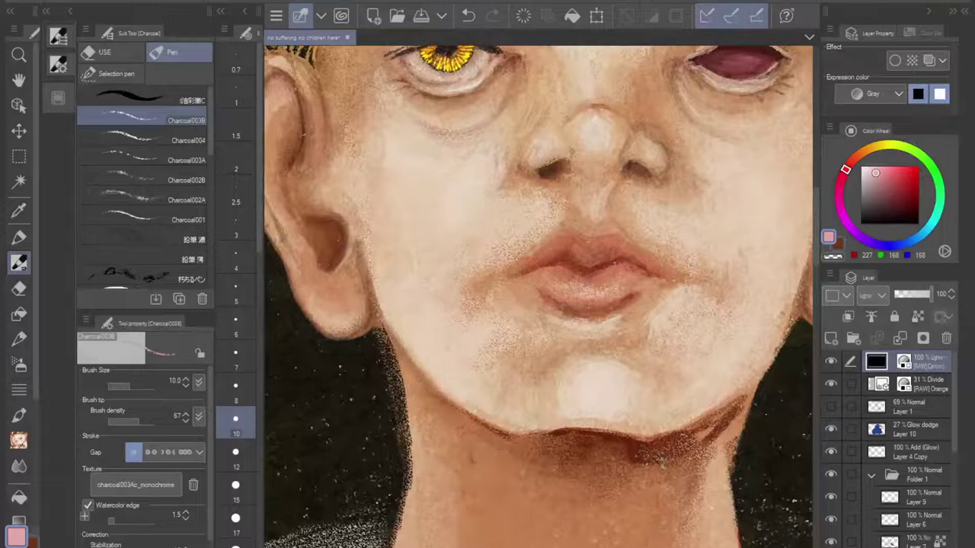
# Step: Set the orange gradient map layer to Multiply blending at 39% opacity
pyautogui.moveTo(578, 259)
pyautogui.mouseDown()
pyautogui.moveTo(537, 359)
pyautogui.moveTo(540, 410)
pyautogui.mouseUp()
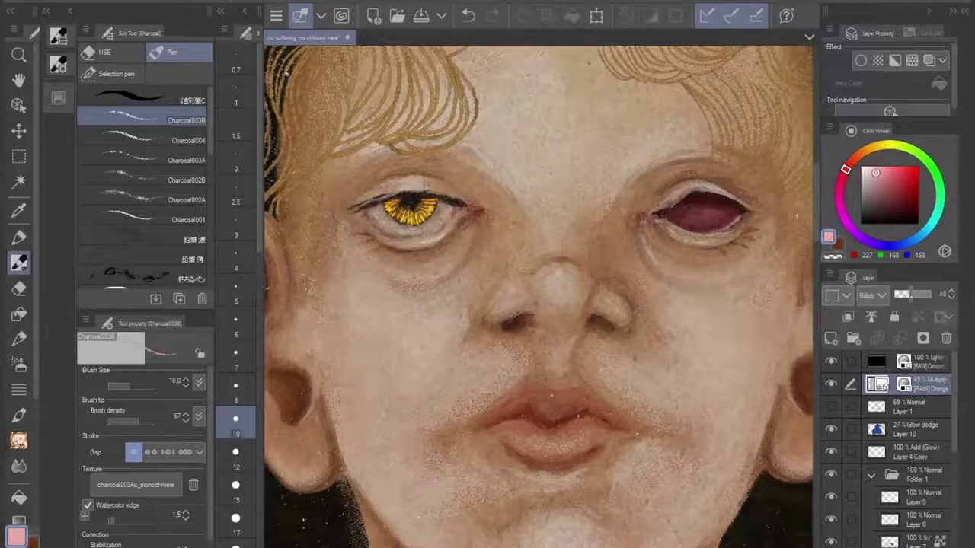
pyautogui.moveTo(911, 294); pyautogui.dragTo(909, 295)
pyautogui.scroll(-5, 590, 281)
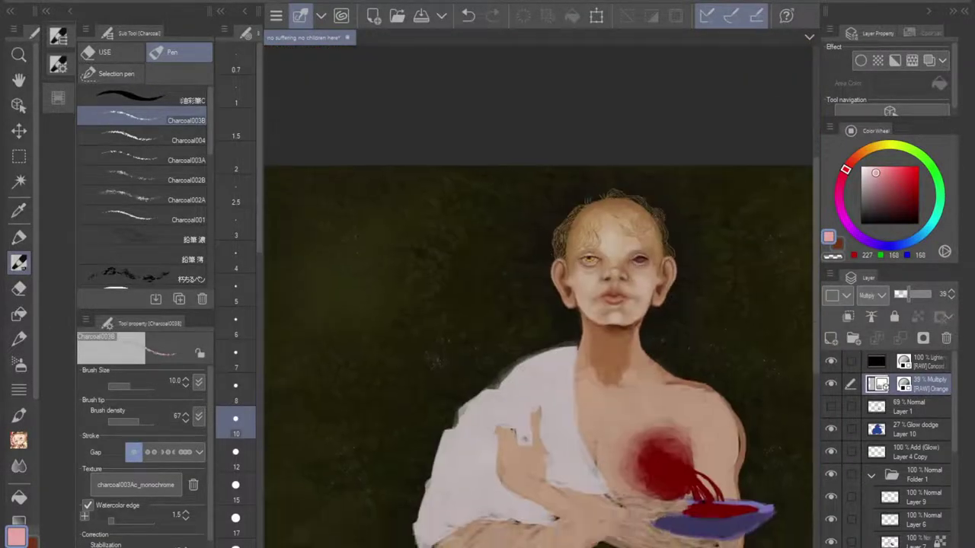
# Step: Examine the portrait's face, neck and dark background up close and at full view under the adjusted colour layer
pyautogui.scroll(4, 518, 259)
pyautogui.moveTo(457, 304); pyautogui.dragTo(617, 282)
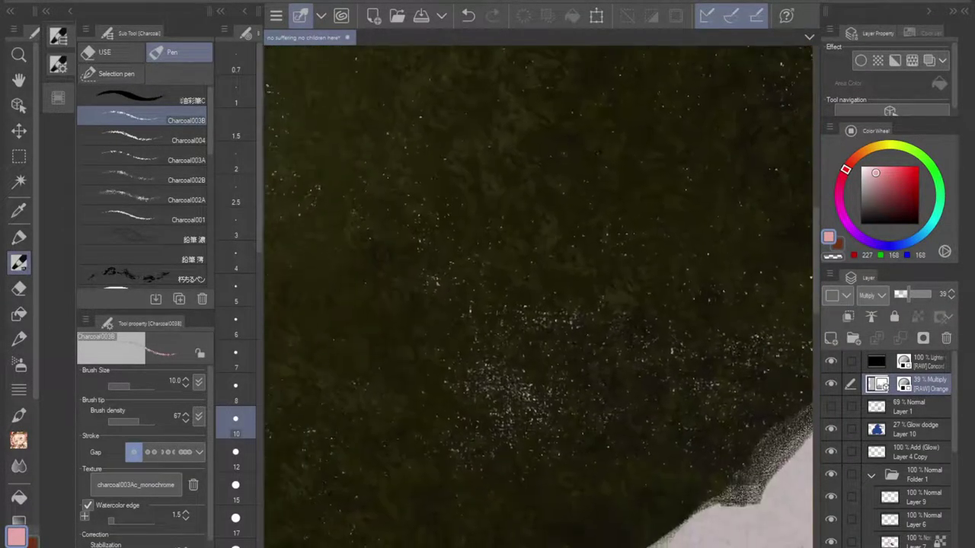
pyautogui.moveTo(792, 190); pyautogui.dragTo(305, 434)
pyautogui.moveTo(579, 319); pyautogui.dragTo(453, 258)
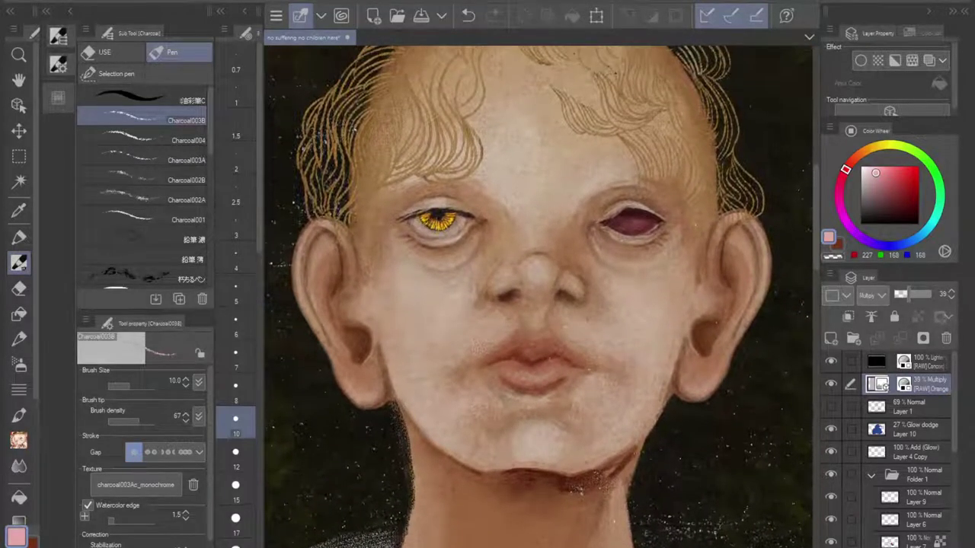
pyautogui.scroll(-4, 576, 355)
pyautogui.moveTo(540, 381); pyautogui.dragTo(542, 239)
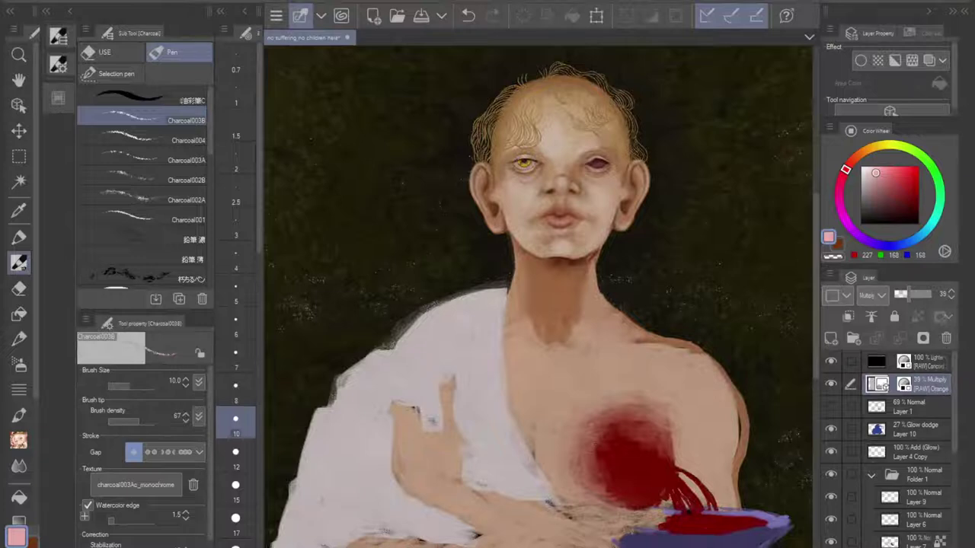
pyautogui.scroll(4, 538, 297)
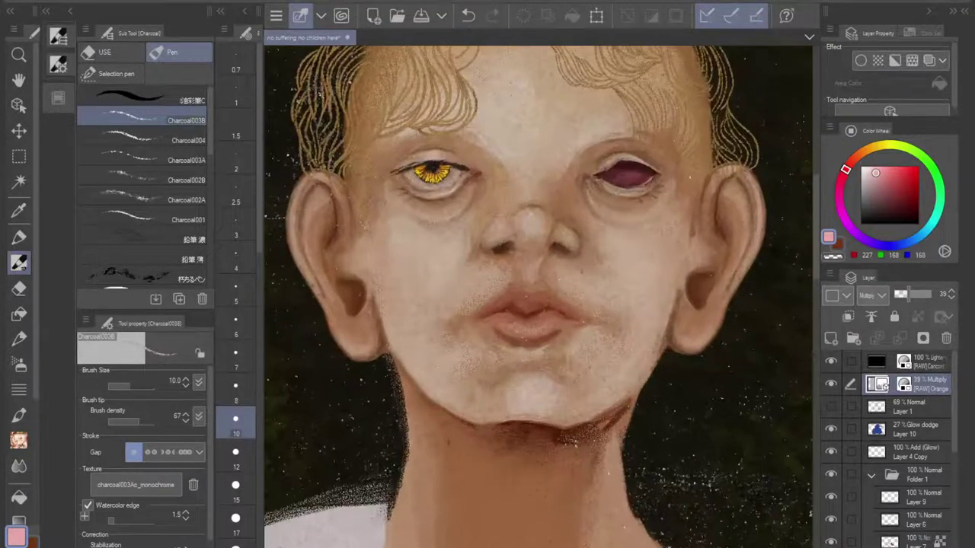
pyautogui.scroll(-4, 539, 297)
pyautogui.scroll(1, 539, 297)
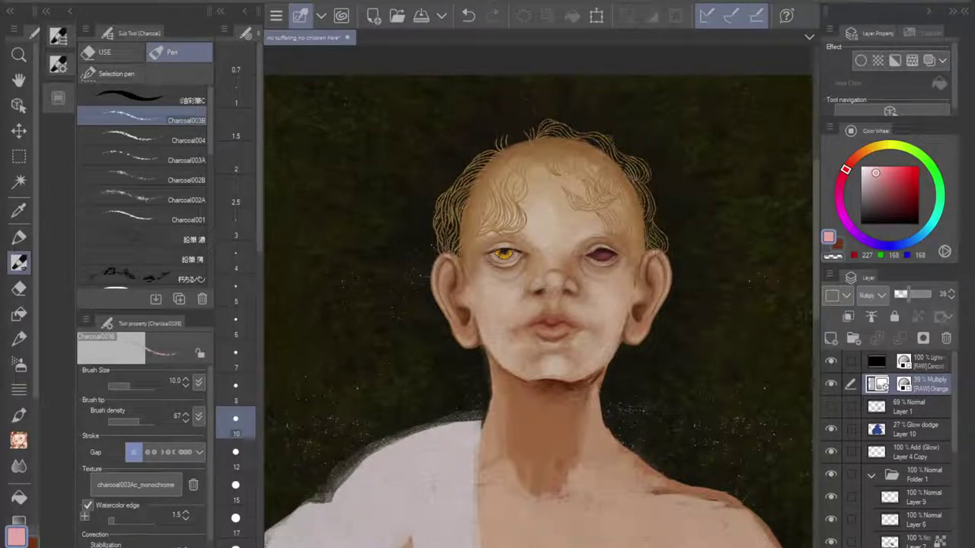
pyautogui.scroll(5, 549, 271)
pyautogui.scroll(-2, 549, 271)
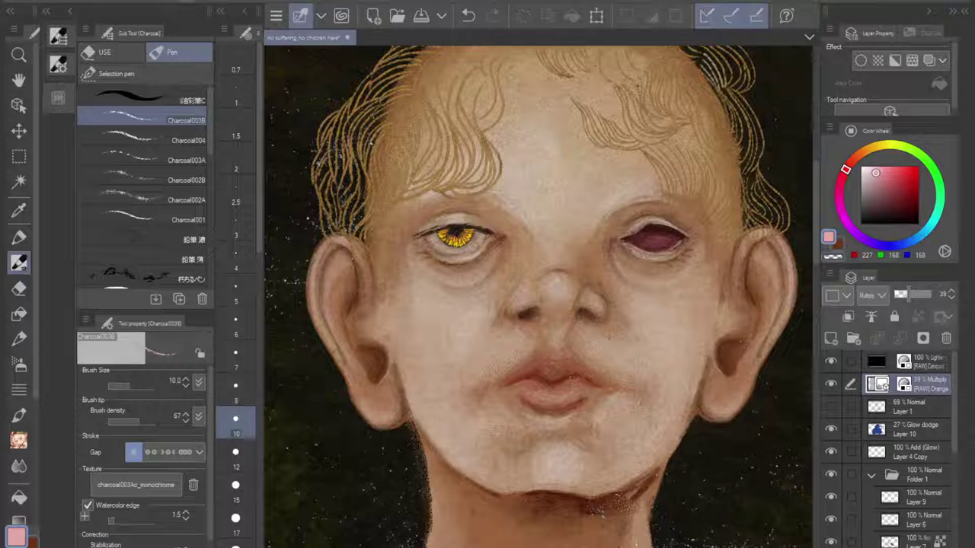
# Step: Mirror the canvas view horizontally and check the face's proportions from near and far
pyautogui.press('h')
pyautogui.scroll(-4, 558, 338)
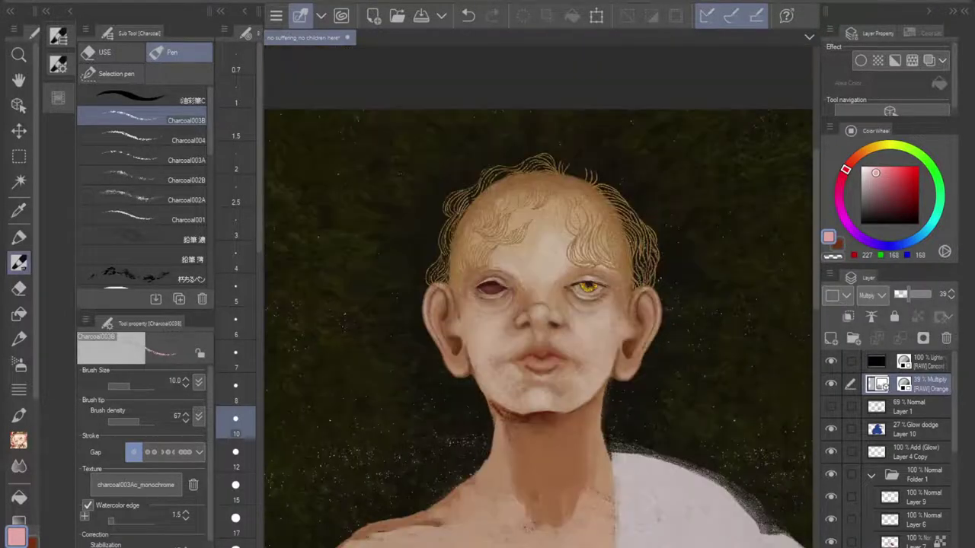
pyautogui.scroll(3, 534, 373)
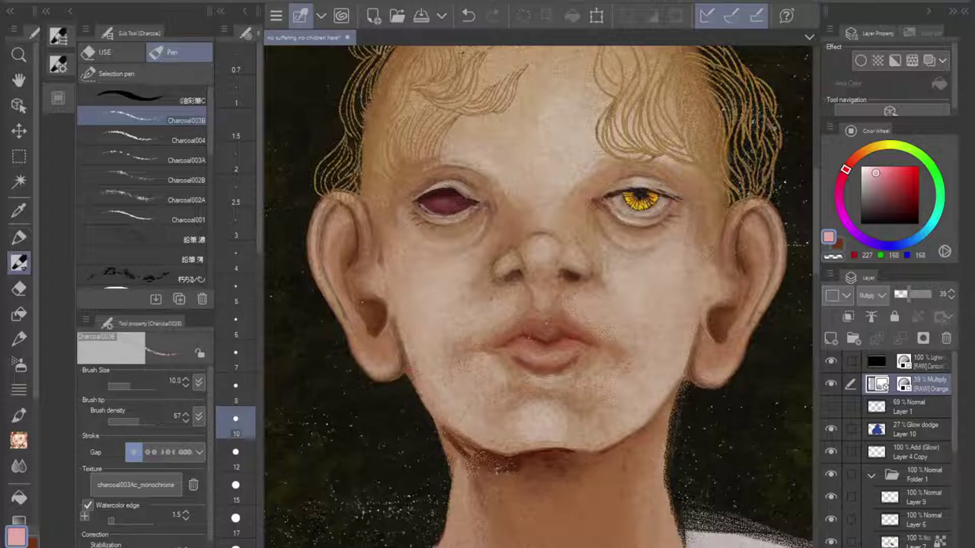
pyautogui.scroll(-3, 588, 357)
pyautogui.press('-')
pyautogui.press('^')
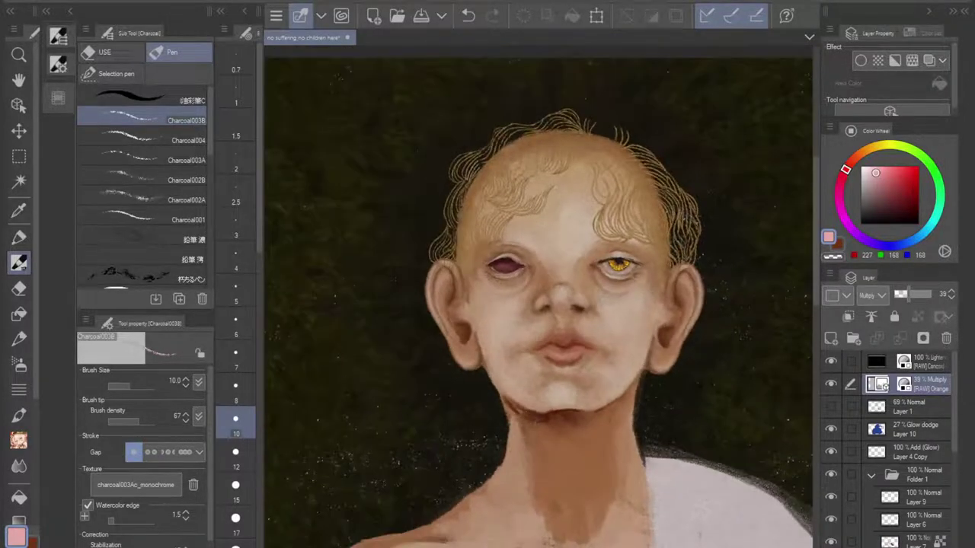
pyautogui.scroll(3, 538, 296)
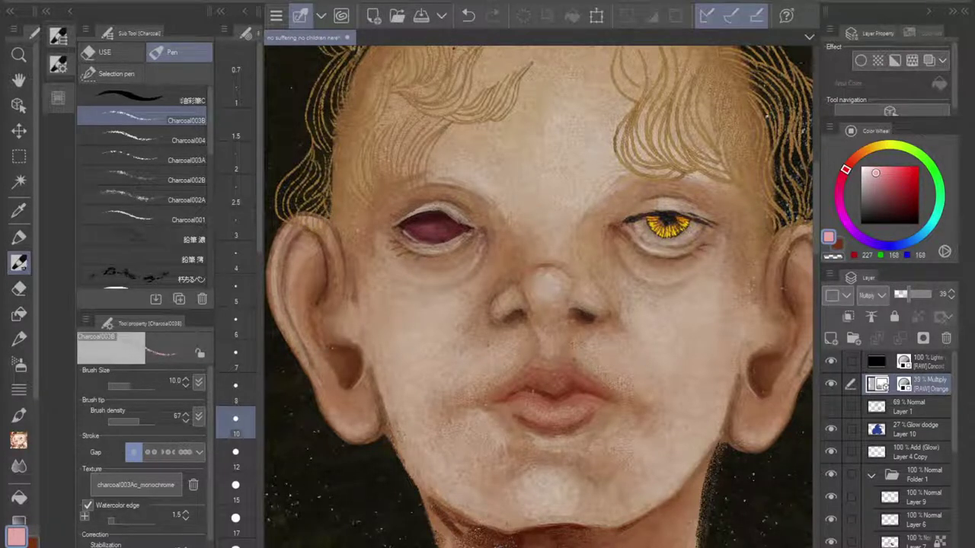
# Step: Make Layer 2 active and sample the light skin colour beside the empty eye socket
pyautogui.scroll(-6, 891, 449)
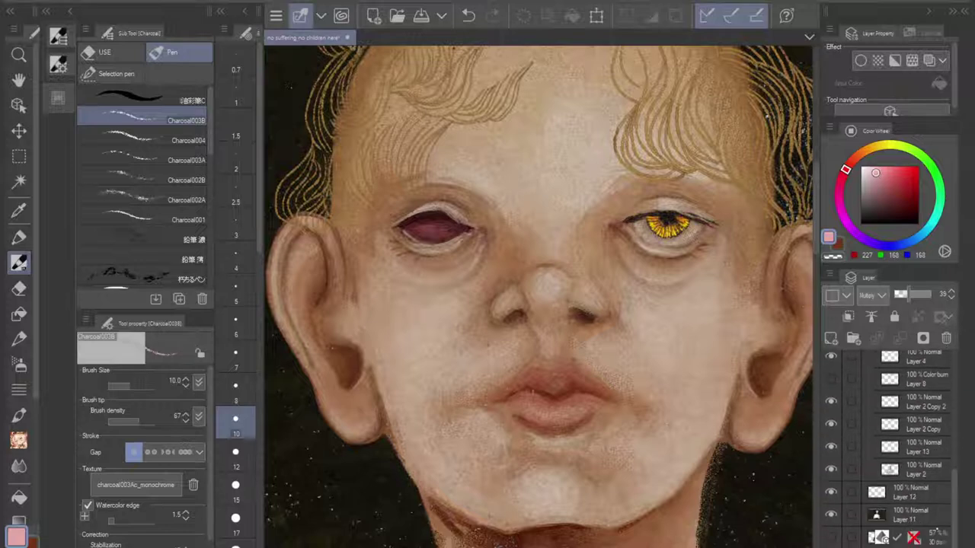
pyautogui.click(921, 470)
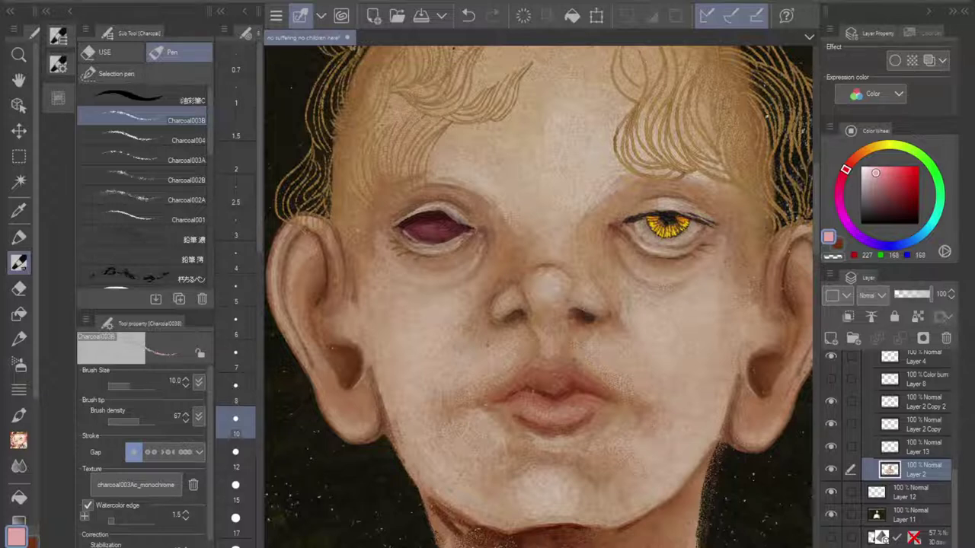
pyautogui.moveTo(450, 221); pyautogui.dragTo(499, 244)
pyautogui.scroll(5, 499, 244)
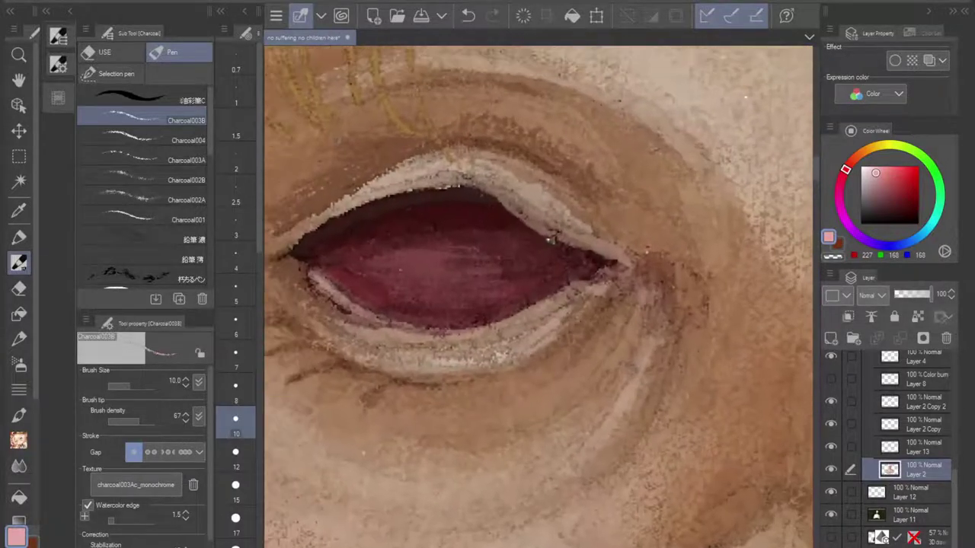
pyautogui.moveTo(621, 271); pyautogui.dragTo(659, 290)
pyautogui.moveTo(657, 292); pyautogui.dragTo(691, 313)
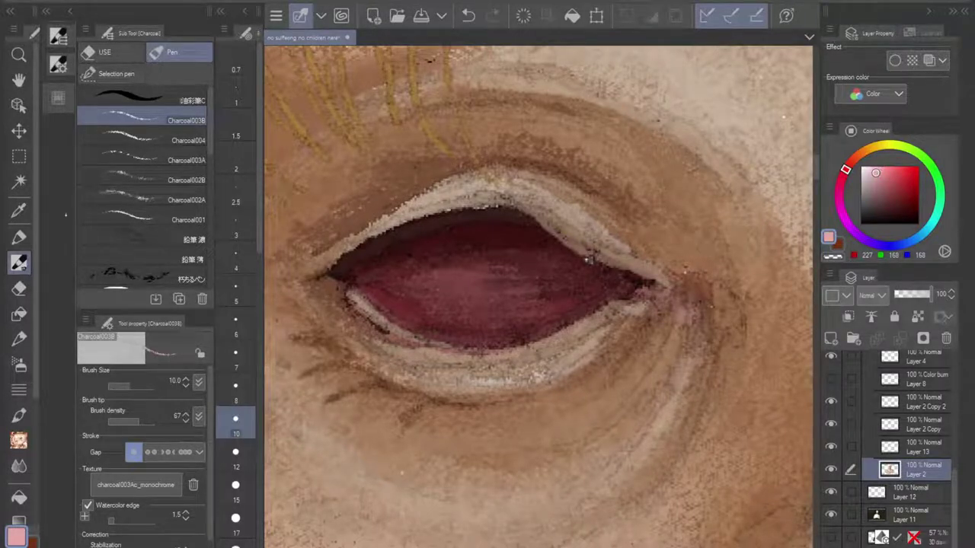
pyautogui.press('i')
pyautogui.click(708, 90)
pyautogui.click(709, 90)
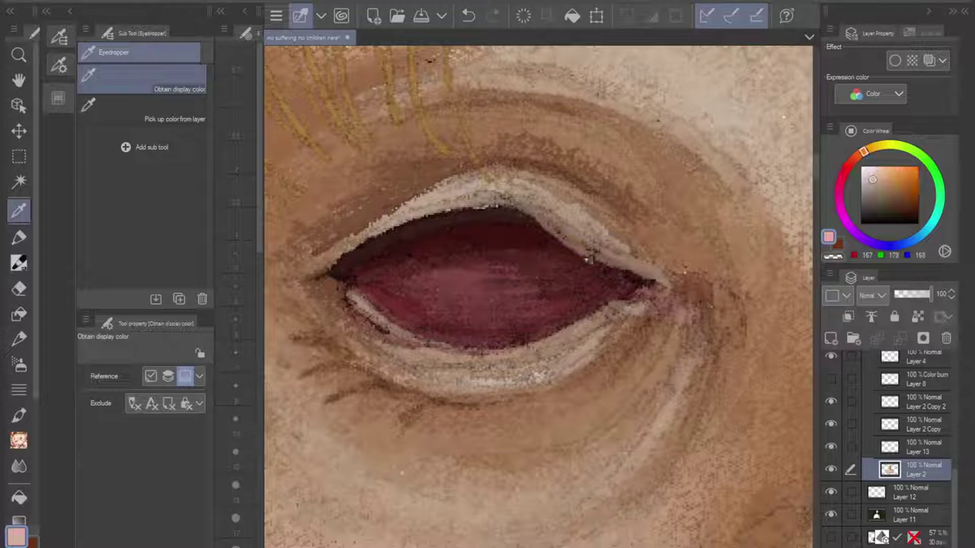
# Step: Hide the two top gradient map layers and Glow dodge Layer 10, and resample the light skin colour above the empty eye
pyautogui.scroll(5, 957, 364)
pyautogui.scroll(2, 957, 364)
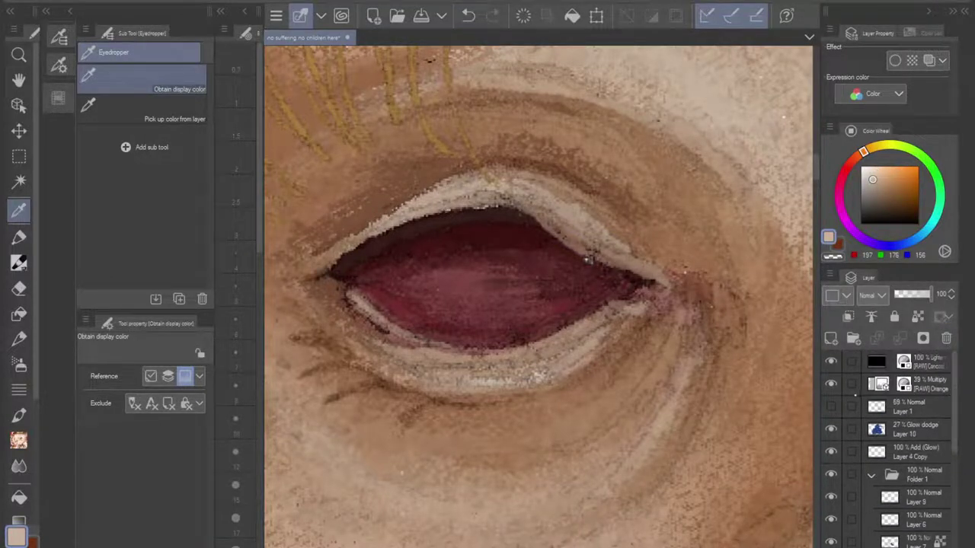
pyautogui.click(739, 122)
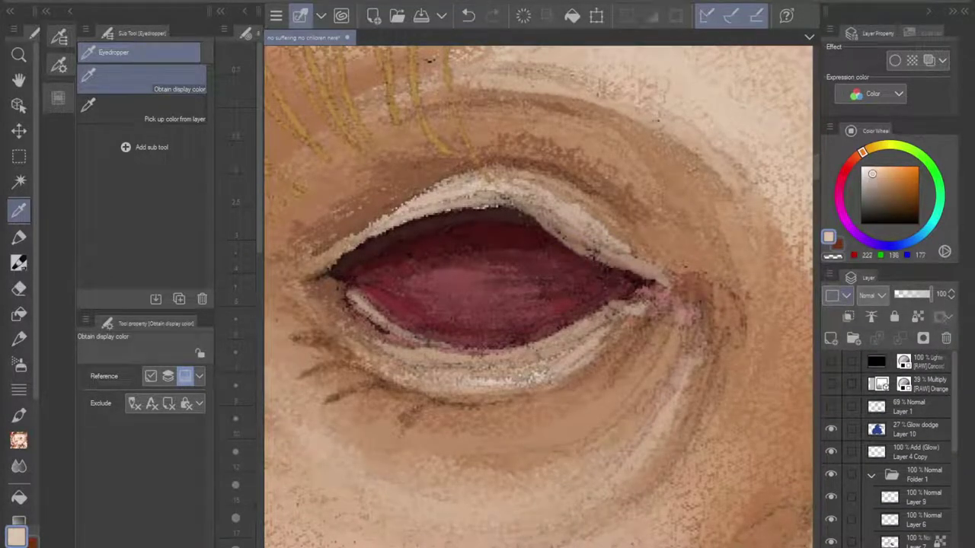
pyautogui.click(726, 104)
pyautogui.scroll(-2, 914, 419)
pyautogui.click(724, 93)
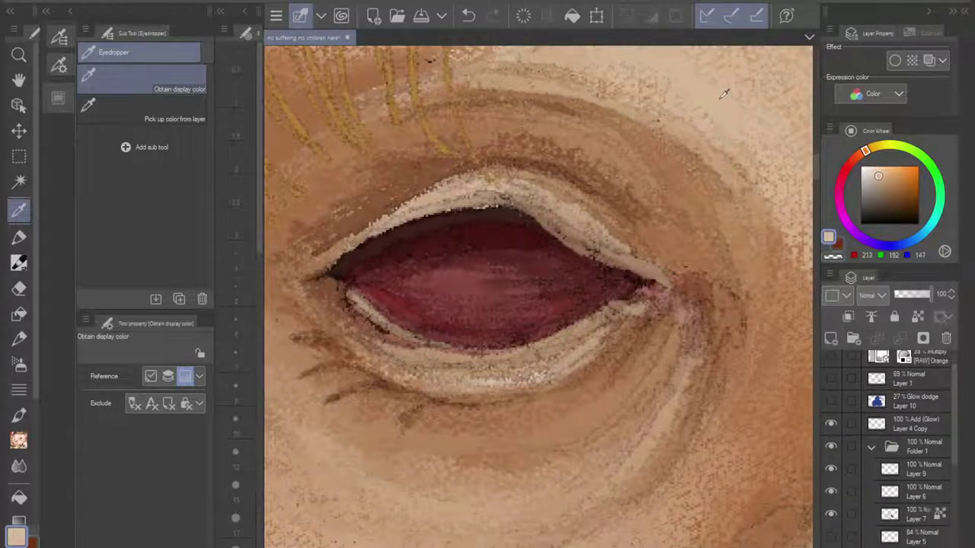
pyautogui.scroll(-6, 906, 449)
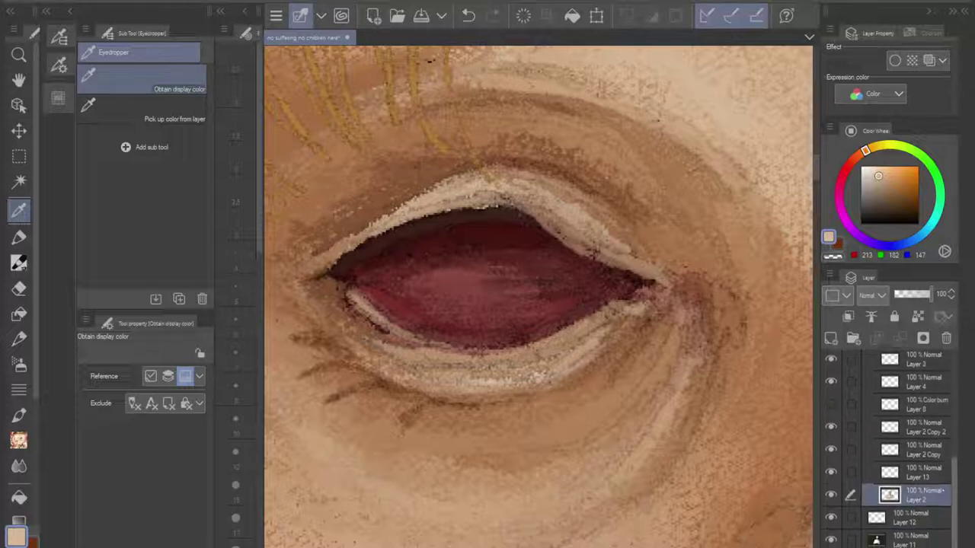
pyautogui.scroll(-1, 891, 450)
# Step: Return to the Charcoal003B brush and reduce its size to 6 for detail work on the empty eye
pyautogui.click(19, 237)
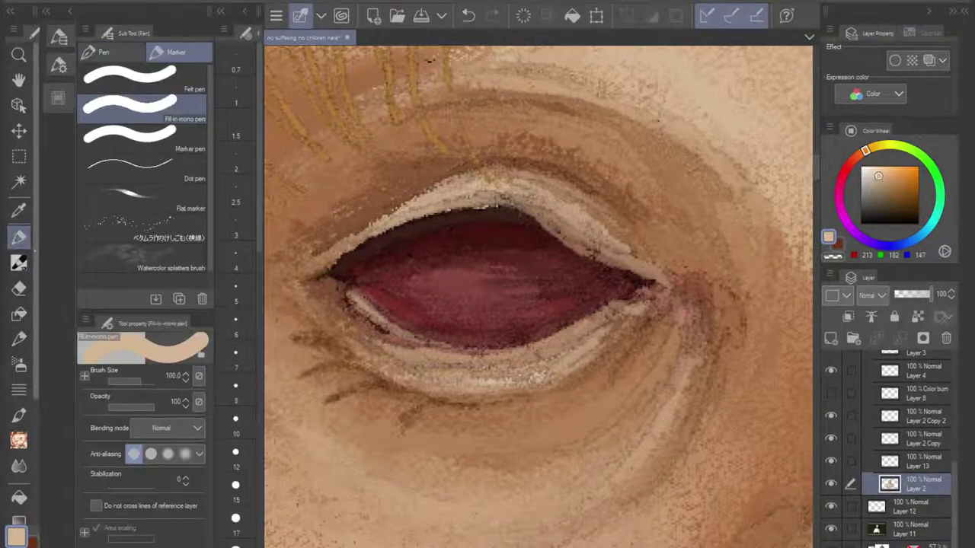
pyautogui.click(19, 263)
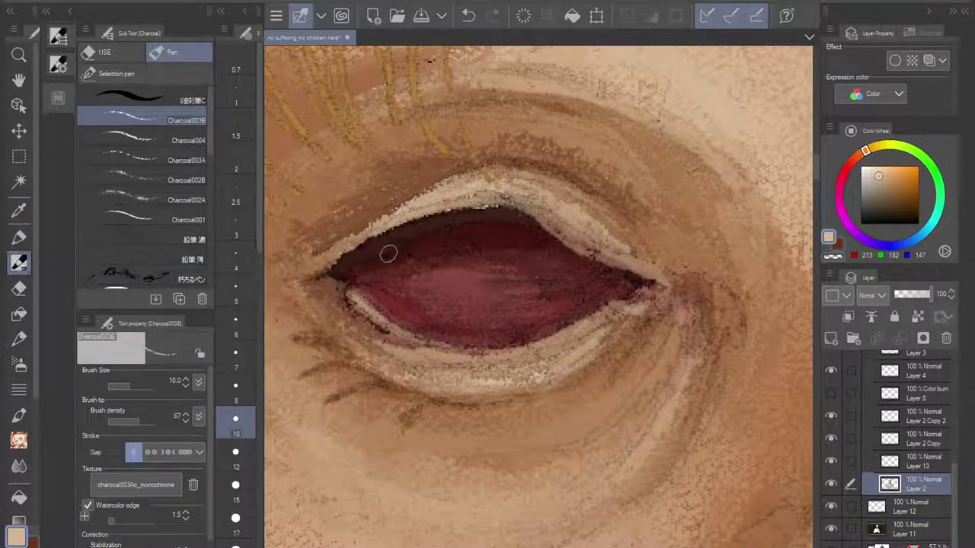
pyautogui.click(236, 355)
pyautogui.press('[')
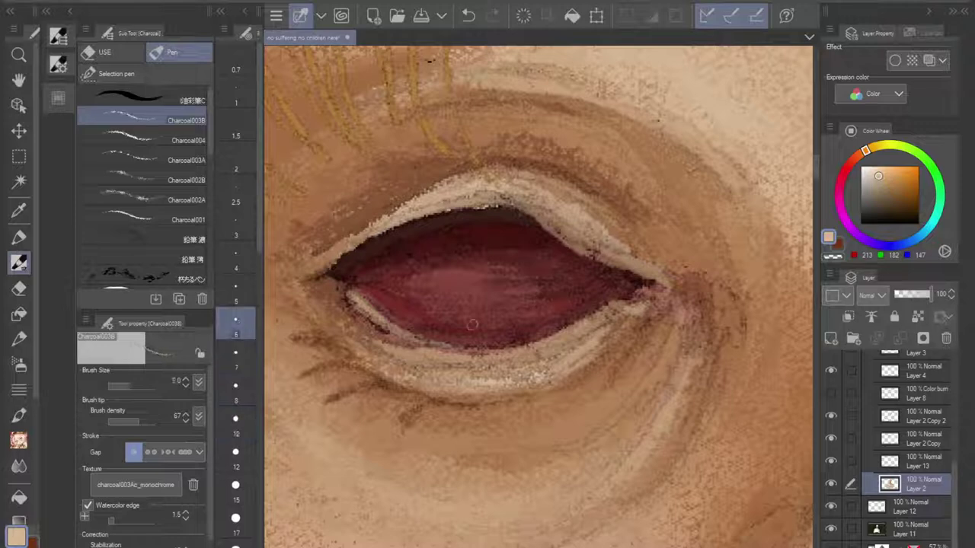
pyautogui.scroll(-5, 497, 331)
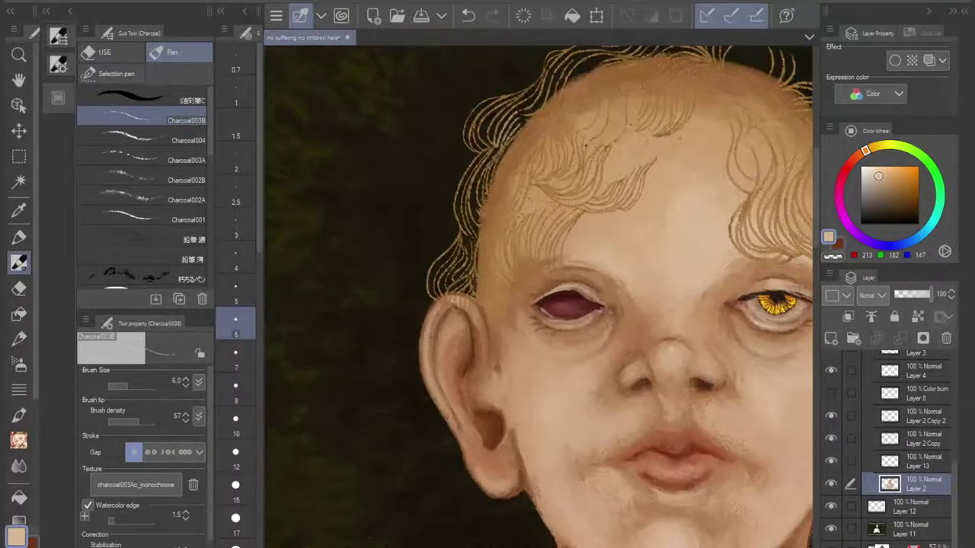
pyautogui.moveTo(570, 317); pyautogui.dragTo(497, 285)
pyautogui.scroll(5, 493, 297)
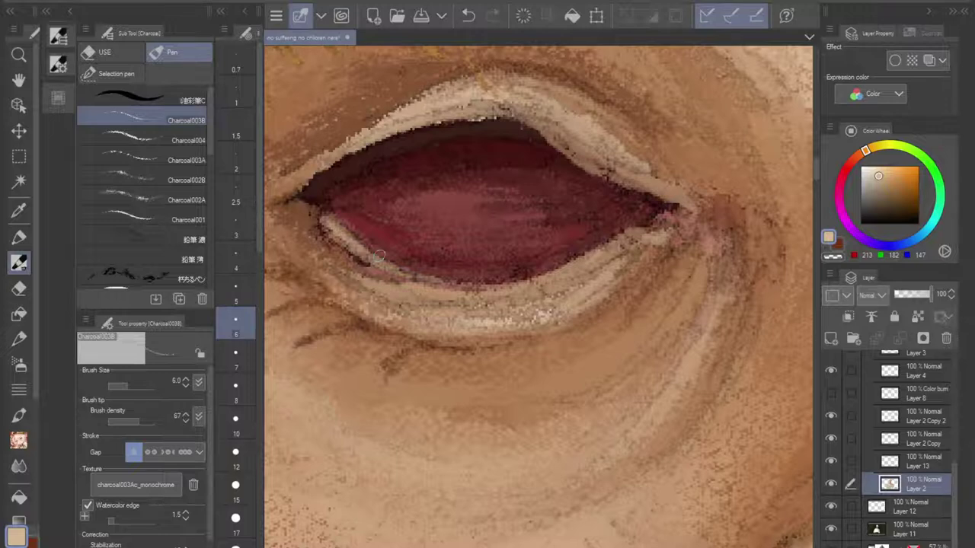
# Step: Toggle the visibility of Layer 2 and Layer 4 to compare what they hold, leaving both shown and Layer 4 active
pyautogui.click(831, 484)
pyautogui.click(831, 484)
pyautogui.moveTo(952, 481); pyautogui.dragTo(953, 455)
pyautogui.click(922, 434)
pyautogui.click(831, 434)
pyautogui.click(830, 434)
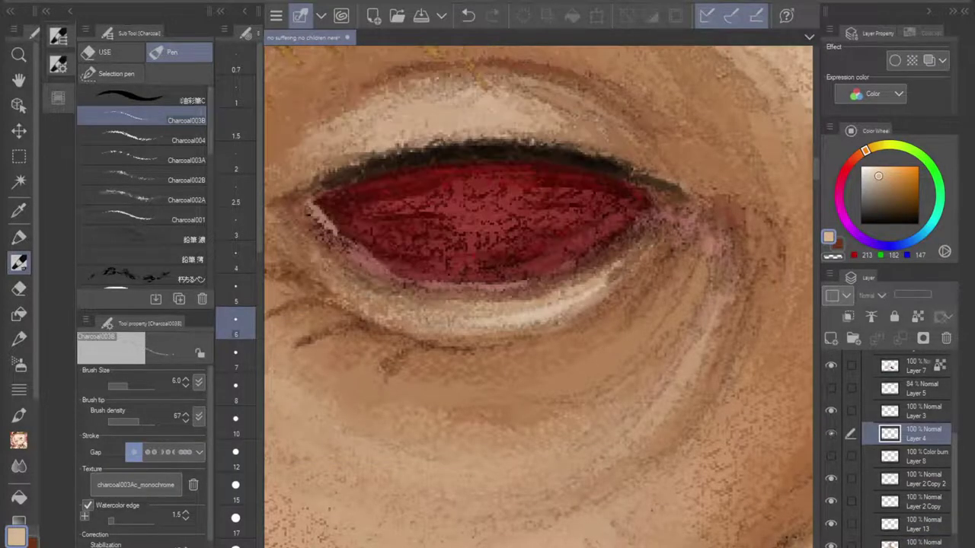
# Step: Paint light skin-coloured strokes along the lower lid's inner rim at the empty eye's outer corner
pyautogui.moveTo(321, 221)
pyautogui.mouseDown()
pyautogui.moveTo(311, 208)
pyautogui.moveTo(327, 233)
pyautogui.moveTo(320, 219)
pyautogui.moveTo(338, 230)
pyautogui.mouseUp()
pyautogui.moveTo(325, 202)
pyautogui.mouseDown()
pyautogui.moveTo(337, 228)
pyautogui.moveTo(387, 262)
pyautogui.mouseUp()
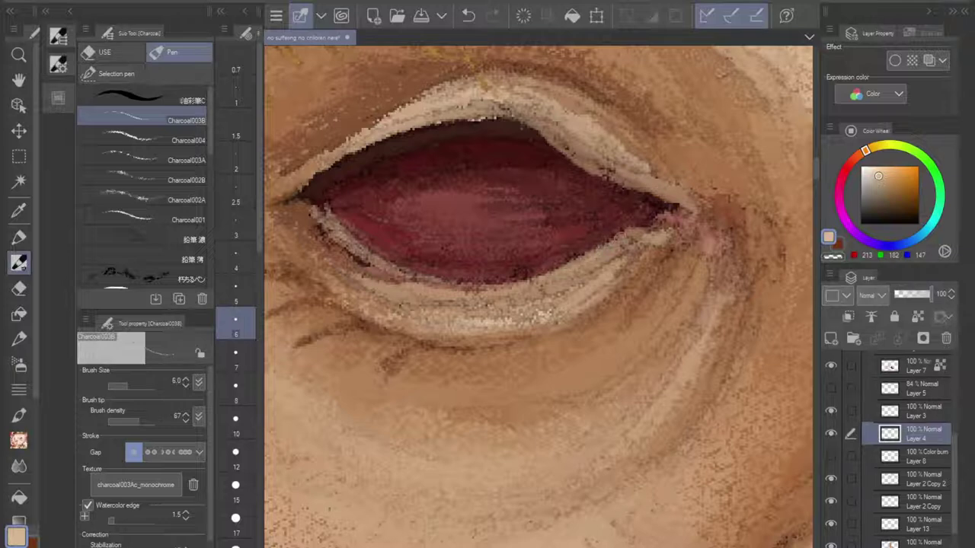
pyautogui.scroll(-3, 620, 240)
pyautogui.scroll(4, 525, 207)
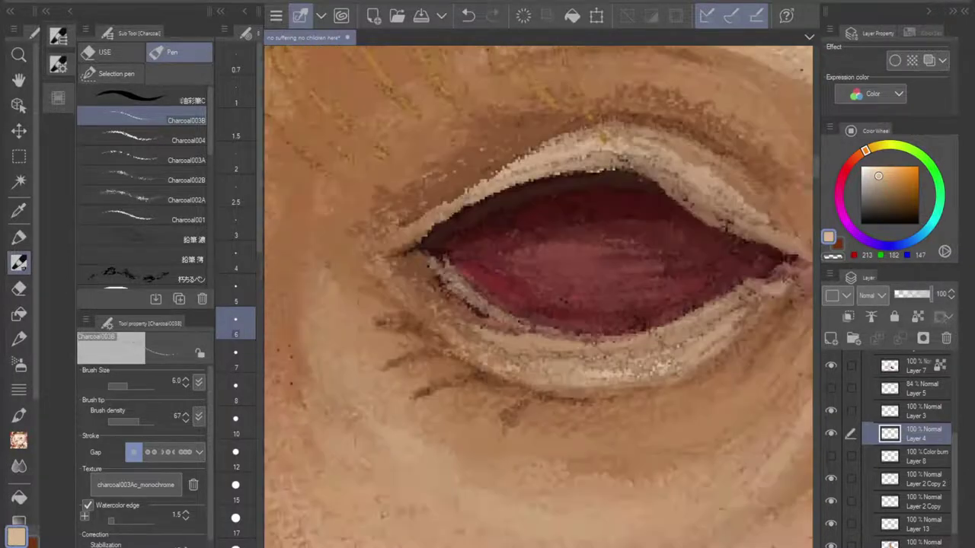
# Step: Sample the red inside the eye socket, brighten it to a coral red and return to the charcoal brush
pyautogui.moveTo(865, 150); pyautogui.dragTo(855, 157)
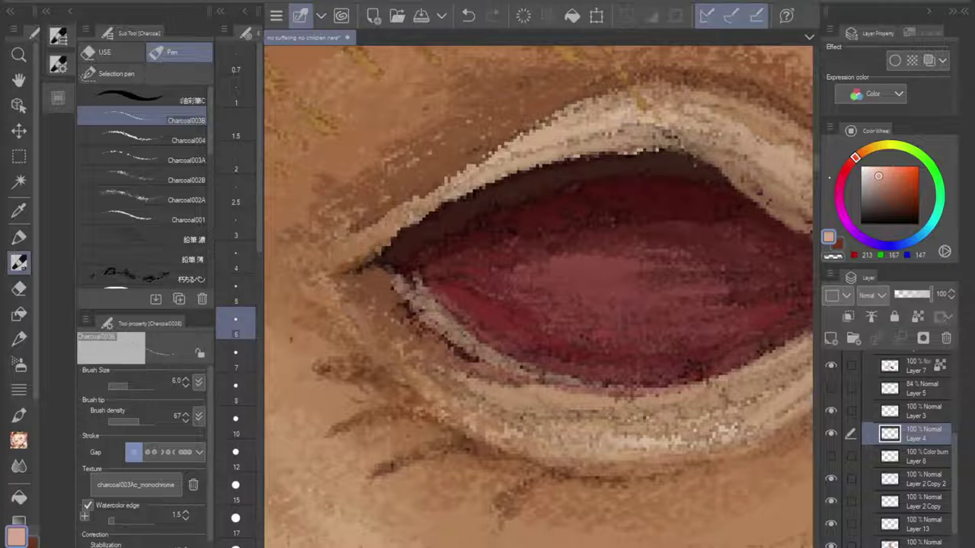
pyautogui.press('i')
pyautogui.click(586, 274)
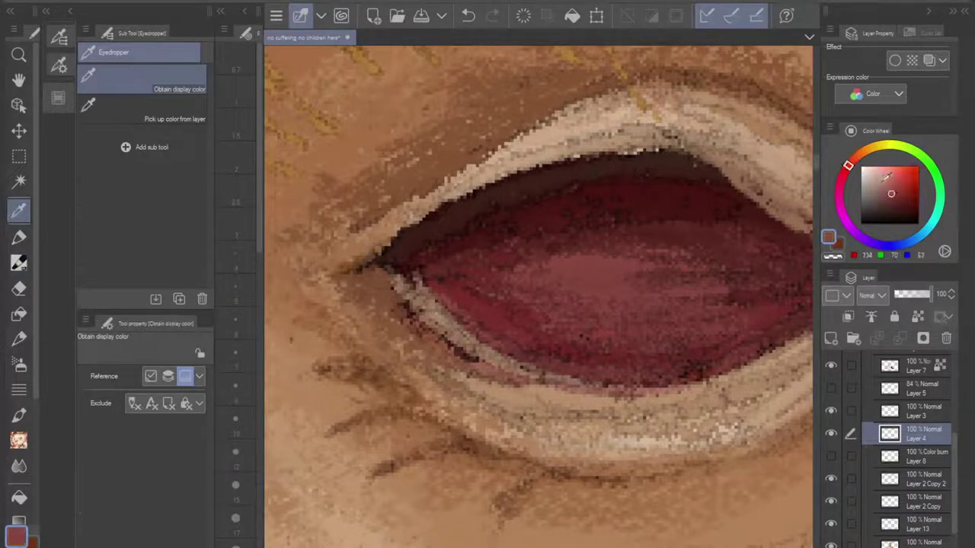
pyautogui.moveTo(890, 180); pyautogui.dragTo(894, 176)
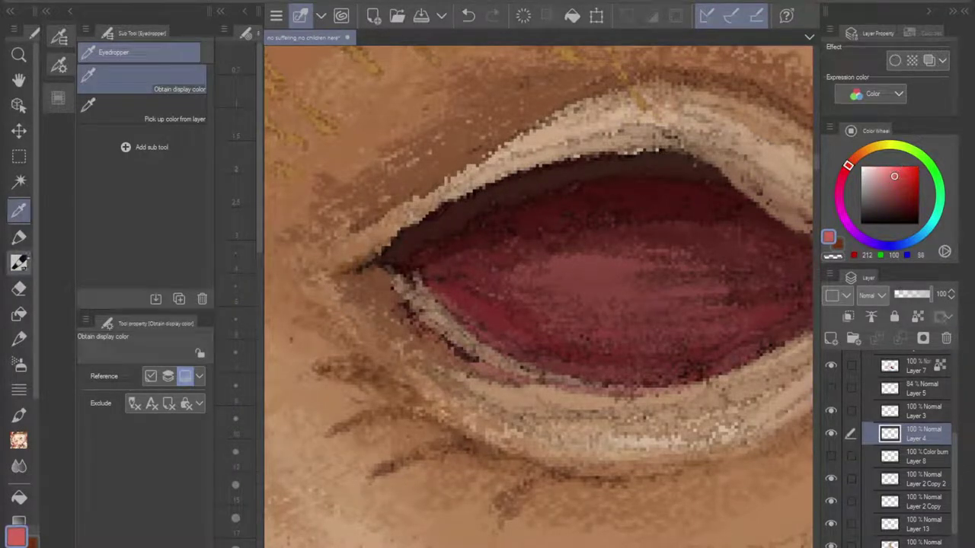
pyautogui.click(20, 263)
# Step: Paint a coral-red wet rim along the empty eye's lower lid, from the outer corner towards the middle
pyautogui.moveTo(416, 287)
pyautogui.mouseDown()
pyautogui.moveTo(421, 303)
pyautogui.moveTo(434, 310)
pyautogui.moveTo(412, 285)
pyautogui.moveTo(504, 360)
pyautogui.mouseUp()
pyautogui.moveTo(460, 329); pyautogui.dragTo(548, 376)
pyautogui.moveTo(403, 278)
pyautogui.mouseDown()
pyautogui.moveTo(410, 291)
pyautogui.moveTo(393, 269)
pyautogui.moveTo(467, 332)
pyautogui.moveTo(539, 374)
pyautogui.moveTo(606, 383)
pyautogui.moveTo(476, 345)
pyautogui.moveTo(603, 382)
pyautogui.moveTo(645, 382)
pyautogui.moveTo(632, 386)
pyautogui.mouseUp()
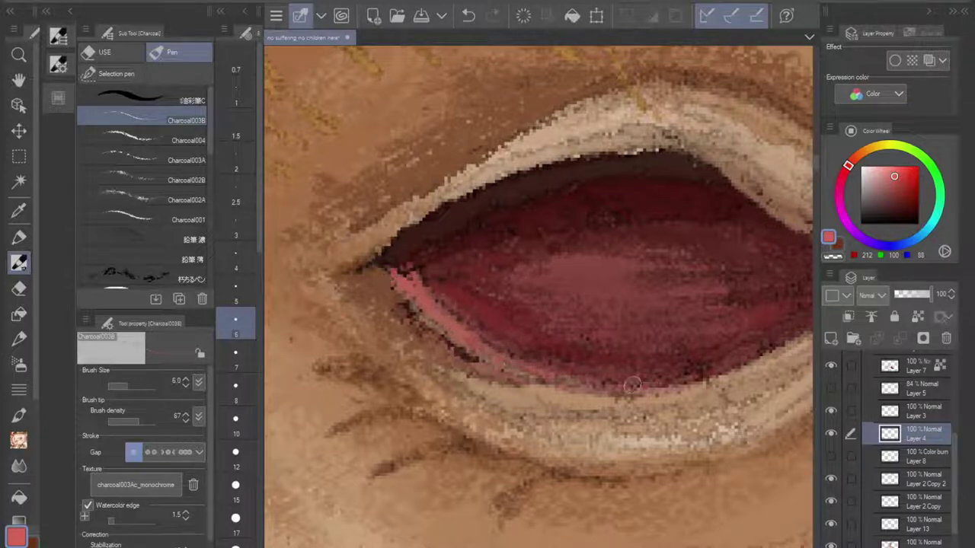
pyautogui.scroll(-3, 613, 283)
pyautogui.moveTo(617, 283); pyautogui.dragTo(528, 280)
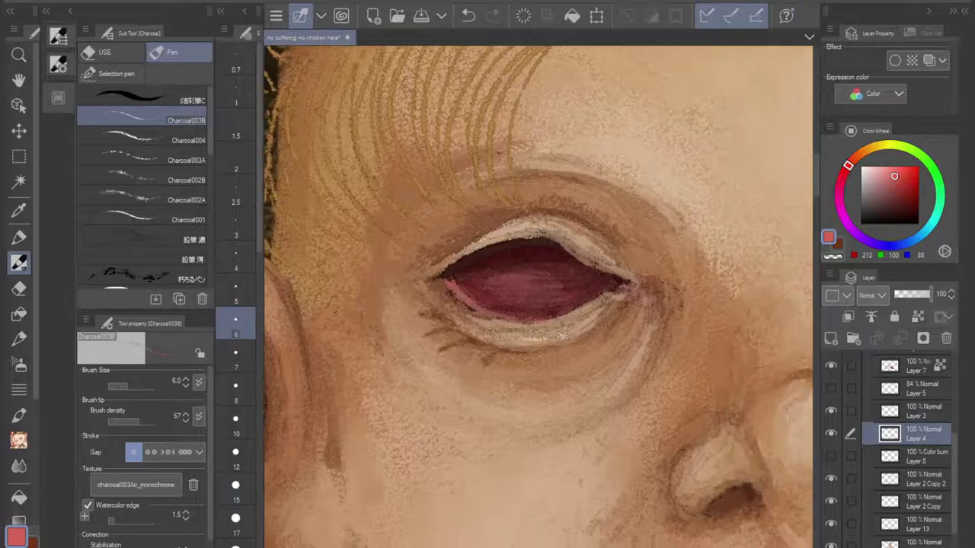
pyautogui.scroll(6, 533, 282)
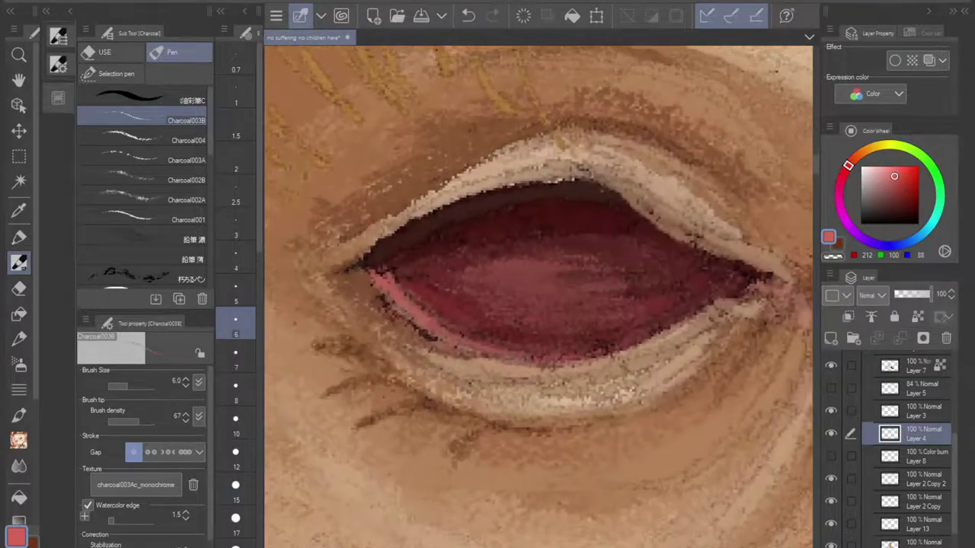
# Step: Lighten the brush colour to a pale pink and paint a small wet highlight on the flesh inside the empty eye socket
pyautogui.scroll(-4, 539, 297)
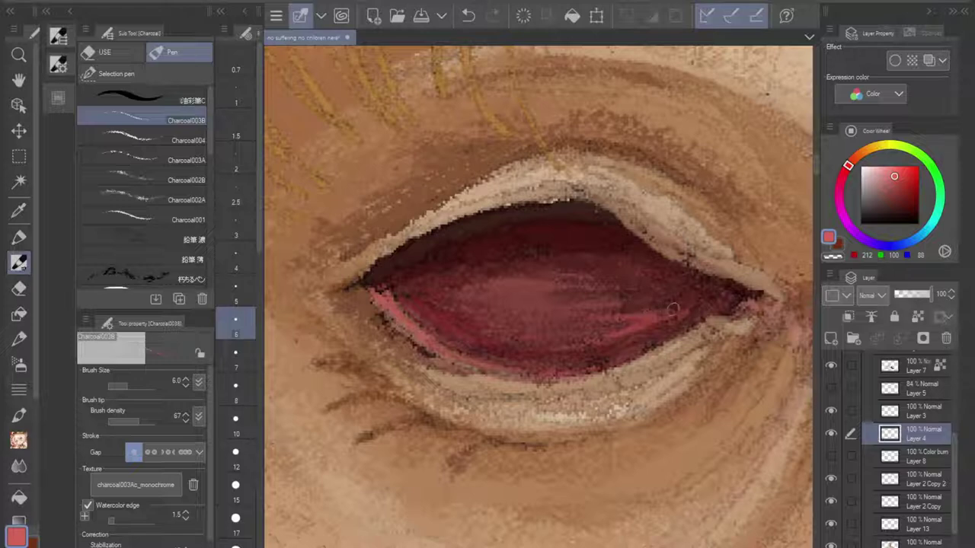
pyautogui.scroll(-6, 643, 300)
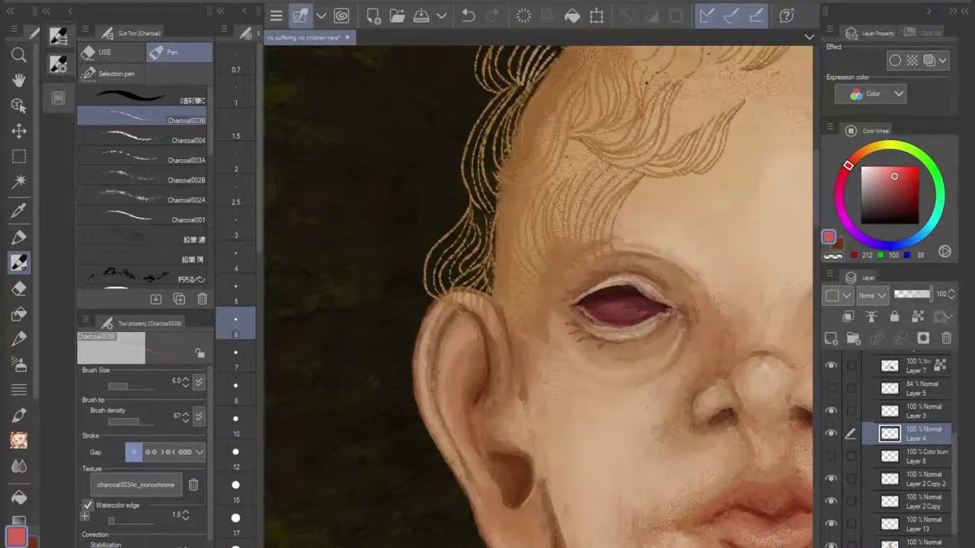
pyautogui.moveTo(644, 300); pyautogui.dragTo(479, 253)
pyautogui.scroll(5, 439, 242)
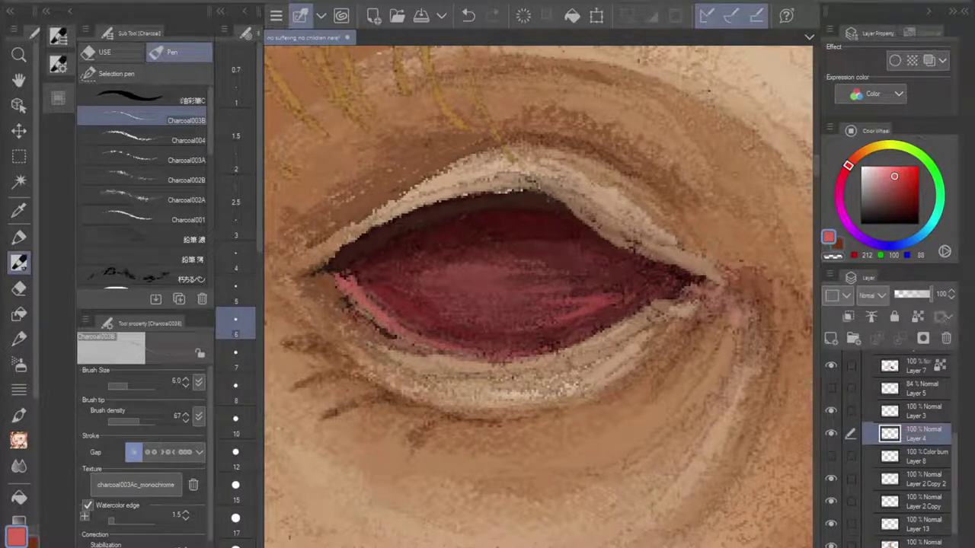
pyautogui.click(885, 171)
pyautogui.moveTo(890, 166); pyautogui.dragTo(880, 175)
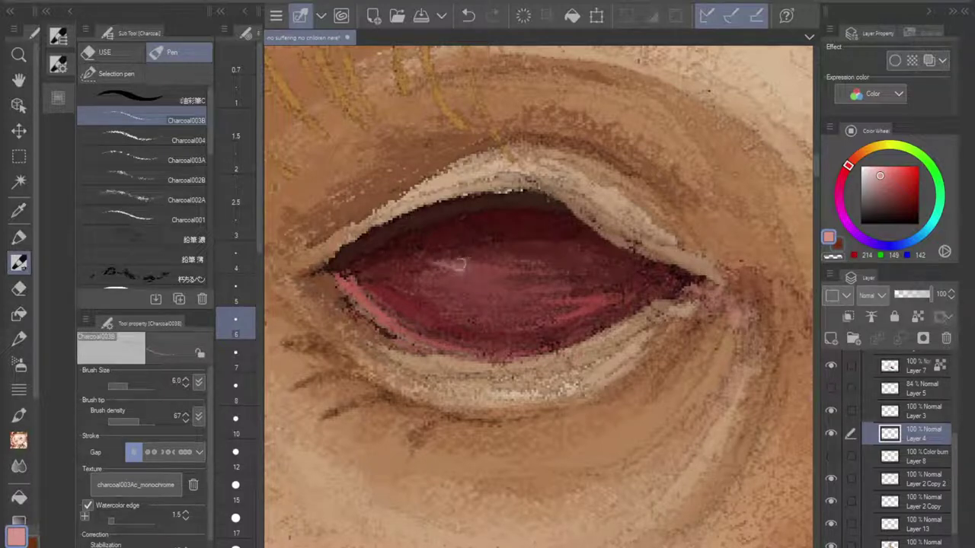
pyautogui.moveTo(459, 265); pyautogui.dragTo(464, 275)
# Step: Examine the whole face, mouth, chin and jaw shadow at different zoom levels and canvas rotations
pyautogui.scroll(-5, 609, 292)
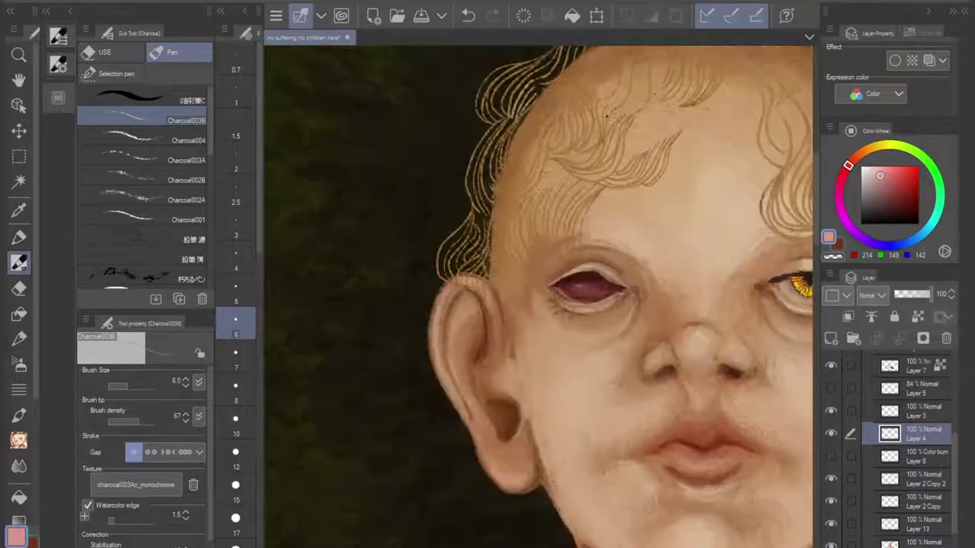
pyautogui.moveTo(609, 293); pyautogui.dragTo(453, 242)
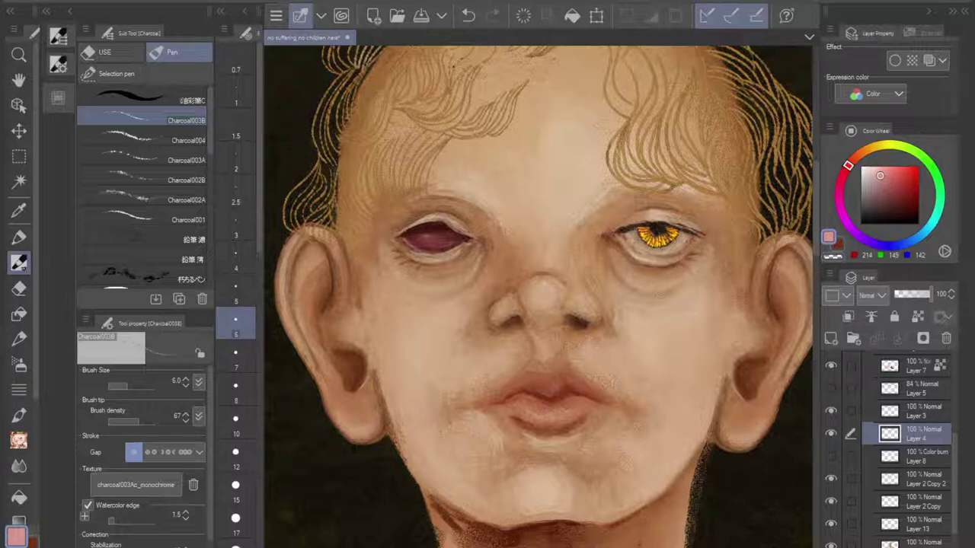
pyautogui.press('-')
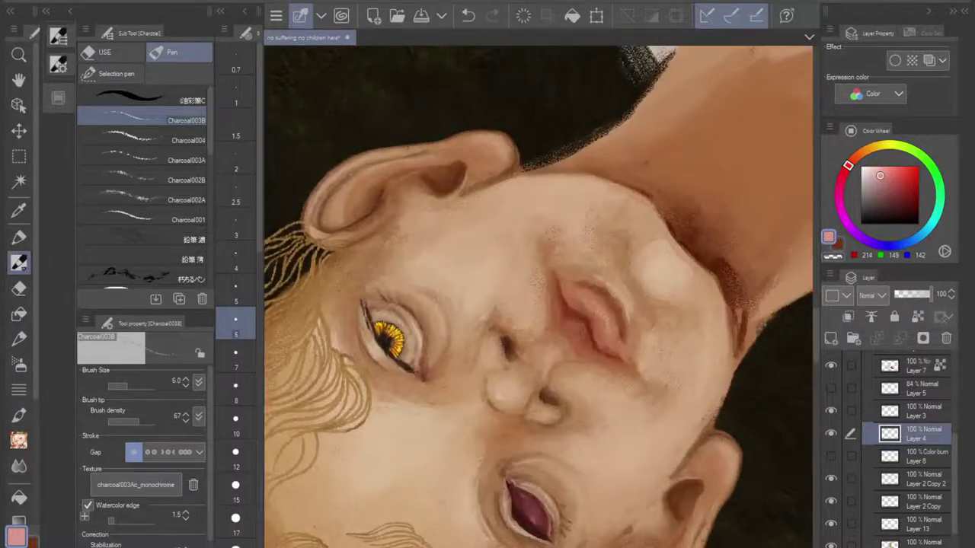
pyautogui.press('-')
pyautogui.press('^')
pyautogui.press('-')
pyautogui.moveTo(533, 297); pyautogui.dragTo(568, 375)
pyautogui.press('-')
pyautogui.scroll(3, 502, 317)
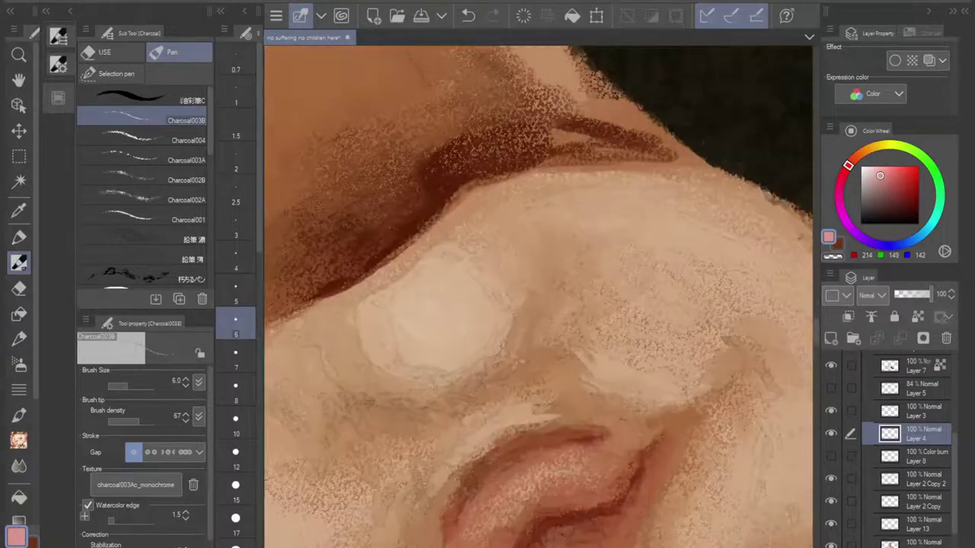
pyautogui.scroll(-1, 503, 317)
pyautogui.press('-')
pyautogui.press('-')
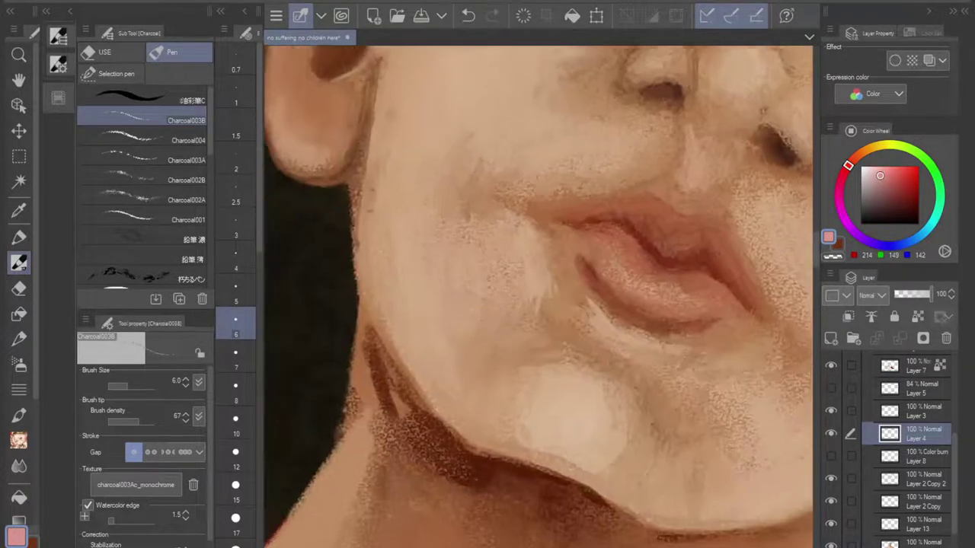
pyautogui.scroll(-3, 612, 300)
pyautogui.press('-')
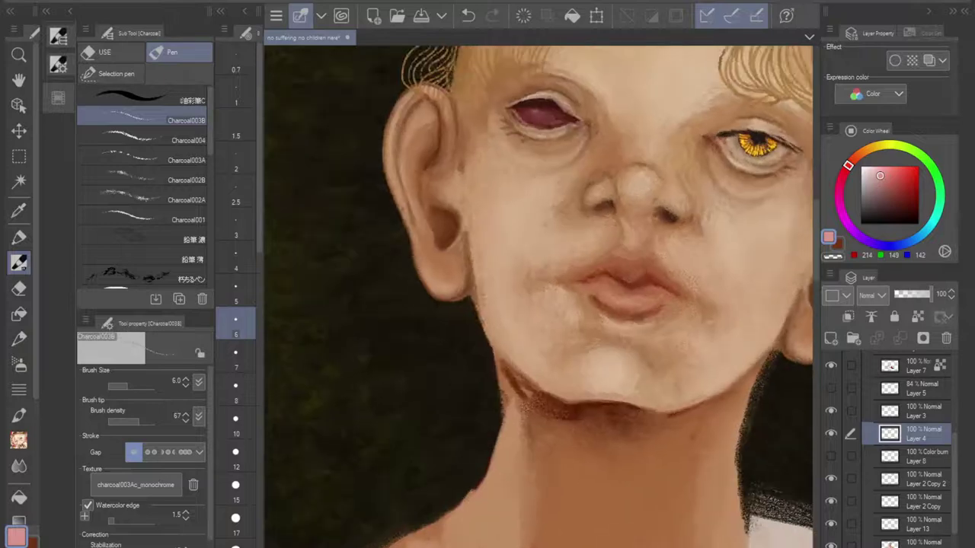
pyautogui.press('^')
pyautogui.scroll(2, 625, 333)
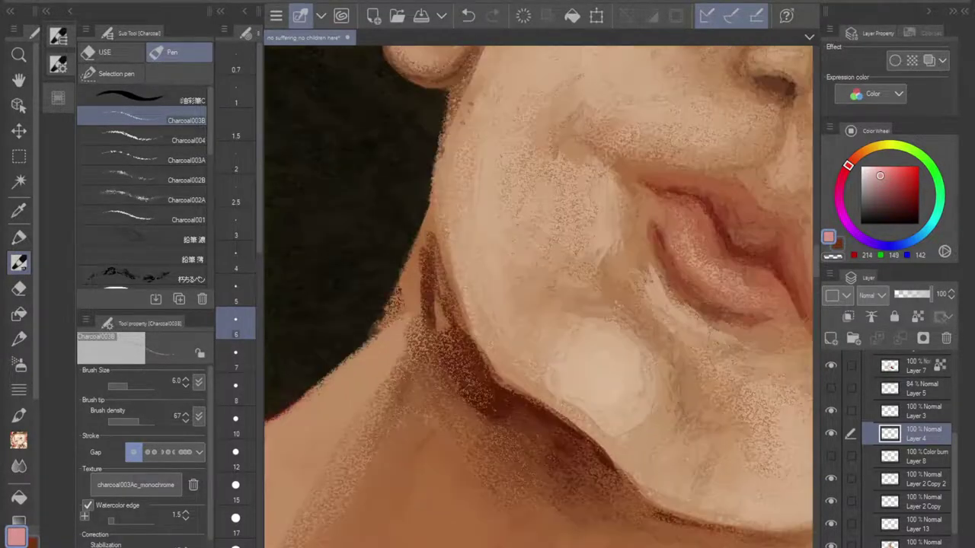
# Step: Look over the crucifixion reference paintings with the Eyedropper ready, and return to the portrait's full figure and jaw for comparison
pyautogui.press('i')
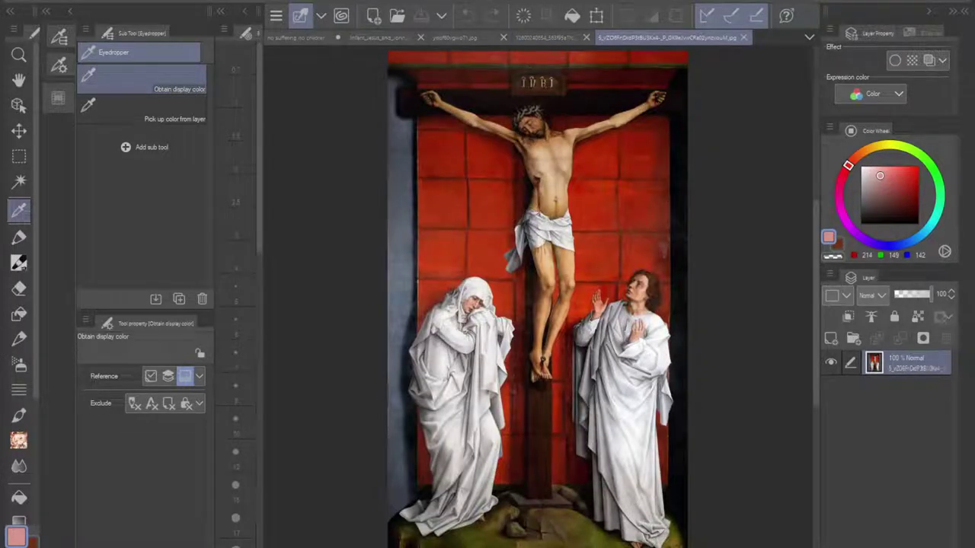
pyautogui.click(548, 37)
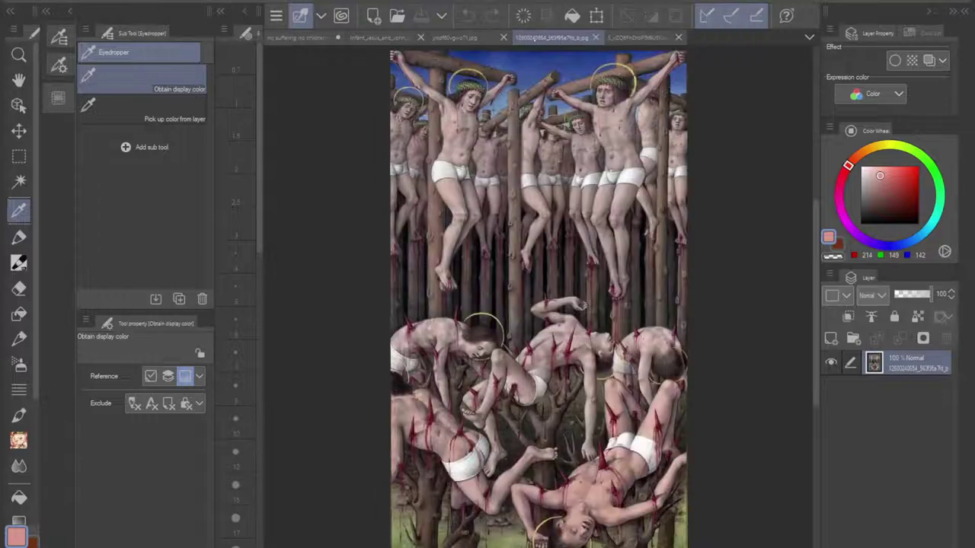
pyautogui.click(303, 37)
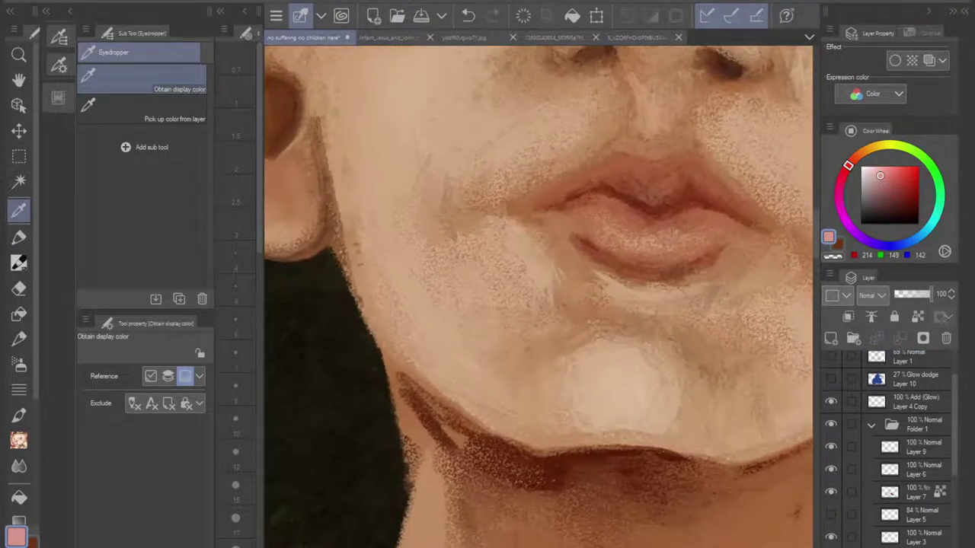
pyautogui.scroll(-5, 539, 297)
pyautogui.scroll(-2, 539, 296)
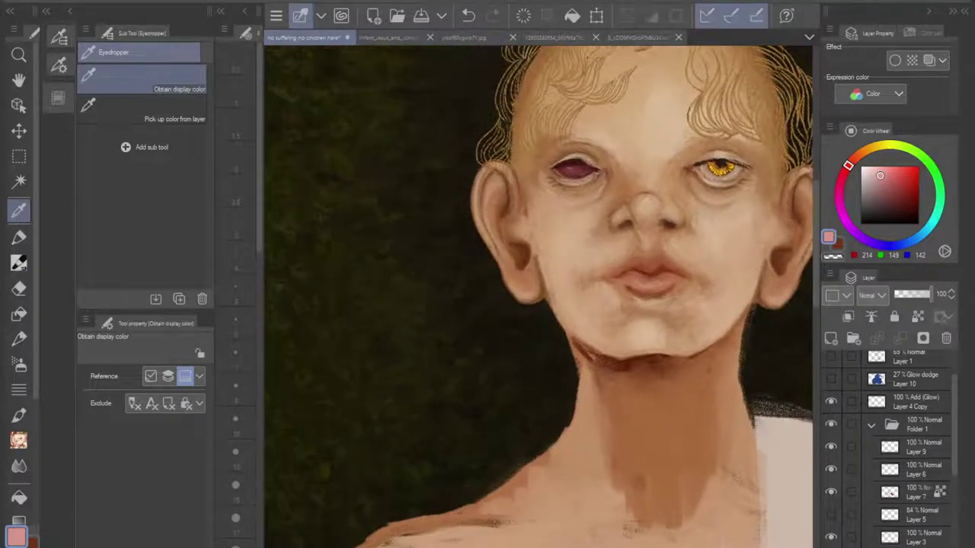
pyautogui.scroll(-6, 539, 297)
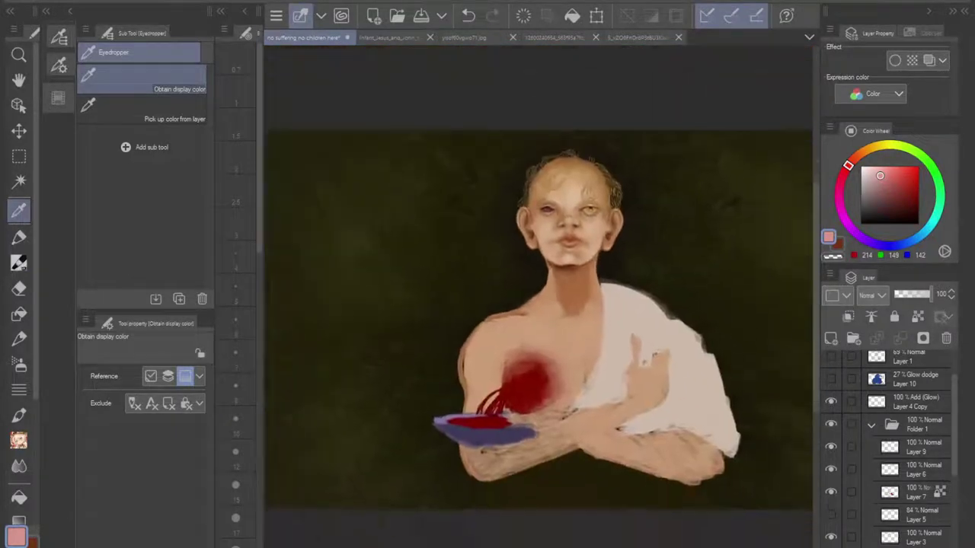
pyautogui.scroll(10, 539, 296)
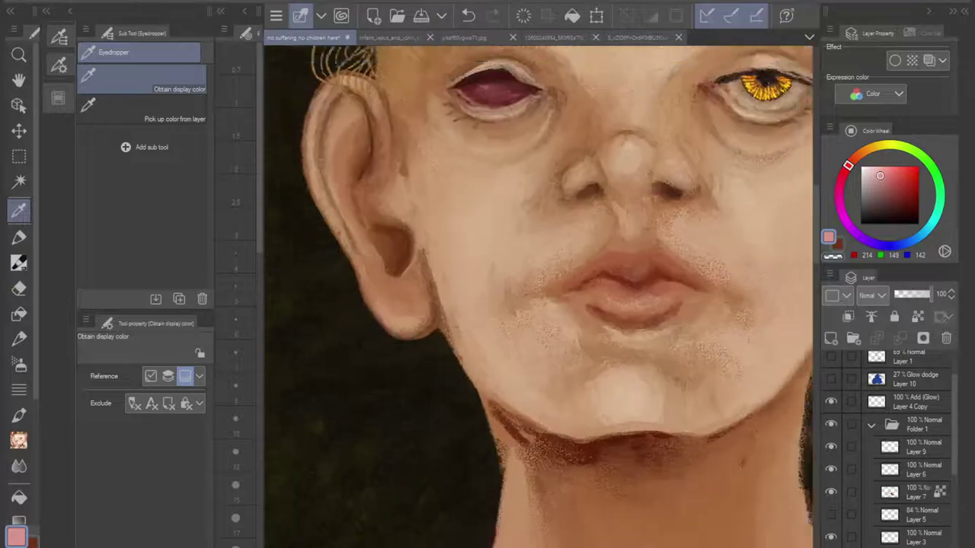
pyautogui.scroll(4, 539, 296)
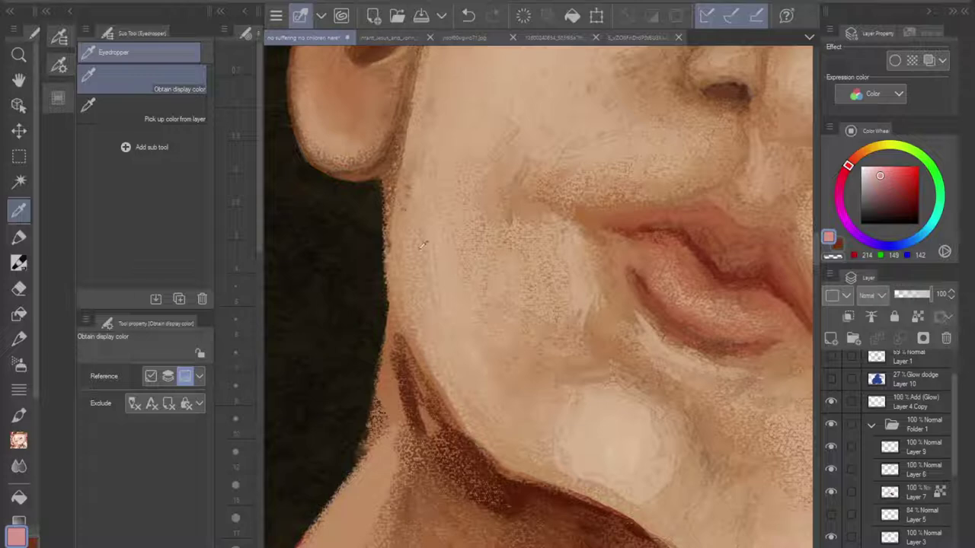
# Step: Sample the brown shadow under the praying child's chin in the infant reference painting and return to the portrait
pyautogui.click(392, 37)
pyautogui.scroll(5, 617, 297)
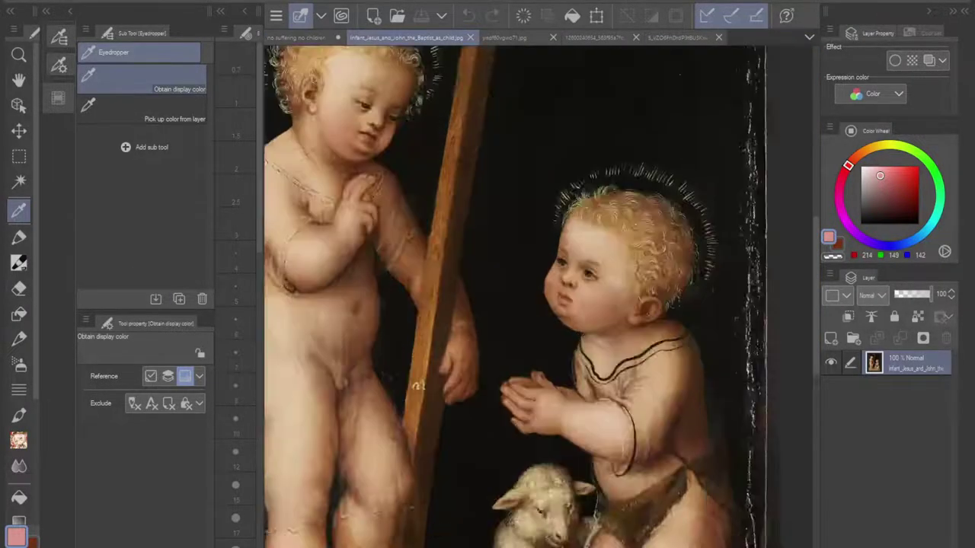
pyautogui.scroll(3, 571, 341)
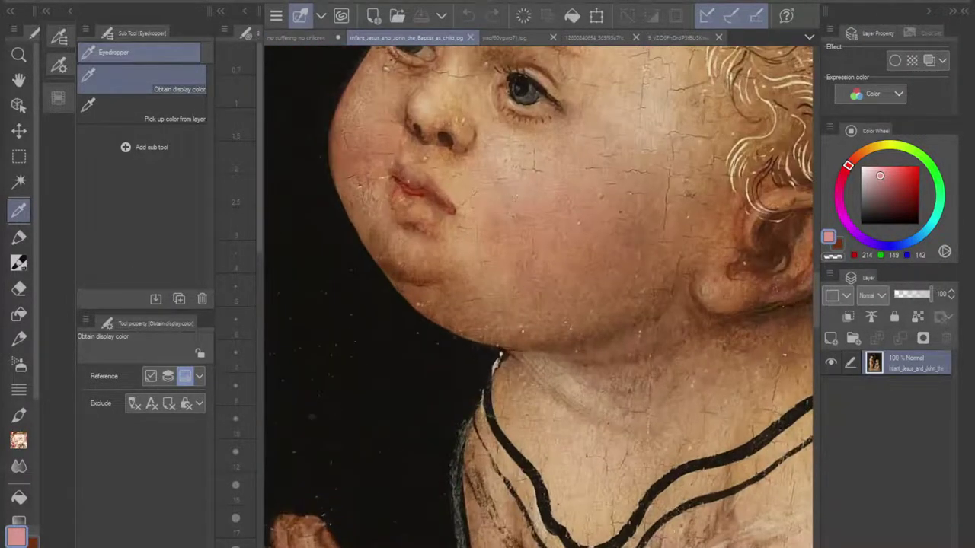
pyautogui.click(571, 341)
pyautogui.click(572, 340)
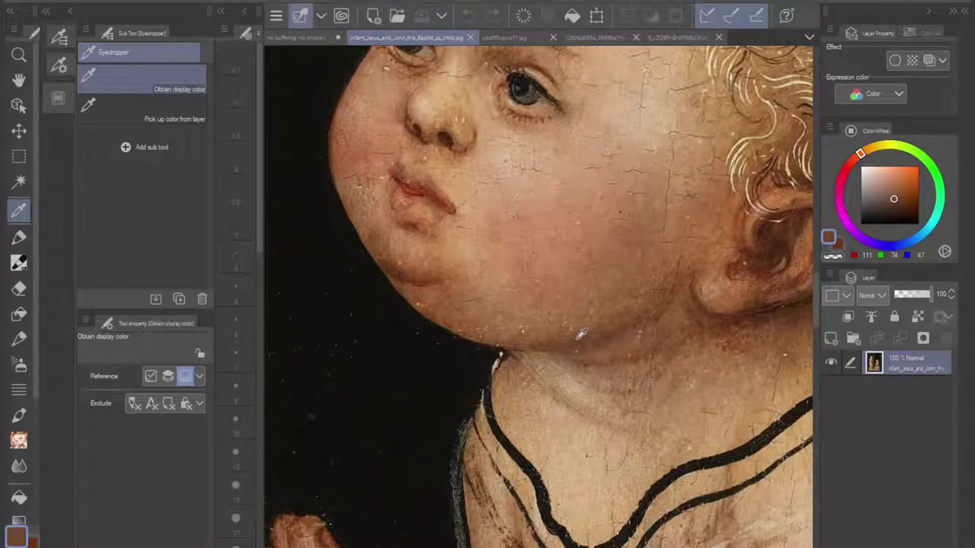
pyautogui.click(305, 37)
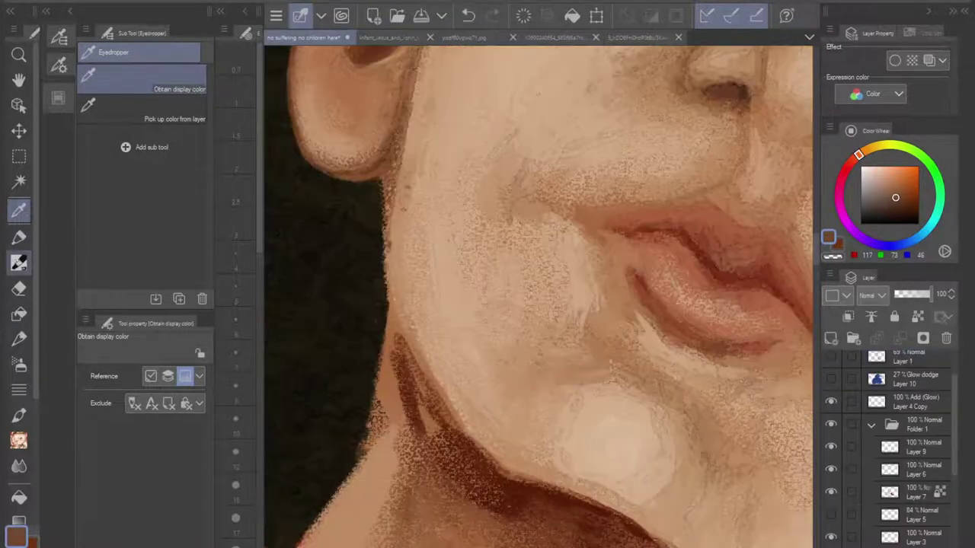
# Step: Paint brown contour strokes with the Charcoal003B brush along the jawline below the ear on the empty-eye side
pyautogui.click(19, 262)
pyautogui.moveTo(421, 366); pyautogui.dragTo(441, 403)
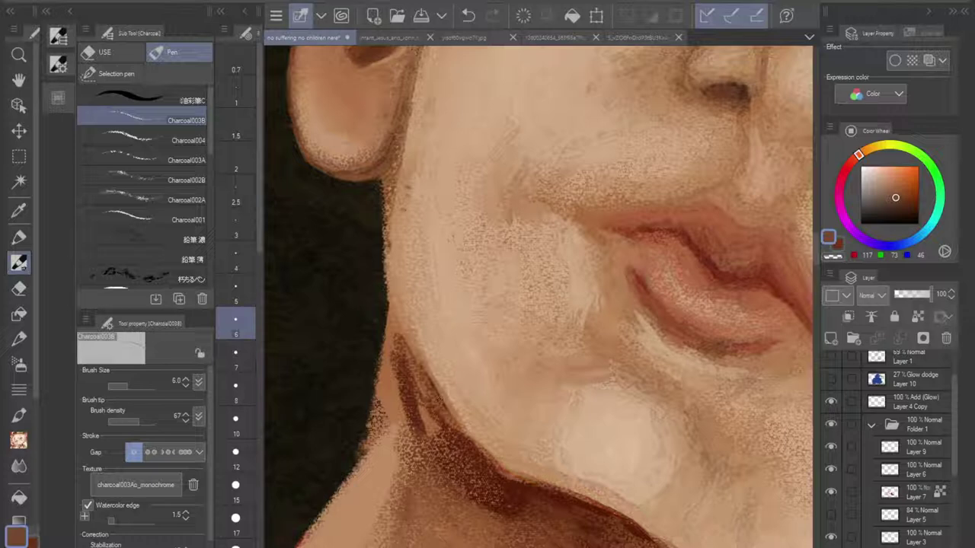
pyautogui.moveTo(417, 354); pyautogui.dragTo(429, 381)
pyautogui.moveTo(406, 346)
pyautogui.mouseDown()
pyautogui.moveTo(387, 247)
pyautogui.moveTo(439, 394)
pyautogui.mouseUp()
pyautogui.moveTo(455, 414); pyautogui.dragTo(468, 426)
pyautogui.moveTo(440, 390); pyautogui.dragTo(443, 400)
pyautogui.moveTo(463, 426); pyautogui.dragTo(478, 441)
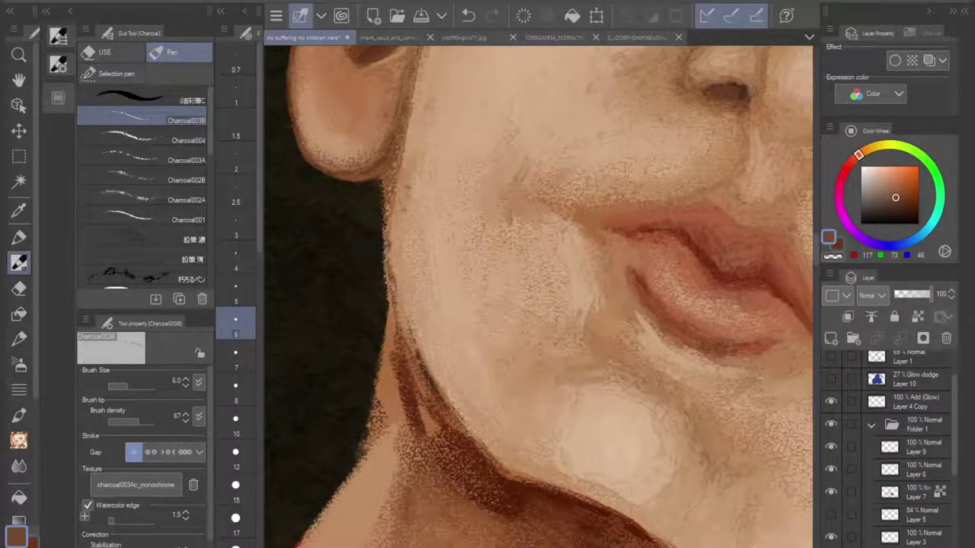
# Step: Darken the lower edge of the chin with brown charcoal strokes where it meets the neck shadow
pyautogui.scroll(-4, 560, 342)
pyautogui.scroll(3, 640, 457)
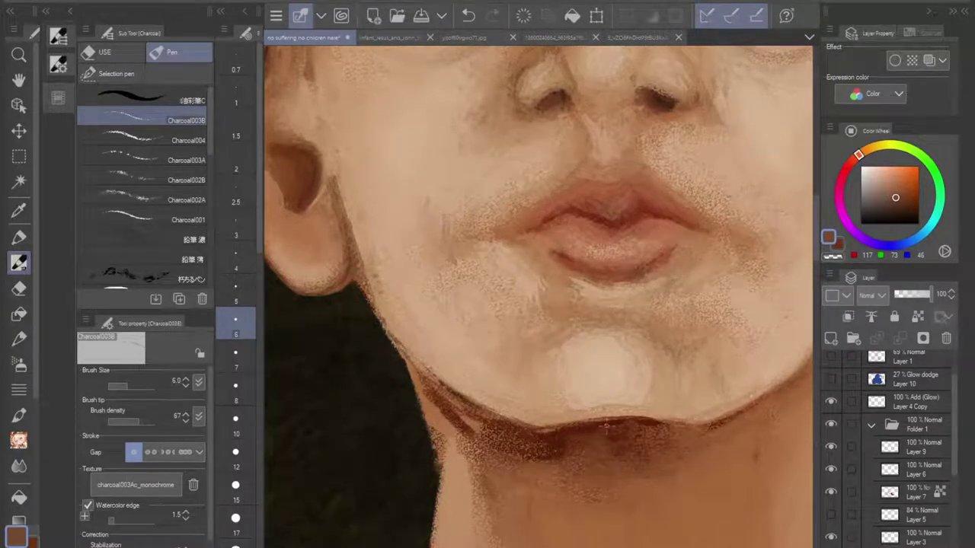
pyautogui.moveTo(634, 431); pyautogui.dragTo(661, 406)
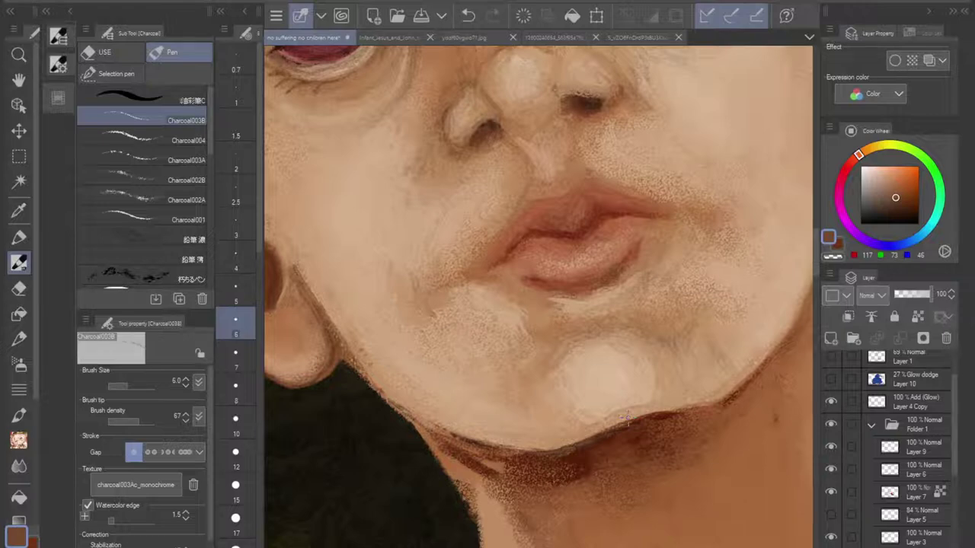
pyautogui.scroll(-3, 627, 419)
pyautogui.scroll(2, 647, 358)
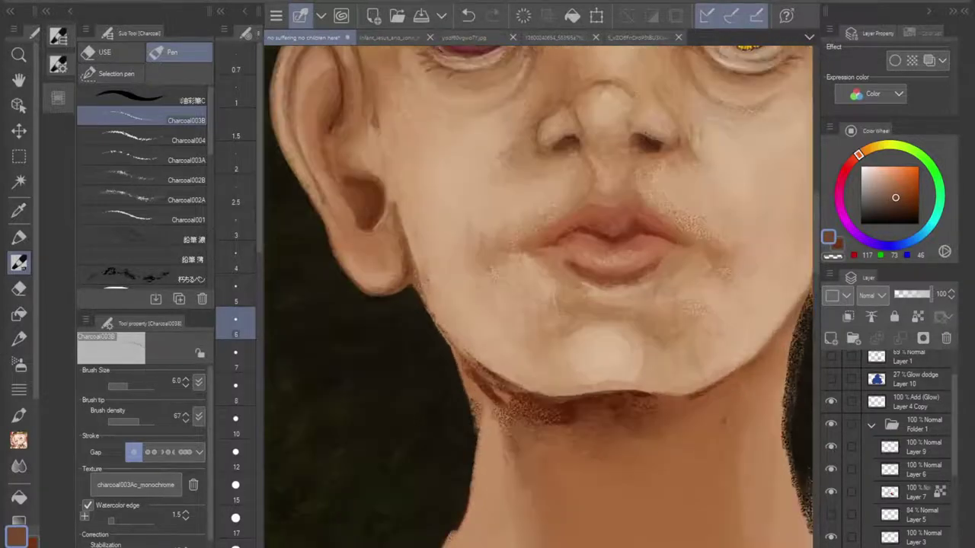
pyautogui.moveTo(609, 266); pyautogui.dragTo(546, 331)
pyautogui.moveTo(521, 459); pyautogui.dragTo(547, 457)
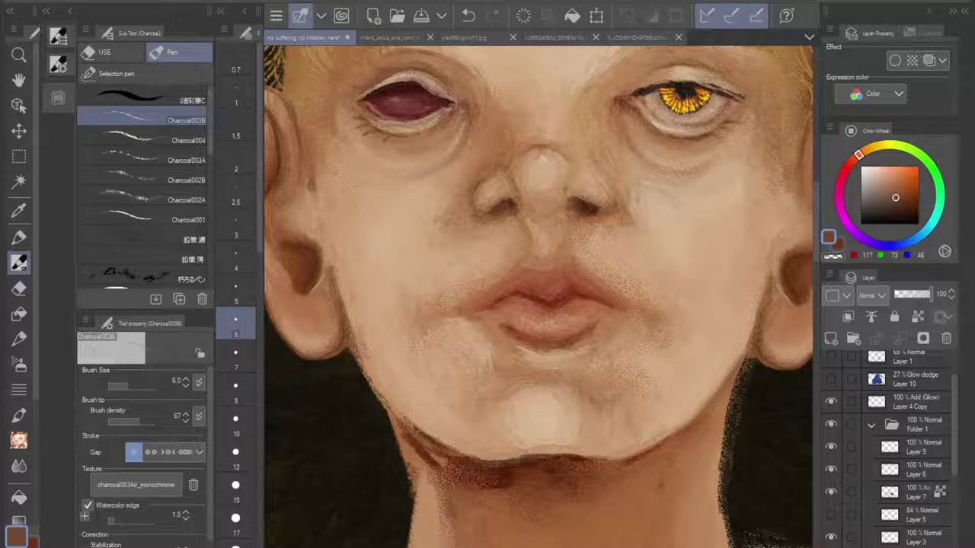
# Step: Paint thin charcoal strokes down both outer edges of the neck, against the dark background
pyautogui.scroll(-4, 590, 361)
pyautogui.scroll(-3, 607, 359)
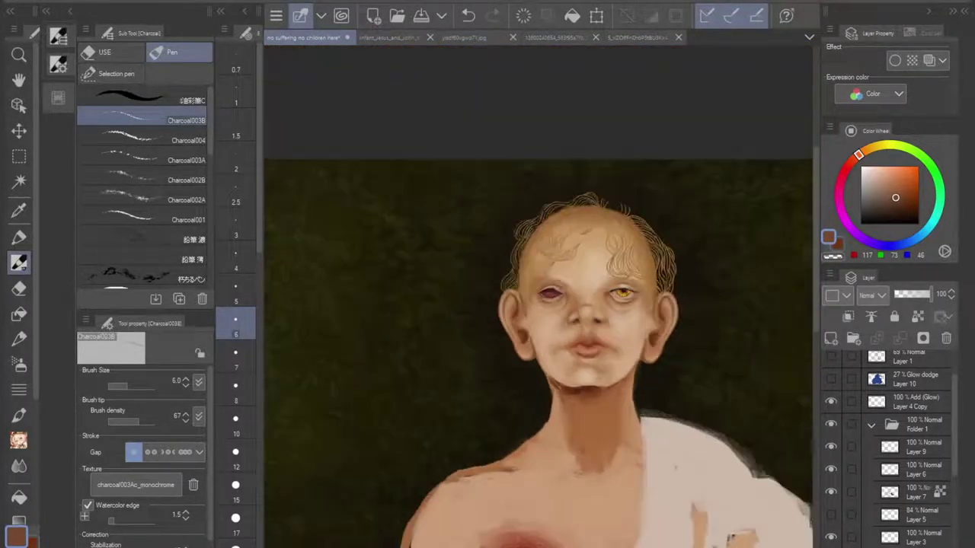
pyautogui.scroll(5, 590, 351)
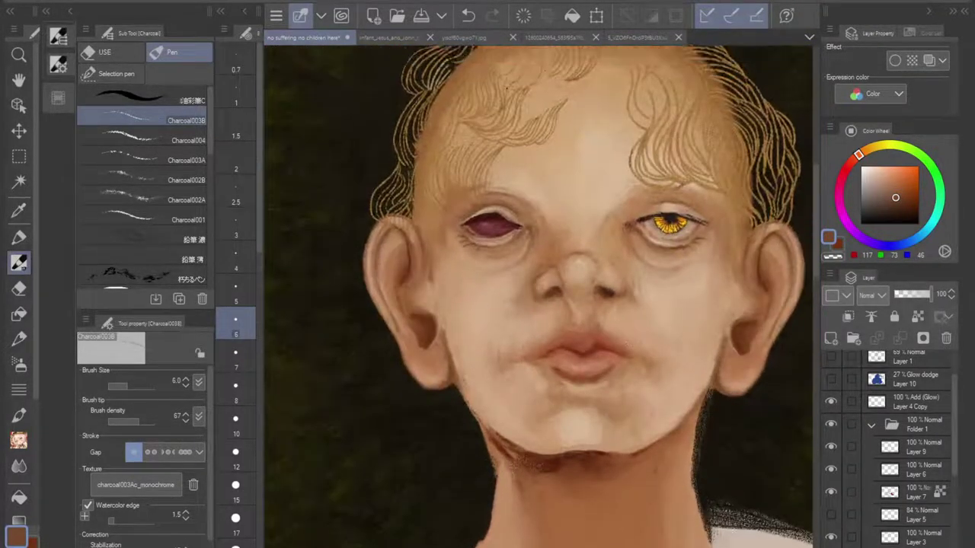
pyautogui.scroll(4, 642, 364)
pyautogui.moveTo(579, 343); pyautogui.dragTo(601, 300)
pyautogui.moveTo(744, 396)
pyautogui.mouseDown()
pyautogui.moveTo(734, 469)
pyautogui.moveTo(747, 531)
pyautogui.moveTo(743, 476)
pyautogui.mouseUp()
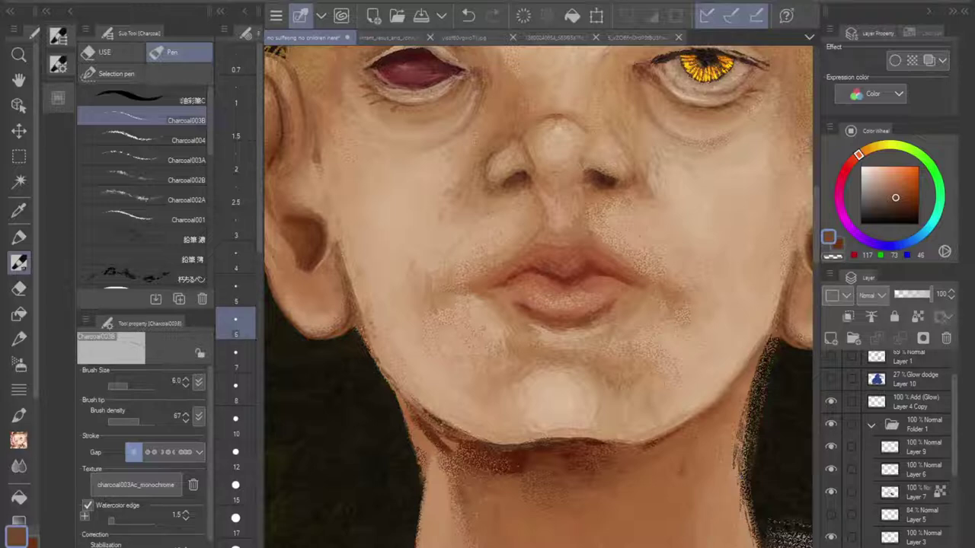
pyautogui.moveTo(446, 424)
pyautogui.mouseDown()
pyautogui.moveTo(408, 446)
pyautogui.moveTo(407, 533)
pyautogui.mouseUp()
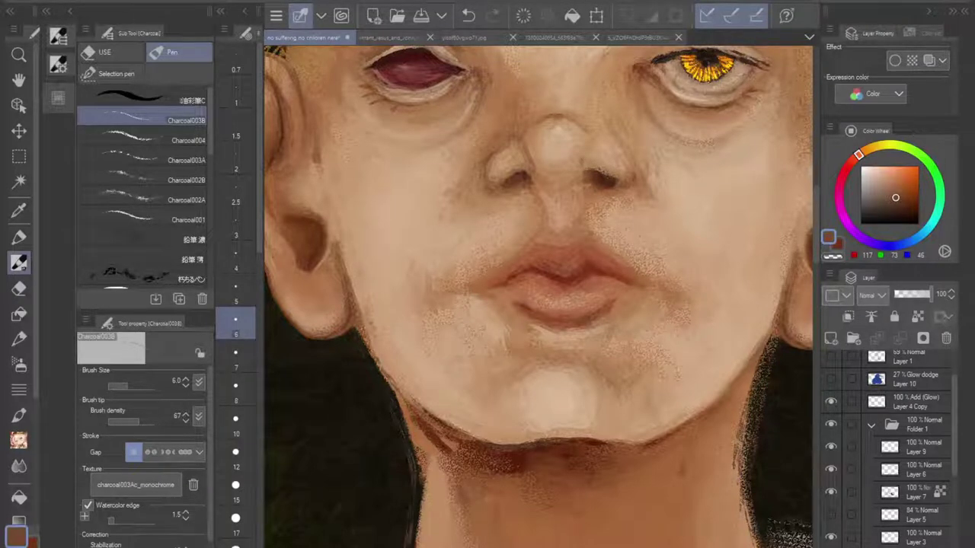
pyautogui.moveTo(410, 482)
pyautogui.mouseDown()
pyautogui.moveTo(391, 416)
pyautogui.moveTo(418, 503)
pyautogui.mouseUp()
# Step: Define the underside of the chin and the jawline on the yellow-eyed side with brown charcoal strokes
pyautogui.moveTo(538, 297); pyautogui.dragTo(547, 341)
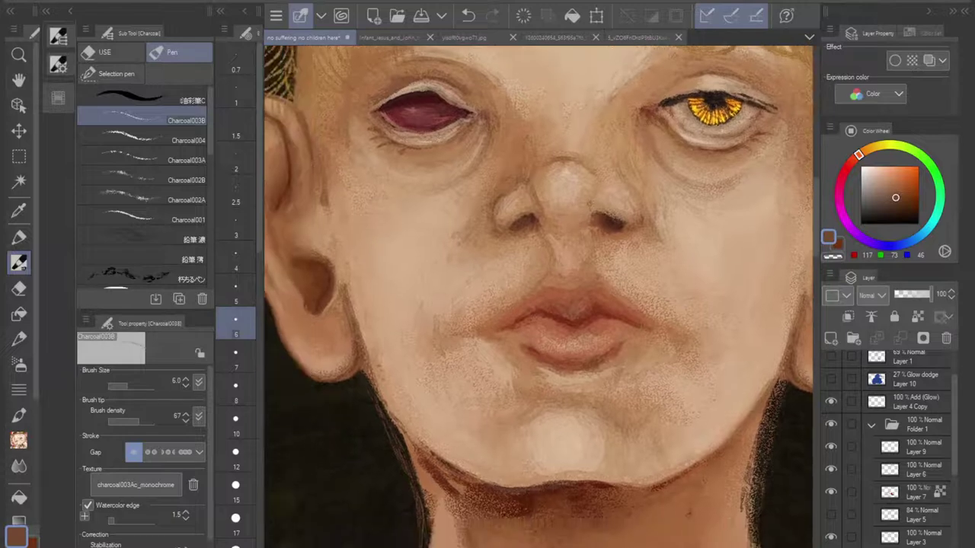
pyautogui.moveTo(568, 483); pyautogui.dragTo(632, 496)
pyautogui.moveTo(728, 427); pyautogui.dragTo(692, 466)
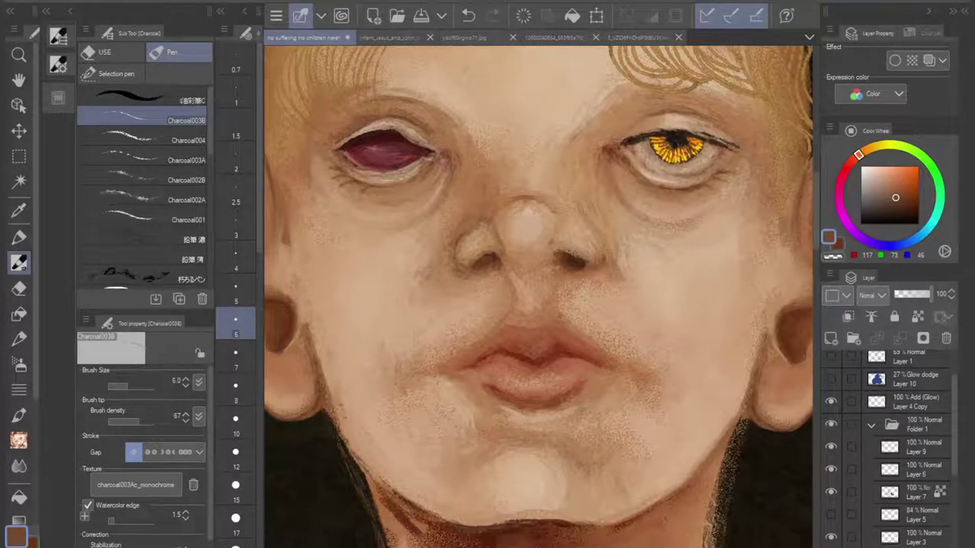
pyautogui.scroll(-5, 571, 361)
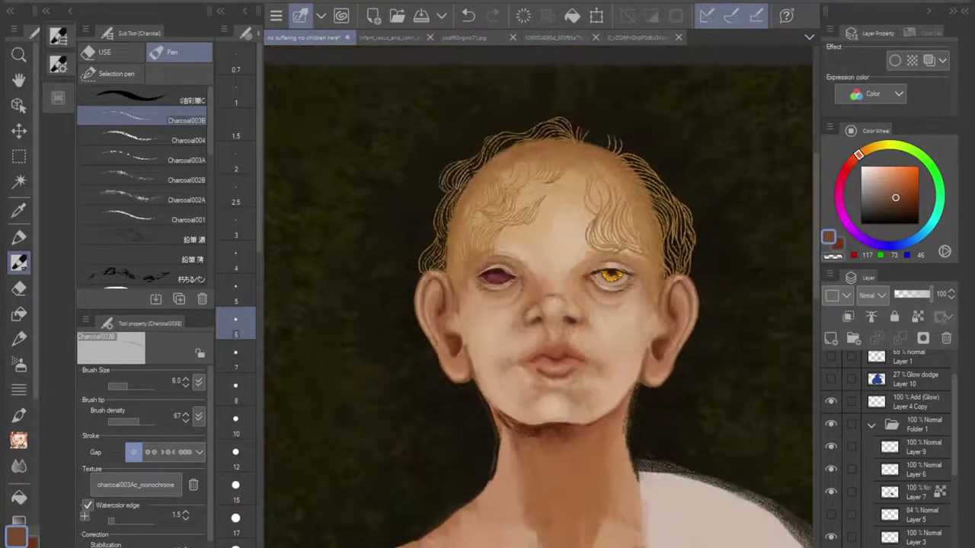
# Step: Shade the area under the jaw and the upper neck sides with brown strokes of the 彩筆C brush at size 17
pyautogui.scroll(4, 538, 396)
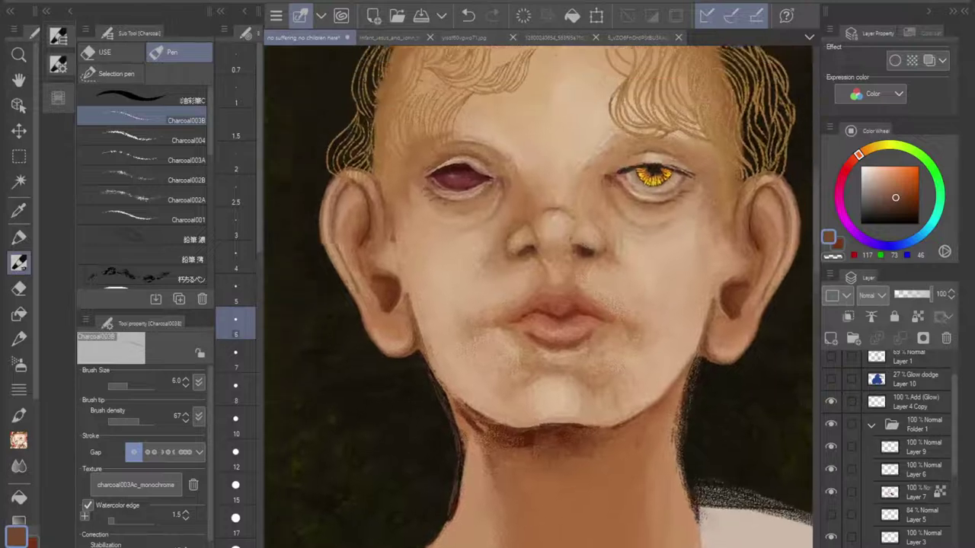
pyautogui.moveTo(538, 320); pyautogui.dragTo(530, 352)
pyautogui.click(235, 455)
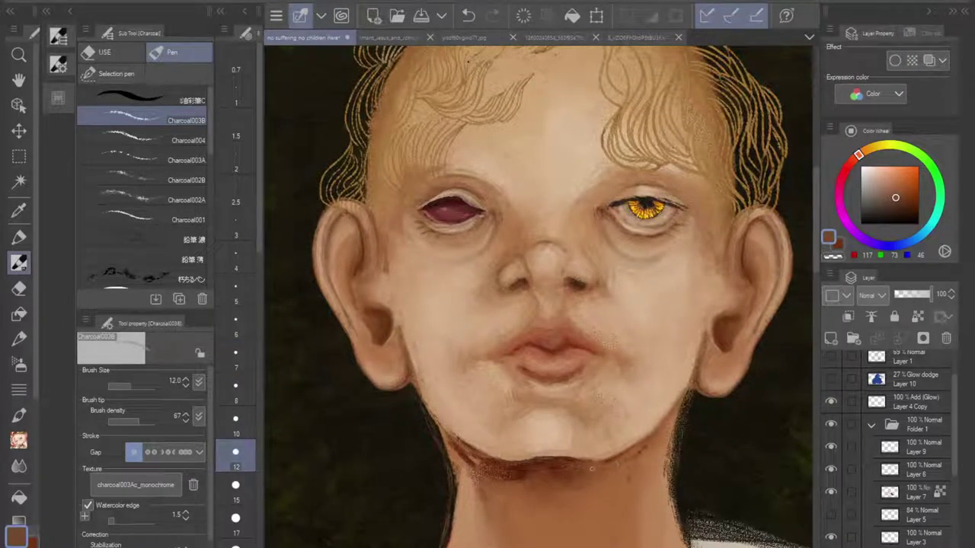
pyautogui.click(145, 98)
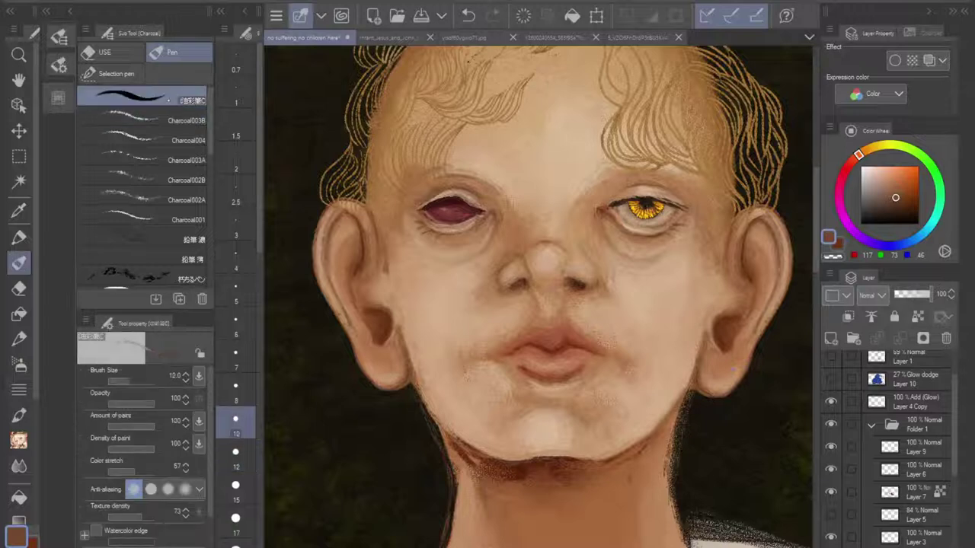
pyautogui.click(236, 521)
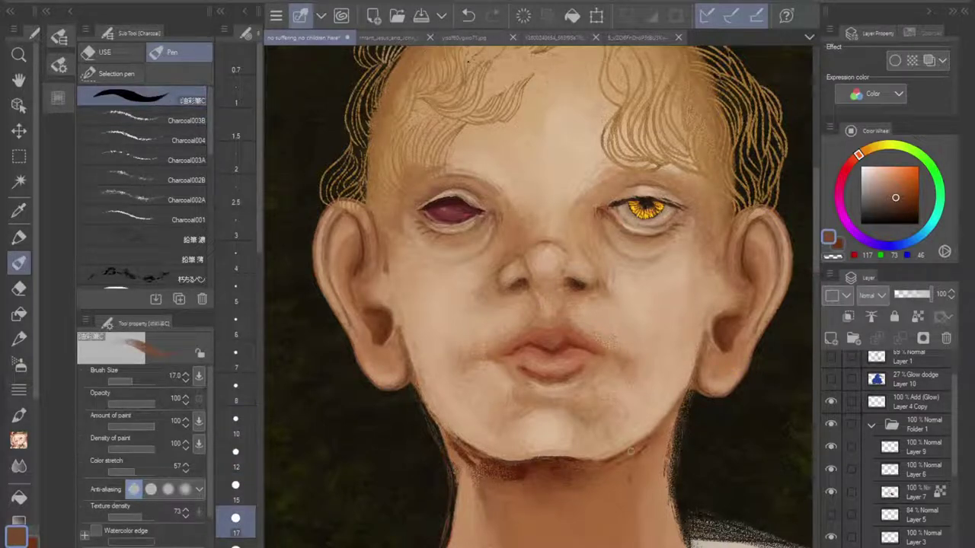
pyautogui.moveTo(423, 411); pyautogui.dragTo(439, 435)
pyautogui.moveTo(418, 393)
pyautogui.mouseDown()
pyautogui.moveTo(457, 456)
pyautogui.moveTo(419, 391)
pyautogui.moveTo(448, 453)
pyautogui.moveTo(447, 469)
pyautogui.moveTo(434, 432)
pyautogui.moveTo(450, 521)
pyautogui.mouseUp()
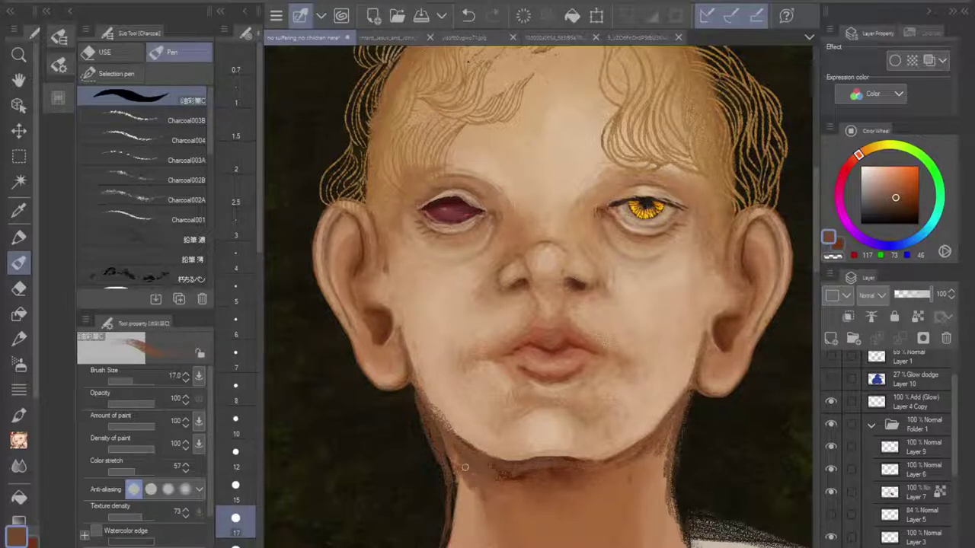
pyautogui.moveTo(613, 480)
pyautogui.mouseDown()
pyautogui.moveTo(639, 483)
pyautogui.moveTo(627, 519)
pyautogui.mouseUp()
pyautogui.scroll(-2, 625, 299)
pyautogui.scroll(3, 684, 438)
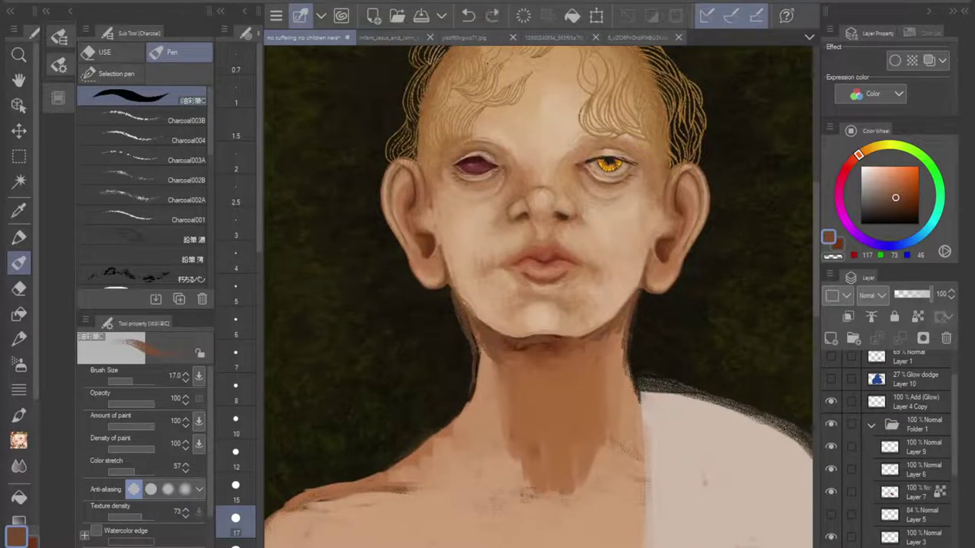
pyautogui.click(496, 19)
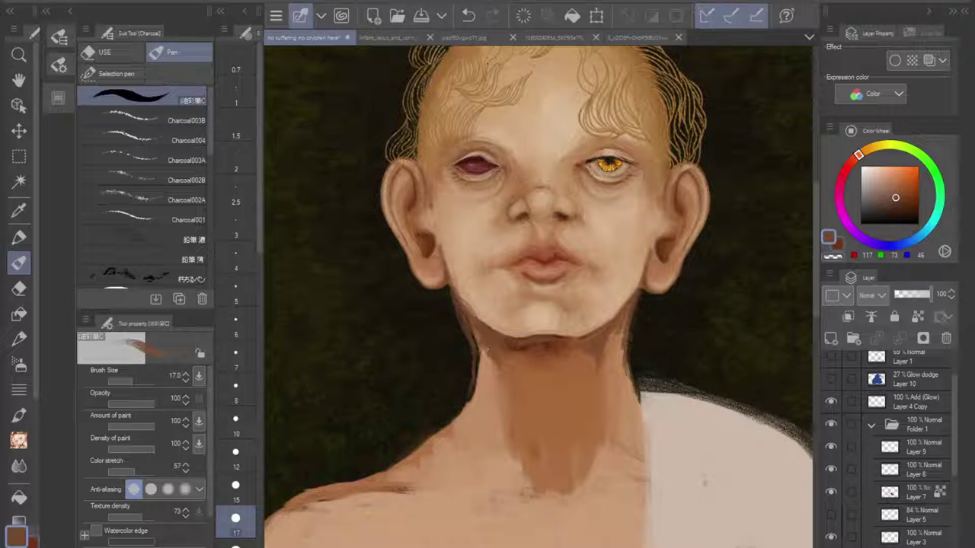
# Step: Paint brown diagonal strokes along both edges of the central neck shadow, building up more on the yellow-eyed side
pyautogui.moveTo(487, 352); pyautogui.dragTo(515, 420)
pyautogui.moveTo(606, 381)
pyautogui.mouseDown()
pyautogui.moveTo(622, 339)
pyautogui.moveTo(587, 432)
pyautogui.mouseUp()
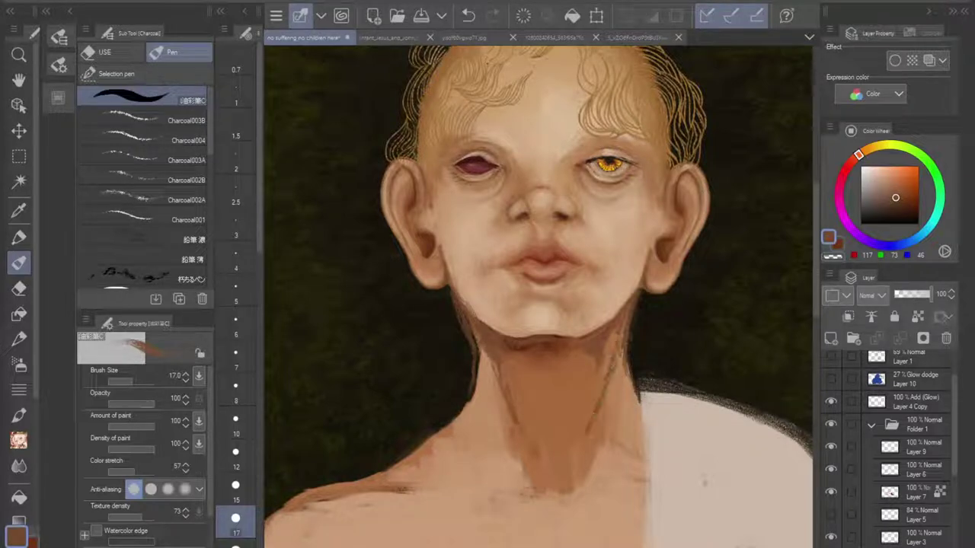
pyautogui.moveTo(618, 342); pyautogui.dragTo(576, 454)
pyautogui.moveTo(484, 355); pyautogui.dragTo(496, 387)
pyautogui.moveTo(598, 374)
pyautogui.mouseDown()
pyautogui.moveTo(567, 454)
pyautogui.moveTo(576, 438)
pyautogui.mouseUp()
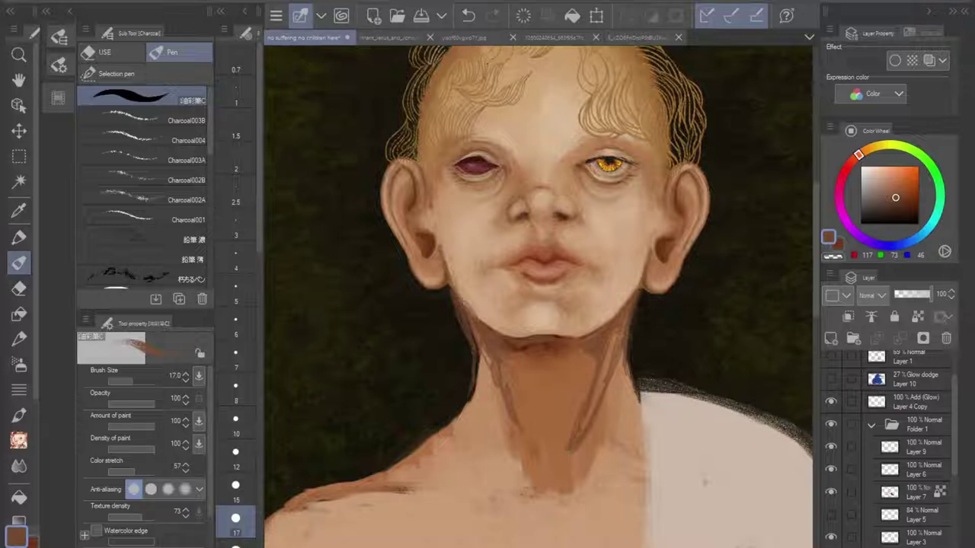
pyautogui.moveTo(616, 333); pyautogui.dragTo(602, 385)
pyautogui.moveTo(611, 351); pyautogui.dragTo(596, 419)
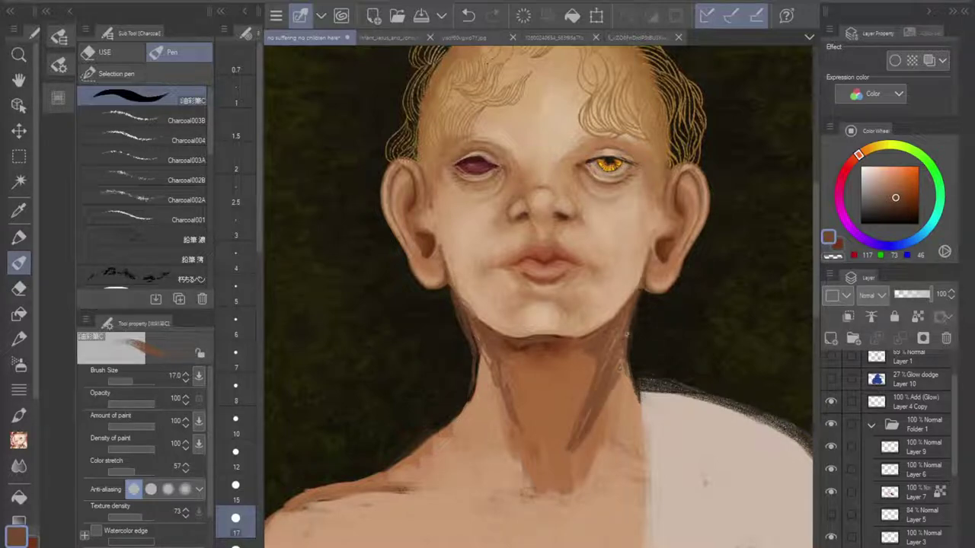
# Step: Hatch brown strokes down both sides of the neck towards the collarbones to extend the shadow at its base
pyautogui.moveTo(480, 349)
pyautogui.mouseDown()
pyautogui.moveTo(475, 380)
pyautogui.moveTo(469, 366)
pyautogui.moveTo(412, 451)
pyautogui.mouseUp()
pyautogui.moveTo(468, 401)
pyautogui.mouseDown()
pyautogui.moveTo(479, 345)
pyautogui.moveTo(486, 373)
pyautogui.moveTo(464, 409)
pyautogui.moveTo(489, 394)
pyautogui.moveTo(509, 486)
pyautogui.mouseUp()
pyautogui.moveTo(568, 449)
pyautogui.mouseDown()
pyautogui.moveTo(580, 476)
pyautogui.moveTo(610, 408)
pyautogui.mouseUp()
pyautogui.moveTo(598, 440); pyautogui.dragTo(627, 379)
pyautogui.moveTo(608, 437); pyautogui.dragTo(627, 399)
pyautogui.moveTo(494, 382); pyautogui.dragTo(477, 401)
pyautogui.moveTo(489, 359); pyautogui.dragTo(494, 375)
pyautogui.moveTo(489, 412)
pyautogui.mouseDown()
pyautogui.moveTo(503, 402)
pyautogui.moveTo(519, 484)
pyautogui.moveTo(531, 485)
pyautogui.mouseUp()
# Step: Mirror the canvas view and clean up the neck's outer edge on the empty-eye side with transparent colour
pyautogui.scroll(-3, 608, 353)
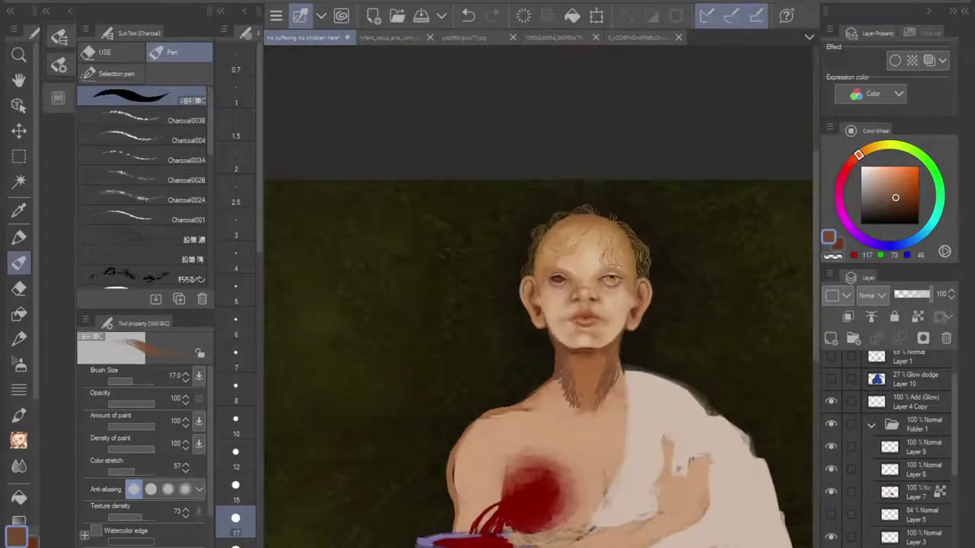
pyautogui.moveTo(568, 381); pyautogui.dragTo(578, 330)
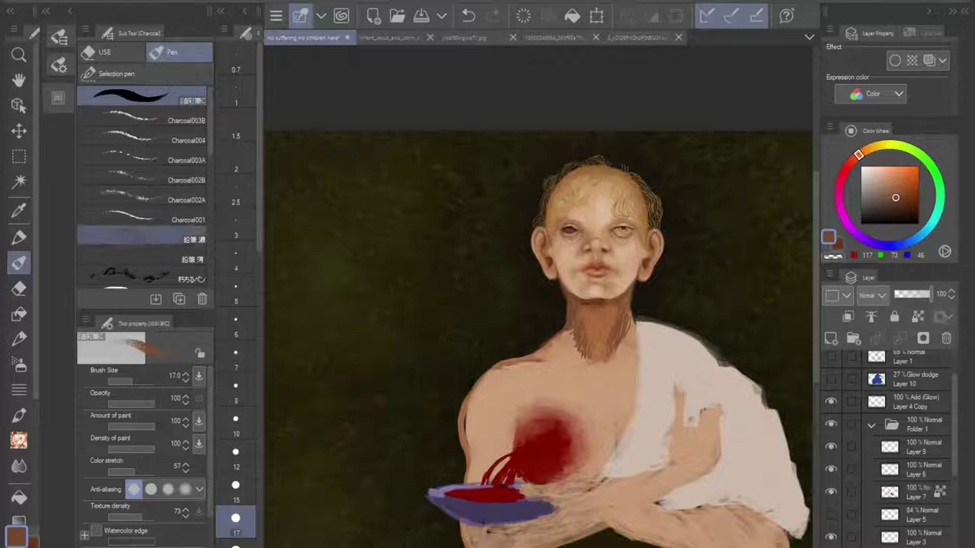
pyautogui.click(453, 90)
pyautogui.scroll(3, 474, 249)
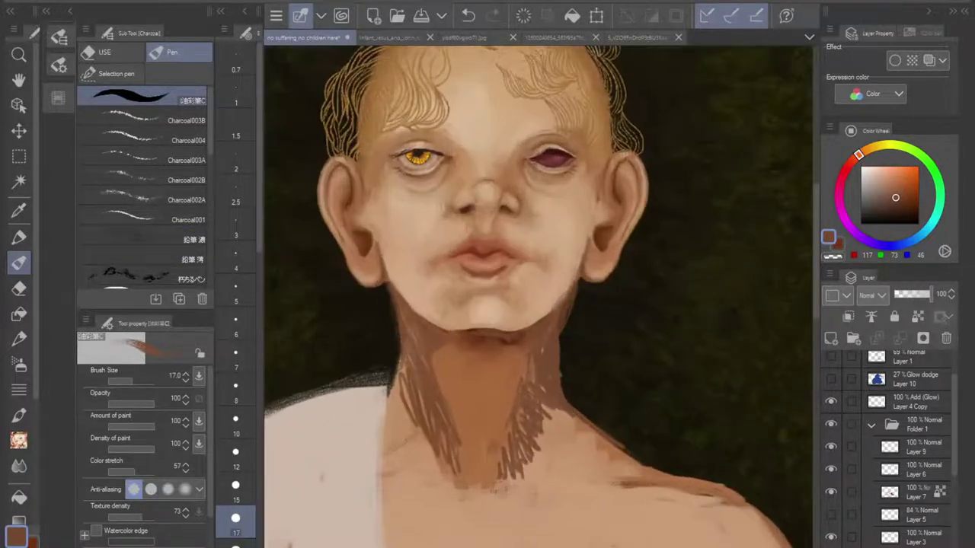
pyautogui.press('c')
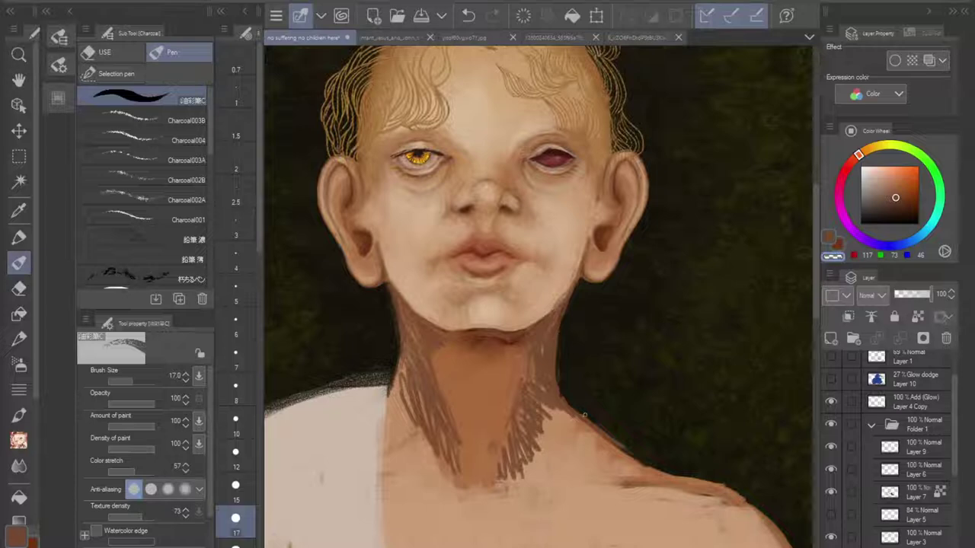
pyautogui.scroll(-5, 676, 286)
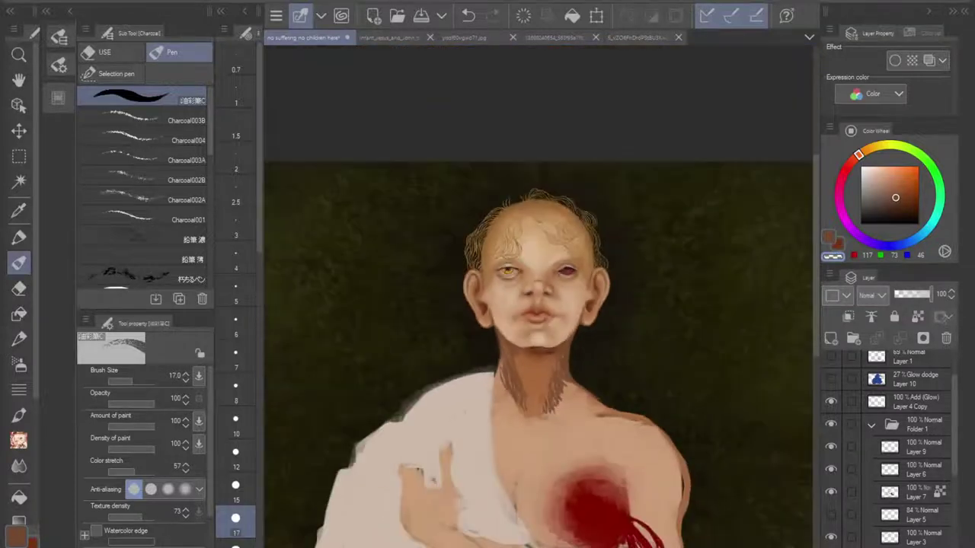
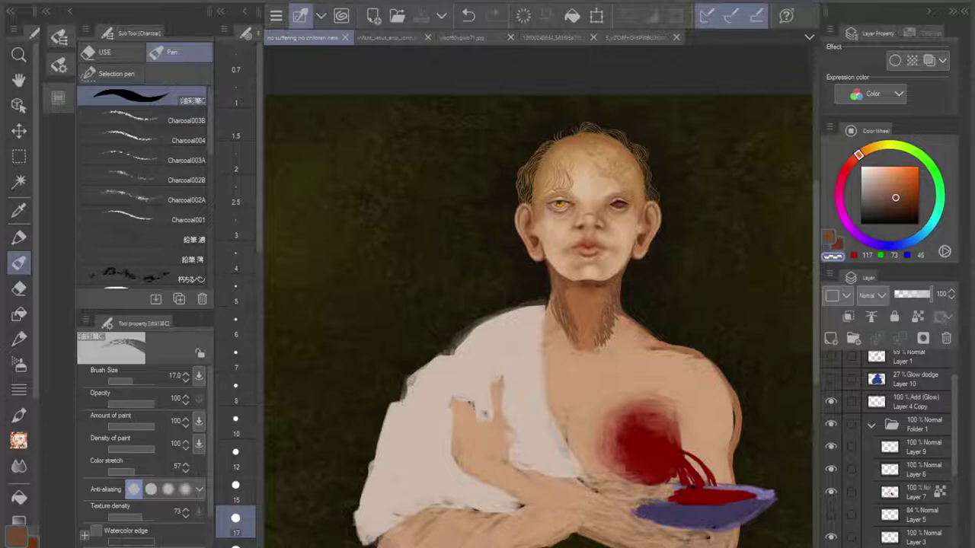
# Step: Examine the mirrored portrait, from the whole upper body to a close view of the facial features
pyautogui.moveTo(594, 320); pyautogui.dragTo(544, 311)
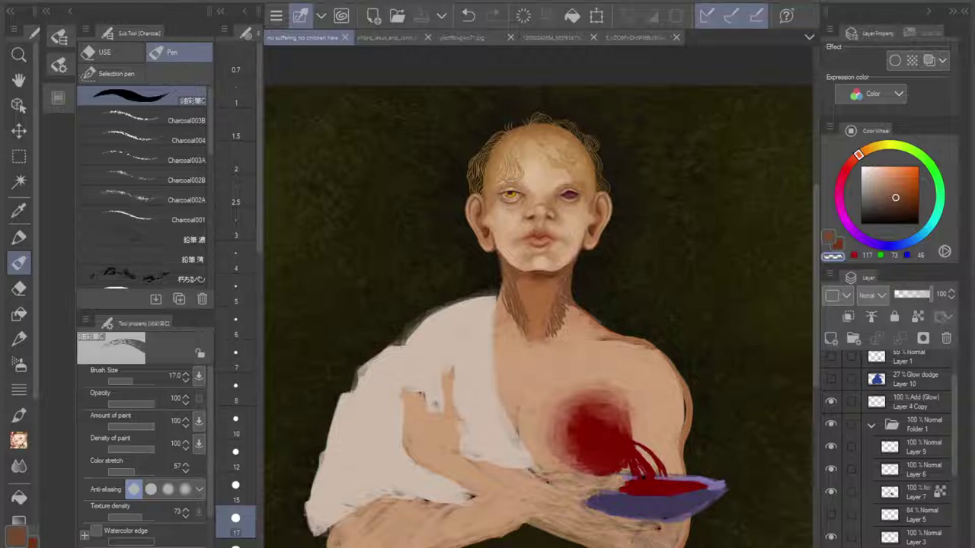
pyautogui.moveTo(540, 295); pyautogui.dragTo(487, 443)
pyautogui.scroll(4, 531, 265)
pyautogui.scroll(1, 487, 266)
pyautogui.scroll(5, 564, 191)
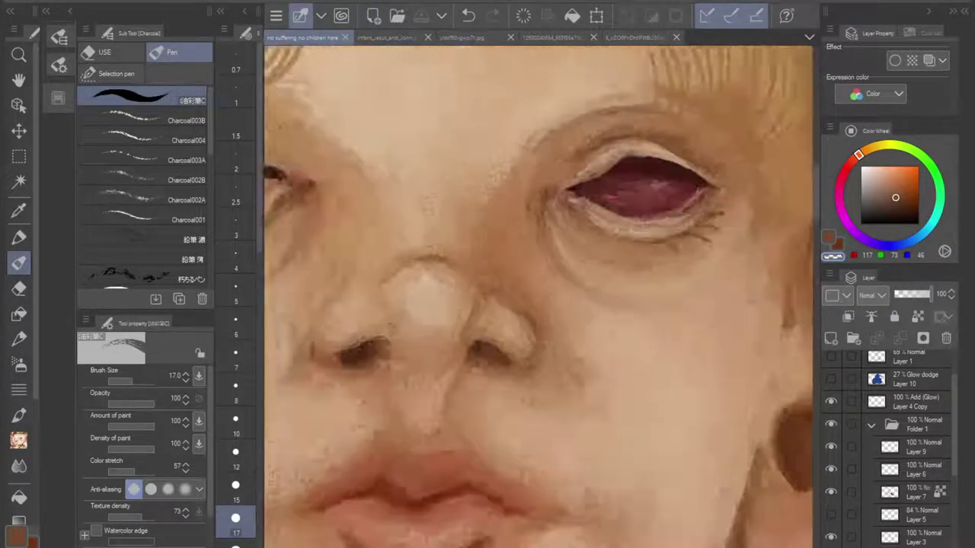
pyautogui.scroll(-4, 537, 296)
pyautogui.scroll(2, 538, 296)
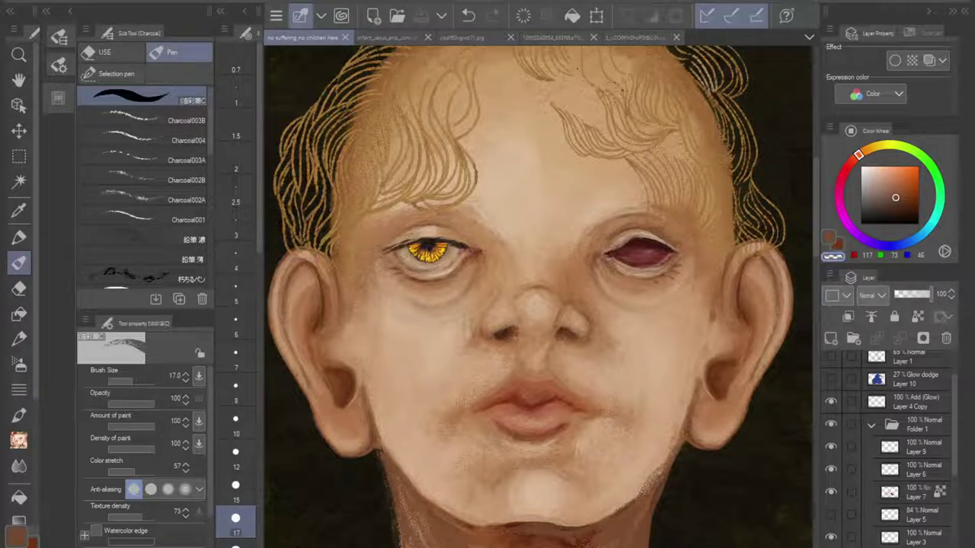
# Step: Sample the near-black from the yellow eye's upper lash line and choose the Charcoal003B brush
pyautogui.scroll(5, 419, 259)
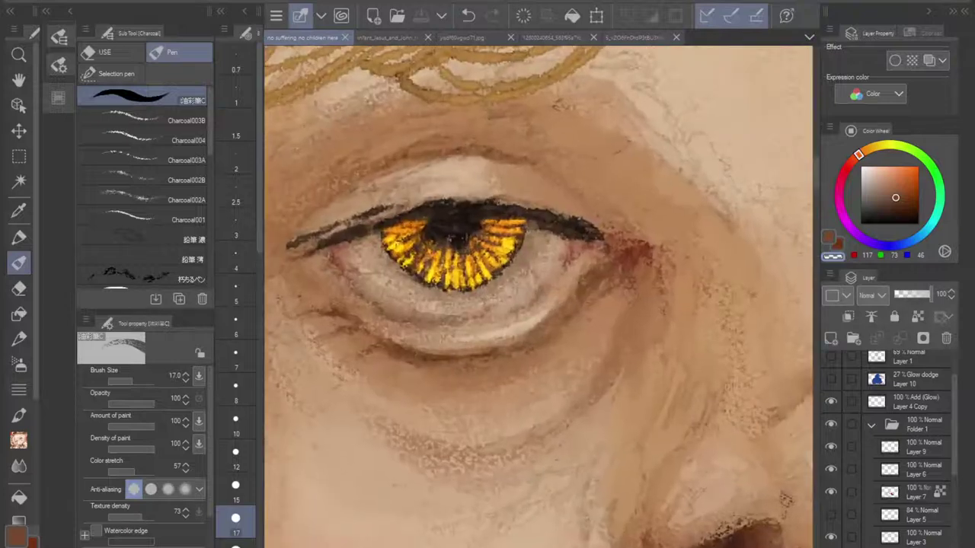
pyautogui.moveTo(419, 259); pyautogui.dragTo(414, 291)
pyautogui.press('i')
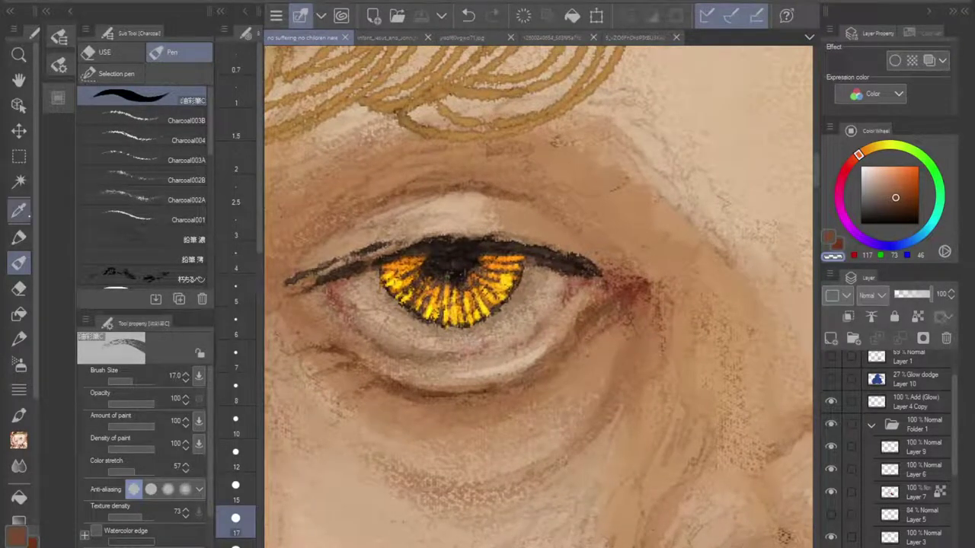
pyautogui.click(479, 237)
pyautogui.click(473, 238)
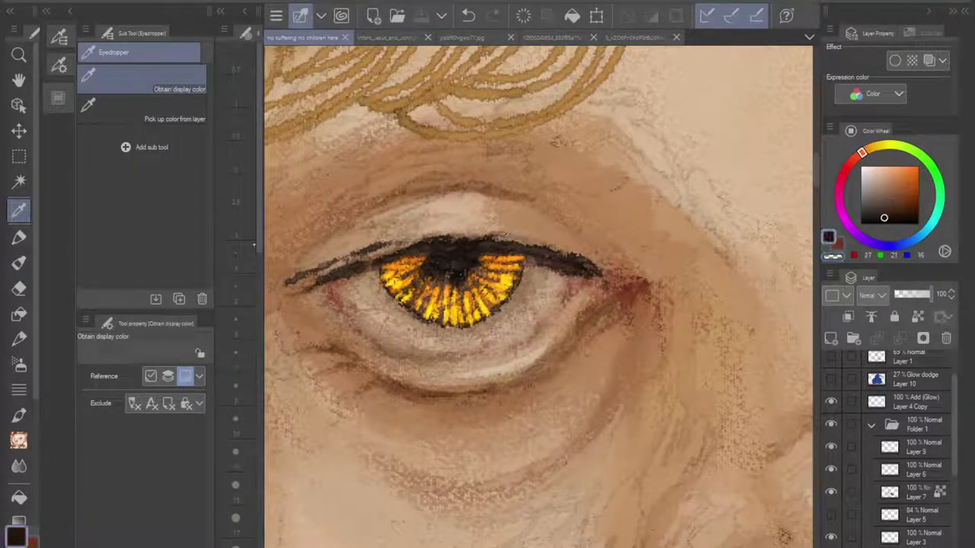
pyautogui.click(19, 263)
pyautogui.click(167, 118)
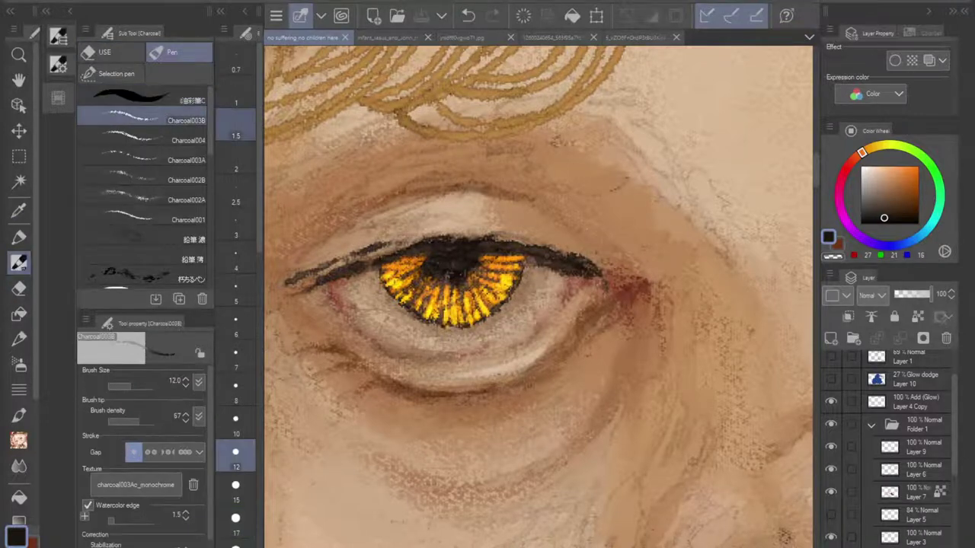
# Step: Paint a near-black charcoal line at size 12 along the upper lid edge of the empty eye socket, out to its outer corner
pyautogui.moveTo(623, 183); pyautogui.dragTo(266, 153)
pyautogui.moveTo(647, 237); pyautogui.dragTo(418, 286)
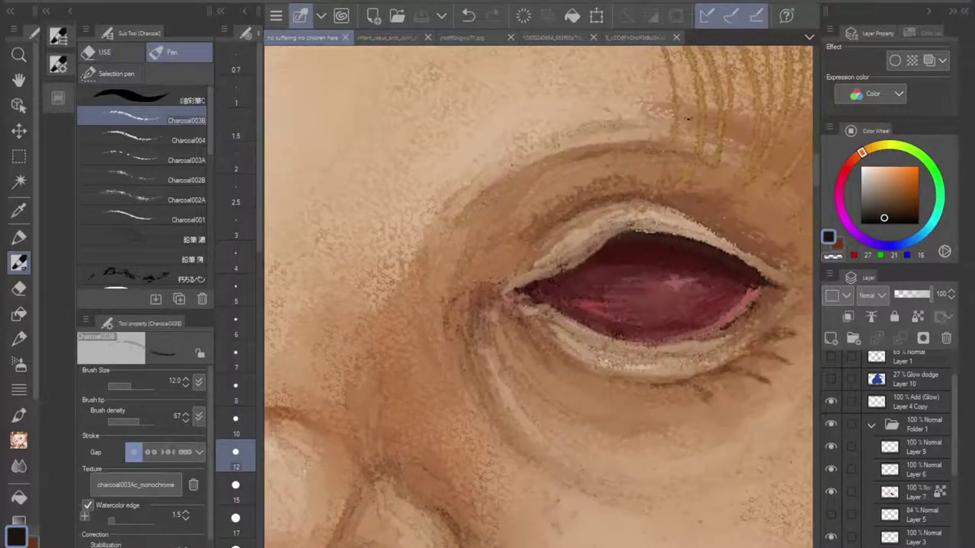
pyautogui.moveTo(685, 116); pyautogui.dragTo(538, 152)
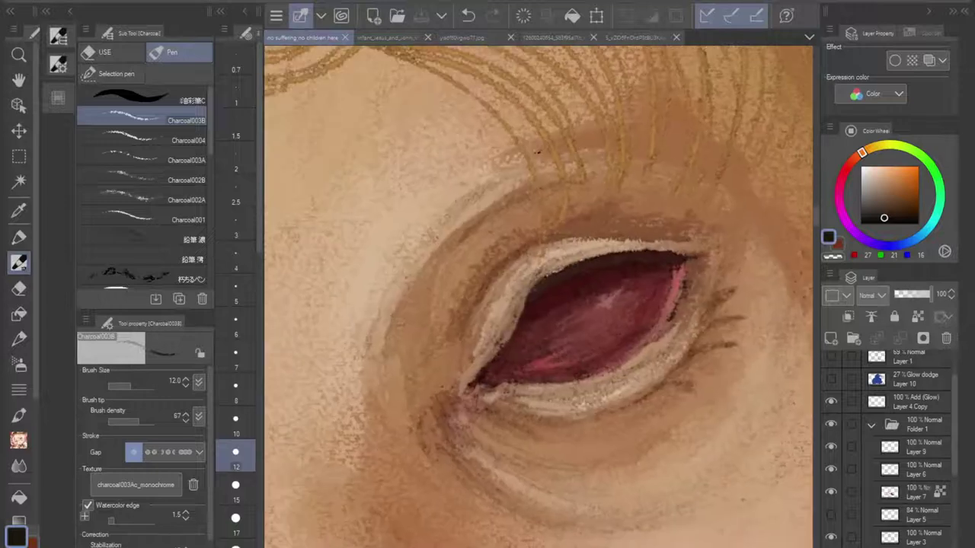
pyautogui.moveTo(539, 283); pyautogui.dragTo(530, 289)
pyautogui.moveTo(594, 262); pyautogui.dragTo(684, 257)
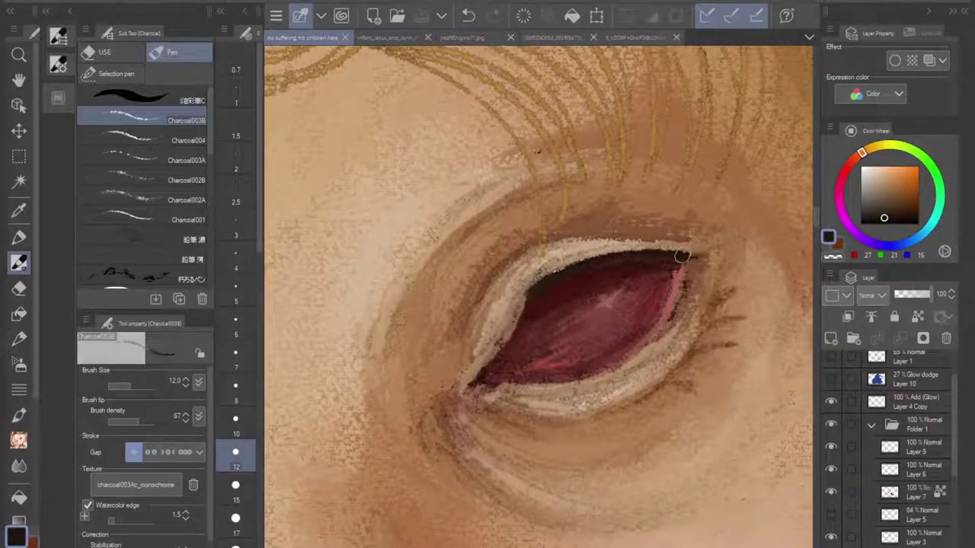
pyautogui.moveTo(603, 256)
pyautogui.mouseDown()
pyautogui.moveTo(661, 252)
pyautogui.moveTo(598, 256)
pyautogui.mouseUp()
pyautogui.moveTo(681, 254); pyautogui.dragTo(684, 253)
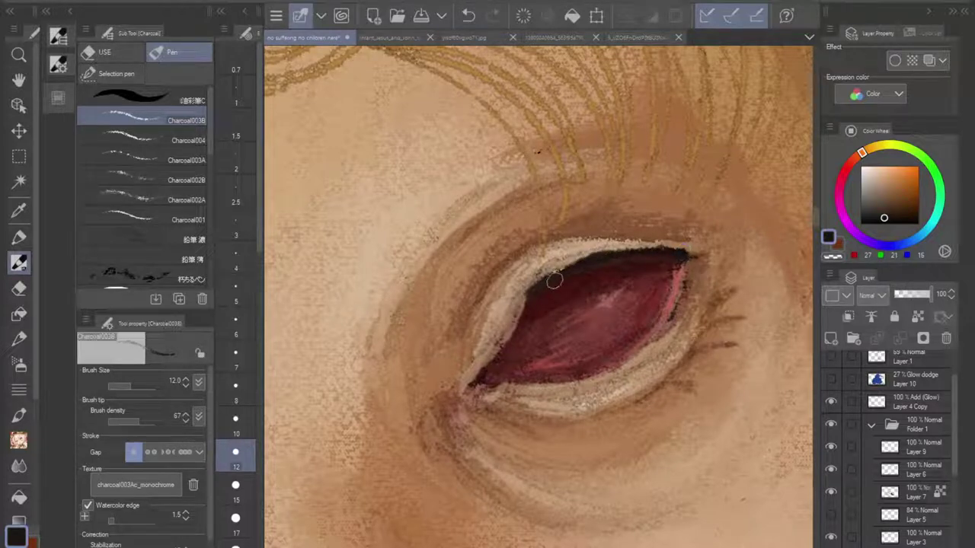
pyautogui.moveTo(532, 296)
pyautogui.mouseDown()
pyautogui.moveTo(488, 363)
pyautogui.moveTo(527, 324)
pyautogui.mouseUp()
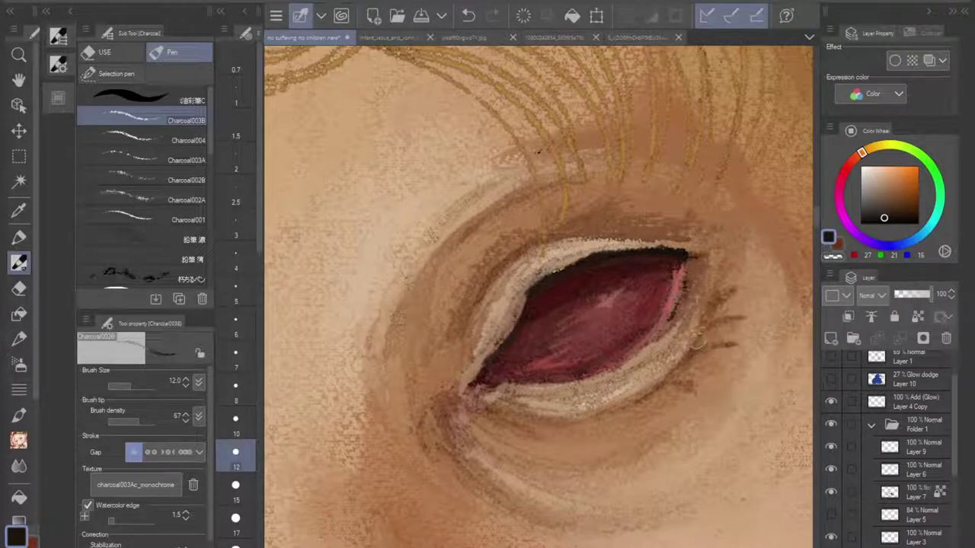
# Step: Extend the empty socket's dark lid line at its outer corner with small lash strokes, using Charcoal003B at size 8
pyautogui.scroll(-6, 661, 376)
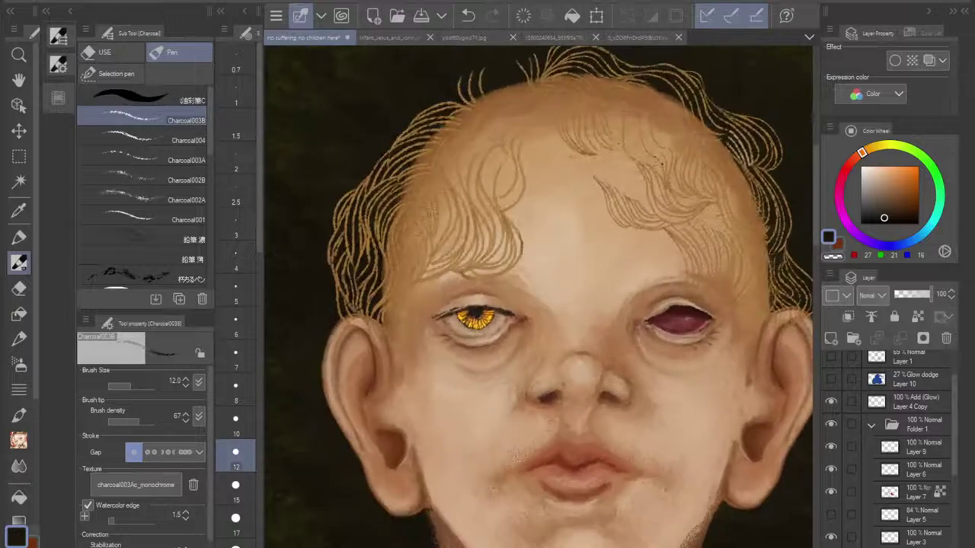
pyautogui.scroll(5, 678, 321)
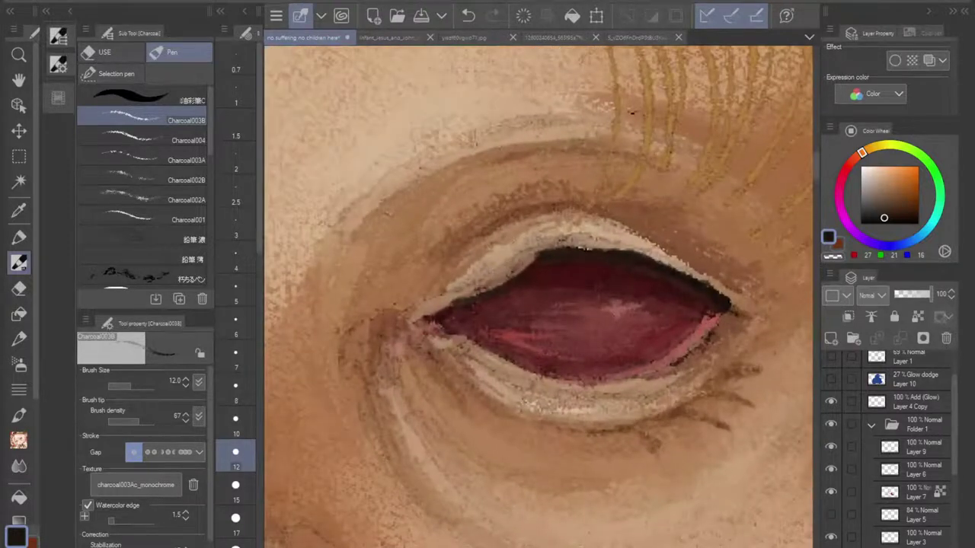
pyautogui.click(238, 393)
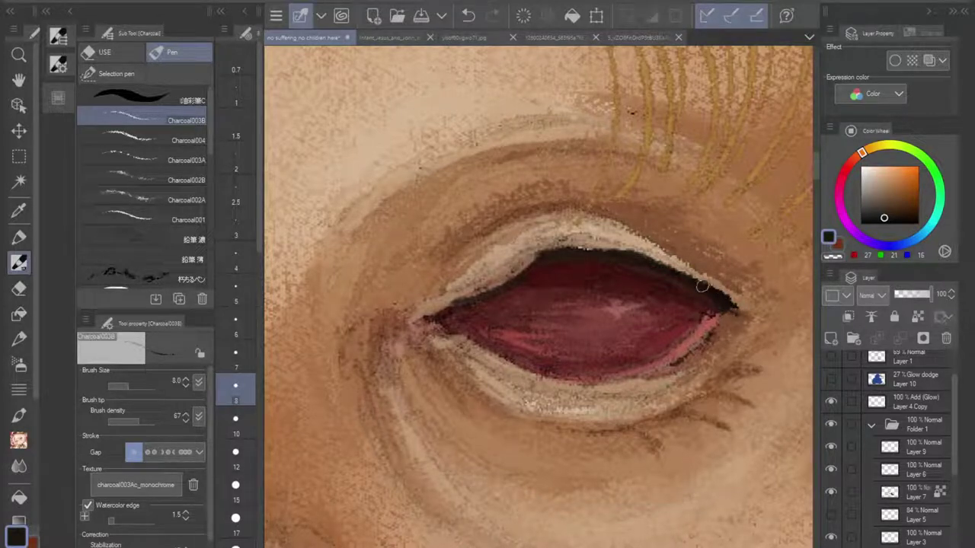
pyautogui.moveTo(702, 286); pyautogui.dragTo(730, 298)
pyautogui.moveTo(711, 282); pyautogui.dragTo(743, 277)
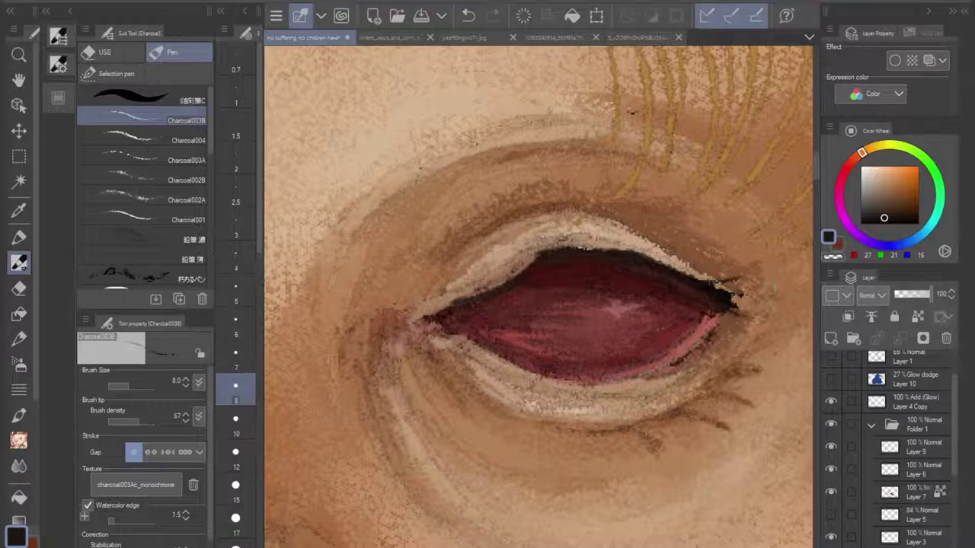
pyautogui.scroll(-4, 652, 263)
pyautogui.scroll(-2, 664, 306)
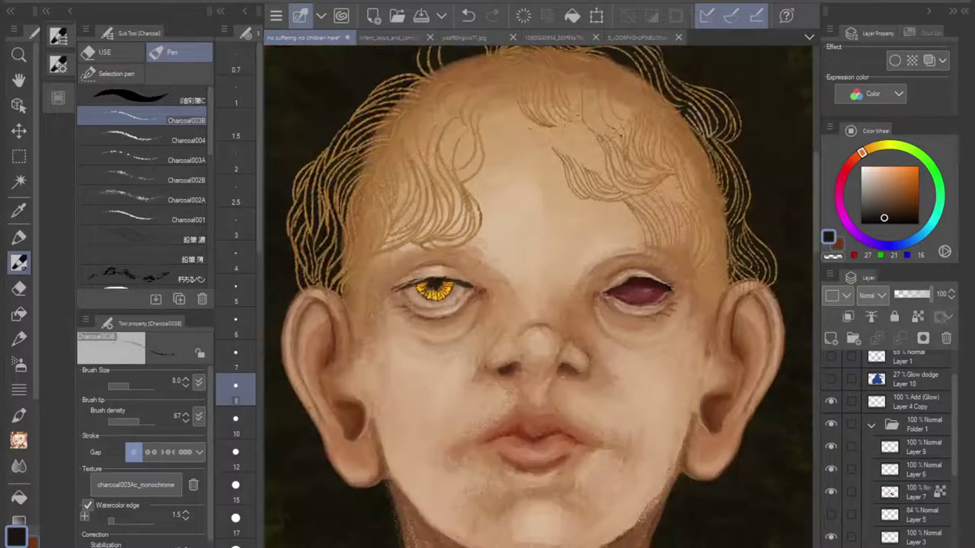
pyautogui.moveTo(664, 306); pyautogui.dragTo(724, 251)
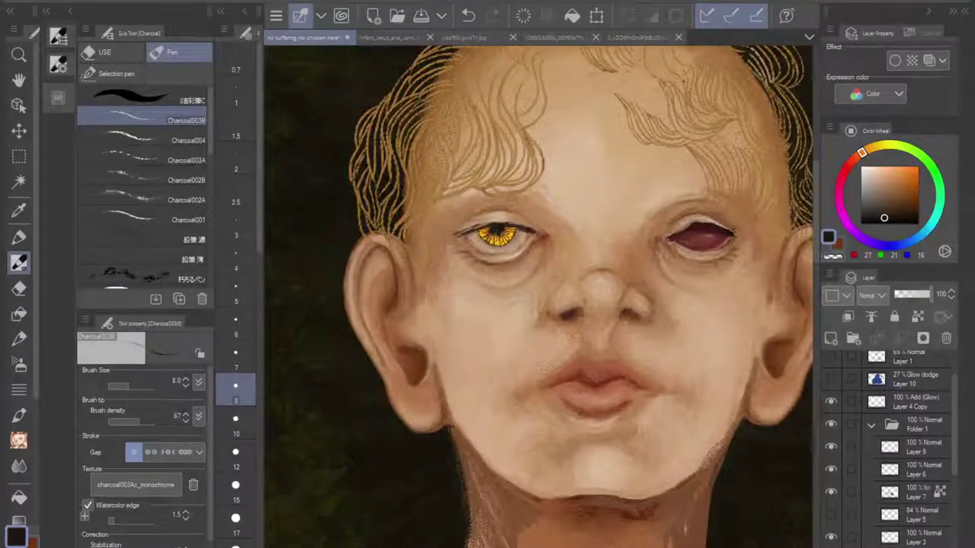
pyautogui.scroll(6, 700, 237)
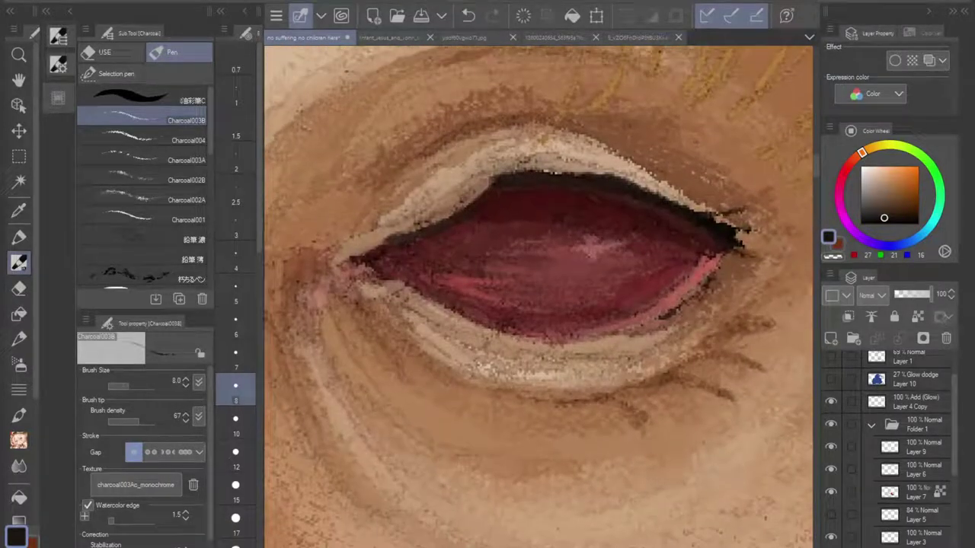
# Step: Try a charcoal stroke in a tan sampled from the skin along the empty socket's lower lid, using Charcoal003B at size 17
pyautogui.moveTo(540, 297); pyautogui.dragTo(539, 291)
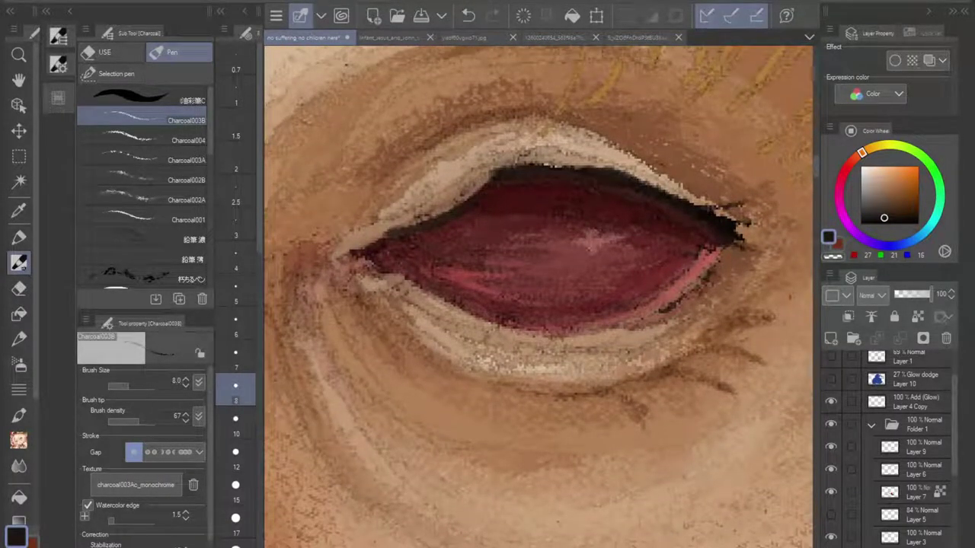
pyautogui.press('i')
pyautogui.click(465, 343)
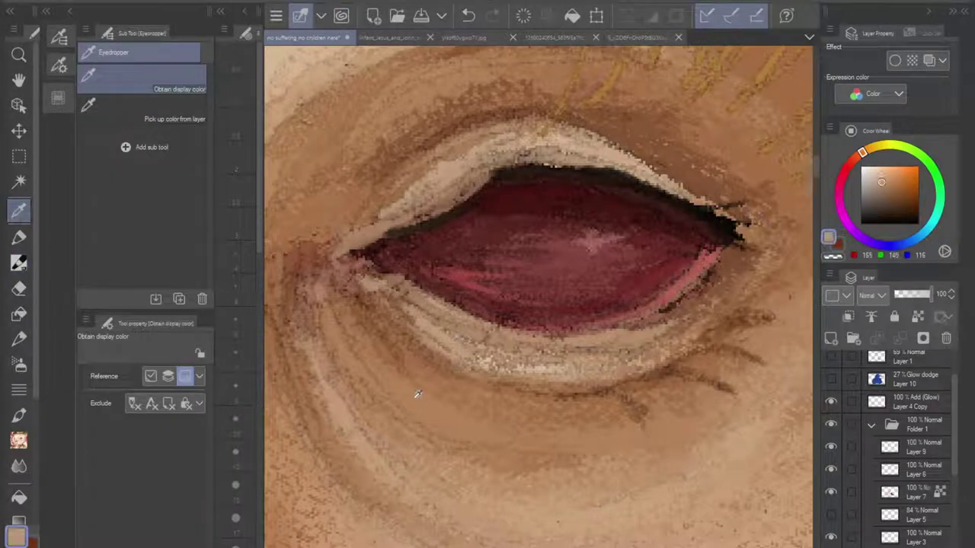
pyautogui.click(19, 264)
pyautogui.click(238, 520)
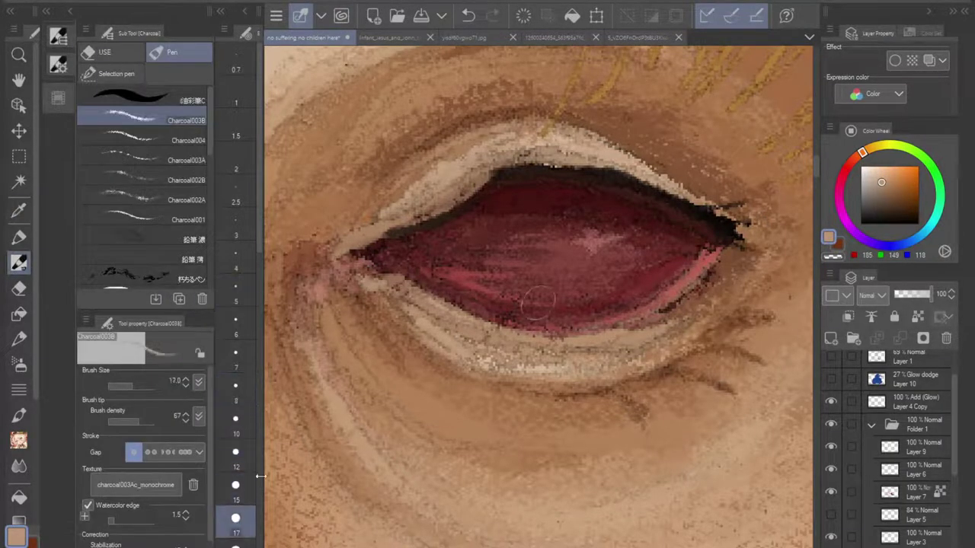
pyautogui.moveTo(447, 332)
pyautogui.mouseDown()
pyautogui.moveTo(495, 353)
pyautogui.moveTo(513, 349)
pyautogui.mouseUp()
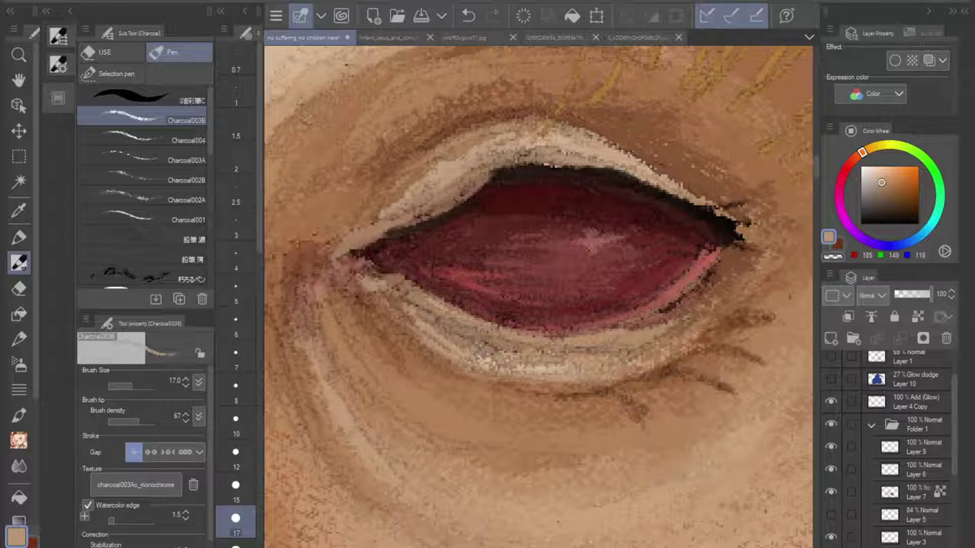
pyautogui.click(468, 16)
# Step: Sample a lighter beige from the lower lid and paint over the empty socket's lower lid with Charcoal003B at size 12
pyautogui.click(19, 211)
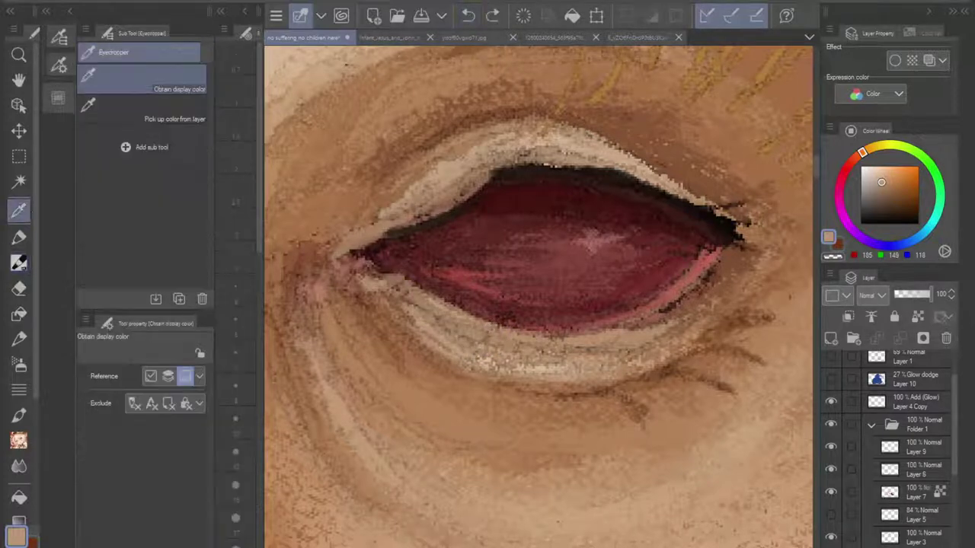
pyautogui.click(559, 363)
pyautogui.press('p')
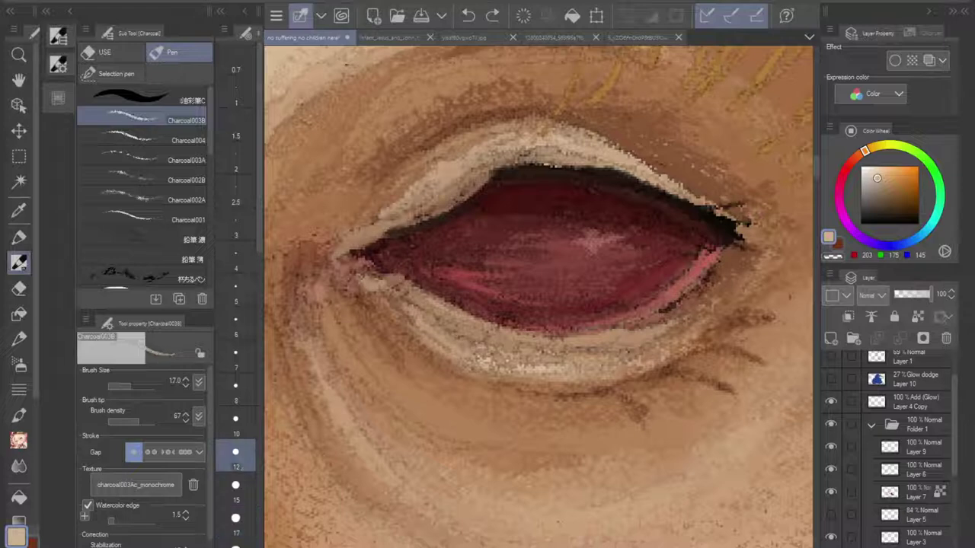
pyautogui.moveTo(437, 323)
pyautogui.mouseDown()
pyautogui.moveTo(498, 352)
pyautogui.moveTo(469, 337)
pyautogui.mouseUp()
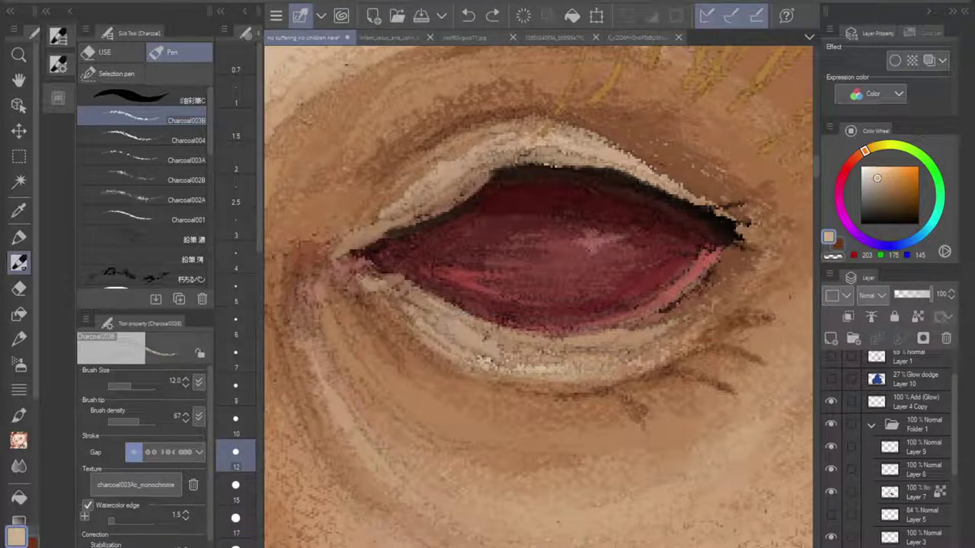
pyautogui.moveTo(631, 332)
pyautogui.mouseDown()
pyautogui.moveTo(698, 304)
pyautogui.moveTo(721, 281)
pyautogui.moveTo(654, 338)
pyautogui.mouseUp()
pyautogui.moveTo(702, 310); pyautogui.dragTo(663, 340)
pyautogui.moveTo(708, 302)
pyautogui.mouseDown()
pyautogui.moveTo(657, 347)
pyautogui.moveTo(545, 348)
pyautogui.moveTo(714, 307)
pyautogui.moveTo(609, 375)
pyautogui.moveTo(708, 292)
pyautogui.moveTo(533, 354)
pyautogui.moveTo(428, 289)
pyautogui.moveTo(531, 355)
pyautogui.mouseUp()
# Step: Choose the 油彩筆C brush and sample a warm mid-brown from the skin near the yellow eye's inner corner
pyautogui.click(161, 98)
pyautogui.scroll(-5, 648, 324)
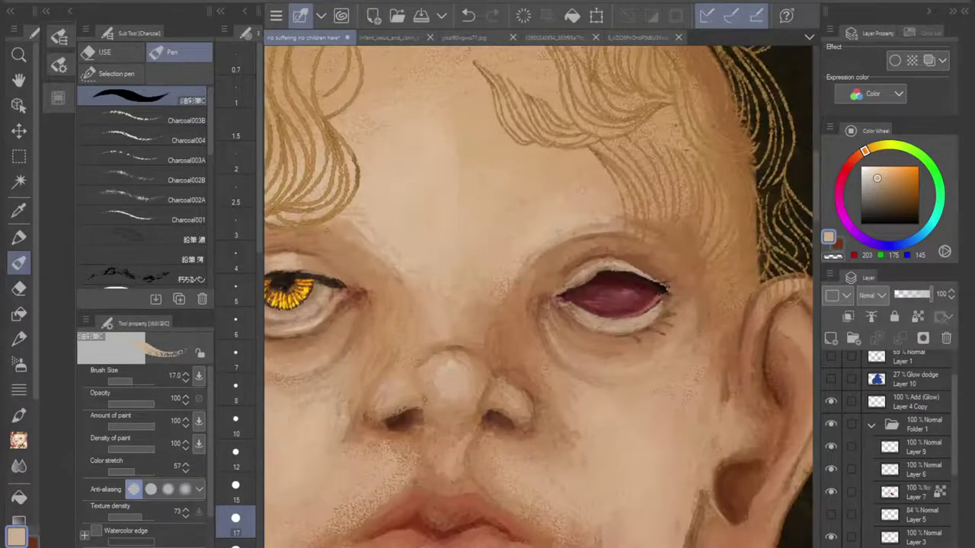
pyautogui.moveTo(643, 304); pyautogui.dragTo(736, 280)
pyautogui.moveTo(556, 297); pyautogui.dragTo(540, 312)
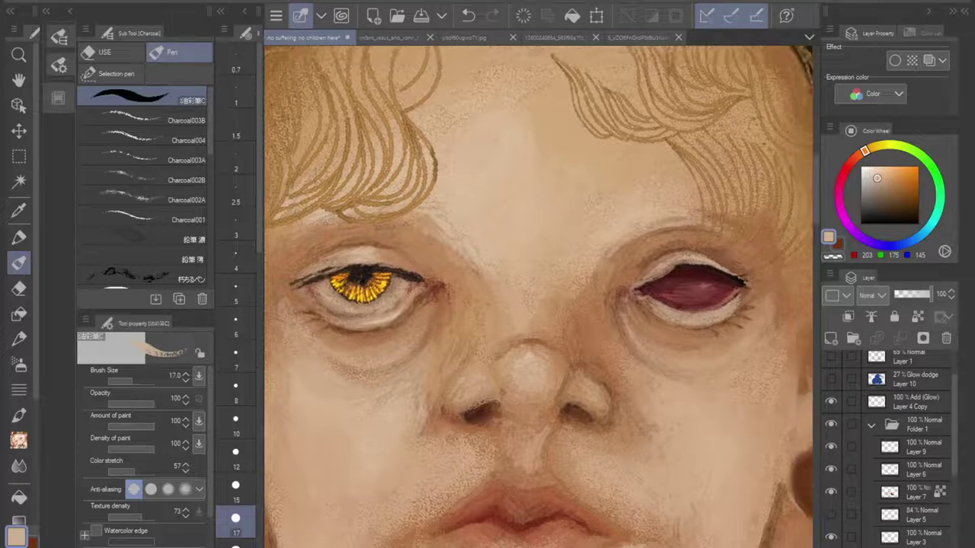
pyautogui.press('i')
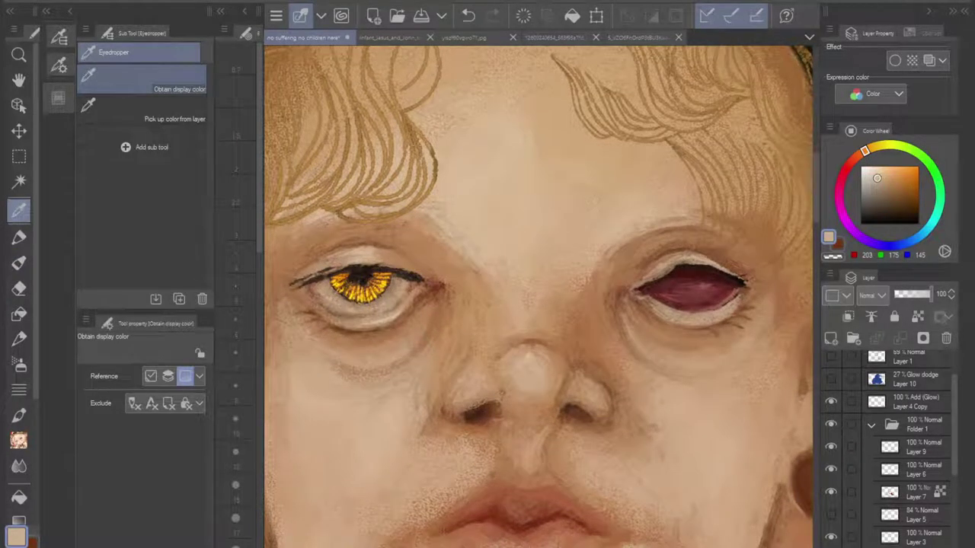
pyautogui.click(418, 292)
pyautogui.click(417, 294)
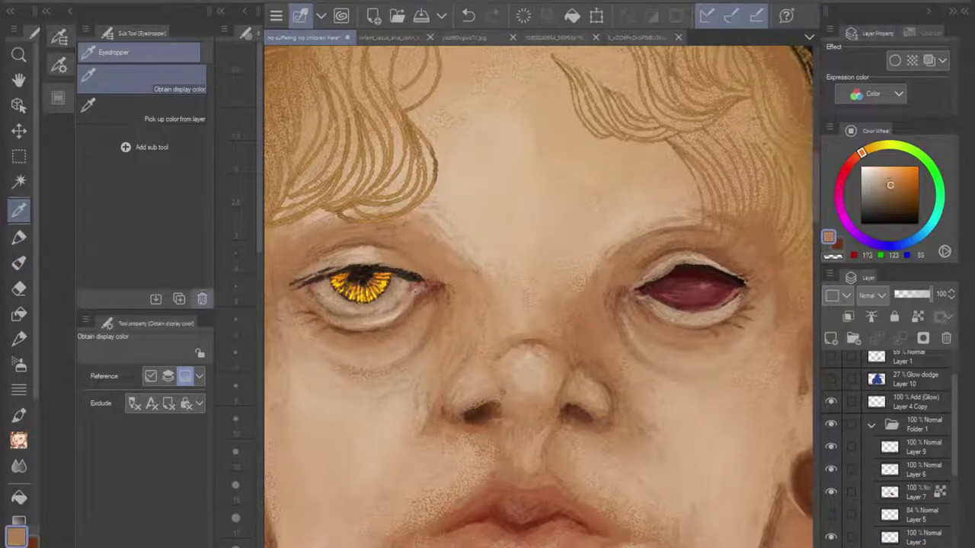
pyautogui.press('b')
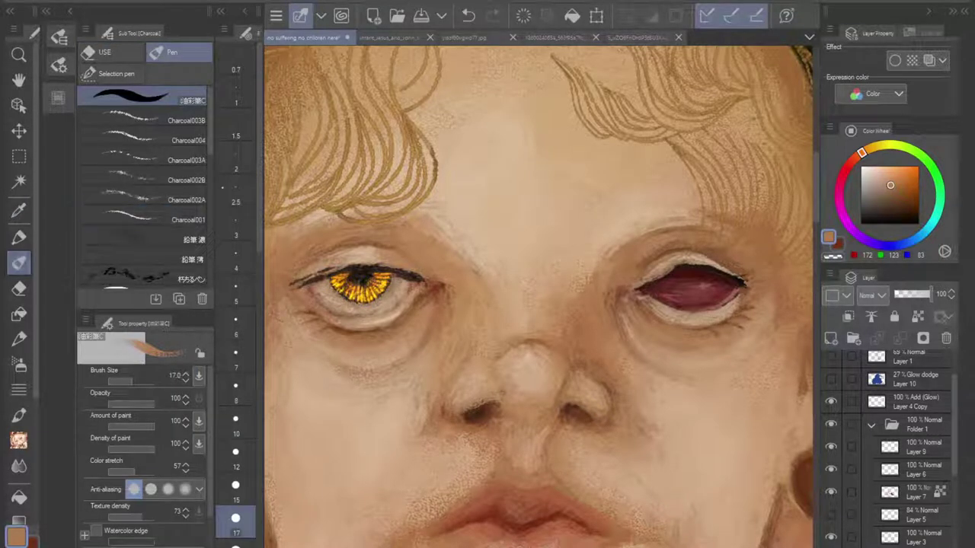
# Step: Soften the lower edge and outer part of the empty socket's lower lid with the mid-brown at brush size 10
pyautogui.press('[')
pyautogui.scroll(4, 702, 286)
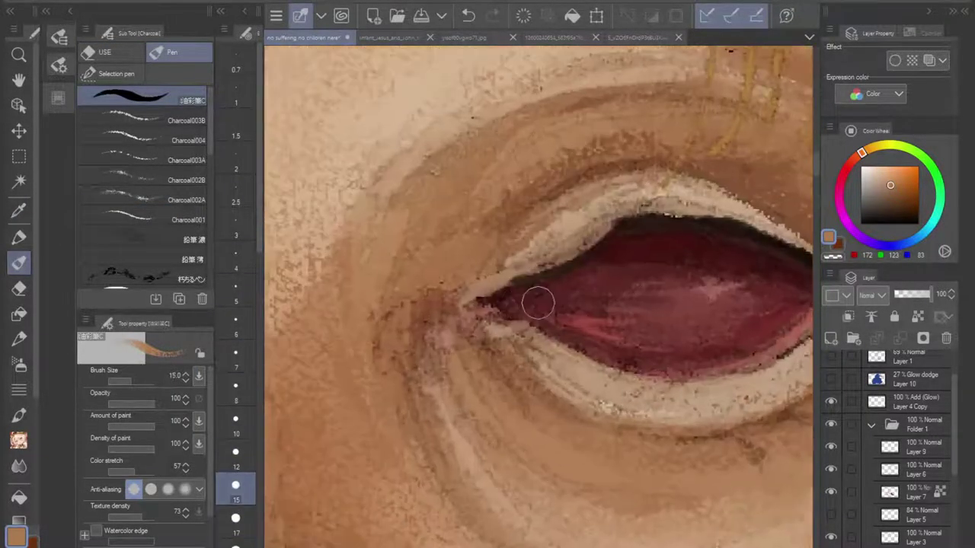
pyautogui.moveTo(601, 304); pyautogui.dragTo(540, 296)
pyautogui.click(235, 423)
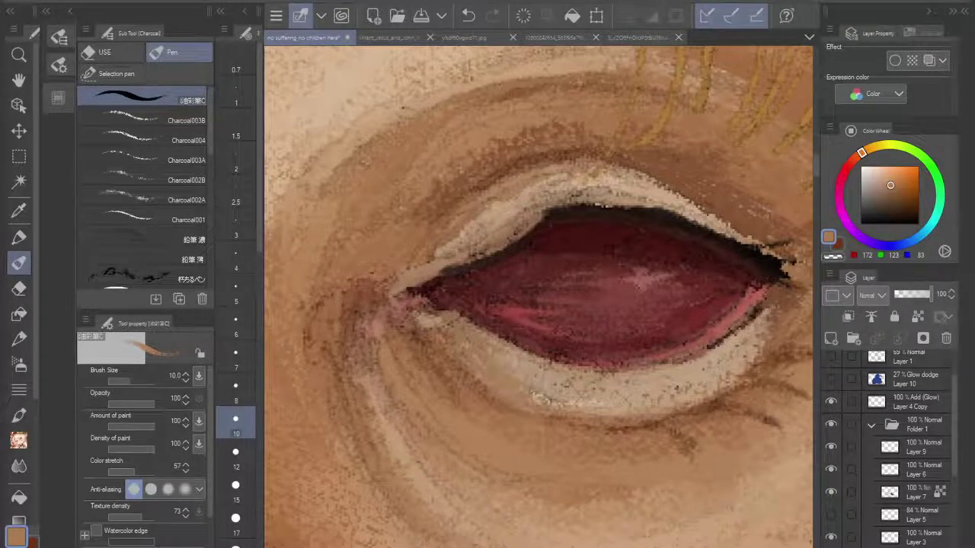
pyautogui.moveTo(550, 401)
pyautogui.mouseDown()
pyautogui.moveTo(607, 410)
pyautogui.moveTo(712, 394)
pyautogui.mouseUp()
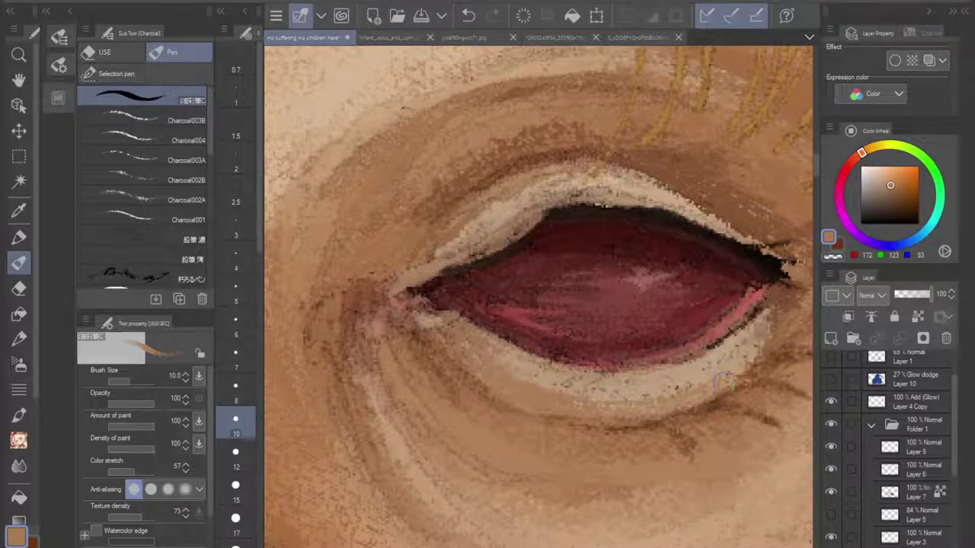
pyautogui.moveTo(737, 349)
pyautogui.mouseDown()
pyautogui.moveTo(766, 317)
pyautogui.moveTo(740, 369)
pyautogui.moveTo(664, 364)
pyautogui.mouseUp()
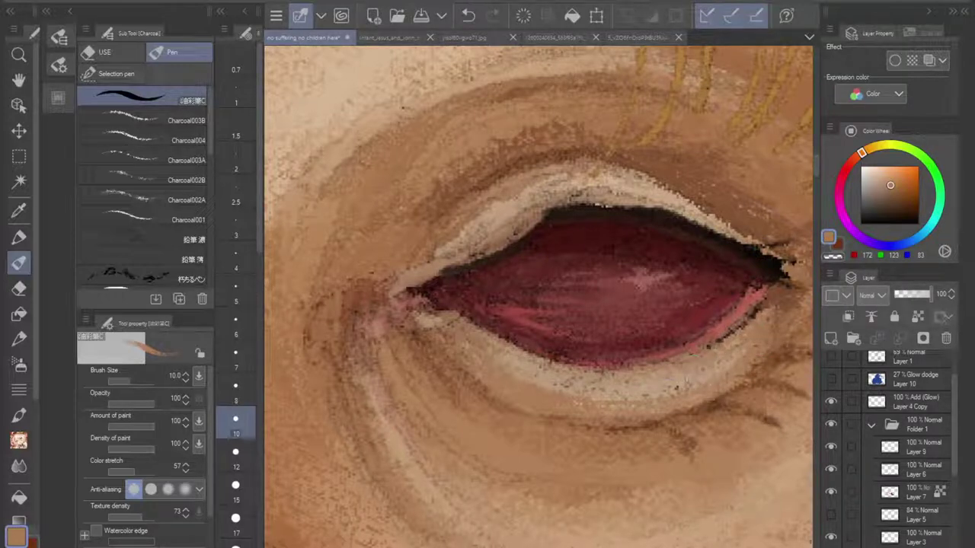
# Step: Examine the repainted eye socket against the other eye, the whole face and the upper body
pyautogui.scroll(-5, 623, 310)
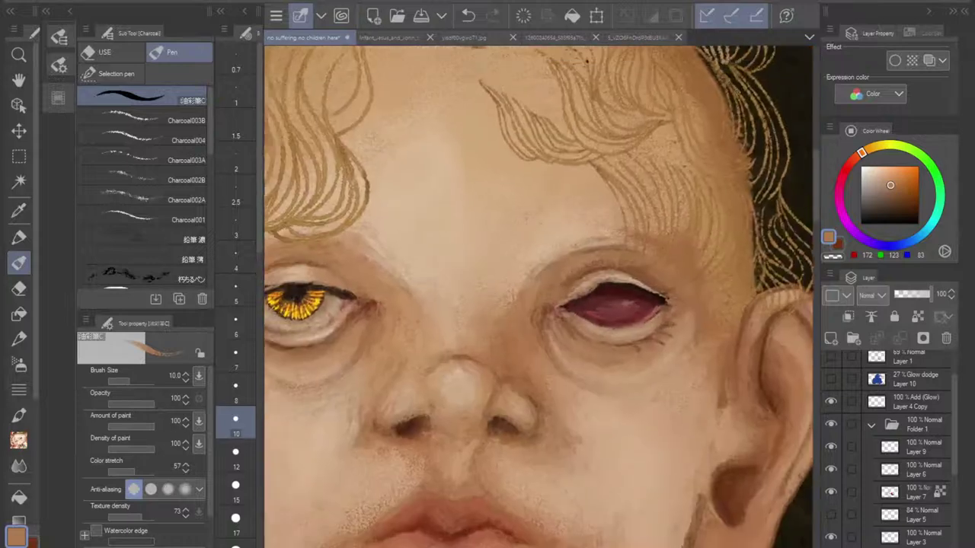
pyautogui.moveTo(548, 304); pyautogui.dragTo(618, 251)
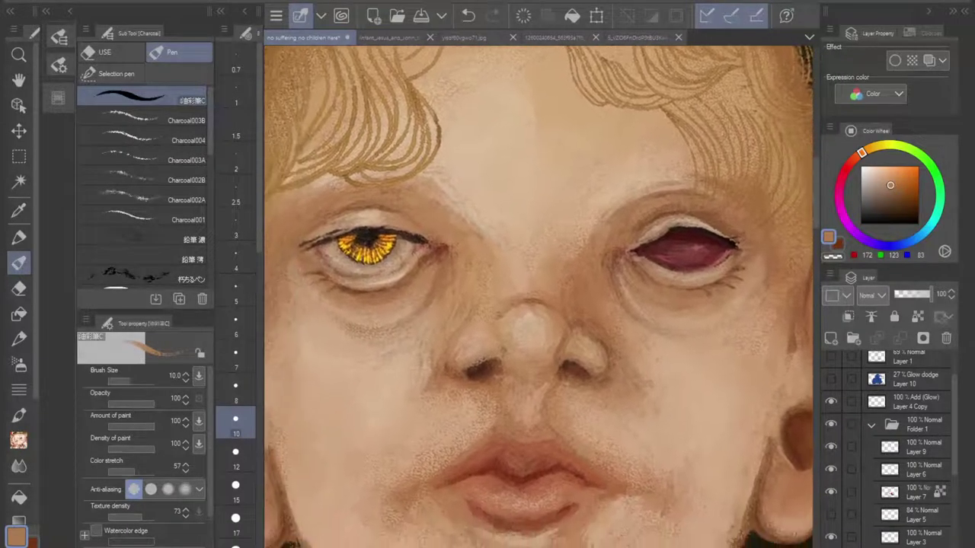
pyautogui.scroll(-5, 538, 296)
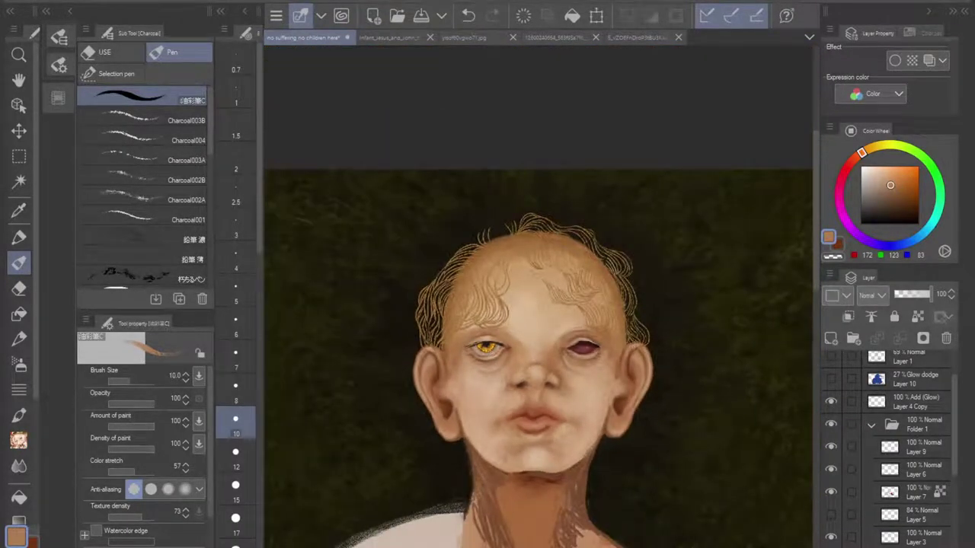
pyautogui.moveTo(537, 335); pyautogui.dragTo(592, 197)
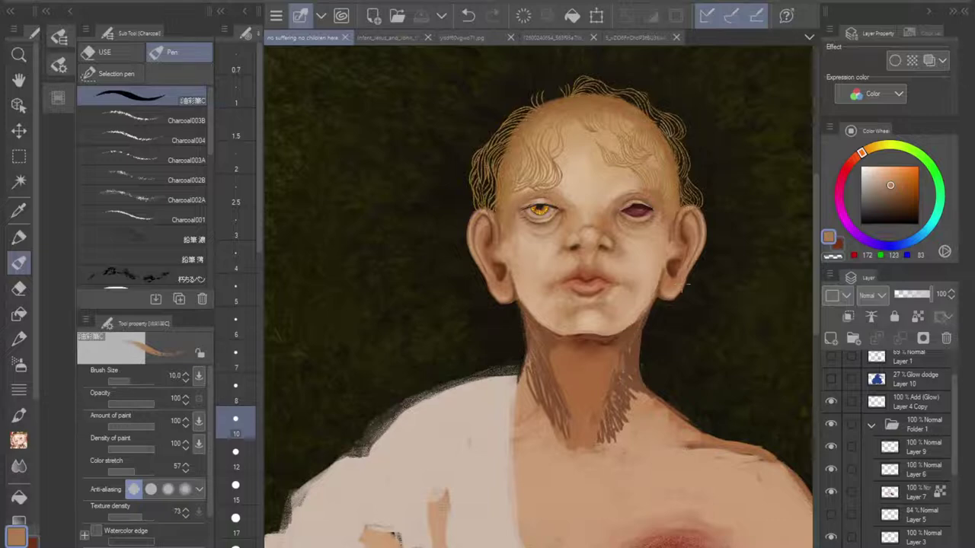
pyautogui.scroll(4, 686, 286)
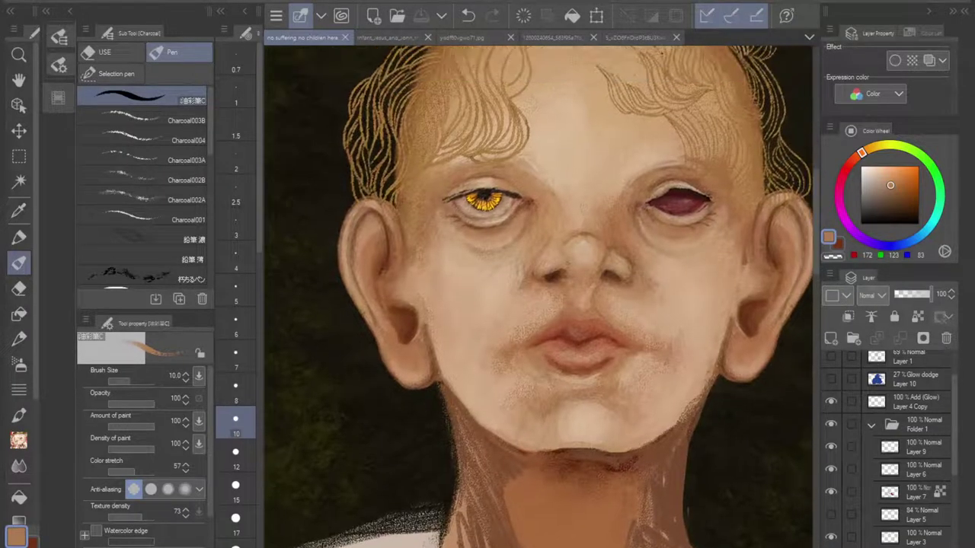
pyautogui.moveTo(685, 286); pyautogui.dragTo(670, 310)
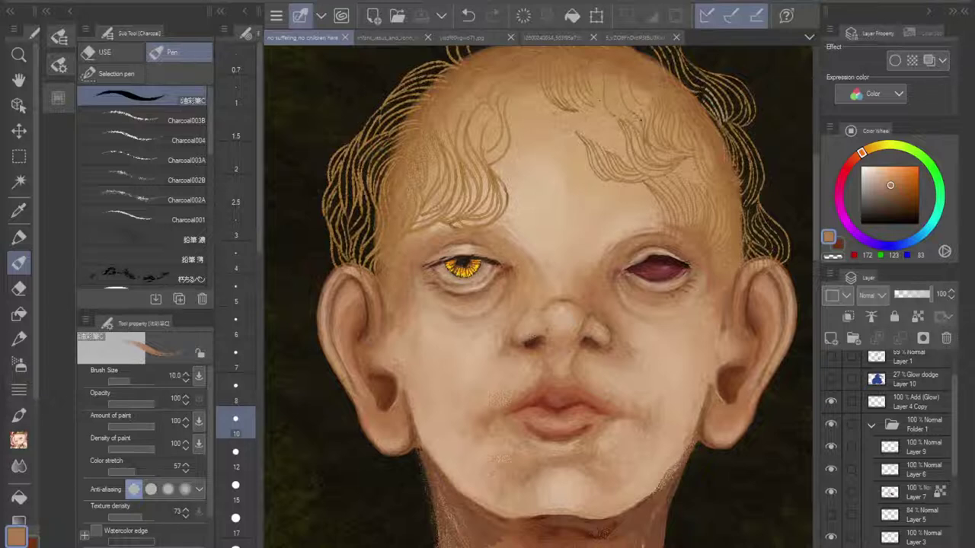
pyautogui.scroll(3, 572, 338)
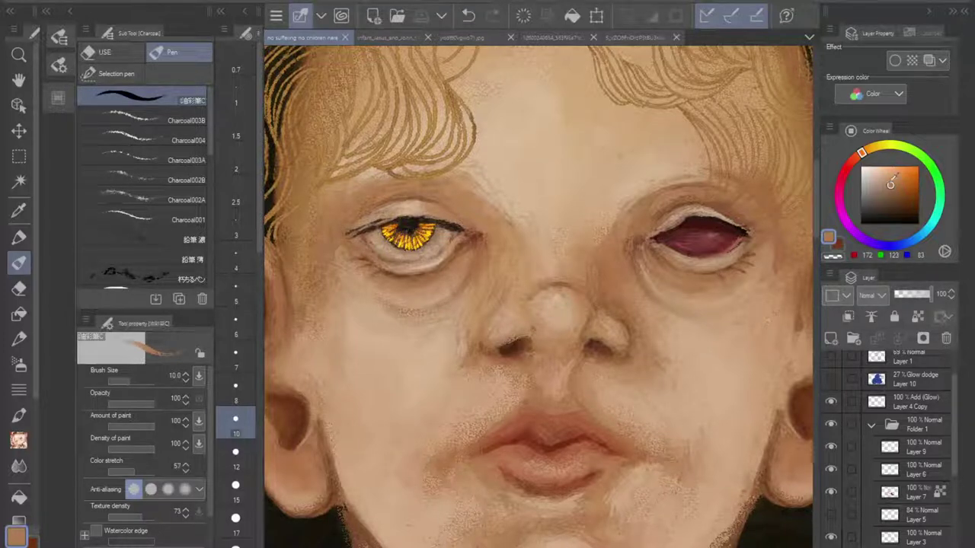
# Step: Lighten the colour to a pale skin tone and touch highlights along the empty socket's lower inner rim with Charcoal003B at size 6
pyautogui.moveTo(891, 183); pyautogui.dragTo(878, 174)
pyautogui.click(140, 120)
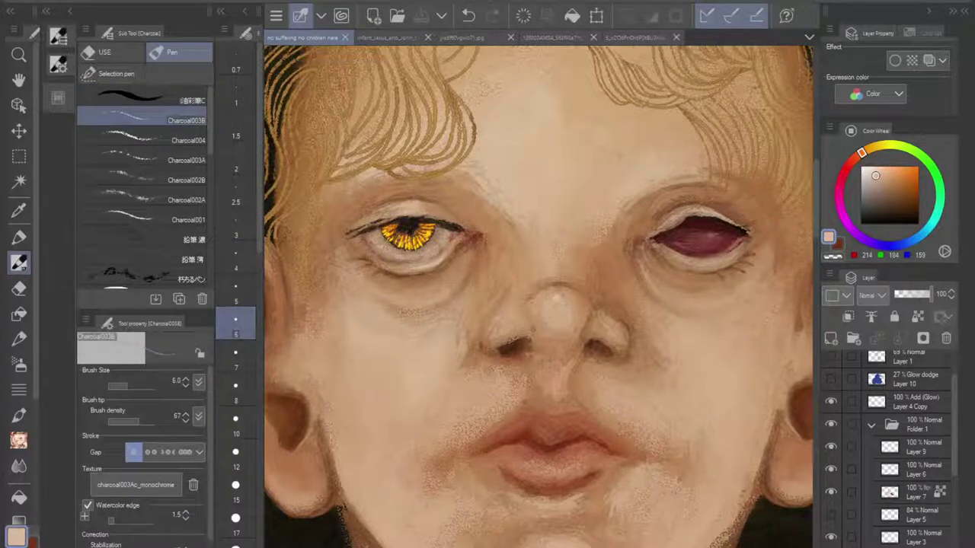
pyautogui.scroll(5, 712, 270)
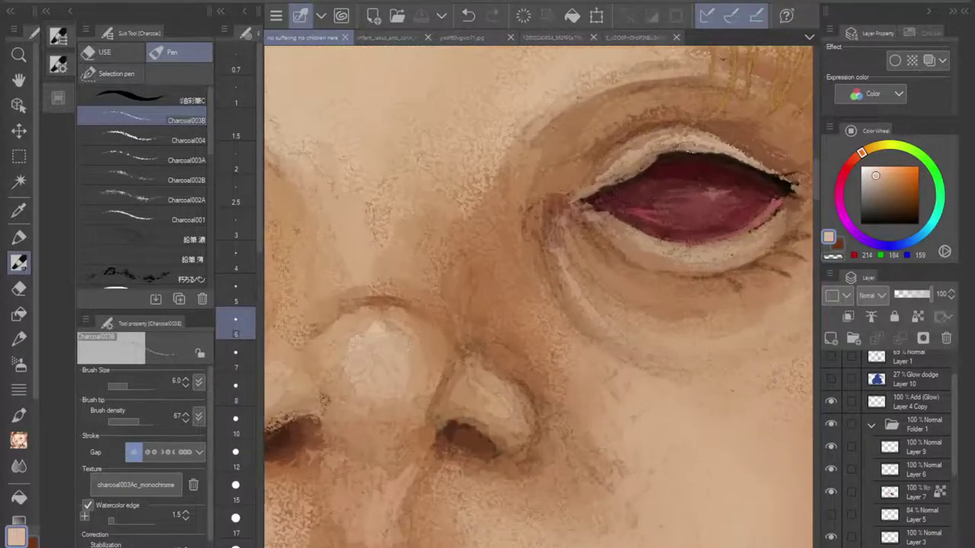
pyautogui.moveTo(723, 59); pyautogui.dragTo(681, 93)
pyautogui.scroll(2, 664, 236)
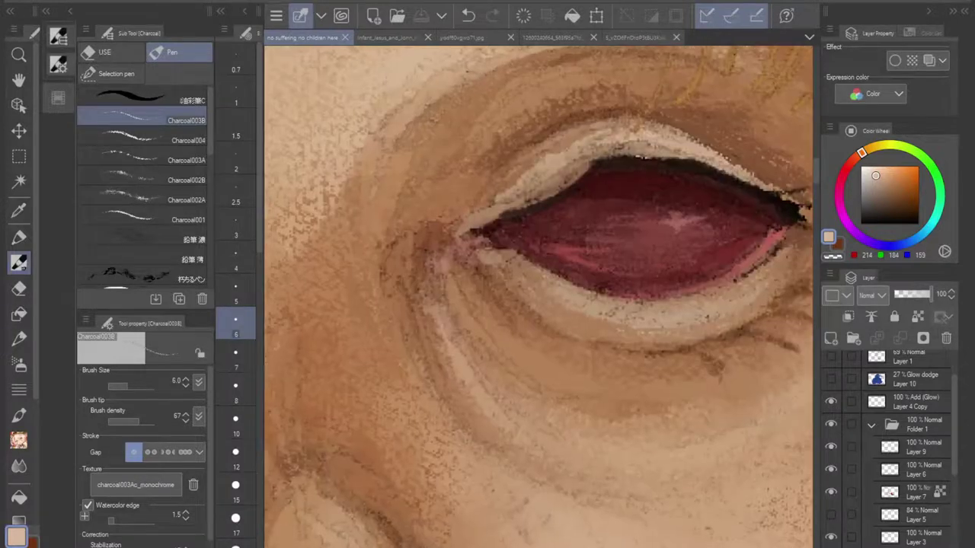
pyautogui.moveTo(624, 287); pyautogui.dragTo(631, 286)
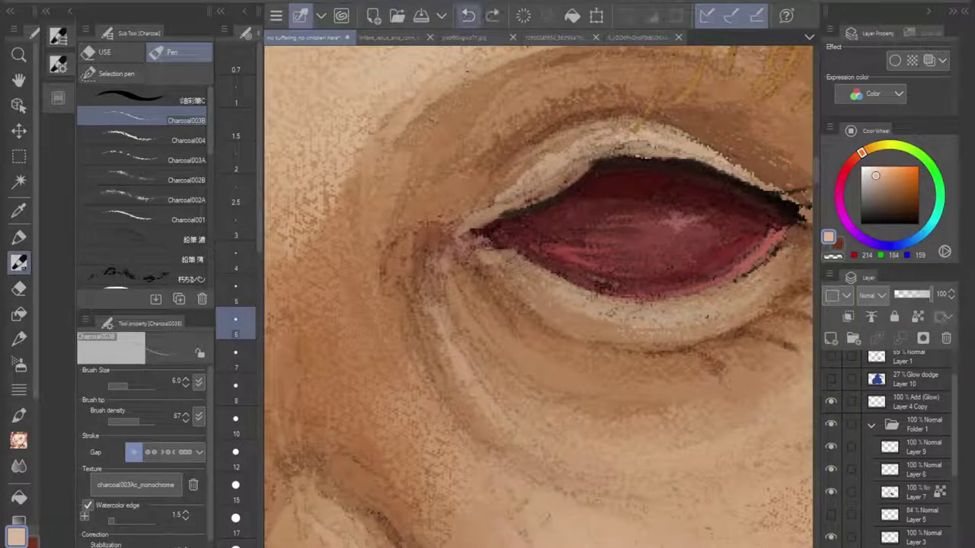
pyautogui.click(468, 16)
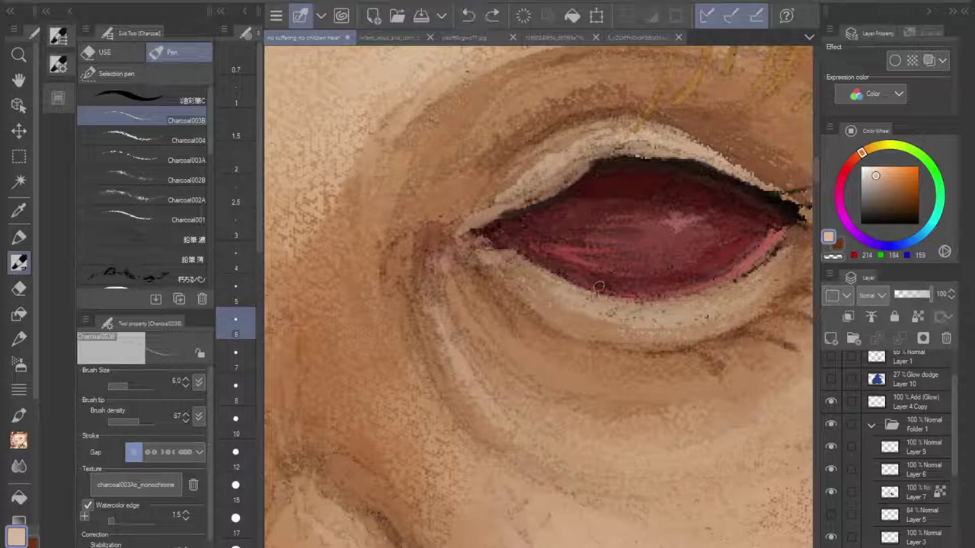
pyautogui.moveTo(598, 283); pyautogui.dragTo(609, 288)
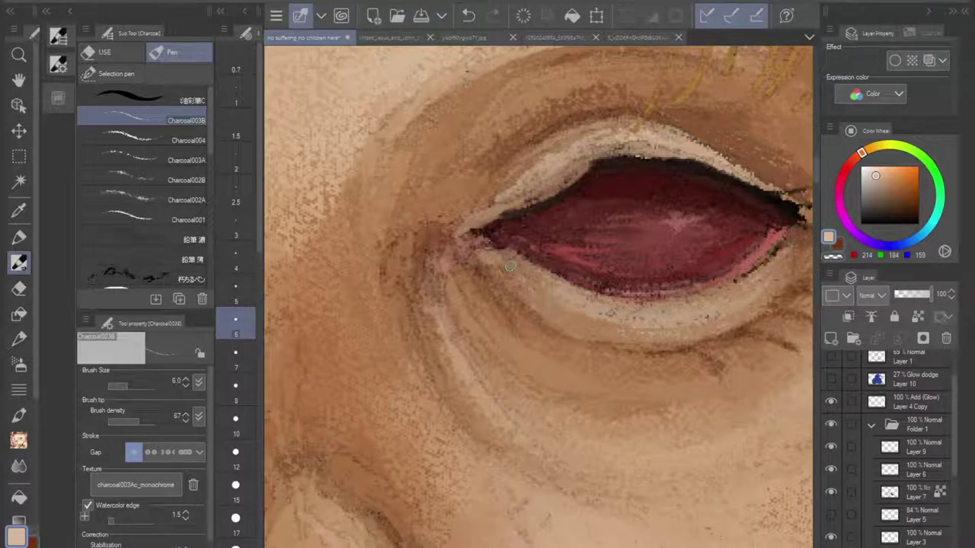
# Step: Paint a thin, broken pale tear streak from the empty socket's inner lower lid down to the eye-bag crease
pyautogui.moveTo(520, 286); pyautogui.dragTo(515, 303)
pyautogui.moveTo(524, 304); pyautogui.dragTo(500, 408)
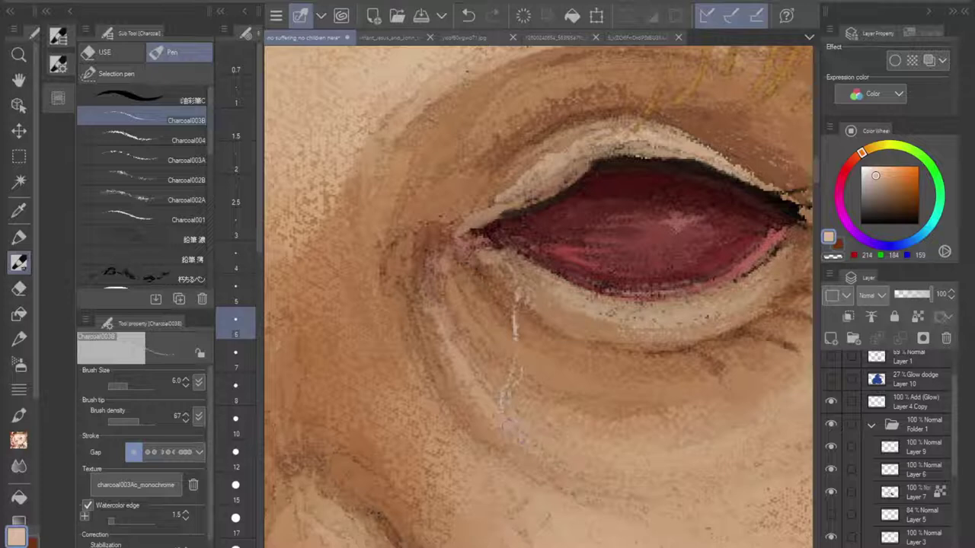
pyautogui.moveTo(510, 421); pyautogui.dragTo(520, 439)
pyautogui.scroll(-4, 594, 321)
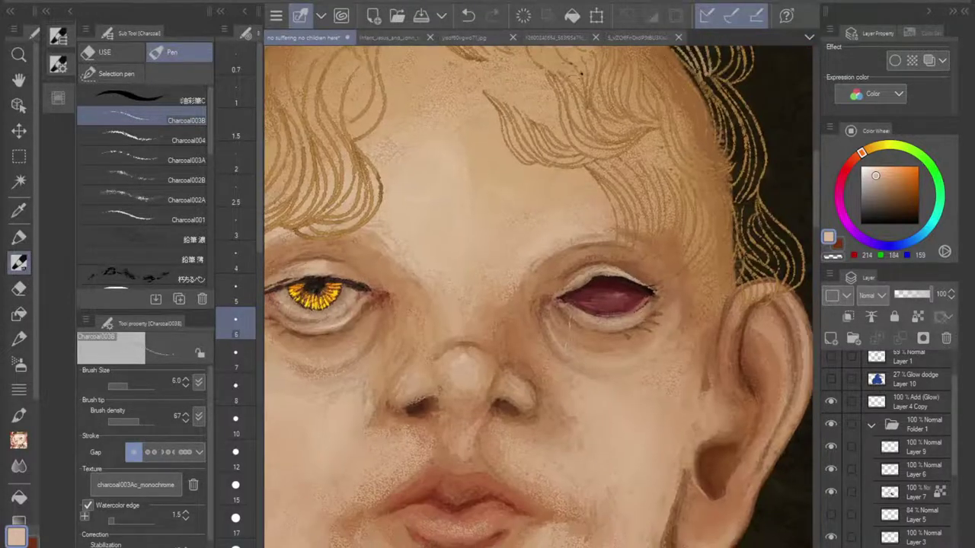
pyautogui.moveTo(548, 343); pyautogui.dragTo(633, 240)
pyautogui.scroll(-3, 550, 294)
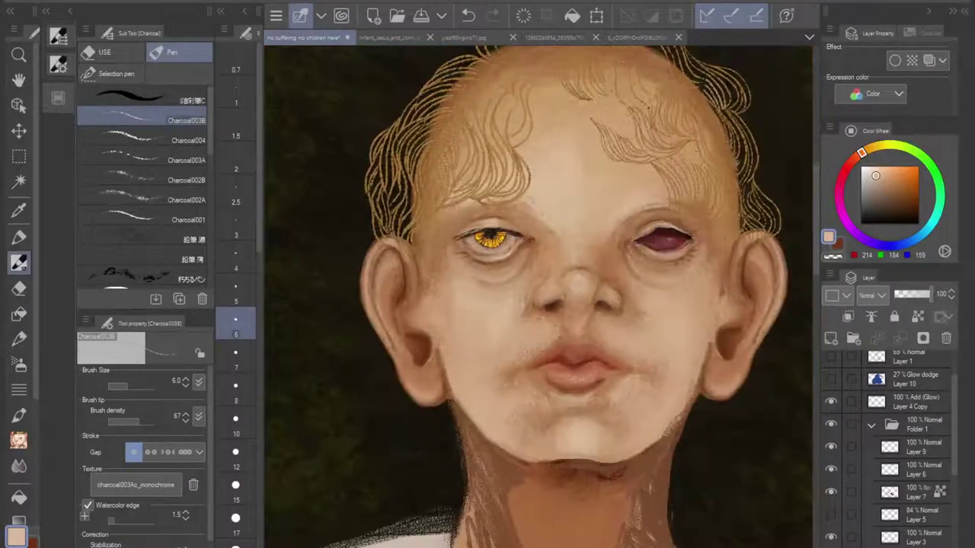
pyautogui.scroll(8, 660, 258)
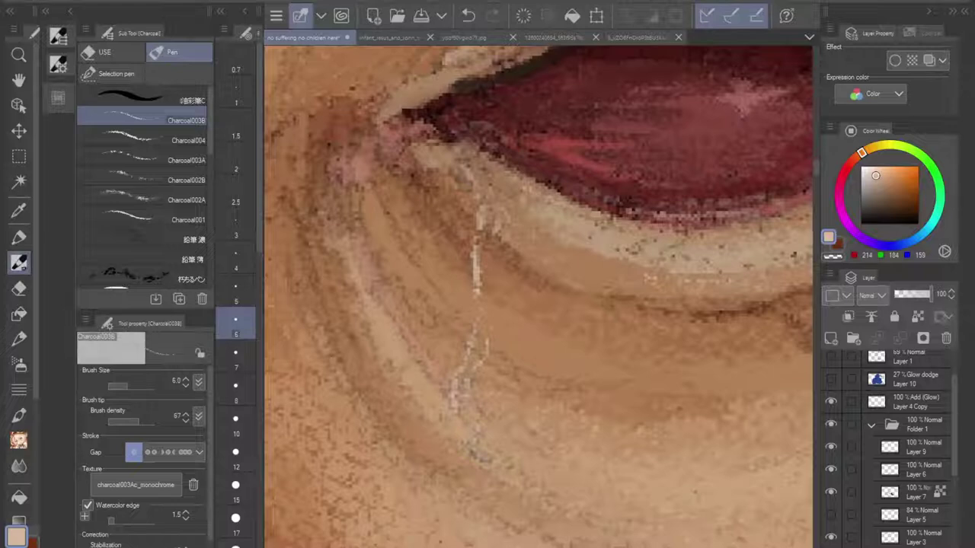
pyautogui.moveTo(497, 303); pyautogui.dragTo(496, 316)
# Step: Add a small pale charcoal highlight inside the empty socket near its outer lower rim and check it against the face
pyautogui.scroll(-4, 606, 261)
pyautogui.moveTo(694, 279); pyautogui.dragTo(630, 306)
pyautogui.scroll(3, 630, 306)
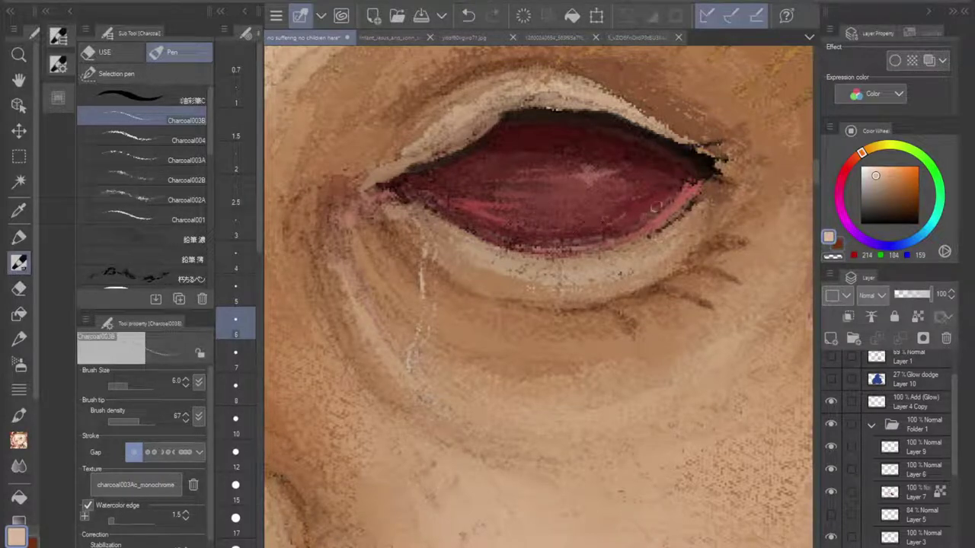
pyautogui.moveTo(641, 220); pyautogui.dragTo(666, 203)
pyautogui.scroll(-5, 576, 232)
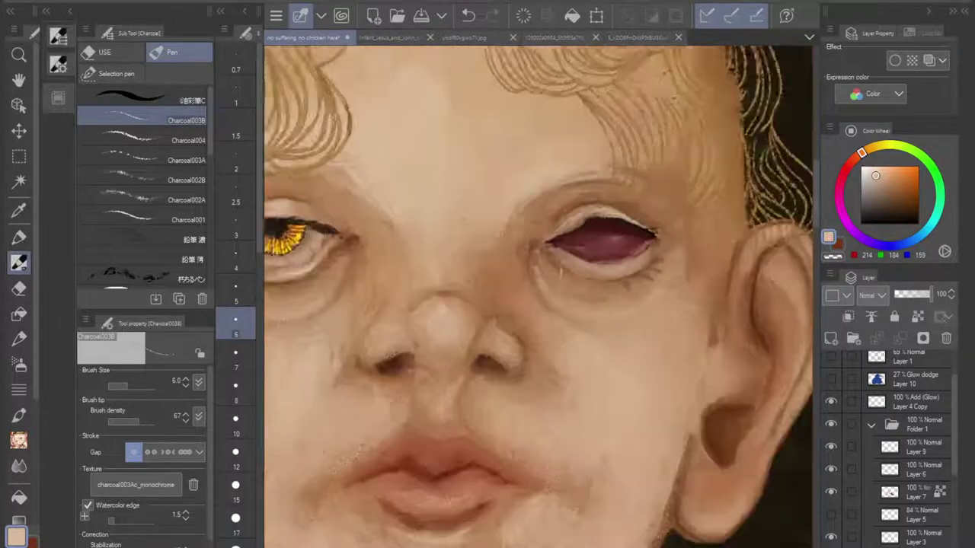
# Step: Check the face, chin and neck, and make Layer 2 with the base skin painting the active layer
pyautogui.moveTo(533, 305); pyautogui.dragTo(561, 263)
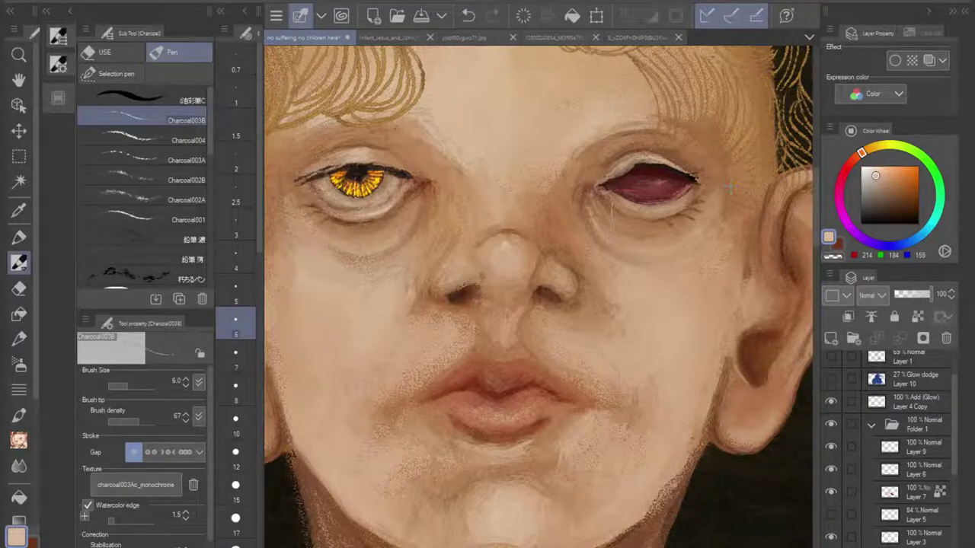
pyautogui.scroll(-5, 587, 326)
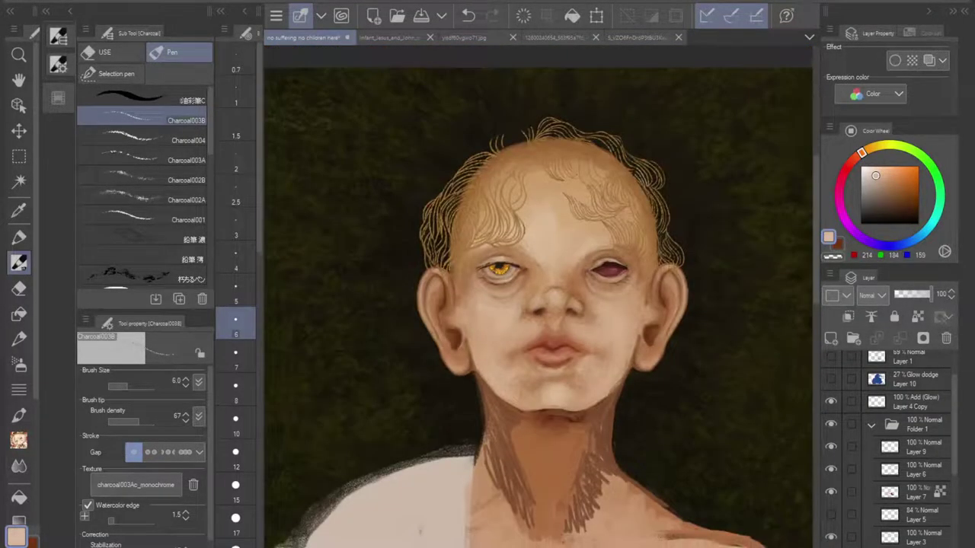
pyautogui.moveTo(553, 351); pyautogui.dragTo(559, 299)
pyautogui.scroll(5, 560, 400)
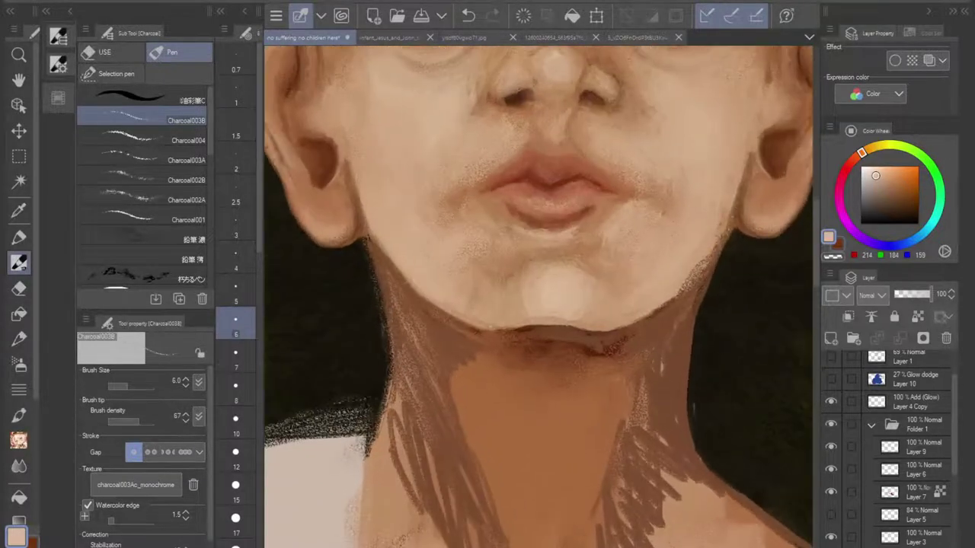
pyautogui.moveTo(559, 229); pyautogui.dragTo(560, 340)
pyautogui.moveTo(560, 297); pyautogui.dragTo(542, 126)
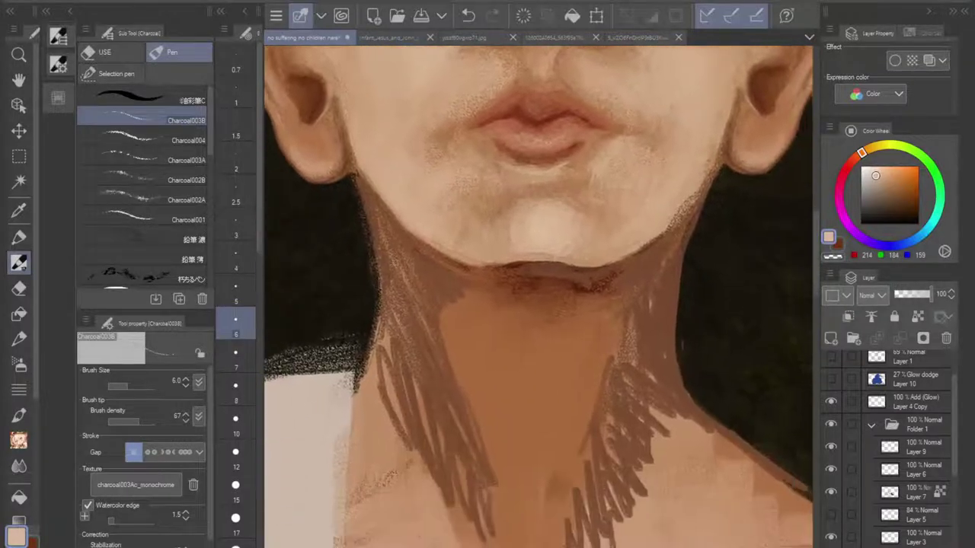
pyautogui.moveTo(954, 415); pyautogui.dragTo(954, 496)
pyautogui.click(926, 495)
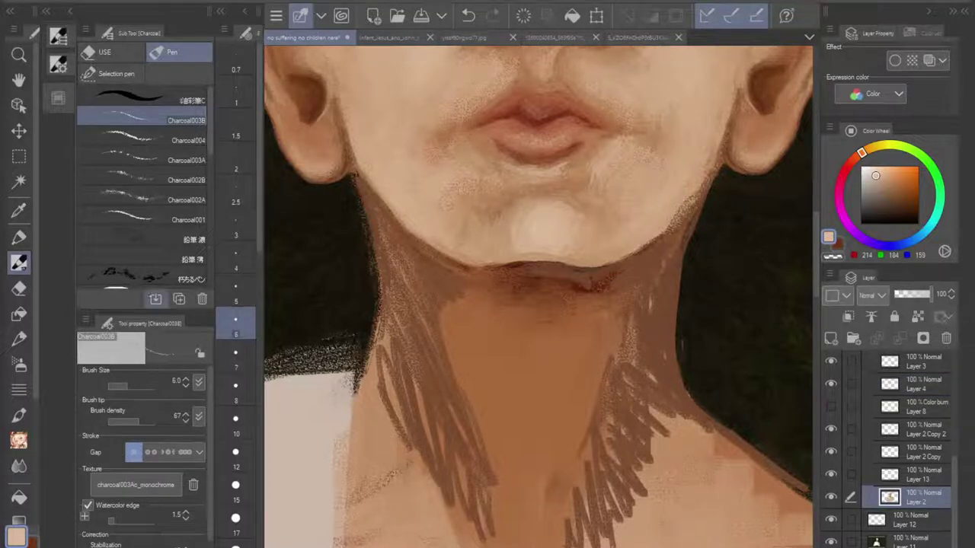
# Step: Choose the 油彩筆C brush and sample a mid-brown skin tone from the area beside the mouth
pyautogui.click(136, 98)
pyautogui.press('i')
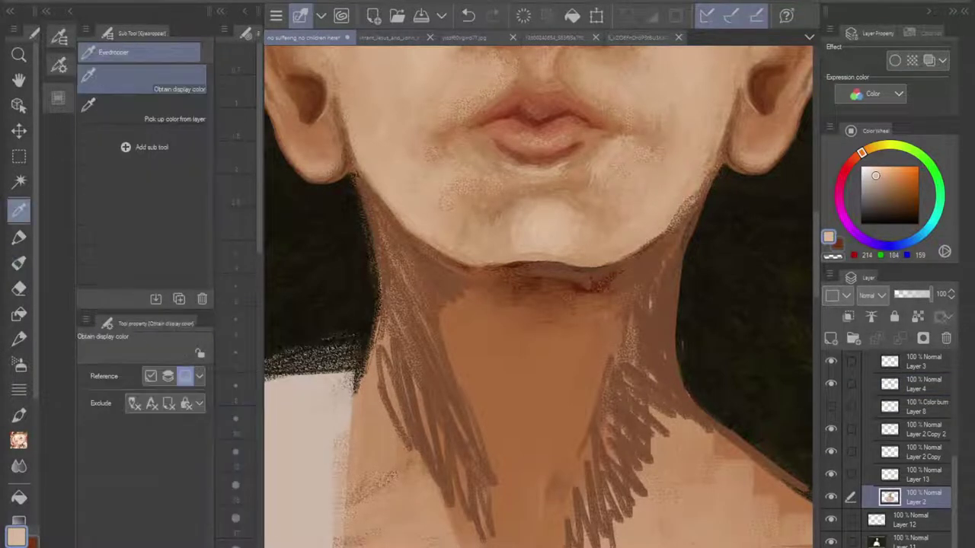
pyautogui.click(424, 169)
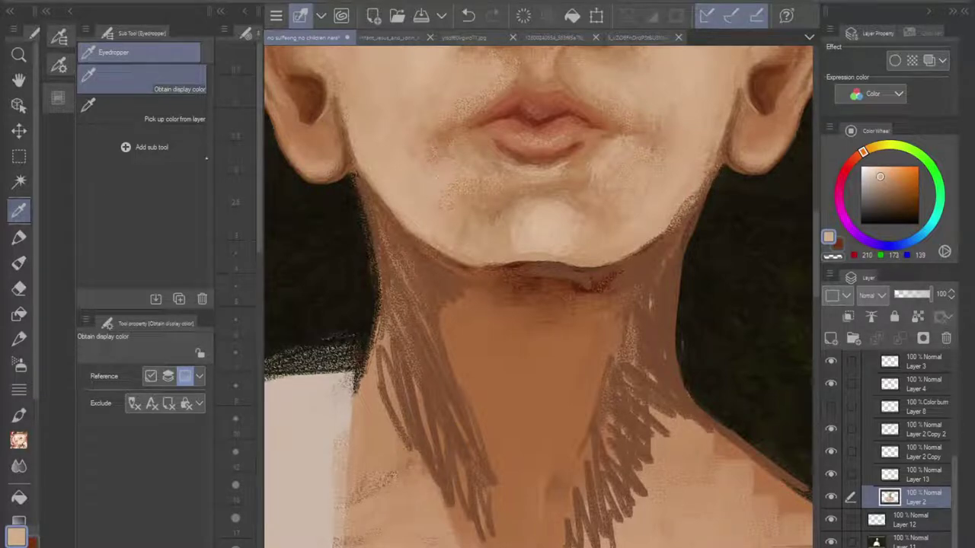
pyautogui.click(470, 147)
pyautogui.click(481, 147)
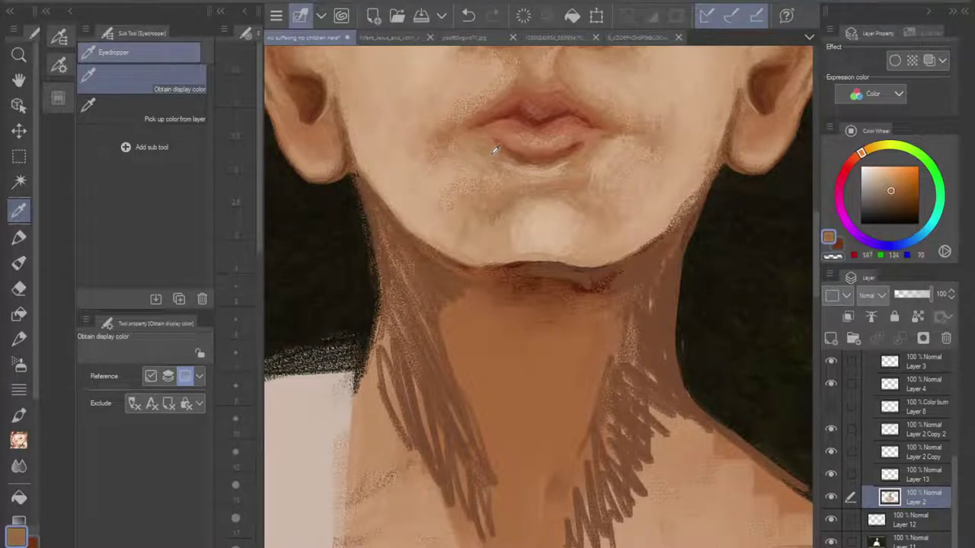
pyautogui.click(491, 148)
pyautogui.press('p')
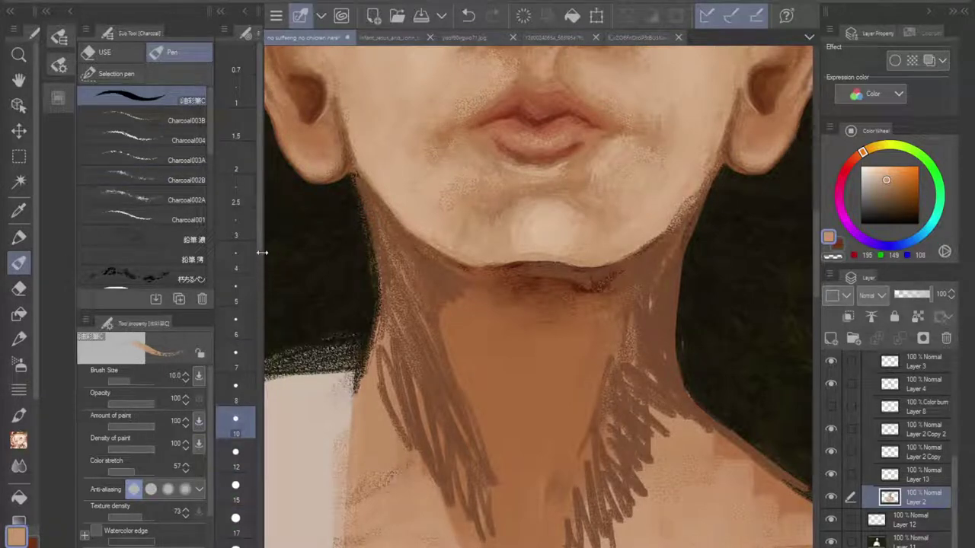
# Step: Set the brush size to 40, try a short stroke on the neck below the jaw and undo it
pyautogui.moveTo(262, 253); pyautogui.dragTo(260, 321)
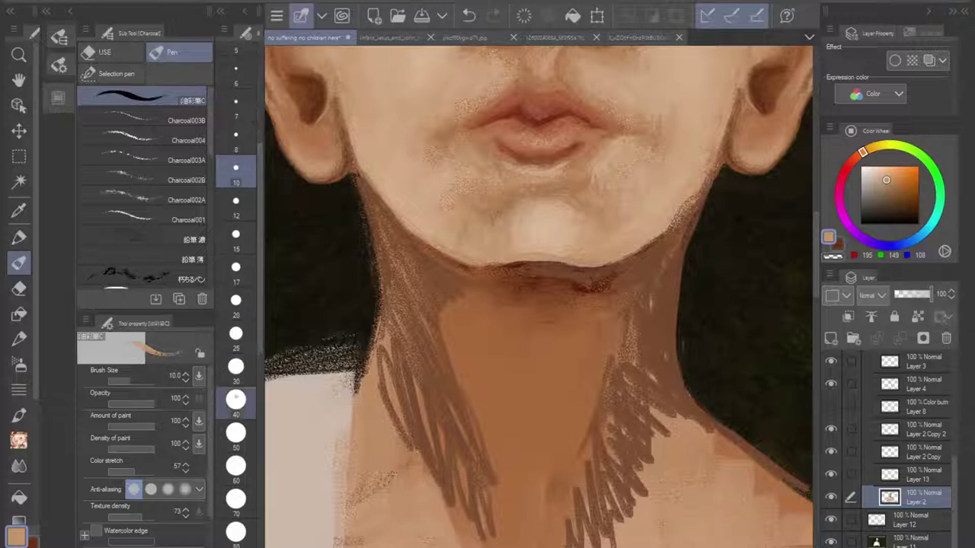
pyautogui.click(235, 400)
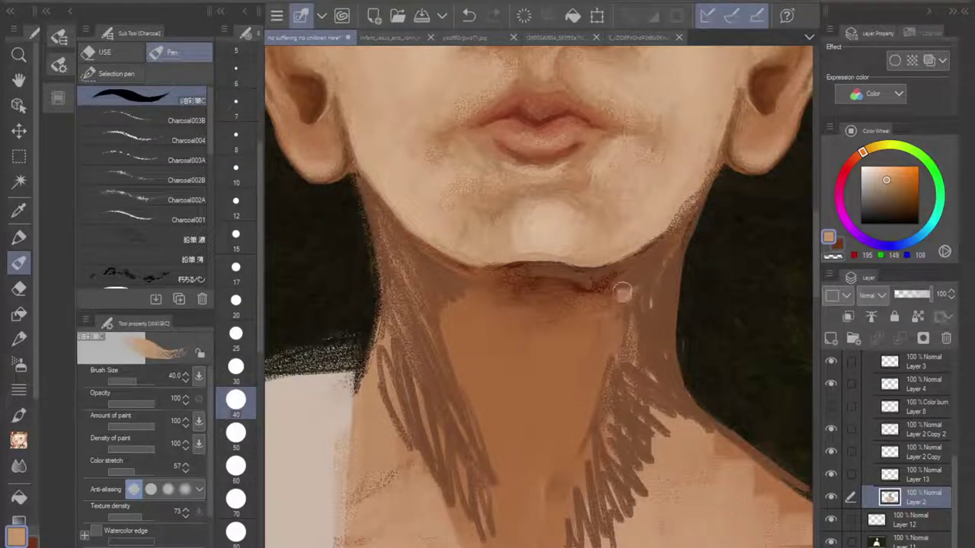
pyautogui.moveTo(622, 291); pyautogui.dragTo(628, 297)
pyautogui.click(477, 15)
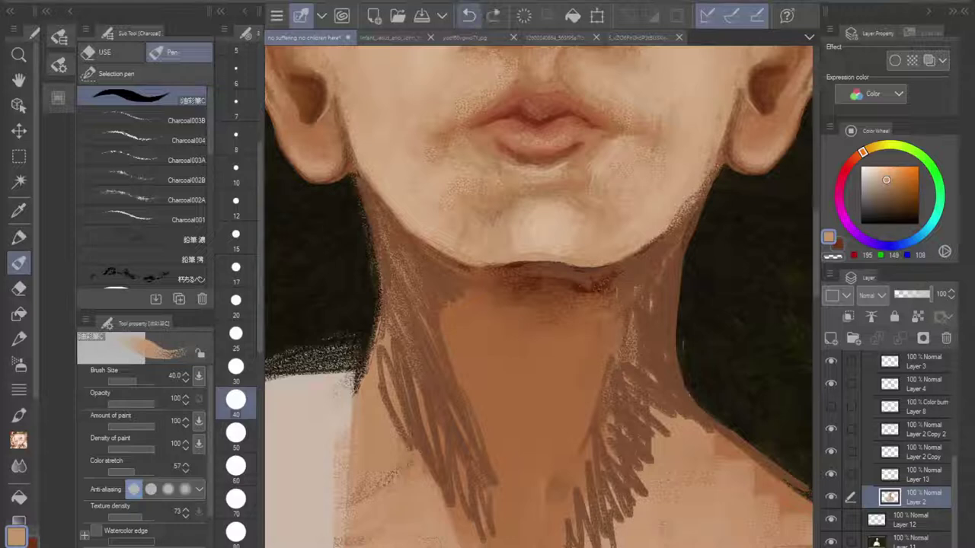
# Step: Toggle the visibility of Layers 2, 3 and 4 to locate the neck hatching, and make Layer 4 active
pyautogui.click(831, 496)
pyautogui.click(831, 497)
pyautogui.scroll(3, 950, 460)
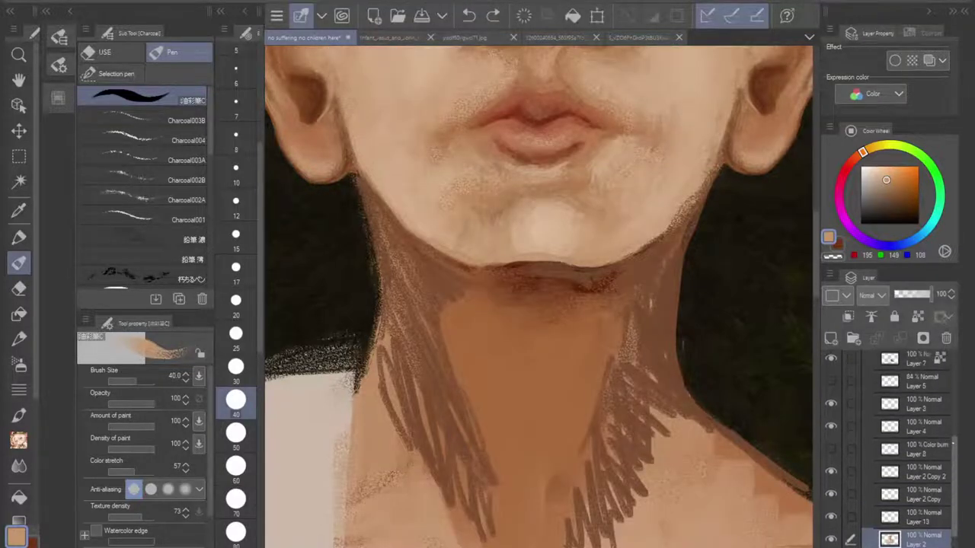
pyautogui.click(831, 435)
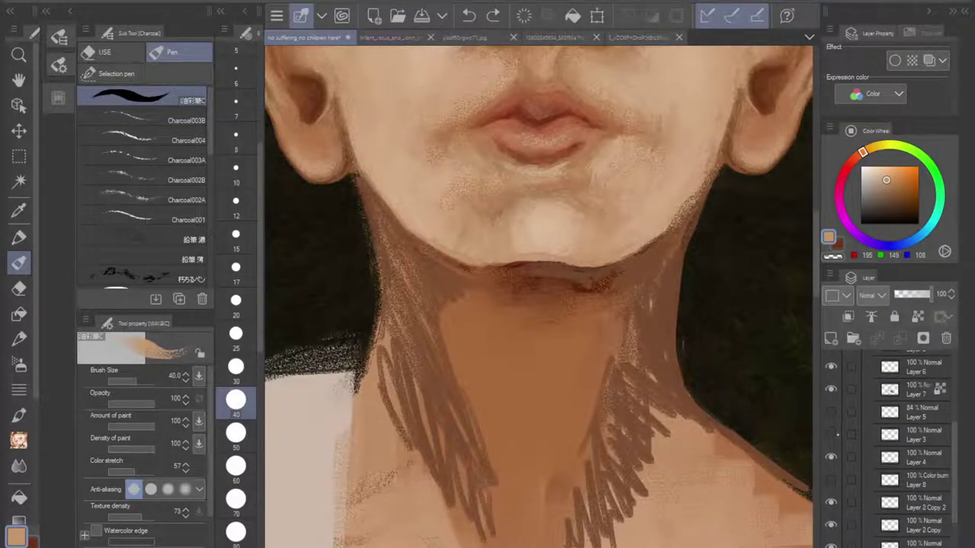
pyautogui.click(831, 435)
pyautogui.click(831, 458)
pyautogui.click(831, 458)
pyautogui.click(912, 458)
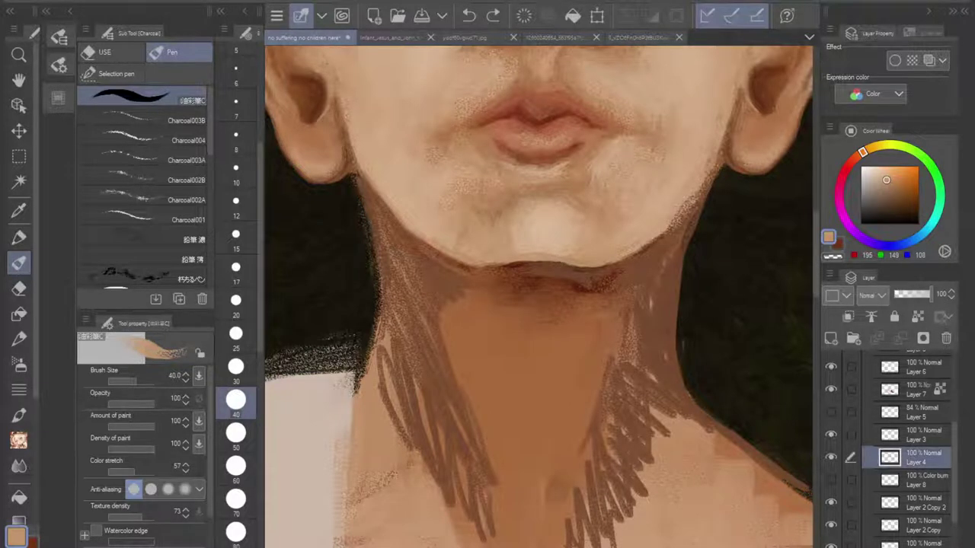
# Step: Select the shading below the jaw and along one side of the neck with the Selection pen at size 80
pyautogui.scroll(-4, 575, 362)
pyautogui.hotkey('ctrl', '+')
pyautogui.hotkey('ctrl', '+')
pyautogui.hotkey('ctrl', '+')
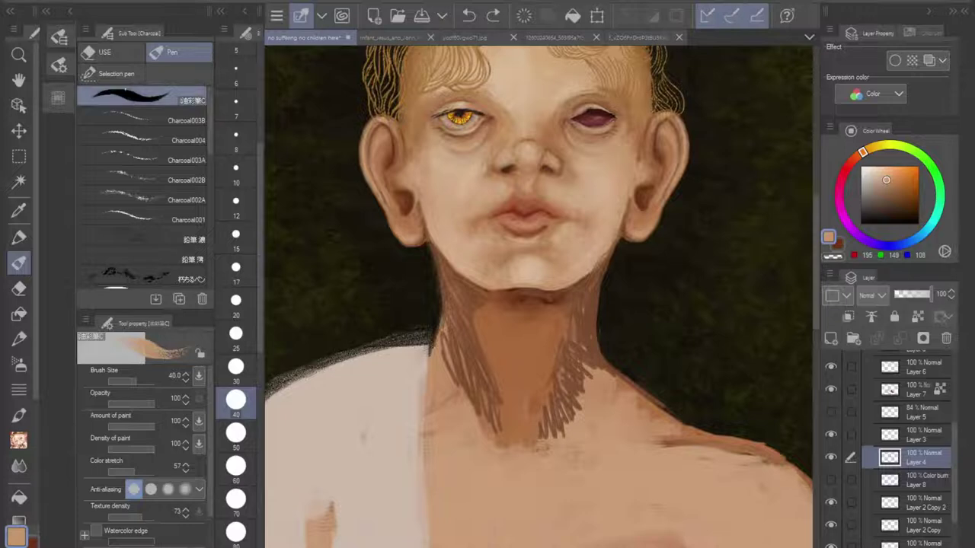
pyautogui.click(116, 74)
pyautogui.click(250, 526)
pyautogui.press(']')
pyautogui.press(']')
pyautogui.moveTo(438, 280)
pyautogui.mouseDown()
pyautogui.moveTo(495, 297)
pyautogui.moveTo(572, 287)
pyautogui.moveTo(623, 239)
pyautogui.moveTo(620, 262)
pyautogui.moveTo(575, 314)
pyautogui.moveTo(451, 300)
pyautogui.moveTo(480, 300)
pyautogui.moveTo(447, 321)
pyautogui.moveTo(456, 345)
pyautogui.moveTo(436, 364)
pyautogui.moveTo(477, 384)
pyautogui.moveTo(477, 410)
pyautogui.moveTo(503, 449)
pyautogui.mouseUp()
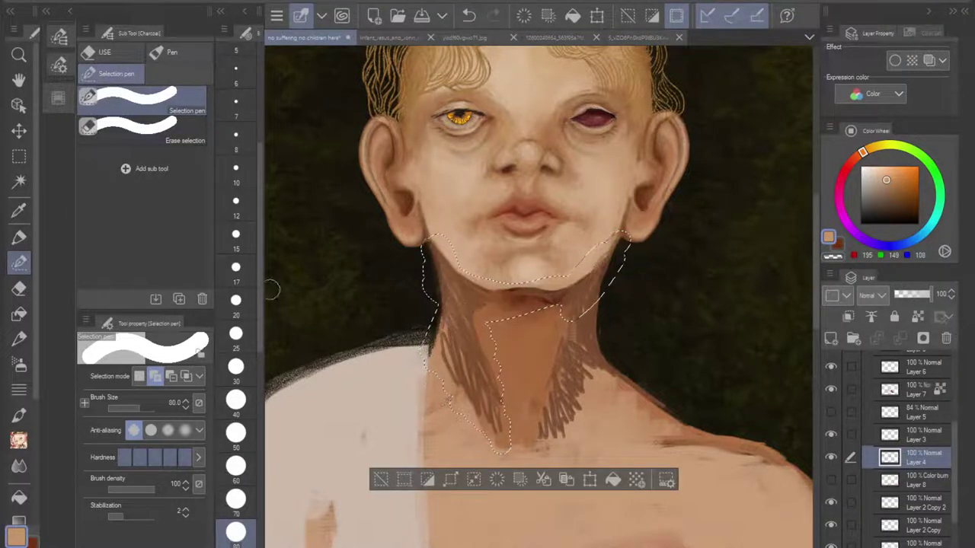
# Step: Enlarge the Selection pen to 200 and extend the selection over the whole neck and the hatching on both sides
pyautogui.press(']')
pyautogui.press(']')
pyautogui.press(']')
pyautogui.press(']')
pyautogui.press(']')
pyautogui.moveTo(559, 324)
pyautogui.mouseDown()
pyautogui.moveTo(541, 392)
pyautogui.moveTo(623, 361)
pyautogui.moveTo(704, 407)
pyautogui.moveTo(686, 445)
pyautogui.moveTo(499, 393)
pyautogui.moveTo(415, 323)
pyautogui.moveTo(392, 370)
pyautogui.moveTo(486, 358)
pyautogui.moveTo(541, 327)
pyautogui.moveTo(499, 431)
pyautogui.moveTo(426, 289)
pyautogui.moveTo(427, 247)
pyautogui.moveTo(411, 240)
pyautogui.moveTo(571, 274)
pyautogui.moveTo(644, 243)
pyautogui.mouseUp()
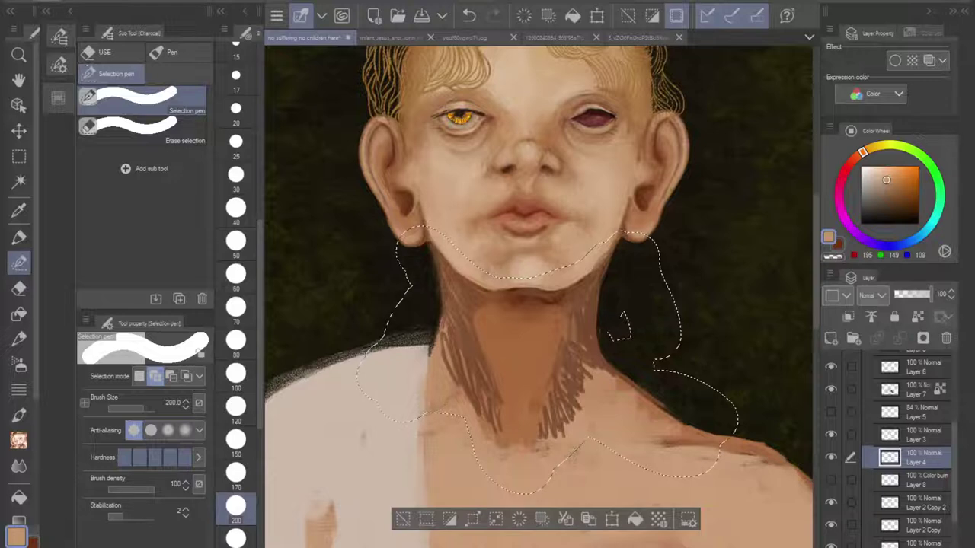
# Step: Cut the selected neck shading out of Layer 4, paste it onto its own layer, deselect, and check it by toggling its visibility
pyautogui.press('Delete')
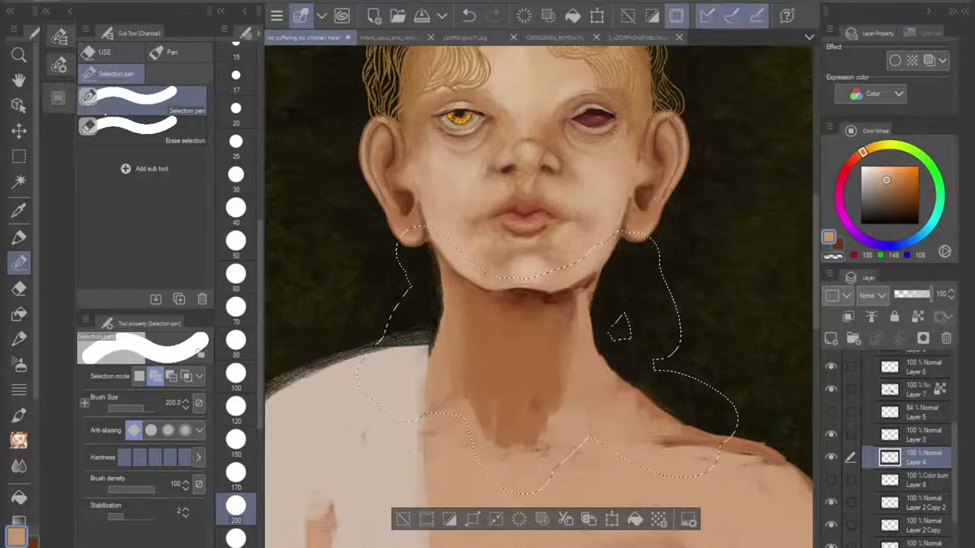
pyautogui.hotkey('ctrl', 'z')
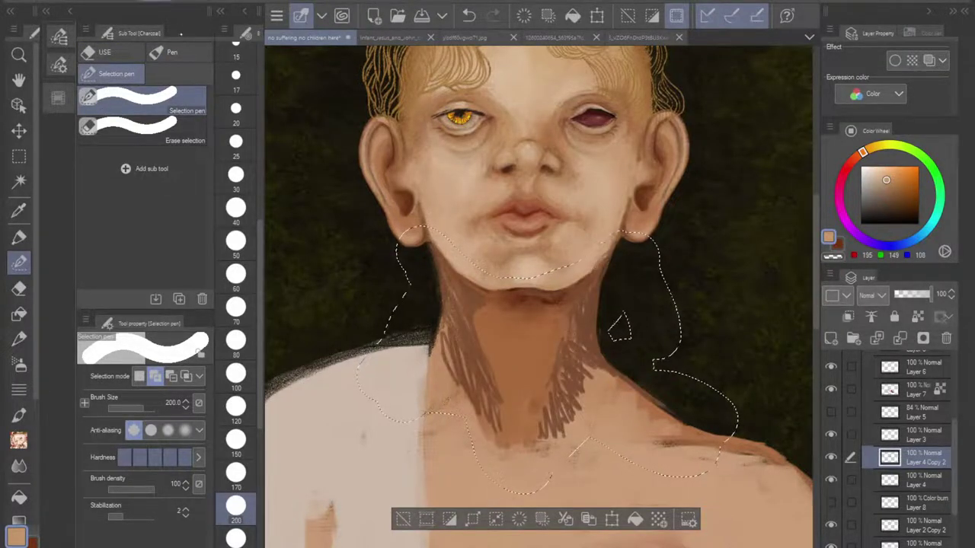
pyautogui.hotkey('ctrl', 'd')
pyautogui.click(830, 457)
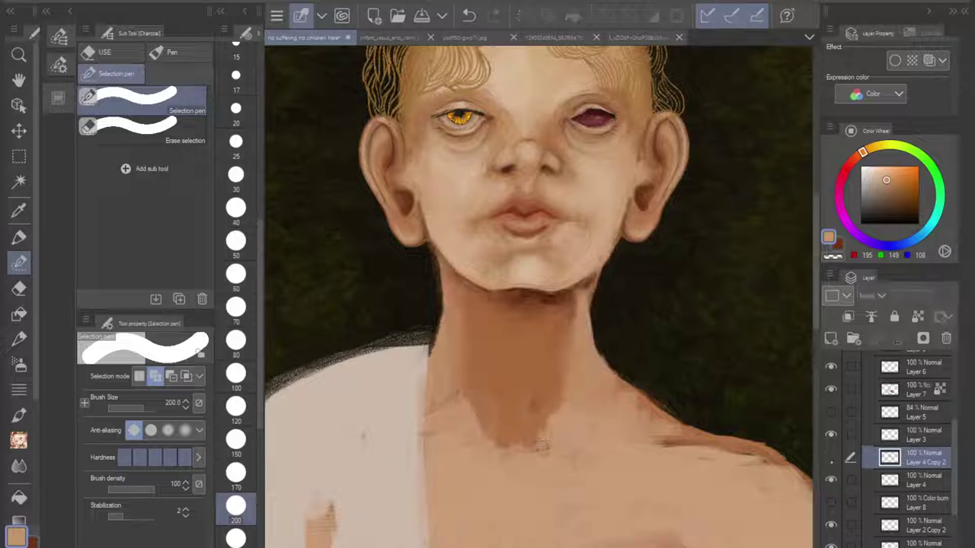
pyautogui.click(831, 457)
# Step: Move the pasted neck shading layer directly above Layer 2, merge it down into Layer 2, and check the merged layer
pyautogui.scroll(-2, 924, 399)
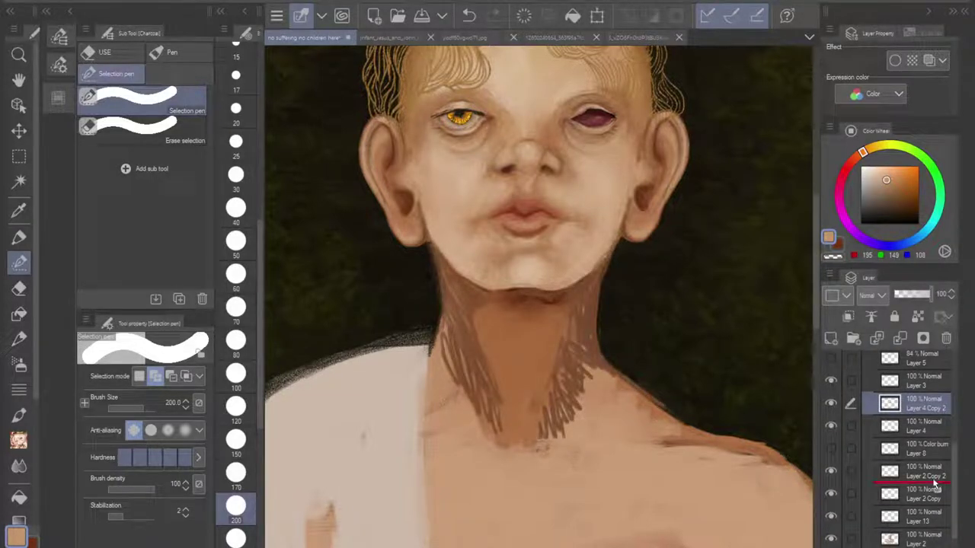
pyautogui.moveTo(933, 491); pyautogui.dragTo(929, 528)
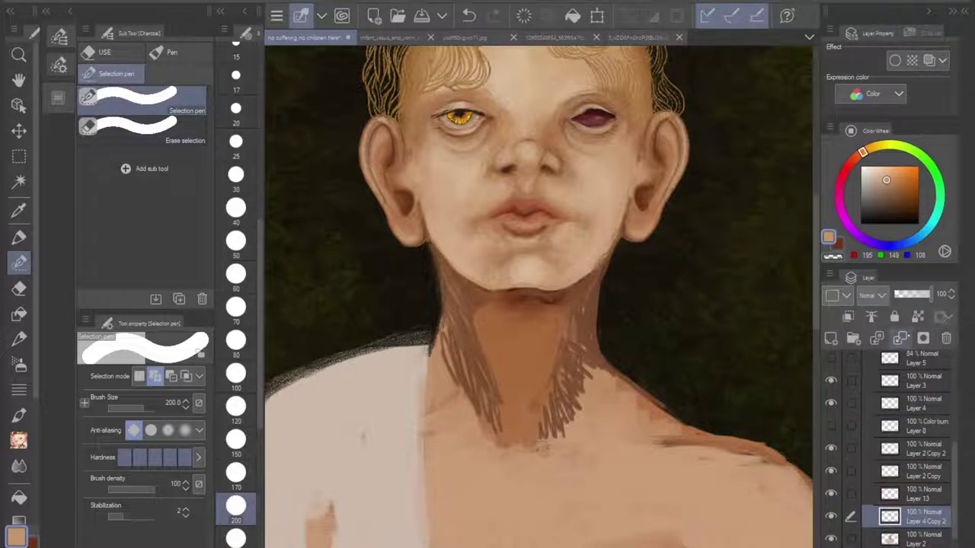
pyautogui.click(900, 338)
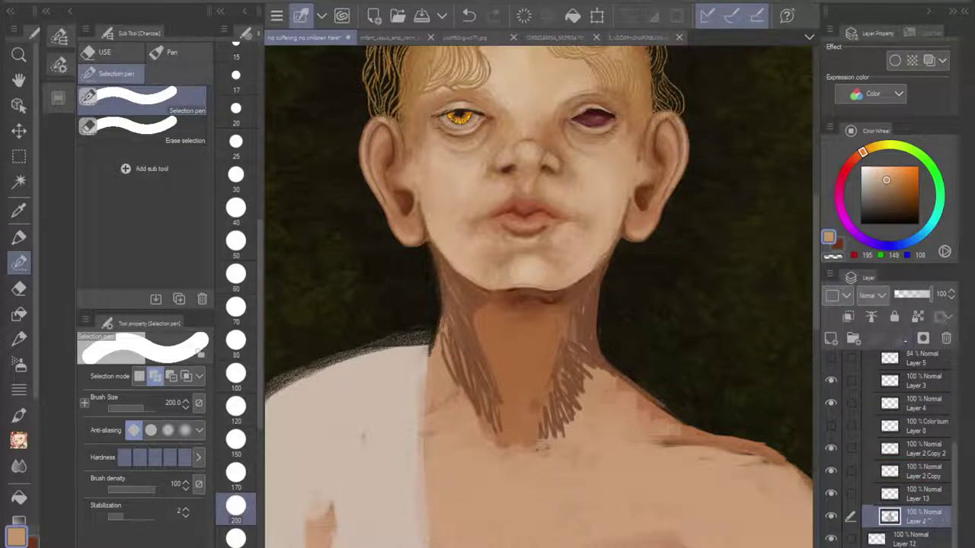
pyautogui.click(830, 516)
pyautogui.click(831, 516)
# Step: Show the Color burn Layer 8 with the cheek blush and check it on the figure and face
pyautogui.scroll(-5, 577, 254)
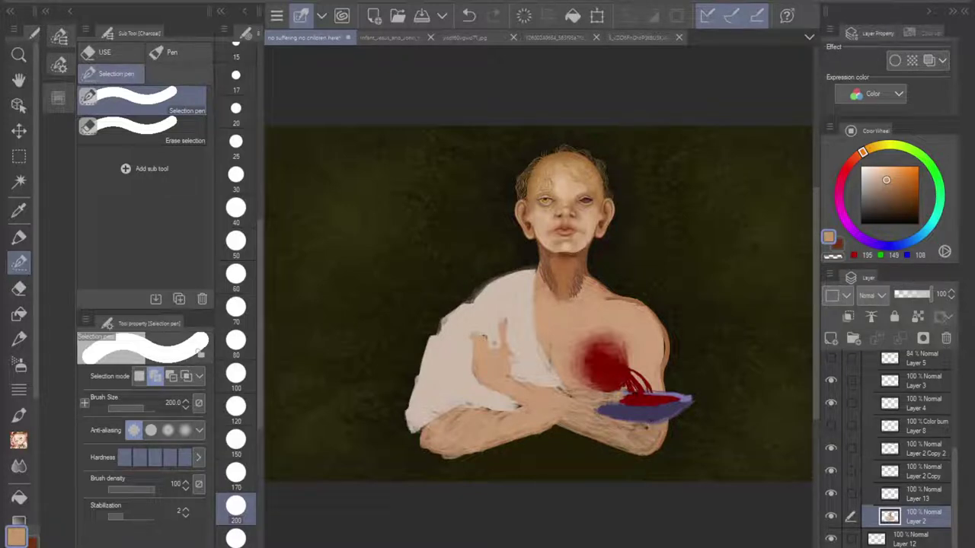
pyautogui.click(831, 426)
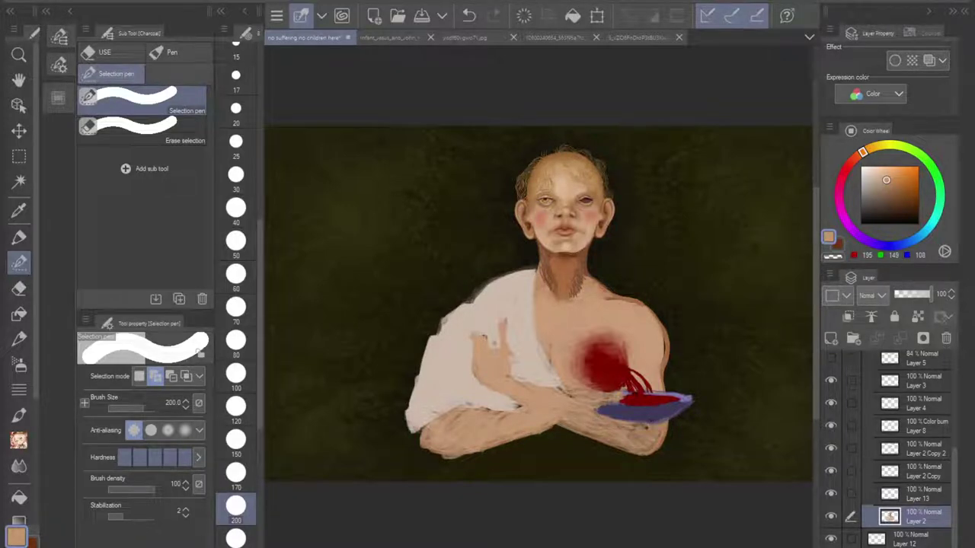
pyautogui.scroll(5, 561, 198)
pyautogui.scroll(4, 637, 290)
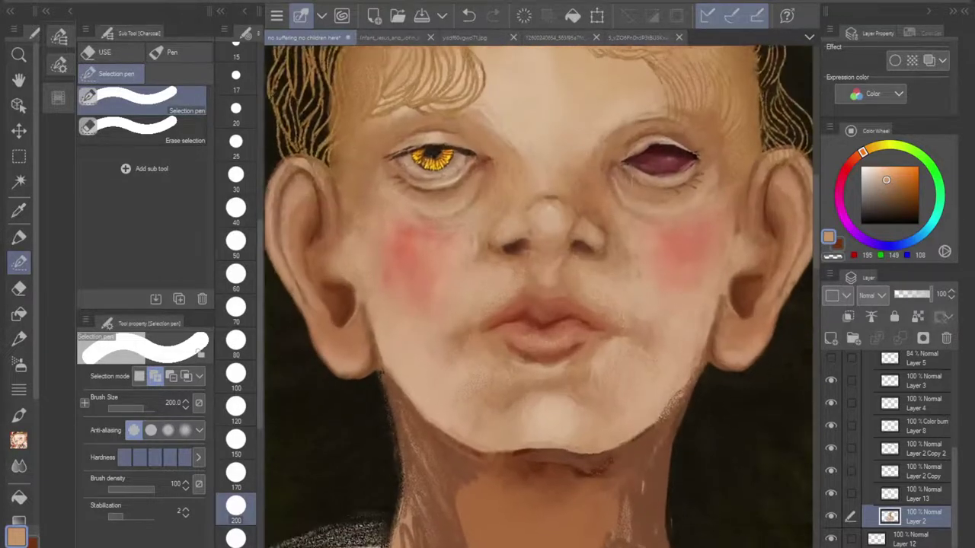
pyautogui.scroll(1, 541, 296)
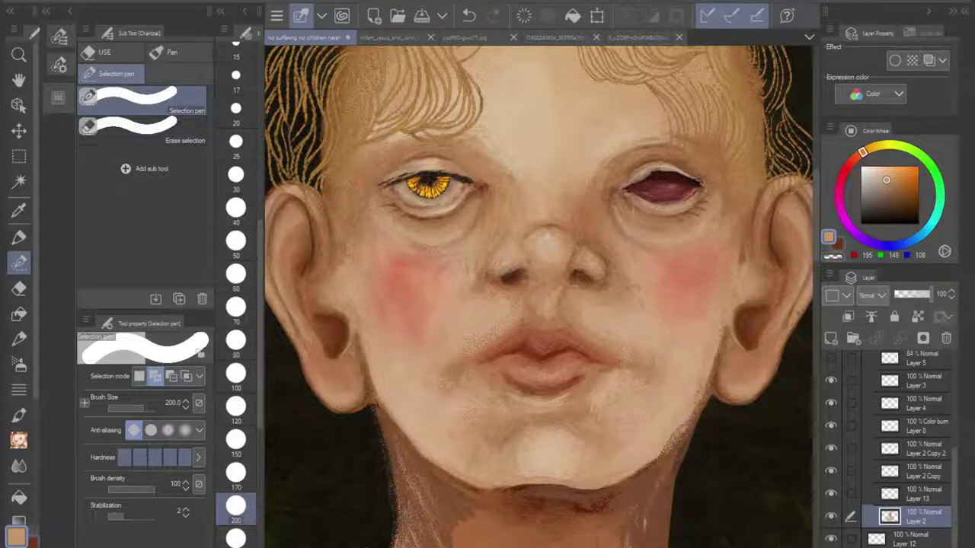
# Step: Show the two [RAW] texture overlay layers and the 27% Glow dodge Layer 10 over the portrait
pyautogui.scroll(5, 891, 449)
pyautogui.click(831, 359)
pyautogui.click(831, 381)
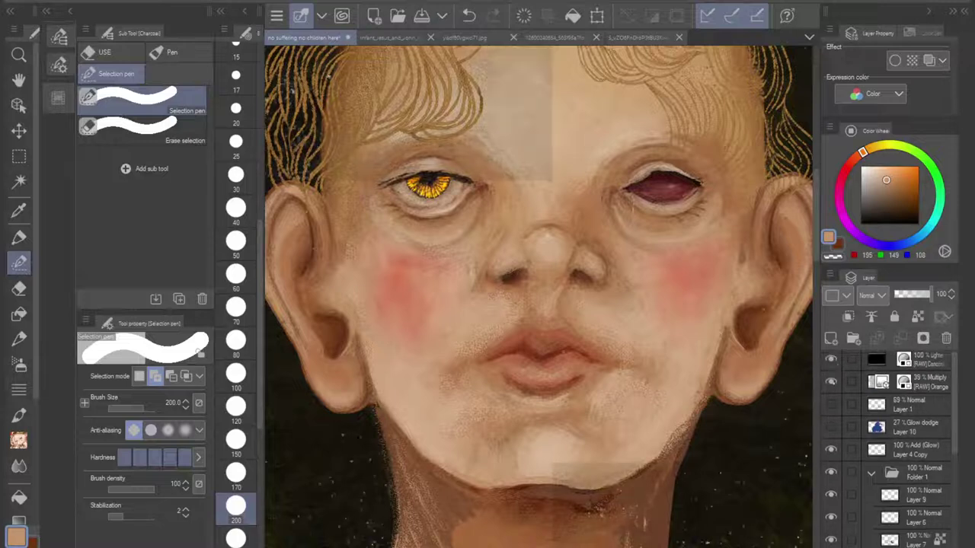
pyautogui.click(831, 427)
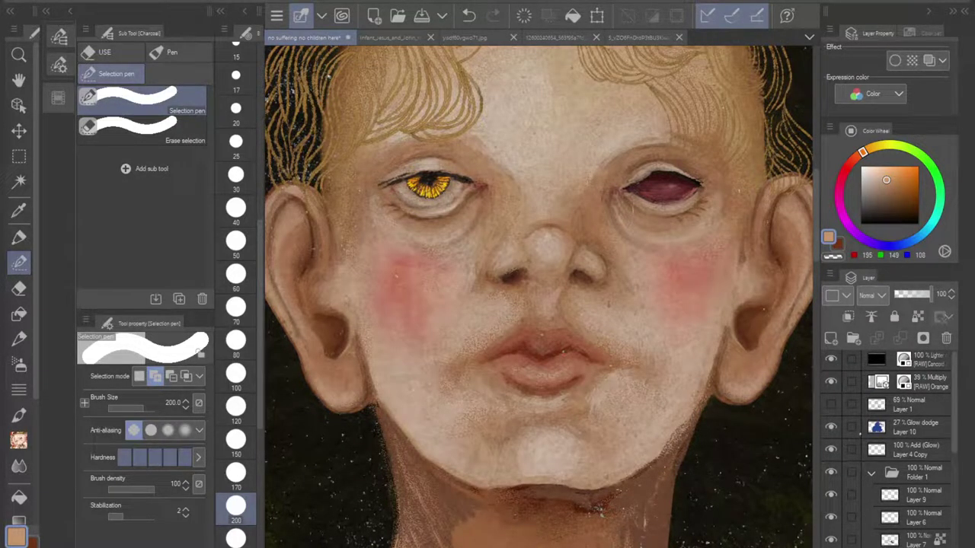
# Step: Examine the whole head and the empty eye socket with the blush, texture and glow overlays on
pyautogui.scroll(-3, 540, 297)
pyautogui.moveTo(539, 297)
pyautogui.mouseDown()
pyautogui.moveTo(559, 253)
pyautogui.moveTo(544, 288)
pyautogui.mouseUp()
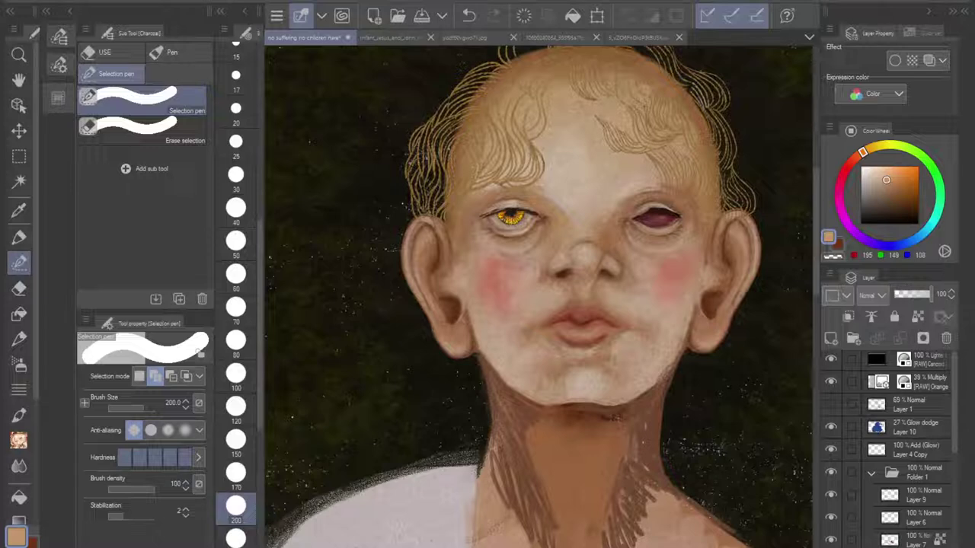
pyautogui.moveTo(542, 297); pyautogui.dragTo(501, 319)
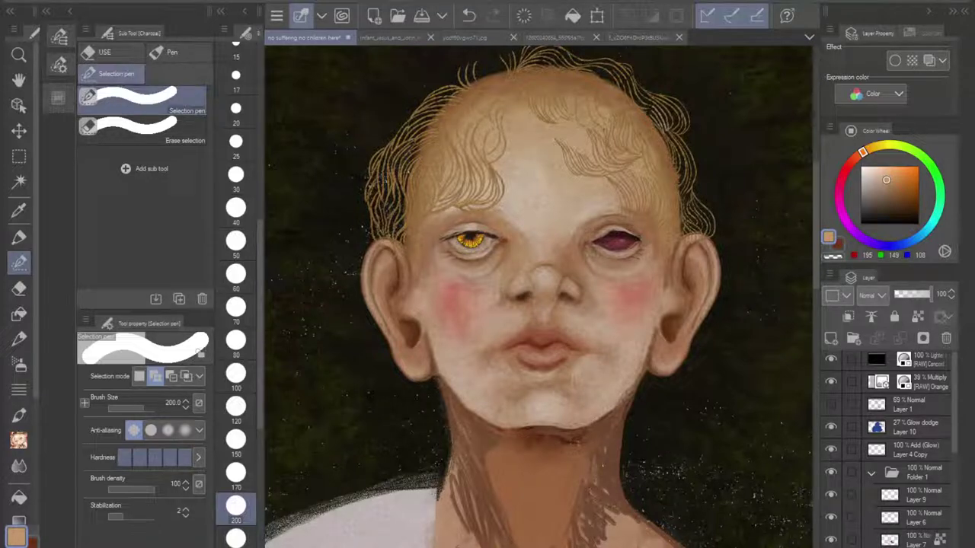
pyautogui.moveTo(736, 125); pyautogui.dragTo(705, 163)
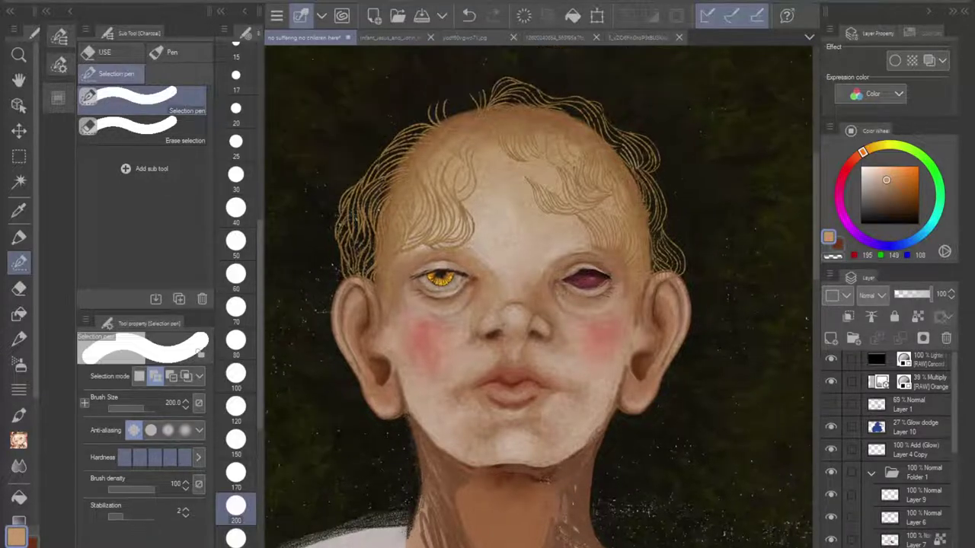
pyautogui.scroll(5, 585, 275)
pyautogui.scroll(1, 594, 274)
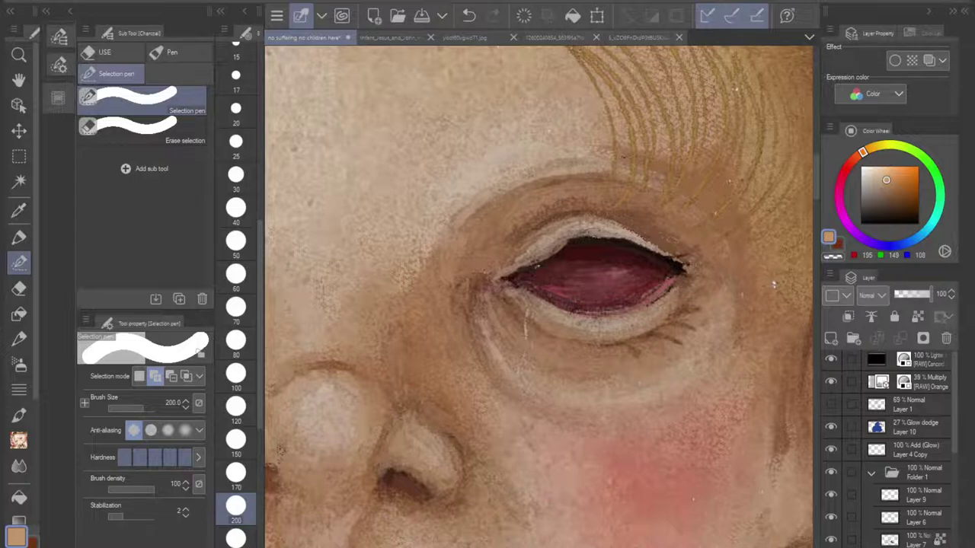
pyautogui.scroll(-5, 541, 296)
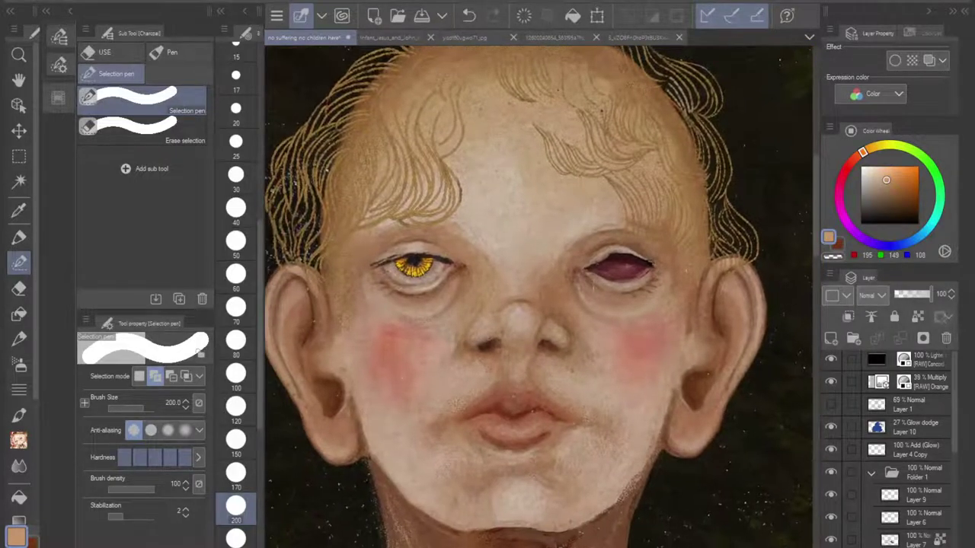
pyautogui.moveTo(539, 373); pyautogui.dragTo(543, 224)
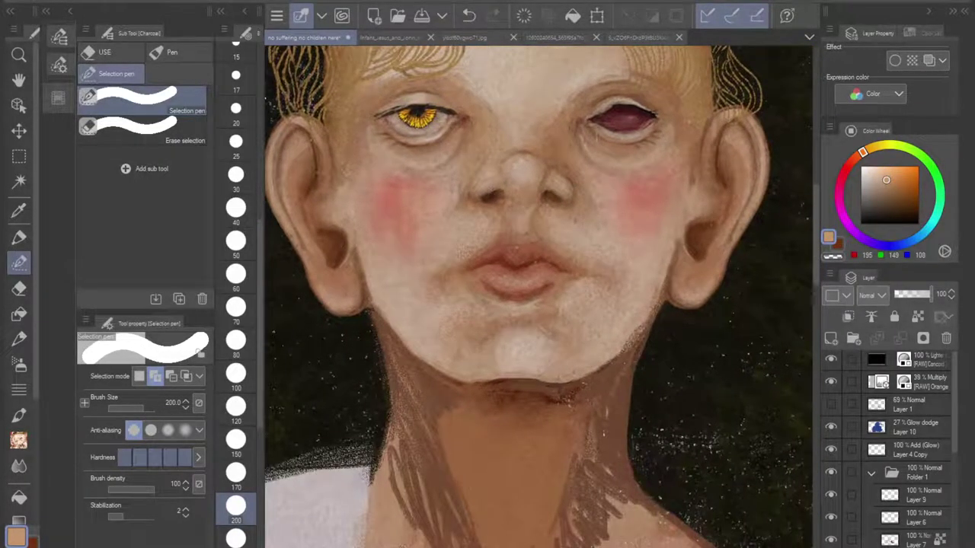
pyautogui.scroll(3, 538, 296)
pyautogui.press('[')
pyautogui.press('[')
pyautogui.press('[')
pyautogui.press('[')
pyautogui.press('[')
pyautogui.press('[')
pyautogui.press('[')
pyautogui.press('[')
pyautogui.press('[')
pyautogui.press('[')
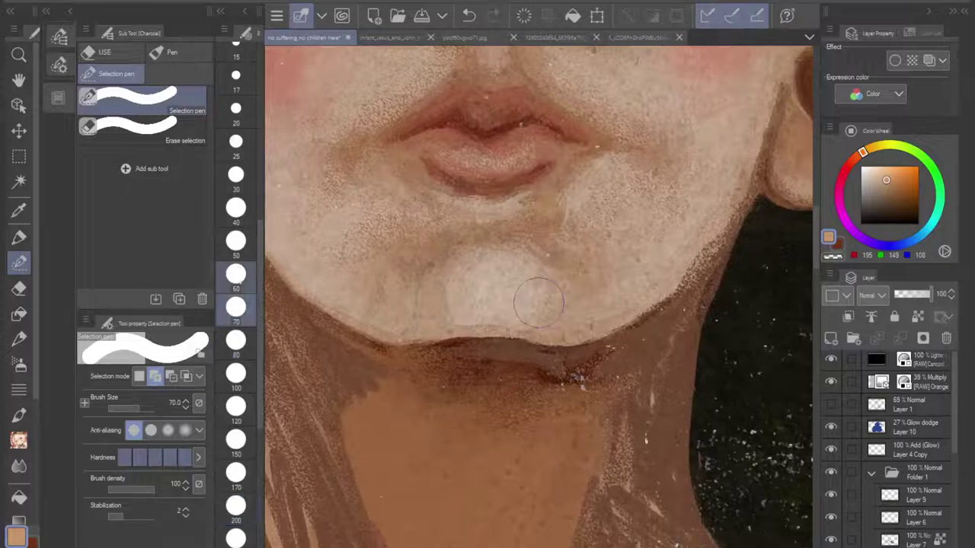
pyautogui.moveTo(639, 347); pyautogui.dragTo(621, 370)
pyautogui.moveTo(676, 344); pyautogui.dragTo(666, 374)
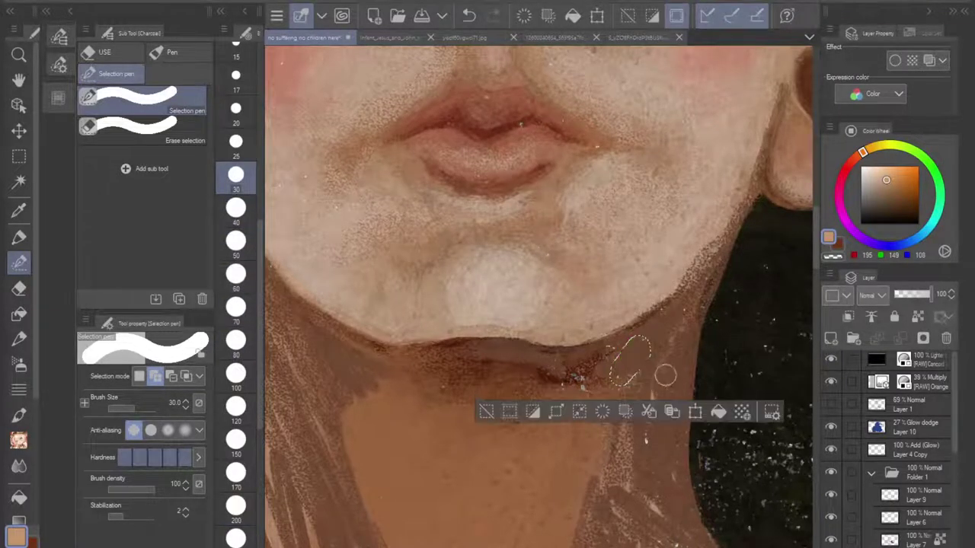
pyautogui.click(469, 15)
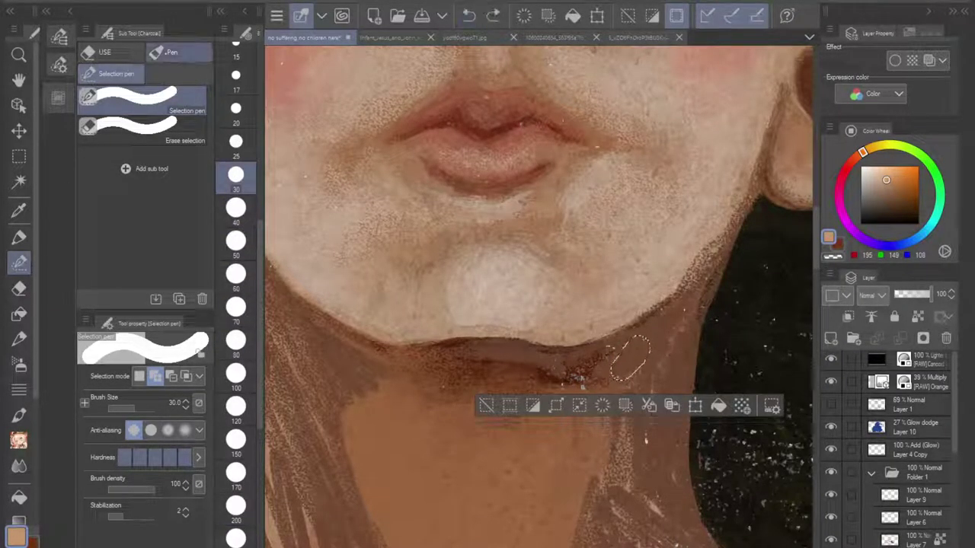
# Step: Clear the stray selection and paint light skin tone on Layer 2 under the right-hand jawline with the charcoal pen at size 40
pyautogui.press('p')
pyautogui.moveTo(639, 370); pyautogui.dragTo(645, 364)
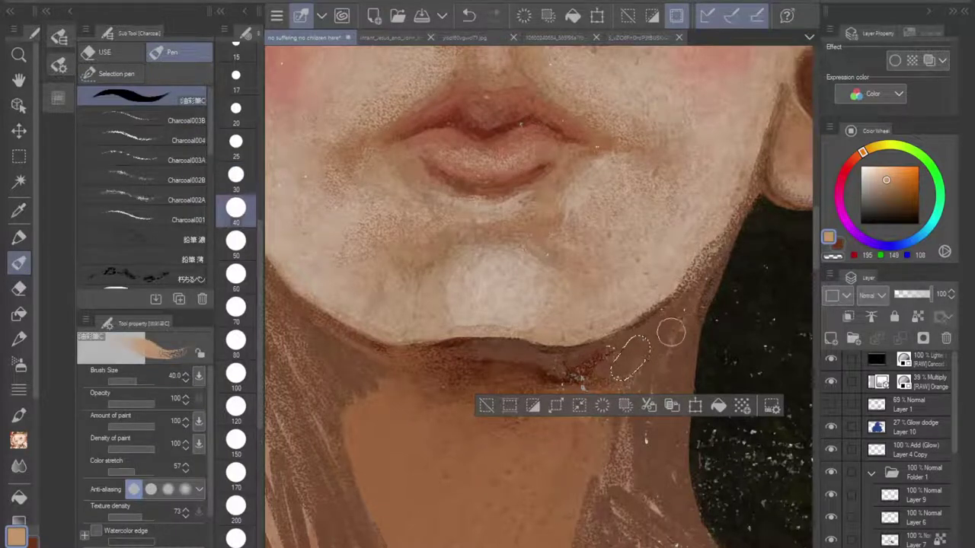
pyautogui.hotkey('ctrl', 'd')
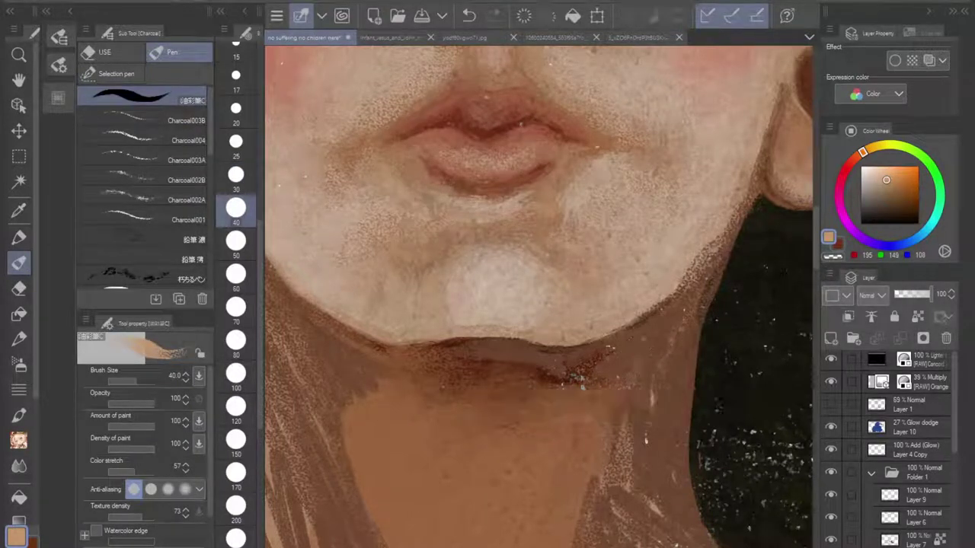
pyautogui.scroll(-5, 907, 457)
pyautogui.click(914, 524)
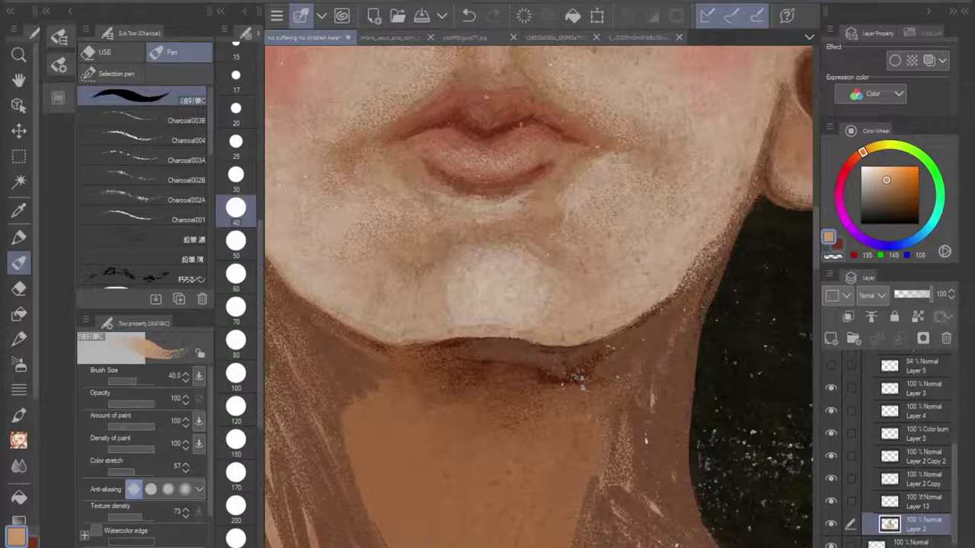
pyautogui.moveTo(665, 341)
pyautogui.mouseDown()
pyautogui.moveTo(705, 266)
pyautogui.moveTo(673, 286)
pyautogui.moveTo(688, 265)
pyautogui.moveTo(697, 267)
pyautogui.moveTo(677, 306)
pyautogui.moveTo(613, 355)
pyautogui.moveTo(669, 329)
pyautogui.moveTo(658, 387)
pyautogui.moveTo(626, 361)
pyautogui.mouseUp()
pyautogui.moveTo(680, 339)
pyautogui.mouseDown()
pyautogui.moveTo(649, 381)
pyautogui.moveTo(669, 368)
pyautogui.mouseUp()
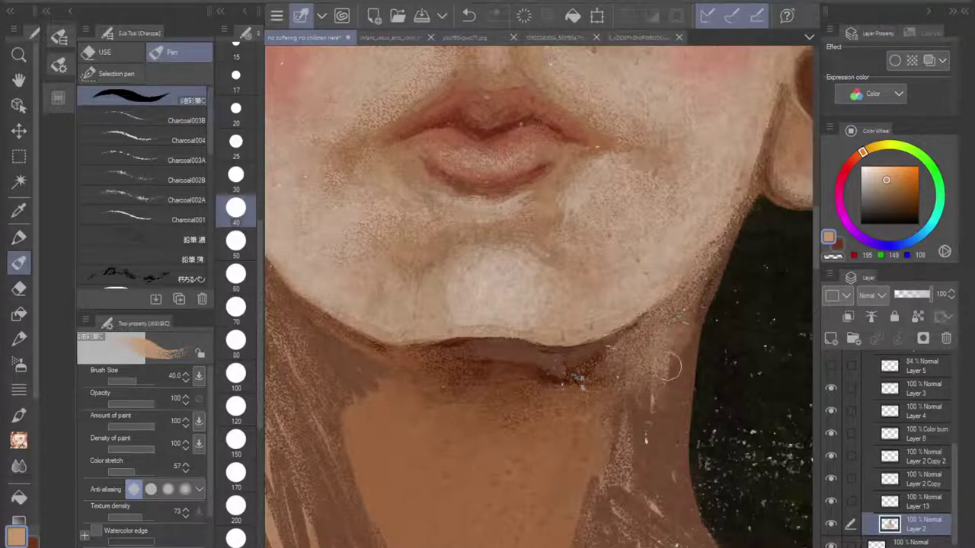
# Step: Paint light skin tone over the dark shading strokes along both sides of the neck on Layer 2
pyautogui.scroll(-4, 667, 367)
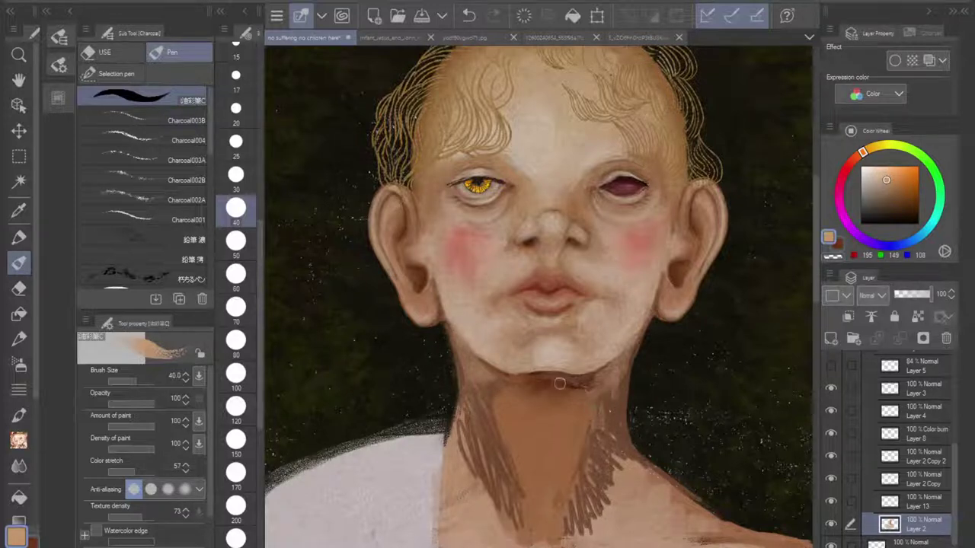
pyautogui.moveTo(478, 431)
pyautogui.mouseDown()
pyautogui.moveTo(466, 398)
pyautogui.moveTo(479, 404)
pyautogui.moveTo(486, 440)
pyautogui.moveTo(485, 384)
pyautogui.moveTo(504, 393)
pyautogui.moveTo(480, 409)
pyautogui.moveTo(487, 449)
pyautogui.moveTo(472, 422)
pyautogui.moveTo(479, 451)
pyautogui.moveTo(463, 451)
pyautogui.mouseUp()
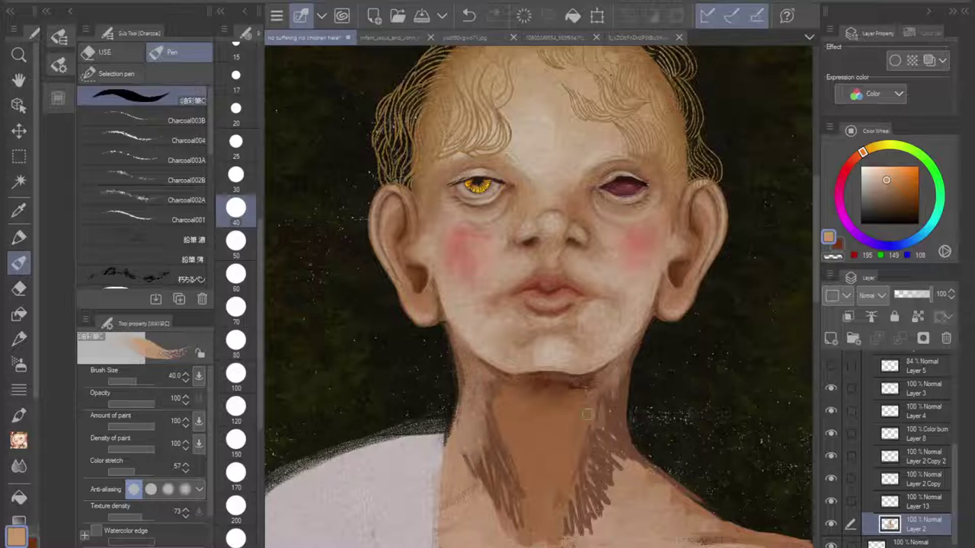
pyautogui.moveTo(614, 408)
pyautogui.mouseDown()
pyautogui.moveTo(620, 382)
pyautogui.moveTo(614, 403)
pyautogui.moveTo(623, 367)
pyautogui.moveTo(618, 436)
pyautogui.moveTo(628, 448)
pyautogui.moveTo(613, 404)
pyautogui.moveTo(601, 446)
pyautogui.moveTo(612, 438)
pyautogui.moveTo(611, 450)
pyautogui.moveTo(595, 476)
pyautogui.moveTo(636, 460)
pyautogui.mouseUp()
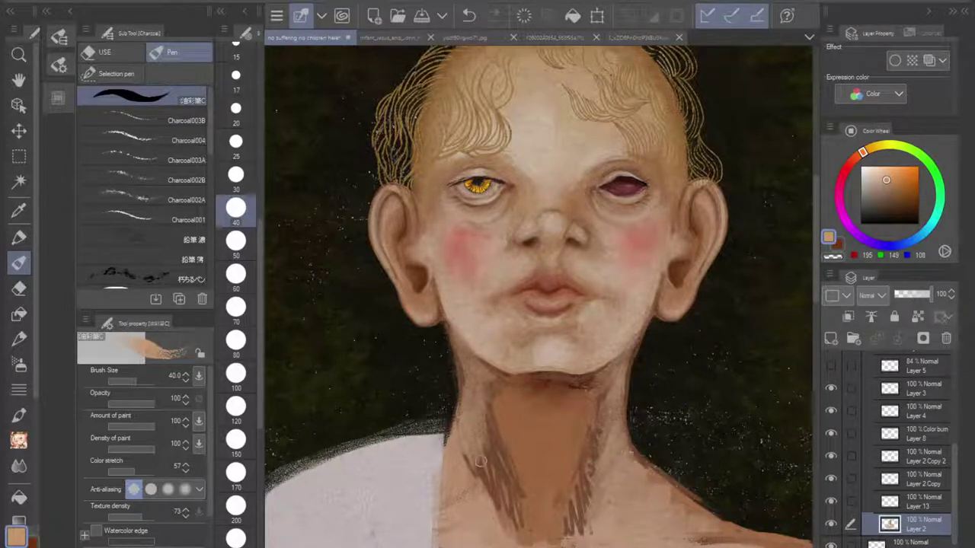
pyautogui.moveTo(480, 461)
pyautogui.mouseDown()
pyautogui.moveTo(466, 459)
pyautogui.moveTo(498, 508)
pyautogui.mouseUp()
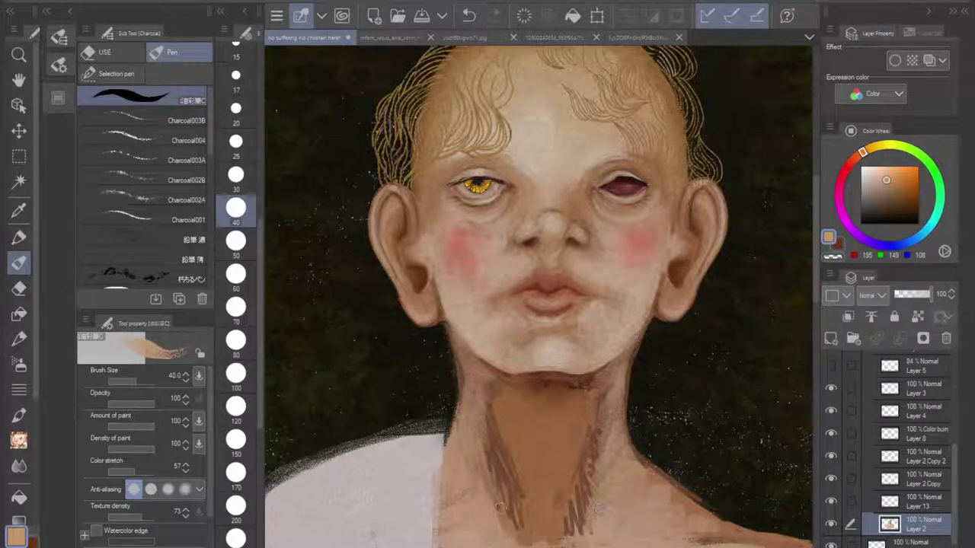
# Step: Examine the face, shoulders, background and whole composition with the repainted neck
pyautogui.scroll(-3, 638, 403)
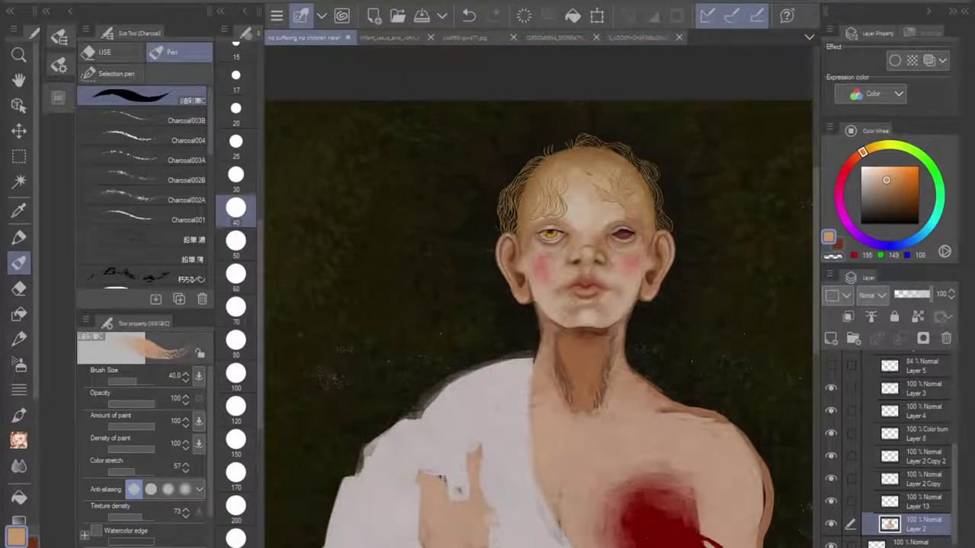
pyautogui.scroll(5, 579, 244)
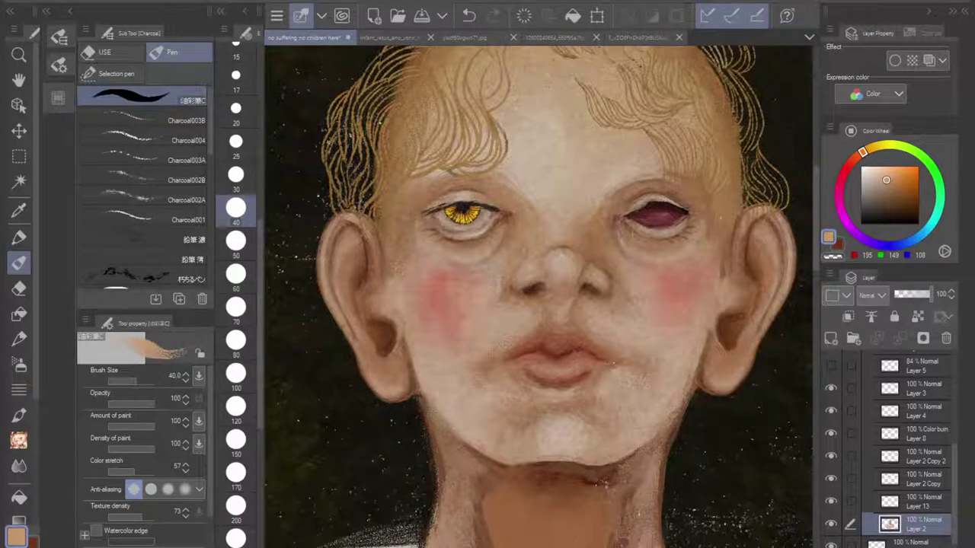
pyautogui.moveTo(540, 251); pyautogui.dragTo(535, 320)
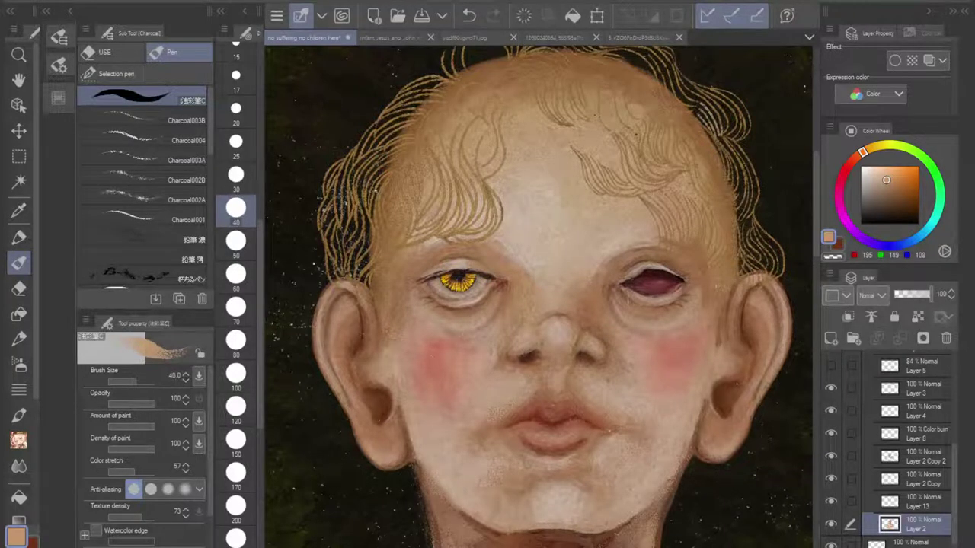
pyautogui.scroll(-5, 565, 365)
pyautogui.moveTo(566, 365); pyautogui.dragTo(690, 181)
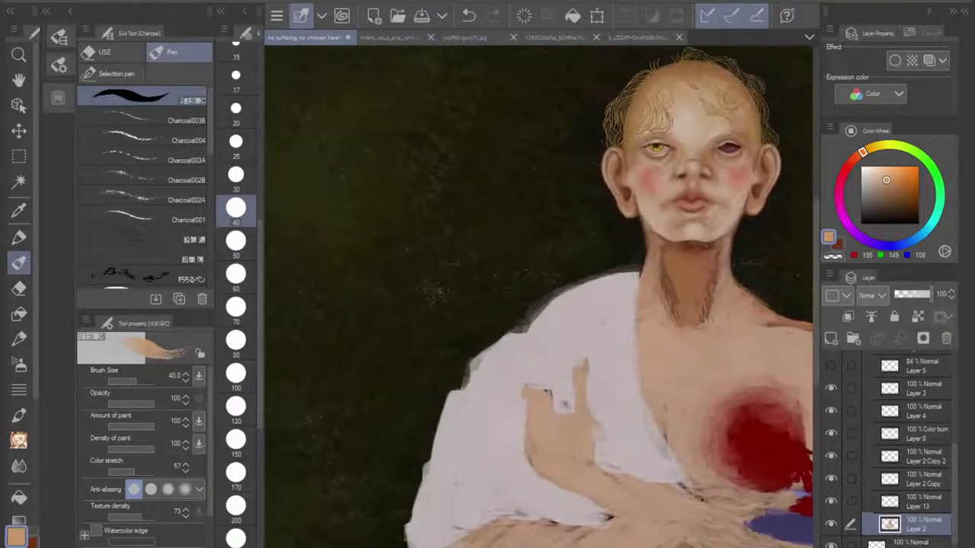
pyautogui.moveTo(538, 297); pyautogui.dragTo(666, 314)
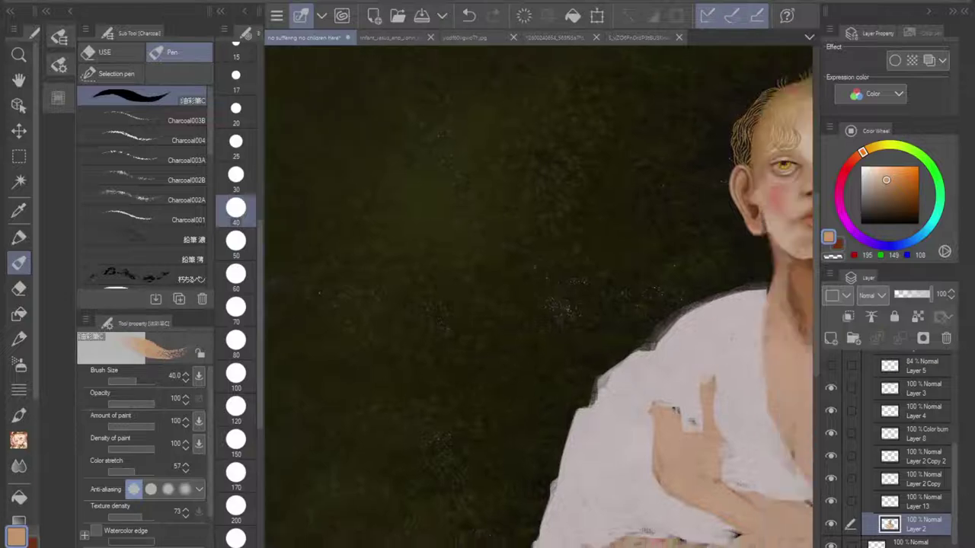
pyautogui.hscroll(8, 539, 297)
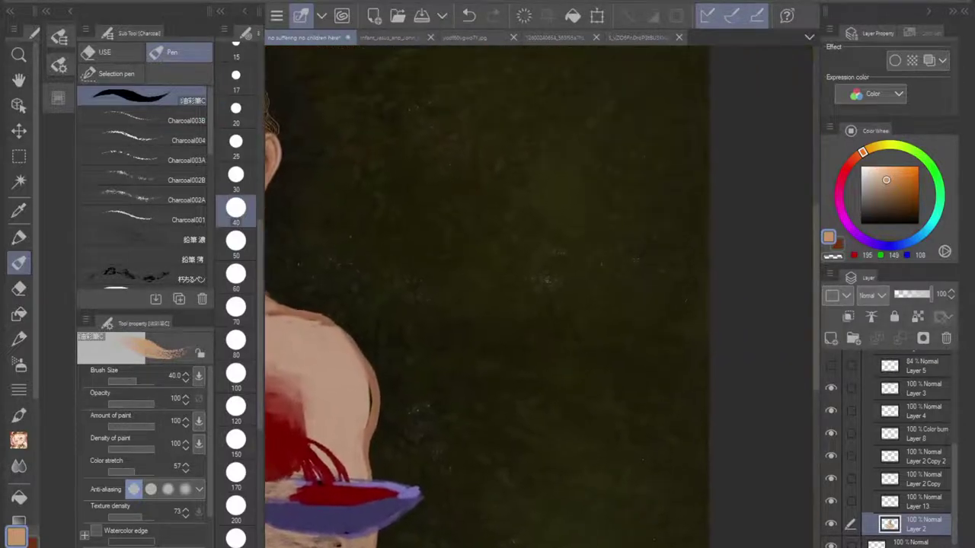
pyautogui.moveTo(426, 320)
pyautogui.mouseDown()
pyautogui.moveTo(614, 322)
pyautogui.moveTo(753, 311)
pyautogui.mouseUp()
pyautogui.scroll(-4, 548, 346)
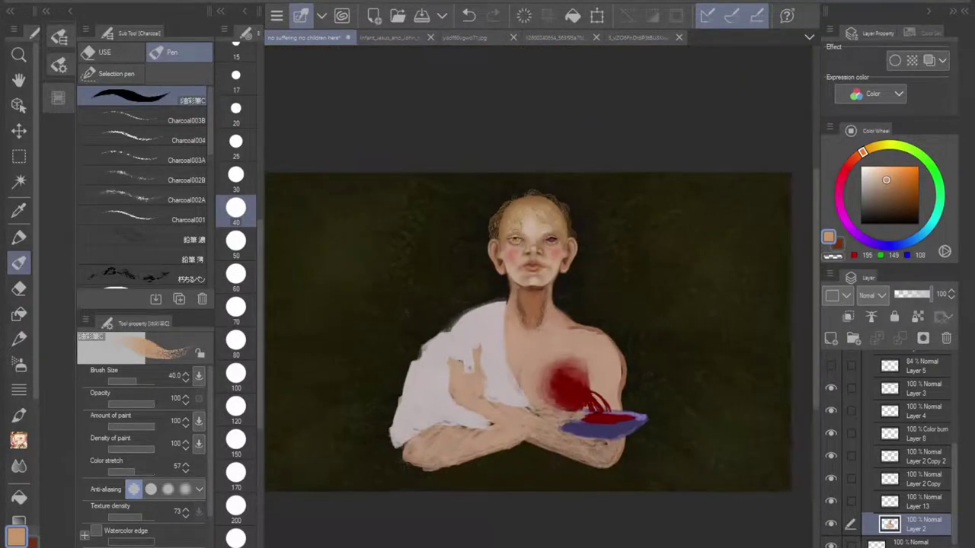
pyautogui.moveTo(533, 366); pyautogui.dragTo(537, 339)
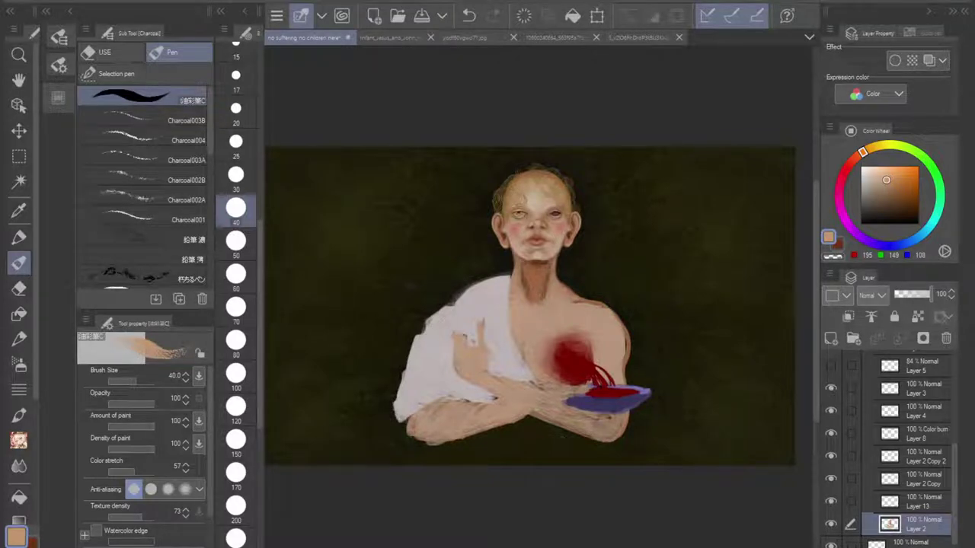
# Step: Hide the two [RAW] texture overlay layers and the Glow dodge Layer 10
pyautogui.scroll(4, 899, 457)
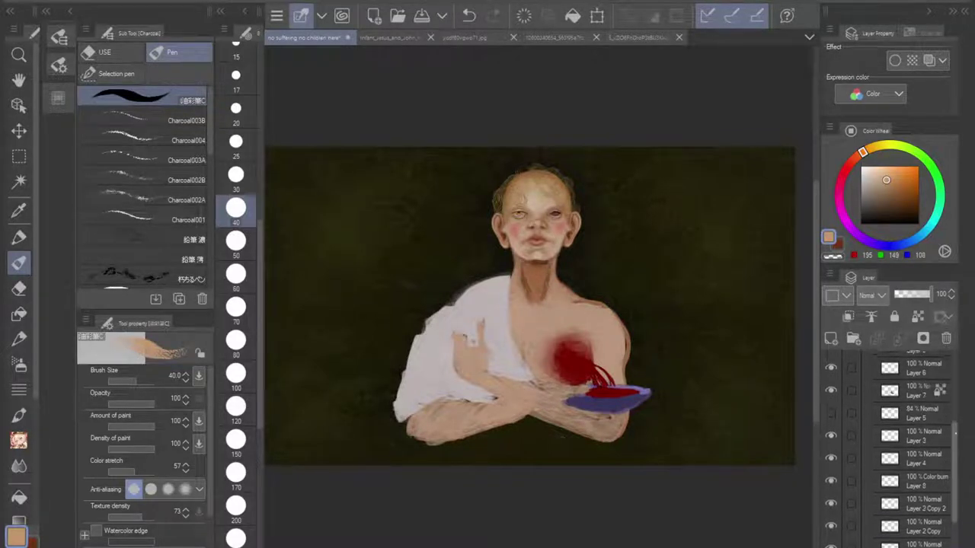
pyautogui.scroll(-6, 888, 449)
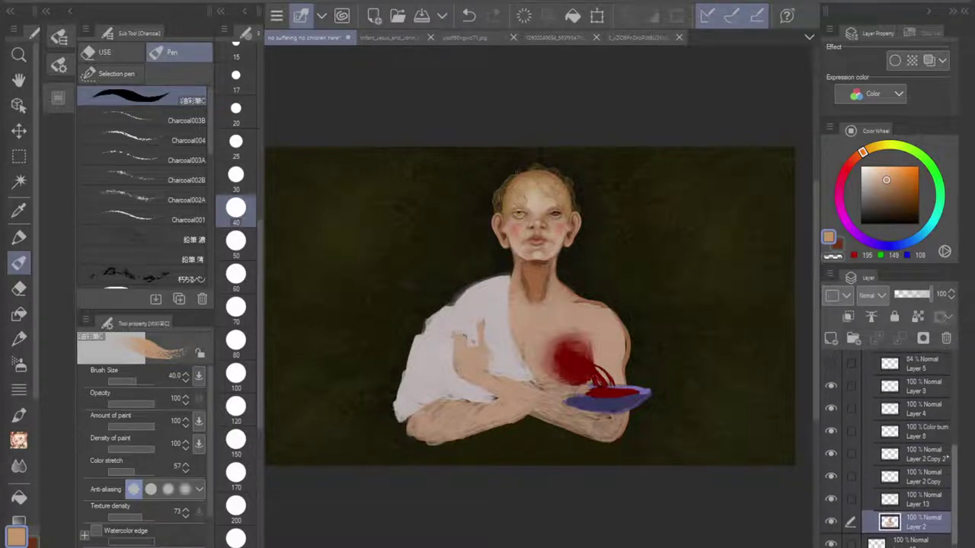
pyautogui.moveTo(947, 451); pyautogui.dragTo(948, 358)
pyautogui.click(831, 362)
pyautogui.click(831, 384)
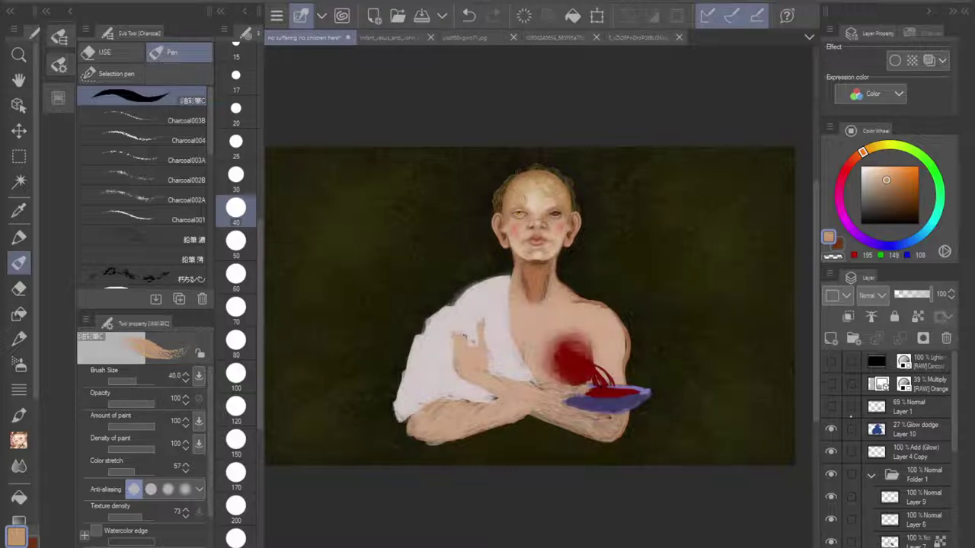
pyautogui.click(849, 430)
pyautogui.click(831, 429)
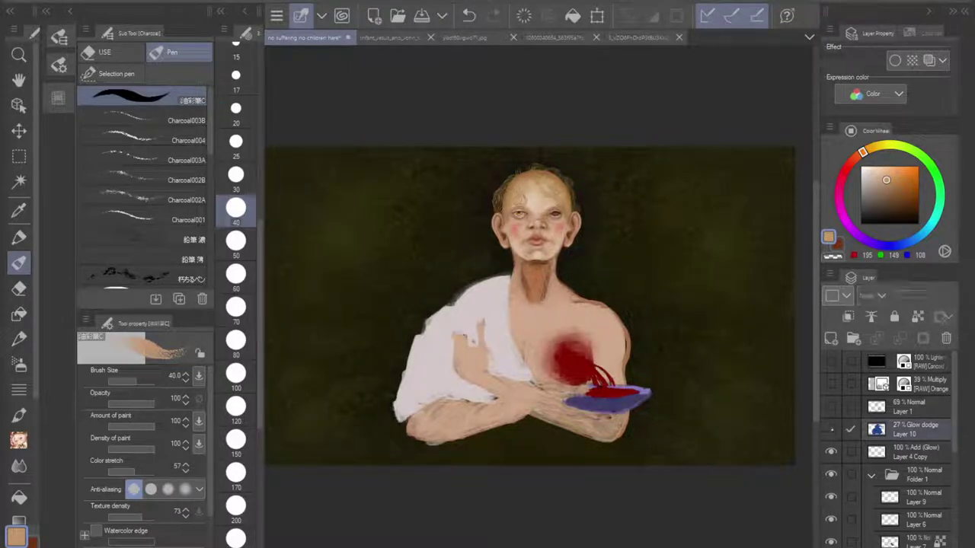
pyautogui.moveTo(952, 436); pyautogui.dragTo(952, 529)
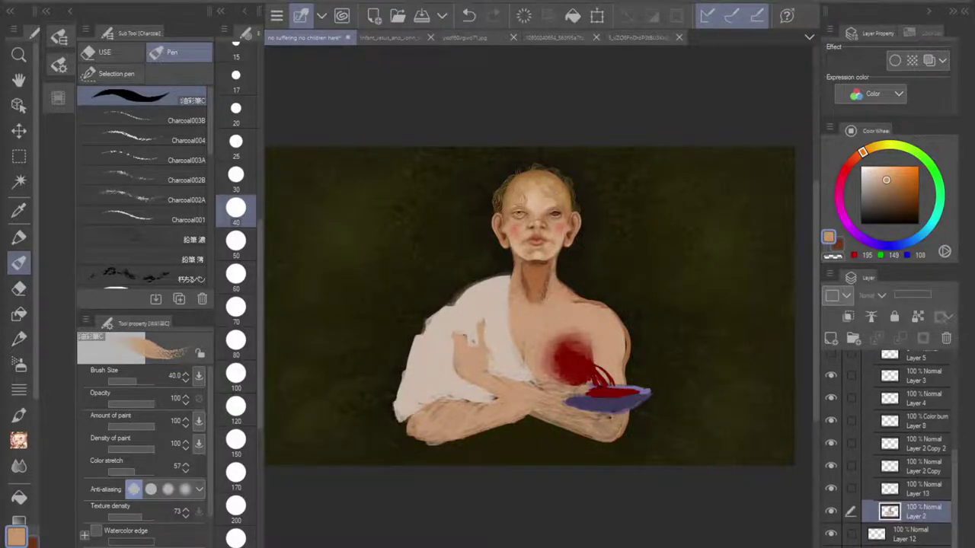
# Step: Paint light skin strokes below the left-hand jawline and down that side of the neck with the pen at size 20
pyautogui.scroll(5, 543, 206)
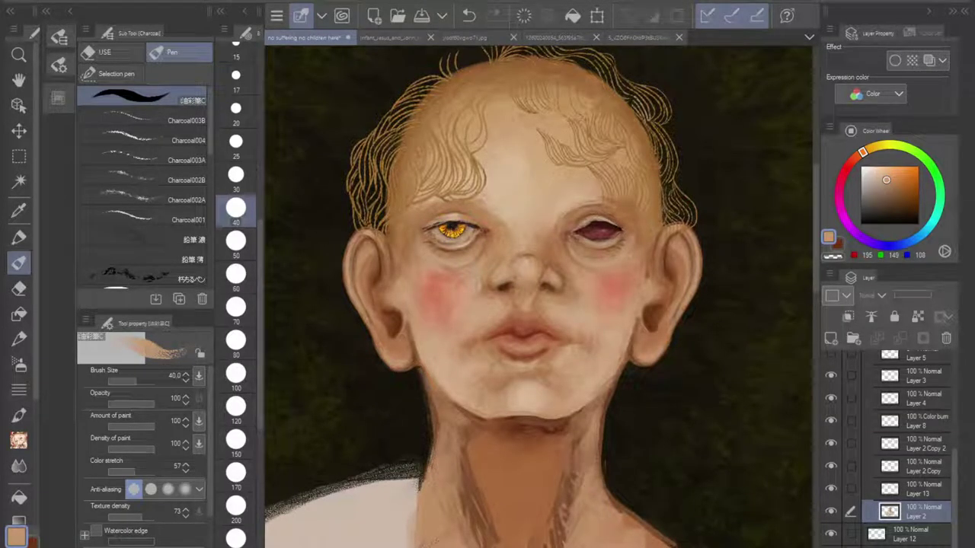
pyautogui.scroll(1, 507, 533)
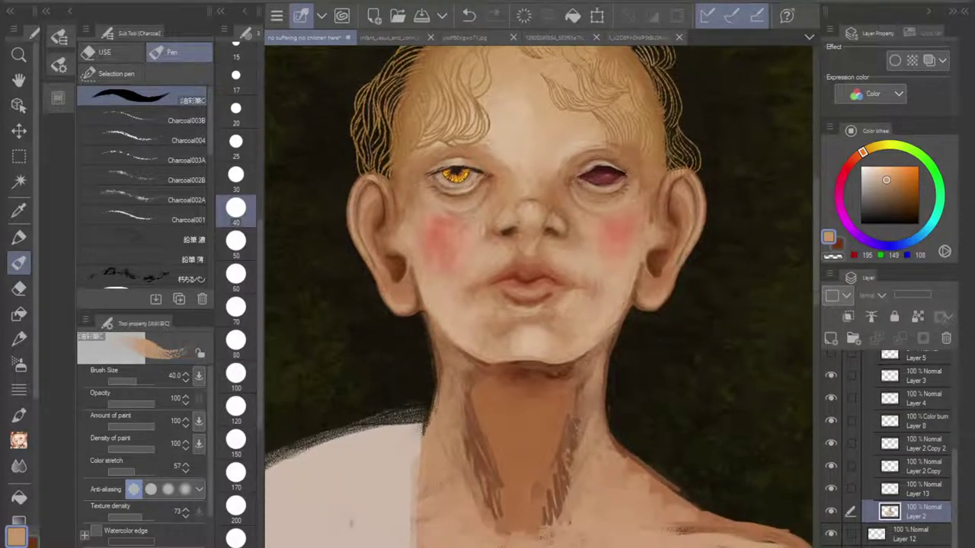
pyautogui.scroll(2, 506, 533)
pyautogui.scroll(3, 305, 346)
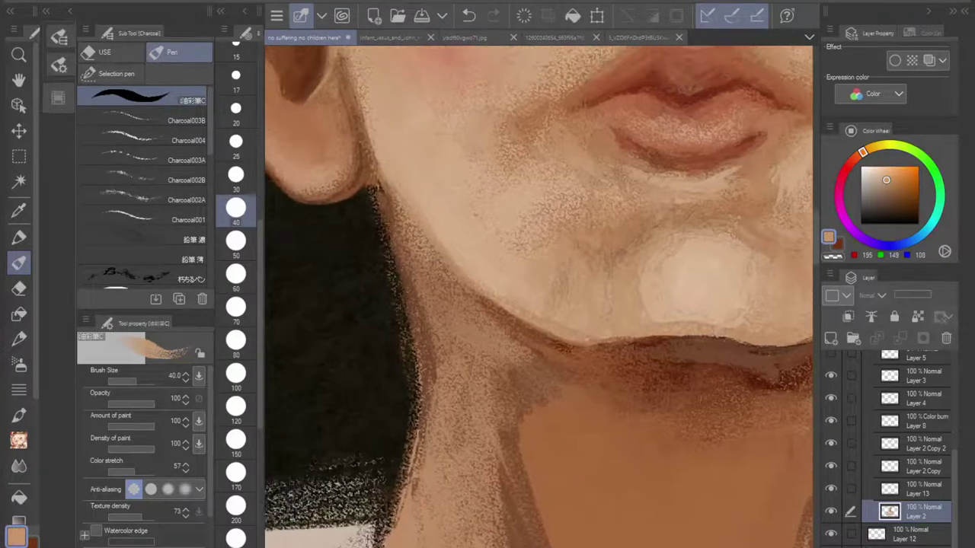
pyautogui.press('[')
pyautogui.press('[')
pyautogui.press('[')
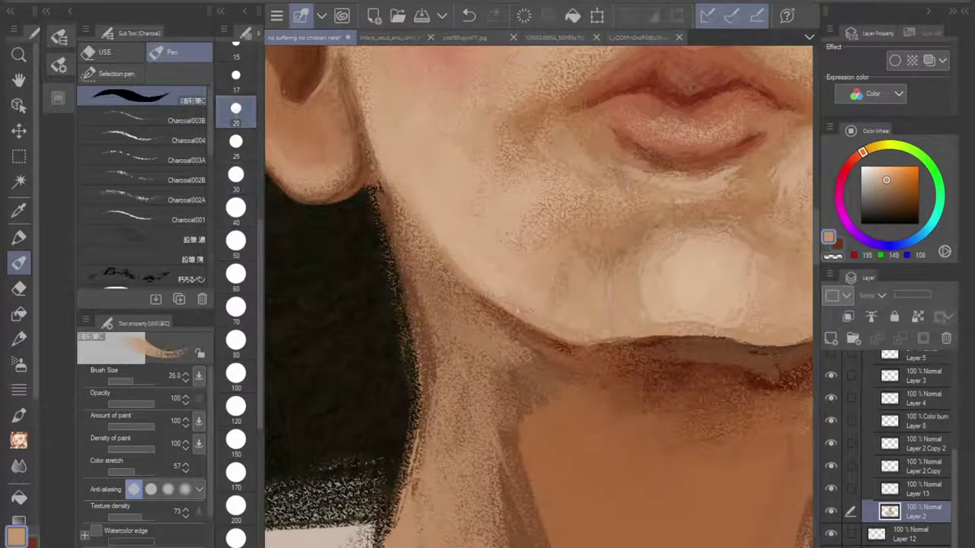
pyautogui.moveTo(417, 245); pyautogui.dragTo(484, 311)
pyautogui.moveTo(388, 224); pyautogui.dragTo(510, 362)
pyautogui.moveTo(441, 316)
pyautogui.mouseDown()
pyautogui.moveTo(499, 412)
pyautogui.moveTo(500, 390)
pyautogui.moveTo(517, 382)
pyautogui.mouseUp()
pyautogui.moveTo(414, 294)
pyautogui.mouseDown()
pyautogui.moveTo(457, 463)
pyautogui.moveTo(478, 423)
pyautogui.moveTo(461, 525)
pyautogui.mouseUp()
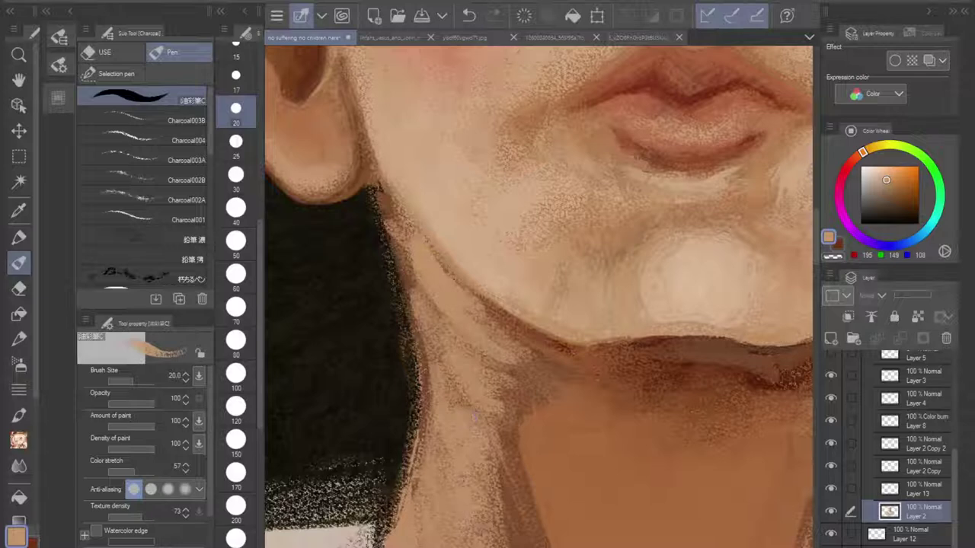
# Step: Paint broad, lighter skin strokes down the front of the throat with the pen at size 120
pyautogui.scroll(-2, 564, 343)
pyautogui.moveTo(563, 343); pyautogui.dragTo(470, 355)
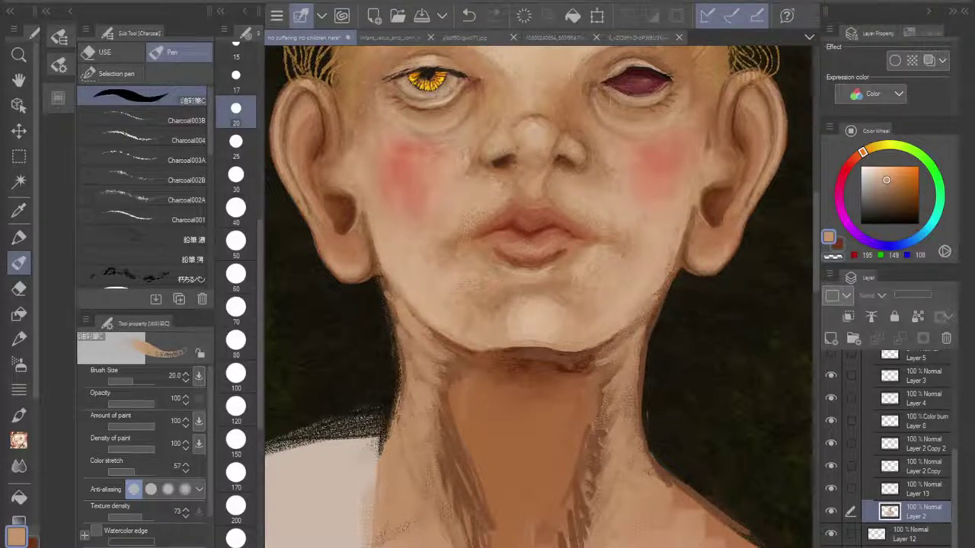
pyautogui.click(235, 406)
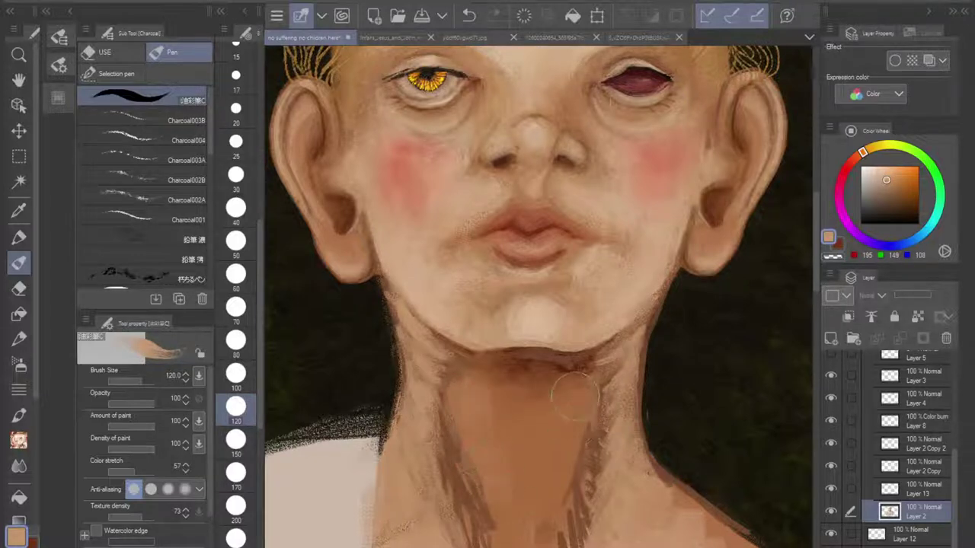
pyautogui.moveTo(562, 468)
pyautogui.mouseDown()
pyautogui.moveTo(570, 453)
pyautogui.moveTo(562, 506)
pyautogui.mouseUp()
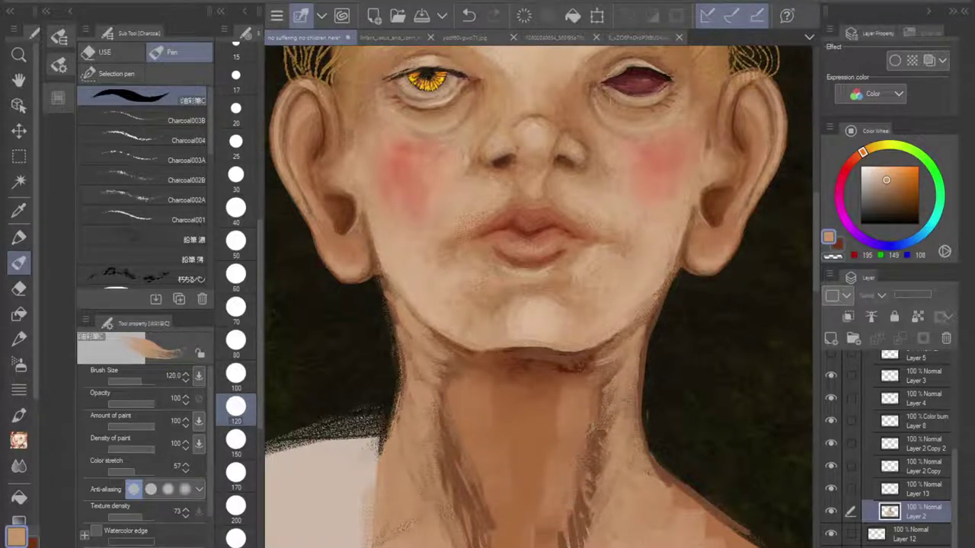
pyautogui.moveTo(471, 387)
pyautogui.mouseDown()
pyautogui.moveTo(477, 518)
pyautogui.moveTo(449, 399)
pyautogui.moveTo(461, 503)
pyautogui.moveTo(453, 469)
pyautogui.moveTo(587, 476)
pyautogui.moveTo(563, 533)
pyautogui.moveTo(552, 534)
pyautogui.moveTo(594, 449)
pyautogui.mouseUp()
pyautogui.scroll(-5, 667, 341)
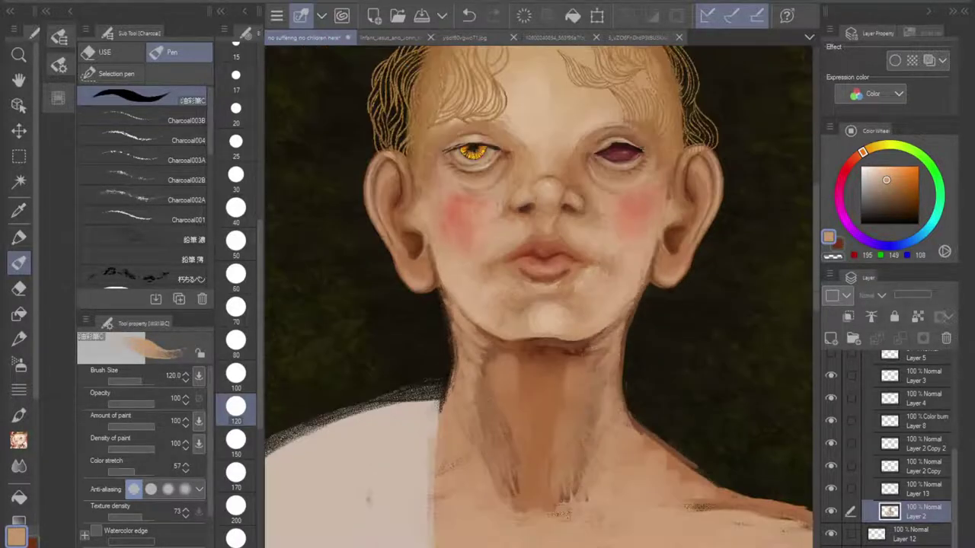
pyautogui.scroll(5, 504, 388)
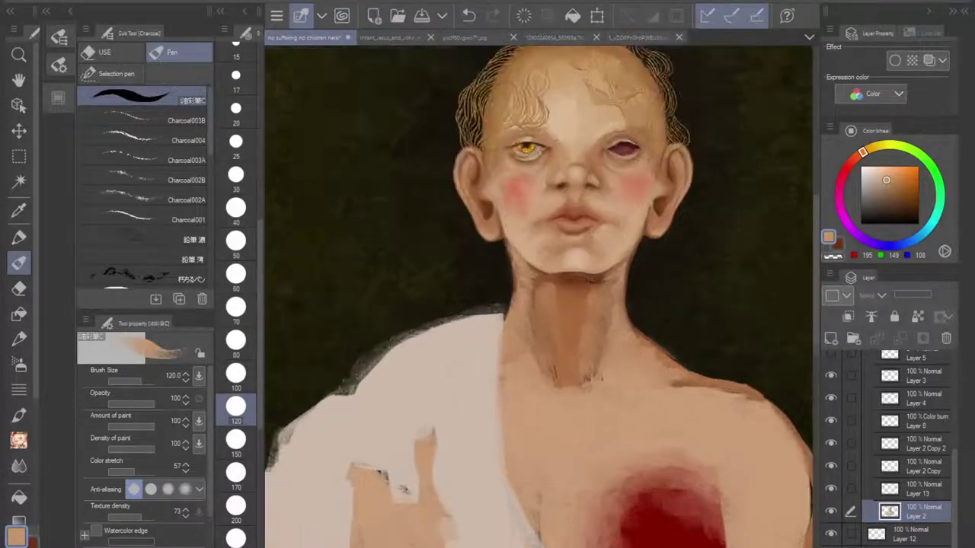
# Step: Paint a light skin stroke along the upper edge of the right-hand shoulder with the pen at size 120
pyautogui.moveTo(685, 390); pyautogui.dragTo(794, 401)
pyautogui.moveTo(764, 332); pyautogui.dragTo(766, 370)
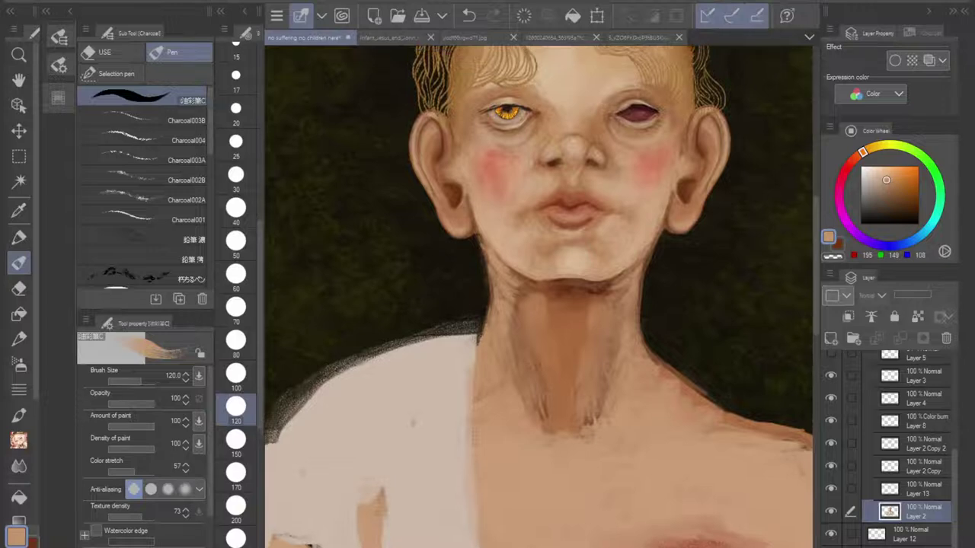
pyautogui.scroll(1, 557, 271)
# Step: Sample an orange-brown skin tone (RGB 185, 131, 86) from the shading beside the mouth
pyautogui.press('i')
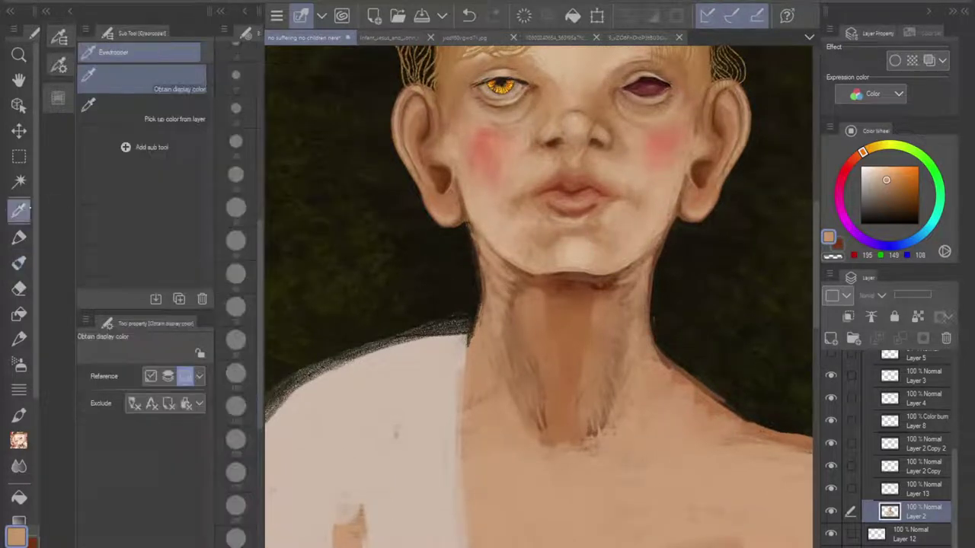
pyautogui.scroll(1, 538, 295)
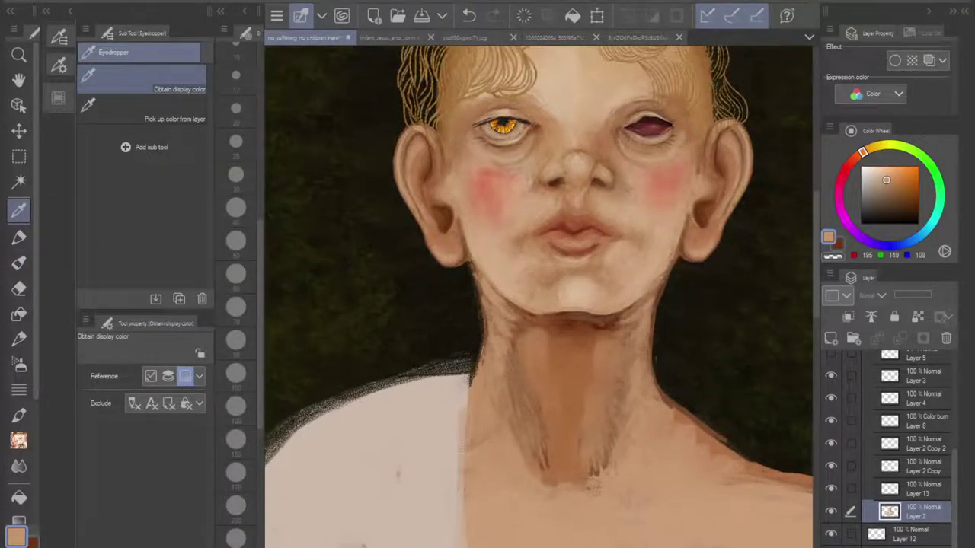
pyautogui.scroll(3, 599, 267)
pyautogui.moveTo(555, 206); pyautogui.dragTo(556, 354)
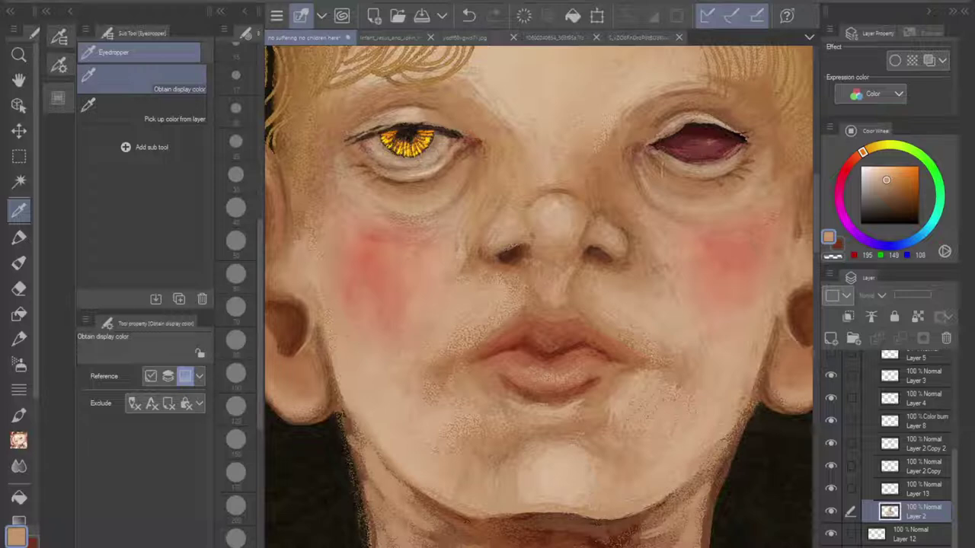
pyautogui.moveTo(494, 384); pyautogui.dragTo(517, 271)
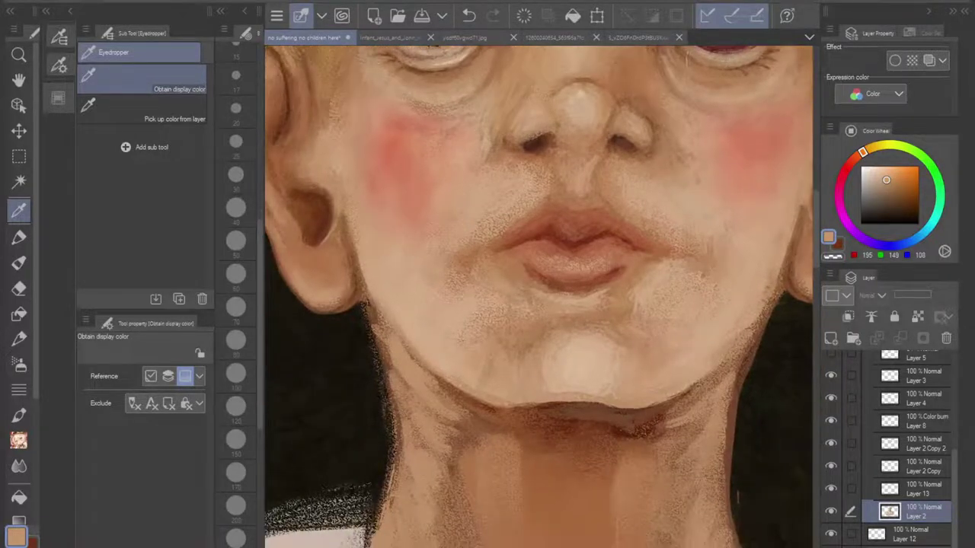
pyautogui.click(521, 262)
pyautogui.click(515, 257)
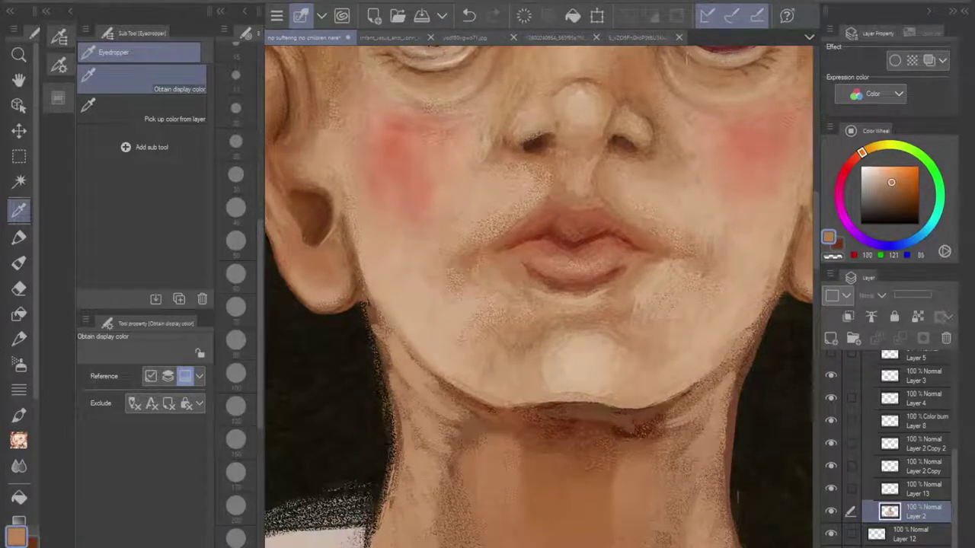
# Step: Switch to the Charcoal003B brush, undo the last trial stroke, and set the brush size to 25
pyautogui.click(19, 263)
pyautogui.click(19, 238)
pyautogui.click(19, 263)
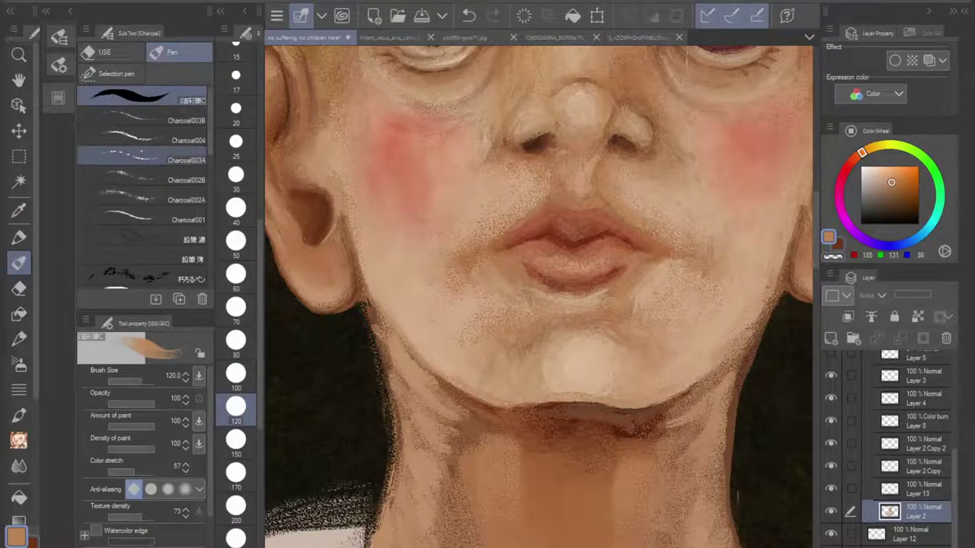
pyautogui.click(144, 118)
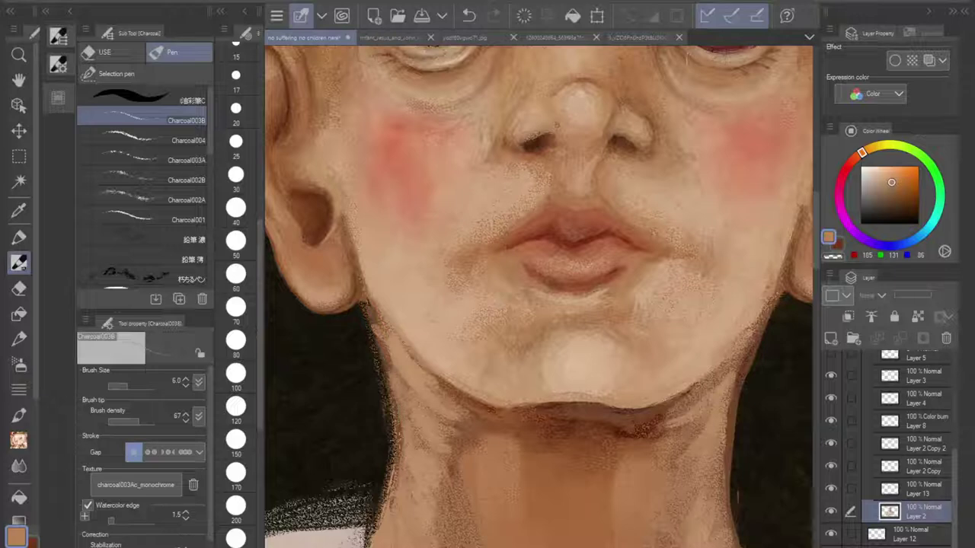
pyautogui.click(235, 373)
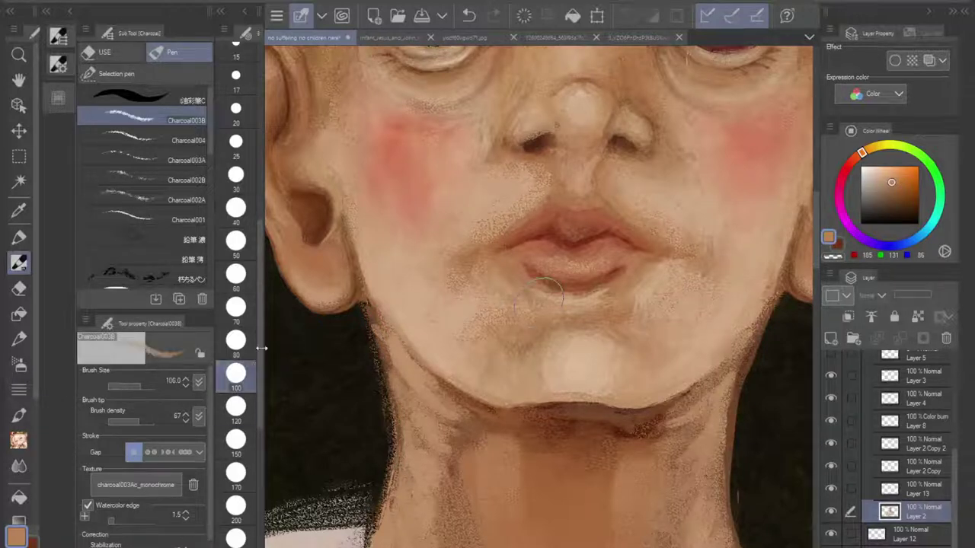
pyautogui.click(236, 274)
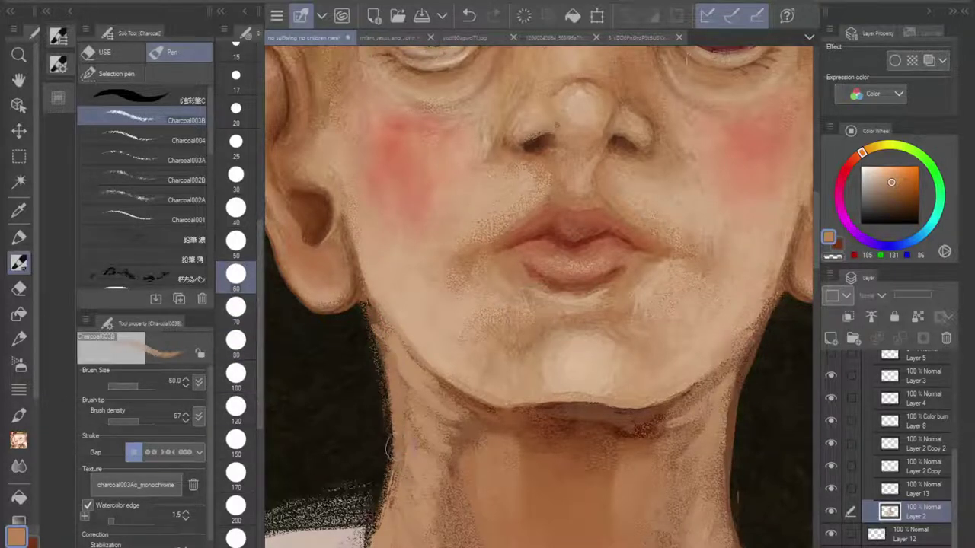
pyautogui.click(469, 15)
pyautogui.click(235, 141)
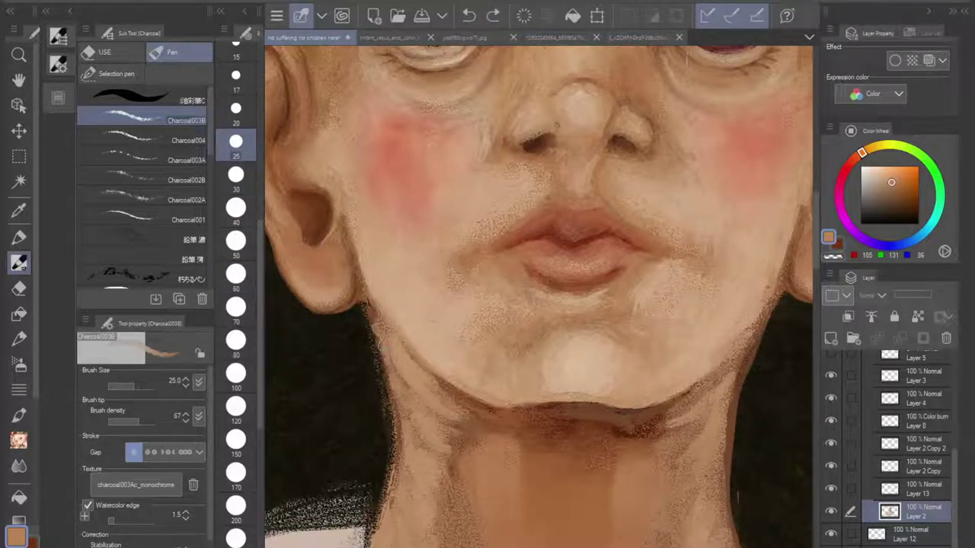
# Step: Paint orange-brown charcoal strokes down both outer edges of the neck and along the underside of the jaw
pyautogui.moveTo(383, 347)
pyautogui.mouseDown()
pyautogui.moveTo(396, 442)
pyautogui.moveTo(386, 494)
pyautogui.mouseUp()
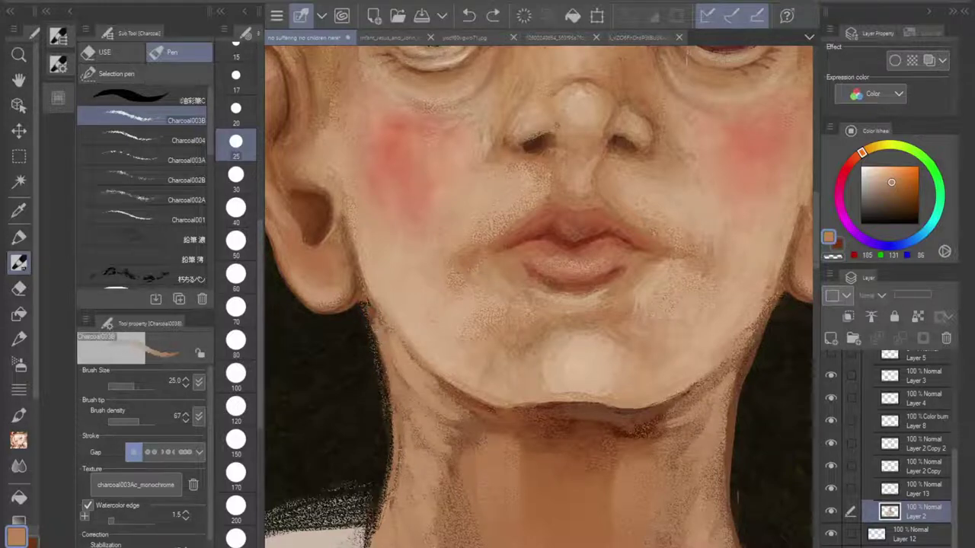
pyautogui.moveTo(372, 313); pyautogui.dragTo(397, 463)
pyautogui.moveTo(745, 360); pyautogui.dragTo(726, 522)
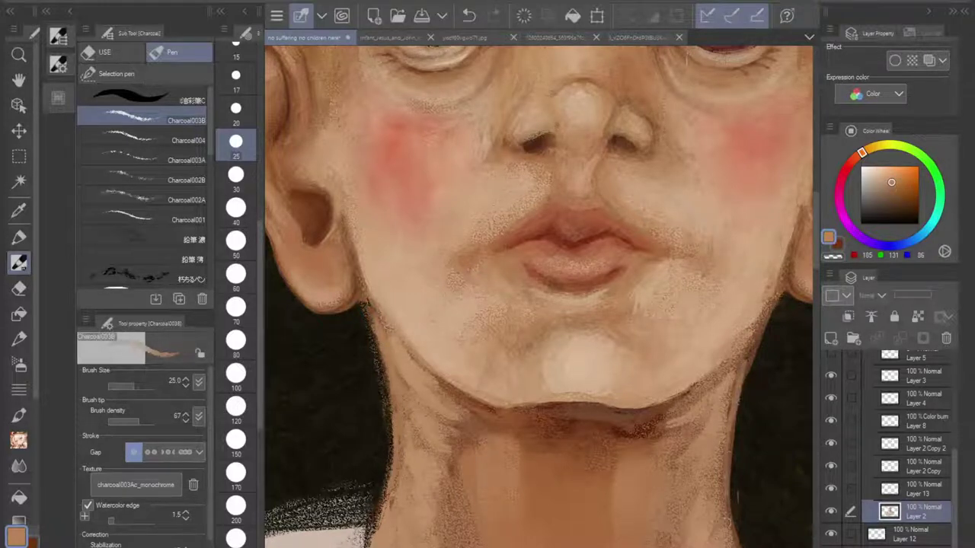
pyautogui.moveTo(749, 350); pyautogui.dragTo(673, 407)
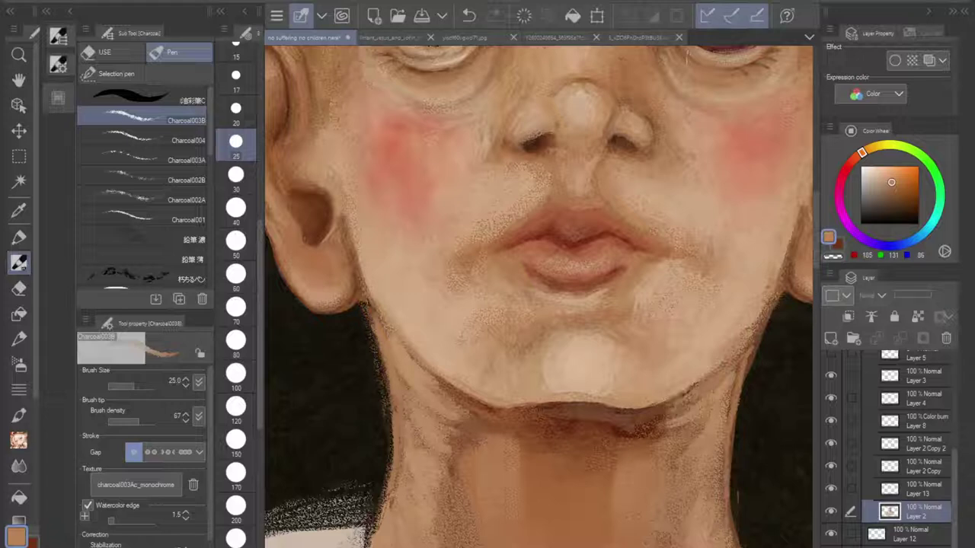
pyautogui.moveTo(456, 401)
pyautogui.mouseDown()
pyautogui.moveTo(489, 414)
pyautogui.moveTo(542, 406)
pyautogui.moveTo(522, 412)
pyautogui.mouseUp()
pyautogui.moveTo(655, 408)
pyautogui.mouseDown()
pyautogui.moveTo(518, 405)
pyautogui.moveTo(642, 412)
pyautogui.moveTo(558, 410)
pyautogui.moveTo(581, 406)
pyautogui.mouseUp()
# Step: Add grainy charcoal shading to the shadow beneath the chin and the upper neck
pyautogui.scroll(-3, 634, 324)
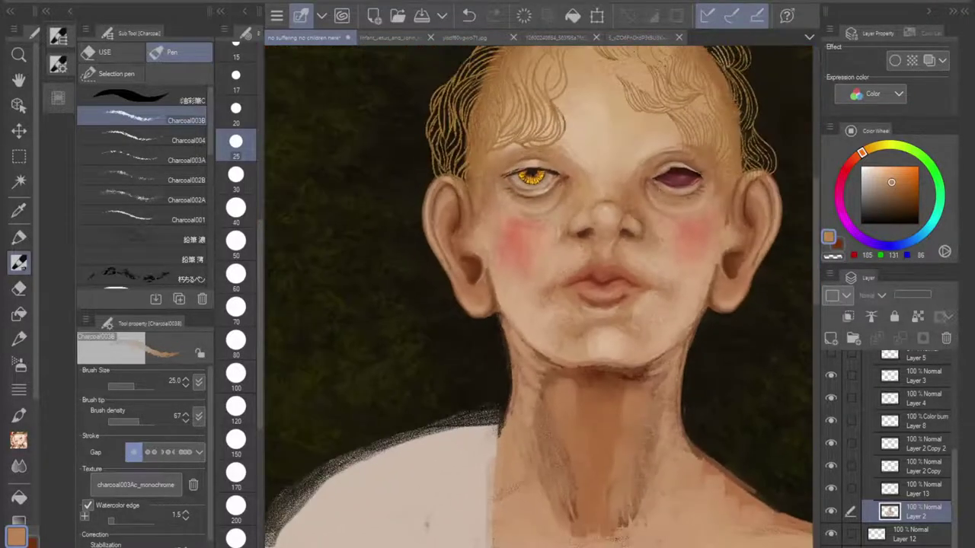
pyautogui.moveTo(602, 320)
pyautogui.mouseDown()
pyautogui.moveTo(594, 337)
pyautogui.moveTo(599, 330)
pyautogui.mouseUp()
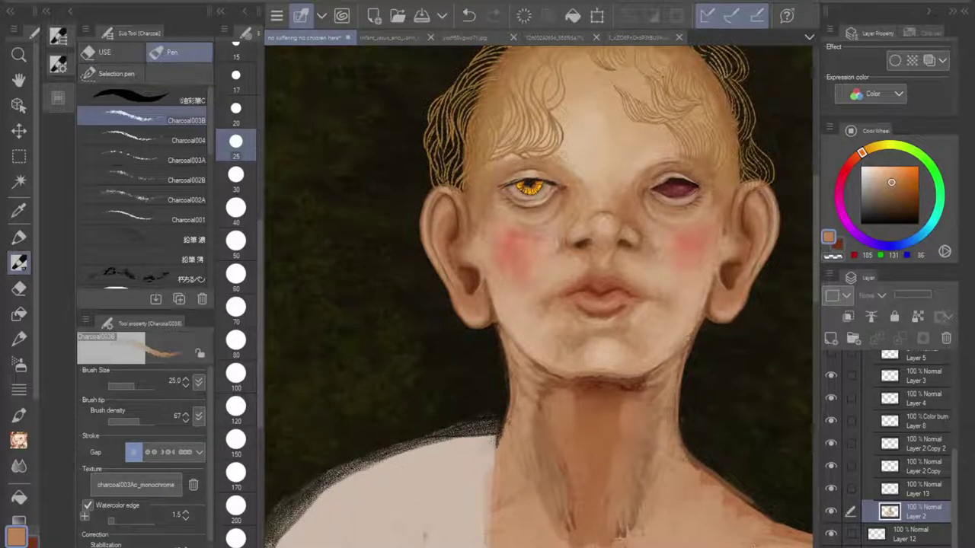
pyautogui.moveTo(596, 410); pyautogui.dragTo(561, 251)
pyautogui.scroll(-3, 564, 376)
pyautogui.scroll(-1, 564, 376)
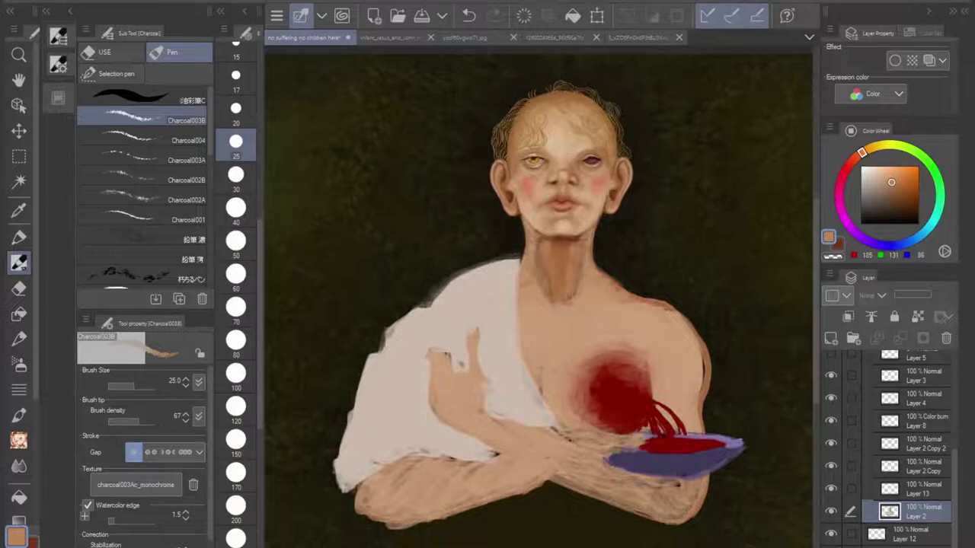
pyautogui.scroll(6, 559, 203)
pyautogui.moveTo(558, 203); pyautogui.dragTo(561, 277)
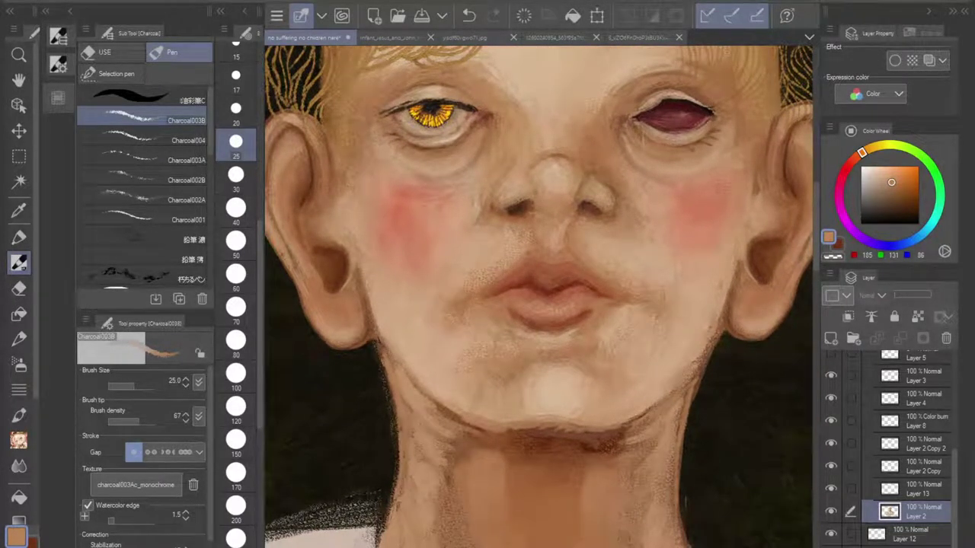
pyautogui.scroll(-1, 539, 296)
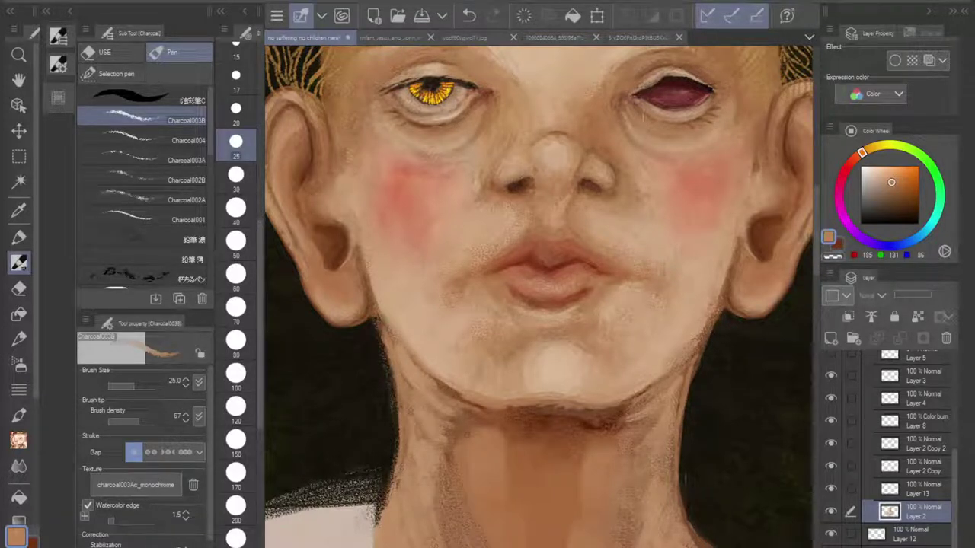
pyautogui.moveTo(504, 414); pyautogui.dragTo(486, 414)
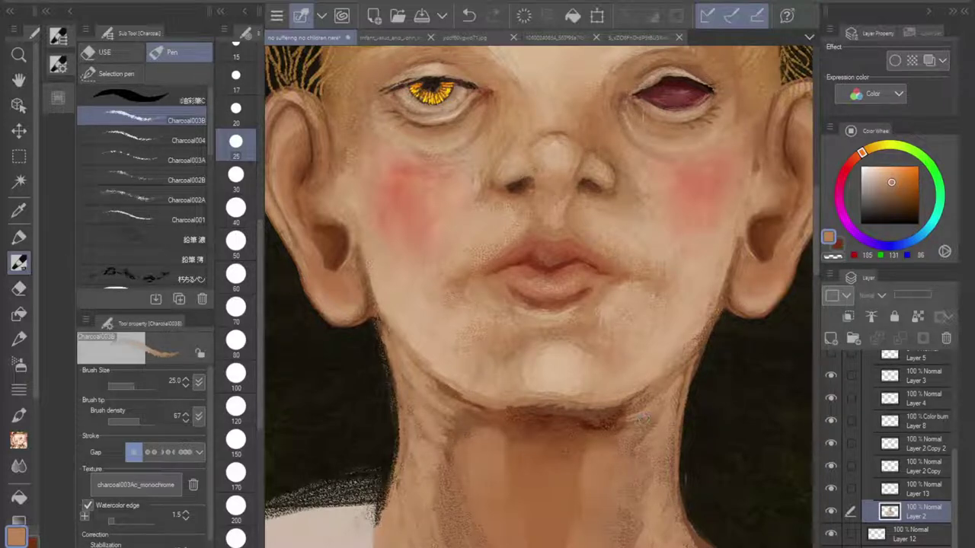
# Step: Examine the skin, chin and neck shading of both children in the Infant Jesus and John the Baptist reference
pyautogui.click(403, 36)
pyautogui.moveTo(525, 312); pyautogui.dragTo(504, 287)
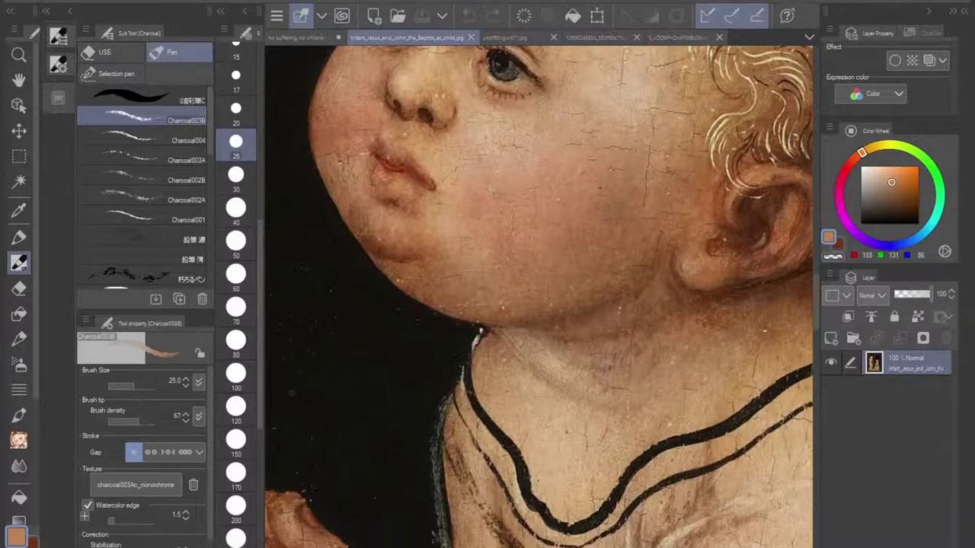
pyautogui.scroll(-3, 579, 305)
pyautogui.moveTo(442, 251); pyautogui.dragTo(777, 487)
pyautogui.moveTo(356, 295); pyautogui.dragTo(387, 366)
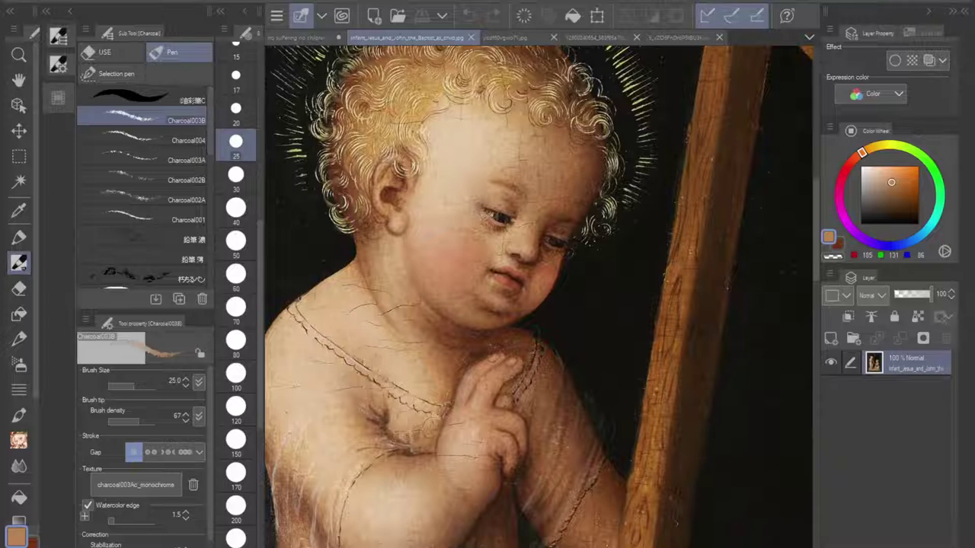
# Step: Examine the figures in the garden reference painting and in the reference with many crucified and impaled men
pyautogui.click(523, 38)
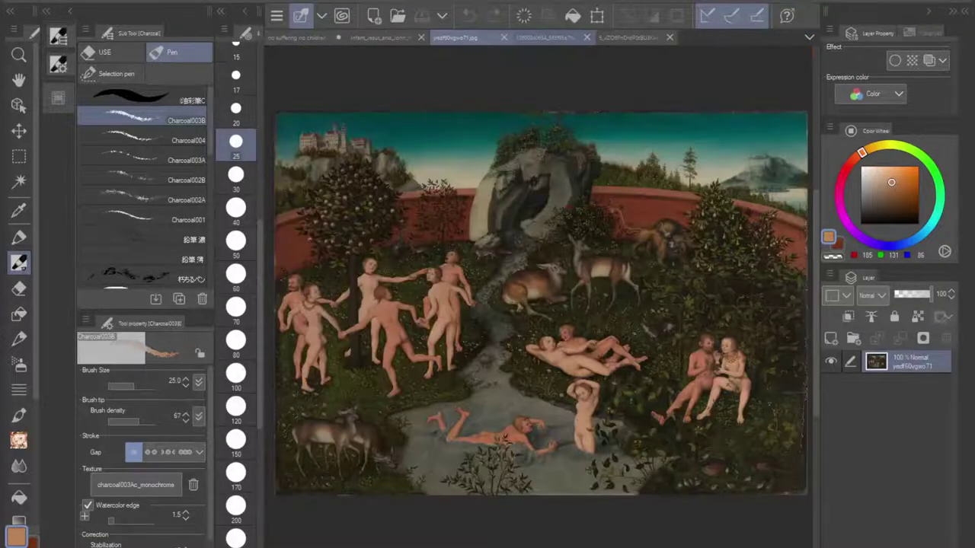
pyautogui.moveTo(533, 304); pyautogui.dragTo(529, 280)
pyautogui.scroll(5, 575, 341)
pyautogui.moveTo(533, 335)
pyautogui.mouseDown()
pyautogui.moveTo(524, 347)
pyautogui.moveTo(579, 288)
pyautogui.moveTo(635, 287)
pyautogui.moveTo(698, 330)
pyautogui.mouseUp()
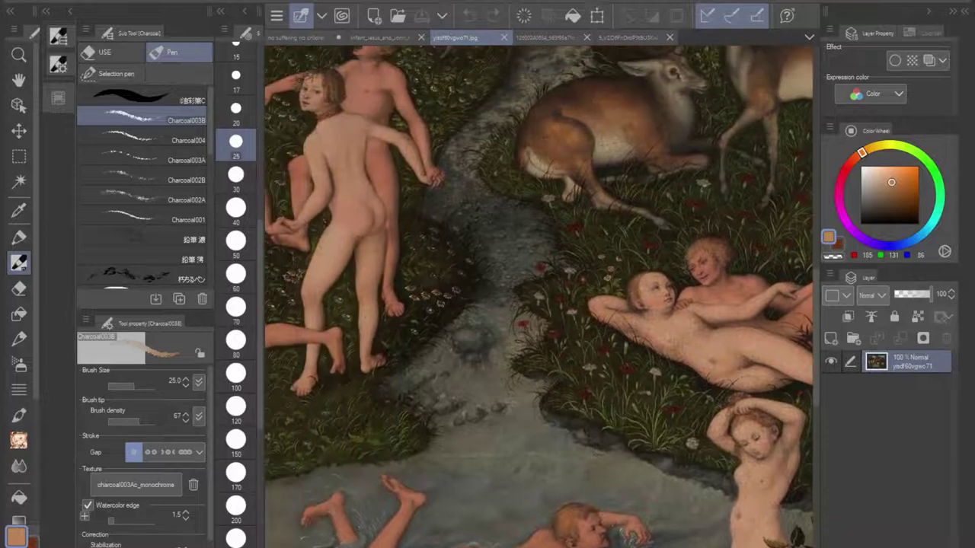
pyautogui.moveTo(457, 289); pyautogui.dragTo(665, 351)
pyautogui.click(550, 37)
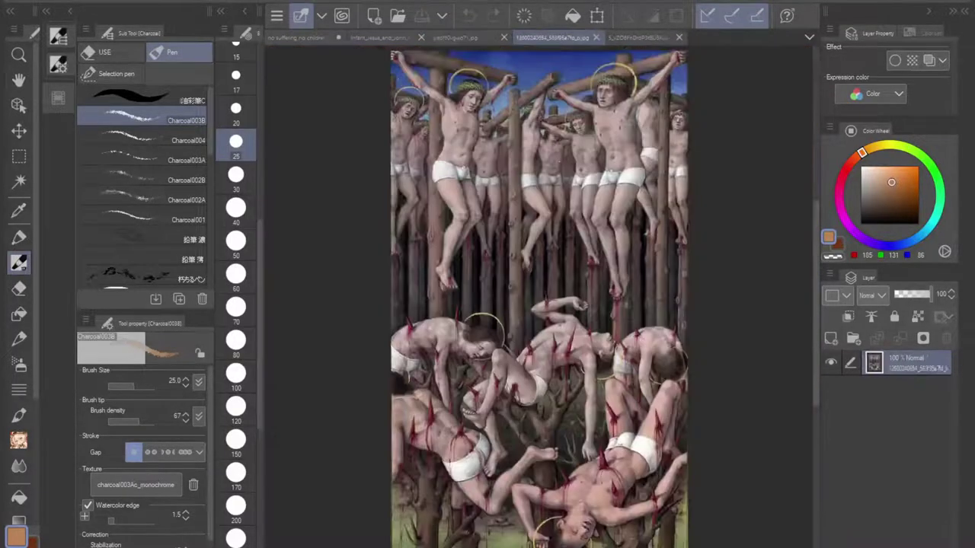
pyautogui.moveTo(533, 320)
pyautogui.mouseDown()
pyautogui.moveTo(495, 266)
pyautogui.moveTo(482, 264)
pyautogui.moveTo(470, 337)
pyautogui.mouseUp()
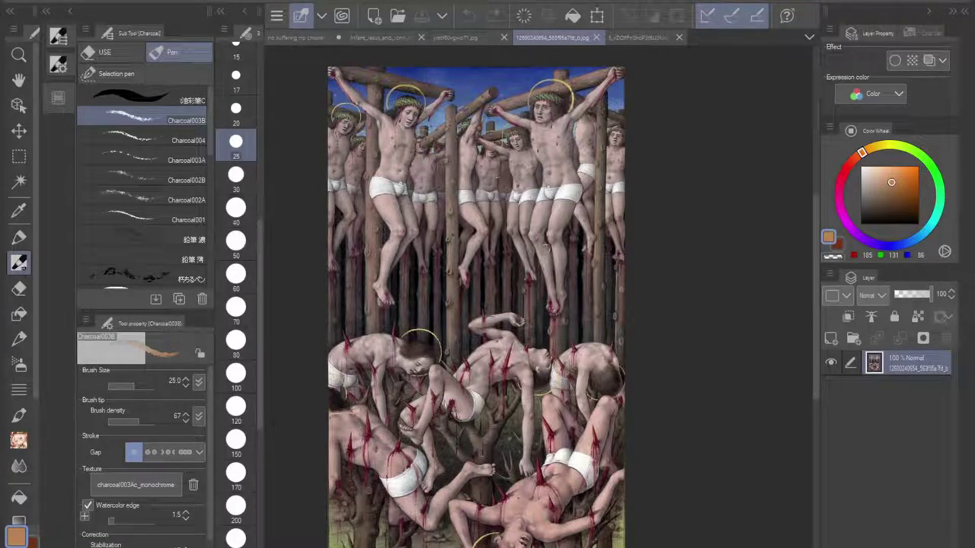
# Step: Examine the torso shading and the bleeding side wound in the red-walled crucifixion reference
pyautogui.hotkey('ctrl', 'Tab')
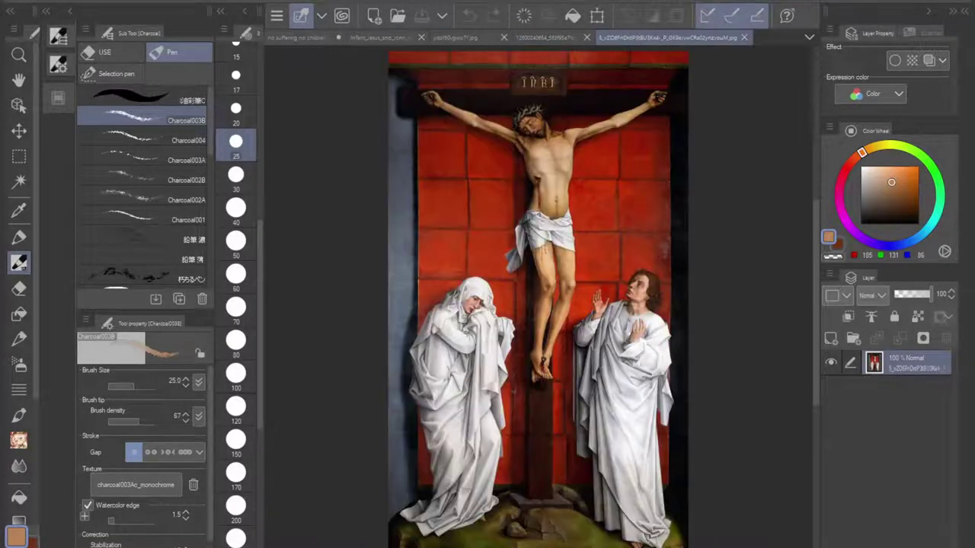
pyautogui.moveTo(537, 305); pyautogui.dragTo(483, 306)
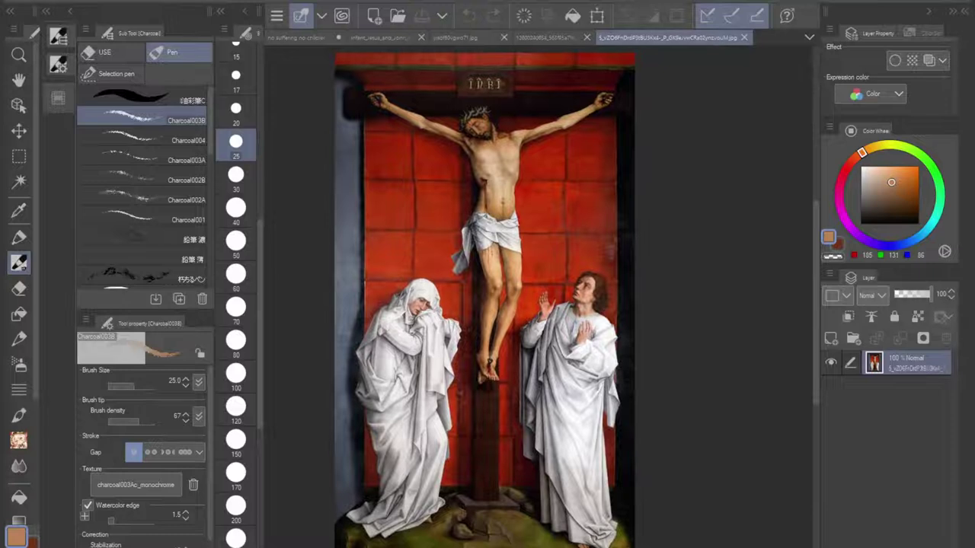
pyautogui.scroll(5, 511, 161)
pyautogui.moveTo(524, 152)
pyautogui.mouseDown()
pyautogui.moveTo(490, 302)
pyautogui.moveTo(481, 269)
pyautogui.mouseUp()
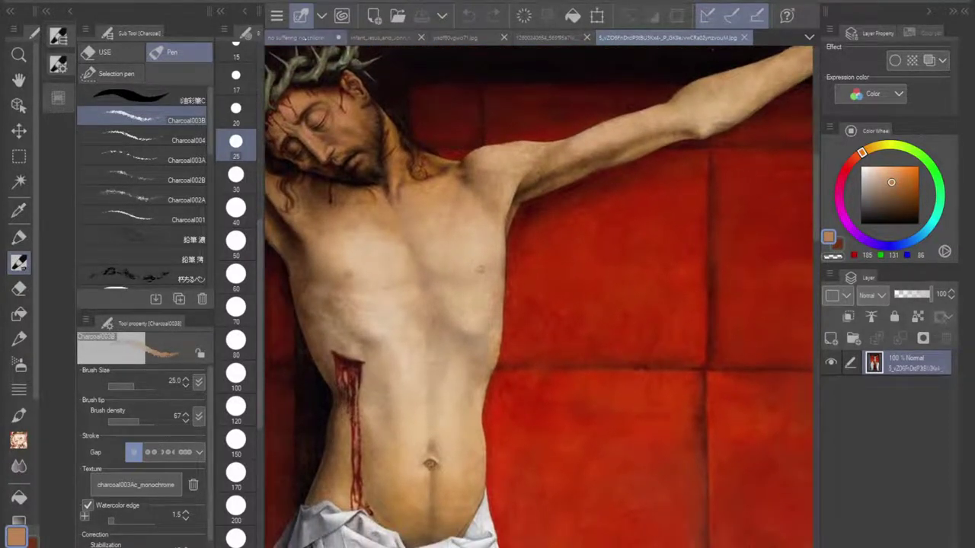
pyautogui.click(303, 37)
pyautogui.click(667, 38)
pyautogui.moveTo(487, 281); pyautogui.dragTo(617, 294)
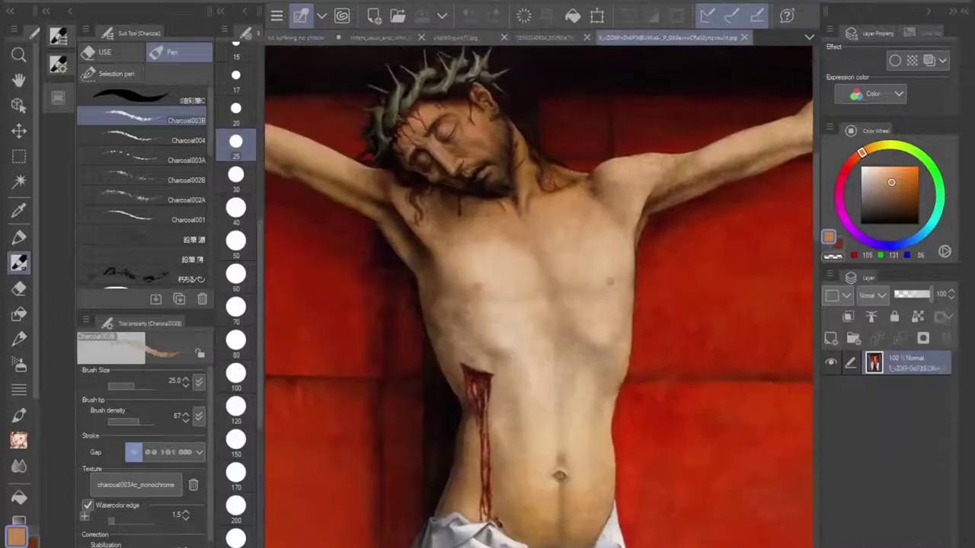
pyautogui.scroll(1, 527, 372)
pyautogui.moveTo(527, 371); pyautogui.dragTo(588, 255)
pyautogui.scroll(2, 528, 290)
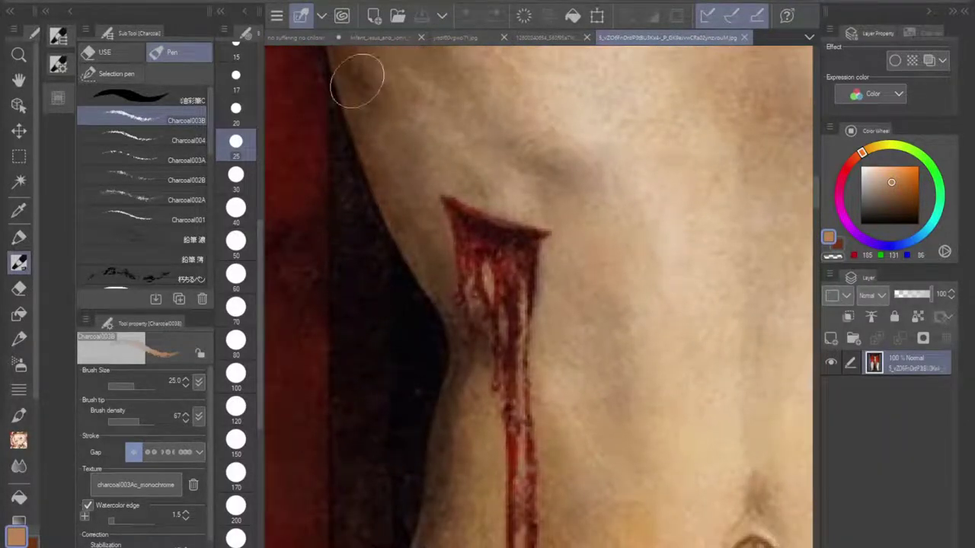
# Step: Return to the portrait and soften the shadow line beneath the chin and right-hand jaw with charcoal strokes
pyautogui.click(304, 37)
pyautogui.moveTo(539, 297); pyautogui.dragTo(534, 185)
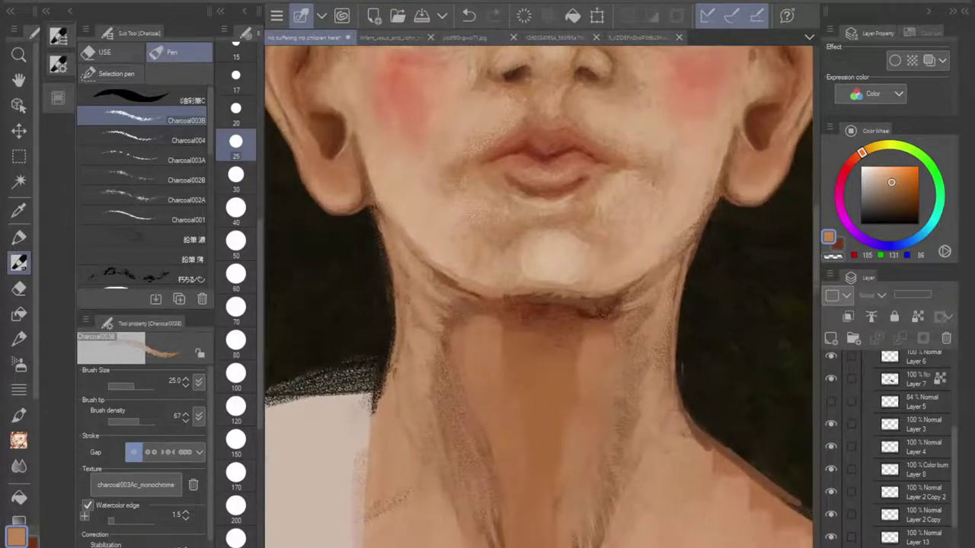
pyautogui.moveTo(645, 287); pyautogui.dragTo(620, 299)
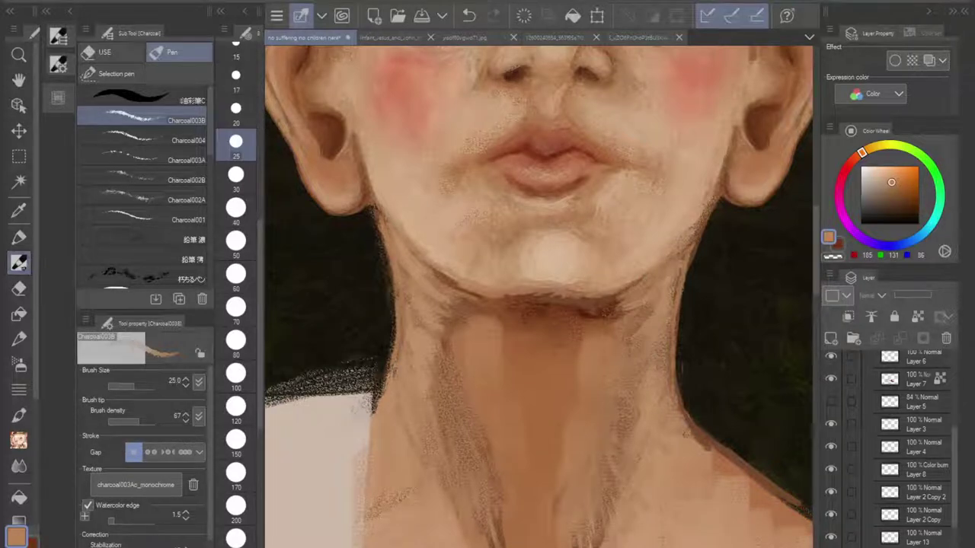
pyautogui.moveTo(579, 310)
pyautogui.mouseDown()
pyautogui.moveTo(603, 307)
pyautogui.moveTo(585, 309)
pyautogui.mouseUp()
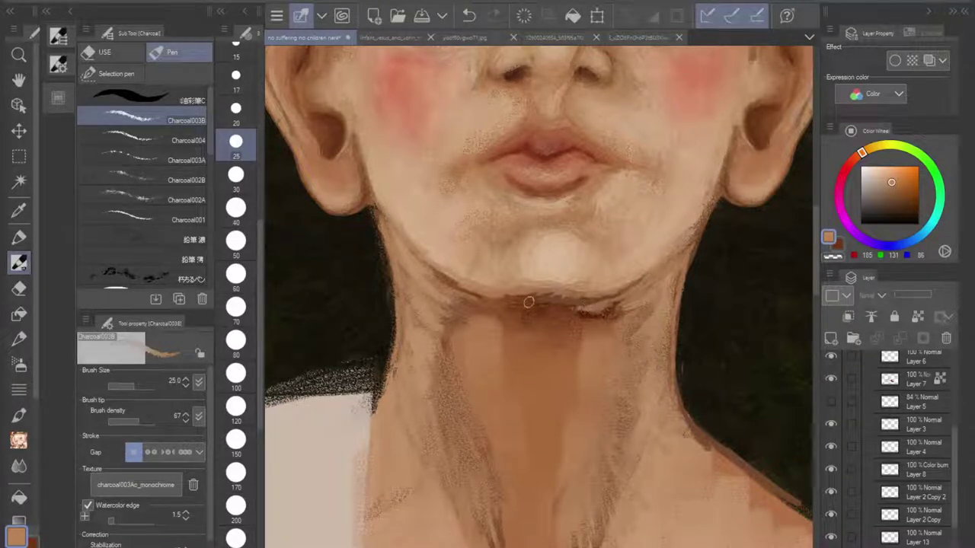
pyautogui.scroll(-3, 590, 314)
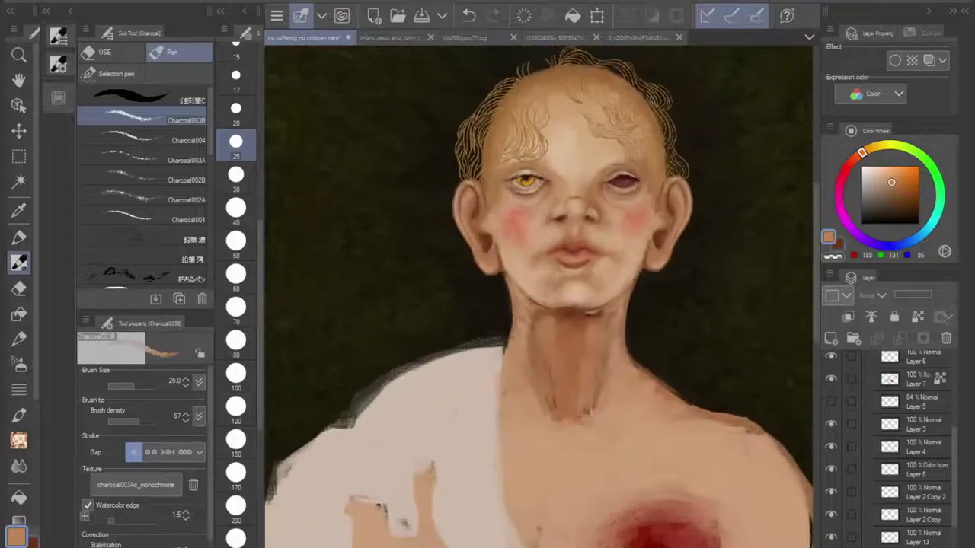
# Step: Blend the shadow edge along the underside of the chin and the jaw with fine Charcoal003B strokes at size 25
pyautogui.scroll(4, 588, 304)
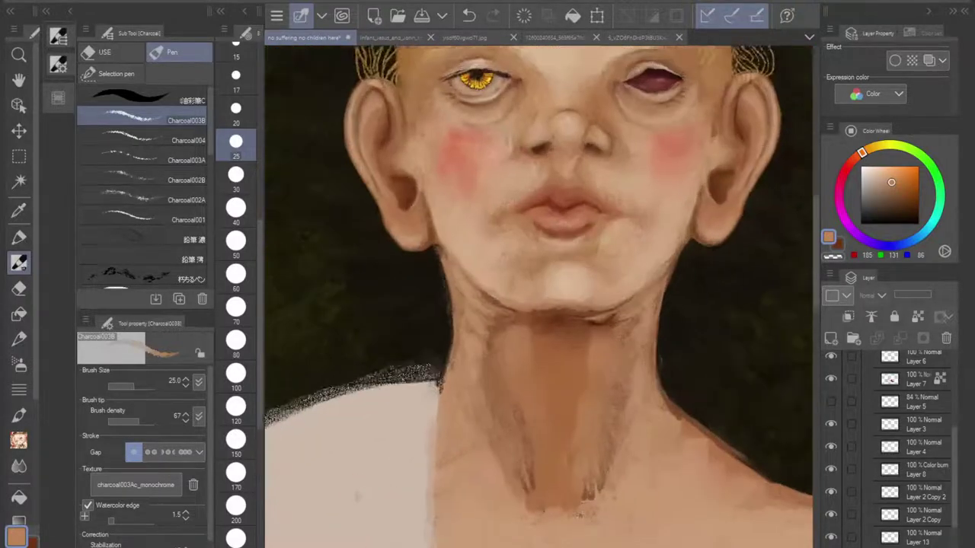
pyautogui.moveTo(563, 335); pyautogui.dragTo(566, 304)
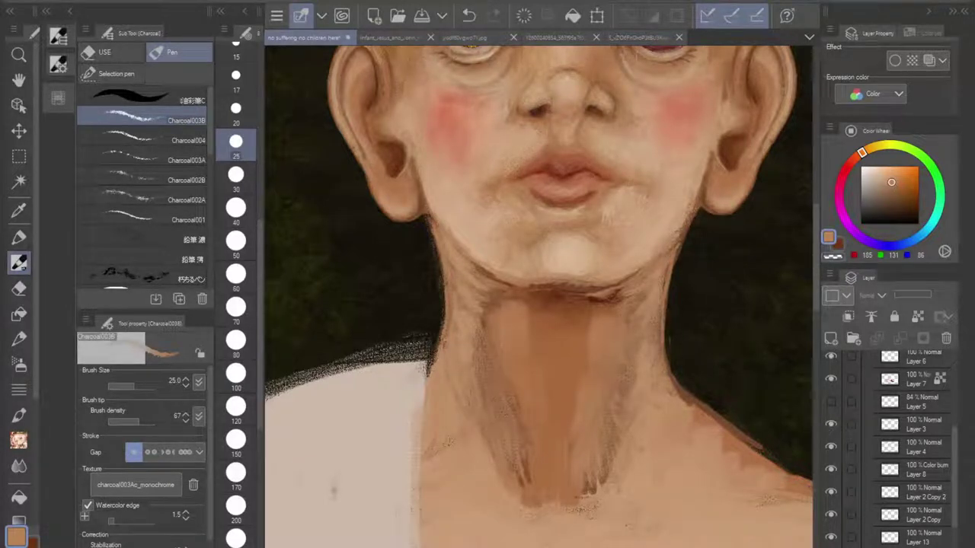
pyautogui.moveTo(541, 290); pyautogui.dragTo(534, 378)
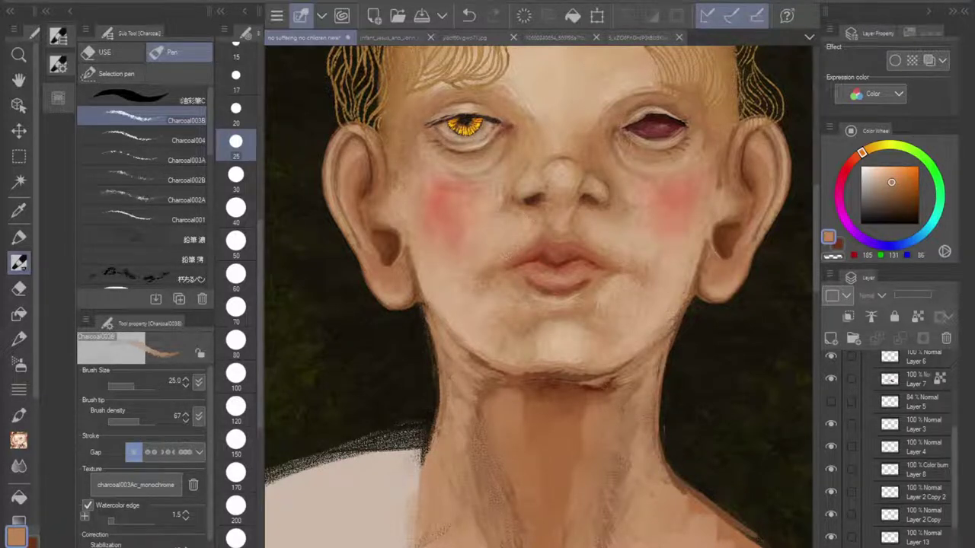
pyautogui.moveTo(539, 297)
pyautogui.mouseDown()
pyautogui.moveTo(534, 275)
pyautogui.moveTo(529, 321)
pyautogui.moveTo(528, 301)
pyautogui.mouseUp()
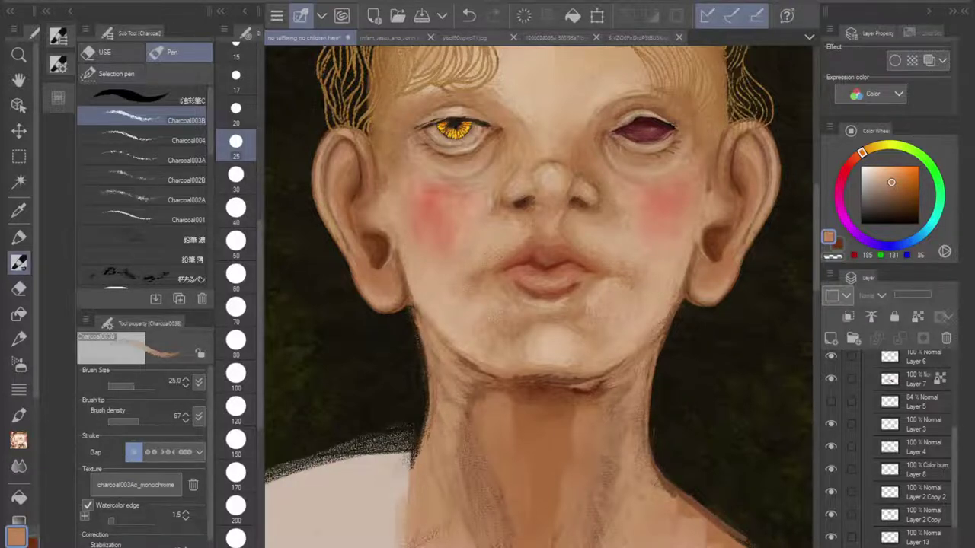
pyautogui.moveTo(539, 343); pyautogui.dragTo(545, 268)
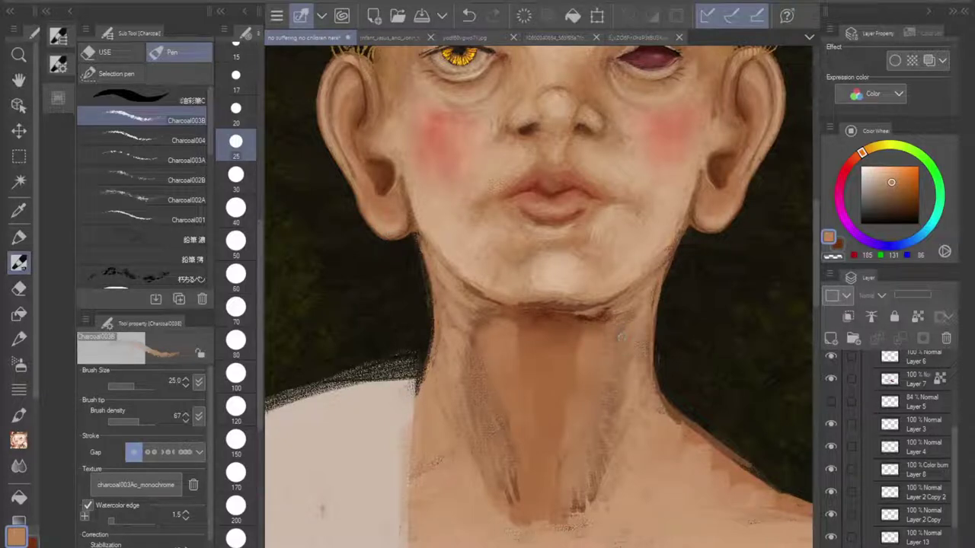
# Step: Repaint the neck's central shadow over the charcoal marks with the opaque paint brush at size 60, using orange-brown sampled from the neck
pyautogui.click(130, 97)
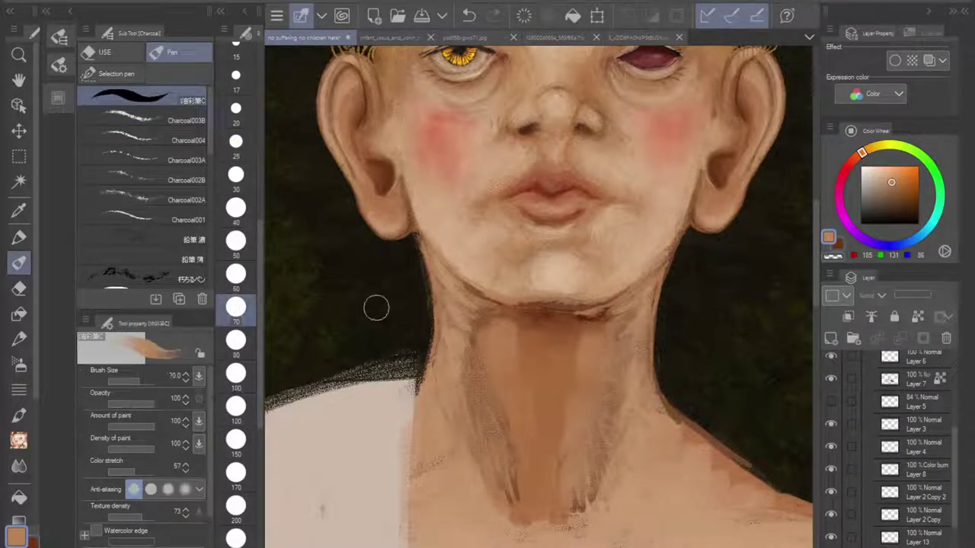
pyautogui.press('i')
pyautogui.click(556, 364)
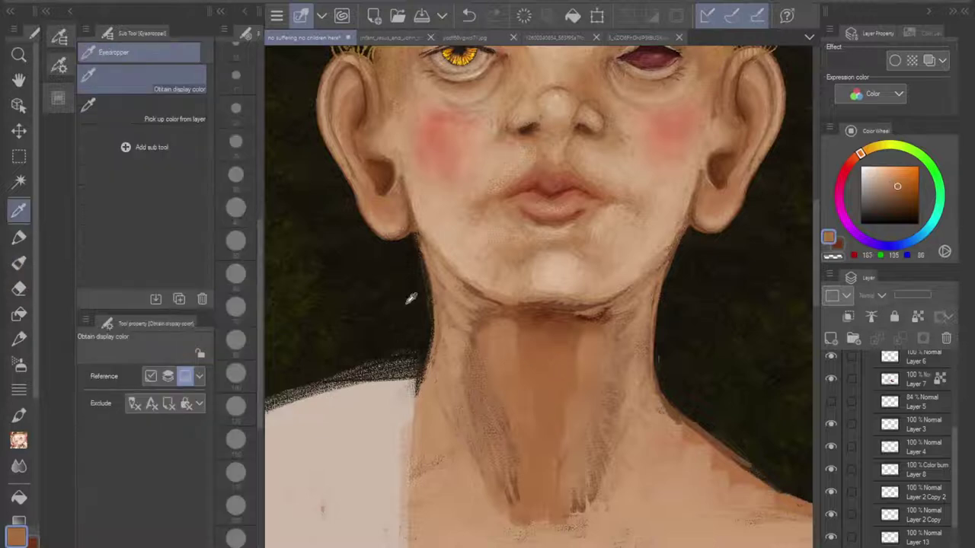
pyautogui.click(19, 263)
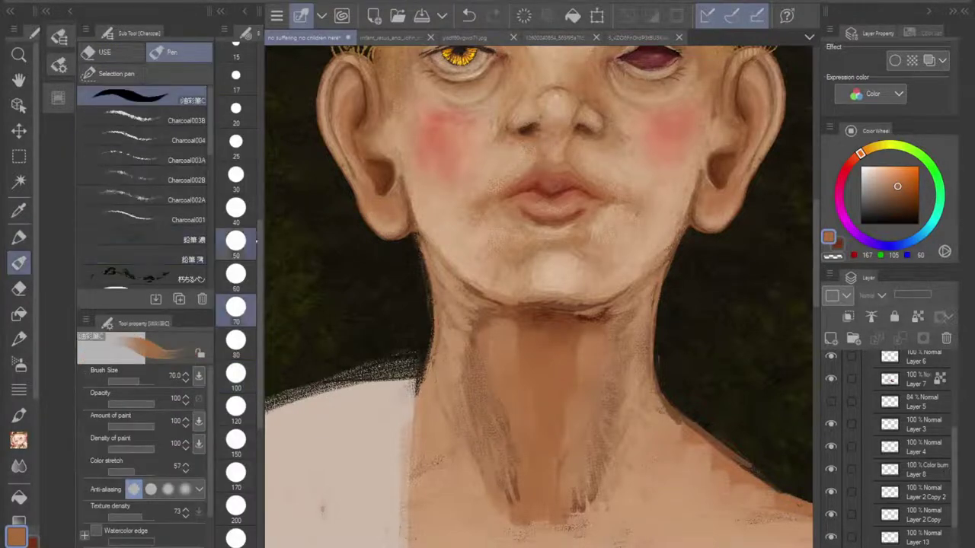
pyautogui.click(235, 273)
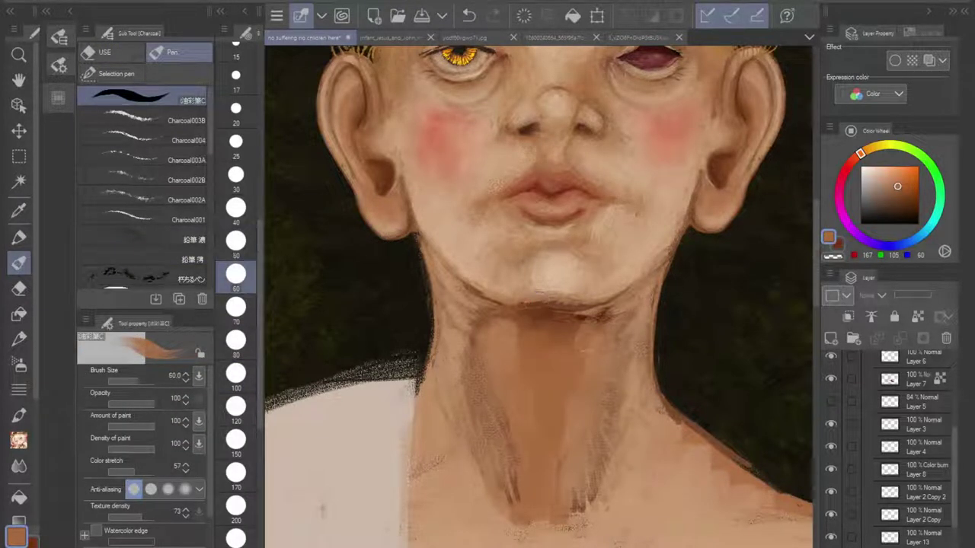
pyautogui.moveTo(589, 349)
pyautogui.mouseDown()
pyautogui.moveTo(595, 327)
pyautogui.moveTo(580, 323)
pyautogui.moveTo(621, 315)
pyautogui.moveTo(606, 329)
pyautogui.mouseUp()
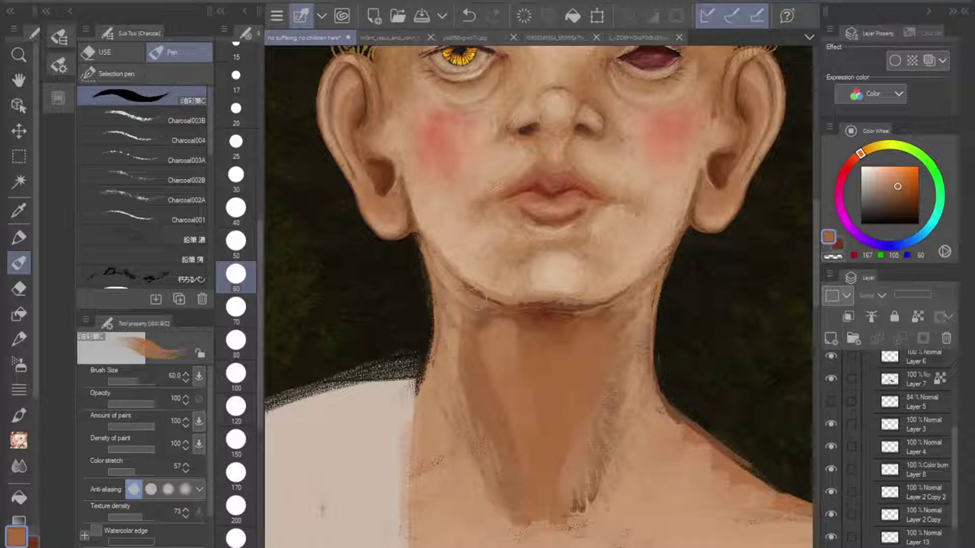
# Step: Paint thin collarbone shadows at the base of the neck and mirror the canvas view to check them
pyautogui.scroll(-2, 606, 335)
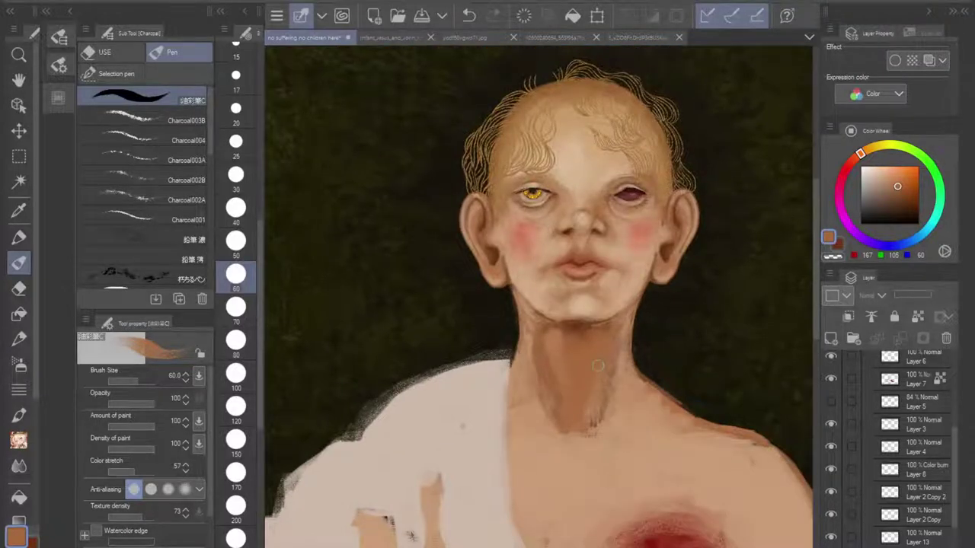
pyautogui.moveTo(597, 395)
pyautogui.mouseDown()
pyautogui.moveTo(591, 417)
pyautogui.moveTo(623, 437)
pyautogui.mouseUp()
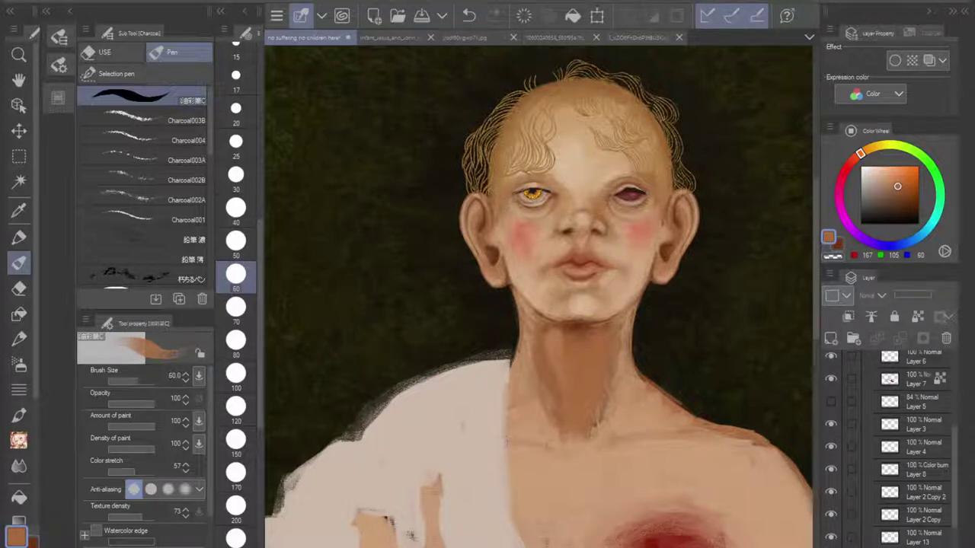
pyautogui.scroll(-3, 568, 369)
pyautogui.moveTo(568, 369); pyautogui.dragTo(600, 281)
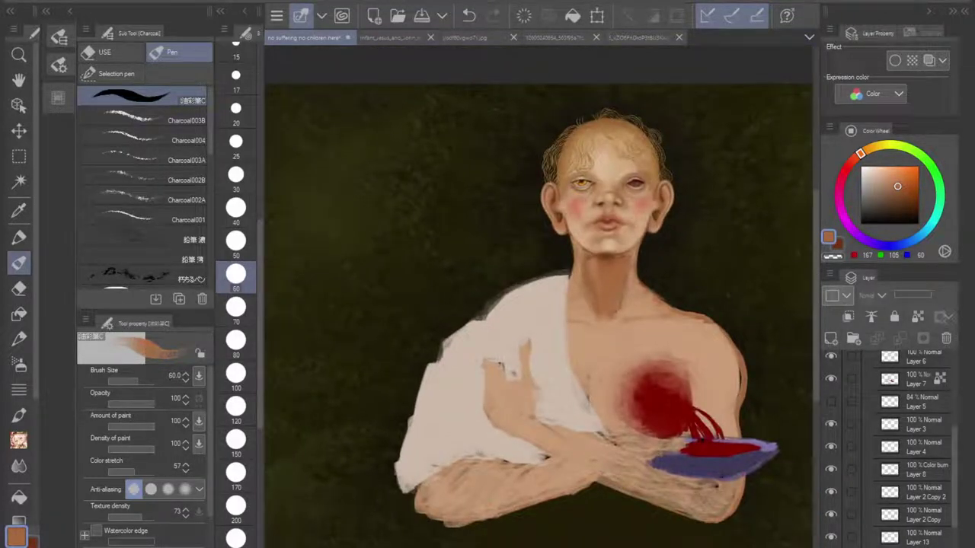
pyautogui.hotkey('ctrl', 'z')
pyautogui.press('h')
pyautogui.scroll(3, 440, 265)
pyautogui.moveTo(440, 265); pyautogui.dragTo(486, 322)
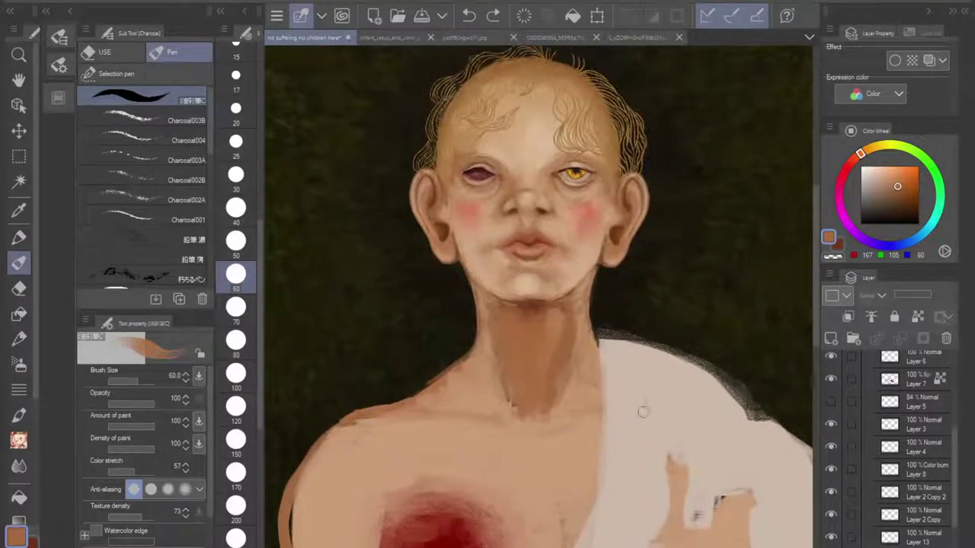
pyautogui.moveTo(609, 409); pyautogui.dragTo(571, 419)
# Step: Sample the lighter chest skin tone and paint both neck tendons converging in a V, lightening the throat shadow between them
pyautogui.press('i')
pyautogui.click(418, 439)
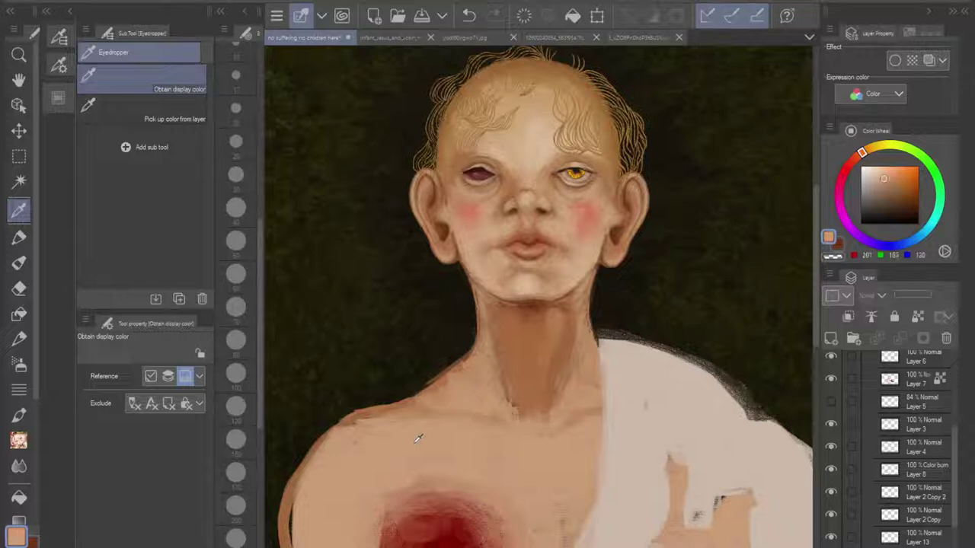
pyautogui.click(19, 263)
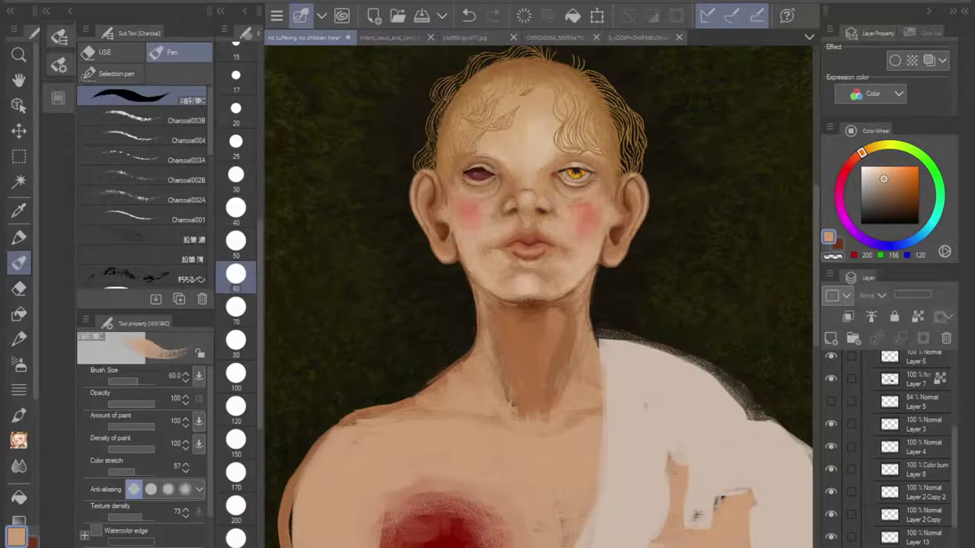
pyautogui.moveTo(488, 321); pyautogui.dragTo(511, 396)
pyautogui.moveTo(577, 326); pyautogui.dragTo(548, 413)
pyautogui.moveTo(498, 360); pyautogui.dragTo(516, 407)
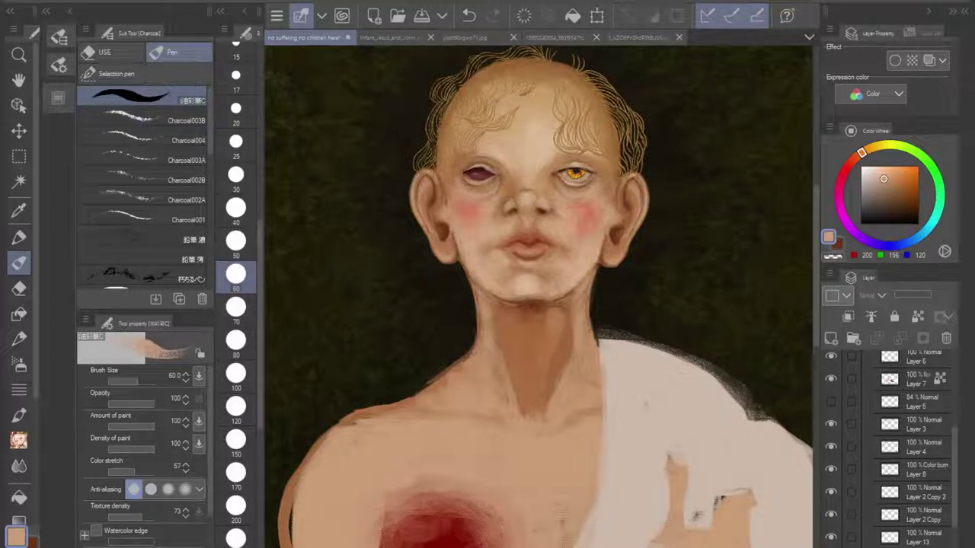
pyautogui.moveTo(571, 341); pyautogui.dragTo(564, 367)
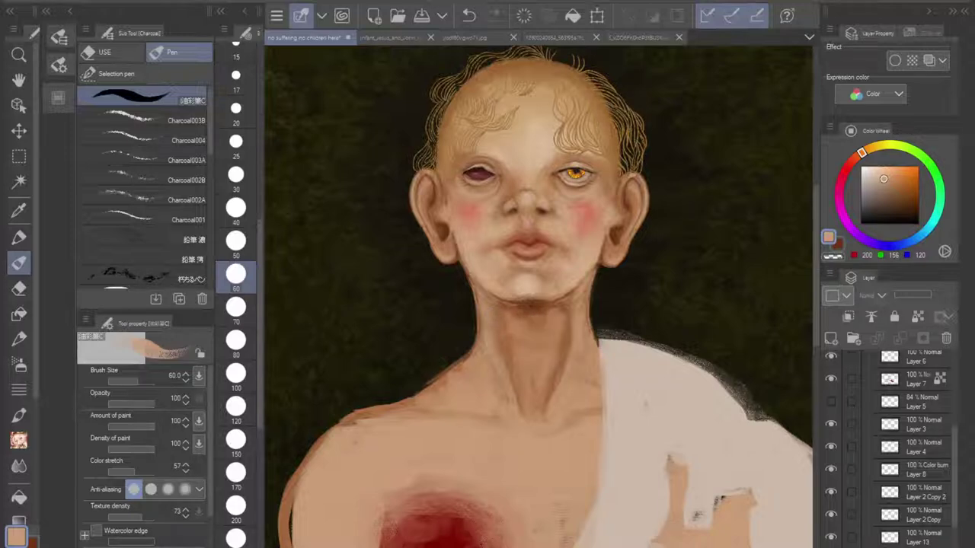
# Step: Touch up the shadow under the chin and flip the canvas view back to its original orientation
pyautogui.scroll(-5, 632, 335)
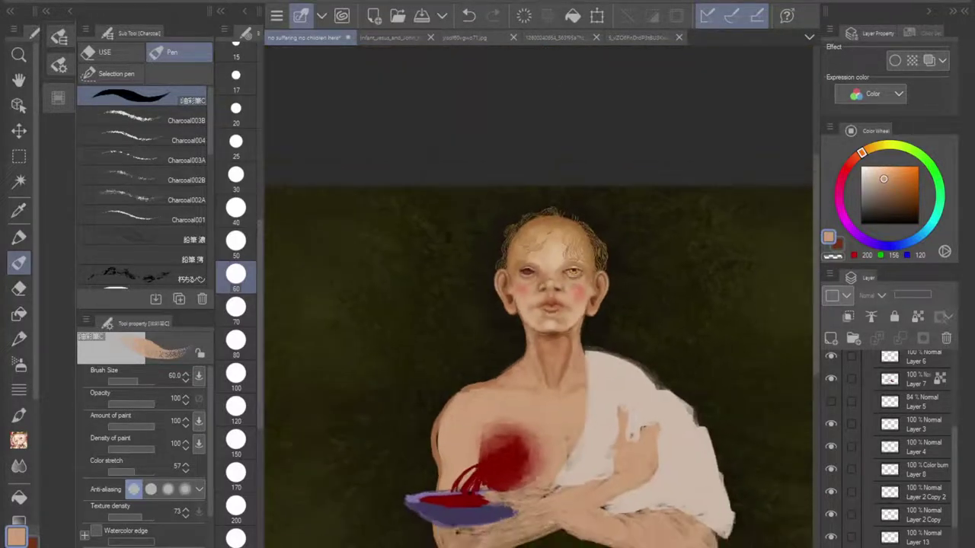
pyautogui.scroll(5, 511, 313)
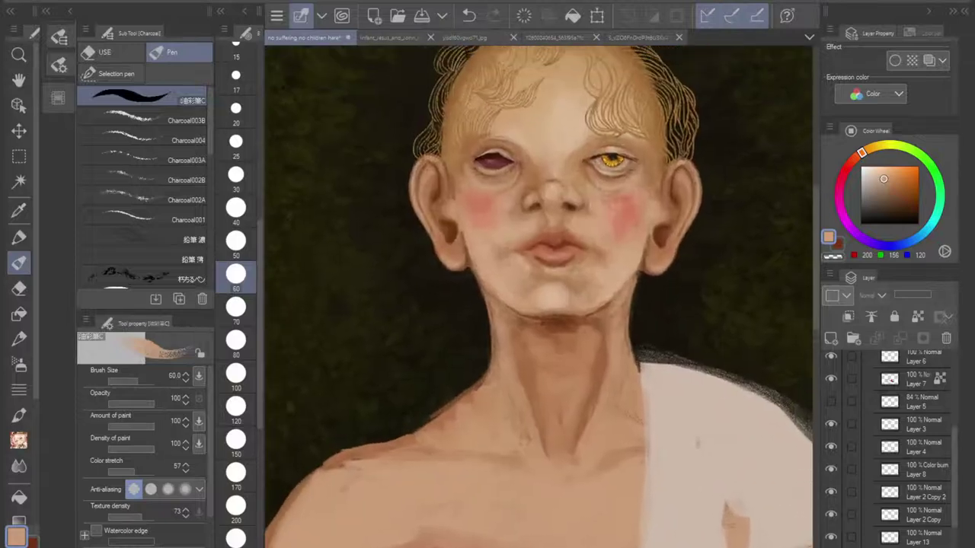
pyautogui.moveTo(511, 307)
pyautogui.mouseDown()
pyautogui.moveTo(533, 313)
pyautogui.moveTo(509, 306)
pyautogui.mouseUp()
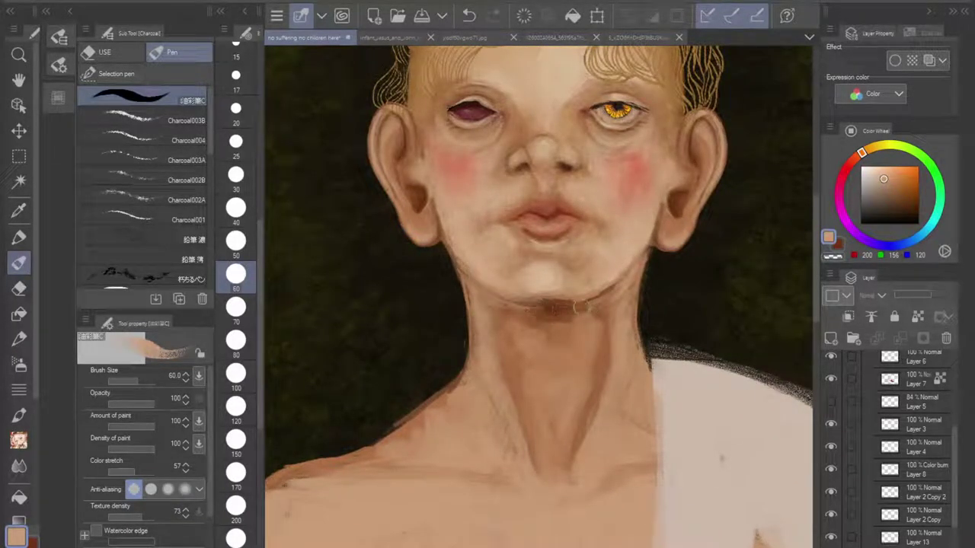
pyautogui.scroll(-4, 700, 257)
pyautogui.moveTo(660, 433); pyautogui.dragTo(682, 371)
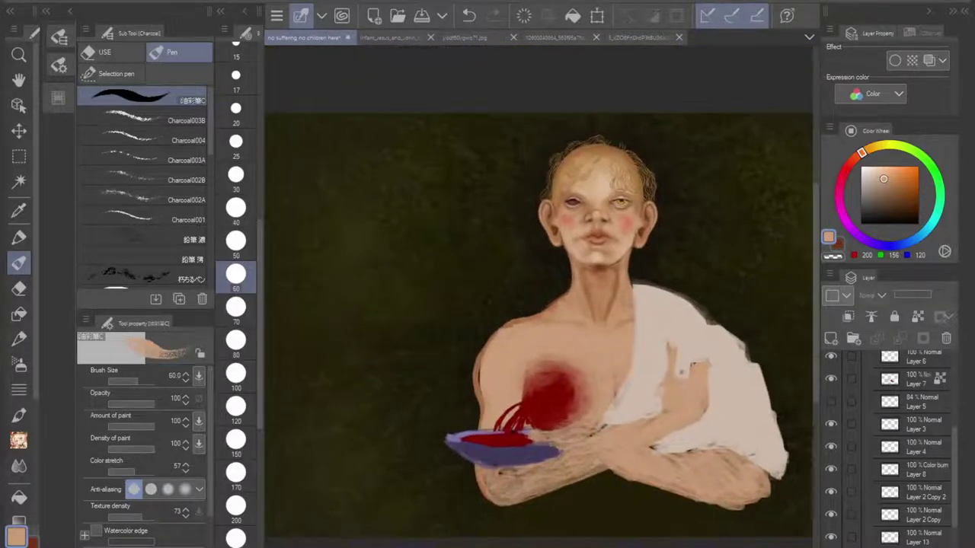
pyautogui.press('h')
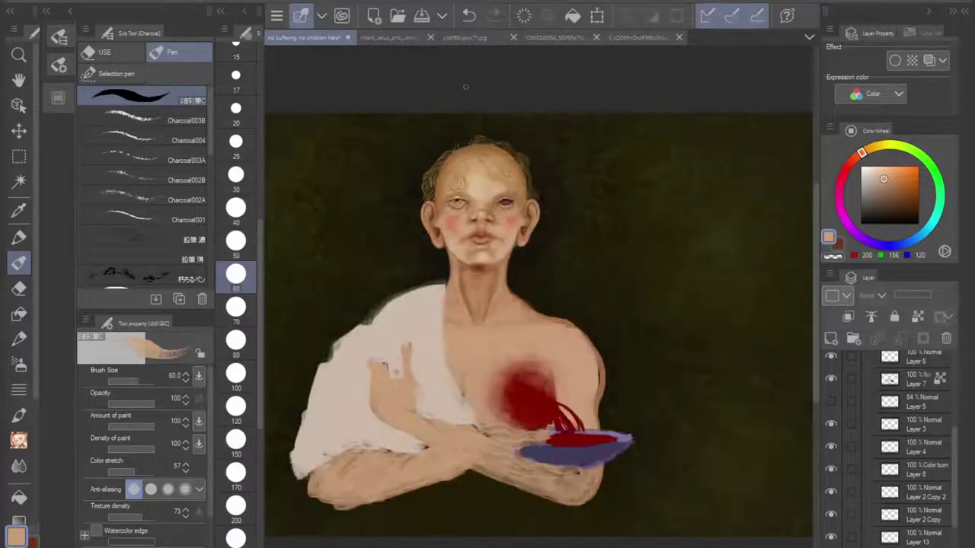
# Step: Smooth the transitions along the neck tendons, throat and right-hand jaw with the light skin tone
pyautogui.scroll(4, 467, 239)
pyautogui.moveTo(467, 239); pyautogui.dragTo(496, 279)
pyautogui.scroll(2, 525, 440)
pyautogui.moveTo(526, 440); pyautogui.dragTo(536, 294)
pyautogui.scroll(-3, 609, 294)
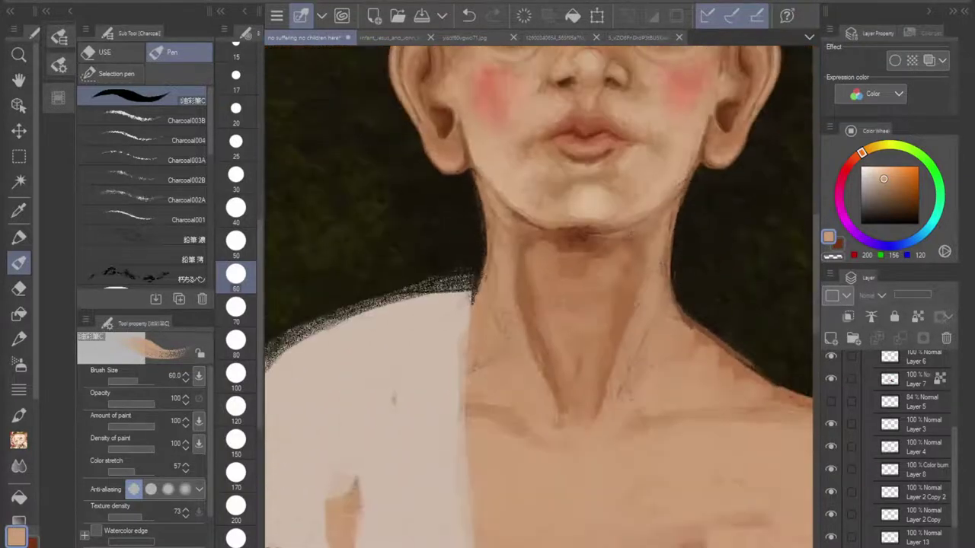
pyautogui.moveTo(609, 294); pyautogui.dragTo(597, 402)
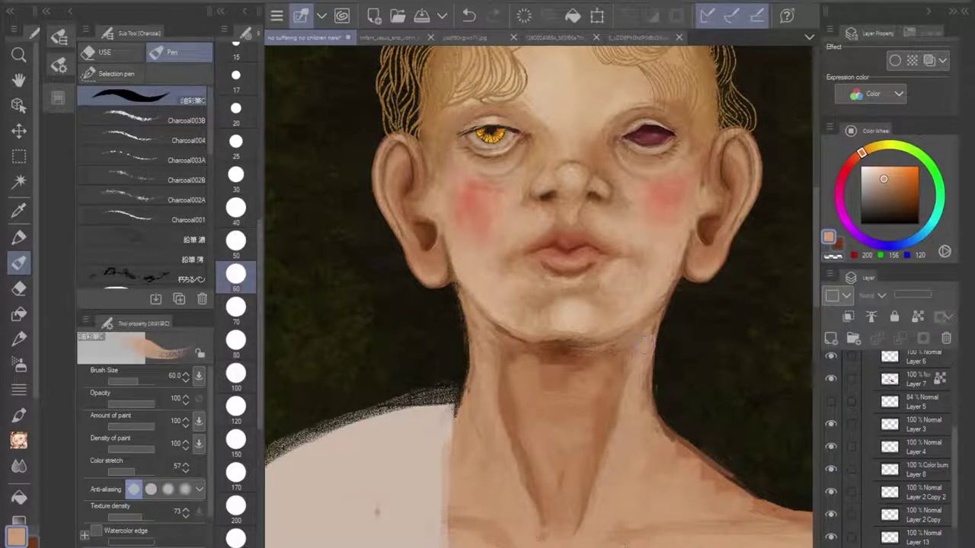
pyautogui.scroll(-1, 616, 423)
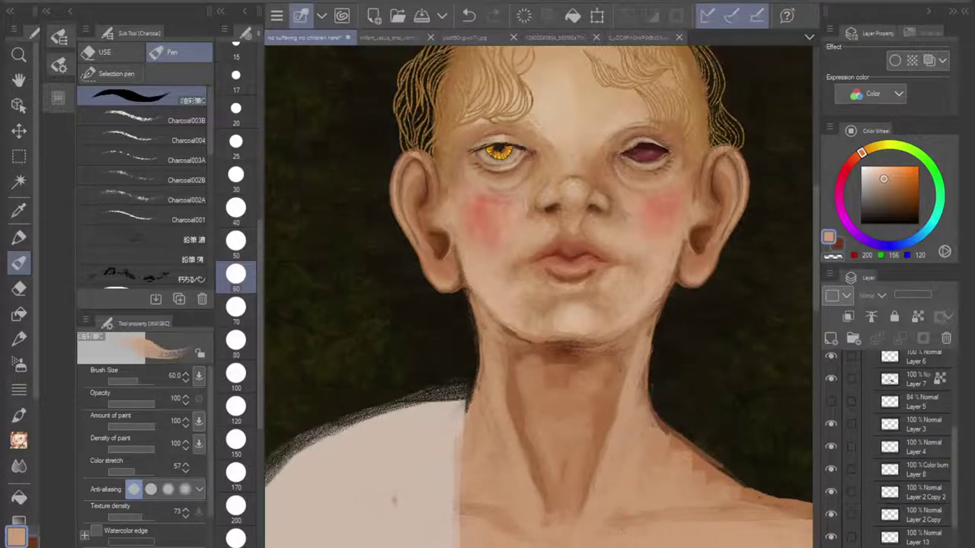
pyautogui.moveTo(579, 381)
pyautogui.mouseDown()
pyautogui.moveTo(571, 323)
pyautogui.moveTo(569, 390)
pyautogui.mouseUp()
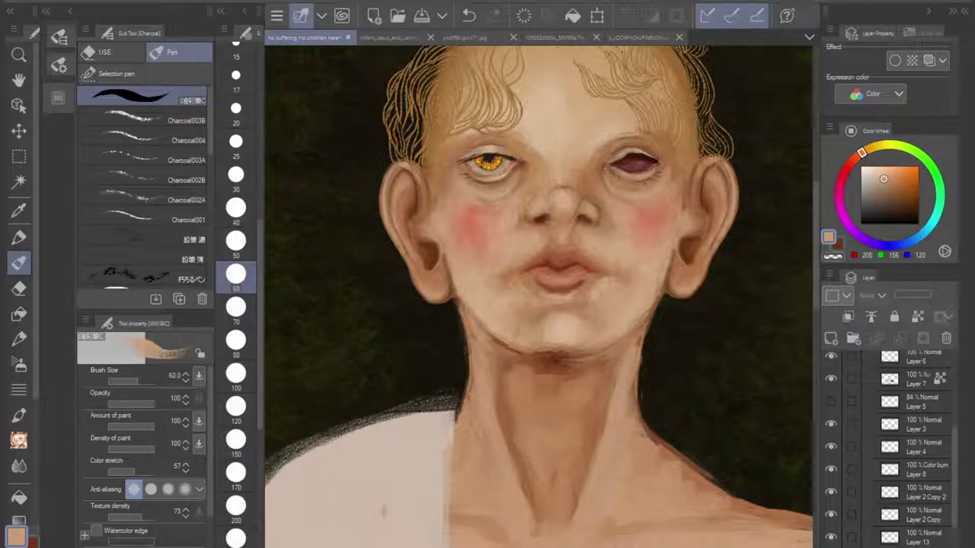
# Step: Select the Color burn layer, Layer 8, and toggle its visibility to check the cheek blush
pyautogui.click(923, 470)
pyautogui.click(830, 469)
pyautogui.click(831, 469)
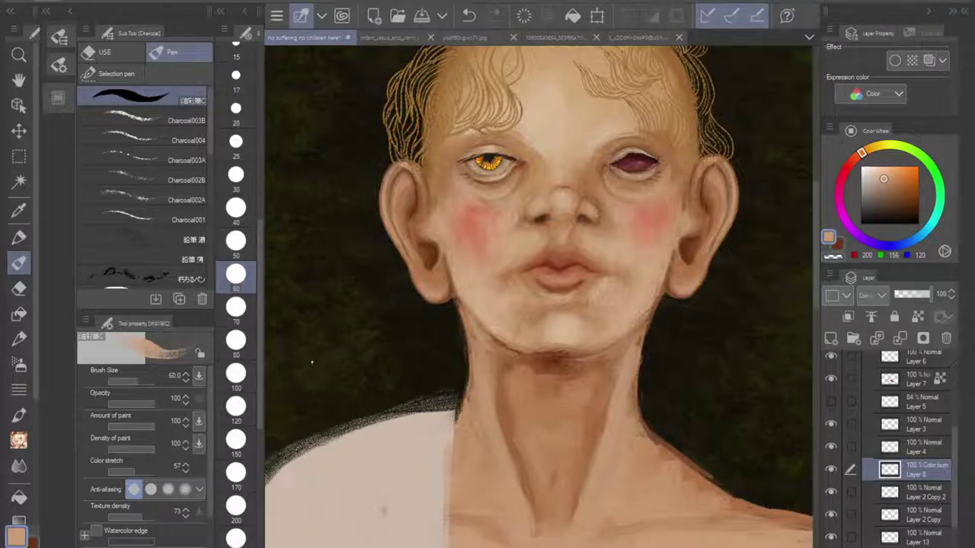
# Step: Try to shift the hue of the cheek blush towards a paler orange
pyautogui.hotkey('ctrl', 'u')
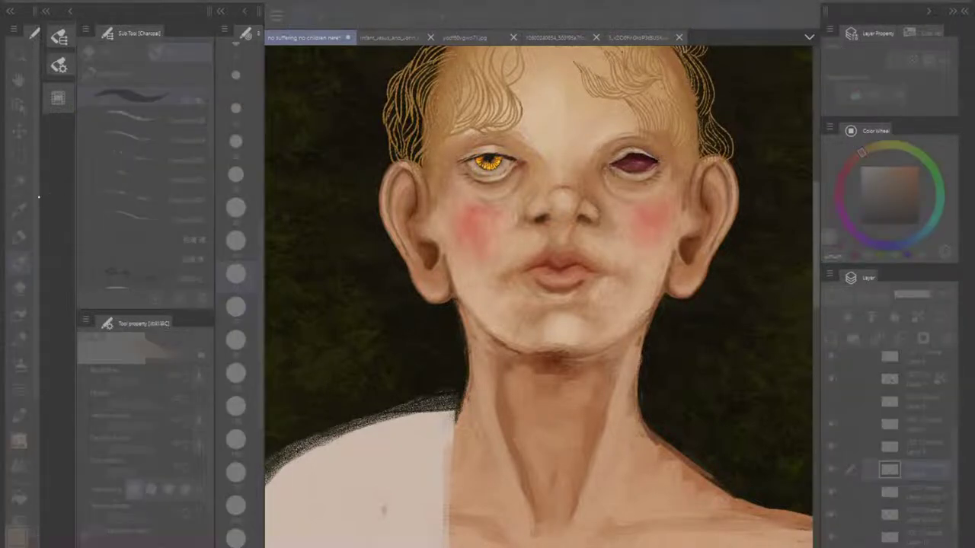
pyautogui.moveTo(18, 201); pyautogui.dragTo(19, 201)
pyautogui.scroll(4, 539, 297)
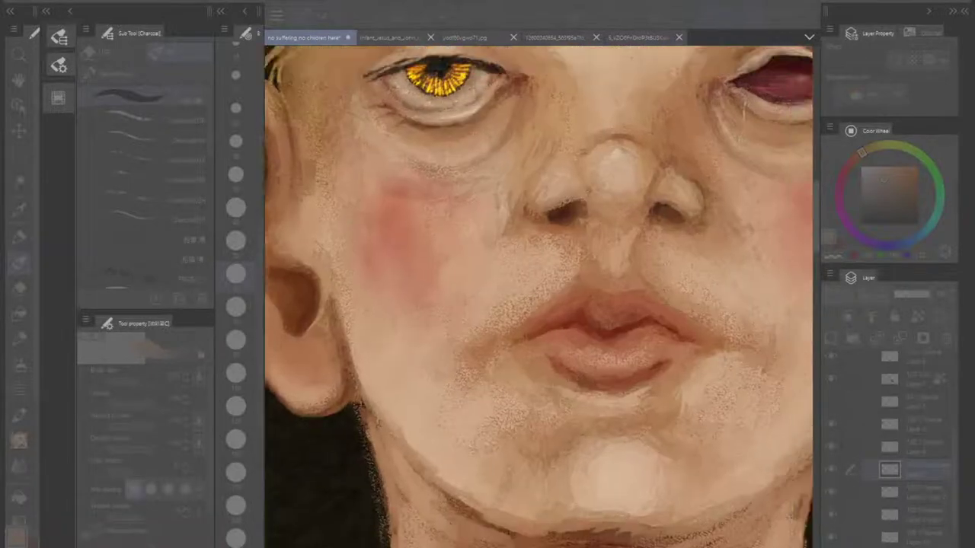
pyautogui.scroll(-2, 539, 297)
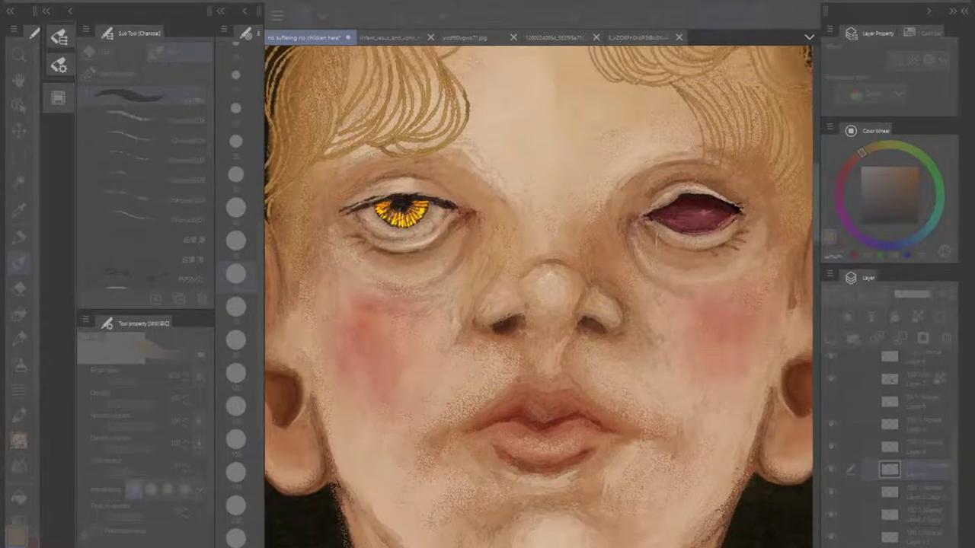
pyautogui.moveTo(370, 308); pyautogui.dragTo(384, 381)
pyautogui.moveTo(720, 312); pyautogui.dragTo(718, 366)
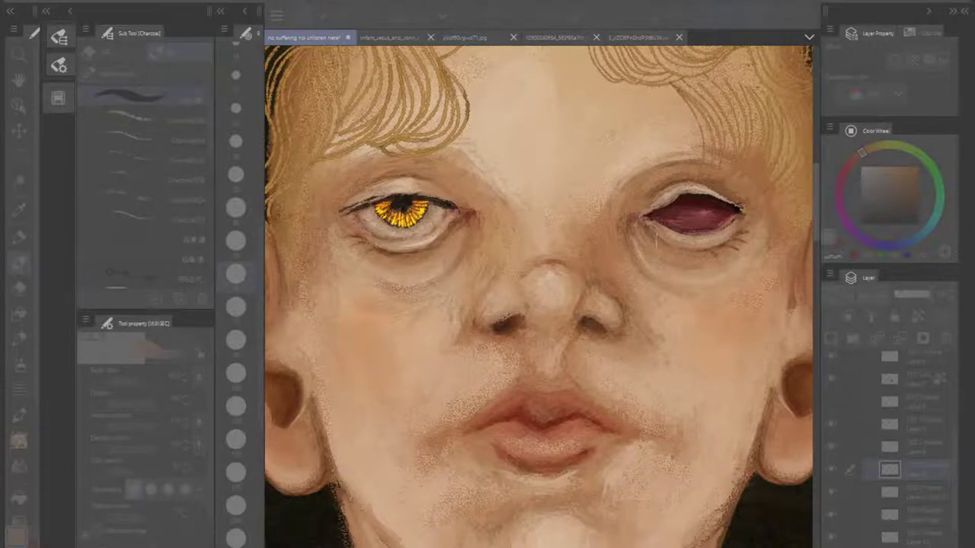
pyautogui.hotkey('ctrl', '0')
pyautogui.scroll(-1, 539, 305)
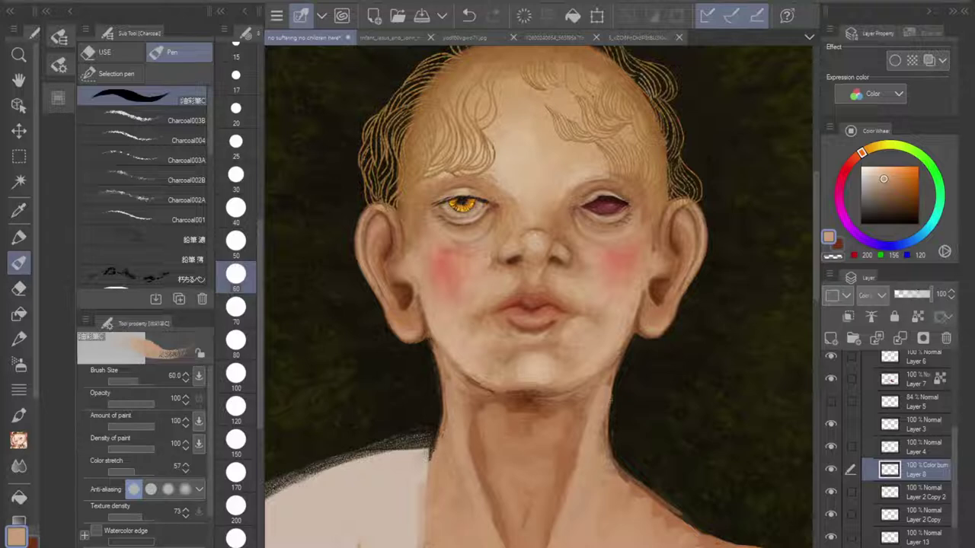
# Step: Lower the opacity of the Color burn blush layer to 61% and hide the layer
pyautogui.moveTo(931, 294); pyautogui.dragTo(917, 294)
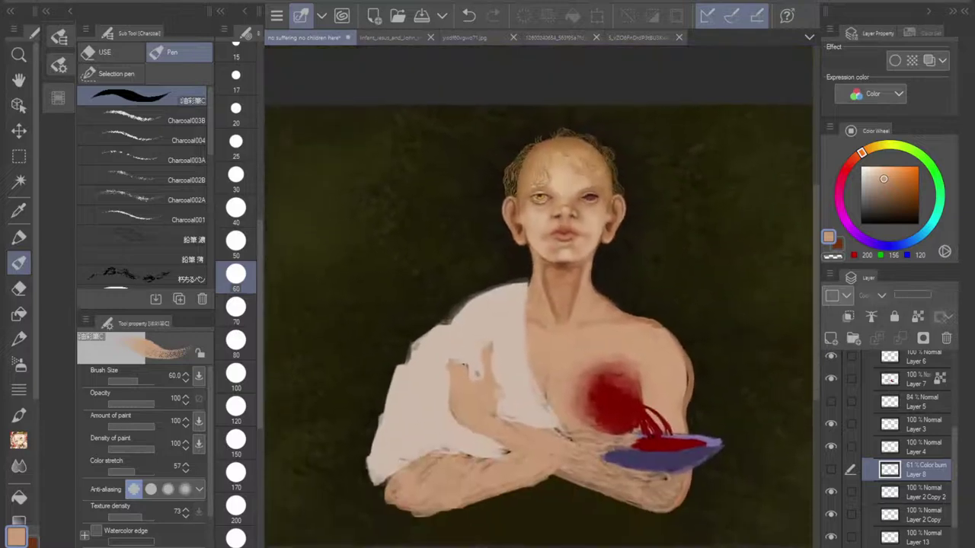
pyautogui.scroll(7, 891, 449)
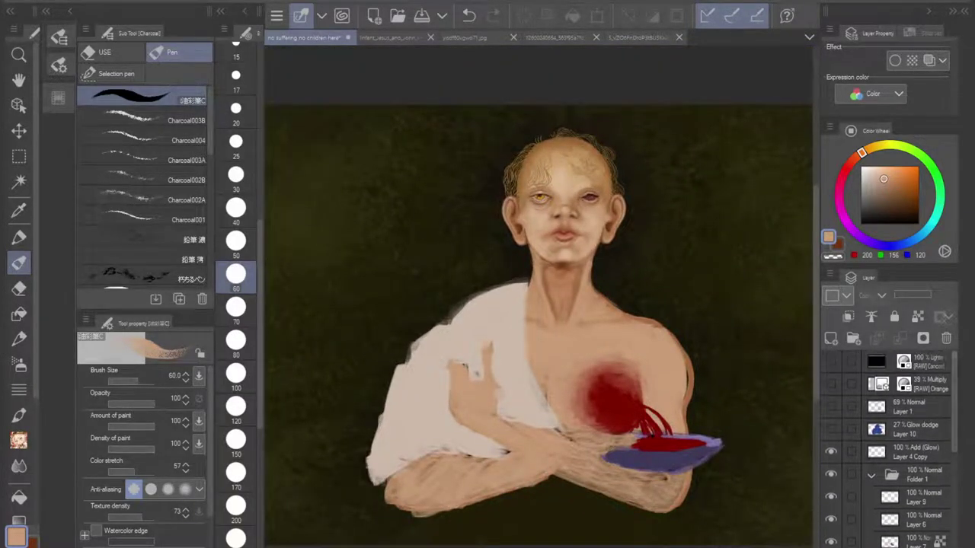
# Step: Show the Lighten, Multiply and Glow dodge layers above the portrait to check their combined effect on the face
pyautogui.click(831, 361)
pyautogui.click(831, 384)
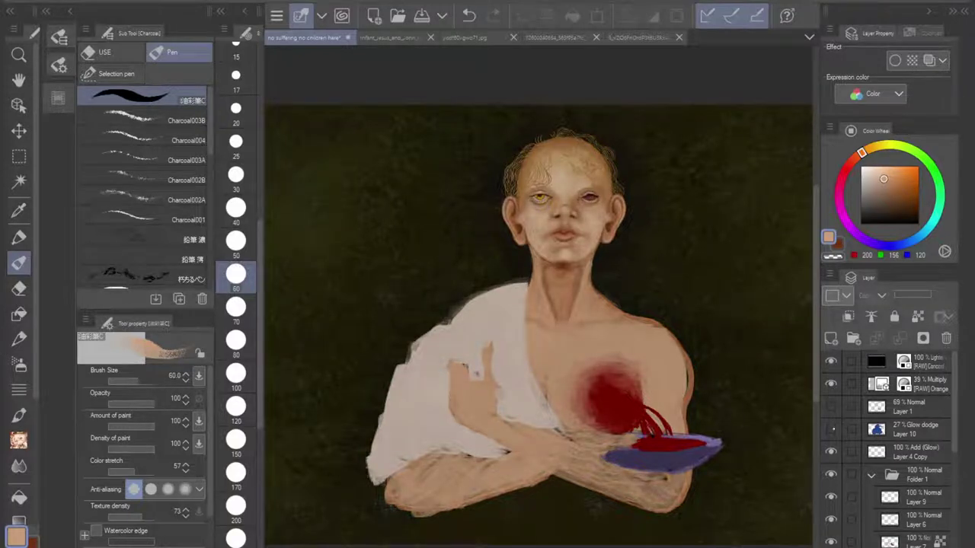
pyautogui.click(831, 429)
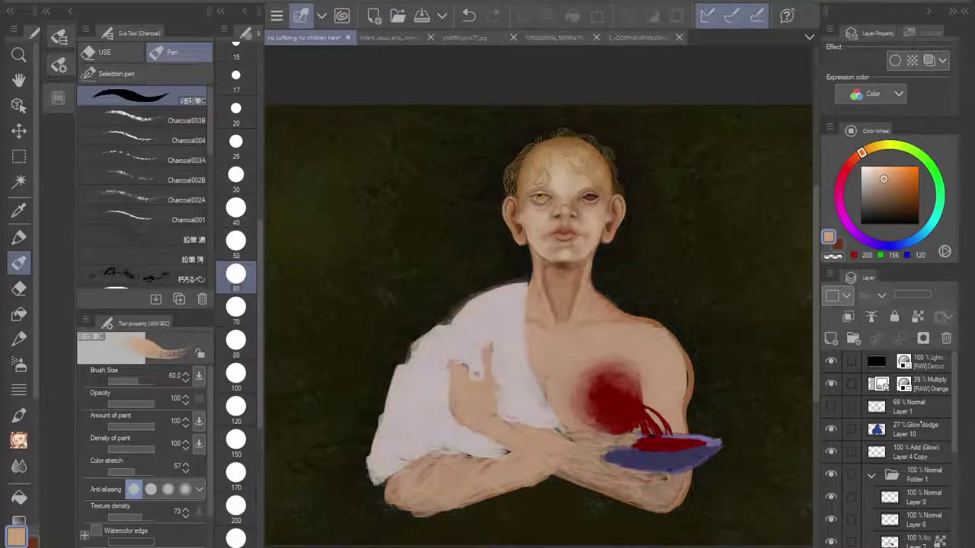
pyautogui.scroll(8, 576, 206)
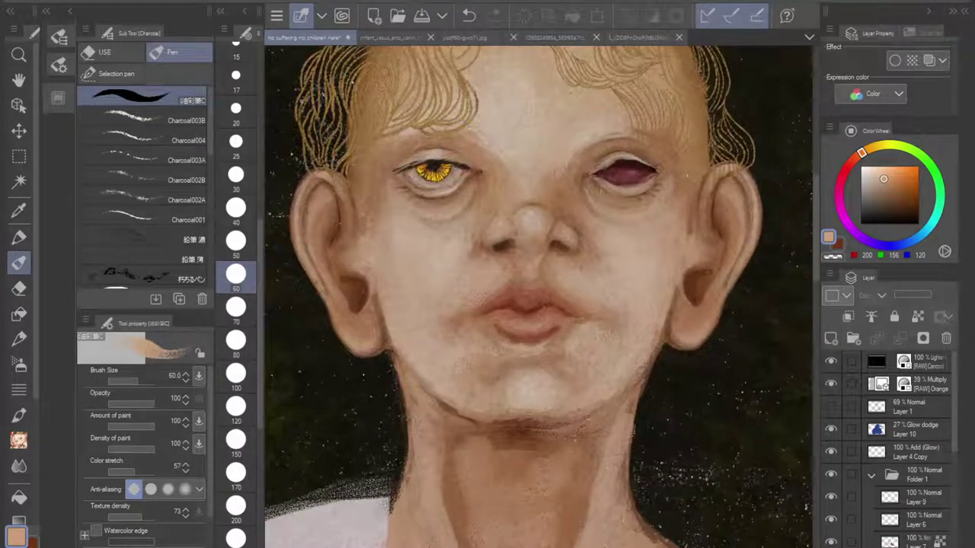
# Step: Toggle Layer 4's visibility to see what it contributes to the face, and make it the active layer
pyautogui.scroll(-5, 889, 450)
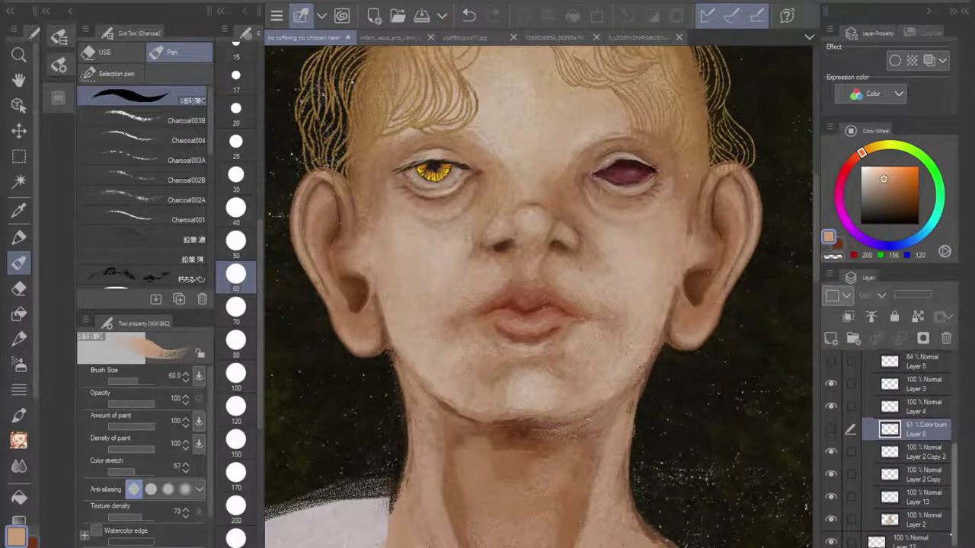
pyautogui.moveTo(952, 535); pyautogui.dragTo(952, 512)
pyautogui.click(849, 440)
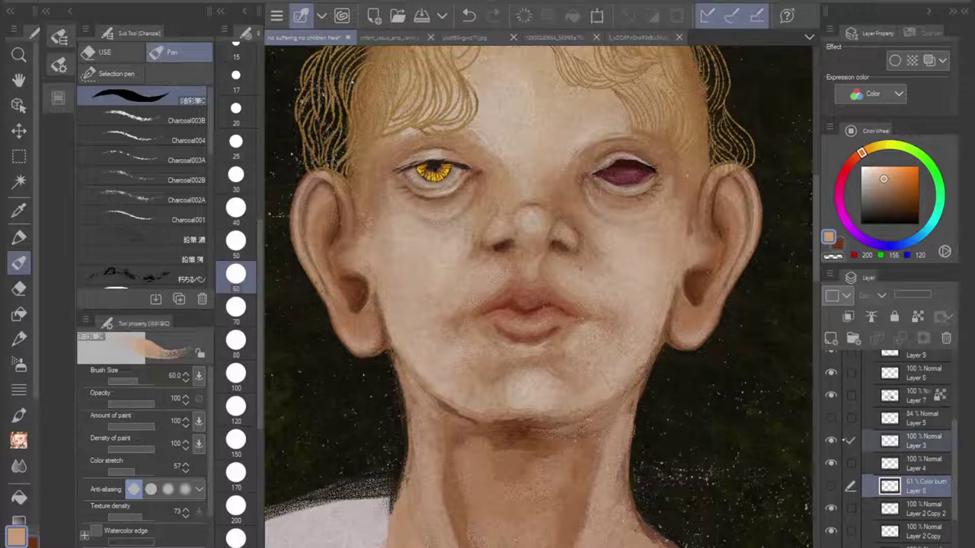
pyautogui.click(831, 463)
pyautogui.click(830, 463)
pyautogui.click(831, 463)
pyautogui.click(831, 463)
pyautogui.click(901, 467)
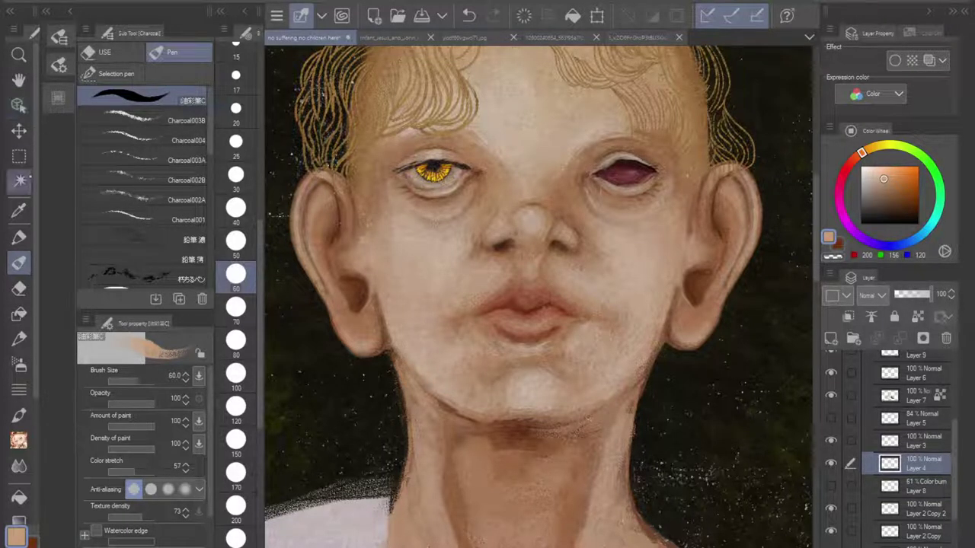
# Step: Mask the dark red opening of the right-hand eye with the Selection pen, reducing the brush size to 17 for its edges
pyautogui.click(19, 105)
pyautogui.click(19, 263)
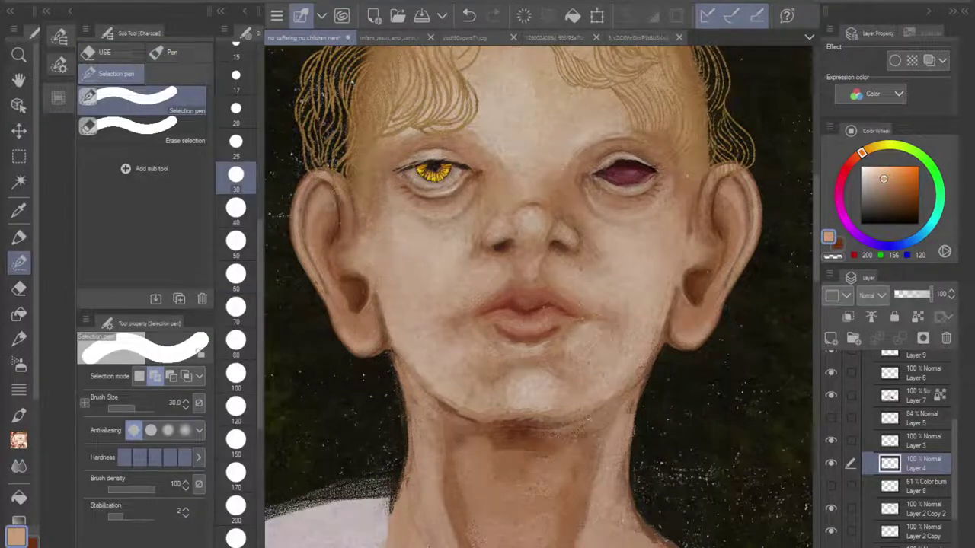
pyautogui.scroll(5, 598, 164)
pyautogui.moveTo(566, 218)
pyautogui.mouseDown()
pyautogui.moveTo(533, 223)
pyautogui.moveTo(583, 189)
pyautogui.moveTo(644, 210)
pyautogui.mouseUp()
pyautogui.press(']')
pyautogui.press('[')
pyautogui.press('[')
pyautogui.press('[')
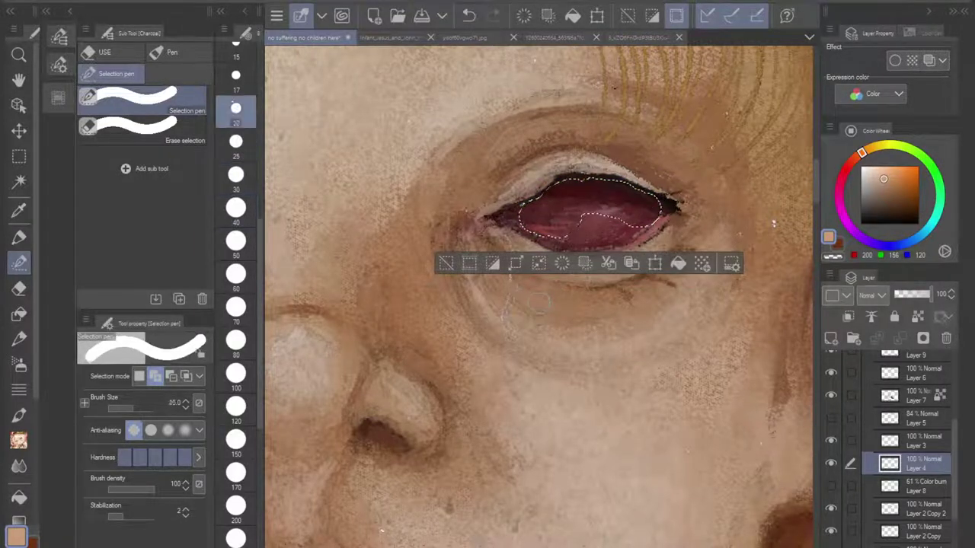
pyautogui.press('[')
pyautogui.moveTo(528, 226)
pyautogui.mouseDown()
pyautogui.moveTo(532, 214)
pyautogui.moveTo(513, 218)
pyautogui.mouseUp()
pyautogui.moveTo(508, 218); pyautogui.dragTo(527, 221)
pyautogui.moveTo(531, 225)
pyautogui.mouseDown()
pyautogui.moveTo(599, 226)
pyautogui.moveTo(601, 236)
pyautogui.moveTo(594, 213)
pyautogui.mouseUp()
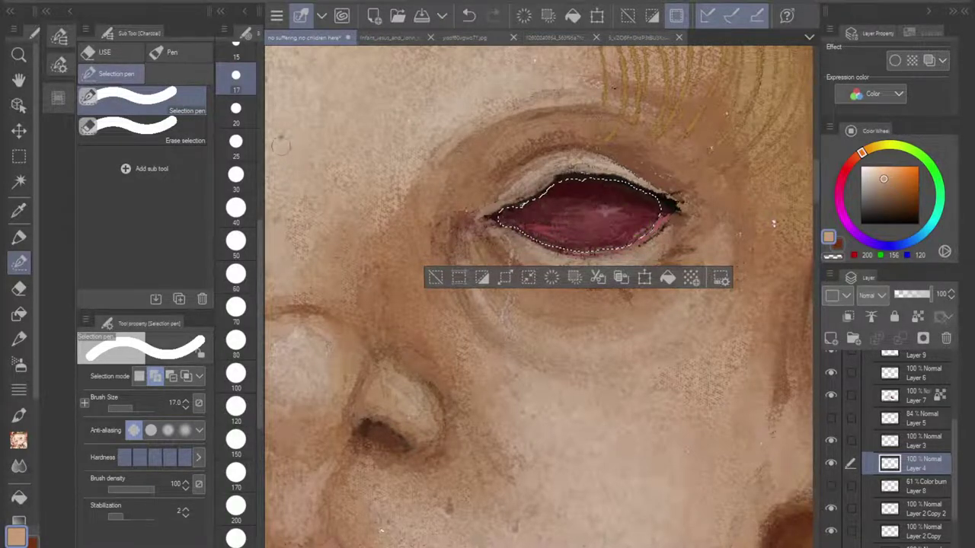
# Step: Refine the eye selection at its inner corner and along the lower lid with the Selection pen at size 10
pyautogui.press('[')
pyautogui.press('[')
pyautogui.press('[')
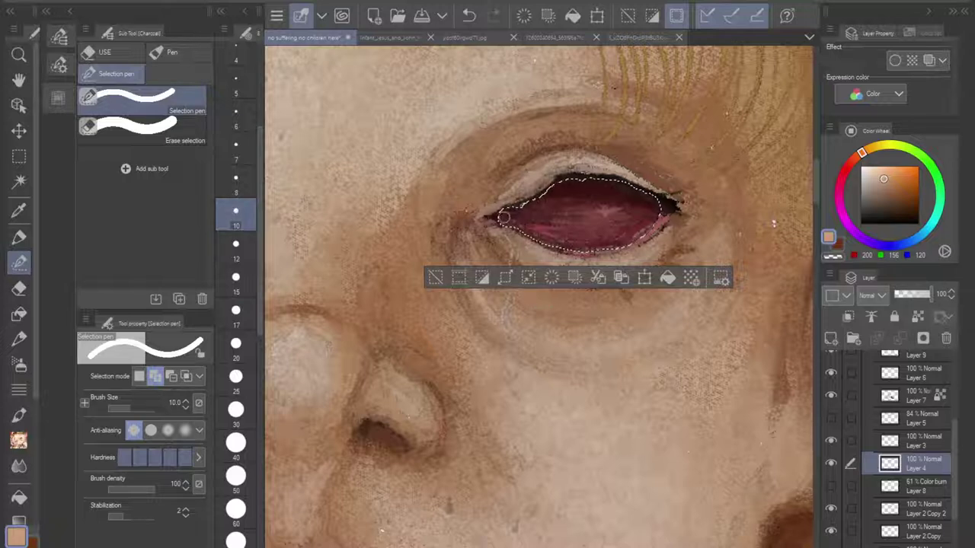
pyautogui.moveTo(488, 220); pyautogui.dragTo(491, 221)
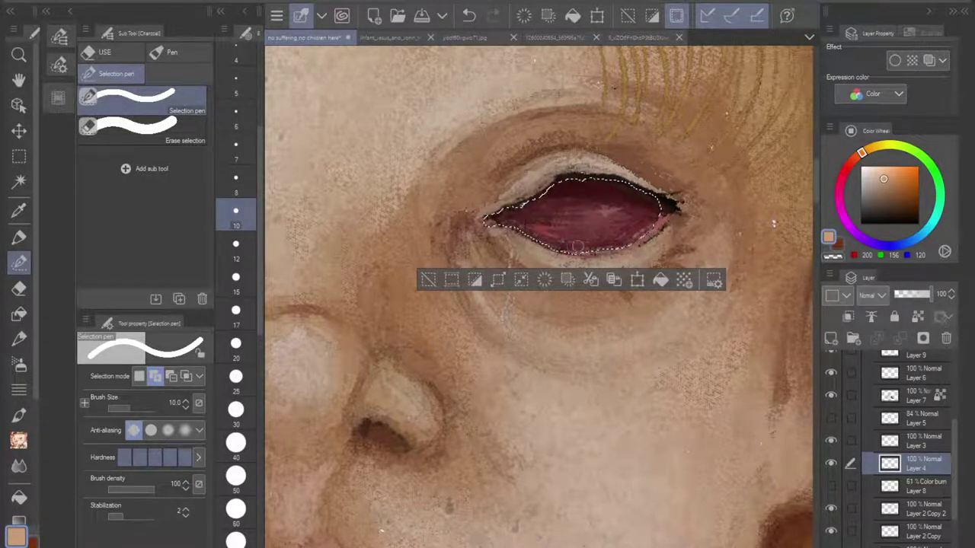
pyautogui.moveTo(582, 250)
pyautogui.mouseDown()
pyautogui.moveTo(623, 245)
pyautogui.moveTo(660, 219)
pyautogui.mouseUp()
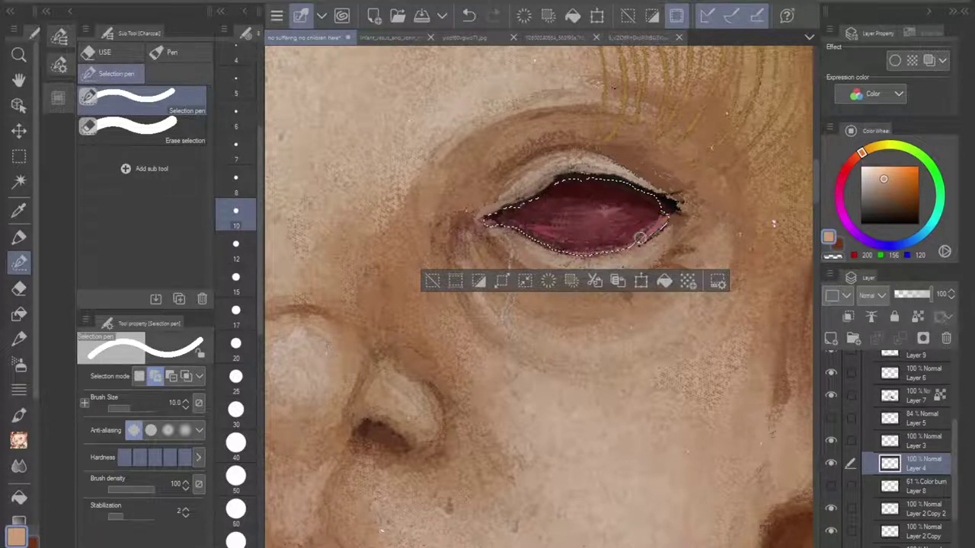
pyautogui.moveTo(496, 220); pyautogui.dragTo(486, 221)
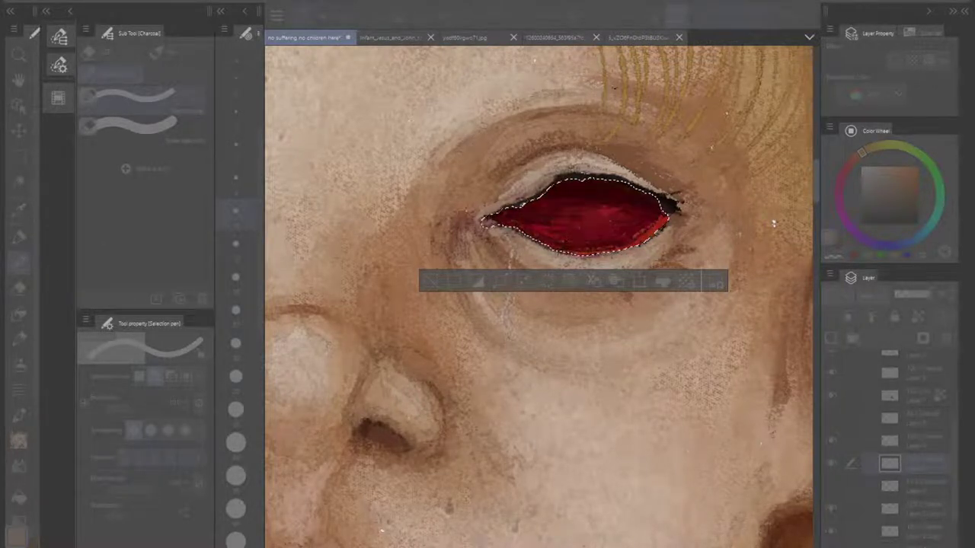
# Step: Try bright red, pink and dark maroon colour variations on the selected eye opening, judging them close up and across the figure
pyautogui.scroll(-5, 603, 302)
pyautogui.moveTo(603, 301); pyautogui.dragTo(651, 217)
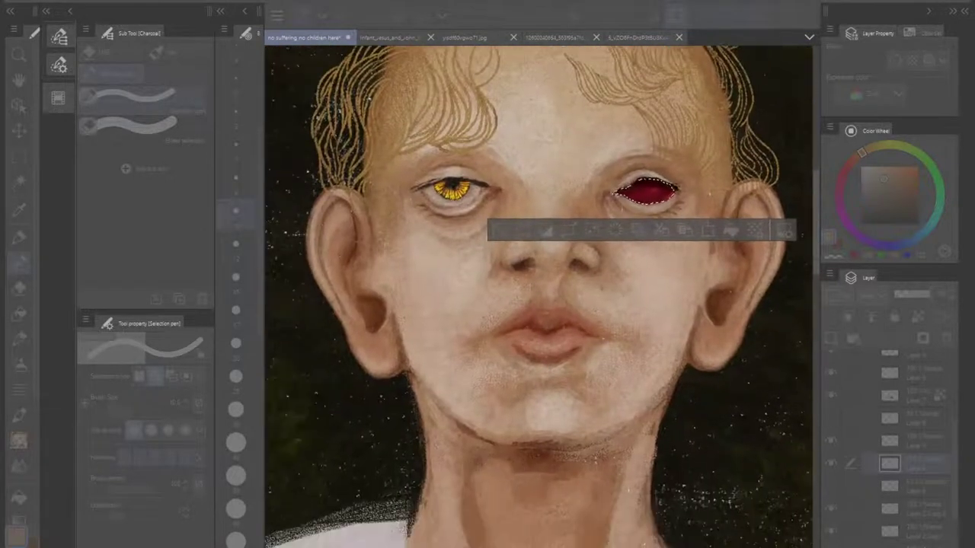
pyautogui.scroll(-4, 607, 391)
pyautogui.scroll(-1, 607, 389)
pyautogui.moveTo(607, 389); pyautogui.dragTo(539, 203)
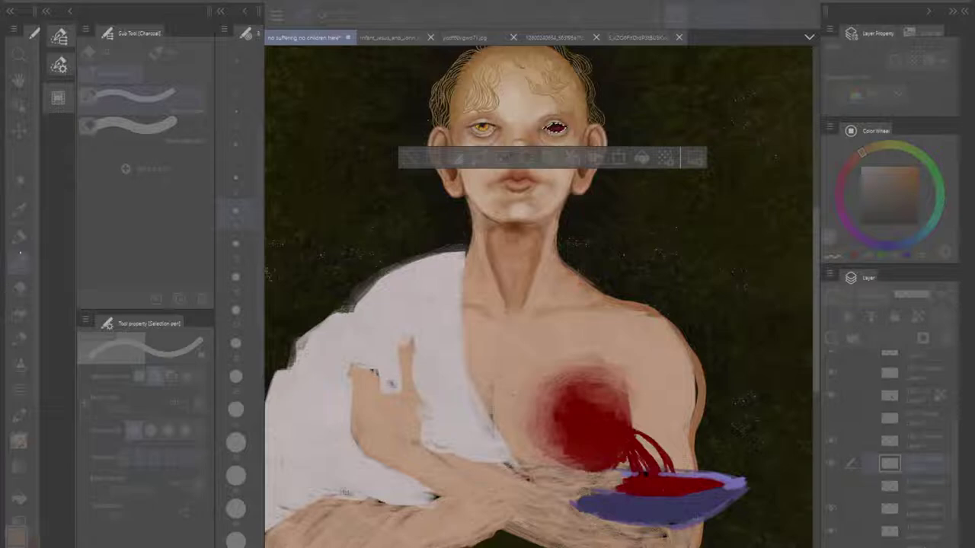
pyautogui.scroll(6, 527, 108)
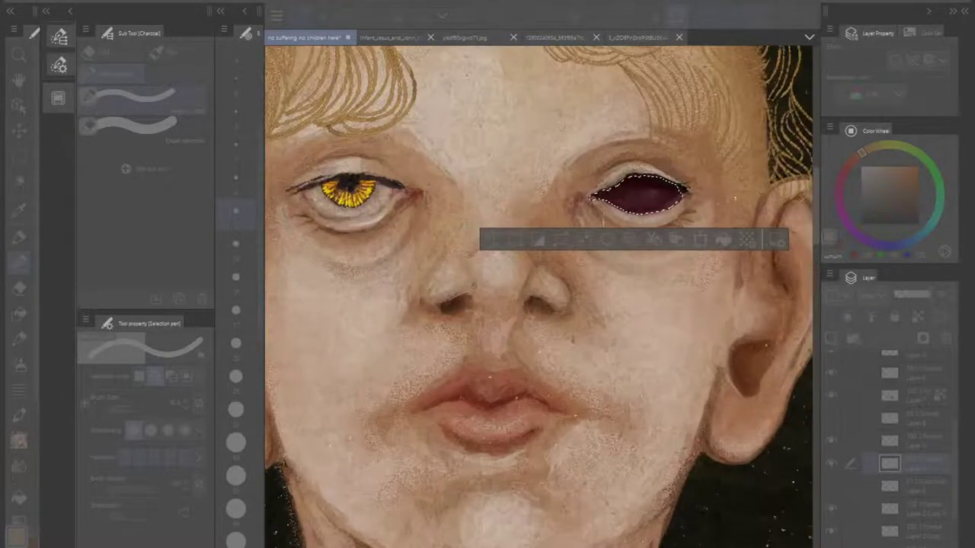
pyautogui.scroll(3, 541, 206)
pyautogui.scroll(-1, 541, 205)
pyautogui.moveTo(540, 205); pyautogui.dragTo(577, 206)
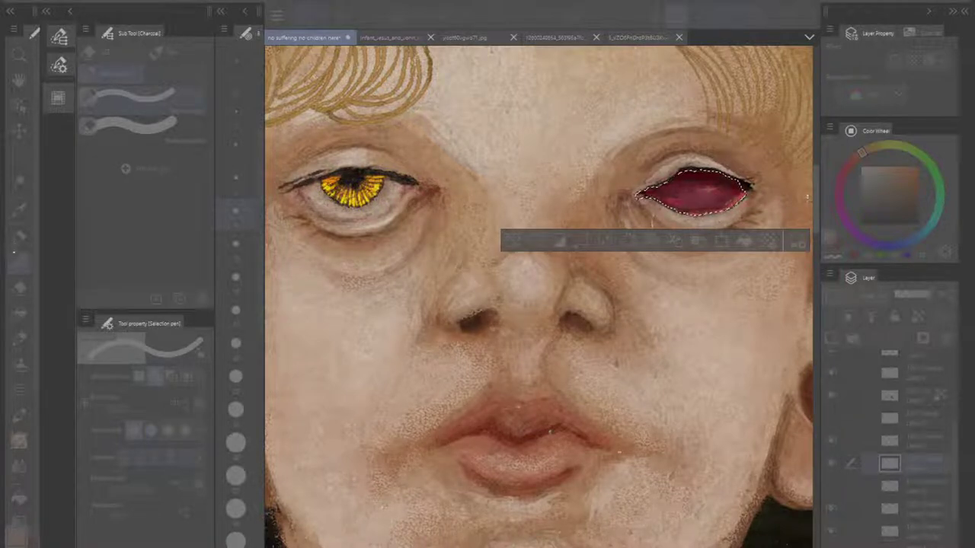
pyautogui.hotkey('ctrl', 'z')
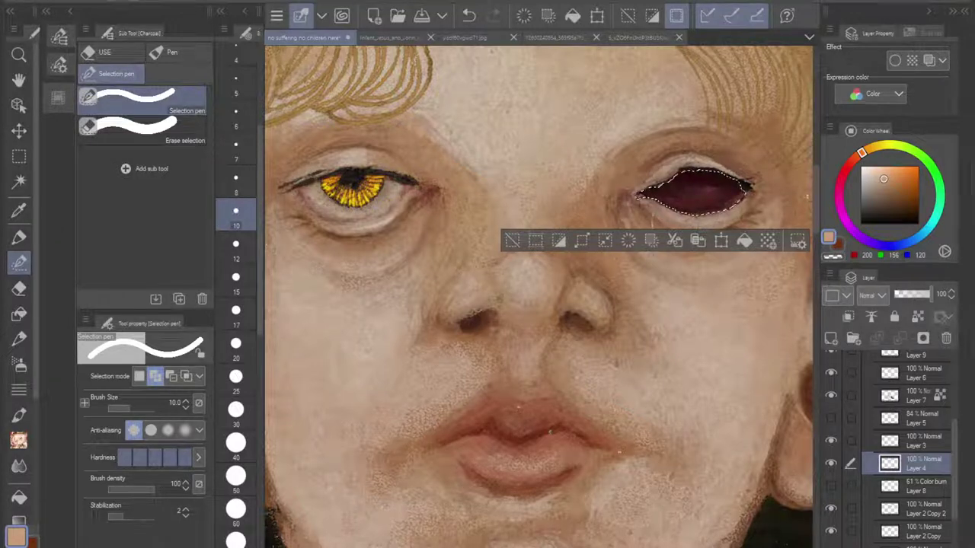
# Step: Clear the eye selection and compare the dark maroon eye opening with the rest of the face
pyautogui.hotkey('ctrl', 'd')
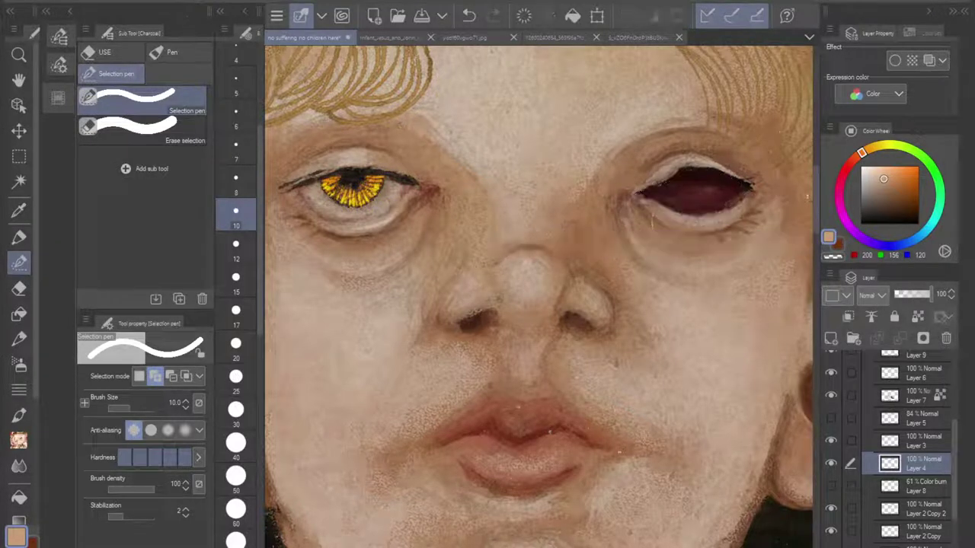
pyautogui.scroll(-4, 594, 290)
pyautogui.scroll(-2, 588, 293)
pyautogui.moveTo(590, 294); pyautogui.dragTo(587, 212)
pyautogui.scroll(5, 588, 190)
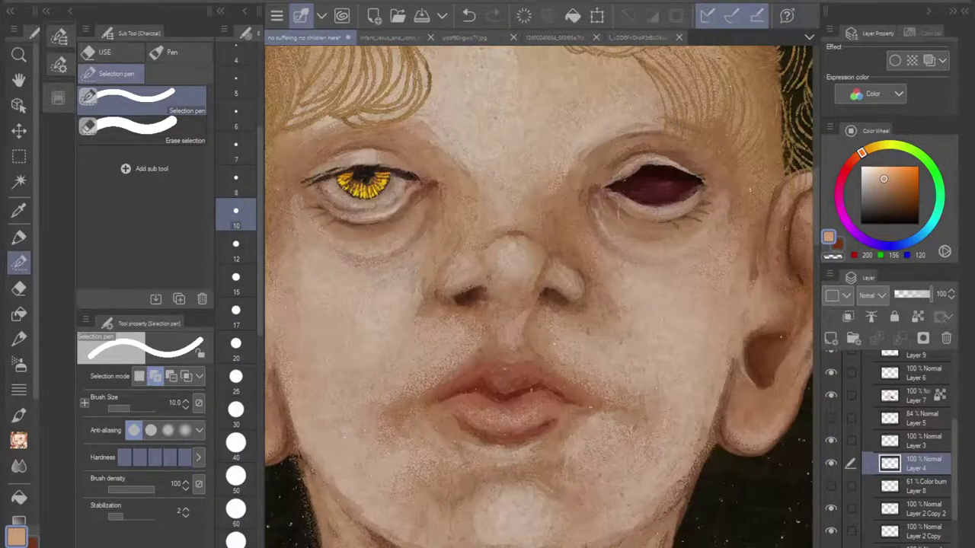
# Step: Undo the deselection and the eye's maroon colour change, and remove the restored selection
pyautogui.click(469, 15)
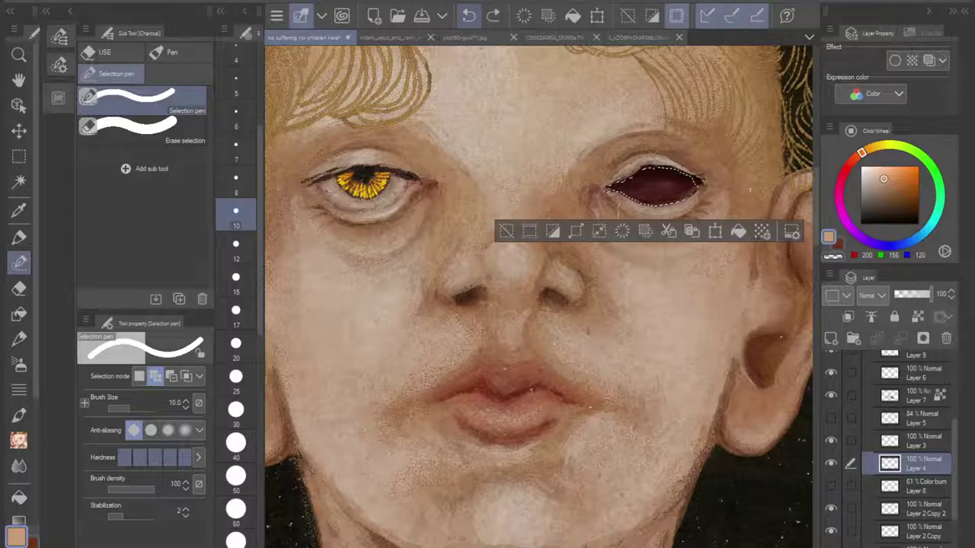
pyautogui.click(468, 15)
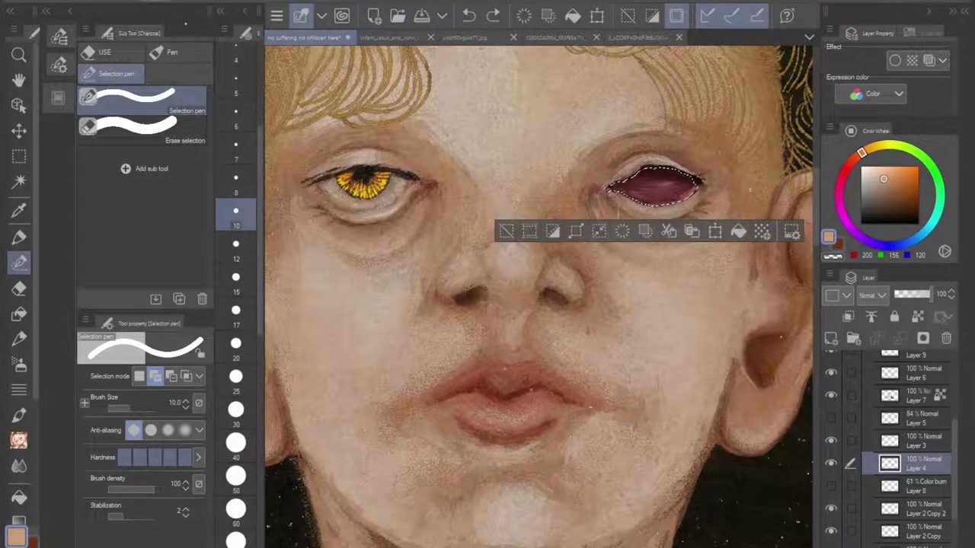
pyautogui.click(676, 16)
pyautogui.scroll(-4, 550, 335)
pyautogui.moveTo(551, 335); pyautogui.dragTo(563, 206)
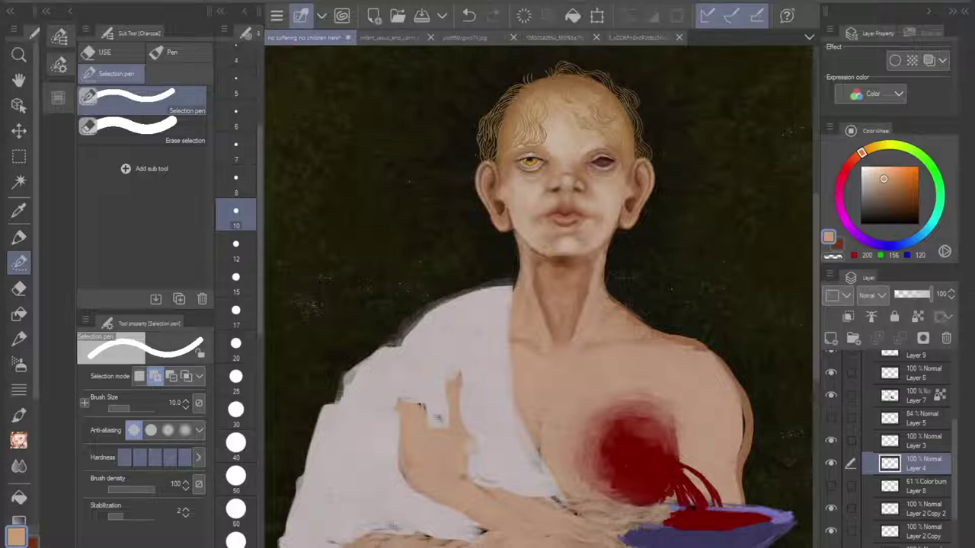
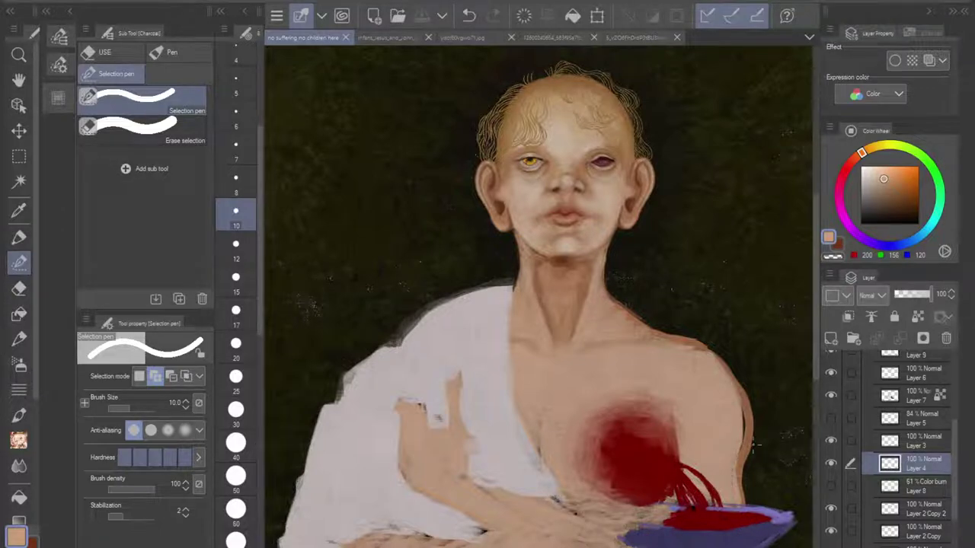
# Step: Examine the face up close, including the eyes, nose, mouth and right-hand ear
pyautogui.scroll(4, 550, 277)
pyautogui.moveTo(550, 277); pyautogui.dragTo(507, 497)
pyautogui.scroll(1, 539, 297)
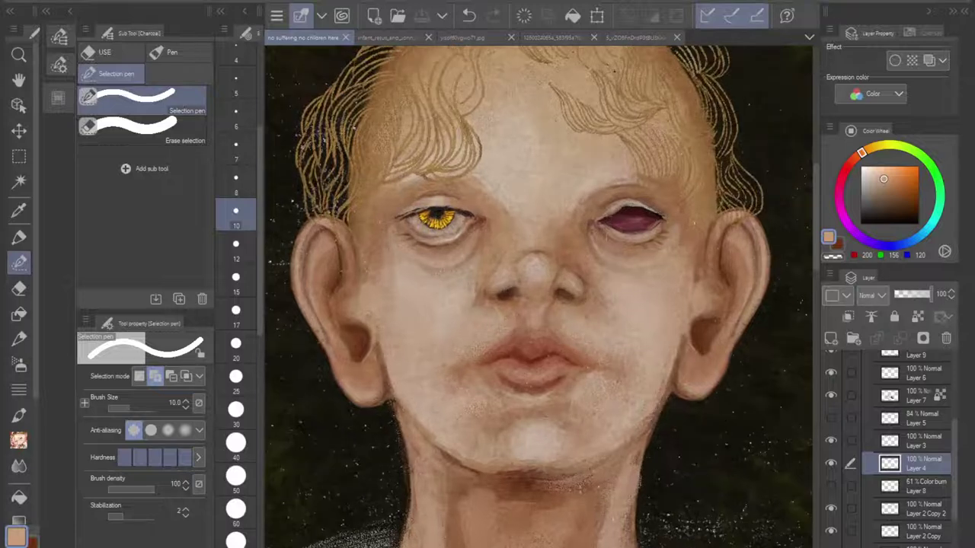
pyautogui.moveTo(539, 297); pyautogui.dragTo(535, 317)
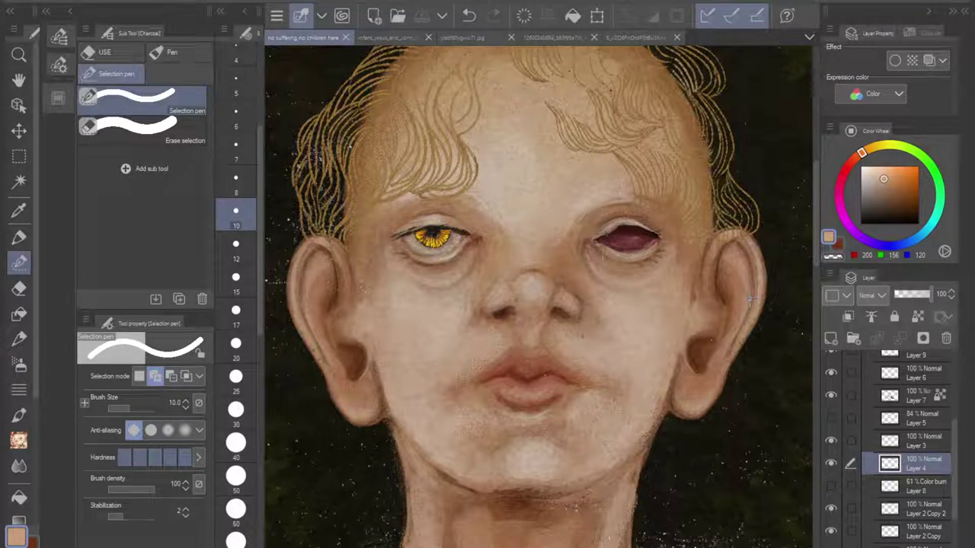
pyautogui.scroll(3, 587, 331)
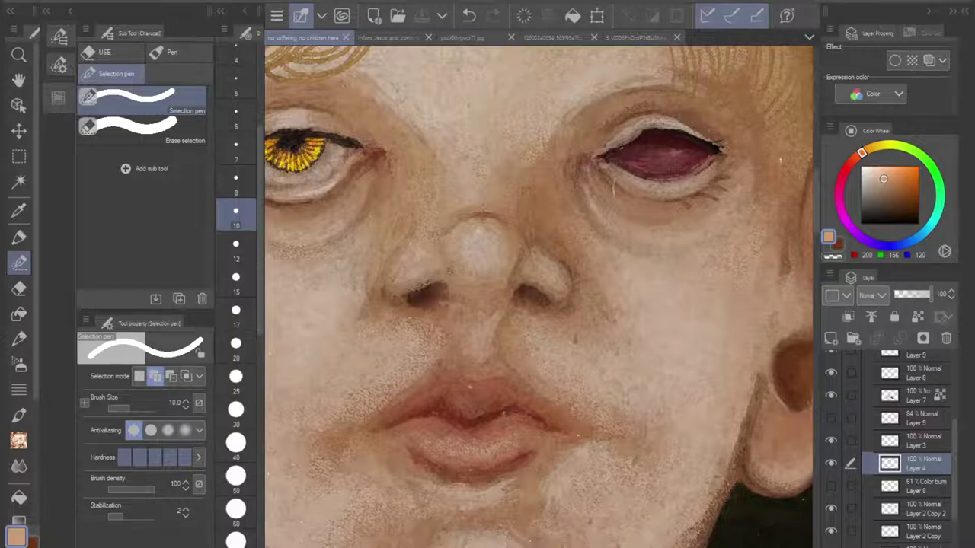
pyautogui.moveTo(487, 289); pyautogui.dragTo(436, 280)
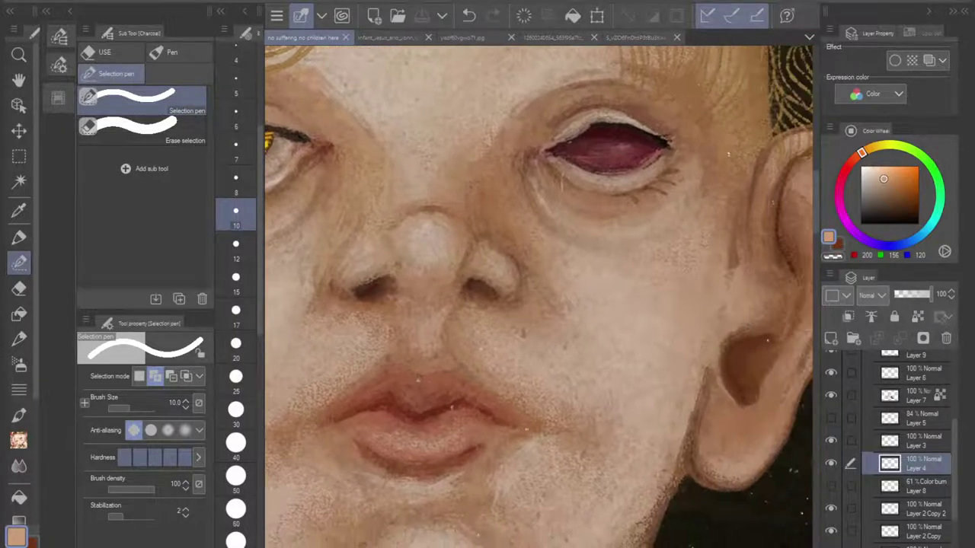
pyautogui.scroll(-1, 518, 351)
pyautogui.moveTo(518, 352); pyautogui.dragTo(598, 325)
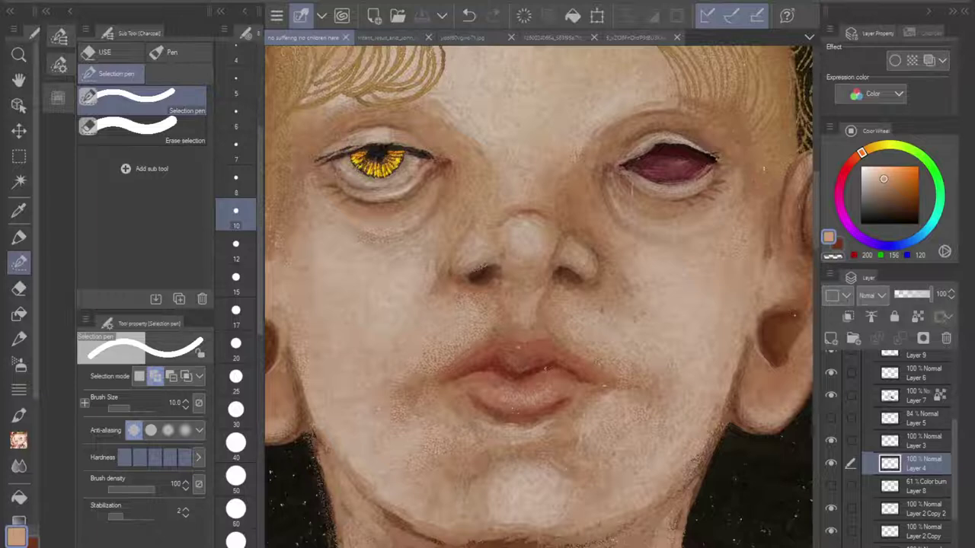
pyautogui.moveTo(525, 320); pyautogui.dragTo(551, 300)
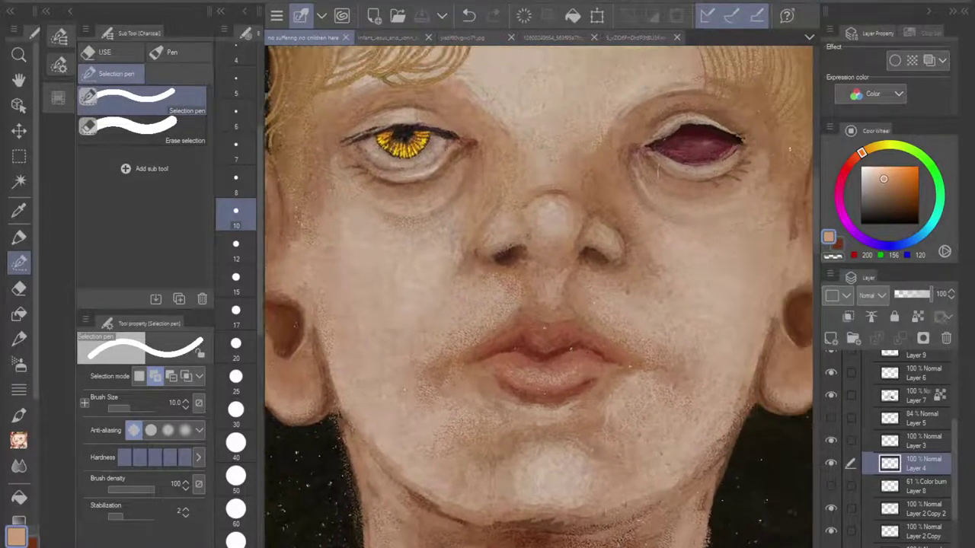
pyautogui.hscroll(3, 539, 297)
pyautogui.scroll(2, 538, 297)
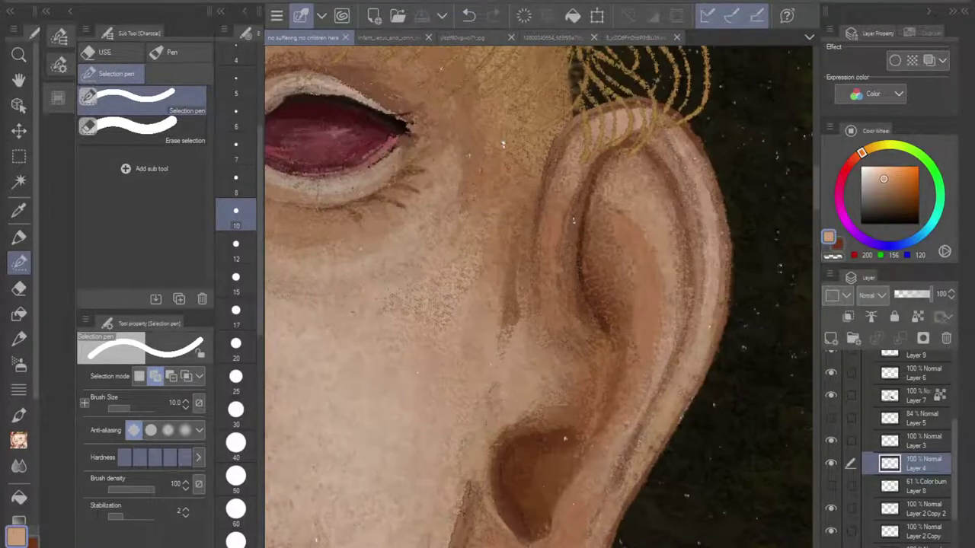
# Step: Select Layer 2 and hide the Lighten, Multiply and Glow dodge layers at the top of the stack
pyautogui.scroll(-5, 914, 457)
pyautogui.click(950, 472)
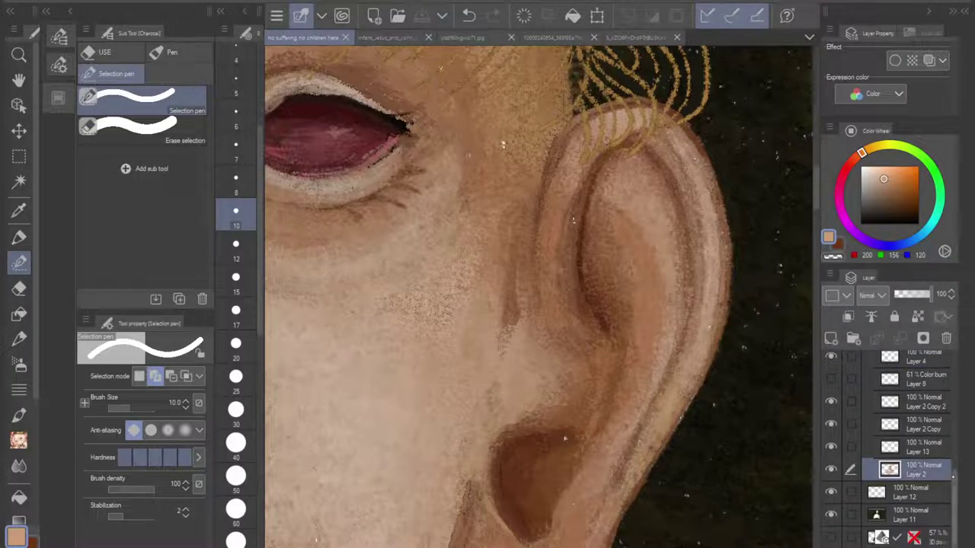
pyautogui.moveTo(955, 481); pyautogui.dragTo(954, 362)
pyautogui.click(831, 362)
pyautogui.click(831, 384)
pyautogui.click(831, 429)
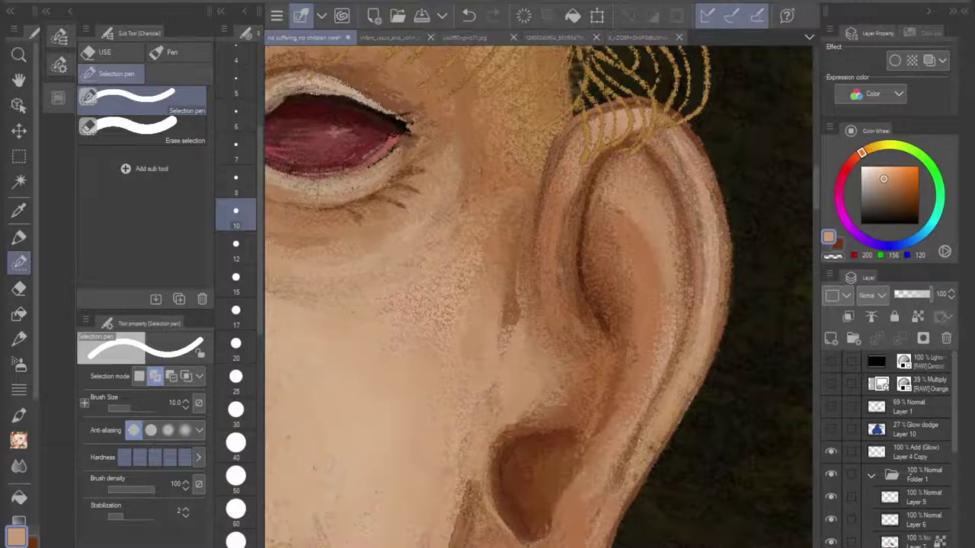
# Step: Move Layer 4 Copy lower in the layer stack and Layer 9 above Folder 1, toggling Layer 9's visibility to check its content
pyautogui.moveTo(947, 455); pyautogui.dragTo(945, 542)
pyautogui.moveTo(944, 476); pyautogui.dragTo(942, 443)
pyautogui.click(834, 453)
pyautogui.click(834, 452)
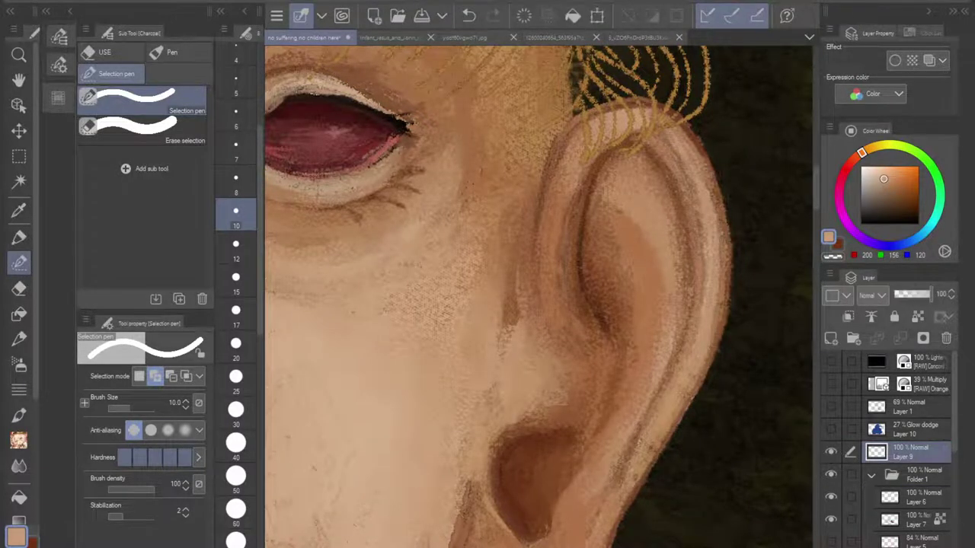
pyautogui.scroll(-4, 575, 329)
pyautogui.click(832, 452)
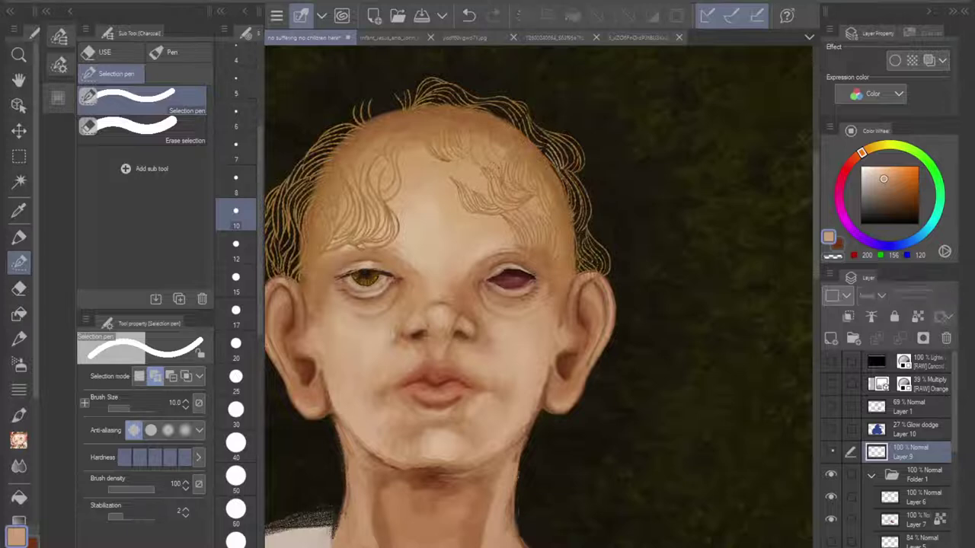
# Step: Show Layer 9, move it into Folder 1 above Layer 6, and toggle Layer 6's visibility to check its content
pyautogui.click(832, 452)
pyautogui.moveTo(914, 454); pyautogui.dragTo(923, 493)
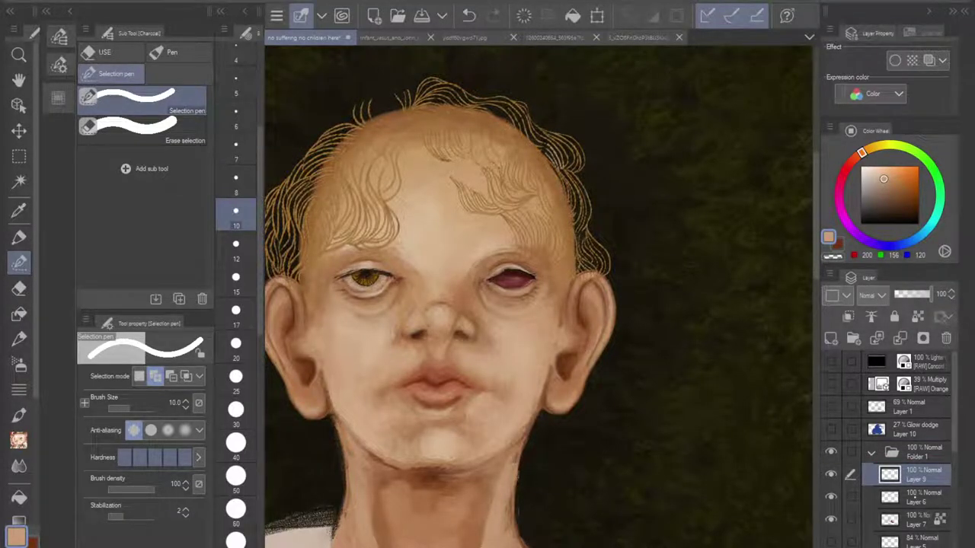
pyautogui.click(914, 497)
pyautogui.click(831, 497)
pyautogui.click(831, 496)
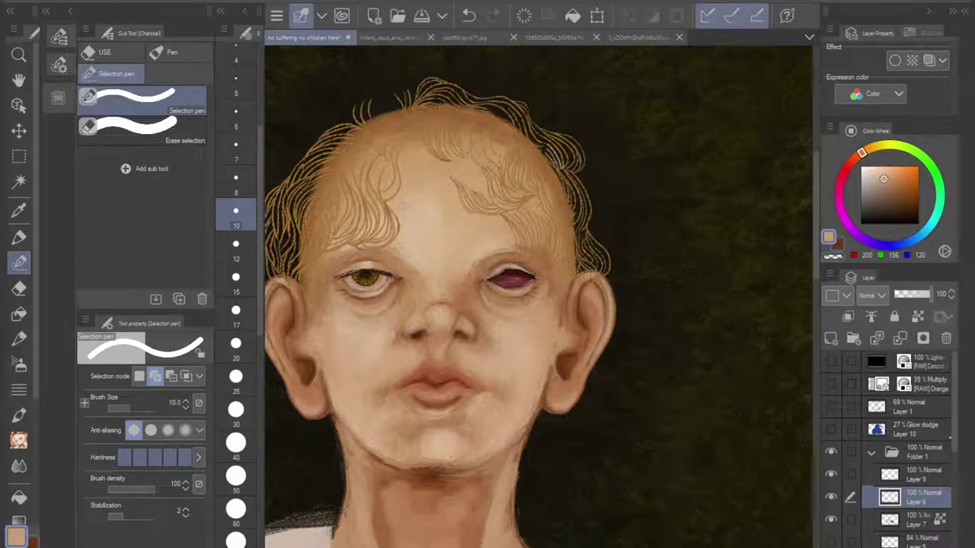
# Step: Move Layer 4 Copy out of Folder 1 to just above the Glow dodge layer, toggling nearby layers to check their effect
pyautogui.scroll(-10, 891, 449)
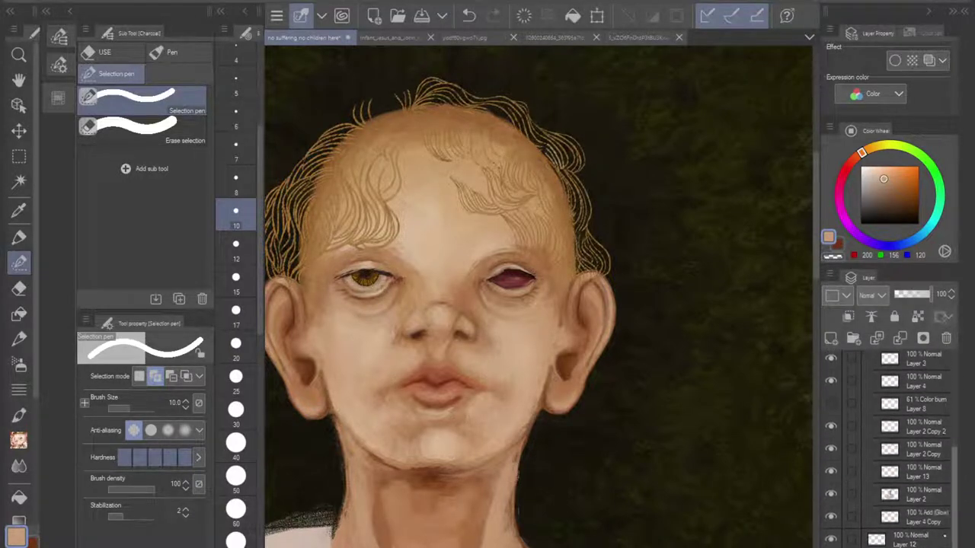
pyautogui.moveTo(945, 536); pyautogui.dragTo(945, 534)
pyautogui.click(831, 521)
pyautogui.click(831, 521)
pyautogui.moveTo(923, 428); pyautogui.dragTo(900, 386)
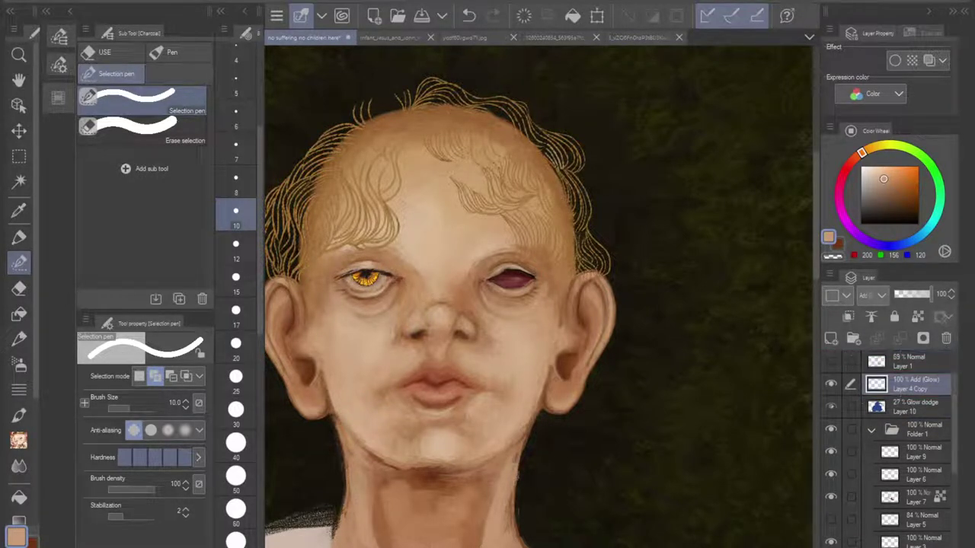
pyautogui.click(832, 407)
pyautogui.click(832, 361)
pyautogui.click(832, 362)
# Step: Select Layer 2 and toggle its visibility to check what it contributes to the figure
pyautogui.scroll(-5, 890, 449)
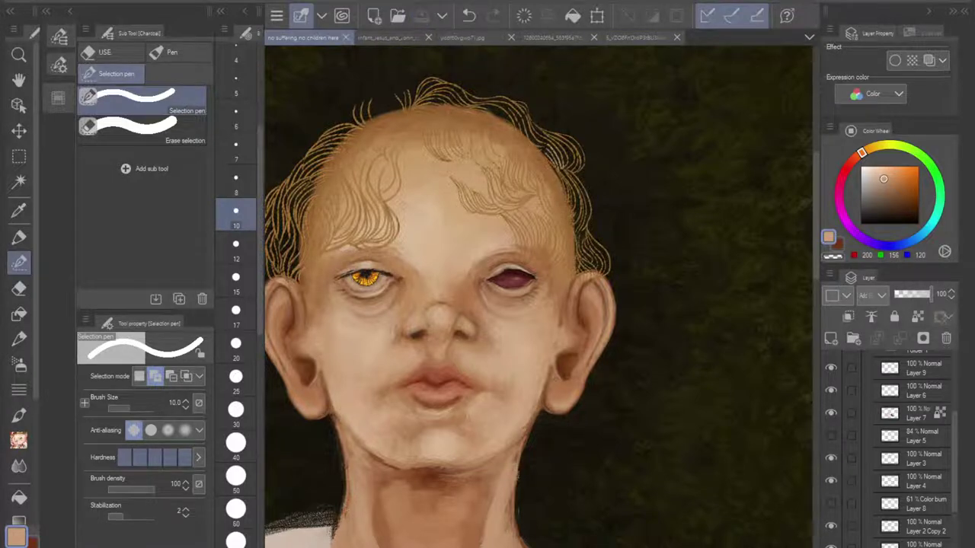
pyautogui.scroll(-5, 480, 309)
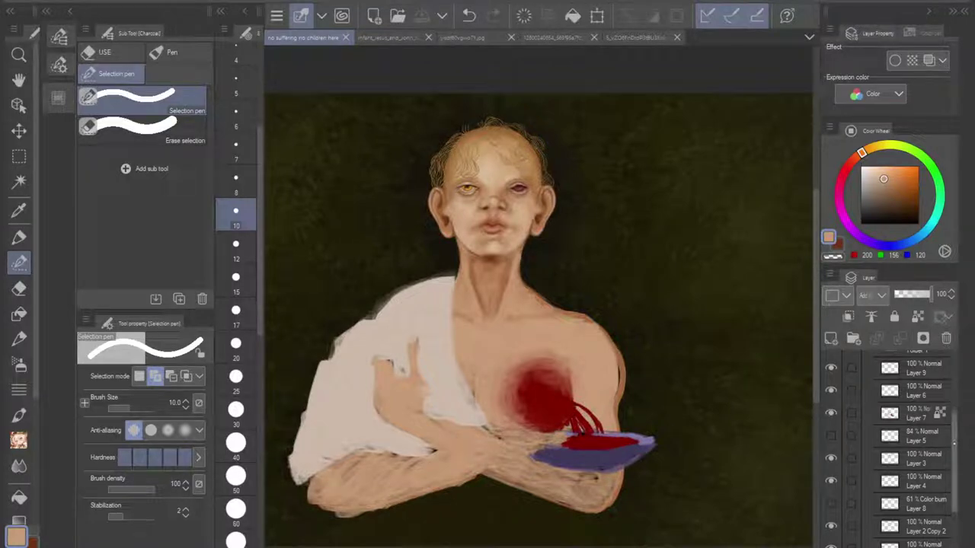
pyautogui.scroll(-3, 891, 449)
pyautogui.scroll(-2, 891, 449)
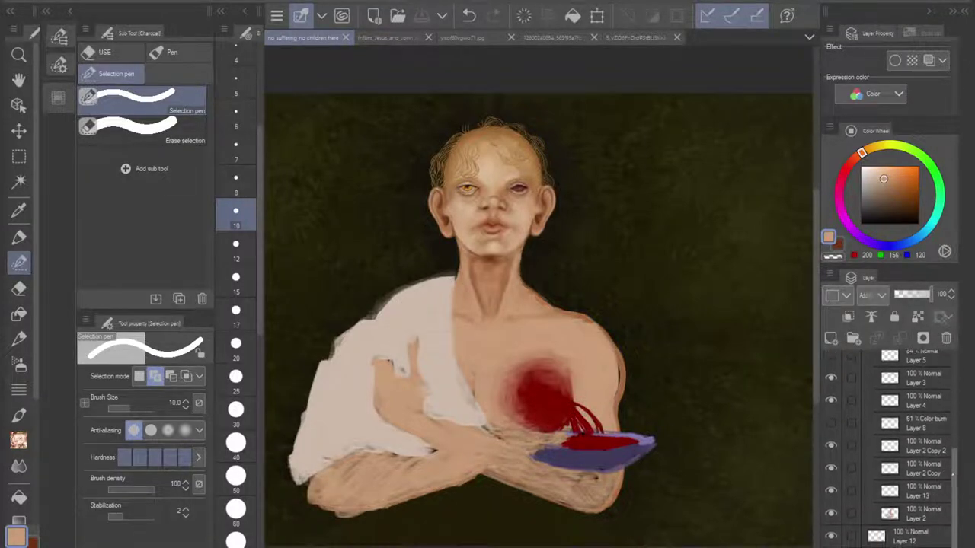
pyautogui.moveTo(952, 476); pyautogui.dragTo(952, 485)
pyautogui.click(913, 492)
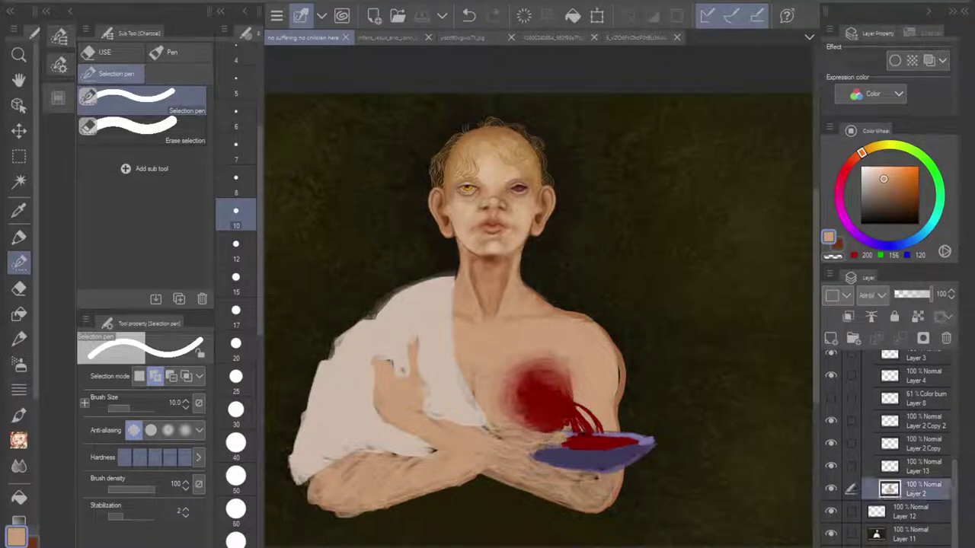
pyautogui.click(830, 488)
pyautogui.click(831, 488)
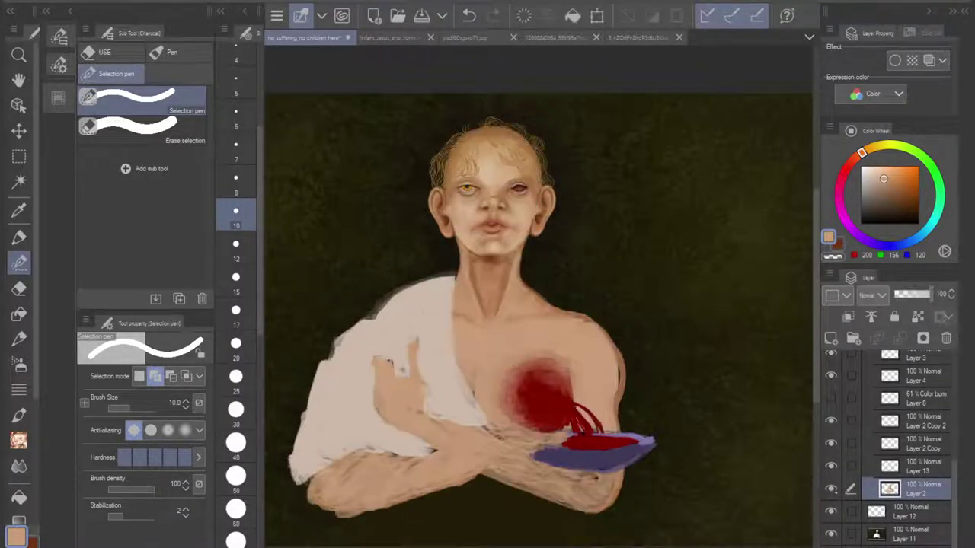
# Step: Select Layer 13 and toggle Layer 2 Copy and Layer 2 Copy 2 to identify their content
pyautogui.click(887, 466)
pyautogui.click(831, 442)
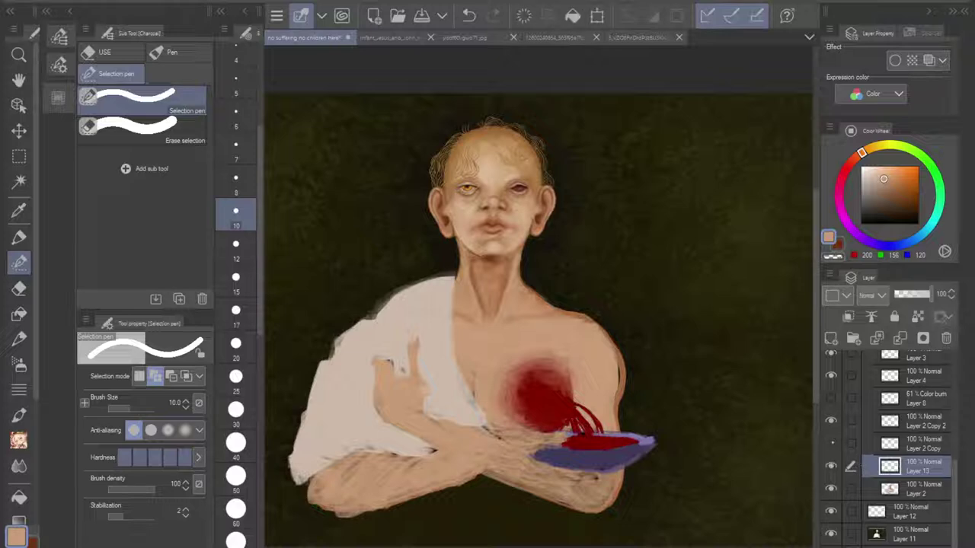
pyautogui.click(832, 443)
pyautogui.click(832, 421)
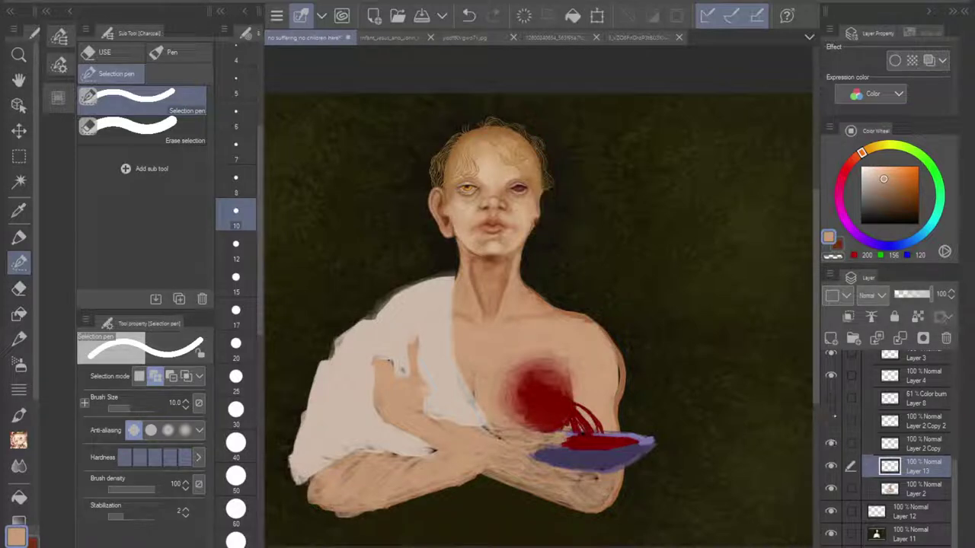
pyautogui.click(832, 420)
# Step: Select Layer 2 Copy 2 and sample a tan skin colour from the cheek beside the right-hand ear
pyautogui.click(924, 420)
pyautogui.scroll(5, 548, 187)
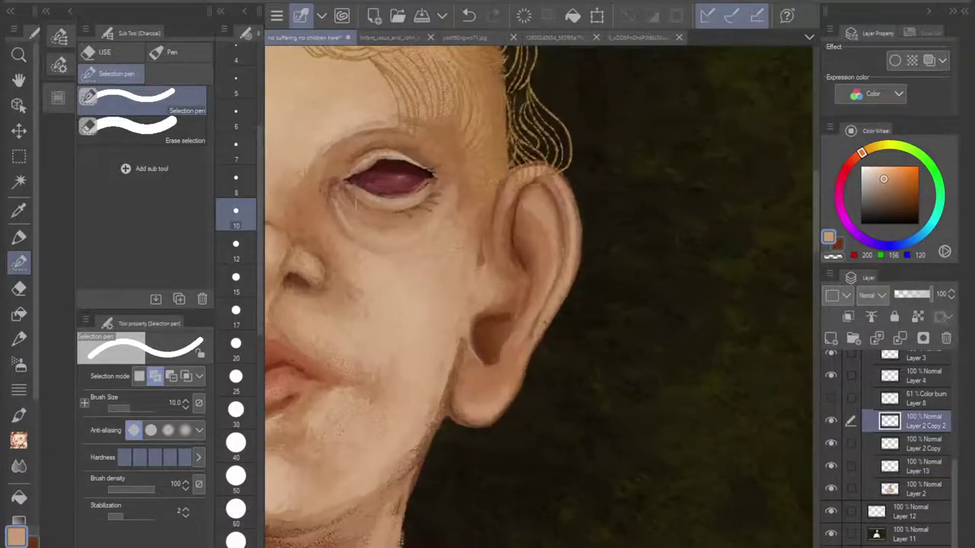
pyautogui.scroll(3, 495, 235)
pyautogui.scroll(-4, 495, 300)
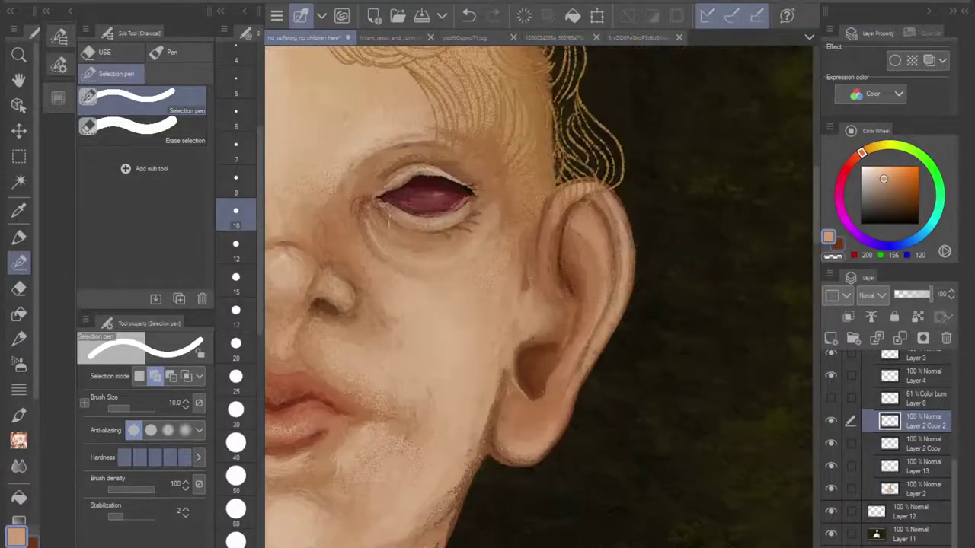
pyautogui.scroll(1, 533, 297)
pyautogui.scroll(3, 602, 296)
pyautogui.scroll(3, 603, 286)
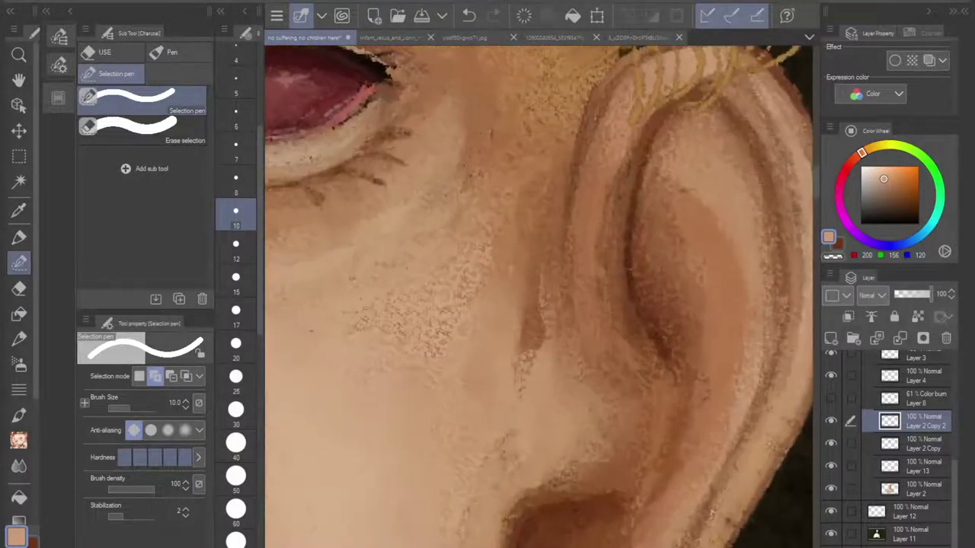
pyautogui.press('i')
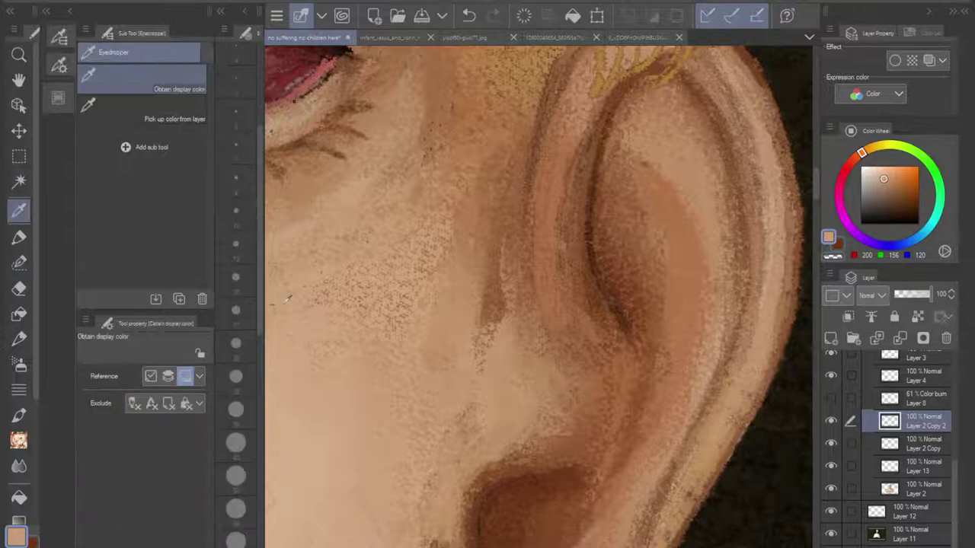
pyautogui.click(462, 318)
# Step: Blend the dark edge between the cheek and the right-hand ear using the textured charcoal Pen brush at size 30
pyautogui.press('p')
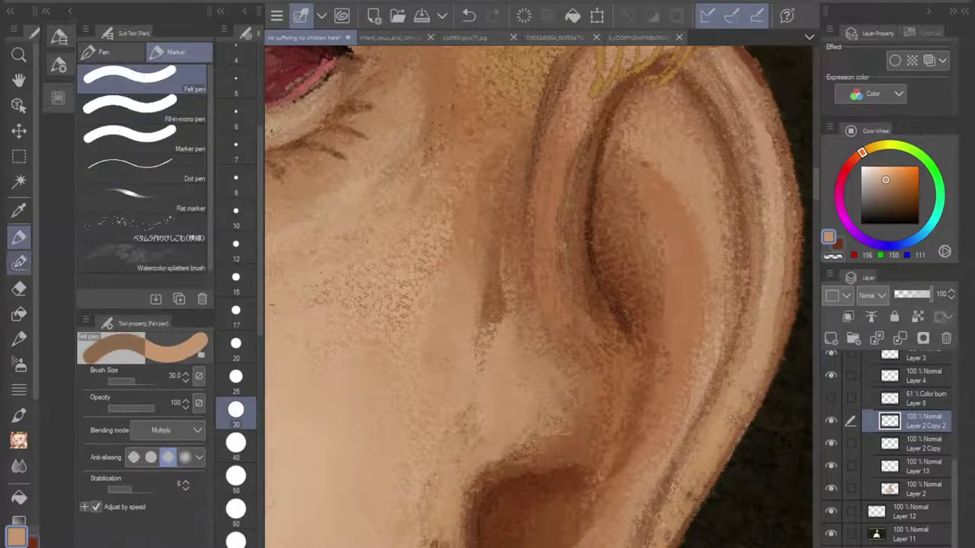
pyautogui.click(19, 263)
pyautogui.click(175, 53)
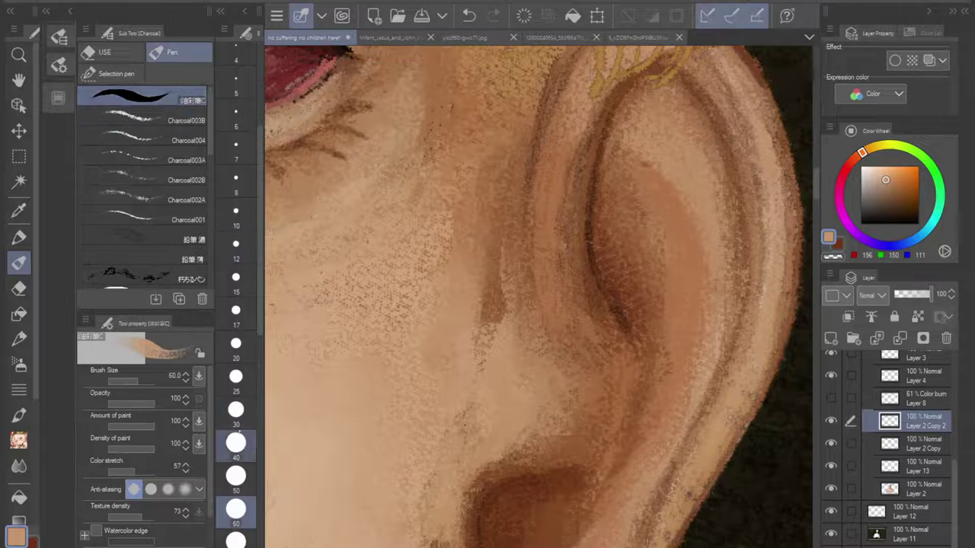
pyautogui.click(235, 409)
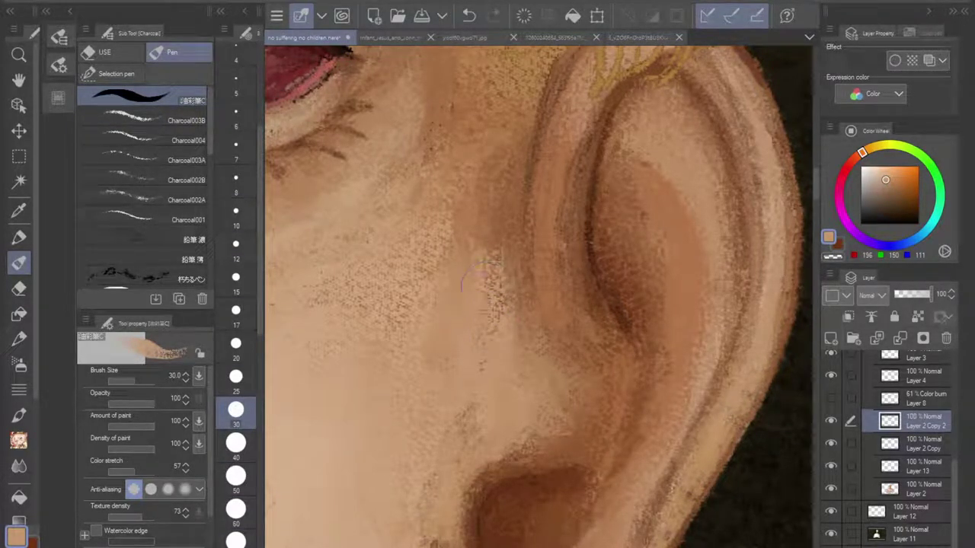
pyautogui.moveTo(486, 286)
pyautogui.mouseDown()
pyautogui.moveTo(474, 251)
pyautogui.moveTo(493, 243)
pyautogui.moveTo(492, 203)
pyautogui.mouseUp()
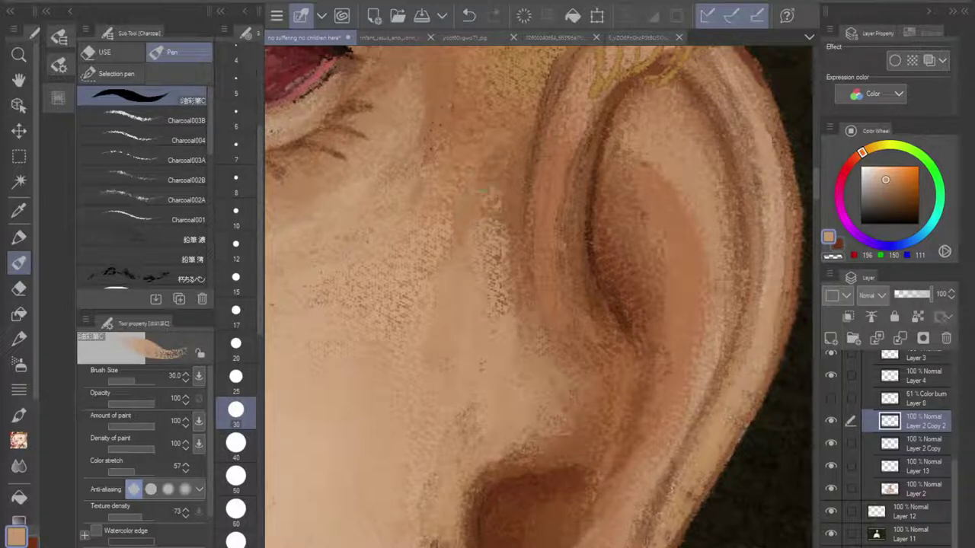
pyautogui.moveTo(522, 301); pyautogui.dragTo(499, 196)
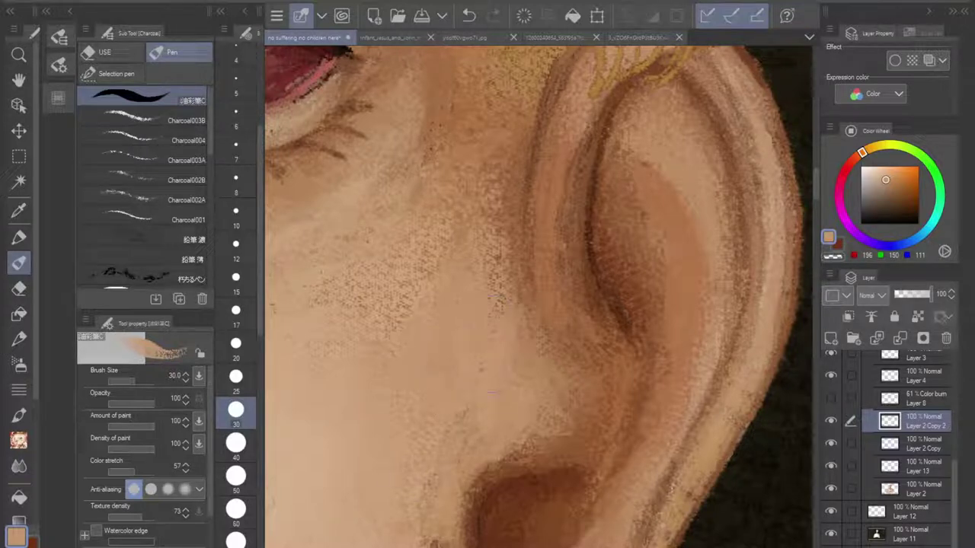
# Step: Check the face from a distance, touch up the cheek beside the right-hand ear, and save the painting
pyautogui.scroll(-4, 495, 345)
pyautogui.scroll(-1, 538, 343)
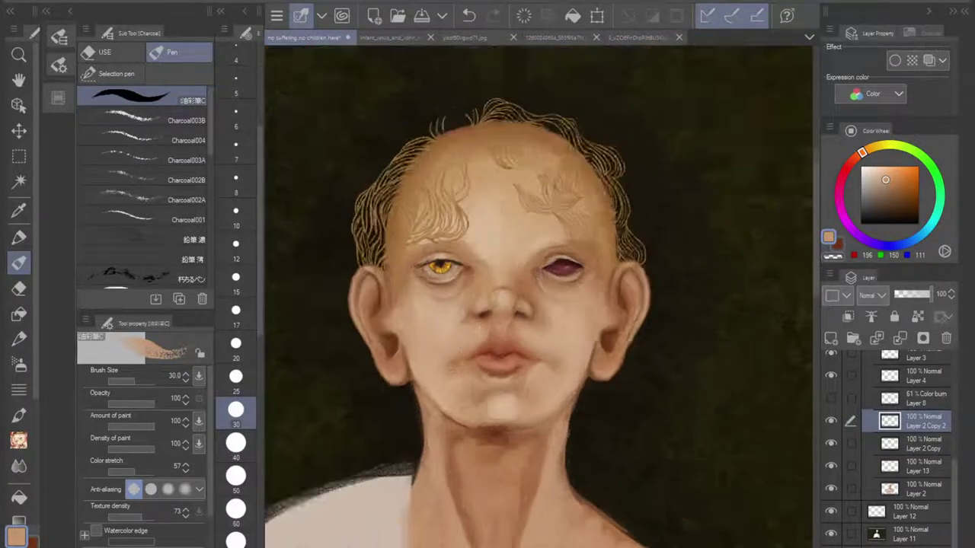
pyautogui.scroll(-2, 568, 383)
pyautogui.moveTo(538, 358); pyautogui.dragTo(562, 328)
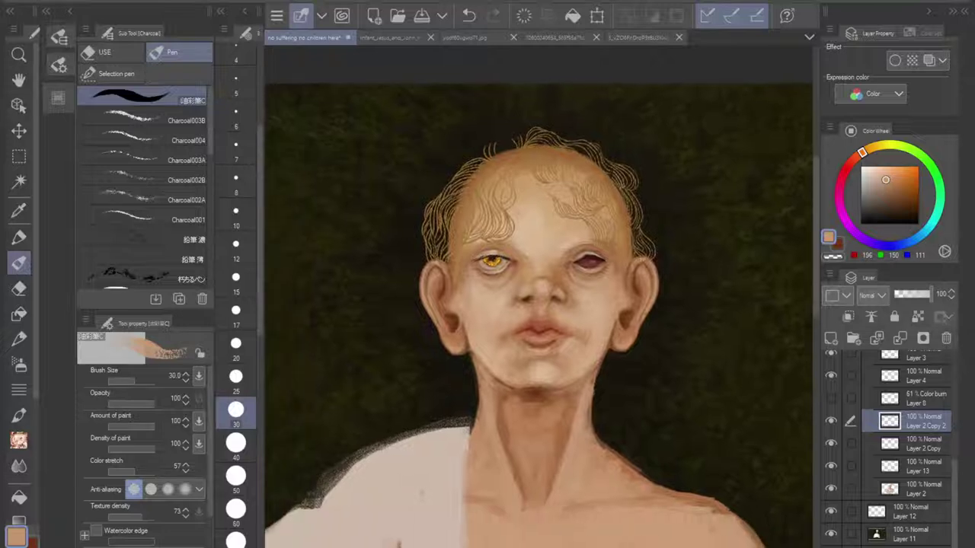
pyautogui.scroll(6, 639, 281)
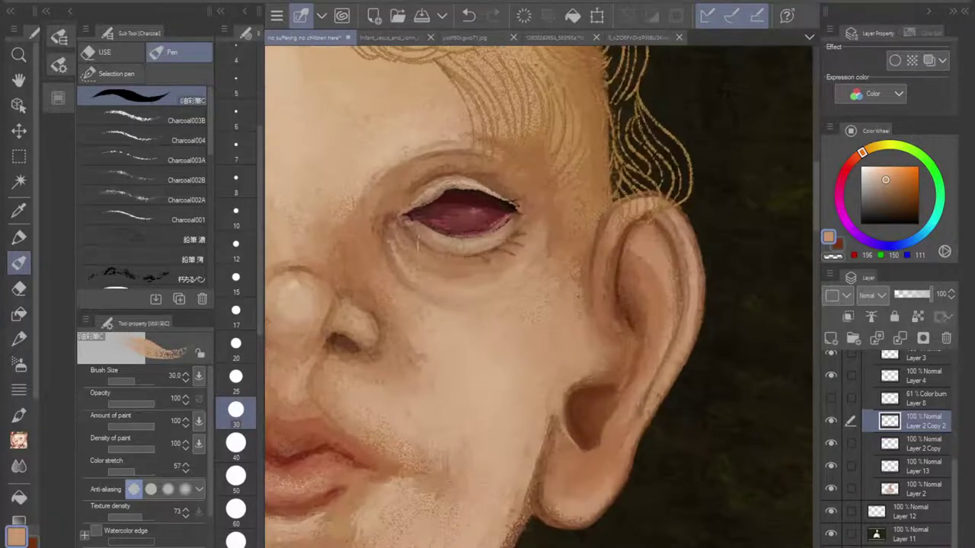
pyautogui.moveTo(538, 342); pyautogui.dragTo(556, 251)
pyautogui.scroll(-8, 538, 296)
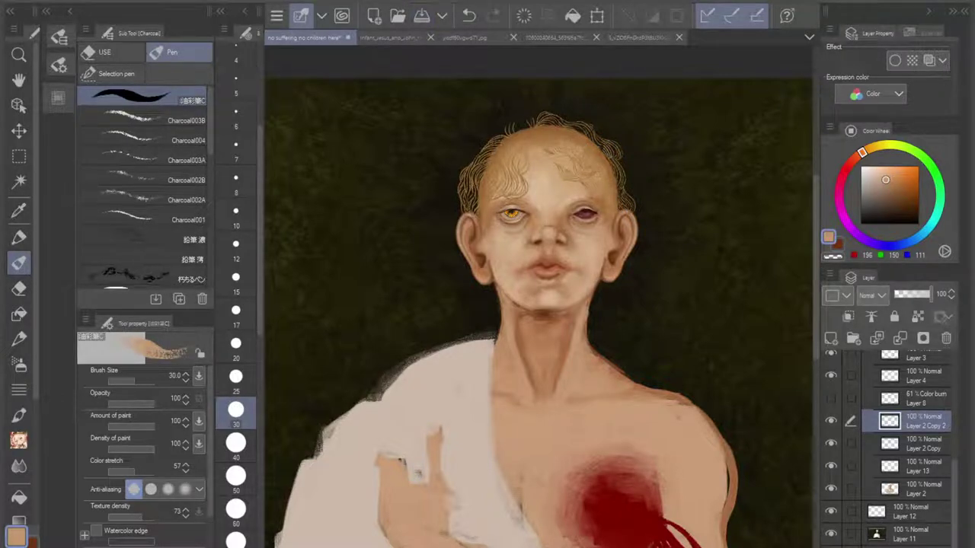
pyautogui.hotkey('ctrl', 's')
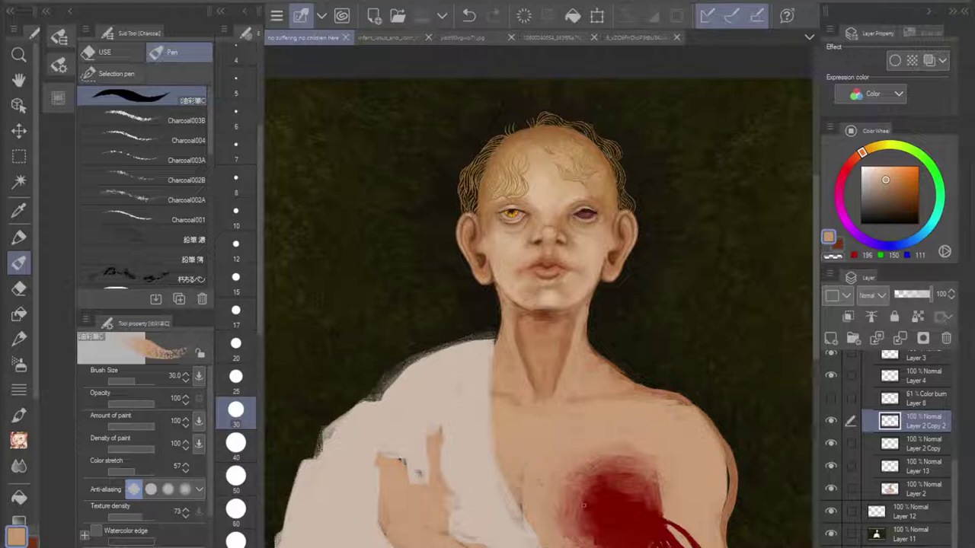
# Step: Review the face and full figure, toggling Layers 9, 6, 4 and 3 to check their content
pyautogui.scroll(5, 567, 252)
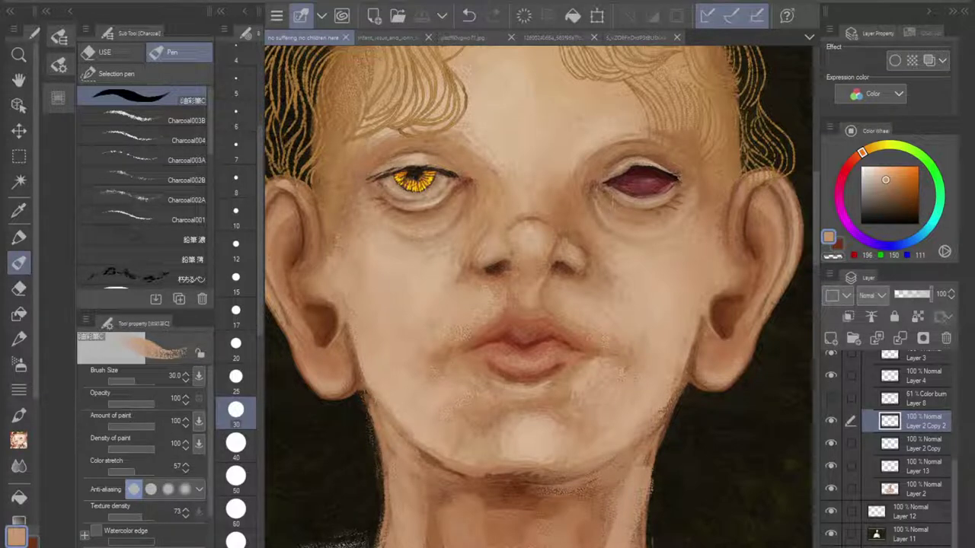
pyautogui.moveTo(533, 267)
pyautogui.mouseDown()
pyautogui.moveTo(533, 303)
pyautogui.moveTo(549, 332)
pyautogui.moveTo(566, 313)
pyautogui.moveTo(551, 314)
pyautogui.mouseUp()
pyautogui.scroll(-6, 563, 335)
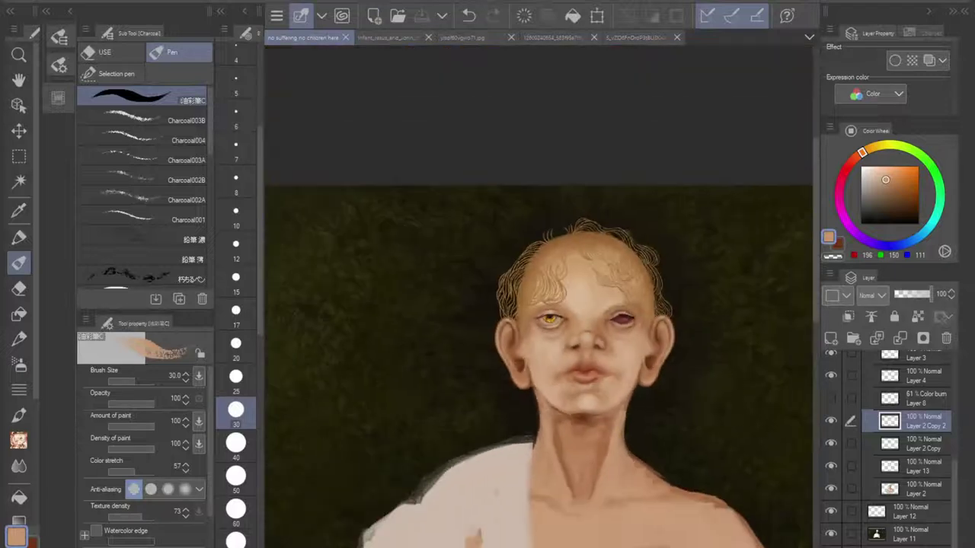
pyautogui.moveTo(586, 373); pyautogui.dragTo(556, 168)
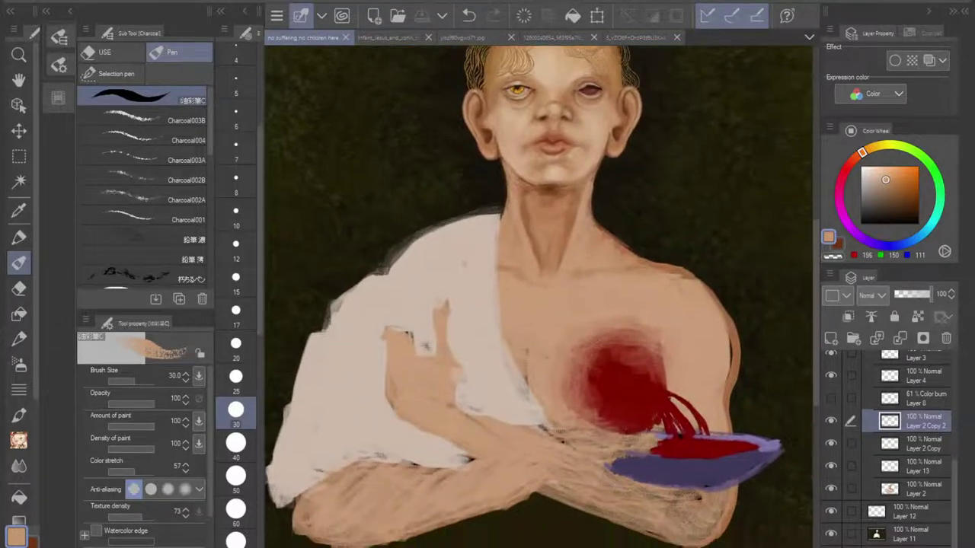
pyautogui.scroll(-2, 547, 279)
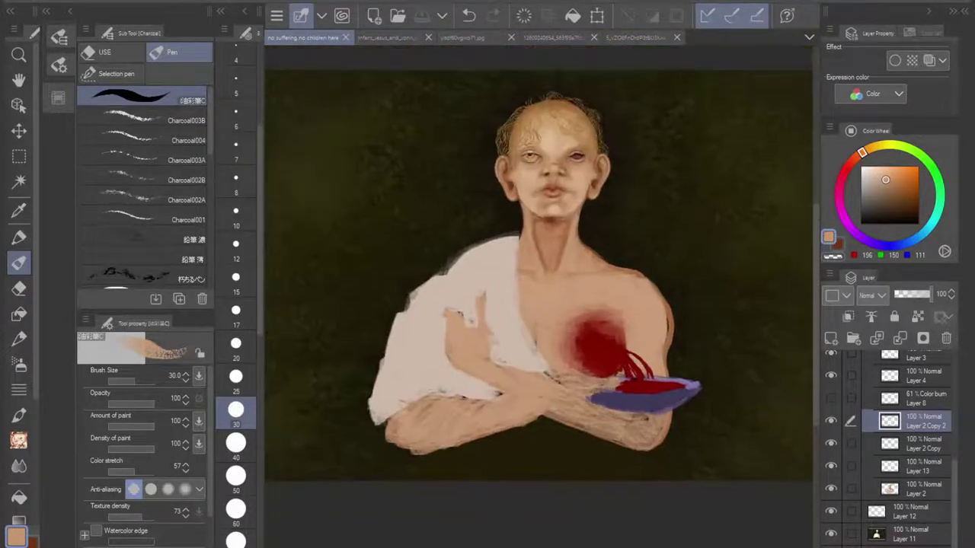
pyautogui.scroll(4, 891, 449)
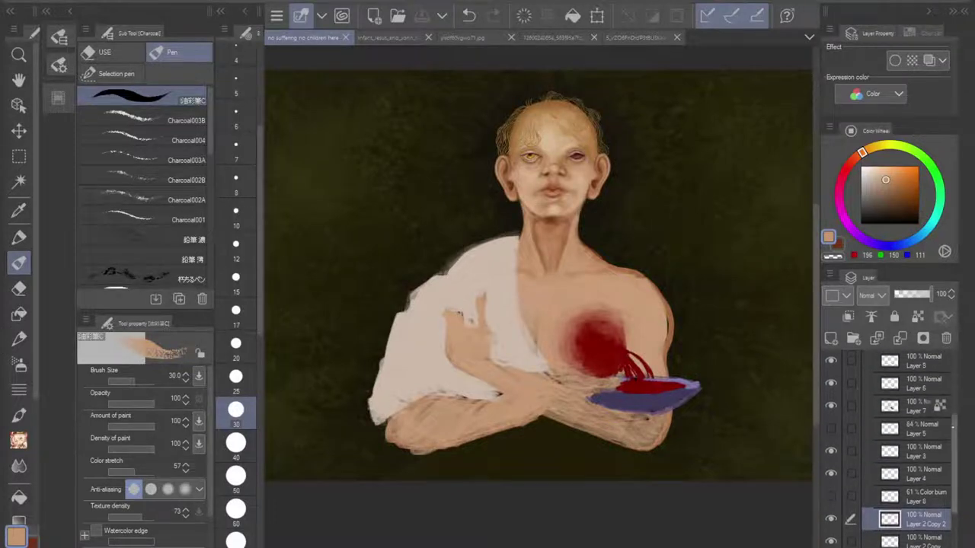
pyautogui.click(831, 382)
pyautogui.click(831, 382)
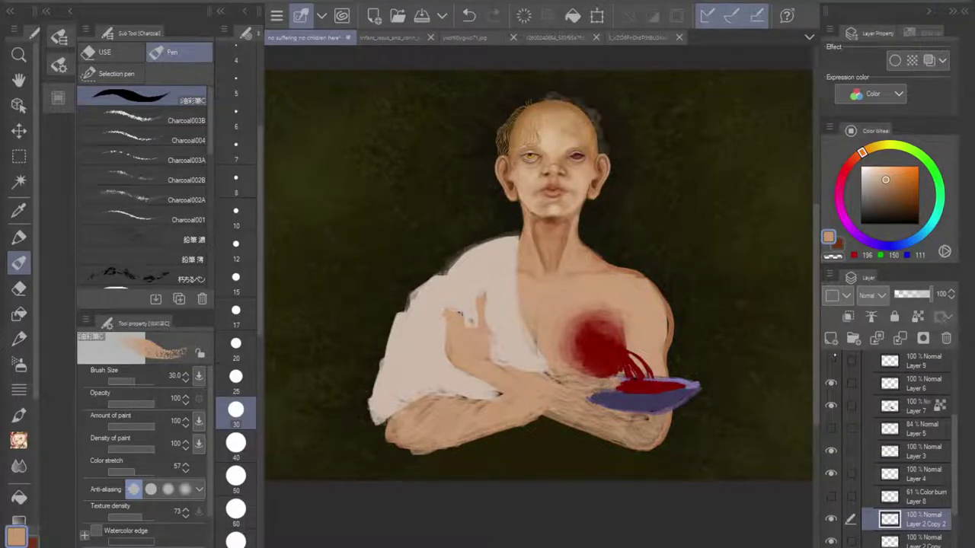
pyautogui.click(831, 474)
pyautogui.click(831, 474)
pyautogui.click(831, 452)
pyautogui.click(830, 451)
# Step: Toggle Layer 5 and the Color burn Layer 8 on and off to check their effect on the portrait
pyautogui.scroll(-2, 891, 449)
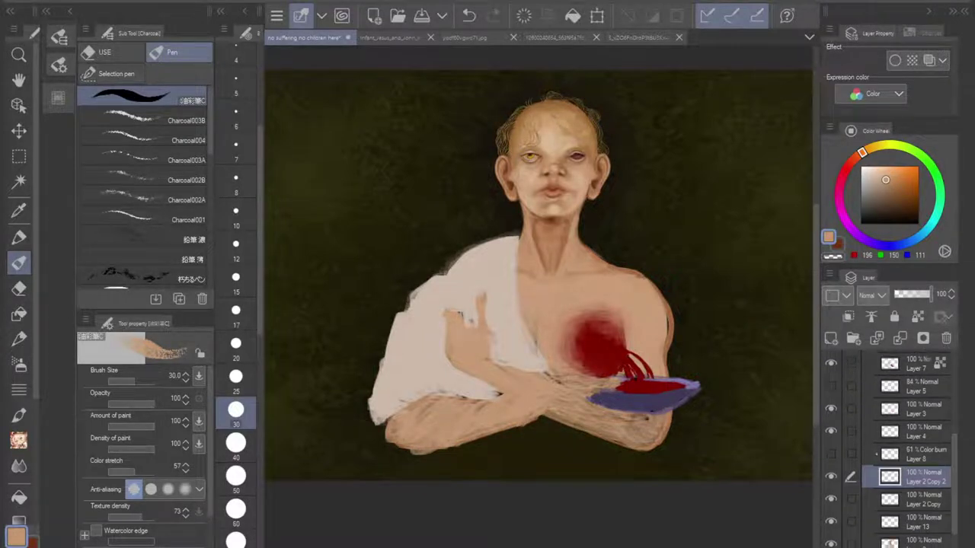
pyautogui.click(831, 384)
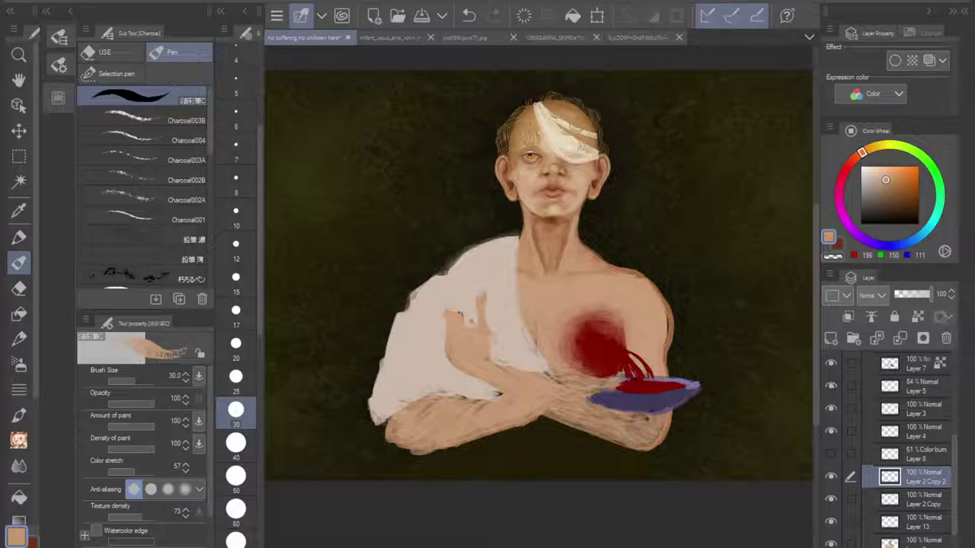
pyautogui.click(831, 384)
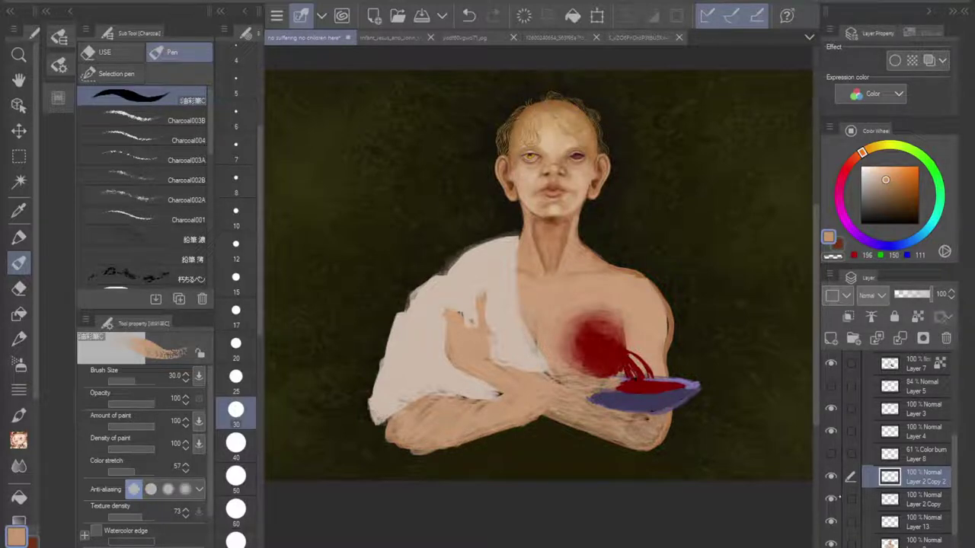
pyautogui.click(831, 454)
pyautogui.click(830, 453)
pyautogui.scroll(-2, 891, 450)
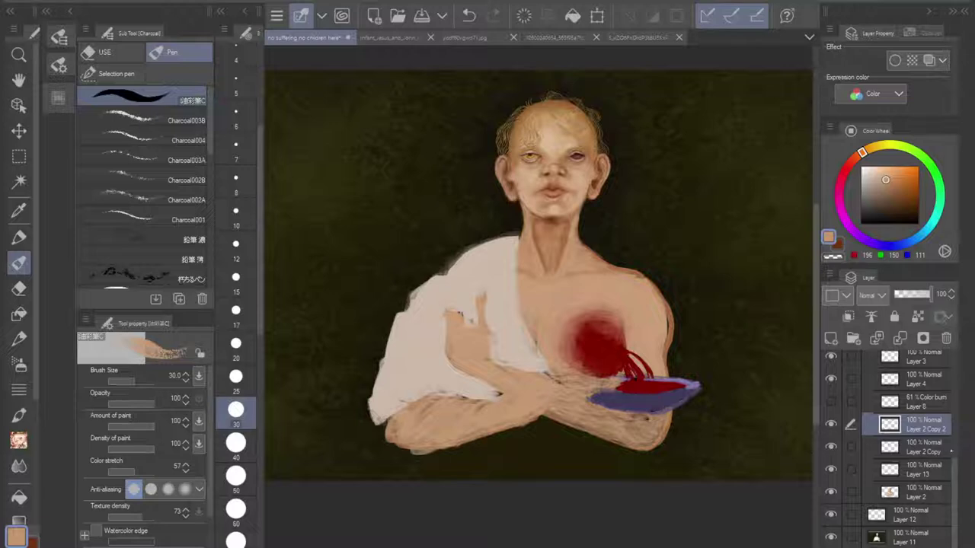
# Step: Toggle Layers 9 and 7 to find the robe, select Layer 7, and sample the robe's off-white for the Pen brush
pyautogui.scroll(7, 891, 449)
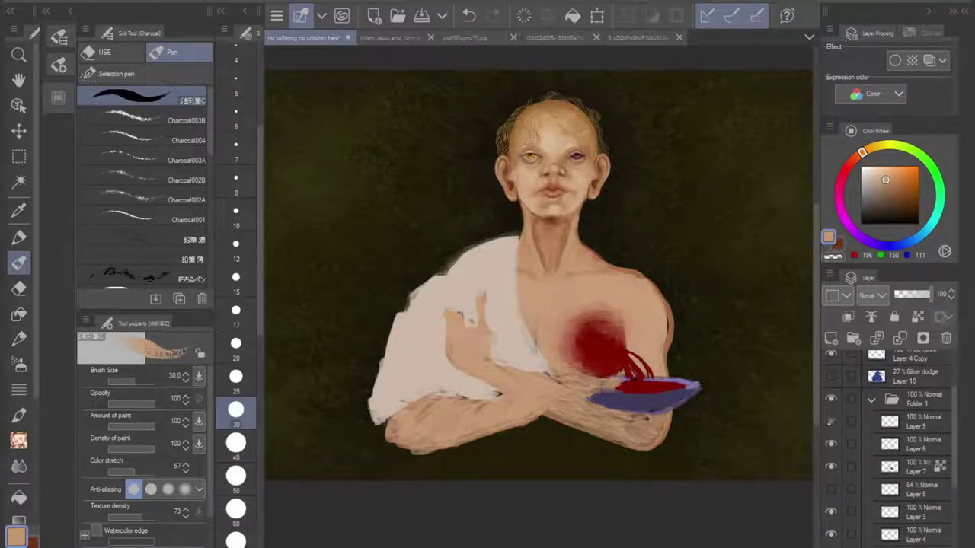
pyautogui.click(830, 421)
pyautogui.click(831, 466)
pyautogui.click(831, 466)
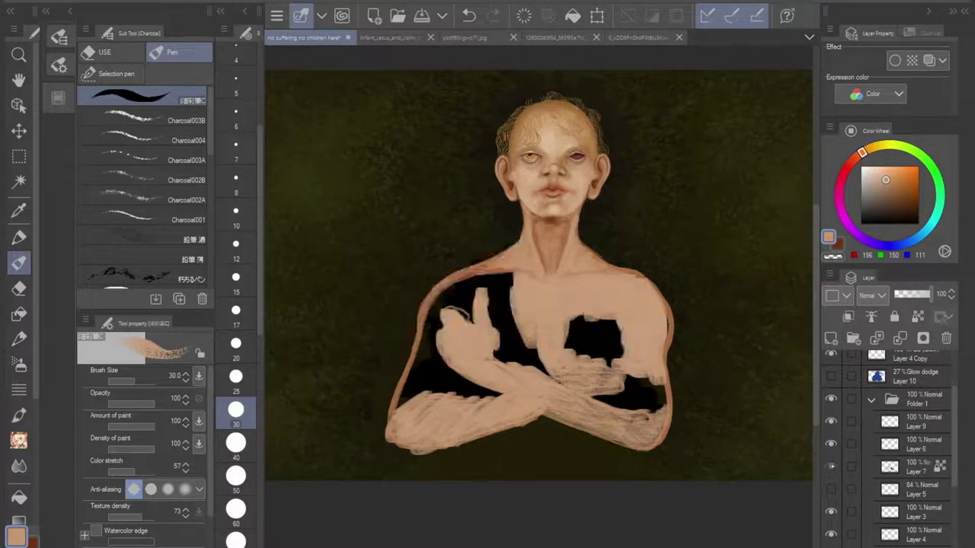
pyautogui.click(923, 469)
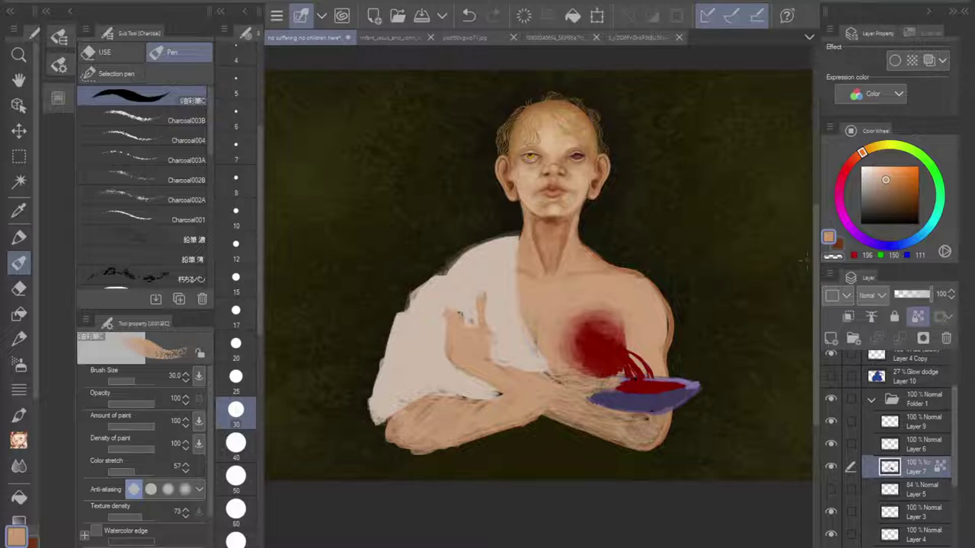
pyautogui.press('i')
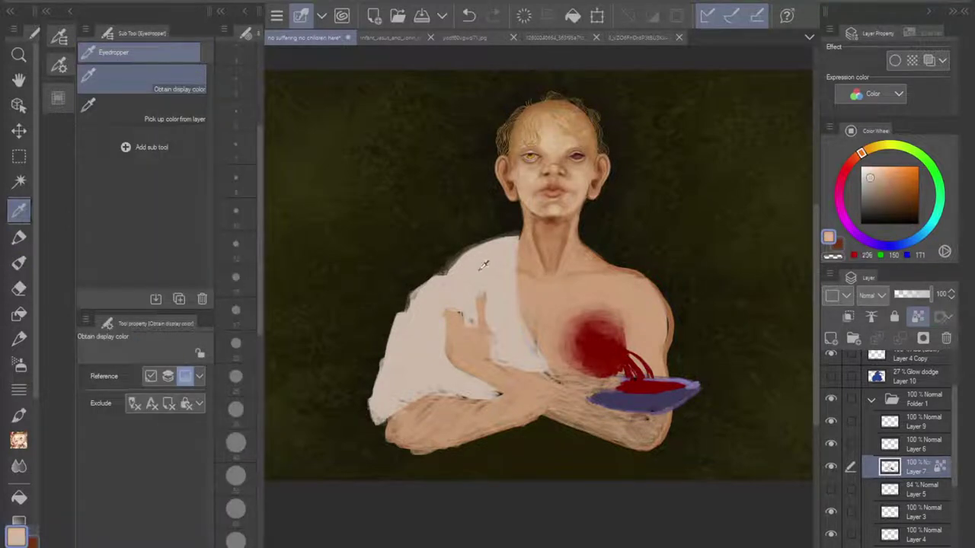
pyautogui.click(477, 264)
pyautogui.click(19, 265)
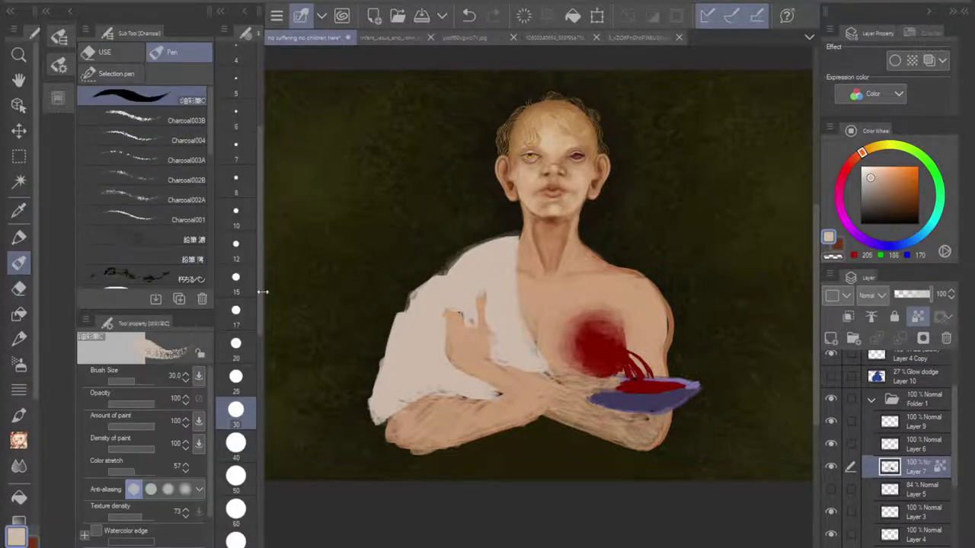
pyautogui.click(235, 442)
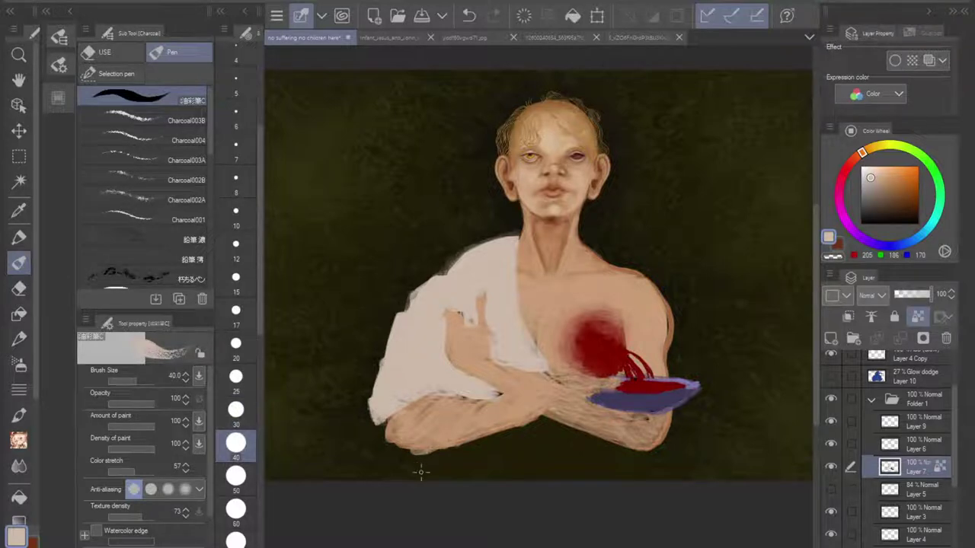
# Step: Unlock transparent pixels on Layer 7 and outline the robe's lower part beneath the crossed arms with brush size 50
pyautogui.click(831, 466)
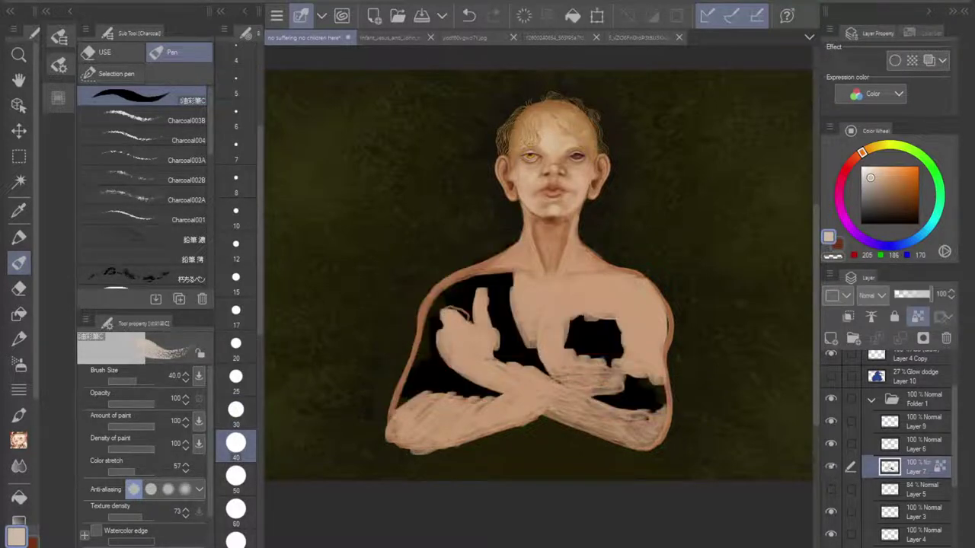
pyautogui.click(830, 467)
pyautogui.click(919, 317)
pyautogui.click(235, 475)
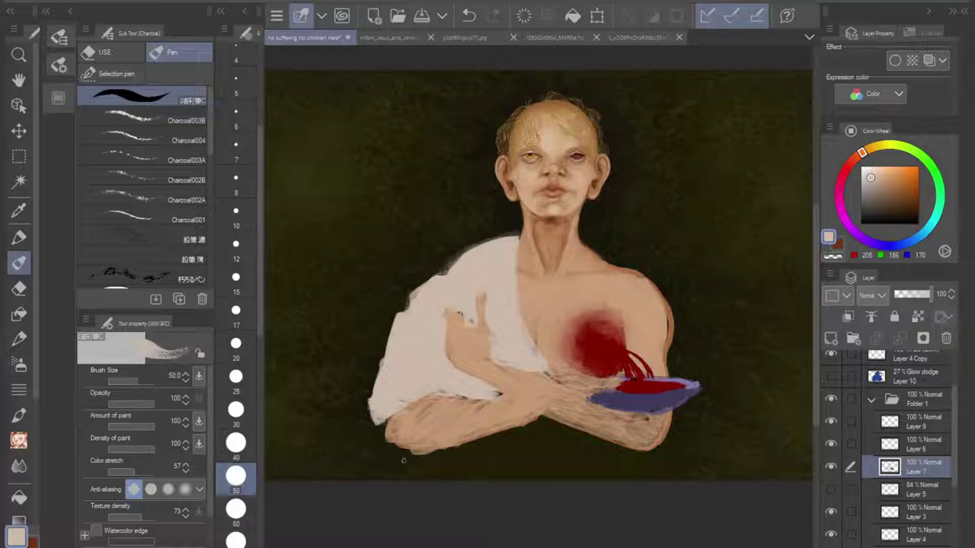
pyautogui.moveTo(392, 451)
pyautogui.mouseDown()
pyautogui.moveTo(416, 479)
pyautogui.moveTo(390, 474)
pyautogui.mouseUp()
pyautogui.moveTo(383, 420)
pyautogui.mouseDown()
pyautogui.moveTo(417, 465)
pyautogui.moveTo(421, 454)
pyautogui.moveTo(532, 422)
pyautogui.moveTo(558, 429)
pyautogui.moveTo(579, 466)
pyautogui.moveTo(603, 474)
pyautogui.mouseUp()
pyautogui.moveTo(550, 428); pyautogui.dragTo(600, 478)
# Step: Fill the lower robe beneath the arms with off-white at brush size 100, extending its left edge outward
pyautogui.scroll(-5, 236, 396)
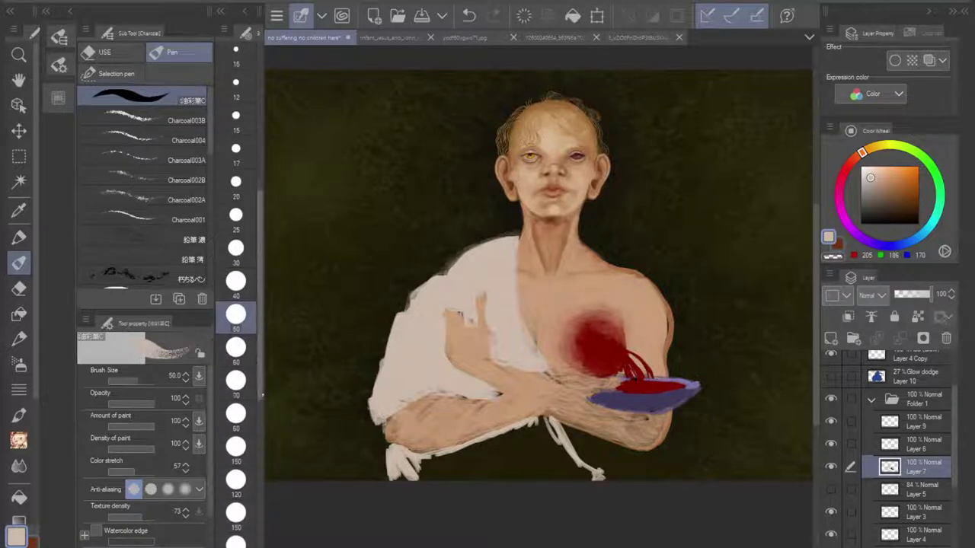
pyautogui.click(236, 417)
pyautogui.moveTo(415, 469)
pyautogui.mouseDown()
pyautogui.moveTo(443, 468)
pyautogui.moveTo(404, 477)
pyautogui.moveTo(531, 430)
pyautogui.moveTo(554, 432)
pyautogui.moveTo(568, 457)
pyautogui.moveTo(544, 454)
pyautogui.mouseUp()
pyautogui.moveTo(450, 462)
pyautogui.mouseDown()
pyautogui.moveTo(429, 485)
pyautogui.moveTo(511, 464)
pyautogui.moveTo(534, 441)
pyautogui.moveTo(556, 448)
pyautogui.moveTo(495, 483)
pyautogui.moveTo(593, 483)
pyautogui.mouseUp()
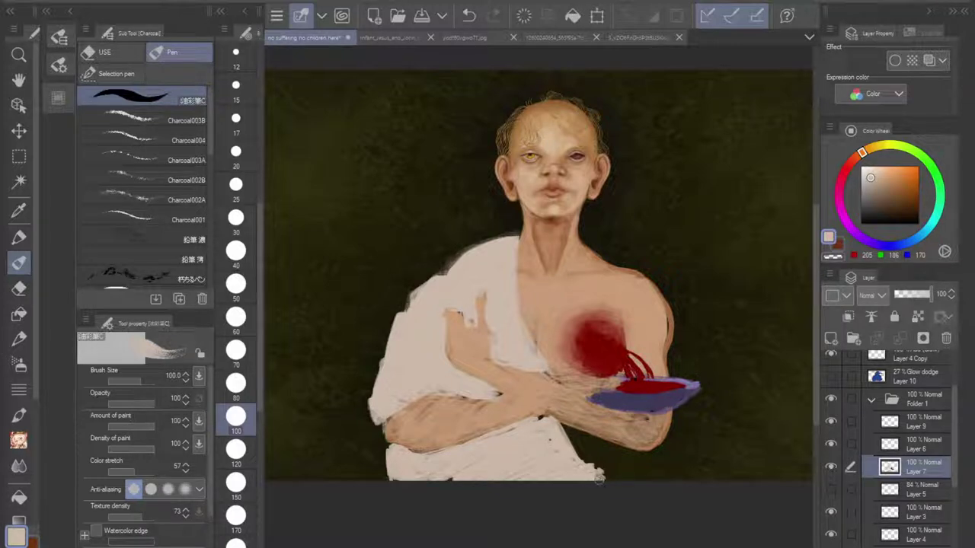
pyautogui.moveTo(564, 430); pyautogui.dragTo(596, 486)
pyautogui.moveTo(384, 455)
pyautogui.mouseDown()
pyautogui.moveTo(377, 484)
pyautogui.moveTo(392, 476)
pyautogui.mouseUp()
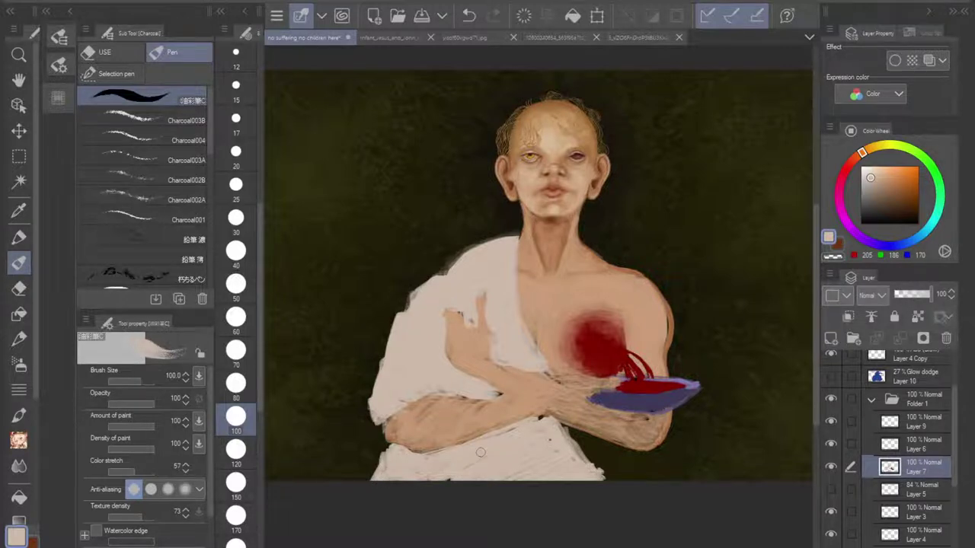
# Step: Trim both side edges of the lower robe using the Pen brush with transparent colour
pyautogui.scroll(-5, 588, 358)
pyautogui.scroll(5, 637, 309)
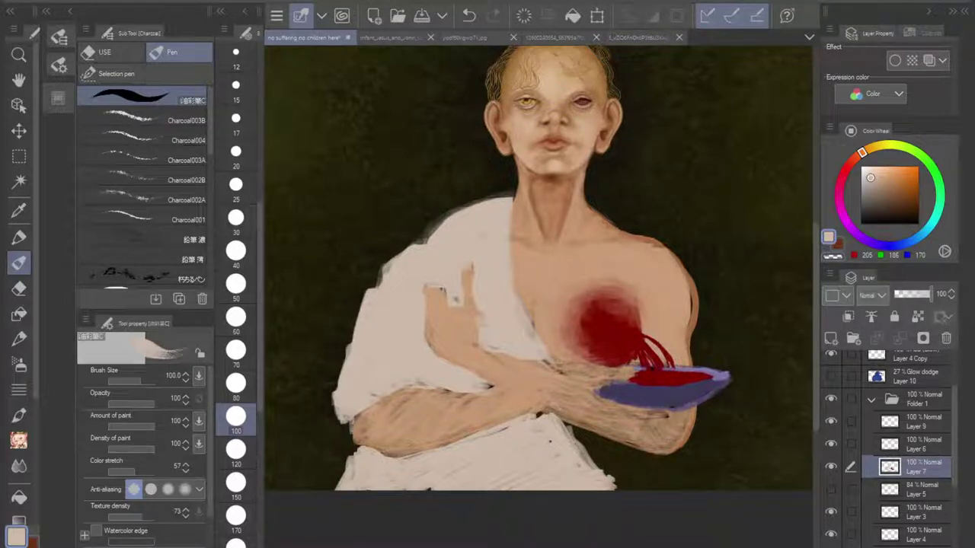
pyautogui.scroll(1, 664, 335)
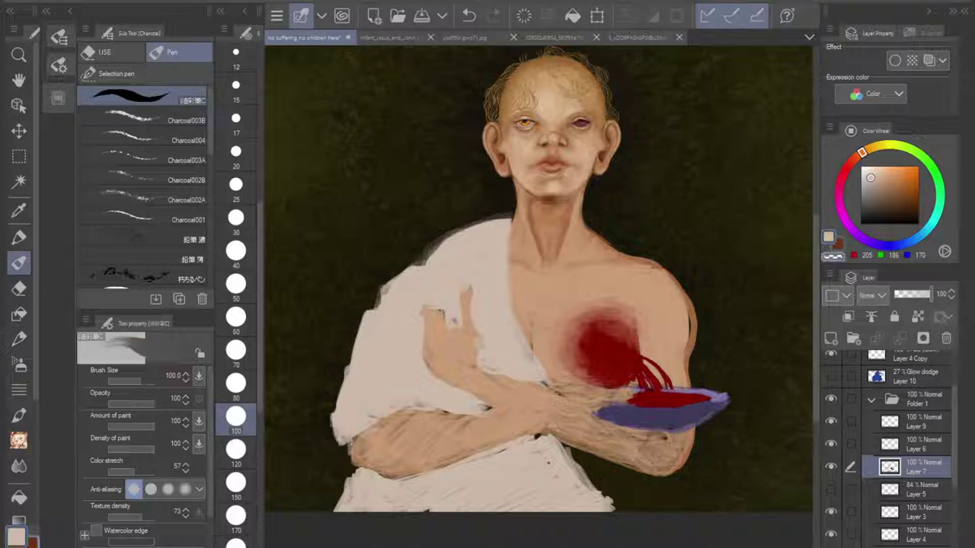
pyautogui.moveTo(364, 524)
pyautogui.mouseDown()
pyautogui.moveTo(372, 488)
pyautogui.moveTo(387, 516)
pyautogui.moveTo(352, 477)
pyautogui.mouseUp()
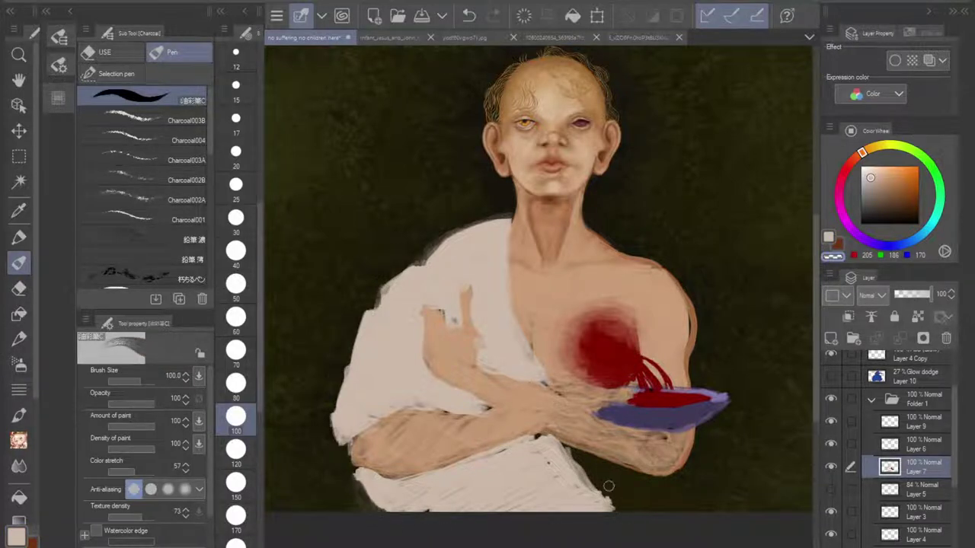
pyautogui.moveTo(609, 487)
pyautogui.mouseDown()
pyautogui.moveTo(600, 516)
pyautogui.moveTo(590, 488)
pyautogui.moveTo(569, 518)
pyautogui.moveTo(565, 476)
pyautogui.moveTo(575, 457)
pyautogui.moveTo(568, 493)
pyautogui.moveTo(560, 456)
pyautogui.moveTo(567, 518)
pyautogui.moveTo(548, 452)
pyautogui.moveTo(560, 450)
pyautogui.moveTo(609, 512)
pyautogui.moveTo(609, 501)
pyautogui.moveTo(559, 444)
pyautogui.moveTo(547, 451)
pyautogui.moveTo(554, 520)
pyautogui.moveTo(559, 484)
pyautogui.mouseUp()
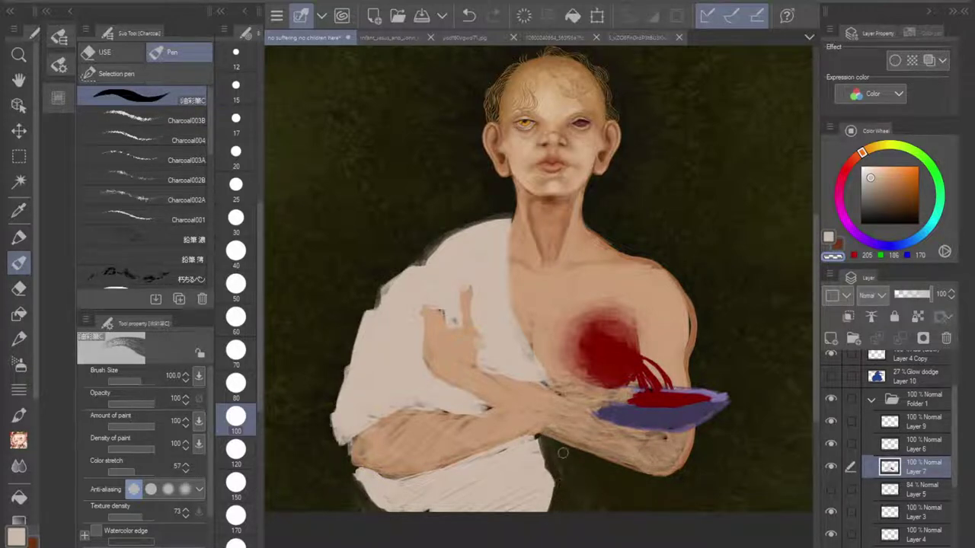
# Step: Erase the robe's edge beside the chest above the forearms and narrow the right side of the lower robe
pyautogui.moveTo(546, 387)
pyautogui.mouseDown()
pyautogui.moveTo(536, 366)
pyautogui.moveTo(538, 380)
pyautogui.mouseUp()
pyautogui.moveTo(547, 449)
pyautogui.mouseDown()
pyautogui.moveTo(538, 530)
pyautogui.moveTo(558, 457)
pyautogui.moveTo(555, 493)
pyautogui.mouseUp()
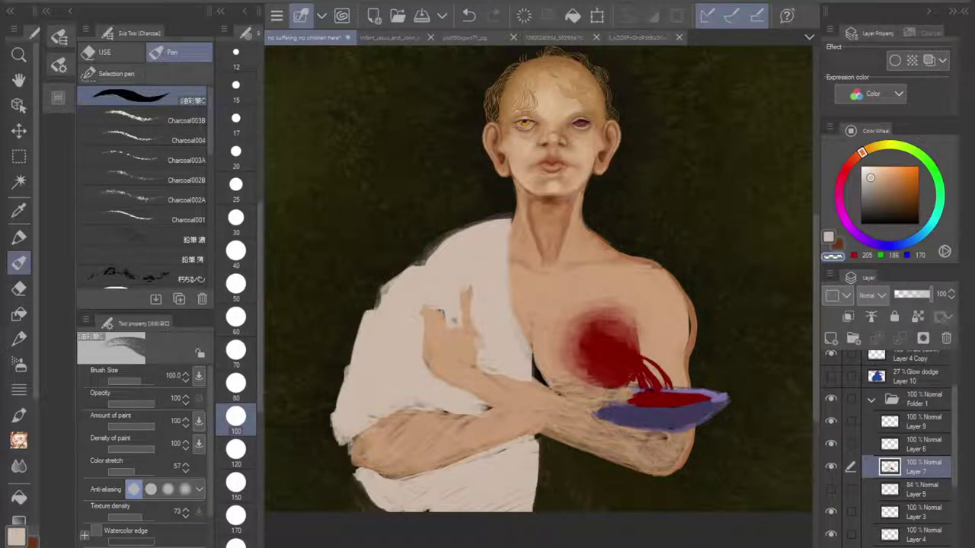
pyautogui.moveTo(533, 352); pyautogui.dragTo(538, 374)
pyautogui.moveTo(539, 443); pyautogui.dragTo(532, 527)
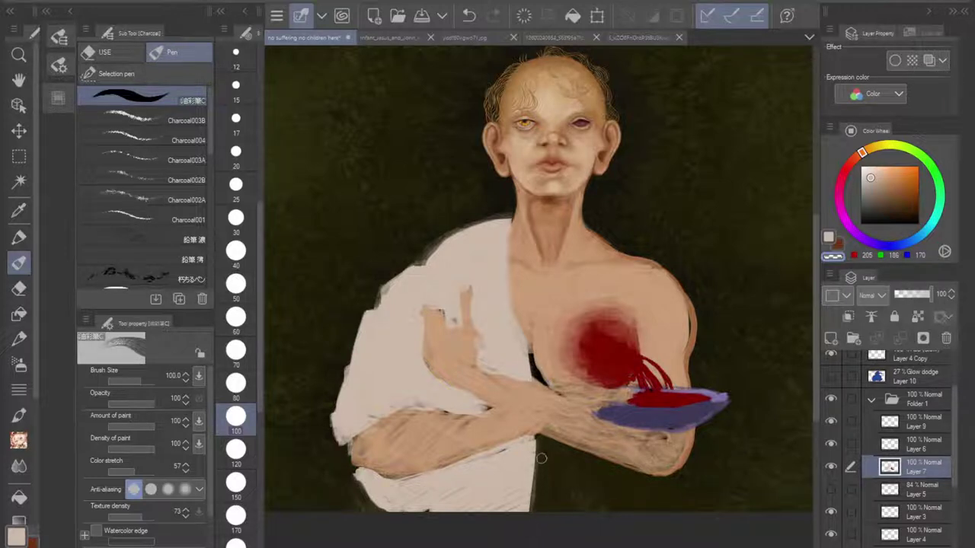
pyautogui.moveTo(538, 440); pyautogui.dragTo(537, 475)
pyautogui.moveTo(527, 340); pyautogui.dragTo(525, 378)
pyautogui.moveTo(531, 439); pyautogui.dragTo(532, 519)
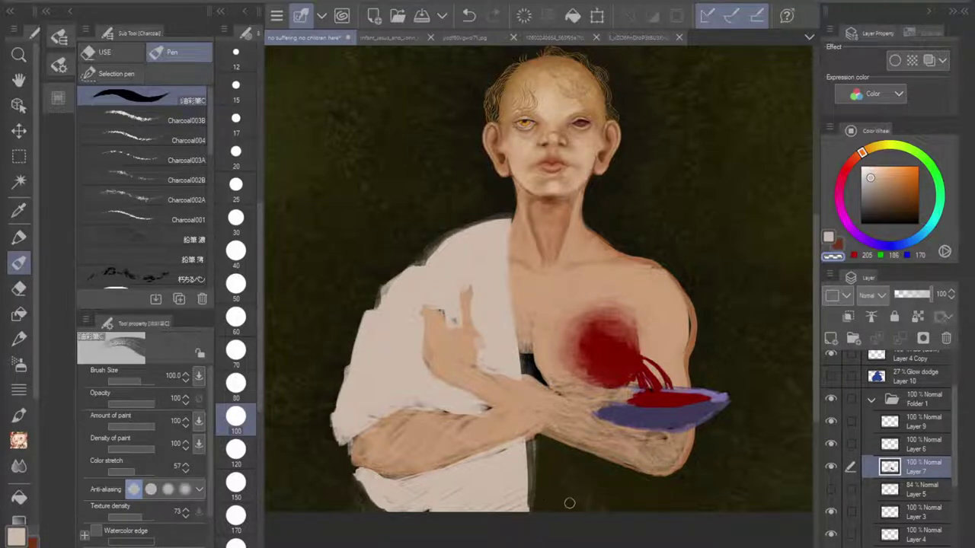
# Step: Switch back to off-white and repaint the lower robe's right edge and the cloth strip crossing the forearms
pyautogui.click(17, 537)
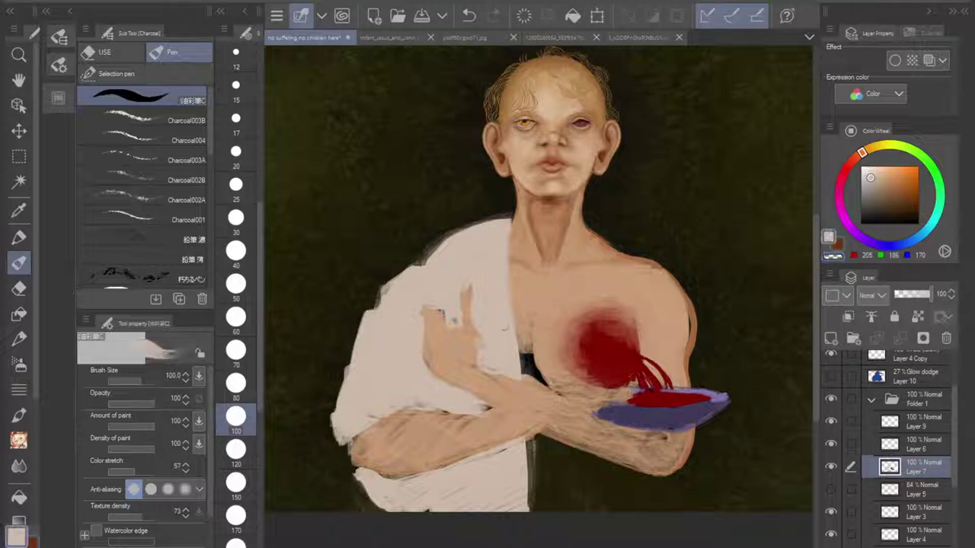
pyautogui.moveTo(514, 340); pyautogui.dragTo(536, 386)
pyautogui.moveTo(532, 435)
pyautogui.mouseDown()
pyautogui.moveTo(535, 466)
pyautogui.moveTo(569, 501)
pyautogui.moveTo(567, 519)
pyautogui.moveTo(540, 488)
pyautogui.moveTo(526, 524)
pyautogui.mouseUp()
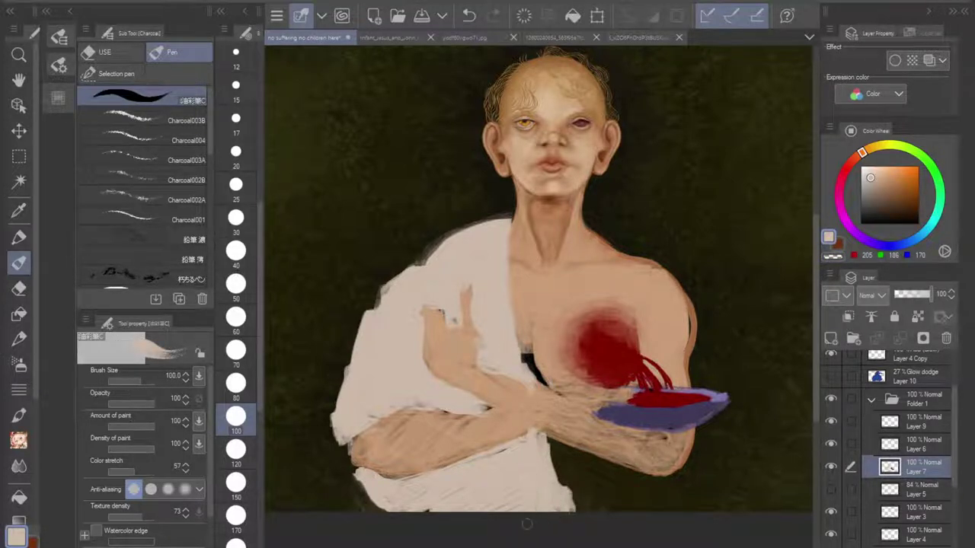
pyautogui.moveTo(561, 490); pyautogui.dragTo(570, 512)
pyautogui.moveTo(534, 431)
pyautogui.mouseDown()
pyautogui.moveTo(525, 360)
pyautogui.moveTo(544, 386)
pyautogui.moveTo(535, 391)
pyautogui.mouseUp()
# Step: Paint off-white cloth over the raised hand's fingers and along the robe's edge above the forearm
pyautogui.moveTo(473, 329)
pyautogui.mouseDown()
pyautogui.moveTo(486, 375)
pyautogui.moveTo(523, 385)
pyautogui.moveTo(493, 371)
pyautogui.mouseUp()
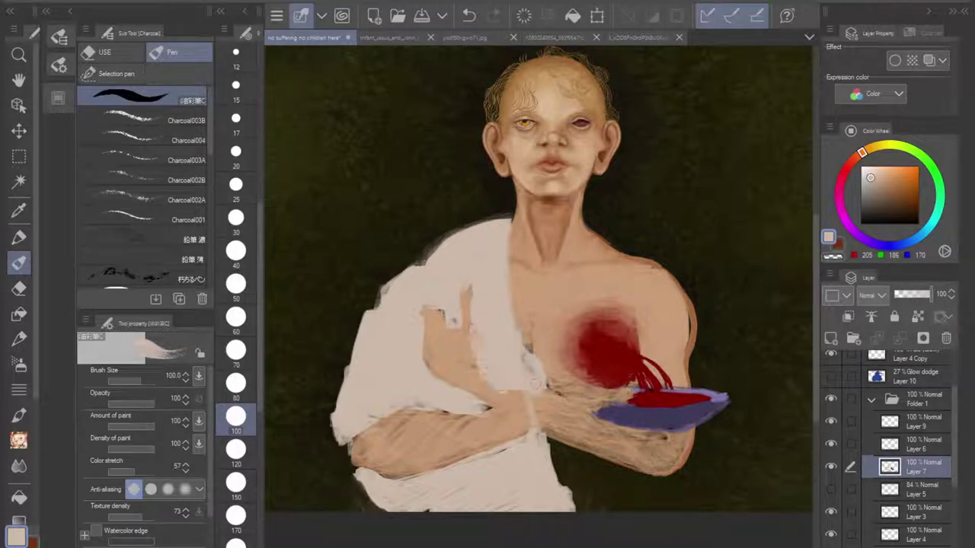
pyautogui.moveTo(438, 311)
pyautogui.mouseDown()
pyautogui.moveTo(454, 346)
pyautogui.moveTo(452, 318)
pyautogui.moveTo(431, 320)
pyautogui.moveTo(439, 342)
pyautogui.moveTo(452, 349)
pyautogui.mouseUp()
pyautogui.moveTo(466, 311)
pyautogui.mouseDown()
pyautogui.moveTo(468, 290)
pyautogui.moveTo(476, 317)
pyautogui.mouseUp()
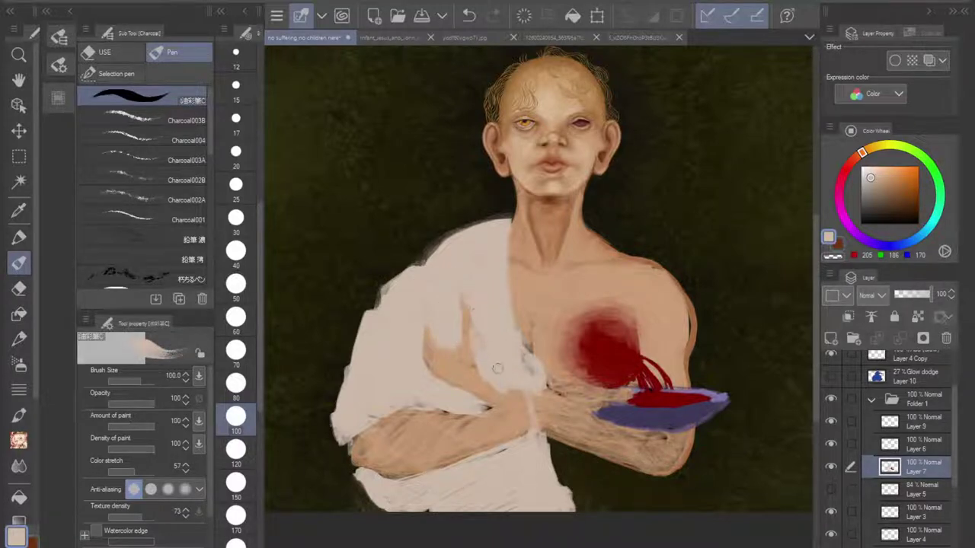
pyautogui.moveTo(404, 408)
pyautogui.mouseDown()
pyautogui.moveTo(474, 407)
pyautogui.moveTo(428, 414)
pyautogui.mouseUp()
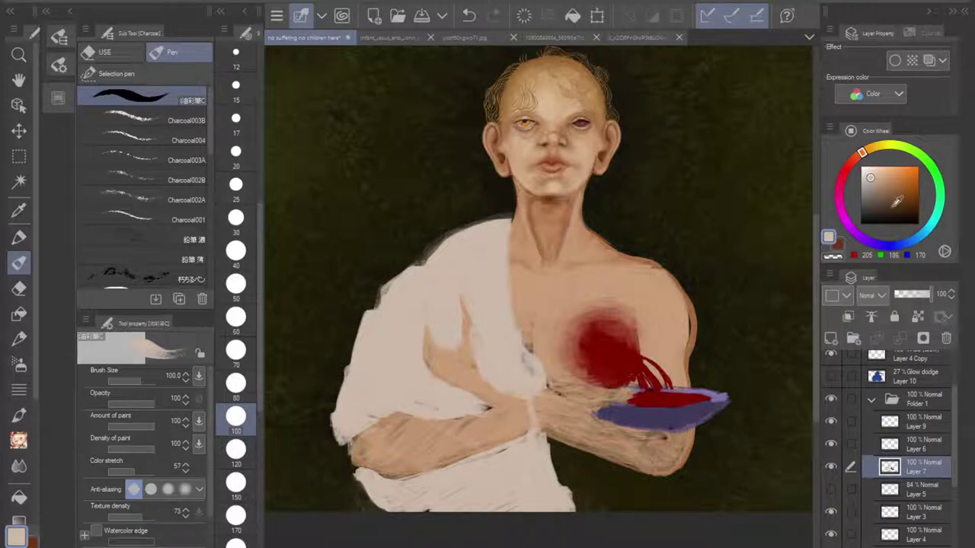
# Step: Choose a darker greyish beige (173, 158, 146), shade the folds of the upper and lower robe, and review the full figure
pyautogui.moveTo(875, 200); pyautogui.dragTo(869, 185)
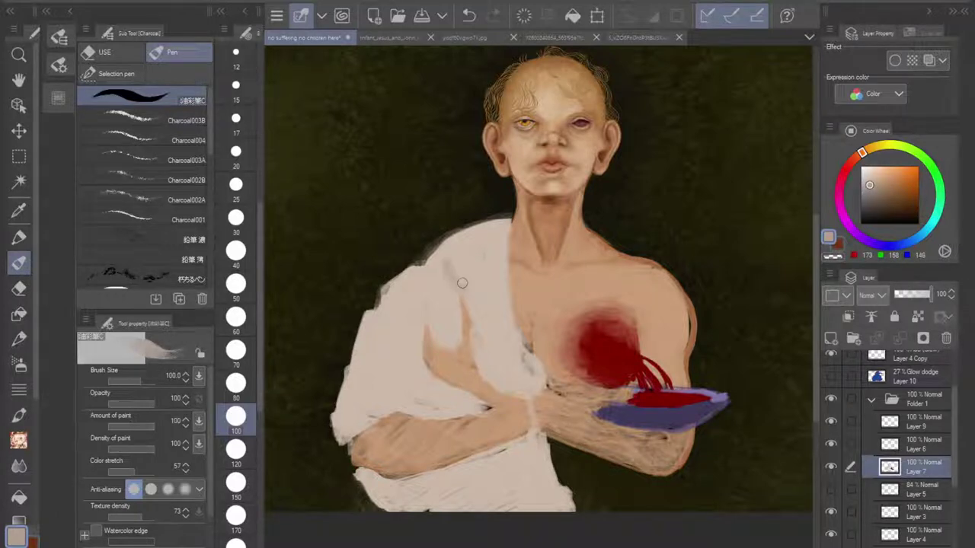
pyautogui.moveTo(443, 268)
pyautogui.mouseDown()
pyautogui.moveTo(437, 295)
pyautogui.moveTo(378, 287)
pyautogui.moveTo(397, 332)
pyautogui.moveTo(420, 330)
pyautogui.moveTo(445, 345)
pyautogui.moveTo(414, 326)
pyautogui.moveTo(451, 341)
pyautogui.moveTo(428, 338)
pyautogui.mouseUp()
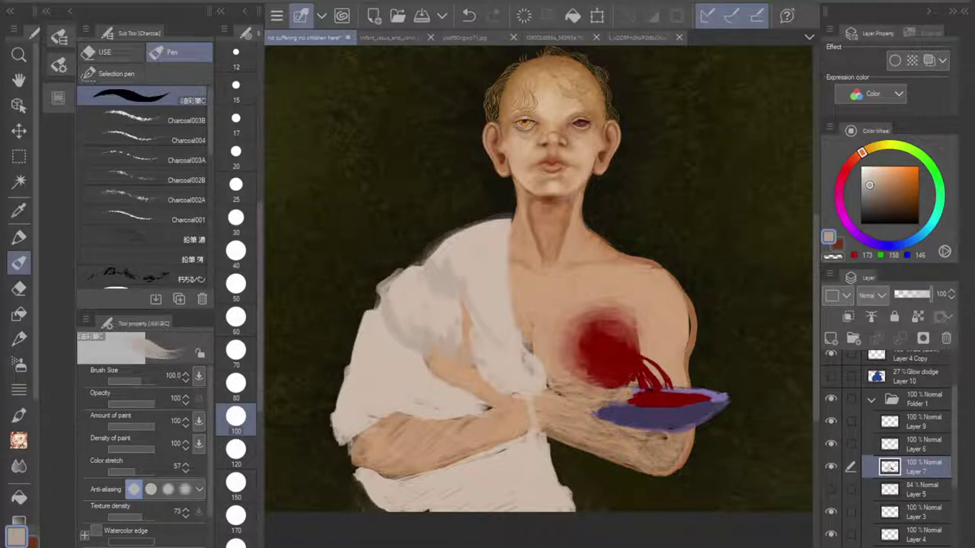
pyautogui.moveTo(355, 326)
pyautogui.mouseDown()
pyautogui.moveTo(350, 396)
pyautogui.moveTo(375, 409)
pyautogui.moveTo(365, 387)
pyautogui.moveTo(335, 400)
pyautogui.moveTo(344, 421)
pyautogui.moveTo(373, 414)
pyautogui.mouseUp()
pyautogui.moveTo(358, 370); pyautogui.dragTo(369, 388)
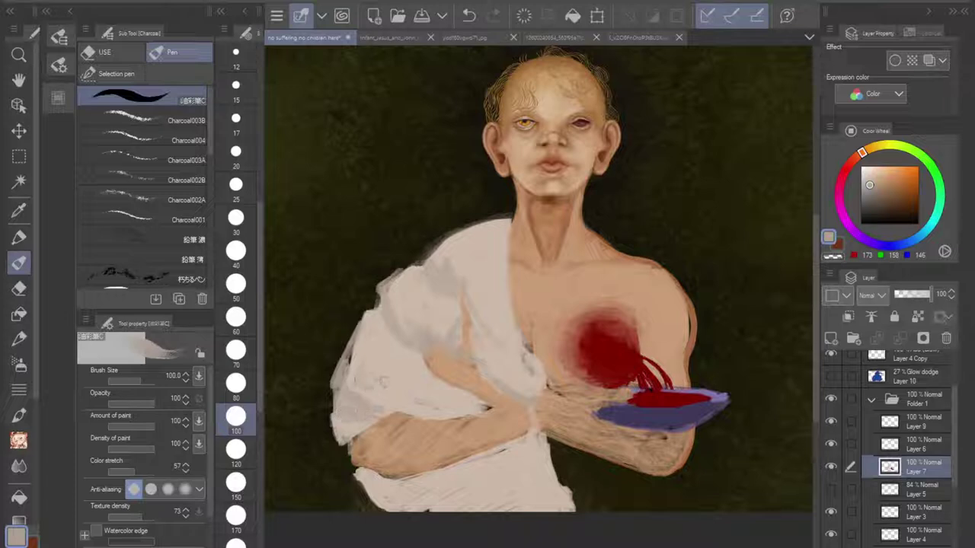
pyautogui.moveTo(371, 474)
pyautogui.mouseDown()
pyautogui.moveTo(384, 504)
pyautogui.moveTo(461, 470)
pyautogui.mouseUp()
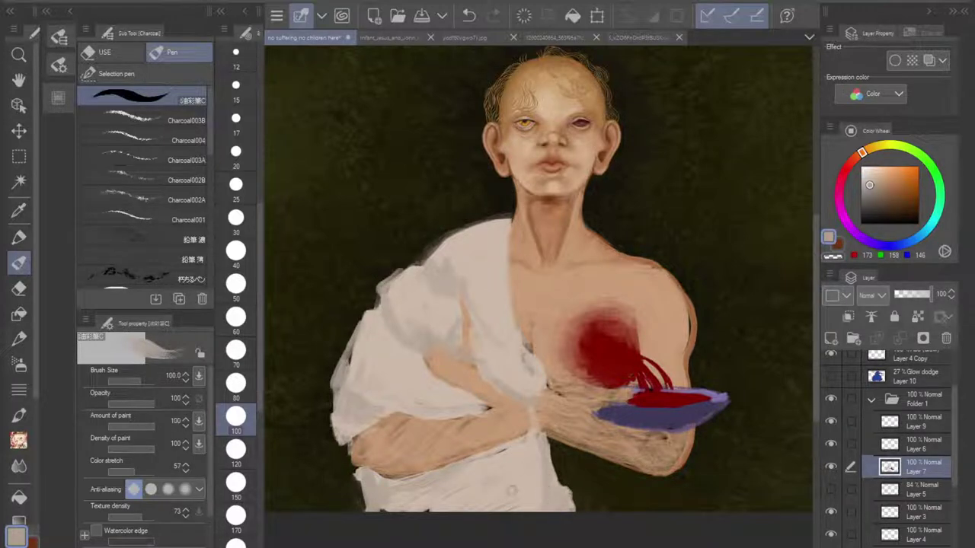
pyautogui.hotkey('ctrl', '0')
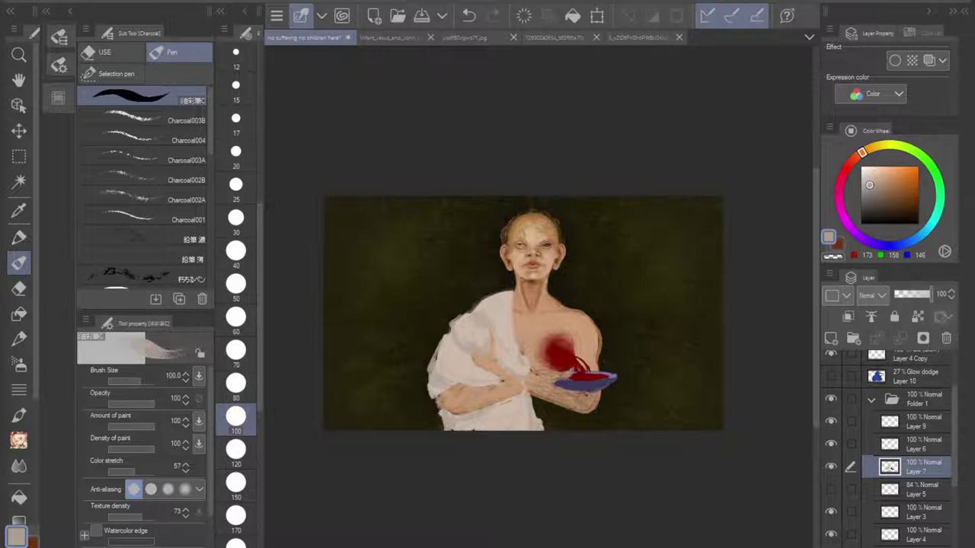
pyautogui.scroll(5, 524, 329)
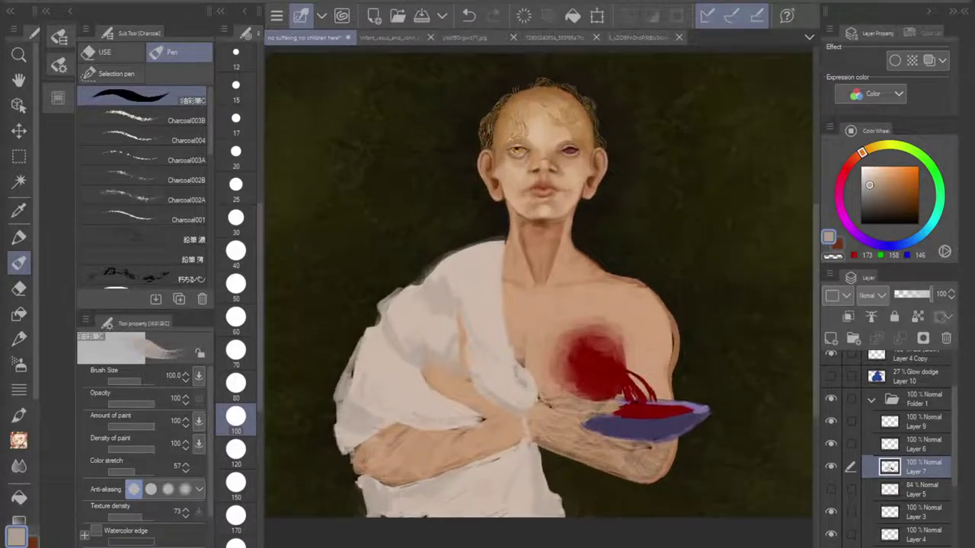
pyautogui.scroll(-1, 547, 355)
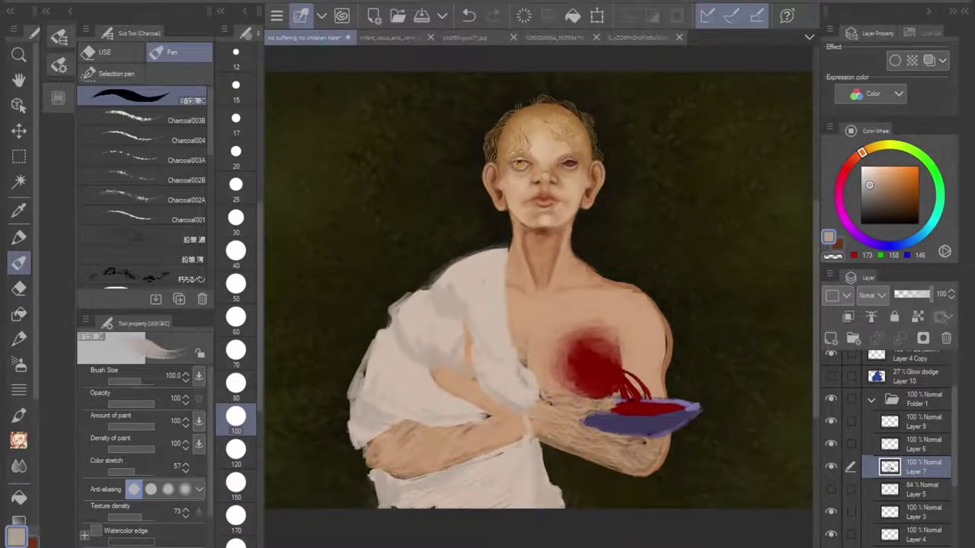
# Step: Sample the chest's skin tone and toggle Layers 7, 6, 9 and 3 to look for the body's paint
pyautogui.click(19, 211)
pyautogui.click(556, 305)
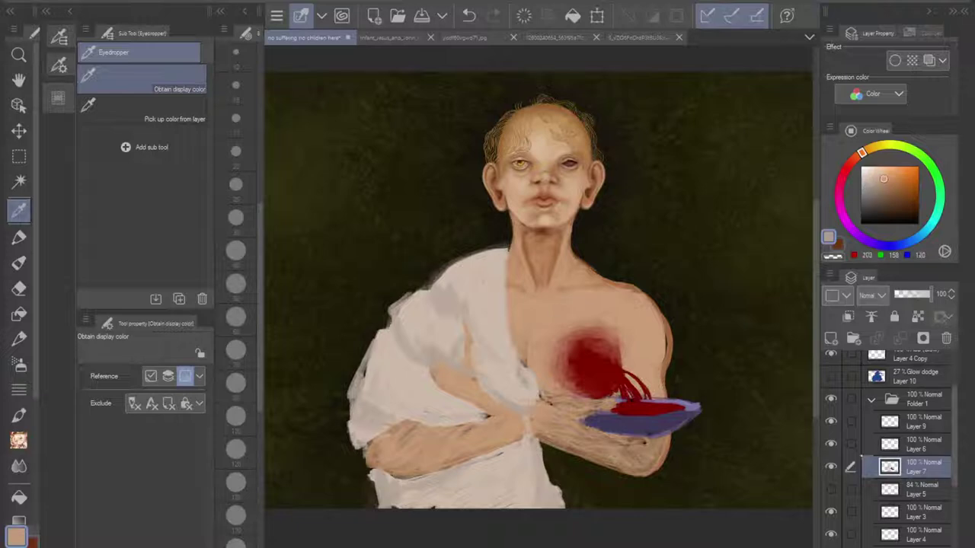
pyautogui.click(831, 466)
pyautogui.click(831, 444)
pyautogui.click(831, 444)
pyautogui.click(832, 421)
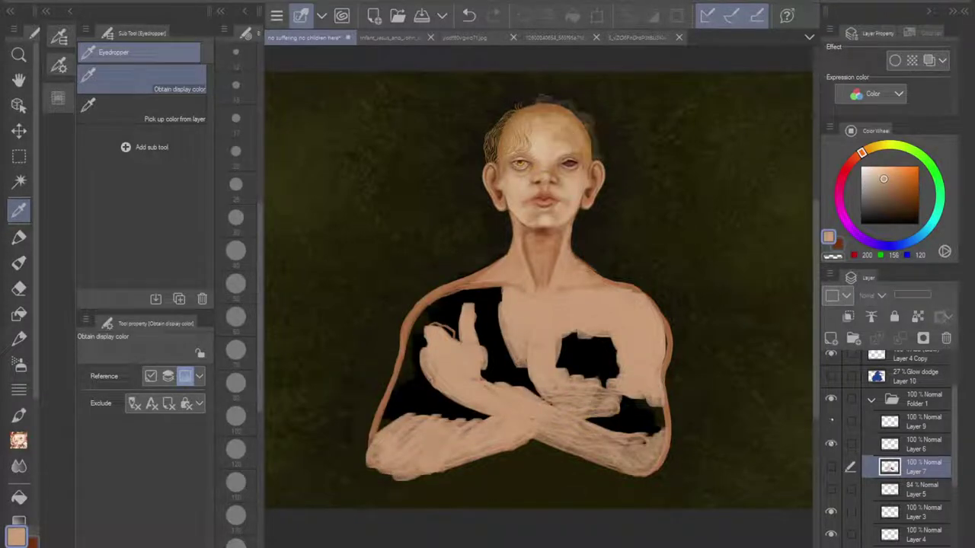
pyautogui.click(831, 512)
pyautogui.click(831, 512)
# Step: Select Layer 2 for the body and make the robe's Layer 7 visible again
pyautogui.moveTo(955, 482); pyautogui.dragTo(955, 538)
pyautogui.click(921, 533)
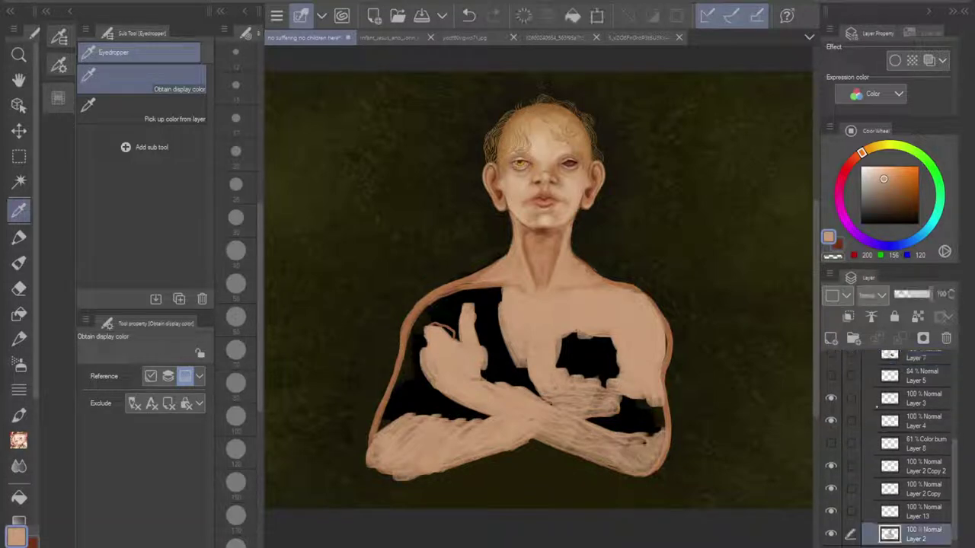
pyautogui.scroll(3, 891, 449)
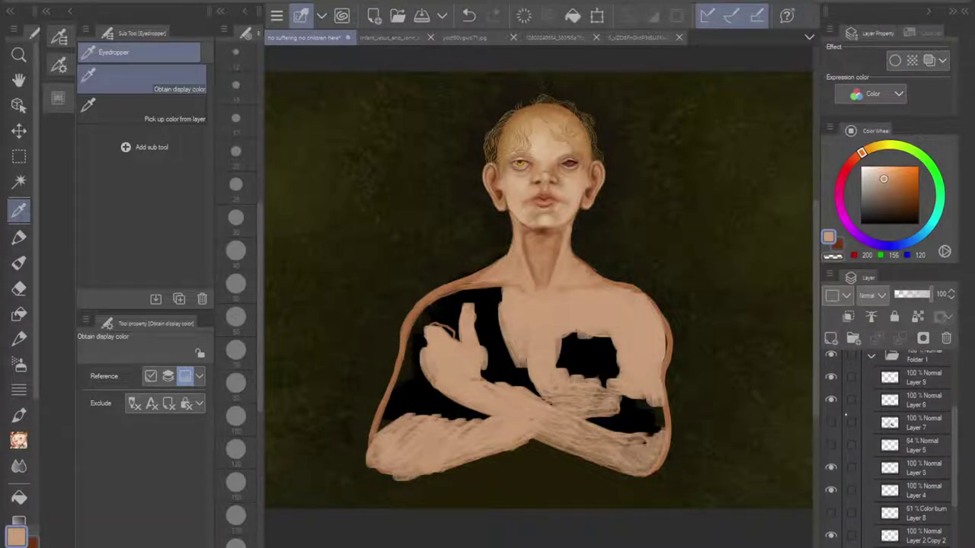
pyautogui.click(831, 423)
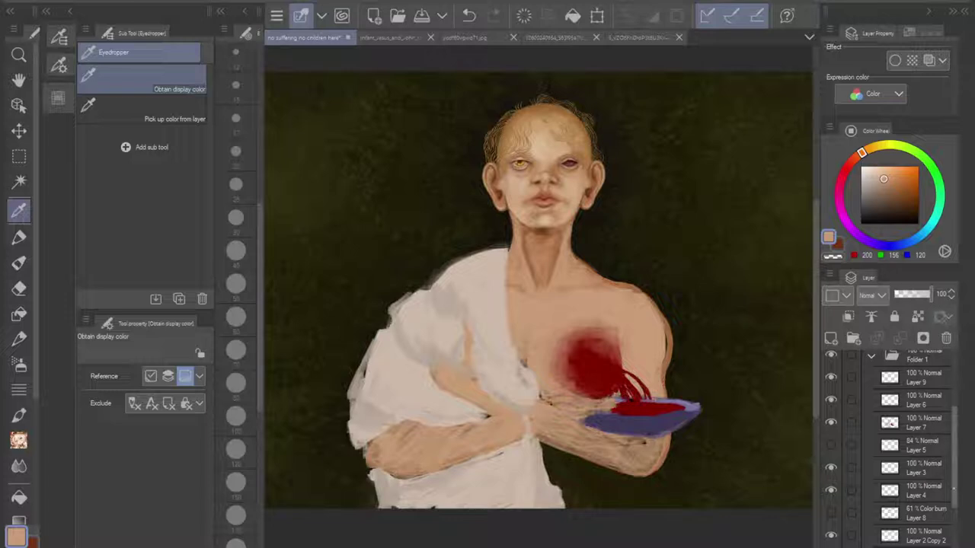
# Step: On Layer 2, paint the bare torso below the plate-holding forearm, cover that forearm's rough strokes with skin tone (200, 156, 120), and review the full figure
pyautogui.scroll(-3, 891, 449)
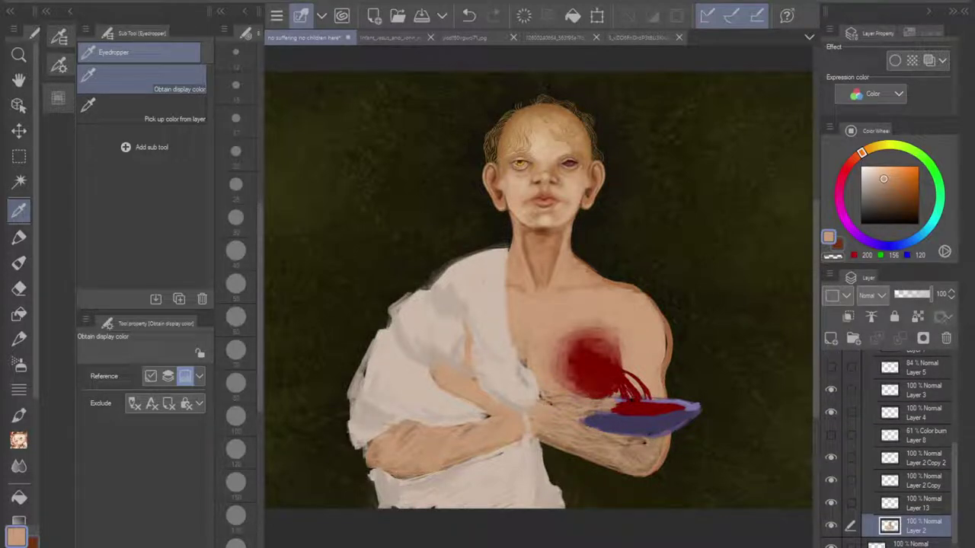
pyautogui.press('b')
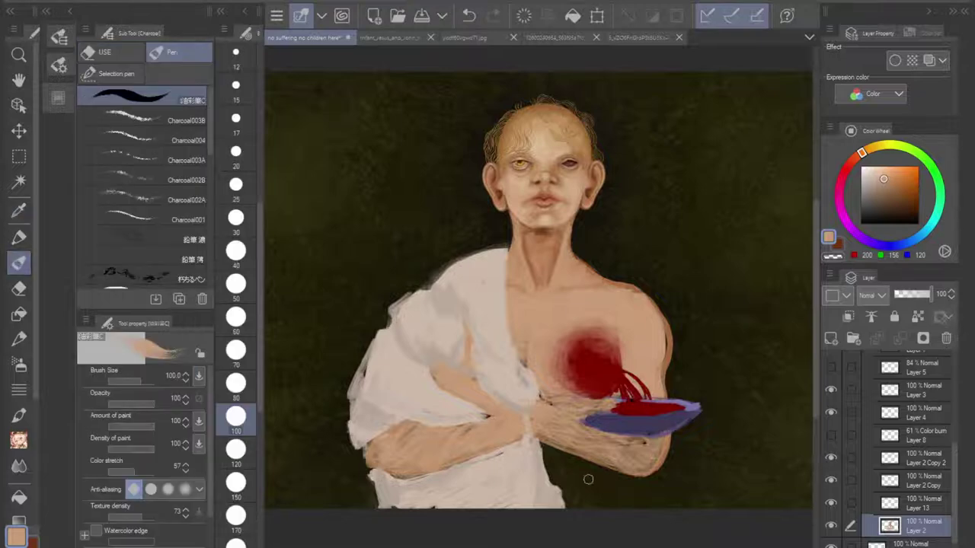
pyautogui.moveTo(612, 481)
pyautogui.mouseDown()
pyautogui.moveTo(621, 508)
pyautogui.moveTo(600, 471)
pyautogui.moveTo(557, 456)
pyautogui.moveTo(571, 457)
pyautogui.moveTo(548, 479)
pyautogui.moveTo(605, 504)
pyautogui.moveTo(592, 472)
pyautogui.moveTo(612, 469)
pyautogui.moveTo(595, 433)
pyautogui.moveTo(642, 460)
pyautogui.mouseUp()
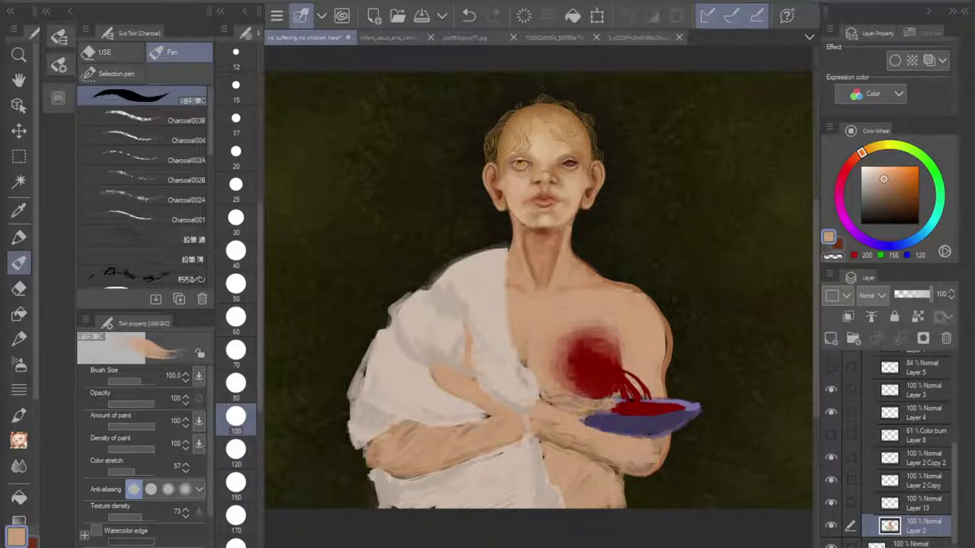
pyautogui.moveTo(586, 413)
pyautogui.mouseDown()
pyautogui.moveTo(538, 434)
pyautogui.moveTo(555, 407)
pyautogui.moveTo(546, 401)
pyautogui.moveTo(612, 404)
pyautogui.mouseUp()
pyautogui.scroll(-4, 704, 370)
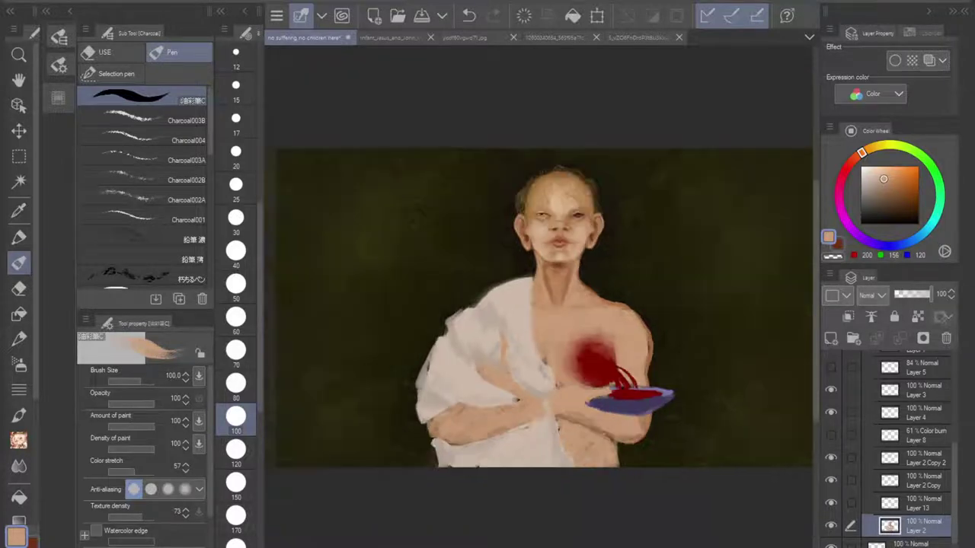
pyautogui.scroll(4, 613, 378)
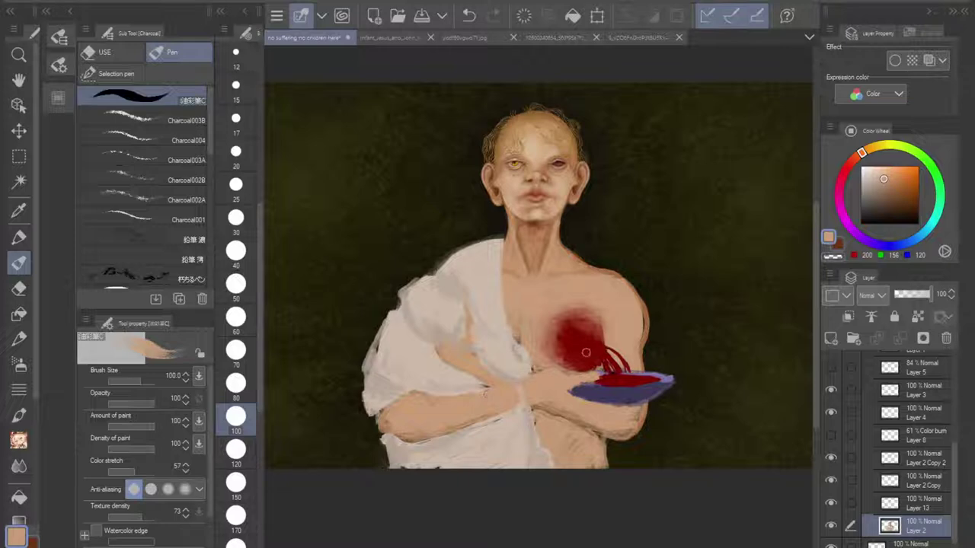
pyautogui.scroll(-4, 575, 354)
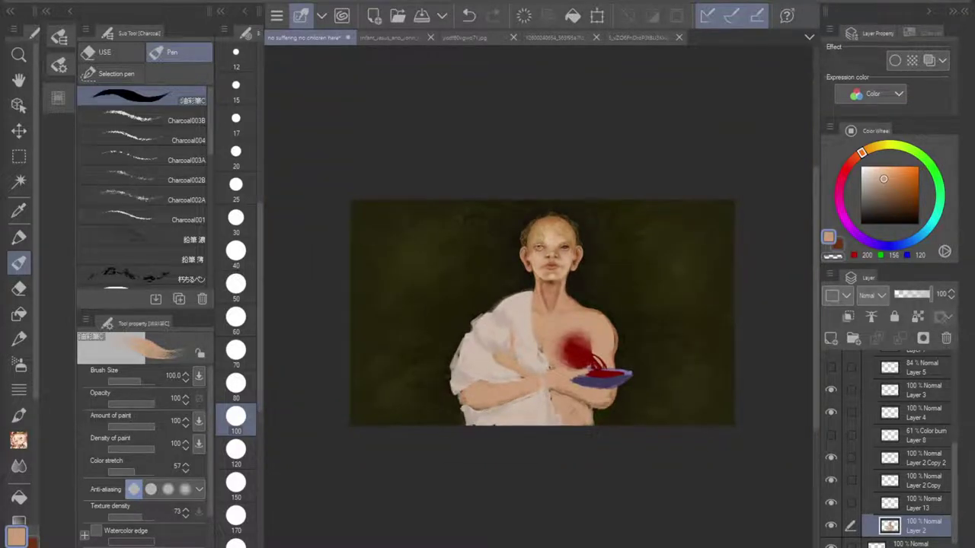
pyautogui.scroll(4, 567, 319)
pyautogui.scroll(-3, 545, 371)
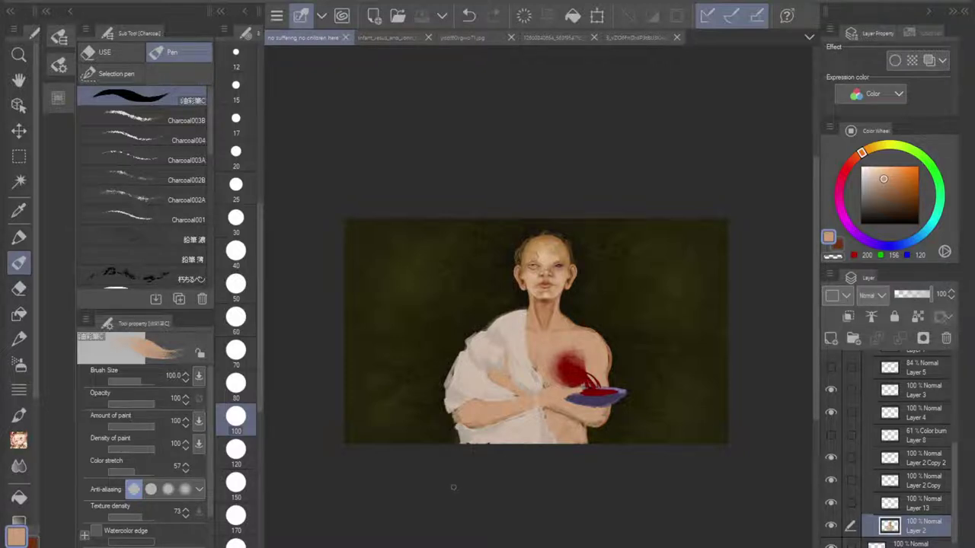
# Step: Look through the open reference paintings for the background and place the crucifixion painting last among the open documents
pyautogui.scroll(4, 558, 350)
pyautogui.scroll(-1, 547, 319)
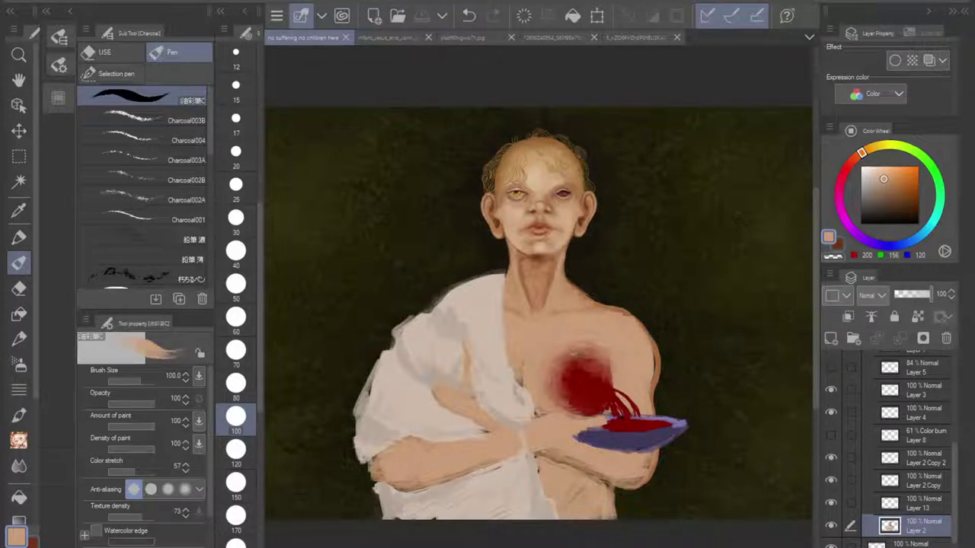
pyautogui.click(399, 37)
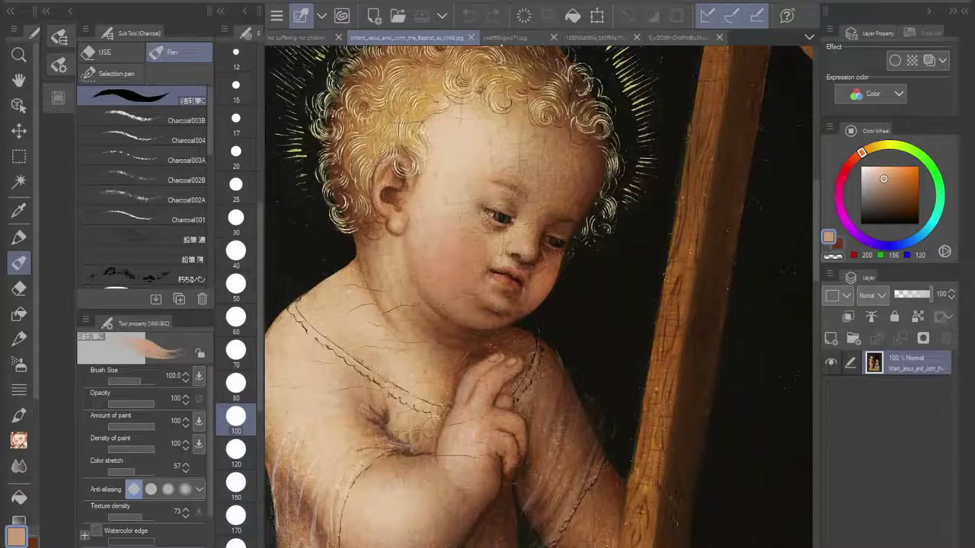
pyautogui.click(504, 38)
pyautogui.click(319, 37)
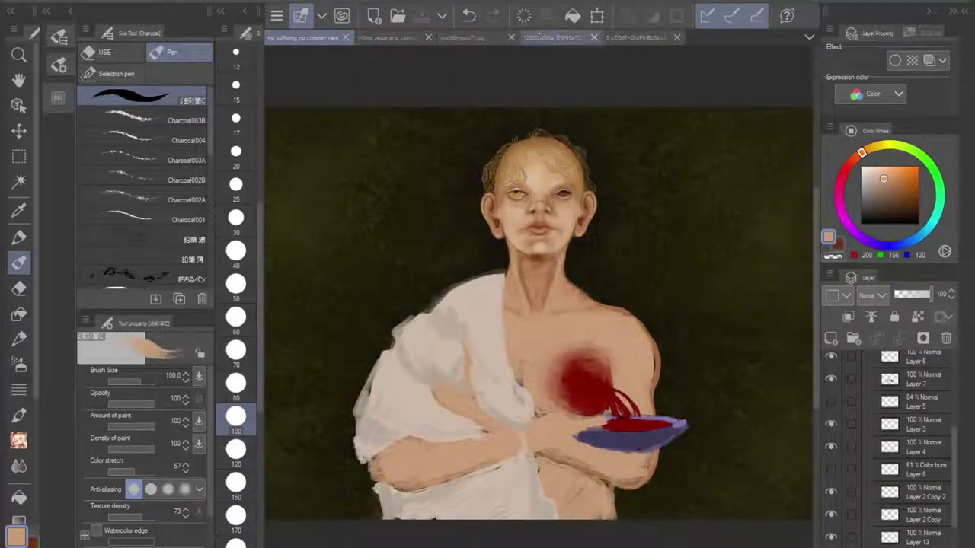
pyautogui.moveTo(550, 37); pyautogui.dragTo(619, 37)
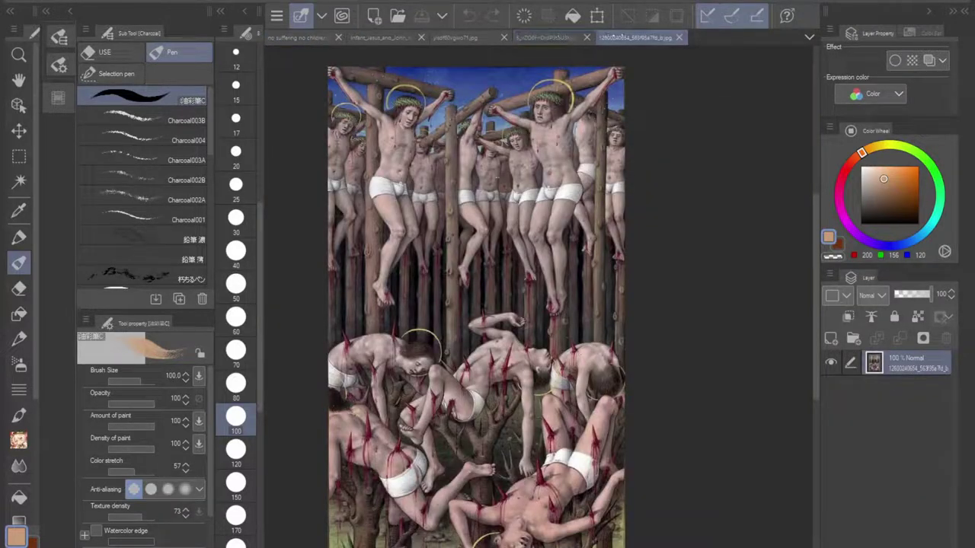
pyautogui.click(550, 37)
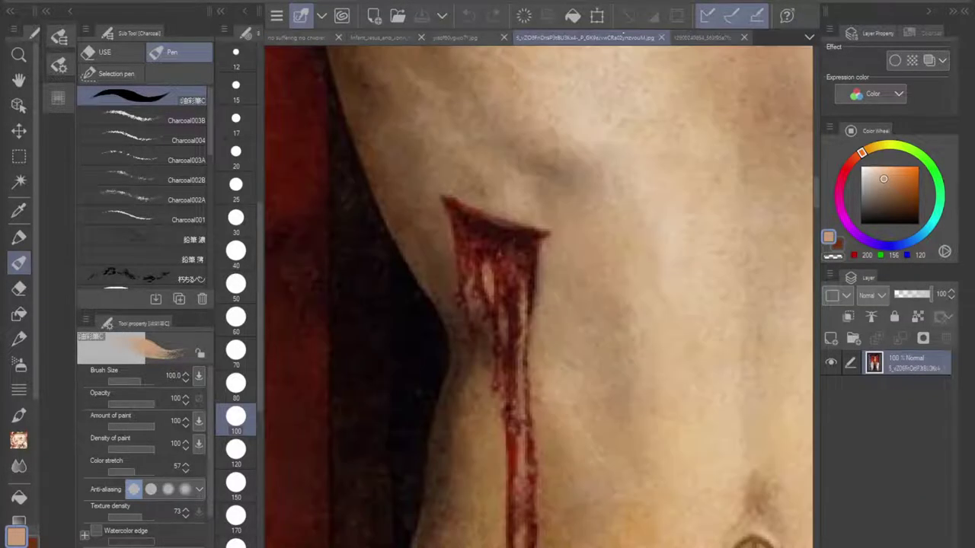
pyautogui.click(455, 37)
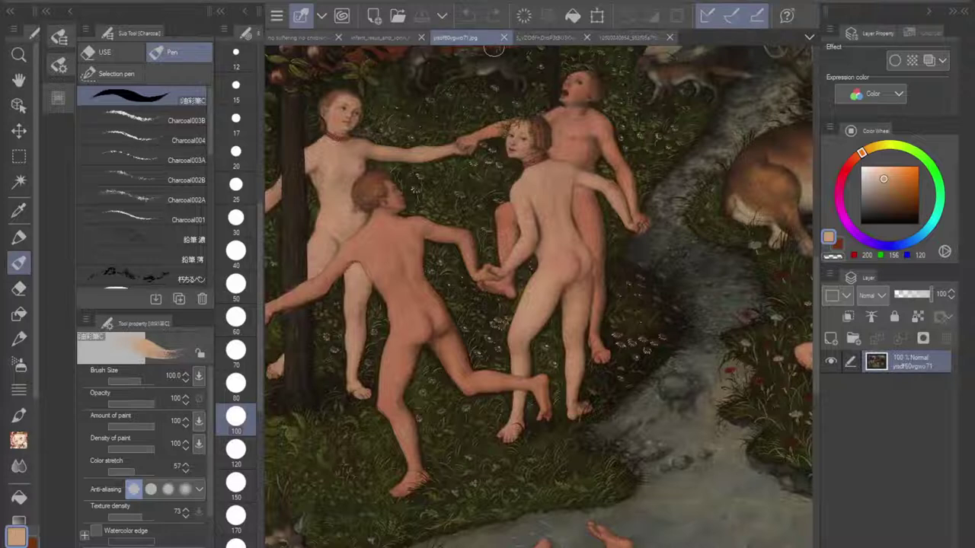
pyautogui.moveTo(525, 267); pyautogui.dragTo(469, 143)
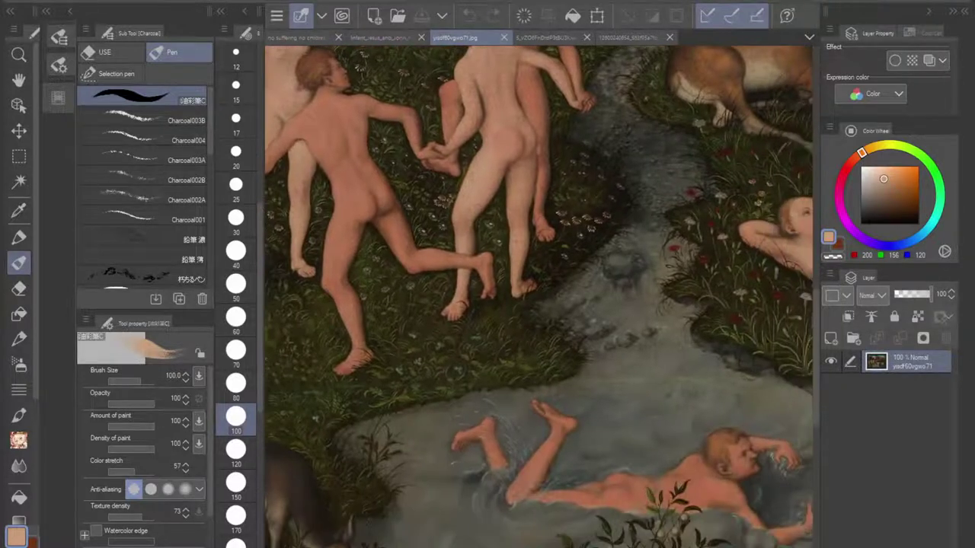
# Step: Sample a muted beige (RGB 185, 168, 139) from the pale rock in the garden reference painting
pyautogui.press('i')
pyautogui.scroll(-2, 540, 297)
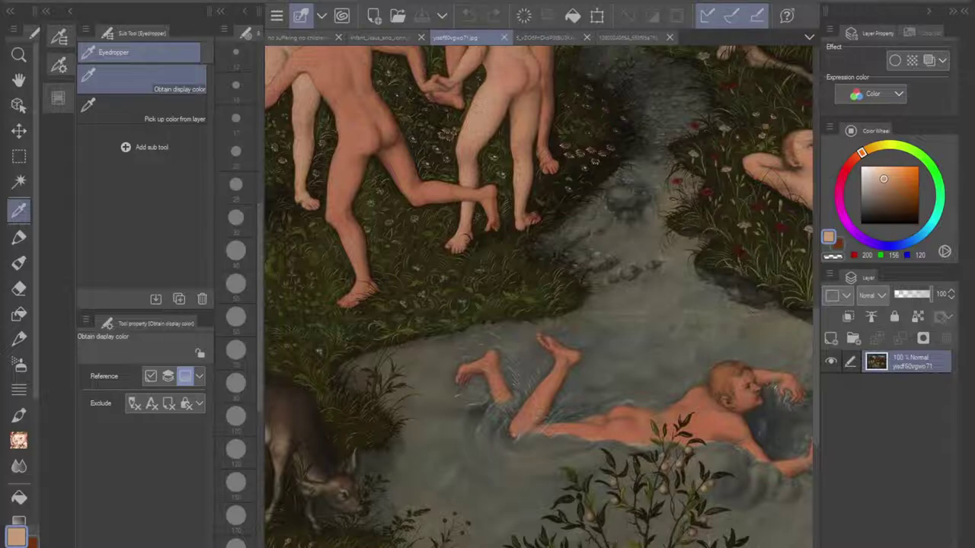
pyautogui.moveTo(443, 461); pyautogui.dragTo(332, 542)
pyautogui.scroll(5, 465, 392)
pyautogui.scroll(-1, 479, 404)
pyautogui.scroll(-5, 480, 403)
pyautogui.moveTo(457, 182); pyautogui.dragTo(461, 492)
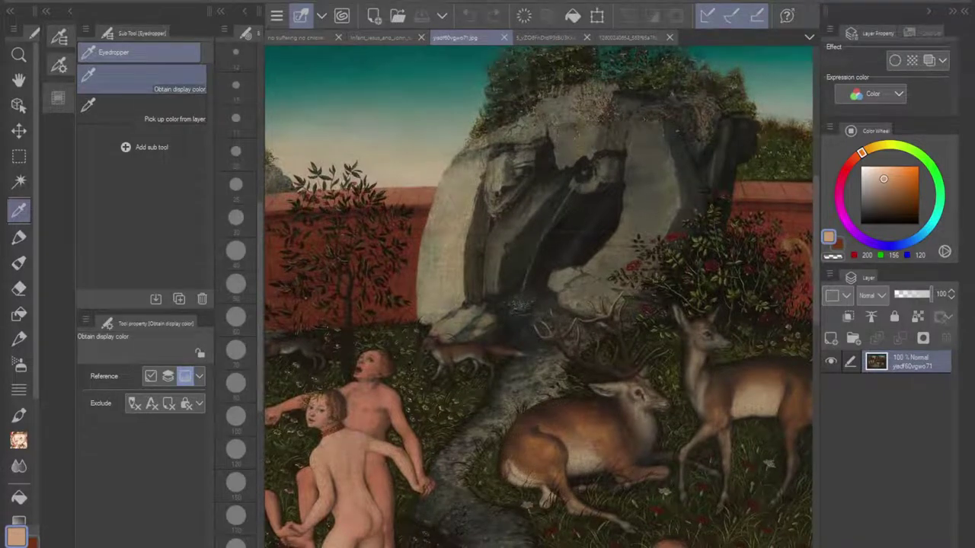
pyautogui.scroll(5, 540, 296)
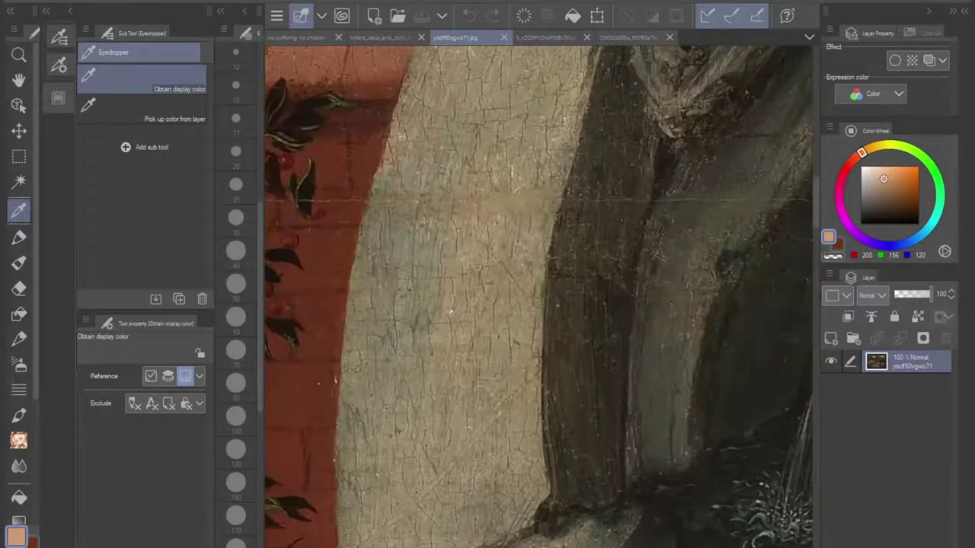
pyautogui.click(450, 309)
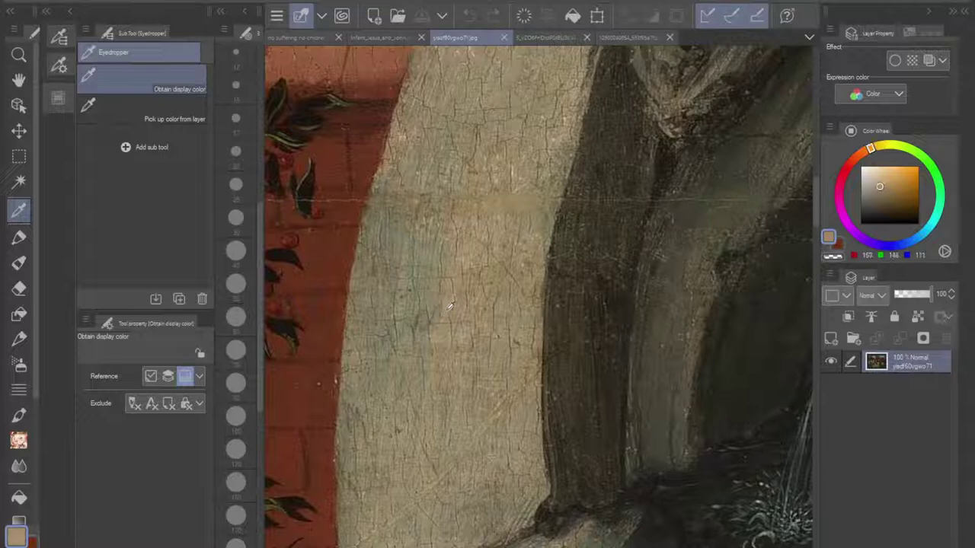
pyautogui.moveTo(449, 307); pyautogui.dragTo(449, 308)
# Step: Add a new layer directly above Layer 11 in the portrait document and set the painting brush to size 150
pyautogui.click(323, 38)
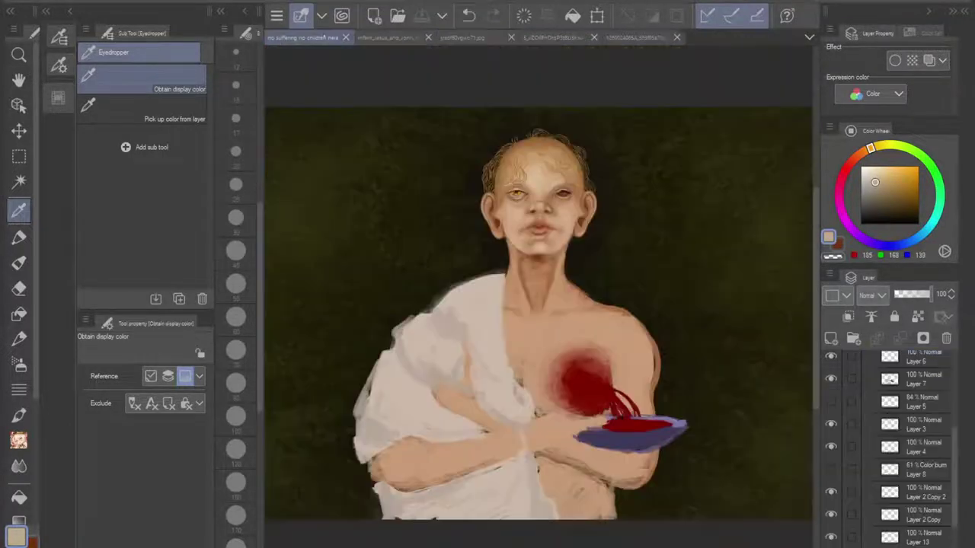
pyautogui.scroll(-5, 559, 335)
pyautogui.scroll(3, 558, 335)
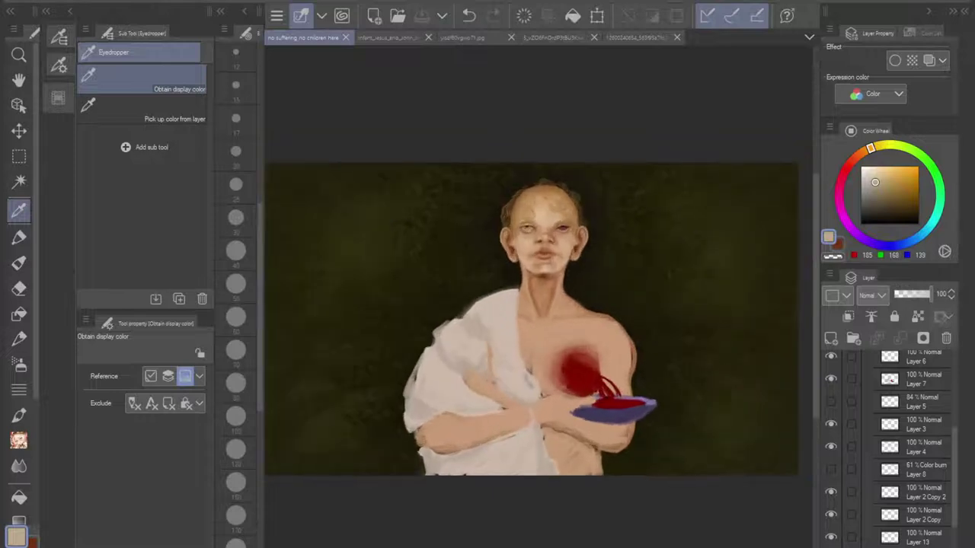
pyautogui.scroll(-3, 906, 457)
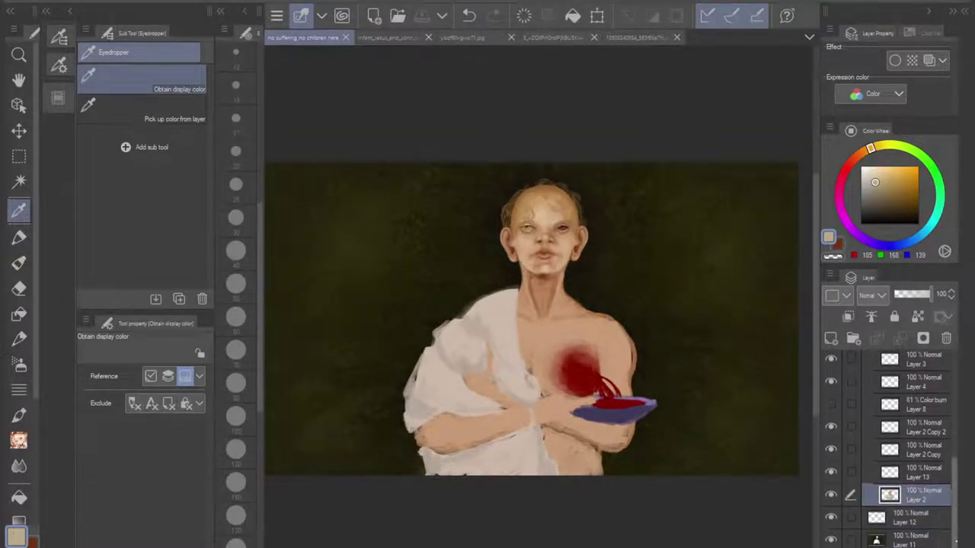
pyautogui.click(831, 338)
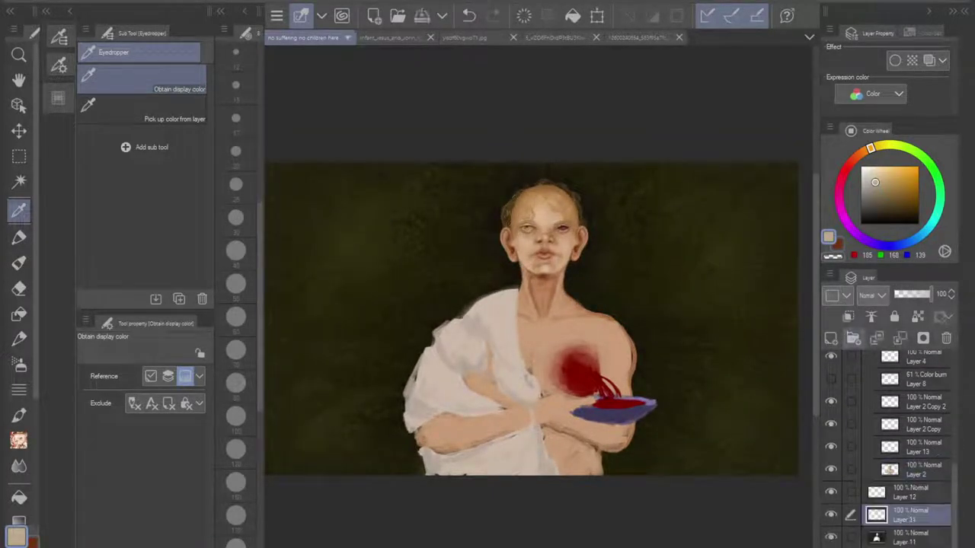
pyautogui.click(19, 263)
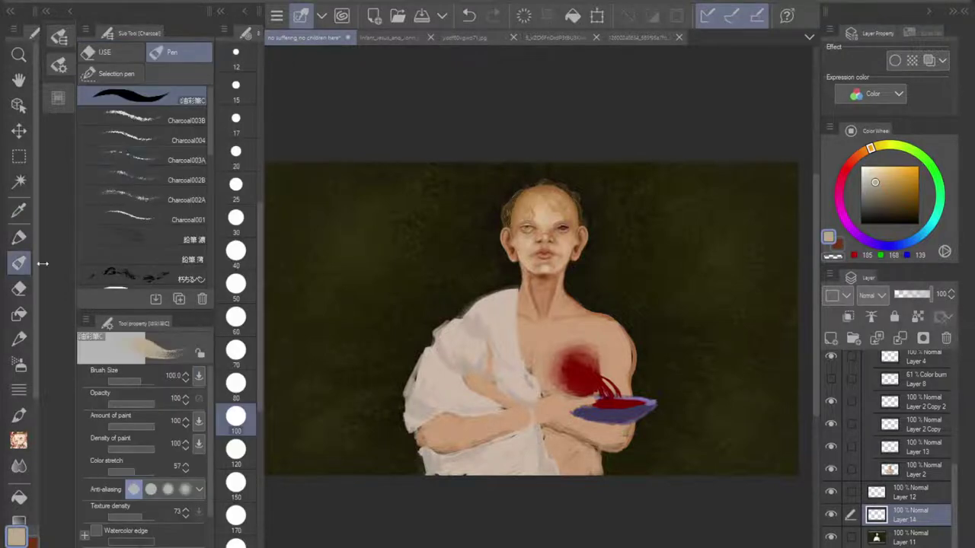
pyautogui.click(235, 482)
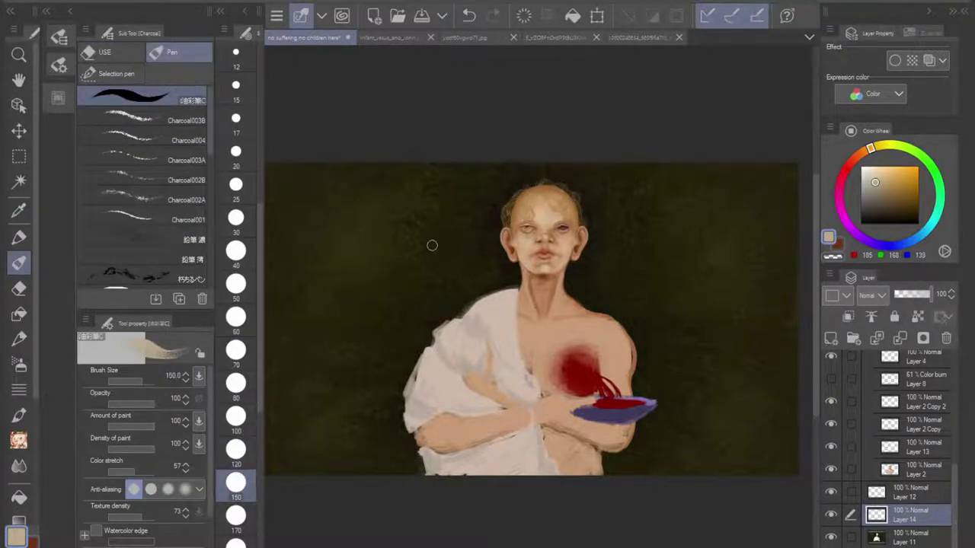
# Step: Paint the beige wavy outlines of two large drape-like shapes in the background, one on each side of the figure
pyautogui.hotkey('ctrl', '-')
pyautogui.moveTo(449, 213)
pyautogui.mouseDown()
pyautogui.moveTo(437, 253)
pyautogui.moveTo(374, 332)
pyautogui.moveTo(362, 390)
pyautogui.moveTo(370, 363)
pyautogui.moveTo(373, 418)
pyautogui.moveTo(377, 401)
pyautogui.moveTo(358, 433)
pyautogui.mouseUp()
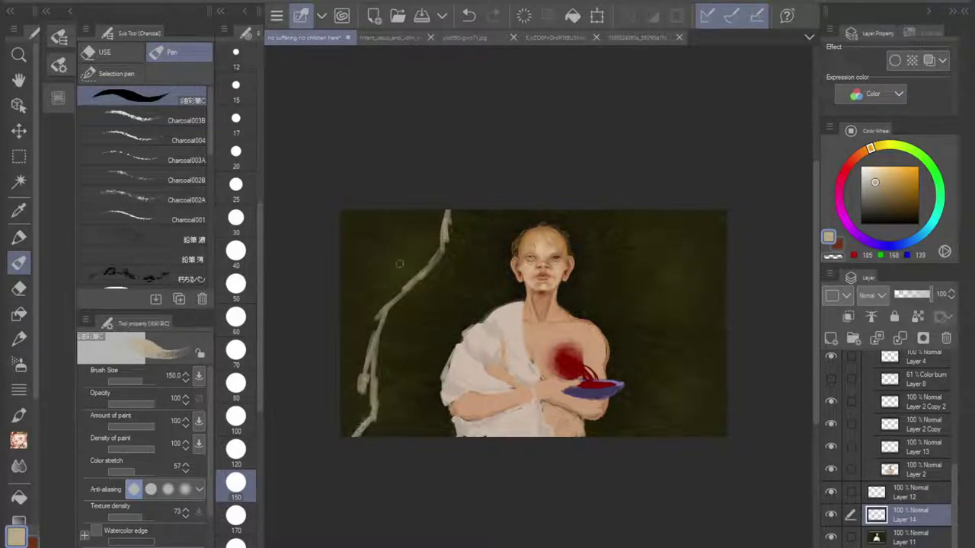
pyautogui.moveTo(640, 204)
pyautogui.mouseDown()
pyautogui.moveTo(637, 266)
pyautogui.moveTo(646, 286)
pyautogui.moveTo(690, 319)
pyautogui.moveTo(694, 381)
pyautogui.moveTo(727, 396)
pyautogui.mouseUp()
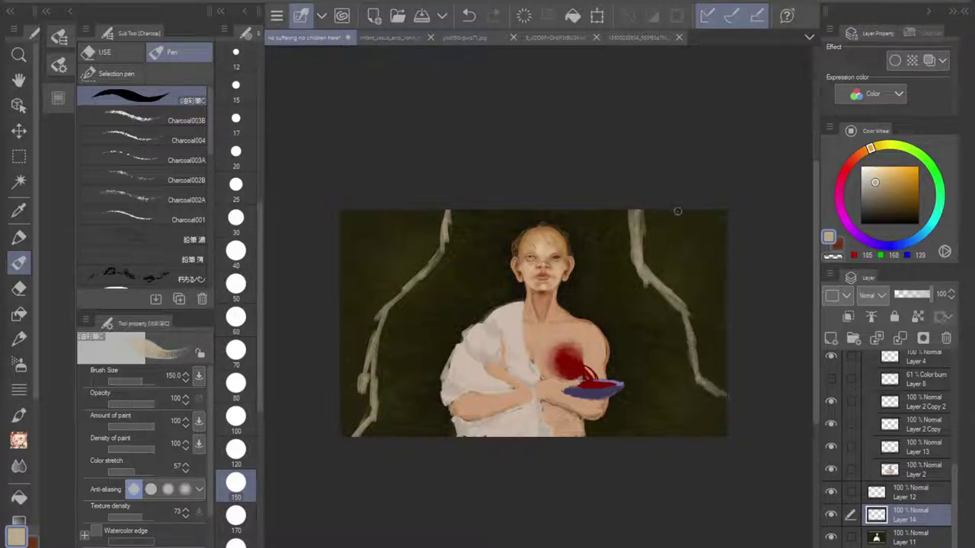
pyautogui.moveTo(409, 211)
pyautogui.mouseDown()
pyautogui.moveTo(402, 227)
pyautogui.moveTo(355, 256)
pyautogui.moveTo(342, 291)
pyautogui.moveTo(418, 205)
pyautogui.mouseUp()
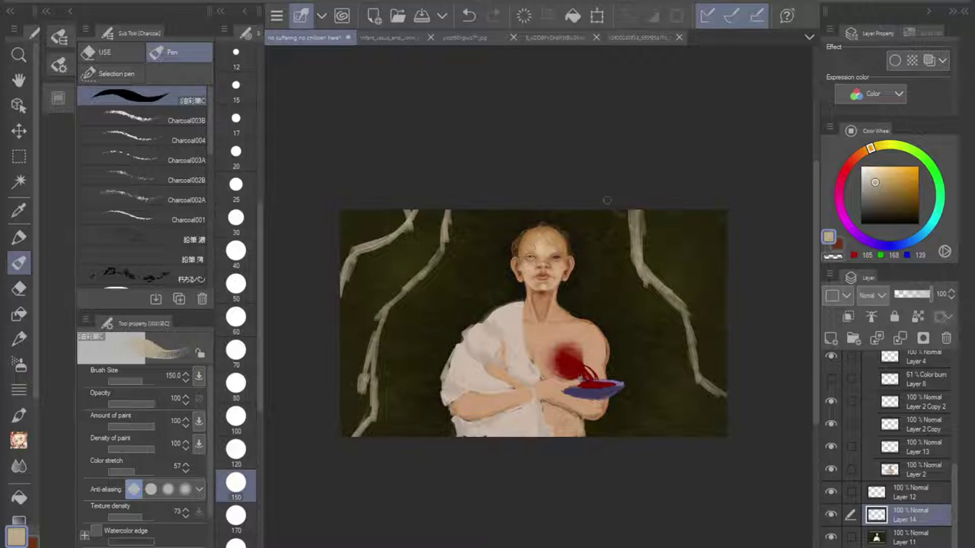
pyautogui.moveTo(607, 200); pyautogui.dragTo(632, 268)
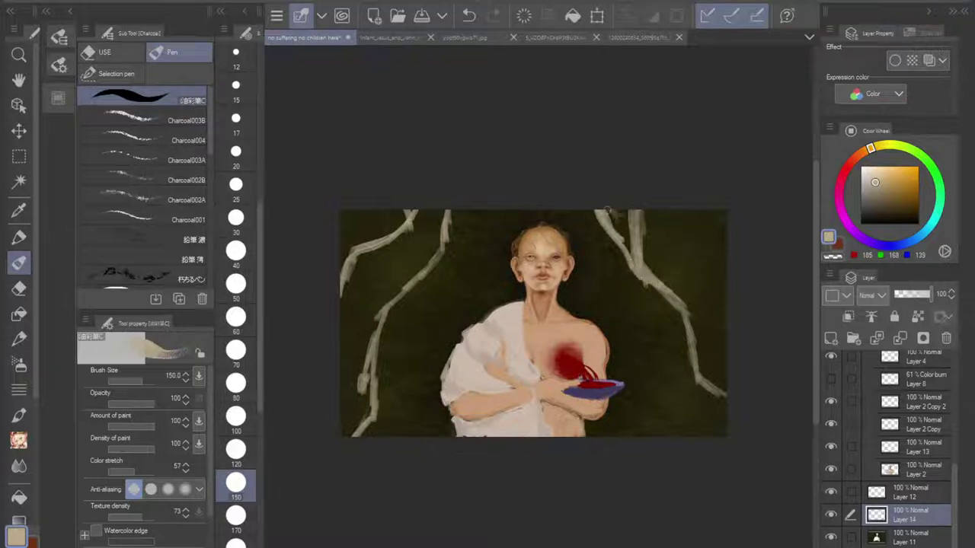
pyautogui.moveTo(608, 210)
pyautogui.mouseDown()
pyautogui.moveTo(645, 267)
pyautogui.moveTo(689, 274)
pyautogui.moveTo(712, 294)
pyautogui.mouseUp()
pyautogui.moveTo(670, 265)
pyautogui.mouseDown()
pyautogui.moveTo(727, 291)
pyautogui.moveTo(731, 313)
pyautogui.moveTo(723, 302)
pyautogui.mouseUp()
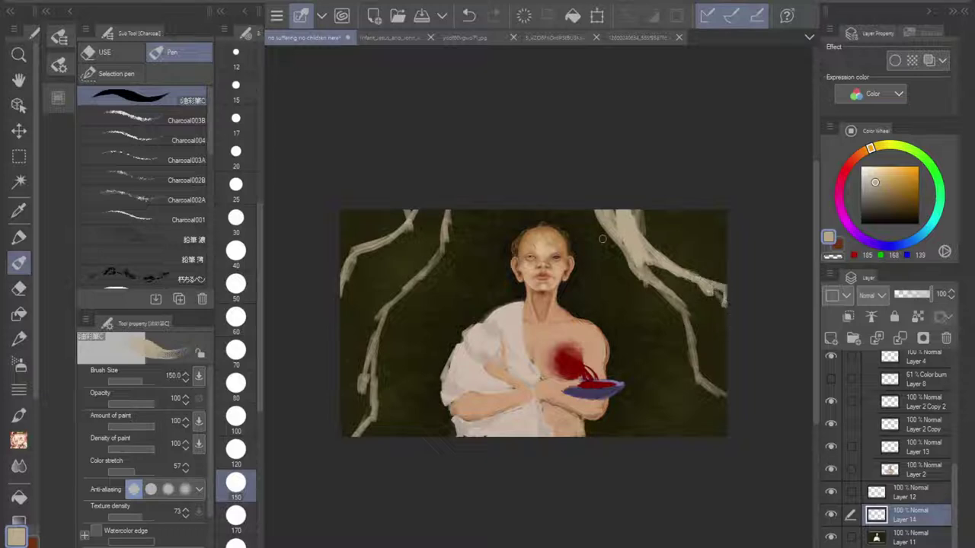
pyautogui.moveTo(491, 219)
pyautogui.mouseDown()
pyautogui.moveTo(433, 263)
pyautogui.moveTo(475, 220)
pyautogui.moveTo(464, 244)
pyautogui.moveTo(403, 291)
pyautogui.mouseUp()
pyautogui.moveTo(601, 232); pyautogui.dragTo(623, 245)
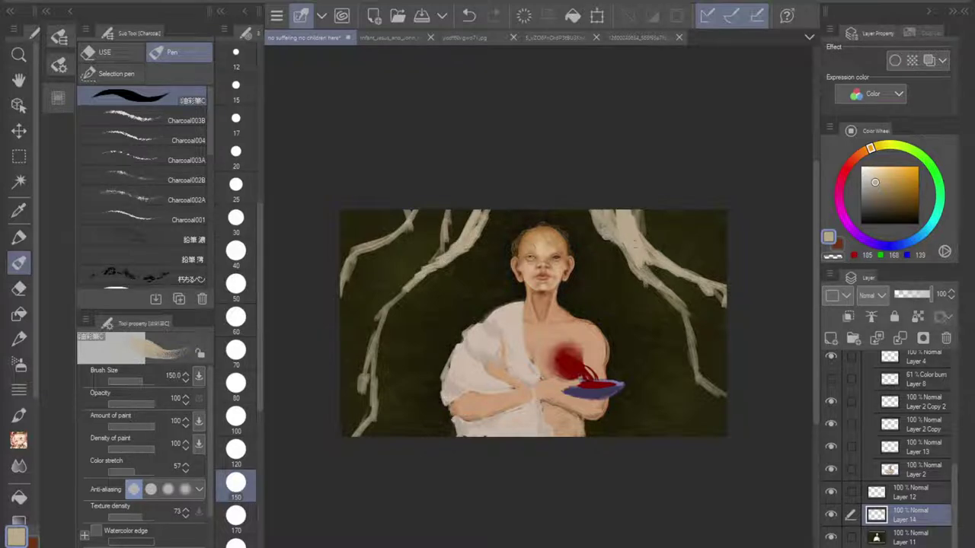
pyautogui.moveTo(705, 394); pyautogui.dragTo(706, 436)
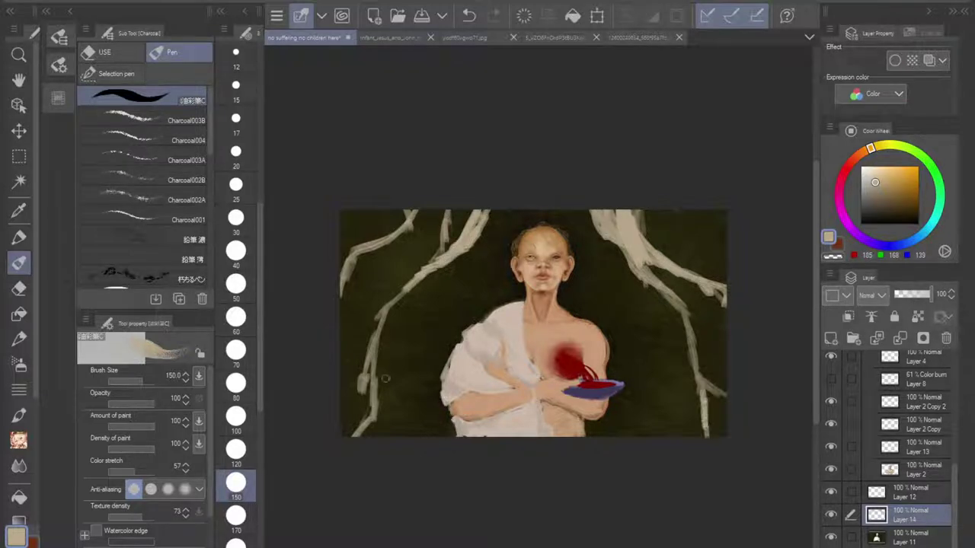
pyautogui.moveTo(385, 378)
pyautogui.mouseDown()
pyautogui.moveTo(401, 411)
pyautogui.moveTo(394, 442)
pyautogui.moveTo(397, 400)
pyautogui.moveTo(370, 352)
pyautogui.moveTo(381, 312)
pyautogui.moveTo(410, 281)
pyautogui.moveTo(441, 268)
pyautogui.mouseUp()
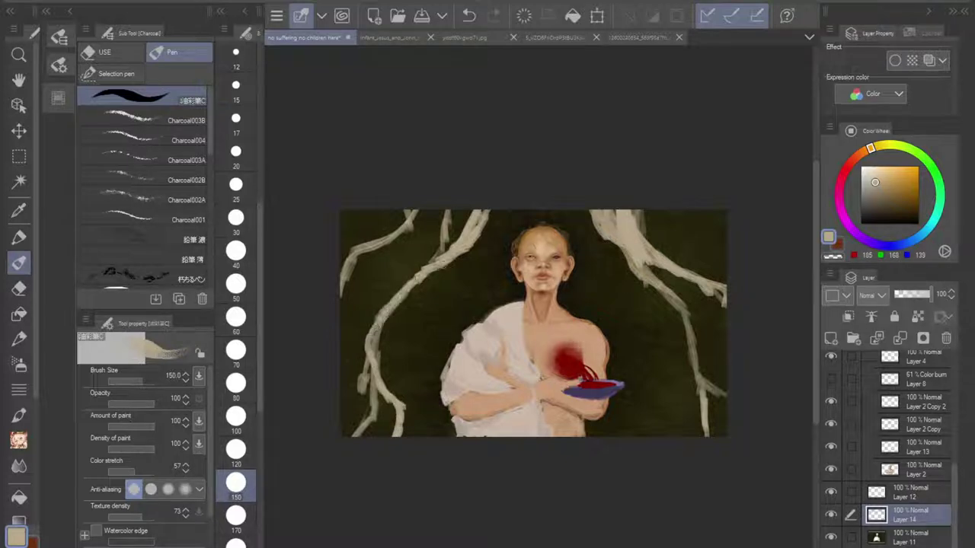
# Step: Fill the outlined background shapes on both sides of the figure with solid beige using a size 300 brush
pyautogui.press(']')
pyautogui.press(']')
pyautogui.press(']')
pyautogui.press(']')
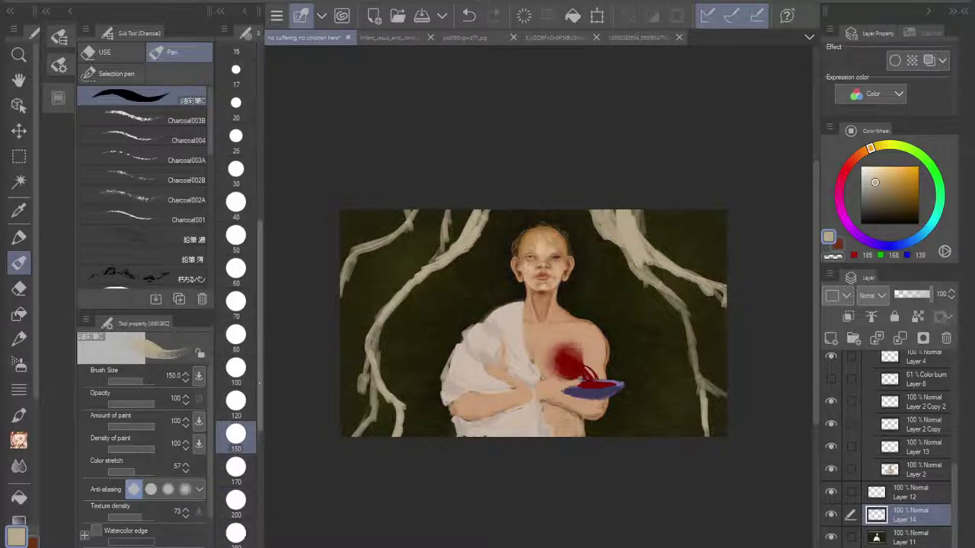
pyautogui.moveTo(418, 221)
pyautogui.mouseDown()
pyautogui.moveTo(439, 204)
pyautogui.moveTo(431, 240)
pyautogui.moveTo(473, 220)
pyautogui.moveTo(452, 244)
pyautogui.moveTo(443, 214)
pyautogui.moveTo(425, 220)
pyautogui.moveTo(420, 203)
pyautogui.moveTo(412, 208)
pyautogui.moveTo(422, 225)
pyautogui.moveTo(452, 237)
pyautogui.moveTo(429, 252)
pyautogui.moveTo(455, 247)
pyautogui.moveTo(402, 267)
pyautogui.moveTo(433, 234)
pyautogui.moveTo(380, 255)
pyautogui.moveTo(416, 224)
pyautogui.moveTo(361, 258)
pyautogui.moveTo(361, 284)
pyautogui.moveTo(359, 275)
pyautogui.moveTo(403, 280)
pyautogui.moveTo(368, 328)
pyautogui.moveTo(360, 374)
pyautogui.moveTo(367, 289)
pyautogui.moveTo(379, 285)
pyautogui.moveTo(371, 310)
pyautogui.mouseUp()
pyautogui.moveTo(406, 261)
pyautogui.mouseDown()
pyautogui.moveTo(347, 426)
pyautogui.moveTo(377, 412)
pyautogui.moveTo(387, 433)
pyautogui.moveTo(352, 434)
pyautogui.moveTo(342, 334)
pyautogui.mouseUp()
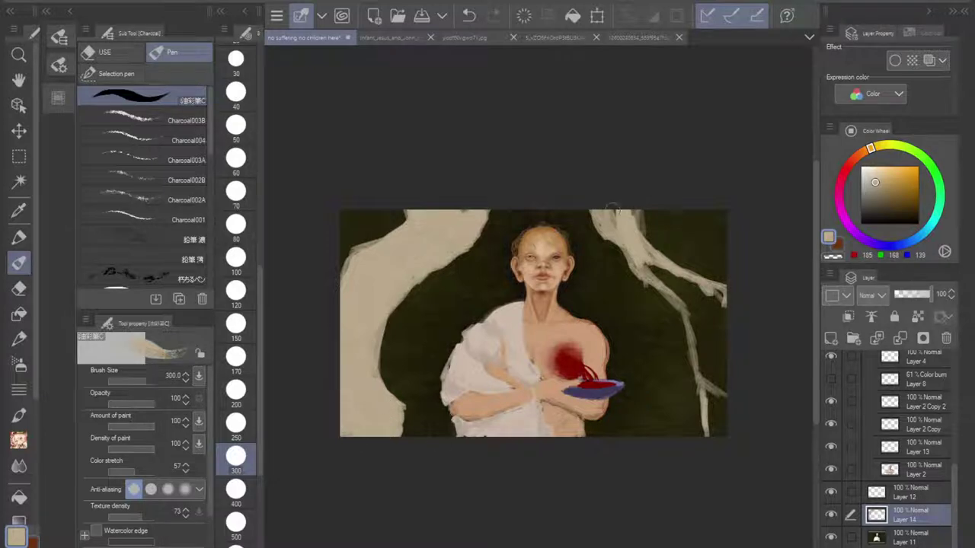
pyautogui.moveTo(612, 207)
pyautogui.mouseDown()
pyautogui.moveTo(614, 230)
pyautogui.moveTo(689, 332)
pyautogui.moveTo(716, 439)
pyautogui.moveTo(705, 303)
pyautogui.moveTo(722, 300)
pyautogui.moveTo(728, 317)
pyautogui.moveTo(727, 307)
pyautogui.moveTo(652, 266)
pyautogui.moveTo(695, 308)
pyautogui.mouseUp()
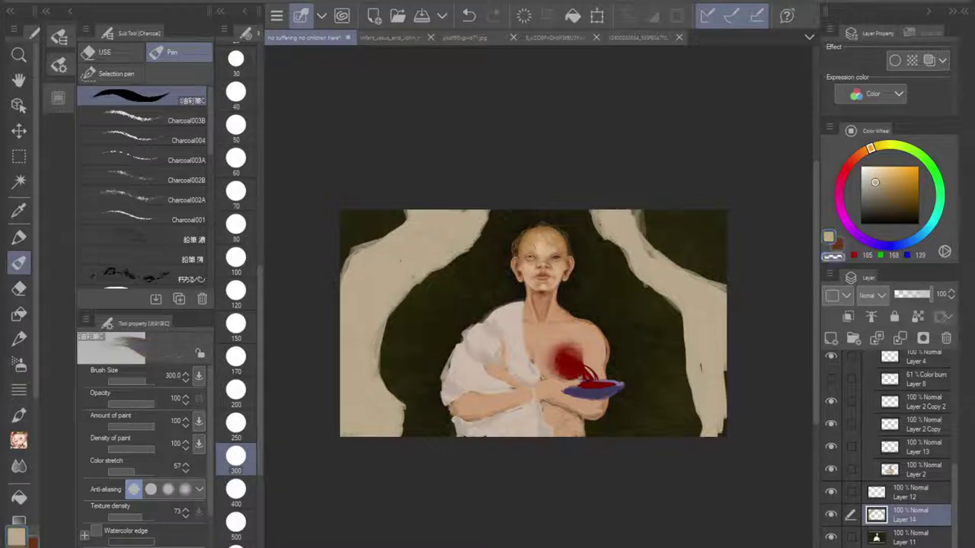
# Step: Trim the inner edges of the beige shapes and carve gaps into the left one using transparent colour at brush size 200
pyautogui.click(235, 389)
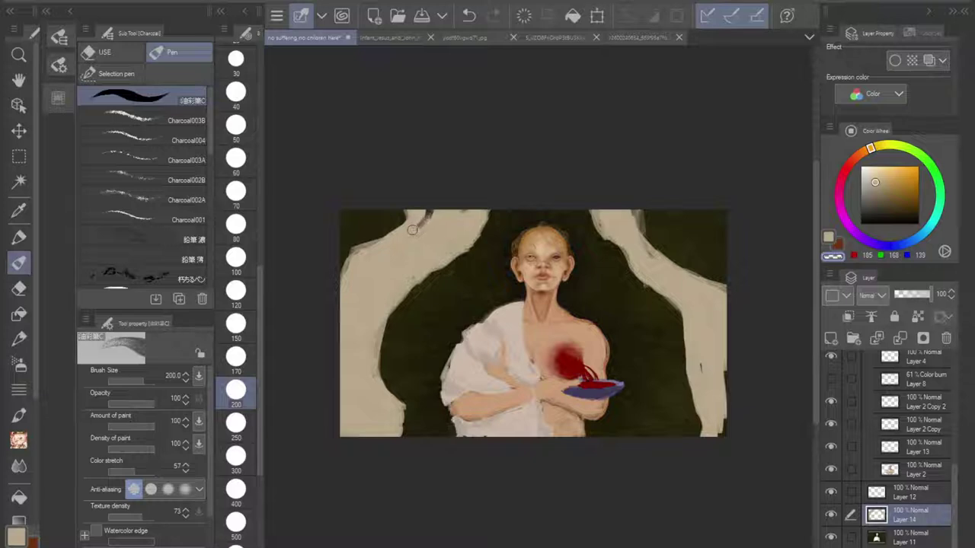
pyautogui.moveTo(421, 219); pyautogui.dragTo(428, 219)
pyautogui.moveTo(407, 418)
pyautogui.mouseDown()
pyautogui.moveTo(381, 360)
pyautogui.moveTo(392, 309)
pyautogui.moveTo(469, 259)
pyautogui.moveTo(484, 216)
pyautogui.moveTo(491, 242)
pyautogui.mouseUp()
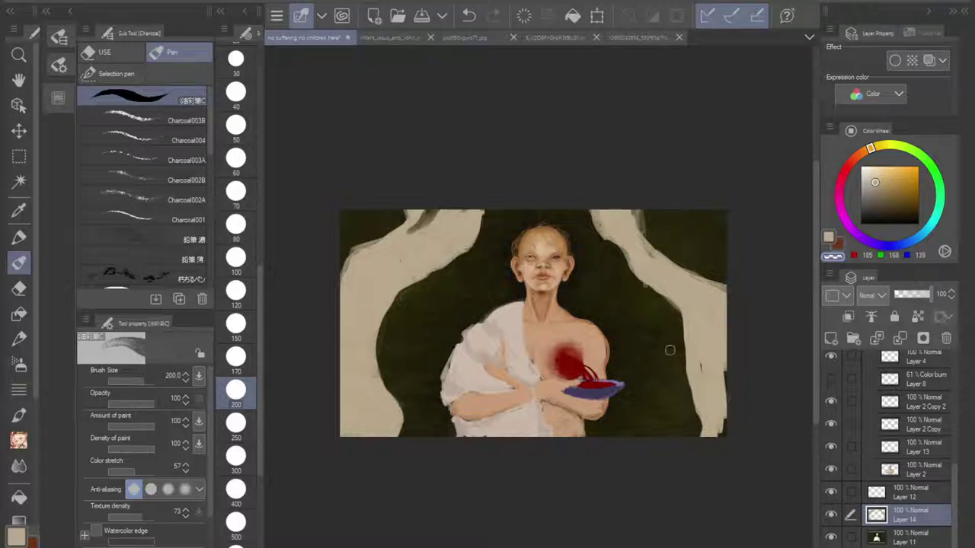
pyautogui.moveTo(378, 435); pyautogui.dragTo(369, 358)
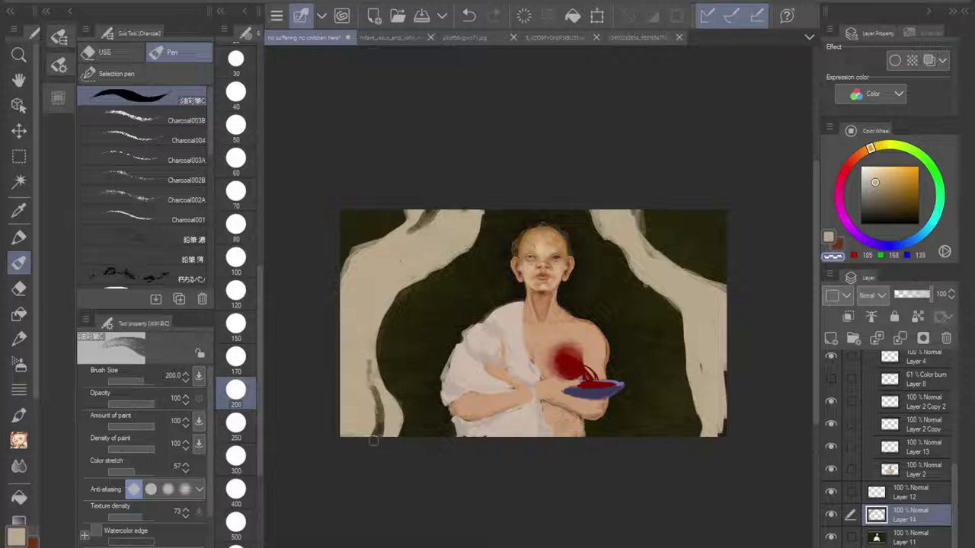
pyautogui.scroll(-6, 583, 322)
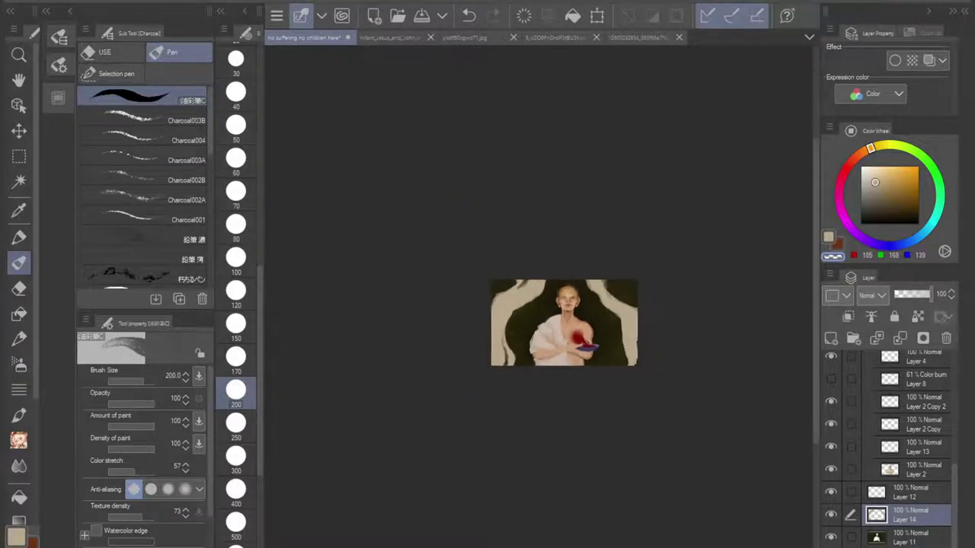
pyautogui.scroll(7, 583, 321)
pyautogui.scroll(-1, 583, 321)
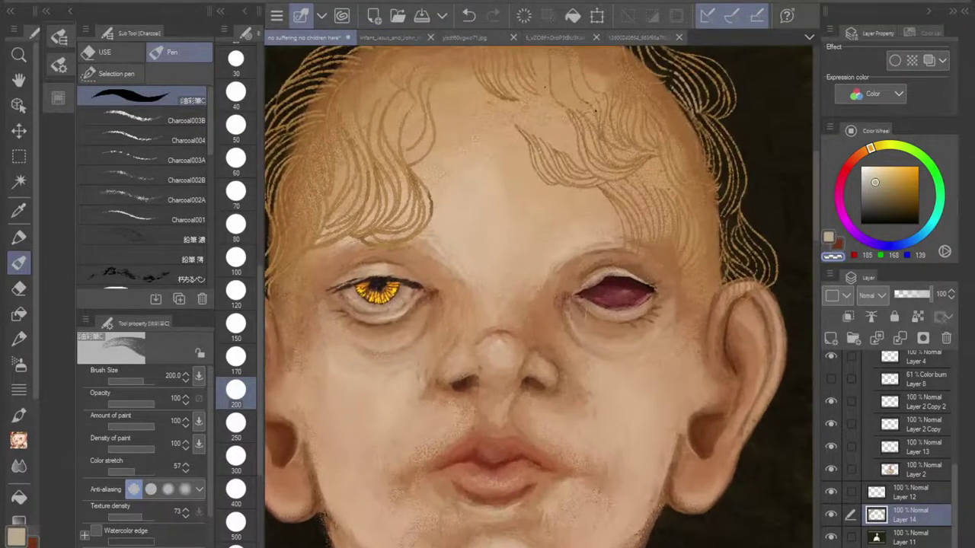
pyautogui.moveTo(533, 305); pyautogui.dragTo(556, 265)
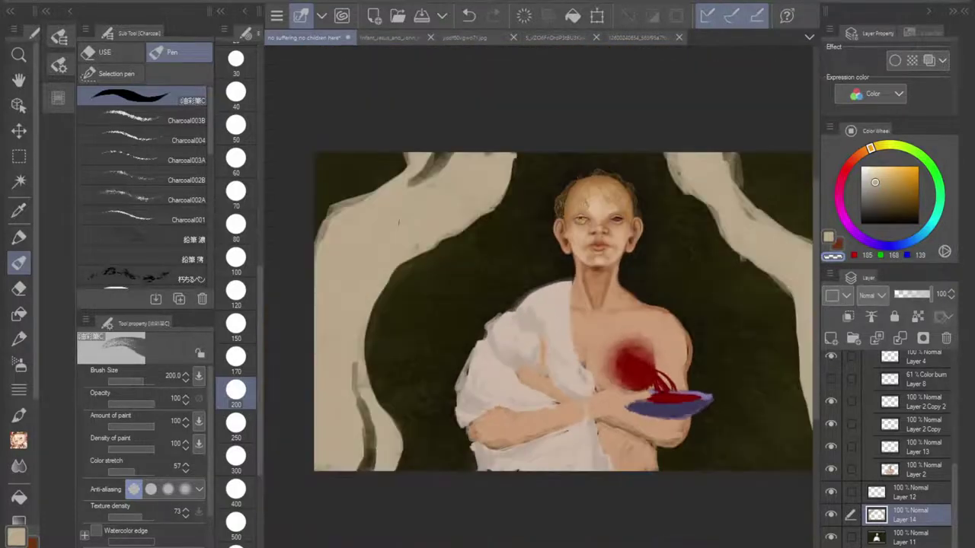
pyautogui.scroll(-1, 603, 350)
pyautogui.moveTo(604, 350); pyautogui.dragTo(571, 348)
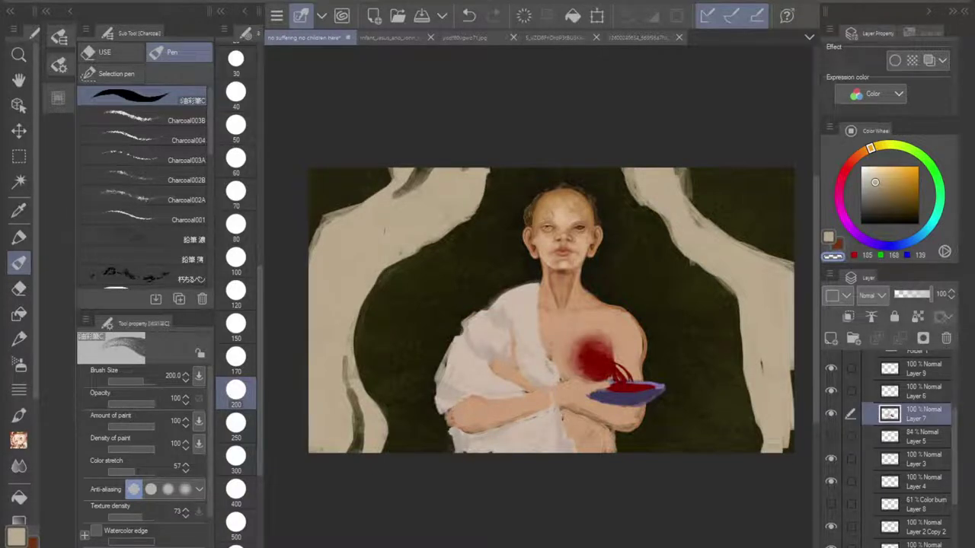
# Step: Select the white robe on Layer 7 with the Selection pen at brush size 600 and duplicate it onto a new layer
pyautogui.press('[')
pyautogui.press('[')
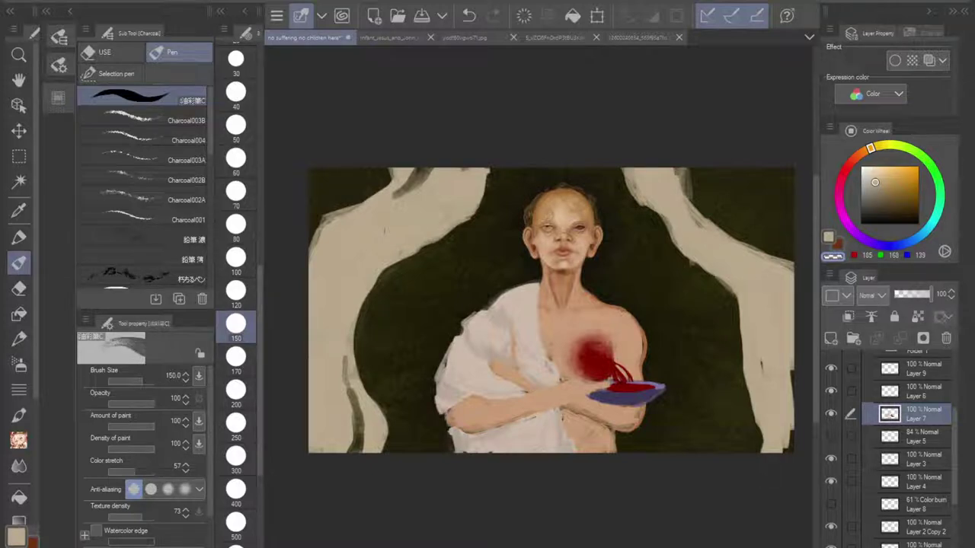
pyautogui.click(112, 74)
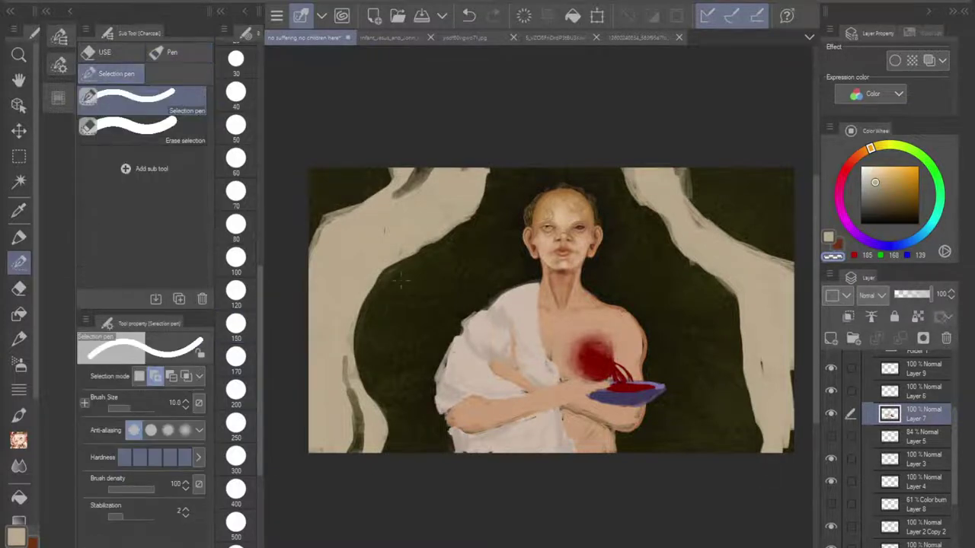
pyautogui.click(236, 543)
pyautogui.moveTo(434, 357)
pyautogui.mouseDown()
pyautogui.moveTo(450, 427)
pyautogui.moveTo(499, 293)
pyautogui.moveTo(541, 312)
pyautogui.moveTo(546, 425)
pyautogui.moveTo(499, 419)
pyautogui.moveTo(445, 445)
pyautogui.moveTo(505, 470)
pyautogui.moveTo(386, 434)
pyautogui.mouseUp()
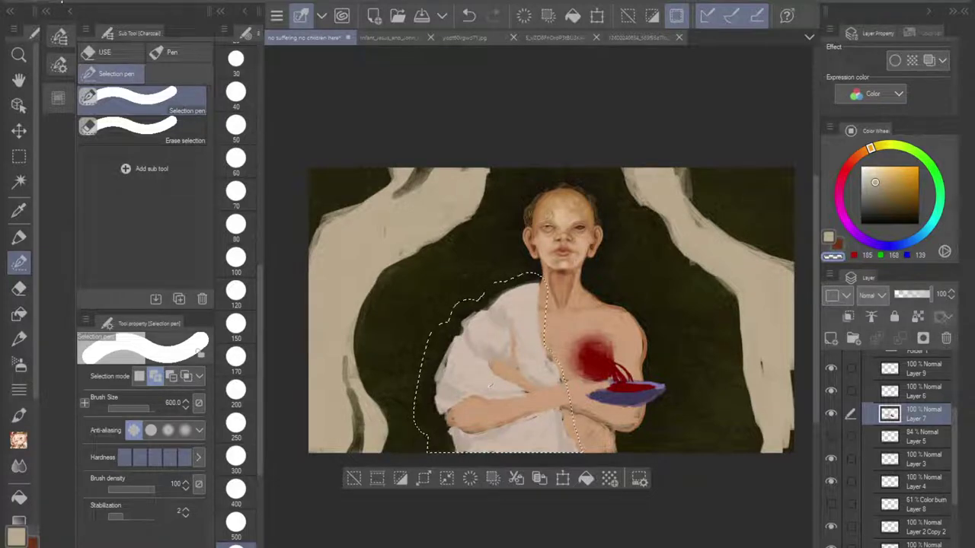
pyautogui.hotkey('ctrl', 'c')
pyautogui.hotkey('ctrl', 'v')
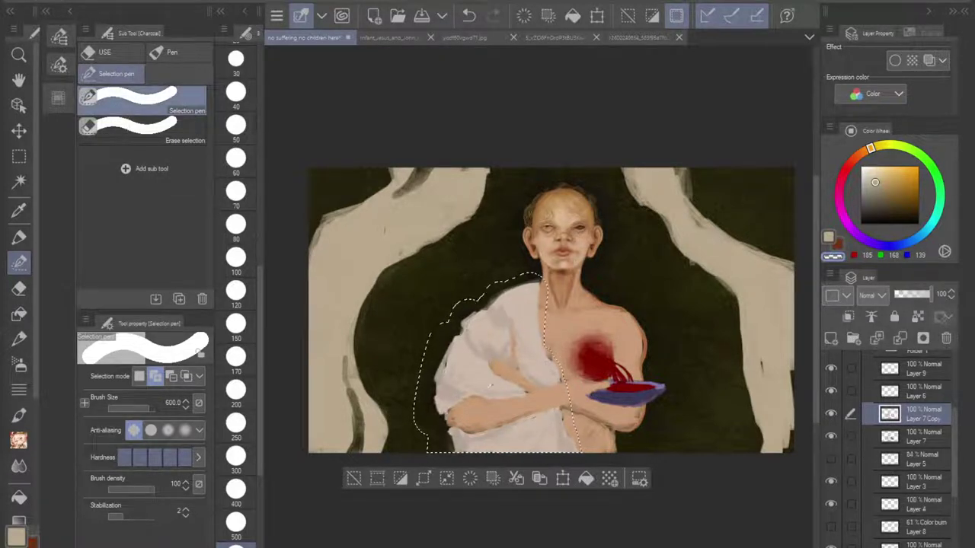
# Step: Check the robe copy by toggling Layer 7's visibility, clear the selection, and lock the copy's transparent pixels
pyautogui.click(831, 436)
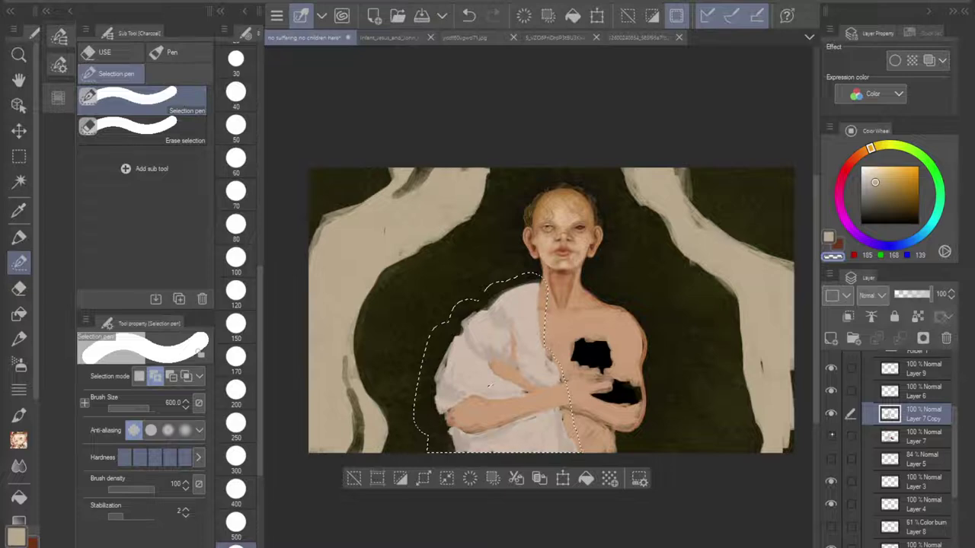
pyautogui.click(831, 435)
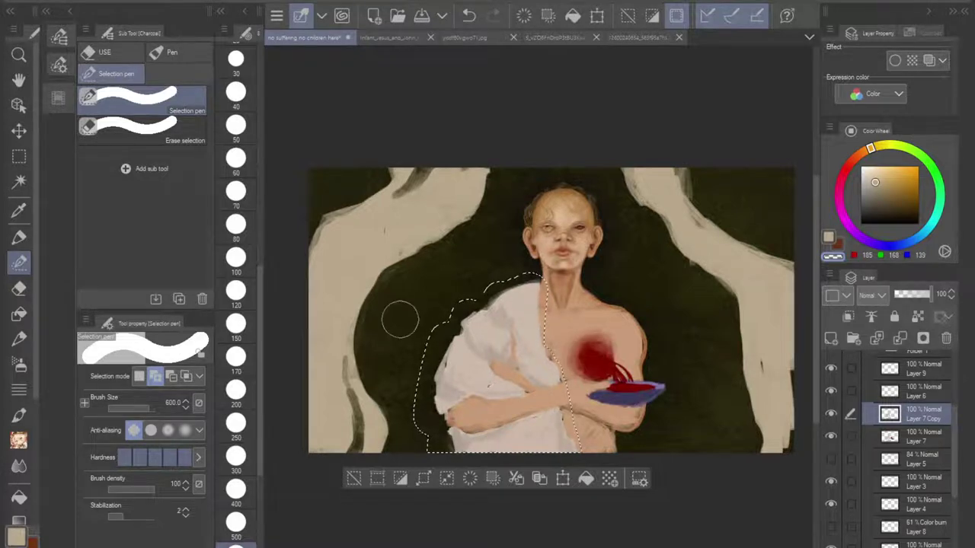
pyautogui.hotkey('ctrl', 'd')
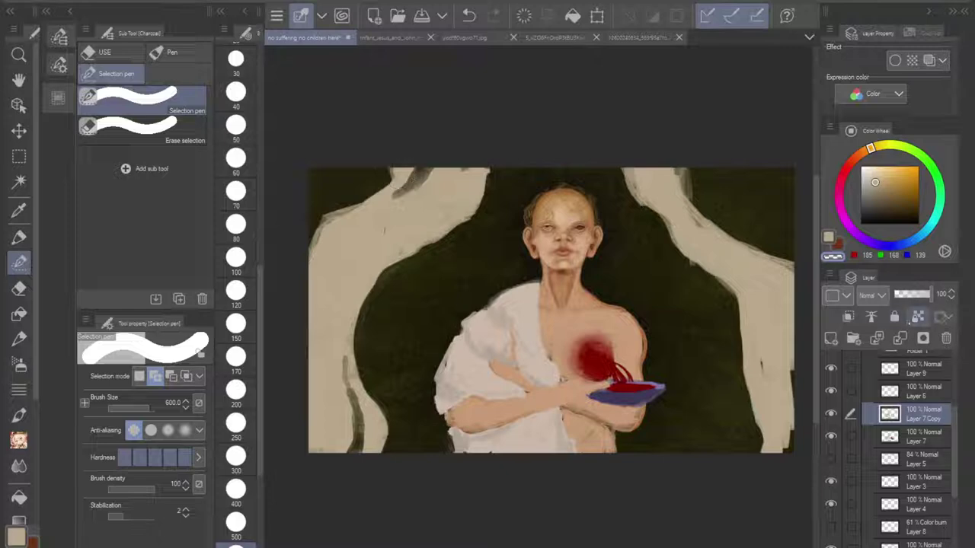
pyautogui.click(918, 316)
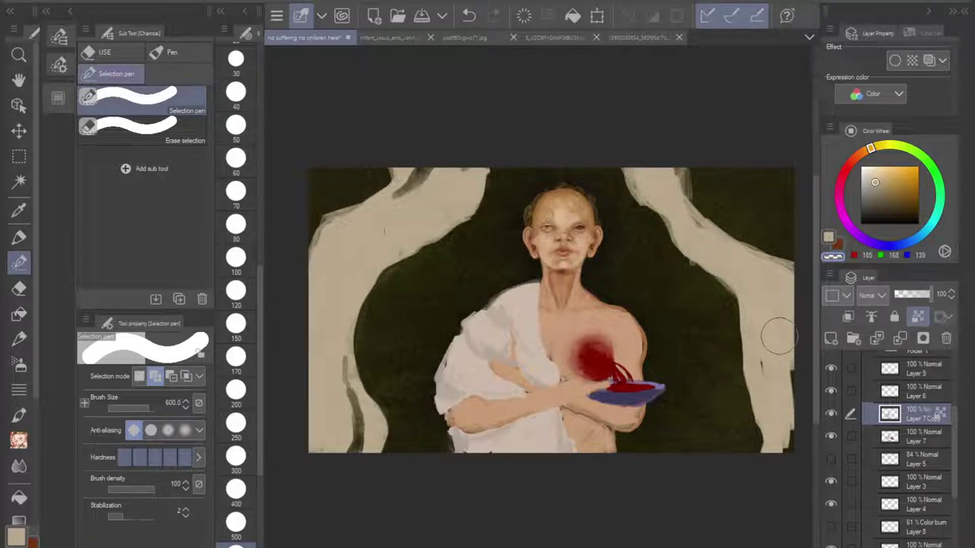
# Step: Sample a reddish brown from the figure's shadowed eye and scribble test strokes on the robe's outer sleeve with the Felt pen
pyautogui.press('i')
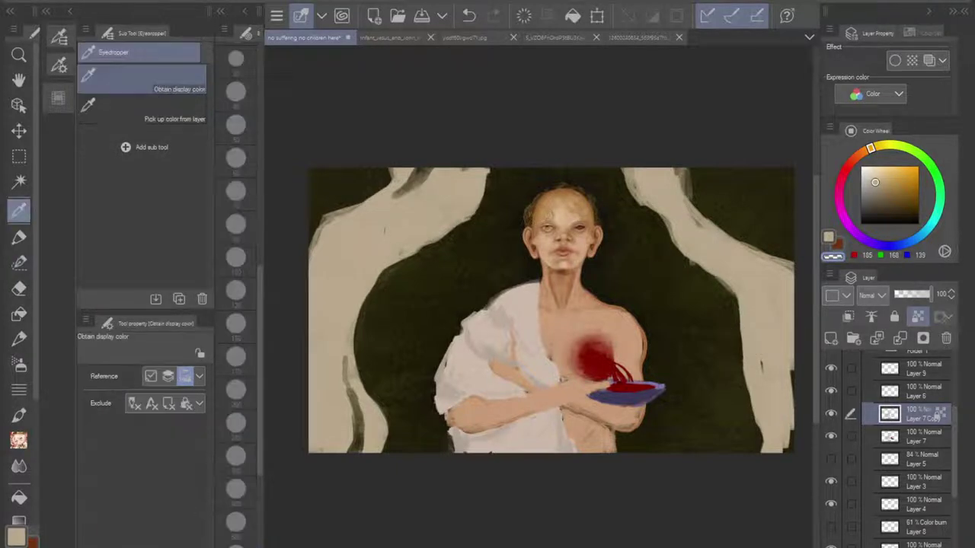
pyautogui.hotkey('ctrl', '+')
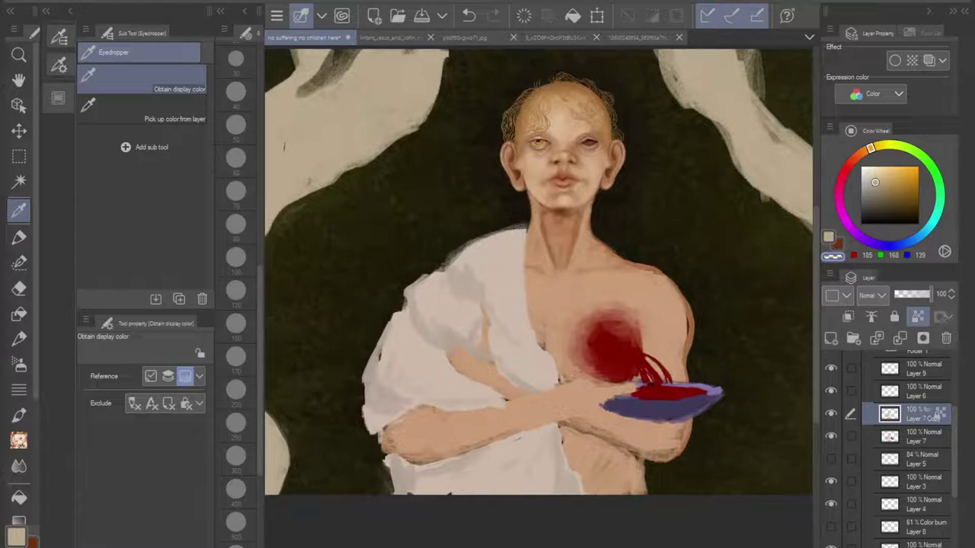
pyautogui.click(591, 140)
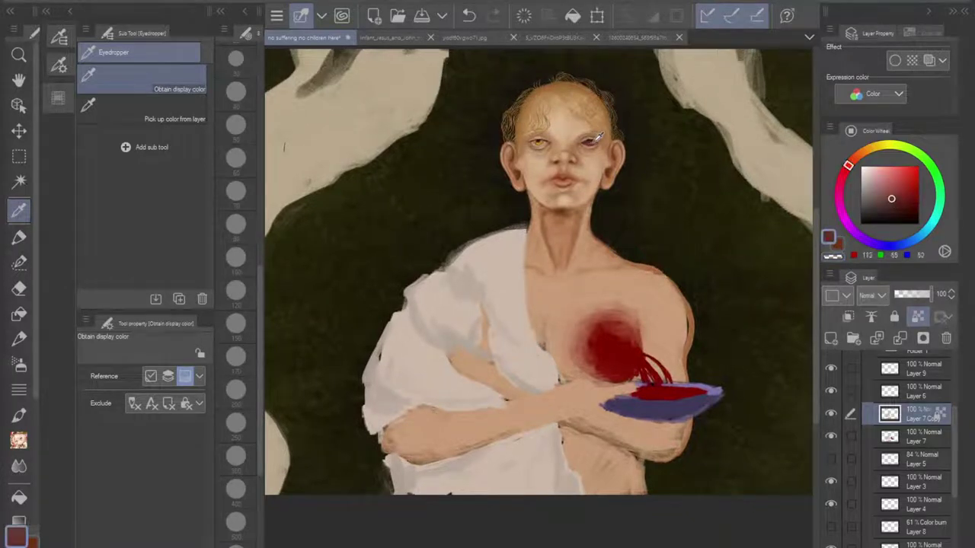
pyautogui.click(597, 139)
pyautogui.click(594, 137)
pyautogui.press('p')
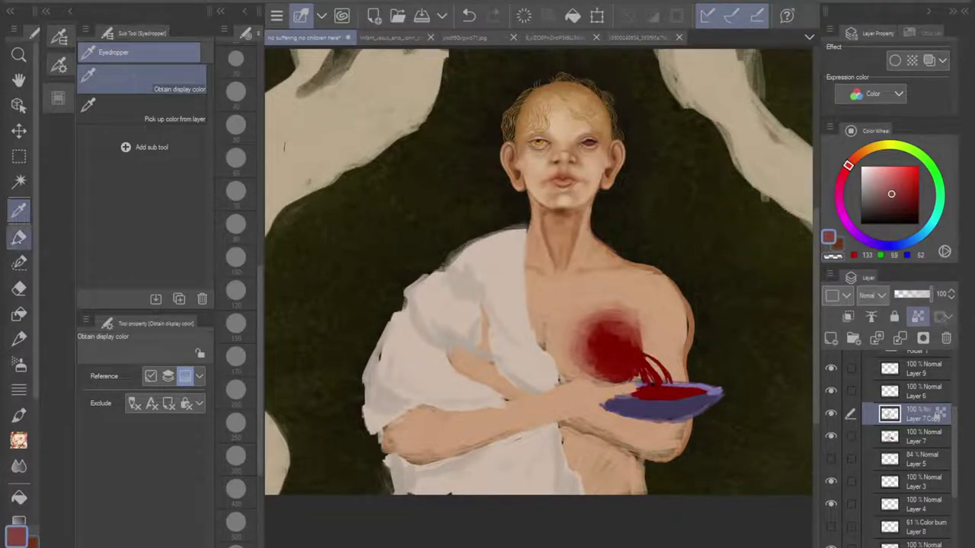
pyautogui.moveTo(415, 306)
pyautogui.mouseDown()
pyautogui.moveTo(434, 315)
pyautogui.moveTo(381, 367)
pyautogui.mouseUp()
pyautogui.moveTo(390, 318)
pyautogui.mouseDown()
pyautogui.moveTo(368, 384)
pyautogui.moveTo(414, 293)
pyautogui.mouseUp()
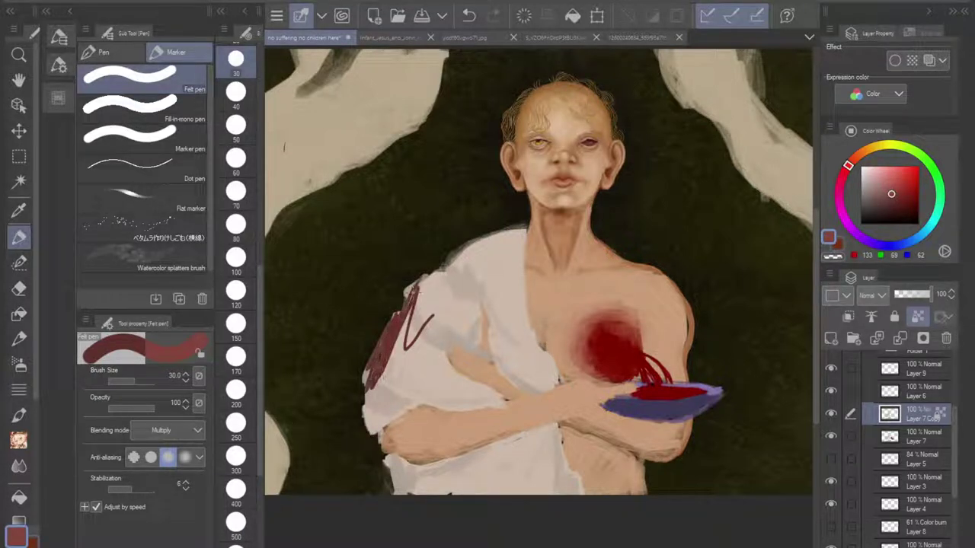
pyautogui.hotkey('ctrl', '-')
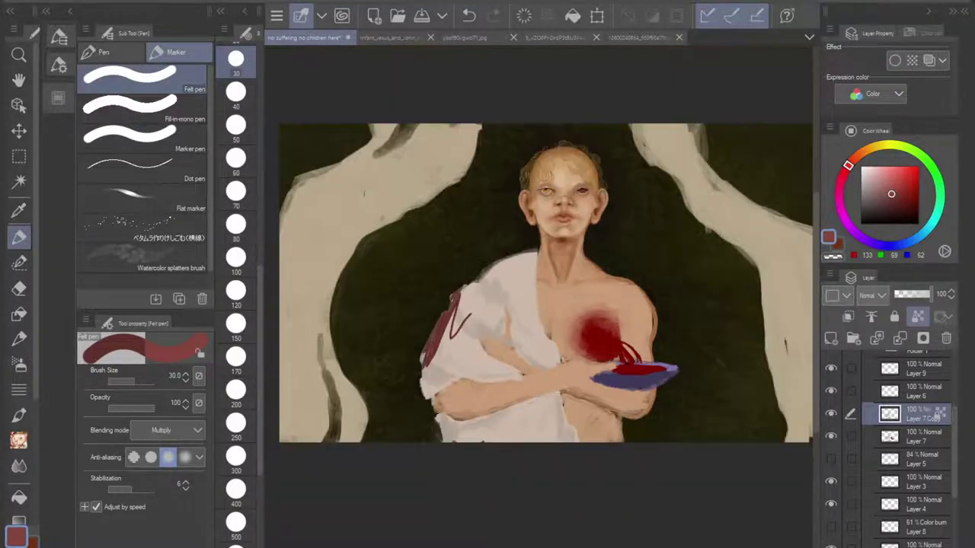
pyautogui.moveTo(503, 305); pyautogui.dragTo(498, 327)
pyautogui.scroll(-3, 236, 343)
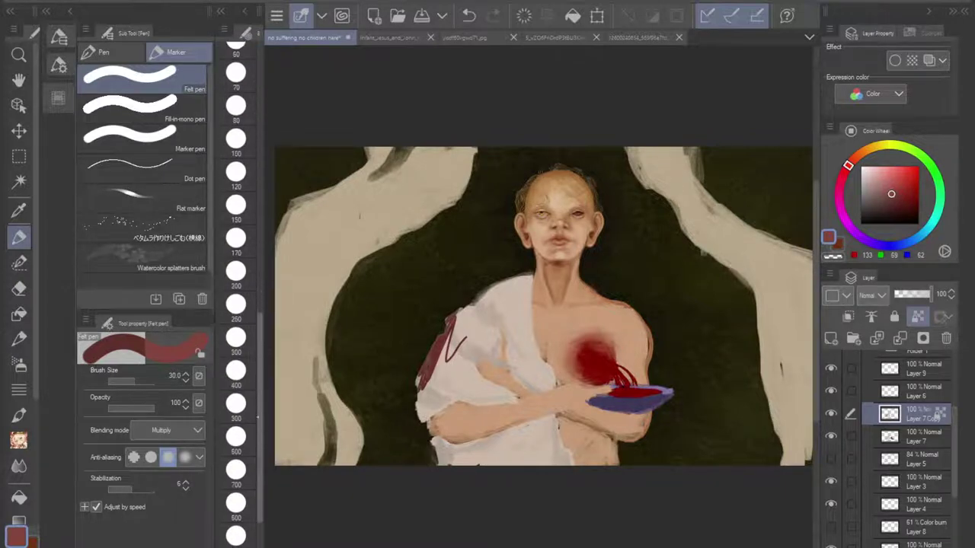
# Step: Try covering the whole robe with the sampled reddish brown using the Felt pen at size 1000
pyautogui.click(235, 480)
pyautogui.moveTo(440, 354)
pyautogui.mouseDown()
pyautogui.moveTo(474, 389)
pyautogui.moveTo(494, 324)
pyautogui.moveTo(529, 388)
pyautogui.moveTo(501, 449)
pyautogui.mouseUp()
pyautogui.moveTo(457, 322); pyautogui.dragTo(512, 272)
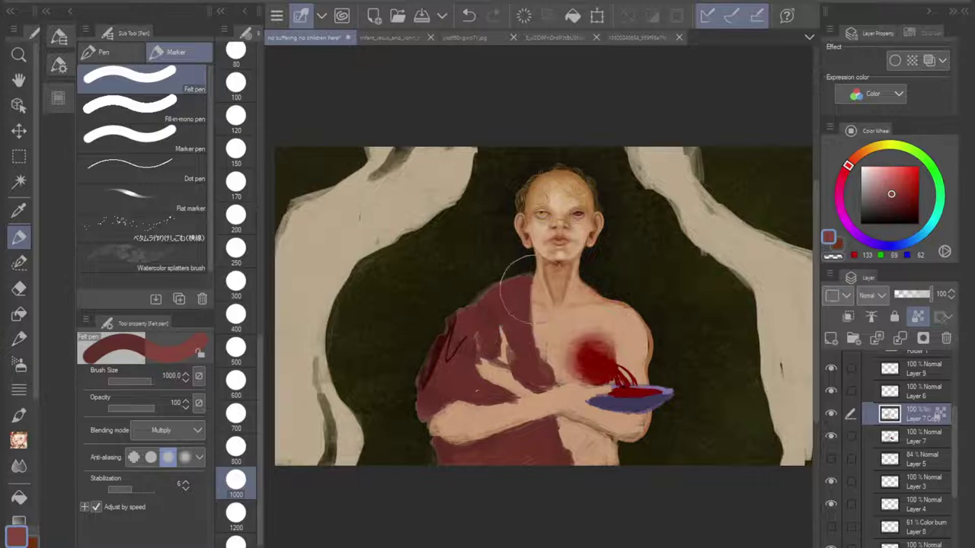
pyautogui.scroll(-5, 579, 346)
pyautogui.scroll(3, 579, 346)
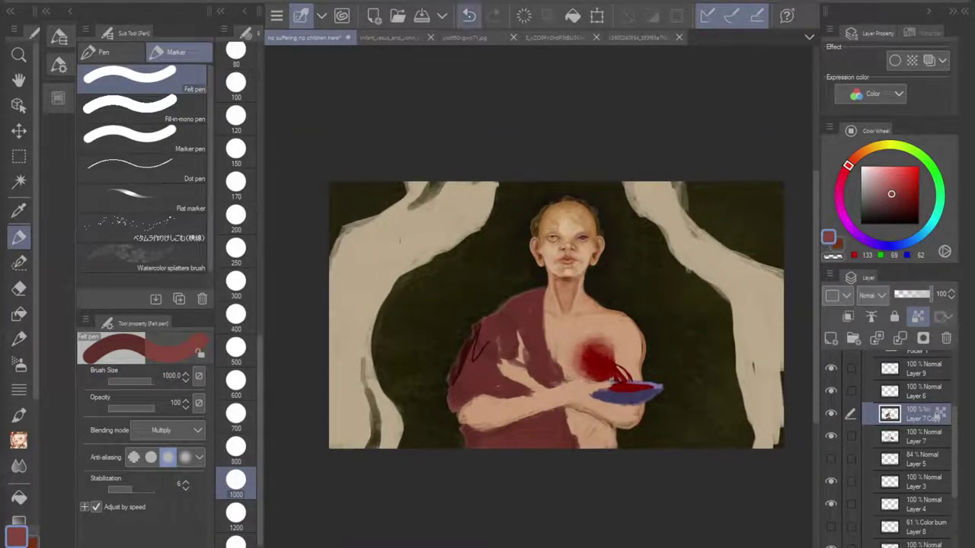
# Step: Undo the uneven reddish-brown strokes, recoat the robe evenly in the same colour, and inspect it close up and from afar
pyautogui.click(469, 16)
pyautogui.click(470, 15)
pyautogui.moveTo(476, 362)
pyautogui.mouseDown()
pyautogui.moveTo(472, 394)
pyautogui.moveTo(452, 385)
pyautogui.moveTo(569, 438)
pyautogui.moveTo(519, 302)
pyautogui.moveTo(507, 341)
pyautogui.moveTo(480, 314)
pyautogui.moveTo(536, 372)
pyautogui.moveTo(495, 404)
pyautogui.moveTo(547, 387)
pyautogui.moveTo(546, 329)
pyautogui.moveTo(490, 311)
pyautogui.moveTo(468, 343)
pyautogui.moveTo(465, 413)
pyautogui.moveTo(531, 439)
pyautogui.mouseUp()
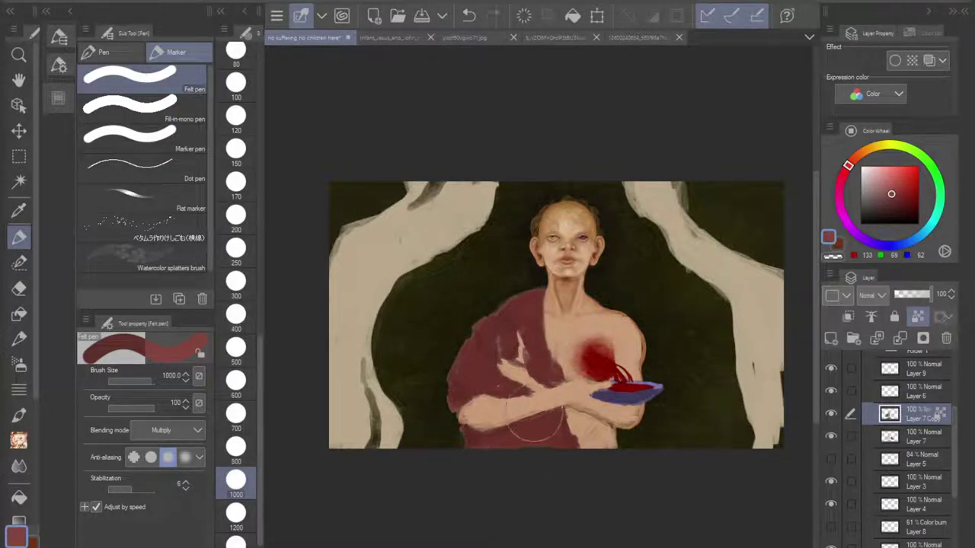
pyautogui.scroll(3, 562, 316)
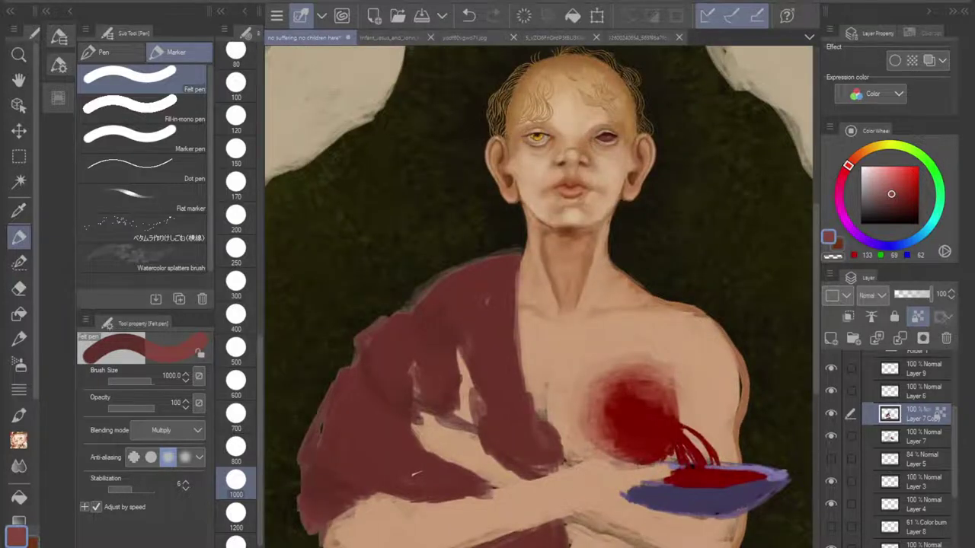
pyautogui.moveTo(542, 297)
pyautogui.mouseDown()
pyautogui.moveTo(547, 305)
pyautogui.moveTo(547, 294)
pyautogui.mouseUp()
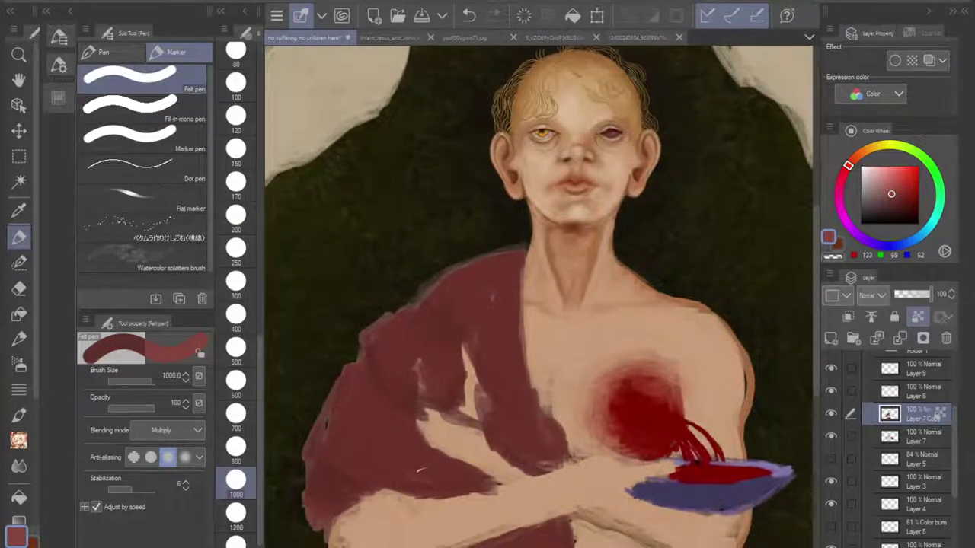
pyautogui.scroll(-4, 594, 381)
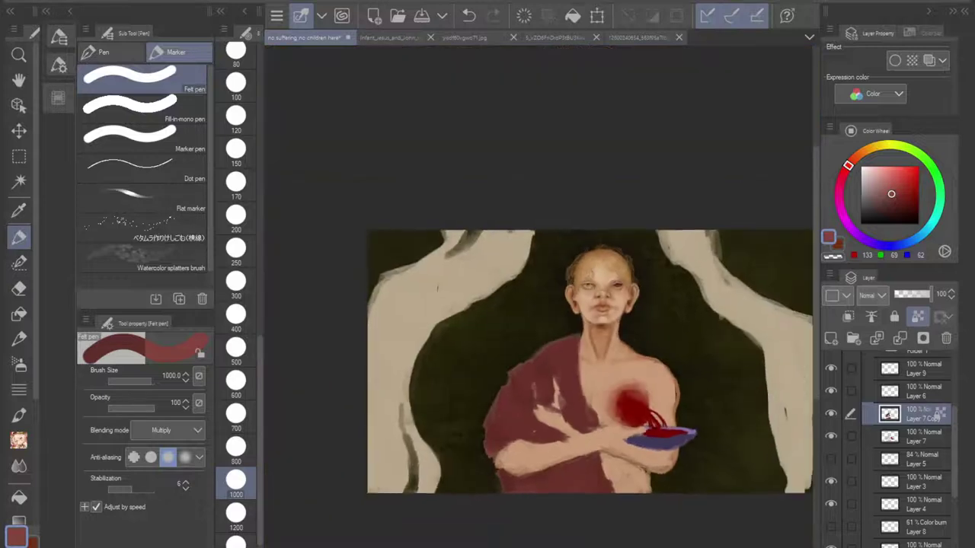
pyautogui.moveTo(591, 357); pyautogui.dragTo(557, 347)
pyautogui.scroll(1, 609, 381)
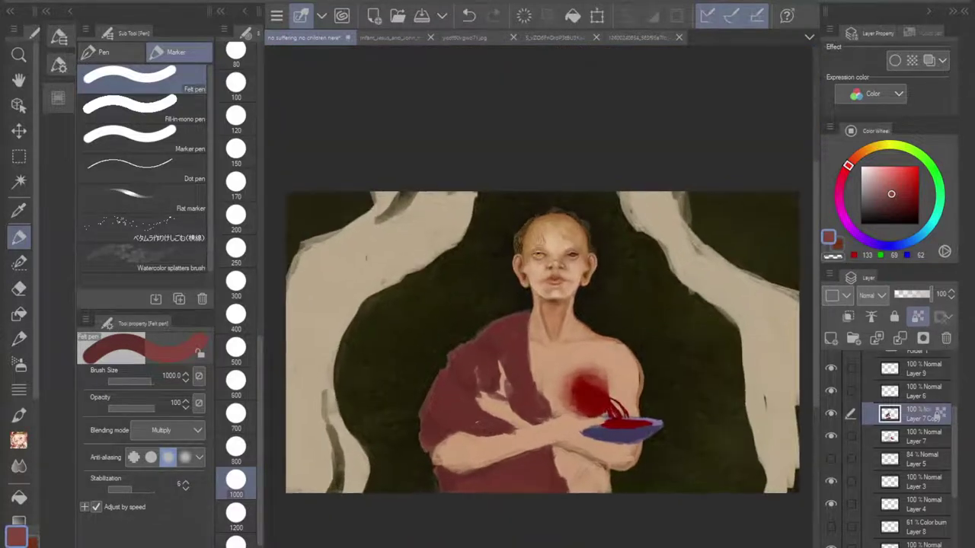
# Step: Sample the dark blue from the bowl and paint it over the reddish-brown robe
pyautogui.press('i')
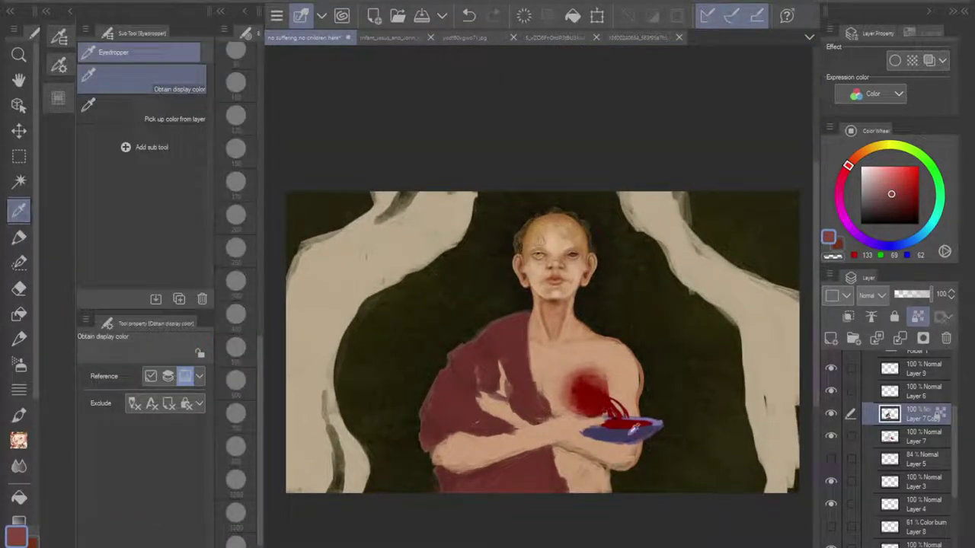
pyautogui.click(635, 429)
pyautogui.press('p')
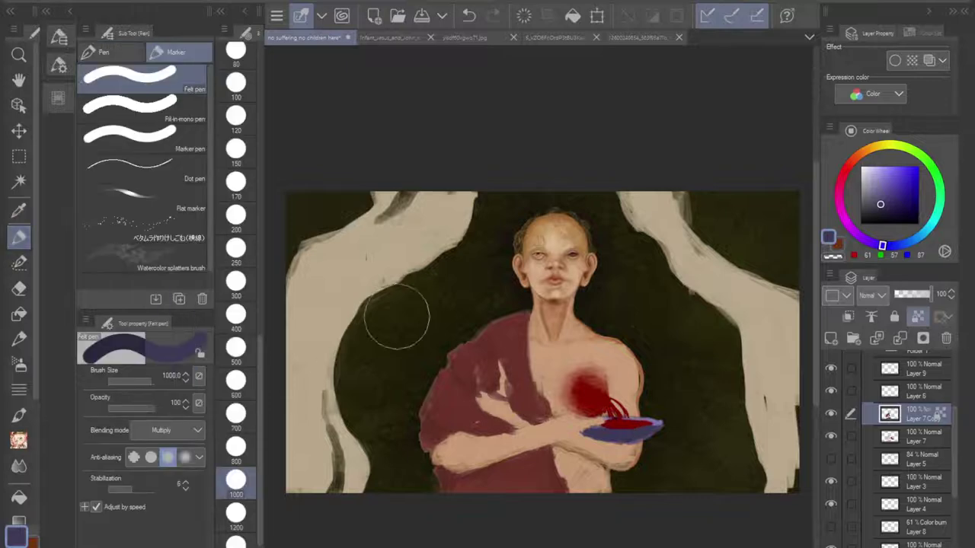
pyautogui.moveTo(392, 320)
pyautogui.mouseDown()
pyautogui.moveTo(468, 339)
pyautogui.moveTo(431, 420)
pyautogui.moveTo(506, 344)
pyautogui.moveTo(432, 466)
pyautogui.mouseUp()
pyautogui.moveTo(536, 421); pyautogui.dragTo(544, 521)
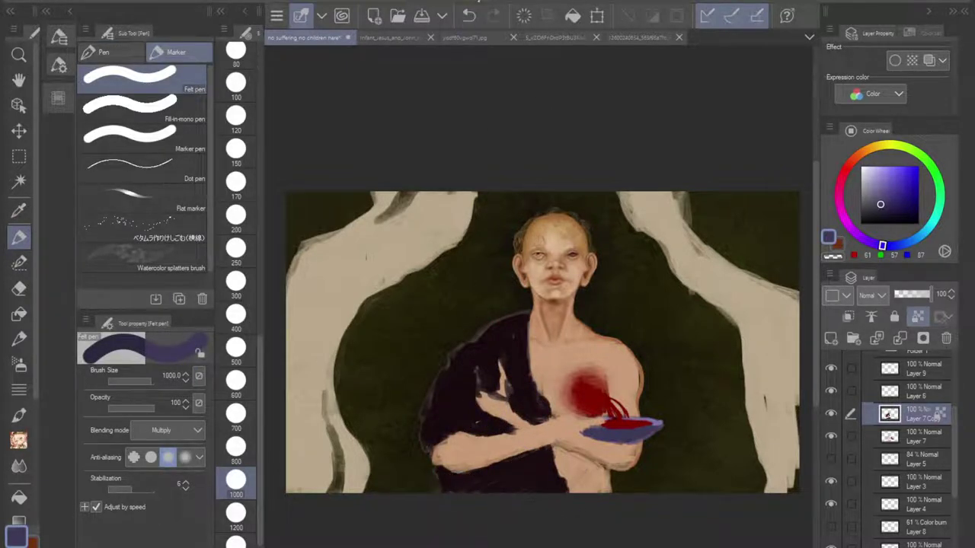
# Step: Undo both colour coats and paint the original white robe directly with the bowl's dark blue
pyautogui.click(468, 16)
pyautogui.click(468, 16)
pyautogui.moveTo(518, 335)
pyautogui.mouseDown()
pyautogui.moveTo(450, 395)
pyautogui.moveTo(428, 466)
pyautogui.moveTo(519, 408)
pyautogui.moveTo(506, 484)
pyautogui.moveTo(542, 480)
pyautogui.moveTo(561, 495)
pyautogui.moveTo(596, 499)
pyautogui.moveTo(561, 523)
pyautogui.mouseUp()
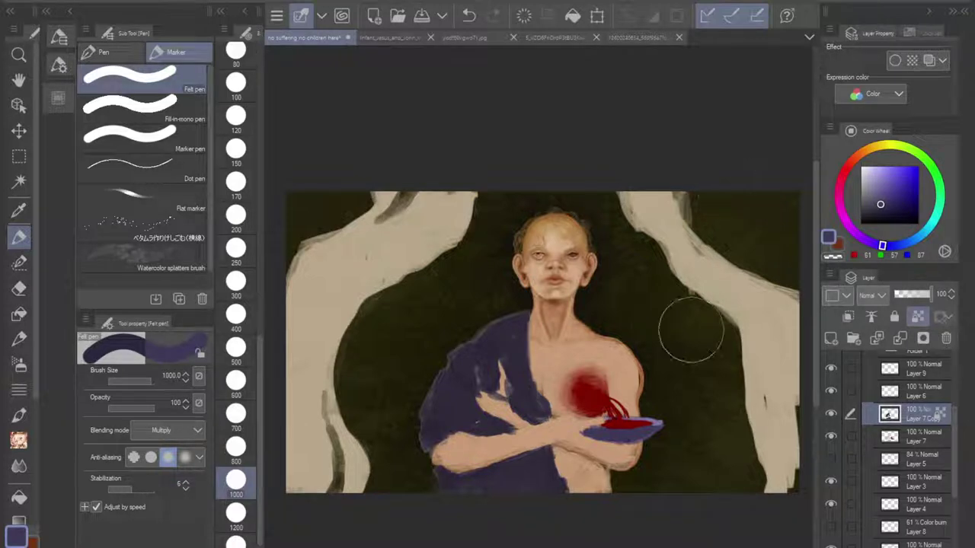
# Step: Sample the vivid red of the tiled wall in the crucifixion reference painting and return to the portrait document
pyautogui.click(636, 37)
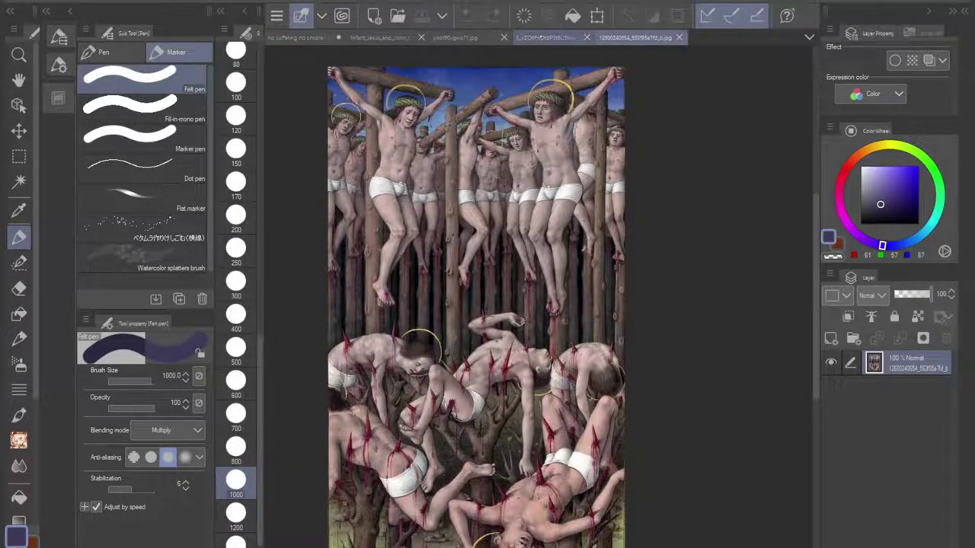
pyautogui.click(543, 37)
pyautogui.scroll(-10, 584, 336)
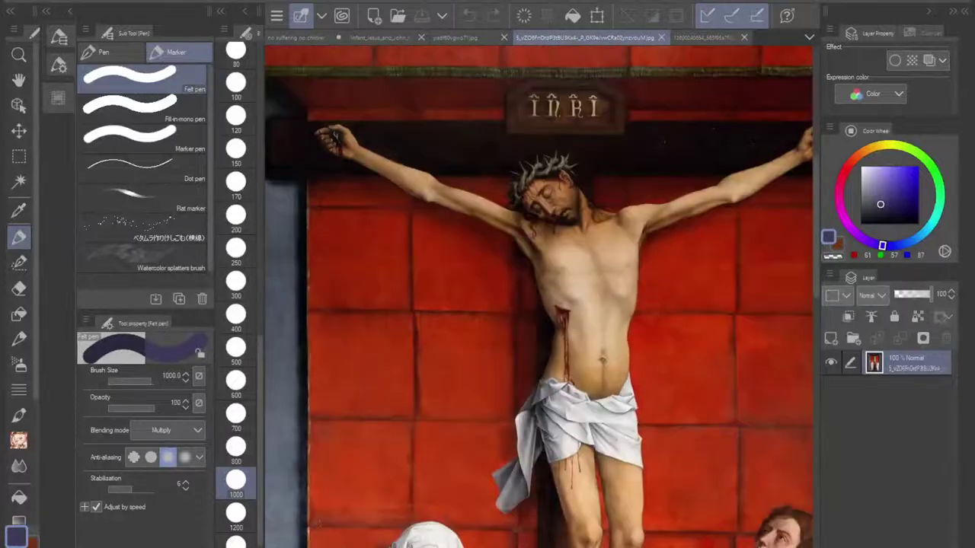
pyautogui.moveTo(583, 335); pyautogui.dragTo(553, 175)
pyautogui.scroll(-5, 539, 297)
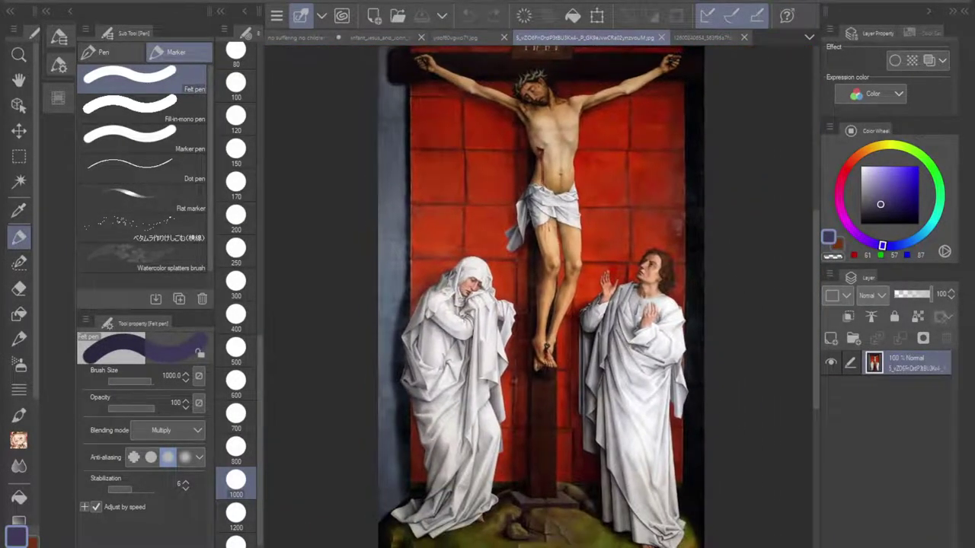
pyautogui.moveTo(539, 297); pyautogui.dragTo(534, 287)
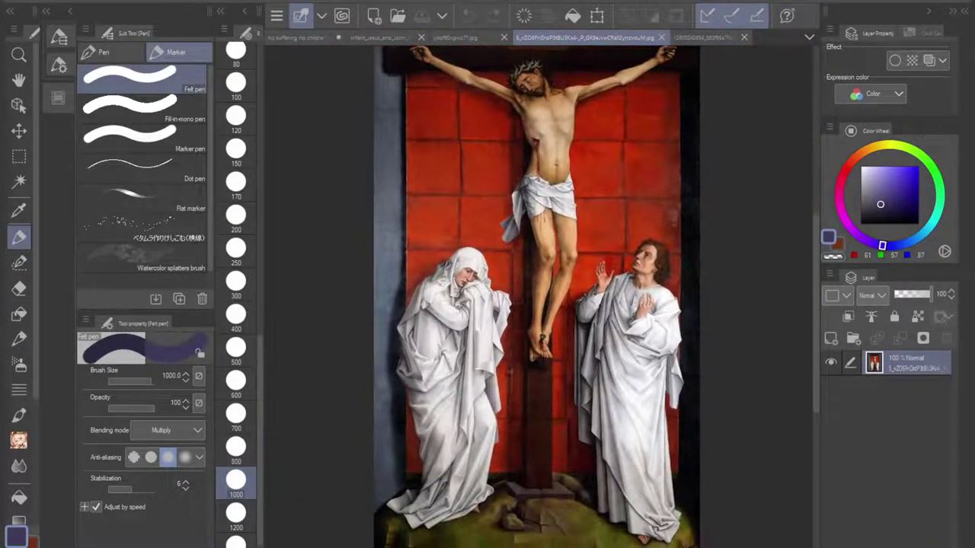
pyautogui.press('i')
pyautogui.click(488, 172)
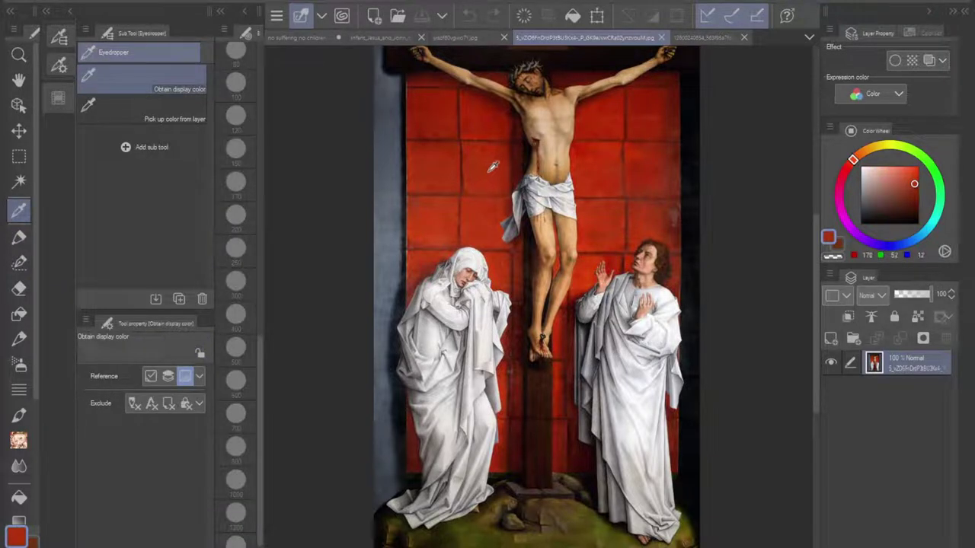
pyautogui.click(496, 171)
pyautogui.click(311, 38)
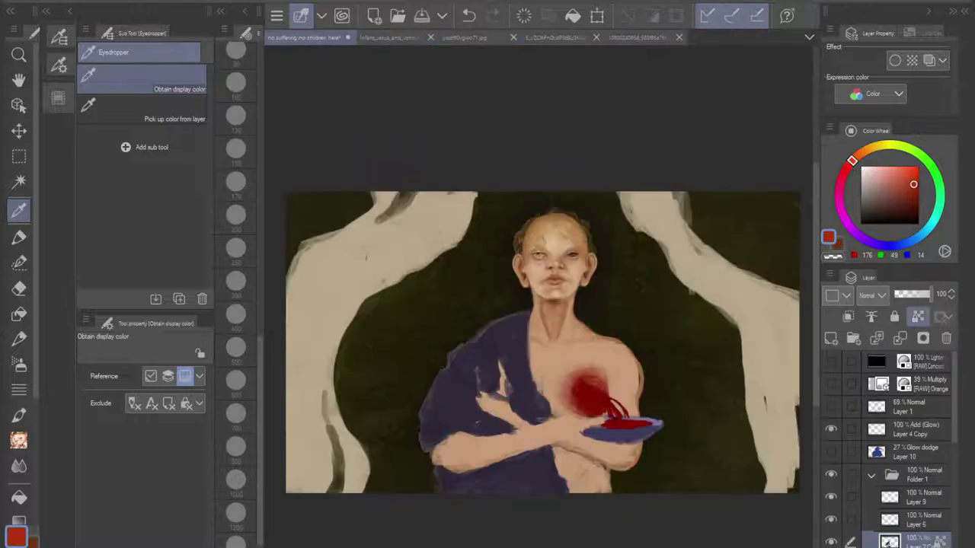
# Step: Undo the blue coat and paint the whole robe with the sampled vivid red using the Felt pen
pyautogui.press('p')
pyautogui.hotkey('ctrl', 'z')
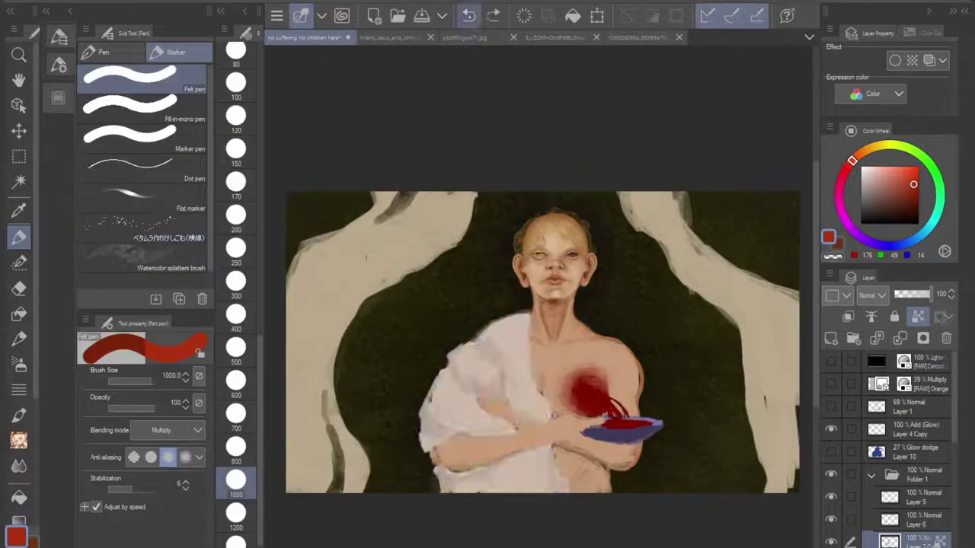
pyautogui.moveTo(502, 320)
pyautogui.mouseDown()
pyautogui.moveTo(420, 429)
pyautogui.moveTo(488, 434)
pyautogui.moveTo(529, 476)
pyautogui.moveTo(523, 505)
pyautogui.moveTo(617, 518)
pyautogui.mouseUp()
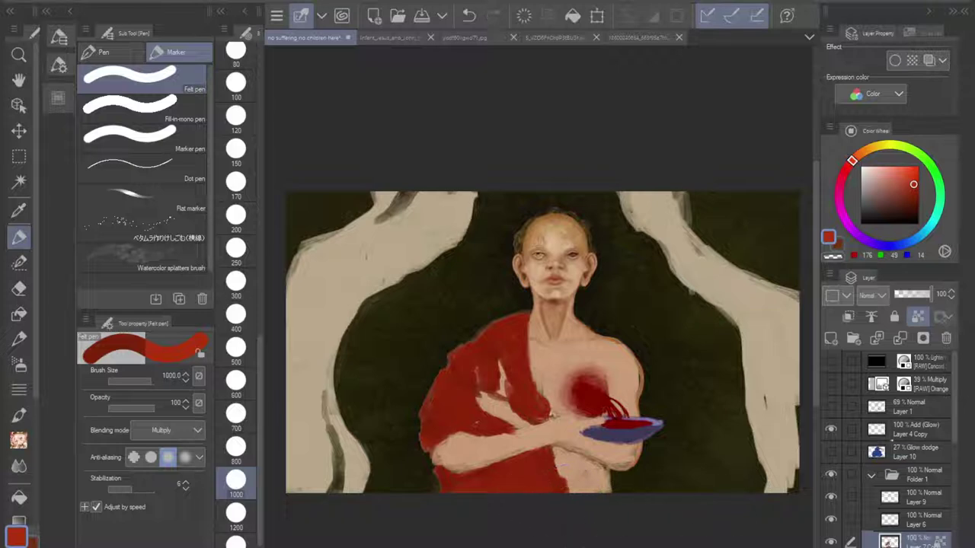
pyautogui.moveTo(955, 426); pyautogui.dragTo(955, 465)
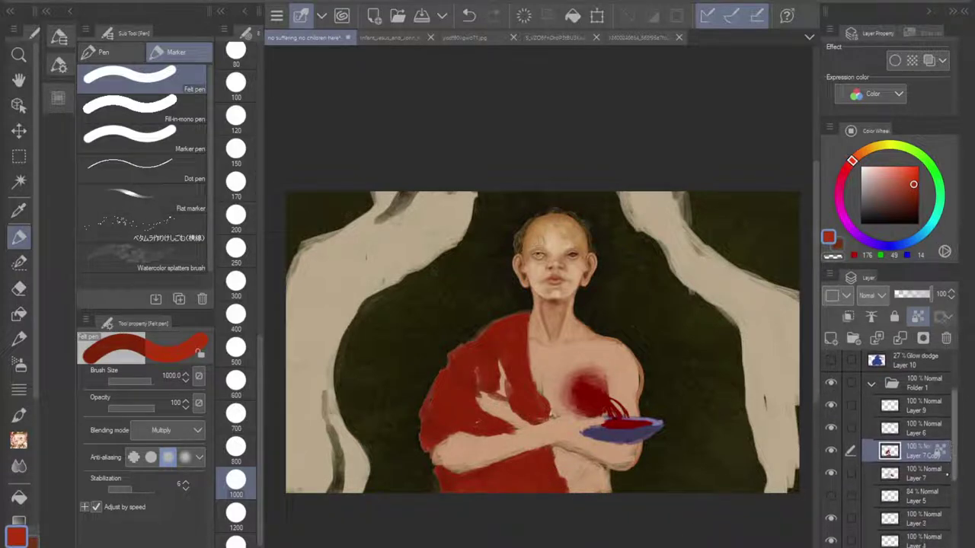
# Step: Try the vivid red over the chest bloodstain and bowl on Layer 7, and undo the strokes
pyautogui.click(920, 429)
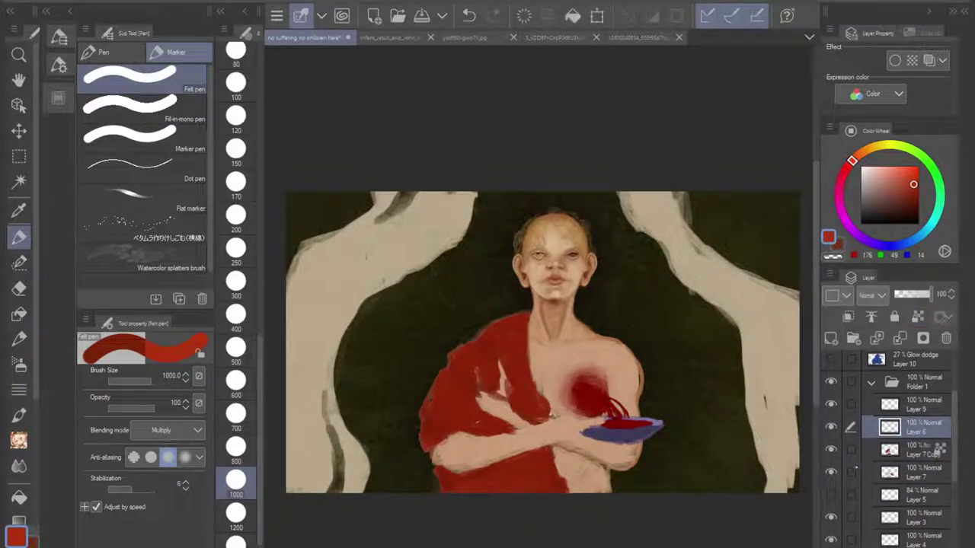
pyautogui.click(851, 472)
pyautogui.click(919, 474)
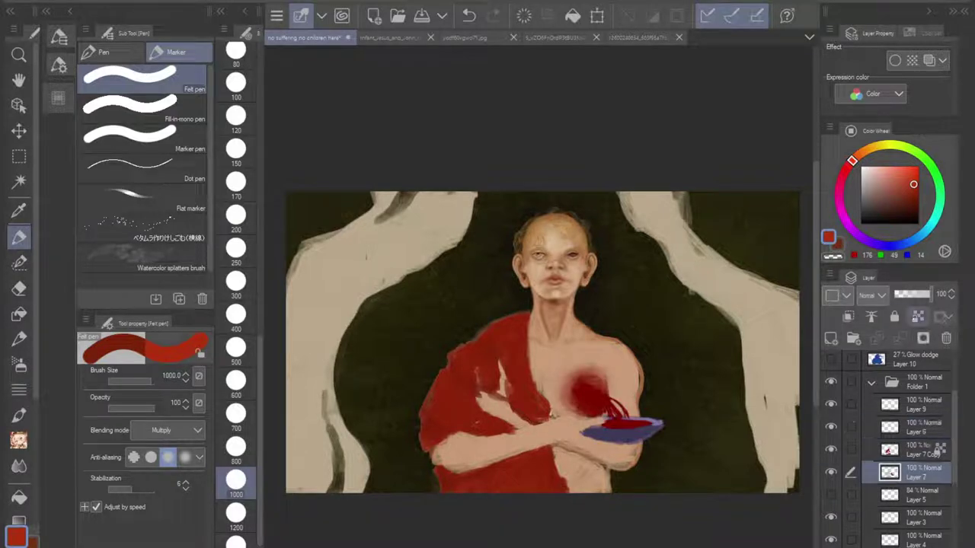
pyautogui.moveTo(591, 384)
pyautogui.mouseDown()
pyautogui.moveTo(625, 396)
pyautogui.moveTo(588, 390)
pyautogui.moveTo(589, 400)
pyautogui.moveTo(640, 418)
pyautogui.mouseUp()
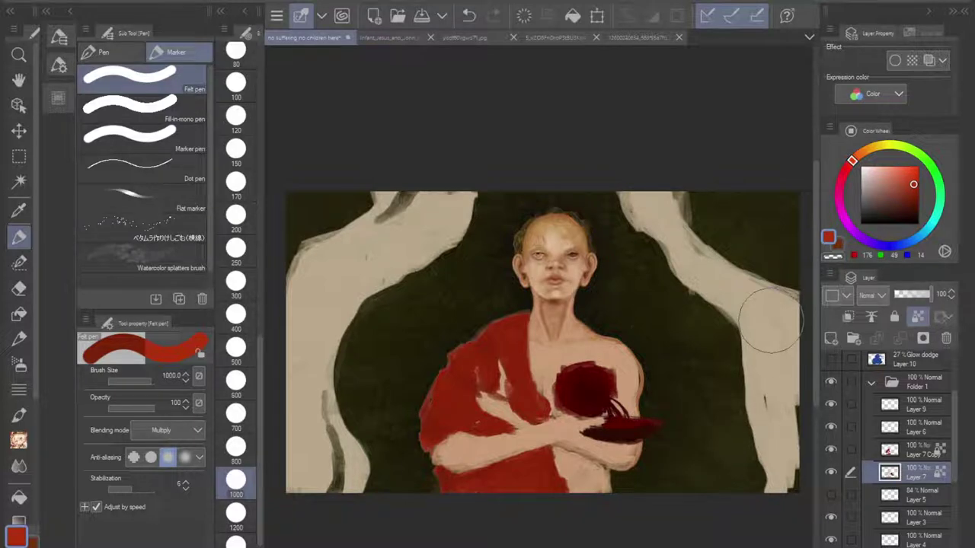
pyautogui.hotkey('ctrl', 'z')
pyautogui.scroll(3, 581, 404)
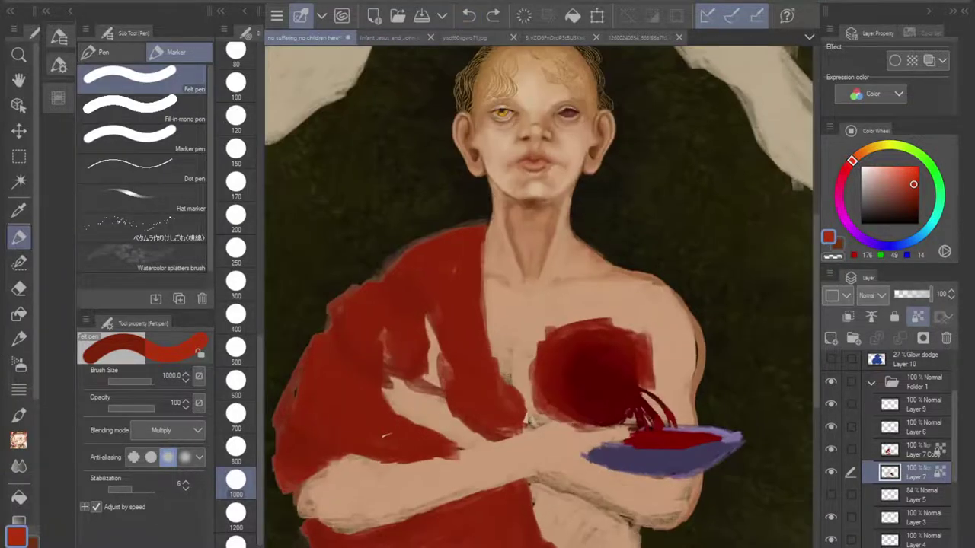
pyautogui.moveTo(581, 405); pyautogui.dragTo(595, 357)
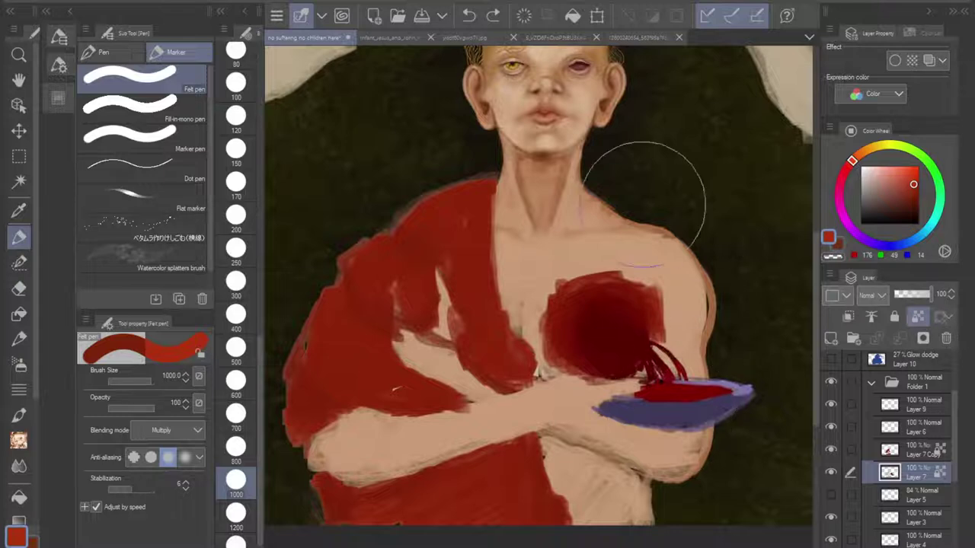
pyautogui.click(468, 16)
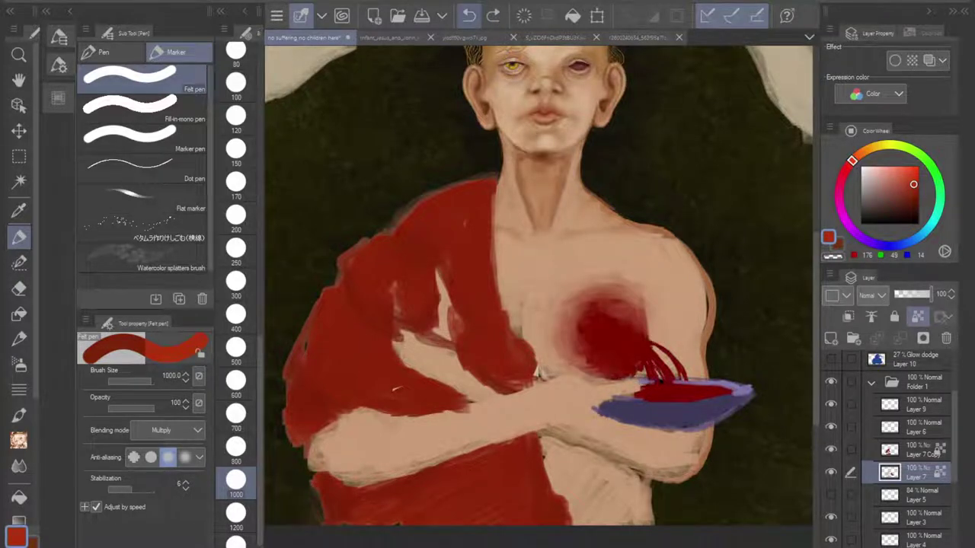
# Step: Undo the vivid red coat on the robe and check Layer 7 by toggling its visibility
pyautogui.scroll(-6, 537, 286)
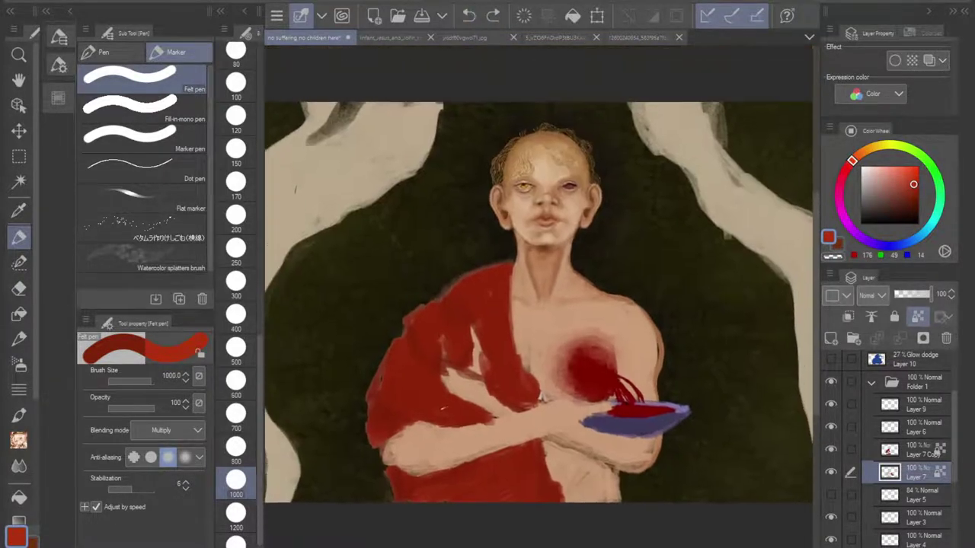
pyautogui.scroll(2, 539, 308)
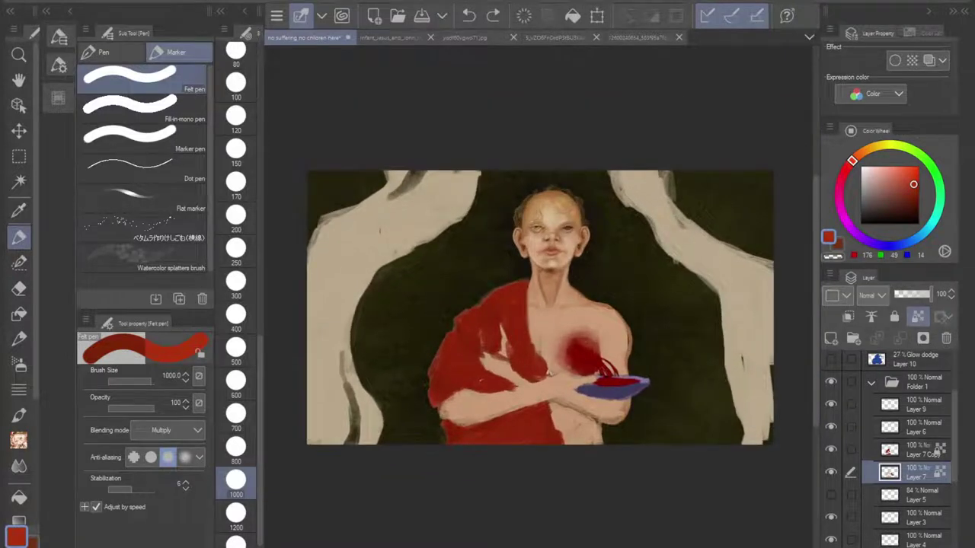
pyautogui.click(468, 15)
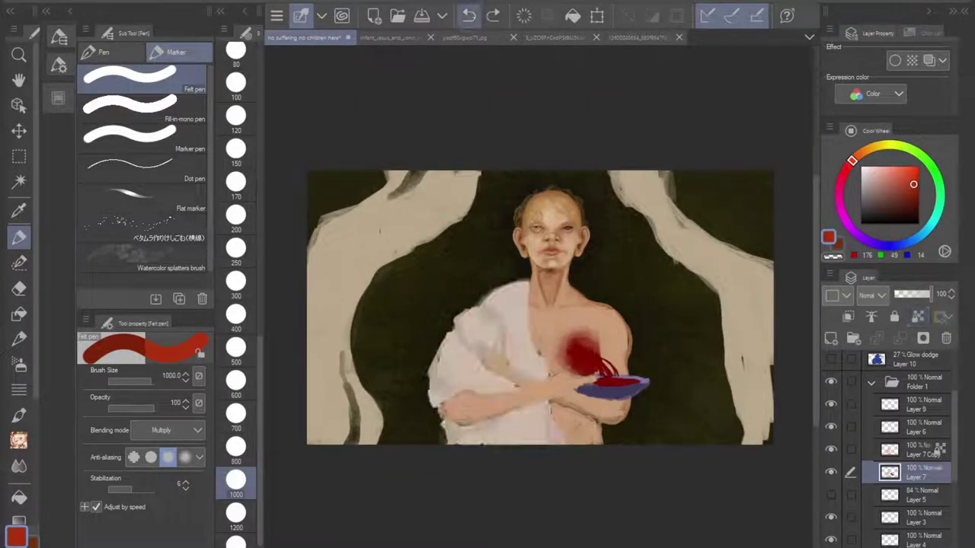
pyautogui.click(831, 472)
pyautogui.click(831, 472)
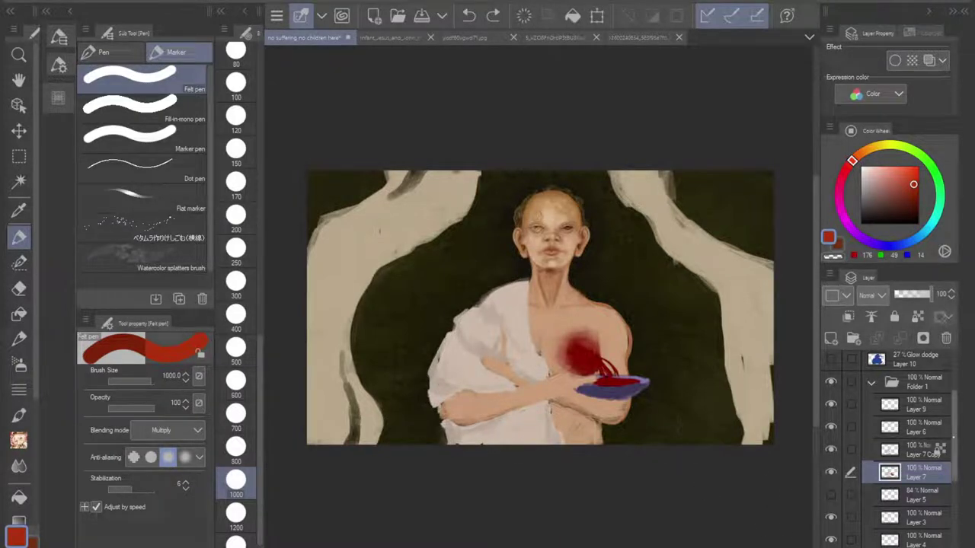
# Step: Collapse Folder 1 and make Layer 14 the active layer, toggling layer visibility to identify the drape's layer
pyautogui.click(871, 383)
pyautogui.click(910, 469)
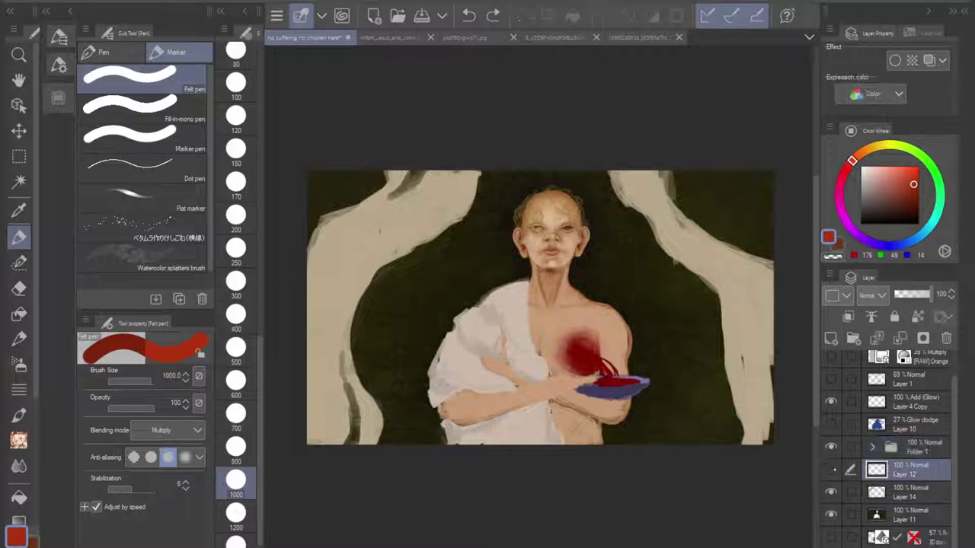
pyautogui.click(914, 496)
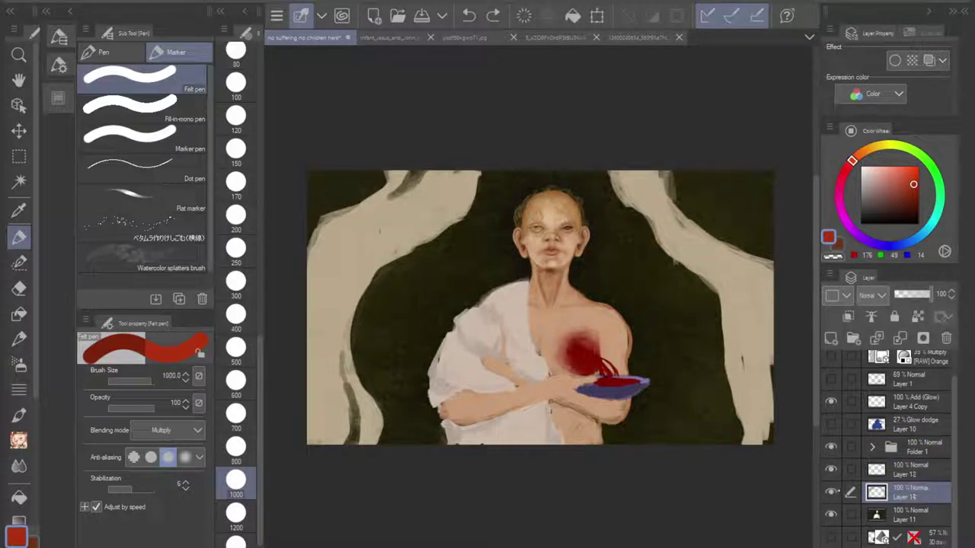
pyautogui.click(831, 469)
pyautogui.click(831, 492)
pyautogui.click(831, 492)
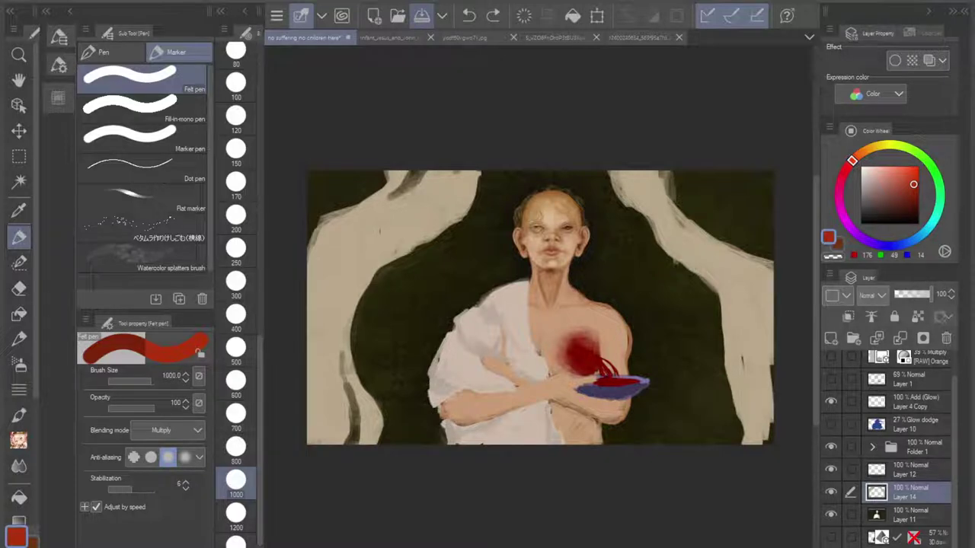
# Step: Switch to the reference painting with the resting deer and sample the near-black of the grassy bank beside the stream
pyautogui.click(461, 37)
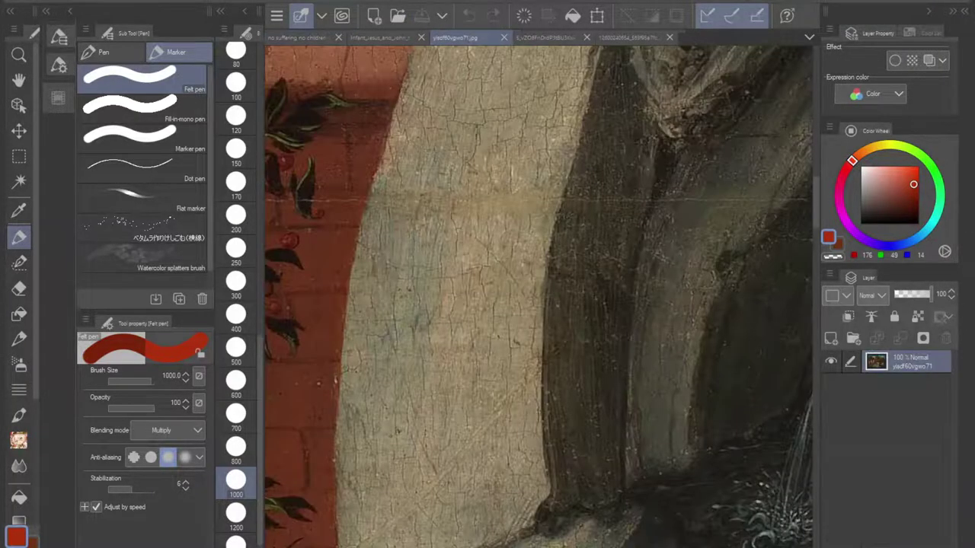
pyautogui.hotkey('ctrl', '-')
pyautogui.hotkey('ctrl', '-')
pyautogui.hotkey('ctrl', '-')
pyautogui.moveTo(563, 480)
pyautogui.mouseDown()
pyautogui.moveTo(576, 358)
pyautogui.moveTo(526, 84)
pyautogui.mouseUp()
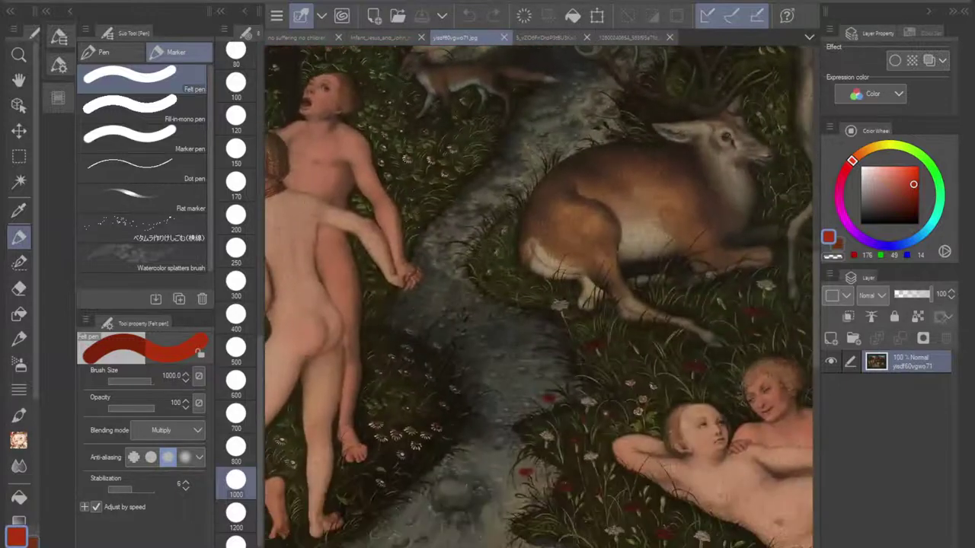
pyautogui.scroll(-2, 539, 296)
pyautogui.scroll(2, 525, 398)
pyautogui.moveTo(526, 398)
pyautogui.mouseDown()
pyautogui.moveTo(551, 363)
pyautogui.moveTo(554, 325)
pyautogui.mouseUp()
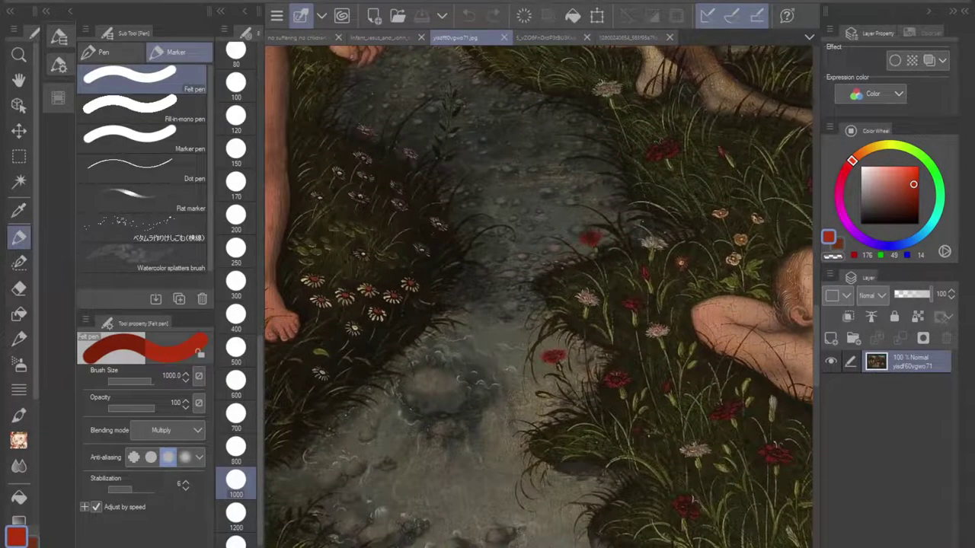
pyautogui.press('i')
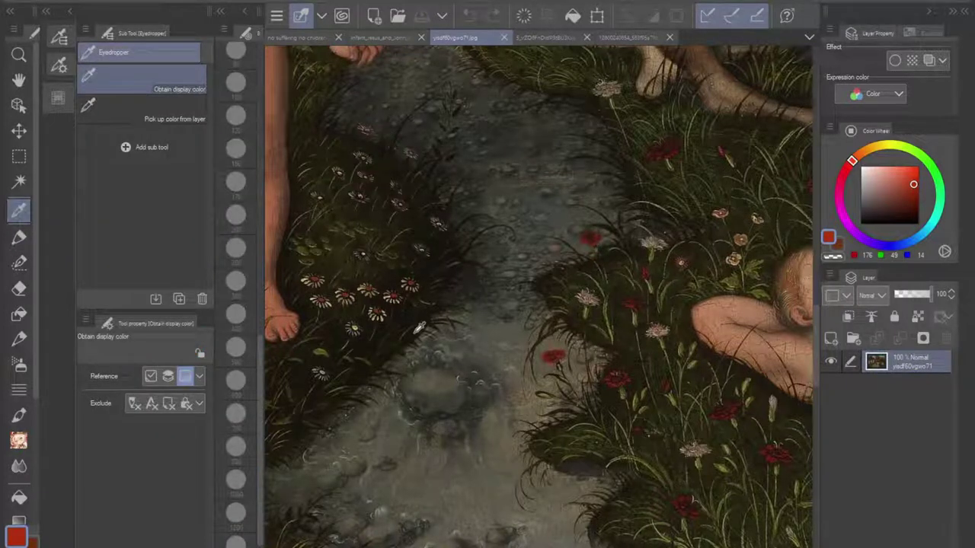
pyautogui.click(417, 331)
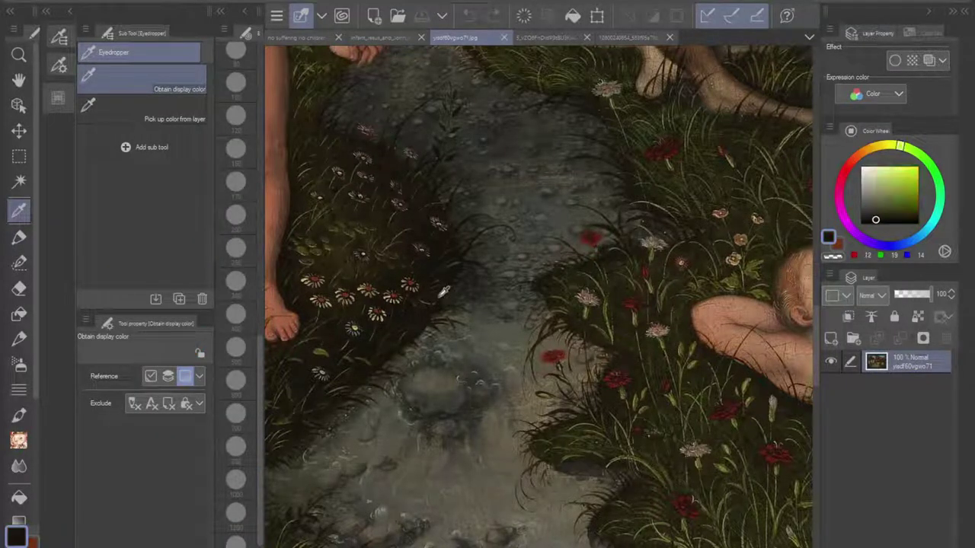
# Step: Resample a dark olive-black from the shadowed grass on the stream's opposite bank and return to the portrait document
pyautogui.scroll(4, 404, 346)
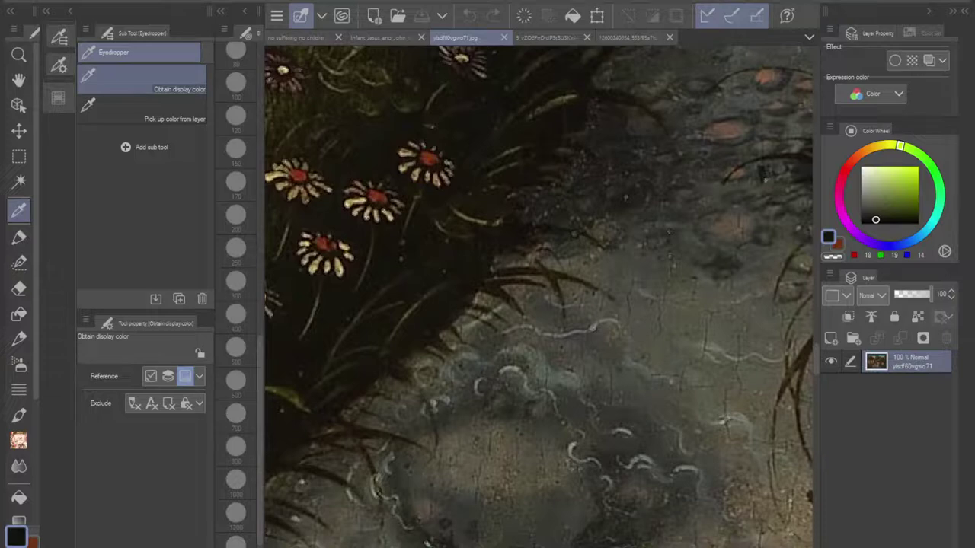
pyautogui.click(449, 301)
pyautogui.moveTo(685, 293); pyautogui.dragTo(325, 338)
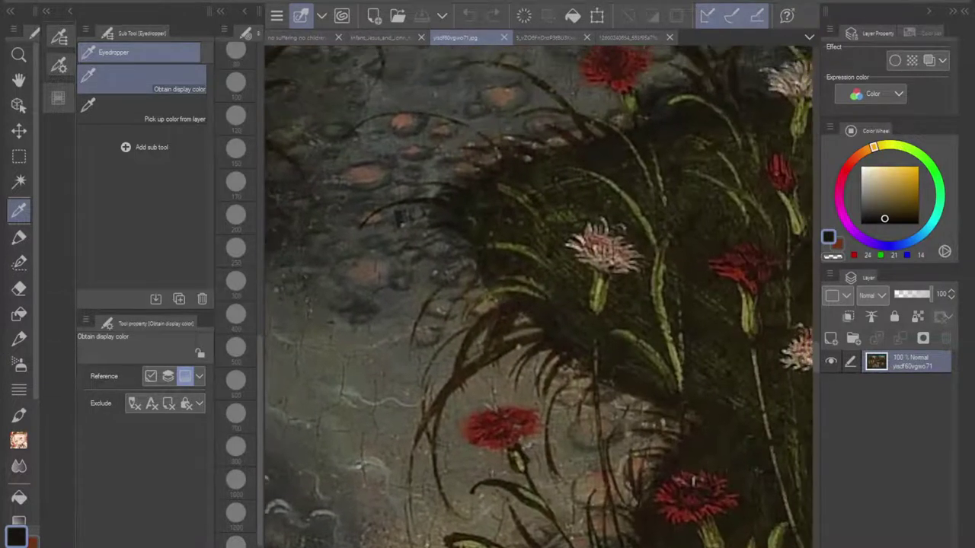
pyautogui.click(482, 217)
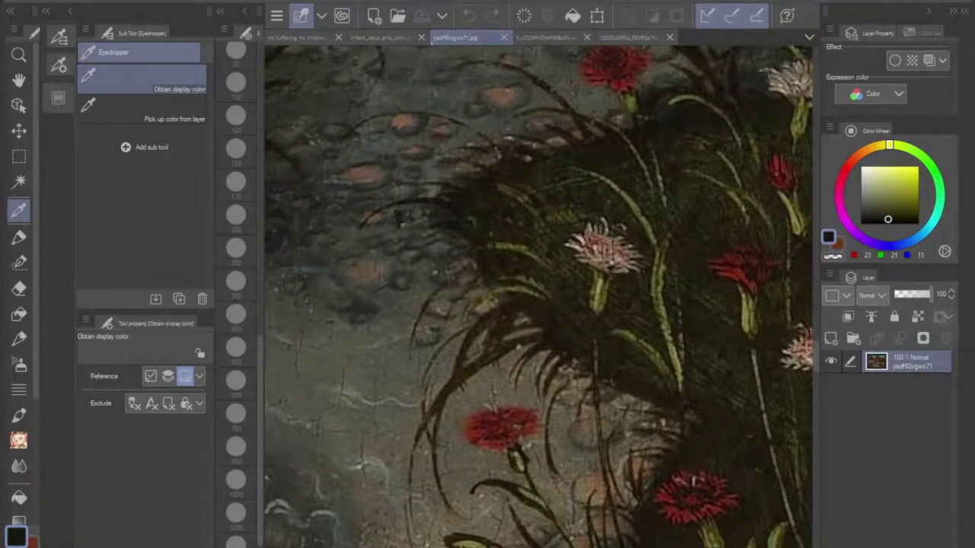
pyautogui.click(384, 39)
pyautogui.click(305, 37)
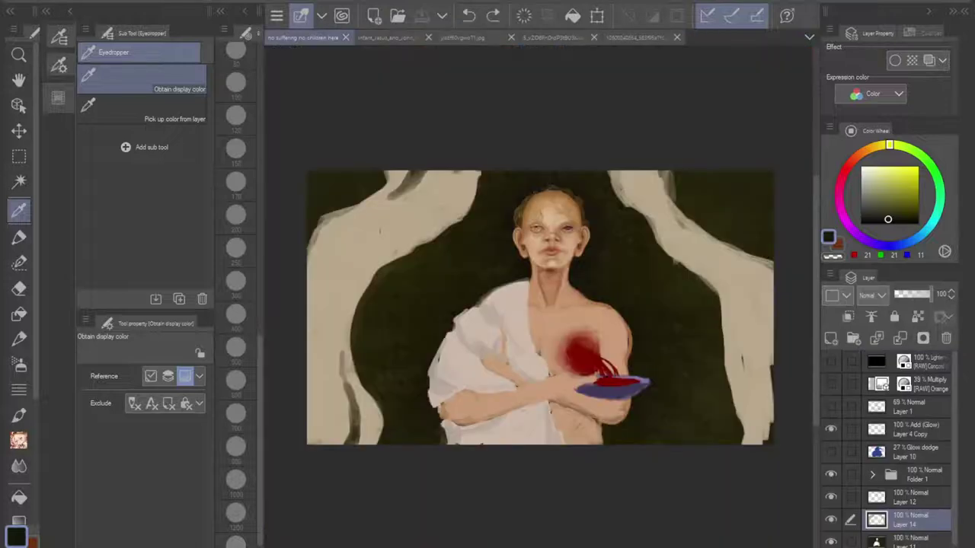
# Step: Paint the sampled olive-black along the left drape's inner edge with the charcoal 油彩筆C pen at brush size 100
pyautogui.moveTo(403, 348); pyautogui.dragTo(462, 348)
pyautogui.scroll(3, 462, 348)
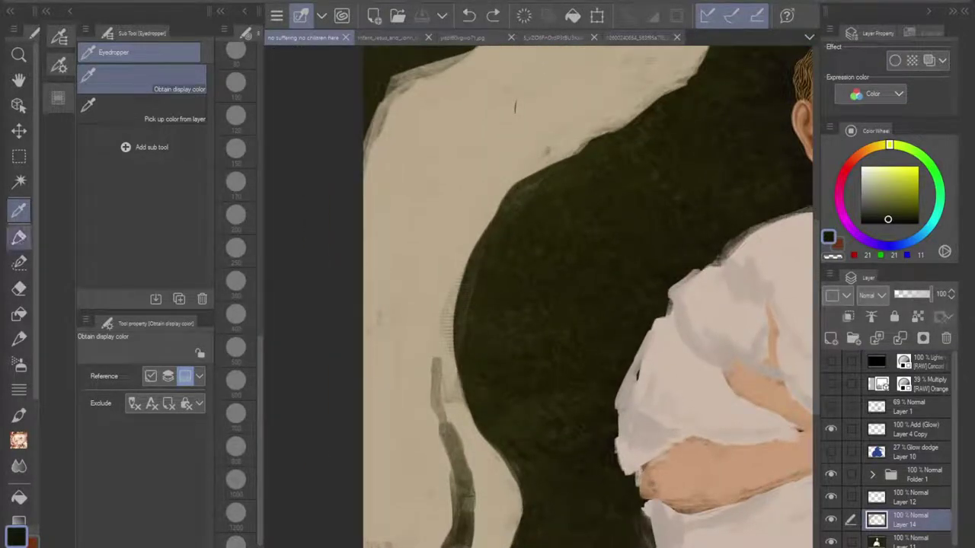
pyautogui.click(19, 237)
pyautogui.click(19, 262)
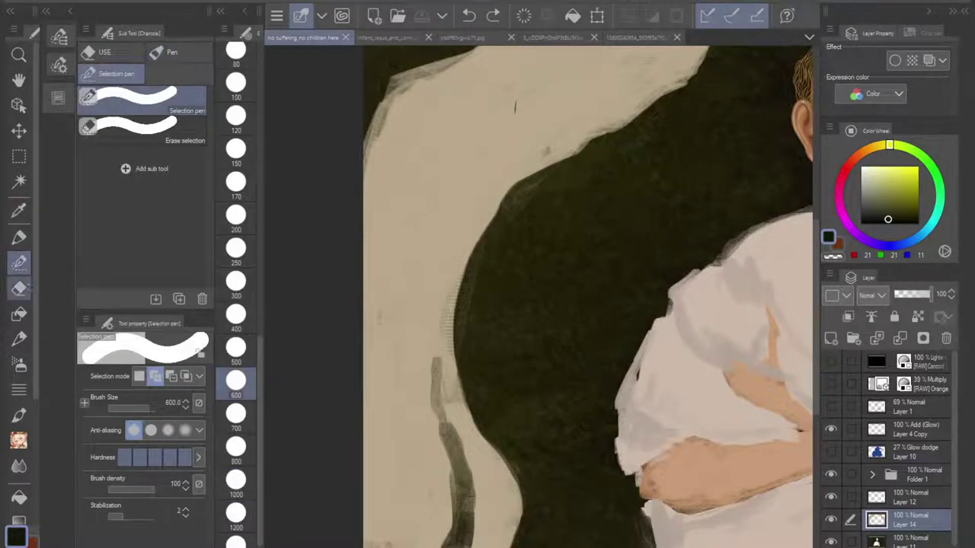
pyautogui.click(19, 289)
pyautogui.click(19, 262)
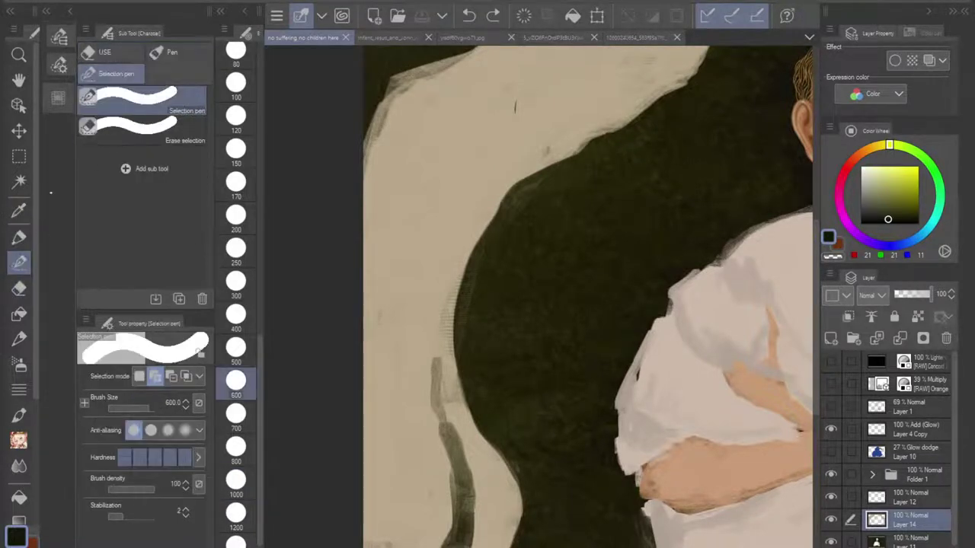
pyautogui.click(172, 52)
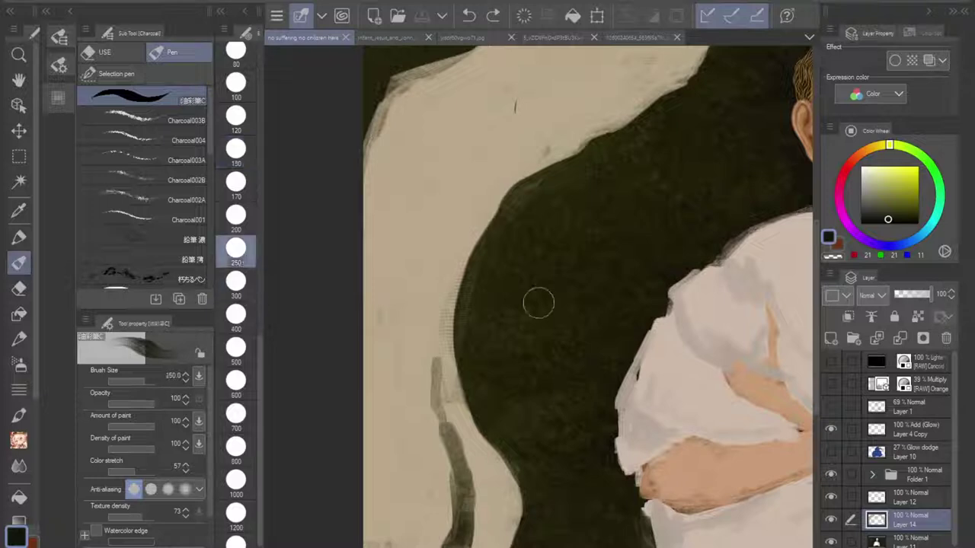
pyautogui.click(238, 89)
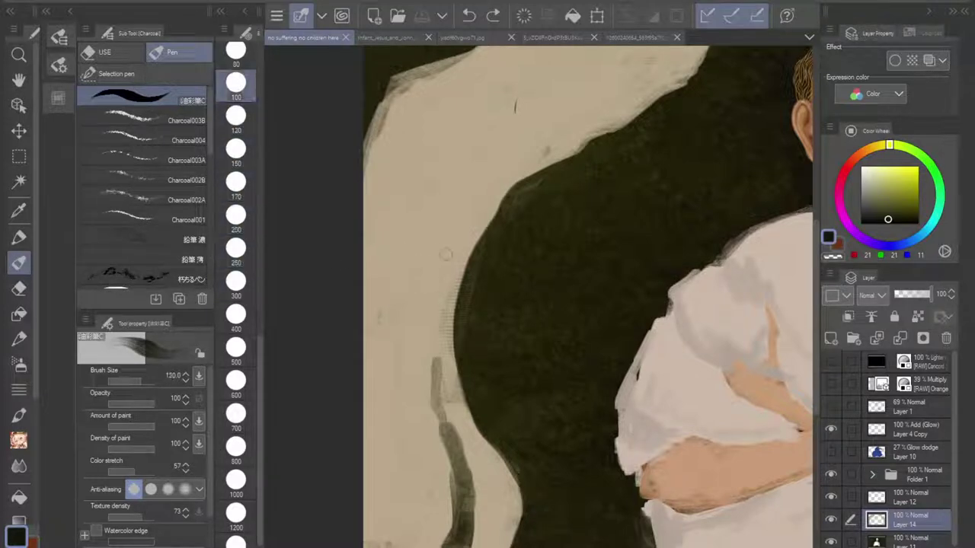
pyautogui.moveTo(461, 287)
pyautogui.mouseDown()
pyautogui.moveTo(459, 309)
pyautogui.moveTo(466, 284)
pyautogui.moveTo(462, 332)
pyautogui.moveTo(465, 323)
pyautogui.moveTo(454, 331)
pyautogui.moveTo(458, 323)
pyautogui.moveTo(460, 362)
pyautogui.moveTo(457, 292)
pyautogui.mouseUp()
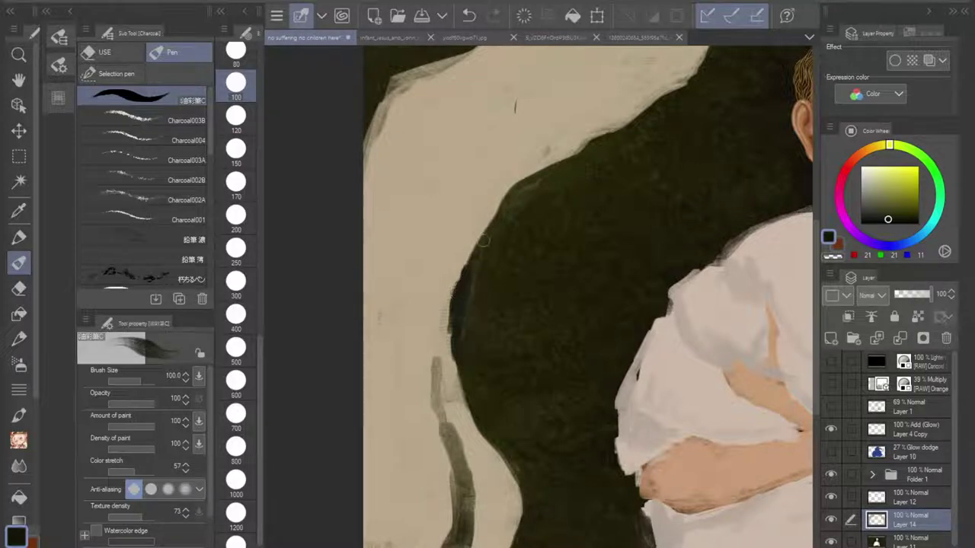
pyautogui.moveTo(484, 239)
pyautogui.mouseDown()
pyautogui.moveTo(474, 255)
pyautogui.moveTo(517, 187)
pyautogui.moveTo(661, 107)
pyautogui.moveTo(453, 207)
pyautogui.mouseUp()
pyautogui.scroll(-3, 613, 345)
pyautogui.moveTo(613, 345); pyautogui.dragTo(576, 321)
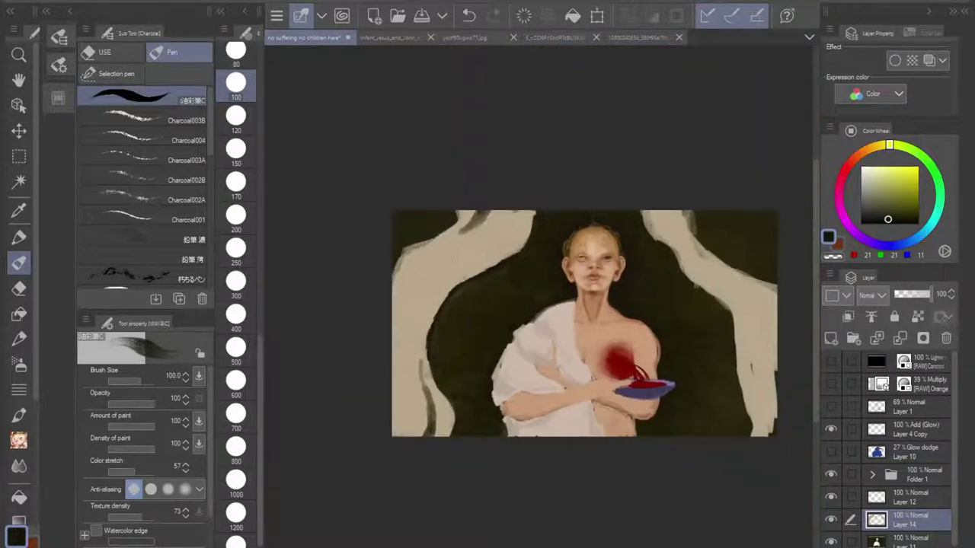
# Step: Extend the dark edge along the left drape's upper curve and cover the grey patch at its upper end
pyautogui.scroll(1, 547, 242)
pyautogui.scroll(3, 543, 236)
pyautogui.moveTo(427, 307)
pyautogui.mouseDown()
pyautogui.moveTo(451, 293)
pyautogui.moveTo(438, 290)
pyautogui.moveTo(395, 327)
pyautogui.moveTo(352, 342)
pyautogui.moveTo(392, 333)
pyautogui.moveTo(397, 325)
pyautogui.moveTo(339, 353)
pyautogui.moveTo(387, 340)
pyautogui.moveTo(432, 311)
pyautogui.moveTo(444, 302)
pyautogui.moveTo(437, 288)
pyautogui.moveTo(460, 284)
pyautogui.moveTo(497, 242)
pyautogui.moveTo(487, 238)
pyautogui.moveTo(468, 264)
pyautogui.moveTo(504, 226)
pyautogui.moveTo(532, 117)
pyautogui.mouseUp()
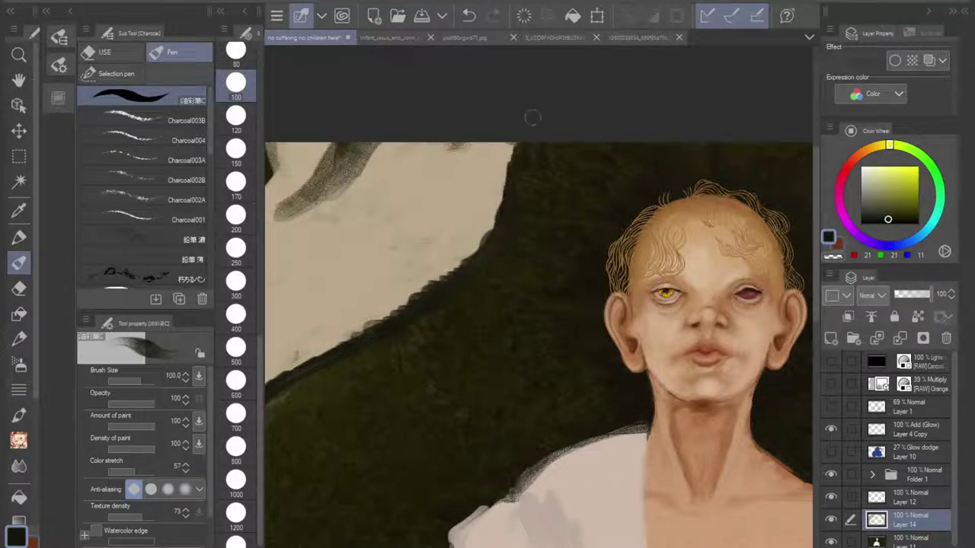
pyautogui.moveTo(391, 136)
pyautogui.mouseDown()
pyautogui.moveTo(277, 231)
pyautogui.moveTo(335, 128)
pyautogui.moveTo(326, 168)
pyautogui.moveTo(287, 210)
pyautogui.moveTo(364, 145)
pyautogui.moveTo(342, 175)
pyautogui.moveTo(358, 161)
pyautogui.moveTo(338, 161)
pyautogui.moveTo(307, 183)
pyautogui.moveTo(325, 133)
pyautogui.moveTo(320, 183)
pyautogui.moveTo(321, 132)
pyautogui.moveTo(315, 186)
pyautogui.moveTo(313, 133)
pyautogui.moveTo(317, 171)
pyautogui.moveTo(304, 194)
pyautogui.moveTo(310, 136)
pyautogui.moveTo(295, 202)
pyautogui.moveTo(323, 148)
pyautogui.moveTo(289, 206)
pyautogui.moveTo(322, 180)
pyautogui.mouseUp()
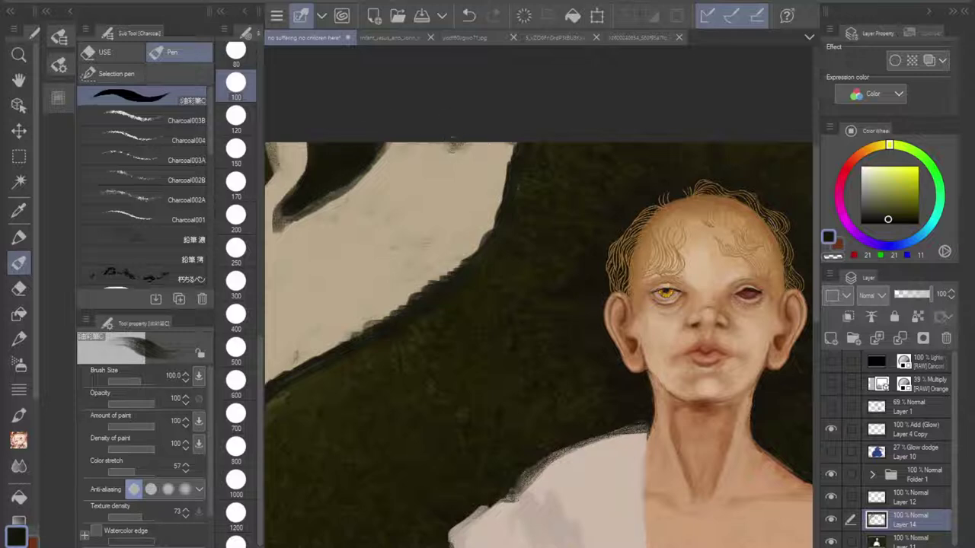
pyautogui.moveTo(523, 123)
pyautogui.mouseDown()
pyautogui.moveTo(520, 169)
pyautogui.moveTo(517, 158)
pyautogui.moveTo(480, 258)
pyautogui.moveTo(493, 229)
pyautogui.moveTo(473, 261)
pyautogui.moveTo(325, 361)
pyautogui.mouseUp()
pyautogui.scroll(-6, 525, 255)
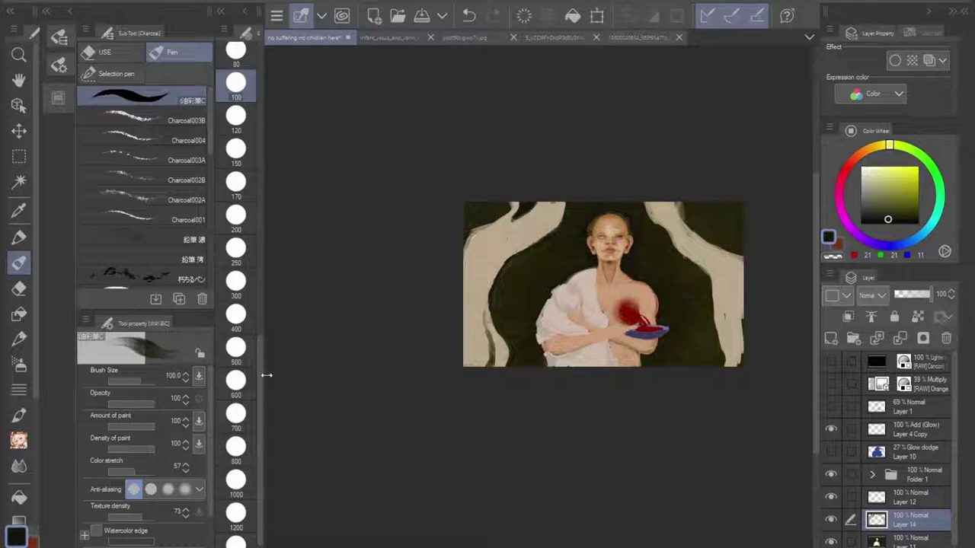
# Step: Set the brush size to 70 and refine the dark inner edge along the left drape's lower bend
pyautogui.scroll(5, 236, 304)
pyautogui.click(236, 253)
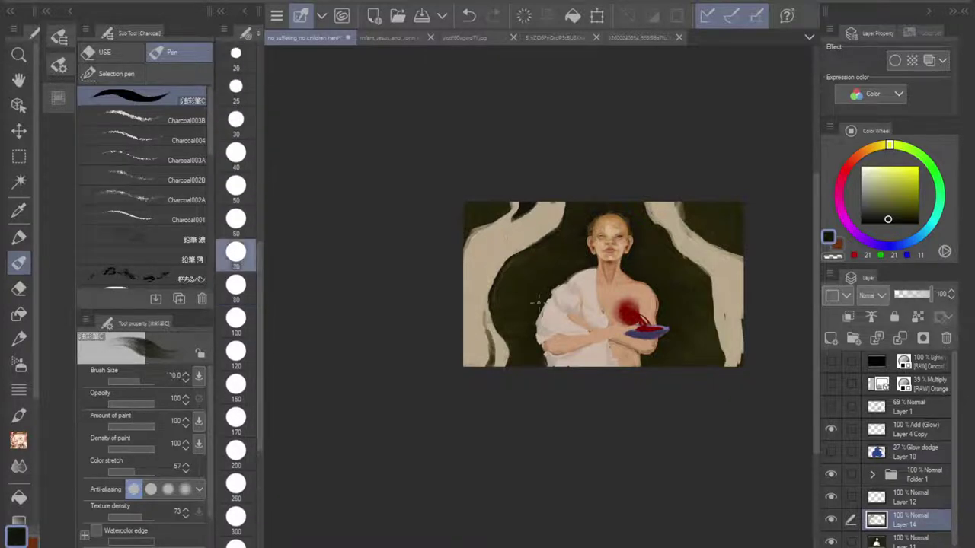
pyautogui.scroll(5, 539, 303)
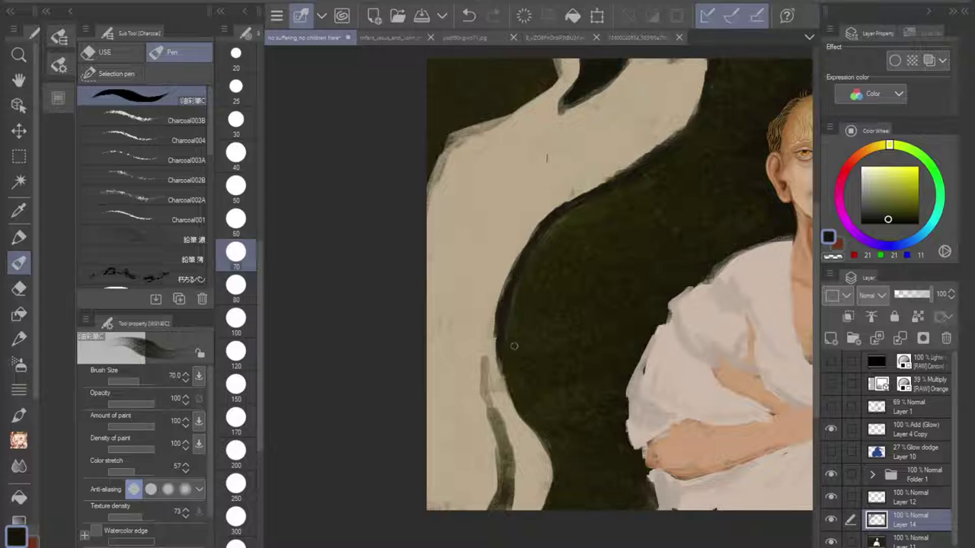
pyautogui.moveTo(497, 333)
pyautogui.mouseDown()
pyautogui.moveTo(510, 405)
pyautogui.moveTo(507, 364)
pyautogui.moveTo(526, 419)
pyautogui.mouseUp()
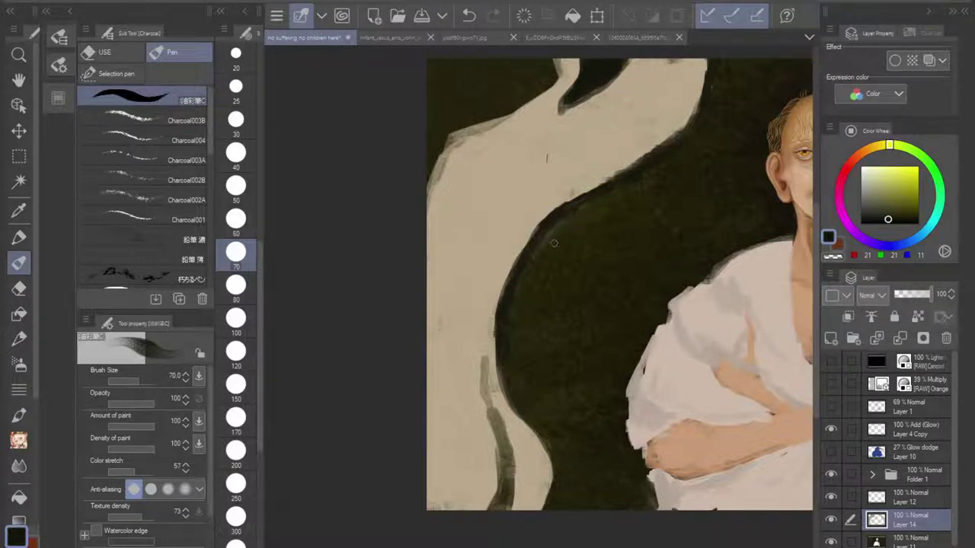
# Step: Paint the olive-black along the left drape's upper outer contour with the charcoal pen at size 70
pyautogui.scroll(-2, 582, 345)
pyautogui.moveTo(582, 344); pyautogui.dragTo(463, 288)
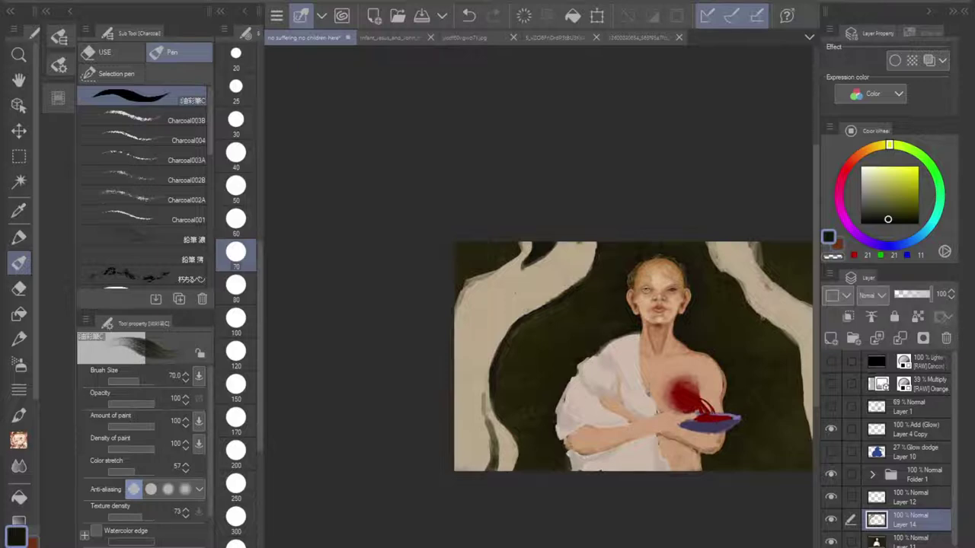
pyautogui.scroll(5, 481, 275)
pyautogui.moveTo(659, 148)
pyautogui.mouseDown()
pyautogui.moveTo(639, 190)
pyautogui.moveTo(658, 175)
pyautogui.moveTo(648, 187)
pyautogui.moveTo(661, 127)
pyautogui.moveTo(656, 176)
pyautogui.moveTo(633, 203)
pyautogui.moveTo(424, 330)
pyautogui.moveTo(358, 445)
pyautogui.moveTo(366, 426)
pyautogui.moveTo(354, 439)
pyautogui.moveTo(346, 523)
pyautogui.moveTo(373, 410)
pyautogui.moveTo(444, 313)
pyautogui.moveTo(352, 459)
pyautogui.moveTo(438, 322)
pyautogui.moveTo(639, 206)
pyautogui.moveTo(668, 160)
pyautogui.moveTo(537, 259)
pyautogui.moveTo(627, 216)
pyautogui.moveTo(671, 165)
pyautogui.moveTo(663, 125)
pyautogui.moveTo(650, 195)
pyautogui.moveTo(594, 241)
pyautogui.moveTo(491, 291)
pyautogui.moveTo(634, 202)
pyautogui.moveTo(451, 317)
pyautogui.moveTo(402, 366)
pyautogui.moveTo(498, 285)
pyautogui.moveTo(382, 401)
pyautogui.moveTo(464, 304)
pyautogui.moveTo(584, 238)
pyautogui.moveTo(384, 386)
pyautogui.moveTo(411, 353)
pyautogui.moveTo(397, 371)
pyautogui.mouseUp()
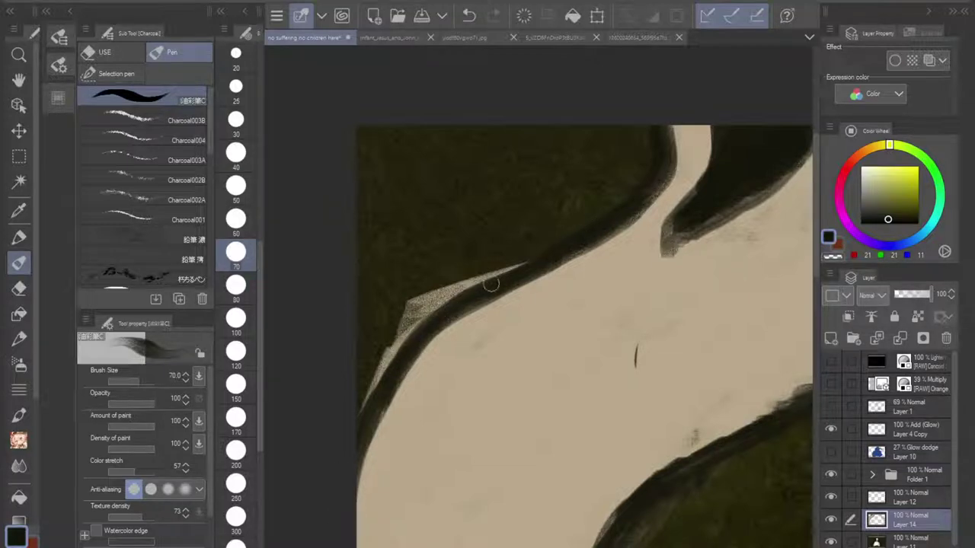
pyautogui.scroll(-5, 630, 303)
pyautogui.moveTo(630, 303); pyautogui.dragTo(456, 170)
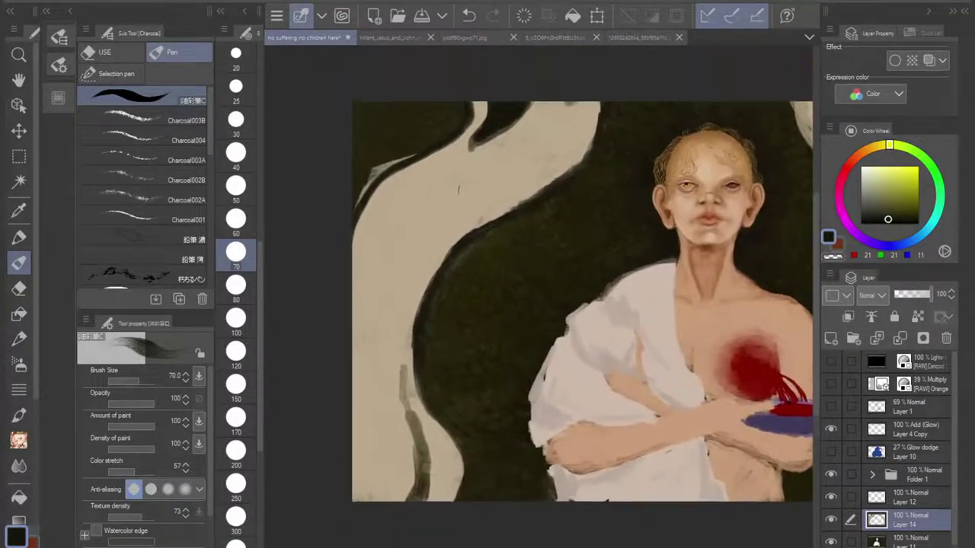
pyautogui.moveTo(358, 205)
pyautogui.mouseDown()
pyautogui.moveTo(427, 152)
pyautogui.moveTo(351, 215)
pyautogui.moveTo(451, 137)
pyautogui.mouseUp()
# Step: Refine the dark contour along the left drape's inner edge, from its upper bend down to the lower end
pyautogui.moveTo(513, 212)
pyautogui.mouseDown()
pyautogui.moveTo(550, 188)
pyautogui.moveTo(479, 229)
pyautogui.moveTo(591, 158)
pyautogui.moveTo(535, 195)
pyautogui.moveTo(593, 144)
pyautogui.mouseUp()
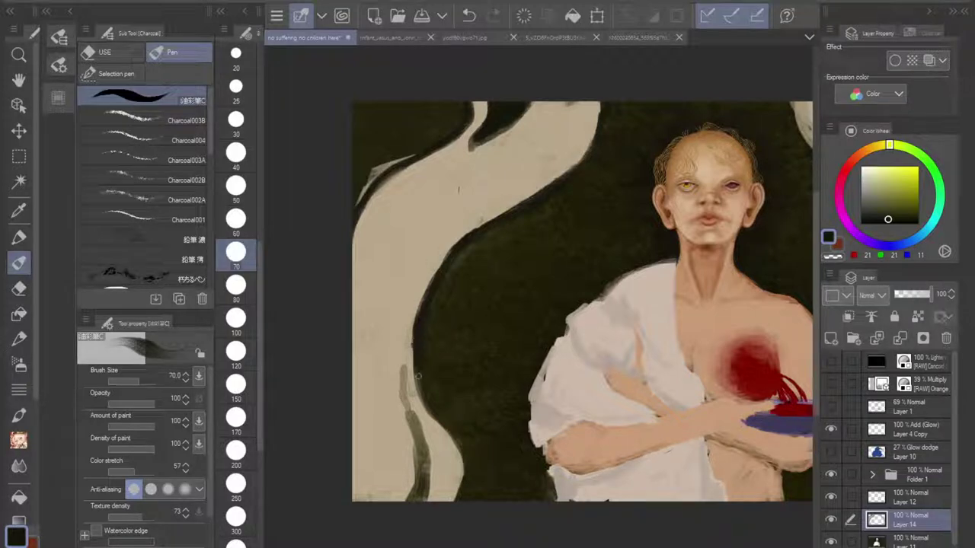
pyautogui.moveTo(417, 371)
pyautogui.mouseDown()
pyautogui.moveTo(451, 437)
pyautogui.moveTo(451, 502)
pyautogui.moveTo(462, 470)
pyautogui.mouseUp()
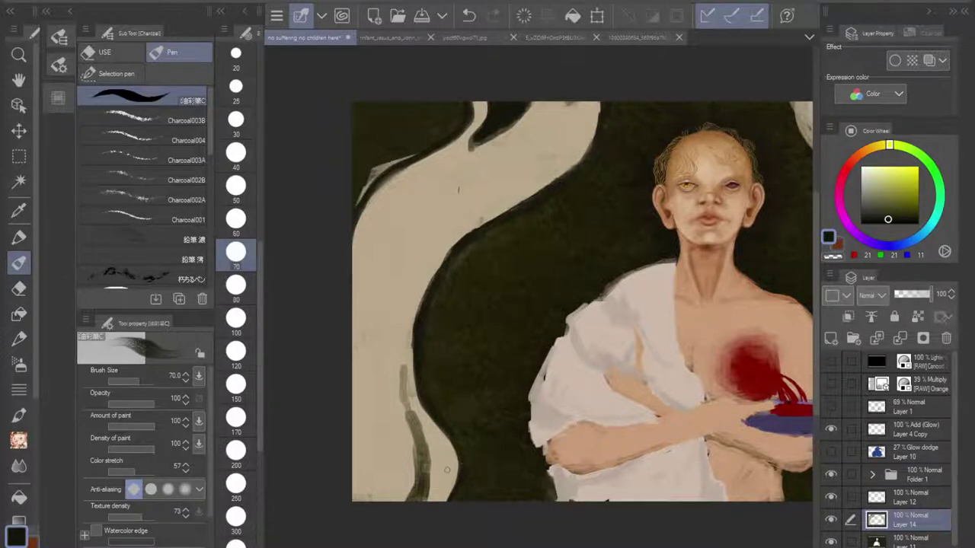
pyautogui.scroll(-4, 565, 336)
pyautogui.moveTo(566, 336); pyautogui.dragTo(475, 324)
pyautogui.scroll(3, 529, 370)
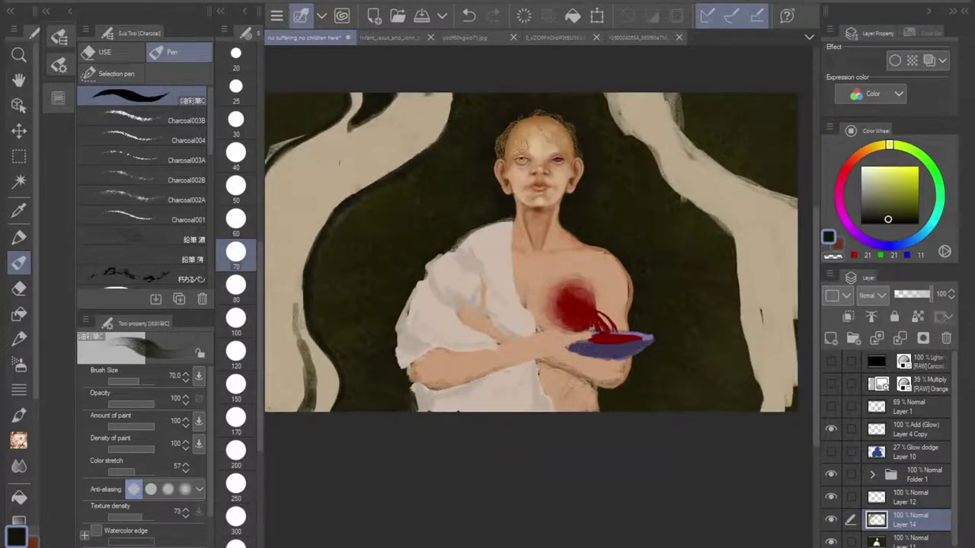
pyautogui.moveTo(530, 370); pyautogui.dragTo(567, 323)
pyautogui.scroll(-4, 564, 353)
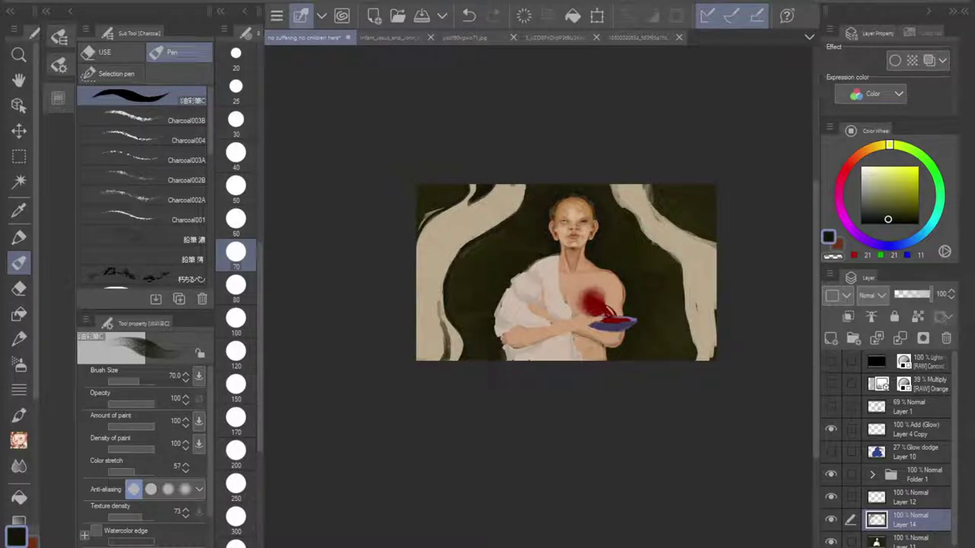
# Step: Set the brush size to 30 and outline the narrow dark fold in the lower part of the left drape
pyautogui.scroll(4, 462, 328)
pyautogui.press('[')
pyautogui.press('[')
pyautogui.press('[')
pyautogui.press('[')
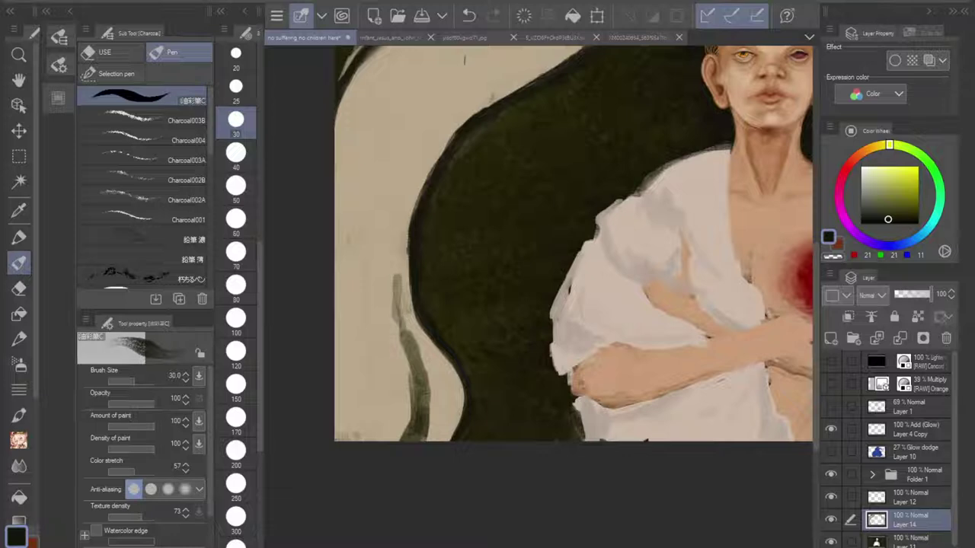
pyautogui.moveTo(396, 296)
pyautogui.mouseDown()
pyautogui.moveTo(411, 384)
pyautogui.moveTo(401, 432)
pyautogui.mouseUp()
pyautogui.moveTo(394, 303)
pyautogui.mouseDown()
pyautogui.moveTo(414, 390)
pyautogui.moveTo(393, 457)
pyautogui.mouseUp()
pyautogui.moveTo(395, 272); pyautogui.dragTo(426, 444)
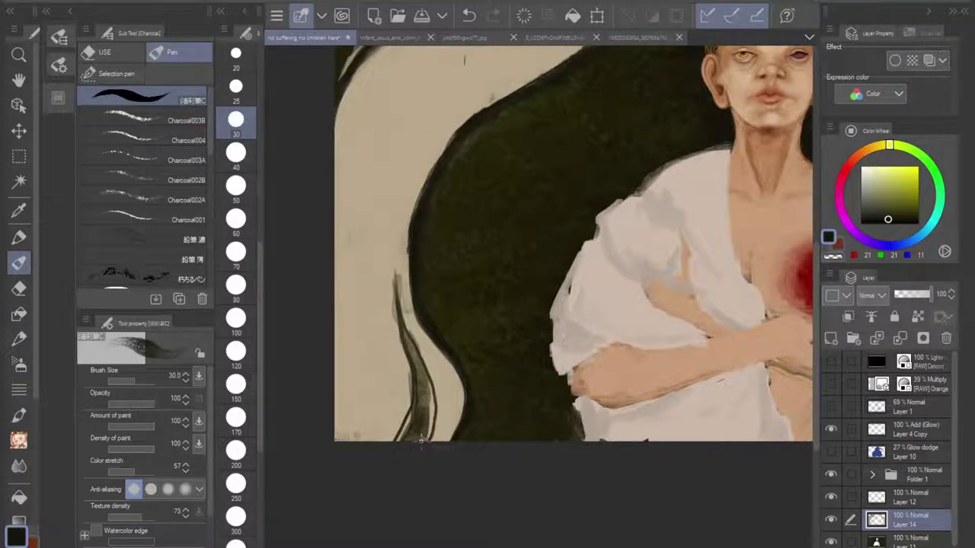
# Step: Fill the fold's wide lower part at brush size 150 and taper its tip upward at brush size 70
pyautogui.click(235, 385)
pyautogui.moveTo(423, 371)
pyautogui.mouseDown()
pyautogui.moveTo(415, 421)
pyautogui.moveTo(393, 452)
pyautogui.moveTo(419, 387)
pyautogui.moveTo(411, 366)
pyautogui.moveTo(415, 450)
pyautogui.moveTo(424, 392)
pyautogui.moveTo(414, 447)
pyautogui.mouseUp()
pyautogui.click(235, 286)
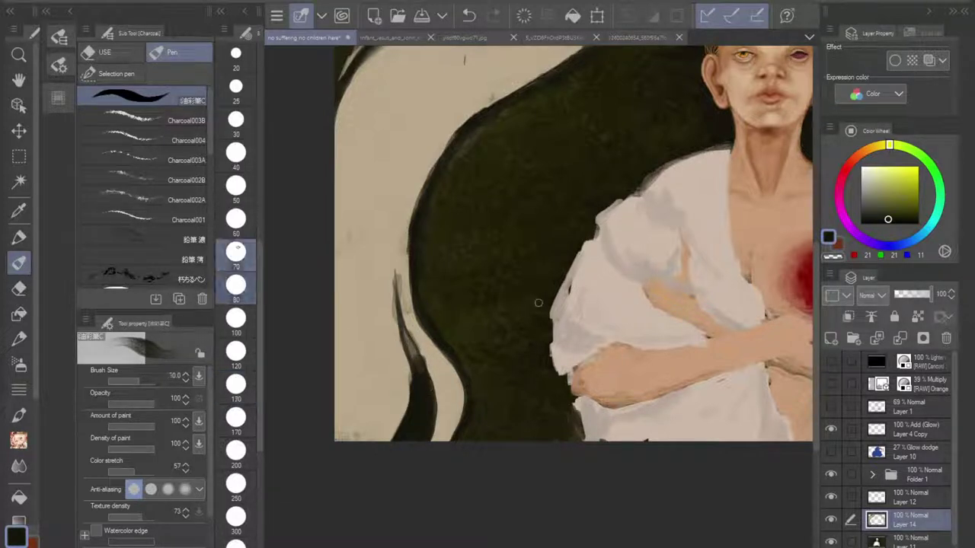
pyautogui.click(235, 253)
pyautogui.scroll(2, 417, 368)
pyautogui.moveTo(401, 329)
pyautogui.mouseDown()
pyautogui.moveTo(435, 425)
pyautogui.moveTo(418, 366)
pyautogui.moveTo(421, 450)
pyautogui.mouseUp()
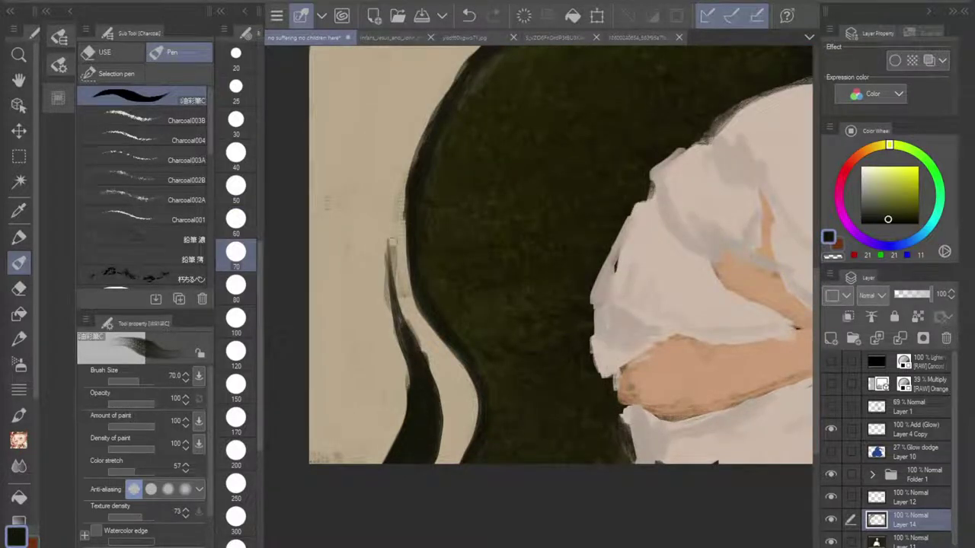
pyautogui.moveTo(390, 251); pyautogui.dragTo(390, 190)
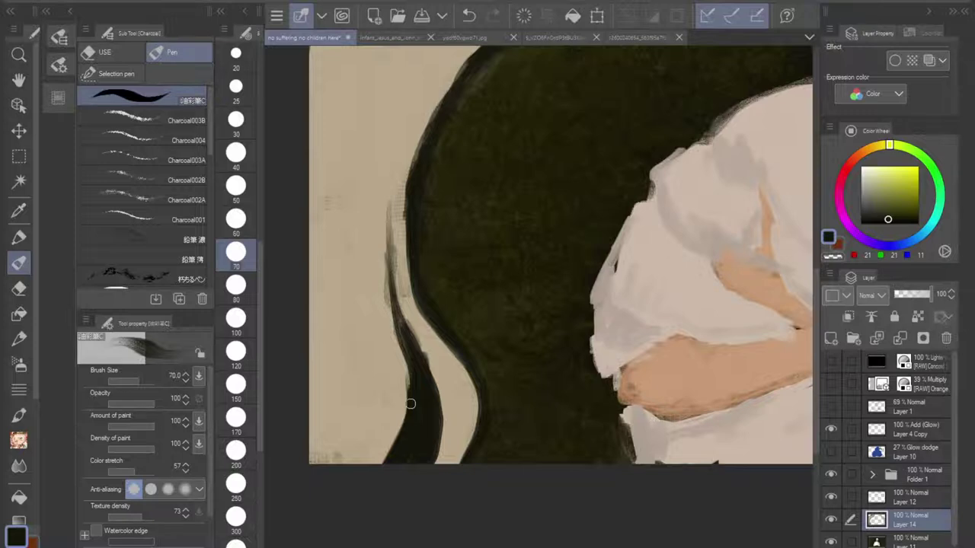
# Step: Show the two topmost RAW layers and the Glow dodge Layer 10 over the whole painting
pyautogui.scroll(-3, 468, 346)
pyautogui.moveTo(468, 345); pyautogui.dragTo(400, 359)
pyautogui.scroll(1, 564, 330)
pyautogui.moveTo(564, 330); pyautogui.dragTo(607, 338)
pyautogui.scroll(-2, 556, 278)
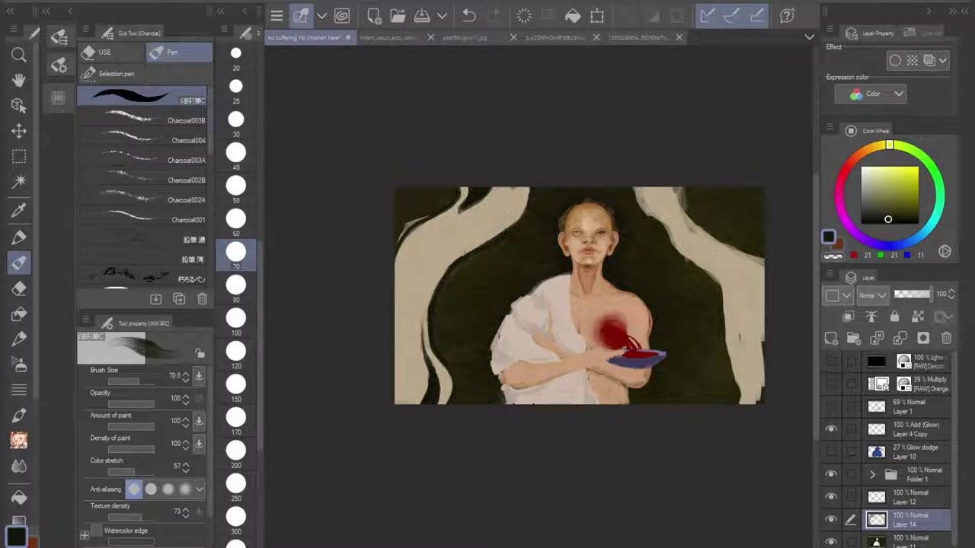
pyautogui.click(831, 382)
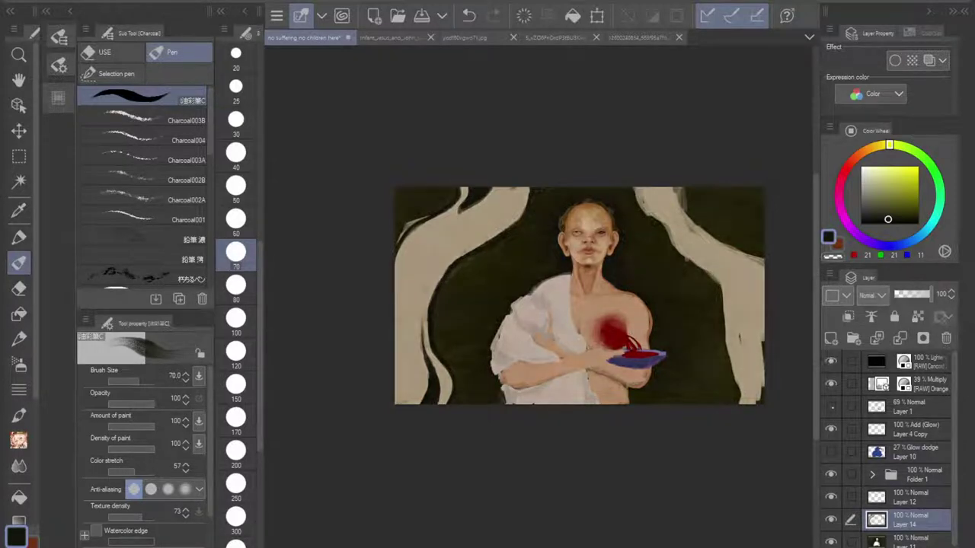
pyautogui.click(830, 451)
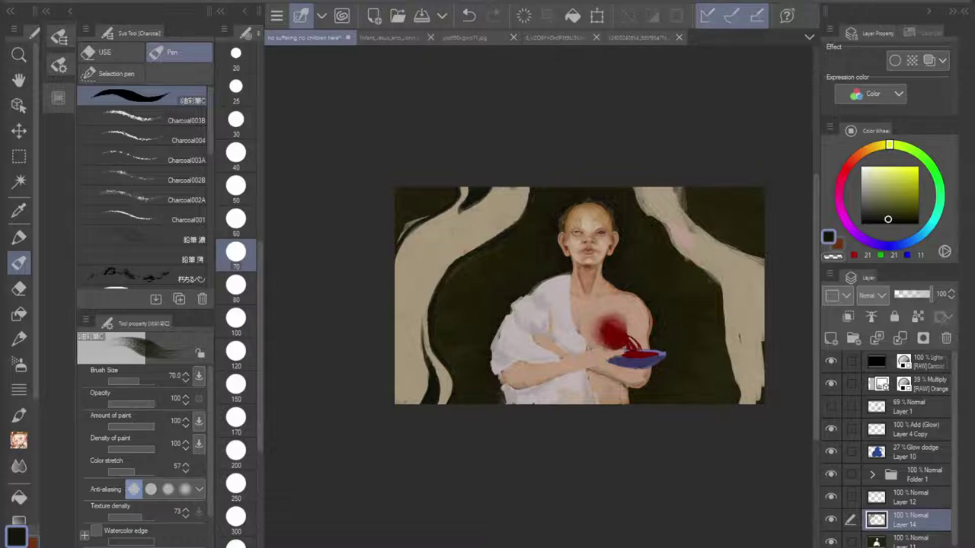
# Step: Select Layer 10 and set it to Normal blending at 100% opacity
pyautogui.scroll(4, 579, 310)
pyautogui.moveTo(533, 289)
pyautogui.mouseDown()
pyautogui.moveTo(396, 299)
pyautogui.moveTo(709, 309)
pyautogui.moveTo(279, 331)
pyautogui.moveTo(299, 353)
pyautogui.moveTo(281, 392)
pyautogui.moveTo(343, 348)
pyautogui.mouseUp()
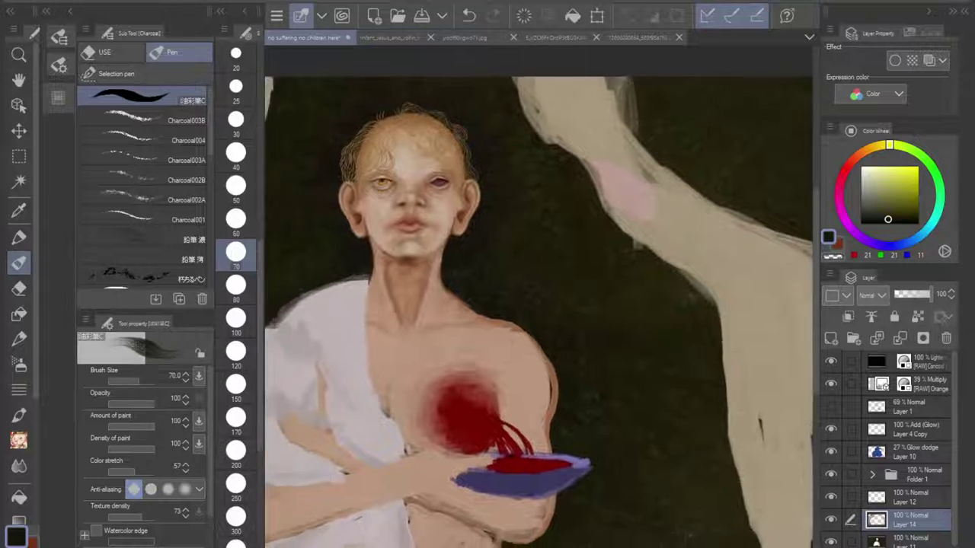
pyautogui.scroll(-3, 501, 352)
pyautogui.moveTo(501, 352); pyautogui.dragTo(574, 326)
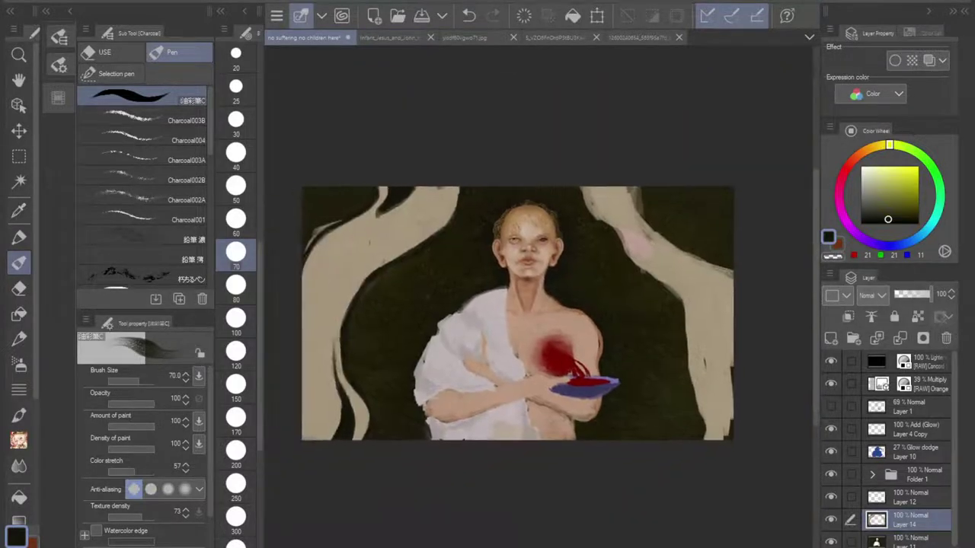
pyautogui.click(897, 449)
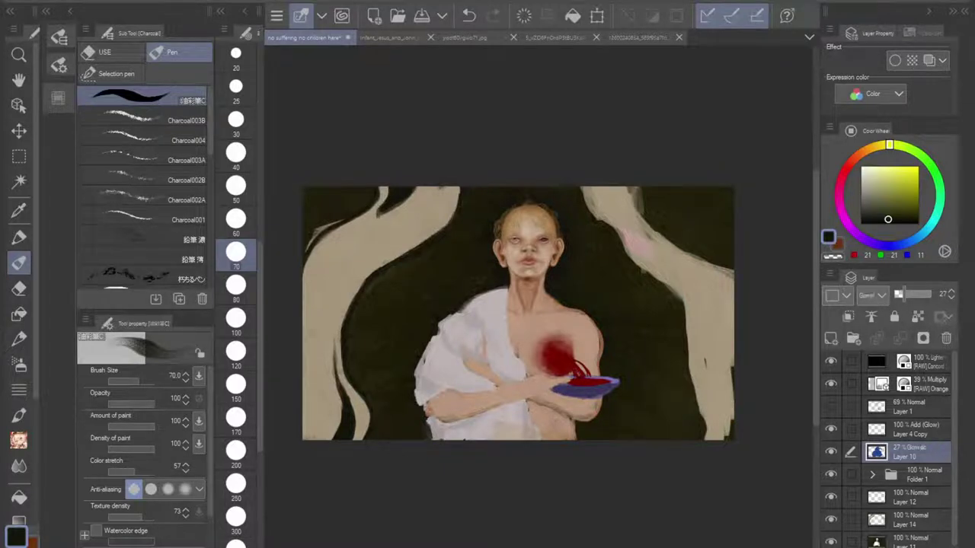
pyautogui.click(873, 308)
pyautogui.moveTo(903, 295); pyautogui.dragTo(958, 303)
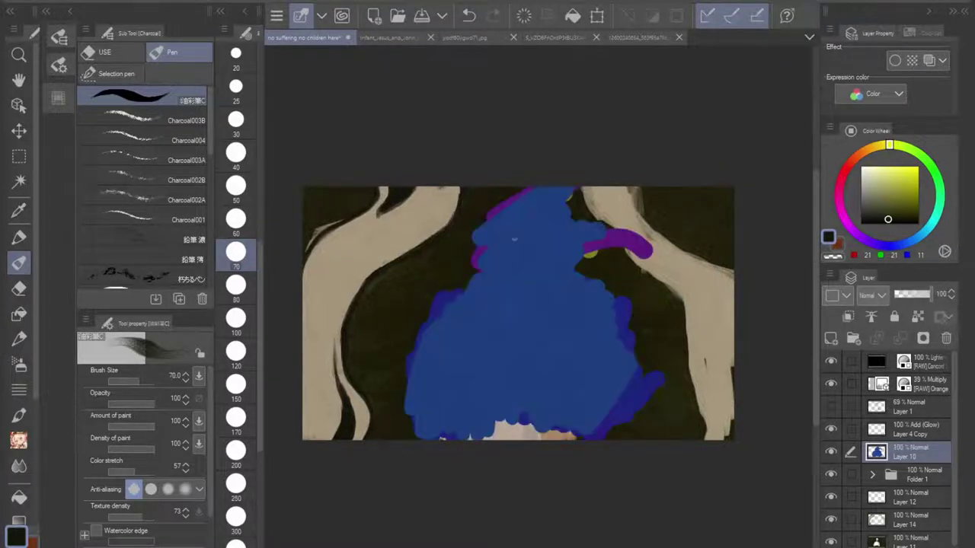
# Step: With the two RAW layers hidden, sample Layer 10's blue, cover the entire layer with it, and set it to Glow dodge at 33% opacity
pyautogui.press('i')
pyautogui.moveTo(831, 361); pyautogui.dragTo(831, 384)
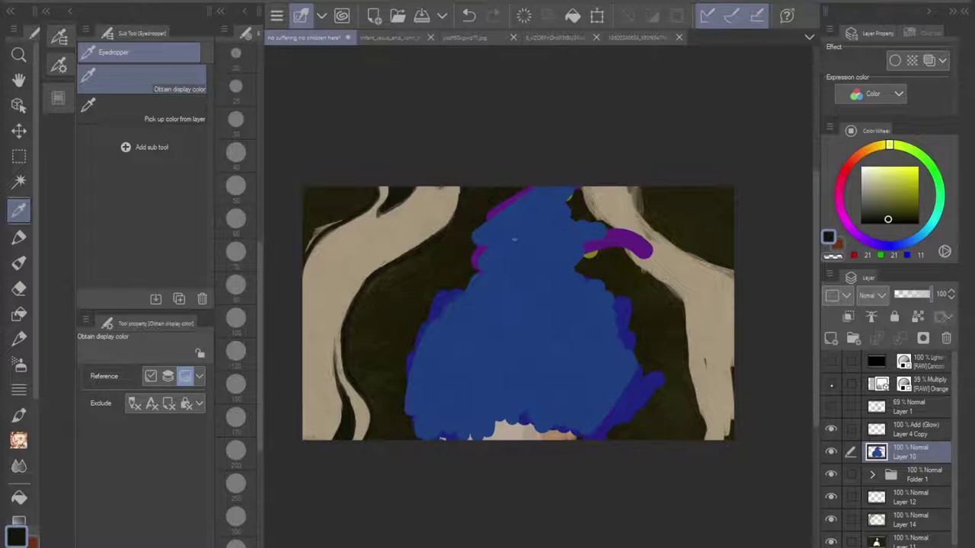
pyautogui.click(525, 361)
pyautogui.press('p')
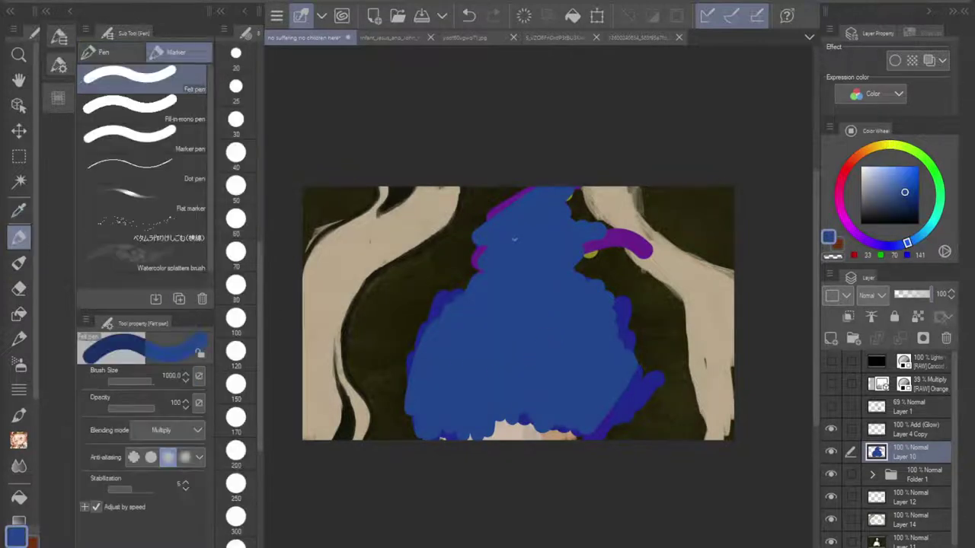
pyautogui.moveTo(398, 238)
pyautogui.mouseDown()
pyautogui.moveTo(437, 295)
pyautogui.moveTo(383, 431)
pyautogui.moveTo(376, 316)
pyautogui.moveTo(296, 356)
pyautogui.moveTo(303, 255)
pyautogui.moveTo(332, 160)
pyautogui.moveTo(372, 235)
pyautogui.moveTo(509, 234)
pyautogui.moveTo(544, 248)
pyautogui.moveTo(562, 275)
pyautogui.moveTo(711, 264)
pyautogui.moveTo(650, 356)
pyautogui.moveTo(644, 417)
pyautogui.moveTo(778, 412)
pyautogui.moveTo(412, 433)
pyautogui.mouseUp()
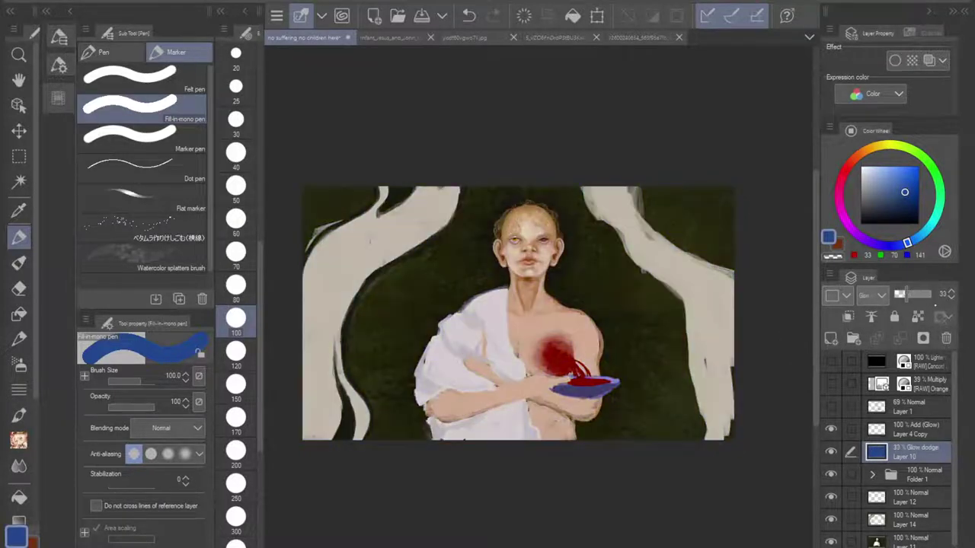
# Step: Show the two RAW layers again and examine the blue glow's effect on the figure and drapes
pyautogui.click(831, 383)
pyautogui.click(830, 362)
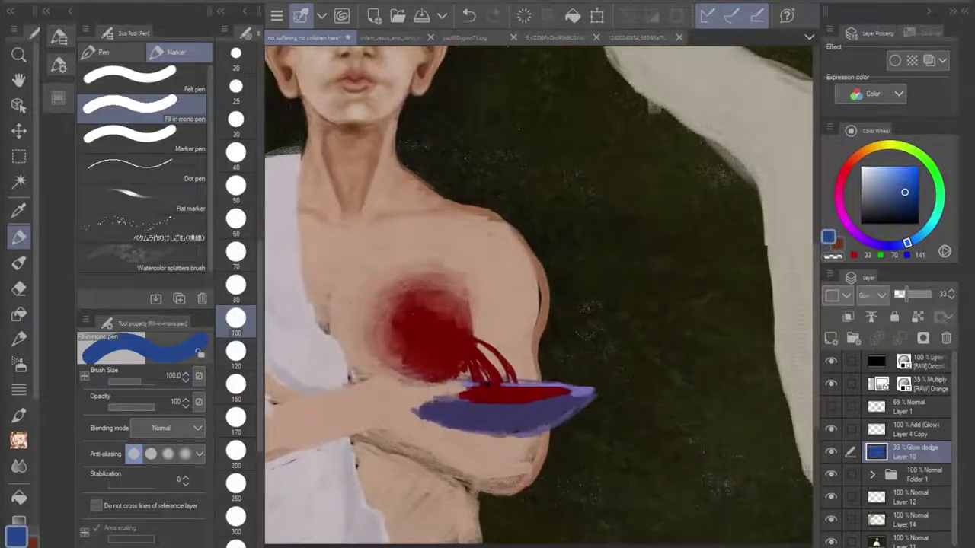
pyautogui.moveTo(585, 189)
pyautogui.mouseDown()
pyautogui.moveTo(554, 265)
pyautogui.moveTo(606, 347)
pyautogui.moveTo(712, 351)
pyautogui.moveTo(781, 335)
pyautogui.mouseUp()
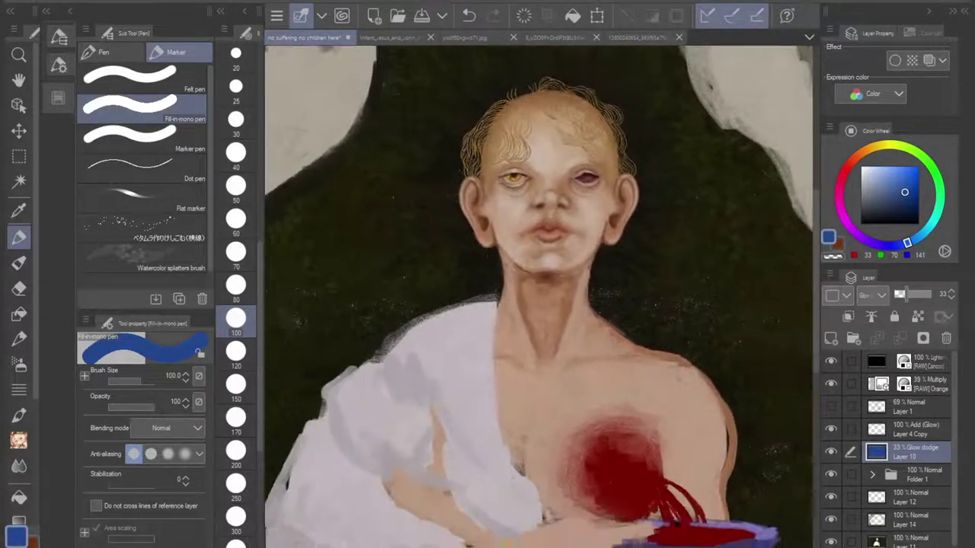
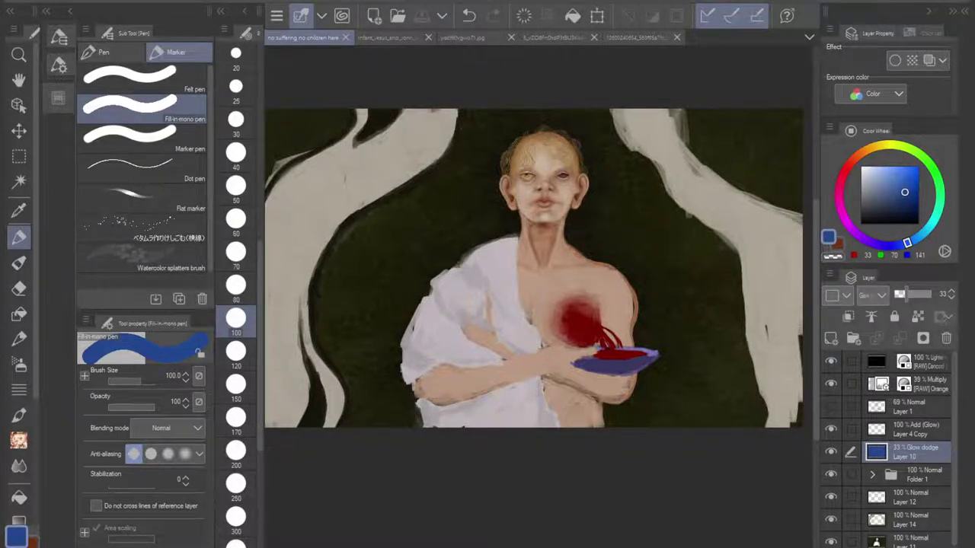
pyautogui.scroll(-2, 559, 324)
pyautogui.moveTo(559, 324); pyautogui.dragTo(478, 352)
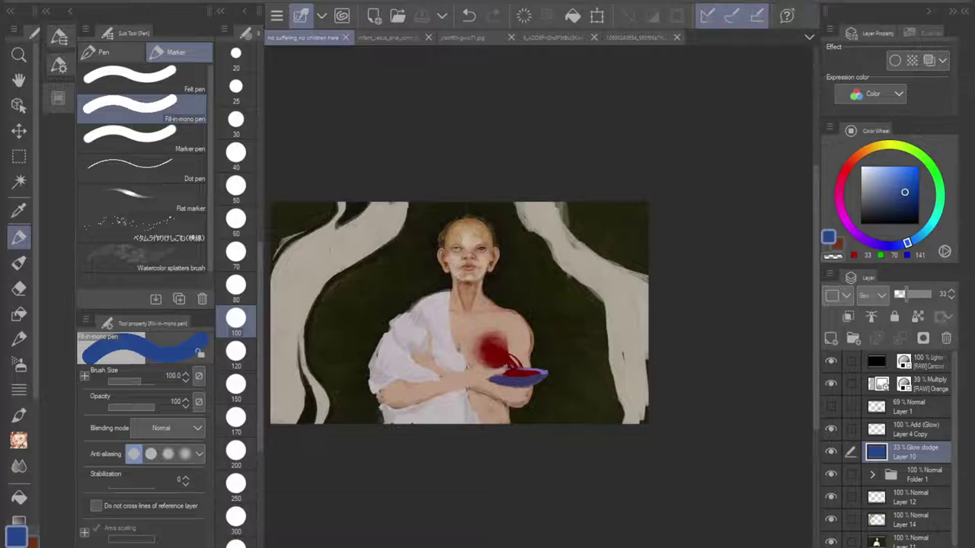
# Step: Pick the recent olive-black from the colour history, return to the charcoal 油彩筆C pen, and make Layer 14 active
pyautogui.click(59, 97)
pyautogui.click(101, 50)
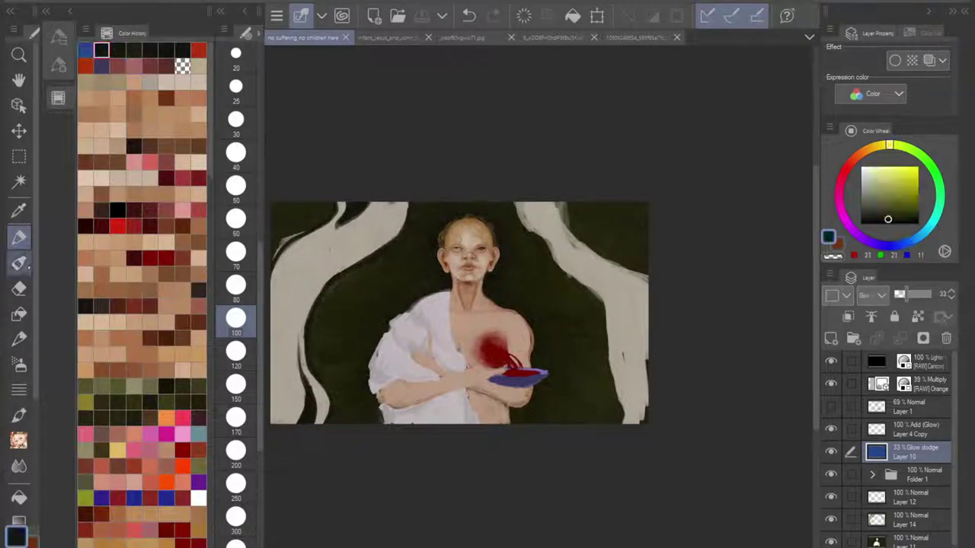
pyautogui.click(19, 264)
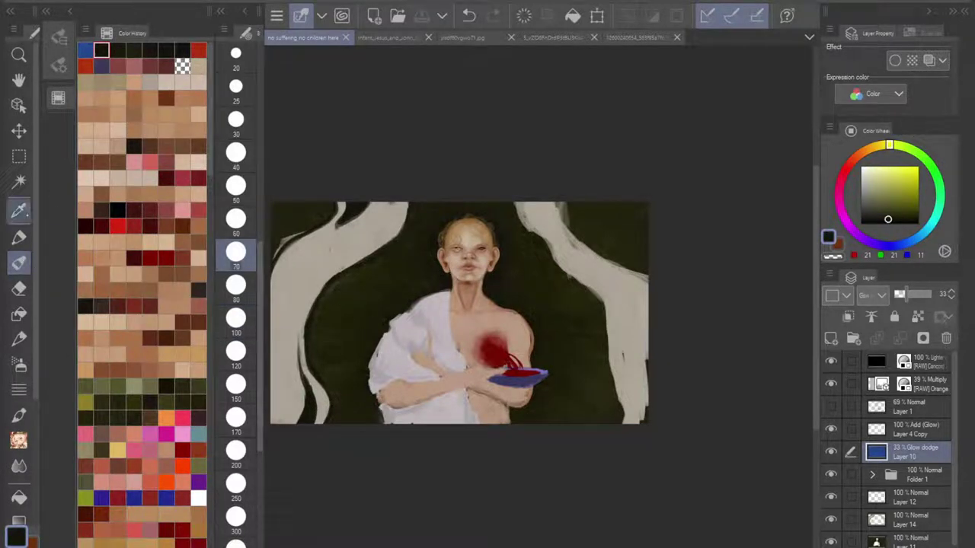
pyautogui.click(59, 37)
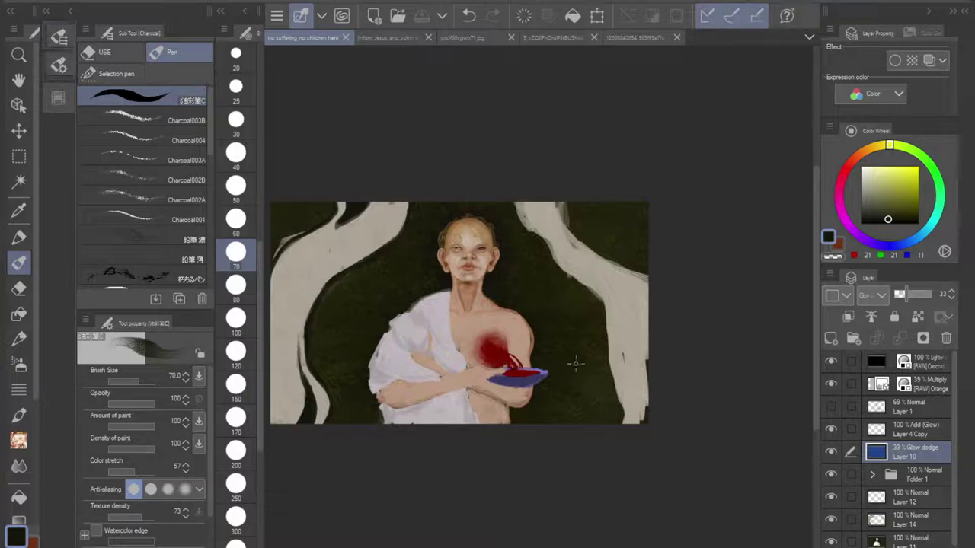
pyautogui.scroll(-1, 906, 457)
pyautogui.click(911, 515)
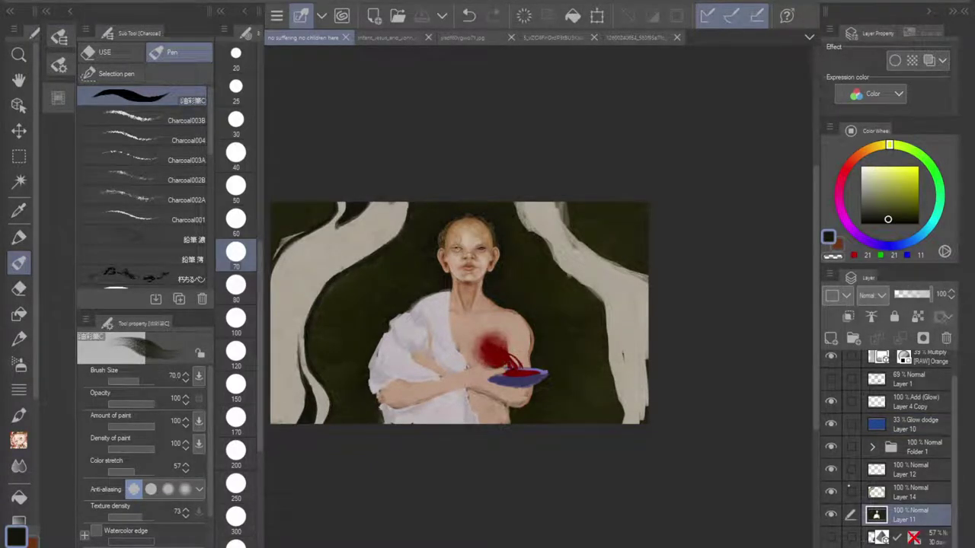
pyautogui.click(906, 492)
pyautogui.click(831, 492)
pyautogui.click(831, 492)
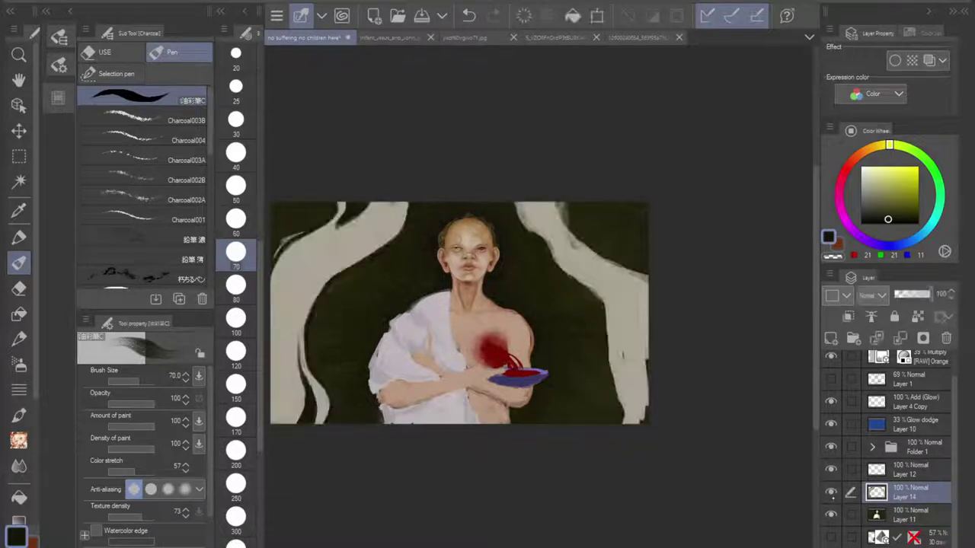
# Step: Erase the pale sliver and excess dark edging along the left drape's upper curves using transparent colour at brush size 70
pyautogui.moveTo(332, 222); pyautogui.dragTo(415, 214)
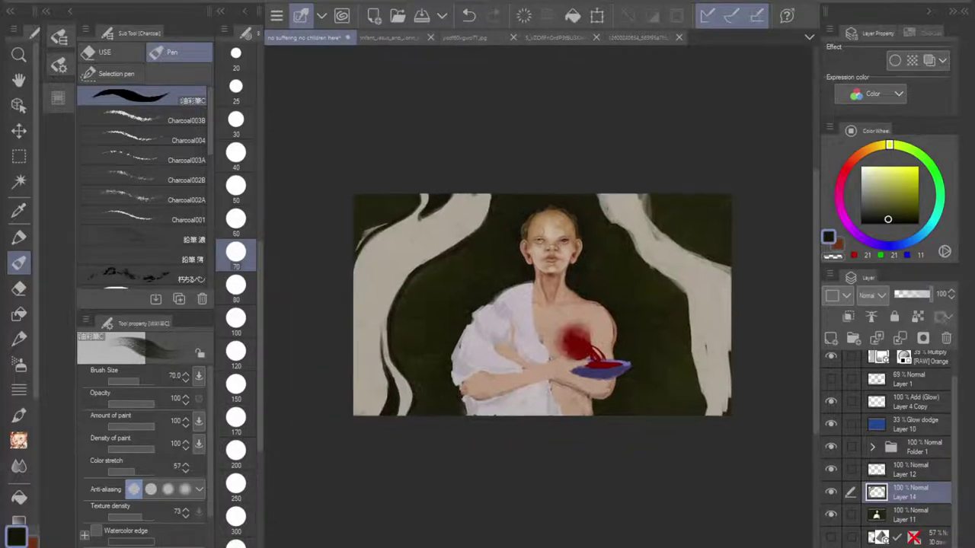
pyautogui.scroll(5, 382, 230)
pyautogui.press('c')
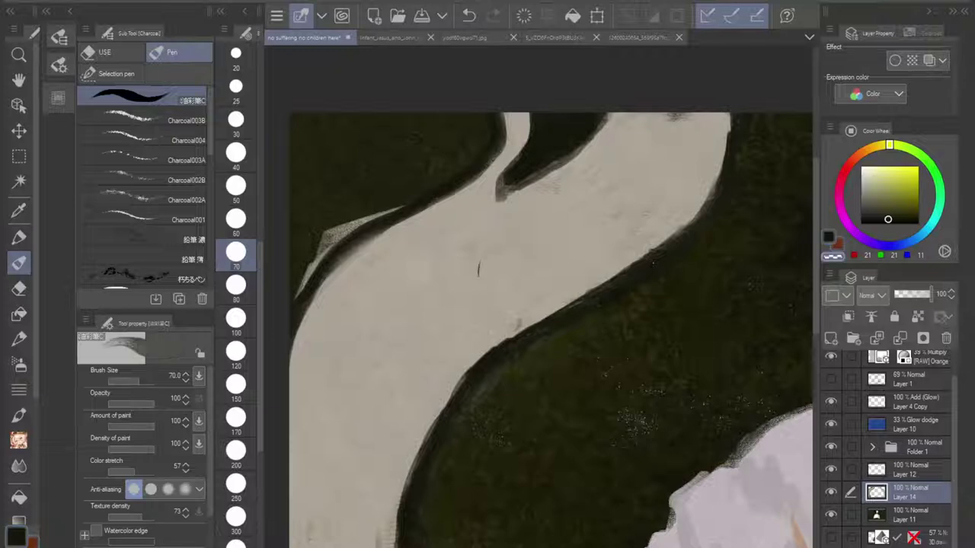
pyautogui.moveTo(326, 224)
pyautogui.mouseDown()
pyautogui.moveTo(295, 278)
pyautogui.moveTo(321, 255)
pyautogui.moveTo(292, 308)
pyautogui.moveTo(392, 190)
pyautogui.moveTo(327, 250)
pyautogui.moveTo(424, 190)
pyautogui.mouseUp()
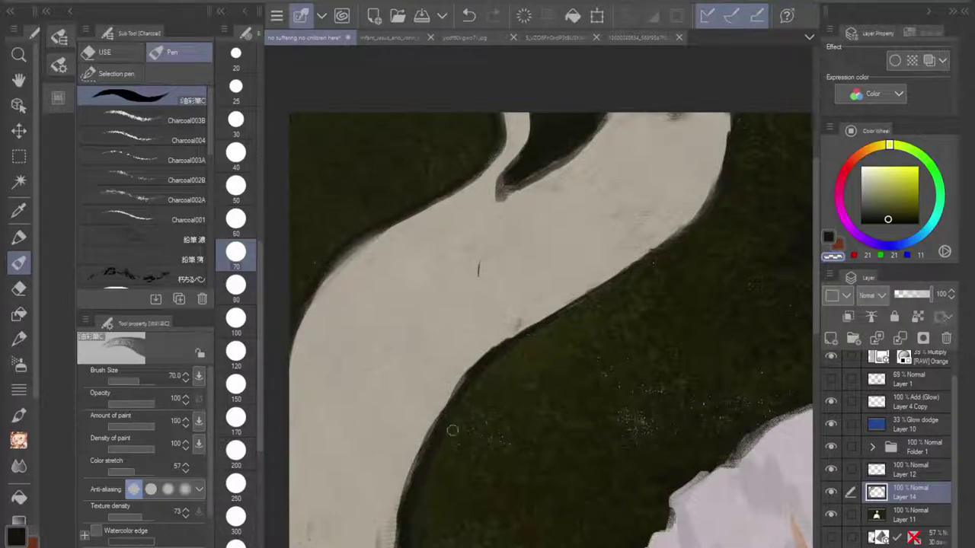
pyautogui.moveTo(571, 320); pyautogui.dragTo(565, 45)
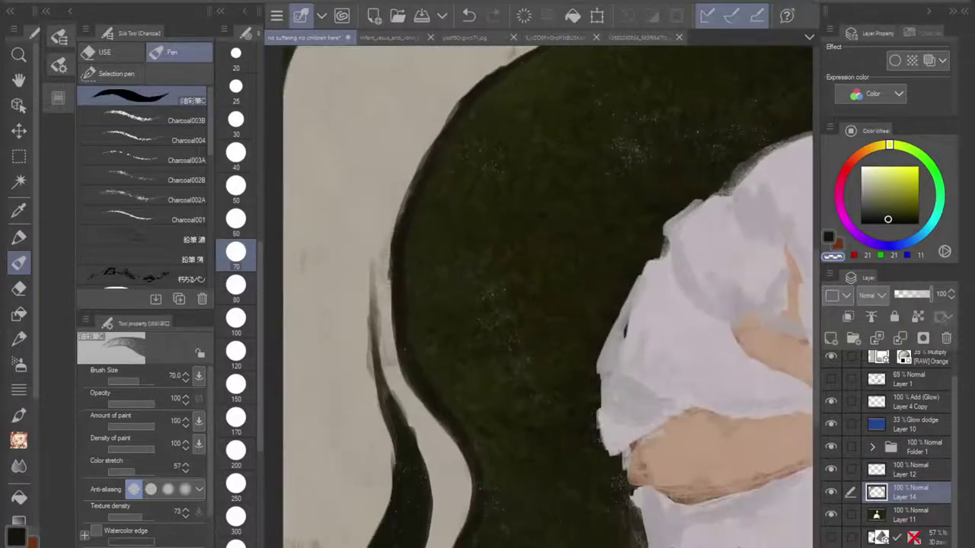
# Step: Erase the excess dark edging along the left drape's lower inner curve with transparent colour
pyautogui.moveTo(418, 341); pyautogui.dragTo(470, 446)
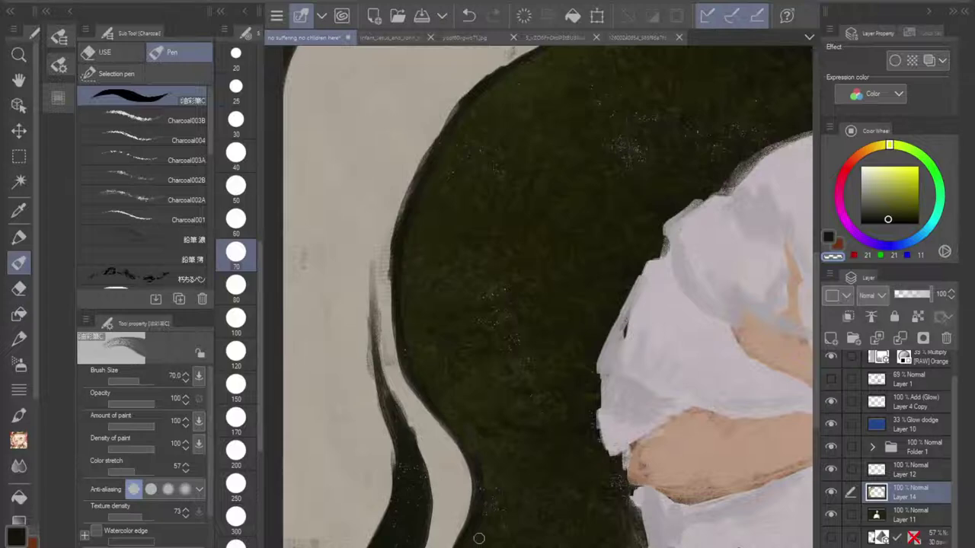
pyautogui.moveTo(479, 539)
pyautogui.mouseDown()
pyautogui.moveTo(525, 408)
pyautogui.moveTo(519, 428)
pyautogui.mouseUp()
# Step: Switch back to the olive-black and edge the right drape's inner curve from its upper end down to the canvas bottom
pyautogui.moveTo(770, 339); pyautogui.dragTo(313, 324)
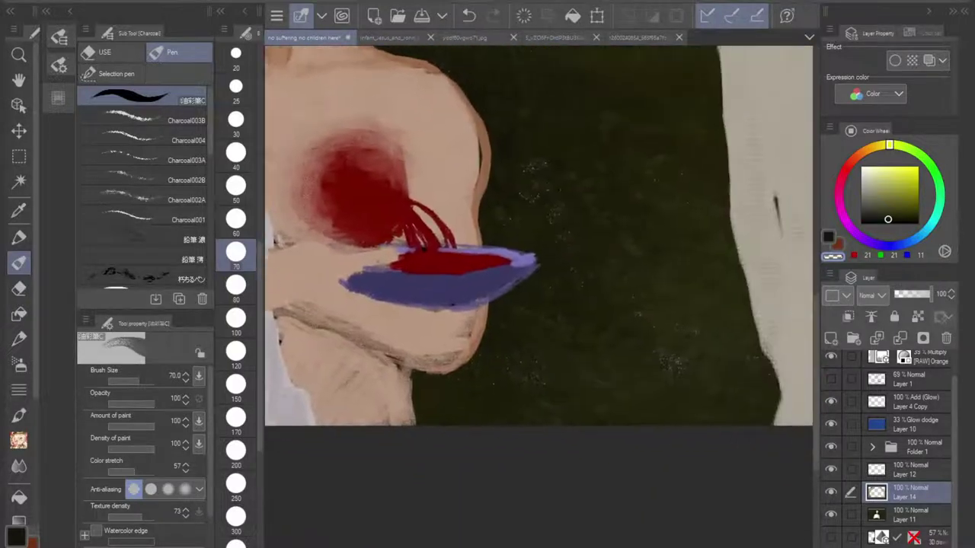
pyautogui.moveTo(535, 266)
pyautogui.mouseDown()
pyautogui.moveTo(329, 377)
pyautogui.moveTo(299, 376)
pyautogui.mouseUp()
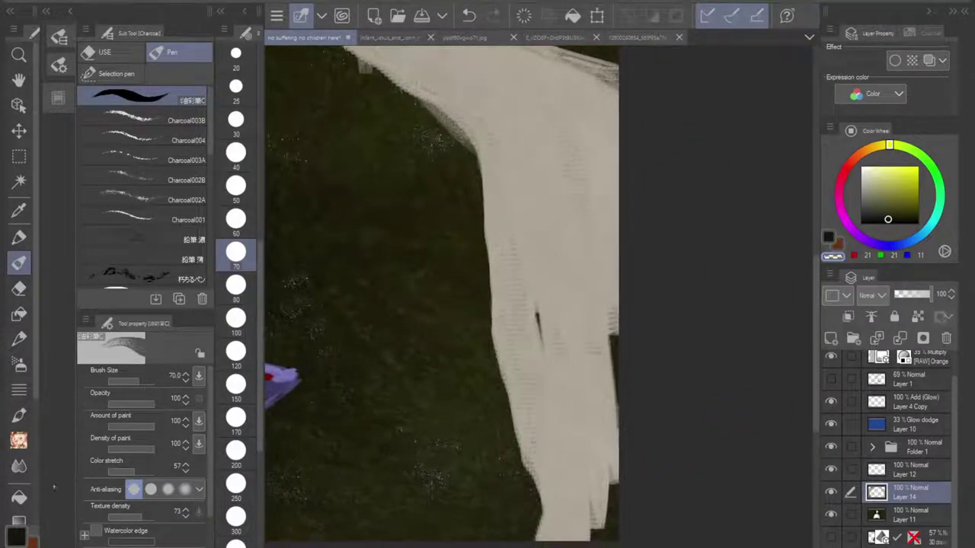
pyautogui.click(17, 536)
pyautogui.moveTo(489, 160)
pyautogui.mouseDown()
pyautogui.moveTo(521, 289)
pyautogui.moveTo(817, 496)
pyautogui.moveTo(741, 498)
pyautogui.moveTo(688, 463)
pyautogui.mouseUp()
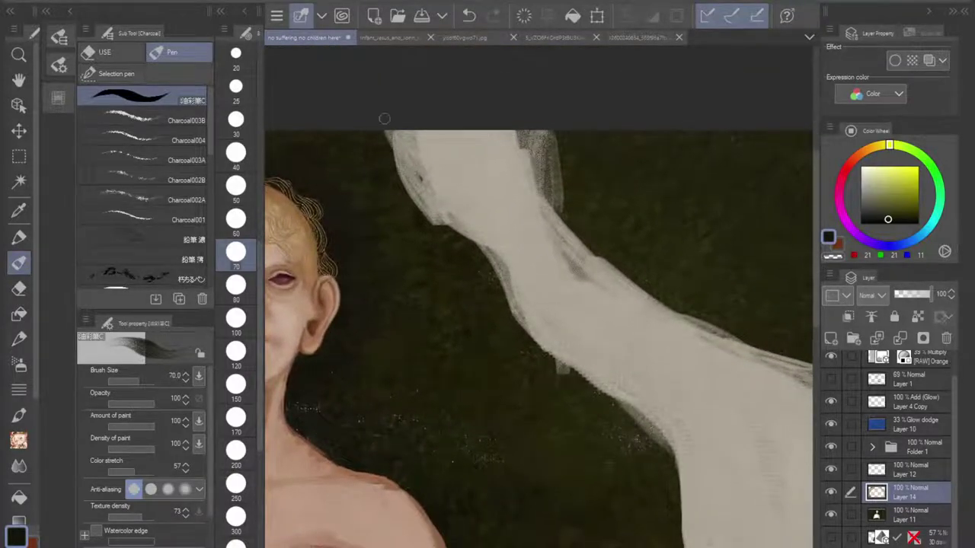
pyautogui.moveTo(384, 118)
pyautogui.mouseDown()
pyautogui.moveTo(395, 180)
pyautogui.moveTo(389, 138)
pyautogui.moveTo(412, 201)
pyautogui.moveTo(460, 244)
pyautogui.moveTo(399, 161)
pyautogui.moveTo(508, 306)
pyautogui.moveTo(557, 361)
pyautogui.moveTo(629, 401)
pyautogui.moveTo(676, 469)
pyautogui.moveTo(681, 540)
pyautogui.mouseUp()
pyautogui.scroll(-4, 640, 360)
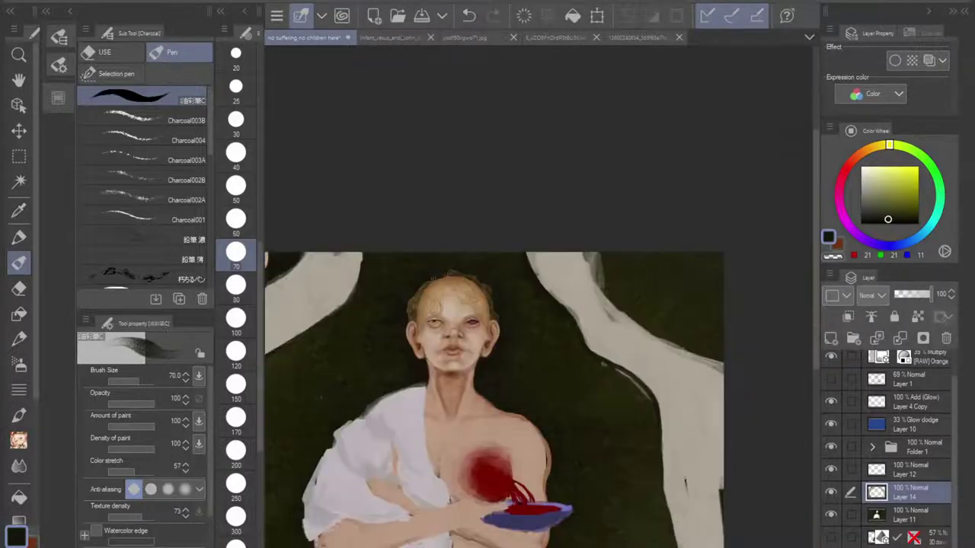
pyautogui.moveTo(502, 412); pyautogui.dragTo(567, 276)
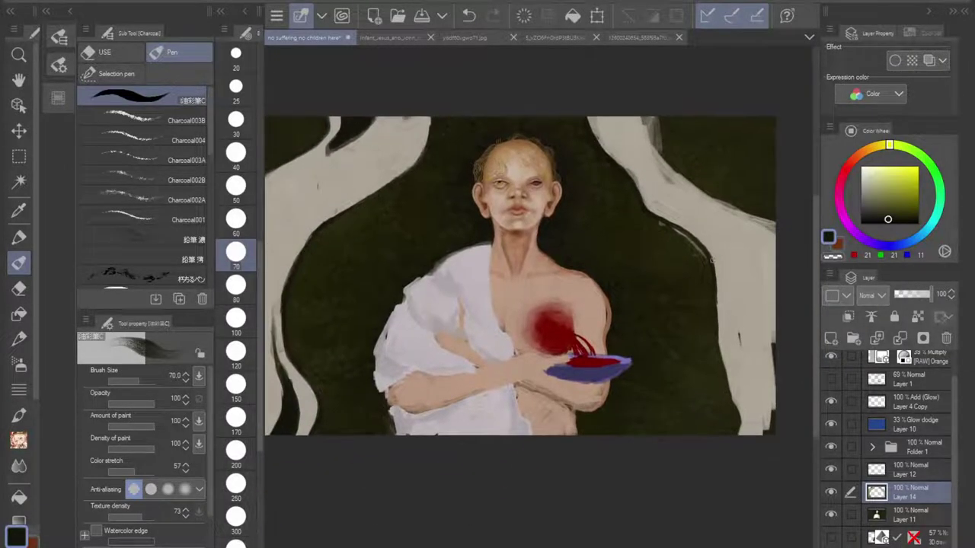
pyautogui.moveTo(714, 338); pyautogui.dragTo(740, 440)
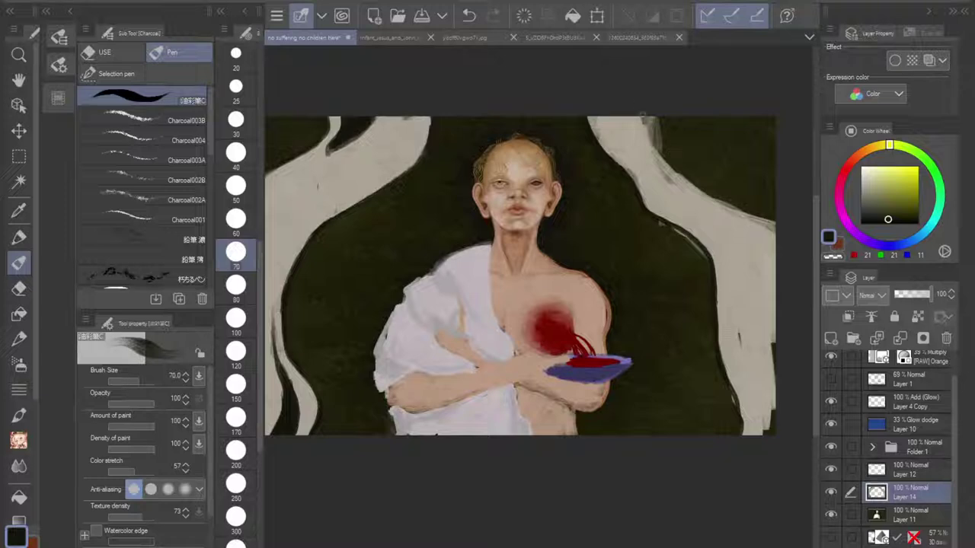
# Step: Try an olive-black edge along the right drape's outer upper curve with a forked fold below it, then undo the strokes
pyautogui.moveTo(642, 114)
pyautogui.mouseDown()
pyautogui.moveTo(684, 176)
pyautogui.moveTo(785, 249)
pyautogui.mouseUp()
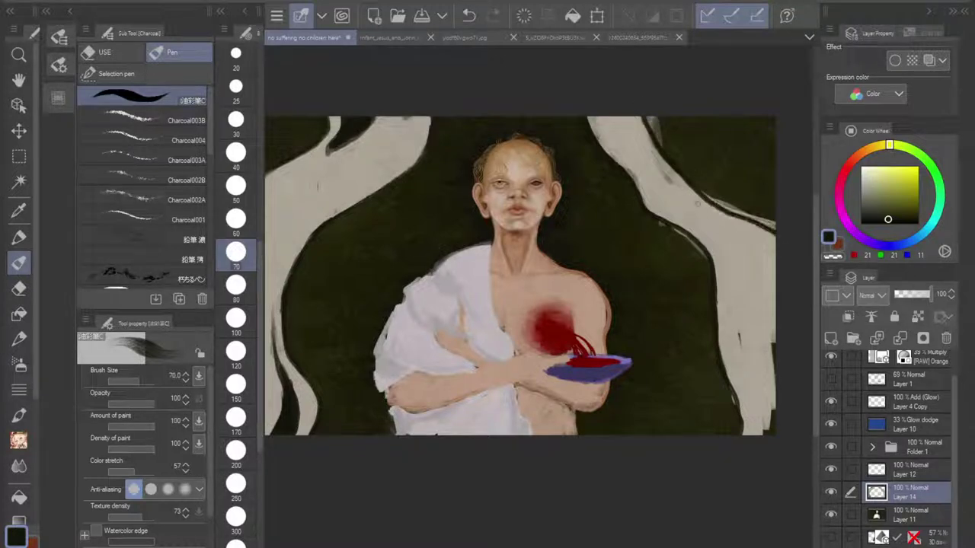
pyautogui.moveTo(702, 199); pyautogui.dragTo(776, 233)
pyautogui.moveTo(766, 294)
pyautogui.mouseDown()
pyautogui.moveTo(783, 357)
pyautogui.moveTo(762, 268)
pyautogui.moveTo(778, 297)
pyautogui.moveTo(777, 339)
pyautogui.moveTo(776, 304)
pyautogui.moveTo(757, 266)
pyautogui.mouseUp()
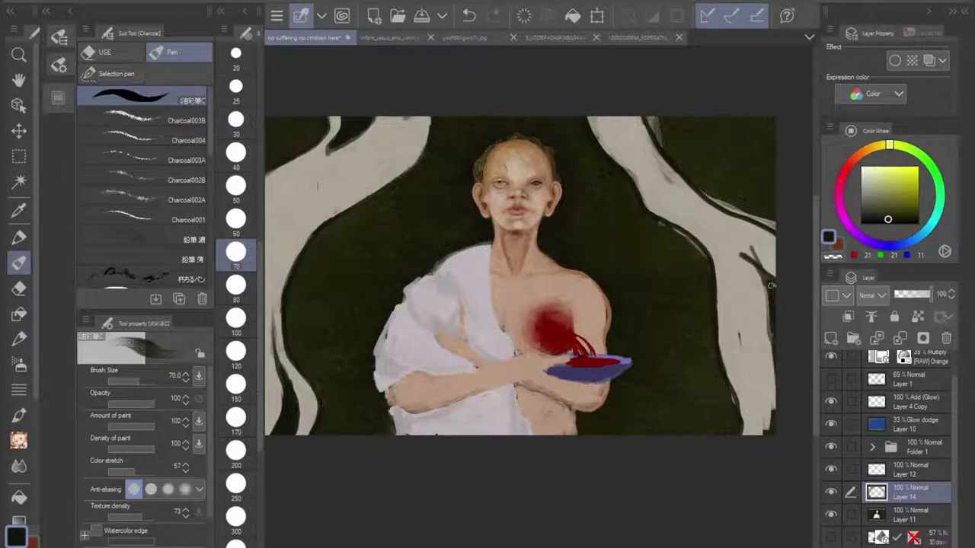
pyautogui.scroll(-3, 589, 309)
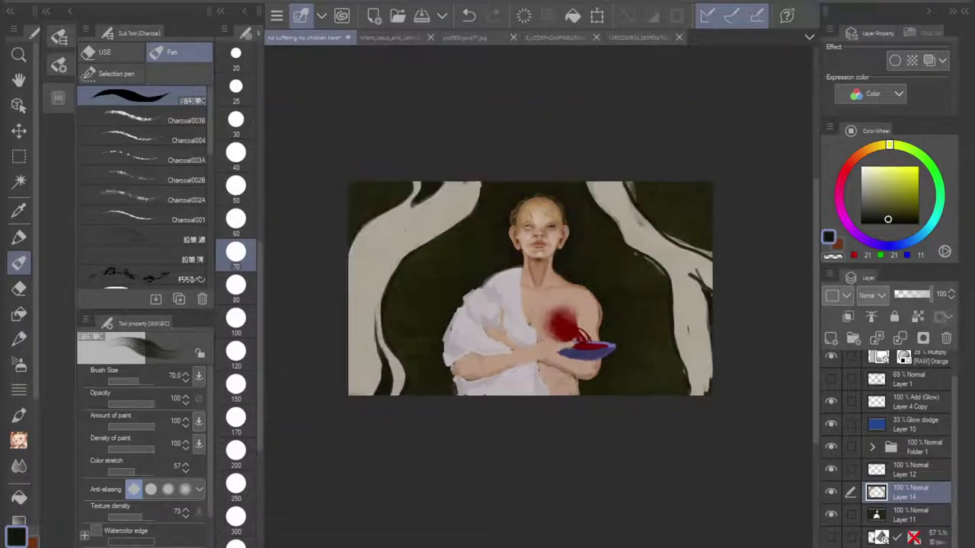
pyautogui.scroll(3, 576, 339)
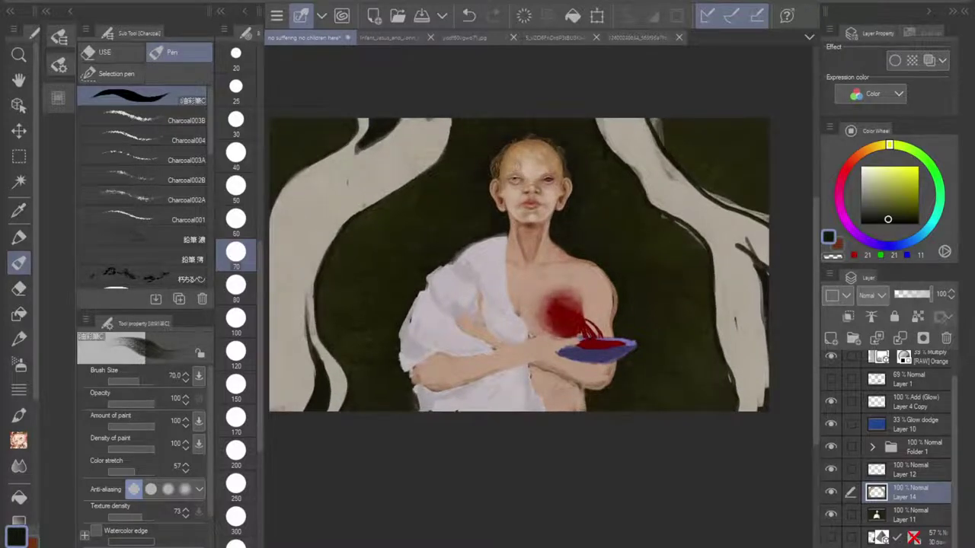
pyautogui.click(468, 15)
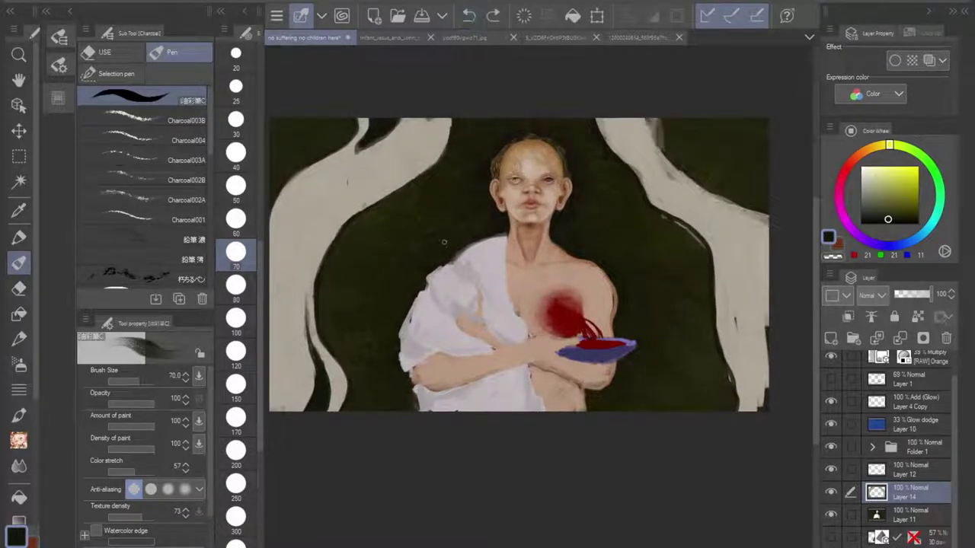
pyautogui.click(492, 15)
# Step: Repaint the olive-black edge along the right drape's outer upper curve
pyautogui.moveTo(649, 119)
pyautogui.mouseDown()
pyautogui.moveTo(652, 145)
pyautogui.moveTo(652, 137)
pyautogui.moveTo(697, 192)
pyautogui.moveTo(771, 221)
pyautogui.mouseUp()
# Step: Hide Layer 10 and the two RAW layers, and sample the right drape's beige (185, 168, 139)
pyautogui.click(19, 211)
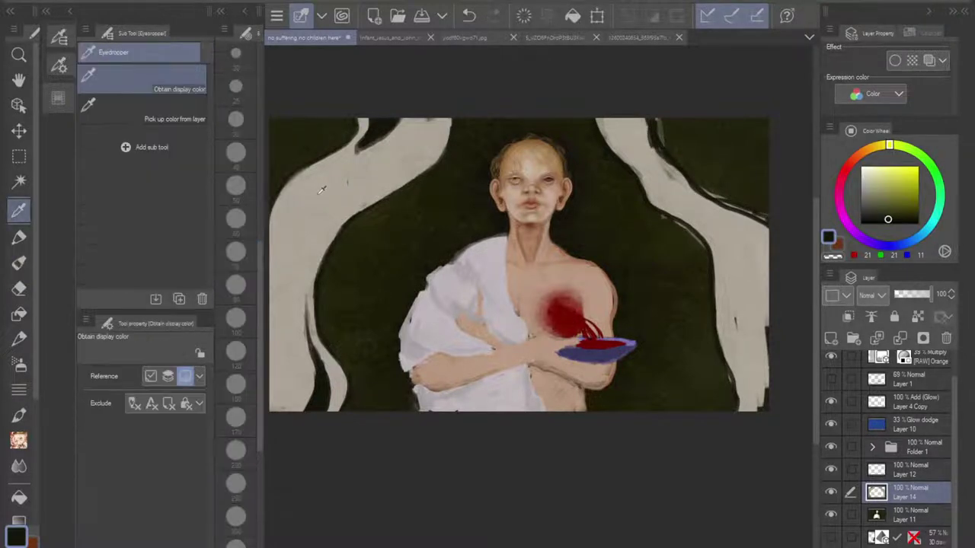
pyautogui.click(309, 216)
pyautogui.click(304, 236)
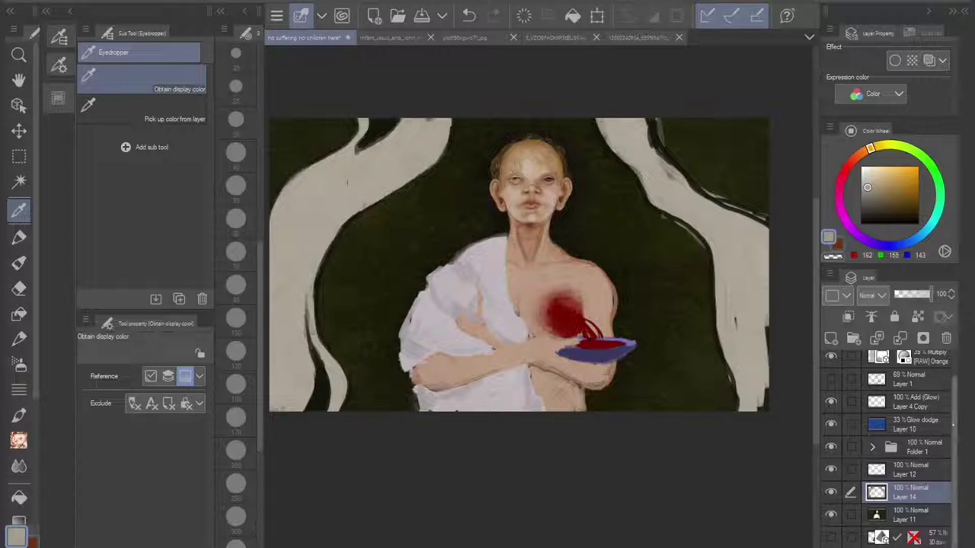
pyautogui.scroll(1, 956, 398)
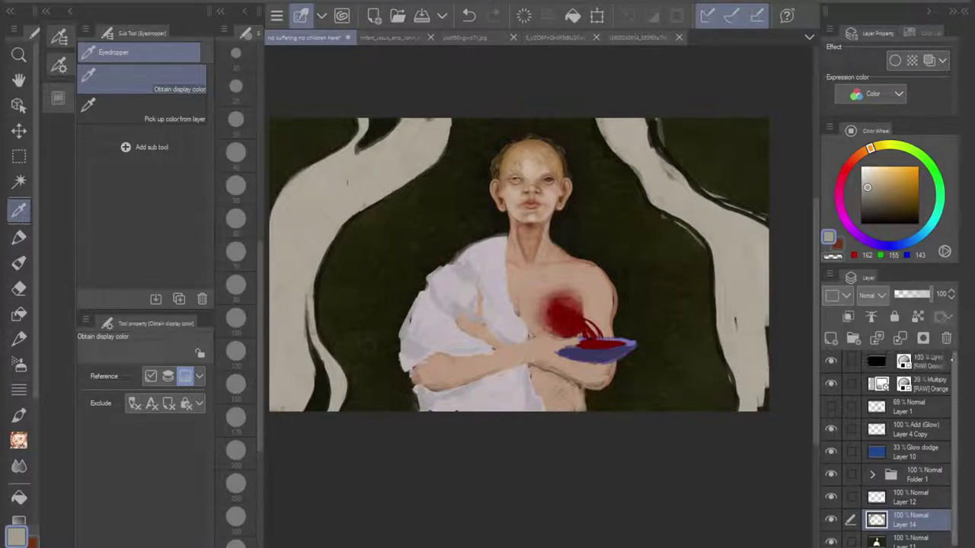
pyautogui.click(831, 452)
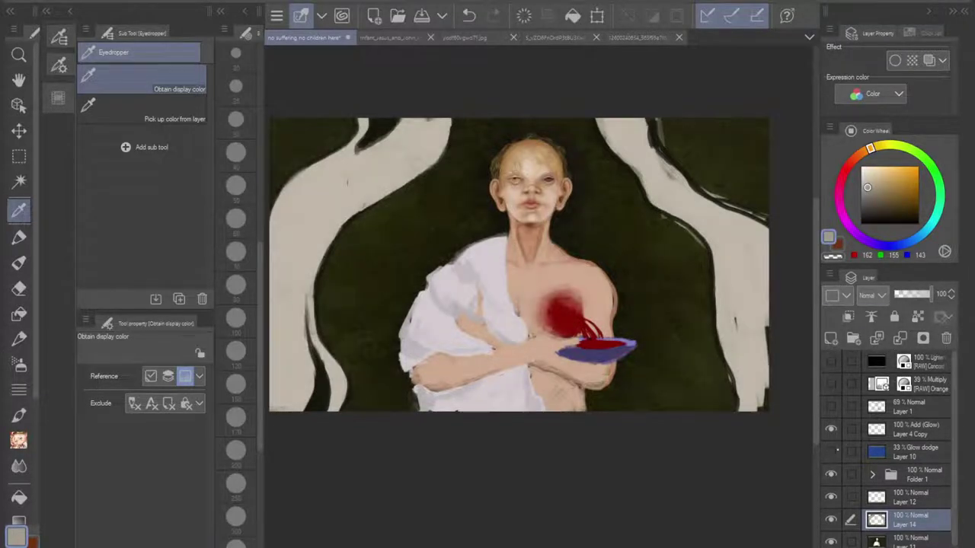
pyautogui.click(759, 255)
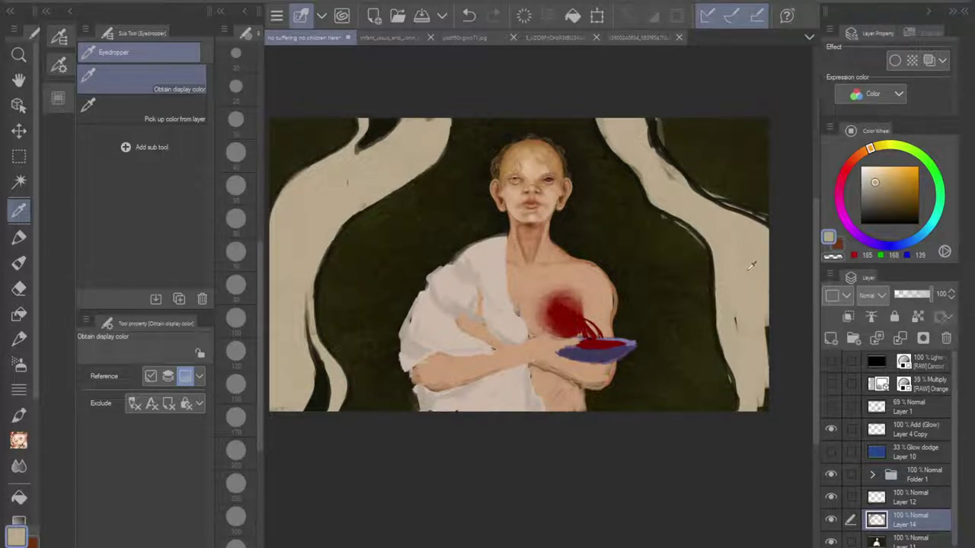
# Step: Cover the dark slivers along the right drape's lower outer edge with the sampled beige using the charcoal 油彩筆C pen
pyautogui.click(19, 264)
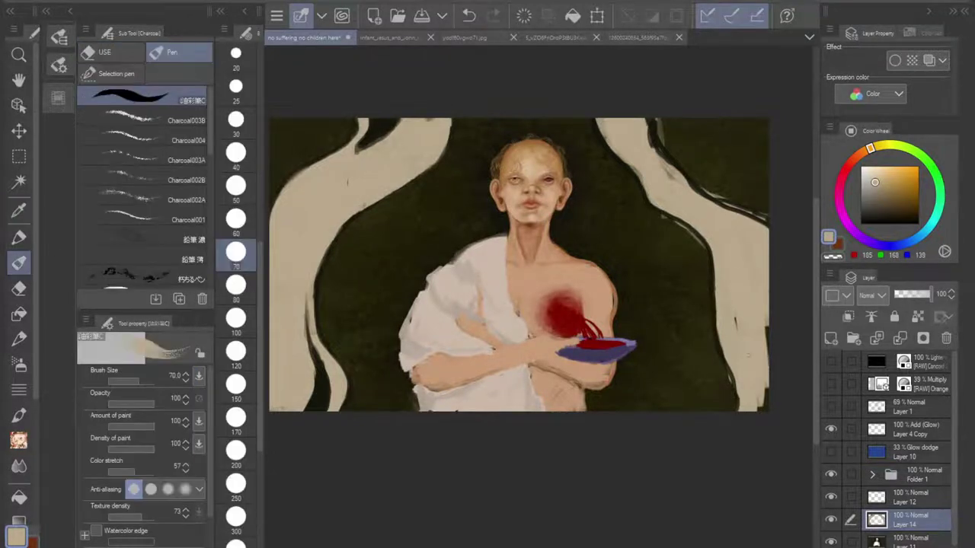
pyautogui.moveTo(768, 332); pyautogui.dragTo(768, 361)
pyautogui.moveTo(765, 411); pyautogui.dragTo(764, 389)
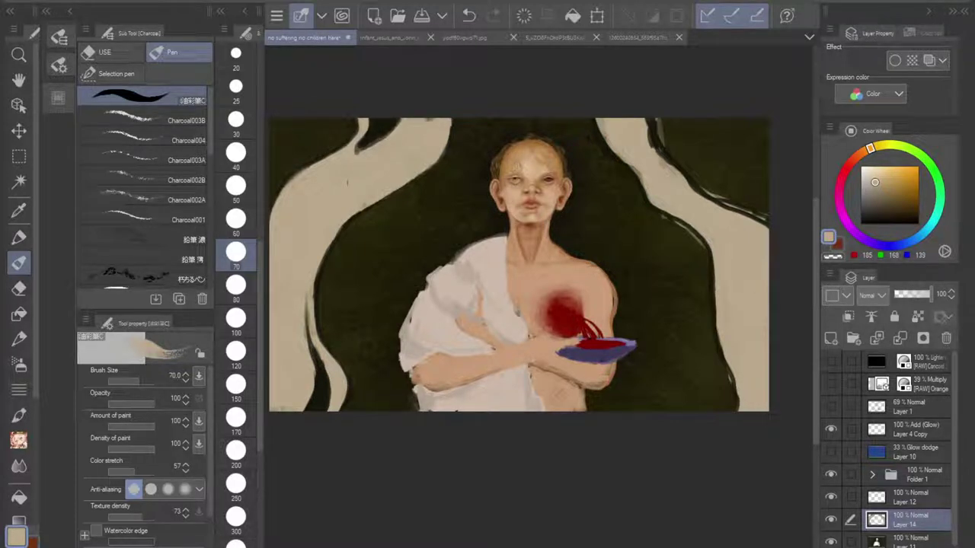
# Step: Narrow the right drape by erasing along its inner and outer edges with transparent colour at brush size 170
pyautogui.press('c')
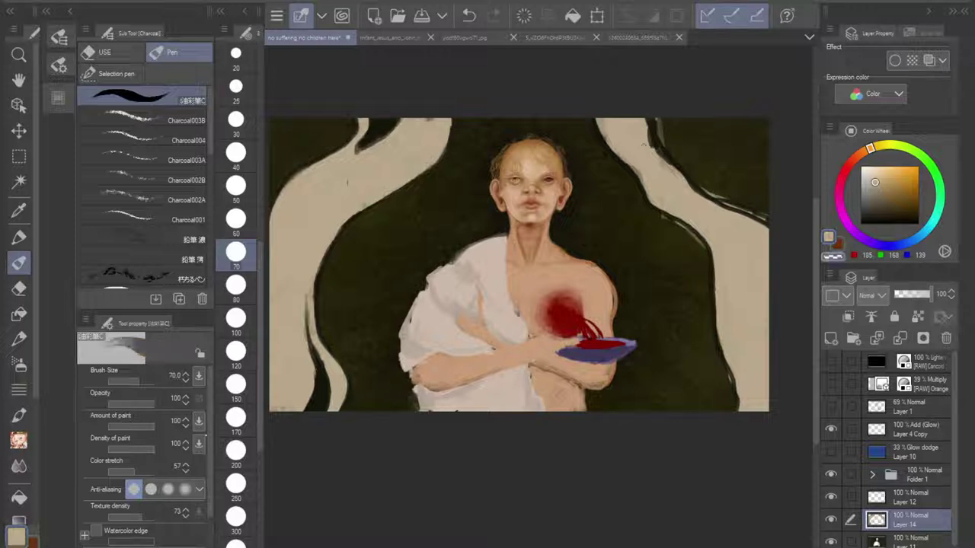
pyautogui.click(222, 418)
pyautogui.moveTo(594, 126)
pyautogui.mouseDown()
pyautogui.moveTo(606, 161)
pyautogui.moveTo(602, 139)
pyautogui.moveTo(630, 179)
pyautogui.mouseUp()
pyautogui.moveTo(590, 105)
pyautogui.mouseDown()
pyautogui.moveTo(653, 208)
pyautogui.moveTo(702, 242)
pyautogui.moveTo(712, 340)
pyautogui.moveTo(732, 416)
pyautogui.moveTo(722, 428)
pyautogui.mouseUp()
pyautogui.moveTo(649, 114)
pyautogui.mouseDown()
pyautogui.moveTo(664, 162)
pyautogui.moveTo(689, 192)
pyautogui.moveTo(744, 223)
pyautogui.moveTo(785, 303)
pyautogui.mouseUp()
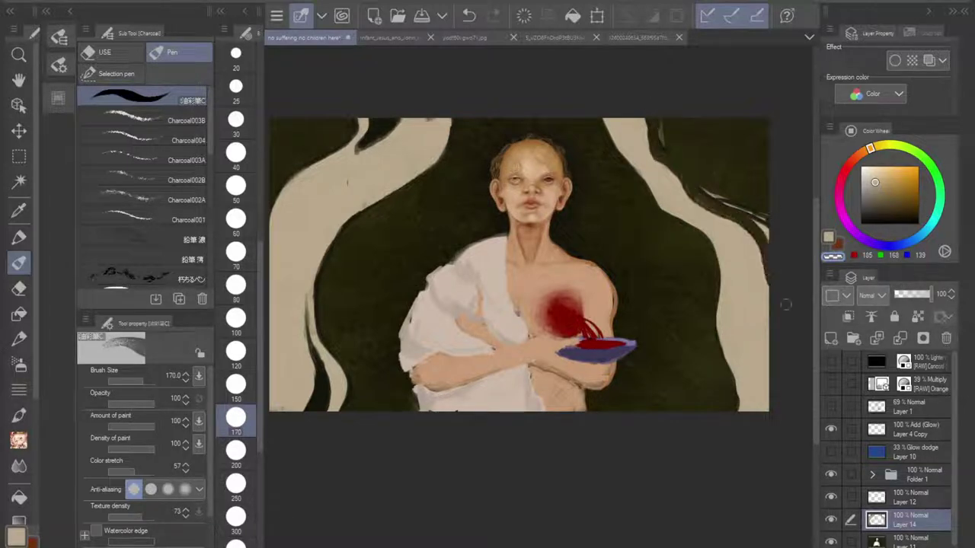
# Step: Extend the right drape in beige with a thin upper branch, a lower inner tail, and fuller inner and outer upper curves
pyautogui.scroll(-3, 616, 311)
pyautogui.scroll(-1, 614, 313)
pyautogui.scroll(5, 614, 312)
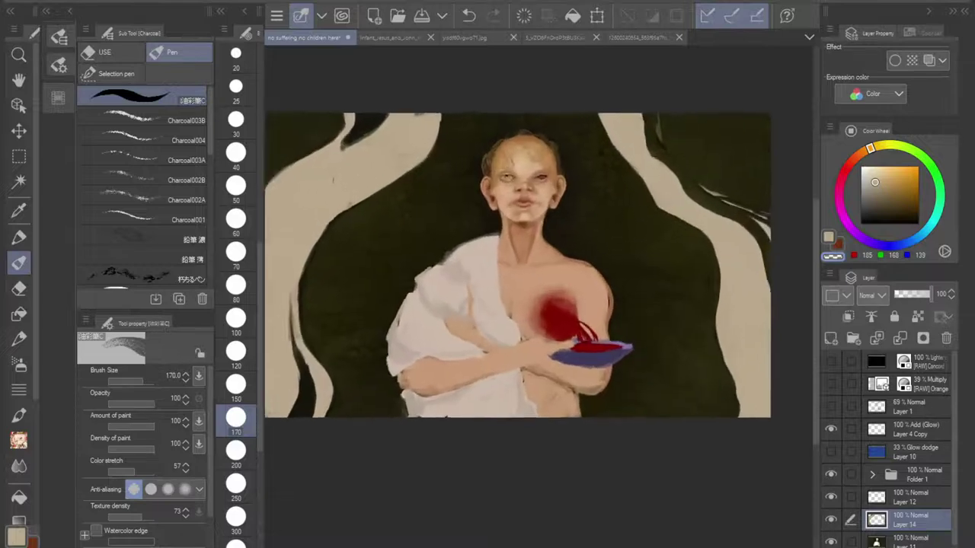
pyautogui.scroll(-2, 609, 314)
pyautogui.scroll(1, 601, 316)
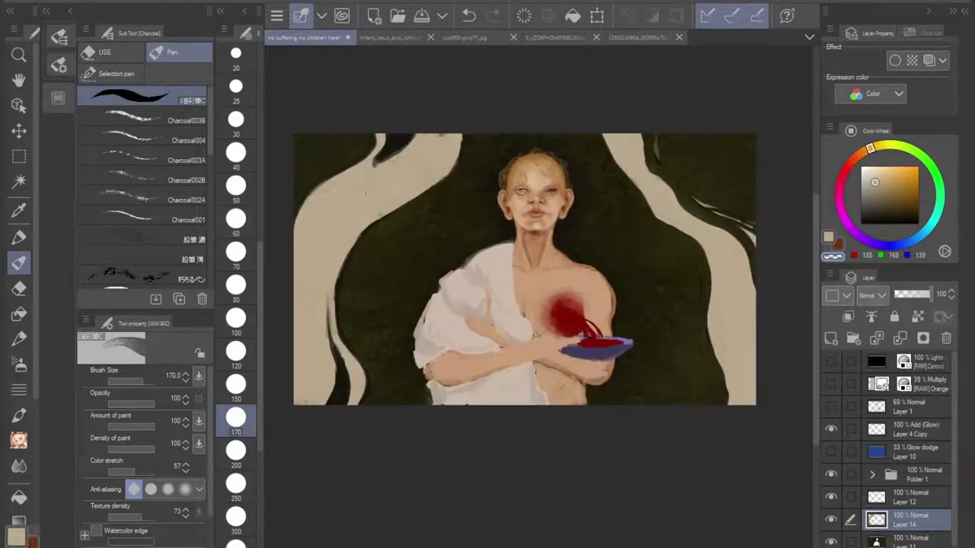
pyautogui.press('c')
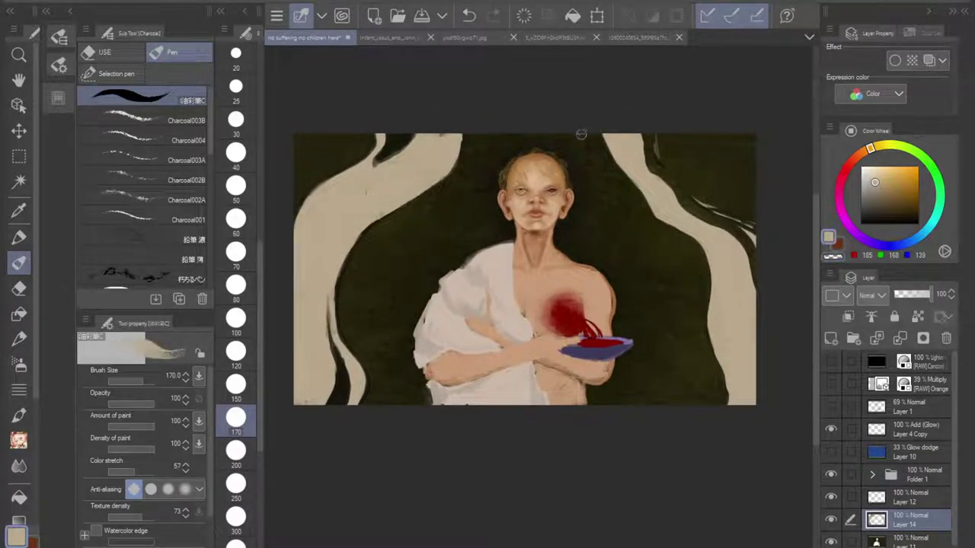
pyautogui.moveTo(581, 134)
pyautogui.mouseDown()
pyautogui.moveTo(708, 263)
pyautogui.moveTo(705, 361)
pyautogui.moveTo(691, 411)
pyautogui.moveTo(713, 264)
pyautogui.moveTo(705, 358)
pyautogui.mouseUp()
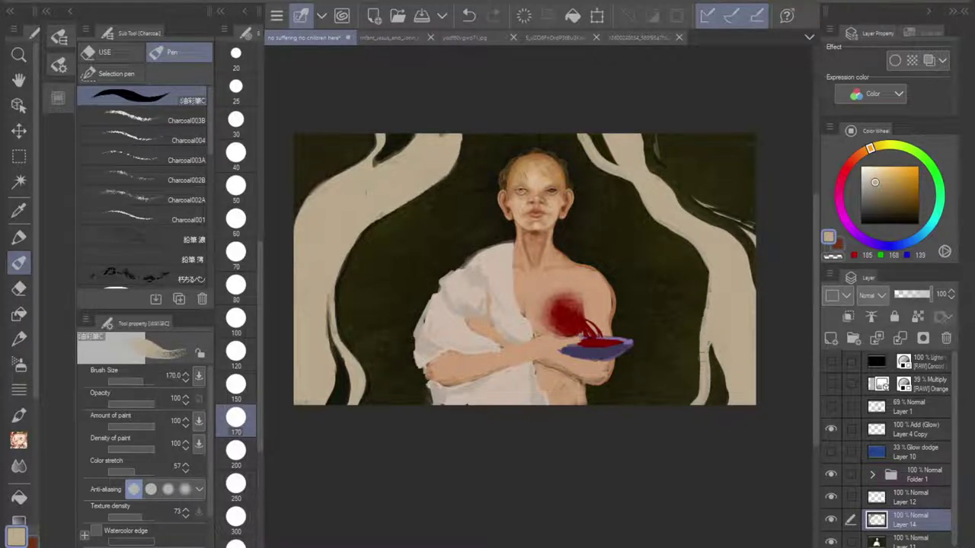
pyautogui.moveTo(707, 288); pyautogui.dragTo(692, 419)
pyautogui.moveTo(641, 124)
pyautogui.mouseDown()
pyautogui.moveTo(688, 204)
pyautogui.moveTo(732, 229)
pyautogui.moveTo(758, 263)
pyautogui.moveTo(744, 233)
pyautogui.moveTo(686, 193)
pyautogui.moveTo(647, 127)
pyautogui.moveTo(663, 179)
pyautogui.mouseUp()
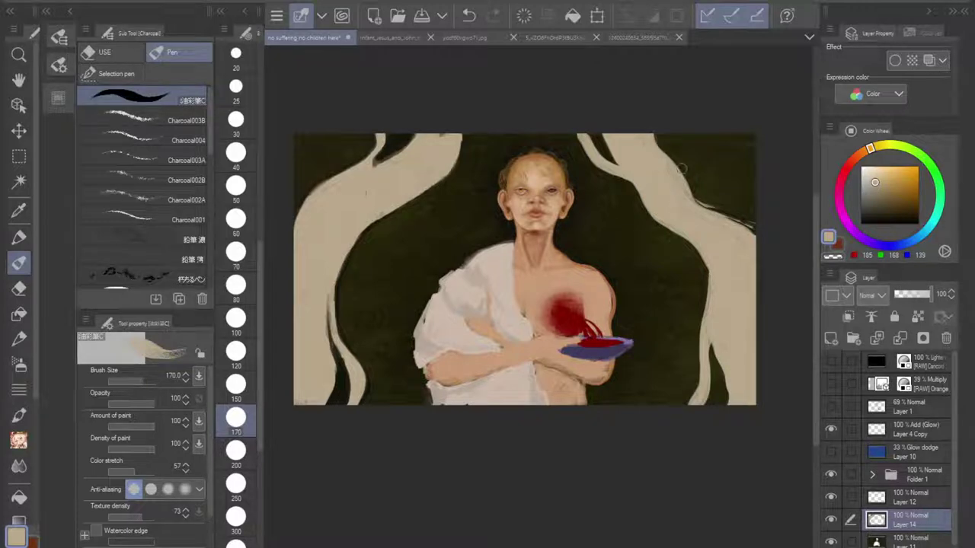
pyautogui.moveTo(589, 150)
pyautogui.mouseDown()
pyautogui.moveTo(640, 207)
pyautogui.moveTo(653, 207)
pyautogui.mouseUp()
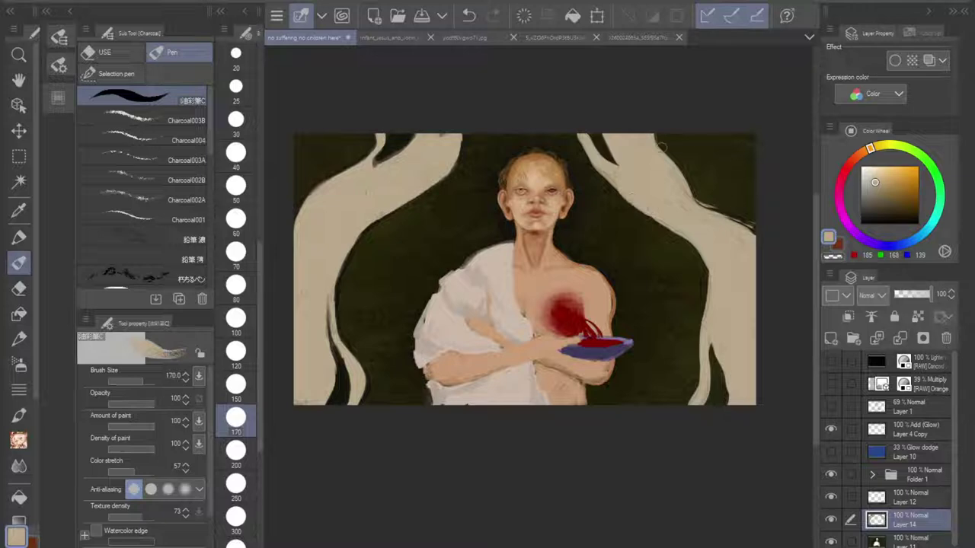
# Step: Flip the canvas view horizontally and trim the bowl-side drape's outer, inner and border edges with transparent colour
pyautogui.press('c')
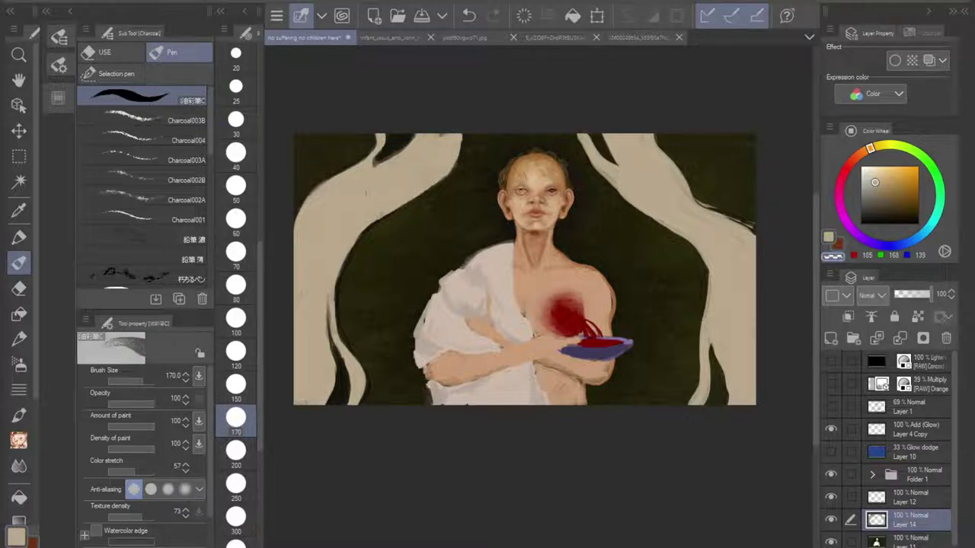
pyautogui.press('h')
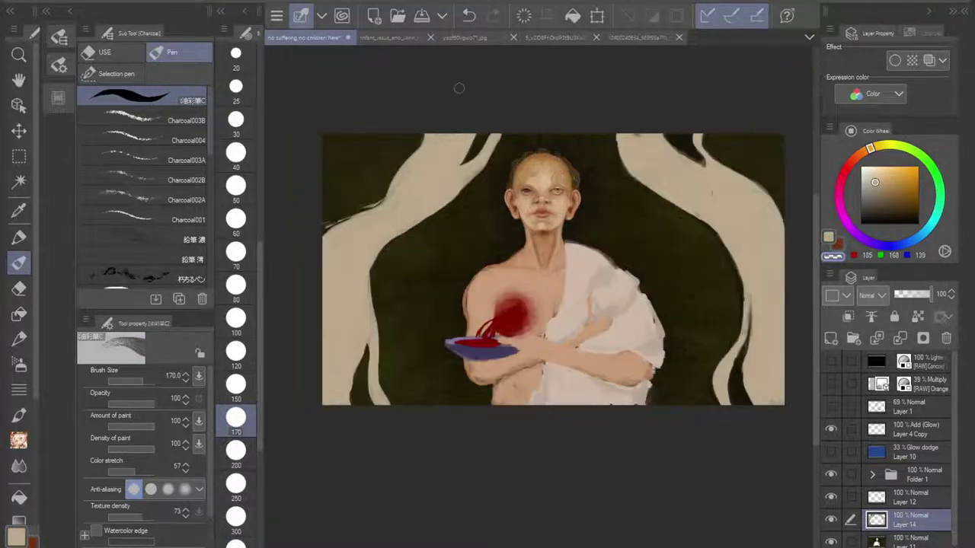
pyautogui.moveTo(427, 123)
pyautogui.mouseDown()
pyautogui.moveTo(411, 160)
pyautogui.moveTo(339, 222)
pyautogui.moveTo(319, 227)
pyautogui.mouseUp()
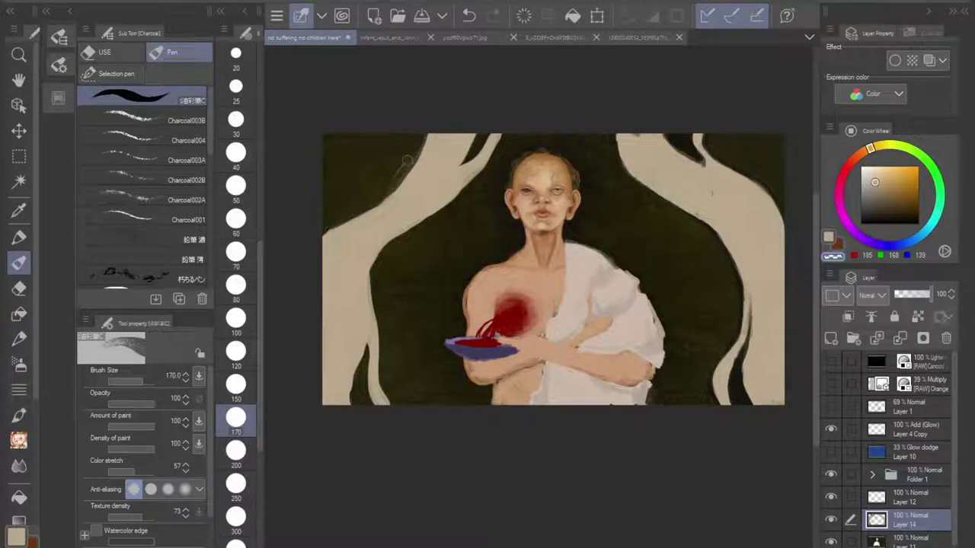
pyautogui.moveTo(404, 159); pyautogui.dragTo(342, 211)
pyautogui.moveTo(461, 186)
pyautogui.mouseDown()
pyautogui.moveTo(376, 256)
pyautogui.moveTo(369, 299)
pyautogui.moveTo(384, 393)
pyautogui.moveTo(403, 412)
pyautogui.moveTo(419, 254)
pyautogui.moveTo(355, 421)
pyautogui.moveTo(357, 380)
pyautogui.moveTo(356, 421)
pyautogui.mouseUp()
pyautogui.moveTo(356, 379); pyautogui.dragTo(352, 397)
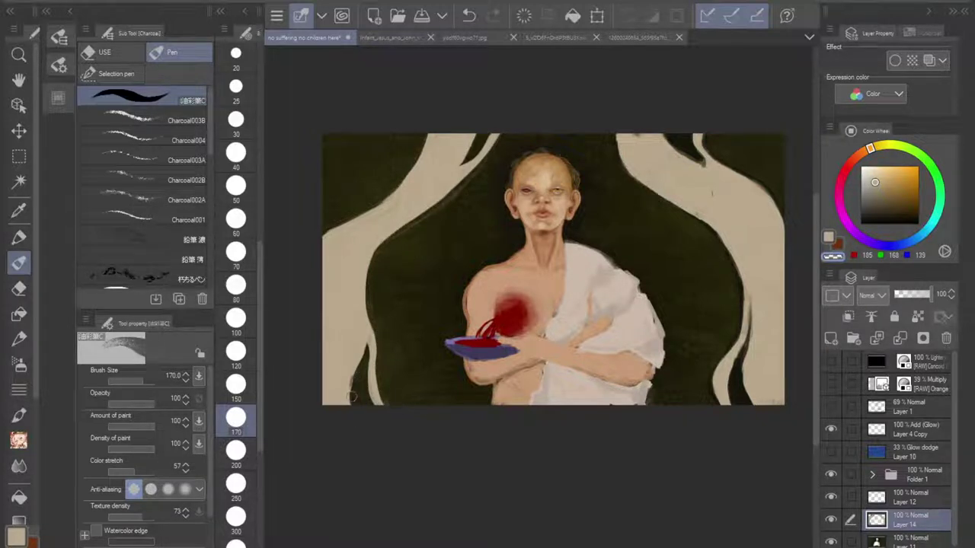
pyautogui.moveTo(325, 316)
pyautogui.mouseDown()
pyautogui.moveTo(327, 362)
pyautogui.moveTo(307, 410)
pyautogui.moveTo(322, 355)
pyautogui.mouseUp()
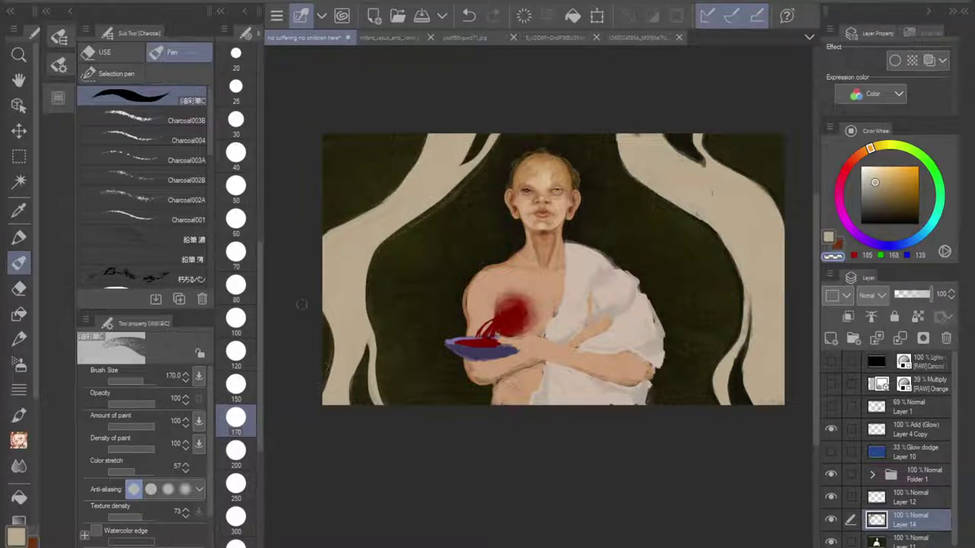
# Step: Trim the robe-side drape's inner curve and its lower edge at the canvas border with transparent colour
pyautogui.moveTo(298, 228); pyautogui.dragTo(266, 233)
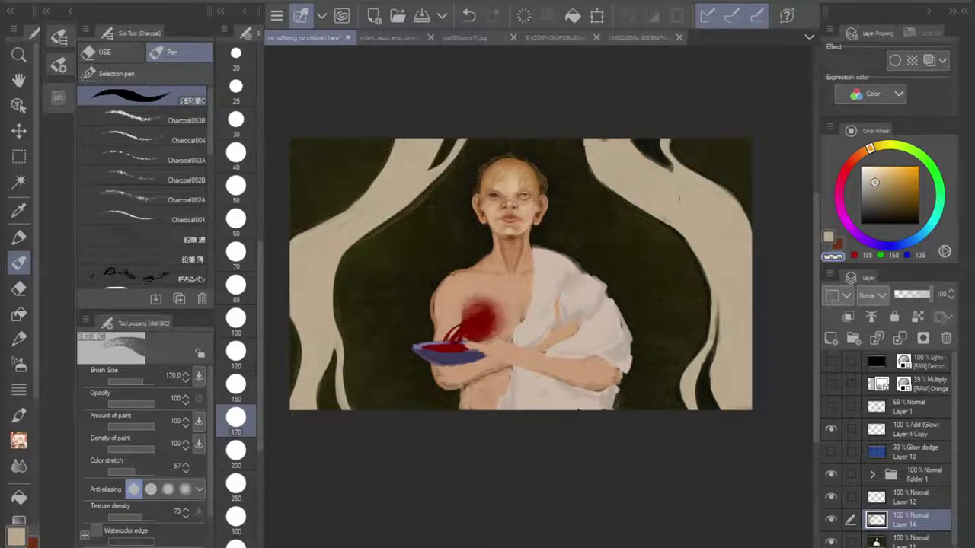
pyautogui.moveTo(579, 137)
pyautogui.mouseDown()
pyautogui.moveTo(595, 177)
pyautogui.moveTo(671, 220)
pyautogui.moveTo(702, 254)
pyautogui.moveTo(708, 312)
pyautogui.mouseUp()
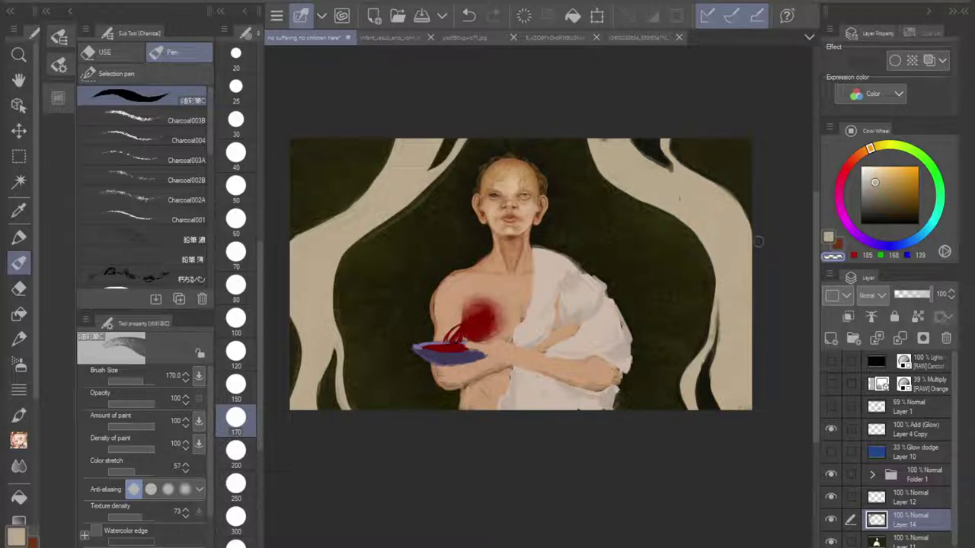
pyautogui.moveTo(756, 299)
pyautogui.mouseDown()
pyautogui.moveTo(749, 349)
pyautogui.moveTo(752, 385)
pyautogui.mouseUp()
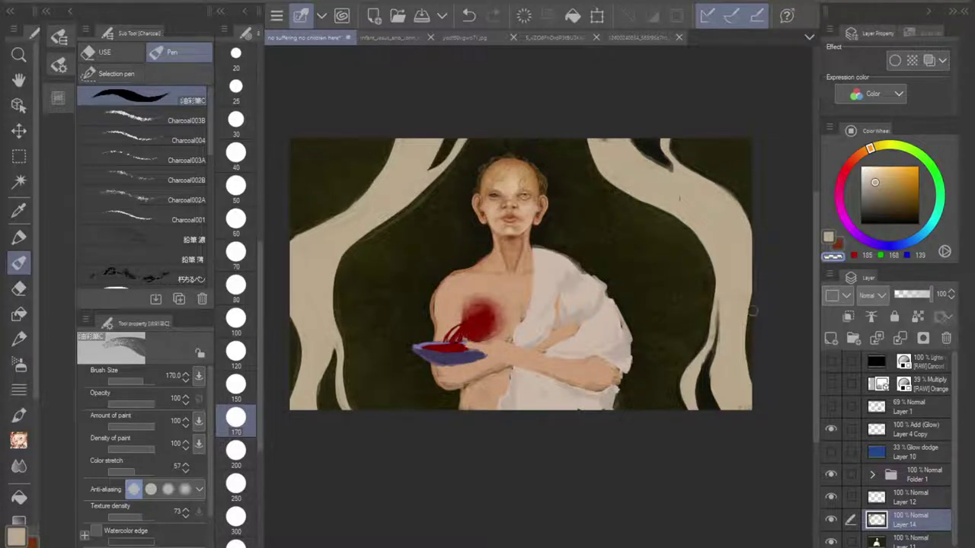
# Step: Trim the robe-side drape's outer edge along the canvas border with transparent colour
pyautogui.moveTo(752, 311); pyautogui.dragTo(754, 386)
pyautogui.scroll(-3, 789, 318)
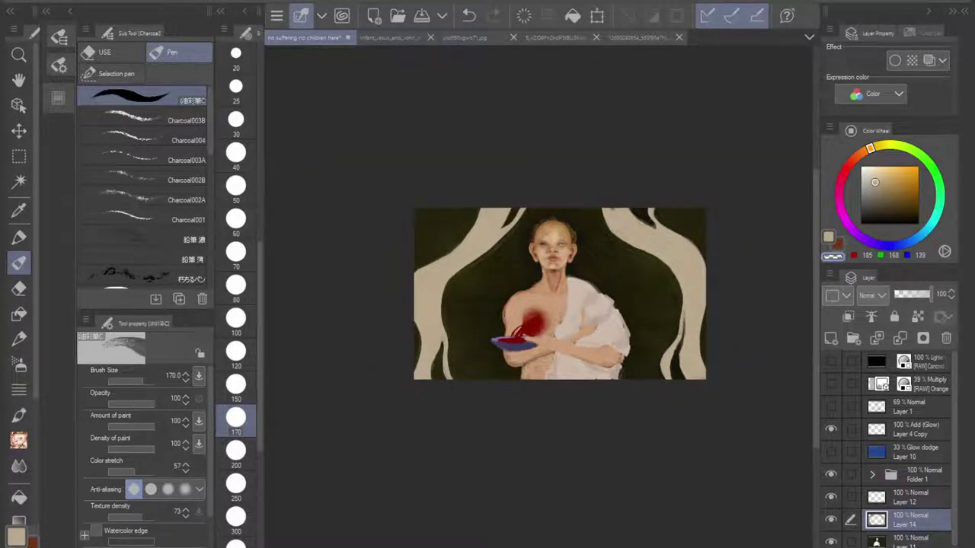
pyautogui.scroll(3, 532, 269)
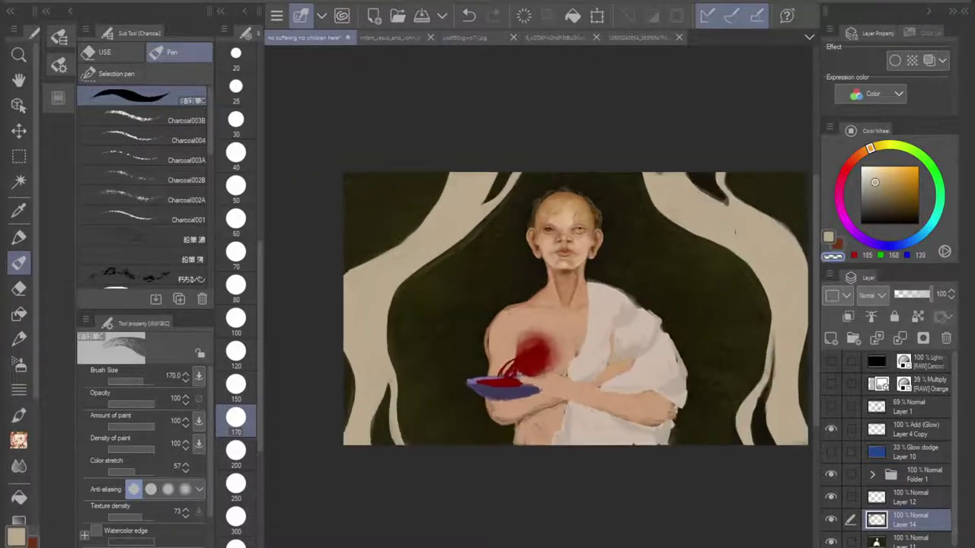
# Step: Paint a second beige upper branch on the bowl-side drape at brush size 170 and smooth its outer junction with the main drape
pyautogui.click(18, 288)
pyautogui.click(19, 262)
pyautogui.click(16, 537)
pyautogui.press('c')
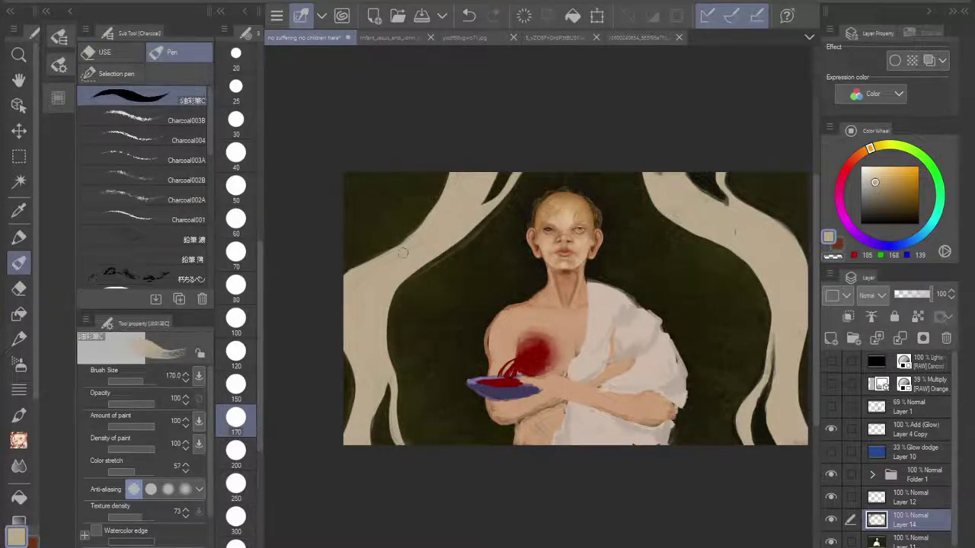
pyautogui.moveTo(403, 252)
pyautogui.mouseDown()
pyautogui.moveTo(421, 211)
pyautogui.moveTo(414, 165)
pyautogui.moveTo(416, 237)
pyautogui.moveTo(430, 201)
pyautogui.moveTo(419, 168)
pyautogui.mouseUp()
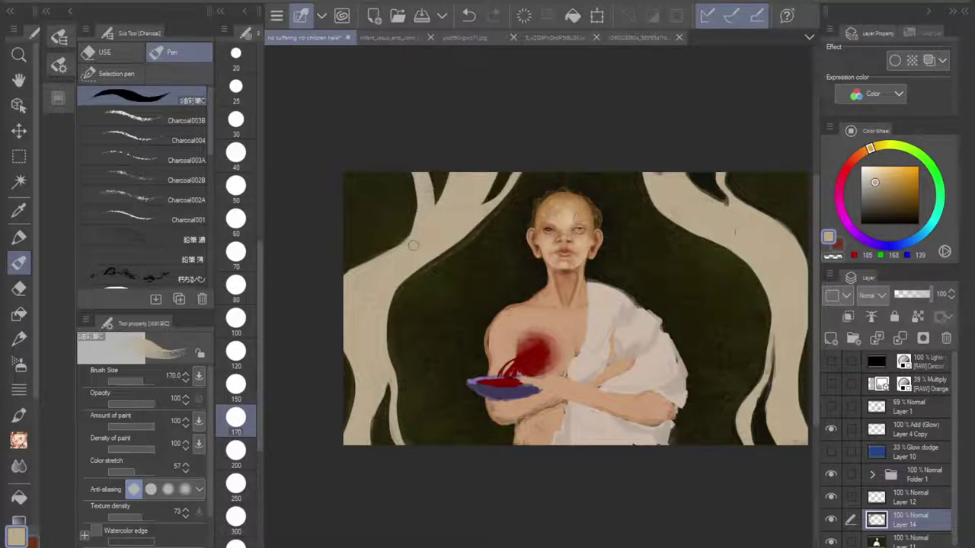
pyautogui.moveTo(412, 245)
pyautogui.mouseDown()
pyautogui.moveTo(403, 242)
pyautogui.moveTo(404, 159)
pyautogui.moveTo(389, 263)
pyautogui.mouseUp()
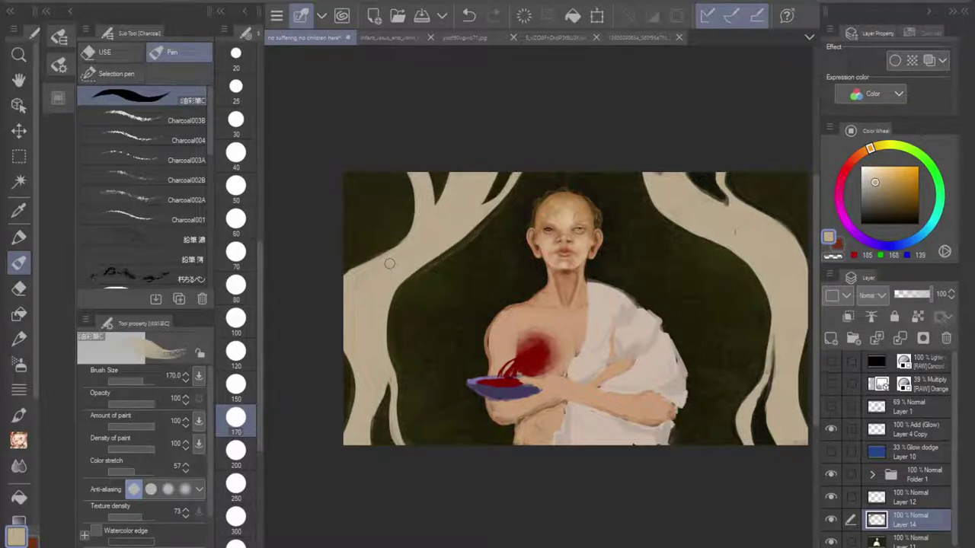
# Step: Add a beige outer upper branch to the robe-side drape and flip the canvas view horizontally
pyautogui.moveTo(764, 226)
pyautogui.mouseDown()
pyautogui.moveTo(750, 156)
pyautogui.moveTo(751, 212)
pyautogui.moveTo(762, 235)
pyautogui.moveTo(780, 239)
pyautogui.moveTo(765, 207)
pyautogui.moveTo(765, 167)
pyautogui.moveTo(771, 219)
pyautogui.moveTo(757, 195)
pyautogui.mouseUp()
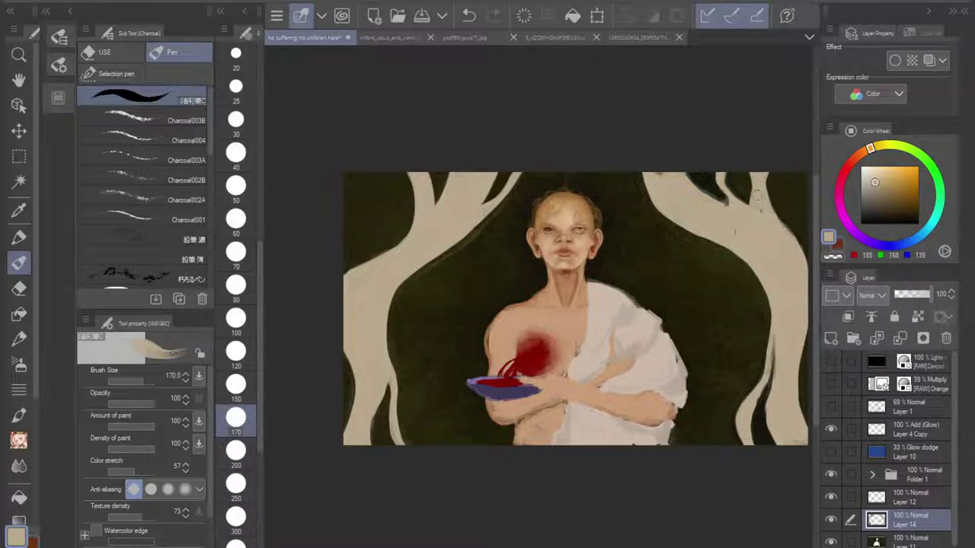
pyautogui.scroll(-3, 632, 254)
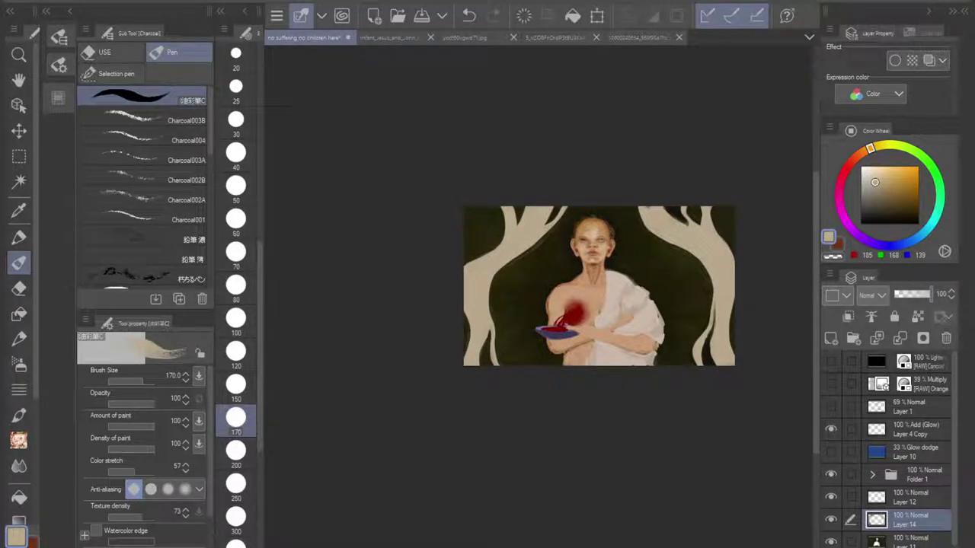
pyautogui.click(445, 46)
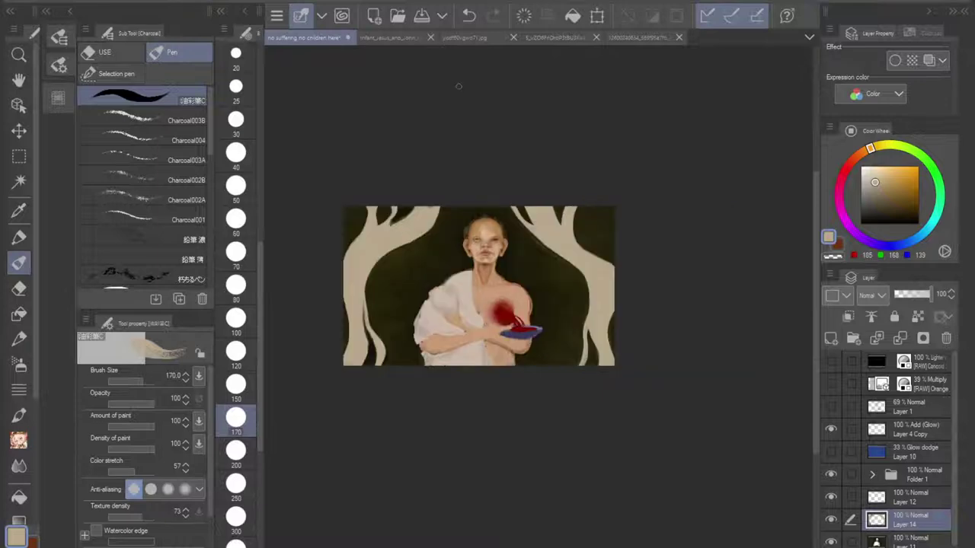
# Step: Examine the face and neck up close, and the whole composition with its branching drapes at a distance
pyautogui.scroll(5, 470, 267)
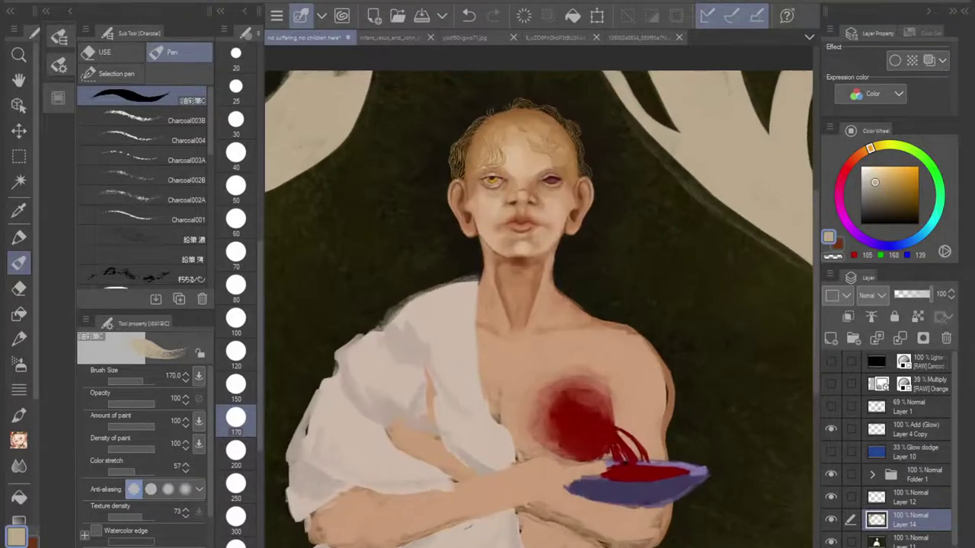
pyautogui.moveTo(503, 305); pyautogui.dragTo(542, 308)
pyautogui.scroll(5, 571, 175)
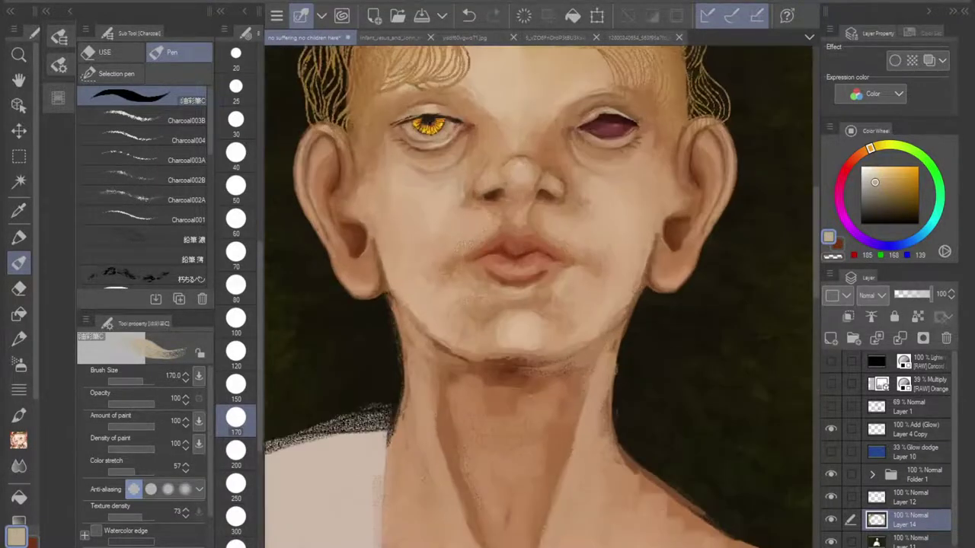
pyautogui.hotkey('ctrl', '-')
pyautogui.hotkey('ctrl', '-')
pyautogui.hotkey('ctrl', '-')
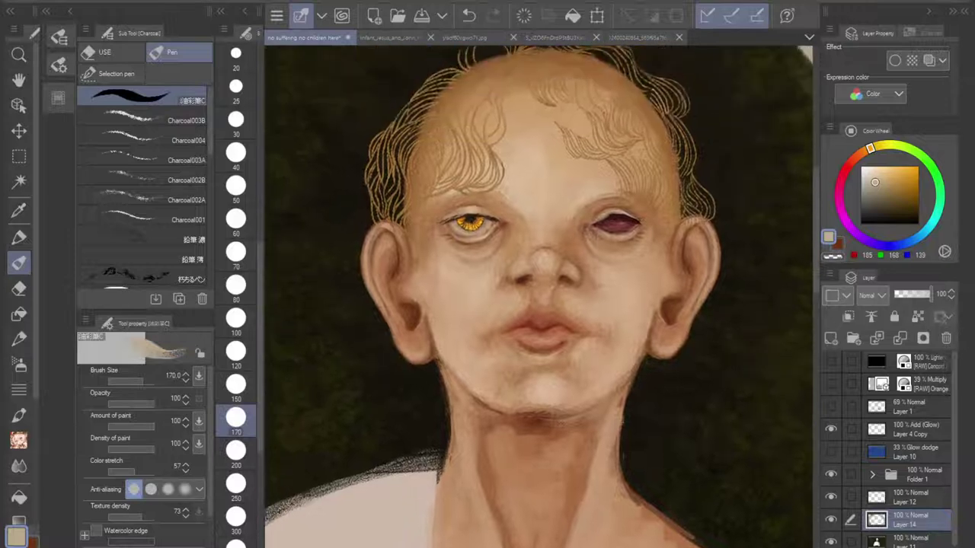
pyautogui.scroll(-4, 584, 309)
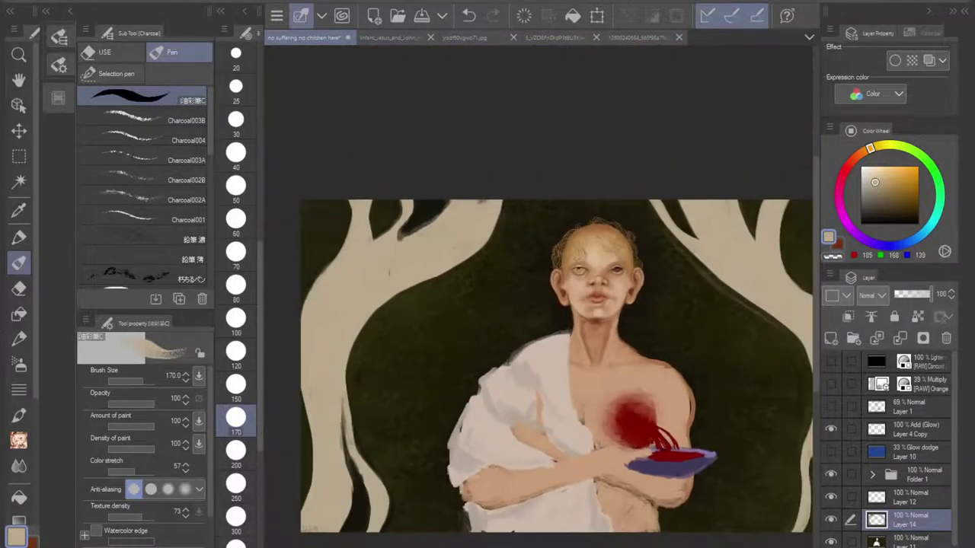
pyautogui.moveTo(583, 320); pyautogui.dragTo(549, 239)
pyautogui.scroll(-1, 581, 327)
pyautogui.scroll(-4, 597, 358)
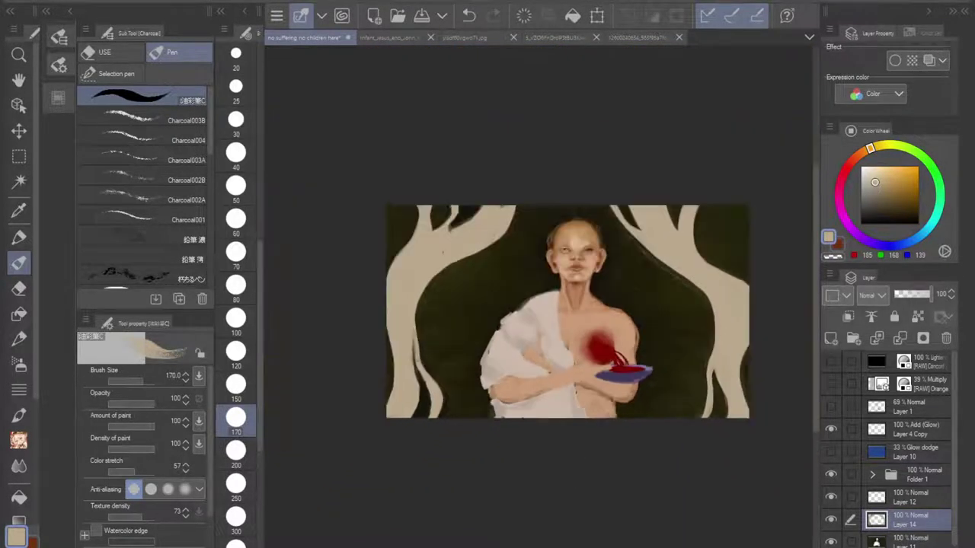
# Step: Save the painting with the reshaped drapes
pyautogui.scroll(3, 597, 358)
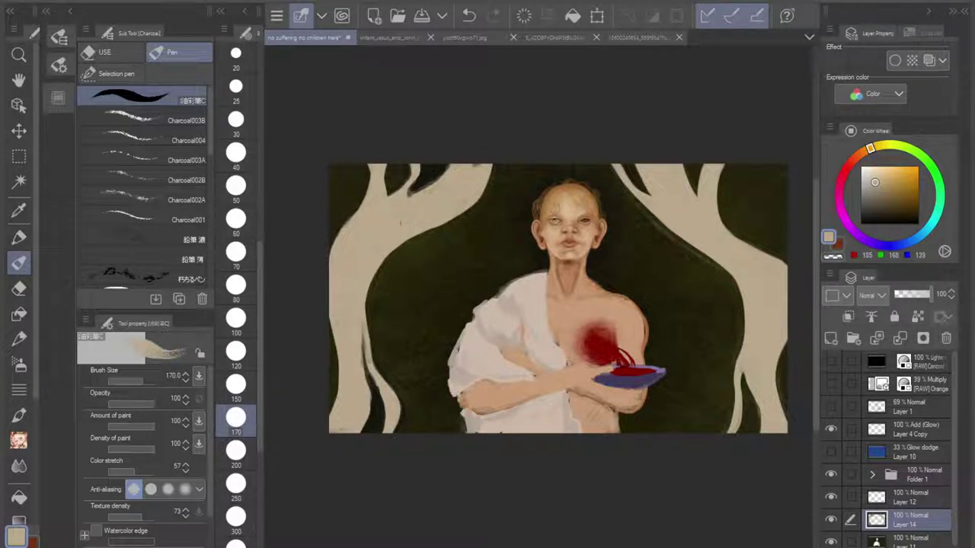
pyautogui.hotkey('ctrl', 's')
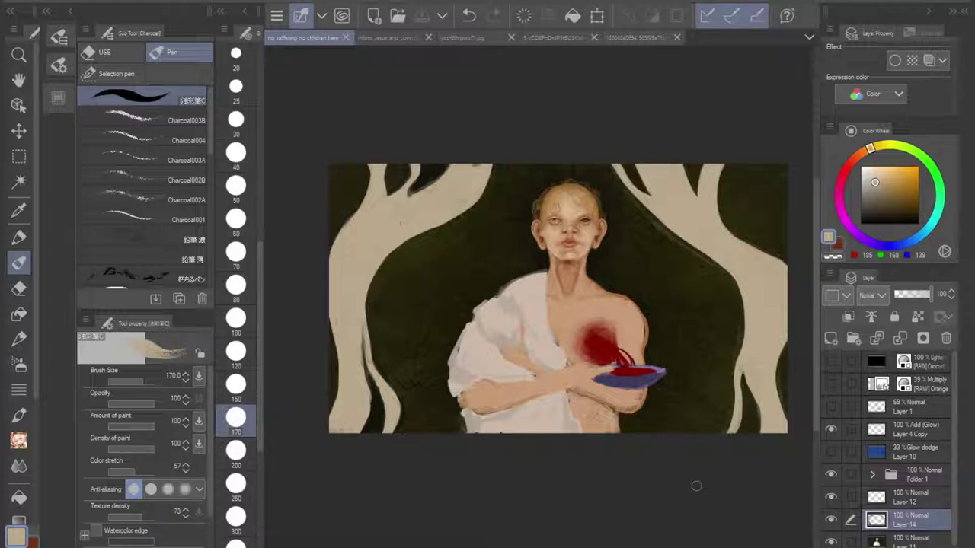
# Step: Inspect the figure's face and shoulders and the robe-side drape's upper branches up close
pyautogui.scroll(4, 559, 331)
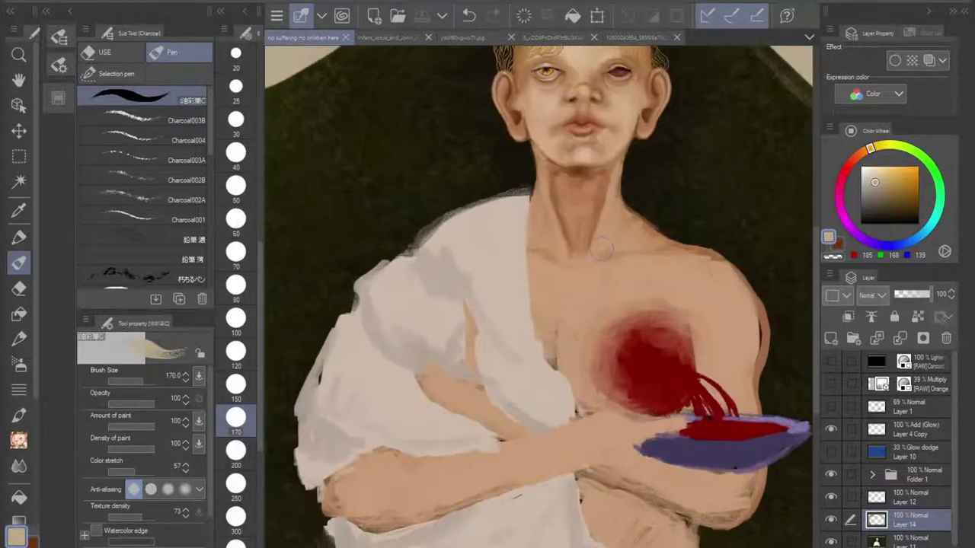
pyautogui.moveTo(602, 249); pyautogui.dragTo(587, 333)
pyautogui.scroll(3, 567, 206)
pyautogui.scroll(-1, 567, 206)
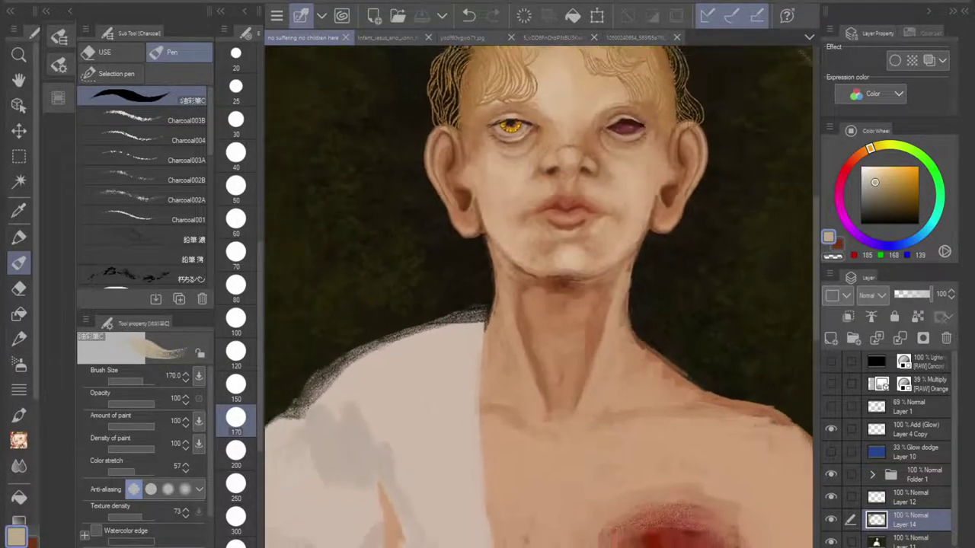
pyautogui.scroll(-1, 567, 213)
pyautogui.moveTo(426, 236); pyautogui.dragTo(762, 355)
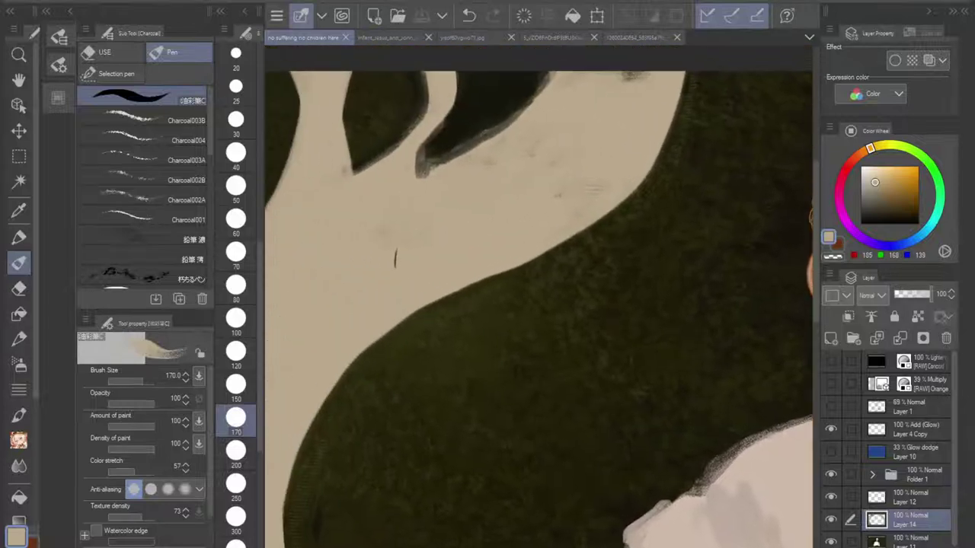
pyautogui.moveTo(395, 259); pyautogui.dragTo(501, 270)
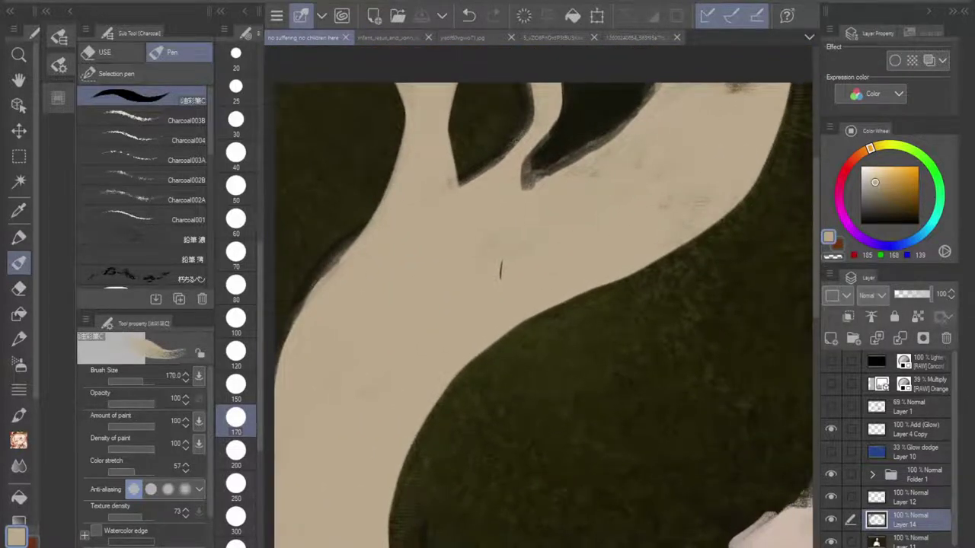
# Step: Pick the near-black colour (21, 21, 11) from the colour history and set the painting brush size to 50
pyautogui.click(58, 97)
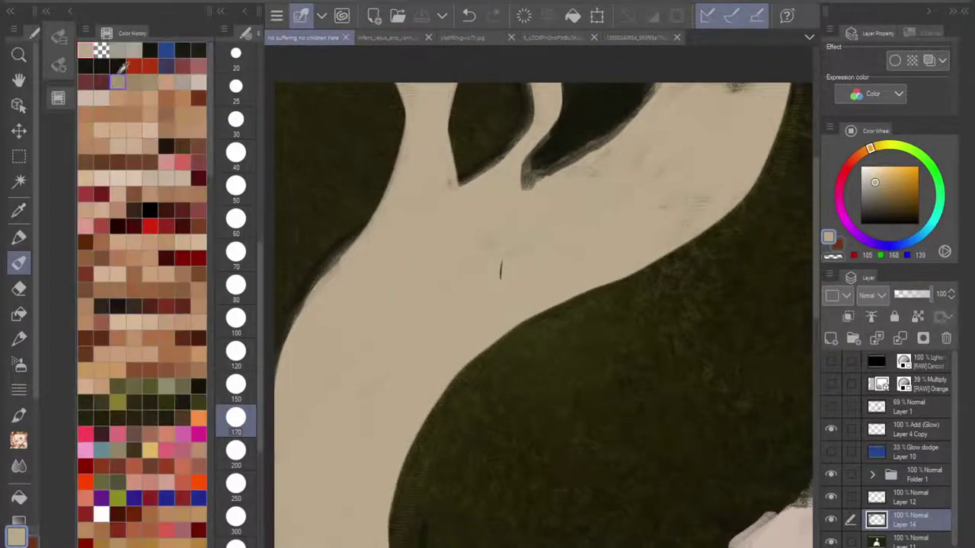
pyautogui.click(150, 49)
pyautogui.click(19, 288)
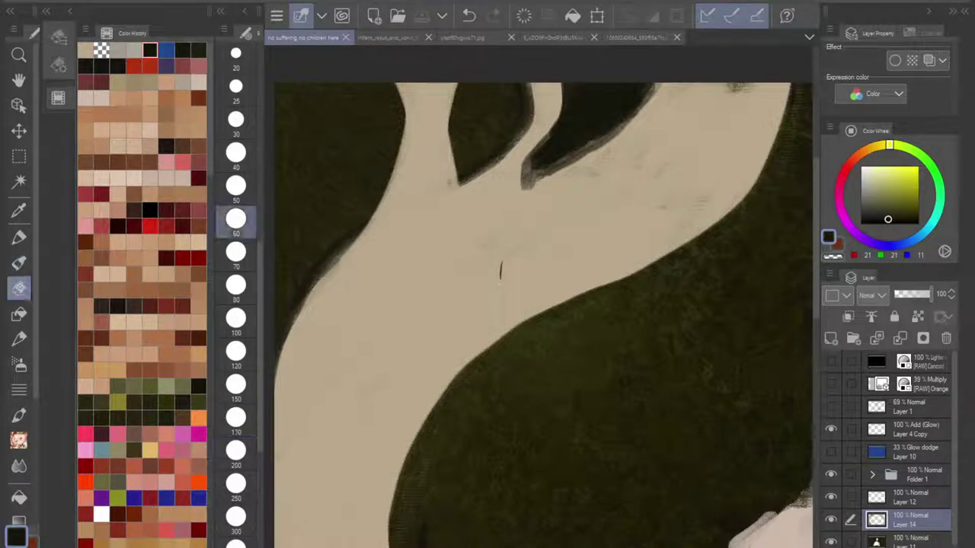
pyautogui.click(19, 262)
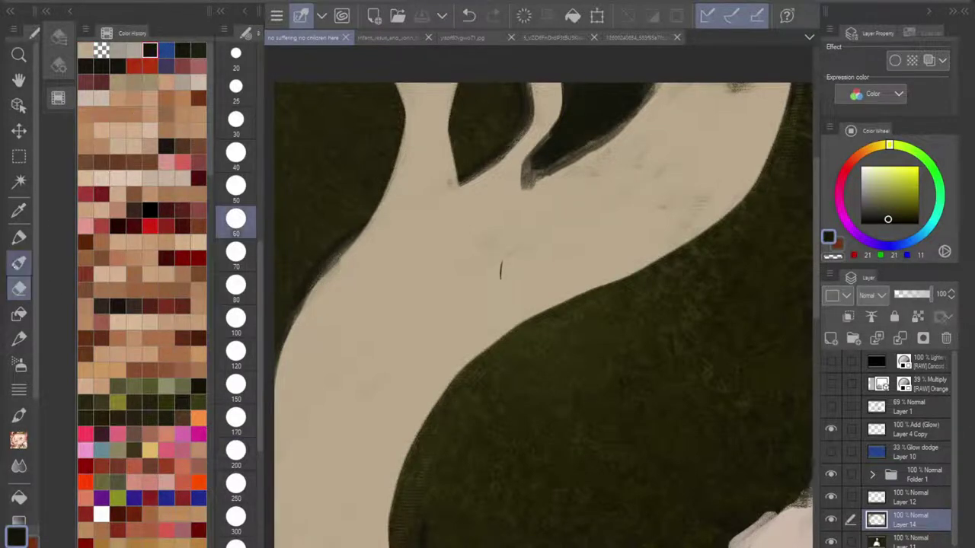
pyautogui.click(236, 186)
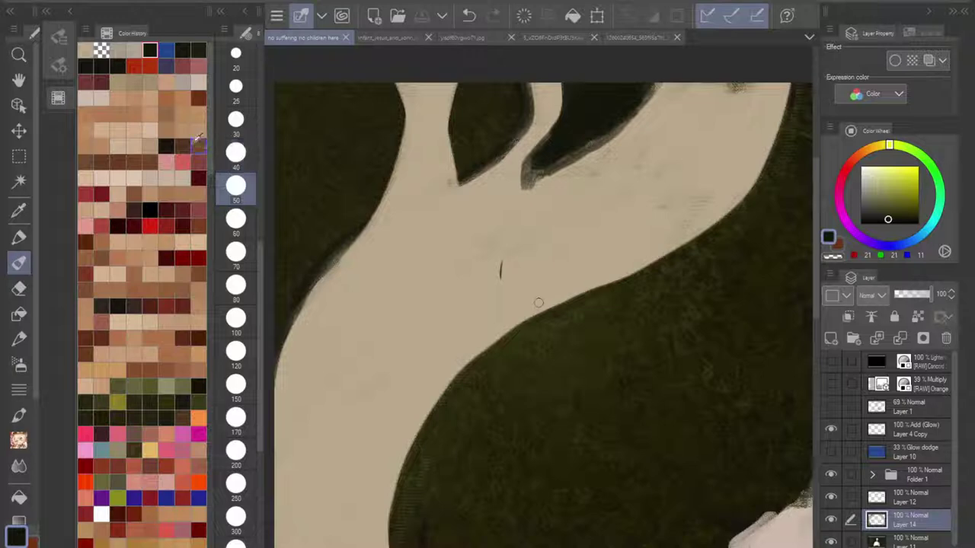
# Step: Open the flower-and-stream reference painting and sample a muted grey-green from its stony ground between the plants
pyautogui.click(393, 38)
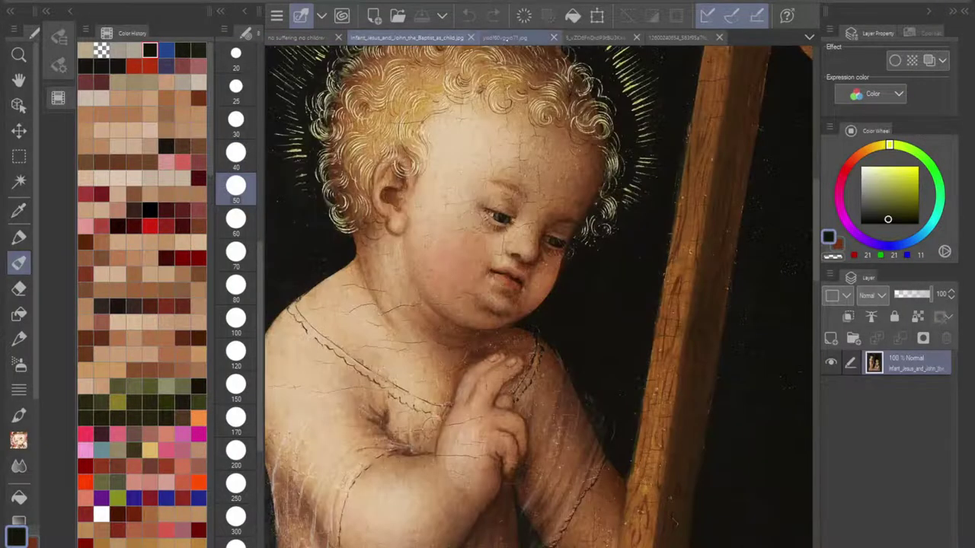
pyautogui.click(522, 37)
pyautogui.moveTo(503, 327)
pyautogui.mouseDown()
pyautogui.moveTo(525, 291)
pyautogui.moveTo(577, 264)
pyautogui.moveTo(617, 271)
pyautogui.mouseUp()
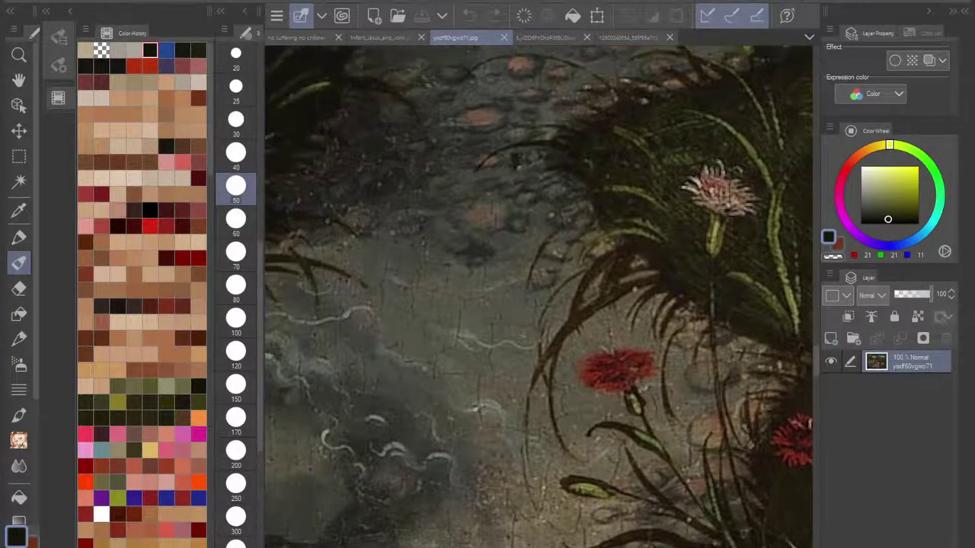
pyautogui.press('i')
pyautogui.click(421, 316)
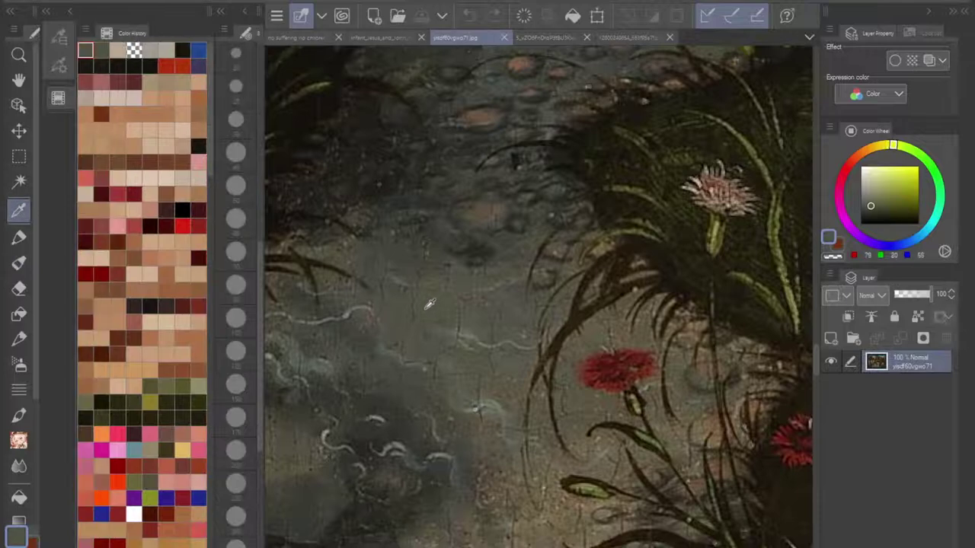
pyautogui.moveTo(515, 160)
pyautogui.mouseDown()
pyautogui.moveTo(339, 435)
pyautogui.moveTo(351, 519)
pyautogui.mouseUp()
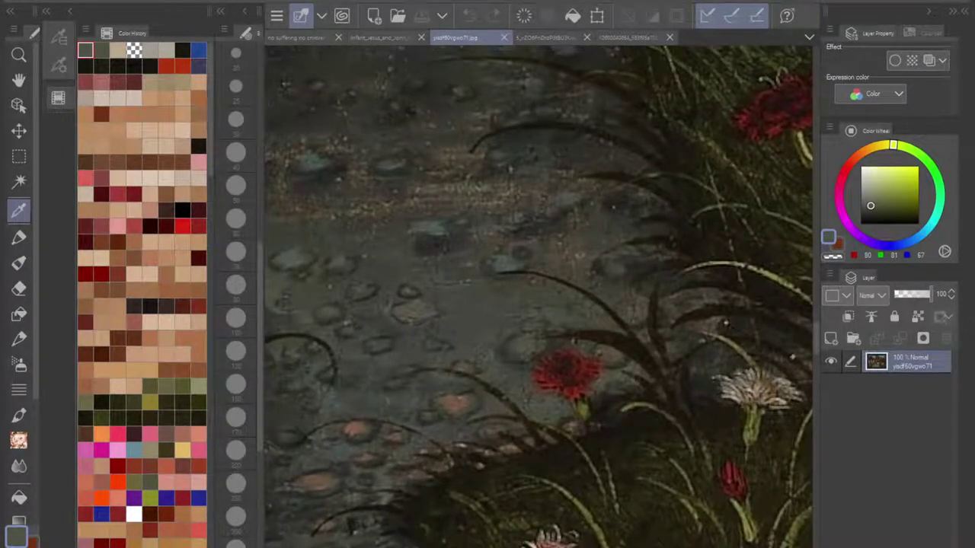
# Step: Return to the portrait and shade a small grey-green patch on the robe-side drape's inner edge with the 鉛筆濃 pencil at size 100
pyautogui.click(303, 38)
pyautogui.hotkey('ctrl', '-')
pyautogui.hotkey('ctrl', '-')
pyautogui.moveTo(601, 327)
pyautogui.mouseDown()
pyautogui.moveTo(514, 222)
pyautogui.moveTo(466, 242)
pyautogui.mouseUp()
pyautogui.click(19, 237)
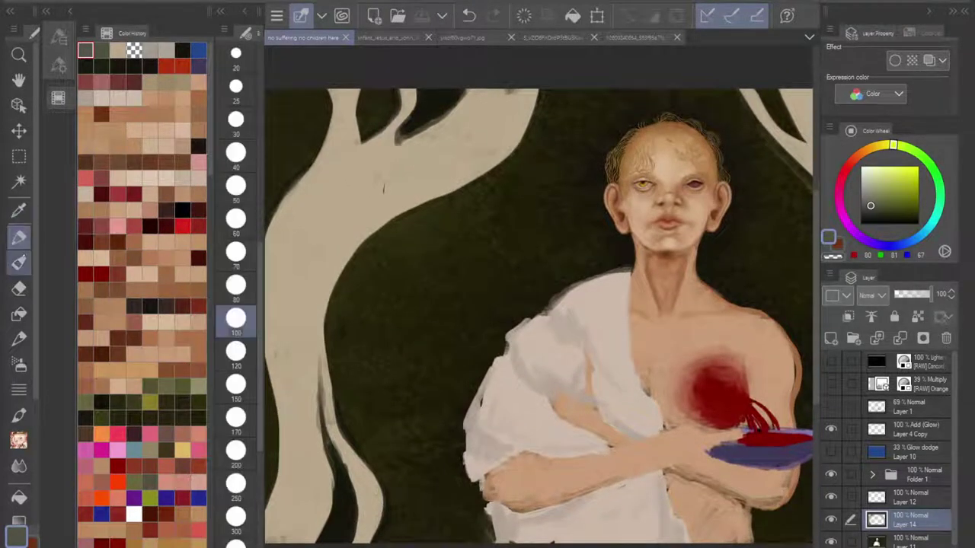
pyautogui.click(19, 263)
pyautogui.press('b')
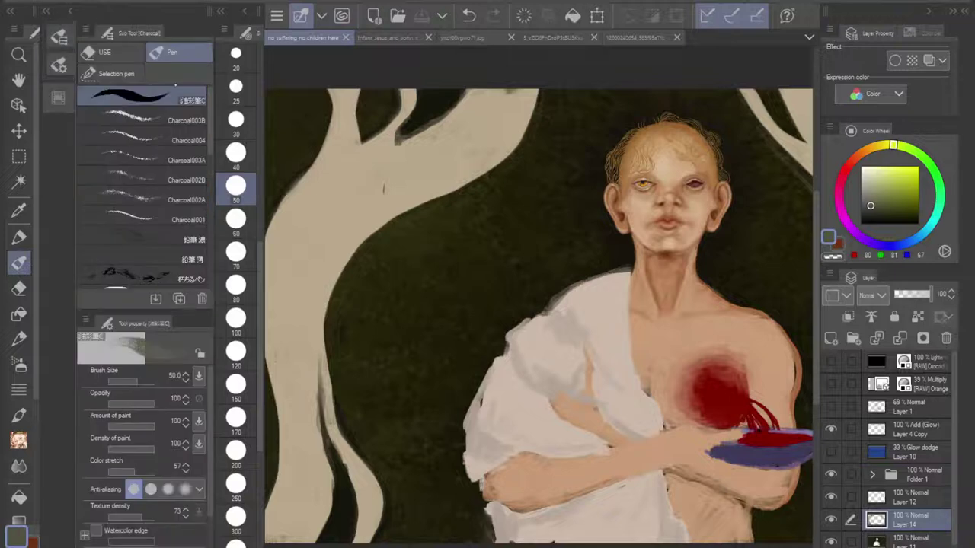
pyautogui.click(182, 117)
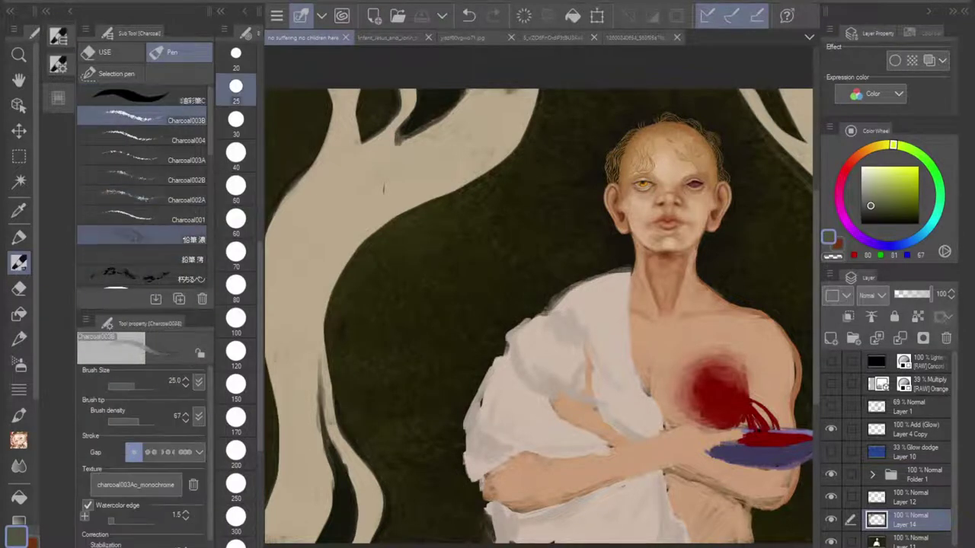
pyautogui.click(183, 236)
pyautogui.click(236, 319)
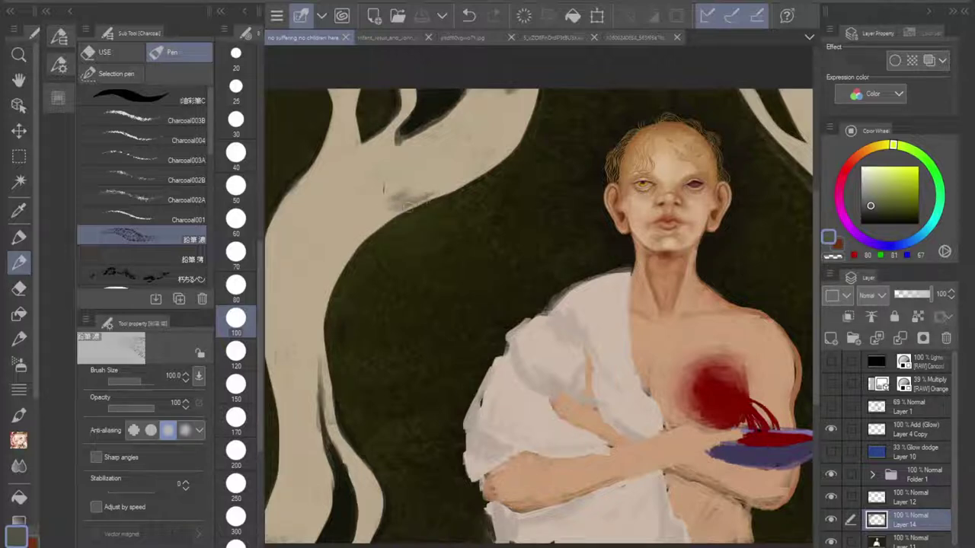
pyautogui.moveTo(409, 206); pyautogui.dragTo(434, 195)
# Step: Lock Layer 14's transparent pixels and shade softly around the robe-side drape's grey-green patch with the 鉛筆薄 pencil at size 170
pyautogui.click(918, 316)
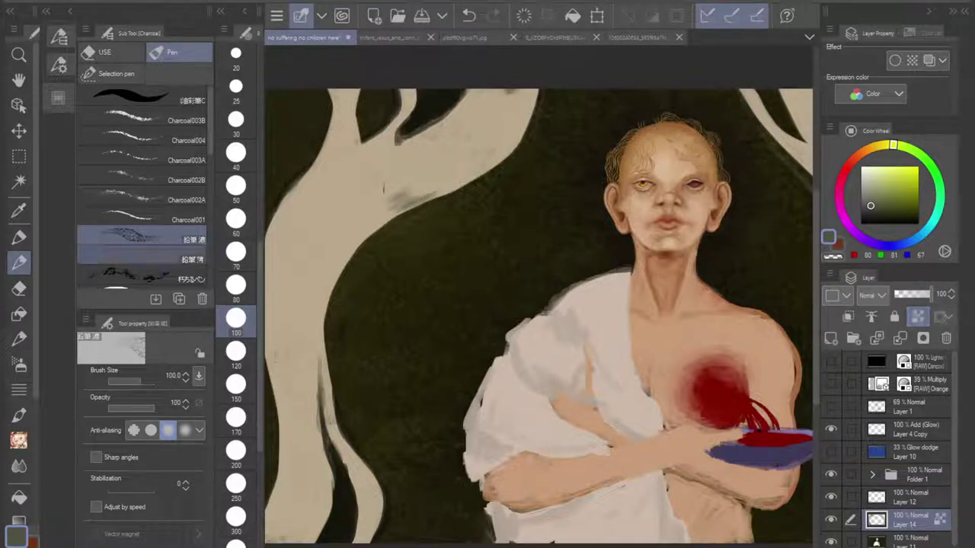
pyautogui.click(140, 259)
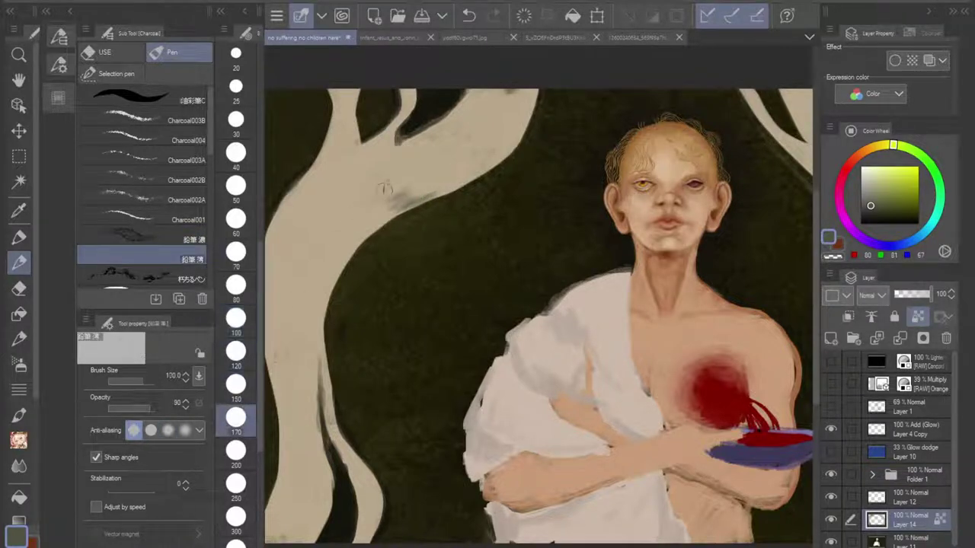
pyautogui.moveTo(386, 189)
pyautogui.mouseDown()
pyautogui.moveTo(349, 224)
pyautogui.moveTo(415, 187)
pyautogui.mouseUp()
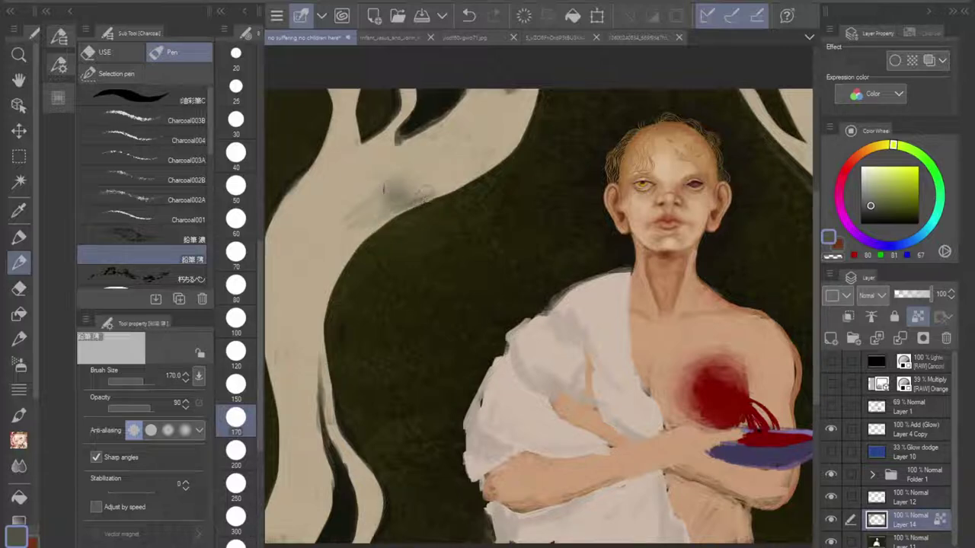
pyautogui.scroll(5, 456, 177)
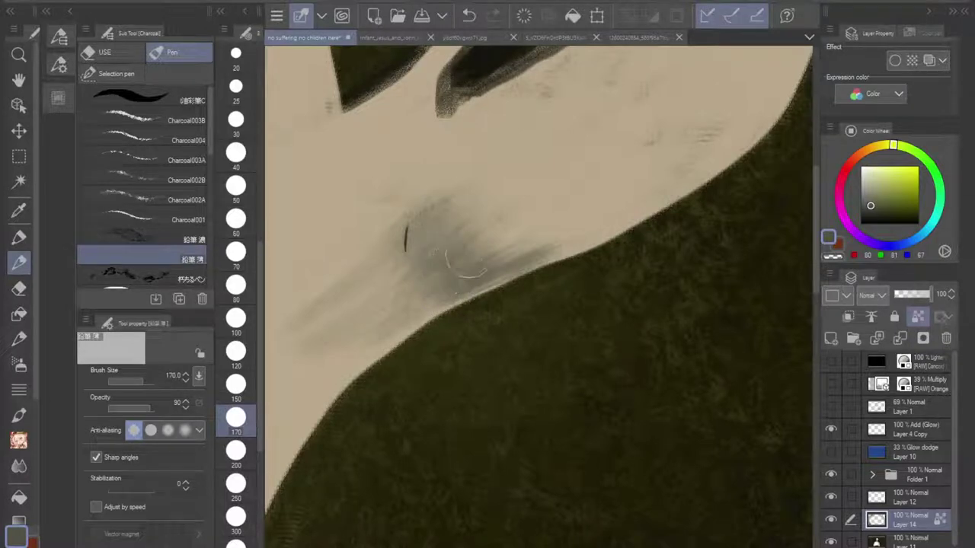
# Step: Try a small solid grey-green patch on the drape with the 油彩筆C brush at size 50 and unlock Layer 14's transparent pixels
pyautogui.click(133, 95)
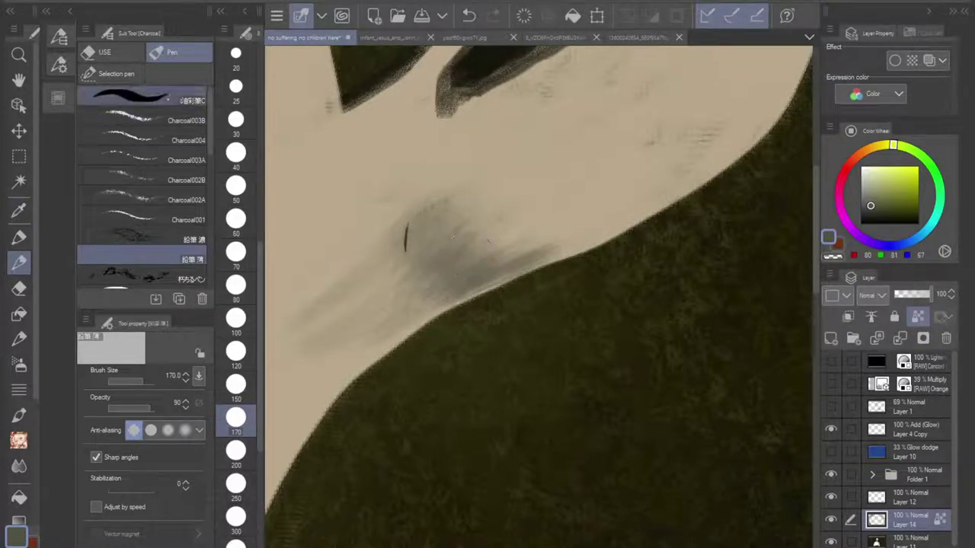
pyautogui.moveTo(393, 249); pyautogui.dragTo(418, 229)
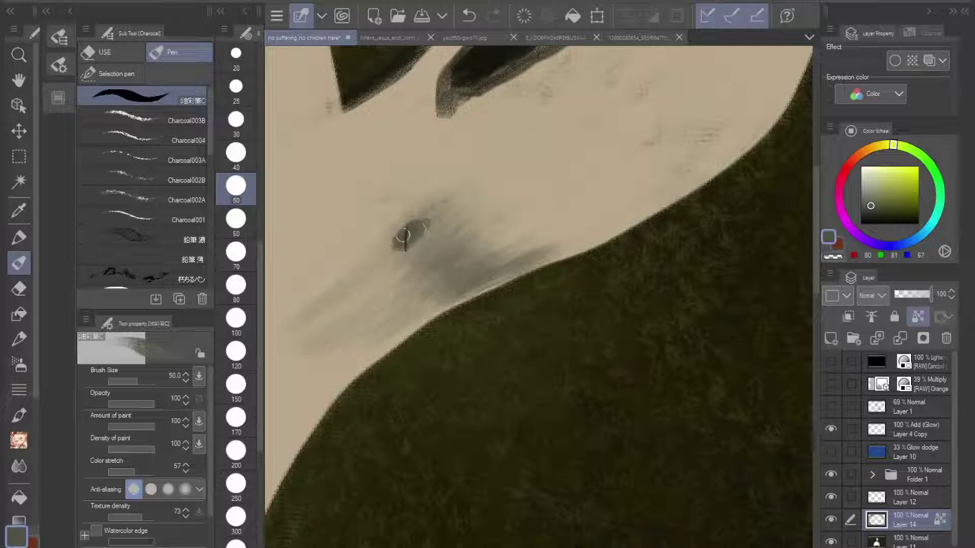
pyautogui.click(917, 317)
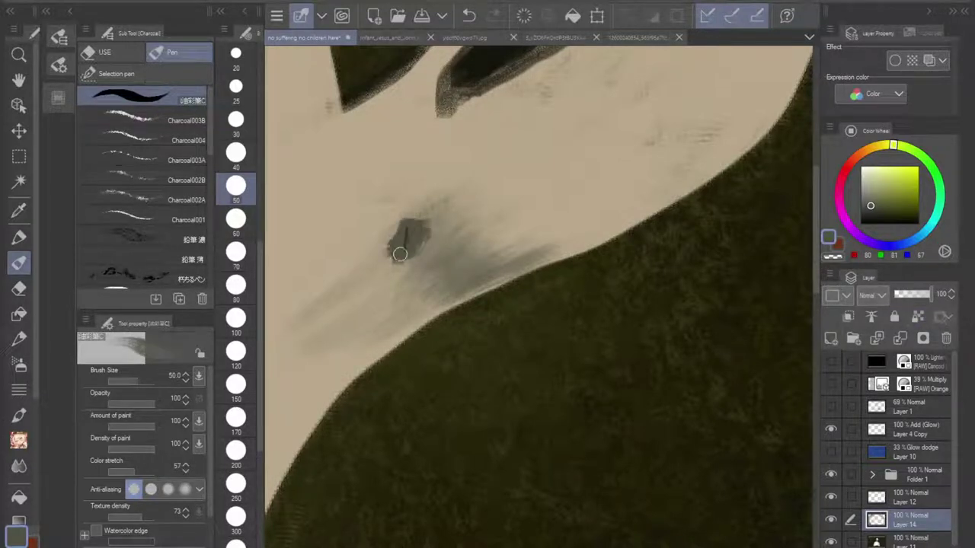
pyautogui.click(831, 520)
pyautogui.click(831, 519)
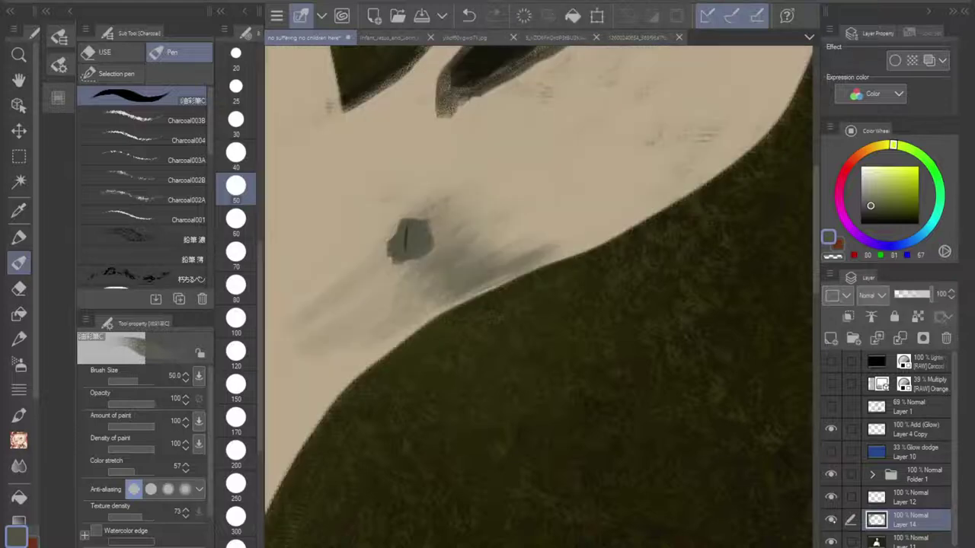
pyautogui.click(833, 541)
# Step: Sample the drape's beige and paint over the grey-green test patches on Layer 14 with the Fill-in mono pen at size 100
pyautogui.click(19, 210)
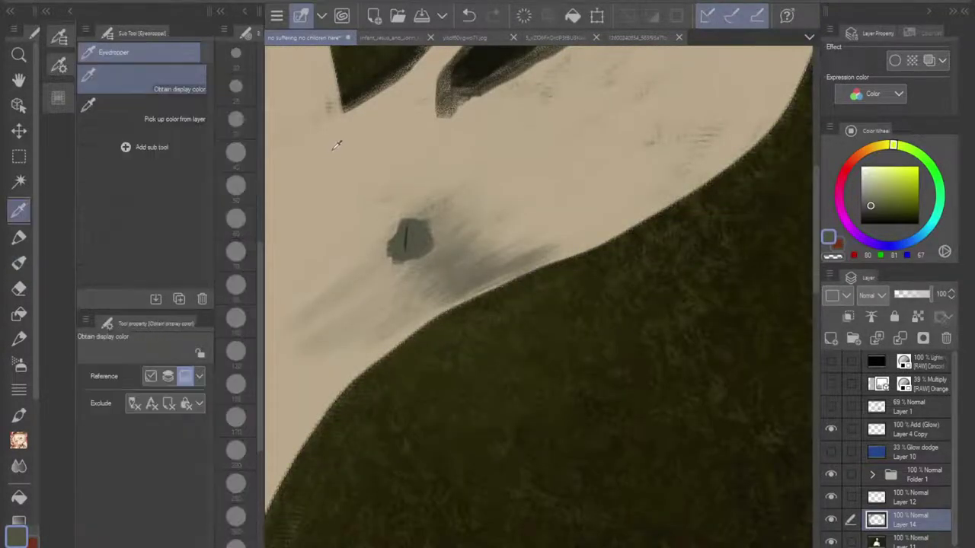
pyautogui.click(364, 139)
pyautogui.press('p')
pyautogui.moveTo(411, 236)
pyautogui.mouseDown()
pyautogui.moveTo(414, 218)
pyautogui.moveTo(392, 256)
pyautogui.moveTo(533, 241)
pyautogui.mouseUp()
pyautogui.moveTo(473, 185)
pyautogui.mouseDown()
pyautogui.moveTo(417, 171)
pyautogui.moveTo(294, 349)
pyautogui.moveTo(361, 316)
pyautogui.mouseUp()
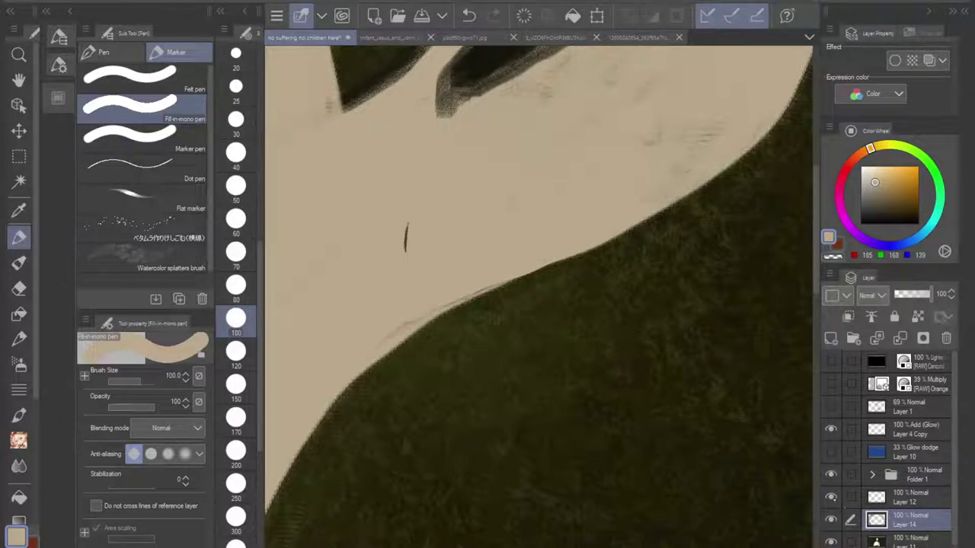
# Step: Delete Layer 12, which holds the stray dark mark on the robe-side drape
pyautogui.click(907, 498)
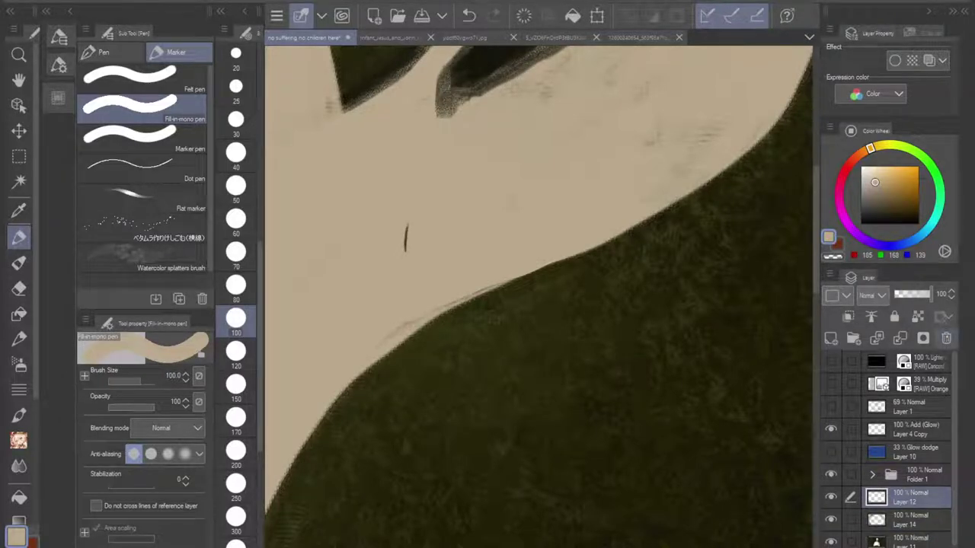
pyautogui.click(946, 338)
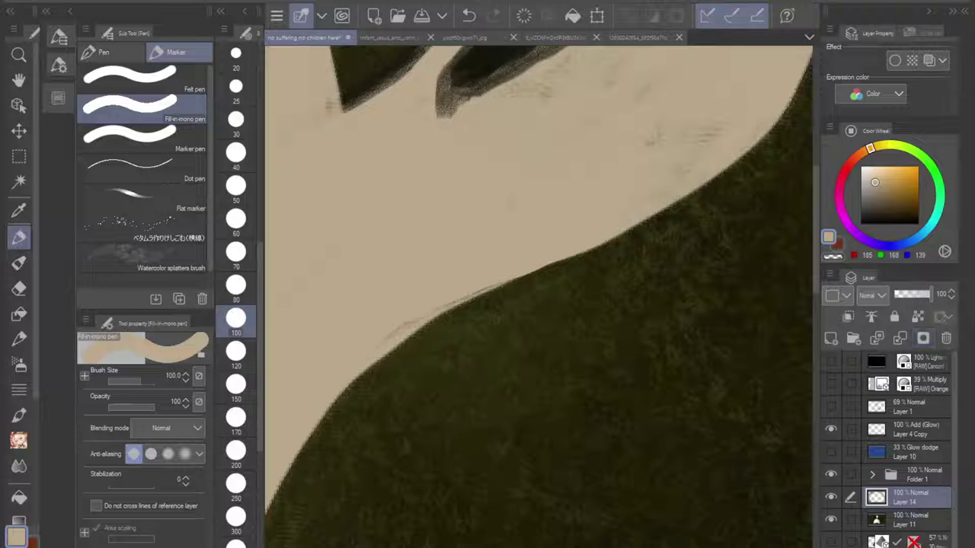
pyautogui.scroll(-6, 549, 281)
pyautogui.moveTo(626, 332); pyautogui.dragTo(599, 326)
pyautogui.scroll(2, 599, 326)
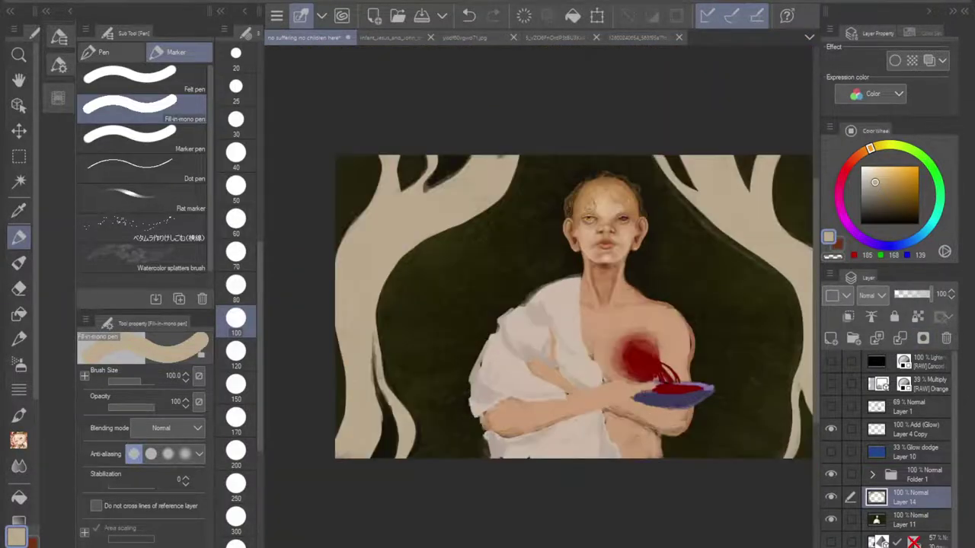
# Step: Pick the grey-green (80, 81, 67) from the colour history and choose the Pencil - Broad brush at size 150
pyautogui.scroll(4, 415, 218)
pyautogui.moveTo(415, 219); pyautogui.dragTo(405, 282)
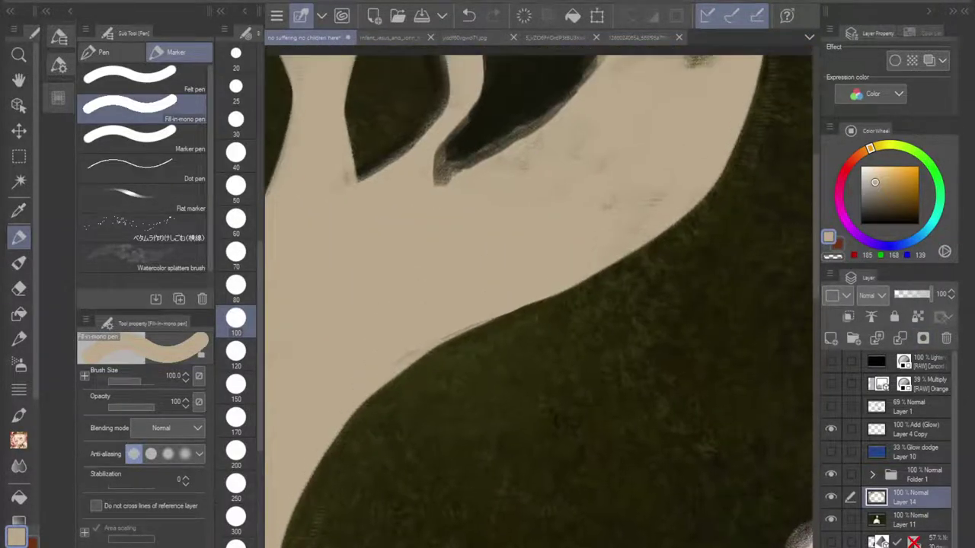
pyautogui.click(58, 98)
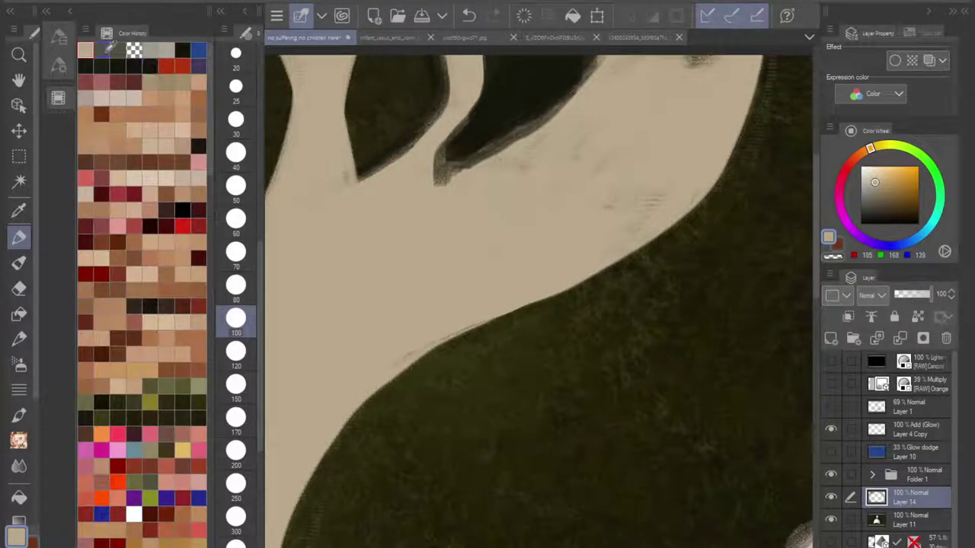
pyautogui.click(104, 52)
pyautogui.click(19, 263)
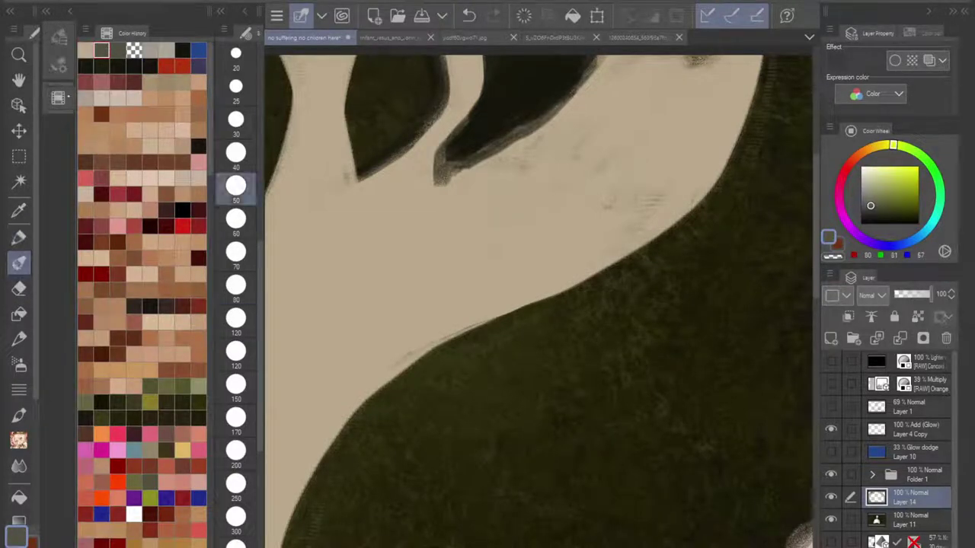
pyautogui.click(59, 66)
pyautogui.moveTo(210, 156); pyautogui.dragTo(208, 189)
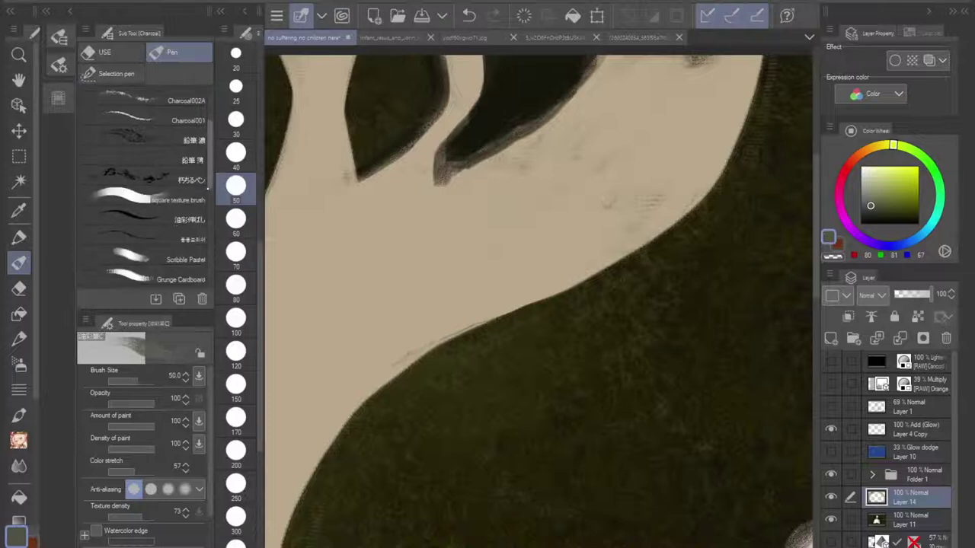
pyautogui.scroll(-10, 145, 190)
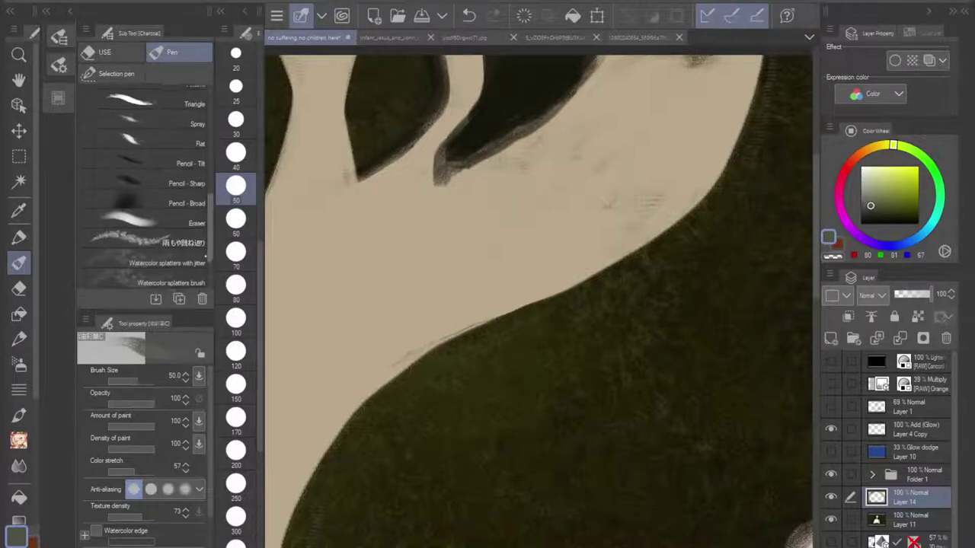
pyautogui.scroll(-1, 145, 190)
pyautogui.click(145, 183)
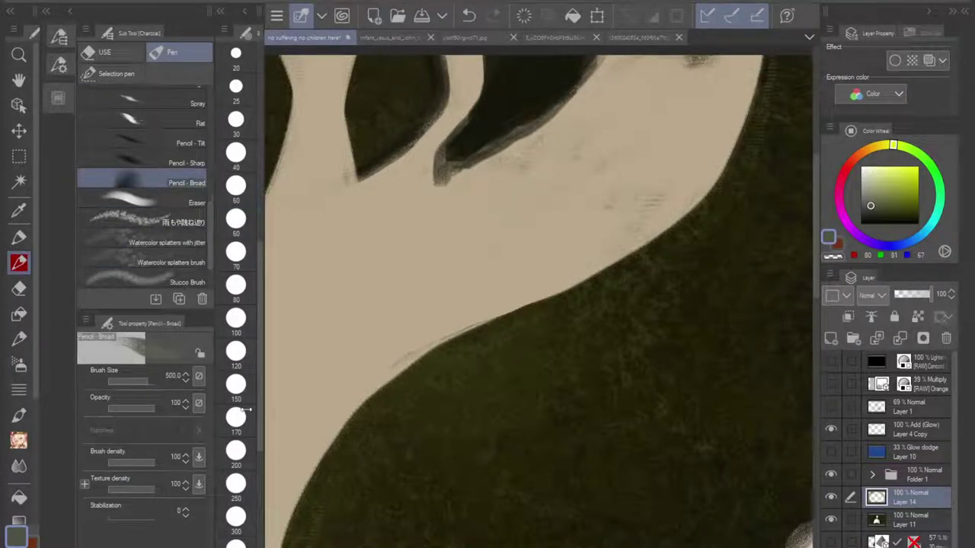
pyautogui.click(236, 384)
# Step: Paint a row of short, broad grey-green strokes across the inner edge of the robe-side drape on Layer 14
pyautogui.moveTo(464, 272)
pyautogui.mouseDown()
pyautogui.moveTo(450, 272)
pyautogui.moveTo(513, 272)
pyautogui.moveTo(463, 276)
pyautogui.moveTo(436, 316)
pyautogui.moveTo(457, 305)
pyautogui.moveTo(479, 278)
pyautogui.moveTo(365, 344)
pyautogui.moveTo(370, 359)
pyautogui.moveTo(390, 366)
pyautogui.mouseUp()
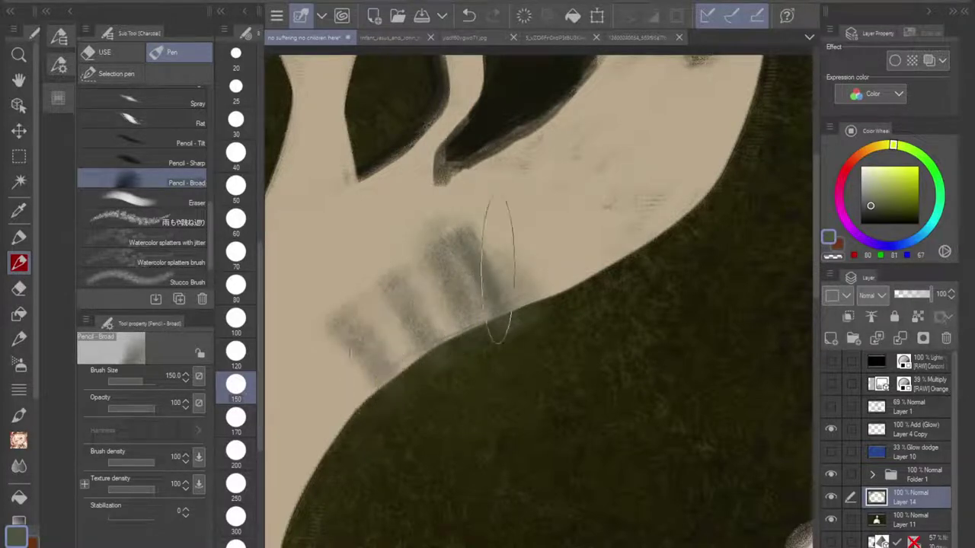
pyautogui.moveTo(544, 246)
pyautogui.mouseDown()
pyautogui.moveTo(523, 261)
pyautogui.moveTo(549, 259)
pyautogui.moveTo(519, 274)
pyautogui.mouseUp()
pyautogui.scroll(-5, 544, 290)
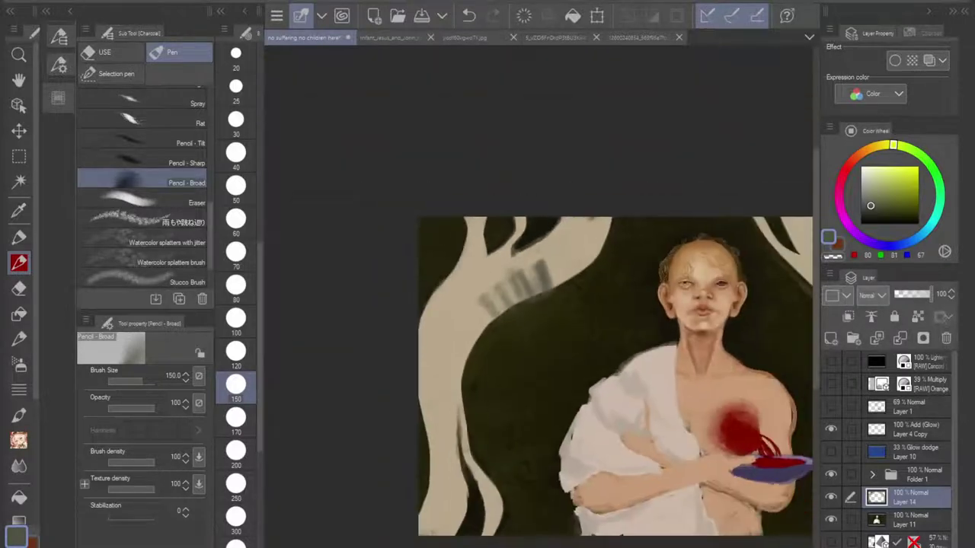
pyautogui.scroll(5, 457, 285)
pyautogui.moveTo(457, 285); pyautogui.dragTo(498, 291)
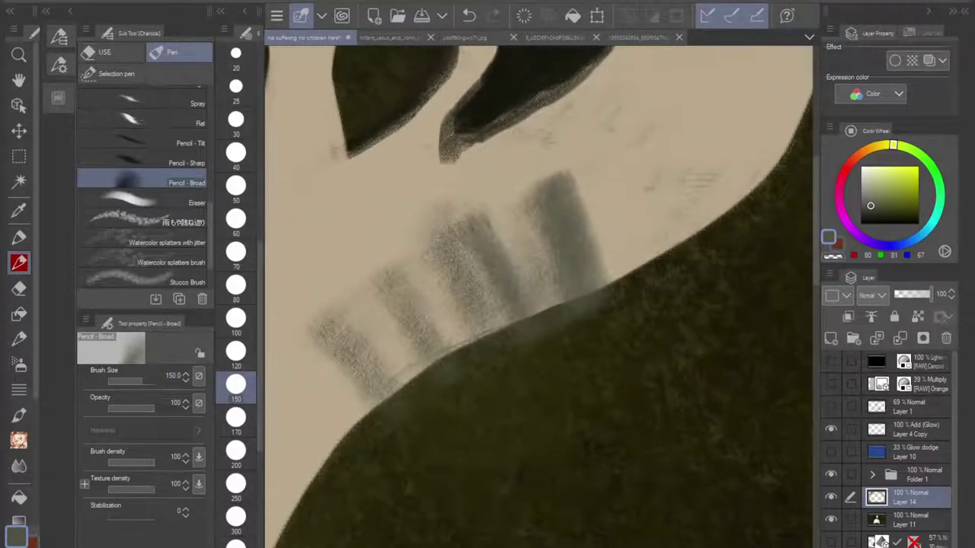
# Step: Lock Layer 14's transparent pixels and, with the brush at size 40, shade along the drape's inner edge to join the broad strokes
pyautogui.press('[')
pyautogui.press('[')
pyautogui.press('[')
pyautogui.press('[')
pyautogui.press('[')
pyautogui.press('[')
pyautogui.press('[')
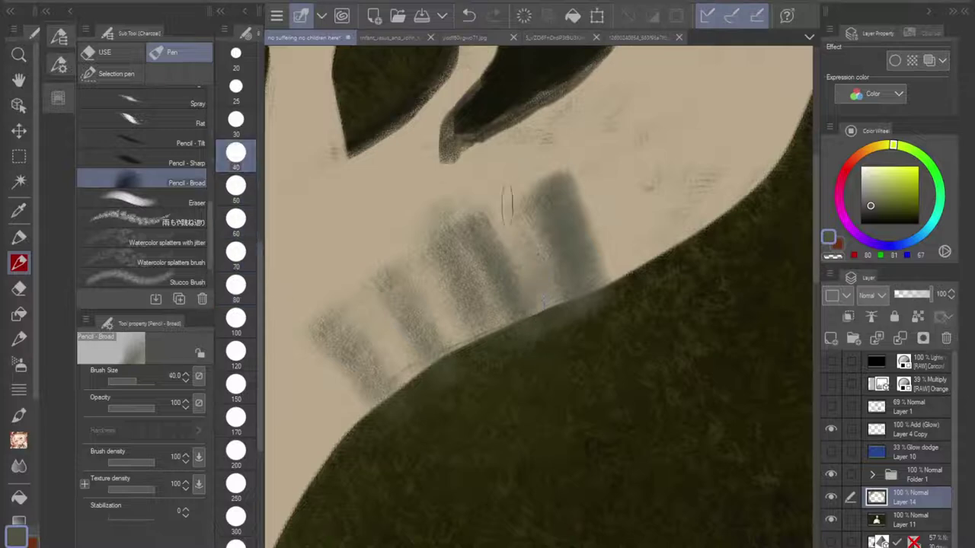
pyautogui.click(917, 316)
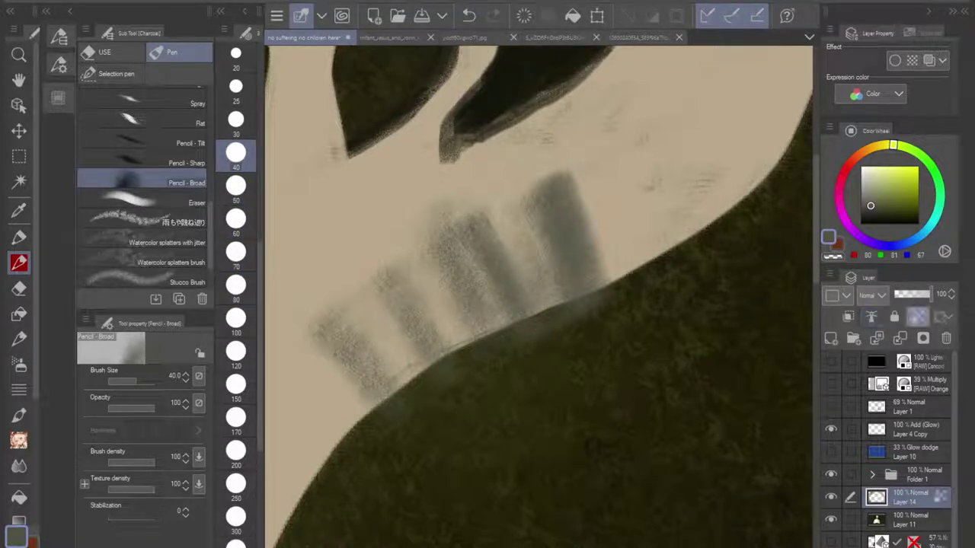
pyautogui.moveTo(643, 221)
pyautogui.mouseDown()
pyautogui.moveTo(636, 256)
pyautogui.moveTo(647, 243)
pyautogui.mouseUp()
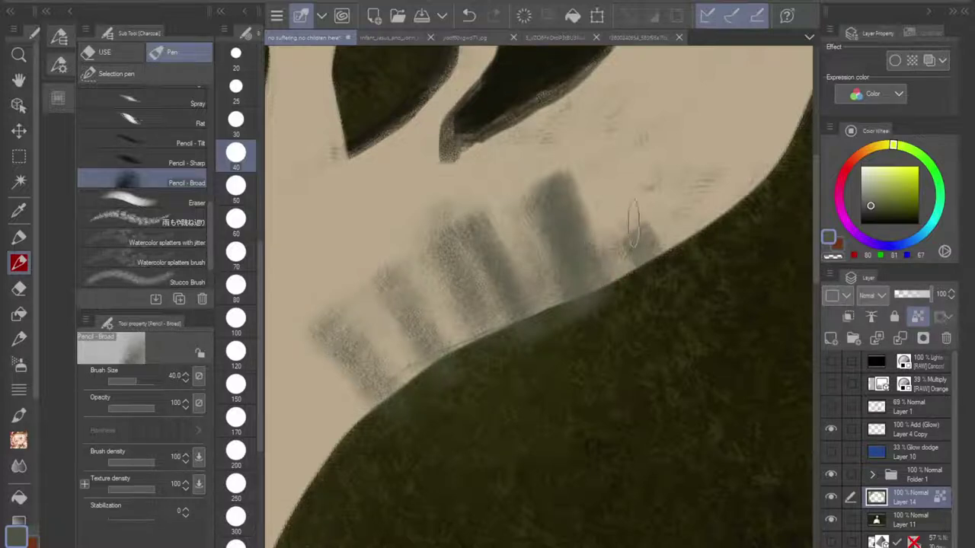
pyautogui.moveTo(592, 270)
pyautogui.mouseDown()
pyautogui.moveTo(635, 262)
pyautogui.moveTo(545, 296)
pyautogui.moveTo(500, 327)
pyautogui.moveTo(543, 311)
pyautogui.moveTo(468, 345)
pyautogui.moveTo(393, 407)
pyautogui.mouseUp()
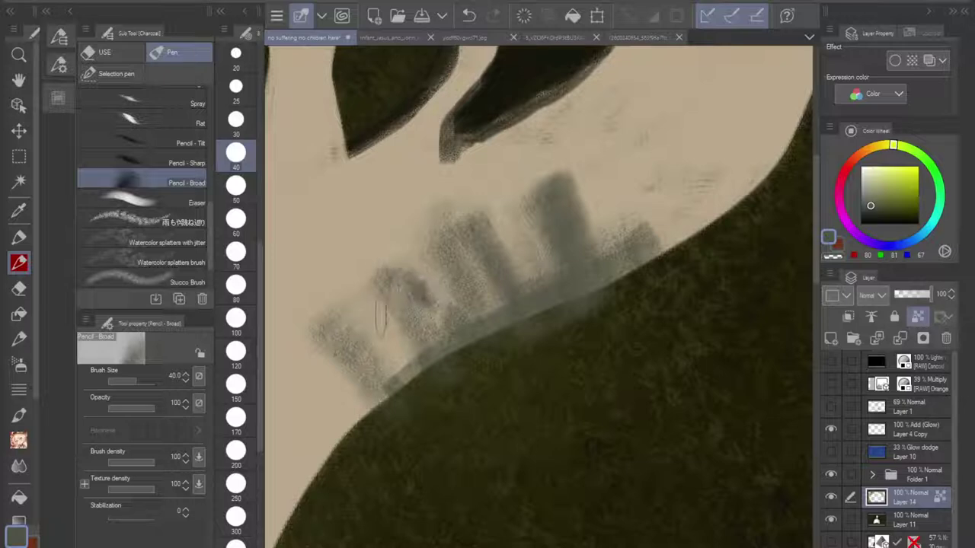
pyautogui.moveTo(380, 316); pyautogui.dragTo(383, 313)
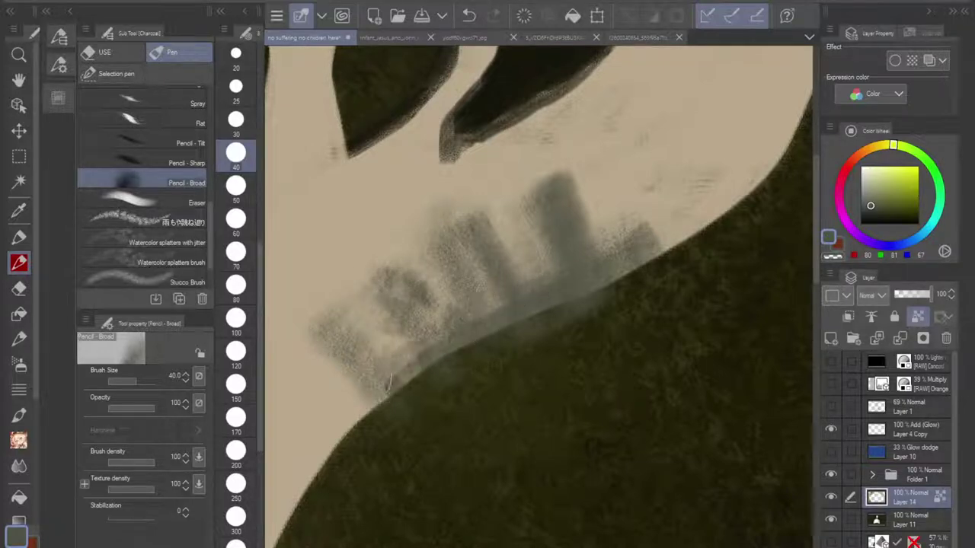
pyautogui.moveTo(383, 389)
pyautogui.mouseDown()
pyautogui.moveTo(355, 423)
pyautogui.moveTo(384, 394)
pyautogui.moveTo(337, 394)
pyautogui.mouseUp()
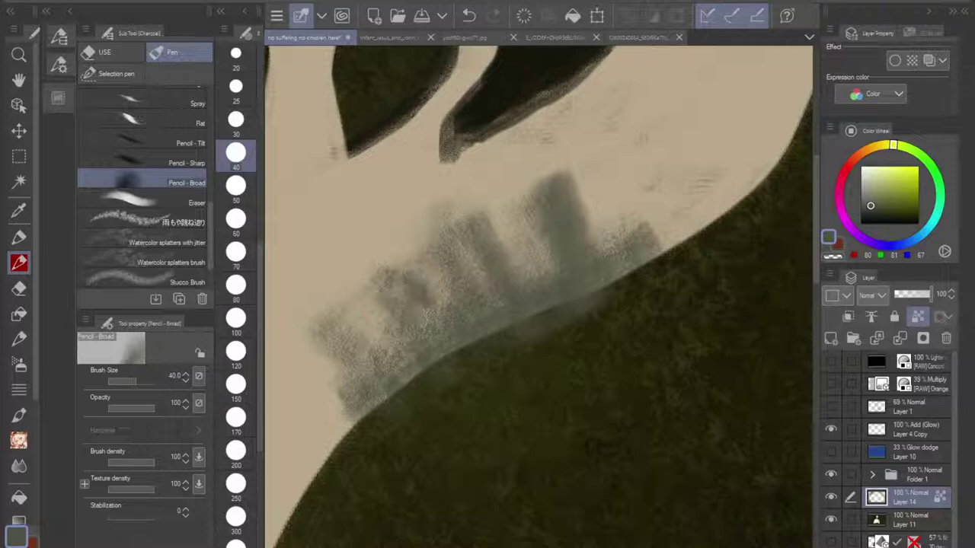
# Step: Extend the grey-green shading across the drape's body up to the fork of its upper branches
pyautogui.moveTo(580, 286)
pyautogui.mouseDown()
pyautogui.moveTo(690, 234)
pyautogui.moveTo(621, 255)
pyautogui.moveTo(642, 226)
pyautogui.moveTo(605, 221)
pyautogui.moveTo(498, 271)
pyautogui.moveTo(502, 229)
pyautogui.moveTo(535, 194)
pyautogui.moveTo(493, 201)
pyautogui.moveTo(380, 261)
pyautogui.moveTo(354, 309)
pyautogui.moveTo(437, 240)
pyautogui.moveTo(414, 294)
pyautogui.mouseUp()
pyautogui.moveTo(511, 171)
pyautogui.mouseDown()
pyautogui.moveTo(423, 213)
pyautogui.moveTo(377, 255)
pyautogui.moveTo(401, 224)
pyautogui.moveTo(469, 179)
pyautogui.moveTo(503, 199)
pyautogui.moveTo(472, 244)
pyautogui.moveTo(540, 217)
pyautogui.moveTo(561, 255)
pyautogui.moveTo(503, 235)
pyautogui.moveTo(365, 335)
pyautogui.moveTo(336, 434)
pyautogui.moveTo(352, 416)
pyautogui.moveTo(323, 442)
pyautogui.moveTo(297, 365)
pyautogui.moveTo(309, 393)
pyautogui.moveTo(293, 479)
pyautogui.moveTo(347, 404)
pyautogui.moveTo(327, 352)
pyautogui.moveTo(301, 343)
pyautogui.moveTo(335, 282)
pyautogui.moveTo(468, 179)
pyautogui.moveTo(491, 148)
pyautogui.moveTo(391, 218)
pyautogui.moveTo(387, 294)
pyautogui.moveTo(461, 152)
pyautogui.moveTo(404, 192)
pyautogui.moveTo(446, 142)
pyautogui.moveTo(347, 270)
pyautogui.mouseUp()
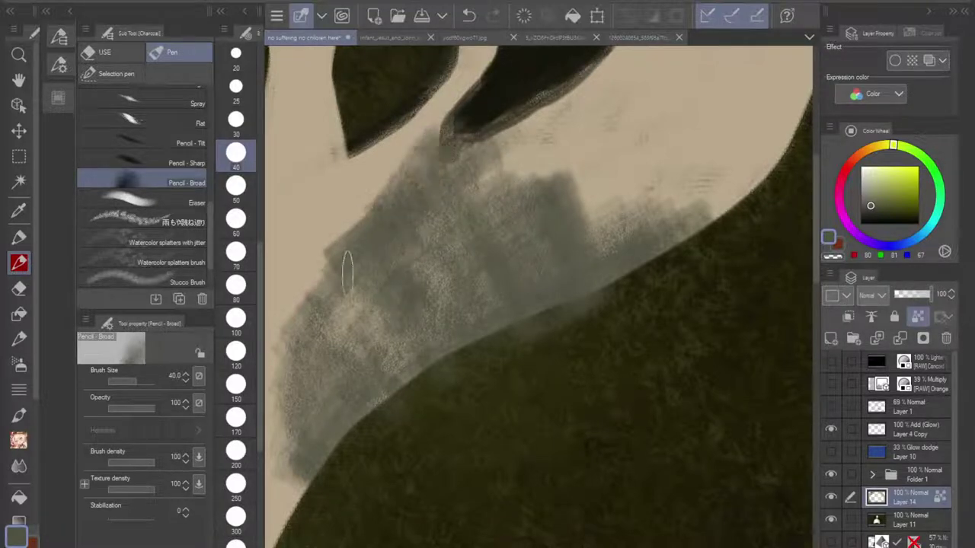
pyautogui.moveTo(447, 122)
pyautogui.mouseDown()
pyautogui.moveTo(453, 97)
pyautogui.moveTo(432, 112)
pyautogui.moveTo(435, 133)
pyautogui.moveTo(417, 162)
pyautogui.moveTo(422, 141)
pyautogui.moveTo(334, 258)
pyautogui.moveTo(398, 166)
pyautogui.moveTo(383, 143)
pyautogui.moveTo(354, 164)
pyautogui.moveTo(442, 92)
pyautogui.mouseUp()
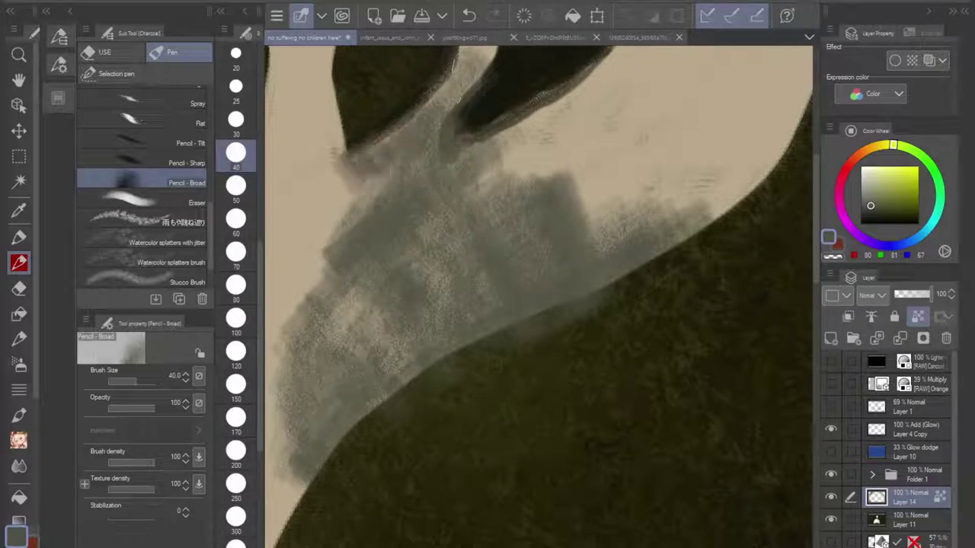
pyautogui.scroll(-3, 575, 257)
pyautogui.scroll(-2, 498, 267)
pyautogui.scroll(3, 499, 221)
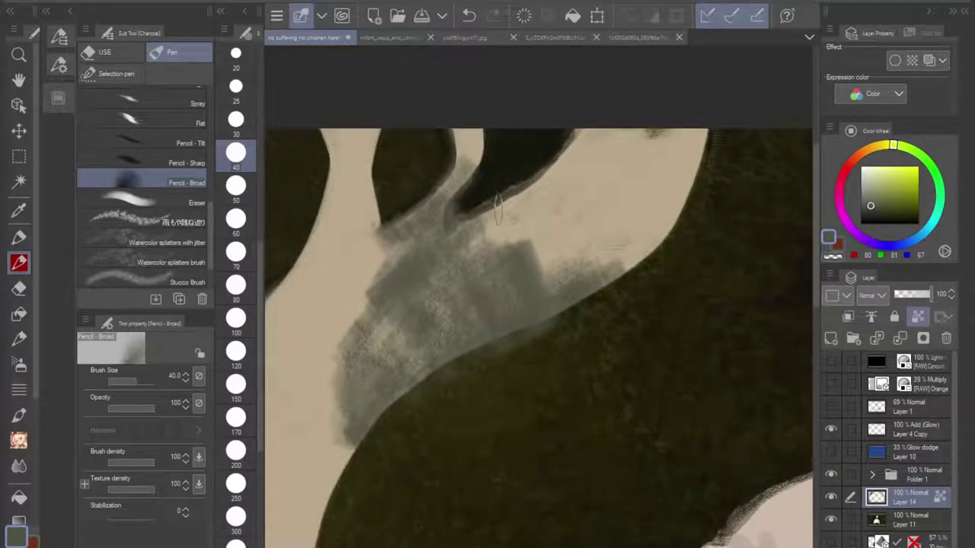
# Step: Cover the robe-side drape's wide inner branch with grey-green up to the canvas edge and even out the shading below it
pyautogui.moveTo(462, 242)
pyautogui.mouseDown()
pyautogui.moveTo(527, 209)
pyautogui.moveTo(509, 228)
pyautogui.moveTo(534, 215)
pyautogui.moveTo(518, 250)
pyautogui.moveTo(531, 245)
pyautogui.moveTo(521, 193)
pyautogui.moveTo(471, 258)
pyautogui.moveTo(434, 277)
pyautogui.moveTo(538, 222)
pyautogui.moveTo(519, 255)
pyautogui.moveTo(548, 262)
pyautogui.moveTo(576, 230)
pyautogui.moveTo(566, 247)
pyautogui.moveTo(581, 241)
pyautogui.moveTo(571, 285)
pyautogui.moveTo(623, 270)
pyautogui.moveTo(663, 240)
pyautogui.mouseUp()
pyautogui.moveTo(704, 118)
pyautogui.mouseDown()
pyautogui.moveTo(636, 255)
pyautogui.moveTo(705, 141)
pyautogui.moveTo(615, 260)
pyautogui.moveTo(694, 160)
pyautogui.moveTo(633, 243)
pyautogui.moveTo(668, 188)
pyautogui.moveTo(664, 135)
pyautogui.moveTo(622, 153)
pyautogui.moveTo(596, 132)
pyautogui.moveTo(581, 137)
pyautogui.moveTo(514, 208)
pyautogui.moveTo(600, 143)
pyautogui.moveTo(554, 205)
pyautogui.moveTo(603, 152)
pyautogui.moveTo(622, 161)
pyautogui.moveTo(584, 248)
pyautogui.moveTo(649, 184)
pyautogui.moveTo(652, 198)
pyautogui.moveTo(630, 240)
pyautogui.moveTo(591, 275)
pyautogui.mouseUp()
pyautogui.moveTo(671, 131)
pyautogui.mouseDown()
pyautogui.moveTo(579, 236)
pyautogui.moveTo(627, 159)
pyautogui.moveTo(564, 218)
pyautogui.moveTo(583, 157)
pyautogui.moveTo(540, 185)
pyautogui.moveTo(594, 131)
pyautogui.mouseUp()
pyautogui.moveTo(611, 175); pyautogui.dragTo(642, 180)
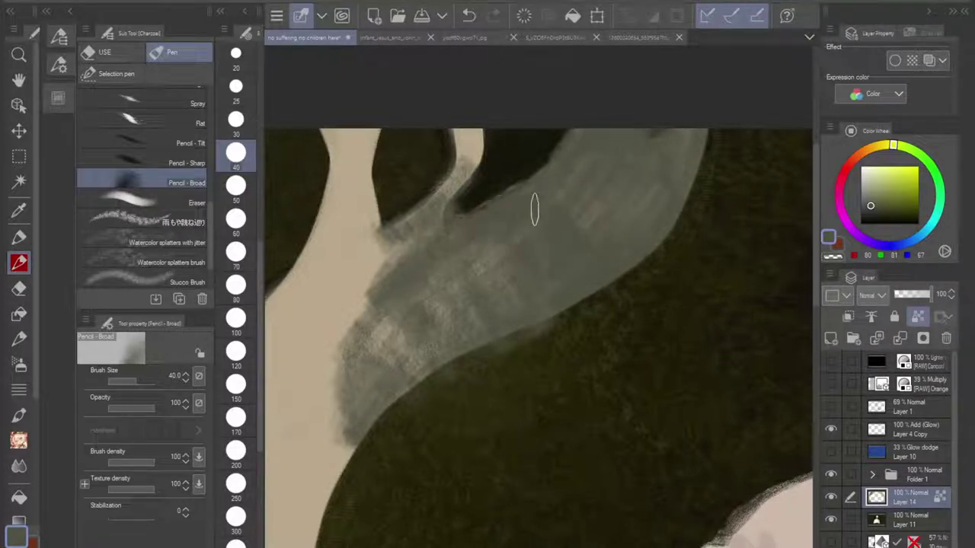
pyautogui.moveTo(461, 248); pyautogui.dragTo(488, 282)
# Step: Shade the drape's two narrower upper branches grey-green and carry the tone toward its outer edge
pyautogui.moveTo(466, 150)
pyautogui.mouseDown()
pyautogui.moveTo(480, 163)
pyautogui.moveTo(429, 208)
pyautogui.mouseUp()
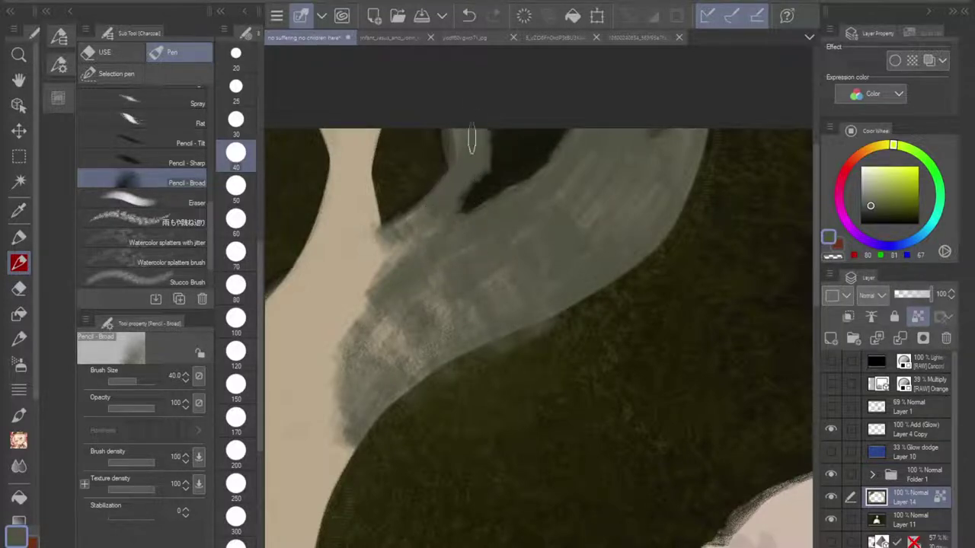
pyautogui.moveTo(329, 131)
pyautogui.mouseDown()
pyautogui.moveTo(333, 198)
pyautogui.moveTo(374, 122)
pyautogui.moveTo(376, 232)
pyautogui.moveTo(368, 148)
pyautogui.moveTo(349, 133)
pyautogui.moveTo(373, 141)
pyautogui.moveTo(332, 199)
pyautogui.moveTo(326, 227)
pyautogui.moveTo(351, 154)
pyautogui.moveTo(329, 244)
pyautogui.moveTo(335, 250)
pyautogui.moveTo(390, 214)
pyautogui.moveTo(372, 263)
pyautogui.moveTo(378, 304)
pyautogui.moveTo(365, 320)
pyautogui.moveTo(354, 311)
pyautogui.moveTo(362, 278)
pyautogui.moveTo(313, 317)
pyautogui.moveTo(322, 242)
pyautogui.moveTo(276, 297)
pyautogui.mouseUp()
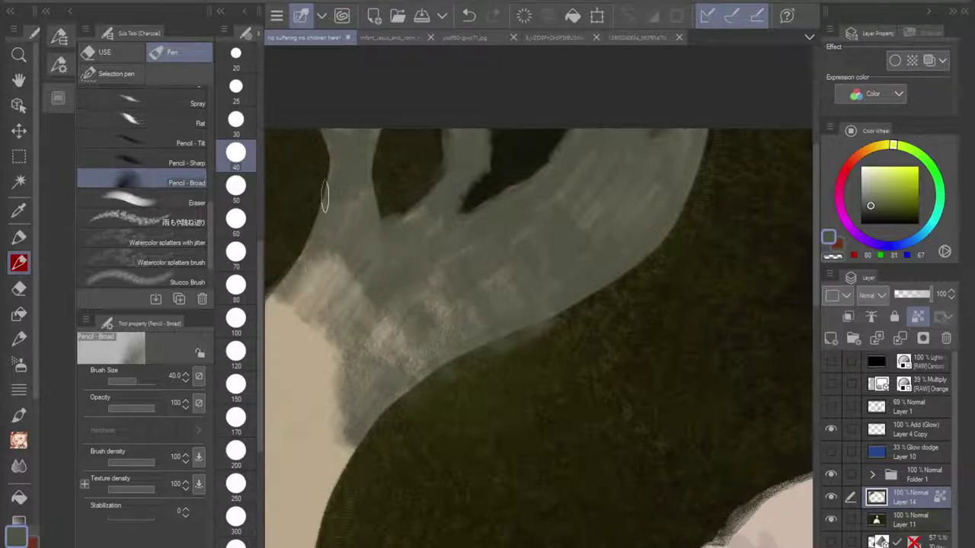
pyautogui.hotkey('ctrl', '-')
pyautogui.hotkey('ctrl', '-')
pyautogui.hotkey('ctrl', '-')
pyautogui.moveTo(533, 366)
pyautogui.mouseDown()
pyautogui.moveTo(526, 264)
pyautogui.moveTo(435, 276)
pyautogui.mouseUp()
pyautogui.moveTo(533, 305); pyautogui.dragTo(477, 312)
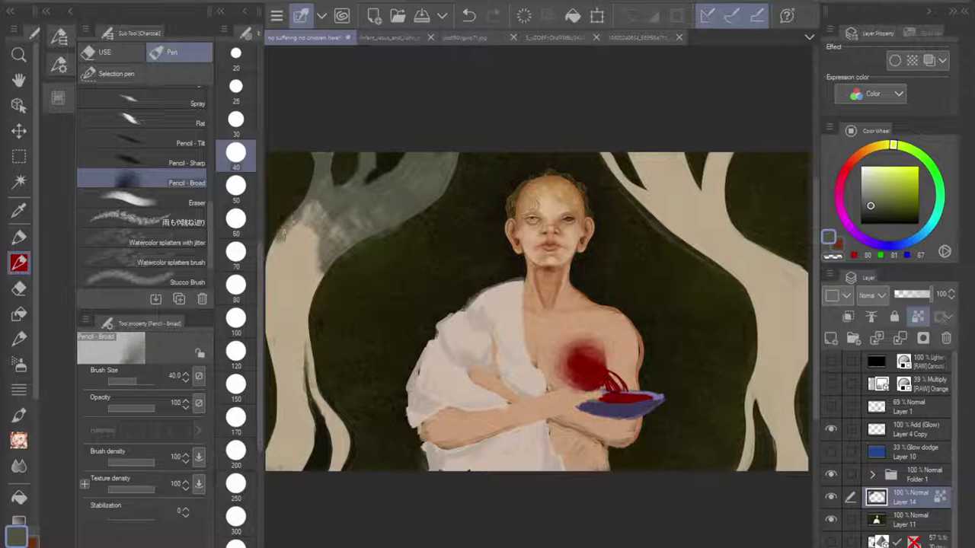
# Step: Carry the grey-green shading over the robe-side drape's outer bend and down both edges of its upper trunk
pyautogui.moveTo(305, 207); pyautogui.dragTo(297, 248)
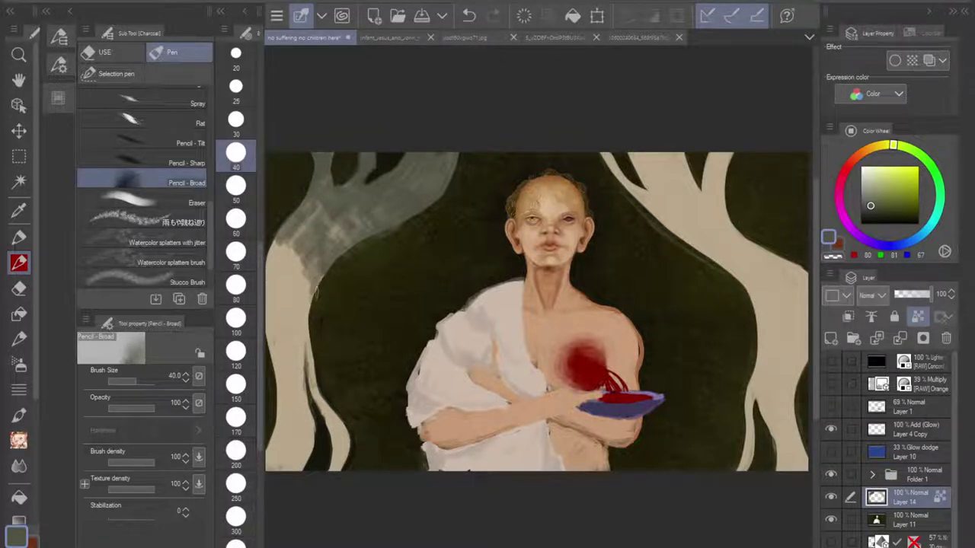
pyautogui.moveTo(301, 266); pyautogui.dragTo(314, 332)
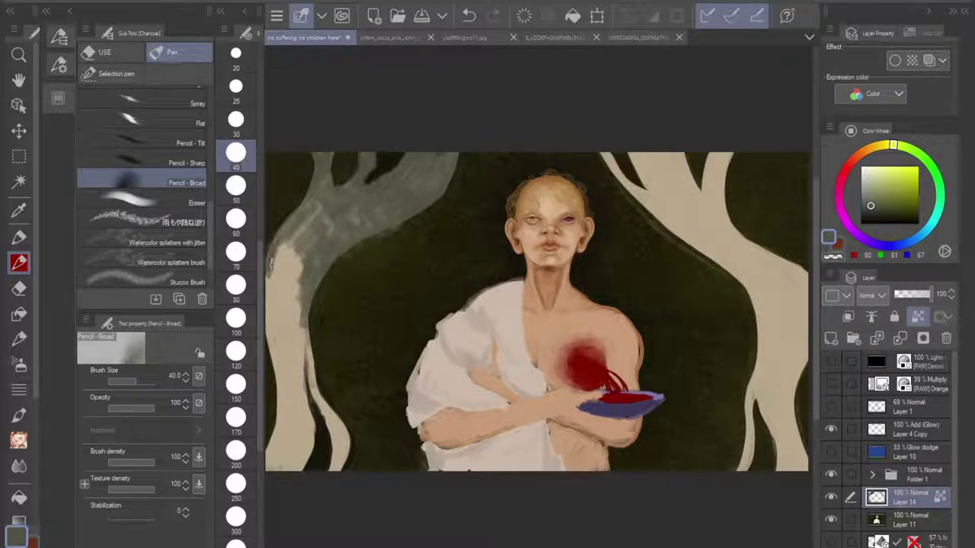
pyautogui.moveTo(271, 262); pyautogui.dragTo(270, 343)
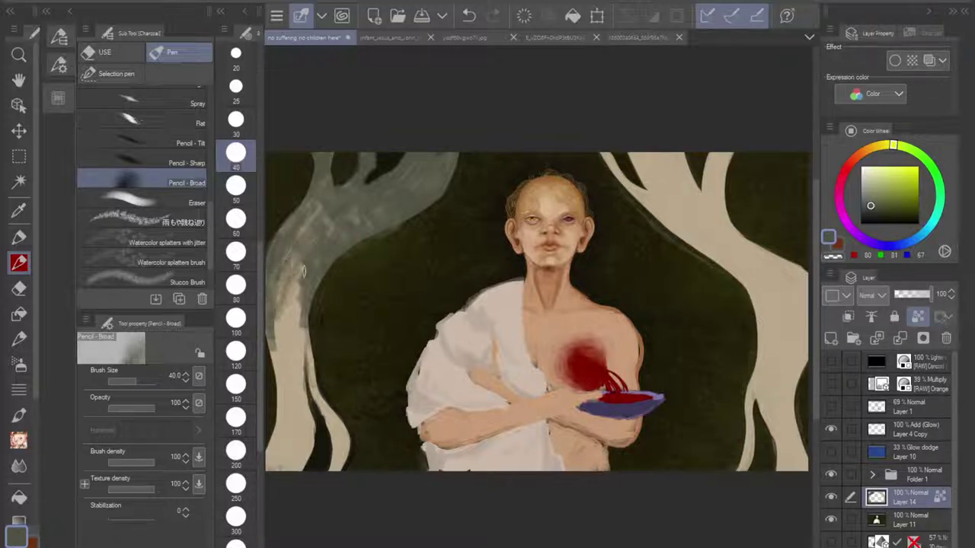
pyautogui.moveTo(303, 270); pyautogui.dragTo(280, 326)
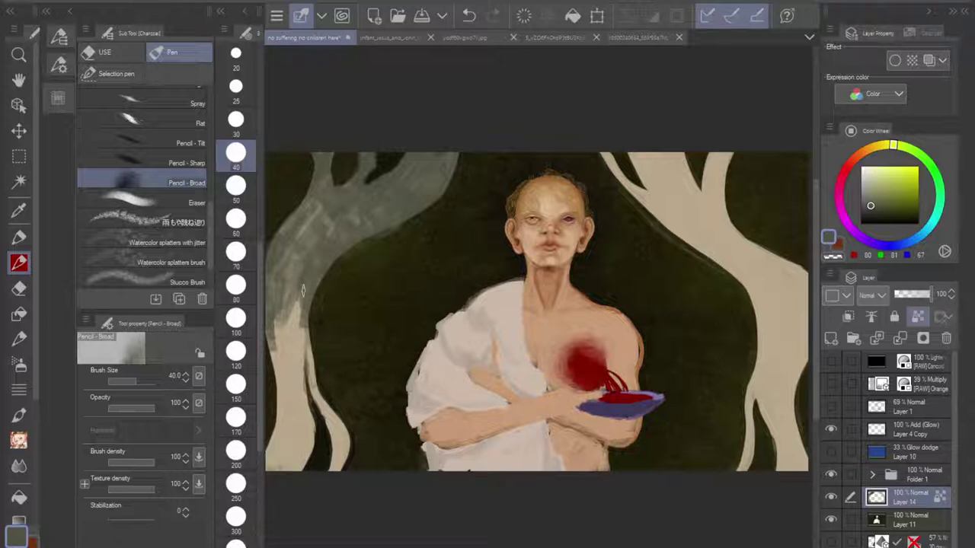
# Step: With the brush at size 120, cover the rest of the robe-side drape's trunk and lower folds in grey-green to the canvas edge
pyautogui.click(236, 354)
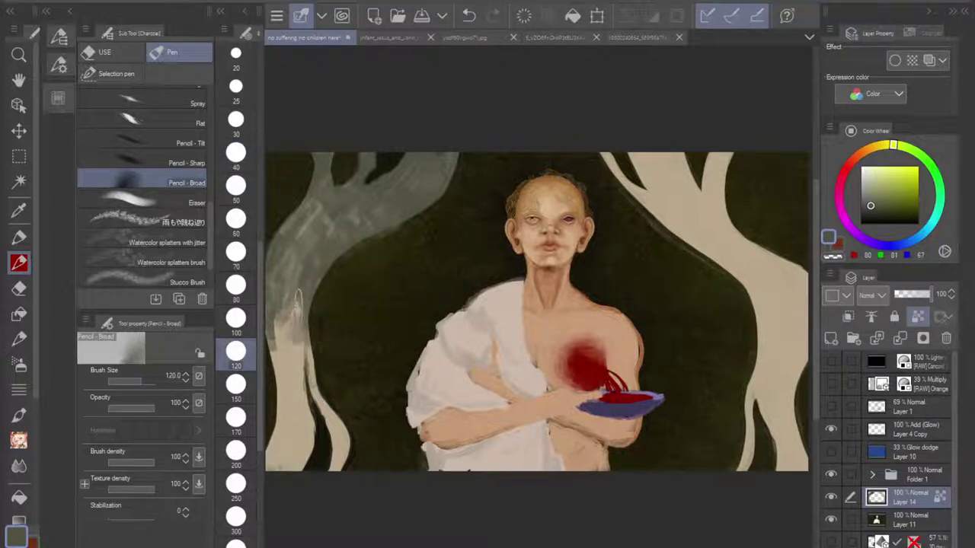
pyautogui.moveTo(298, 306)
pyautogui.mouseDown()
pyautogui.moveTo(280, 350)
pyautogui.moveTo(293, 331)
pyautogui.mouseUp()
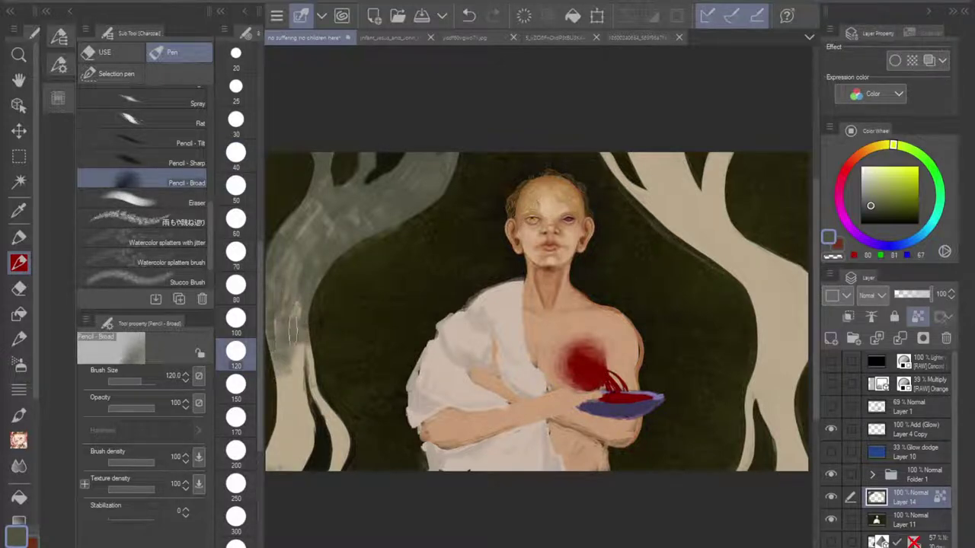
pyautogui.moveTo(282, 276); pyautogui.dragTo(288, 419)
pyautogui.moveTo(282, 379)
pyautogui.mouseDown()
pyautogui.moveTo(299, 345)
pyautogui.moveTo(304, 382)
pyautogui.moveTo(304, 337)
pyautogui.moveTo(337, 462)
pyautogui.moveTo(338, 412)
pyautogui.moveTo(332, 466)
pyautogui.moveTo(335, 443)
pyautogui.moveTo(313, 398)
pyautogui.moveTo(301, 310)
pyautogui.moveTo(272, 463)
pyautogui.moveTo(287, 450)
pyautogui.moveTo(301, 394)
pyautogui.moveTo(288, 472)
pyautogui.moveTo(302, 456)
pyautogui.moveTo(291, 368)
pyautogui.moveTo(277, 445)
pyautogui.moveTo(301, 449)
pyautogui.moveTo(289, 426)
pyautogui.moveTo(273, 453)
pyautogui.moveTo(288, 358)
pyautogui.moveTo(277, 358)
pyautogui.moveTo(275, 426)
pyautogui.moveTo(274, 345)
pyautogui.mouseUp()
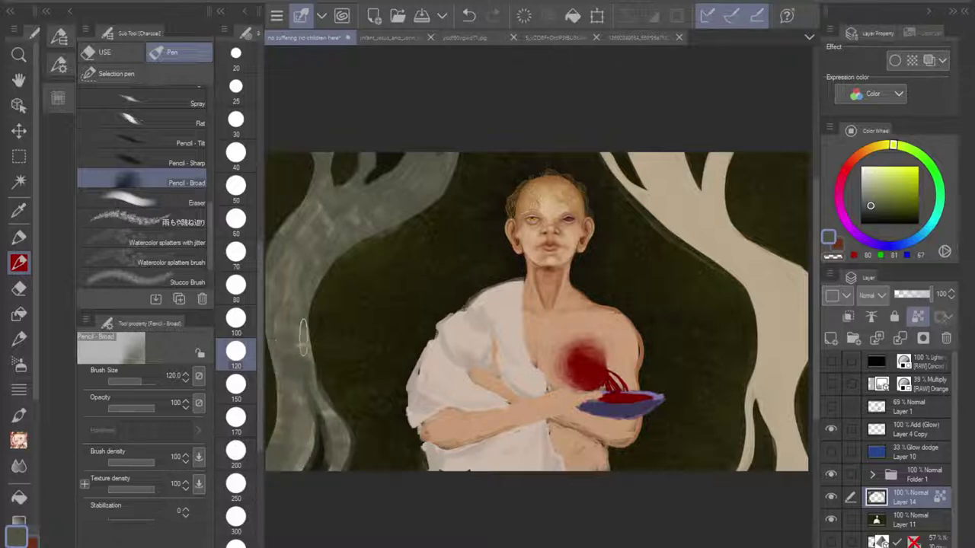
# Step: Shade the bowl-side drape's upper branches grey-green, and with the brush at size 80 carry the tone down its inner edge
pyautogui.moveTo(657, 163)
pyautogui.mouseDown()
pyautogui.moveTo(660, 196)
pyautogui.moveTo(642, 142)
pyautogui.moveTo(631, 152)
pyautogui.moveTo(646, 177)
pyautogui.moveTo(622, 175)
pyautogui.moveTo(636, 197)
pyautogui.moveTo(600, 138)
pyautogui.moveTo(639, 206)
pyautogui.moveTo(675, 230)
pyautogui.moveTo(663, 197)
pyautogui.mouseUp()
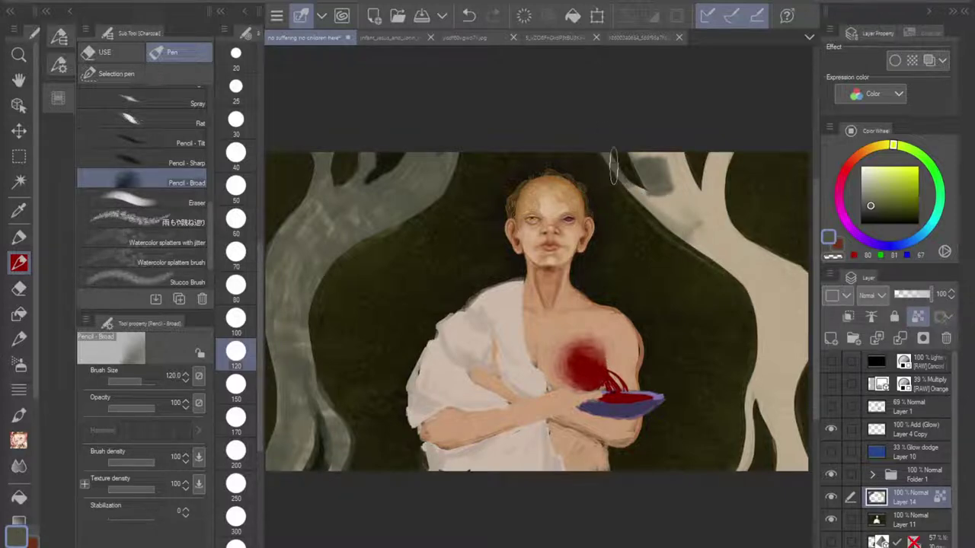
pyautogui.moveTo(613, 165)
pyautogui.mouseDown()
pyautogui.moveTo(666, 207)
pyautogui.moveTo(639, 175)
pyautogui.moveTo(643, 139)
pyautogui.moveTo(633, 148)
pyautogui.moveTo(676, 160)
pyautogui.moveTo(686, 190)
pyautogui.moveTo(681, 149)
pyautogui.moveTo(684, 179)
pyautogui.moveTo(702, 200)
pyautogui.moveTo(692, 195)
pyautogui.moveTo(717, 224)
pyautogui.moveTo(735, 227)
pyautogui.moveTo(714, 189)
pyautogui.moveTo(722, 150)
pyautogui.moveTo(713, 186)
pyautogui.moveTo(730, 236)
pyautogui.moveTo(718, 251)
pyautogui.moveTo(670, 217)
pyautogui.moveTo(721, 263)
pyautogui.moveTo(722, 254)
pyautogui.moveTo(749, 267)
pyautogui.moveTo(703, 215)
pyautogui.moveTo(756, 253)
pyautogui.mouseUp()
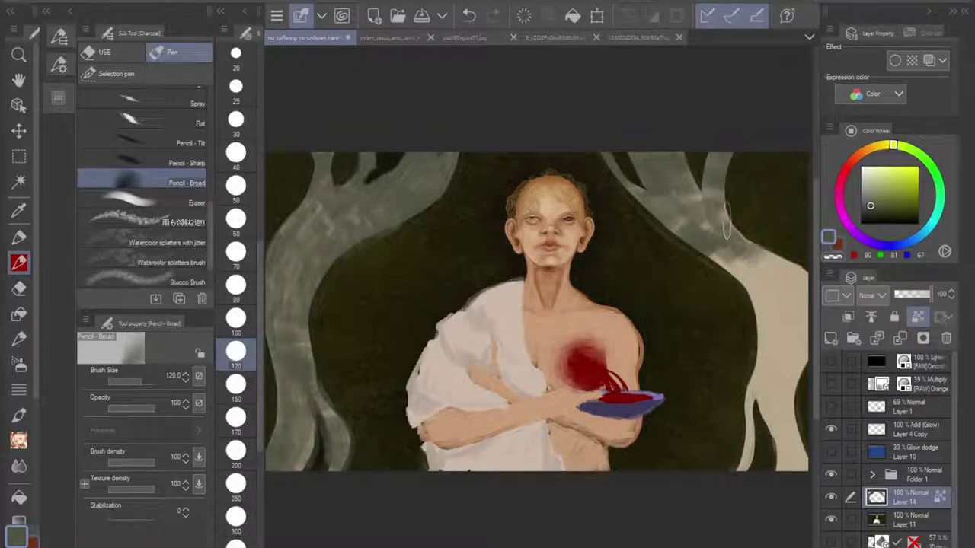
pyautogui.click(237, 285)
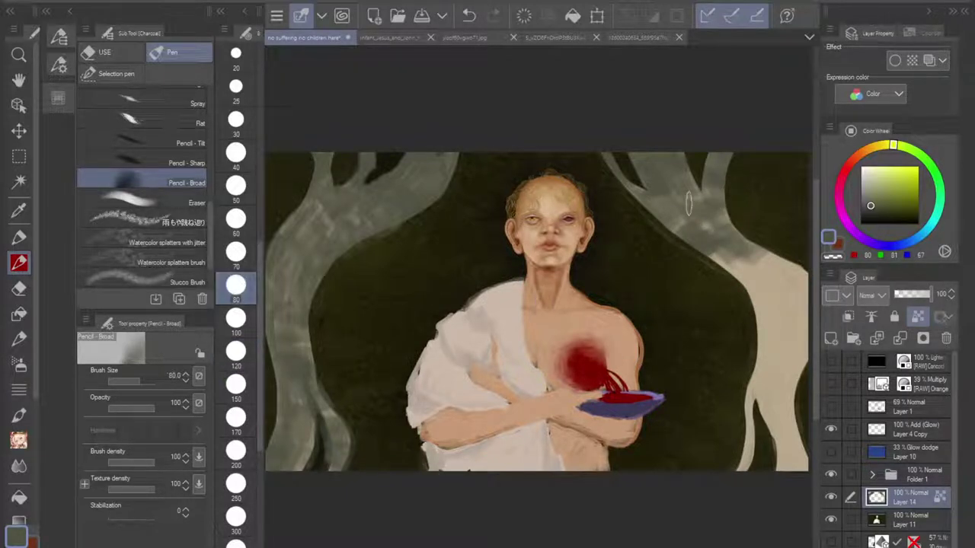
pyautogui.moveTo(689, 202)
pyautogui.mouseDown()
pyautogui.moveTo(728, 212)
pyautogui.moveTo(673, 215)
pyautogui.moveTo(719, 263)
pyautogui.moveTo(774, 281)
pyautogui.moveTo(779, 251)
pyautogui.moveTo(782, 259)
pyautogui.moveTo(742, 279)
pyautogui.moveTo(767, 346)
pyautogui.moveTo(742, 276)
pyautogui.moveTo(762, 329)
pyautogui.moveTo(763, 293)
pyautogui.moveTo(745, 276)
pyautogui.moveTo(770, 291)
pyautogui.moveTo(775, 311)
pyautogui.moveTo(756, 280)
pyautogui.moveTo(753, 436)
pyautogui.mouseUp()
# Step: Extend the grey-green down the bowl-side drape's trunk and fill its lower fold to the canvas edge
pyautogui.hotkey('ctrl', '-')
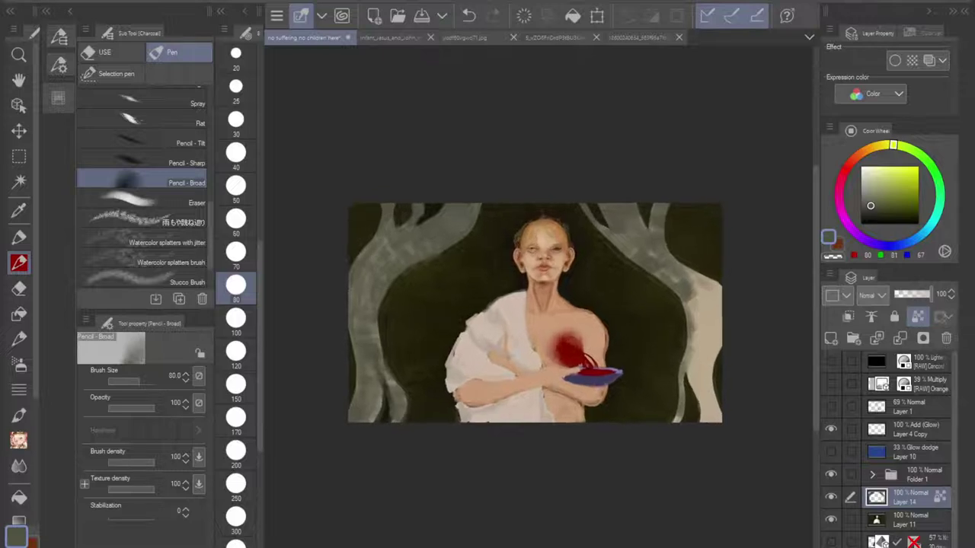
pyautogui.moveTo(693, 297)
pyautogui.mouseDown()
pyautogui.moveTo(694, 376)
pyautogui.moveTo(696, 359)
pyautogui.moveTo(712, 425)
pyautogui.mouseUp()
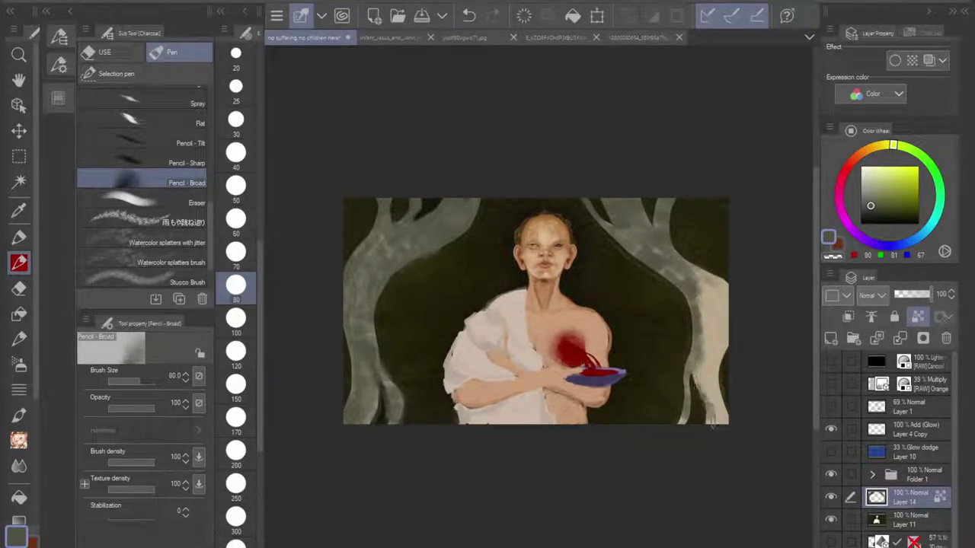
pyautogui.moveTo(698, 377); pyautogui.dragTo(714, 419)
pyautogui.moveTo(708, 380); pyautogui.dragTo(725, 421)
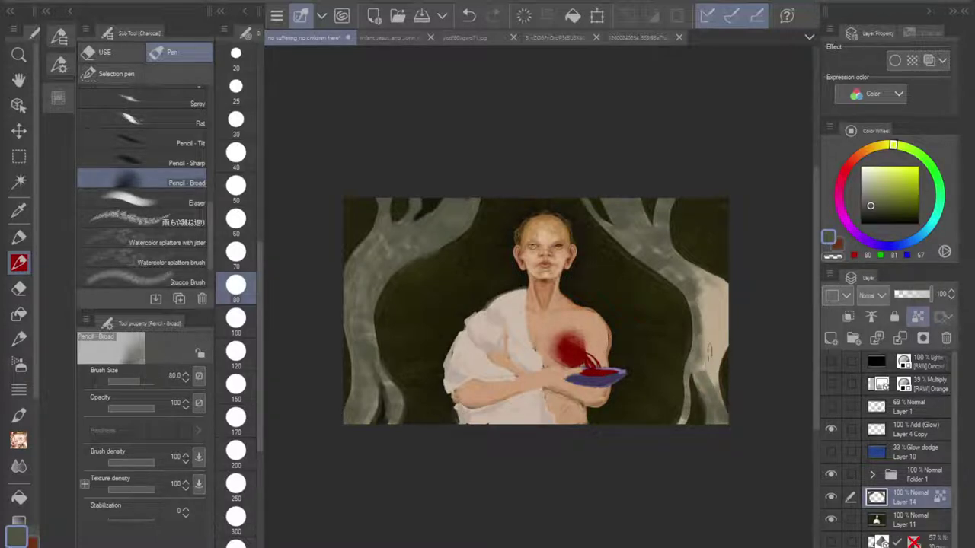
pyautogui.moveTo(705, 364)
pyautogui.mouseDown()
pyautogui.moveTo(706, 384)
pyautogui.moveTo(712, 358)
pyautogui.moveTo(704, 381)
pyautogui.moveTo(693, 375)
pyautogui.moveTo(719, 397)
pyautogui.mouseUp()
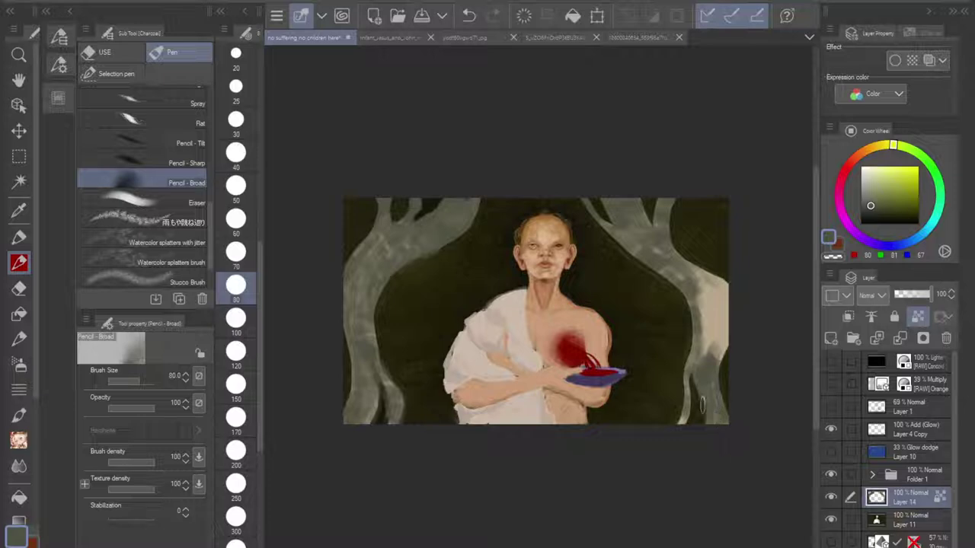
# Step: Cover the remaining beige of the bowl-side drape's outer trunk in grey-green with the brush at size 170
pyautogui.scroll(2, 716, 316)
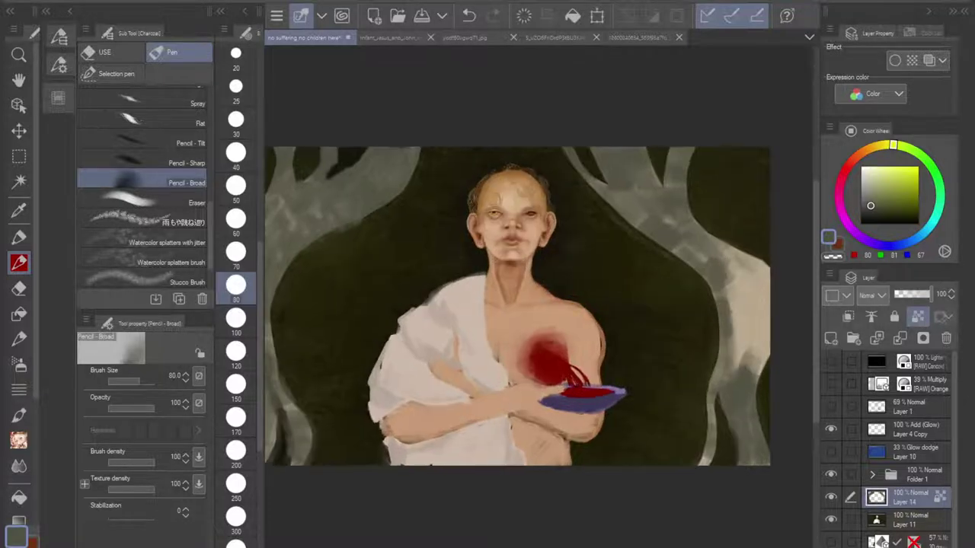
pyautogui.click(235, 419)
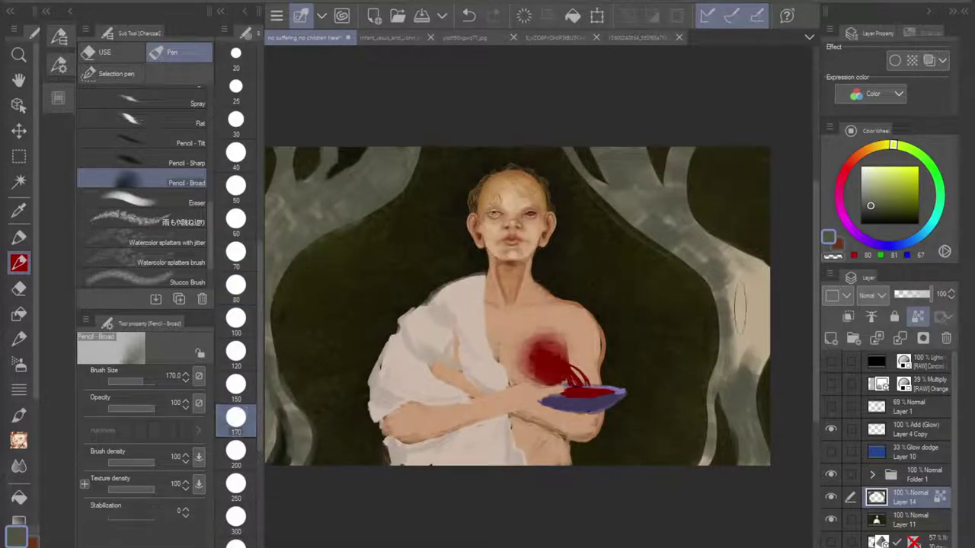
pyautogui.moveTo(740, 346)
pyautogui.mouseDown()
pyautogui.moveTo(743, 326)
pyautogui.moveTo(713, 404)
pyautogui.moveTo(764, 358)
pyautogui.moveTo(732, 259)
pyautogui.moveTo(741, 339)
pyautogui.moveTo(717, 259)
pyautogui.moveTo(747, 391)
pyautogui.moveTo(771, 290)
pyautogui.moveTo(754, 259)
pyautogui.mouseUp()
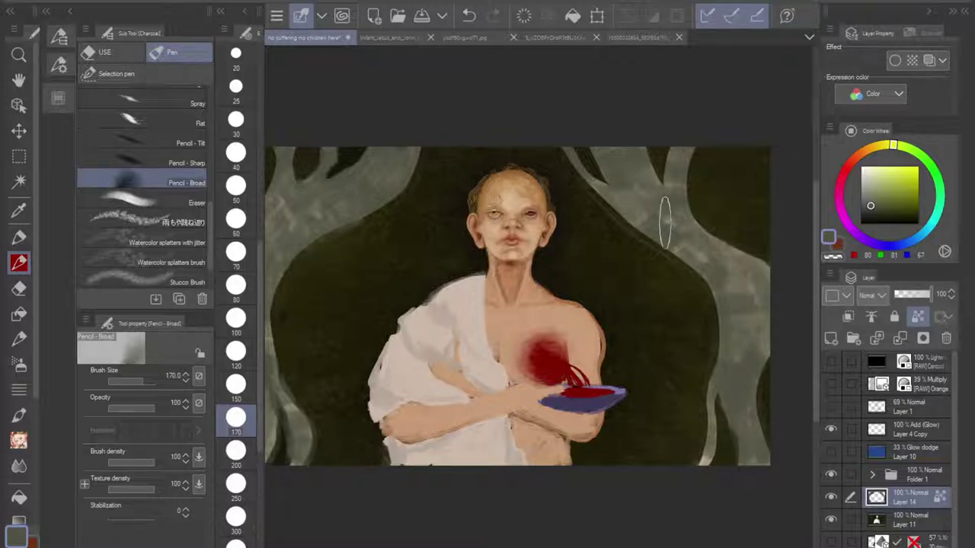
# Step: Preview the painting with the two top effect layers and the Glow dodge Layer 10 shown, and hide them again
pyautogui.moveTo(463, 334); pyautogui.dragTo(514, 308)
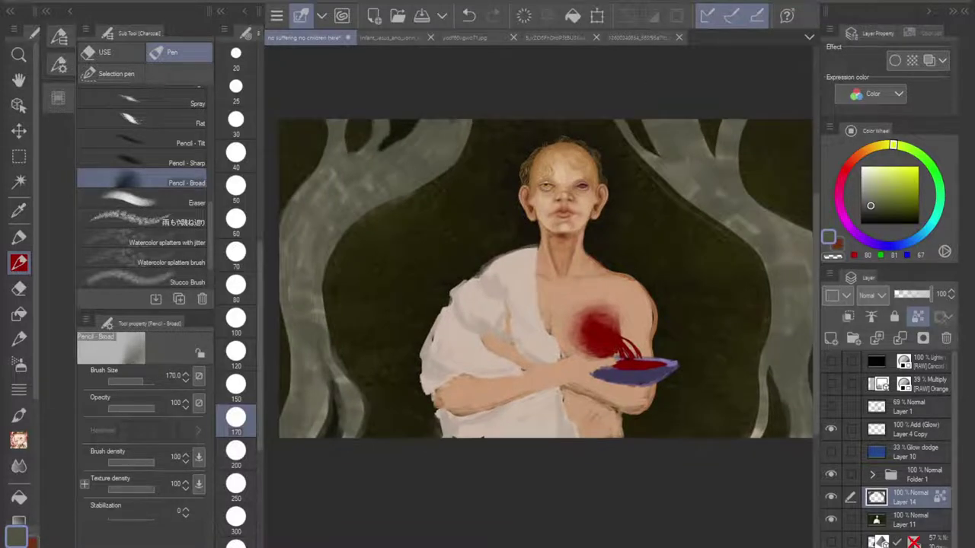
pyautogui.scroll(-2, 513, 308)
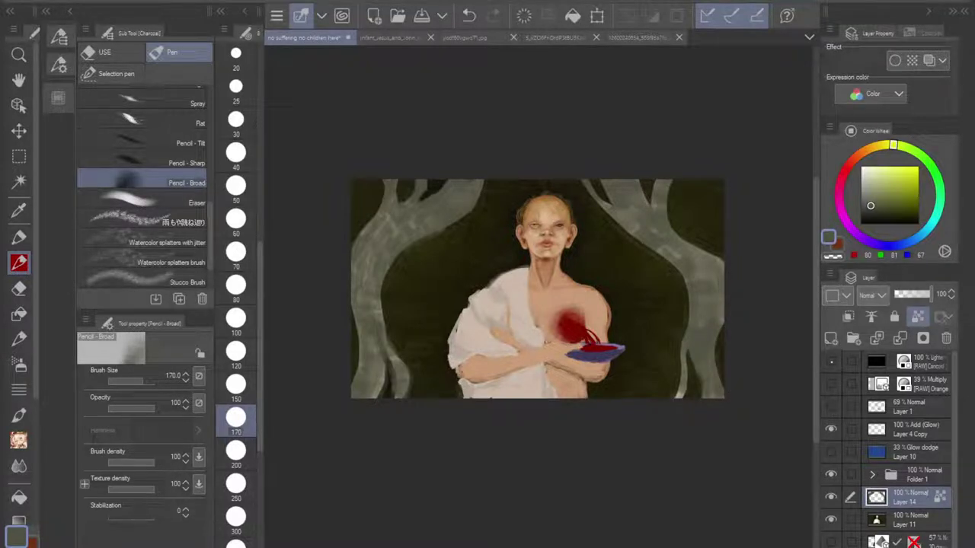
pyautogui.click(830, 384)
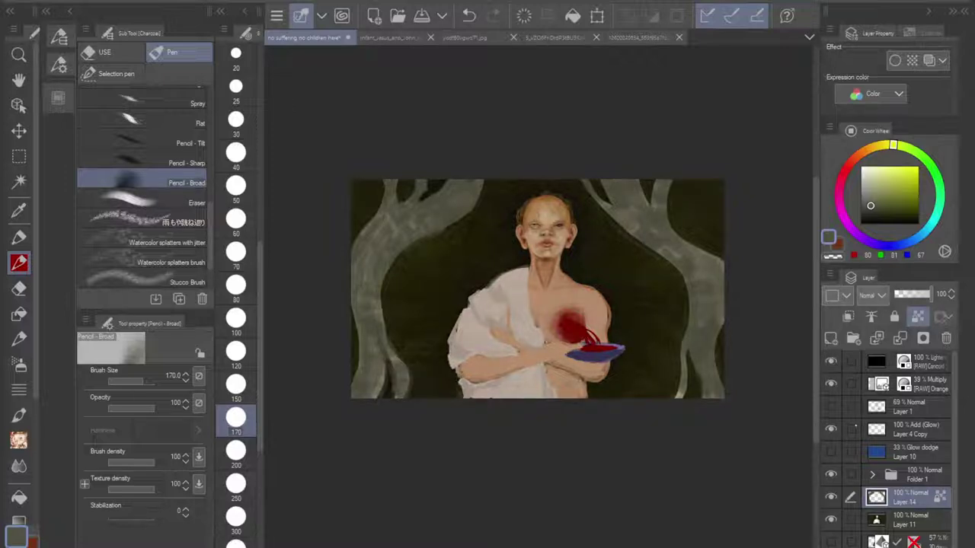
pyautogui.click(831, 452)
pyautogui.scroll(3, 524, 255)
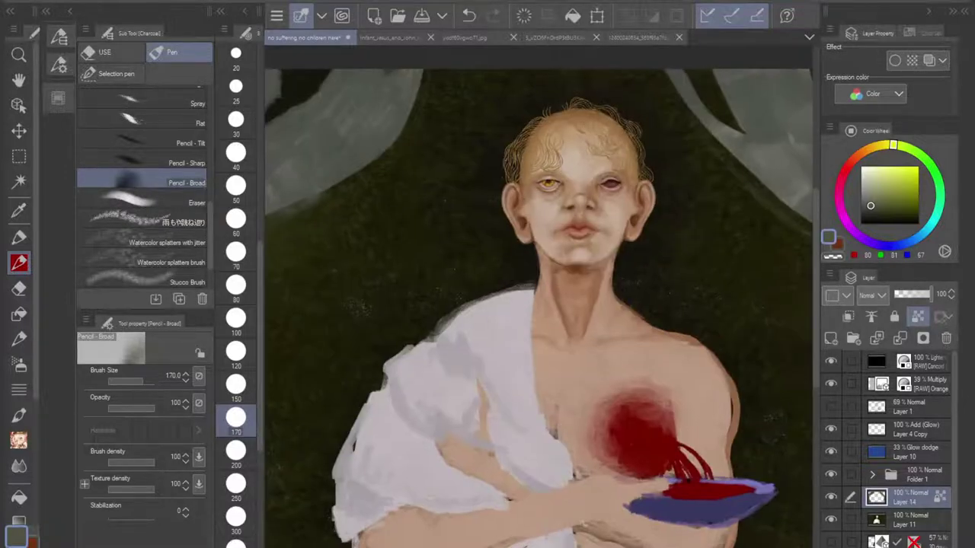
pyautogui.scroll(-1, 542, 296)
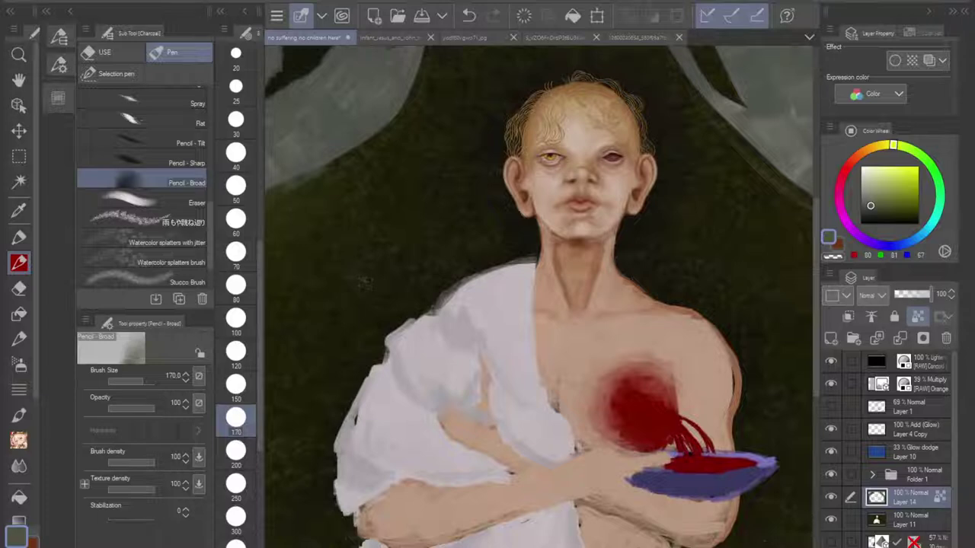
pyautogui.scroll(-5, 542, 296)
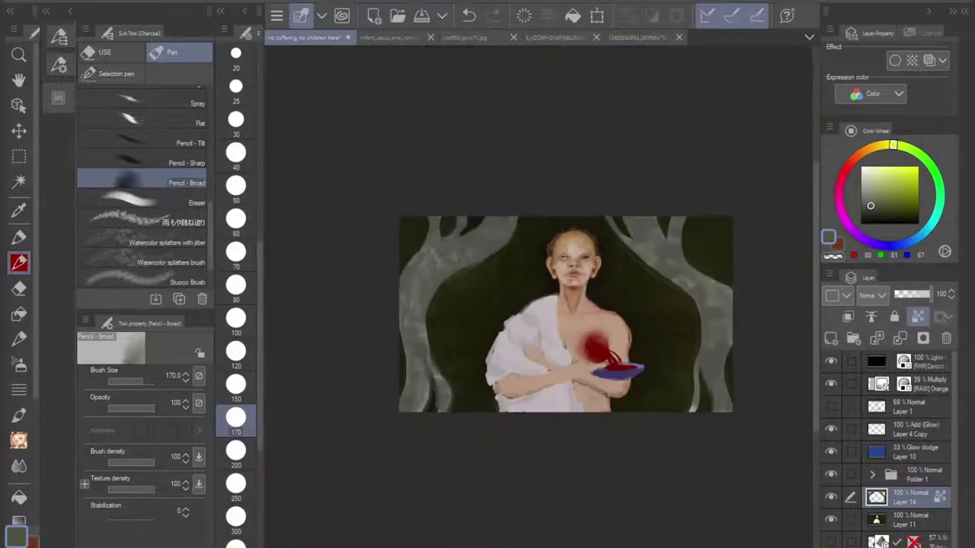
pyautogui.click(831, 384)
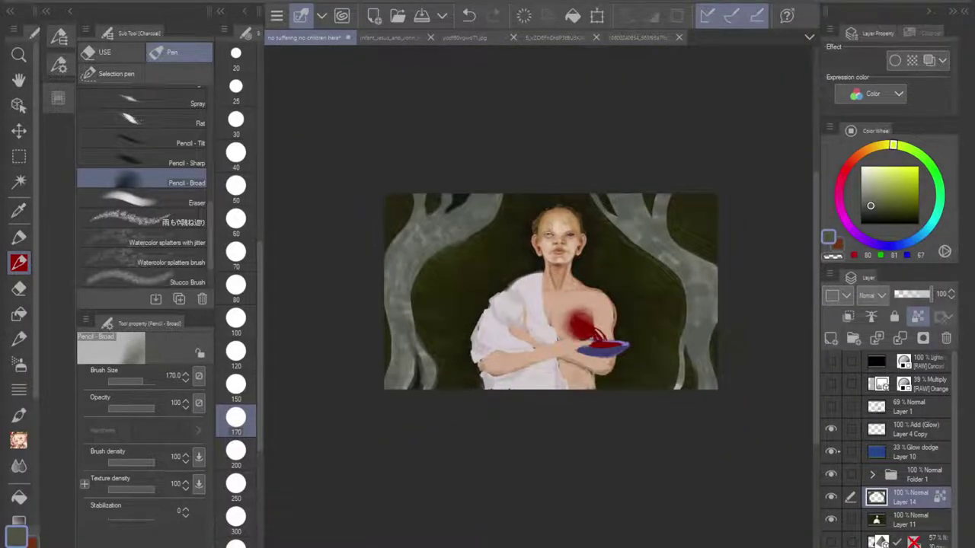
pyautogui.click(833, 451)
pyautogui.moveTo(551, 292); pyautogui.dragTo(538, 283)
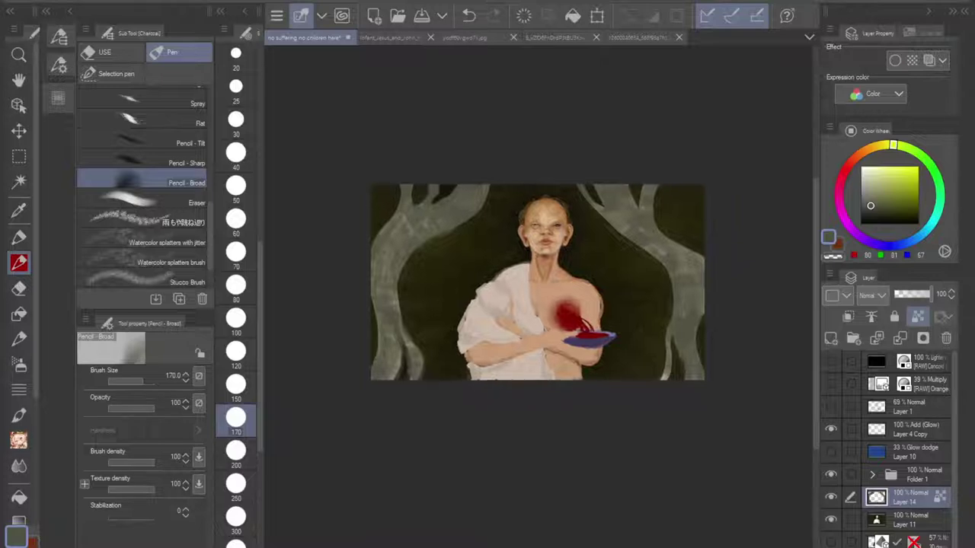
# Step: With the Charcoal001 brush at size 70 and transparent colour, cut small spiky tufts into the robe-side drape's inner edge
pyautogui.scroll(6, 404, 245)
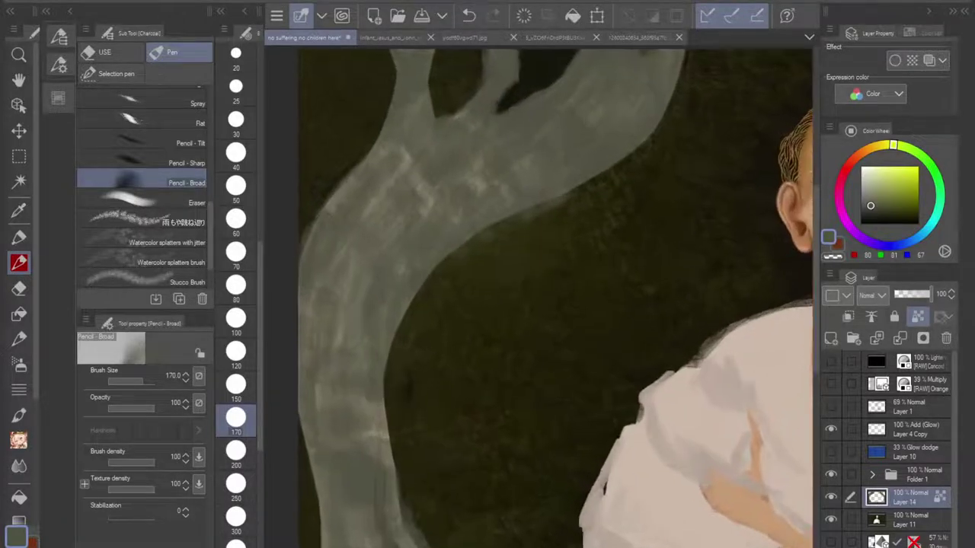
pyautogui.moveTo(403, 245); pyautogui.dragTo(382, 344)
pyautogui.scroll(2, 435, 285)
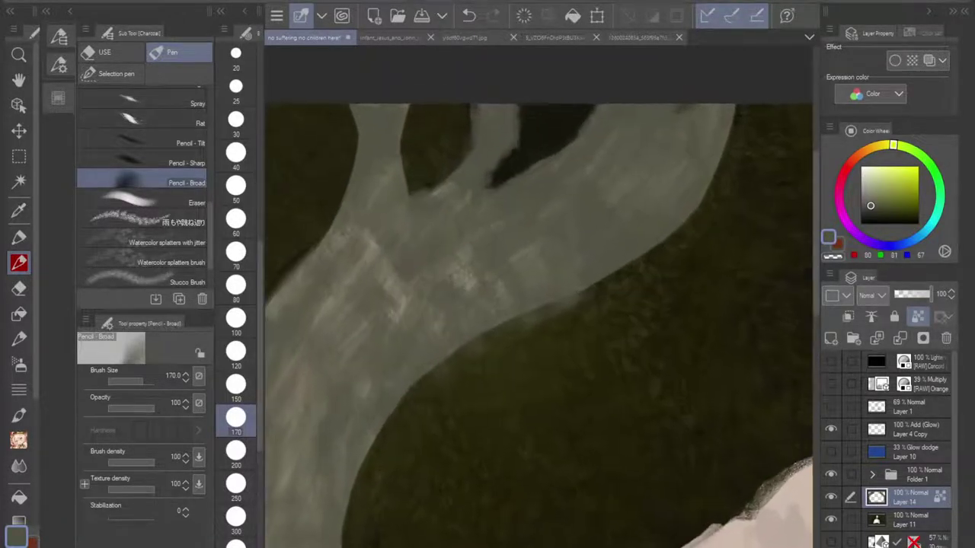
pyautogui.moveTo(434, 285); pyautogui.dragTo(426, 301)
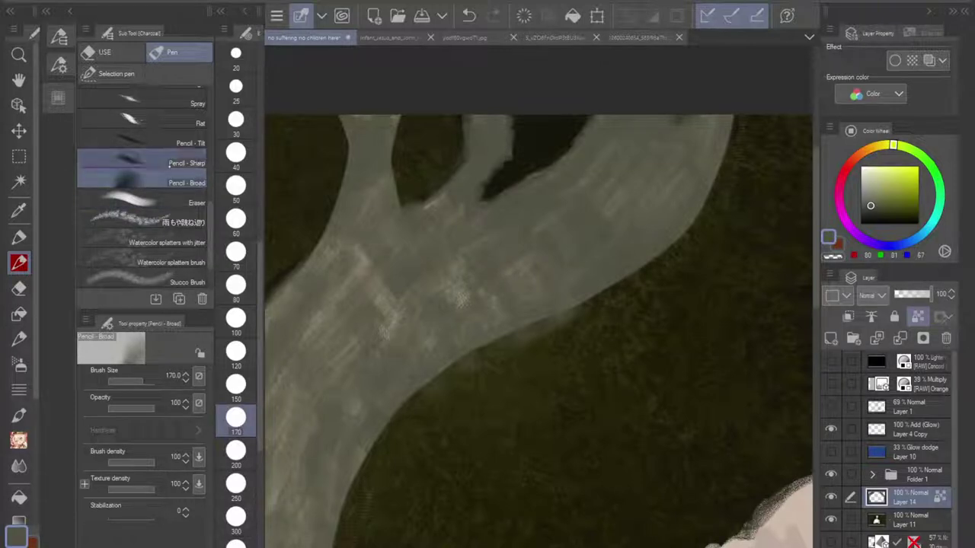
pyautogui.scroll(3, 145, 190)
pyautogui.scroll(3, 145, 191)
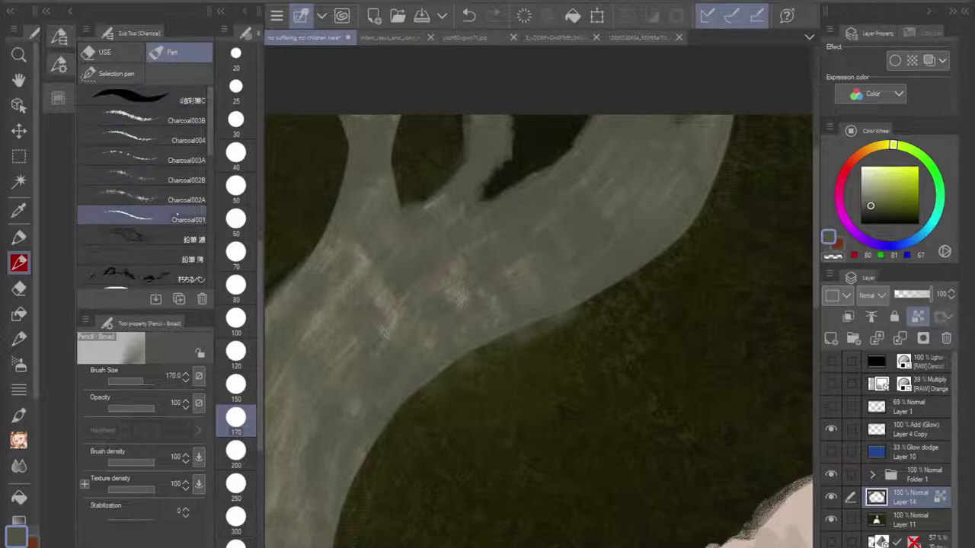
pyautogui.click(171, 219)
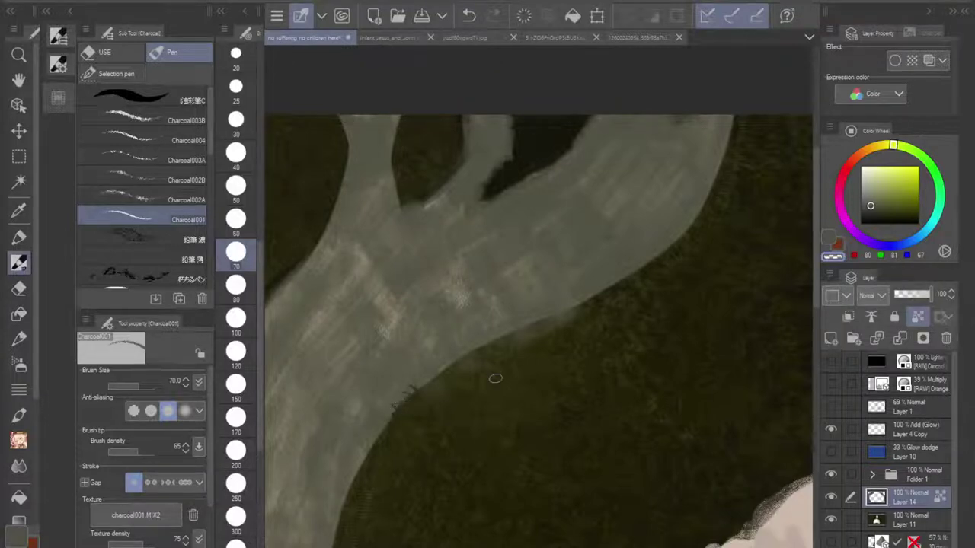
# Step: Cut longer curved, grass-like strokes into the grey-green further down the robe-side drape's inner edge
pyautogui.scroll(3, 427, 402)
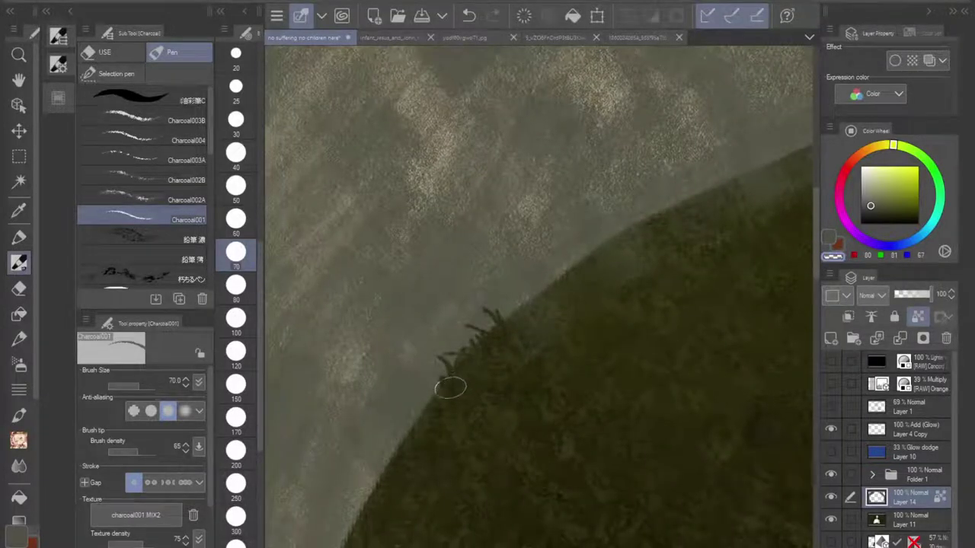
pyautogui.moveTo(445, 385); pyautogui.dragTo(411, 371)
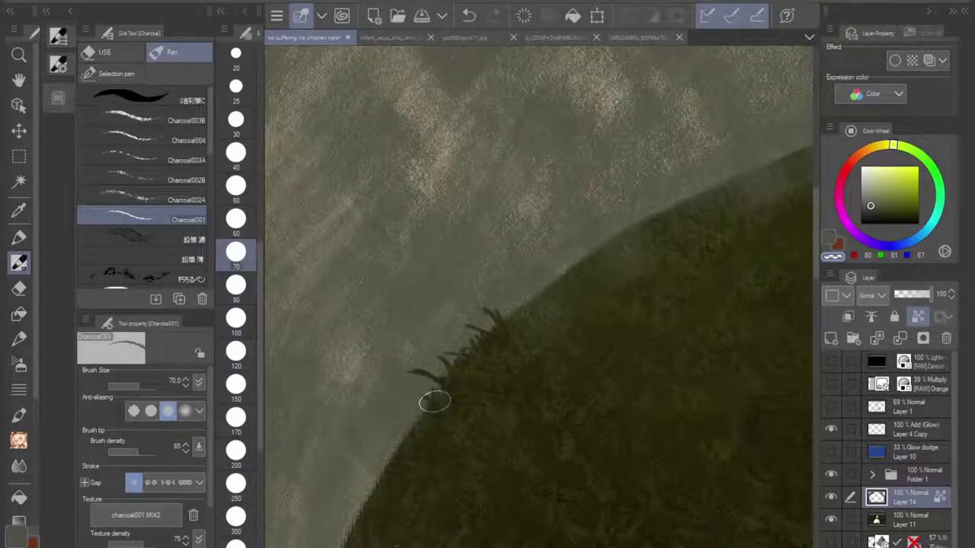
pyautogui.moveTo(434, 402); pyautogui.dragTo(376, 387)
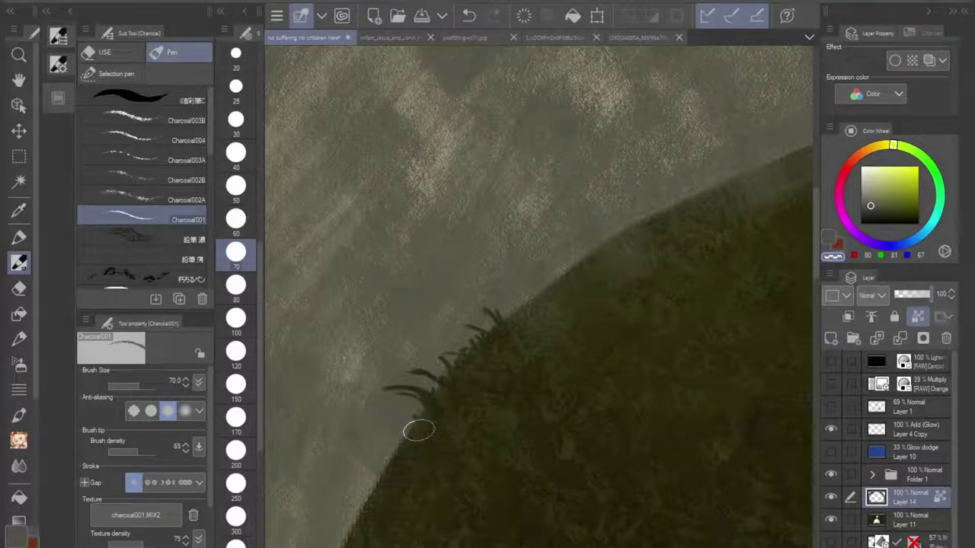
pyautogui.moveTo(404, 407); pyautogui.dragTo(351, 393)
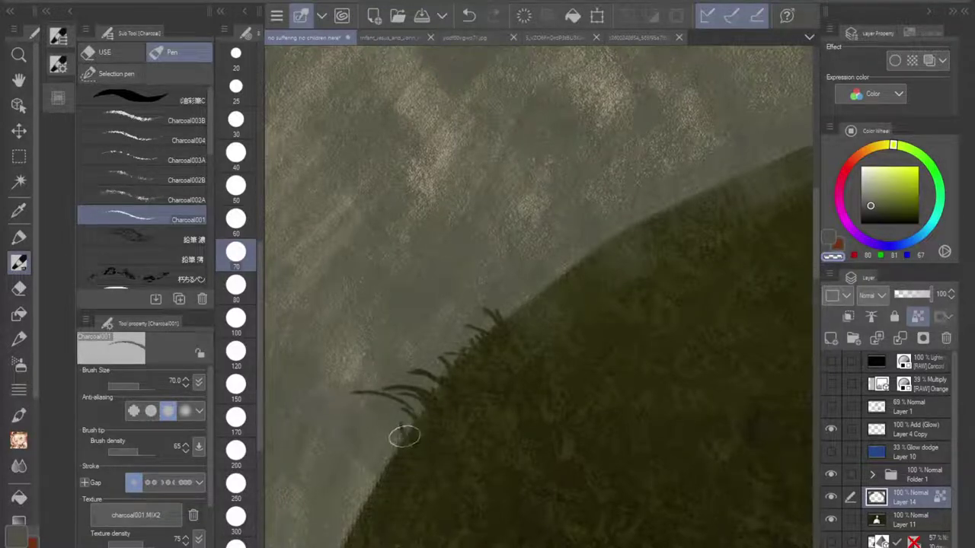
pyautogui.moveTo(404, 437); pyautogui.dragTo(352, 409)
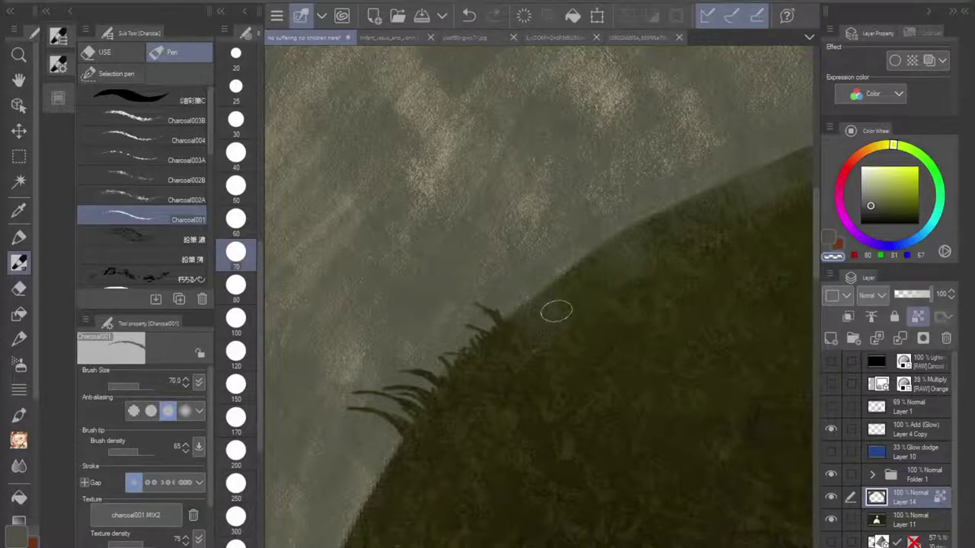
# Step: With the brush at size 50, cut slender grass blades into the robe-side drape's inner edge between and just below the existing tufts
pyautogui.scroll(-6, 541, 320)
pyautogui.moveTo(541, 320)
pyautogui.mouseDown()
pyautogui.moveTo(404, 240)
pyautogui.moveTo(390, 188)
pyautogui.mouseUp()
pyautogui.scroll(1, 560, 259)
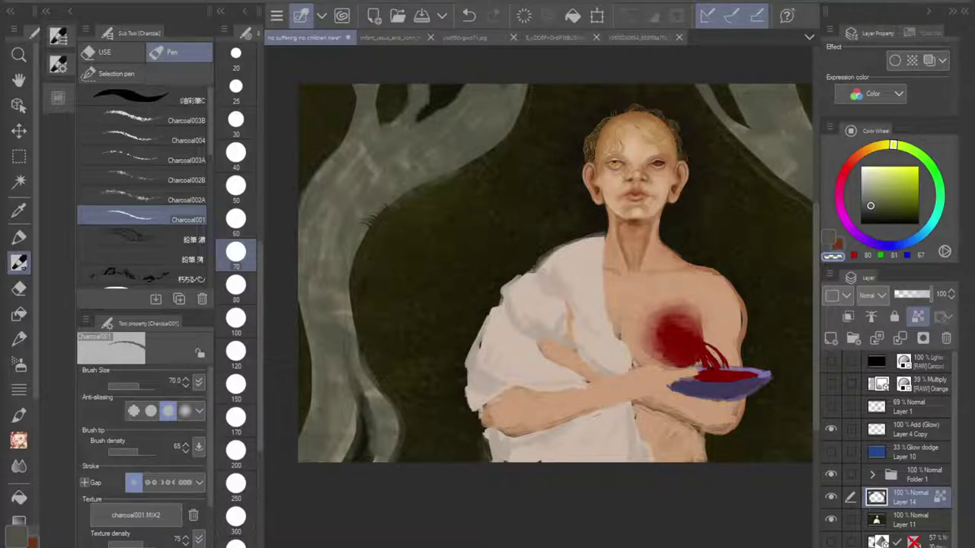
pyautogui.click(235, 185)
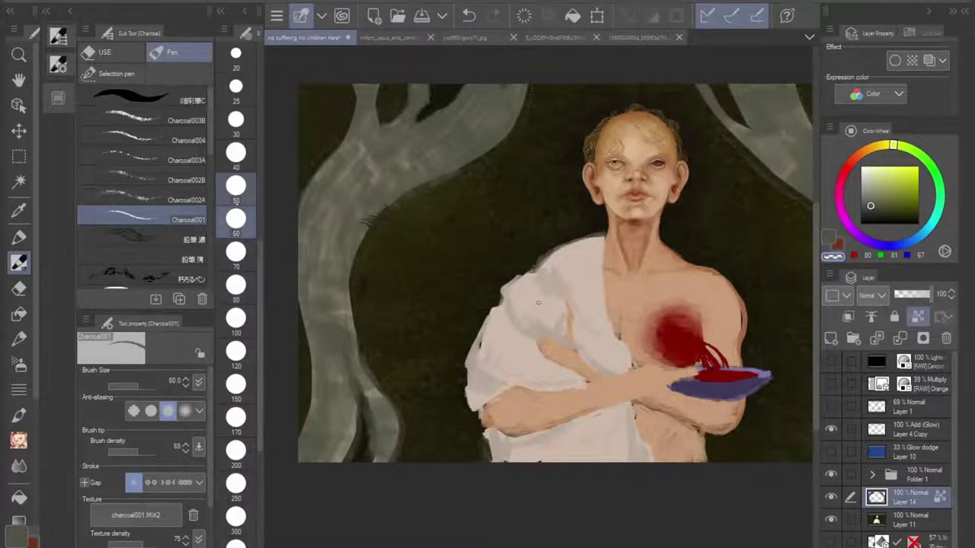
pyautogui.scroll(5, 373, 221)
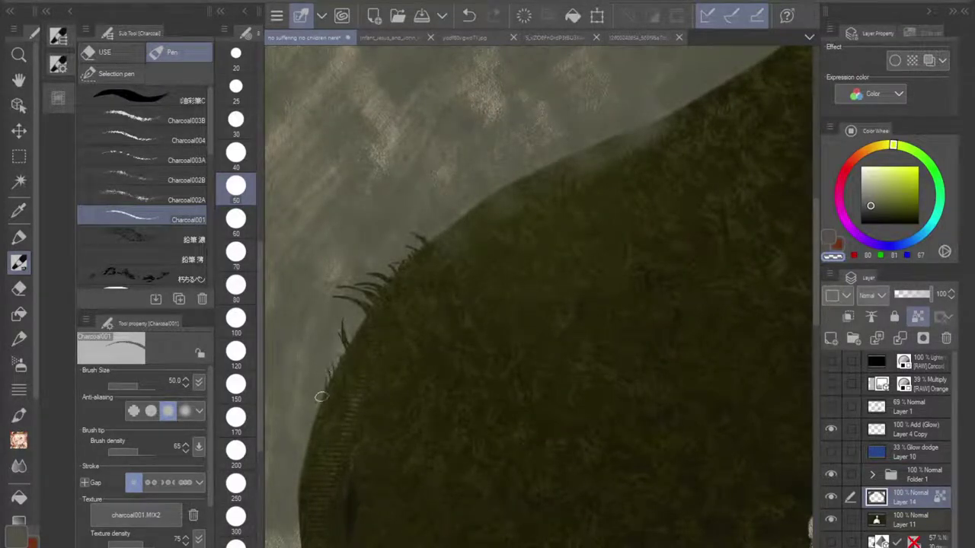
pyautogui.moveTo(323, 380)
pyautogui.mouseDown()
pyautogui.moveTo(291, 349)
pyautogui.moveTo(319, 409)
pyautogui.moveTo(318, 385)
pyautogui.moveTo(294, 351)
pyautogui.moveTo(302, 358)
pyautogui.moveTo(300, 342)
pyautogui.moveTo(310, 374)
pyautogui.mouseUp()
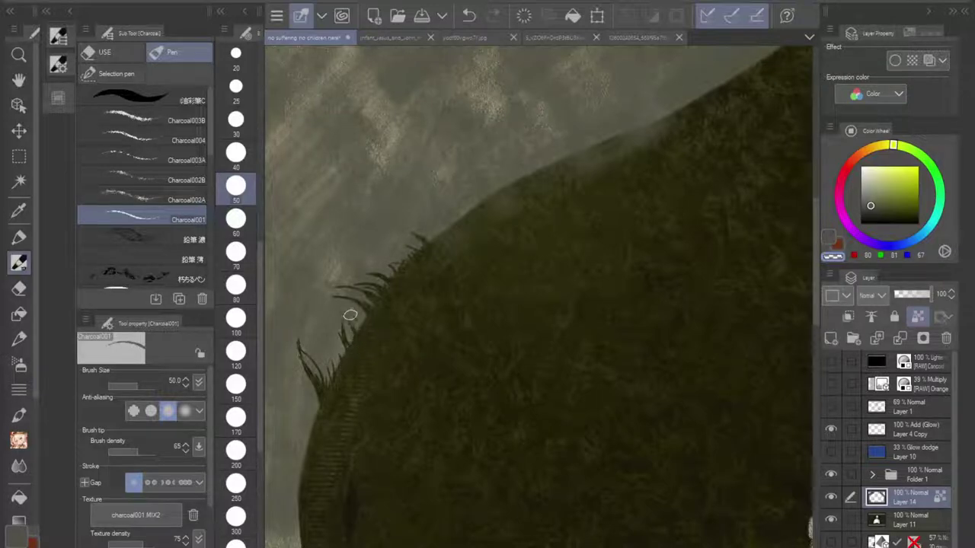
pyautogui.moveTo(349, 314); pyautogui.dragTo(356, 346)
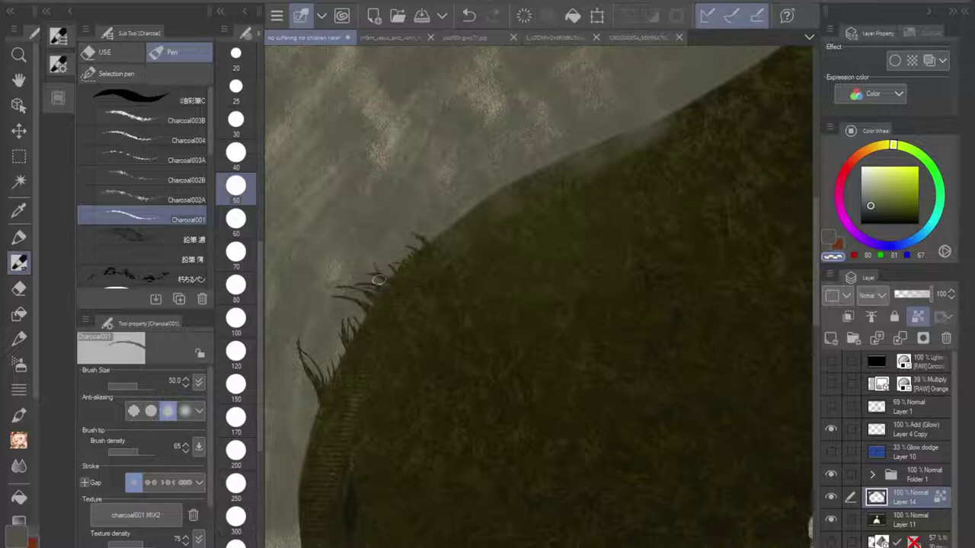
pyautogui.moveTo(374, 251)
pyautogui.mouseDown()
pyautogui.moveTo(384, 282)
pyautogui.moveTo(400, 284)
pyautogui.mouseUp()
# Step: Cut fine curved blades and a sideways-spreading tuft into the grey-green further down the robe-side drape's inner curve
pyautogui.scroll(-6, 540, 297)
pyautogui.moveTo(609, 343); pyautogui.dragTo(422, 218)
pyautogui.scroll(-2, 539, 297)
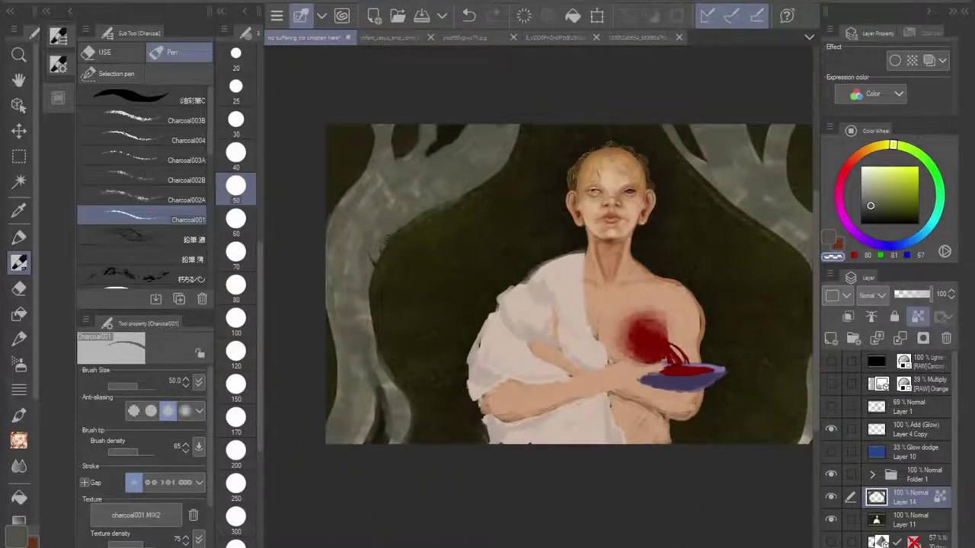
pyautogui.moveTo(533, 290); pyautogui.dragTo(588, 306)
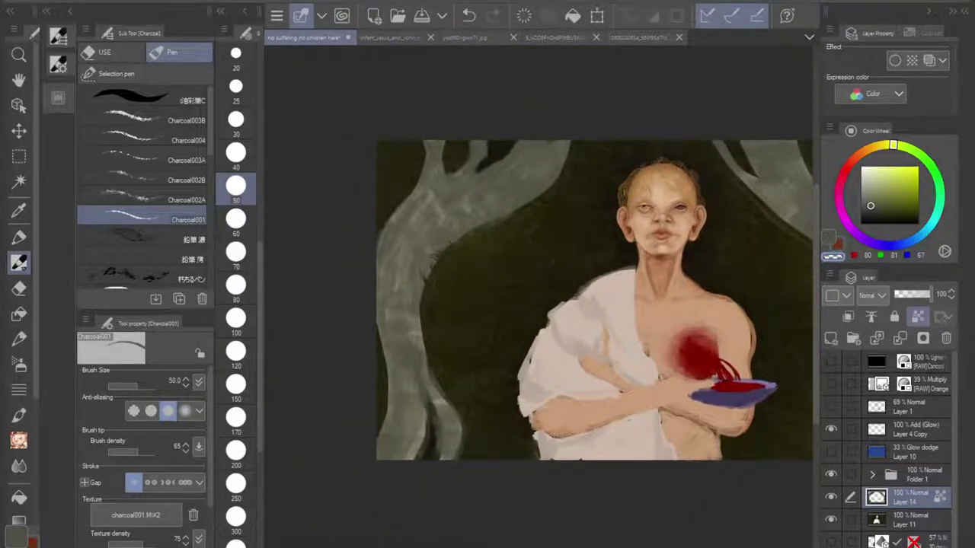
pyautogui.scroll(5, 457, 221)
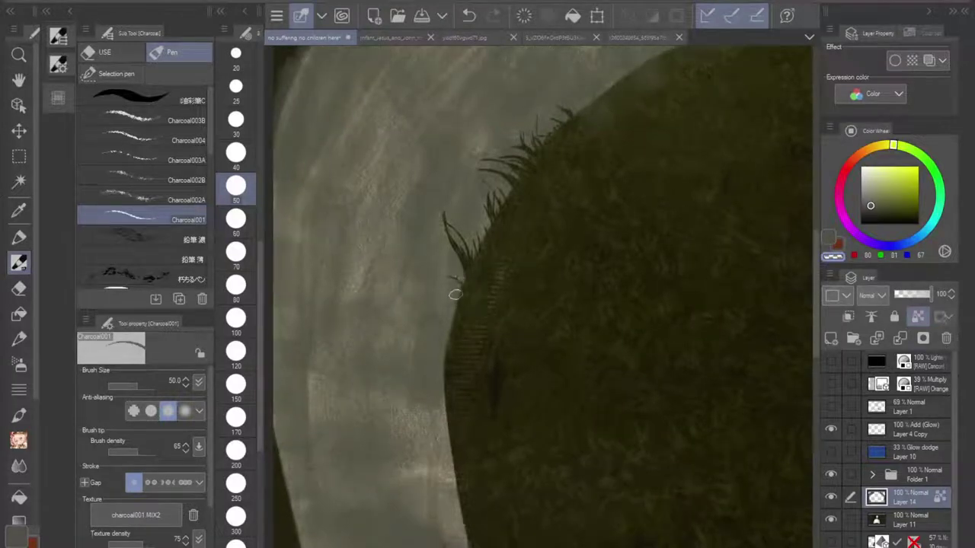
pyautogui.moveTo(459, 288)
pyautogui.mouseDown()
pyautogui.moveTo(446, 245)
pyautogui.moveTo(463, 294)
pyautogui.mouseUp()
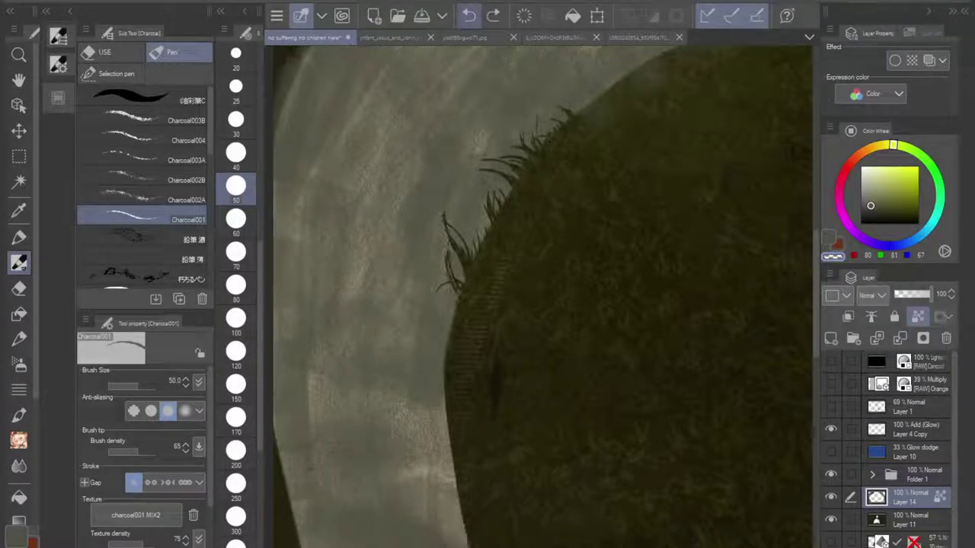
pyautogui.moveTo(462, 298)
pyautogui.mouseDown()
pyautogui.moveTo(459, 316)
pyautogui.moveTo(423, 305)
pyautogui.moveTo(416, 337)
pyautogui.mouseUp()
pyautogui.click(468, 15)
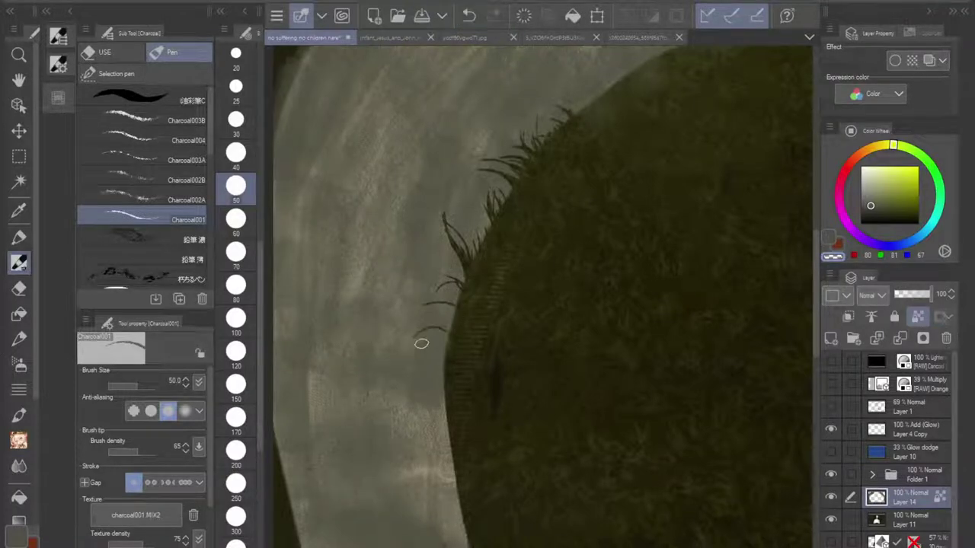
pyautogui.moveTo(399, 331); pyautogui.dragTo(433, 335)
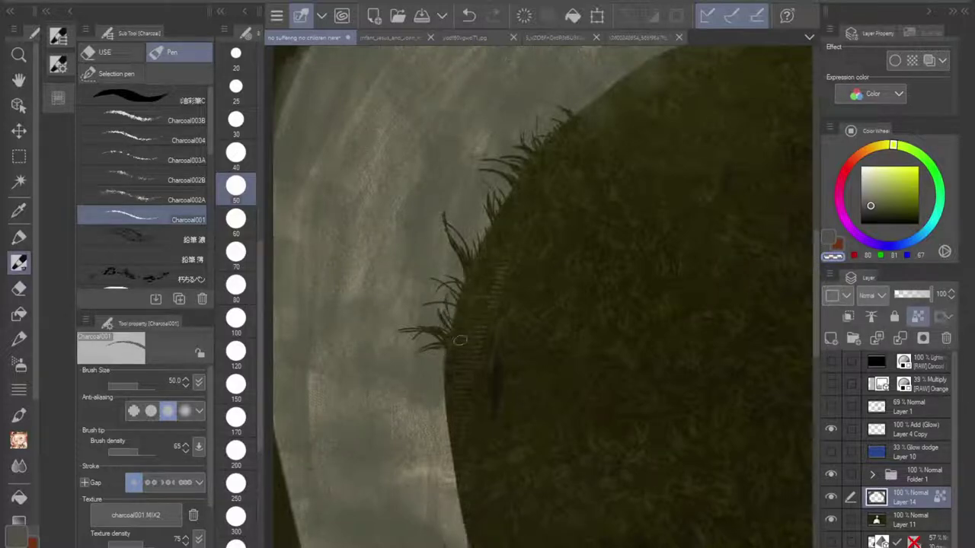
# Step: Add a small drooping tuft below the lowest grass on the drape's inner edge and save the painting
pyautogui.scroll(-4, 484, 241)
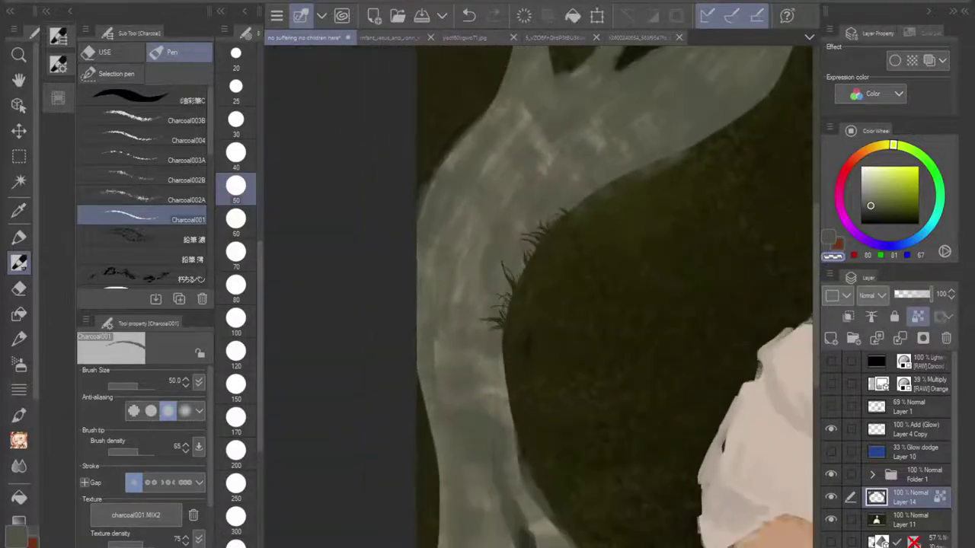
pyautogui.moveTo(488, 251)
pyautogui.mouseDown()
pyautogui.moveTo(426, 229)
pyautogui.moveTo(352, 270)
pyautogui.moveTo(339, 308)
pyautogui.mouseUp()
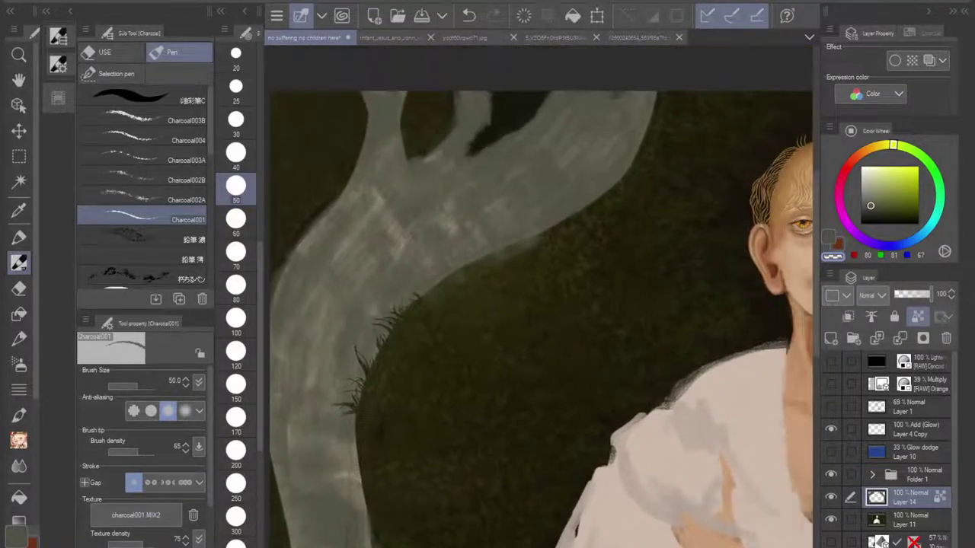
pyautogui.scroll(6, 381, 343)
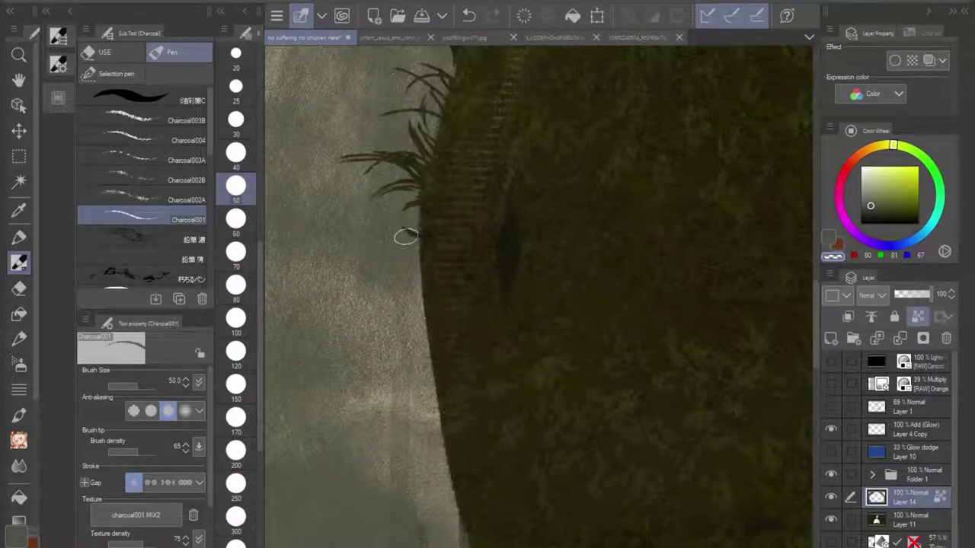
pyautogui.moveTo(422, 239)
pyautogui.mouseDown()
pyautogui.moveTo(384, 258)
pyautogui.moveTo(424, 237)
pyautogui.moveTo(376, 274)
pyautogui.moveTo(432, 245)
pyautogui.moveTo(408, 245)
pyautogui.mouseUp()
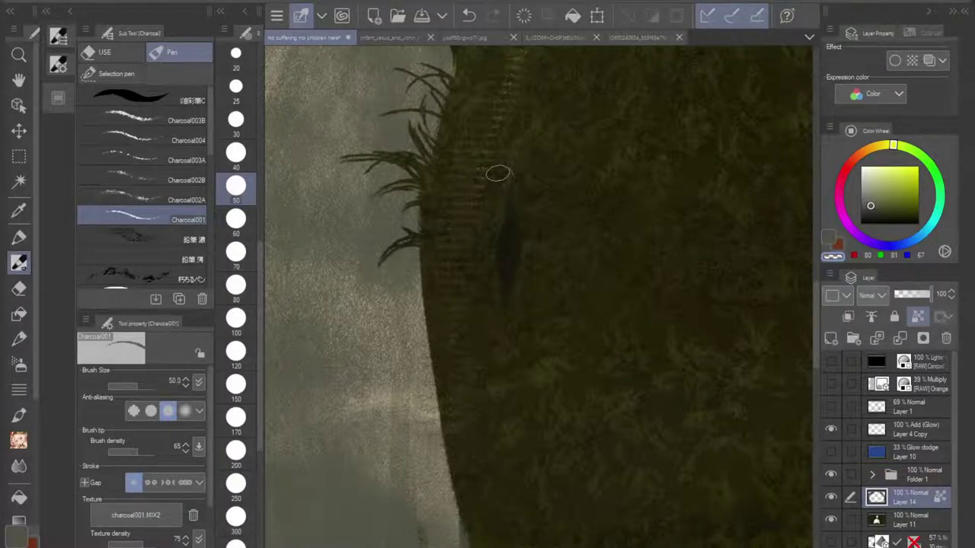
pyautogui.scroll(-5, 497, 174)
pyautogui.scroll(-3, 497, 173)
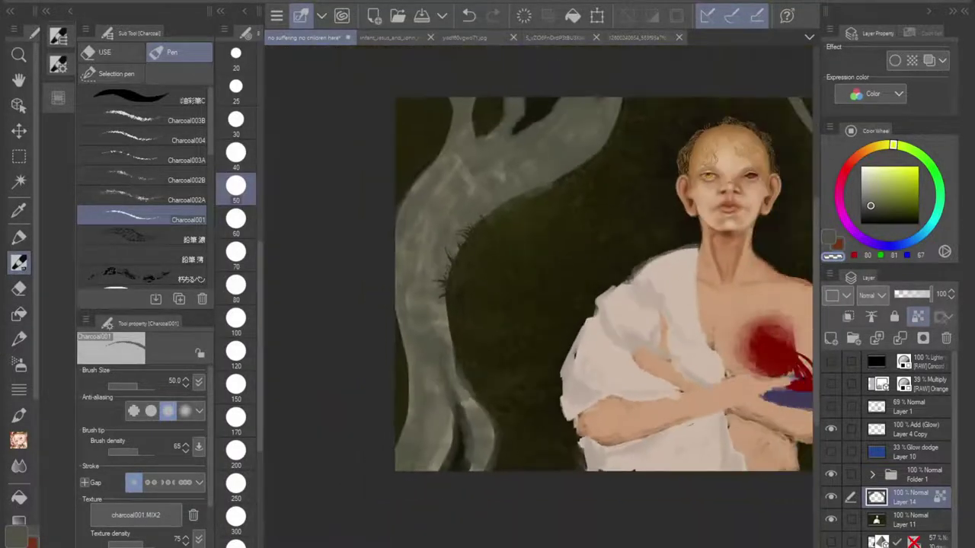
pyautogui.moveTo(563, 259); pyautogui.dragTo(498, 258)
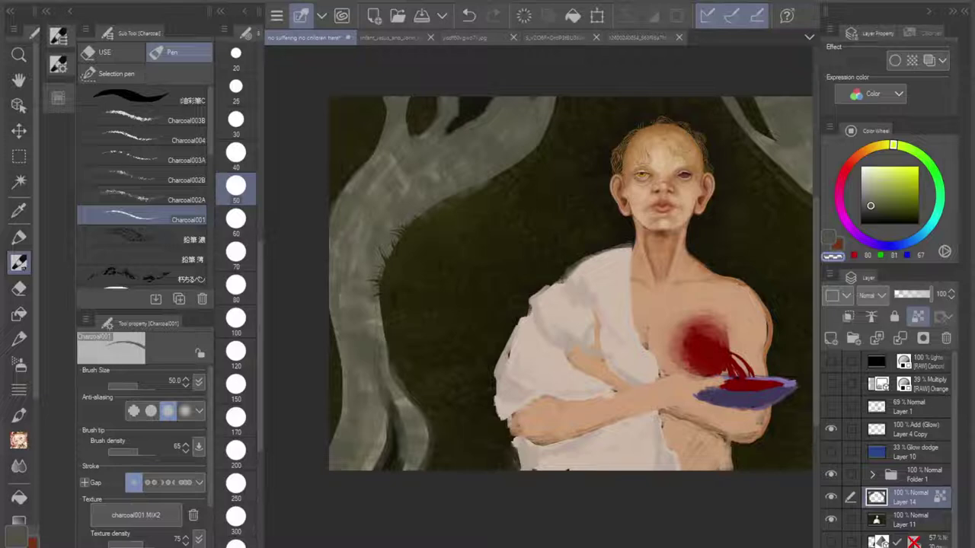
pyautogui.hotkey('ctrl', 's')
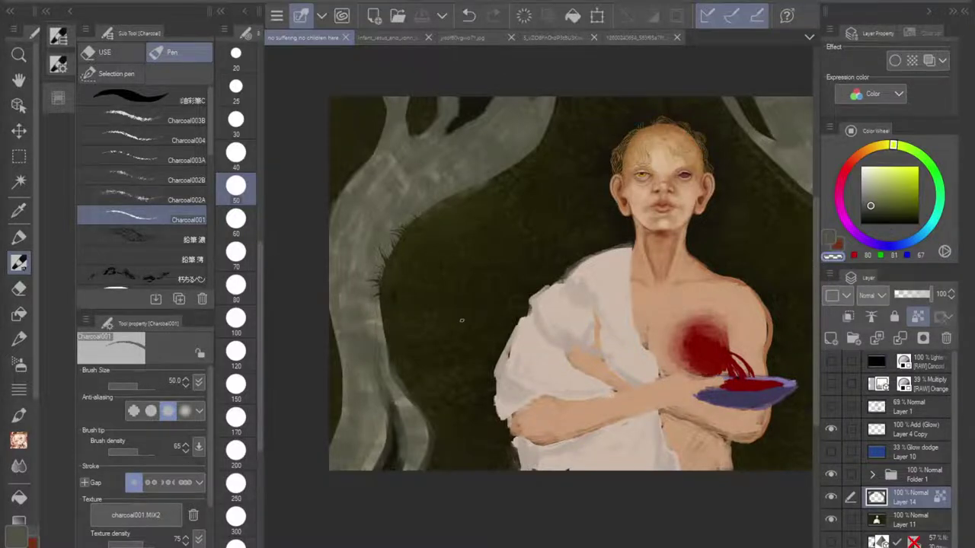
# Step: Check Layer 14's contribution by toggling its visibility, and clear its stray marks from the dark background beside the grass at brush size 170
pyautogui.scroll(4, 390, 282)
pyautogui.scroll(1, 457, 297)
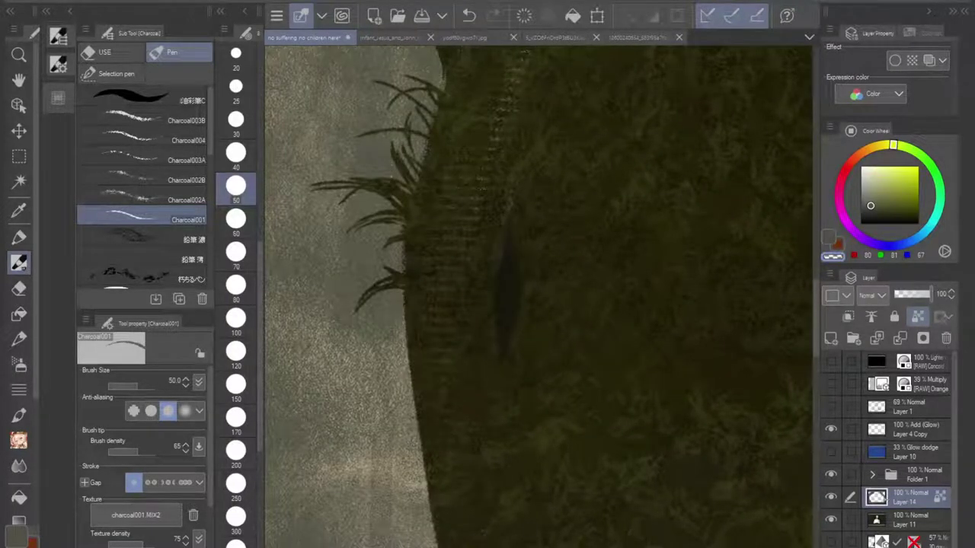
pyautogui.click(831, 498)
pyautogui.click(830, 497)
pyautogui.click(236, 417)
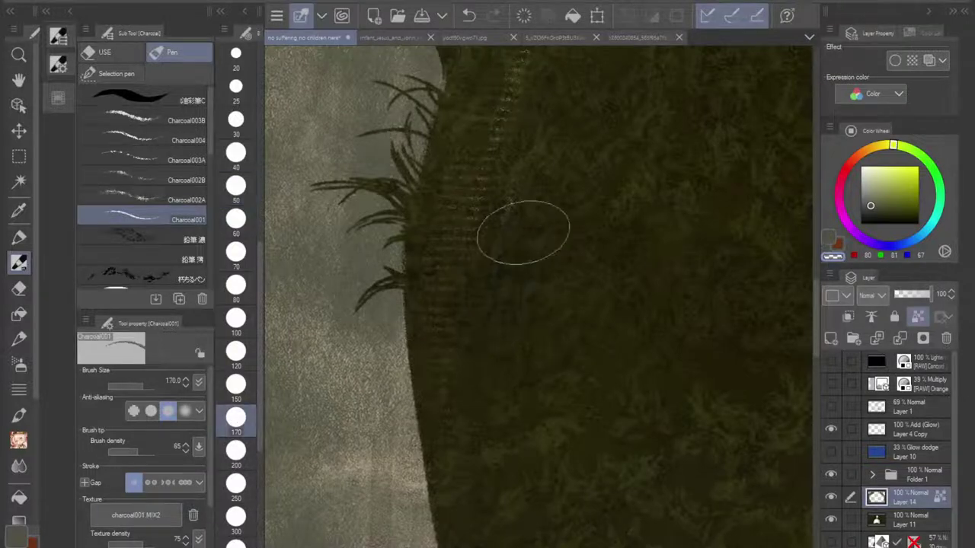
pyautogui.moveTo(454, 338)
pyautogui.mouseDown()
pyautogui.moveTo(432, 253)
pyautogui.moveTo(426, 331)
pyautogui.moveTo(467, 460)
pyautogui.moveTo(444, 194)
pyautogui.moveTo(501, 73)
pyautogui.moveTo(483, 299)
pyautogui.moveTo(494, 142)
pyautogui.mouseUp()
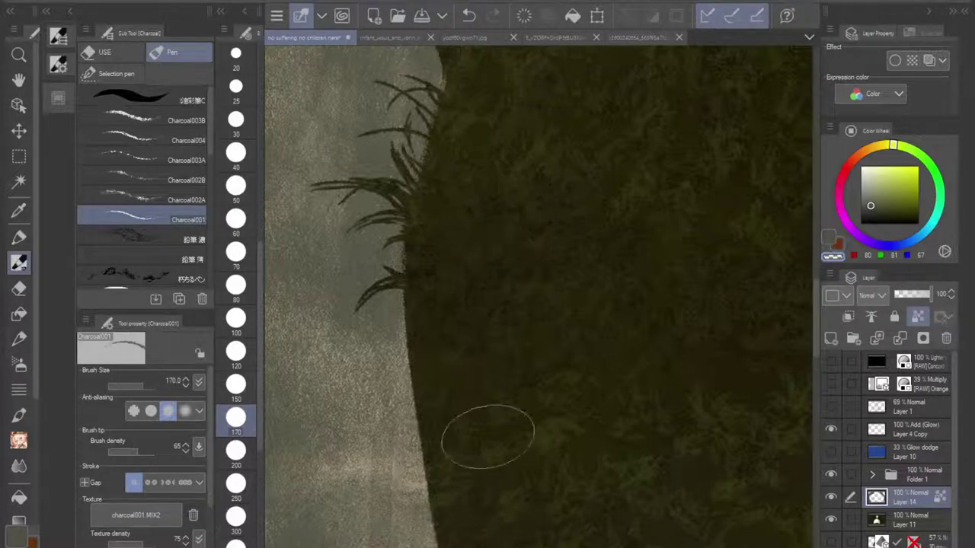
pyautogui.moveTo(491, 205); pyautogui.dragTo(523, 475)
pyautogui.moveTo(588, 274); pyautogui.dragTo(452, 372)
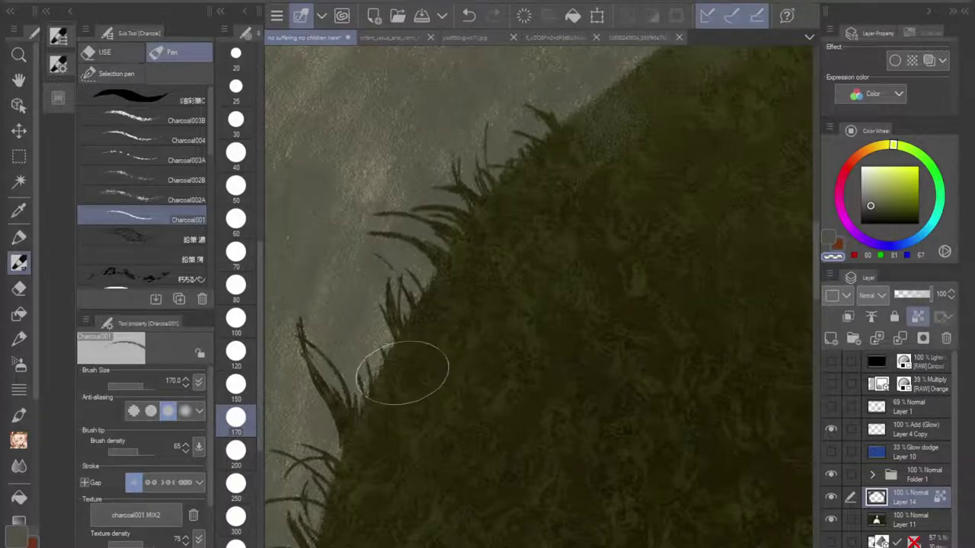
pyautogui.moveTo(536, 198)
pyautogui.mouseDown()
pyautogui.moveTo(658, 116)
pyautogui.moveTo(554, 162)
pyautogui.moveTo(658, 76)
pyautogui.moveTo(632, 91)
pyautogui.moveTo(640, 81)
pyautogui.moveTo(571, 135)
pyautogui.moveTo(697, 48)
pyautogui.moveTo(611, 118)
pyautogui.moveTo(748, 46)
pyautogui.moveTo(782, 47)
pyautogui.moveTo(658, 118)
pyautogui.moveTo(602, 167)
pyautogui.moveTo(668, 133)
pyautogui.mouseUp()
pyautogui.moveTo(671, 183); pyautogui.dragTo(733, 70)
pyautogui.scroll(-3, 526, 301)
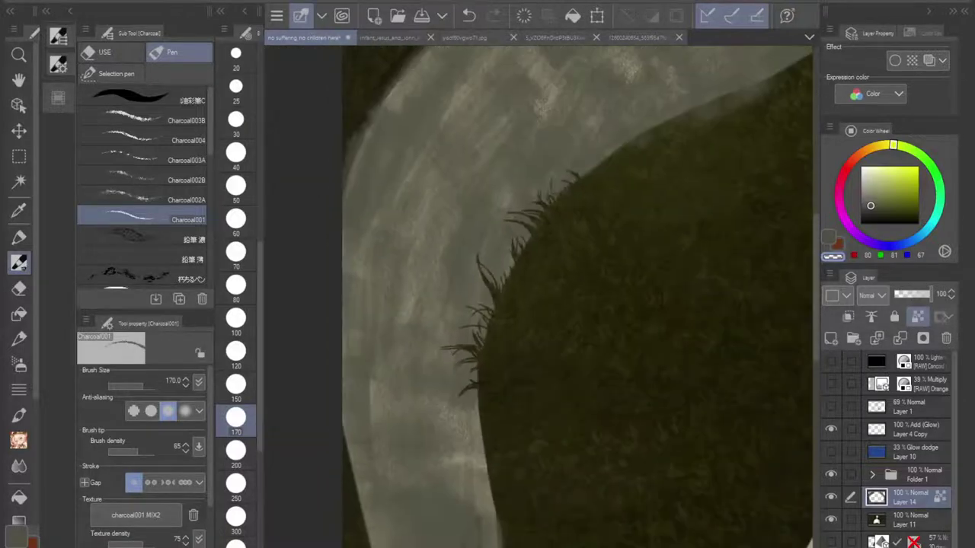
# Step: Clean the hazy grey-green fringe off the upper inner edge of the robe-side drape, raising the brush size from 40 to 80
pyautogui.moveTo(526, 301)
pyautogui.mouseDown()
pyautogui.moveTo(566, 299)
pyautogui.moveTo(444, 307)
pyautogui.moveTo(403, 389)
pyautogui.mouseUp()
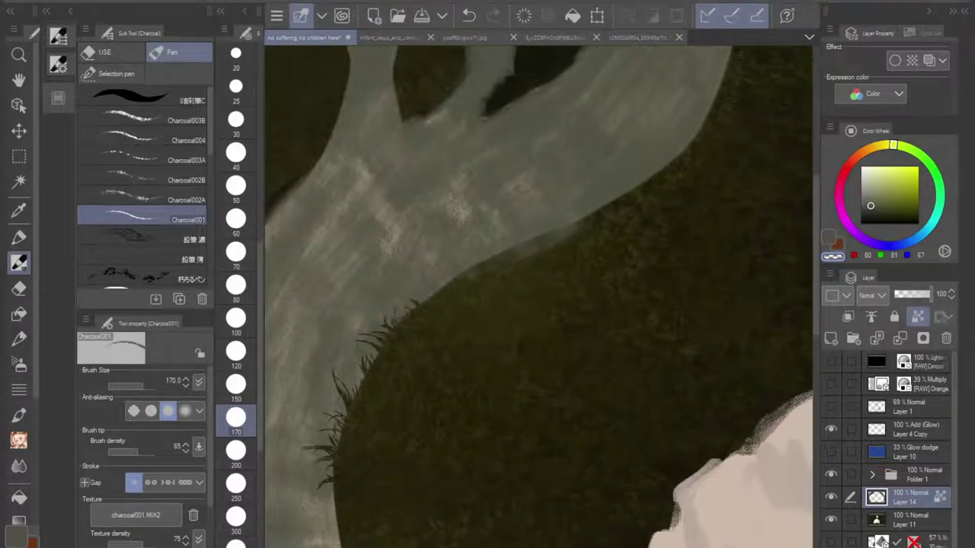
pyautogui.scroll(2, 549, 303)
pyautogui.click(237, 222)
pyautogui.click(236, 156)
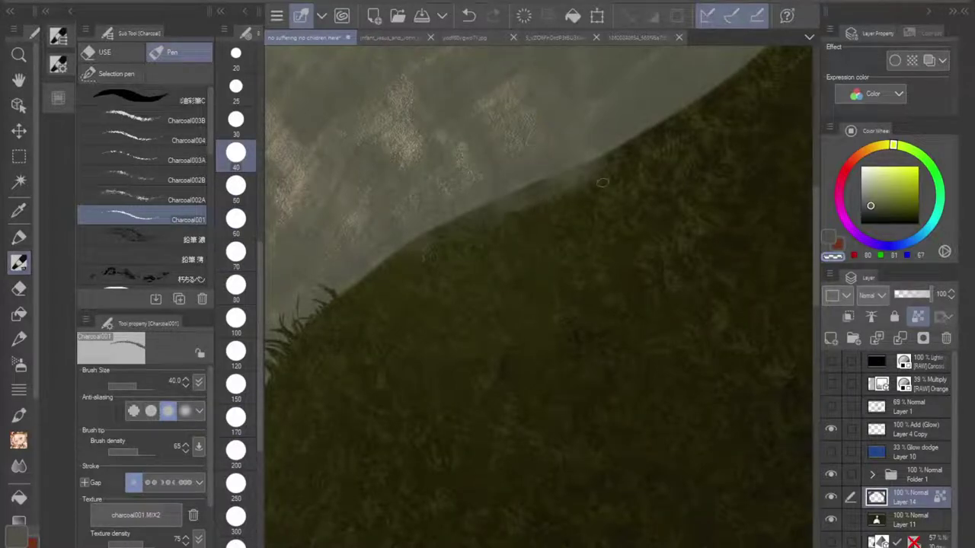
pyautogui.press(']')
pyautogui.press(']')
pyautogui.press(']')
pyautogui.press(']')
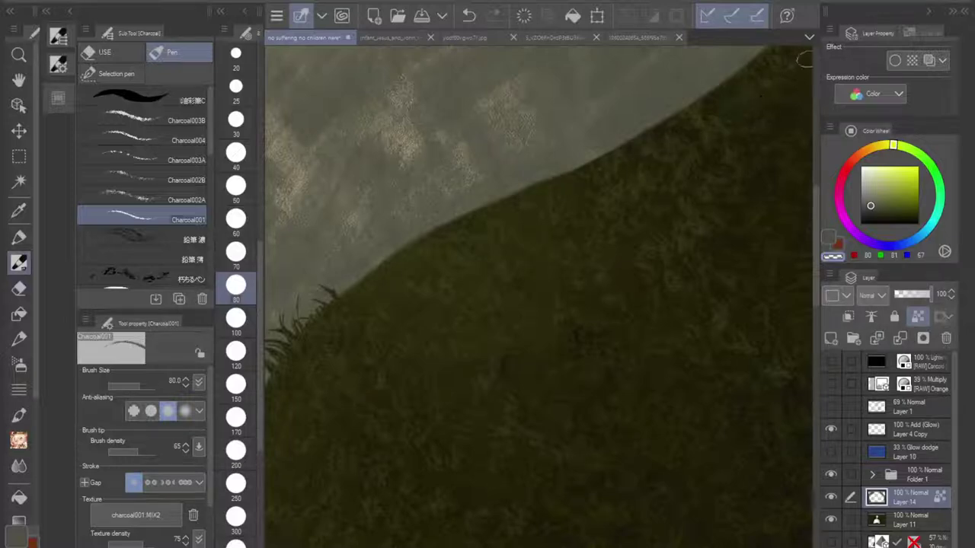
pyautogui.hotkey('ctrl', '-')
pyautogui.hotkey('ctrl', '-')
pyautogui.hotkey('ctrl', '-')
pyautogui.hotkey('ctrl', '-')
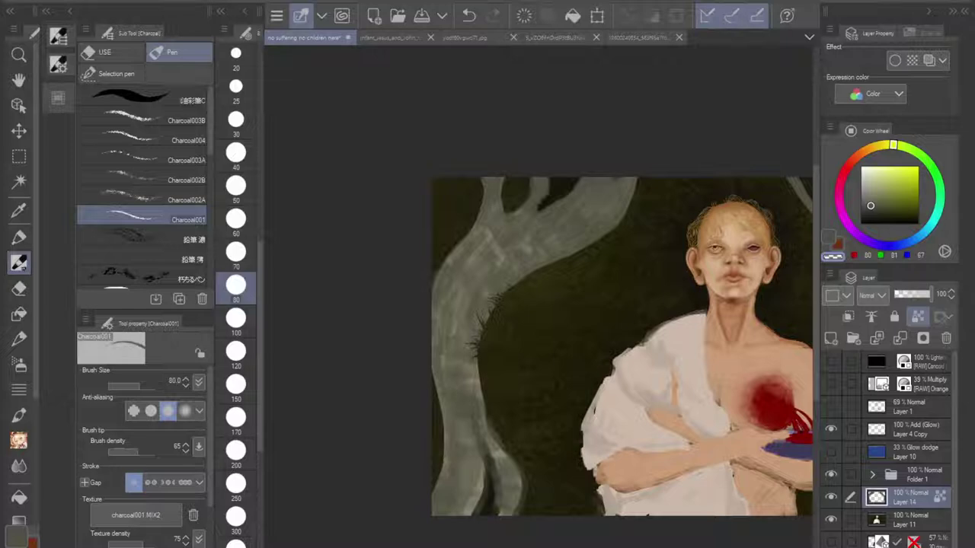
pyautogui.moveTo(594, 328)
pyautogui.mouseDown()
pyautogui.moveTo(548, 264)
pyautogui.moveTo(489, 246)
pyautogui.moveTo(469, 262)
pyautogui.mouseUp()
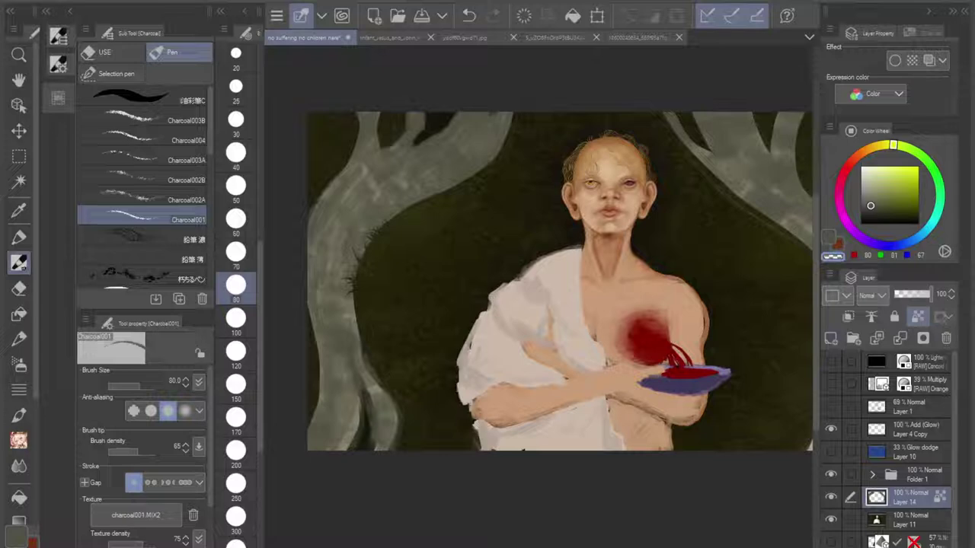
# Step: Cut a small upright tuft and a pair of arching blades into the grey-green above the drape's highest inner-edge grass, at brush size 30
pyautogui.scroll(5, 359, 245)
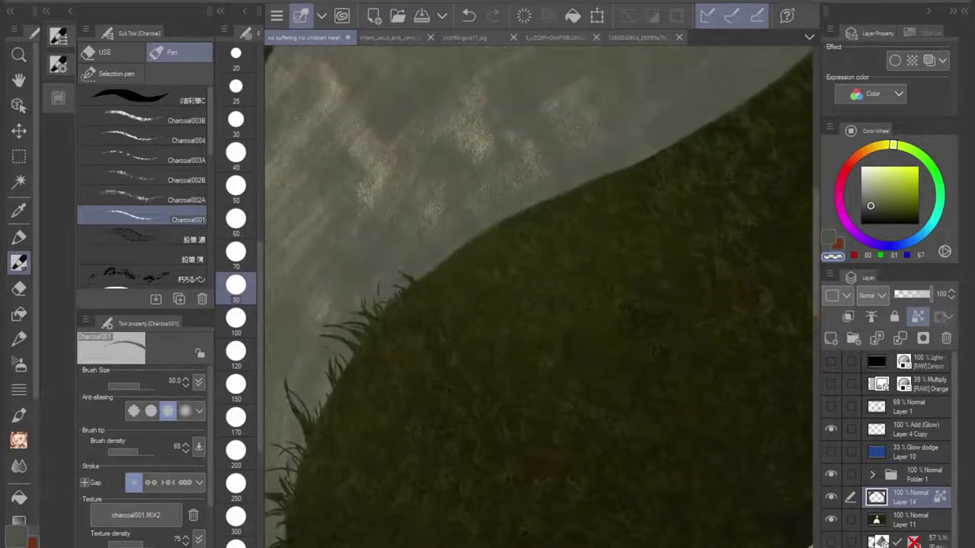
pyautogui.scroll(3, 539, 297)
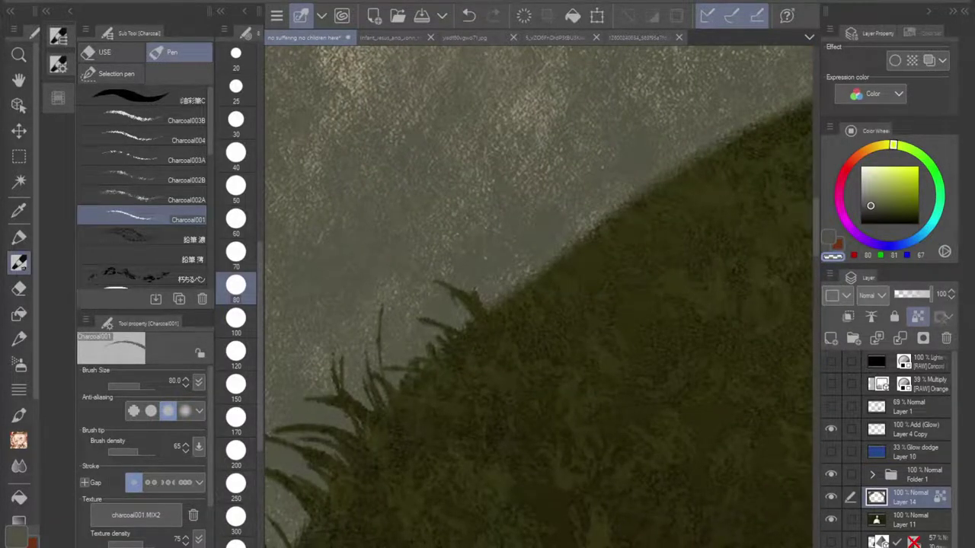
pyautogui.press('[')
pyautogui.press('[')
pyautogui.press('[')
pyautogui.press('[')
pyautogui.press('[')
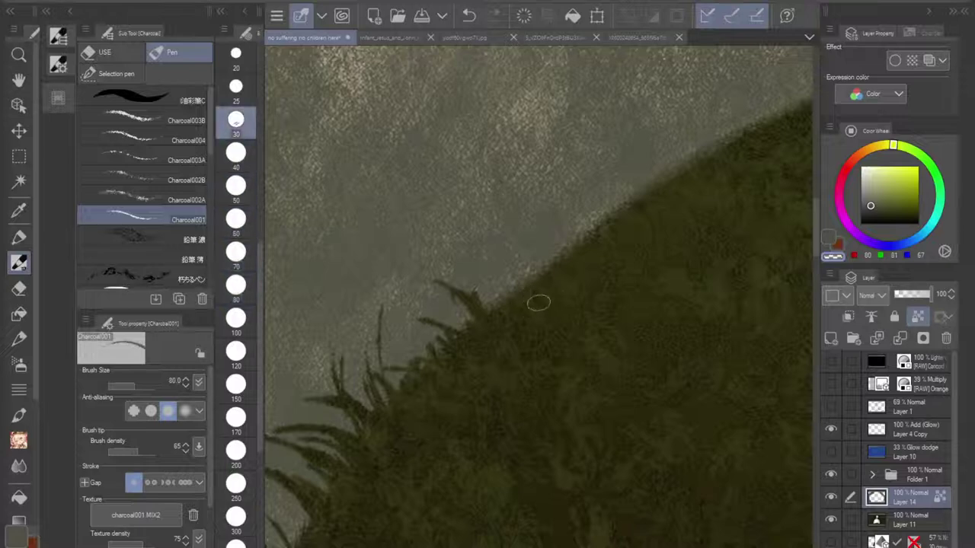
pyautogui.moveTo(510, 291)
pyautogui.mouseDown()
pyautogui.moveTo(489, 242)
pyautogui.moveTo(520, 296)
pyautogui.mouseUp()
pyautogui.moveTo(521, 248)
pyautogui.mouseDown()
pyautogui.moveTo(542, 284)
pyautogui.moveTo(555, 263)
pyautogui.mouseUp()
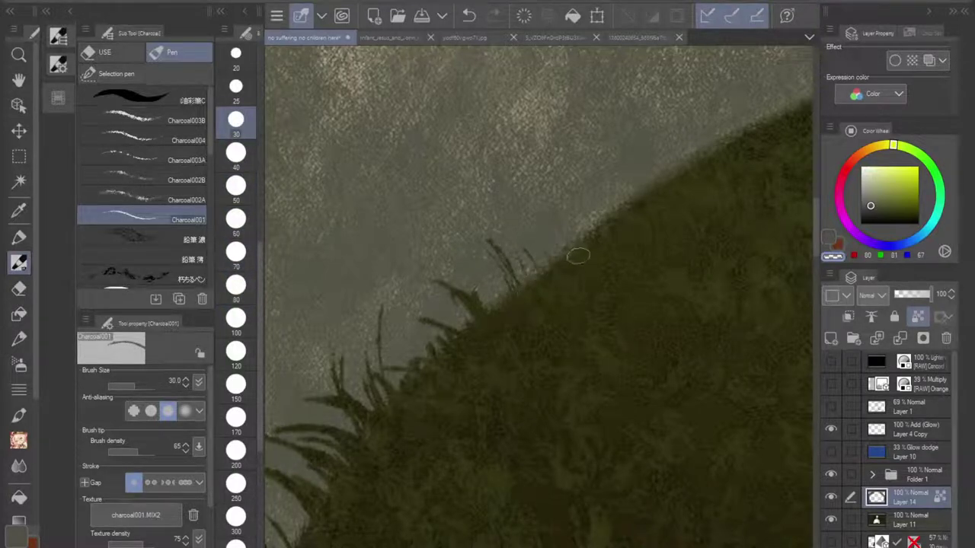
pyautogui.moveTo(550, 198); pyautogui.dragTo(583, 231)
pyautogui.moveTo(512, 183)
pyautogui.mouseDown()
pyautogui.moveTo(599, 230)
pyautogui.moveTo(537, 182)
pyautogui.mouseUp()
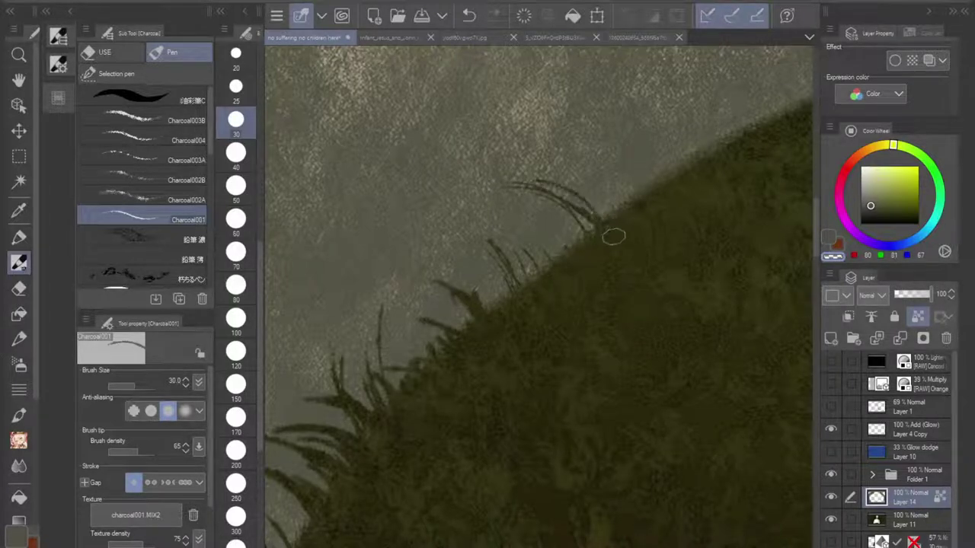
pyautogui.scroll(-5, 558, 244)
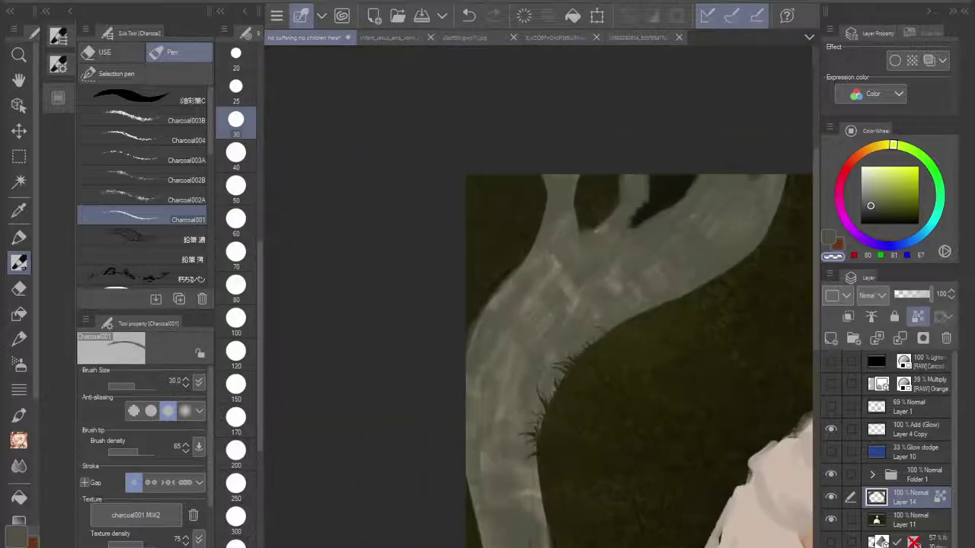
pyautogui.moveTo(558, 245); pyautogui.dragTo(538, 182)
pyautogui.scroll(1, 575, 258)
pyautogui.scroll(3, 549, 289)
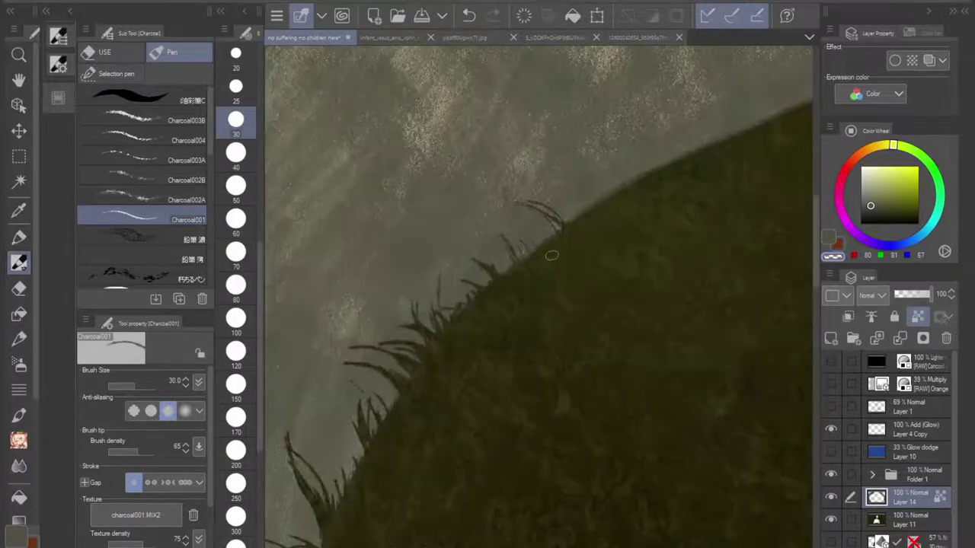
pyautogui.moveTo(548, 228); pyautogui.dragTo(462, 226)
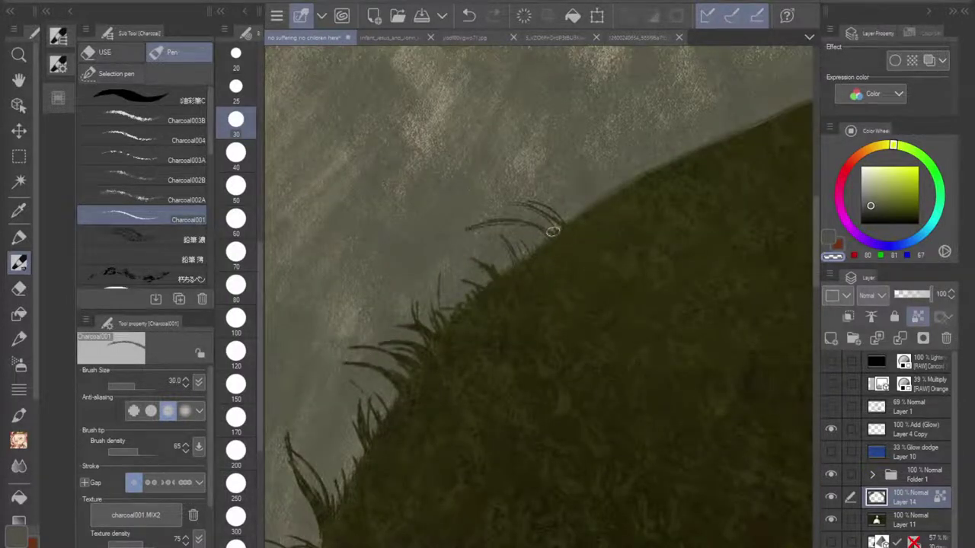
pyautogui.moveTo(553, 232); pyautogui.dragTo(475, 229)
pyautogui.moveTo(552, 237)
pyautogui.mouseDown()
pyautogui.moveTo(473, 231)
pyautogui.moveTo(464, 242)
pyautogui.moveTo(492, 222)
pyautogui.moveTo(556, 233)
pyautogui.mouseUp()
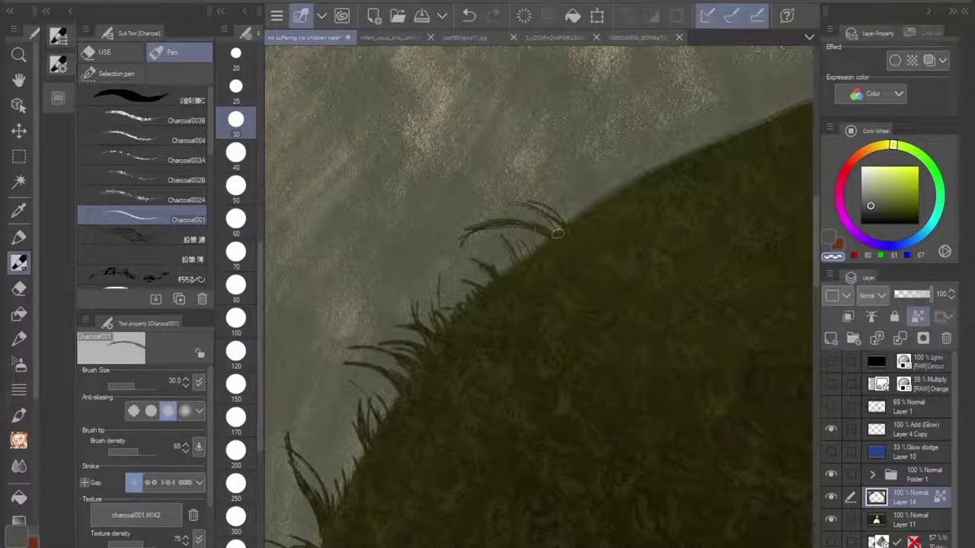
pyautogui.hotkey('ctrl', 'z')
pyautogui.hotkey('ctrl', 'z')
pyautogui.hotkey('ctrl', 'z')
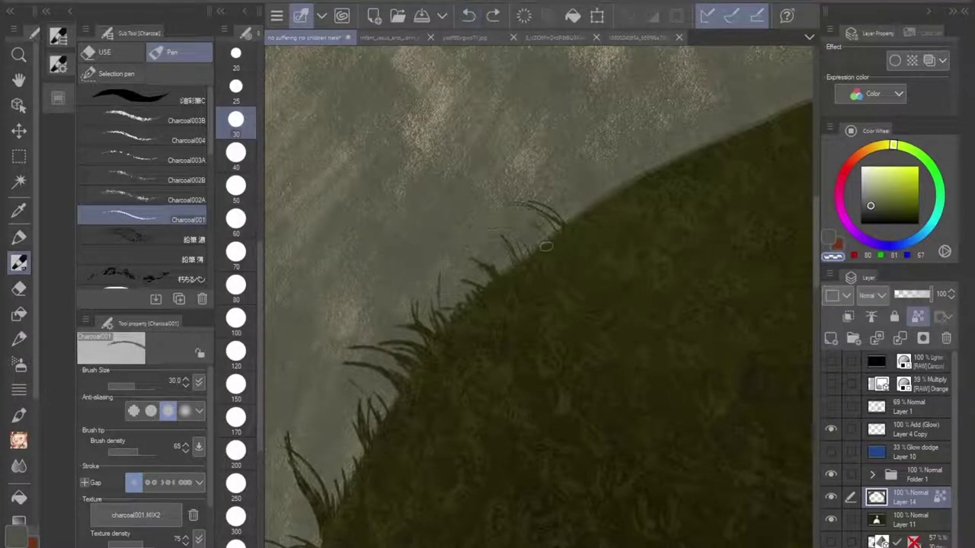
pyautogui.moveTo(450, 228)
pyautogui.mouseDown()
pyautogui.moveTo(487, 226)
pyautogui.moveTo(533, 245)
pyautogui.mouseUp()
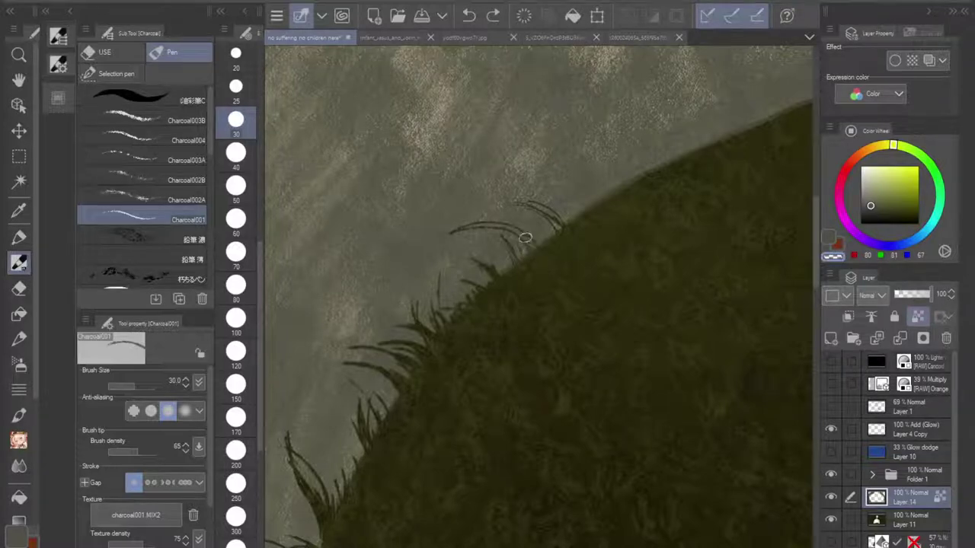
pyautogui.hotkey('ctrl', 'z')
# Step: Thicken the highest arching tuft on the drape's inner edge with longer blades and extend the small curled tuft just below it
pyautogui.press('-')
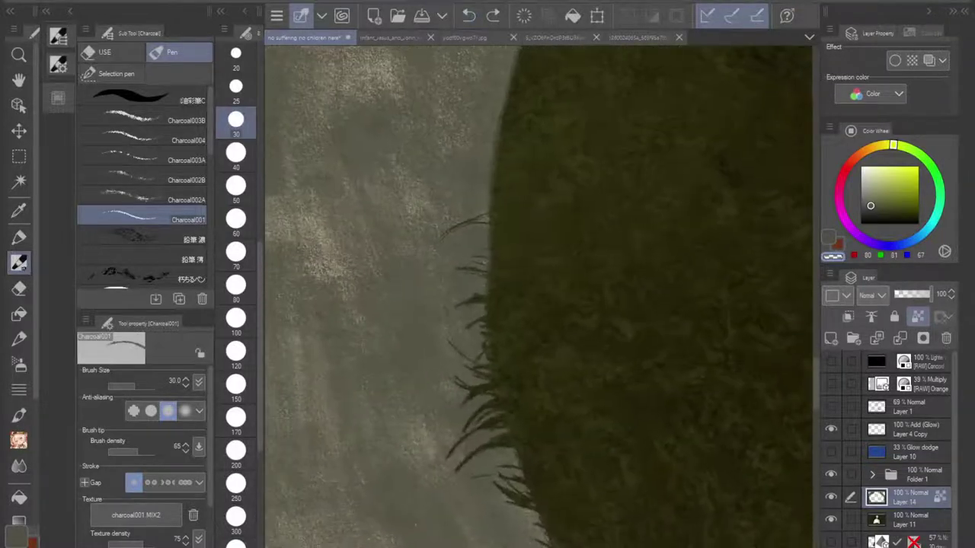
pyautogui.press('-')
pyautogui.press('-')
pyautogui.press('-')
pyautogui.moveTo(458, 270)
pyautogui.mouseDown()
pyautogui.moveTo(435, 272)
pyautogui.moveTo(393, 293)
pyautogui.moveTo(467, 274)
pyautogui.moveTo(385, 302)
pyautogui.mouseUp()
pyautogui.moveTo(458, 265)
pyautogui.mouseDown()
pyautogui.moveTo(389, 298)
pyautogui.moveTo(431, 271)
pyautogui.moveTo(411, 278)
pyautogui.mouseUp()
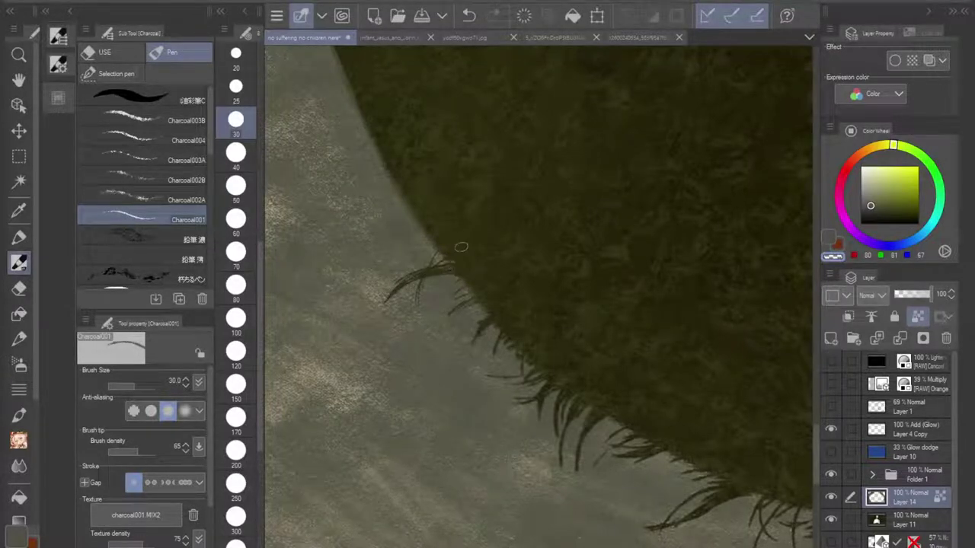
pyautogui.moveTo(564, 263)
pyautogui.mouseDown()
pyautogui.moveTo(574, 322)
pyautogui.moveTo(558, 335)
pyautogui.mouseUp()
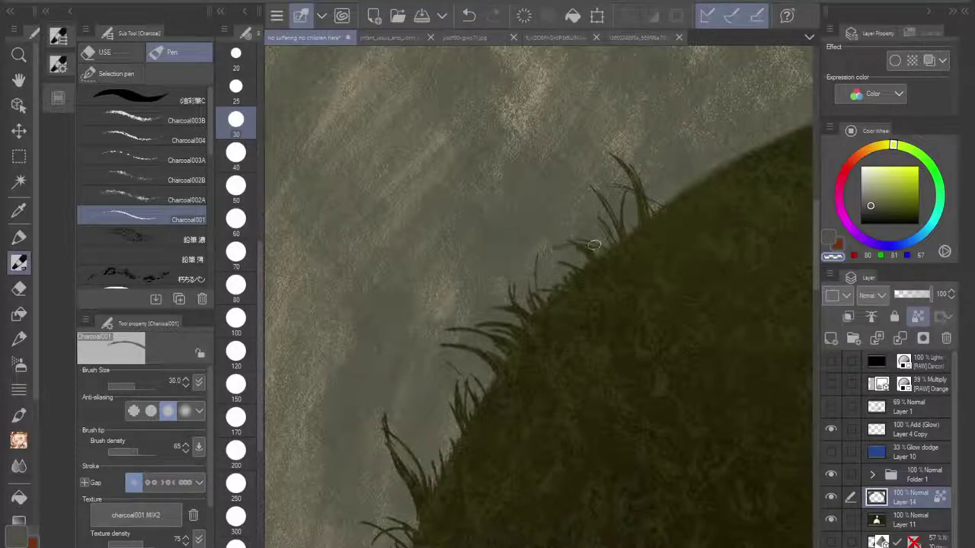
pyautogui.moveTo(598, 244); pyautogui.dragTo(554, 248)
# Step: Cut two thin upward-curving tufts into the grey-green just beyond the highest arching tuft on the drape's inner edge
pyautogui.moveTo(624, 261); pyautogui.dragTo(552, 301)
pyautogui.moveTo(493, 282); pyautogui.dragTo(386, 355)
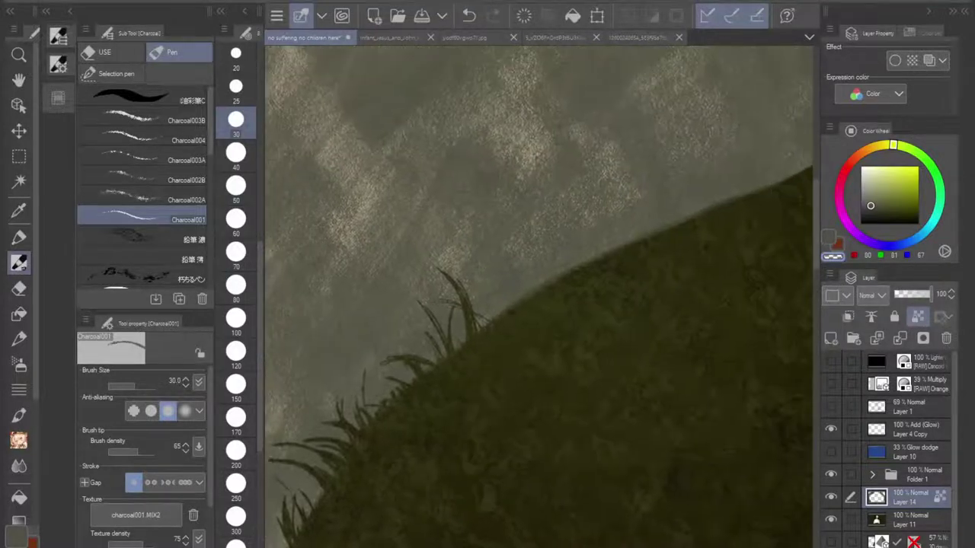
pyautogui.moveTo(488, 336)
pyautogui.mouseDown()
pyautogui.moveTo(491, 287)
pyautogui.moveTo(511, 275)
pyautogui.mouseUp()
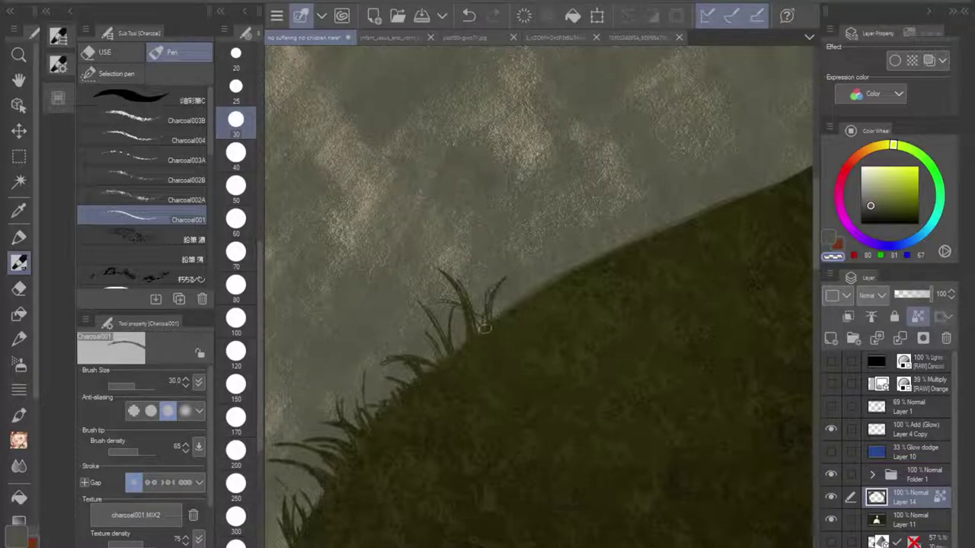
pyautogui.moveTo(524, 301)
pyautogui.mouseDown()
pyautogui.moveTo(531, 260)
pyautogui.moveTo(526, 267)
pyautogui.mouseUp()
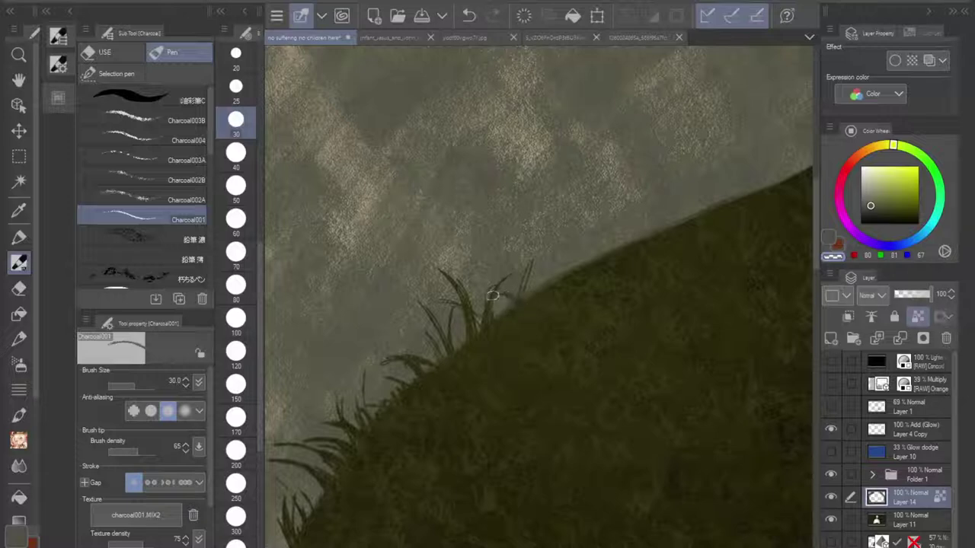
pyautogui.moveTo(517, 305); pyautogui.dragTo(524, 245)
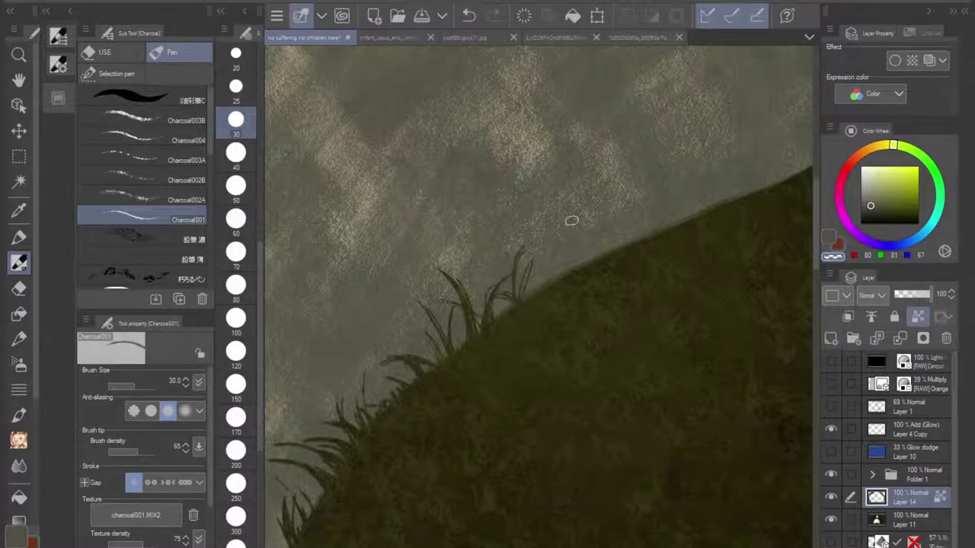
# Step: Fill the gaps between the lower tufts on the drape's inner curve with fine short grass blades
pyautogui.scroll(-4, 572, 221)
pyautogui.moveTo(571, 220); pyautogui.dragTo(471, 171)
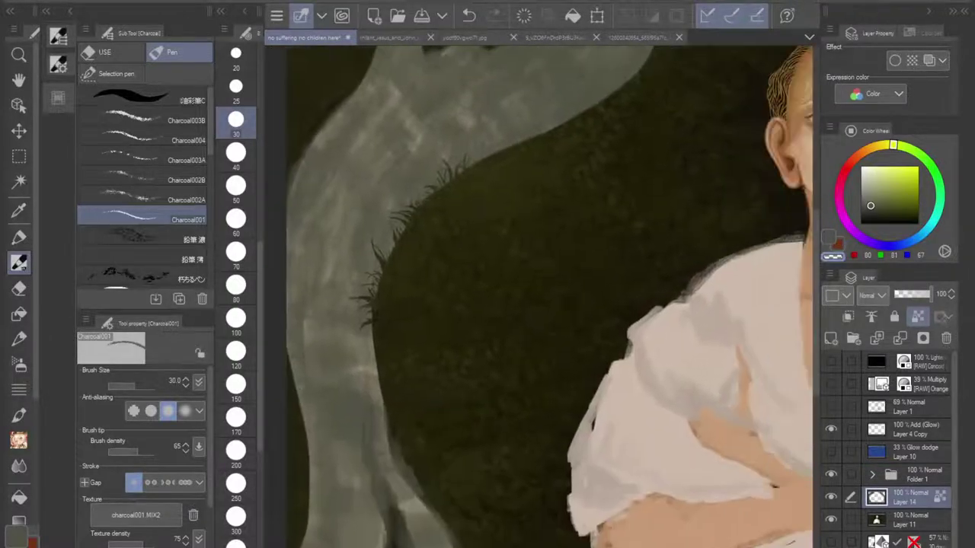
pyautogui.scroll(-3, 578, 359)
pyautogui.moveTo(578, 360); pyautogui.dragTo(479, 320)
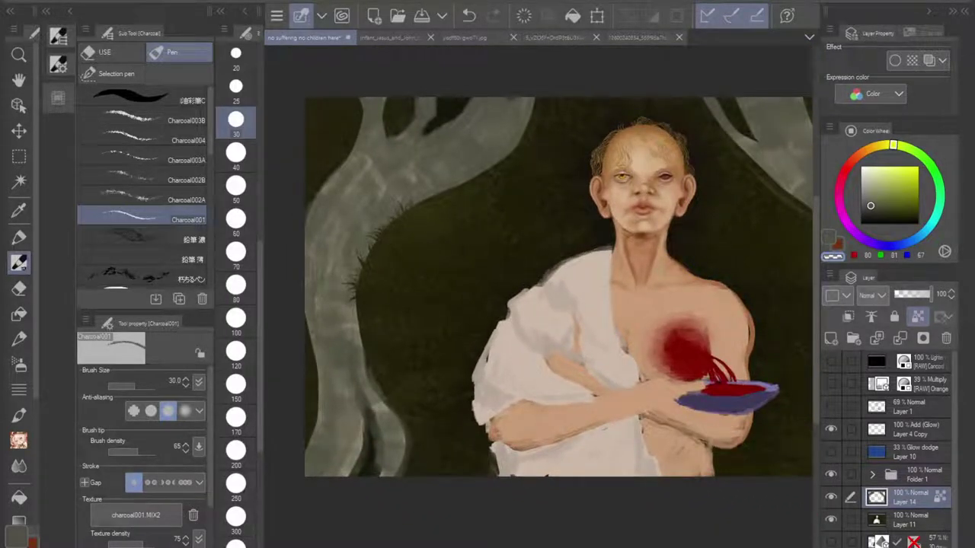
pyautogui.scroll(6, 398, 227)
pyautogui.moveTo(398, 227); pyautogui.dragTo(529, 331)
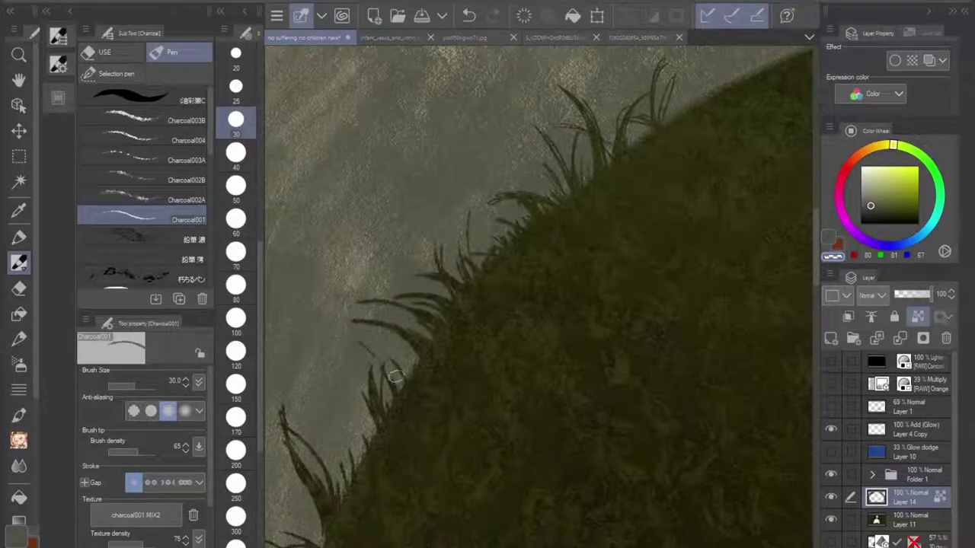
pyautogui.moveTo(396, 348); pyautogui.dragTo(421, 380)
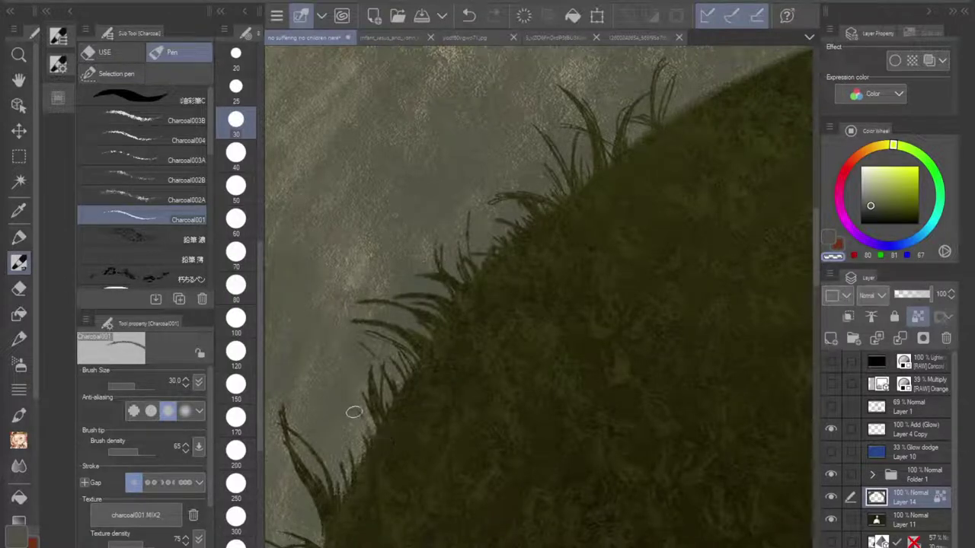
pyautogui.moveTo(356, 414); pyautogui.dragTo(375, 446)
# Step: Review the grass silhouette across the whole painting, toggling Layer 11's visibility off and back on
pyautogui.hotkey('ctrl', '-')
pyautogui.hotkey('ctrl', '-')
pyautogui.hotkey('ctrl', '-')
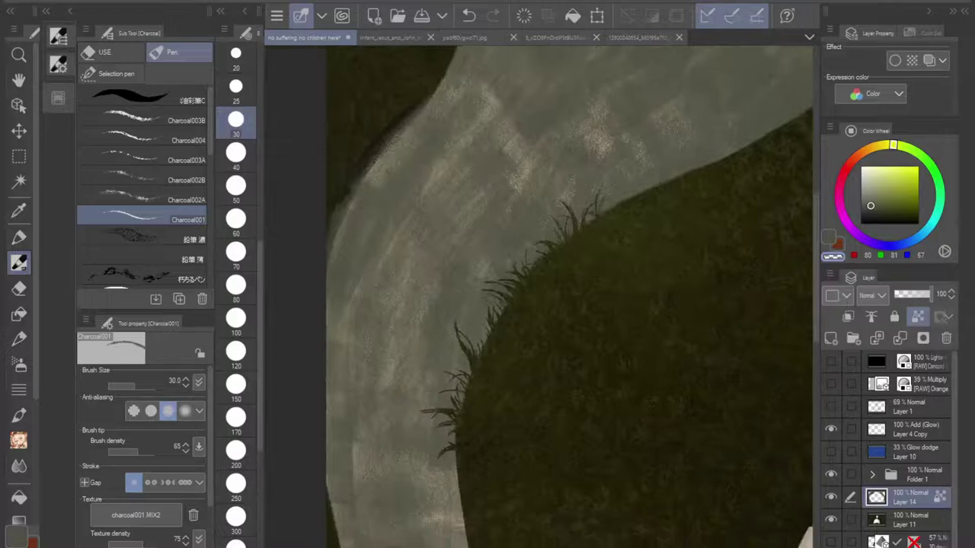
pyautogui.moveTo(548, 304); pyautogui.dragTo(442, 222)
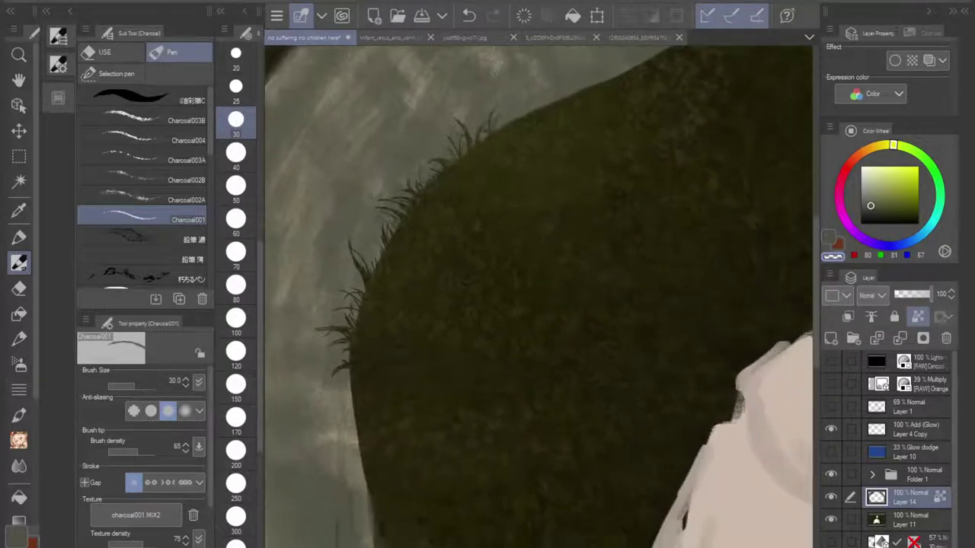
pyautogui.hotkey('ctrl', '-')
pyautogui.moveTo(548, 304); pyautogui.dragTo(423, 295)
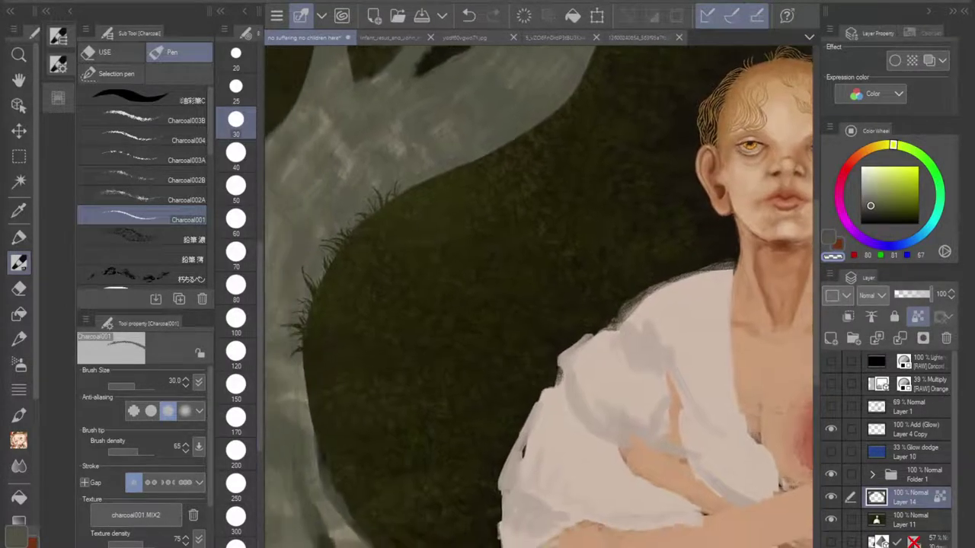
pyautogui.moveTo(549, 304); pyautogui.dragTo(485, 353)
pyautogui.scroll(-5, 541, 297)
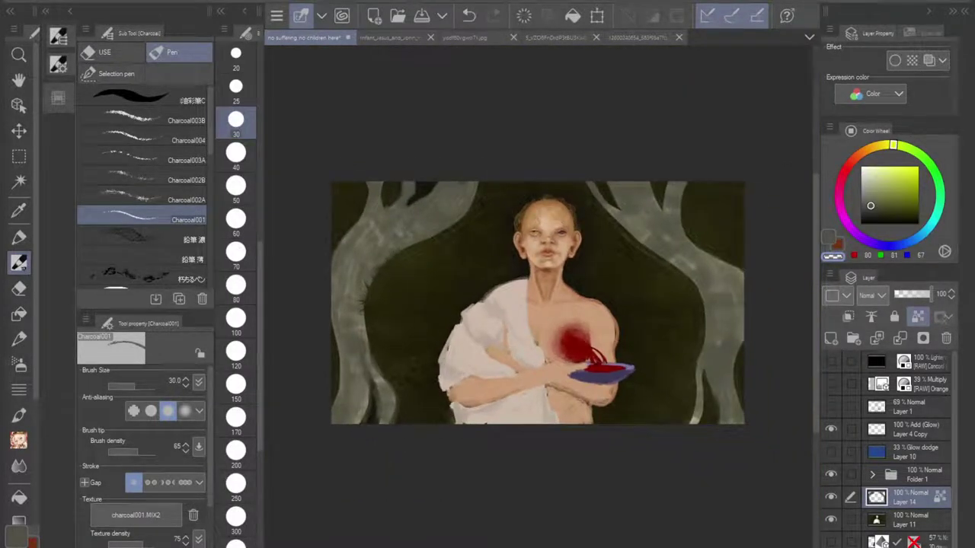
pyautogui.click(831, 521)
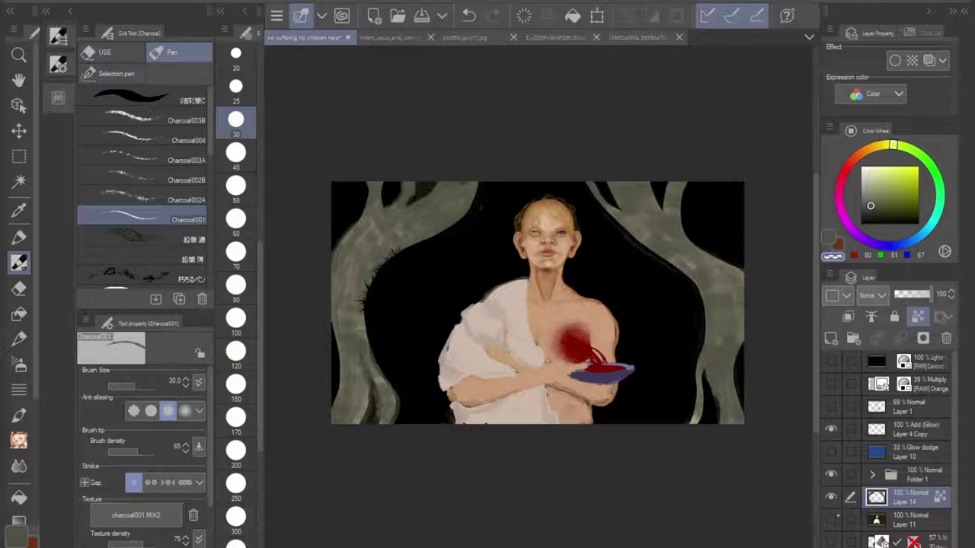
pyautogui.click(832, 520)
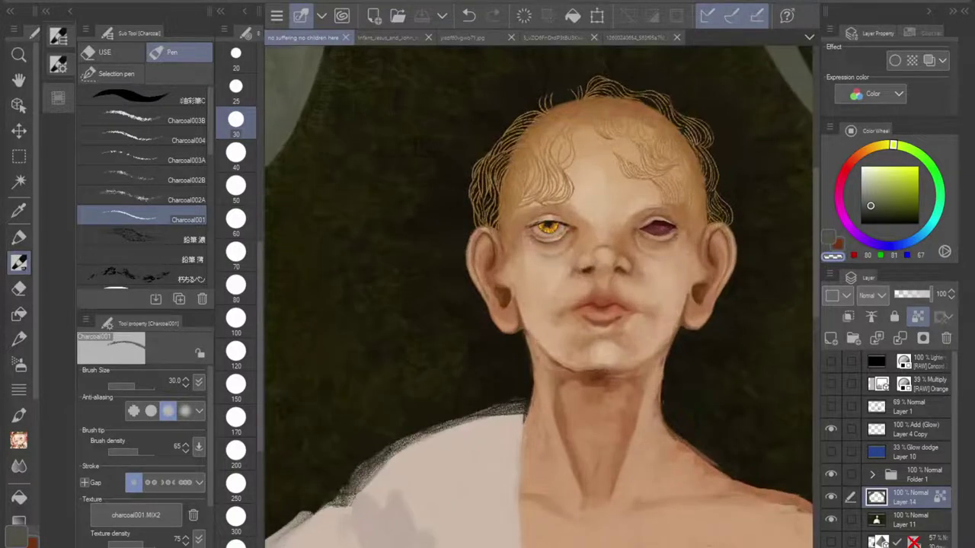
# Step: Extend the grass further up the drape's inner edge with fine short blades and a taller curved tuft
pyautogui.scroll(1, 641, 282)
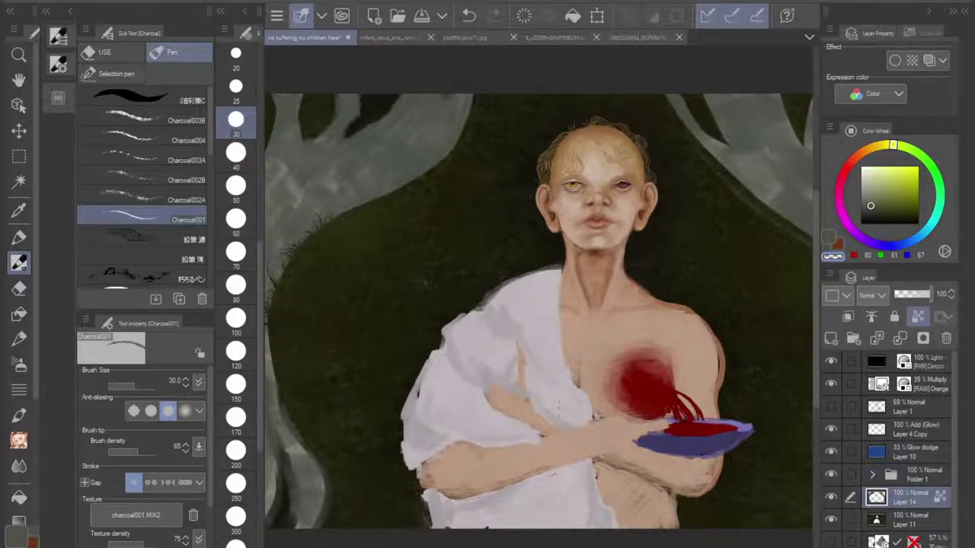
pyautogui.moveTo(669, 308)
pyautogui.mouseDown()
pyautogui.moveTo(800, 315)
pyautogui.moveTo(746, 309)
pyautogui.mouseUp()
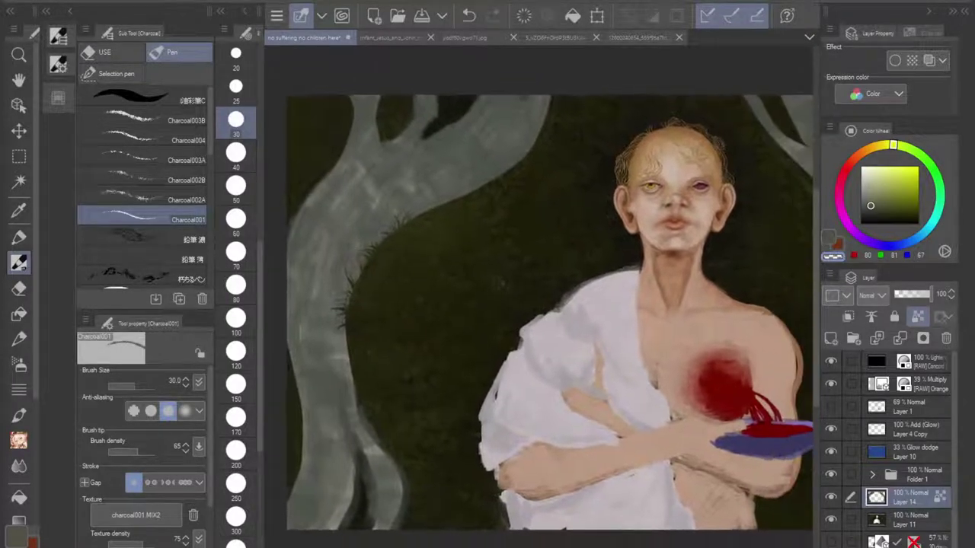
pyautogui.scroll(3, 539, 311)
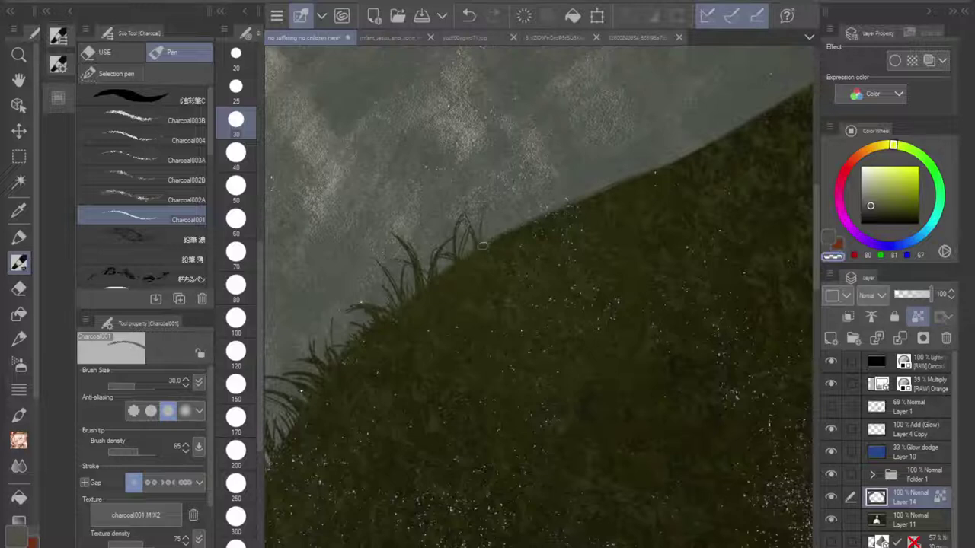
pyautogui.moveTo(481, 245)
pyautogui.mouseDown()
pyautogui.moveTo(490, 189)
pyautogui.moveTo(530, 226)
pyautogui.mouseUp()
pyautogui.moveTo(523, 193)
pyautogui.mouseDown()
pyautogui.moveTo(535, 231)
pyautogui.moveTo(534, 221)
pyautogui.mouseUp()
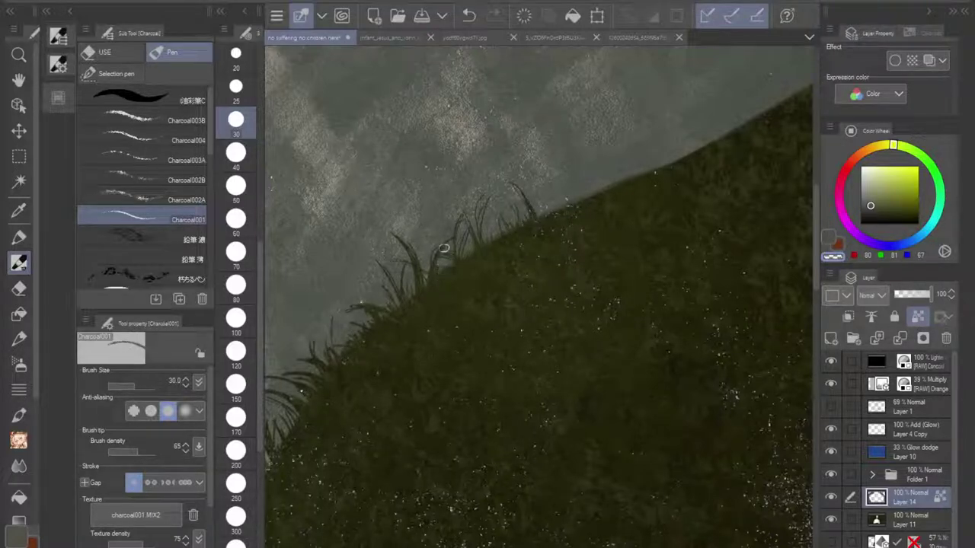
pyautogui.moveTo(577, 169); pyautogui.dragTo(655, 76)
pyautogui.moveTo(564, 251); pyautogui.dragTo(656, 122)
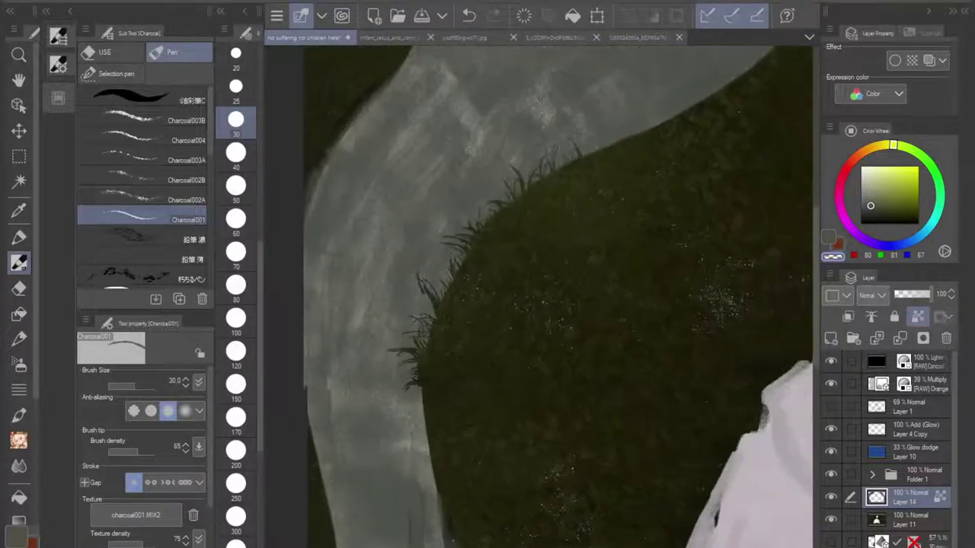
# Step: Extend the grass down the lower stretch of the drape's inner edge with fine short blades
pyautogui.scroll(-3, 538, 297)
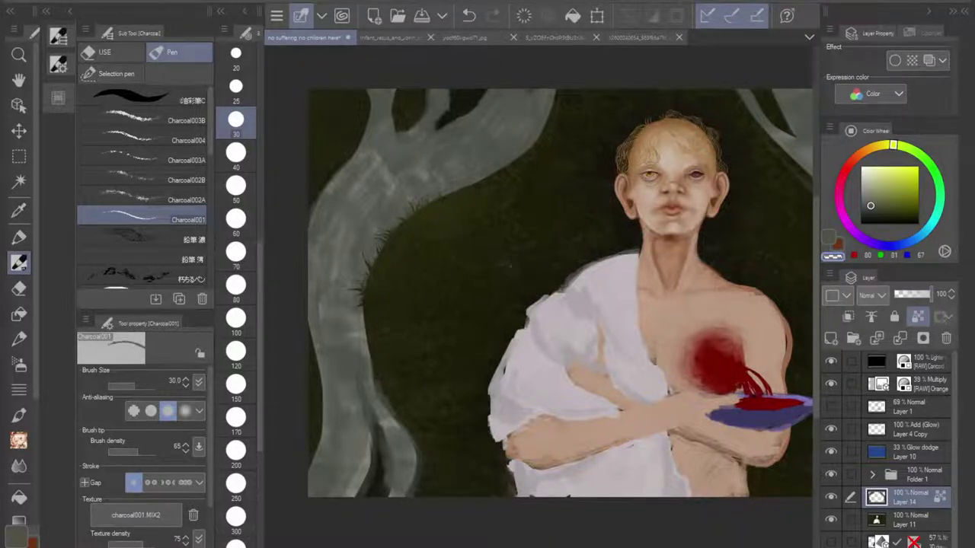
pyautogui.scroll(3, 397, 259)
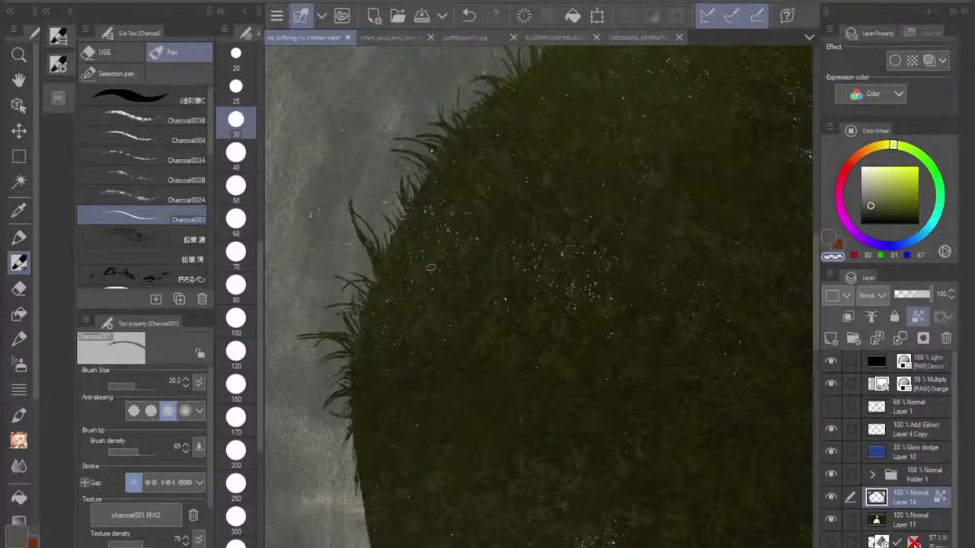
pyautogui.moveTo(431, 267); pyautogui.dragTo(523, 140)
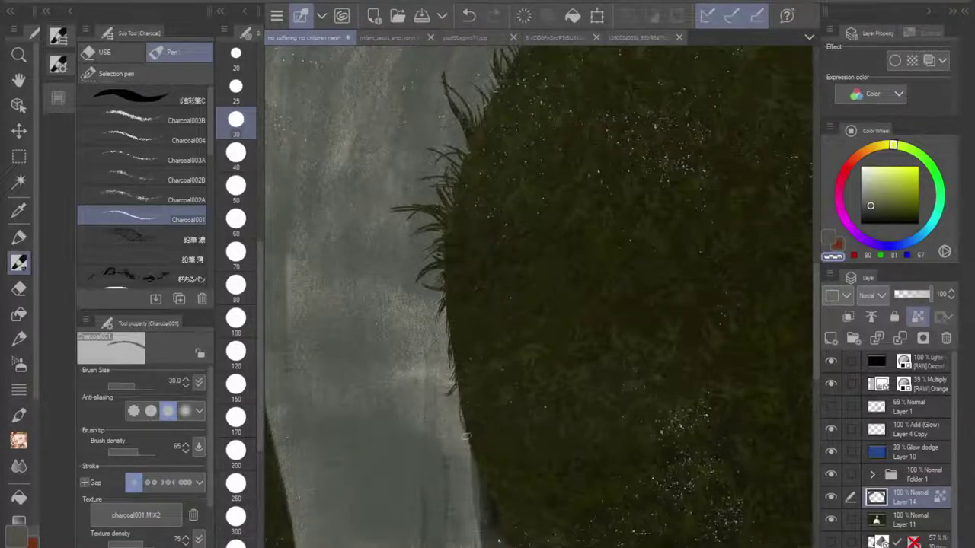
pyautogui.moveTo(466, 439); pyautogui.dragTo(458, 467)
pyautogui.scroll(-3, 587, 282)
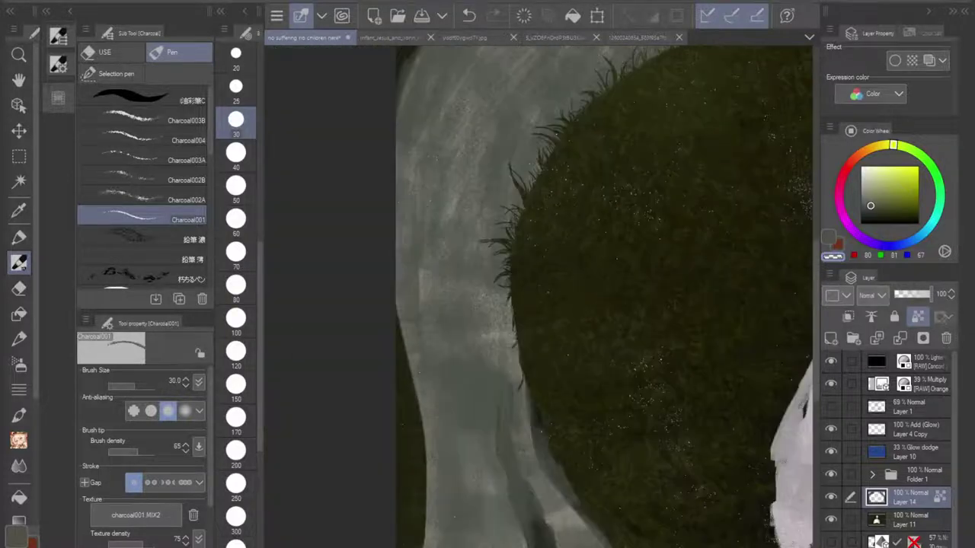
pyautogui.moveTo(586, 282); pyautogui.dragTo(477, 321)
pyautogui.scroll(-4, 608, 399)
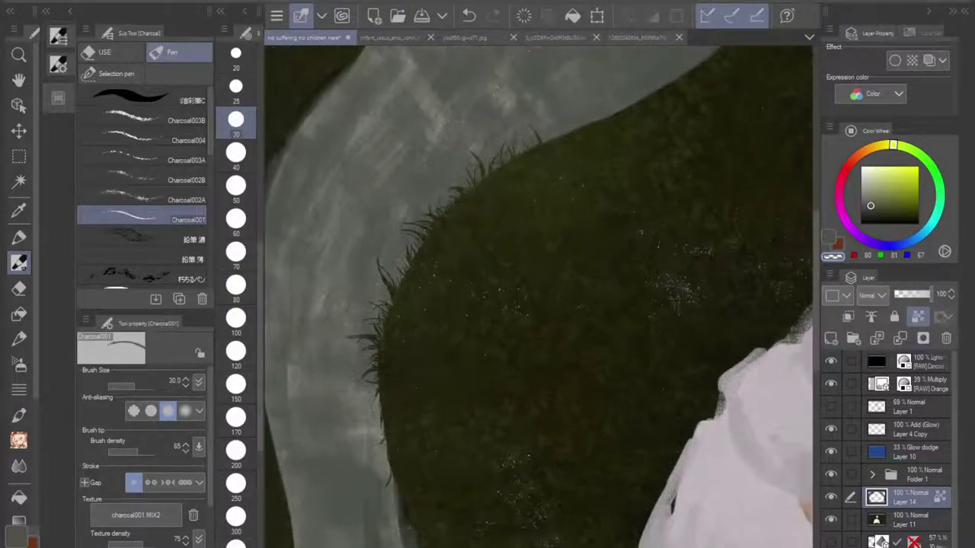
pyautogui.moveTo(636, 314); pyautogui.dragTo(575, 309)
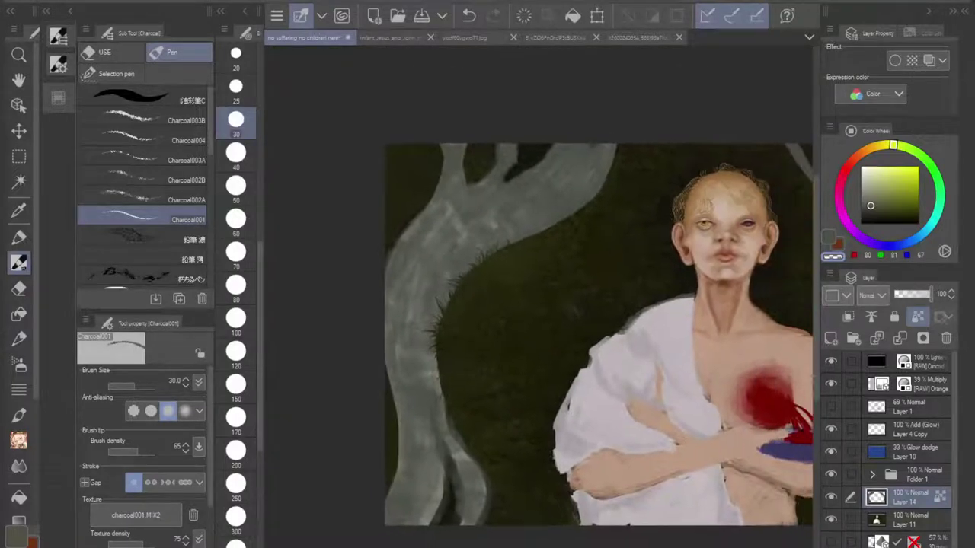
# Step: Add a curved blade with a thickened base beside the tall arching tuft on the drape's inner edge
pyautogui.moveTo(427, 335); pyautogui.dragTo(446, 223)
pyautogui.scroll(5, 526, 259)
pyautogui.moveTo(533, 267); pyautogui.dragTo(539, 295)
pyautogui.scroll(2, 537, 194)
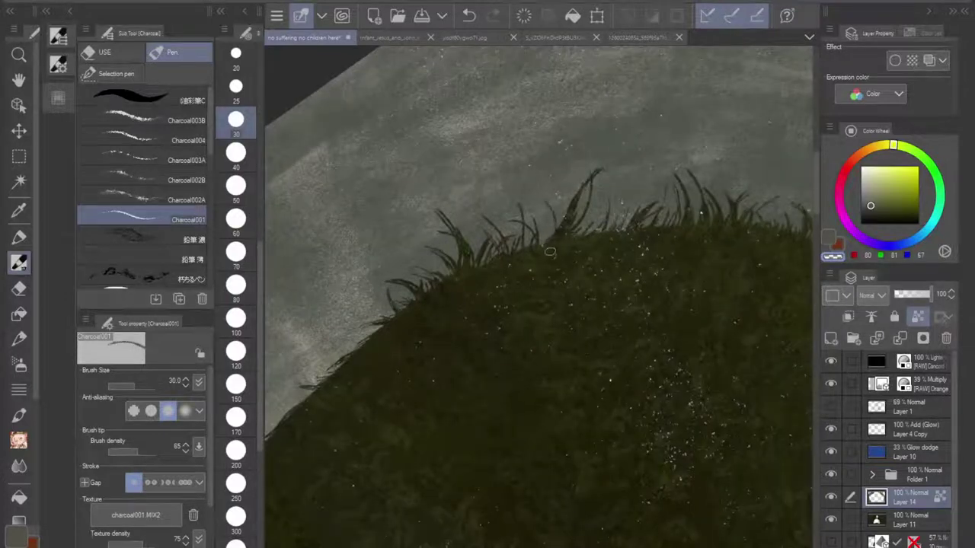
pyautogui.moveTo(545, 201); pyautogui.dragTo(557, 244)
pyautogui.moveTo(536, 197)
pyautogui.mouseDown()
pyautogui.moveTo(555, 245)
pyautogui.moveTo(544, 248)
pyautogui.moveTo(553, 230)
pyautogui.moveTo(546, 252)
pyautogui.mouseUp()
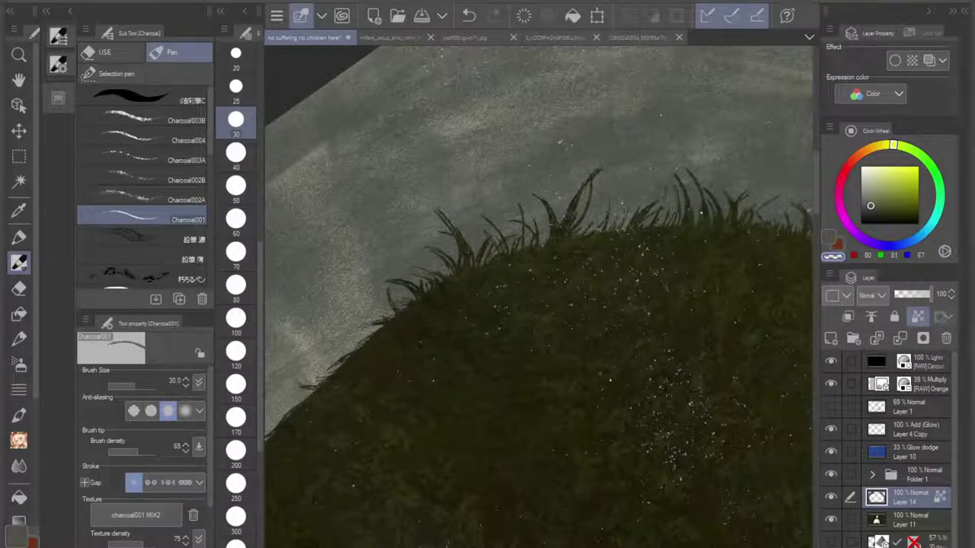
# Step: Thicken the sparse short blades near the lower end of the grass, and rotate the canvas back towards upright
pyautogui.moveTo(525, 282); pyautogui.dragTo(688, 177)
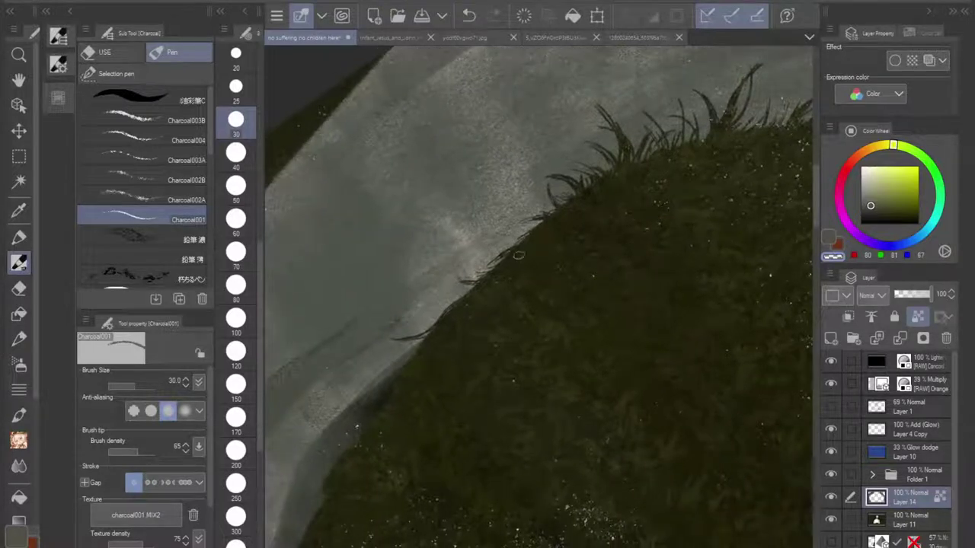
pyautogui.moveTo(504, 266); pyautogui.dragTo(485, 242)
pyautogui.moveTo(469, 274)
pyautogui.mouseDown()
pyautogui.moveTo(456, 273)
pyautogui.moveTo(478, 275)
pyautogui.mouseUp()
pyautogui.scroll(-4, 577, 305)
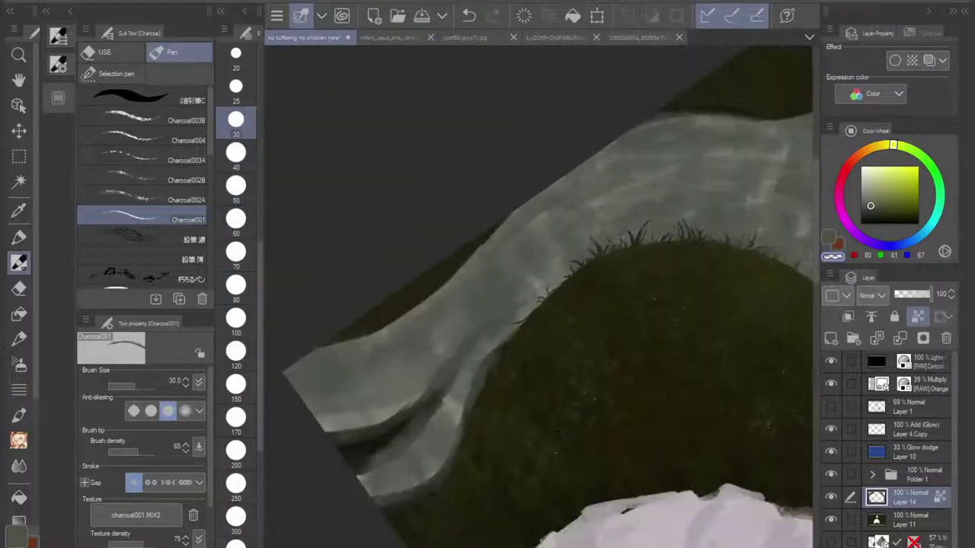
pyautogui.press('-')
pyautogui.press('-')
pyautogui.press('-')
pyautogui.press('-')
pyautogui.press('-')
pyautogui.press('-')
pyautogui.press('-')
pyautogui.press('-')
pyautogui.press('-')
pyautogui.press('-')
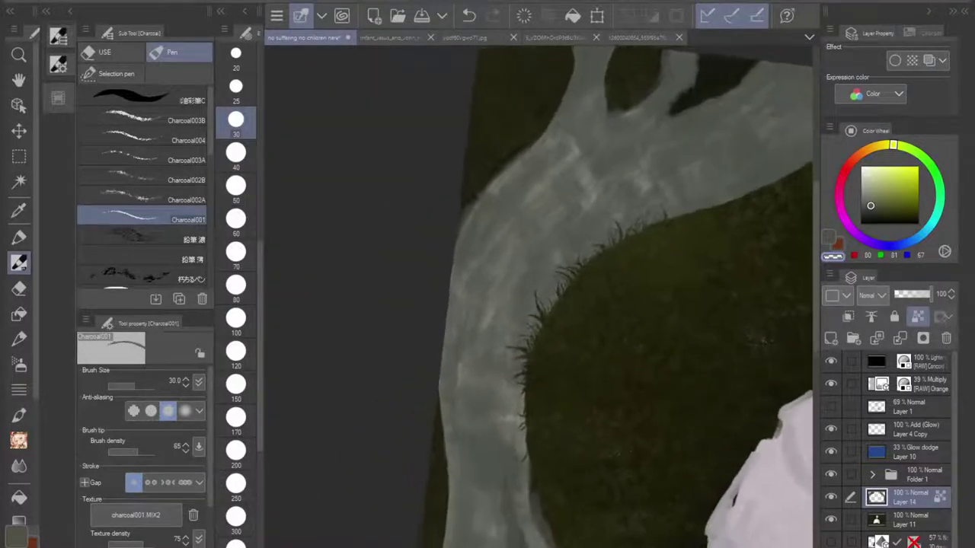
# Step: Cut another small outward-curving blade into the grey-green below the lowest tufts of the inner edge
pyautogui.scroll(4, 542, 416)
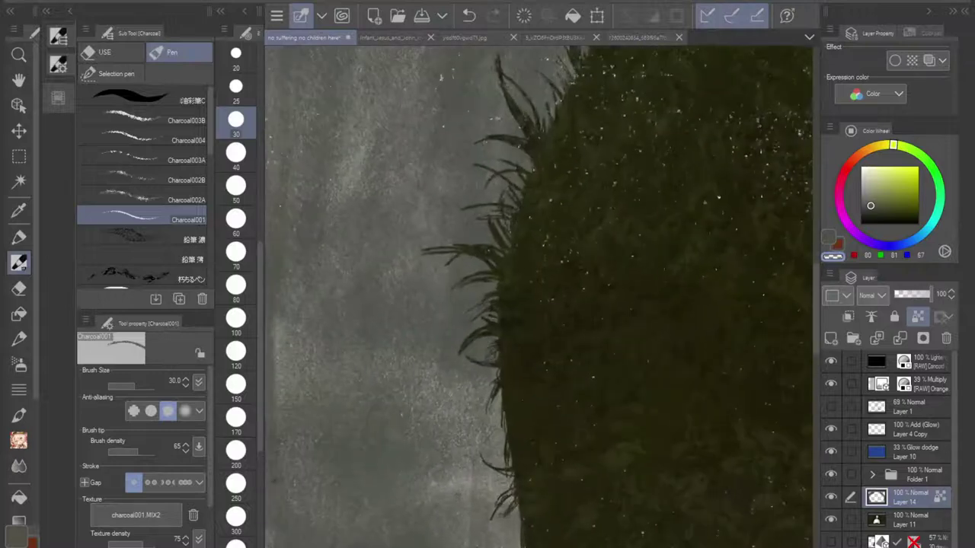
pyautogui.moveTo(515, 443)
pyautogui.mouseDown()
pyautogui.moveTo(481, 440)
pyautogui.moveTo(498, 447)
pyautogui.moveTo(494, 455)
pyautogui.mouseUp()
pyautogui.scroll(-1, 650, 307)
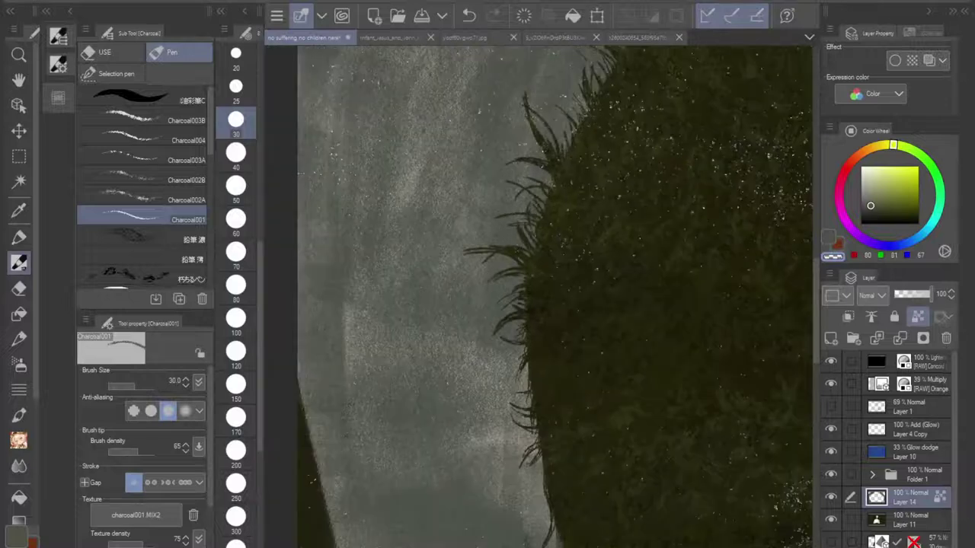
# Step: Thicken the body and base of the last leaning blade at the upper end of the grass row
pyautogui.moveTo(650, 307); pyautogui.dragTo(447, 386)
pyautogui.moveTo(609, 152); pyautogui.dragTo(399, 441)
pyautogui.moveTo(455, 313); pyautogui.dragTo(449, 342)
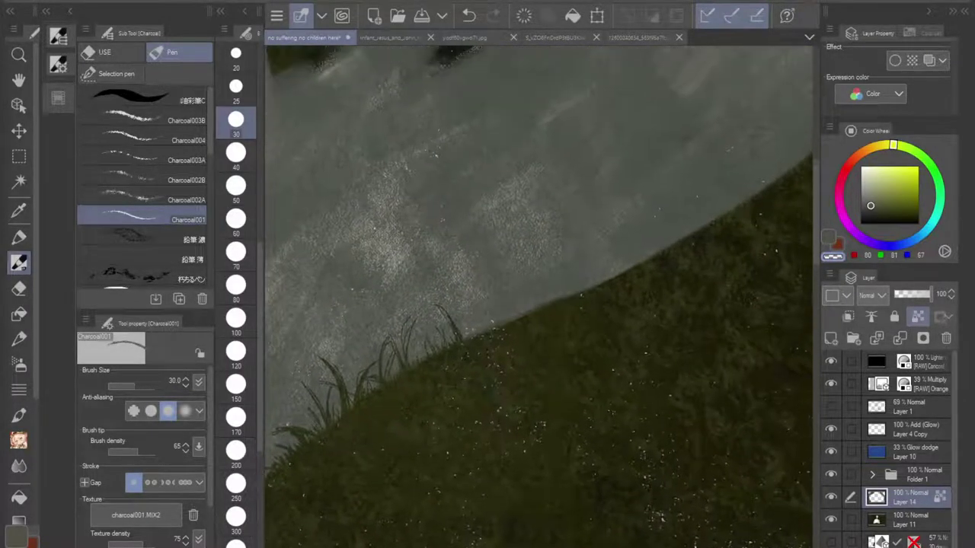
pyautogui.scroll(2, 449, 343)
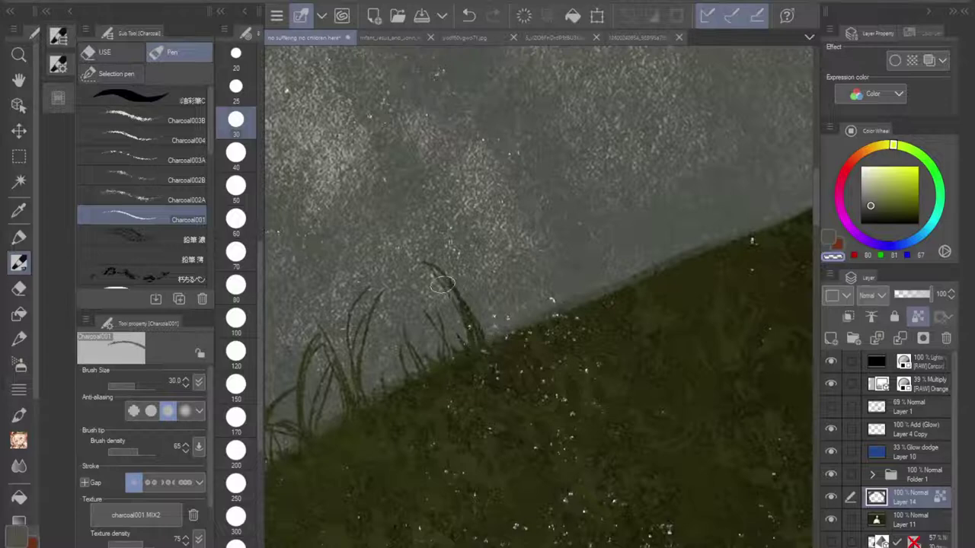
pyautogui.moveTo(463, 292)
pyautogui.mouseDown()
pyautogui.moveTo(479, 313)
pyautogui.moveTo(486, 351)
pyautogui.mouseUp()
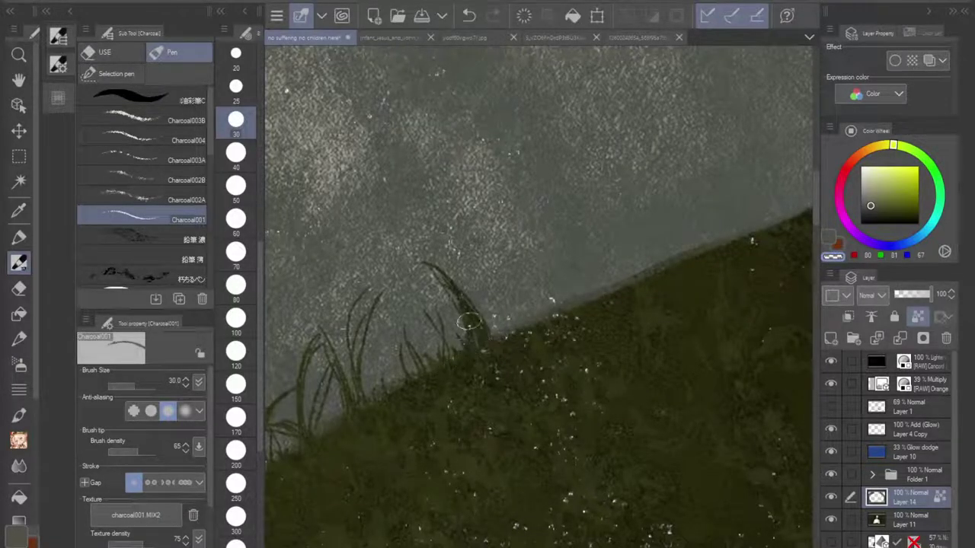
# Step: Paint a new tuft of curved, fanning blades just beyond the thickened leaning blade on the upper slope
pyautogui.moveTo(542, 259); pyautogui.dragTo(535, 324)
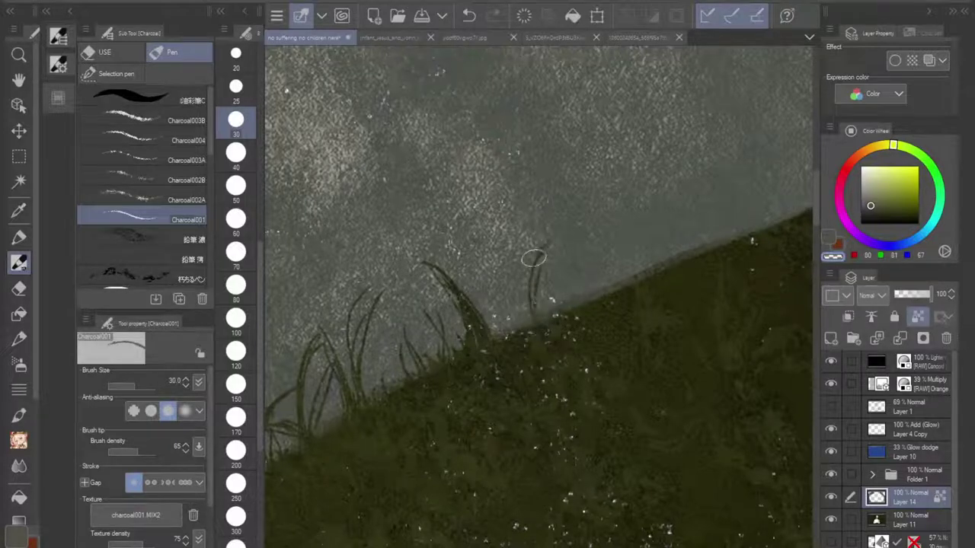
pyautogui.moveTo(534, 259)
pyautogui.mouseDown()
pyautogui.moveTo(545, 346)
pyautogui.moveTo(532, 264)
pyautogui.moveTo(525, 320)
pyautogui.mouseUp()
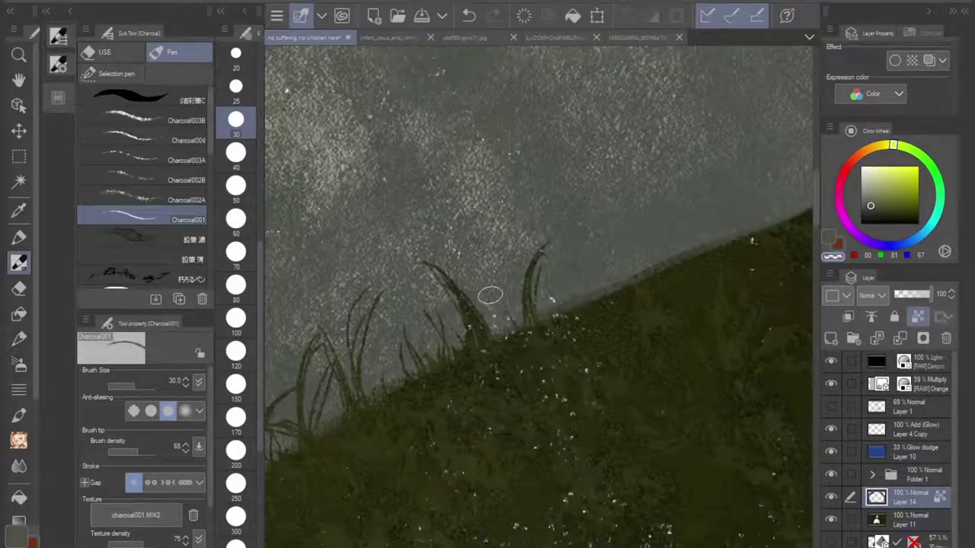
pyautogui.moveTo(495, 255)
pyautogui.mouseDown()
pyautogui.moveTo(502, 327)
pyautogui.moveTo(508, 319)
pyautogui.moveTo(504, 313)
pyautogui.moveTo(509, 328)
pyautogui.moveTo(491, 301)
pyautogui.moveTo(561, 314)
pyautogui.moveTo(539, 319)
pyautogui.moveTo(568, 268)
pyautogui.mouseUp()
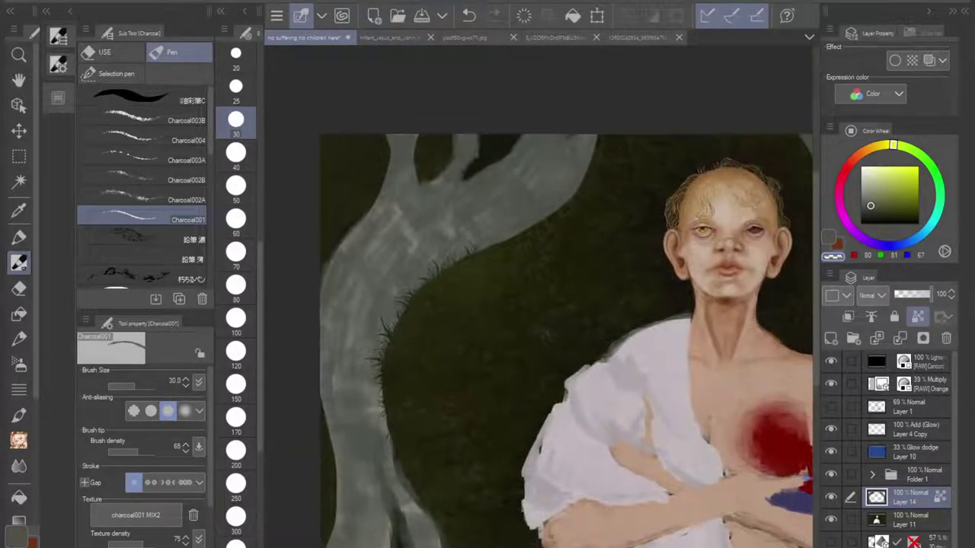
pyautogui.moveTo(546, 335); pyautogui.dragTo(521, 334)
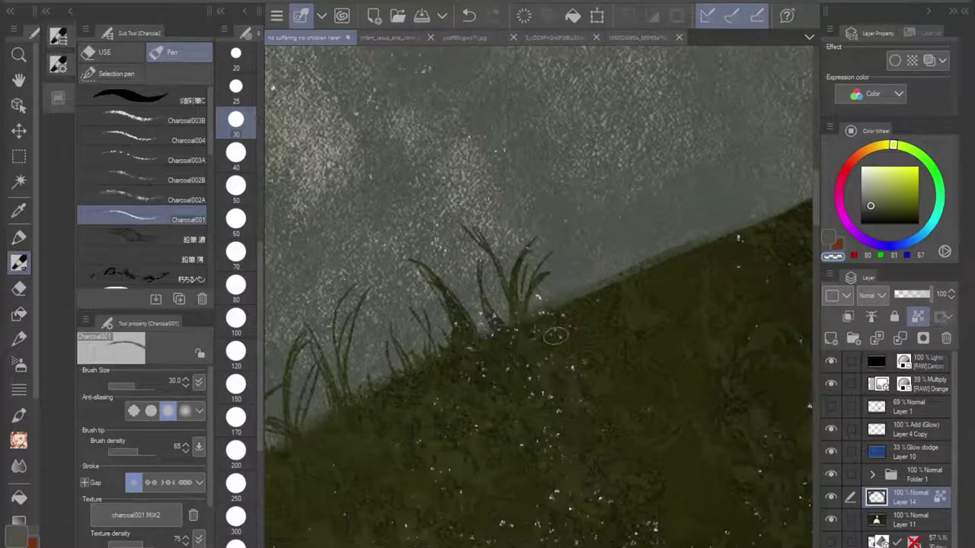
# Step: Build a taller arching tuft further up the slope, with a thick left-leaning blade and thinner blades fanning to the right
pyautogui.moveTo(576, 265); pyautogui.dragTo(578, 292)
pyautogui.moveTo(568, 237)
pyautogui.mouseDown()
pyautogui.moveTo(580, 294)
pyautogui.moveTo(559, 235)
pyautogui.moveTo(543, 228)
pyautogui.moveTo(556, 257)
pyautogui.mouseUp()
pyautogui.click(468, 15)
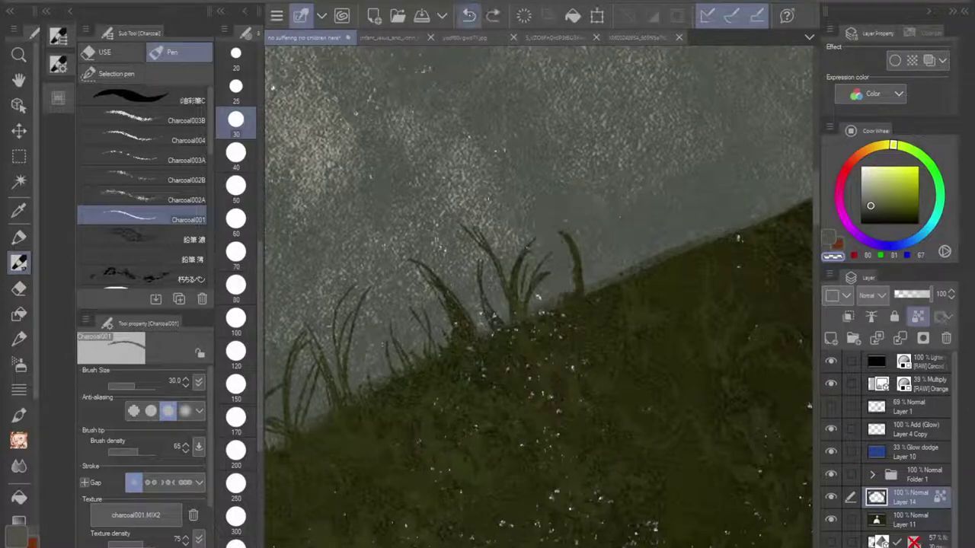
pyautogui.moveTo(546, 221); pyautogui.dragTo(572, 291)
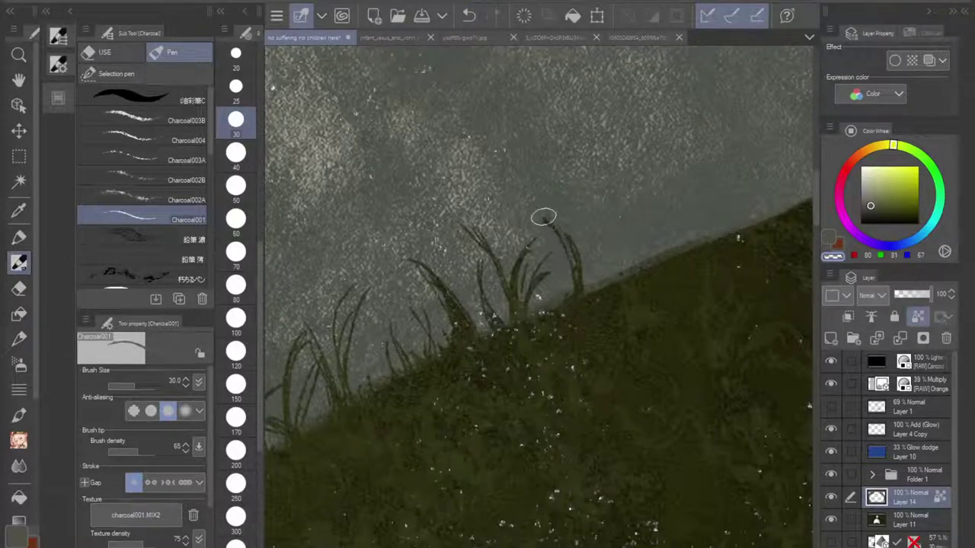
pyautogui.moveTo(544, 218); pyautogui.dragTo(577, 296)
pyautogui.moveTo(562, 233); pyautogui.dragTo(585, 291)
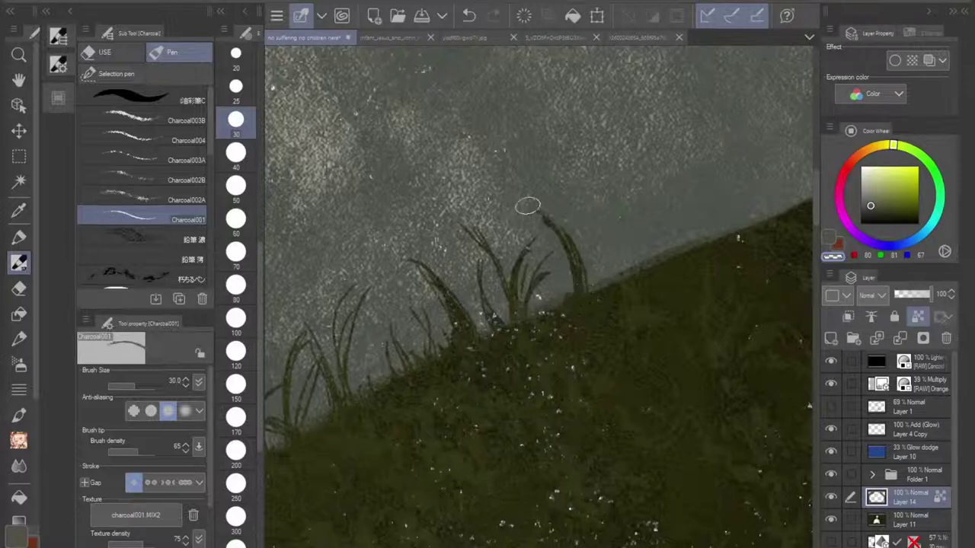
pyautogui.moveTo(530, 205)
pyautogui.mouseDown()
pyautogui.moveTo(582, 267)
pyautogui.moveTo(586, 298)
pyautogui.mouseUp()
pyautogui.moveTo(575, 244); pyautogui.dragTo(581, 303)
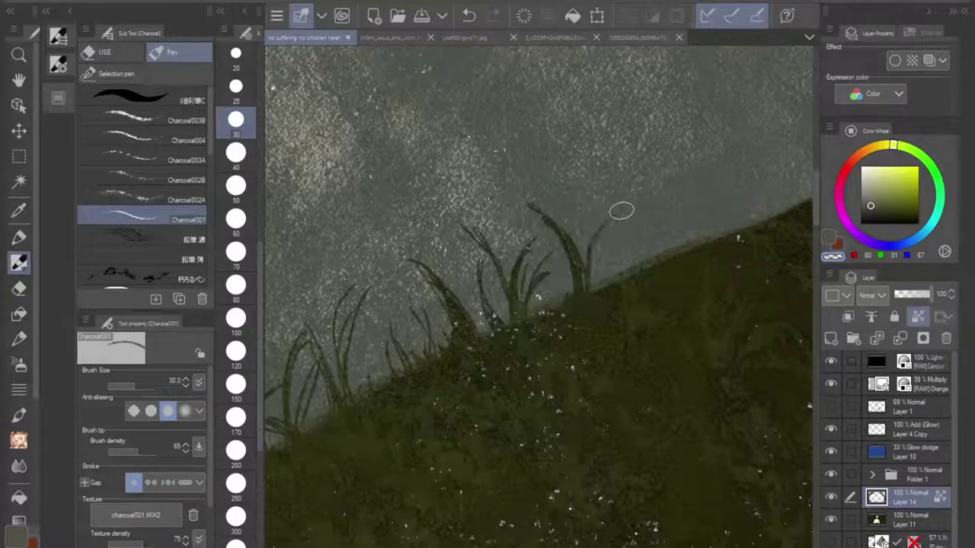
pyautogui.moveTo(617, 213)
pyautogui.mouseDown()
pyautogui.moveTo(584, 288)
pyautogui.moveTo(638, 235)
pyautogui.mouseUp()
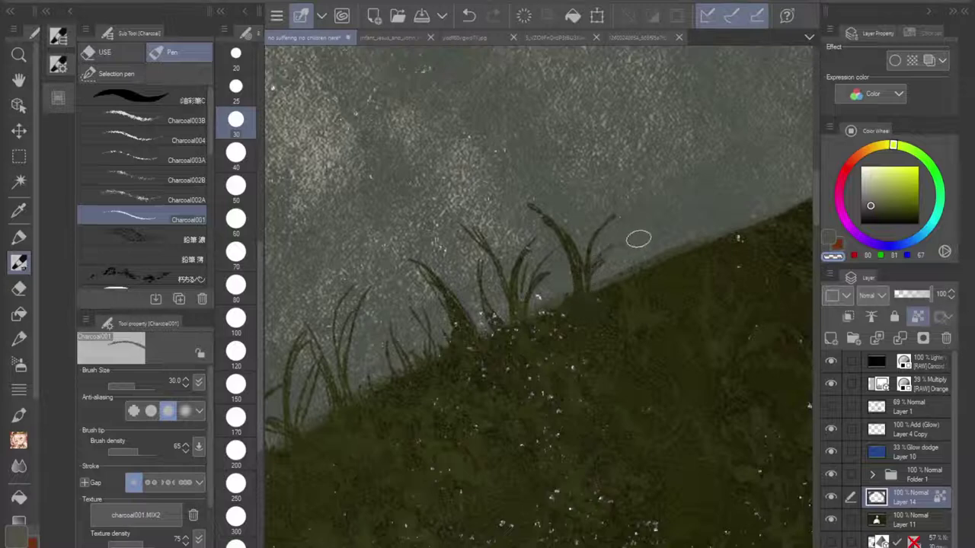
pyautogui.moveTo(696, 266)
pyautogui.mouseDown()
pyautogui.moveTo(619, 311)
pyautogui.moveTo(587, 353)
pyautogui.mouseUp()
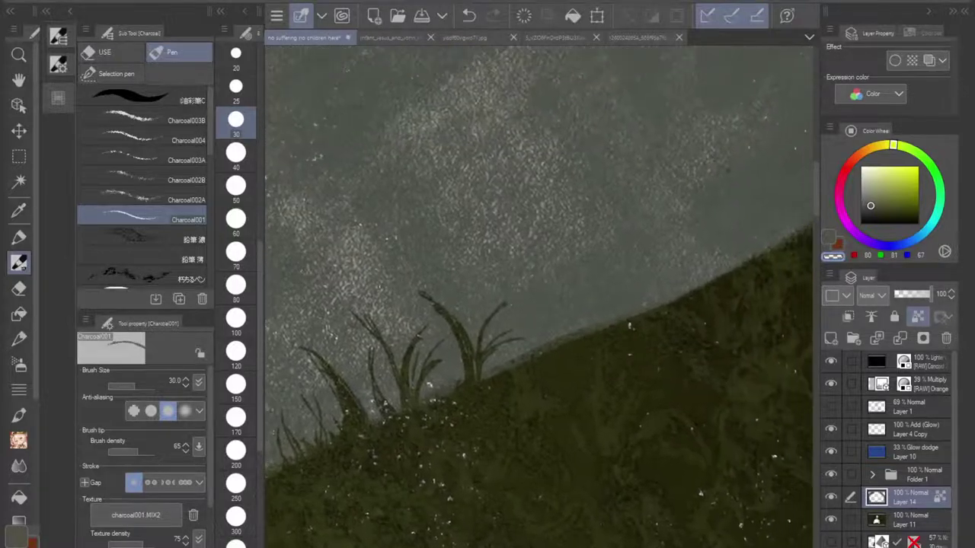
# Step: Refine the tall arching tuft's tip and base, and add fine short blades along the slope beside it
pyautogui.moveTo(439, 312); pyautogui.dragTo(409, 289)
pyautogui.moveTo(464, 381); pyautogui.dragTo(450, 350)
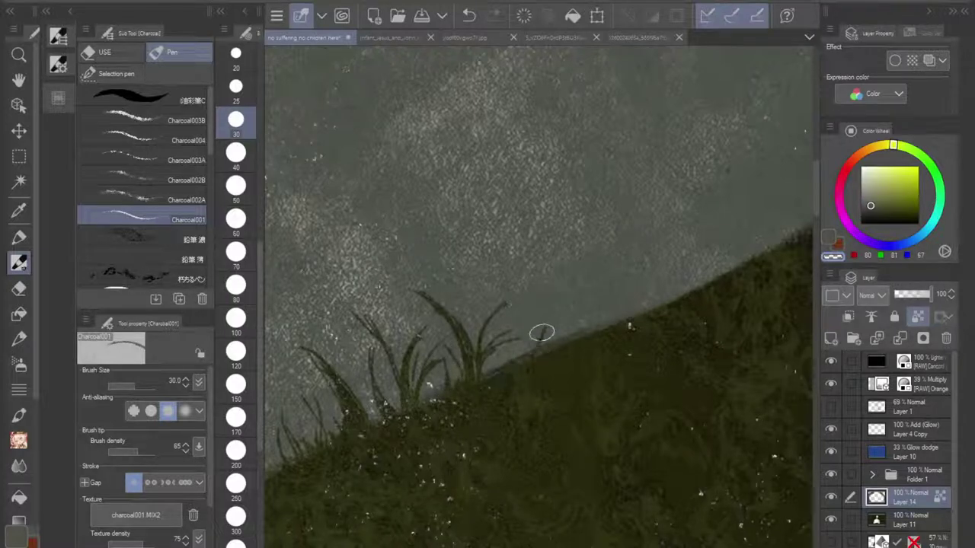
pyautogui.moveTo(539, 342); pyautogui.dragTo(546, 303)
pyautogui.moveTo(571, 335); pyautogui.dragTo(573, 310)
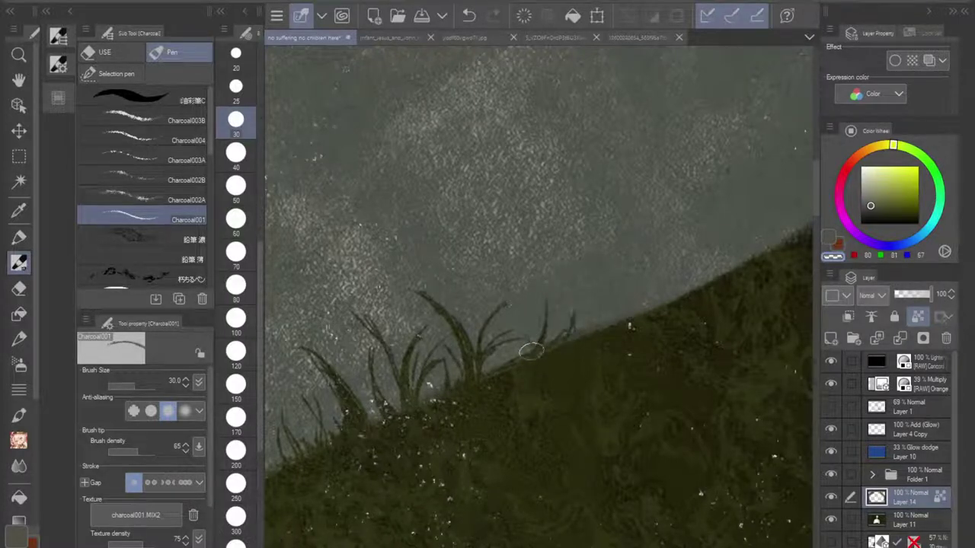
pyautogui.moveTo(530, 351); pyautogui.dragTo(524, 314)
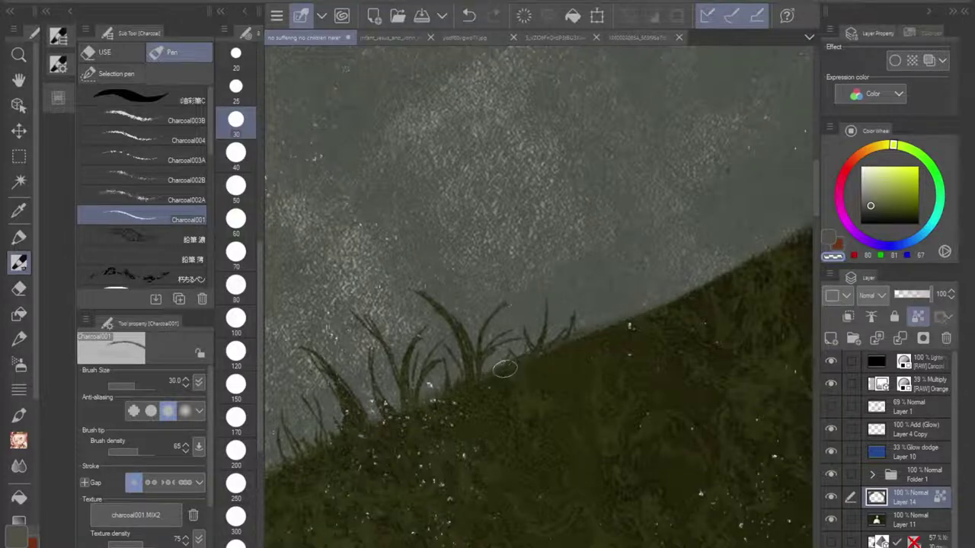
pyautogui.moveTo(507, 363); pyautogui.dragTo(502, 332)
# Step: Continue the grass up the slope with short blades and a small spreading tuft of thin blades
pyautogui.moveTo(587, 332); pyautogui.dragTo(588, 316)
pyautogui.moveTo(595, 329)
pyautogui.mouseDown()
pyautogui.moveTo(629, 310)
pyautogui.moveTo(619, 284)
pyautogui.moveTo(616, 298)
pyautogui.moveTo(639, 319)
pyautogui.moveTo(641, 278)
pyautogui.mouseUp()
pyautogui.moveTo(620, 322)
pyautogui.mouseDown()
pyautogui.moveTo(604, 291)
pyautogui.moveTo(583, 289)
pyautogui.mouseUp()
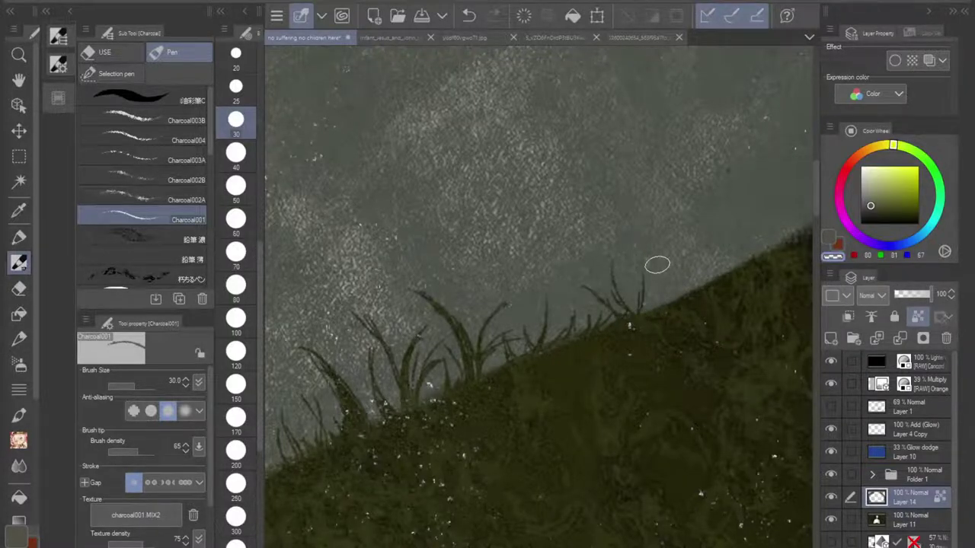
pyautogui.scroll(-4, 657, 265)
pyautogui.scroll(-3, 539, 297)
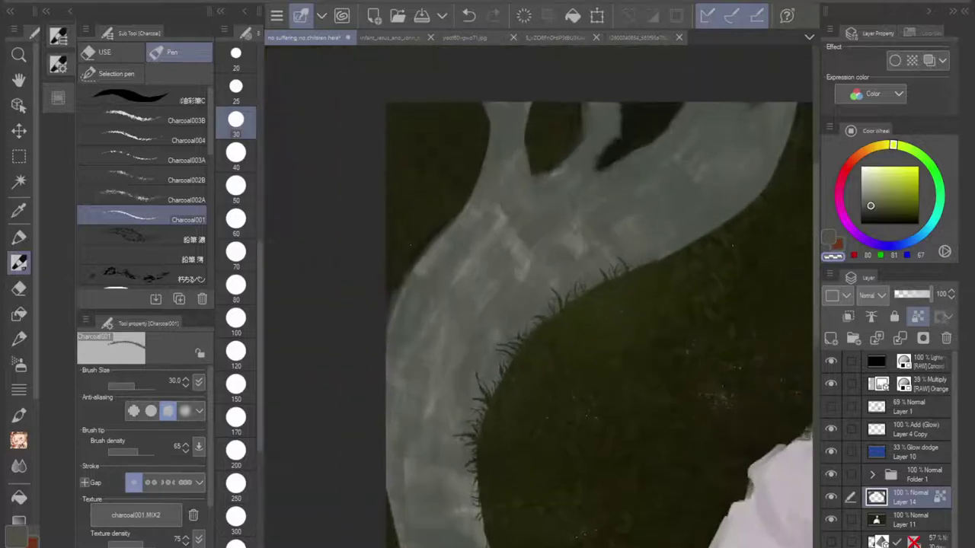
pyautogui.scroll(-1, 609, 309)
pyautogui.moveTo(579, 320); pyautogui.dragTo(526, 271)
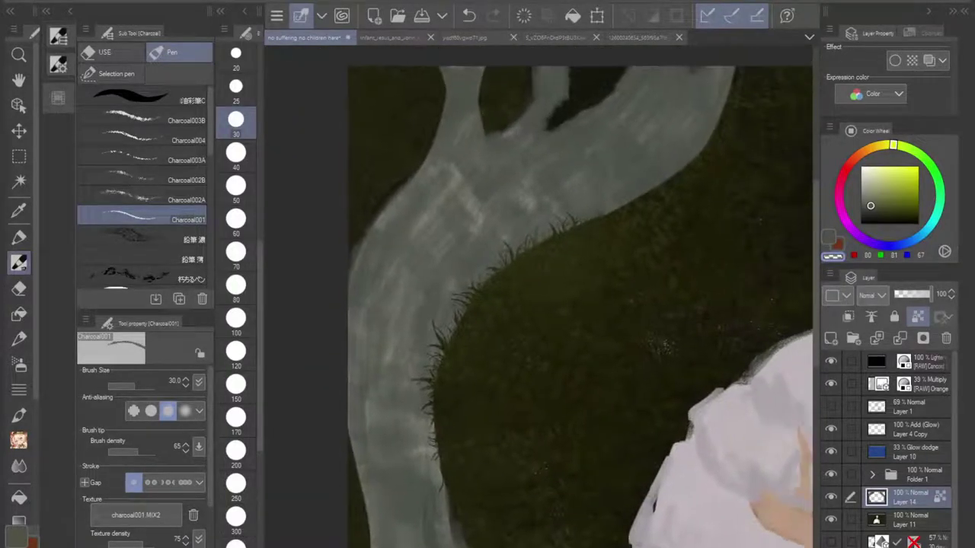
# Step: Try retouching the leaning blade in the middle of the upper grass row, and undo the last stroke
pyautogui.scroll(5, 618, 269)
pyautogui.moveTo(562, 337)
pyautogui.mouseDown()
pyautogui.moveTo(548, 251)
pyautogui.moveTo(538, 284)
pyautogui.mouseUp()
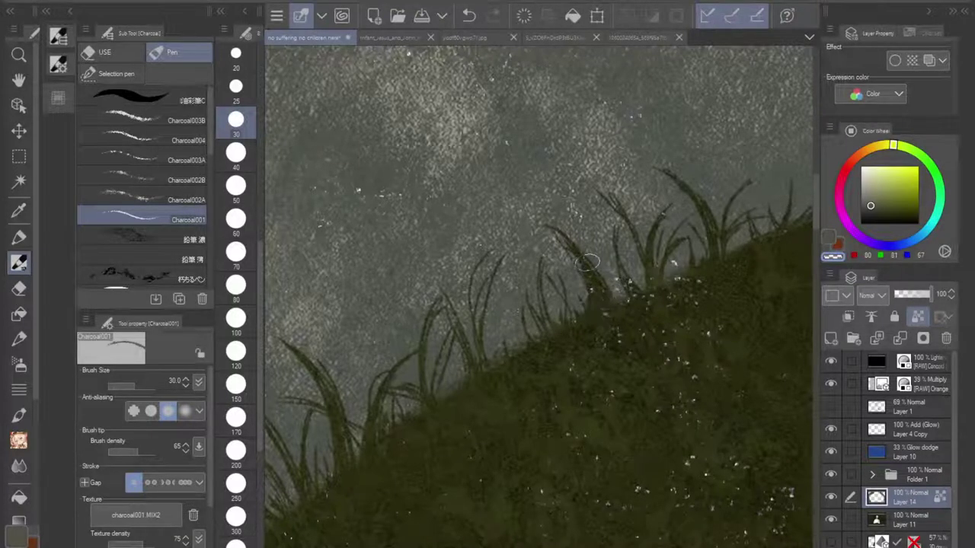
pyautogui.moveTo(587, 263); pyautogui.dragTo(594, 275)
pyautogui.hotkey('ctrl', '-')
pyautogui.moveTo(652, 240); pyautogui.dragTo(595, 267)
pyautogui.hotkey('ctrl', '+')
pyautogui.click(469, 15)
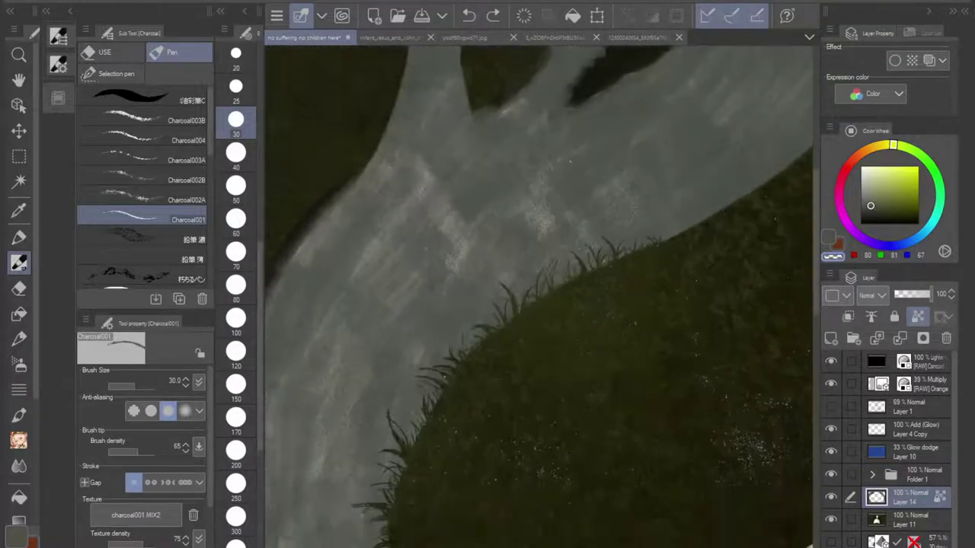
pyautogui.scroll(-4, 539, 297)
pyautogui.moveTo(587, 290); pyautogui.dragTo(493, 306)
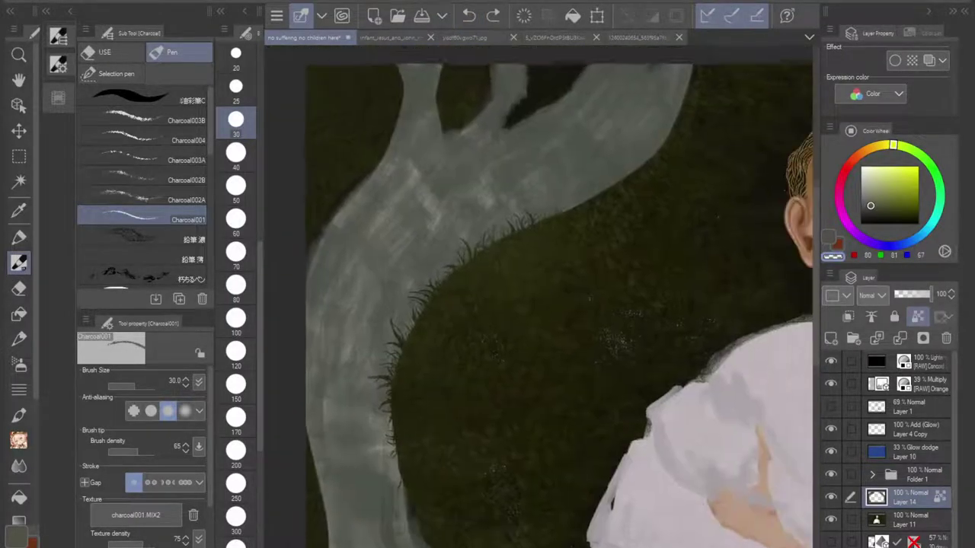
# Step: Clean up the looped tip of the left-leaning blade in the middle of the grass row with the drape colour
pyautogui.moveTo(600, 335); pyautogui.dragTo(488, 293)
pyautogui.scroll(-3, 596, 370)
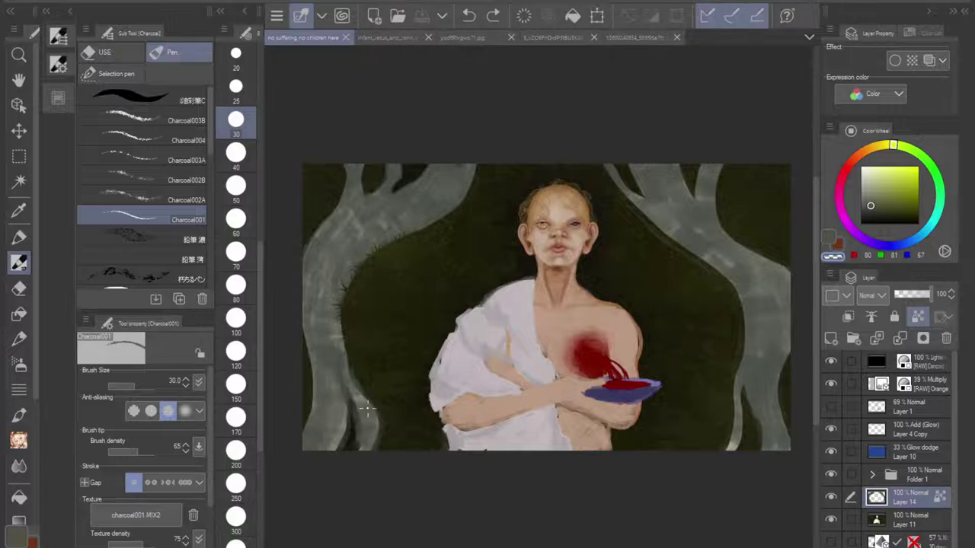
pyautogui.scroll(6, 393, 279)
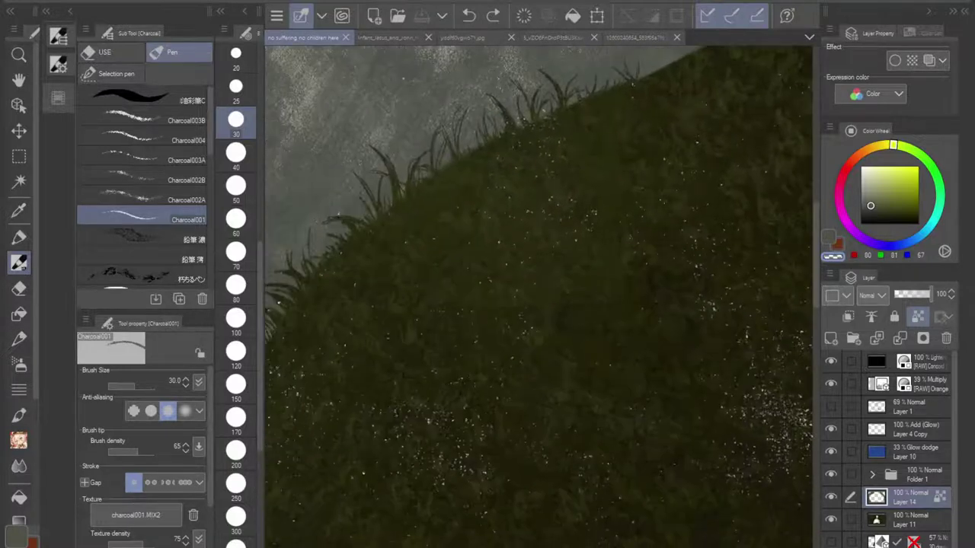
pyautogui.scroll(-2, 347, 394)
pyautogui.scroll(1, 347, 394)
pyautogui.scroll(2, 347, 394)
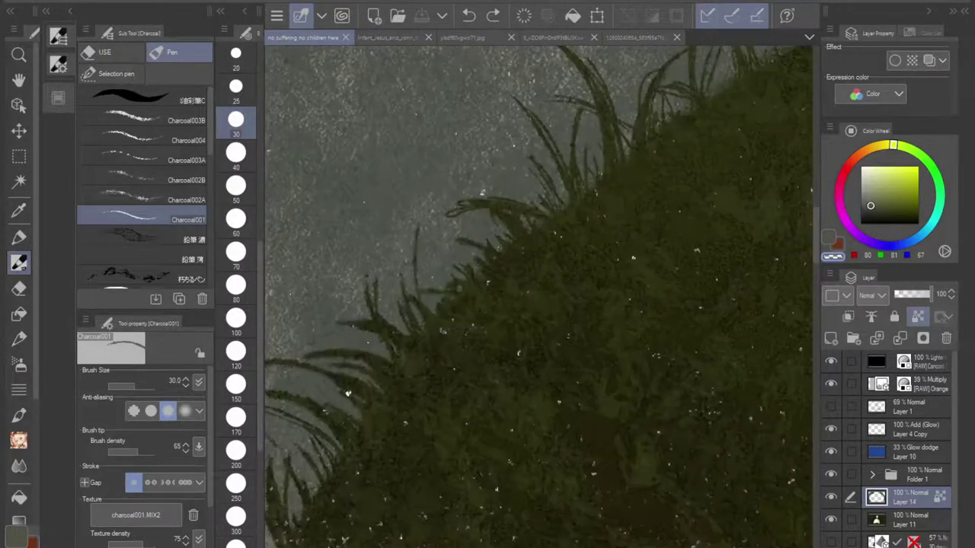
pyautogui.moveTo(440, 216); pyautogui.dragTo(466, 207)
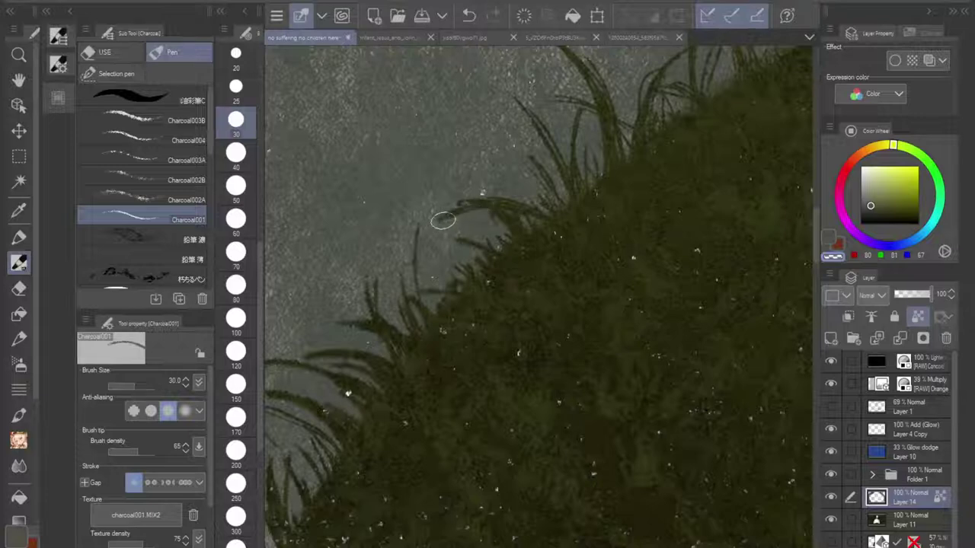
# Step: Extend the grass up the slope with short thin blades and a small bent tuft along the drape's edge
pyautogui.moveTo(417, 227)
pyautogui.mouseDown()
pyautogui.moveTo(472, 206)
pyautogui.moveTo(535, 204)
pyautogui.moveTo(475, 316)
pyautogui.moveTo(341, 503)
pyautogui.mouseUp()
pyautogui.moveTo(583, 263); pyautogui.dragTo(449, 325)
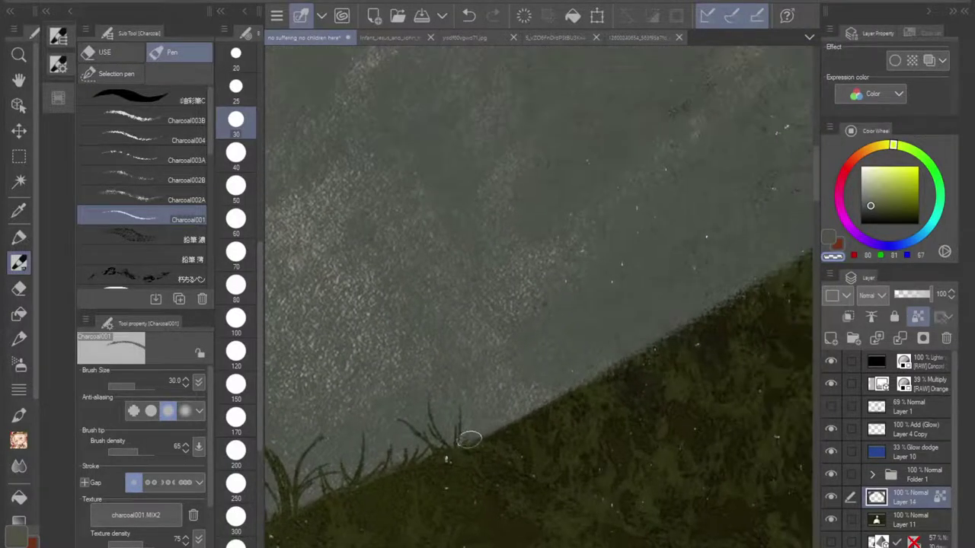
pyautogui.moveTo(495, 431); pyautogui.dragTo(487, 380)
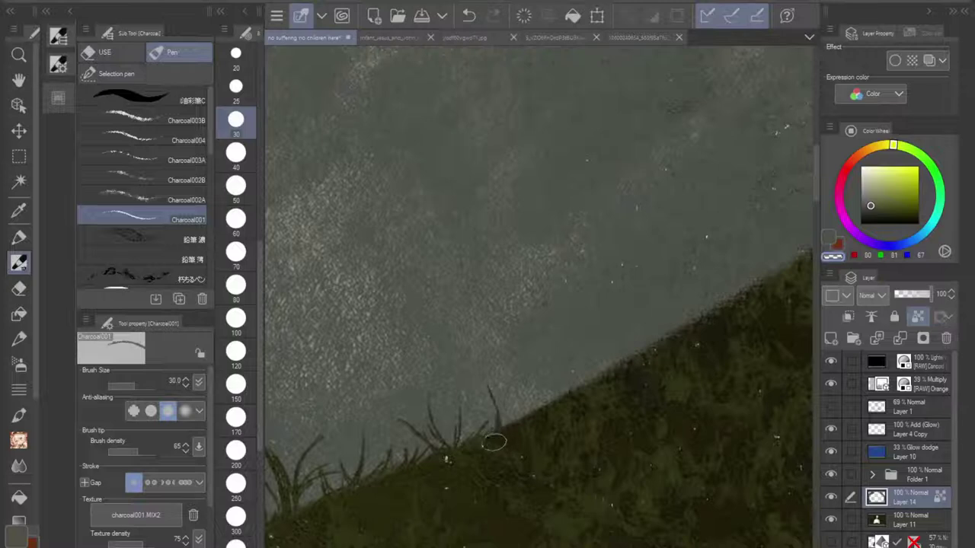
pyautogui.moveTo(528, 412)
pyautogui.mouseDown()
pyautogui.moveTo(583, 388)
pyautogui.moveTo(578, 362)
pyautogui.moveTo(578, 399)
pyautogui.moveTo(528, 386)
pyautogui.moveTo(578, 395)
pyautogui.moveTo(576, 360)
pyautogui.moveTo(549, 415)
pyautogui.moveTo(531, 398)
pyautogui.moveTo(531, 369)
pyautogui.mouseUp()
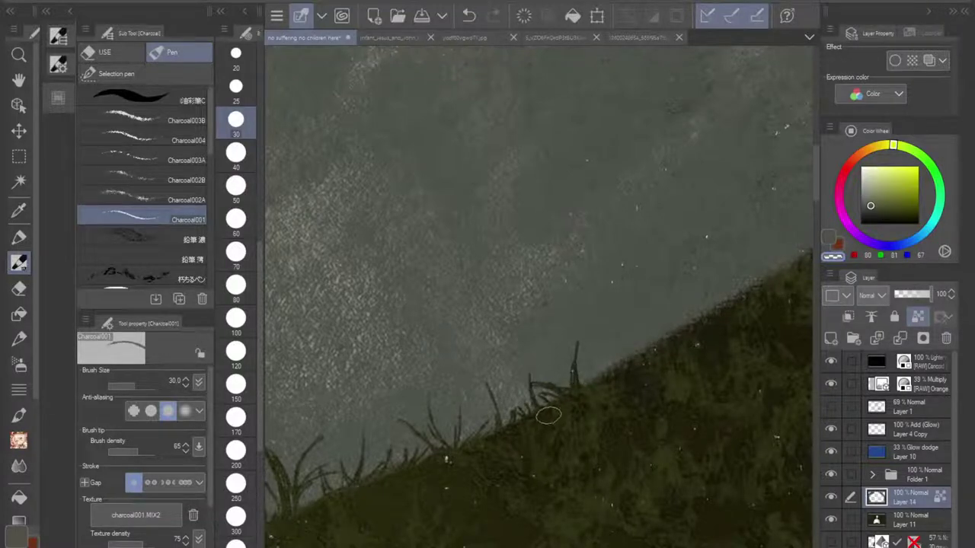
pyautogui.moveTo(548, 411)
pyautogui.mouseDown()
pyautogui.moveTo(518, 392)
pyautogui.moveTo(542, 385)
pyautogui.moveTo(514, 384)
pyautogui.moveTo(580, 397)
pyautogui.mouseUp()
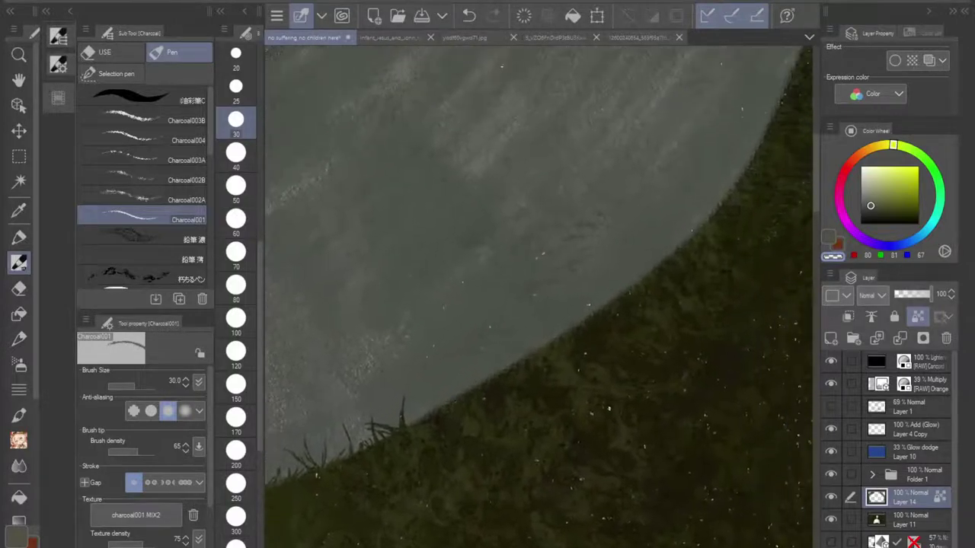
# Step: Add a thin left-curving blade to the small tuft, try a tall right-leaning blade, and undo that last one
pyautogui.moveTo(398, 423); pyautogui.dragTo(345, 394)
pyautogui.moveTo(411, 418)
pyautogui.mouseDown()
pyautogui.moveTo(467, 346)
pyautogui.moveTo(431, 382)
pyautogui.moveTo(447, 359)
pyautogui.mouseUp()
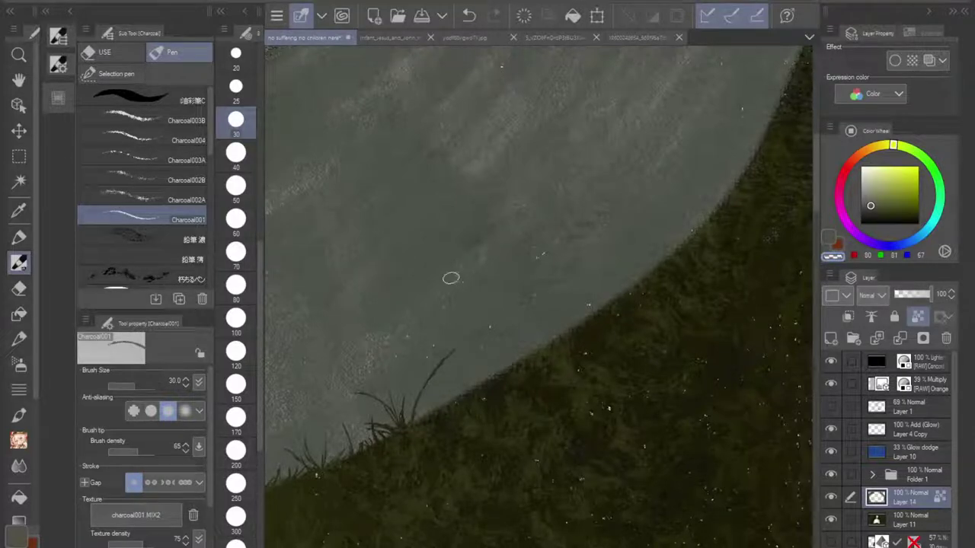
pyautogui.click(468, 15)
pyautogui.scroll(-4, 548, 305)
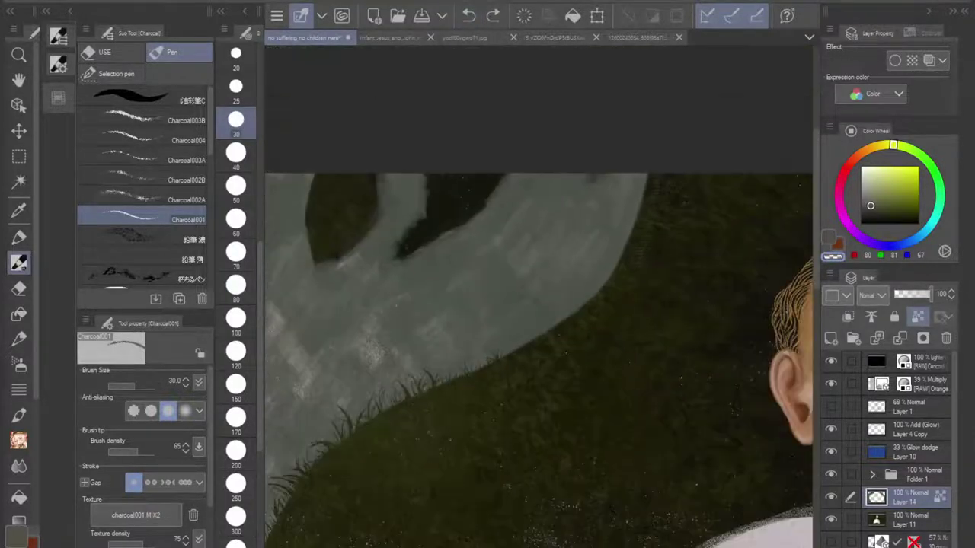
pyautogui.scroll(-3, 538, 320)
pyautogui.moveTo(539, 312); pyautogui.dragTo(549, 336)
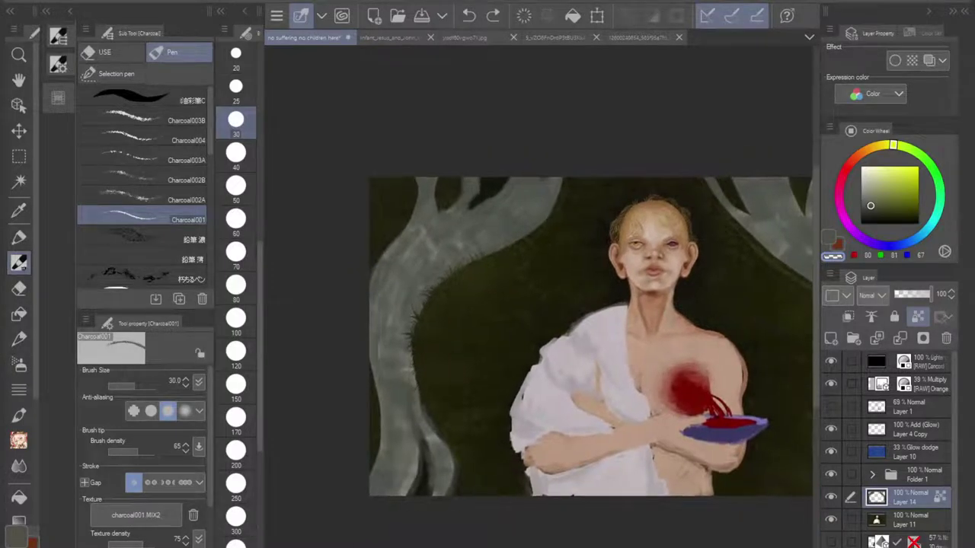
# Step: Draw a curved forked blade and a taller arching blade further up the slope, past the small tuft
pyautogui.scroll(6, 481, 253)
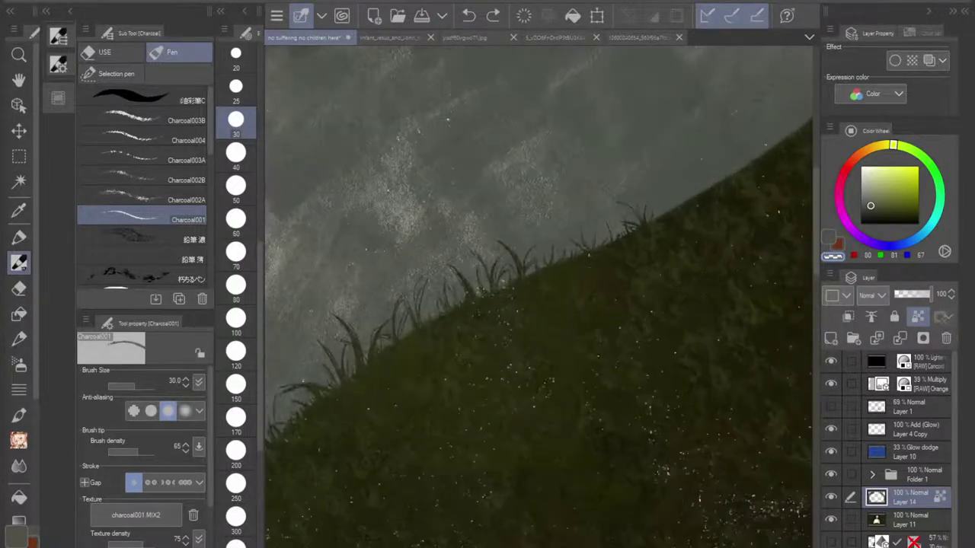
pyautogui.moveTo(609, 236); pyautogui.dragTo(464, 373)
pyautogui.moveTo(647, 305); pyautogui.dragTo(483, 210)
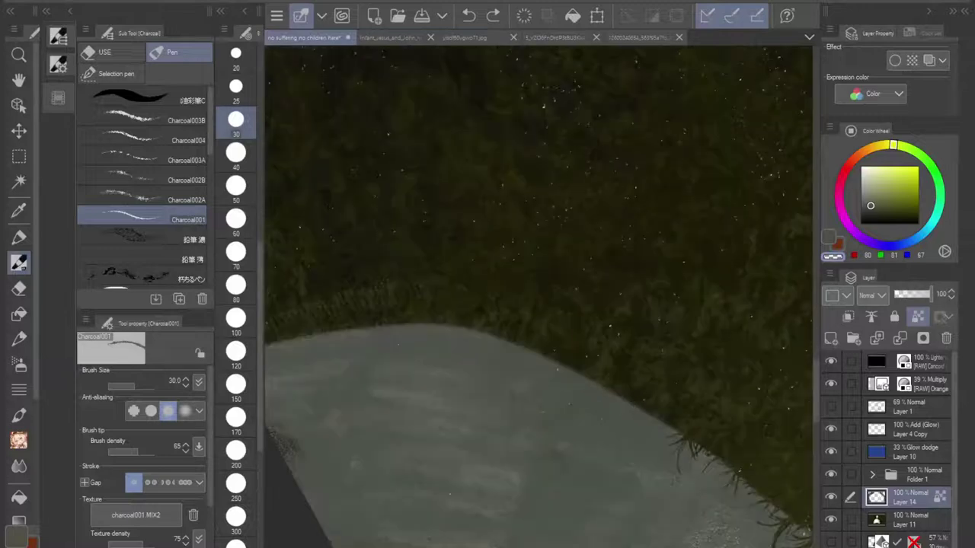
pyautogui.moveTo(648, 304); pyautogui.dragTo(526, 221)
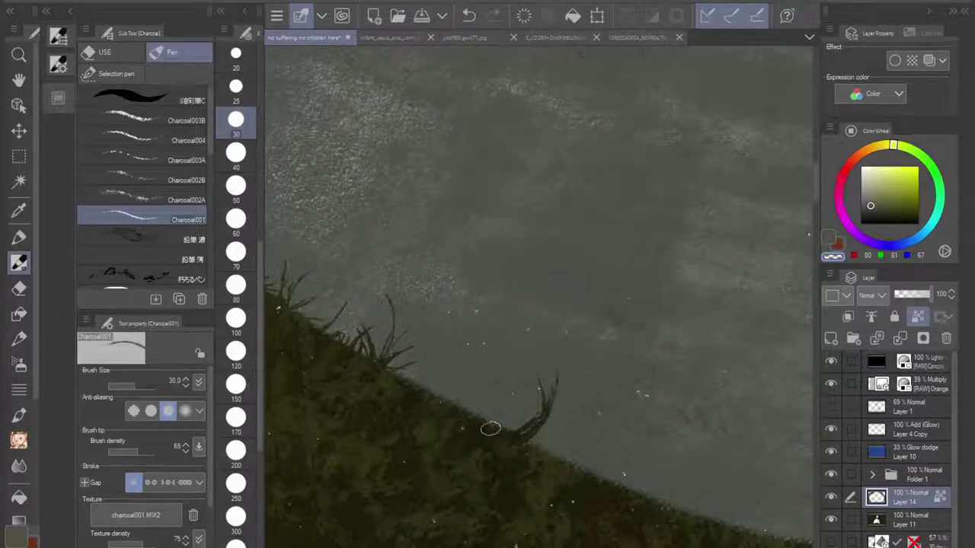
pyautogui.moveTo(500, 428)
pyautogui.mouseDown()
pyautogui.moveTo(525, 412)
pyautogui.moveTo(527, 390)
pyautogui.moveTo(480, 374)
pyautogui.moveTo(508, 329)
pyautogui.mouseUp()
pyautogui.moveTo(483, 369); pyautogui.dragTo(503, 333)
pyautogui.moveTo(476, 432); pyautogui.dragTo(503, 341)
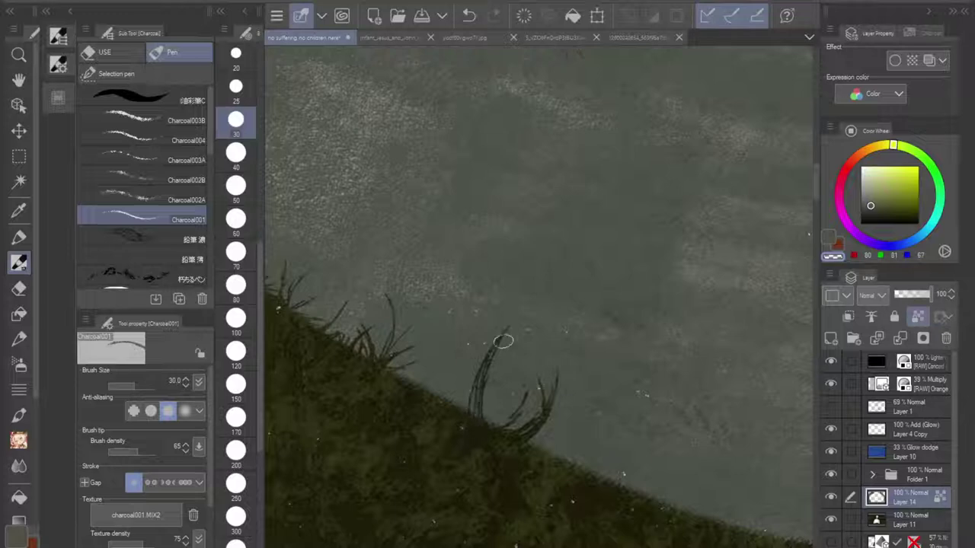
# Step: Fill the gap beside the small tuft with a tall thick-based blade and a thinner blade next to it
pyautogui.moveTo(444, 395)
pyautogui.mouseDown()
pyautogui.moveTo(435, 262)
pyautogui.moveTo(448, 396)
pyautogui.moveTo(462, 337)
pyautogui.mouseUp()
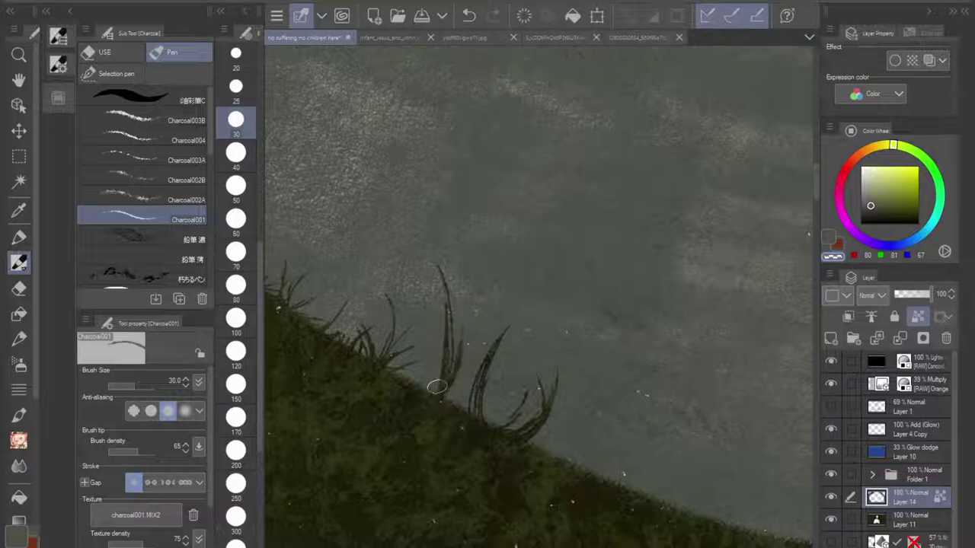
pyautogui.moveTo(428, 402); pyautogui.dragTo(451, 338)
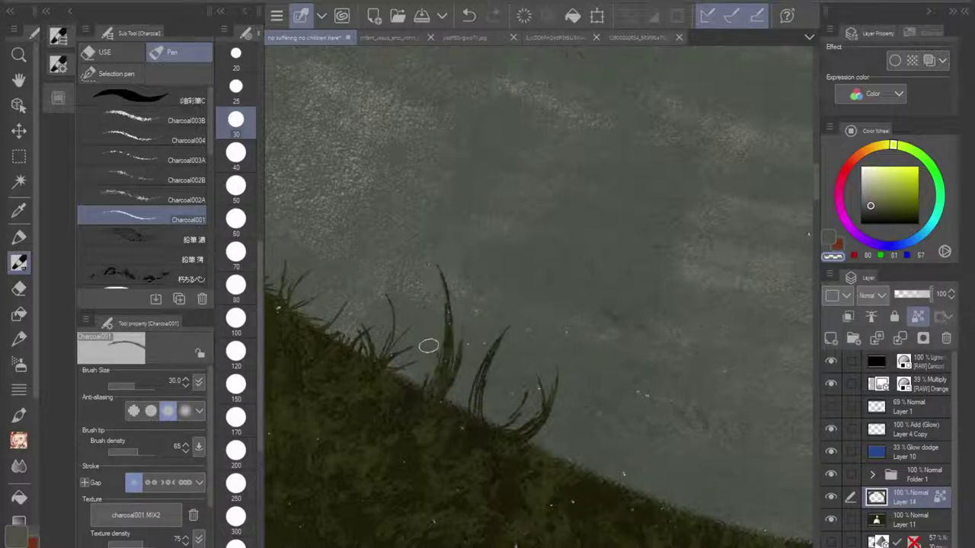
pyautogui.moveTo(421, 286); pyautogui.dragTo(427, 383)
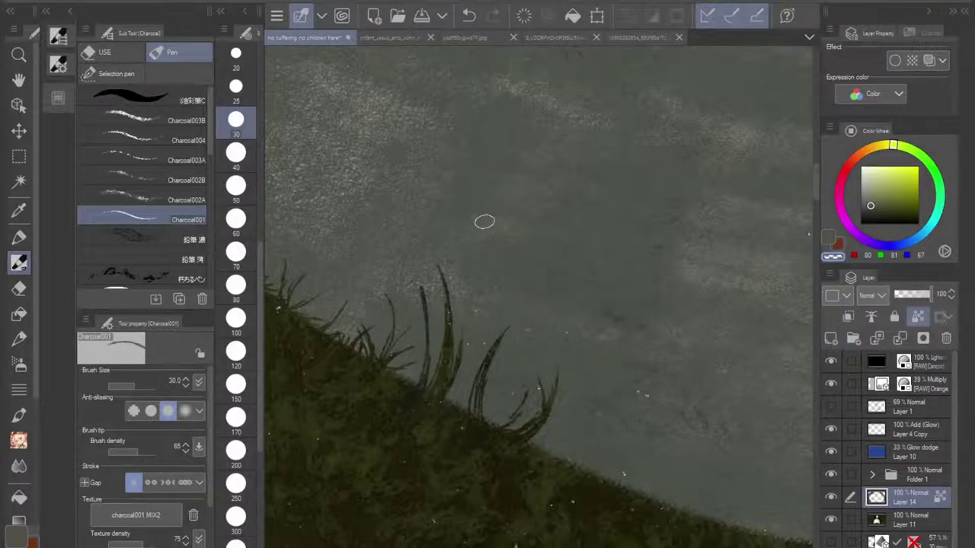
pyautogui.hotkey('ctrl', '-')
pyautogui.hotkey('ctrl', '-')
pyautogui.hotkey('ctrl', '-')
pyautogui.hotkey('ctrl', '@')
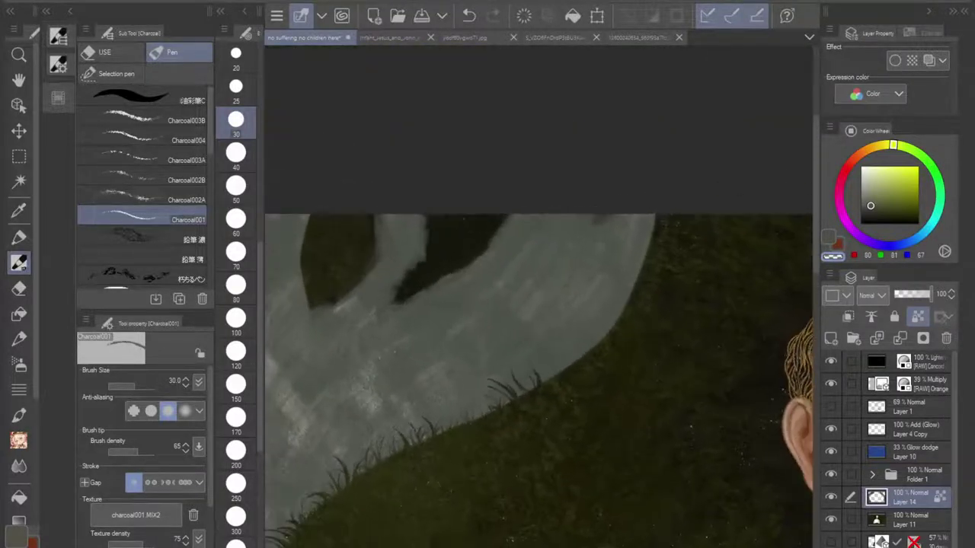
pyautogui.scroll(4, 513, 389)
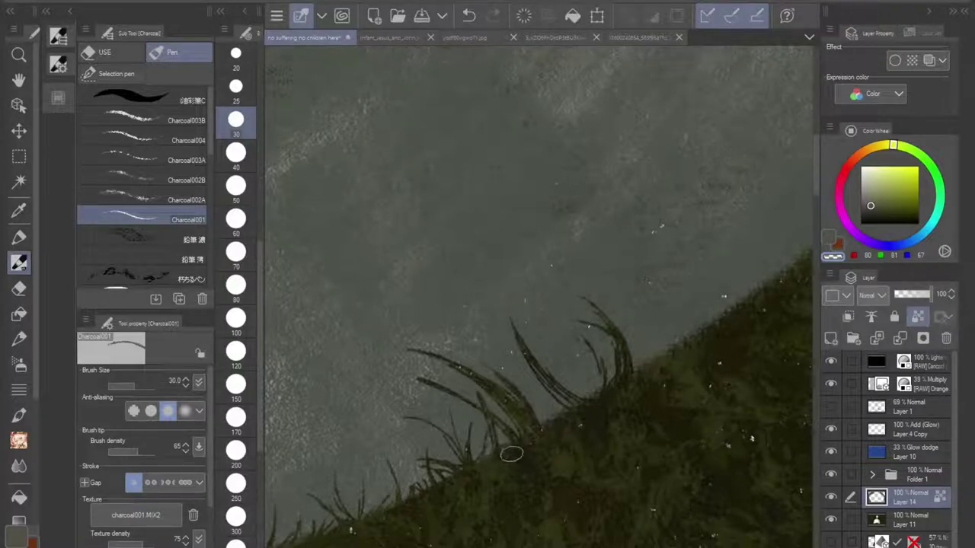
# Step: Paint additional curved grass blades into the tall tuft on the grass edge using the Charcoal001 brush at size 30
pyautogui.moveTo(531, 411); pyautogui.dragTo(489, 330)
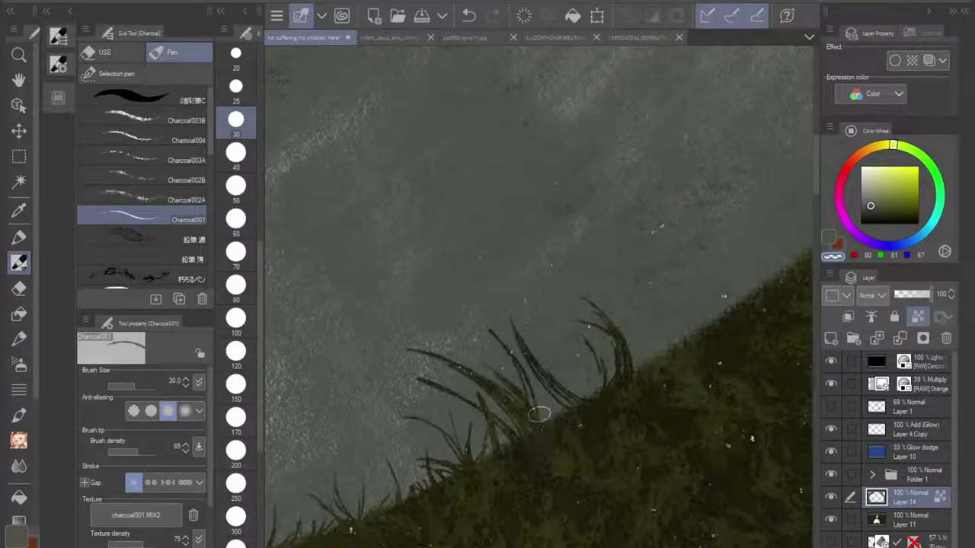
pyautogui.moveTo(550, 420)
pyautogui.mouseDown()
pyautogui.moveTo(561, 342)
pyautogui.moveTo(545, 375)
pyautogui.mouseUp()
pyautogui.moveTo(565, 347); pyautogui.dragTo(550, 446)
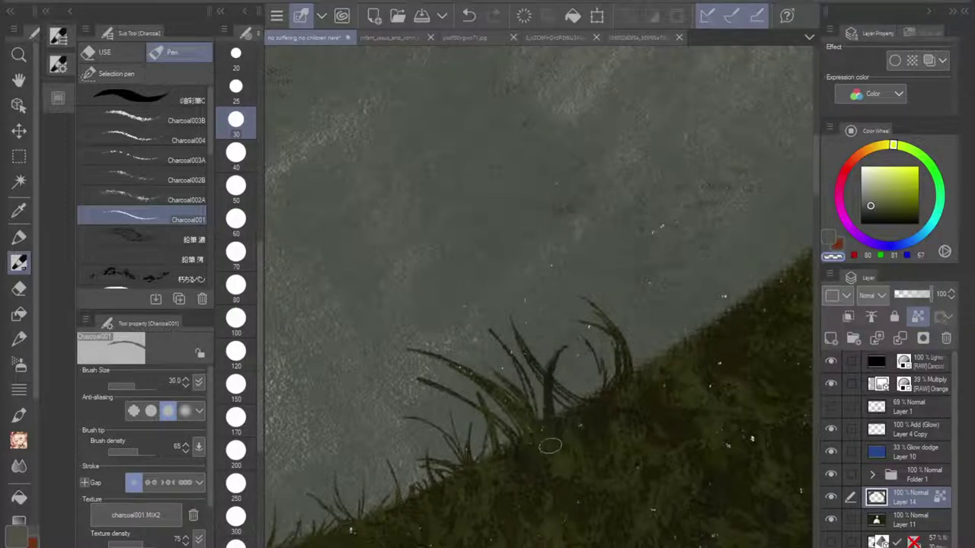
# Step: Paint more thin grass blades along the lower stretch of the grass edge, overlapping the grey tree trunk
pyautogui.scroll(-5, 587, 346)
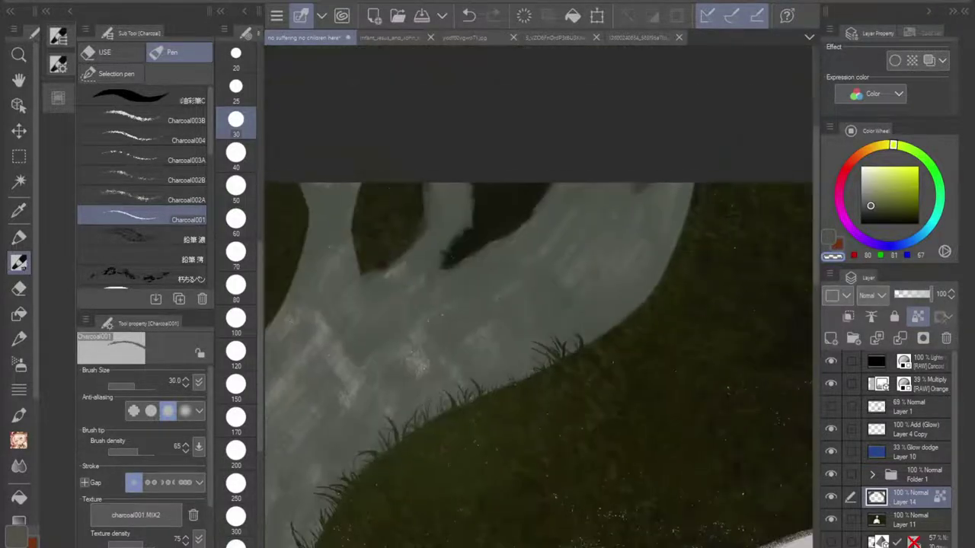
pyautogui.moveTo(609, 347); pyautogui.dragTo(534, 151)
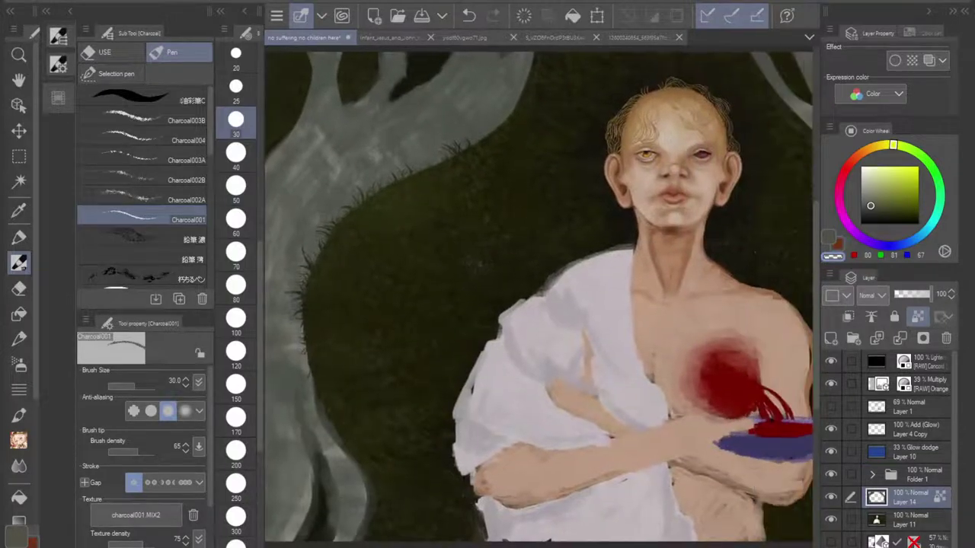
pyautogui.moveTo(474, 263); pyautogui.dragTo(546, 305)
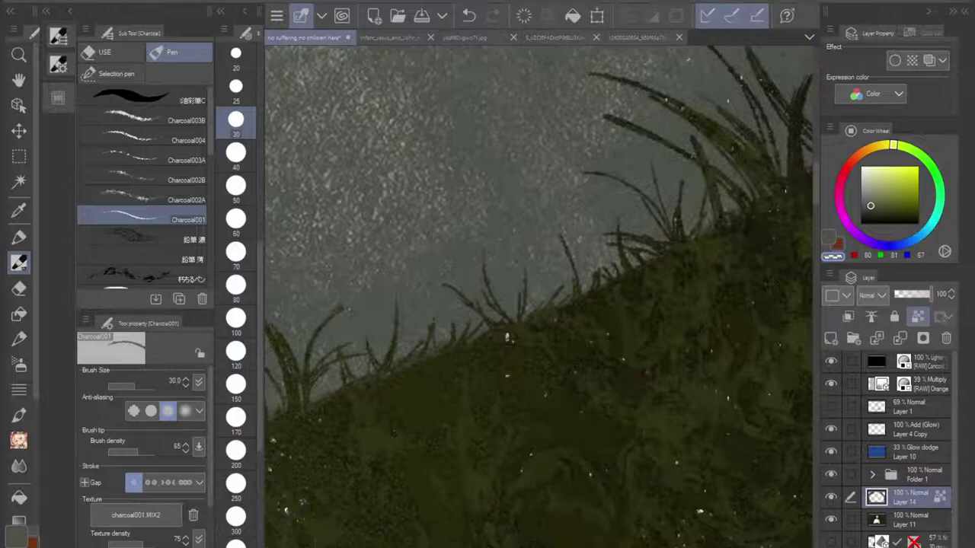
pyautogui.moveTo(498, 314); pyautogui.dragTo(483, 246)
pyautogui.moveTo(488, 292); pyautogui.dragTo(483, 235)
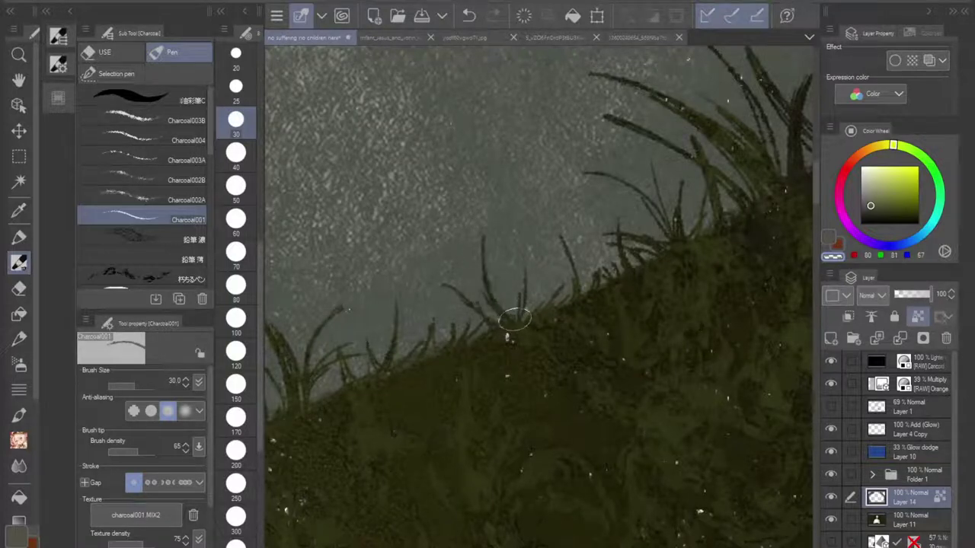
pyautogui.moveTo(516, 319)
pyautogui.mouseDown()
pyautogui.moveTo(525, 291)
pyautogui.moveTo(519, 323)
pyautogui.moveTo(522, 293)
pyautogui.moveTo(525, 328)
pyautogui.moveTo(535, 315)
pyautogui.moveTo(554, 266)
pyautogui.mouseUp()
pyautogui.moveTo(547, 313); pyautogui.dragTo(556, 271)
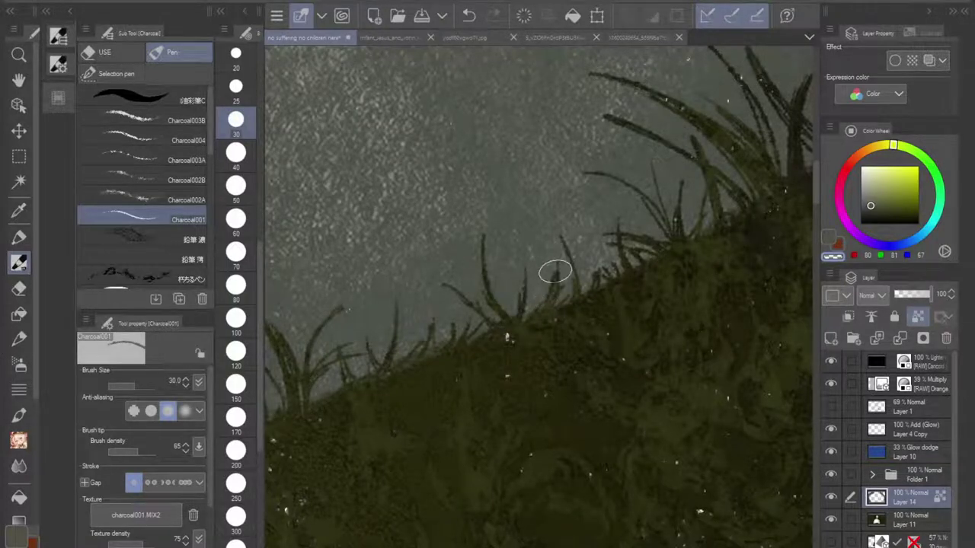
pyautogui.moveTo(556, 320)
pyautogui.mouseDown()
pyautogui.moveTo(572, 303)
pyautogui.moveTo(572, 246)
pyautogui.mouseUp()
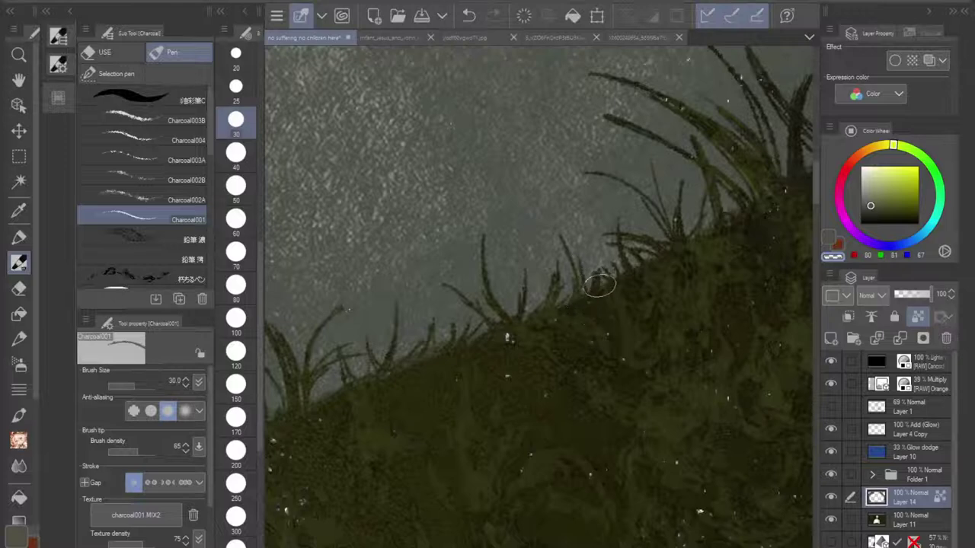
pyautogui.moveTo(610, 283); pyautogui.dragTo(602, 262)
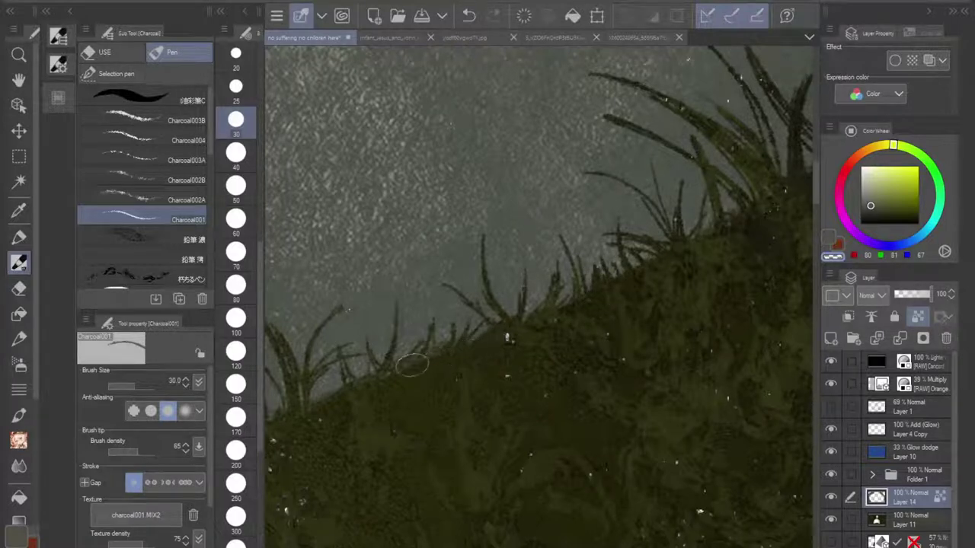
pyautogui.moveTo(405, 356); pyautogui.dragTo(417, 294)
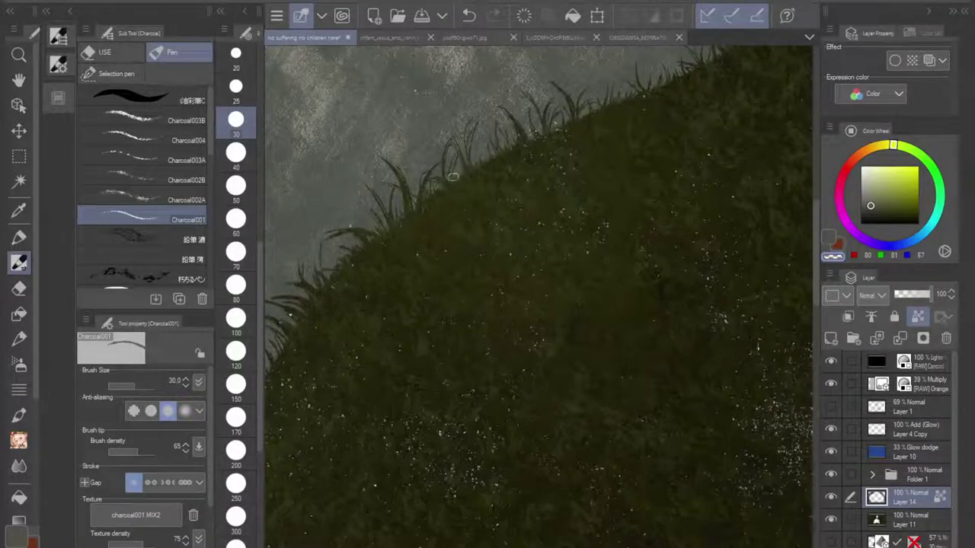
# Step: Examine the grass edge, the whole painting, and the area around the figure's head and shoulders
pyautogui.moveTo(487, 404); pyautogui.dragTo(412, 408)
pyautogui.moveTo(655, 175); pyautogui.dragTo(373, 396)
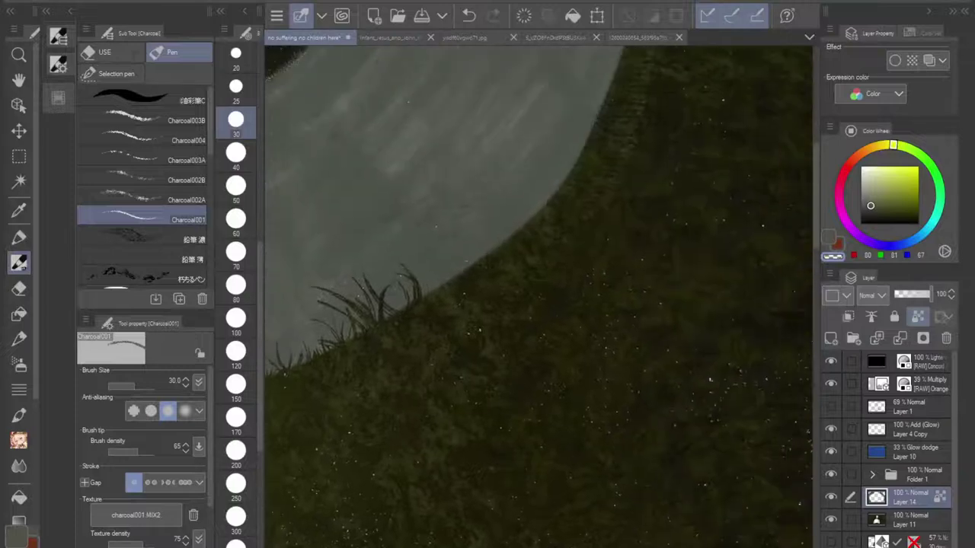
pyautogui.hotkey('ctrl', '-')
pyautogui.hotkey('ctrl', '-')
pyautogui.hotkey('ctrl', '-')
pyautogui.hotkey('ctrl', '-')
pyautogui.moveTo(610, 365); pyautogui.dragTo(503, 216)
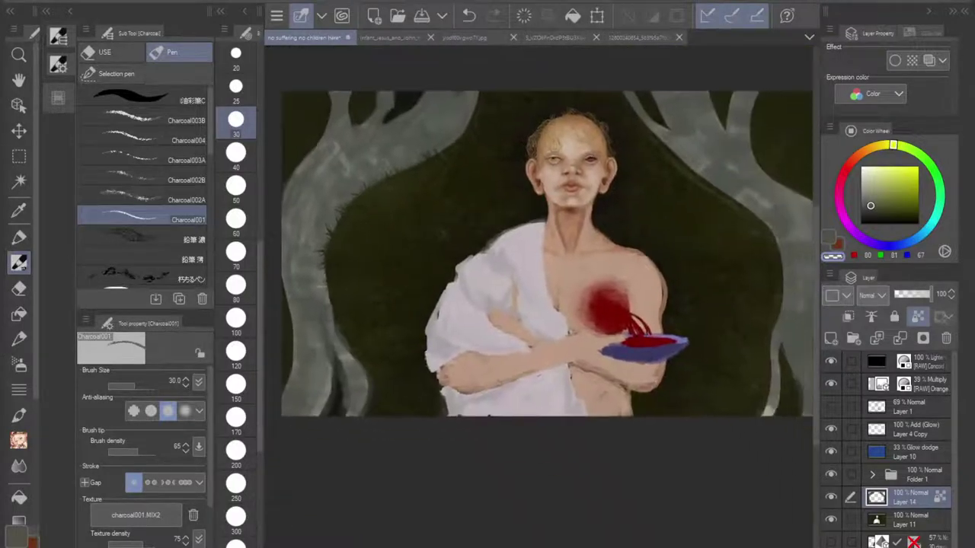
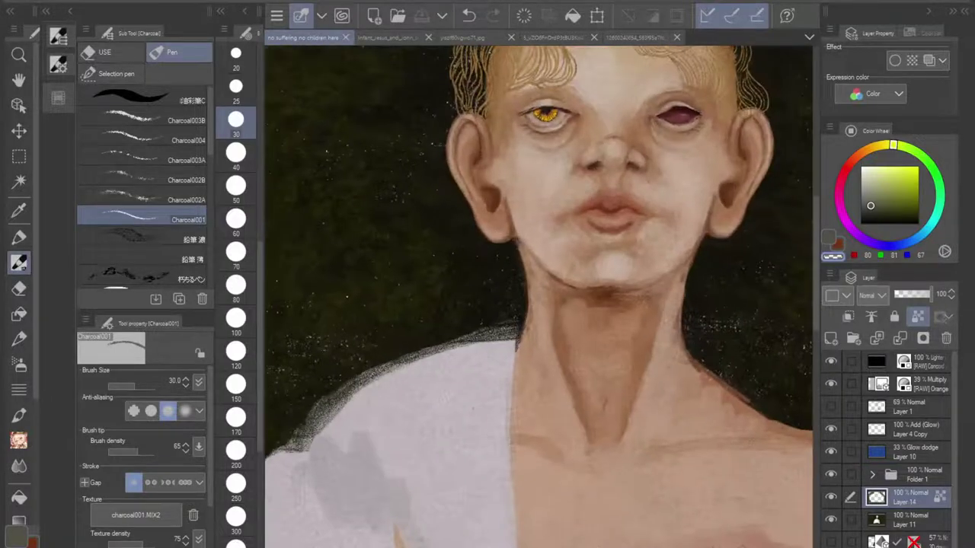
pyautogui.moveTo(538, 290); pyautogui.dragTo(564, 343)
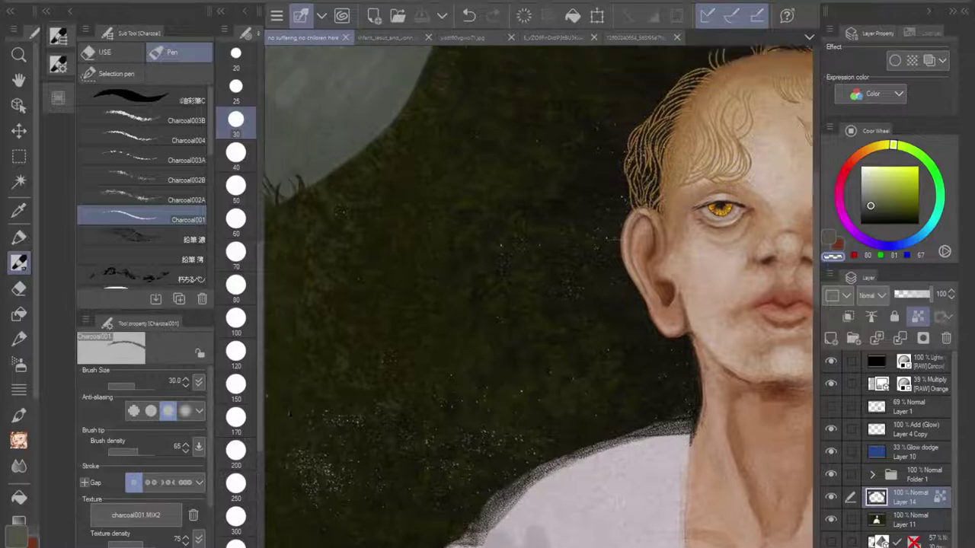
pyautogui.moveTo(427, 281); pyautogui.dragTo(728, 321)
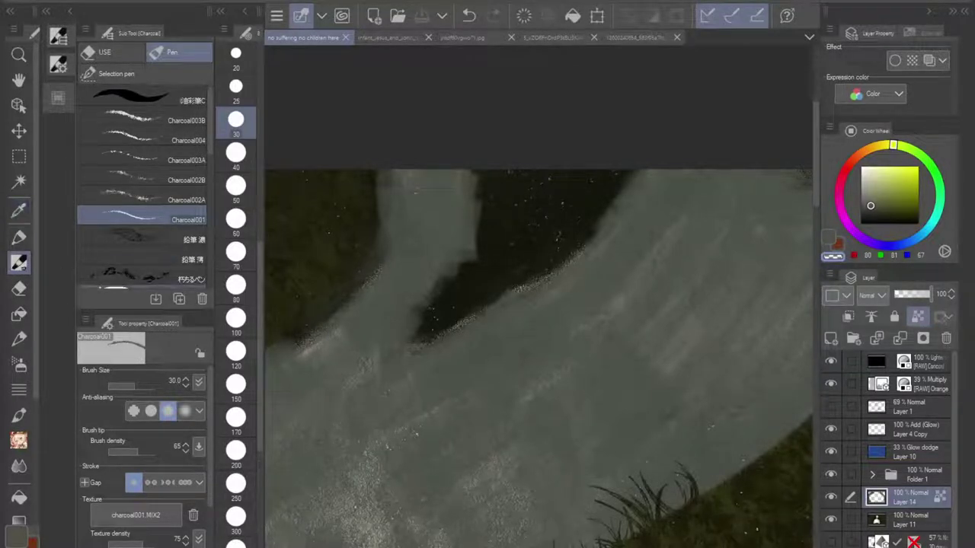
# Step: Reshape the dark gap between the tree's upper branches with the charcoal brush at sizes 300 and 80, tapering it to a point
pyautogui.click(235, 516)
pyautogui.moveTo(476, 236)
pyautogui.mouseDown()
pyautogui.moveTo(475, 253)
pyautogui.moveTo(476, 154)
pyautogui.moveTo(453, 286)
pyautogui.mouseUp()
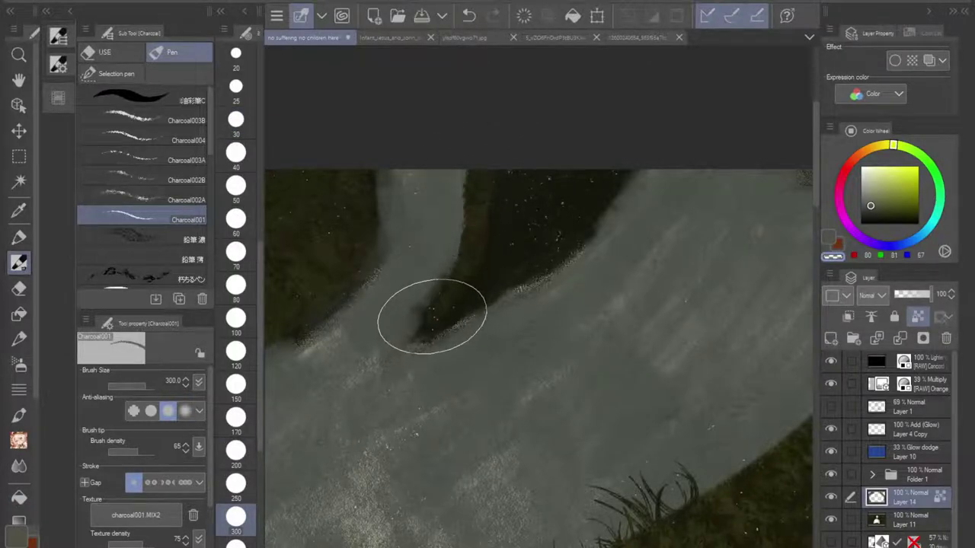
pyautogui.click(235, 252)
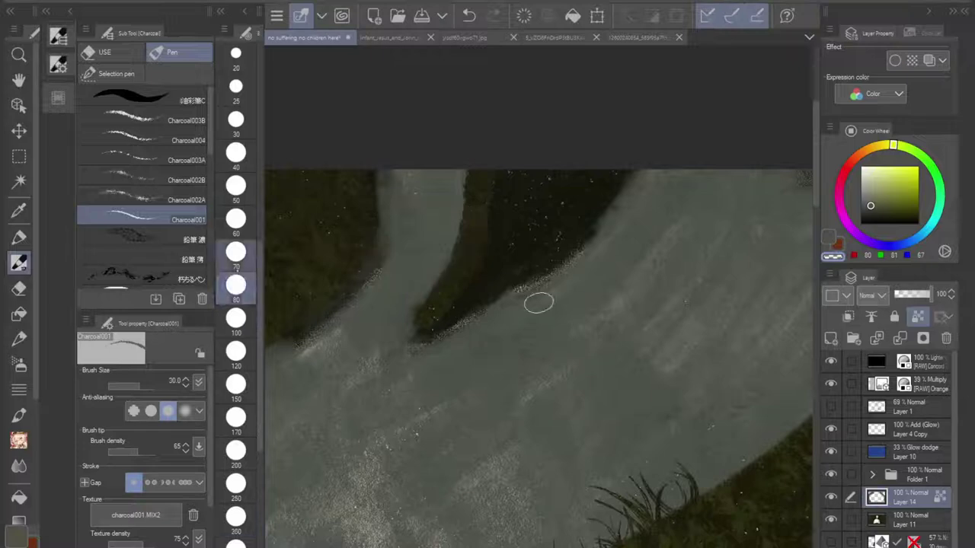
pyautogui.moveTo(431, 299)
pyautogui.mouseDown()
pyautogui.moveTo(385, 369)
pyautogui.moveTo(437, 328)
pyautogui.moveTo(558, 270)
pyautogui.moveTo(606, 228)
pyautogui.moveTo(645, 159)
pyautogui.moveTo(582, 245)
pyautogui.moveTo(432, 330)
pyautogui.moveTo(446, 317)
pyautogui.moveTo(389, 362)
pyautogui.mouseUp()
# Step: Set the brush size to 100 and define the curved edge and pointed lower tip of the neighbouring green gap
pyautogui.click(237, 320)
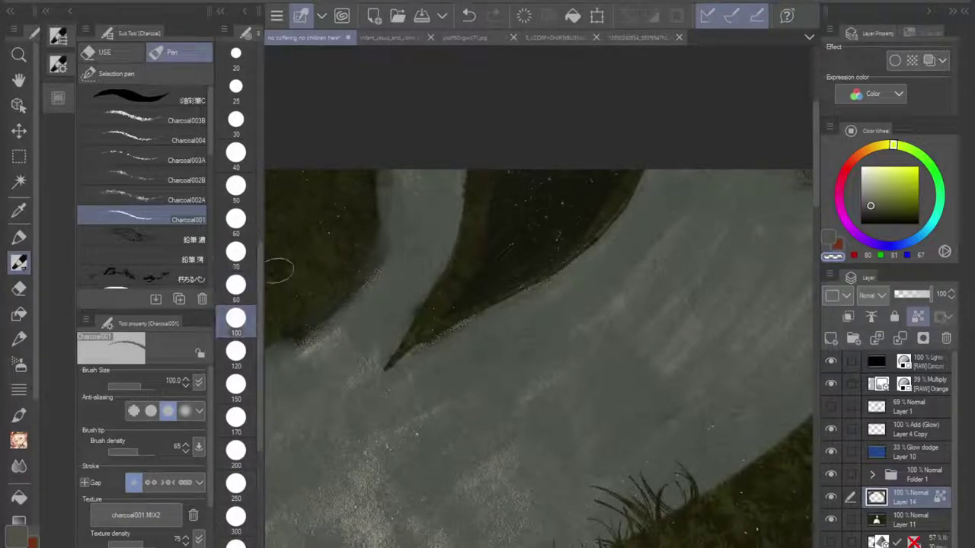
pyautogui.moveTo(379, 151)
pyautogui.mouseDown()
pyautogui.moveTo(386, 199)
pyautogui.moveTo(376, 253)
pyautogui.moveTo(359, 286)
pyautogui.moveTo(288, 343)
pyautogui.mouseUp()
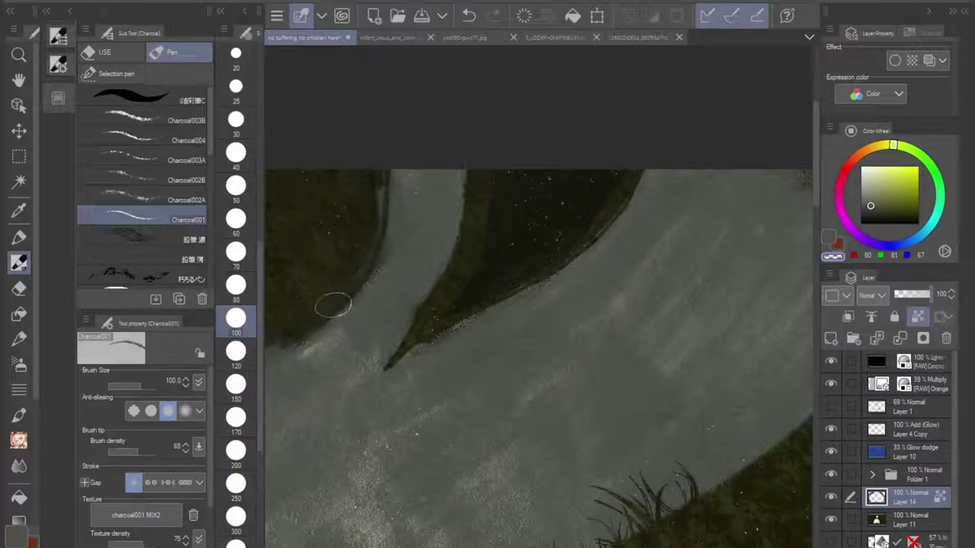
pyautogui.moveTo(380, 160)
pyautogui.mouseDown()
pyautogui.moveTo(383, 199)
pyautogui.moveTo(380, 186)
pyautogui.mouseUp()
pyautogui.moveTo(491, 447); pyautogui.dragTo(582, 291)
pyautogui.scroll(-4, 582, 291)
pyautogui.scroll(3, 567, 229)
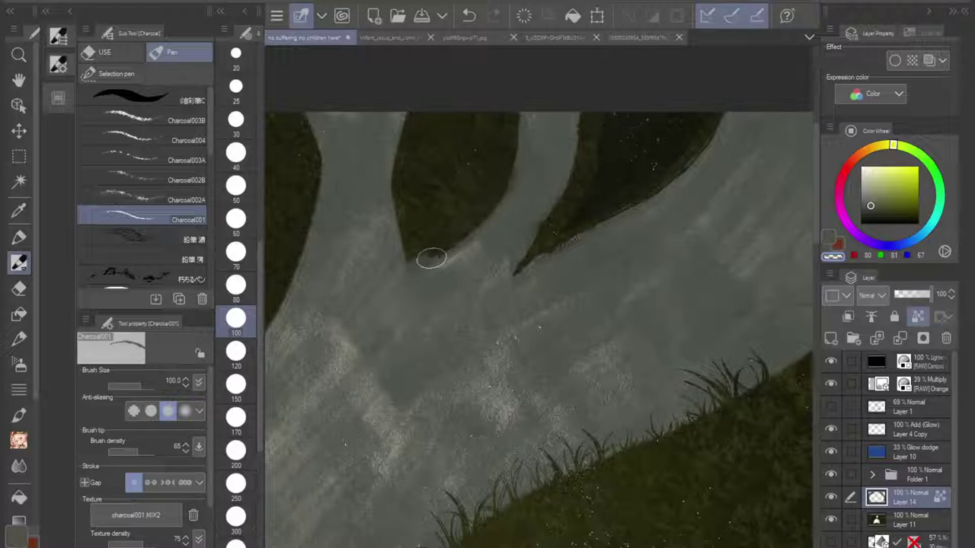
pyautogui.moveTo(408, 277)
pyautogui.mouseDown()
pyautogui.moveTo(424, 254)
pyautogui.moveTo(407, 275)
pyautogui.moveTo(412, 245)
pyautogui.moveTo(435, 238)
pyautogui.mouseUp()
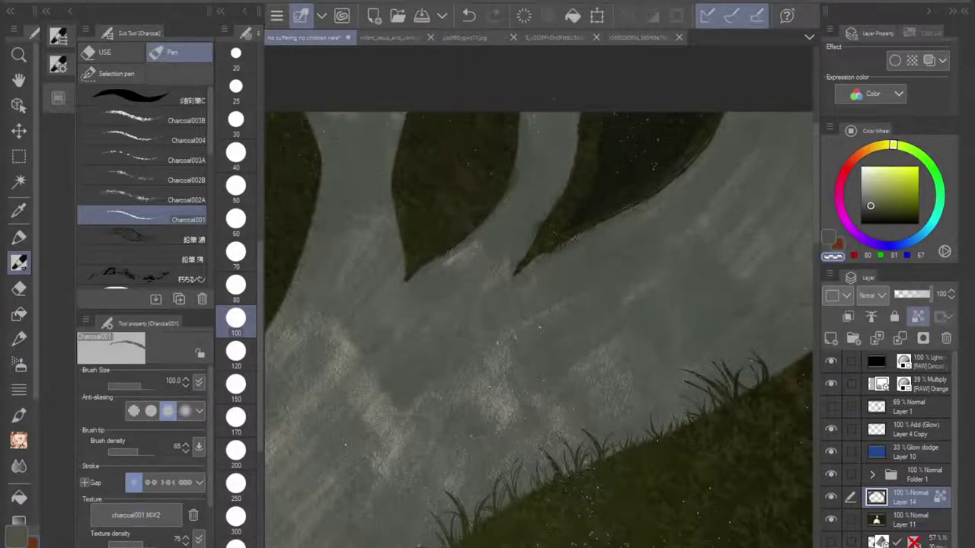
# Step: Clean up the lower edge of the gap beside the thickest branch and extend its pointed tip
pyautogui.moveTo(426, 373); pyautogui.dragTo(672, 209)
pyautogui.moveTo(509, 133)
pyautogui.mouseDown()
pyautogui.moveTo(475, 199)
pyautogui.moveTo(512, 154)
pyautogui.moveTo(402, 298)
pyautogui.moveTo(360, 371)
pyautogui.moveTo(348, 418)
pyautogui.moveTo(454, 213)
pyautogui.moveTo(350, 387)
pyautogui.moveTo(374, 315)
pyautogui.moveTo(458, 205)
pyautogui.moveTo(402, 263)
pyautogui.moveTo(398, 280)
pyautogui.moveTo(390, 244)
pyautogui.moveTo(469, 120)
pyautogui.mouseUp()
pyautogui.moveTo(640, 106); pyautogui.dragTo(291, 364)
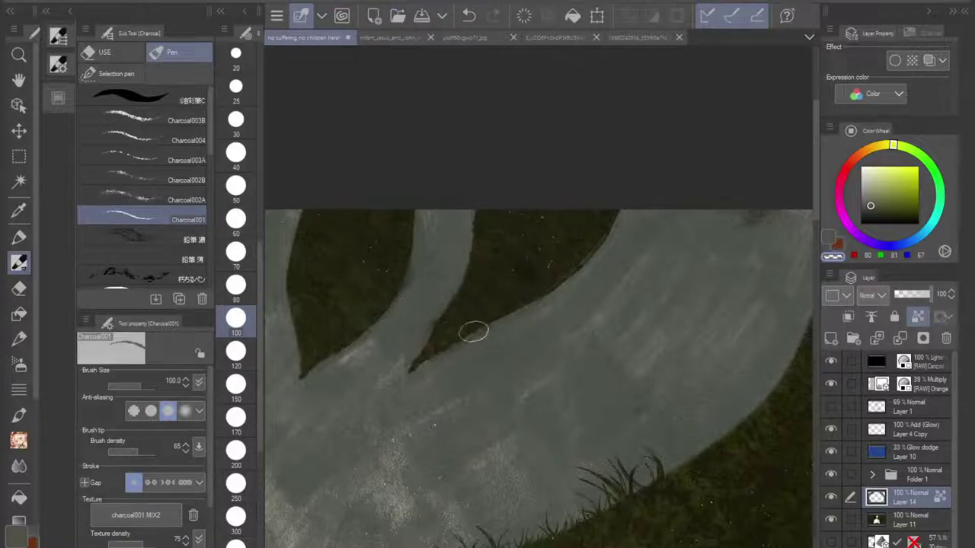
pyautogui.moveTo(435, 357); pyautogui.dragTo(397, 384)
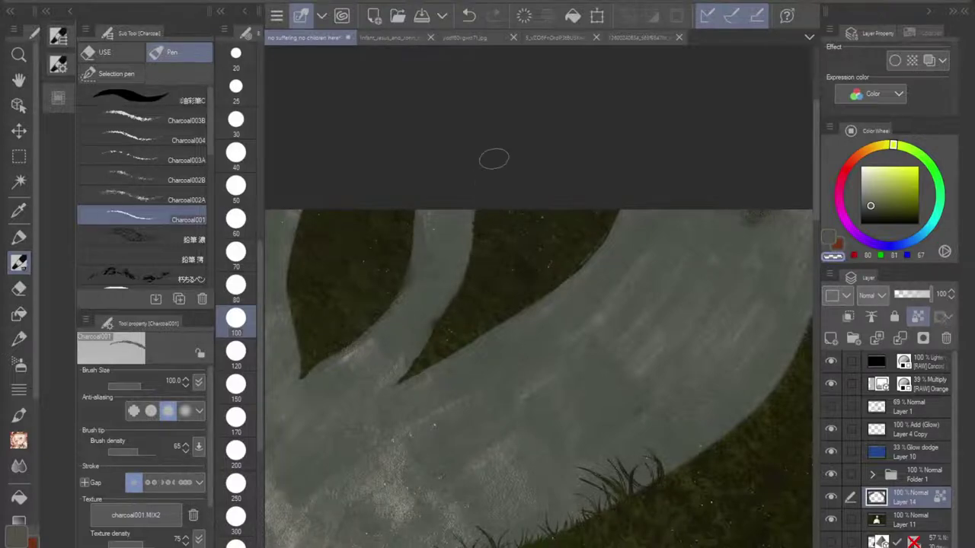
# Step: Review the whole composition, comparing it with Layer 14 hidden and shown
pyautogui.scroll(-4, 582, 323)
pyautogui.moveTo(586, 327); pyautogui.dragTo(623, 228)
pyautogui.moveTo(644, 338); pyautogui.dragTo(653, 219)
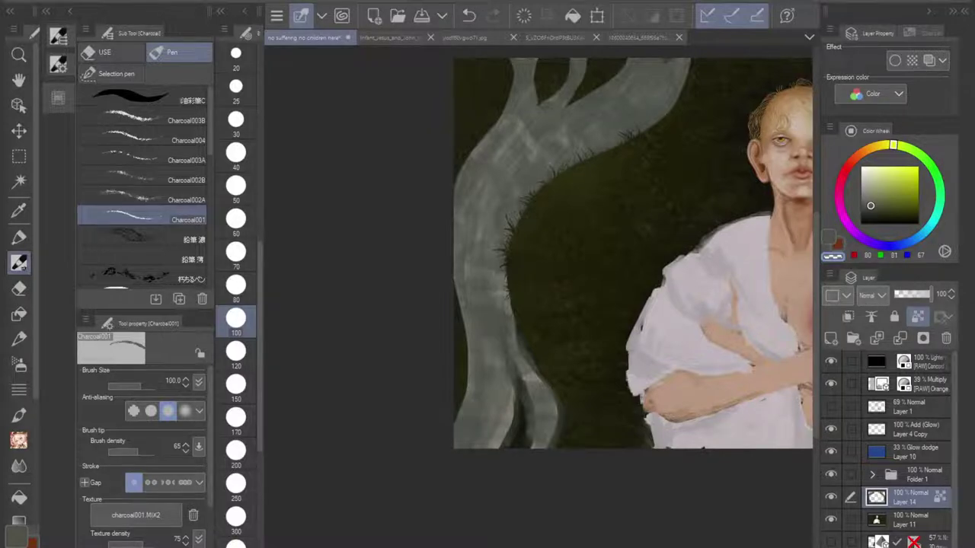
pyautogui.scroll(-2, 637, 263)
pyautogui.moveTo(637, 262); pyautogui.dragTo(416, 284)
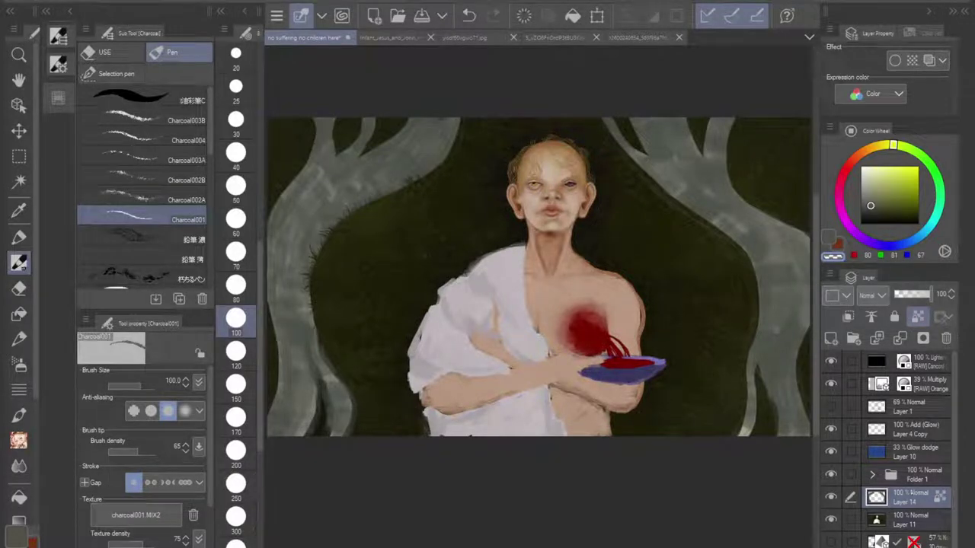
pyautogui.click(831, 498)
pyautogui.click(831, 498)
pyautogui.press('space')
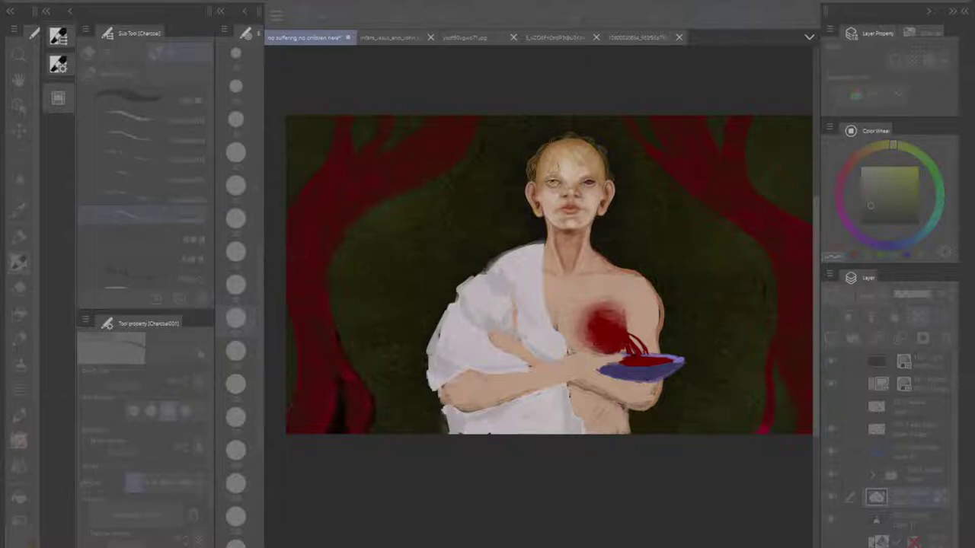
pyautogui.scroll(-3, 551, 328)
pyautogui.moveTo(551, 327); pyautogui.dragTo(556, 305)
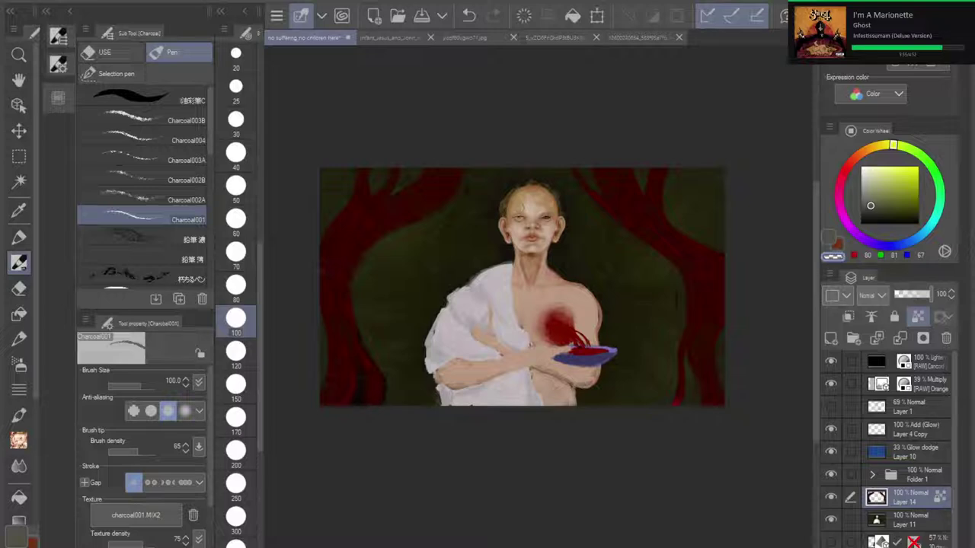
# Step: Erase the stray dark marks in the grass beside the left tree, using the Soft eraser at size 70 and the Rough eraser at 60
pyautogui.scroll(5, 350, 291)
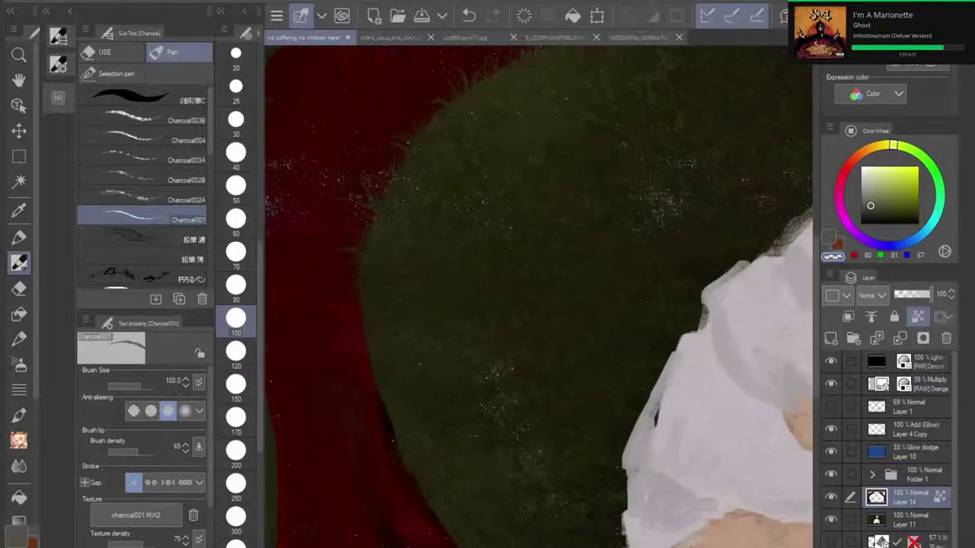
pyautogui.moveTo(518, 251); pyautogui.dragTo(609, 358)
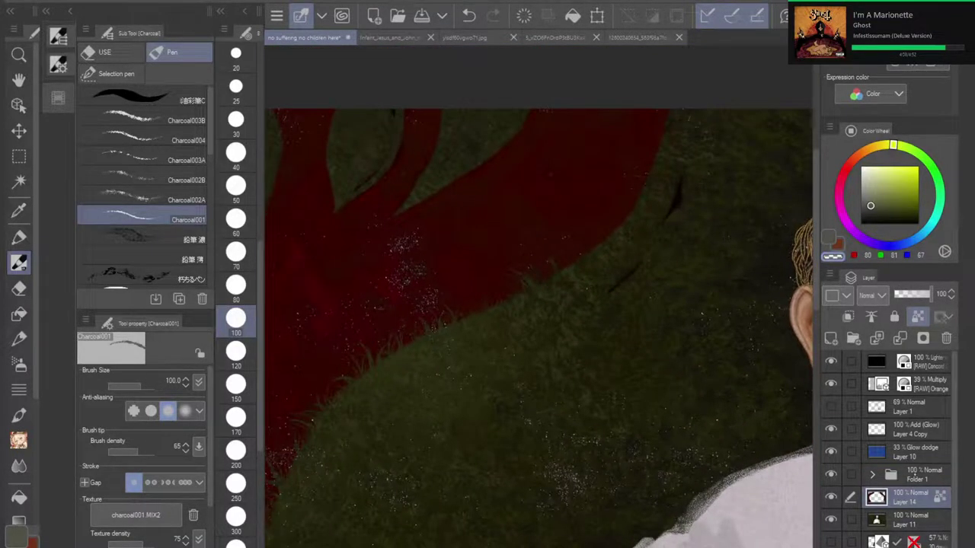
pyautogui.press('p')
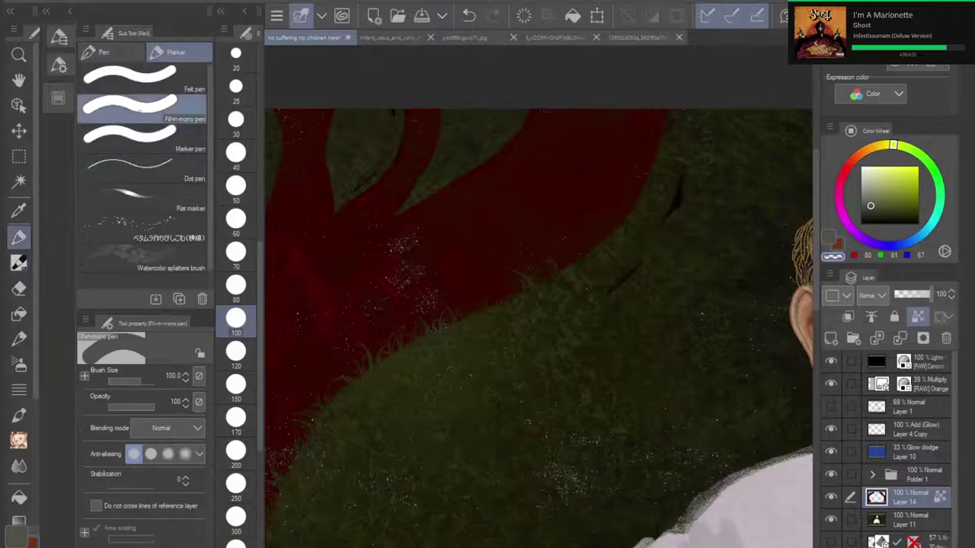
pyautogui.press('e')
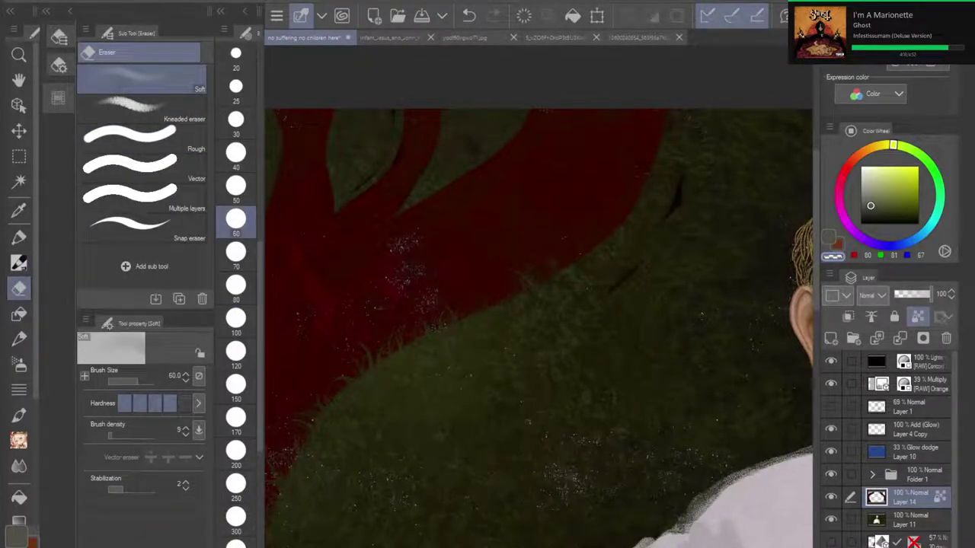
pyautogui.press(']')
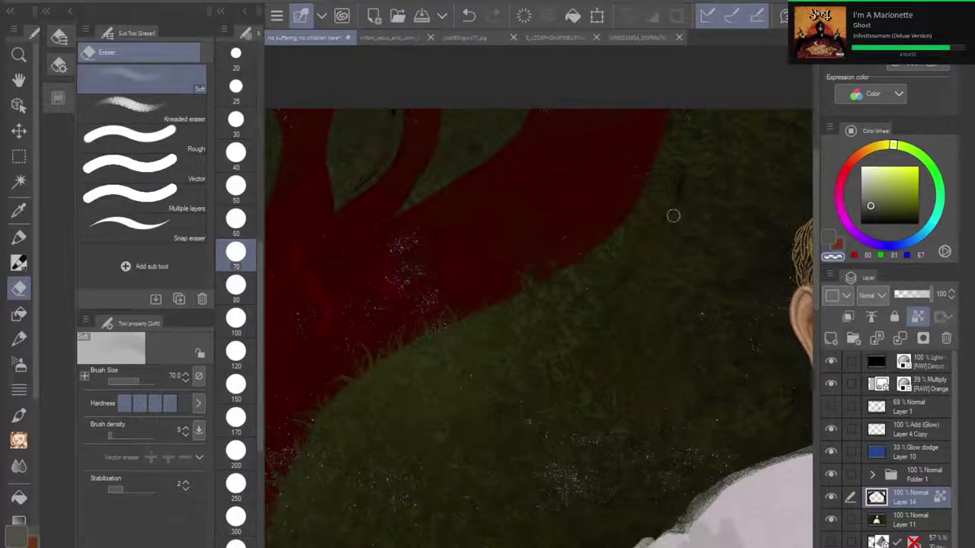
pyautogui.click(194, 141)
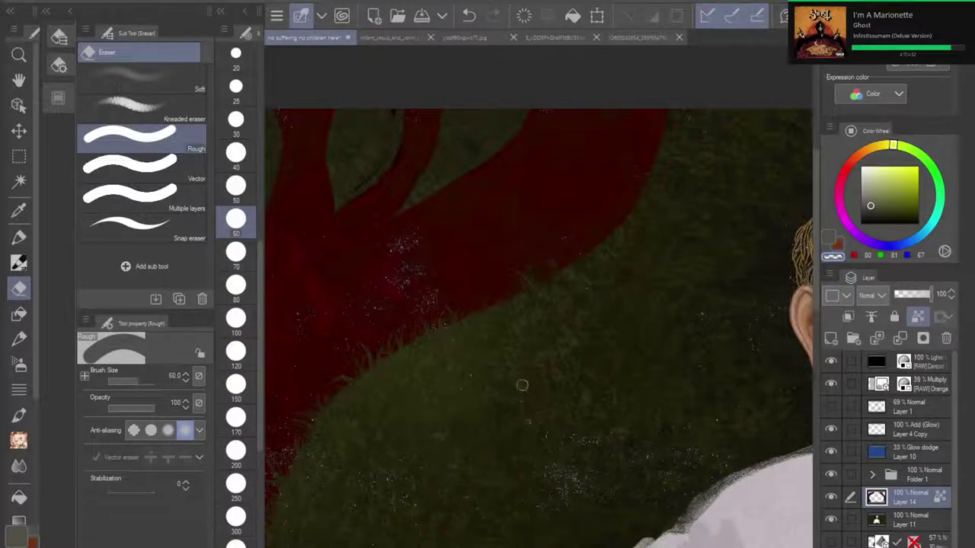
# Step: Hide Layer 11 and view the full canvas against the black background
pyautogui.press('Delete')
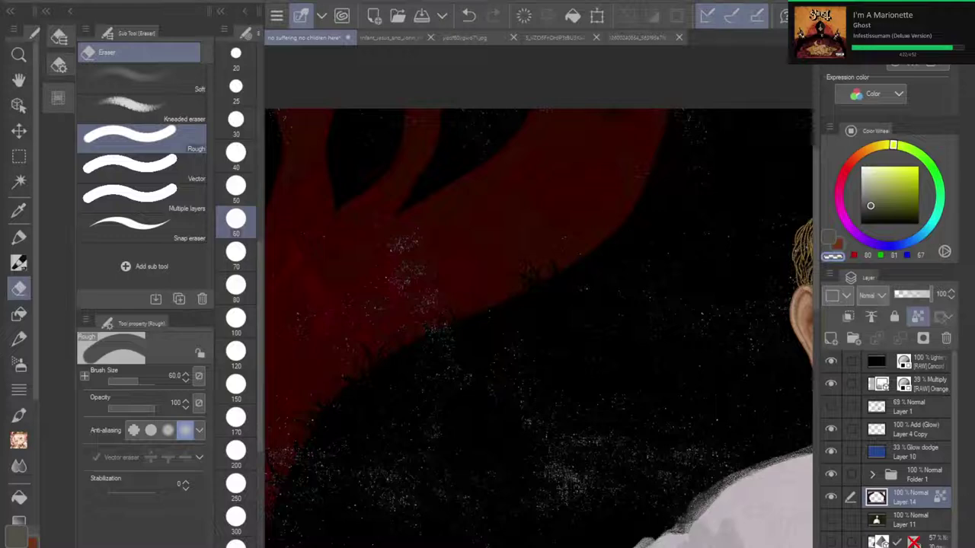
pyautogui.scroll(-6, 525, 312)
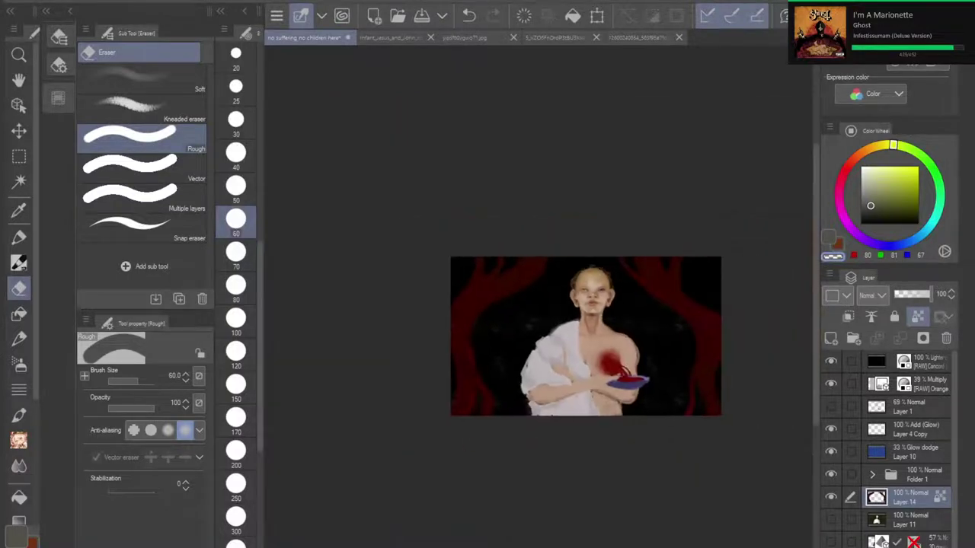
# Step: Hide the topmost black layer, the 39% Multiply layer and Layer 10 to isolate the trees on Layer 14 against transparency
pyautogui.scroll(3, 590, 362)
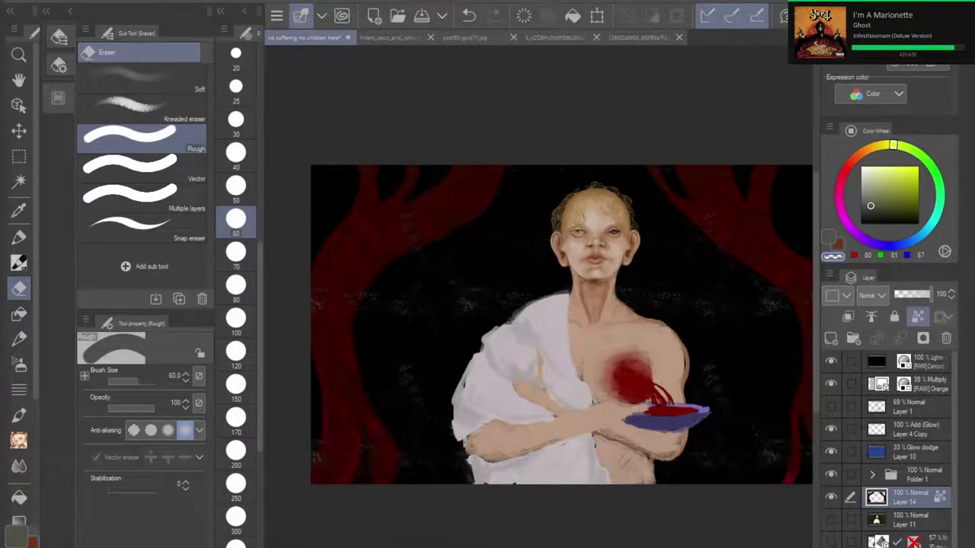
pyautogui.hotkey('ctrl', 'z')
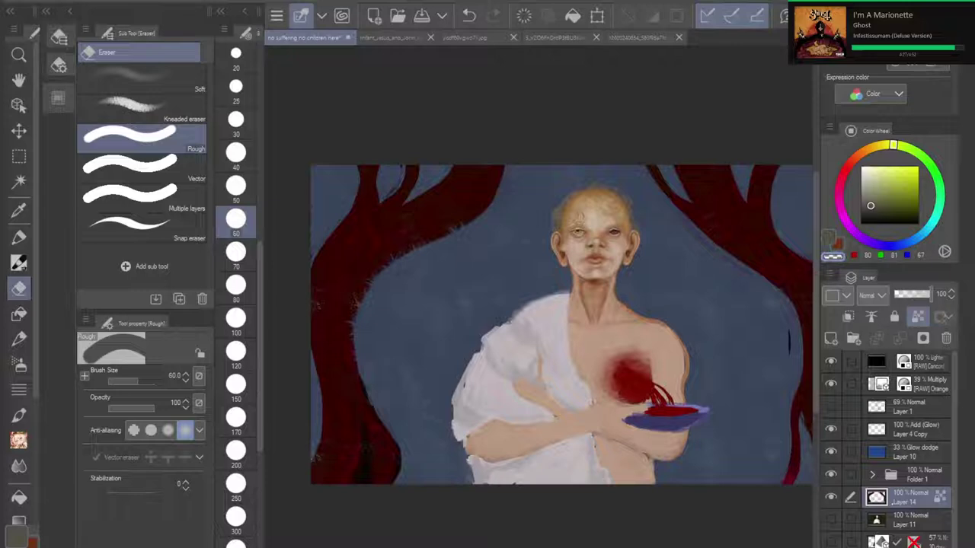
pyautogui.scroll(5, 419, 230)
pyautogui.scroll(-4, 503, 421)
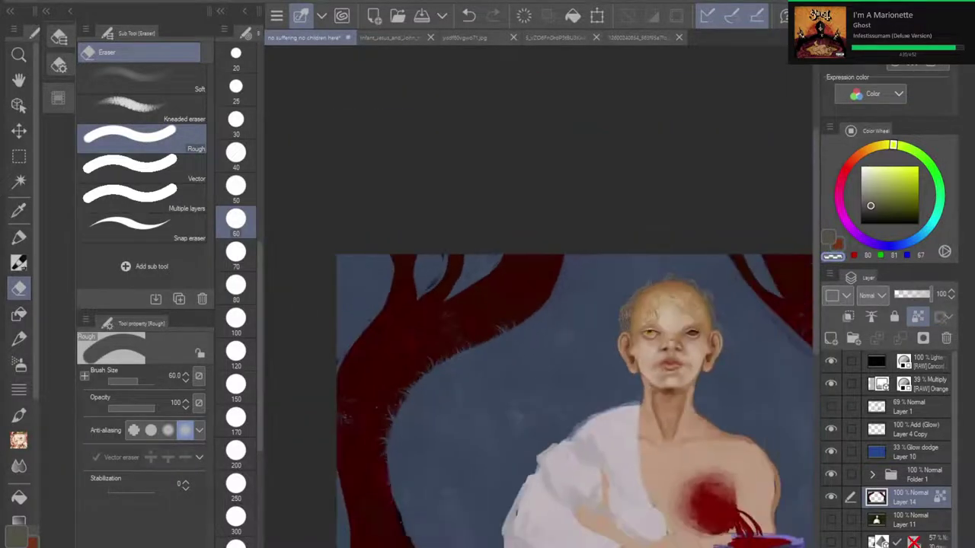
pyautogui.click(831, 383)
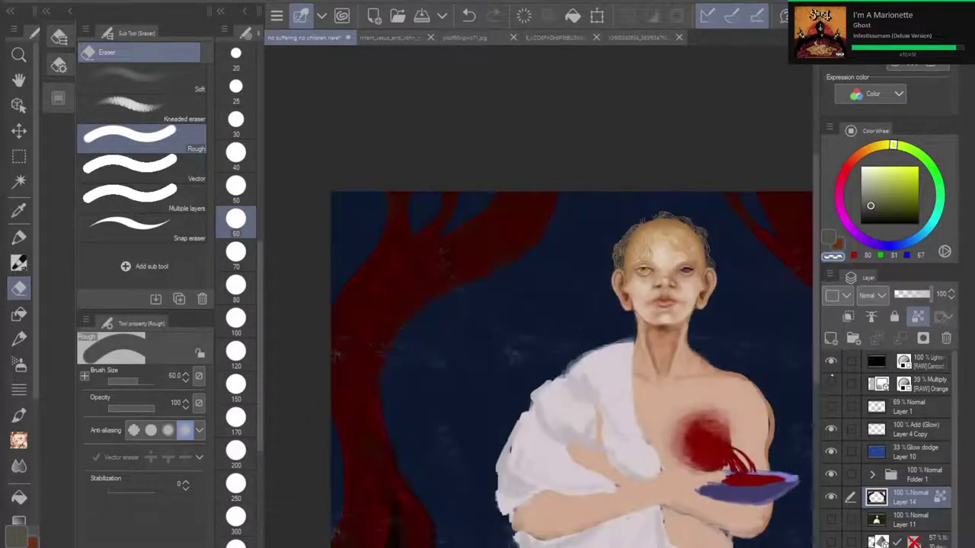
pyautogui.click(831, 362)
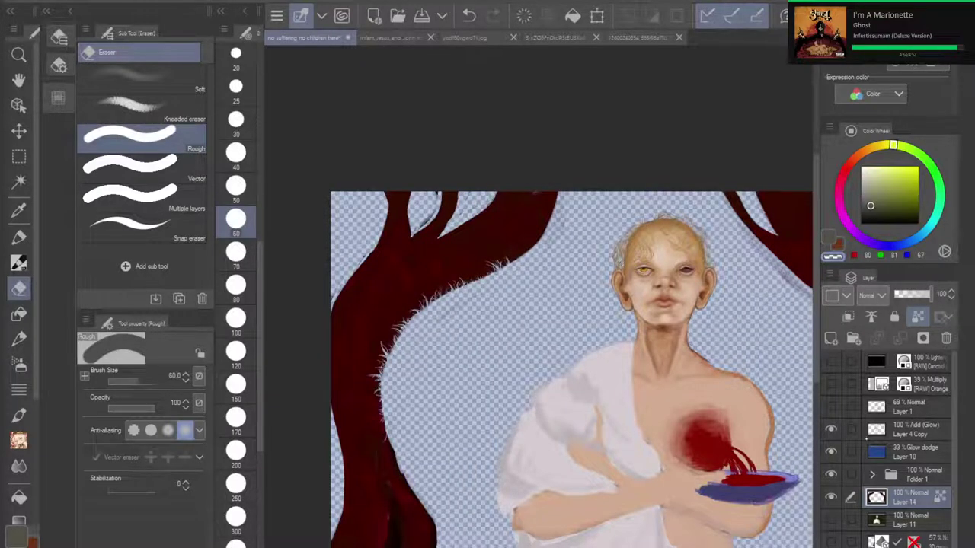
pyautogui.hotkey('ctrl', 'z')
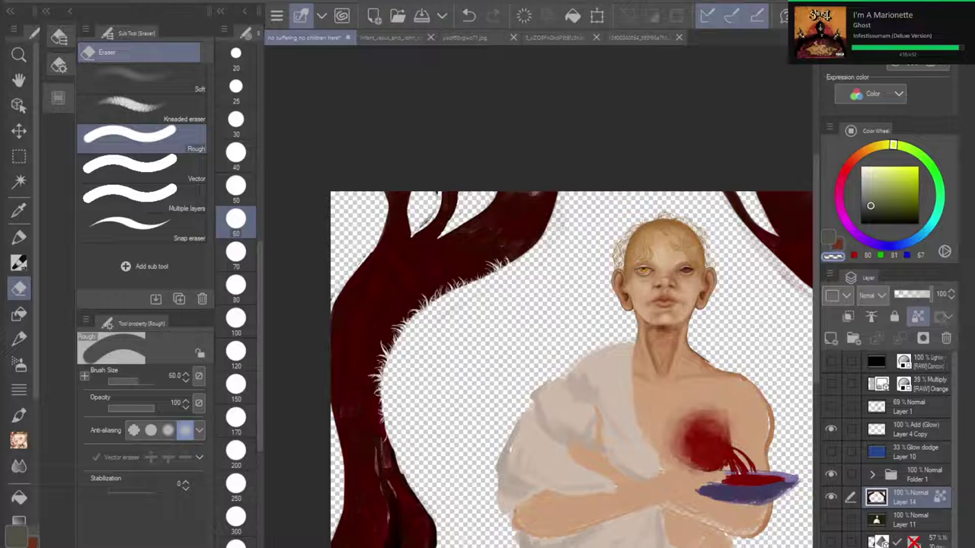
# Step: Erase the stray marks beside the left tree's outer edge with the Kneaded eraser at size 50
pyautogui.click(235, 352)
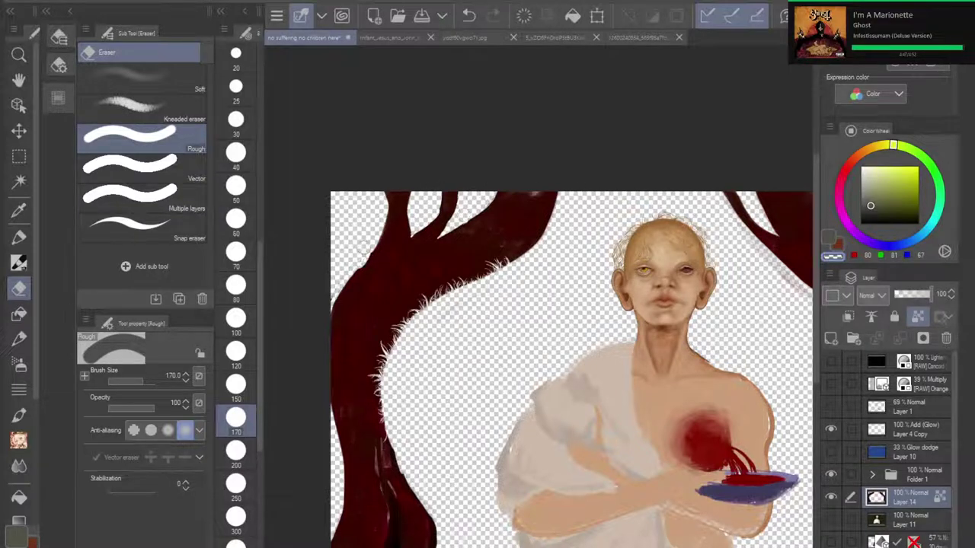
pyautogui.click(469, 16)
pyautogui.scroll(5, 354, 248)
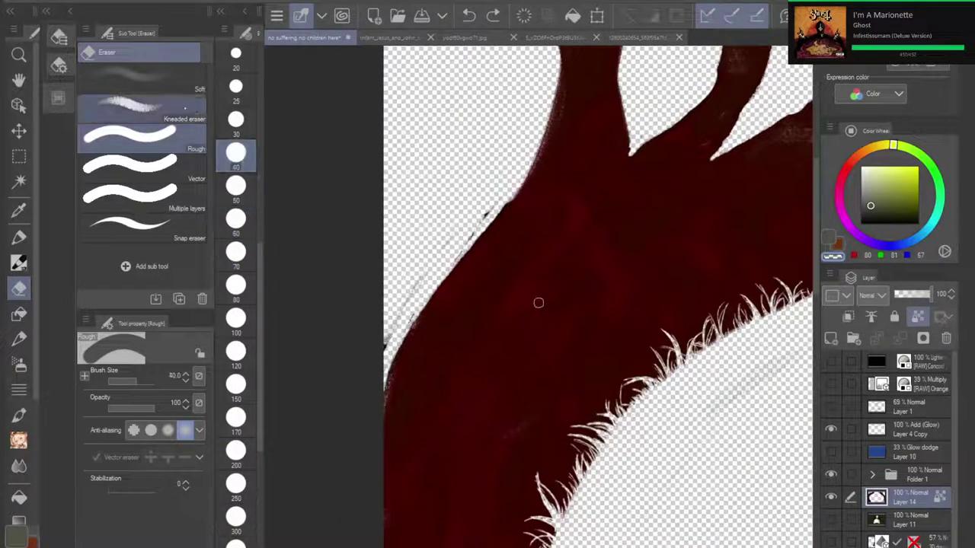
pyautogui.click(133, 106)
pyautogui.click(235, 185)
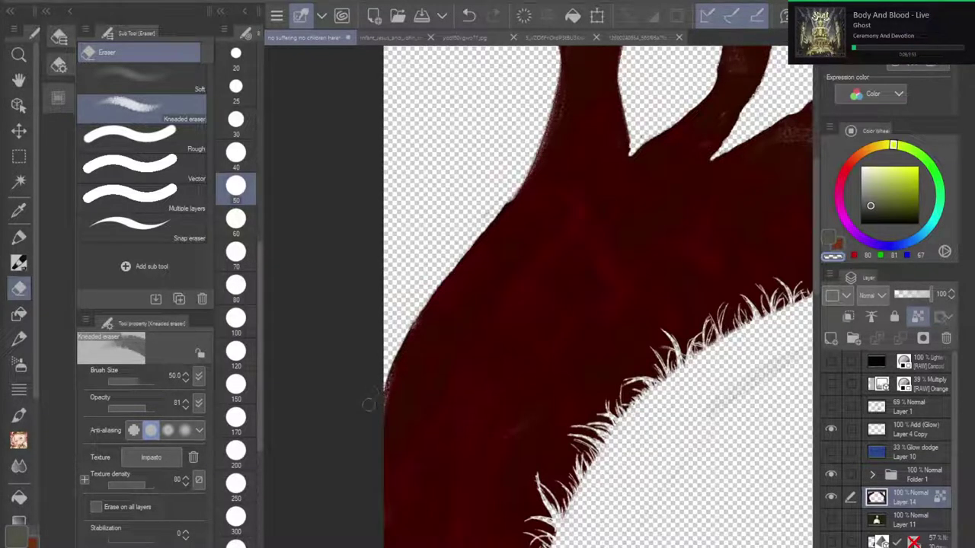
pyautogui.scroll(-3, 690, 373)
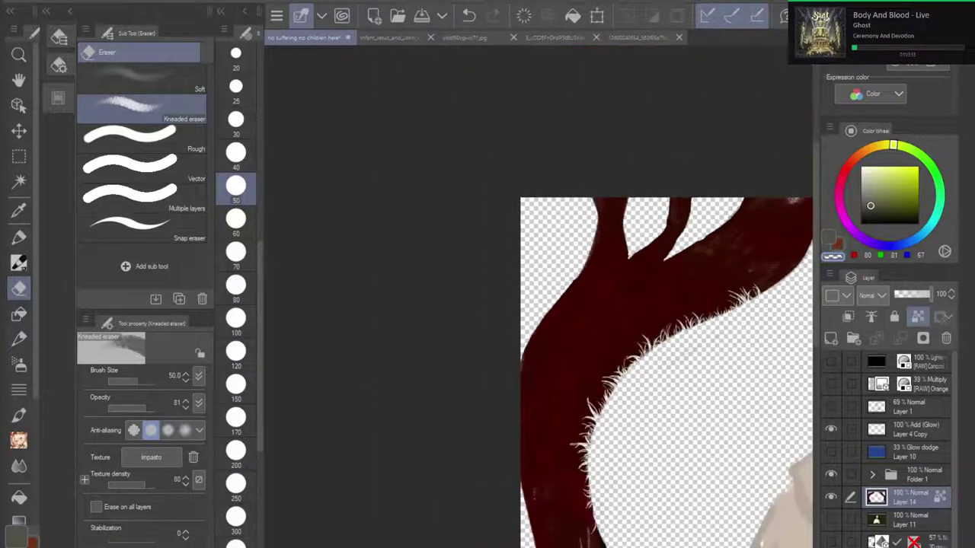
# Step: Smooth the bump on the left tree's outer edge below the first branch with the Kneaded eraser
pyautogui.scroll(4, 585, 345)
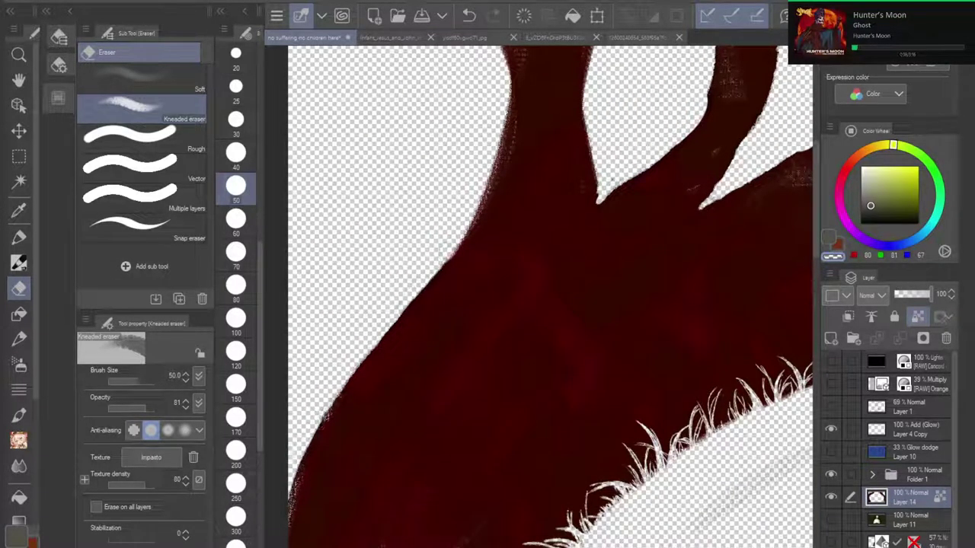
pyautogui.moveTo(440, 245); pyautogui.dragTo(435, 263)
pyautogui.moveTo(412, 298); pyautogui.dragTo(399, 312)
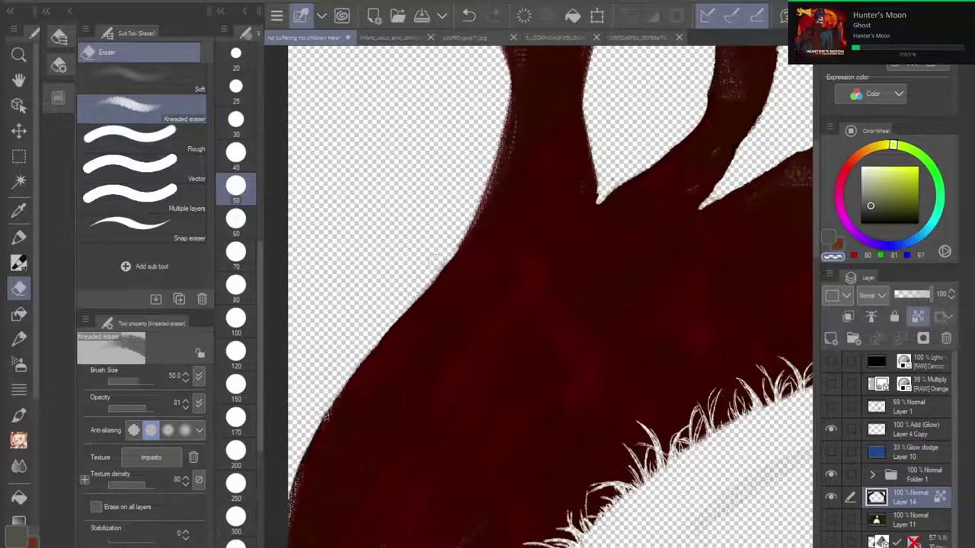
pyautogui.moveTo(469, 158); pyautogui.dragTo(382, 286)
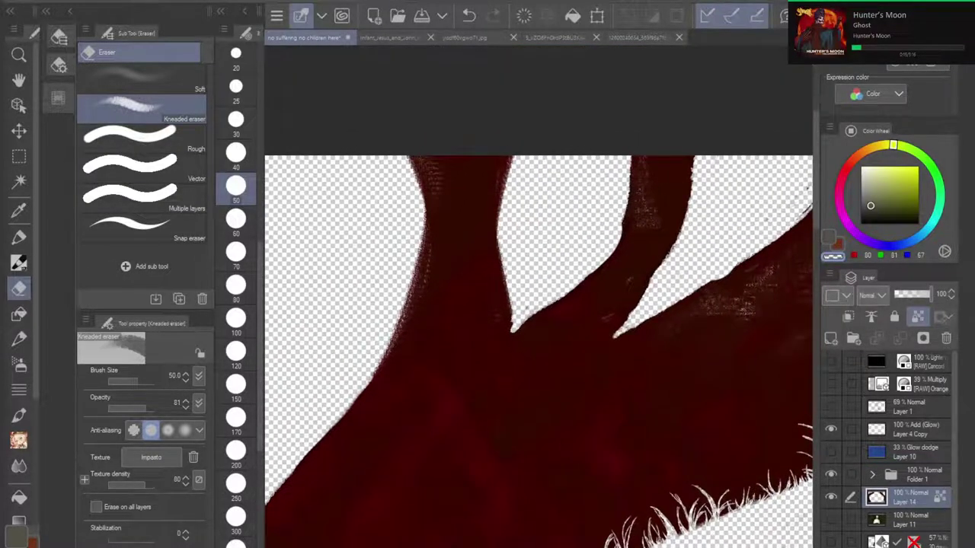
# Step: Erase the rough dark fringe along the inner edge of the left tree's bulging base with the Kneaded eraser
pyautogui.scroll(-5, 576, 344)
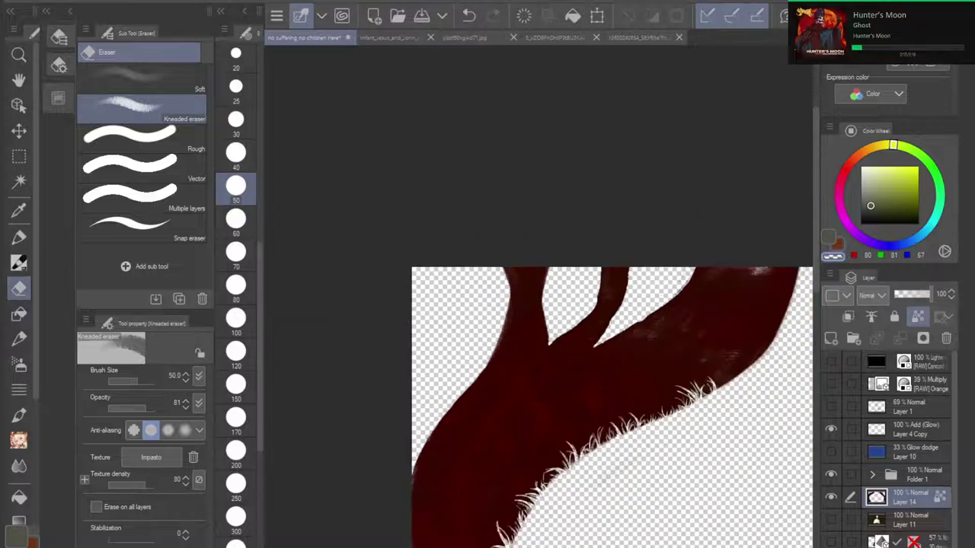
pyautogui.moveTo(572, 488); pyautogui.dragTo(529, 83)
pyautogui.moveTo(539, 351); pyautogui.dragTo(533, 242)
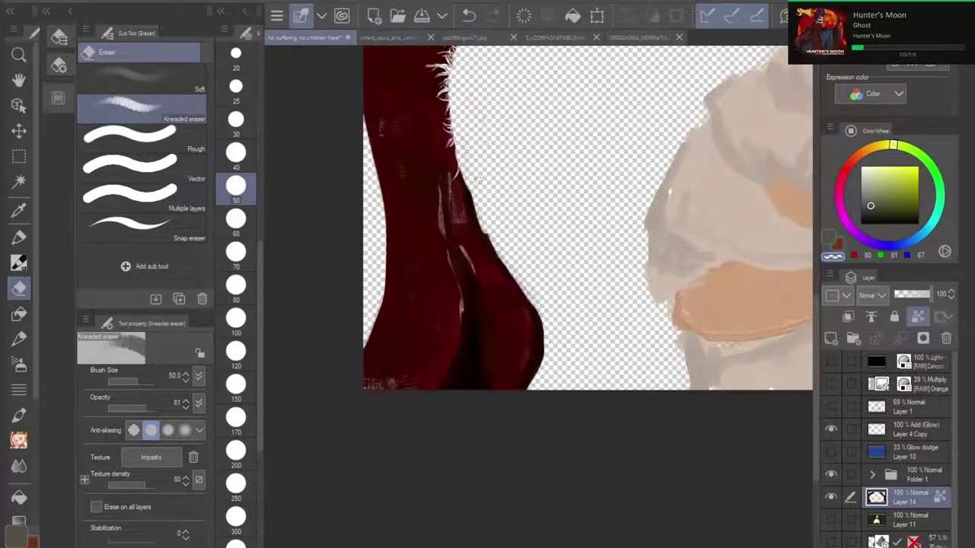
pyautogui.moveTo(468, 160); pyautogui.dragTo(482, 220)
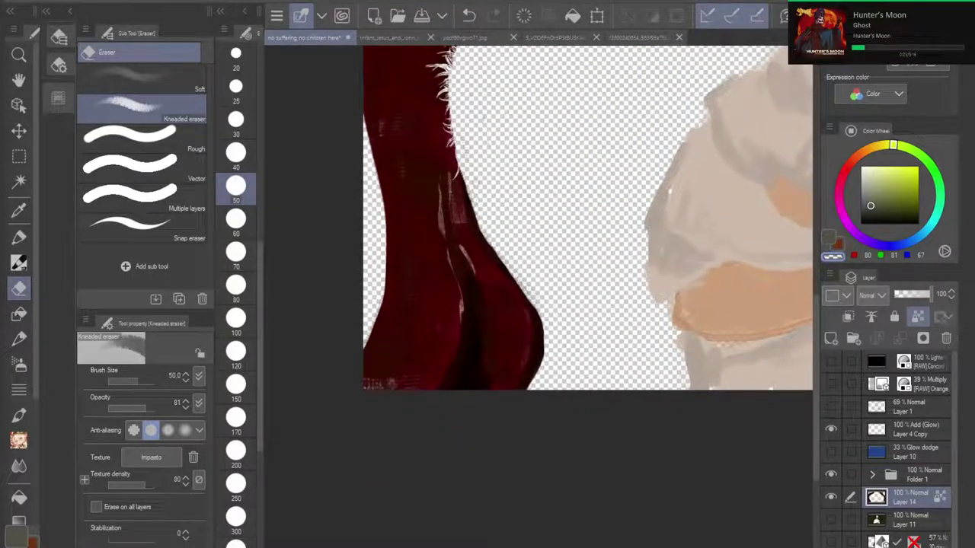
pyautogui.moveTo(466, 158)
pyautogui.mouseDown()
pyautogui.moveTo(497, 242)
pyautogui.moveTo(539, 311)
pyautogui.moveTo(528, 381)
pyautogui.mouseUp()
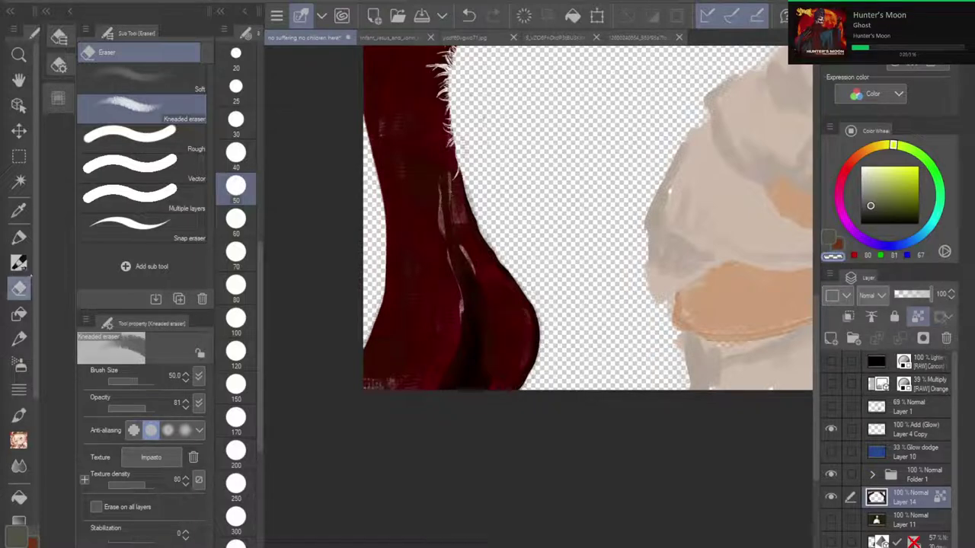
# Step: Trim the remaining bumps along the slope of the left tree's base using the transparent Charcoal001 brush at size 120
pyautogui.click(19, 262)
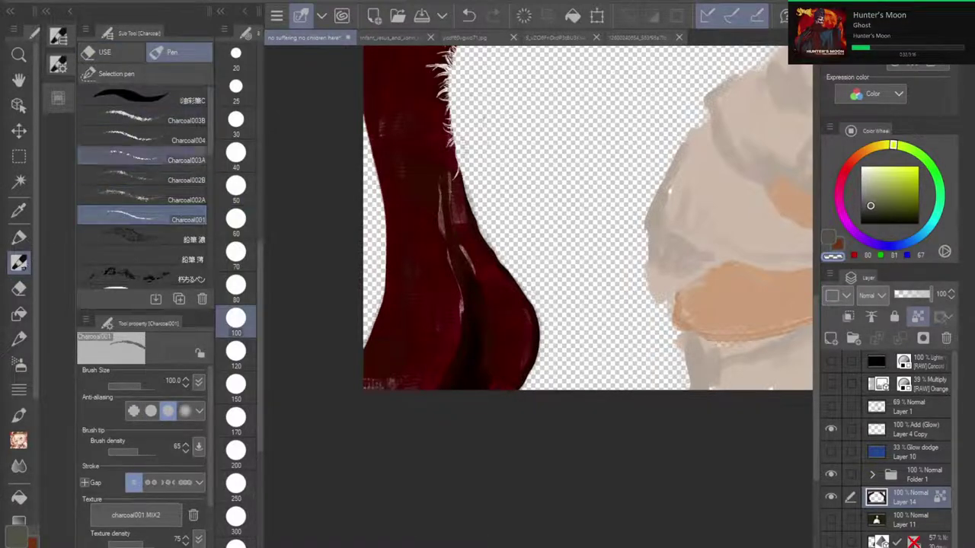
pyautogui.click(235, 385)
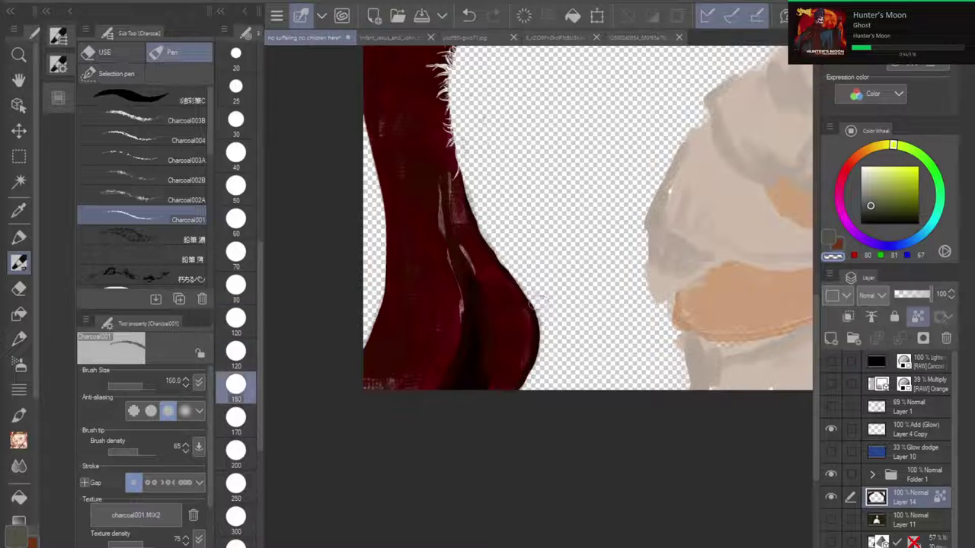
pyautogui.scroll(3, 539, 303)
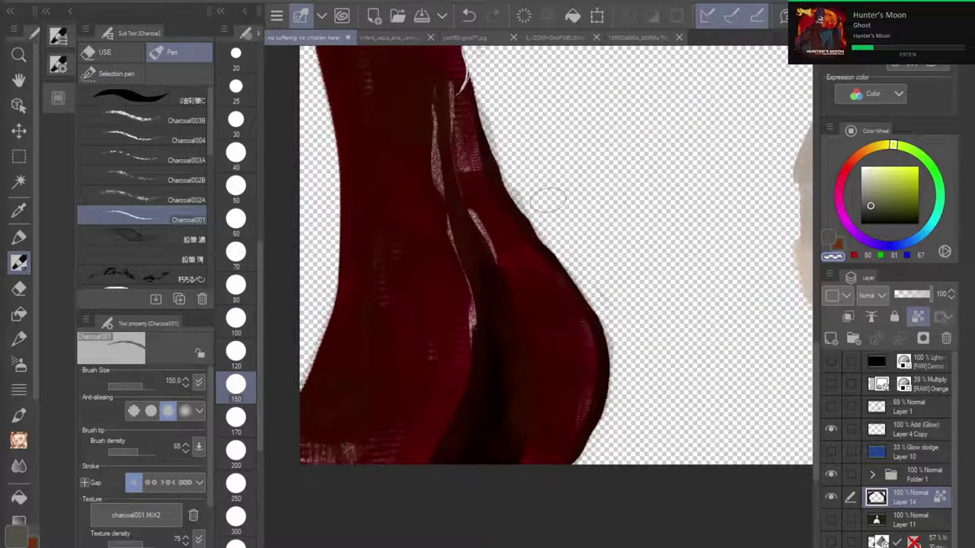
pyautogui.click(236, 351)
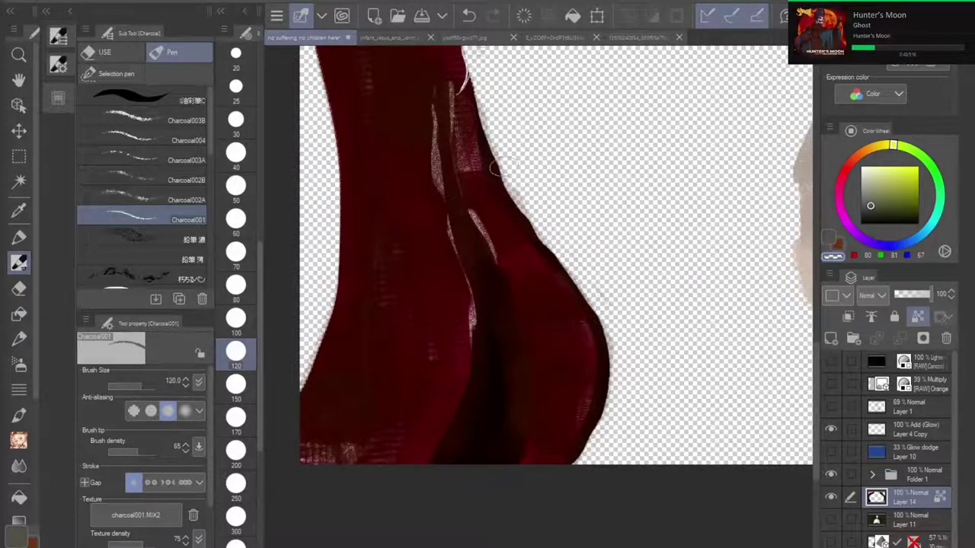
pyautogui.moveTo(498, 148)
pyautogui.mouseDown()
pyautogui.moveTo(510, 196)
pyautogui.moveTo(516, 186)
pyautogui.moveTo(560, 254)
pyautogui.mouseUp()
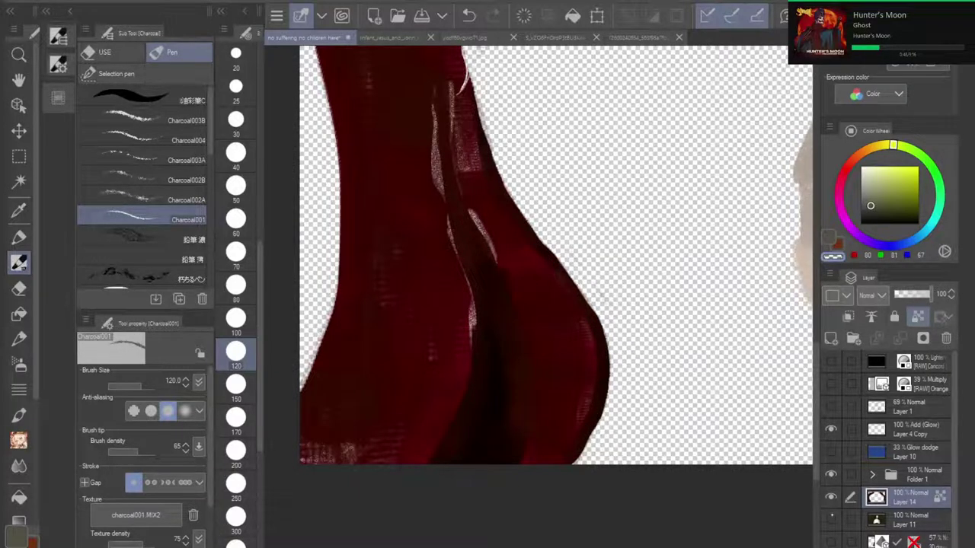
# Step: Show Layer 11 and carve a tapering gap between the left tree's trunk and its root with the transparent Charcoal001 brush
pyautogui.click(832, 519)
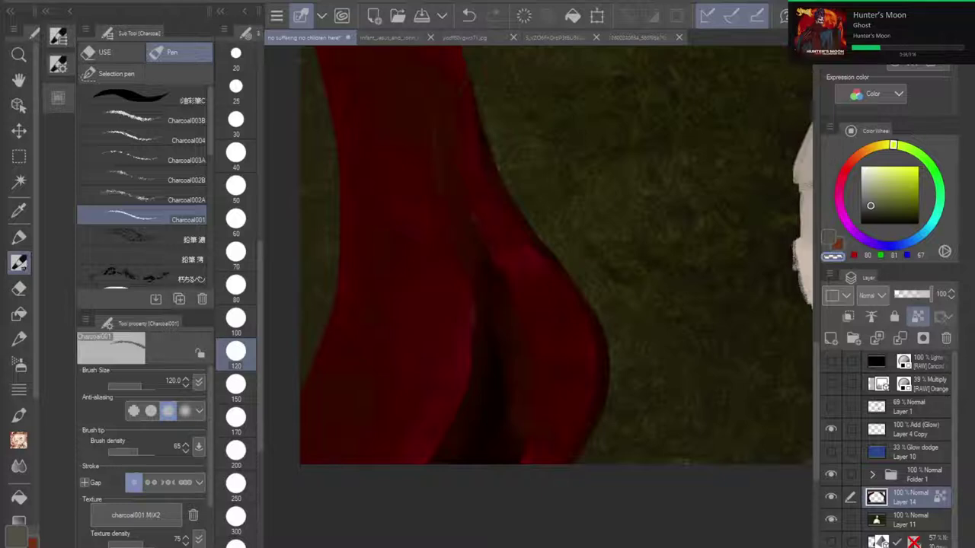
pyautogui.scroll(-5, 575, 239)
pyautogui.moveTo(576, 238)
pyautogui.mouseDown()
pyautogui.moveTo(427, 313)
pyautogui.moveTo(419, 351)
pyautogui.moveTo(451, 347)
pyautogui.moveTo(393, 364)
pyautogui.moveTo(396, 340)
pyautogui.moveTo(435, 320)
pyautogui.moveTo(529, 303)
pyautogui.mouseUp()
pyautogui.scroll(5, 466, 335)
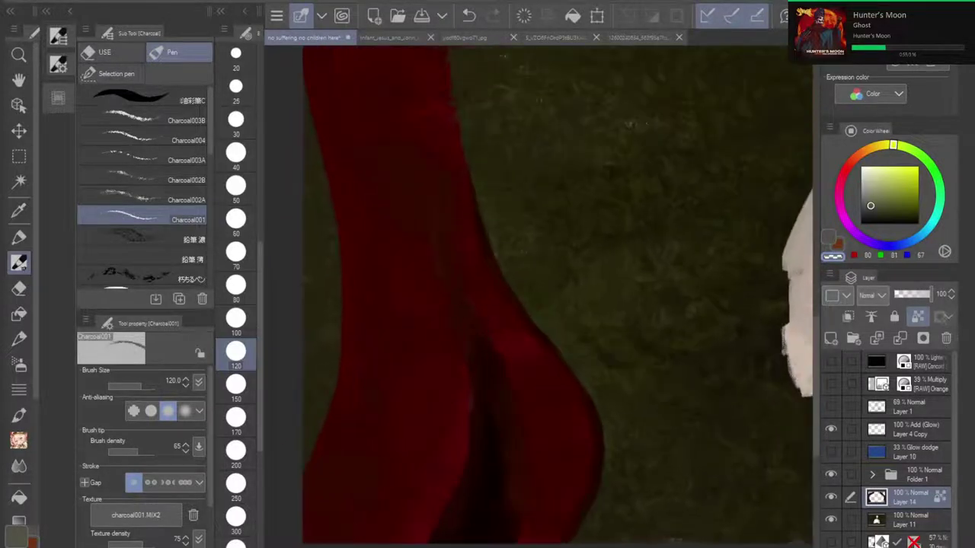
pyautogui.moveTo(446, 255)
pyautogui.mouseDown()
pyautogui.moveTo(479, 471)
pyautogui.moveTo(537, 351)
pyautogui.mouseUp()
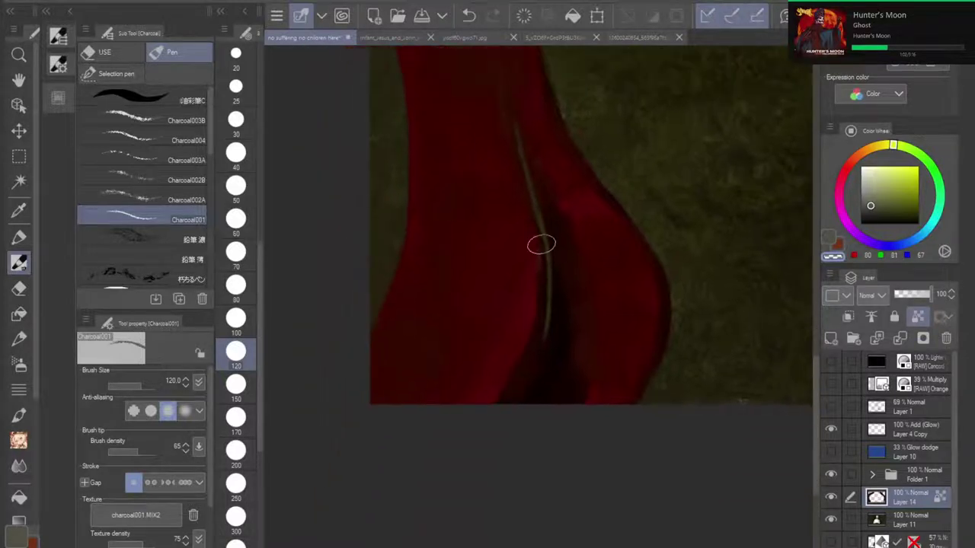
pyautogui.moveTo(540, 243)
pyautogui.mouseDown()
pyautogui.moveTo(543, 321)
pyautogui.moveTo(497, 415)
pyautogui.moveTo(545, 320)
pyautogui.moveTo(506, 399)
pyautogui.moveTo(537, 337)
pyautogui.moveTo(546, 272)
pyautogui.moveTo(509, 392)
pyautogui.moveTo(539, 266)
pyautogui.moveTo(579, 294)
pyautogui.moveTo(582, 369)
pyautogui.moveTo(559, 419)
pyautogui.moveTo(563, 305)
pyautogui.moveTo(533, 210)
pyautogui.moveTo(539, 193)
pyautogui.moveTo(566, 316)
pyautogui.moveTo(574, 279)
pyautogui.moveTo(572, 306)
pyautogui.moveTo(556, 272)
pyautogui.moveTo(549, 368)
pyautogui.moveTo(560, 266)
pyautogui.moveTo(560, 349)
pyautogui.moveTo(549, 315)
pyautogui.mouseUp()
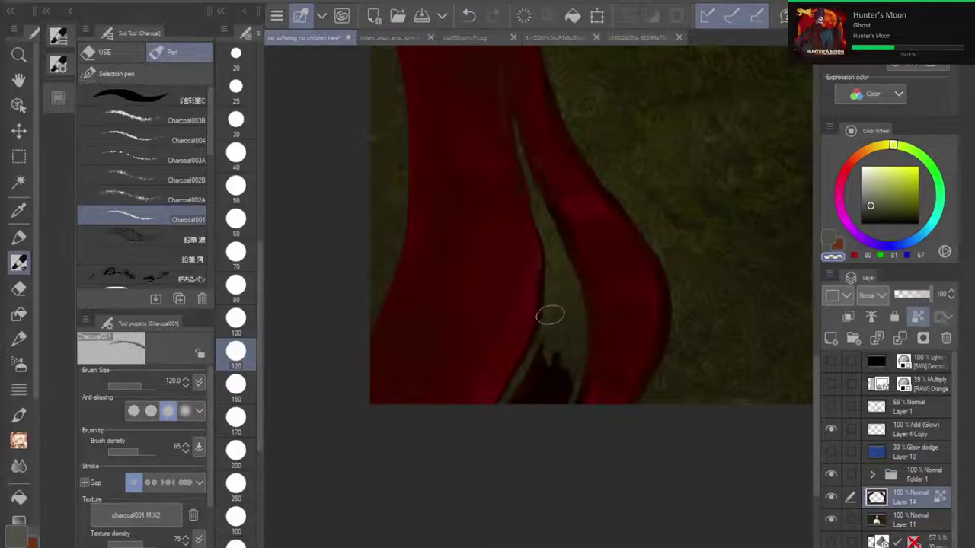
# Step: Check the whole composition and show the topmost black layer, the 39% Multiply layer and Layer 10 again
pyautogui.scroll(-5, 550, 314)
pyautogui.scroll(2, 549, 314)
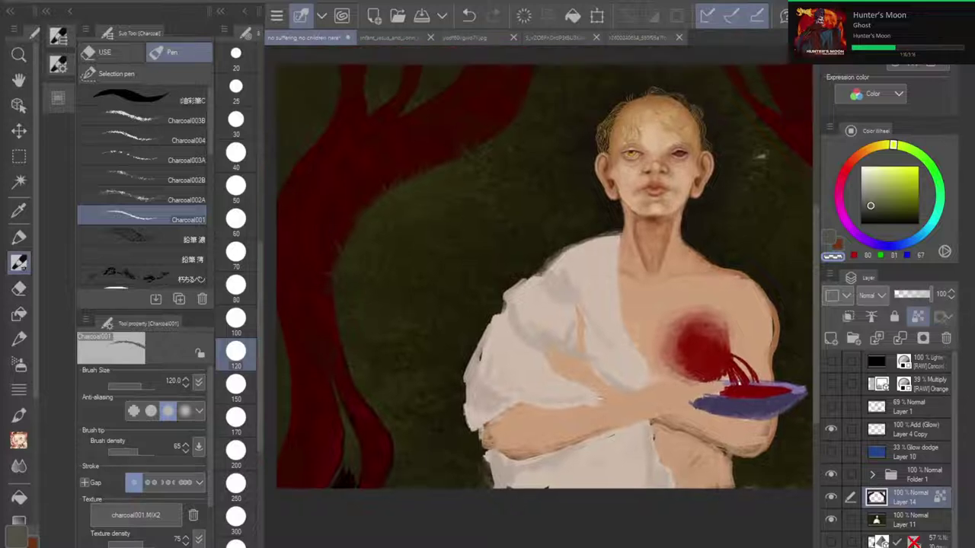
pyautogui.scroll(-1, 609, 305)
pyautogui.moveTo(609, 305); pyautogui.dragTo(569, 303)
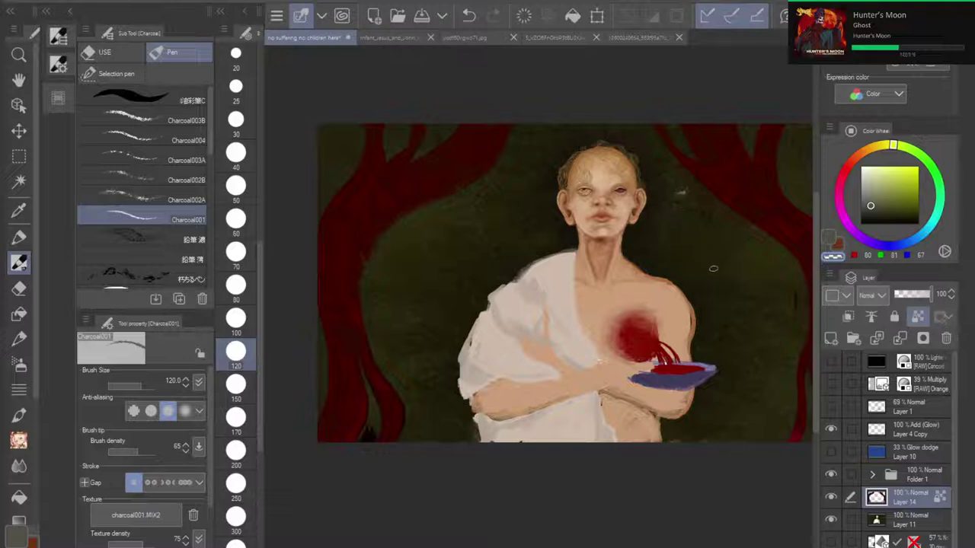
pyautogui.click(830, 383)
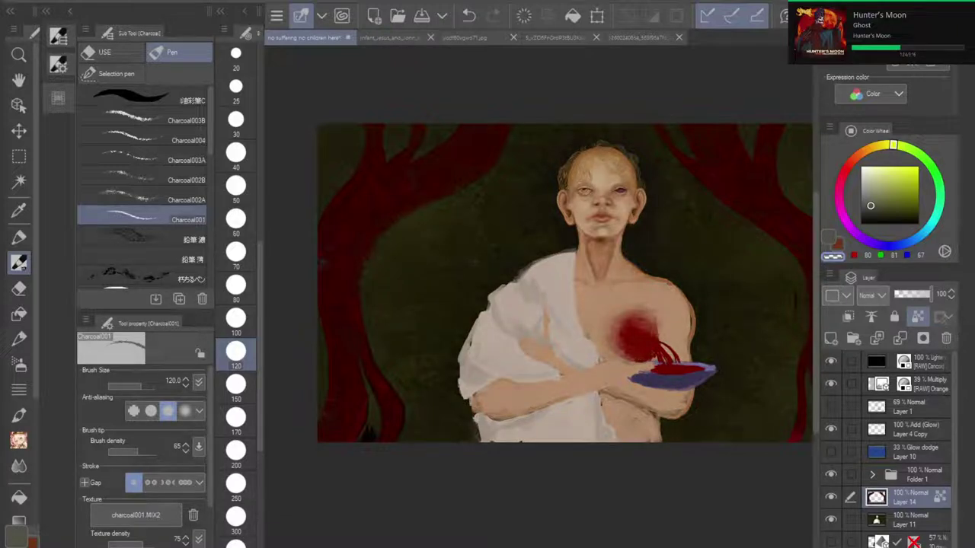
pyautogui.click(830, 452)
# Step: Clear the leftover dark patch at the base of the gap between the left tree's trunk and root
pyautogui.moveTo(370, 403); pyautogui.dragTo(505, 365)
pyautogui.scroll(5, 505, 365)
pyautogui.moveTo(489, 302); pyautogui.dragTo(554, 246)
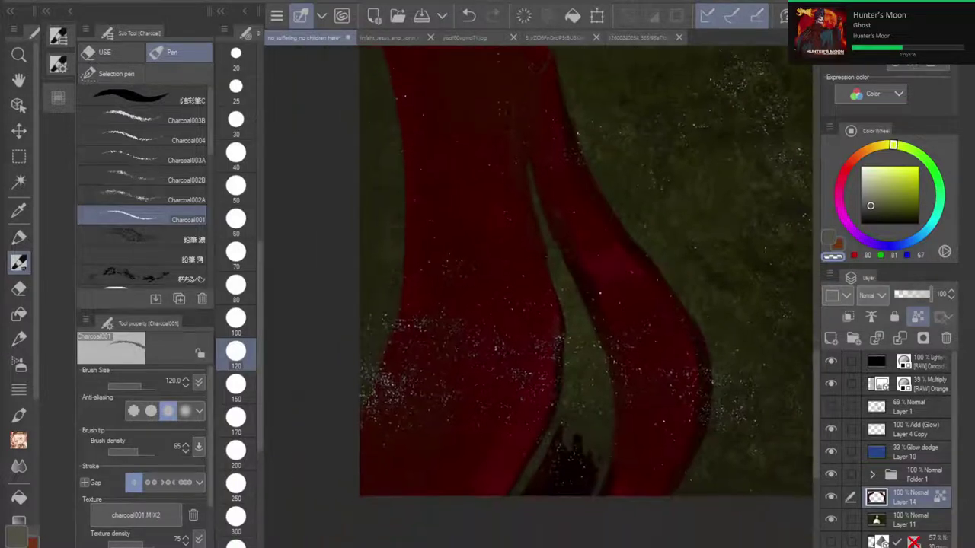
pyautogui.moveTo(563, 405)
pyautogui.mouseDown()
pyautogui.moveTo(531, 492)
pyautogui.moveTo(578, 424)
pyautogui.moveTo(539, 501)
pyautogui.moveTo(550, 457)
pyautogui.moveTo(529, 501)
pyautogui.moveTo(517, 492)
pyautogui.moveTo(580, 414)
pyautogui.moveTo(556, 492)
pyautogui.moveTo(565, 501)
pyautogui.moveTo(592, 431)
pyautogui.moveTo(578, 505)
pyautogui.moveTo(605, 447)
pyautogui.moveTo(559, 498)
pyautogui.moveTo(576, 490)
pyautogui.moveTo(597, 459)
pyautogui.moveTo(595, 473)
pyautogui.moveTo(594, 450)
pyautogui.moveTo(551, 492)
pyautogui.moveTo(544, 516)
pyautogui.moveTo(576, 366)
pyautogui.moveTo(561, 429)
pyautogui.moveTo(569, 317)
pyautogui.moveTo(537, 472)
pyautogui.moveTo(567, 360)
pyautogui.moveTo(510, 504)
pyautogui.moveTo(556, 405)
pyautogui.moveTo(498, 518)
pyautogui.moveTo(548, 415)
pyautogui.mouseUp()
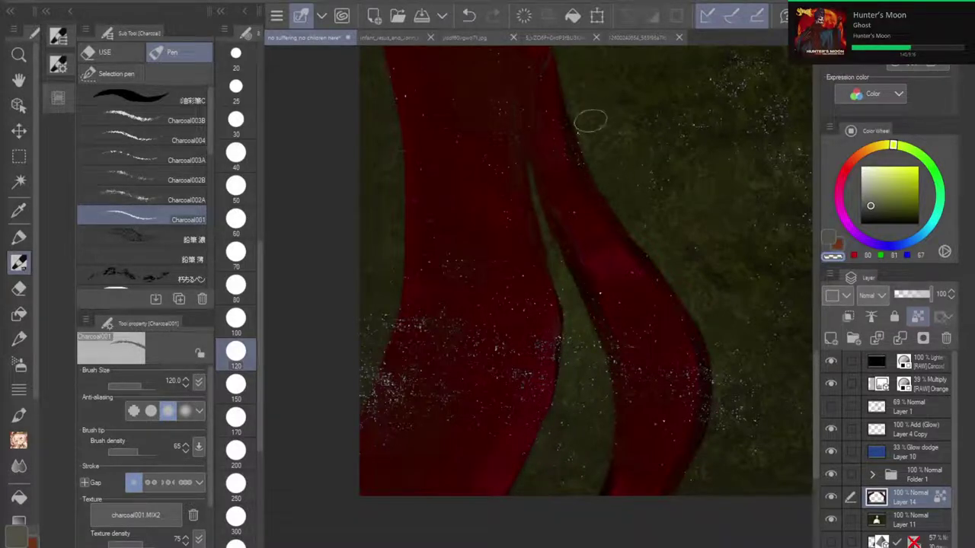
# Step: Rotate the canvas and refine the narrow pointed end of the gap, smoothing the adjoining trunk and root edges with Charcoal001
pyautogui.moveTo(590, 123)
pyautogui.mouseDown()
pyautogui.moveTo(561, 258)
pyautogui.moveTo(554, 355)
pyautogui.moveTo(417, 219)
pyautogui.mouseUp()
pyautogui.scroll(-3, 522, 285)
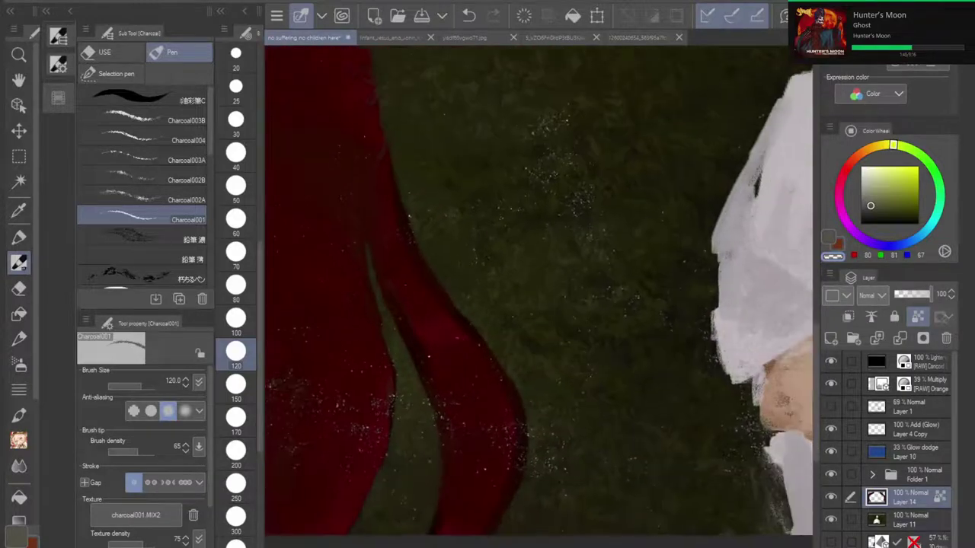
pyautogui.scroll(-2, 518, 320)
pyautogui.moveTo(518, 320); pyautogui.dragTo(584, 282)
pyautogui.moveTo(610, 365); pyautogui.dragTo(571, 202)
pyautogui.scroll(4, 543, 366)
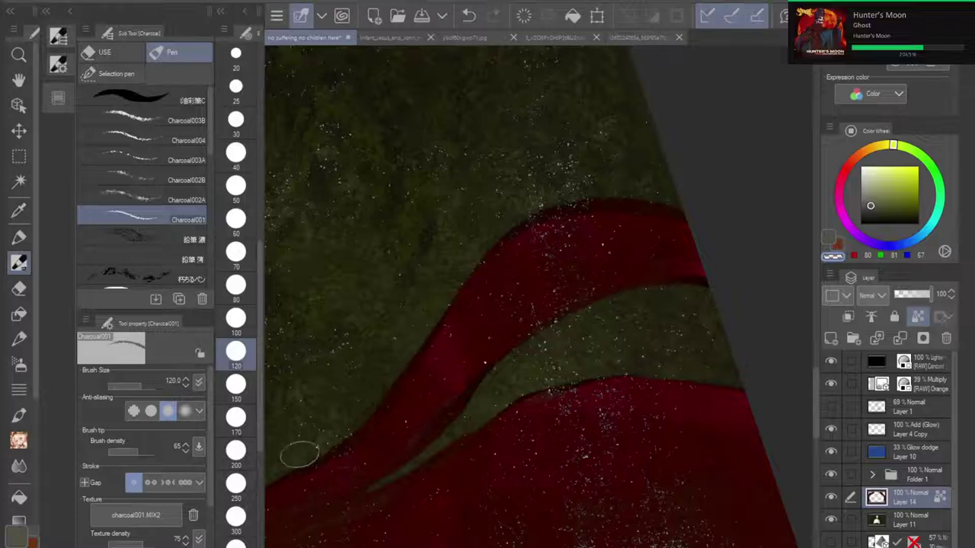
pyautogui.moveTo(435, 294); pyautogui.dragTo(644, 118)
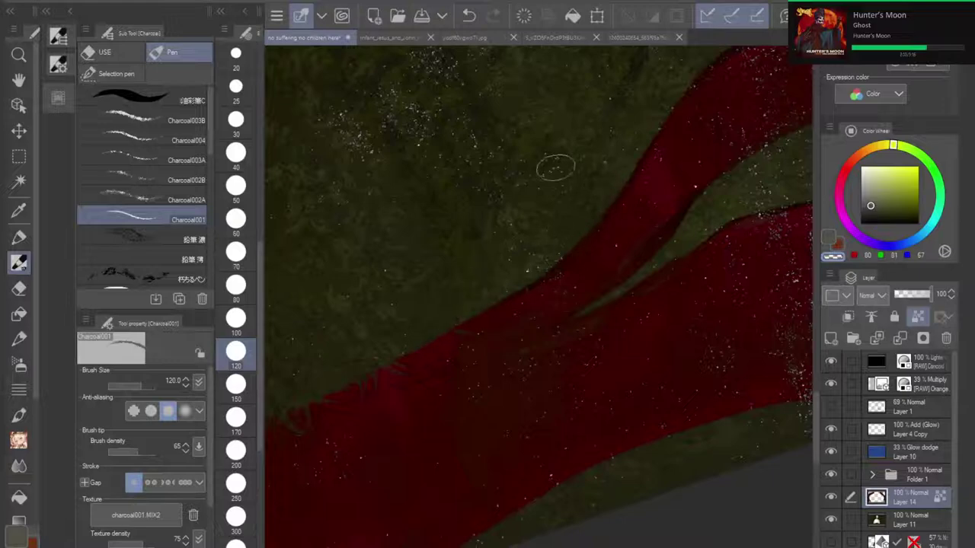
pyautogui.scroll(-5, 562, 152)
pyautogui.moveTo(686, 266)
pyautogui.mouseDown()
pyautogui.moveTo(648, 399)
pyautogui.moveTo(687, 273)
pyautogui.mouseUp()
pyautogui.scroll(5, 662, 273)
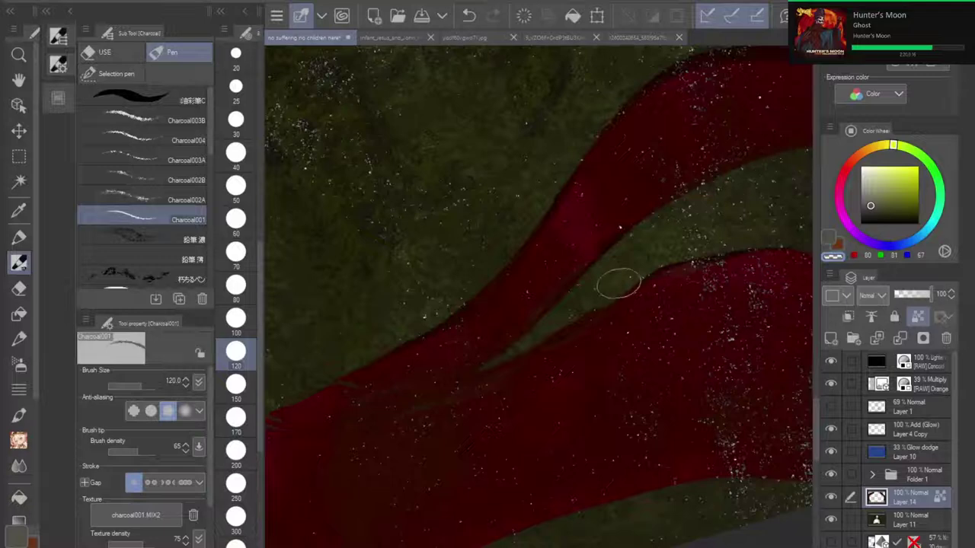
# Step: Straighten the rotated canvas and check the whole composition
pyautogui.scroll(-5, 621, 269)
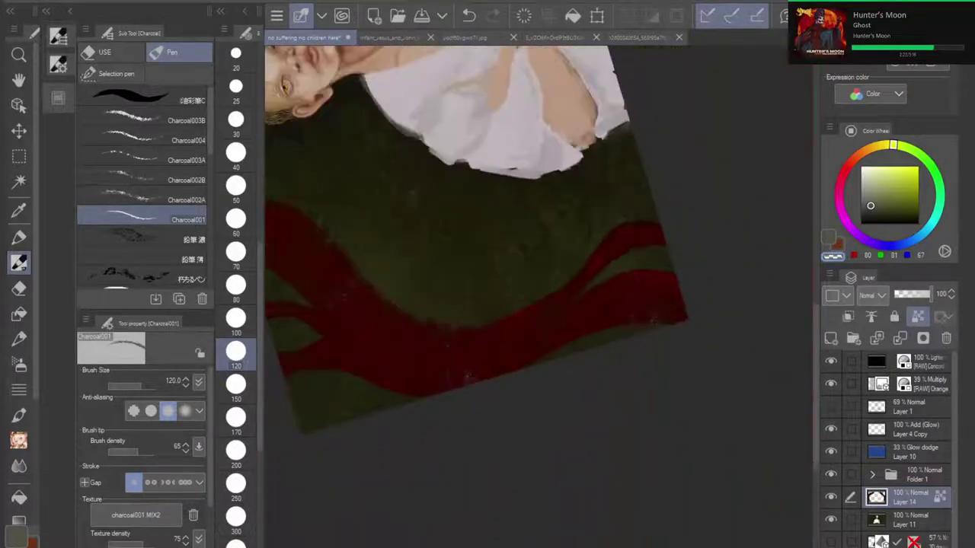
pyautogui.press('^')
pyautogui.press('^')
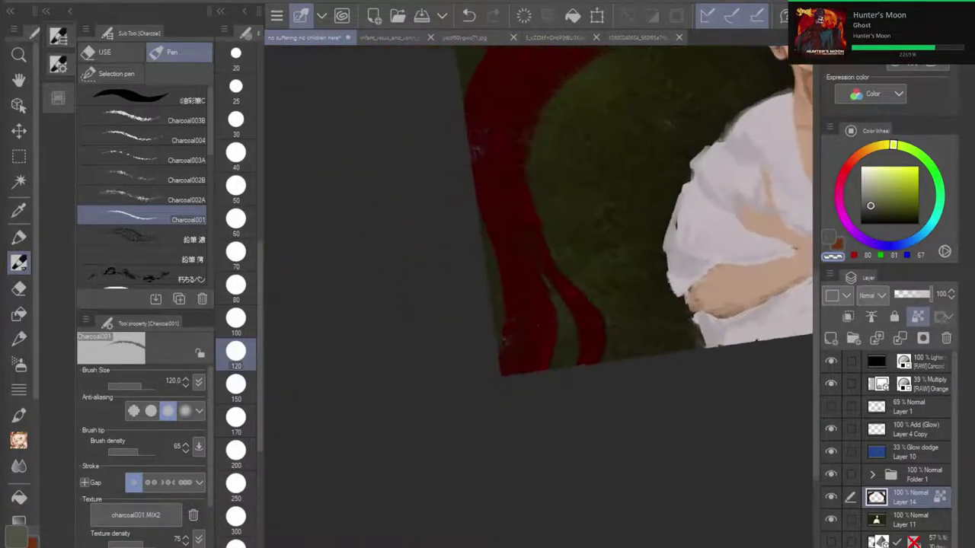
pyautogui.moveTo(670, 221); pyautogui.dragTo(352, 353)
pyautogui.scroll(-3, 555, 326)
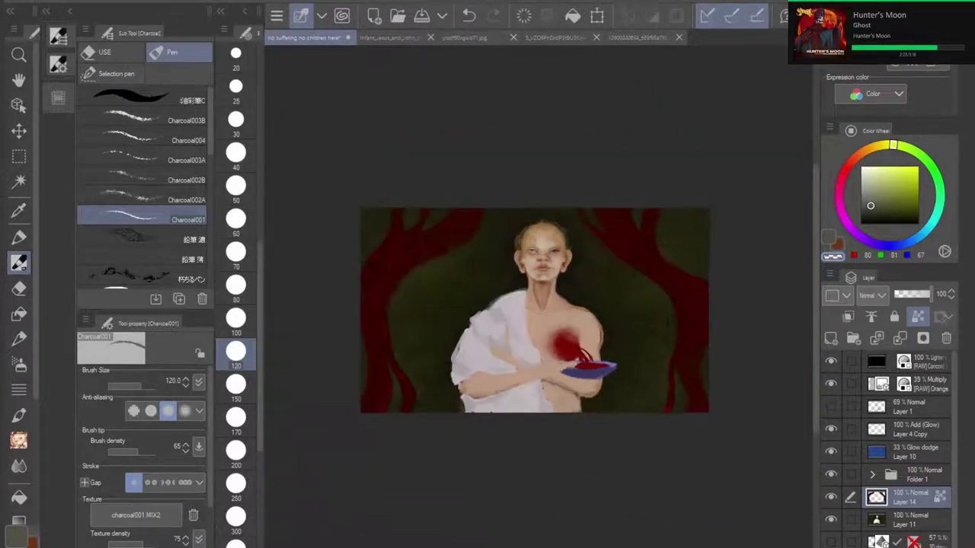
pyautogui.scroll(2, 555, 327)
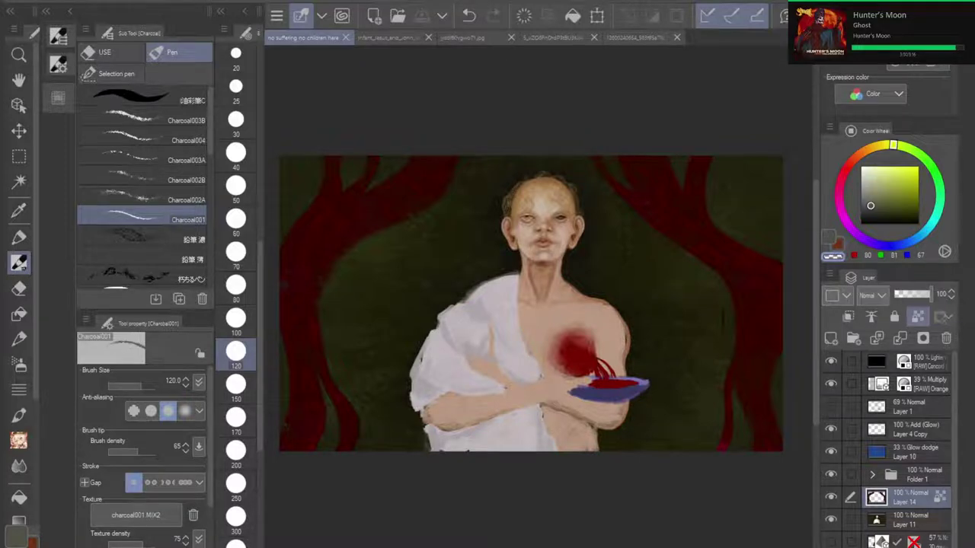
# Step: Expand Folder 1 and hide Layer 7 Copy and Layer 7 to remove the robe and bowl from view
pyautogui.click(872, 475)
pyautogui.moveTo(954, 415); pyautogui.dragTo(954, 439)
pyautogui.click(836, 472)
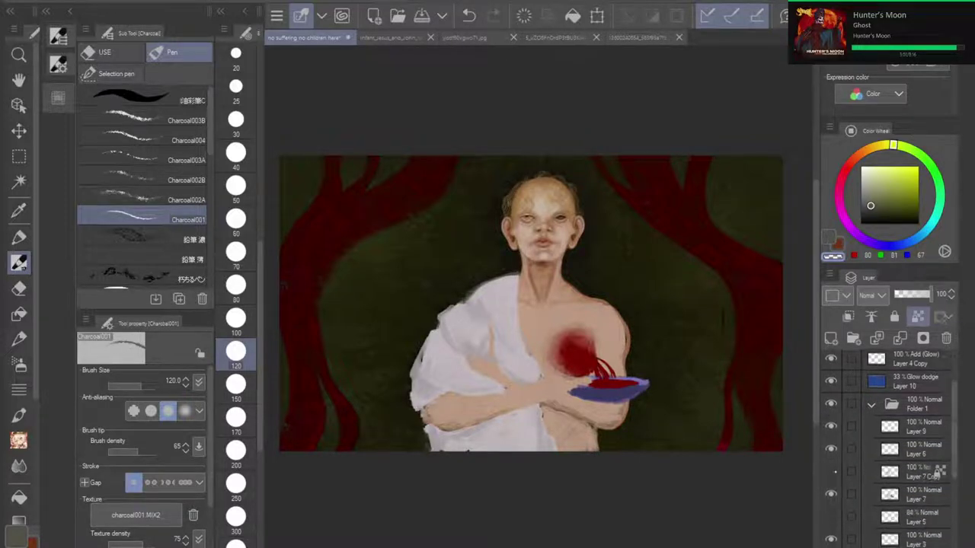
pyautogui.click(832, 494)
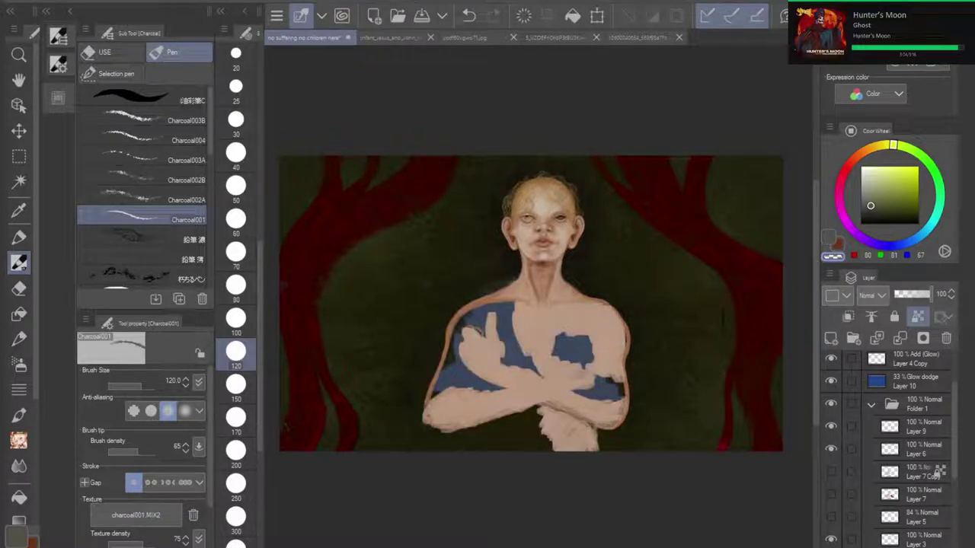
pyautogui.scroll(-4, 891, 449)
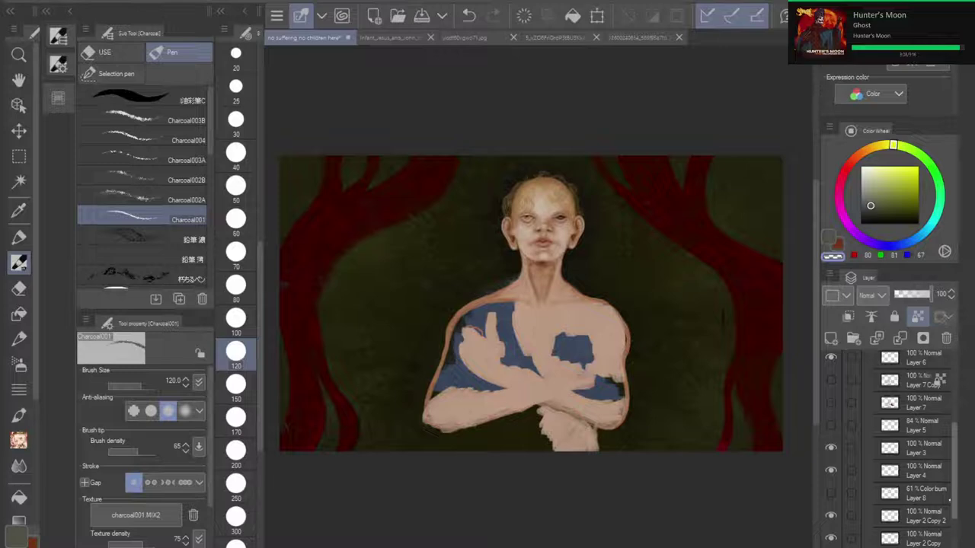
pyautogui.scroll(-3, 941, 534)
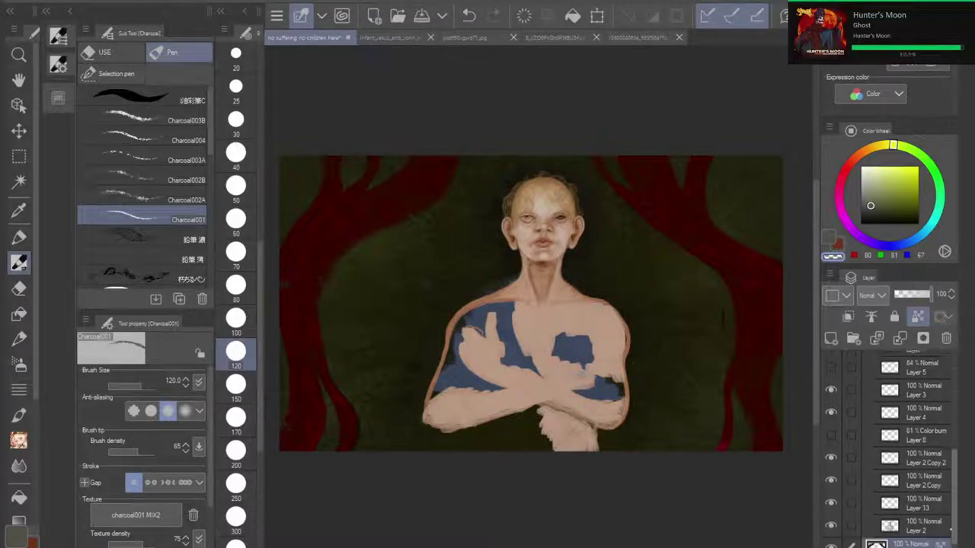
pyautogui.scroll(-3, 951, 531)
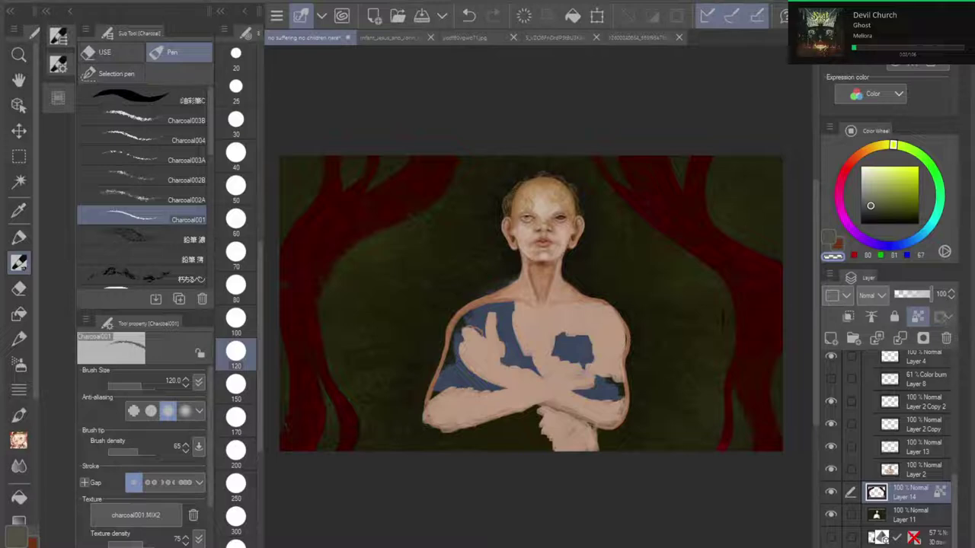
# Step: Enlarge the Charcoal001 brush to 170 and clean the branch and trunk edges of the right tree on Layer 14
pyautogui.moveTo(533, 305); pyautogui.dragTo(461, 332)
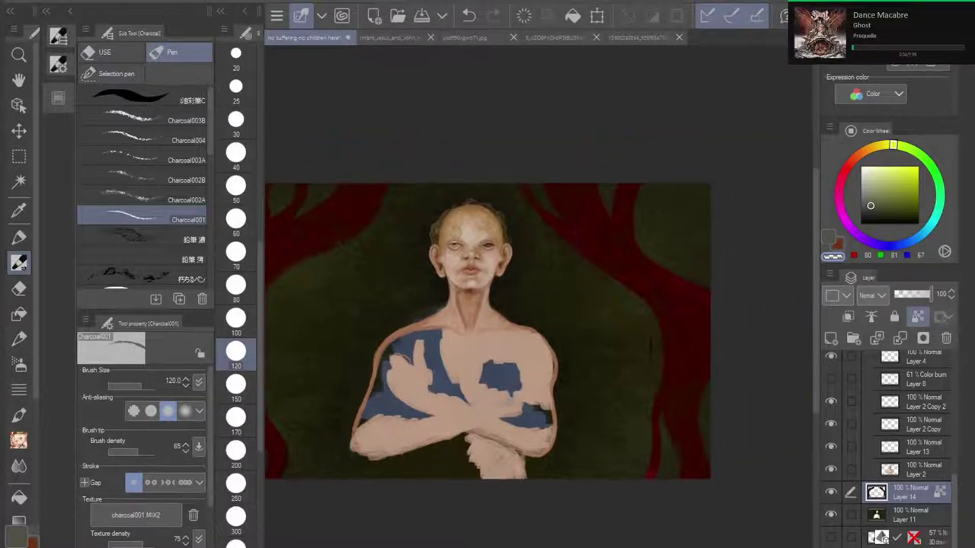
pyautogui.scroll(6, 534, 240)
pyautogui.moveTo(489, 152); pyautogui.dragTo(483, 290)
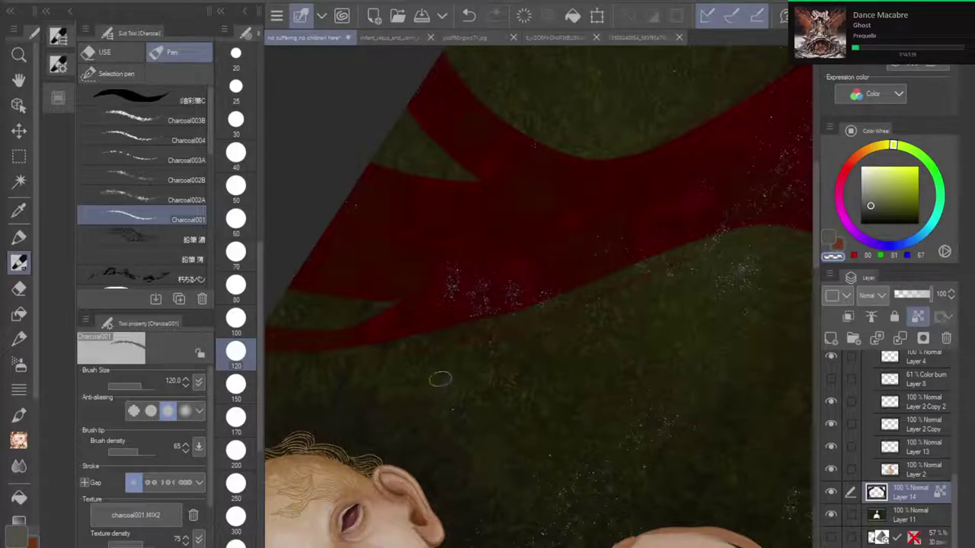
pyautogui.press(']')
pyautogui.press(']')
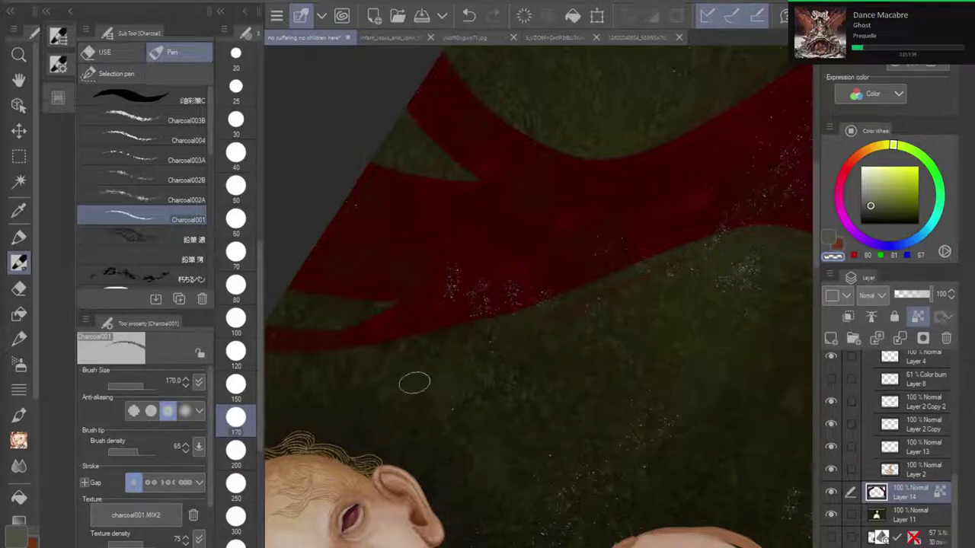
pyautogui.moveTo(436, 340); pyautogui.dragTo(512, 328)
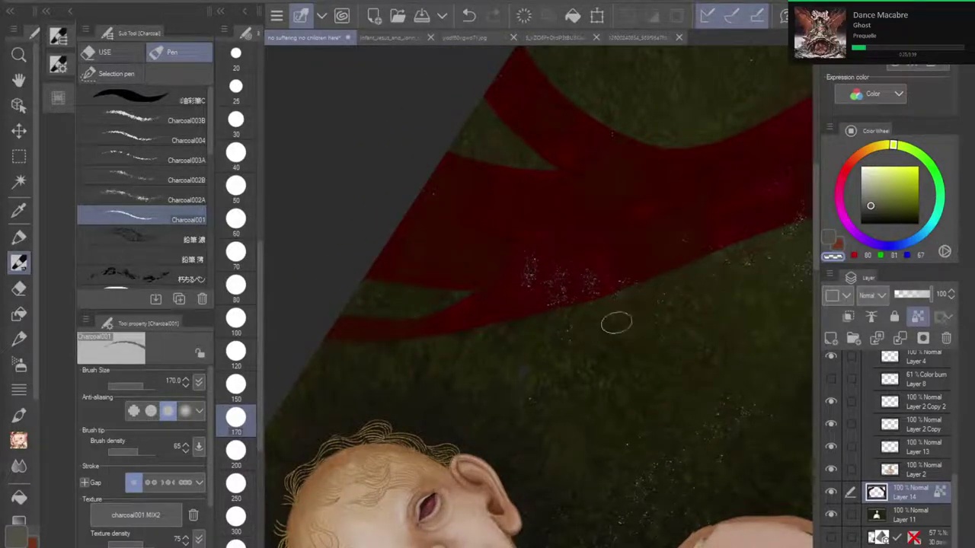
pyautogui.moveTo(741, 271); pyautogui.dragTo(499, 365)
pyautogui.moveTo(708, 382)
pyautogui.mouseDown()
pyautogui.moveTo(676, 372)
pyautogui.moveTo(649, 345)
pyautogui.mouseUp()
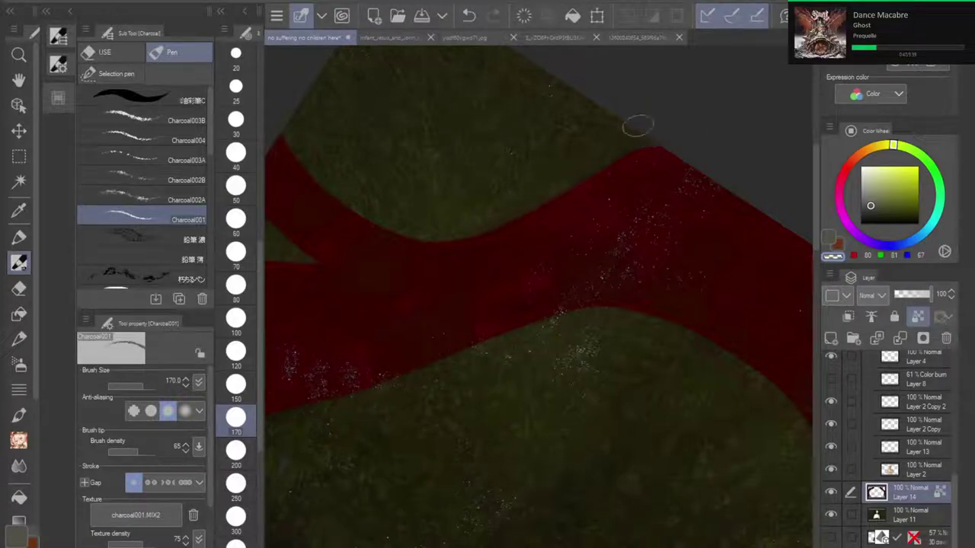
# Step: Widen and smooth the gap between the right tree's trunk and its thin root with the transparent Charcoal001 brush
pyautogui.moveTo(647, 190); pyautogui.dragTo(487, 156)
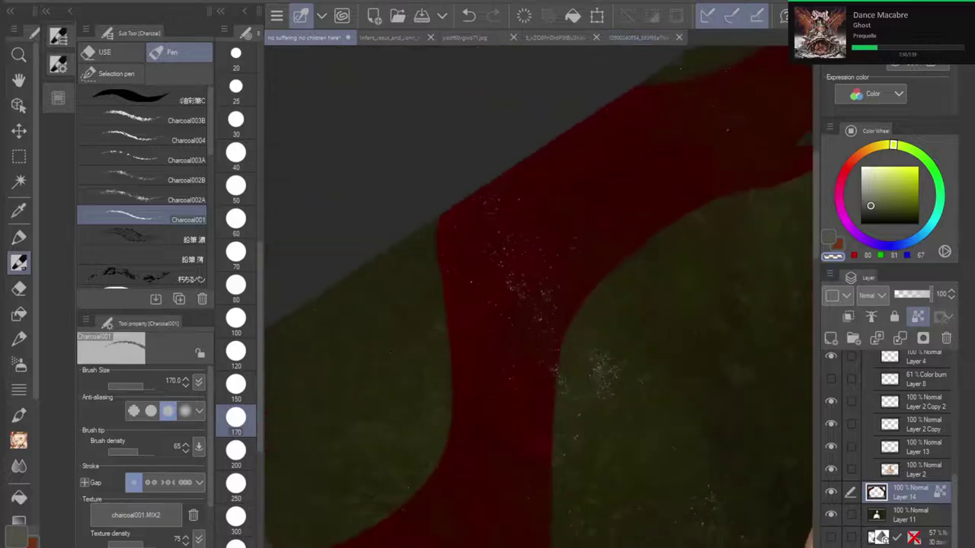
pyautogui.moveTo(651, 253); pyautogui.dragTo(446, 361)
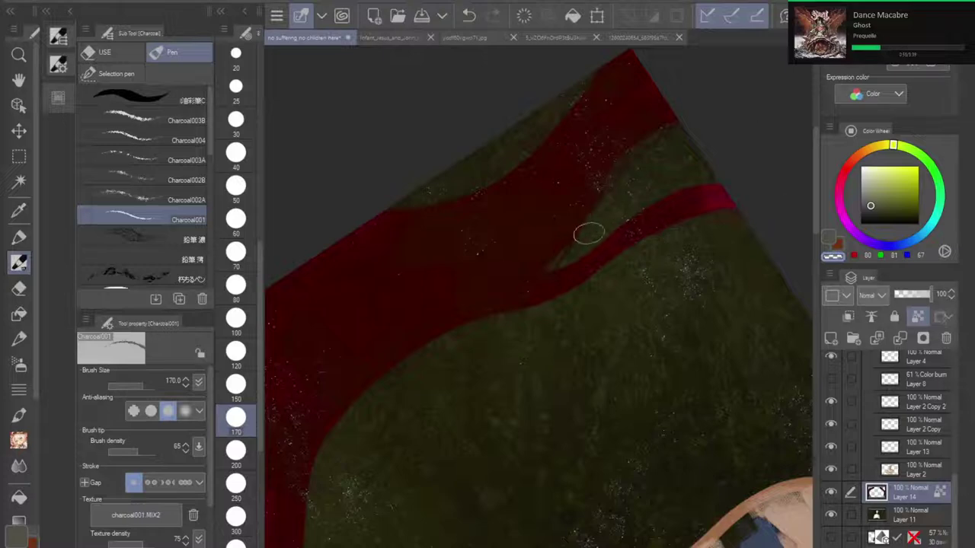
pyautogui.moveTo(587, 228)
pyautogui.mouseDown()
pyautogui.moveTo(555, 268)
pyautogui.moveTo(581, 228)
pyautogui.mouseUp()
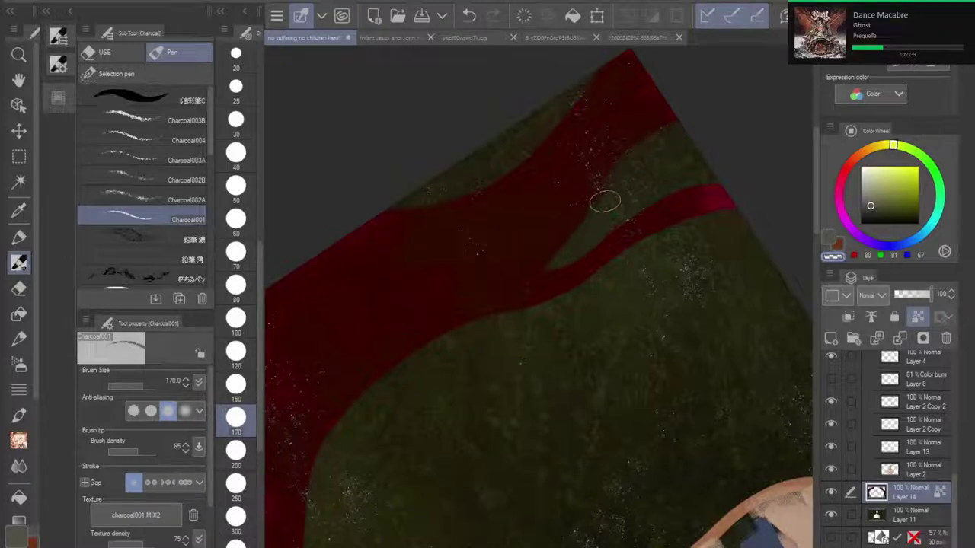
pyautogui.moveTo(626, 156)
pyautogui.mouseDown()
pyautogui.moveTo(714, 110)
pyautogui.moveTo(639, 154)
pyautogui.moveTo(569, 248)
pyautogui.moveTo(624, 151)
pyautogui.moveTo(653, 143)
pyautogui.mouseUp()
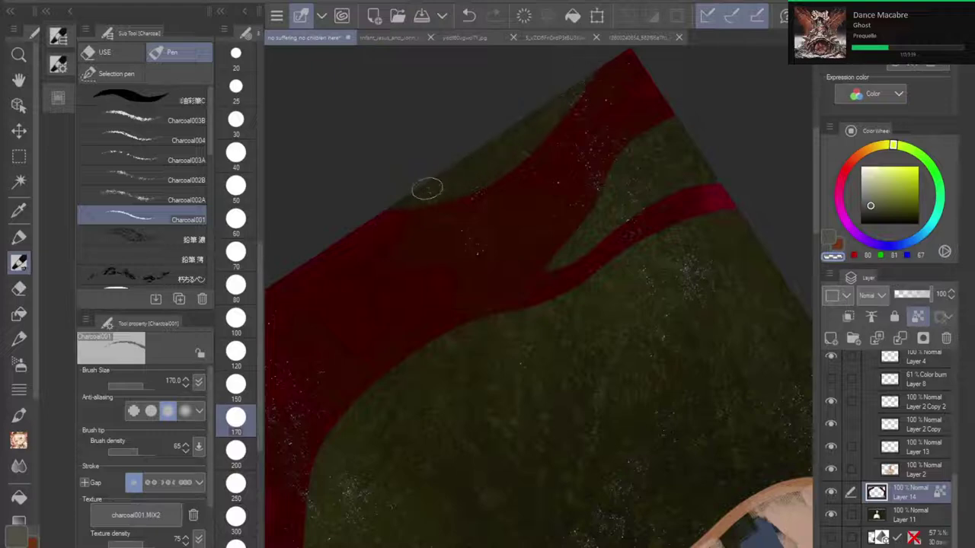
# Step: Examine the full composition, the figure and the edges of the left tree
pyautogui.scroll(-5, 540, 94)
pyautogui.moveTo(562, 457); pyautogui.dragTo(538, 225)
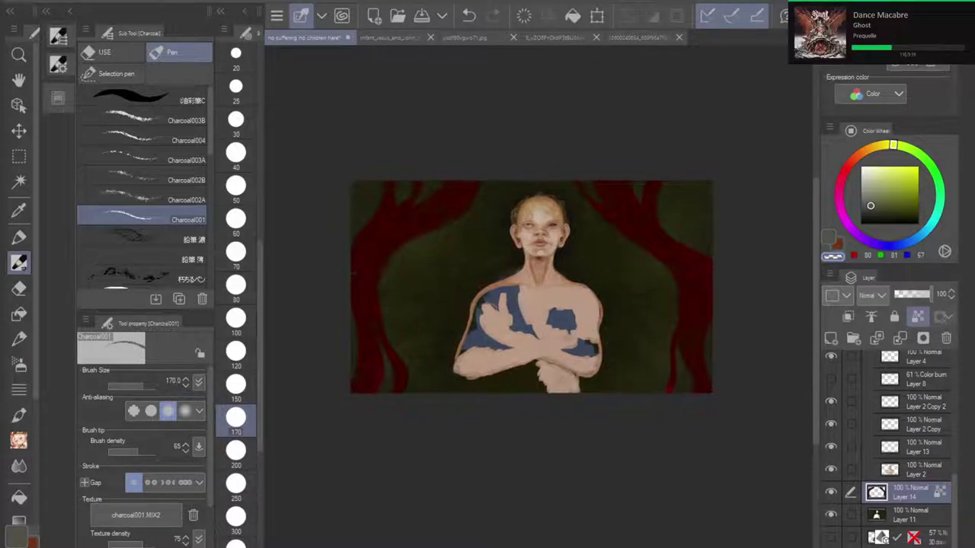
pyautogui.scroll(4, 534, 233)
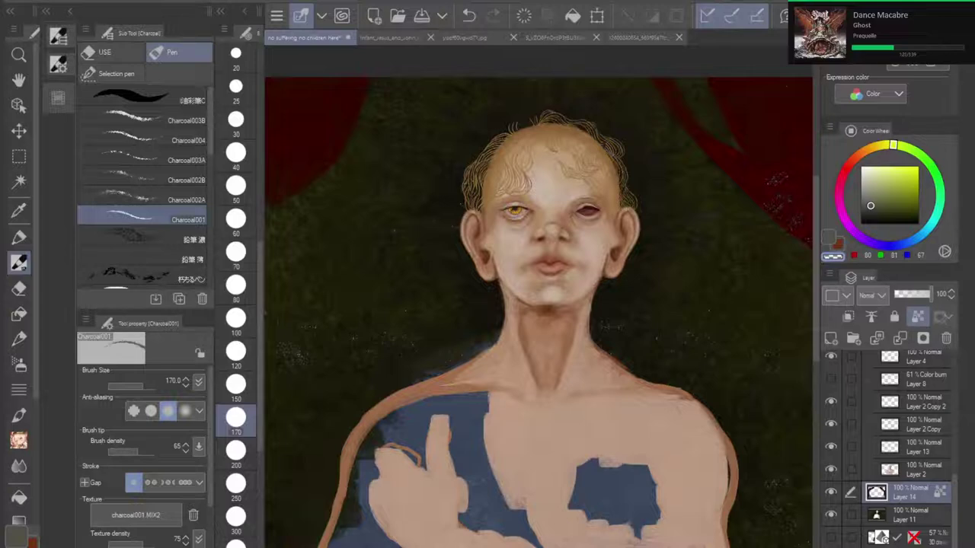
pyautogui.moveTo(472, 290); pyautogui.dragTo(787, 222)
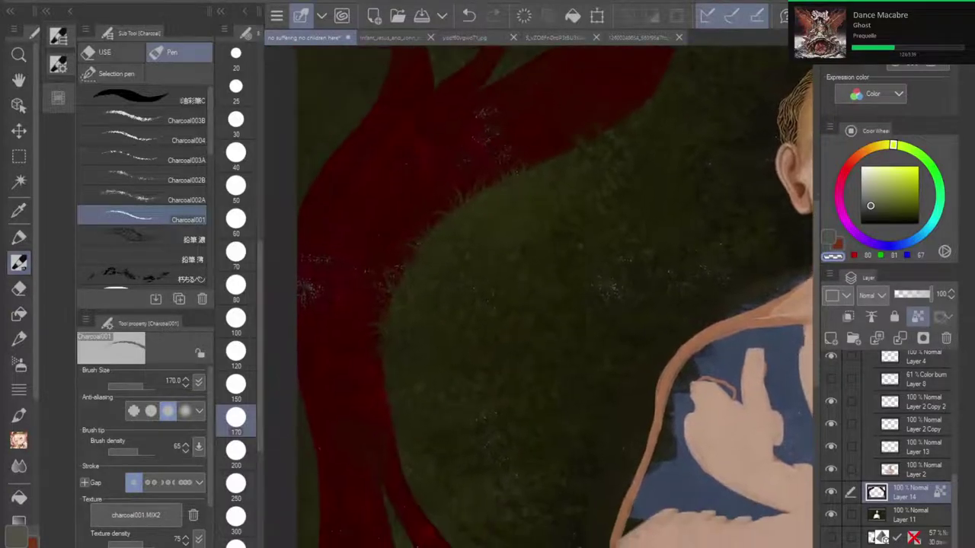
pyautogui.scroll(-4, 589, 364)
pyautogui.moveTo(589, 364); pyautogui.dragTo(474, 359)
pyautogui.scroll(2, 552, 390)
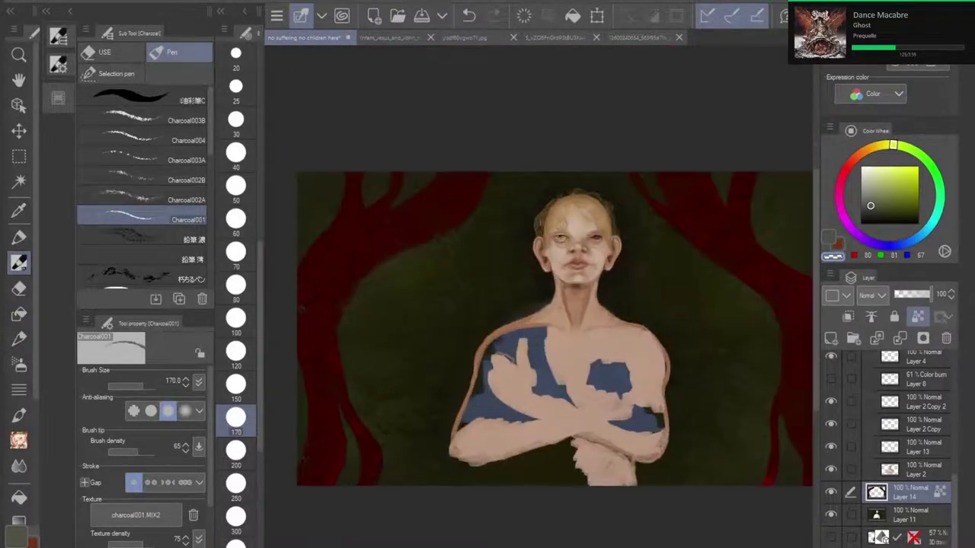
pyautogui.scroll(-1, 453, 309)
pyautogui.moveTo(453, 308); pyautogui.dragTo(429, 295)
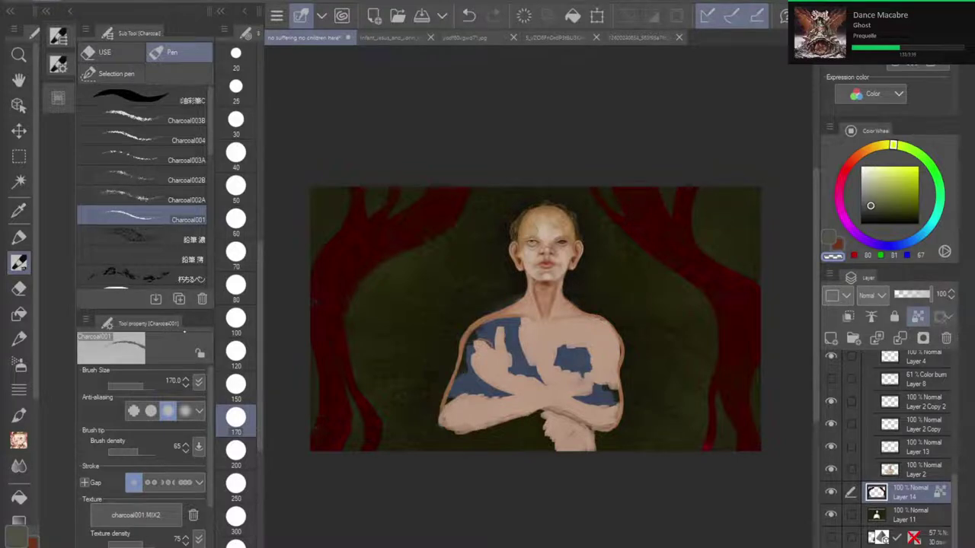
# Step: Recolour the red trees on Layer 14 to a pale greyish blue with a colour adjustment
pyautogui.press('Tab')
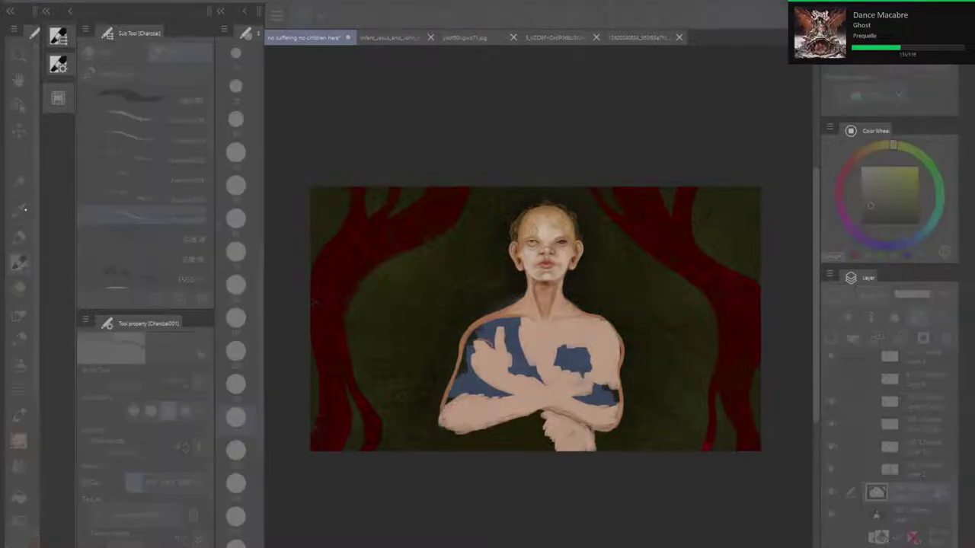
pyautogui.hotkey('ctrl', 'z')
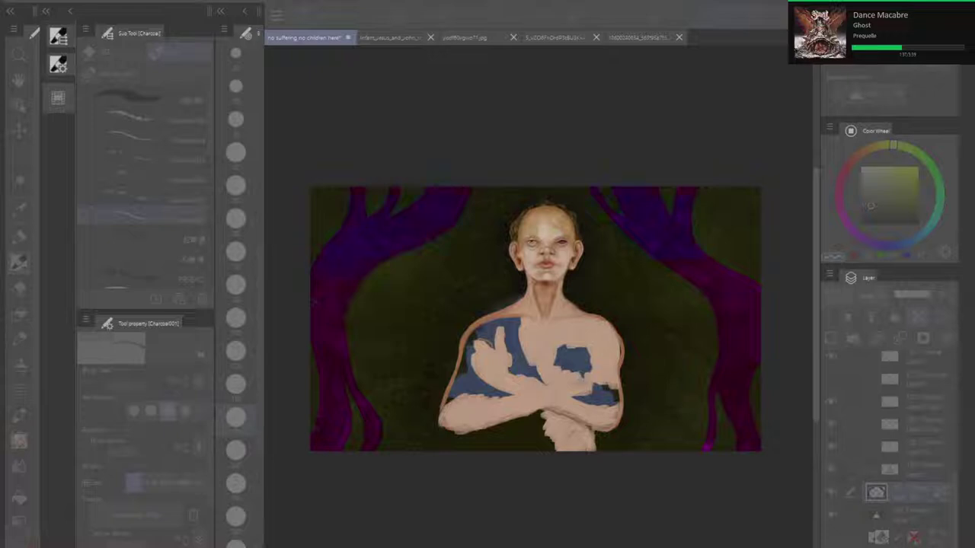
pyautogui.hotkey('ctrl', 'z')
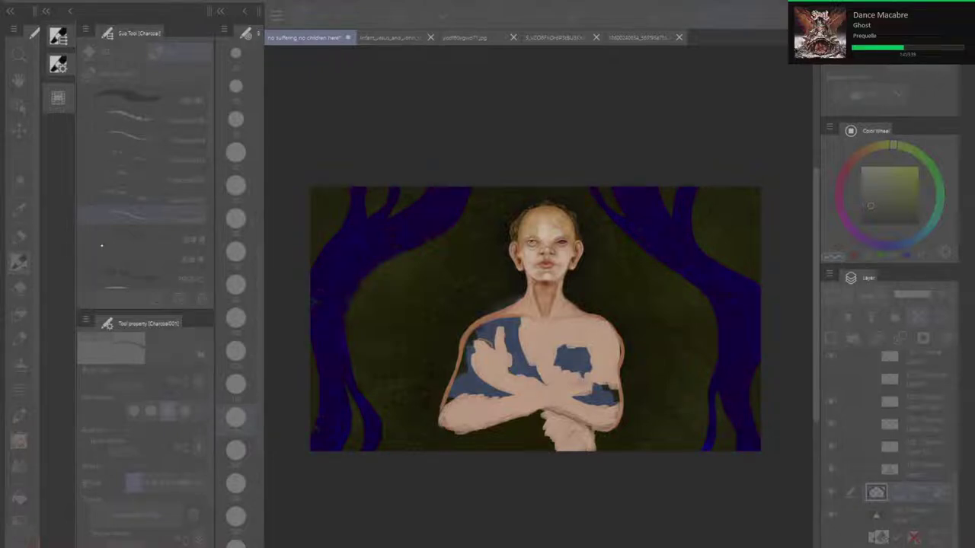
pyautogui.hotkey('ctrl', 'z')
pyautogui.hotkey('ctrl', 'z')
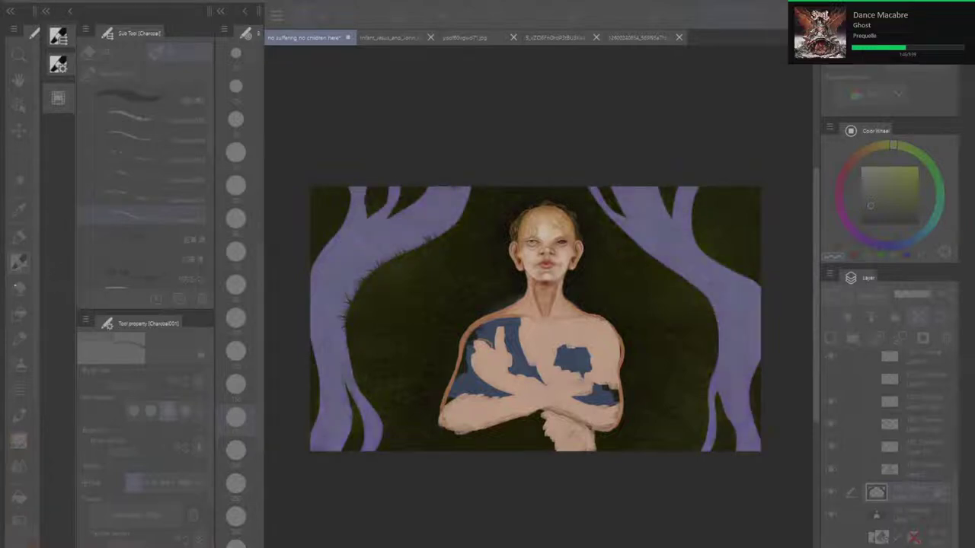
pyautogui.hotkey('ctrl', 'z')
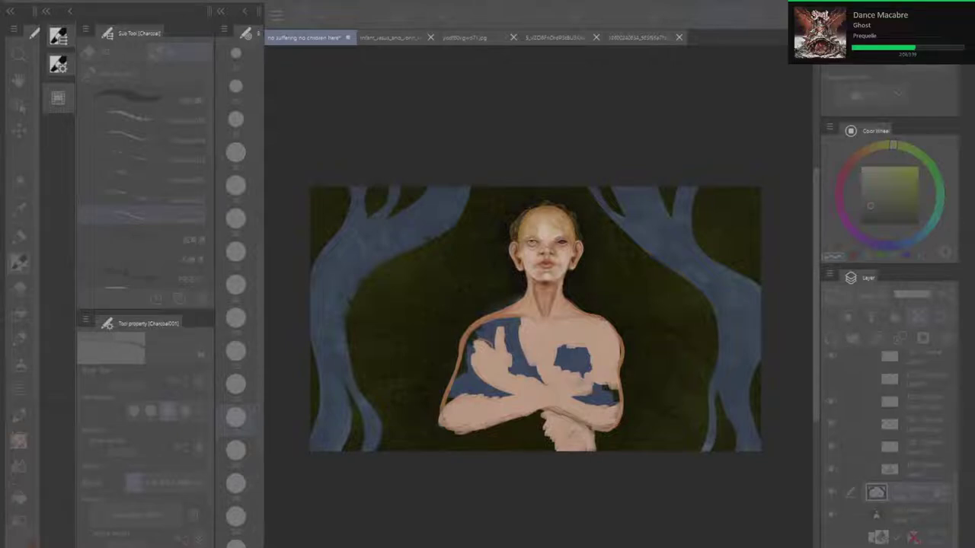
pyautogui.scroll(4, 353, 295)
pyautogui.moveTo(609, 304); pyautogui.dragTo(763, 289)
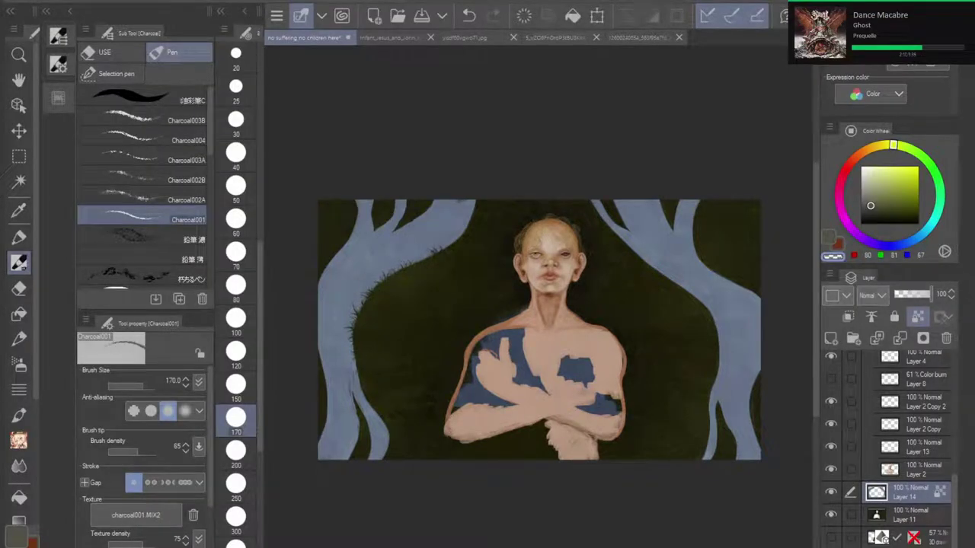
# Step: With Layer 2 briefly hidden, turn the blue base behind the figure black by toggling the layer beneath the 3D layer
pyautogui.click(830, 468)
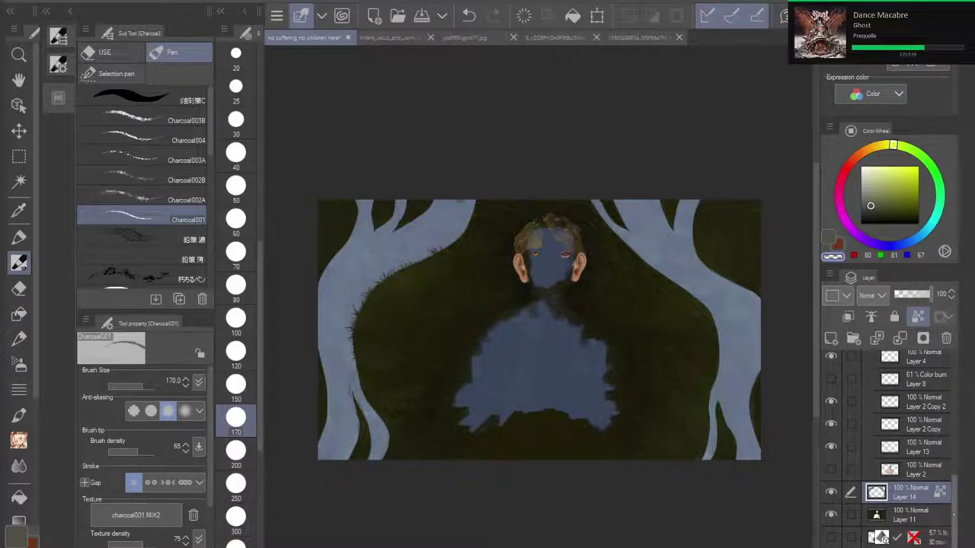
pyautogui.click(830, 546)
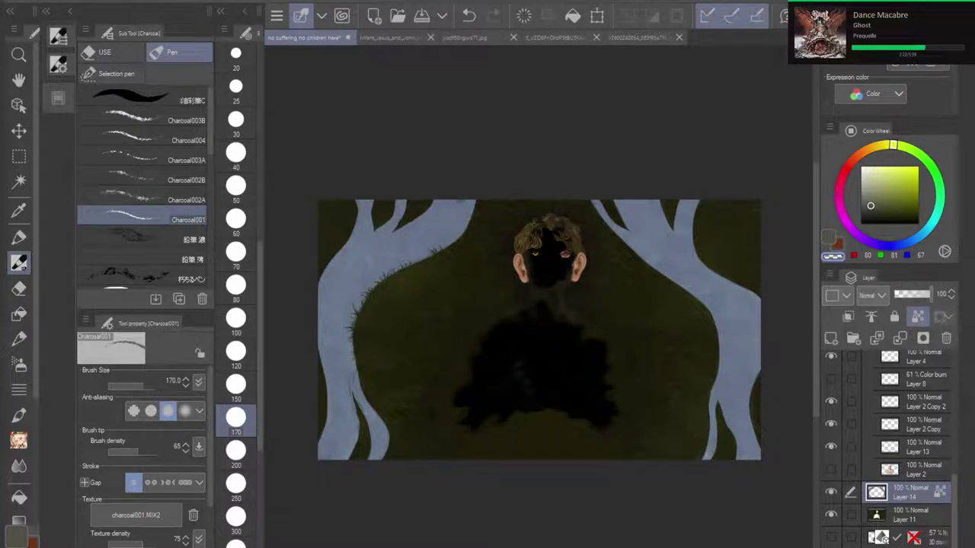
pyautogui.click(831, 468)
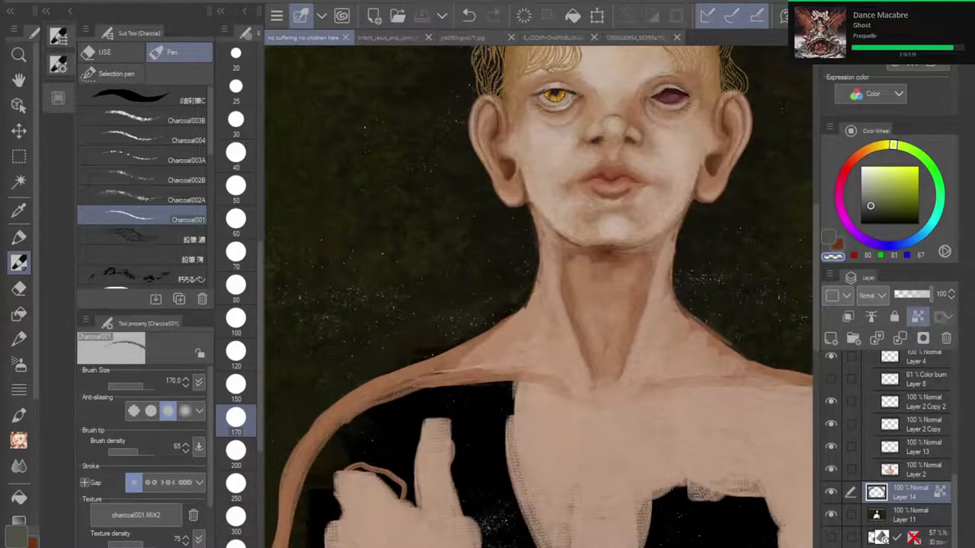
# Step: Examine the figure, the recoloured trees and the grass blades along the left tree's edge
pyautogui.moveTo(538, 297)
pyautogui.mouseDown()
pyautogui.moveTo(526, 353)
pyautogui.moveTo(617, 398)
pyautogui.moveTo(698, 395)
pyautogui.mouseUp()
pyautogui.moveTo(526, 313); pyautogui.dragTo(655, 316)
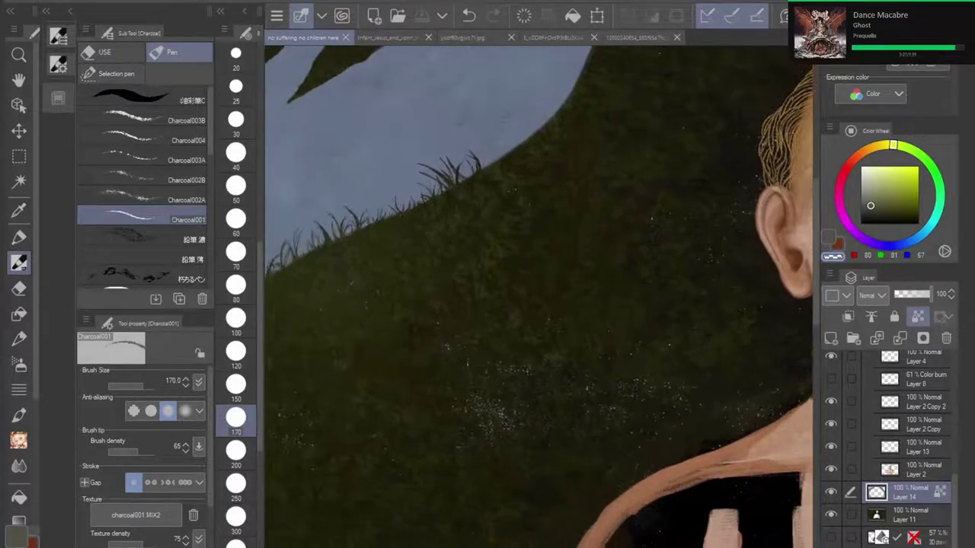
pyautogui.moveTo(380, 328); pyautogui.dragTo(742, 291)
pyautogui.moveTo(685, 252); pyautogui.dragTo(387, 453)
pyautogui.moveTo(647, 342); pyautogui.dragTo(407, 247)
pyautogui.moveTo(587, 487); pyautogui.dragTo(565, 235)
pyautogui.scroll(-1, 584, 360)
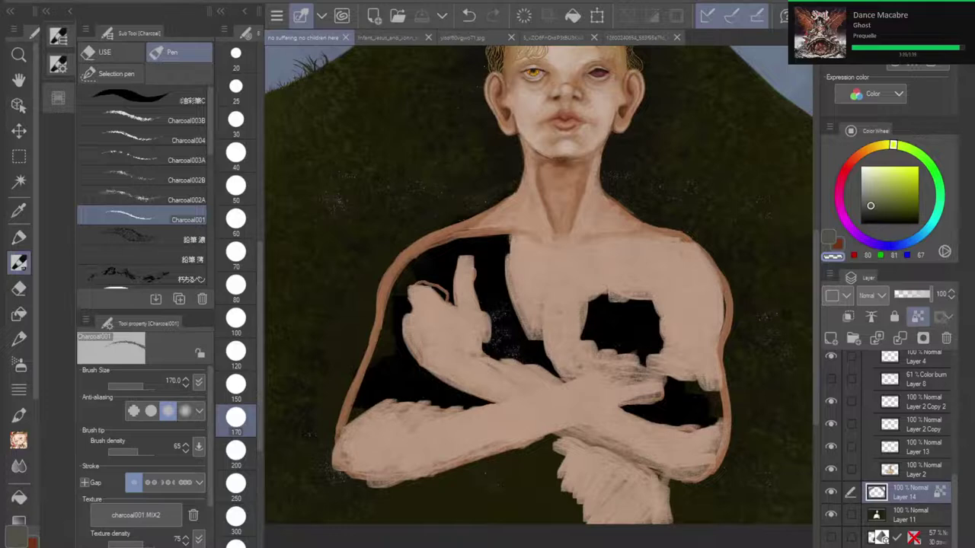
pyautogui.scroll(-3, 540, 297)
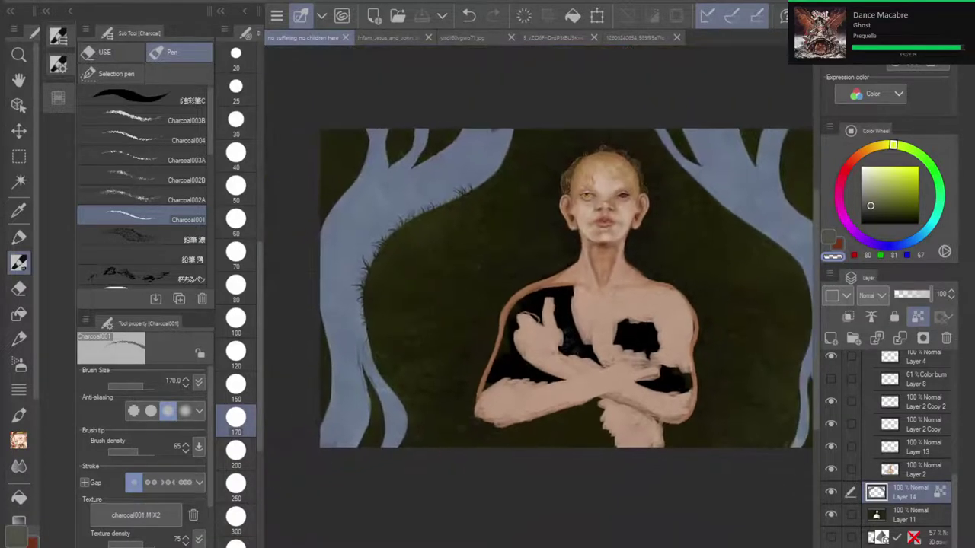
pyautogui.scroll(5, 487, 290)
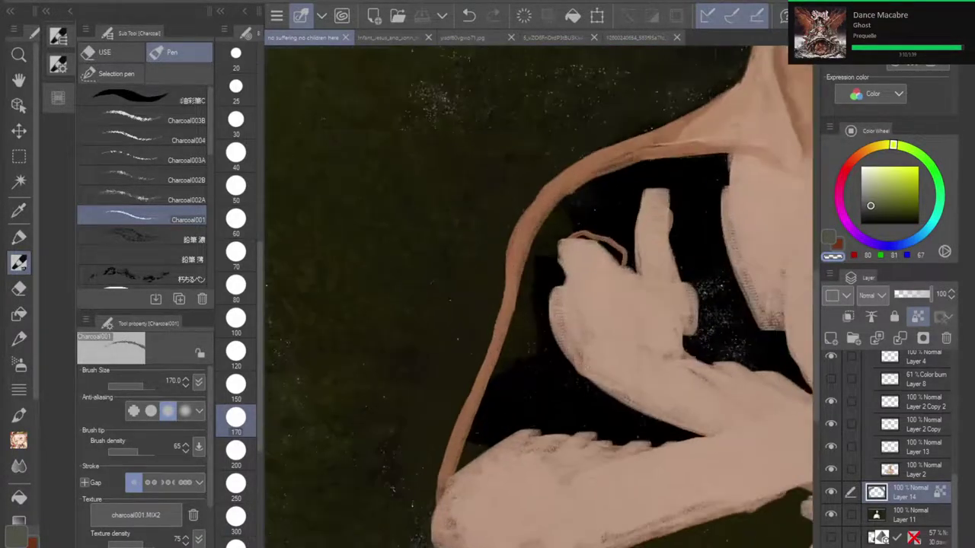
pyautogui.scroll(-4, 540, 297)
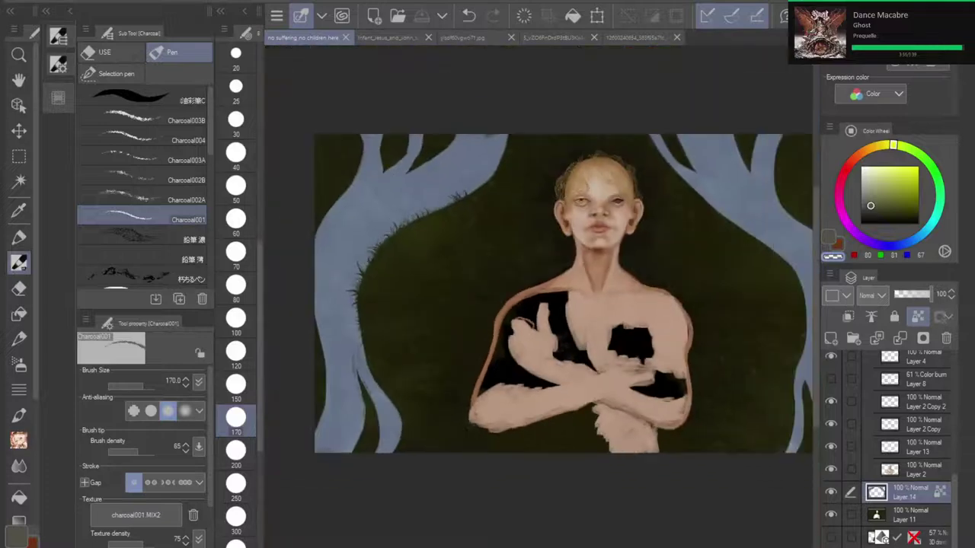
pyautogui.moveTo(563, 294); pyautogui.dragTo(562, 323)
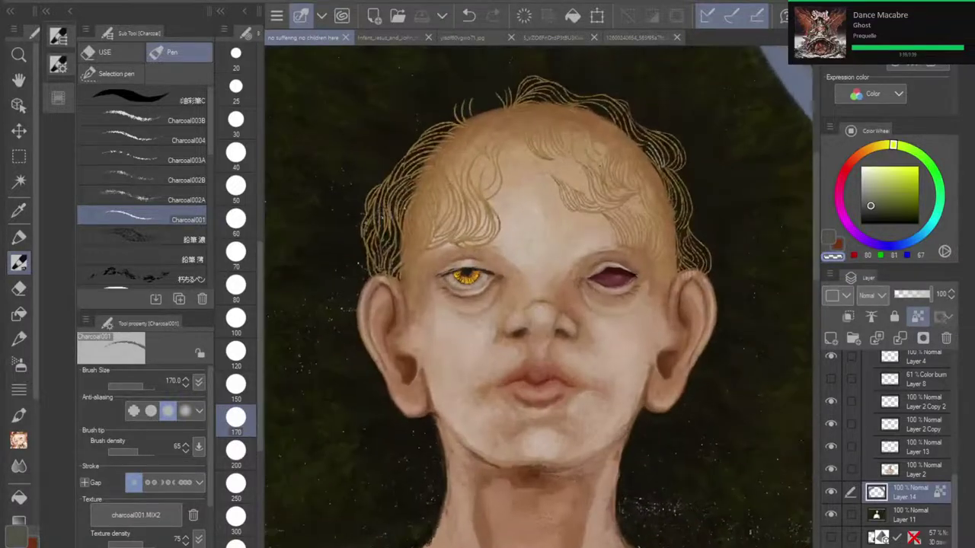
pyautogui.scroll(3, 533, 297)
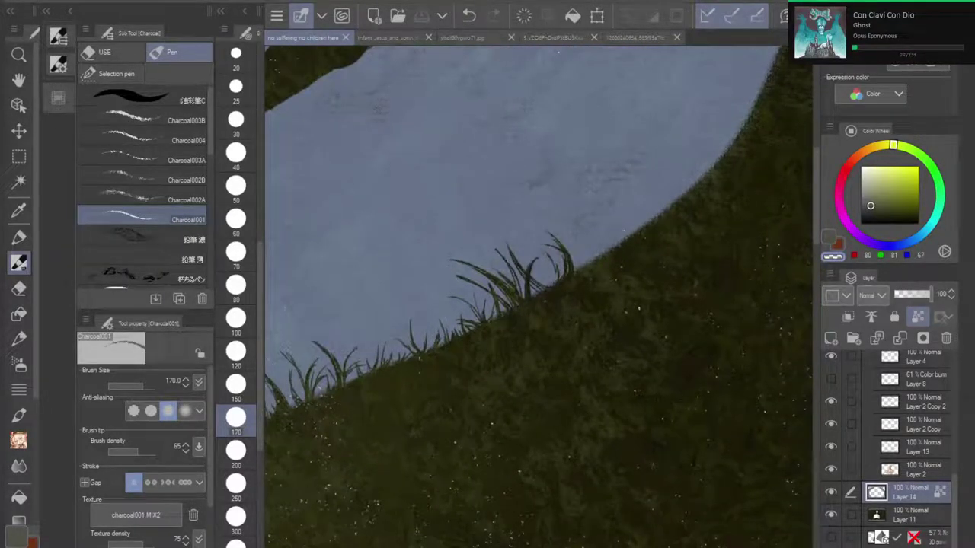
pyautogui.moveTo(386, 239)
pyautogui.mouseDown()
pyautogui.moveTo(374, 230)
pyautogui.moveTo(505, 174)
pyautogui.moveTo(573, 212)
pyautogui.mouseUp()
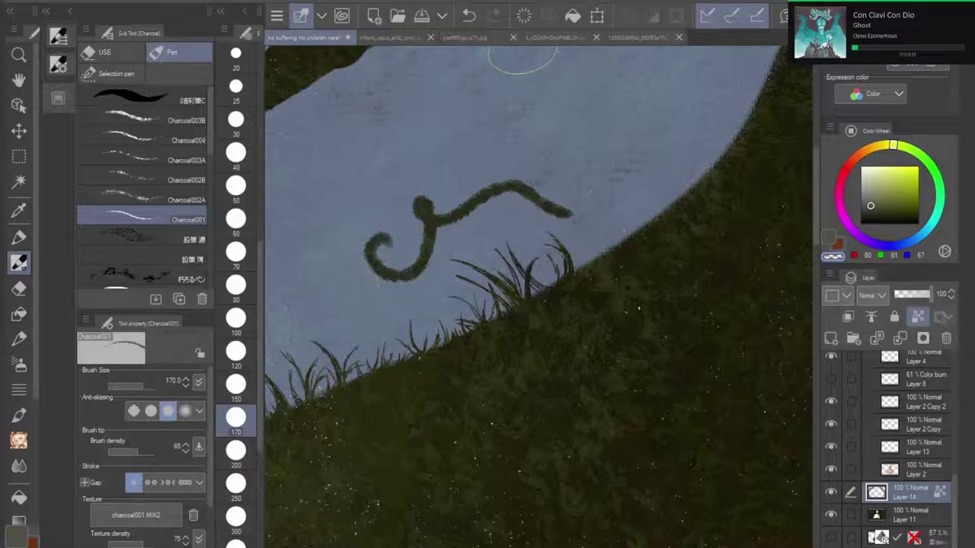
pyautogui.hotkey('ctrl', 'z')
# Step: Set the charcoal brush size to 40 and paint thin grass blades beside the existing tufts under the left tree's right branch
pyautogui.press('[')
pyautogui.press('[')
pyautogui.press('[')
pyautogui.press('[')
pyautogui.press('[')
pyautogui.press('[')
pyautogui.press('[')
pyautogui.press('[')
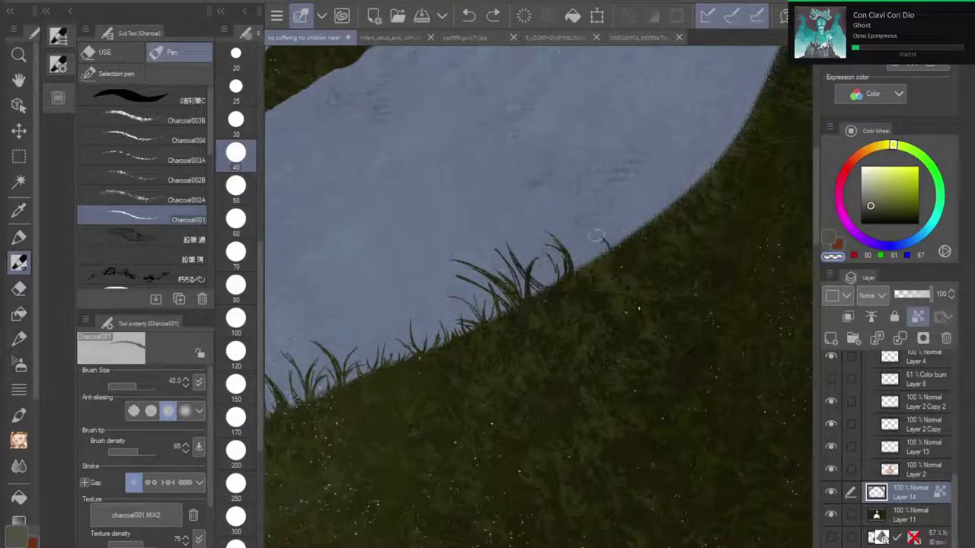
pyautogui.moveTo(600, 234); pyautogui.dragTo(611, 252)
pyautogui.moveTo(587, 266)
pyautogui.mouseDown()
pyautogui.moveTo(576, 237)
pyautogui.moveTo(594, 272)
pyautogui.moveTo(590, 265)
pyautogui.moveTo(581, 283)
pyautogui.moveTo(584, 241)
pyautogui.moveTo(581, 271)
pyautogui.moveTo(562, 230)
pyautogui.mouseUp()
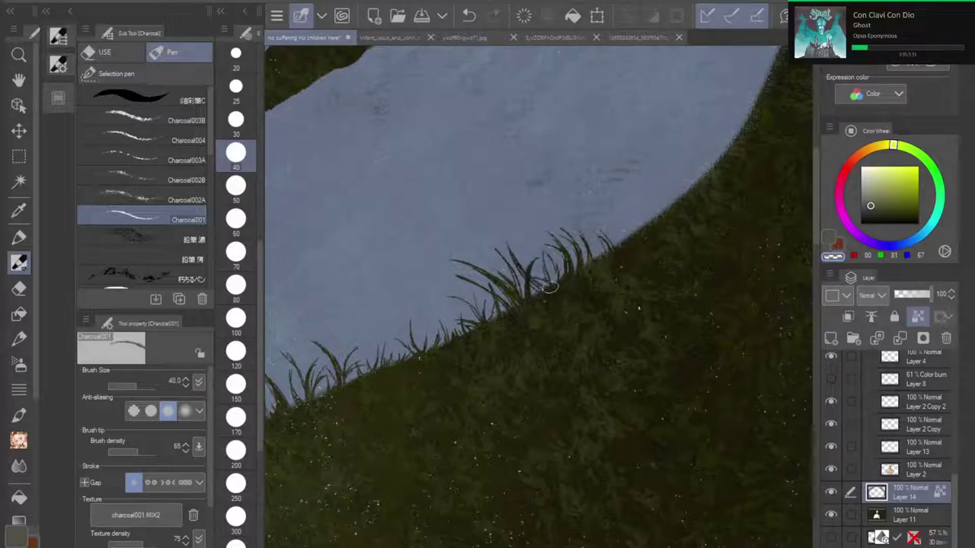
# Step: Continue the dark grass up the underside of the left tree's right branch with short blades and a small curved tuft
pyautogui.moveTo(551, 203)
pyautogui.mouseDown()
pyautogui.moveTo(519, 256)
pyautogui.moveTo(674, 179)
pyautogui.moveTo(704, 142)
pyautogui.mouseUp()
pyautogui.scroll(-4, 620, 324)
pyautogui.moveTo(620, 323)
pyautogui.mouseDown()
pyautogui.moveTo(651, 181)
pyautogui.moveTo(633, 162)
pyautogui.moveTo(591, 176)
pyautogui.moveTo(521, 161)
pyautogui.moveTo(419, 230)
pyautogui.moveTo(444, 307)
pyautogui.moveTo(399, 272)
pyautogui.moveTo(403, 252)
pyautogui.mouseUp()
pyautogui.scroll(5, 512, 239)
pyautogui.moveTo(424, 294)
pyautogui.mouseDown()
pyautogui.moveTo(430, 263)
pyautogui.moveTo(444, 263)
pyautogui.moveTo(460, 232)
pyautogui.moveTo(541, 187)
pyautogui.moveTo(566, 156)
pyautogui.moveTo(565, 124)
pyautogui.moveTo(579, 139)
pyautogui.moveTo(571, 112)
pyautogui.moveTo(593, 135)
pyautogui.moveTo(538, 105)
pyautogui.moveTo(566, 109)
pyautogui.moveTo(576, 161)
pyautogui.mouseUp()
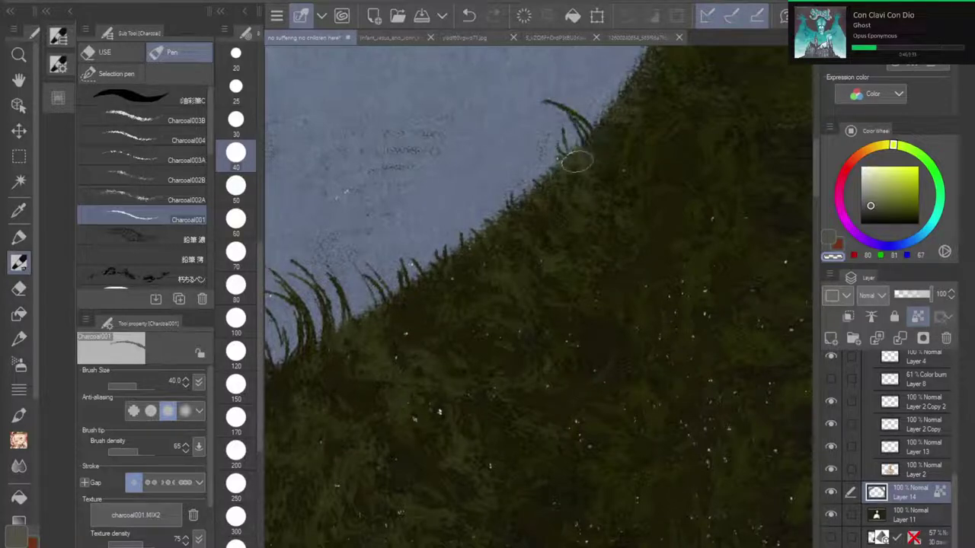
pyautogui.moveTo(569, 115)
pyautogui.mouseDown()
pyautogui.moveTo(591, 130)
pyautogui.moveTo(537, 104)
pyautogui.moveTo(548, 132)
pyautogui.moveTo(567, 118)
pyautogui.mouseUp()
pyautogui.moveTo(507, 207)
pyautogui.mouseDown()
pyautogui.moveTo(501, 159)
pyautogui.moveTo(497, 213)
pyautogui.mouseUp()
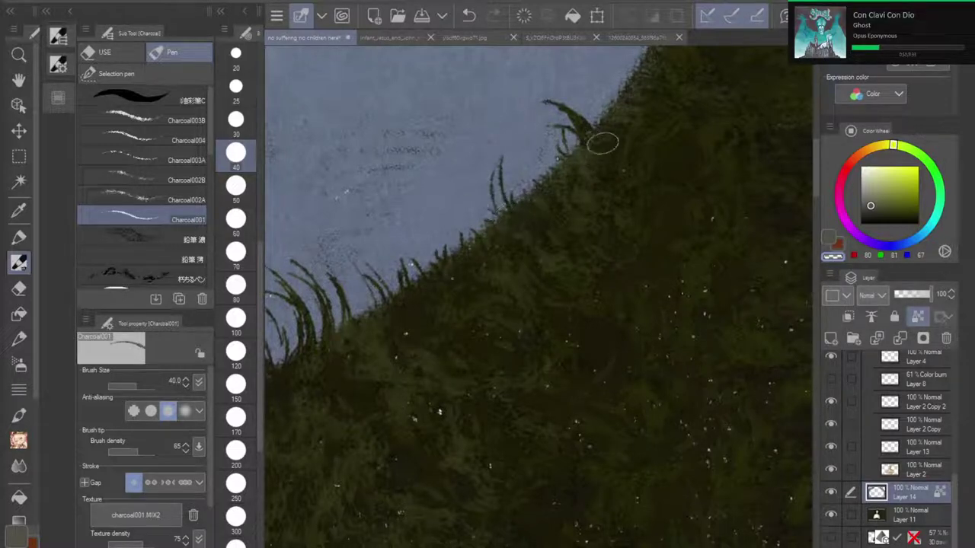
# Step: Add a short grass blade just above the curved tuft and undo the long arching blade
pyautogui.moveTo(602, 143); pyautogui.dragTo(508, 428)
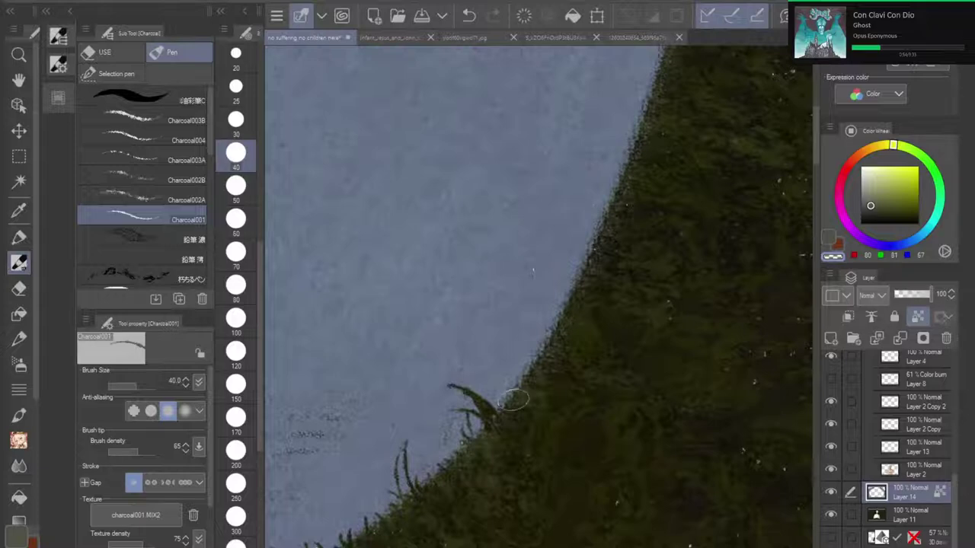
pyautogui.moveTo(518, 385); pyautogui.dragTo(466, 363)
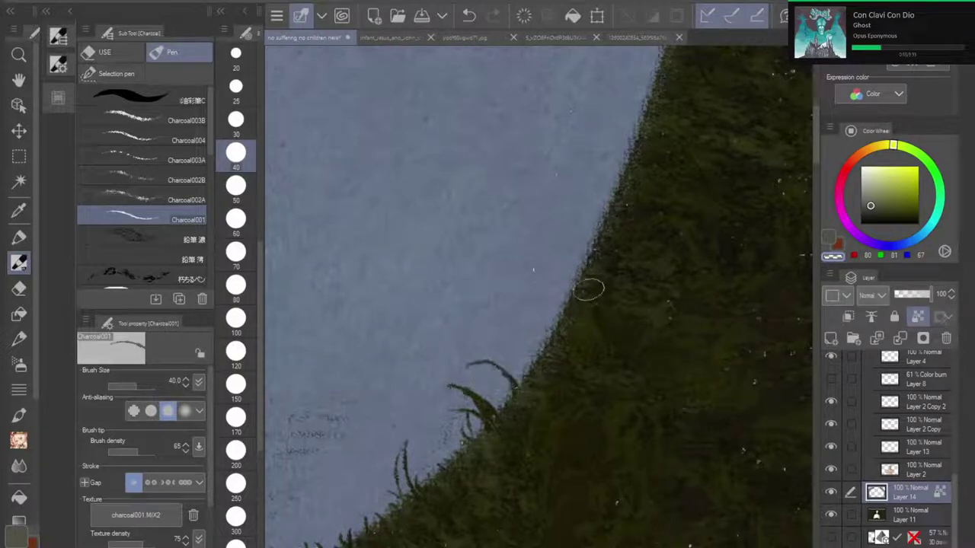
pyautogui.click(469, 15)
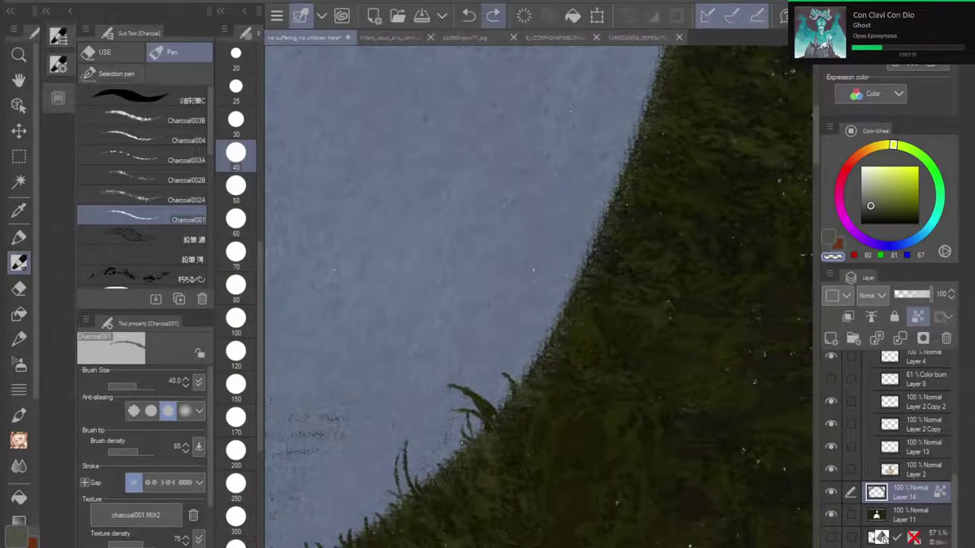
# Step: Try another thin curved blade beside the uppermost grass tuft on the branch edge, and undo it
pyautogui.scroll(-5, 554, 329)
pyautogui.moveTo(555, 335); pyautogui.dragTo(617, 158)
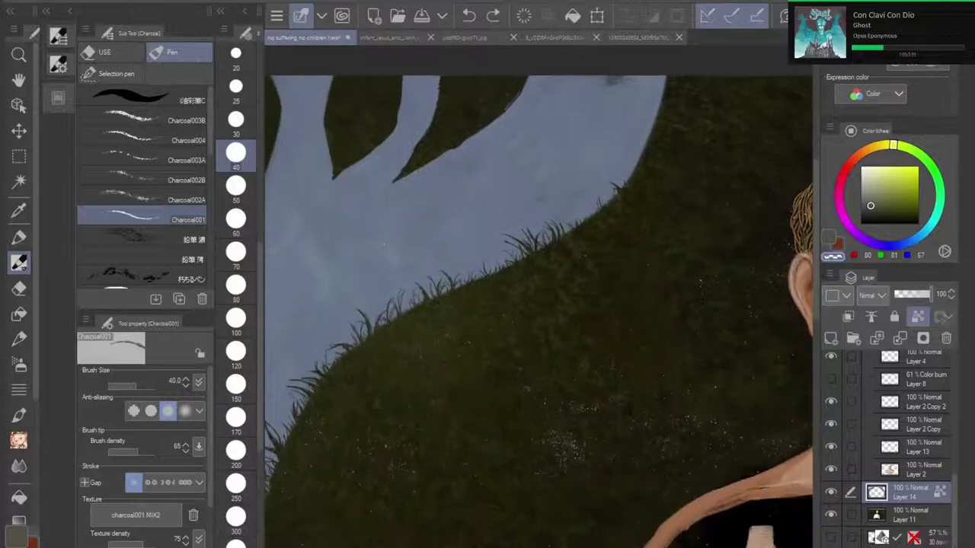
pyautogui.moveTo(539, 304)
pyautogui.mouseDown()
pyautogui.moveTo(580, 212)
pyautogui.moveTo(562, 268)
pyautogui.moveTo(528, 253)
pyautogui.moveTo(495, 211)
pyautogui.moveTo(322, 208)
pyautogui.mouseUp()
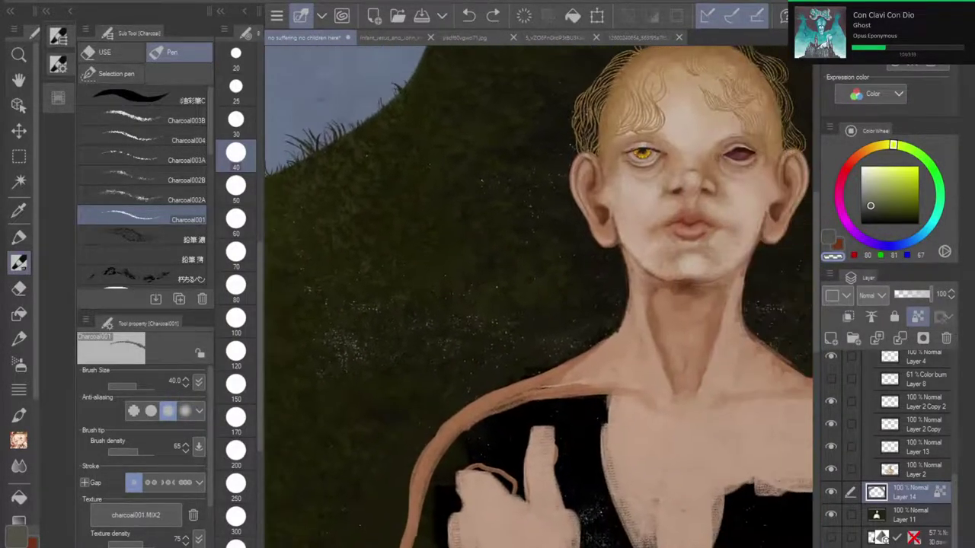
pyautogui.moveTo(487, 229)
pyautogui.mouseDown()
pyautogui.moveTo(502, 274)
pyautogui.moveTo(385, 347)
pyautogui.moveTo(599, 444)
pyautogui.mouseUp()
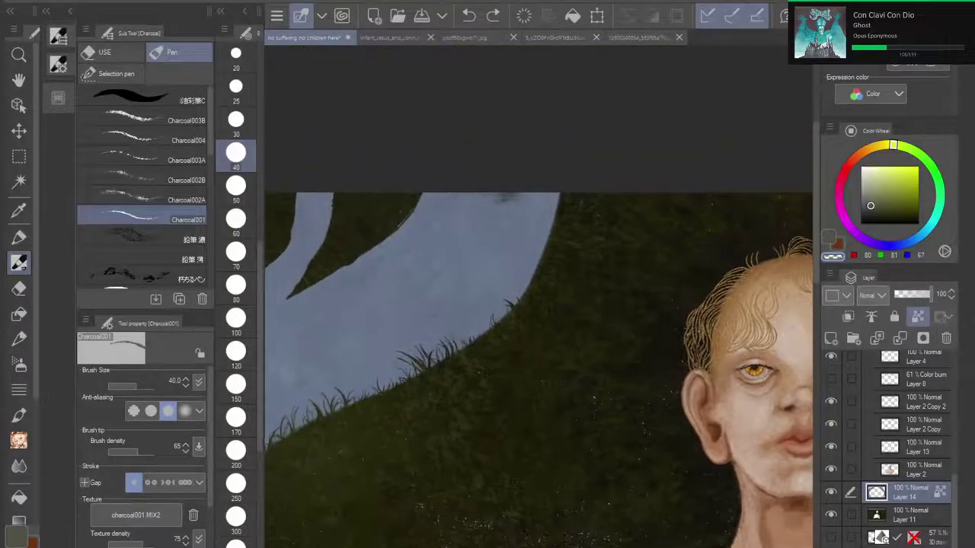
pyautogui.scroll(4, 483, 313)
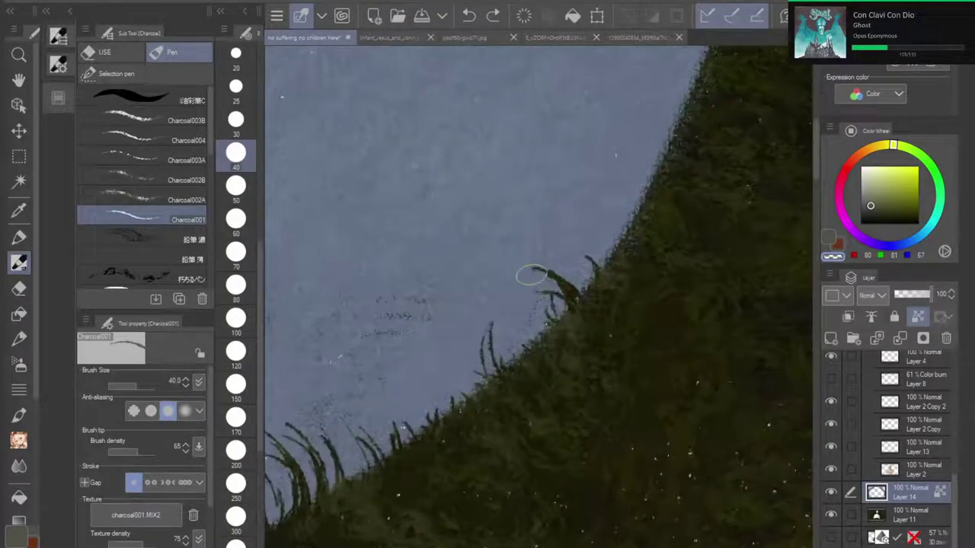
pyautogui.moveTo(549, 316); pyautogui.dragTo(519, 280)
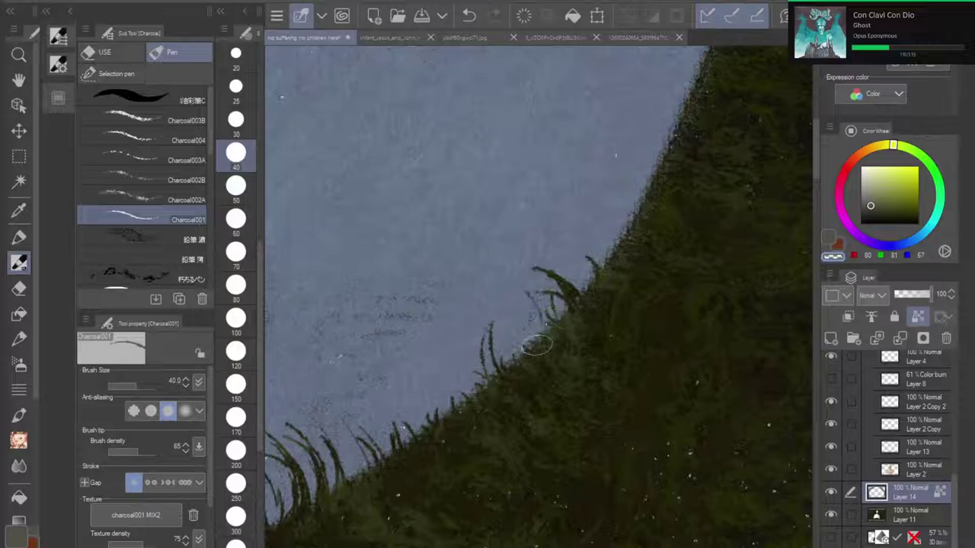
pyautogui.click(469, 15)
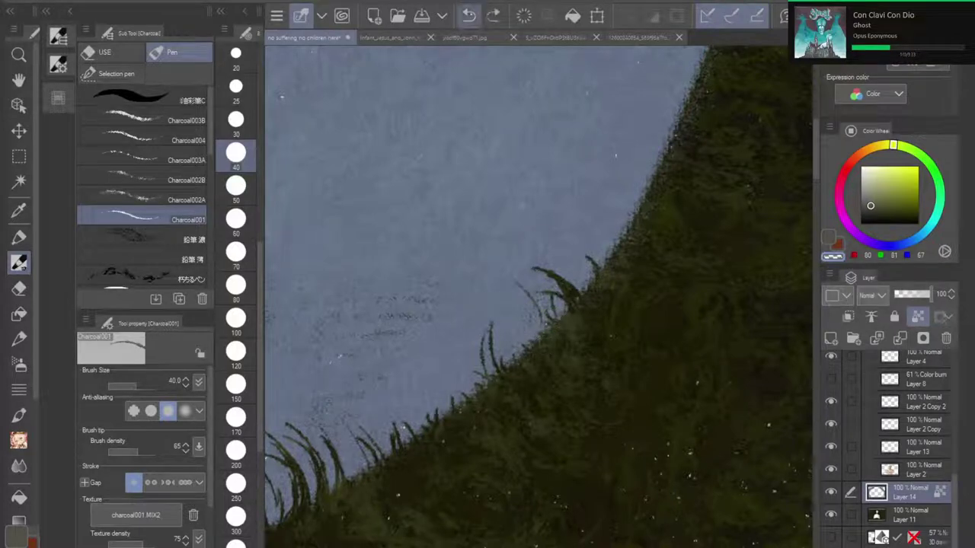
pyautogui.click(492, 15)
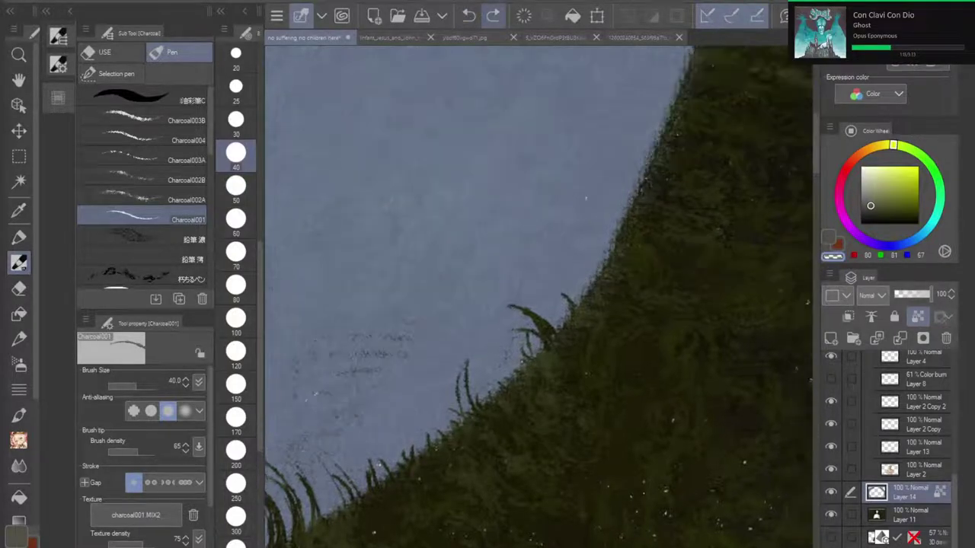
# Step: Try a tuft of long arching blades reaching over the branch above the existing grass, and undo it
pyautogui.moveTo(603, 240)
pyautogui.mouseDown()
pyautogui.moveTo(555, 315)
pyautogui.moveTo(464, 318)
pyautogui.mouseUp()
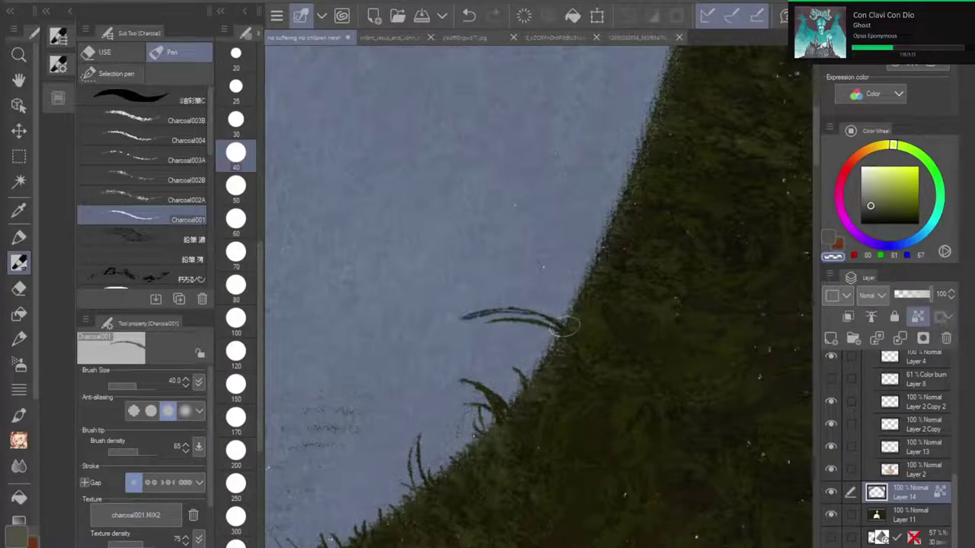
pyautogui.moveTo(565, 325); pyautogui.dragTo(497, 302)
pyautogui.moveTo(565, 325)
pyautogui.mouseDown()
pyautogui.moveTo(525, 307)
pyautogui.moveTo(556, 316)
pyautogui.mouseUp()
pyautogui.moveTo(497, 303)
pyautogui.mouseDown()
pyautogui.moveTo(452, 326)
pyautogui.moveTo(548, 321)
pyautogui.moveTo(498, 313)
pyautogui.moveTo(533, 316)
pyautogui.moveTo(566, 331)
pyautogui.moveTo(476, 328)
pyautogui.moveTo(567, 341)
pyautogui.moveTo(489, 334)
pyautogui.mouseUp()
pyautogui.moveTo(551, 351)
pyautogui.mouseDown()
pyautogui.moveTo(531, 325)
pyautogui.moveTo(564, 355)
pyautogui.moveTo(548, 336)
pyautogui.moveTo(554, 361)
pyautogui.moveTo(514, 348)
pyautogui.moveTo(557, 367)
pyautogui.mouseUp()
pyautogui.scroll(-4, 582, 300)
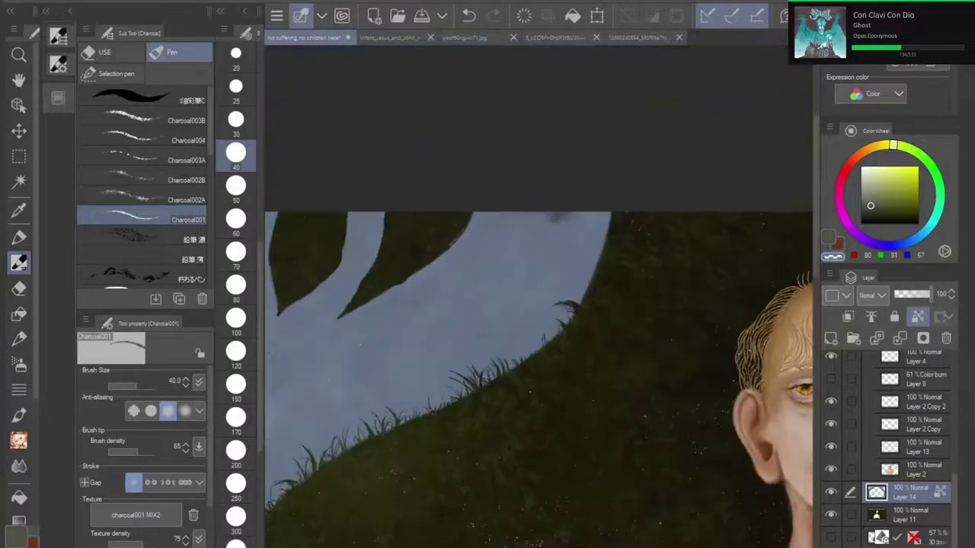
pyautogui.click(468, 16)
pyautogui.click(469, 15)
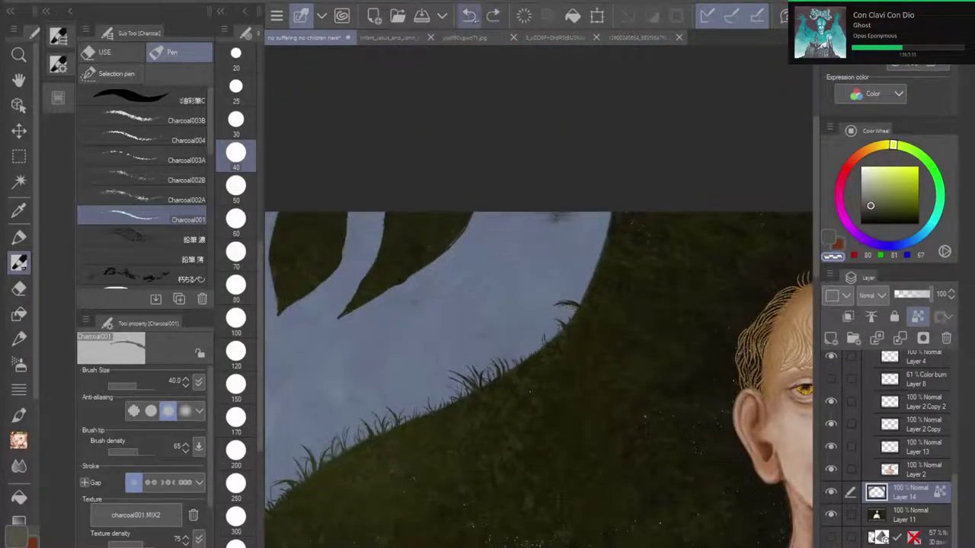
pyautogui.click(469, 15)
# Step: Paint upright and sideways-curving grass blades above the uppermost tuft, with short blades continuing up the branch edge
pyautogui.scroll(4, 598, 310)
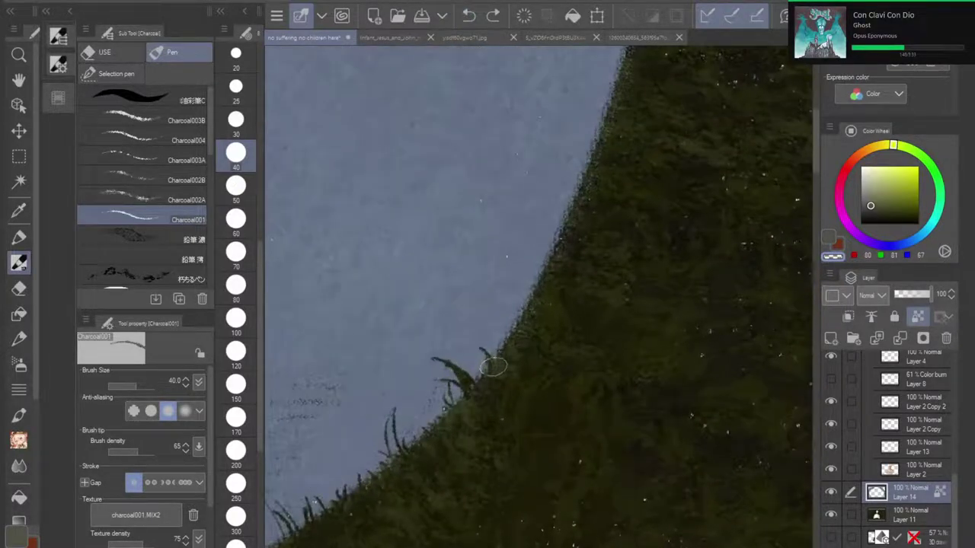
pyautogui.moveTo(495, 355)
pyautogui.mouseDown()
pyautogui.moveTo(506, 281)
pyautogui.moveTo(483, 325)
pyautogui.moveTo(440, 327)
pyautogui.mouseUp()
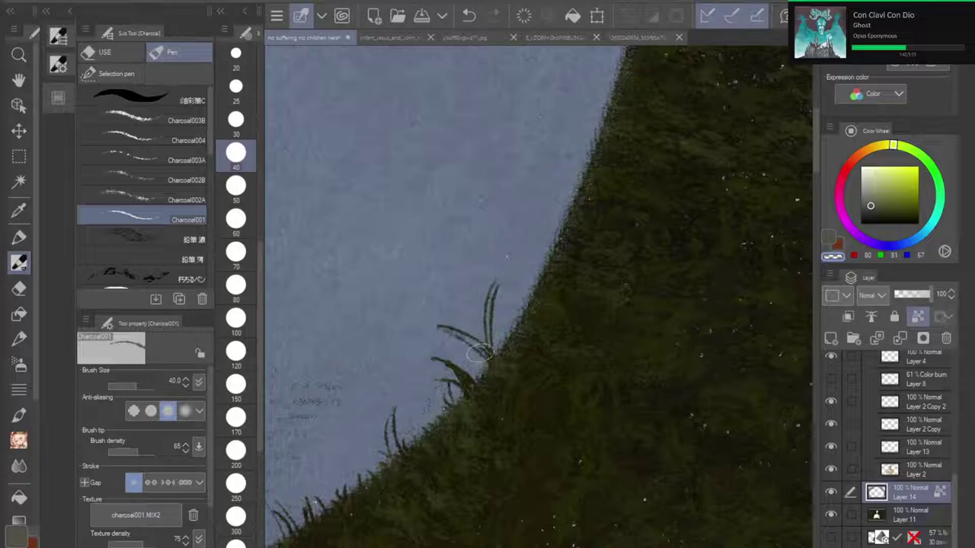
pyautogui.moveTo(487, 349); pyautogui.dragTo(418, 327)
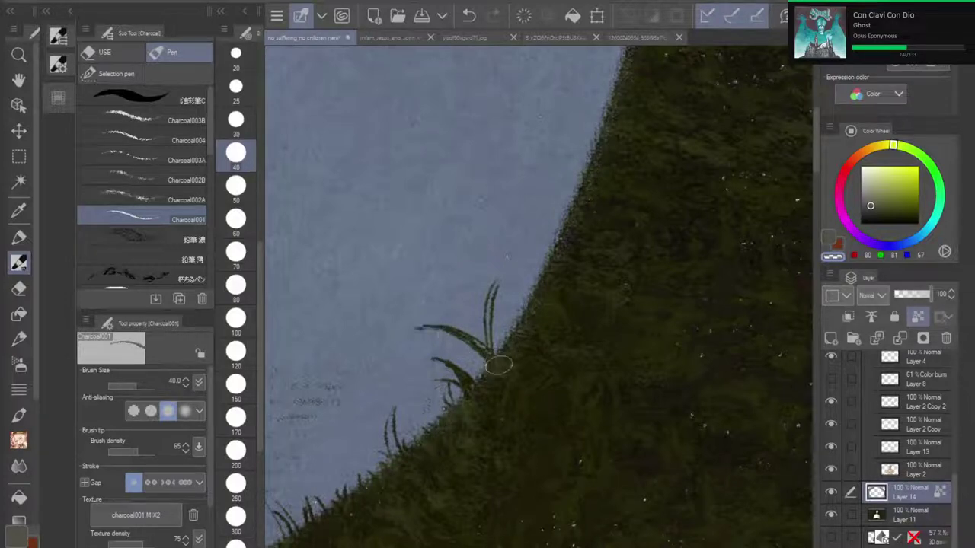
pyautogui.moveTo(501, 350)
pyautogui.mouseDown()
pyautogui.moveTo(503, 316)
pyautogui.moveTo(527, 314)
pyautogui.moveTo(514, 294)
pyautogui.moveTo(532, 295)
pyautogui.moveTo(524, 264)
pyautogui.moveTo(548, 290)
pyautogui.moveTo(540, 252)
pyautogui.moveTo(563, 238)
pyautogui.moveTo(548, 192)
pyautogui.mouseUp()
pyautogui.moveTo(563, 232); pyautogui.dragTo(534, 225)
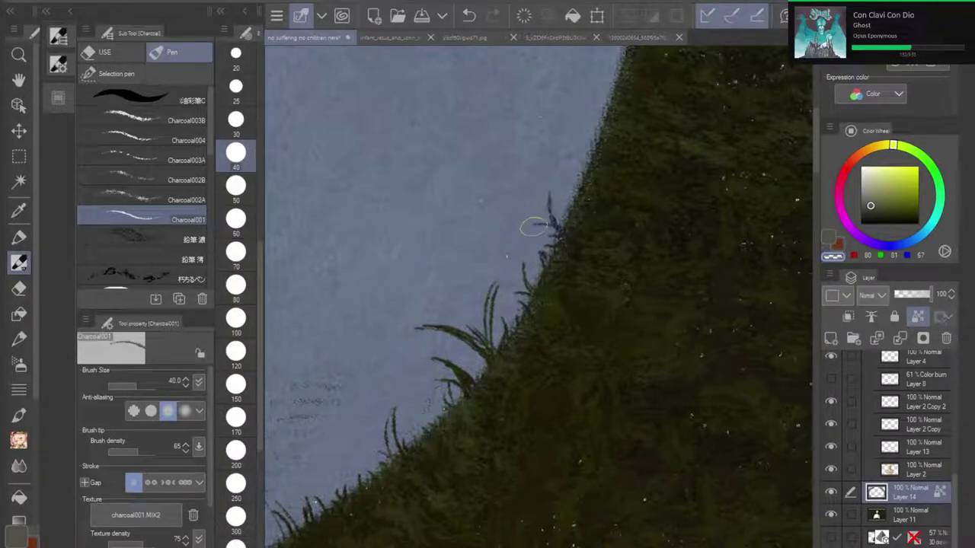
# Step: Examine the grassy edge of the left tree up close, beside the figure and in the full composition
pyautogui.scroll(-5, 686, 179)
pyautogui.scroll(3, 539, 297)
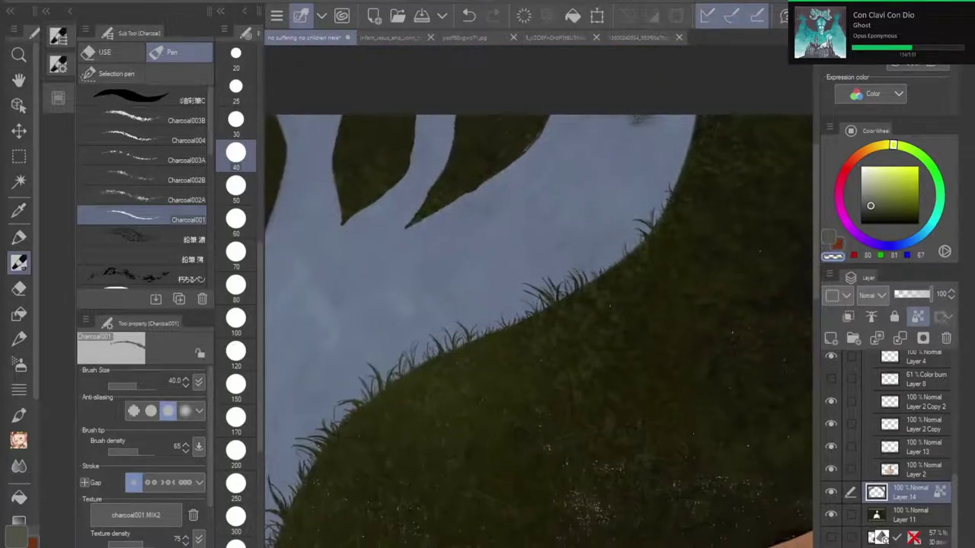
pyautogui.scroll(-3, 728, 190)
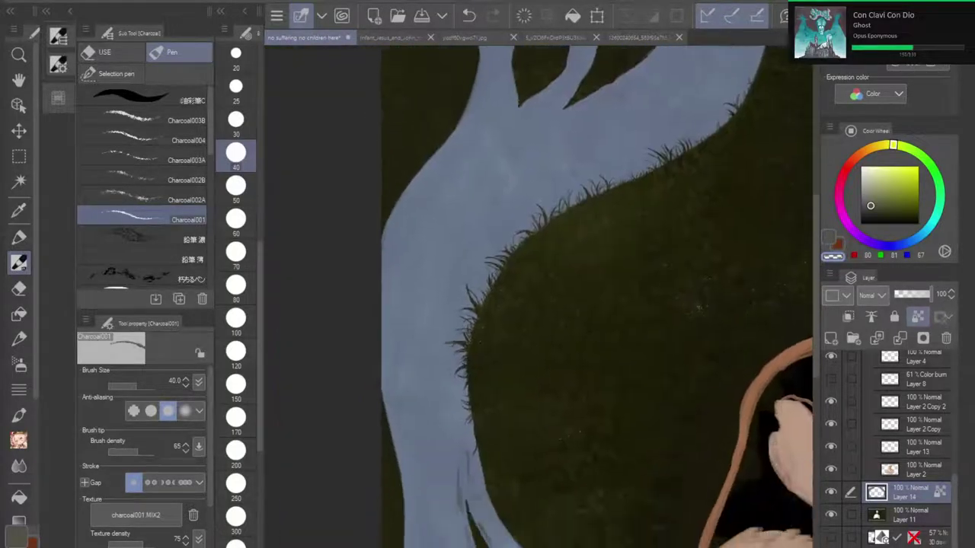
pyautogui.moveTo(728, 190); pyautogui.dragTo(653, 240)
pyautogui.moveTo(538, 297); pyautogui.dragTo(532, 289)
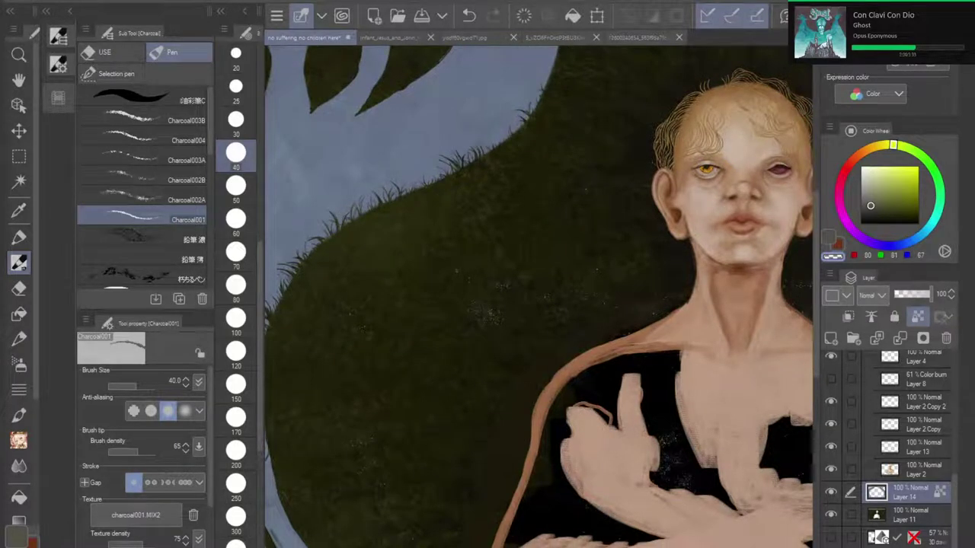
pyautogui.scroll(-3, 547, 337)
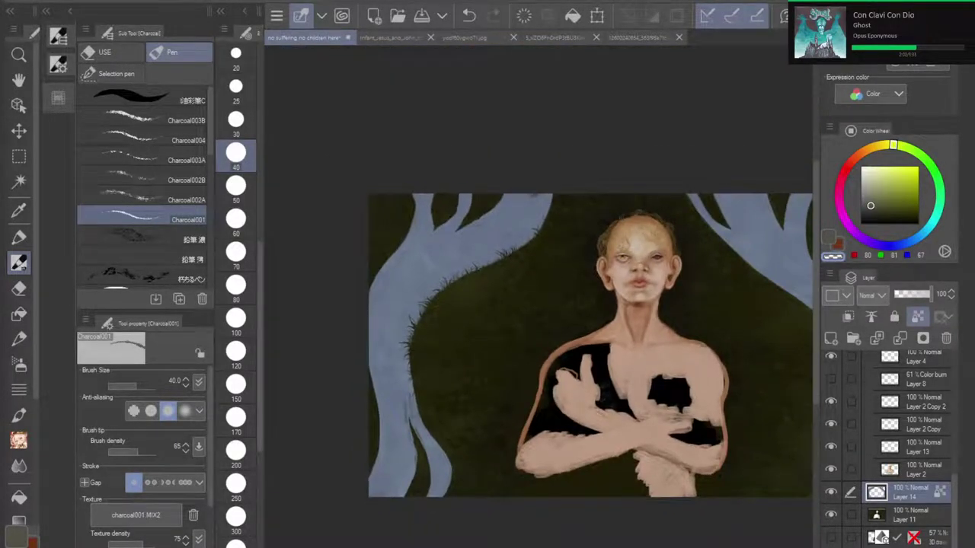
# Step: Fill the remaining branch edge with short, dense grass blades up to the top of the canvas
pyautogui.scroll(5, 466, 264)
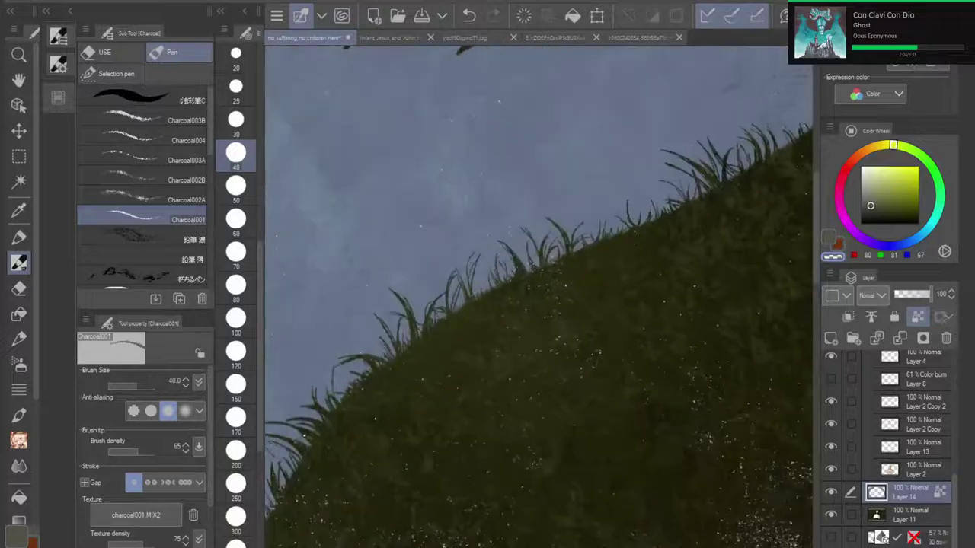
pyautogui.moveTo(723, 168); pyautogui.dragTo(350, 455)
pyautogui.scroll(4, 533, 305)
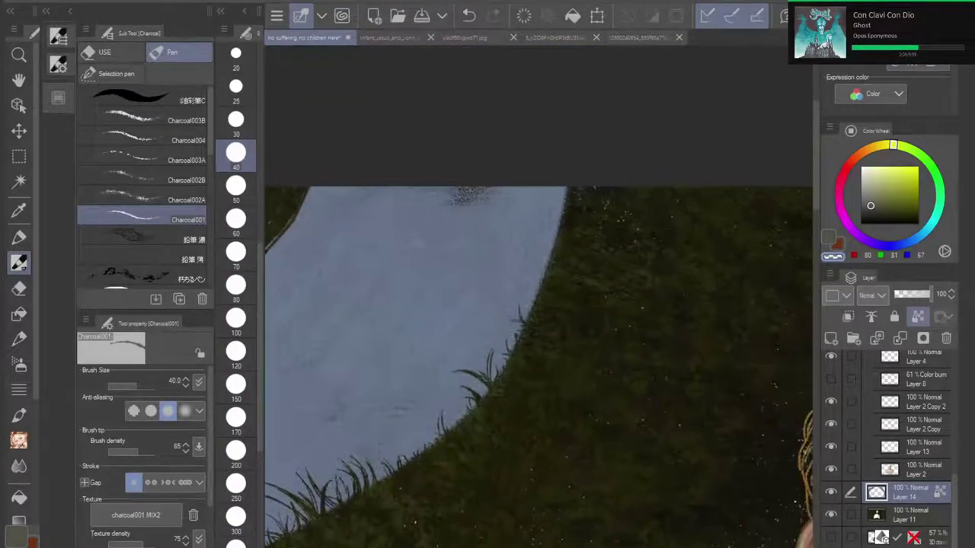
pyautogui.scroll(-1, 518, 327)
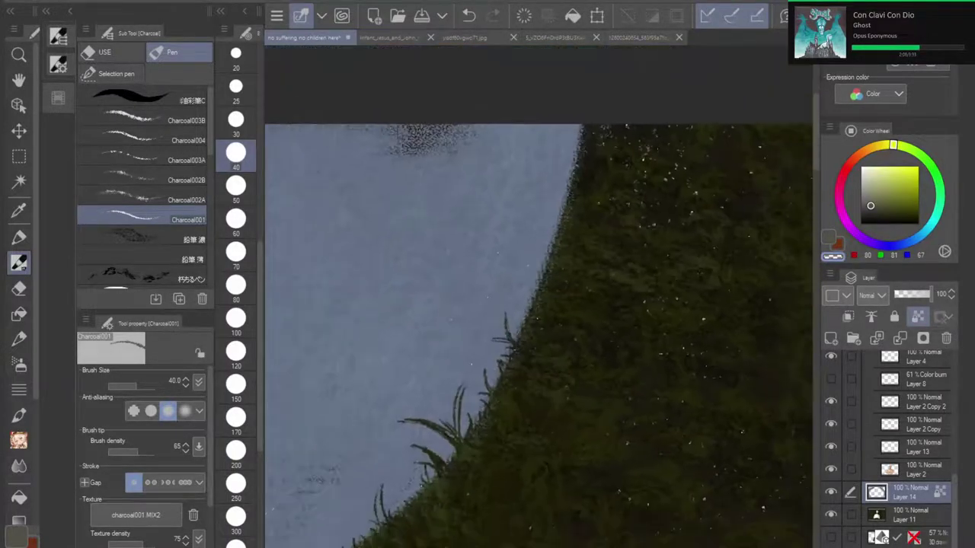
pyautogui.moveTo(460, 442); pyautogui.dragTo(473, 415)
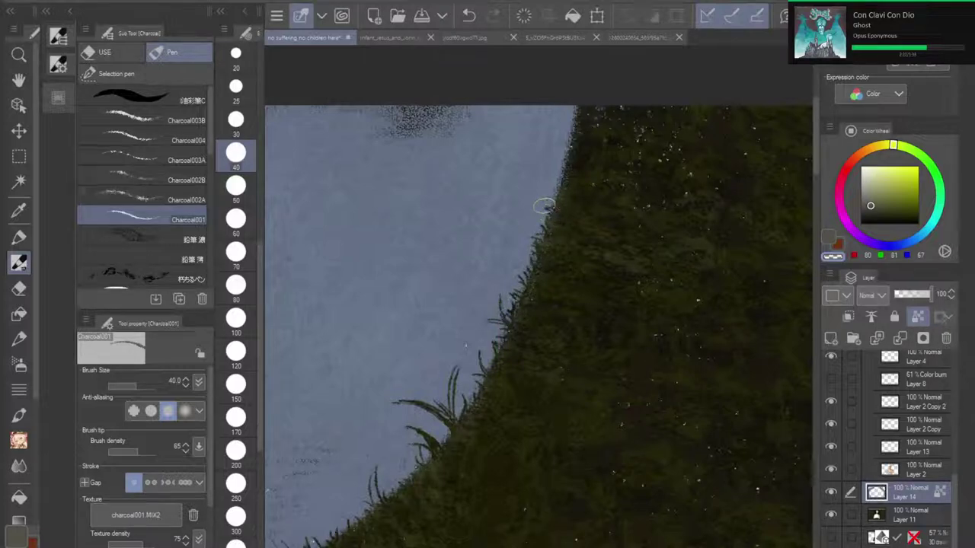
pyautogui.moveTo(556, 189)
pyautogui.mouseDown()
pyautogui.moveTo(545, 163)
pyautogui.moveTo(570, 164)
pyautogui.moveTo(547, 135)
pyautogui.moveTo(578, 139)
pyautogui.moveTo(582, 130)
pyautogui.moveTo(578, 114)
pyautogui.moveTo(554, 111)
pyautogui.moveTo(589, 112)
pyautogui.moveTo(563, 108)
pyautogui.moveTo(576, 104)
pyautogui.moveTo(593, 114)
pyautogui.moveTo(562, 120)
pyautogui.mouseUp()
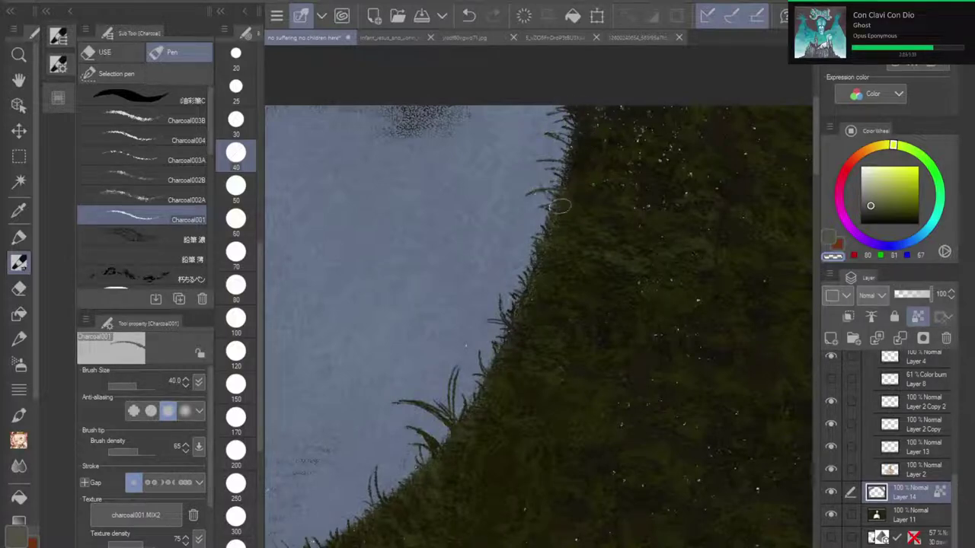
# Step: Add thin curved grass blades at the sparse spots along the upper part of the left tree's branch edge
pyautogui.moveTo(559, 206)
pyautogui.mouseDown()
pyautogui.moveTo(523, 205)
pyautogui.moveTo(513, 220)
pyautogui.moveTo(563, 218)
pyautogui.moveTo(559, 233)
pyautogui.moveTo(534, 230)
pyautogui.mouseUp()
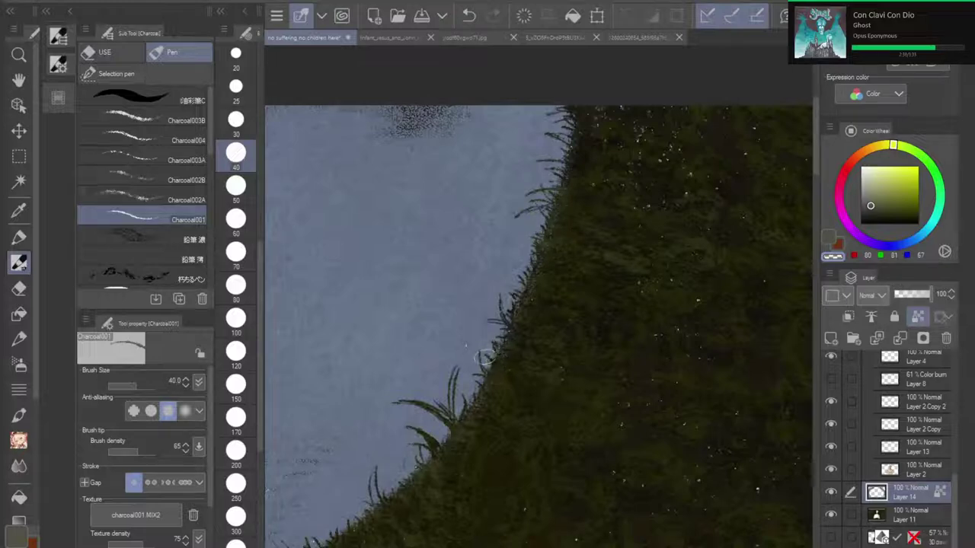
pyautogui.moveTo(494, 355)
pyautogui.mouseDown()
pyautogui.moveTo(455, 352)
pyautogui.moveTo(499, 371)
pyautogui.moveTo(472, 327)
pyautogui.moveTo(493, 382)
pyautogui.moveTo(479, 338)
pyautogui.moveTo(504, 356)
pyautogui.moveTo(484, 396)
pyautogui.moveTo(469, 372)
pyautogui.moveTo(475, 408)
pyautogui.mouseUp()
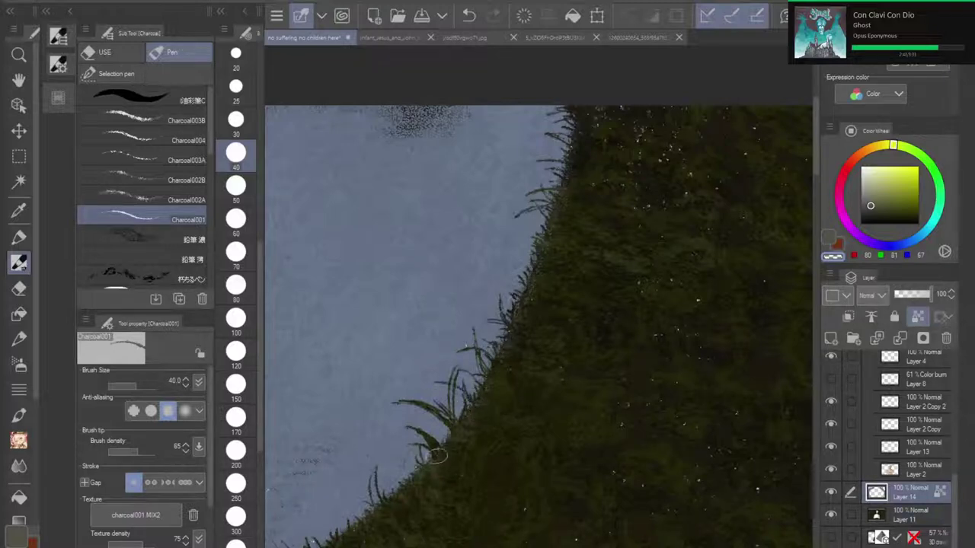
pyautogui.moveTo(406, 482); pyautogui.dragTo(387, 462)
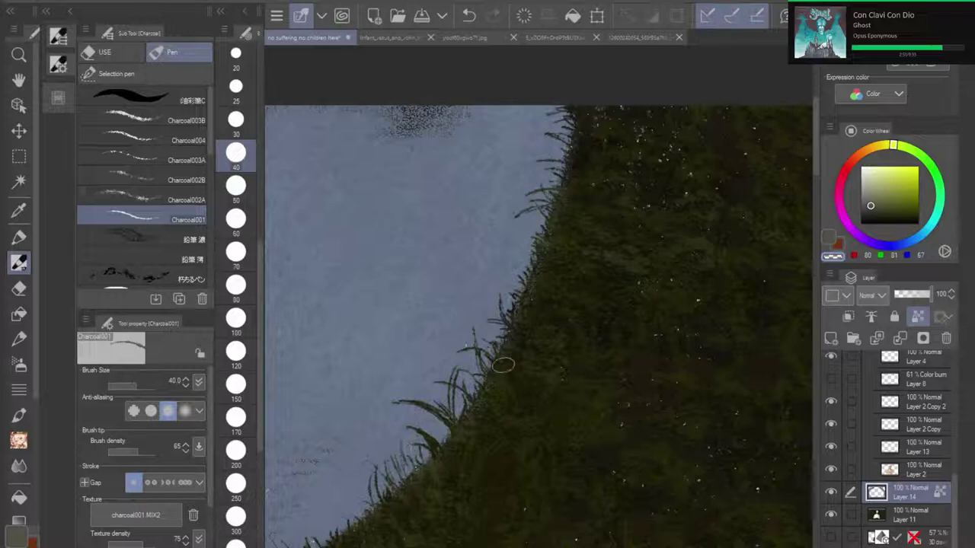
# Step: Paint long sideways-curving grass blades in the gap near the top of the branch edge, and undo the last stroke
pyautogui.scroll(-4, 533, 327)
pyautogui.scroll(2, 320, 488)
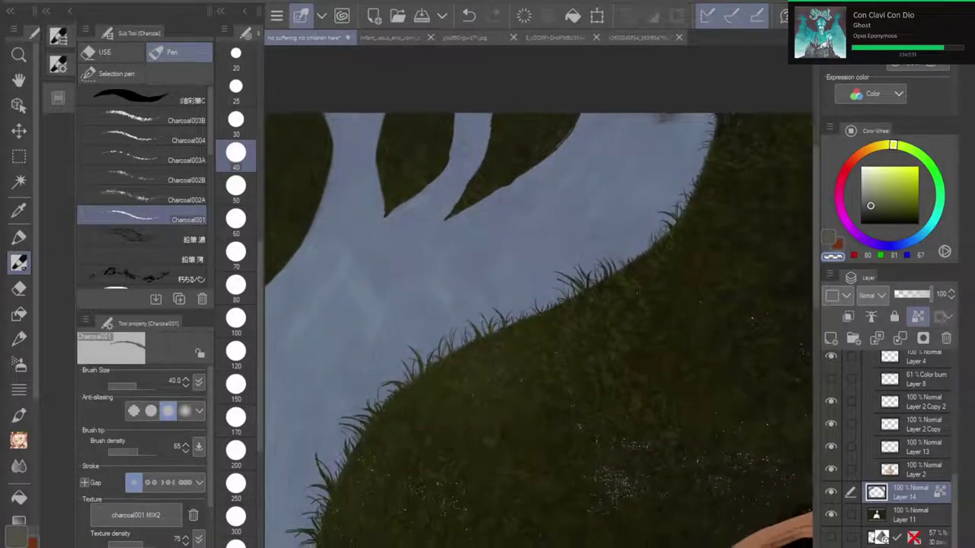
pyautogui.moveTo(603, 403); pyautogui.dragTo(490, 272)
pyautogui.scroll(-2, 610, 377)
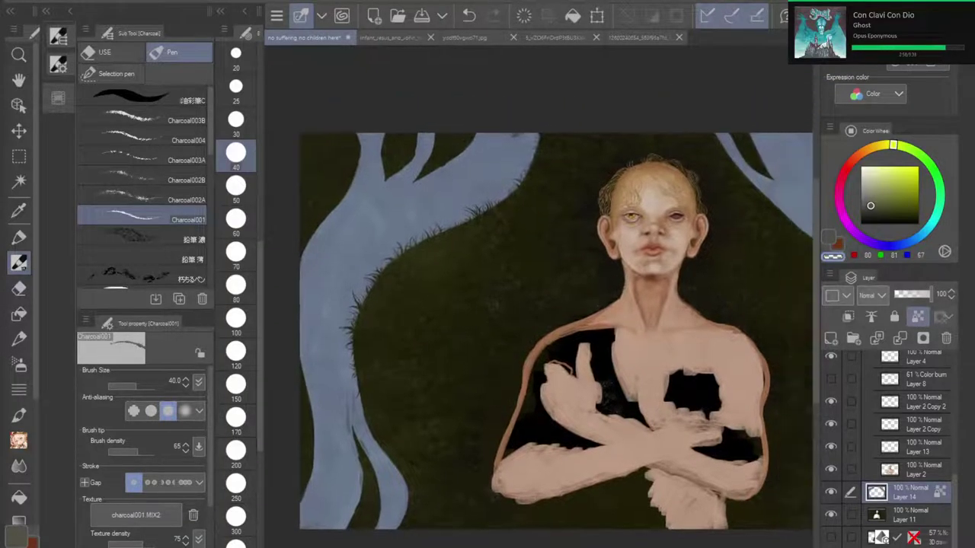
pyautogui.scroll(5, 513, 149)
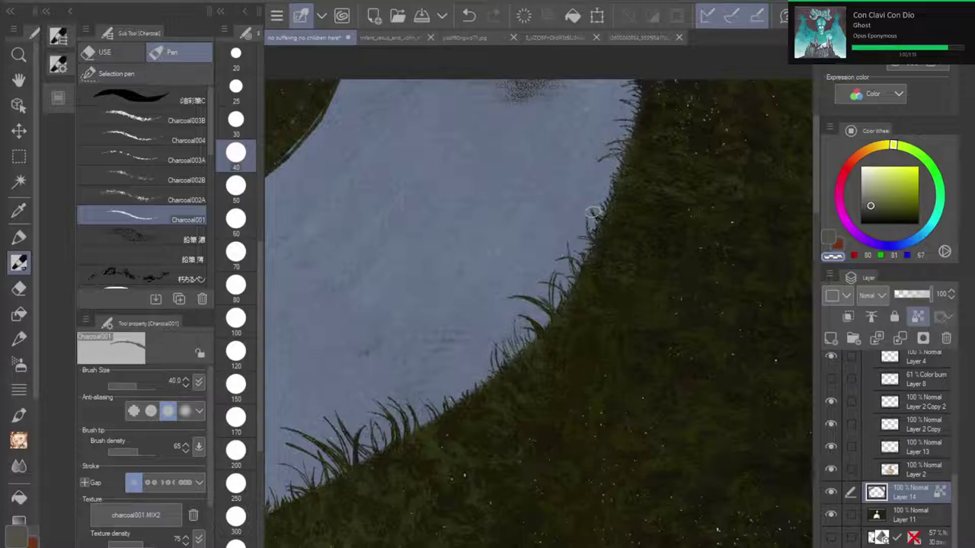
pyautogui.moveTo(603, 218); pyautogui.dragTo(564, 211)
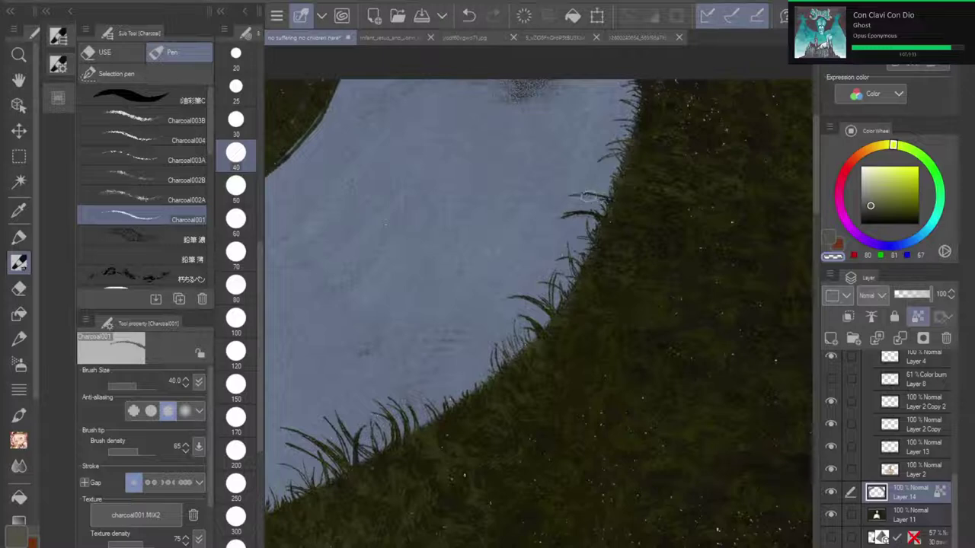
pyautogui.moveTo(574, 196); pyautogui.dragTo(570, 196)
pyautogui.scroll(-5, 658, 190)
pyautogui.moveTo(648, 414); pyautogui.dragTo(668, 328)
pyautogui.click(468, 16)
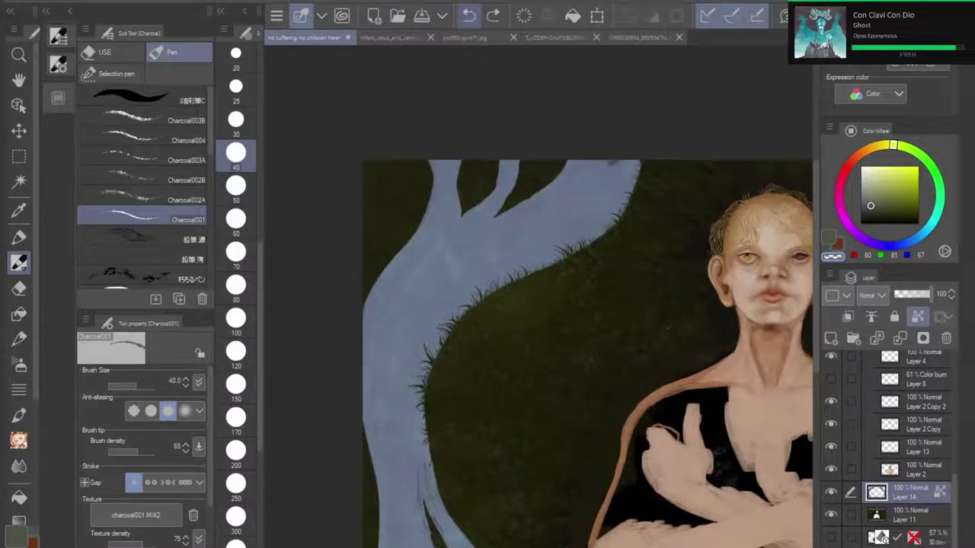
# Step: Examine the grassy left tree in the full composition and up close down its trunk to the fork
pyautogui.moveTo(668, 327); pyautogui.dragTo(639, 209)
pyautogui.scroll(-2, 594, 316)
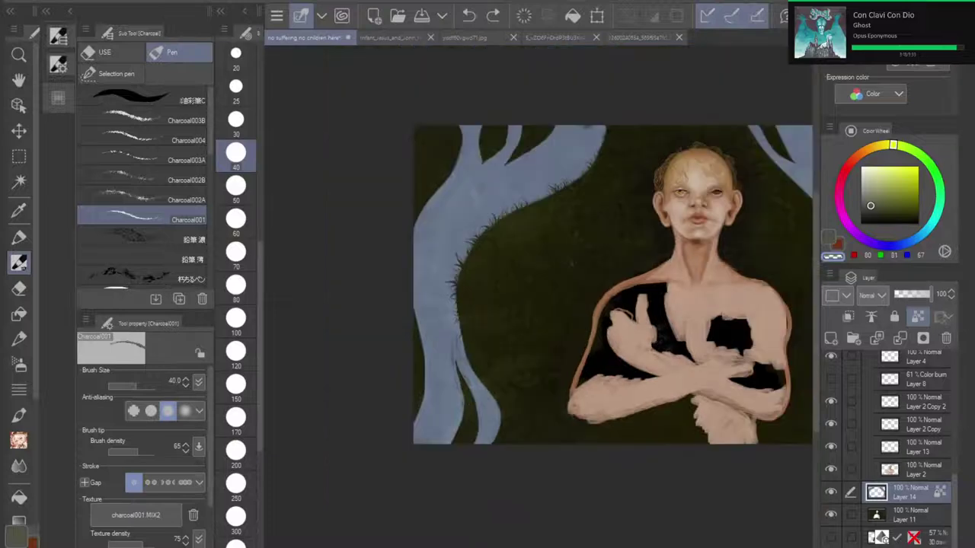
pyautogui.moveTo(572, 262); pyautogui.dragTo(430, 273)
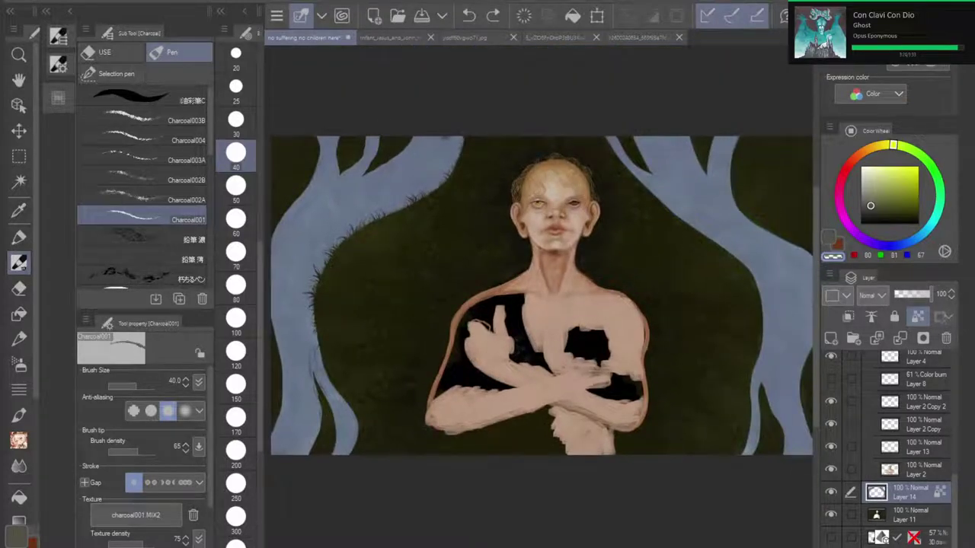
pyautogui.moveTo(503, 297); pyautogui.dragTo(581, 279)
pyautogui.scroll(5, 373, 299)
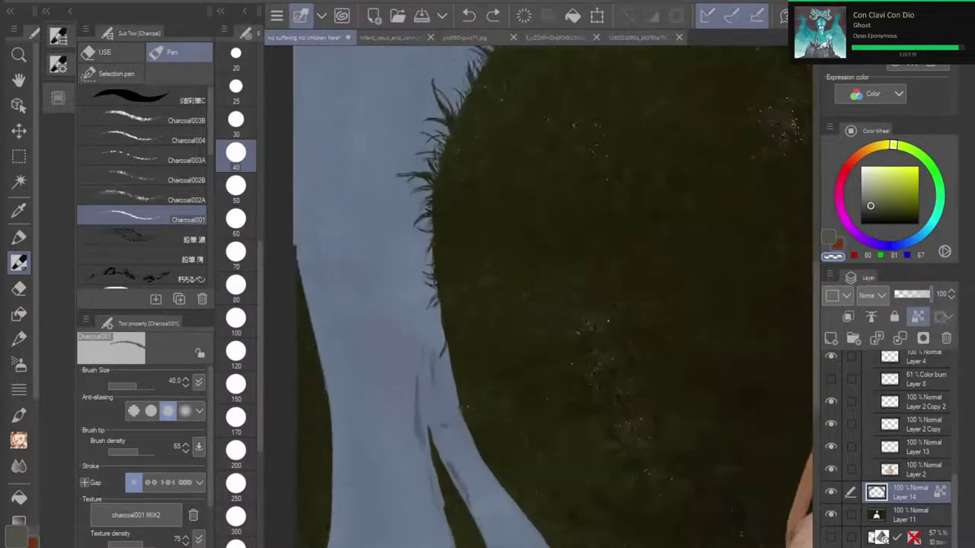
pyautogui.moveTo(450, 251); pyautogui.dragTo(502, 192)
pyautogui.scroll(-3, 538, 305)
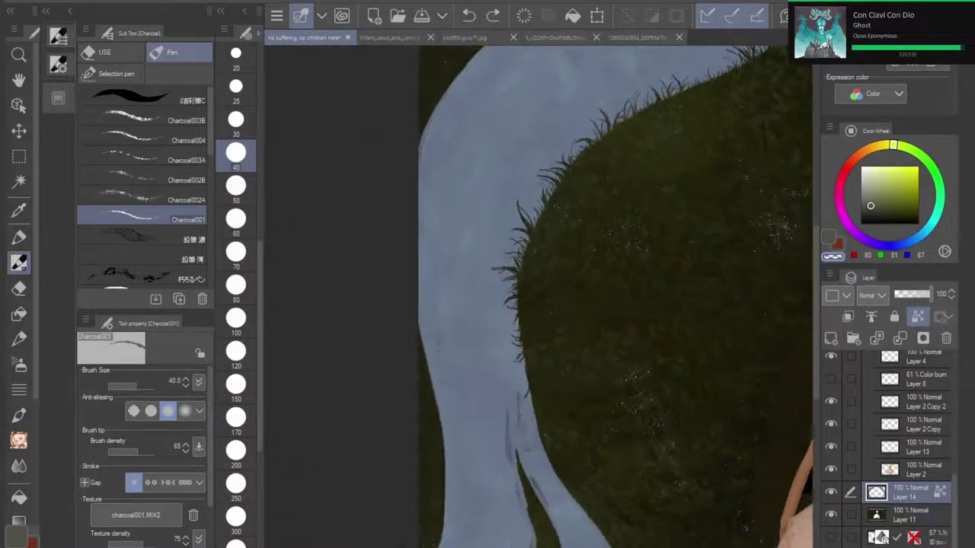
pyautogui.moveTo(563, 320); pyautogui.dragTo(467, 216)
# Step: Sample the blue of the left tree's trunk as the drawing colour and return to the charcoal brush
pyautogui.press('i')
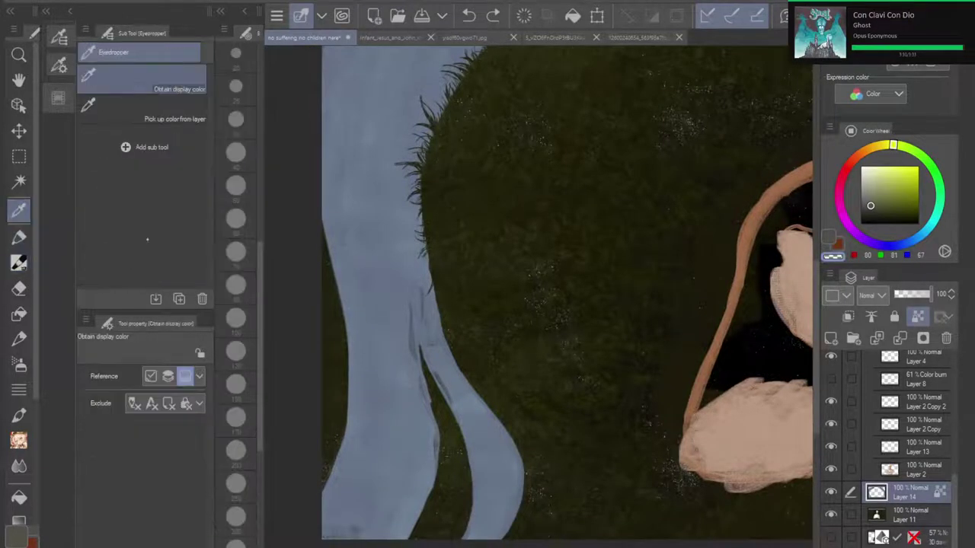
pyautogui.click(386, 312)
pyautogui.click(394, 279)
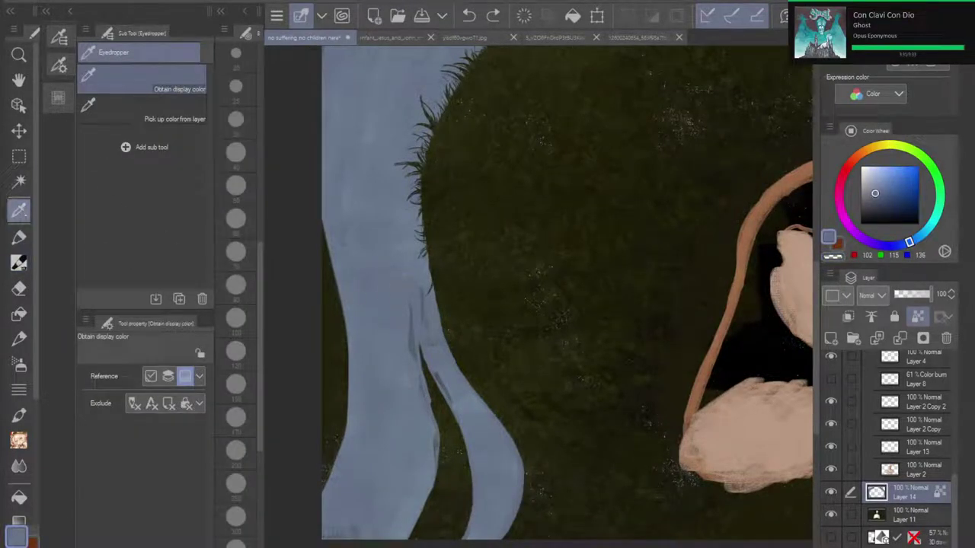
pyautogui.press('p')
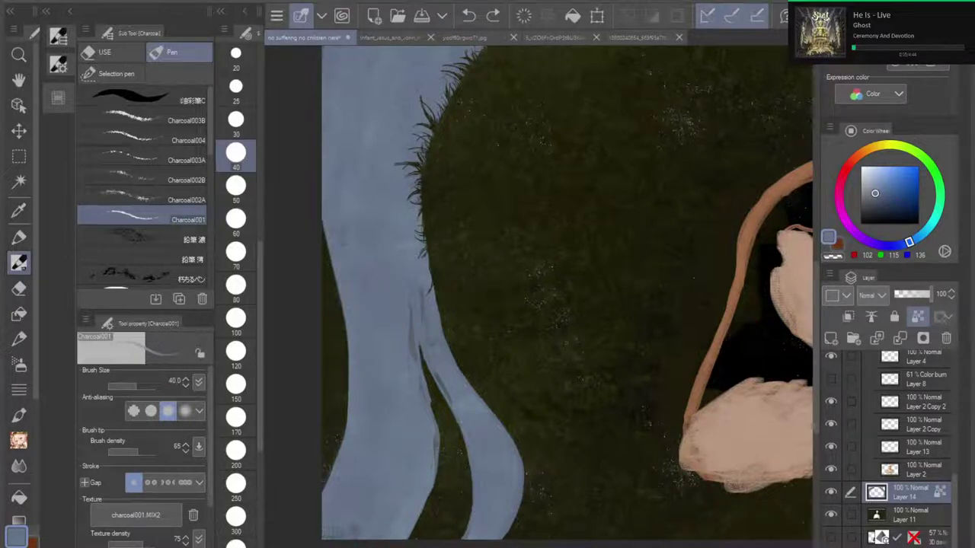
pyautogui.moveTo(534, 343); pyautogui.dragTo(570, 258)
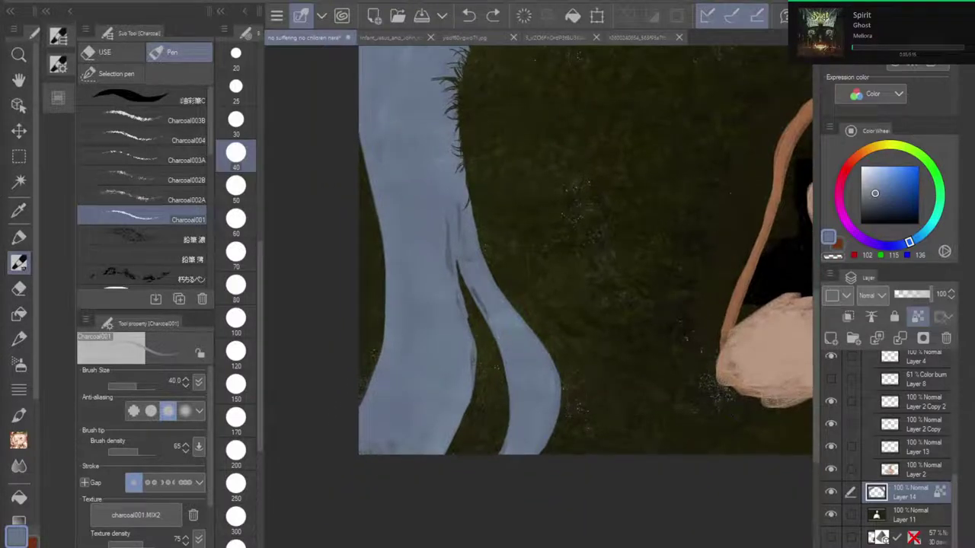
# Step: Try the Charcoal003B brush at the trunk fork in a darker blue, RGB 49, 69, 102, and undo the stroke
pyautogui.click(153, 119)
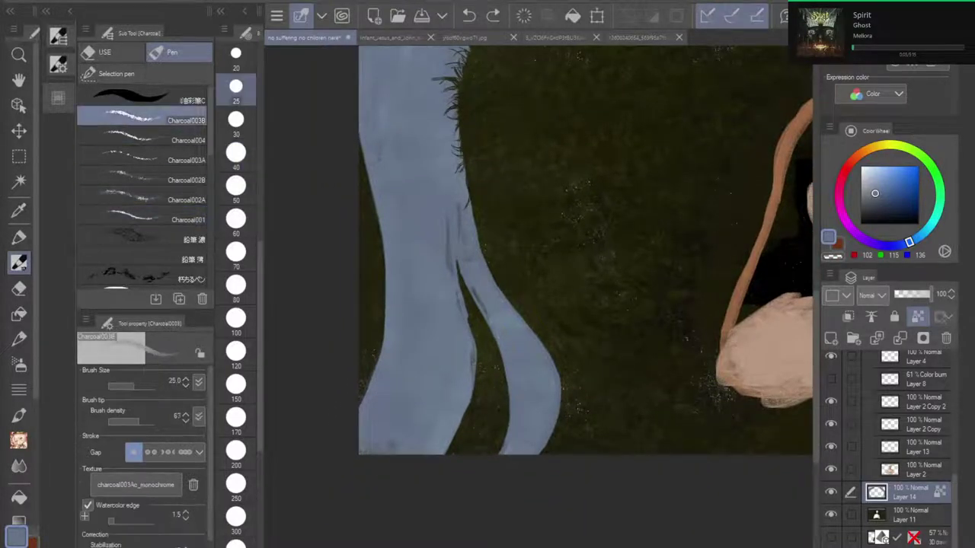
pyautogui.click(19, 289)
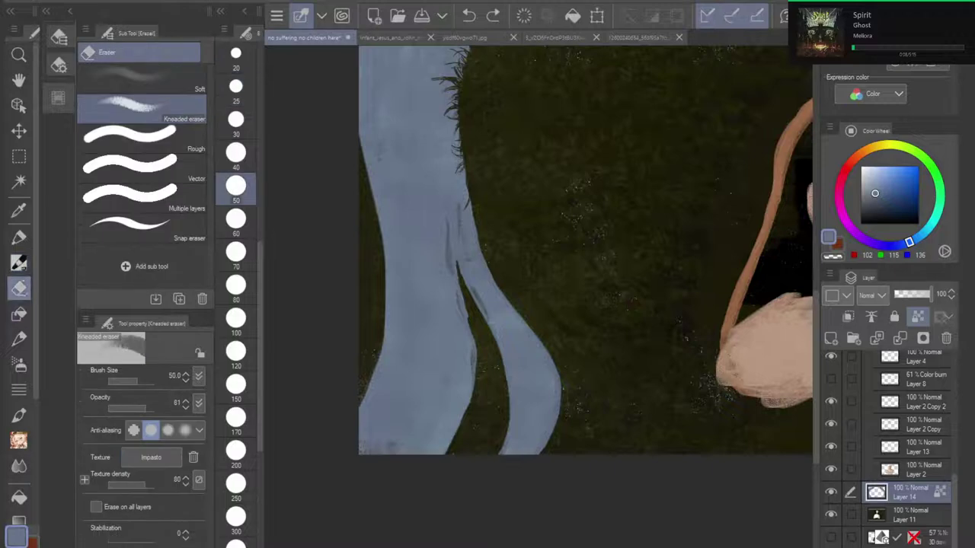
pyautogui.click(20, 264)
pyautogui.click(890, 201)
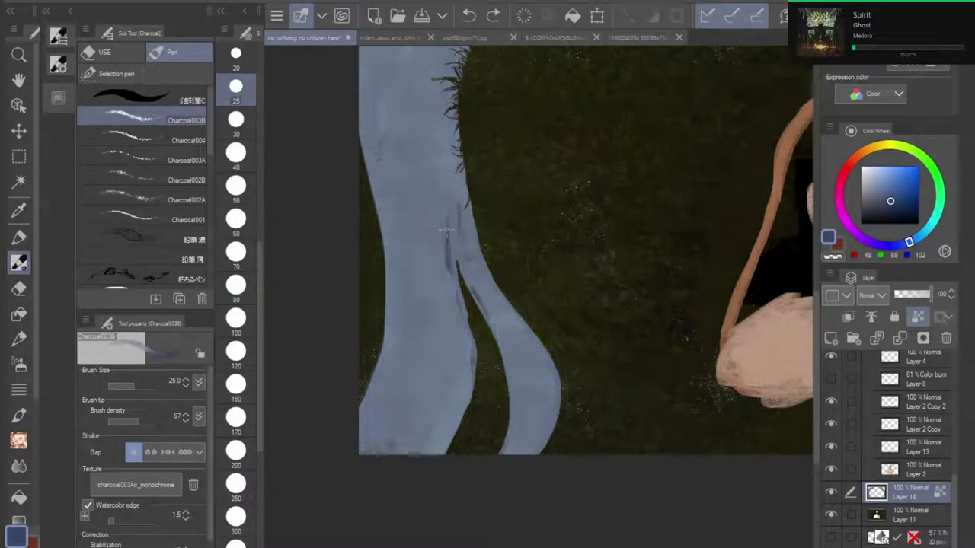
pyautogui.hotkey('ctrl', 'z')
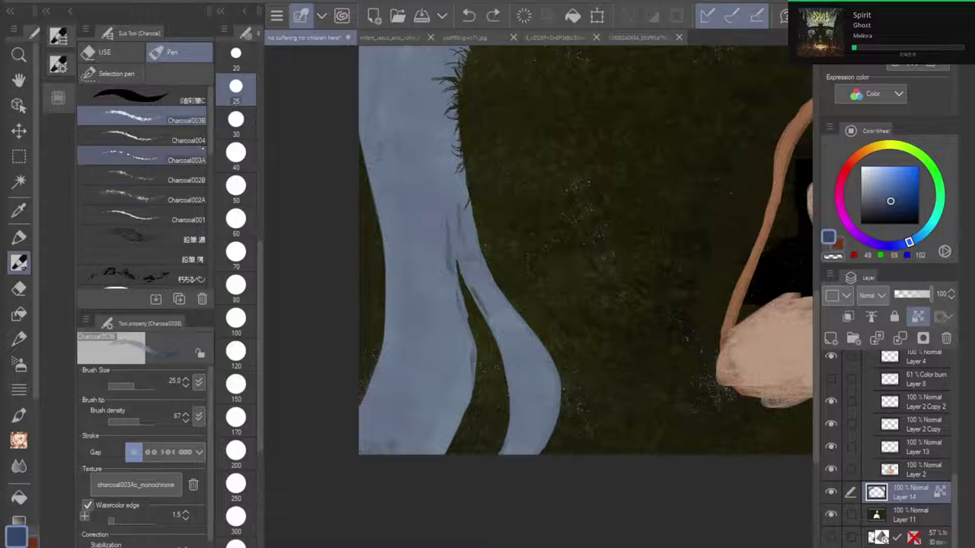
# Step: Try a wide soft splash-texture brush at size 500 on the trunk beside the fork, and undo the stroke
pyautogui.scroll(-10, 145, 221)
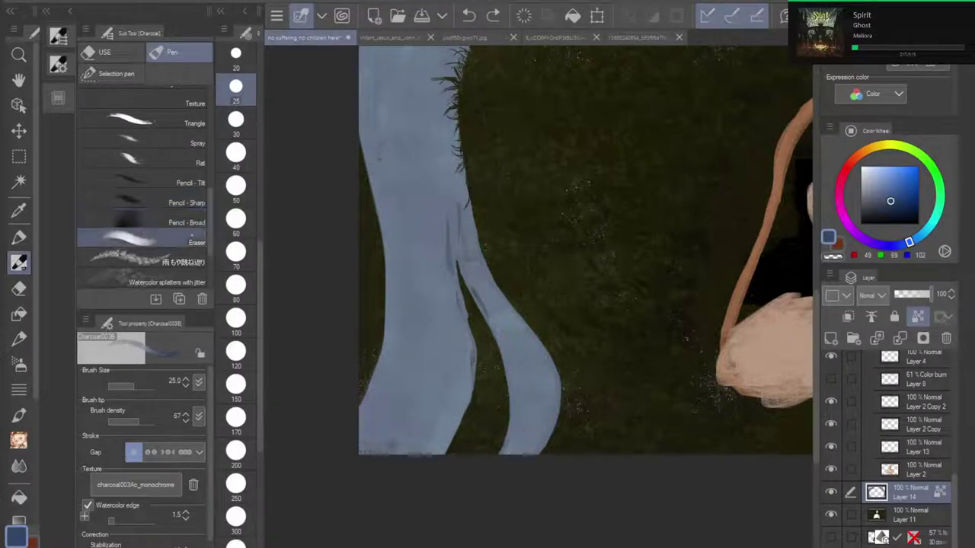
pyautogui.click(144, 261)
pyautogui.moveTo(440, 256); pyautogui.dragTo(441, 315)
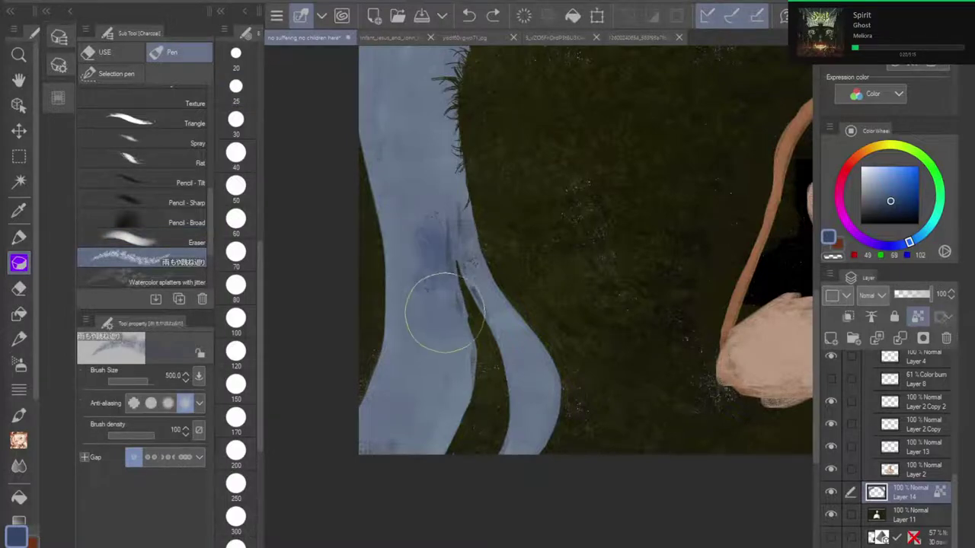
pyautogui.click(469, 15)
# Step: Mottle the left tree's lower trunk and roots with the Watercolor splatters with jitter brush, first at size 100 and at 170
pyautogui.click(144, 280)
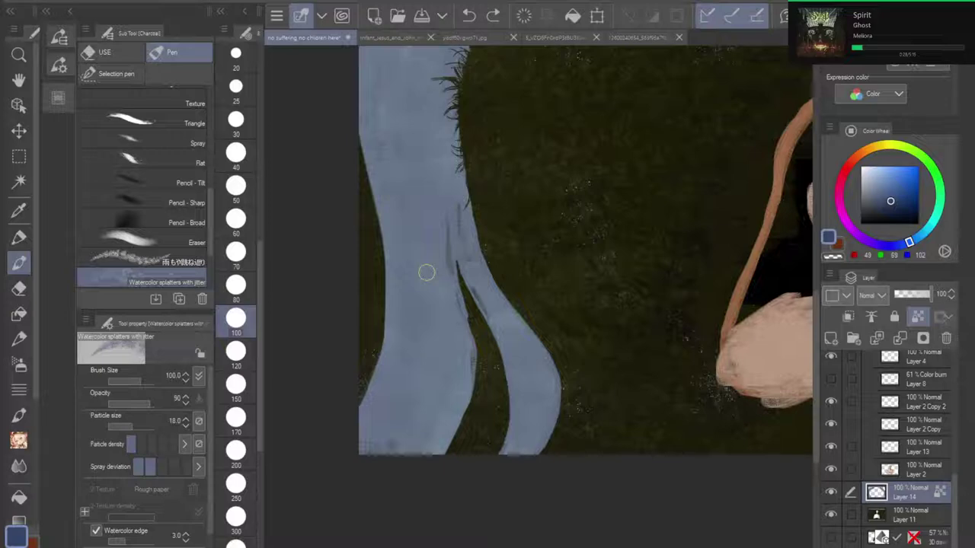
pyautogui.moveTo(427, 273); pyautogui.dragTo(429, 349)
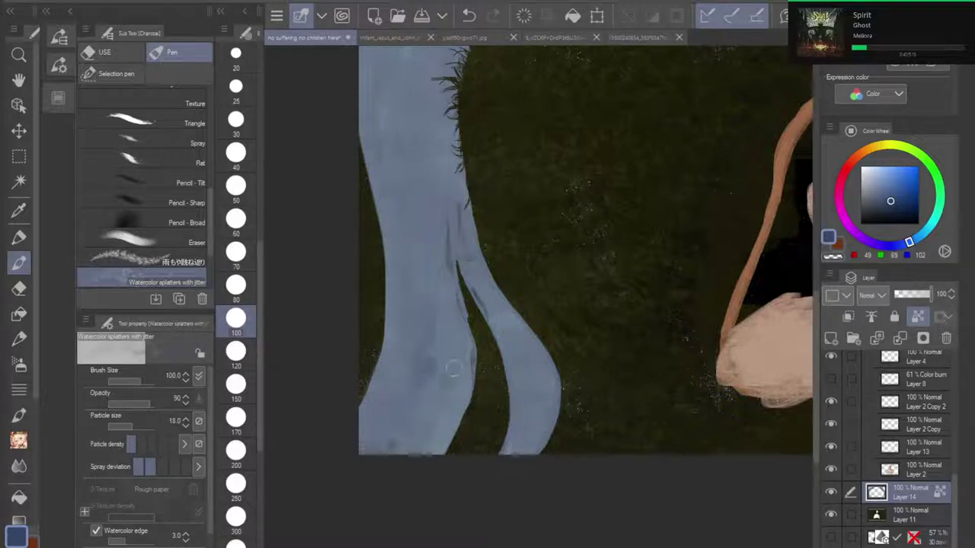
pyautogui.click(237, 417)
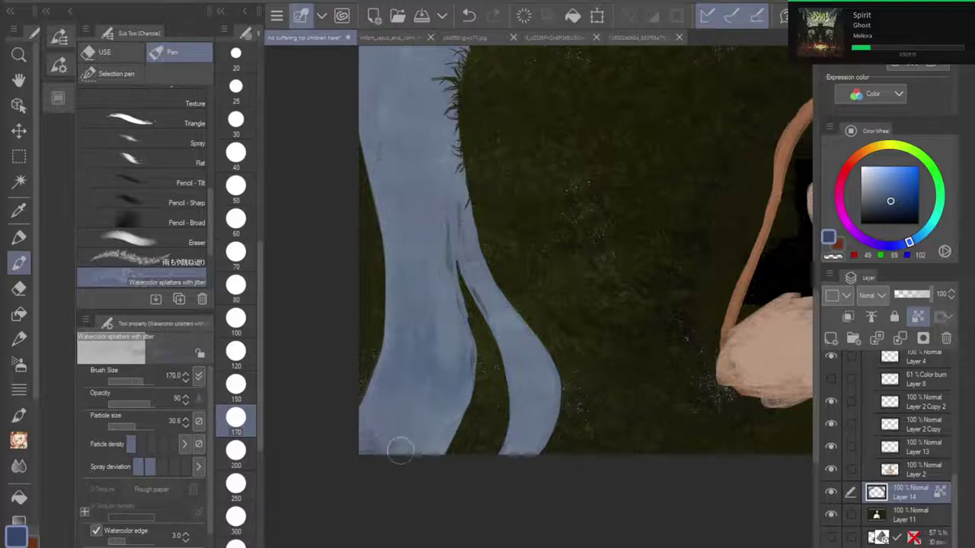
pyautogui.moveTo(385, 447)
pyautogui.mouseDown()
pyautogui.moveTo(381, 459)
pyautogui.moveTo(397, 456)
pyautogui.mouseUp()
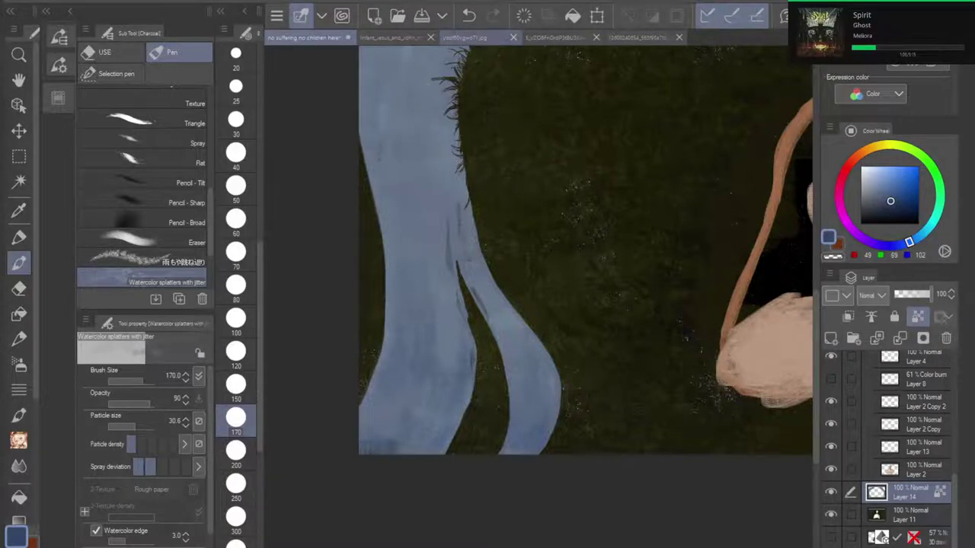
# Step: Set the splatter brush size to 250 and mottle the left tree's upper trunk and branches with dark blue
pyautogui.scroll(-4, 573, 260)
pyautogui.moveTo(573, 259); pyautogui.dragTo(423, 372)
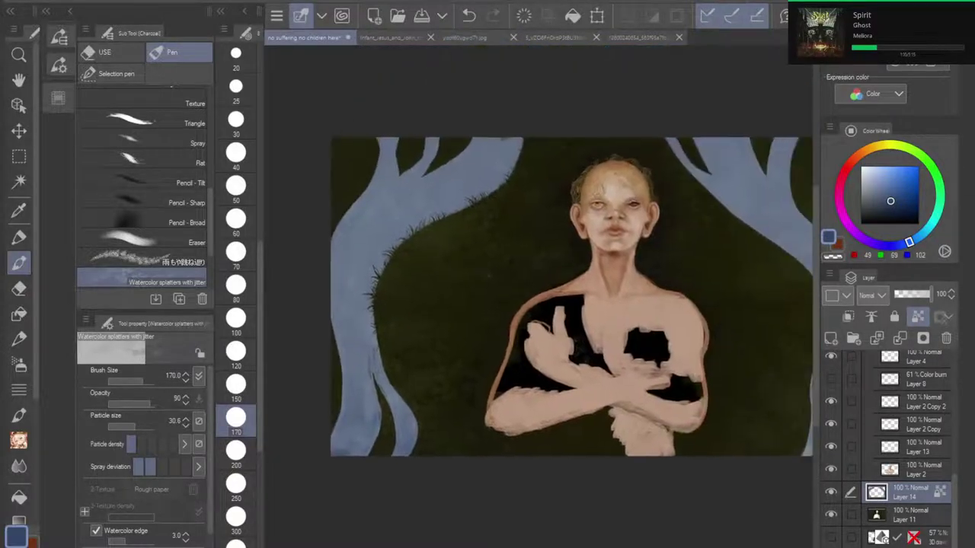
pyautogui.click(235, 485)
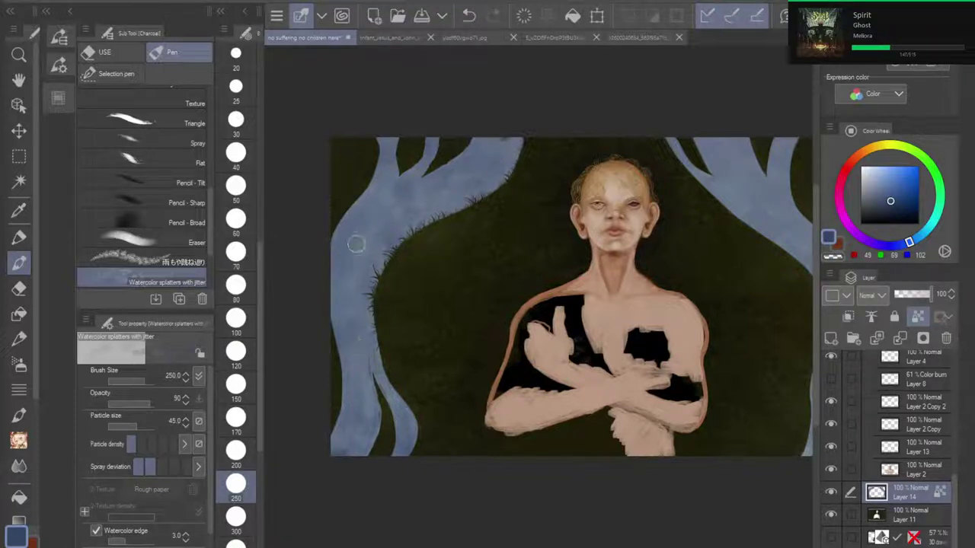
# Step: Shade the right tree's trunk and branches with mottled dark blue splatter strokes
pyautogui.scroll(-4, 568, 304)
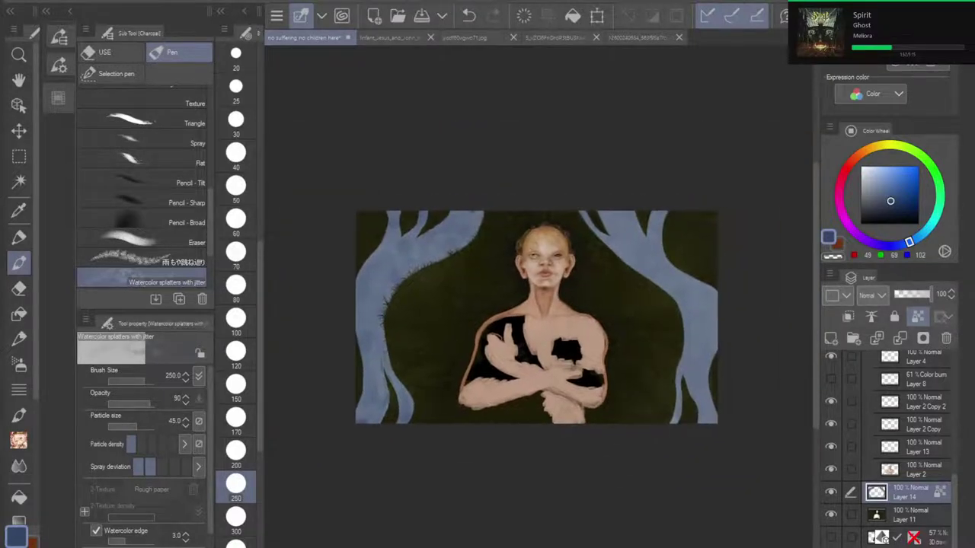
pyautogui.scroll(4, 568, 251)
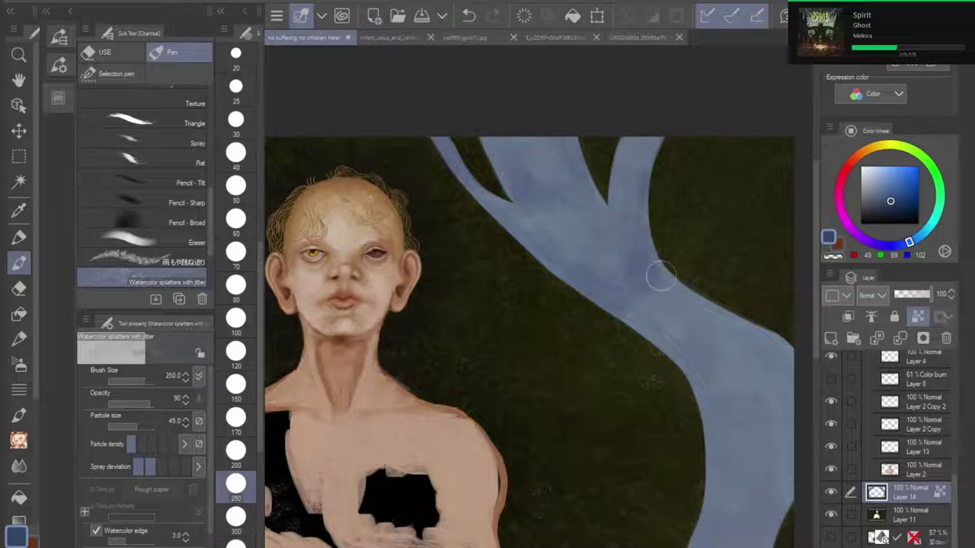
pyautogui.moveTo(658, 276)
pyautogui.mouseDown()
pyautogui.moveTo(562, 201)
pyautogui.moveTo(553, 205)
pyautogui.mouseUp()
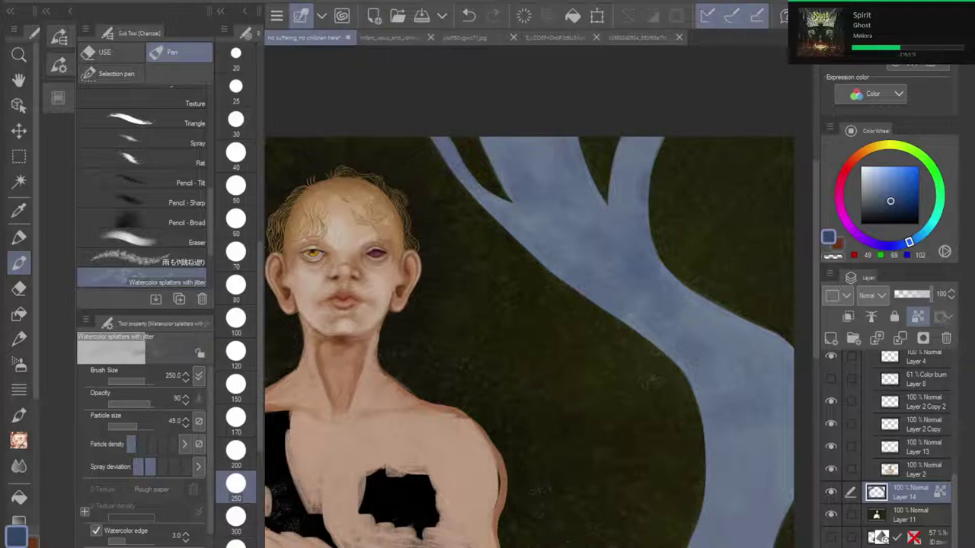
# Step: Deepen the blue along the grassy edge of the left tree's branch with splatter strokes
pyautogui.hotkey('ctrl', '0')
pyautogui.moveTo(609, 407); pyautogui.dragTo(635, 363)
pyautogui.scroll(2, 634, 363)
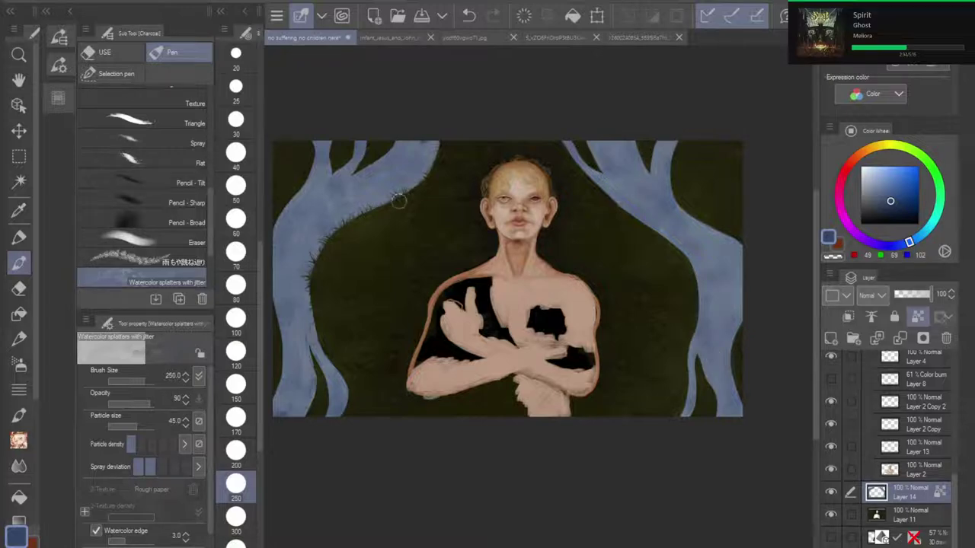
pyautogui.moveTo(321, 238)
pyautogui.mouseDown()
pyautogui.moveTo(306, 279)
pyautogui.moveTo(355, 212)
pyautogui.moveTo(418, 183)
pyautogui.mouseUp()
# Step: Check the shaded trees in the full composition and the left tree's lower trunk up close
pyautogui.scroll(-3, 616, 286)
pyautogui.moveTo(618, 286); pyautogui.dragTo(605, 300)
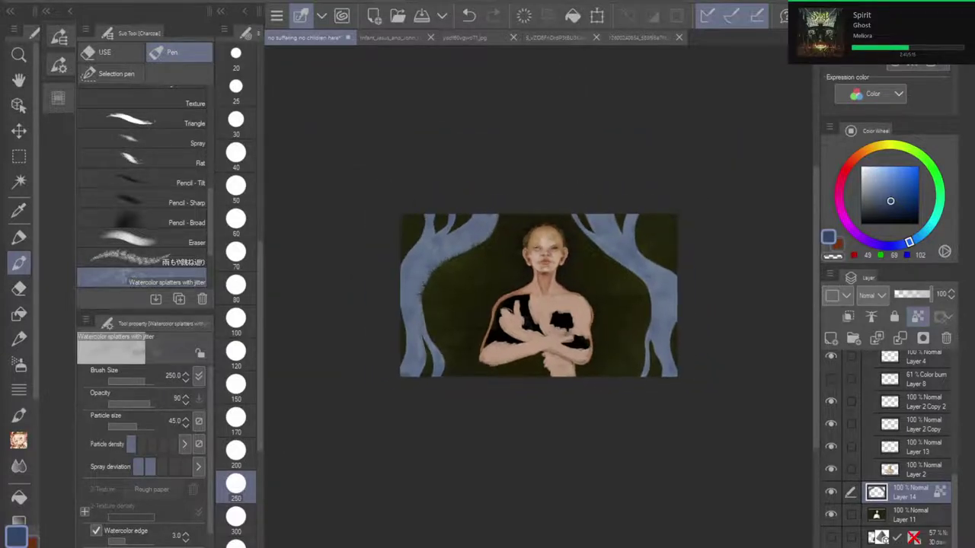
pyautogui.scroll(3, 419, 276)
pyautogui.moveTo(419, 297)
pyautogui.mouseDown()
pyautogui.moveTo(420, 319)
pyautogui.moveTo(412, 150)
pyautogui.mouseUp()
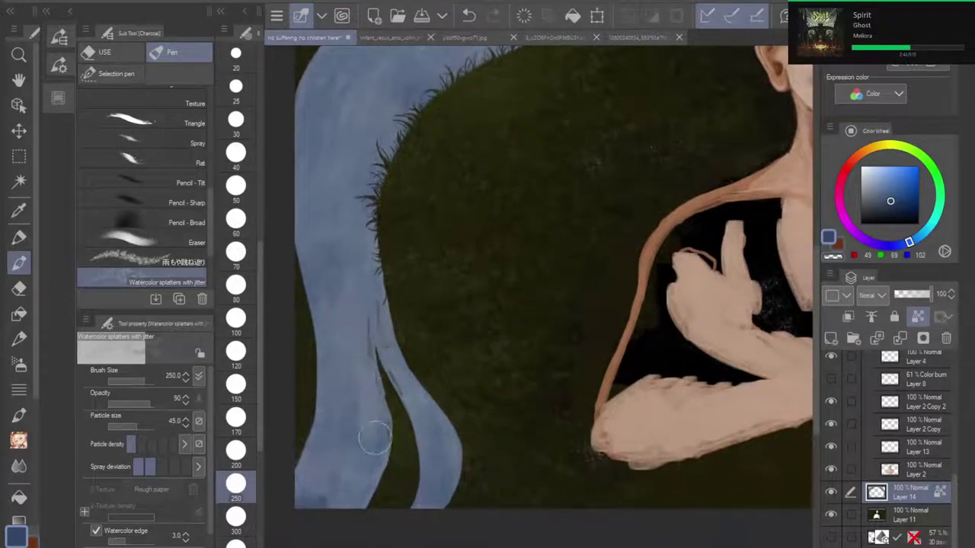
pyautogui.moveTo(366, 421); pyautogui.dragTo(387, 373)
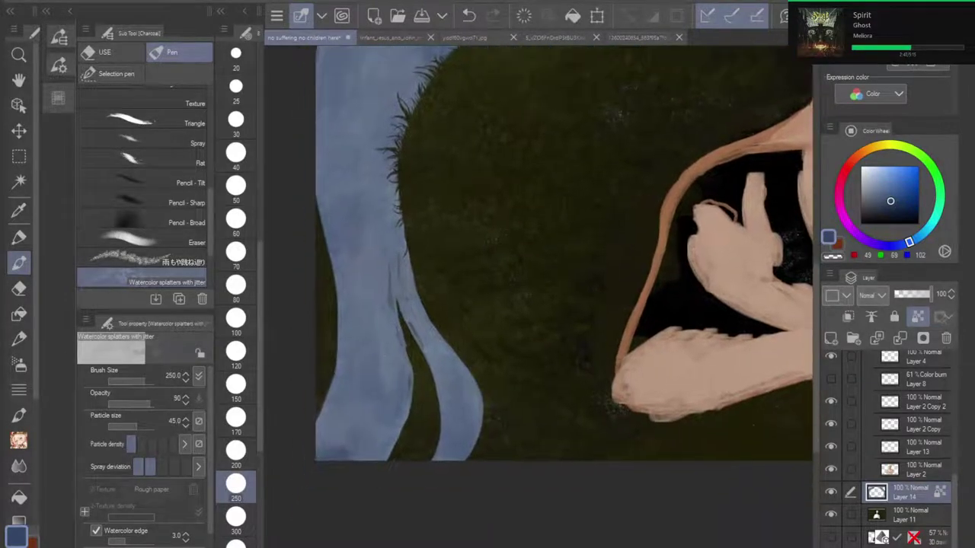
pyautogui.scroll(3, 381, 270)
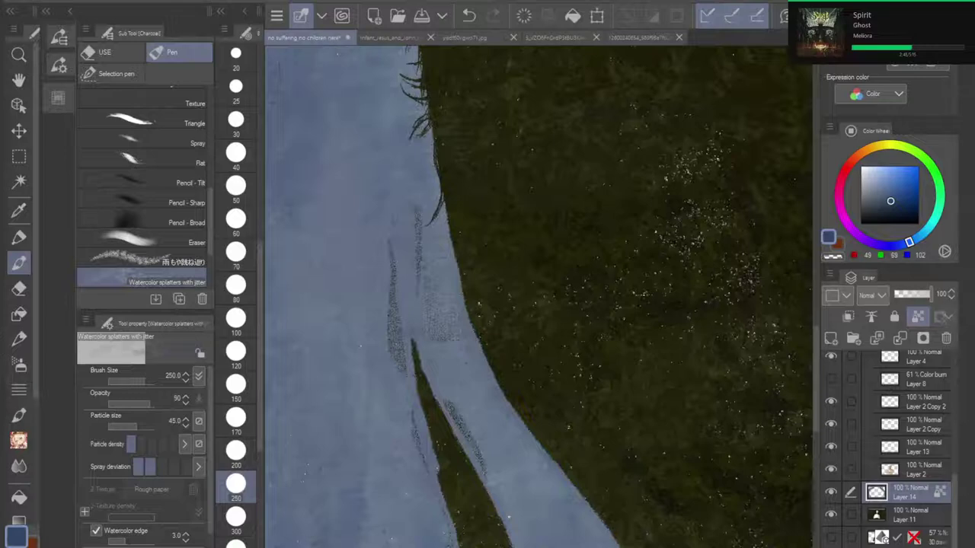
pyautogui.click(235, 152)
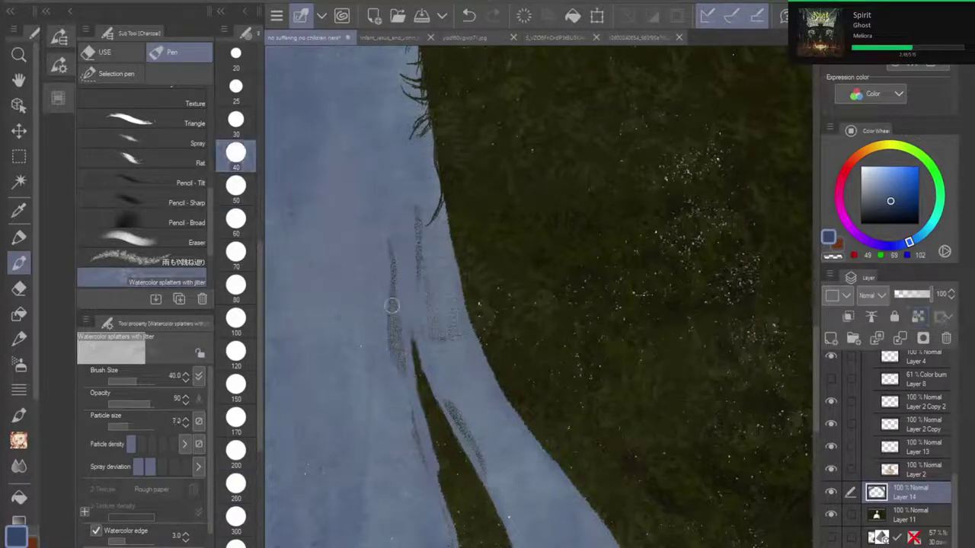
pyautogui.moveTo(396, 371)
pyautogui.mouseDown()
pyautogui.moveTo(388, 328)
pyautogui.moveTo(397, 308)
pyautogui.moveTo(402, 352)
pyautogui.mouseUp()
pyautogui.click(468, 15)
# Step: Add a new layer directly above Layer 11 and set up the felt pen with tan from the colour history at size 30
pyautogui.click(909, 510)
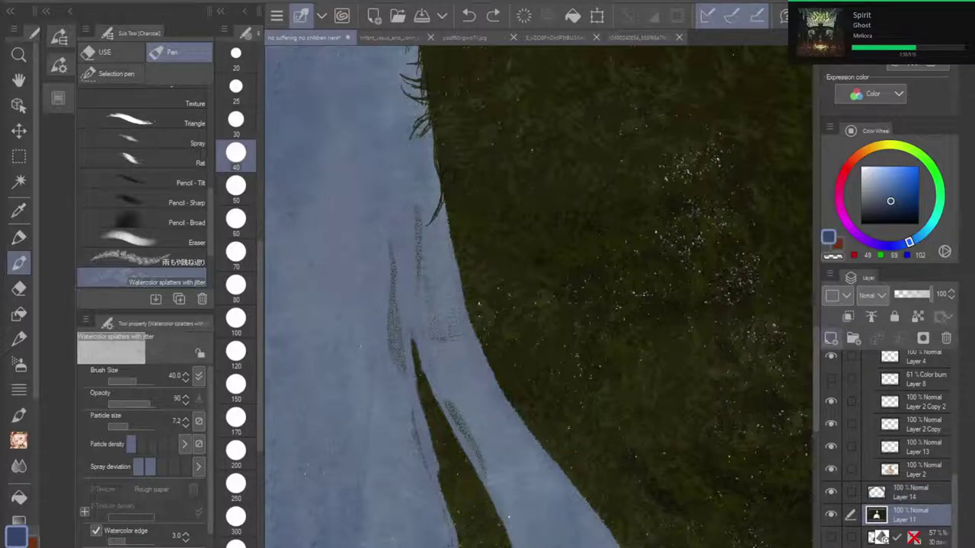
pyautogui.click(831, 338)
pyautogui.click(59, 98)
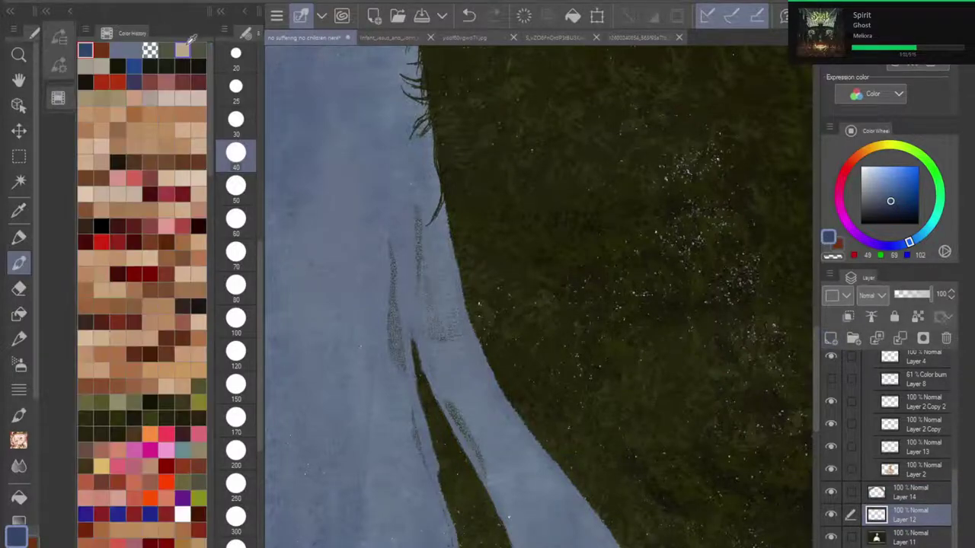
pyautogui.click(183, 50)
pyautogui.click(19, 239)
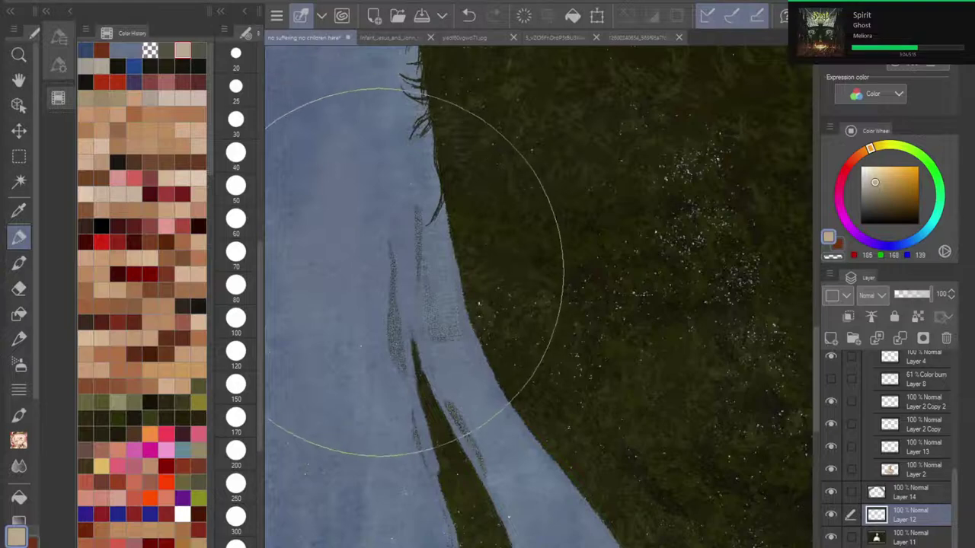
pyautogui.moveTo(240, 290); pyautogui.dragTo(242, 246)
pyautogui.press('[')
pyautogui.press('[')
pyautogui.press('[')
pyautogui.press('[')
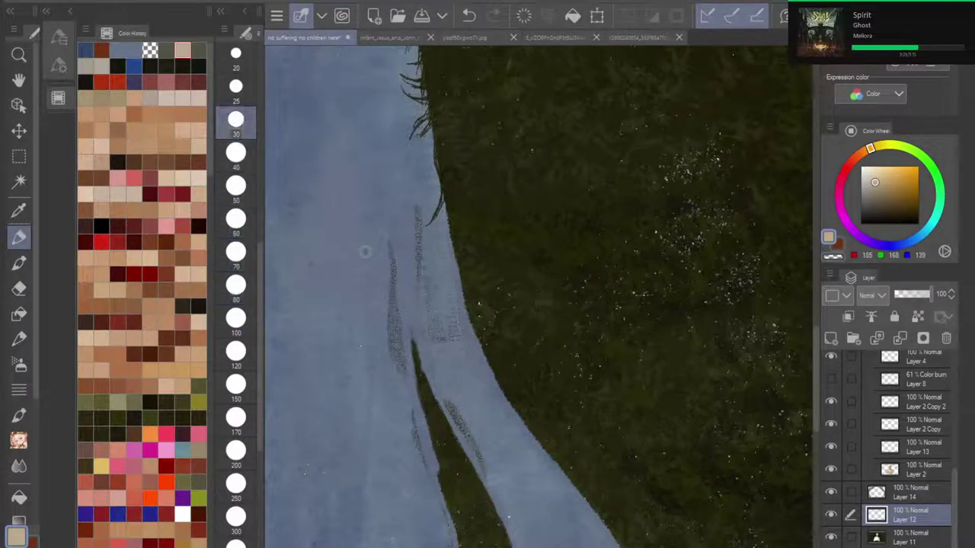
# Step: Fill the speckled see-through gaps around the left tree's lower trunk fork with tan strokes
pyautogui.moveTo(395, 286); pyautogui.dragTo(401, 370)
pyautogui.moveTo(393, 259); pyautogui.dragTo(402, 371)
pyautogui.moveTo(412, 246)
pyautogui.mouseDown()
pyautogui.moveTo(432, 320)
pyautogui.moveTo(462, 355)
pyautogui.moveTo(444, 274)
pyautogui.mouseUp()
pyautogui.moveTo(445, 399); pyautogui.dragTo(485, 476)
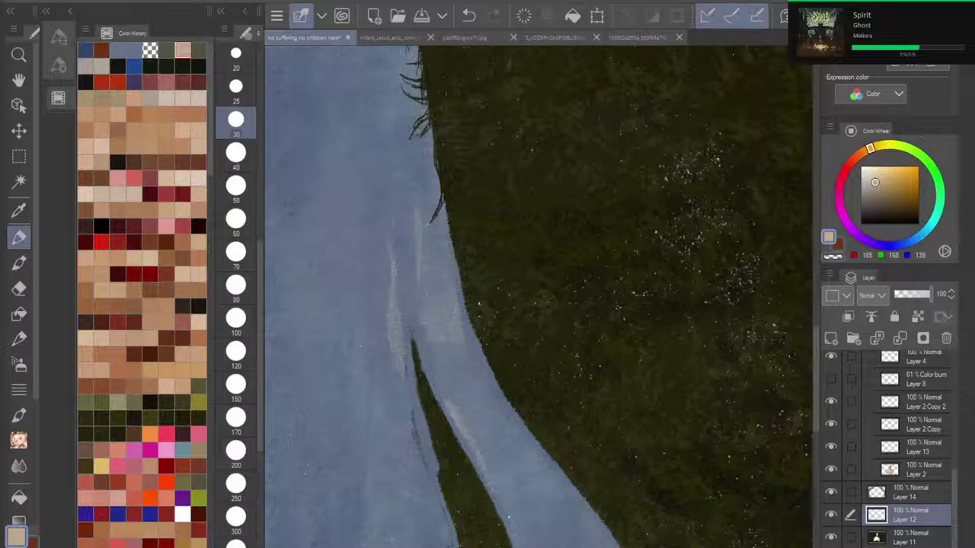
pyautogui.moveTo(412, 408); pyautogui.dragTo(422, 463)
pyautogui.moveTo(398, 340); pyautogui.dragTo(400, 370)
pyautogui.moveTo(441, 517); pyautogui.dragTo(449, 544)
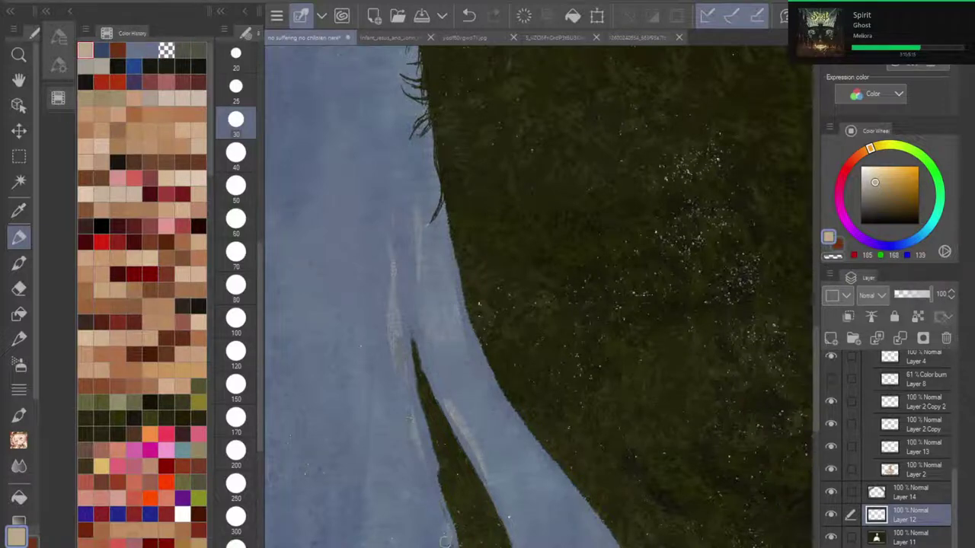
# Step: Try a second pass of tan over the patched gaps at the left tree's lower fork
pyautogui.moveTo(400, 357)
pyautogui.mouseDown()
pyautogui.moveTo(384, 277)
pyautogui.moveTo(397, 229)
pyautogui.mouseUp()
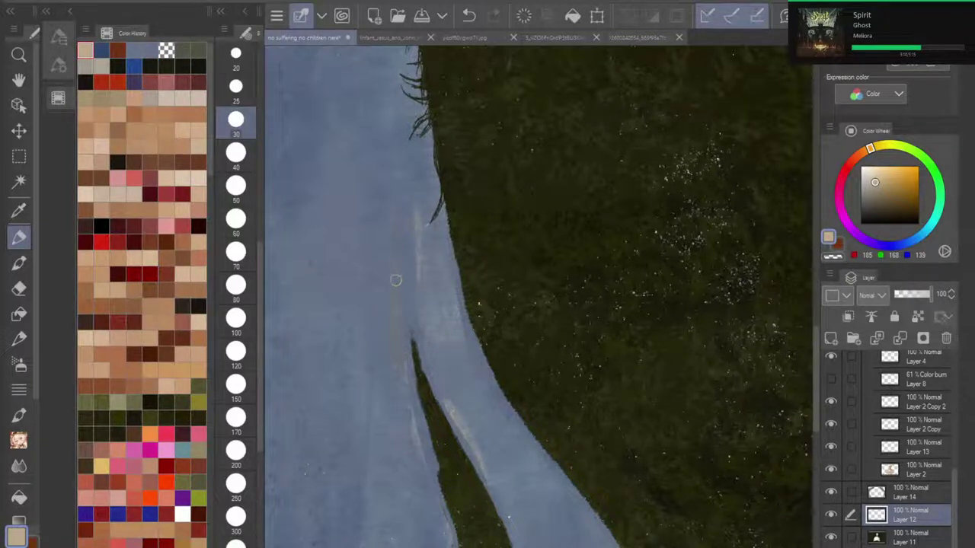
pyautogui.moveTo(419, 280); pyautogui.dragTo(420, 214)
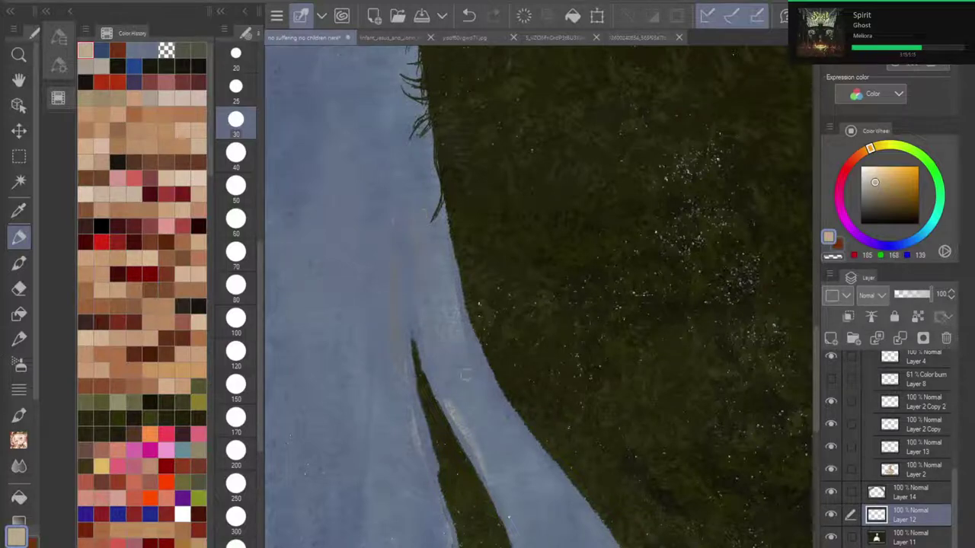
pyautogui.scroll(-3, 452, 346)
pyautogui.moveTo(452, 346)
pyautogui.mouseDown()
pyautogui.moveTo(425, 393)
pyautogui.moveTo(435, 343)
pyautogui.mouseUp()
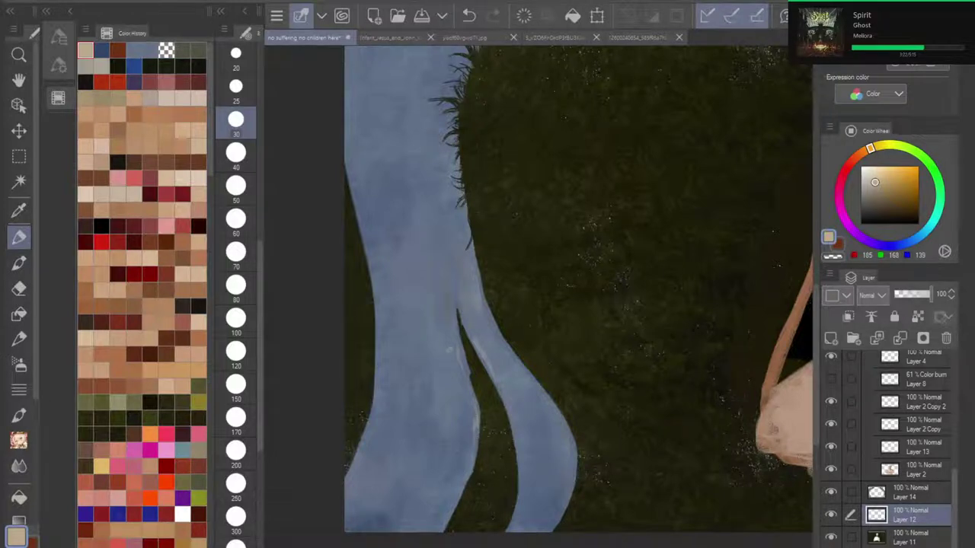
pyautogui.click(468, 16)
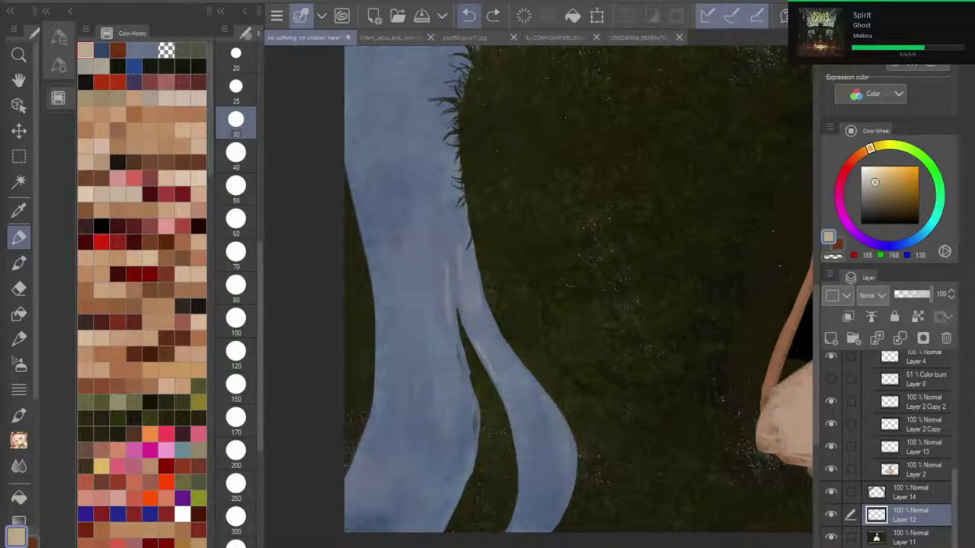
# Step: Switch to the Fill-in-mono pen at size 100 for patching the left tree
pyautogui.click(59, 98)
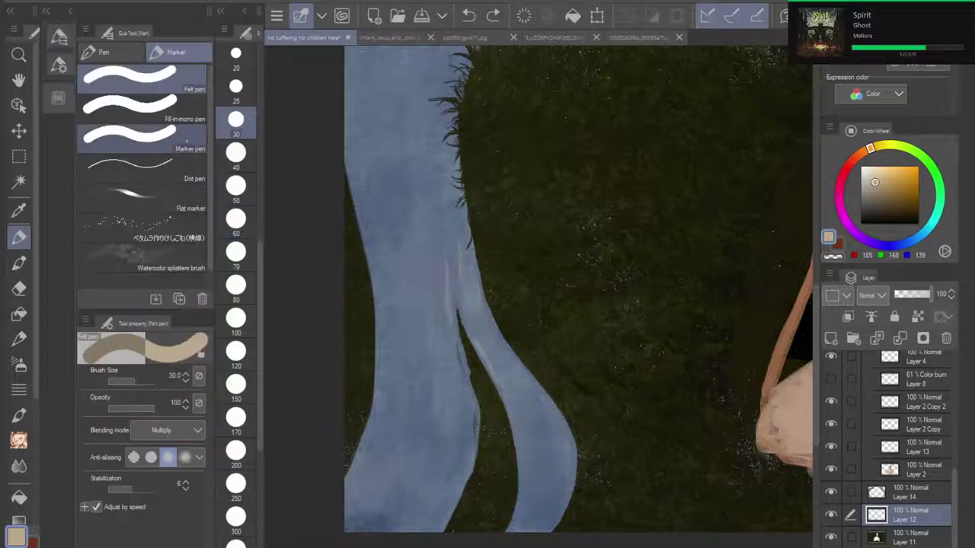
pyautogui.click(131, 108)
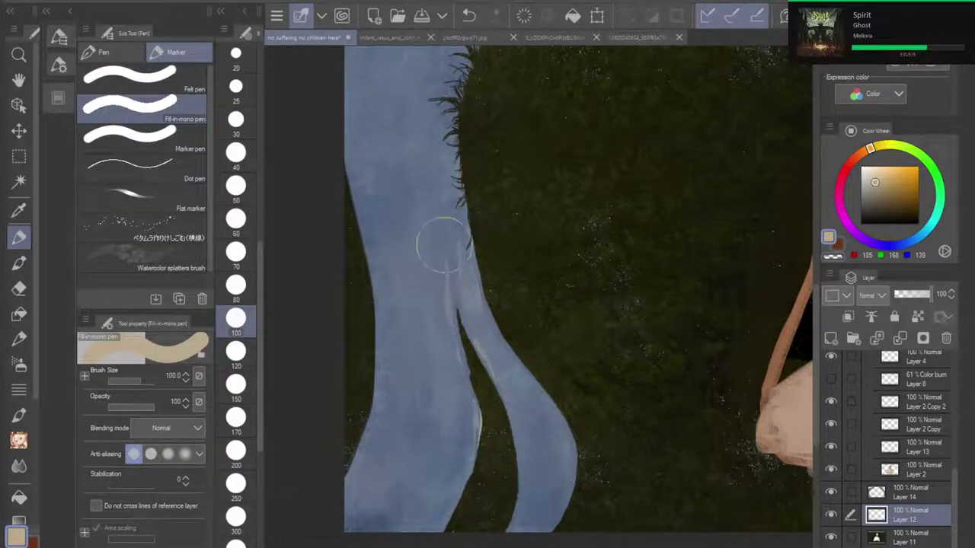
pyautogui.moveTo(442, 245); pyautogui.dragTo(391, 540)
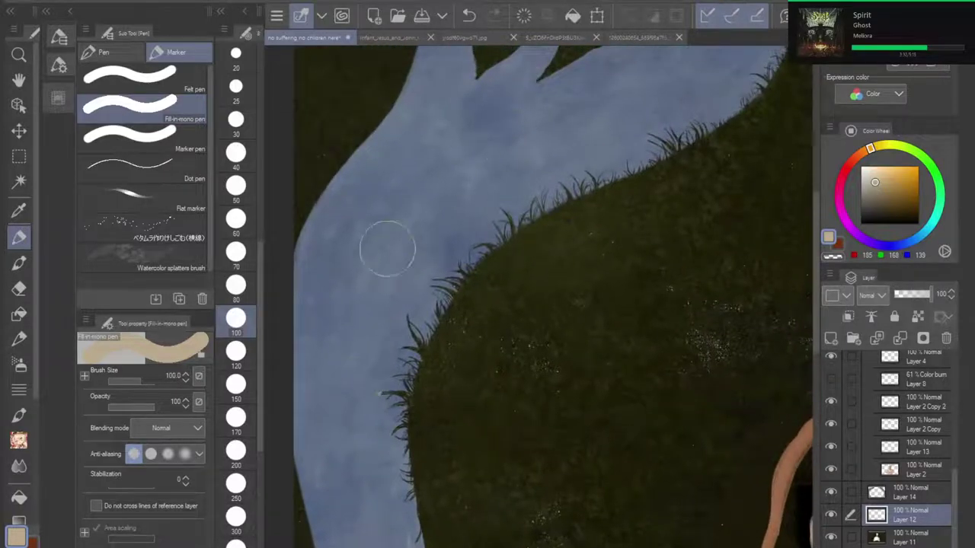
# Step: Try tan strokes over the grass tips and the branch edge of the left tree at size 100
pyautogui.moveTo(651, 145)
pyautogui.mouseDown()
pyautogui.moveTo(646, 126)
pyautogui.moveTo(694, 122)
pyautogui.mouseUp()
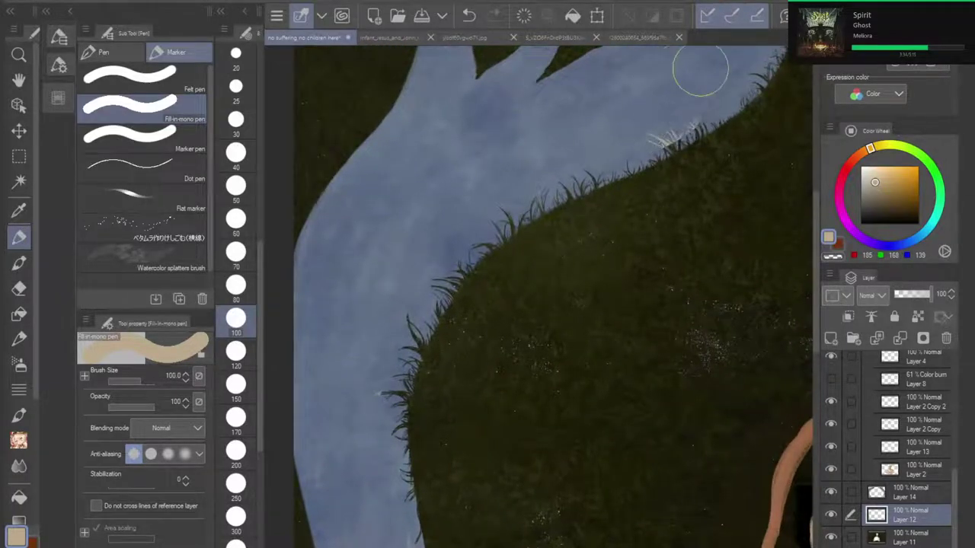
pyautogui.click(469, 15)
pyautogui.moveTo(537, 79); pyautogui.dragTo(601, 47)
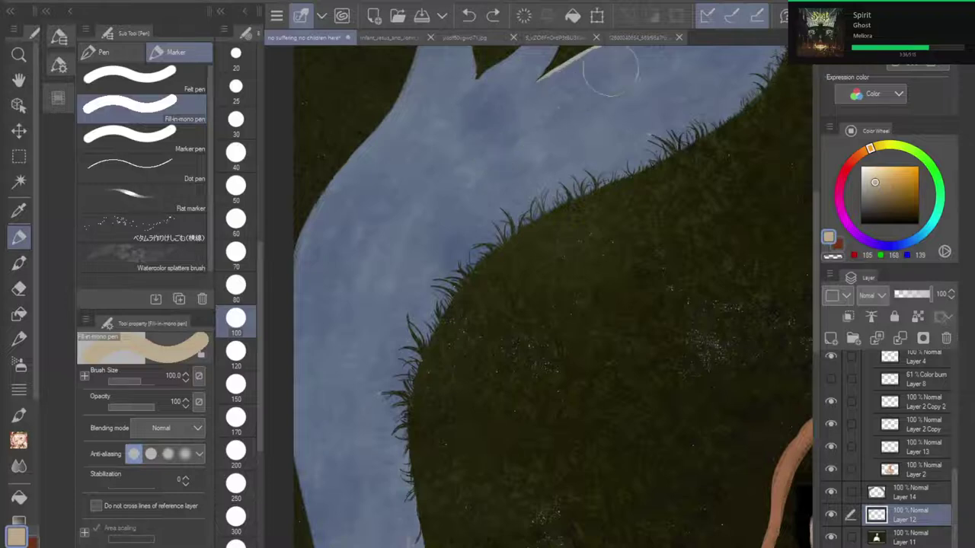
pyautogui.moveTo(601, 91); pyautogui.dragTo(377, 271)
pyautogui.click(469, 15)
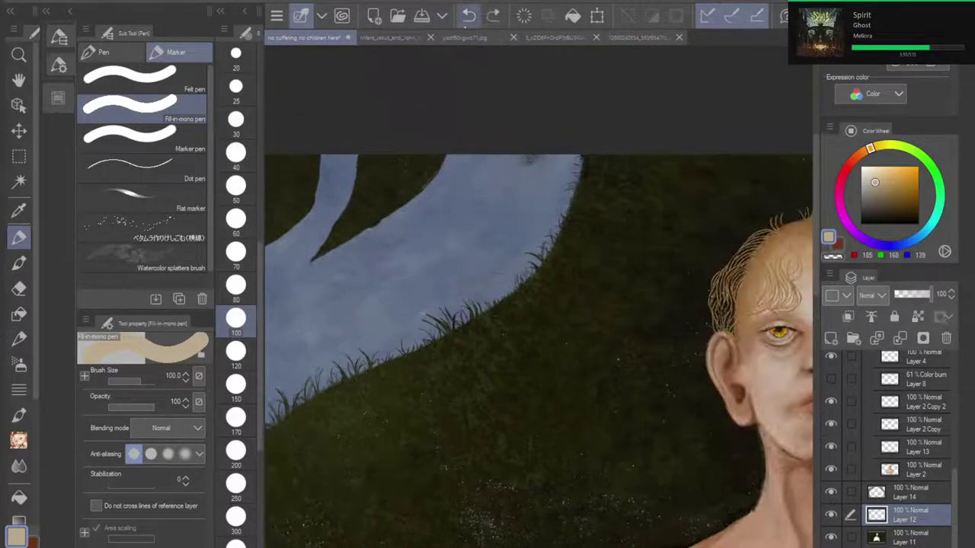
# Step: Patch the edge gaps on the left tree's upper branches with tan, using brush sizes 70 and 50
pyautogui.click(235, 256)
pyautogui.moveTo(341, 242); pyautogui.dragTo(390, 217)
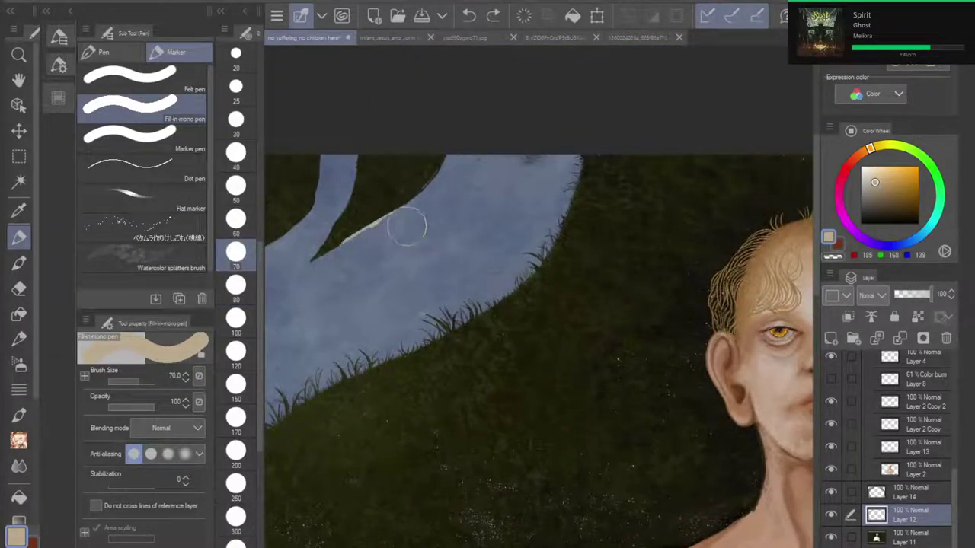
pyautogui.moveTo(496, 166); pyautogui.dragTo(537, 159)
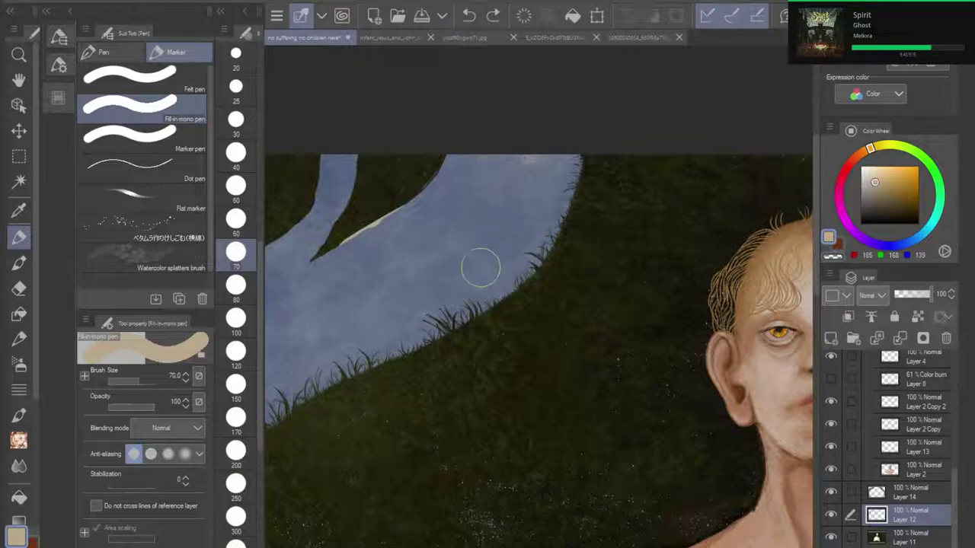
pyautogui.click(236, 185)
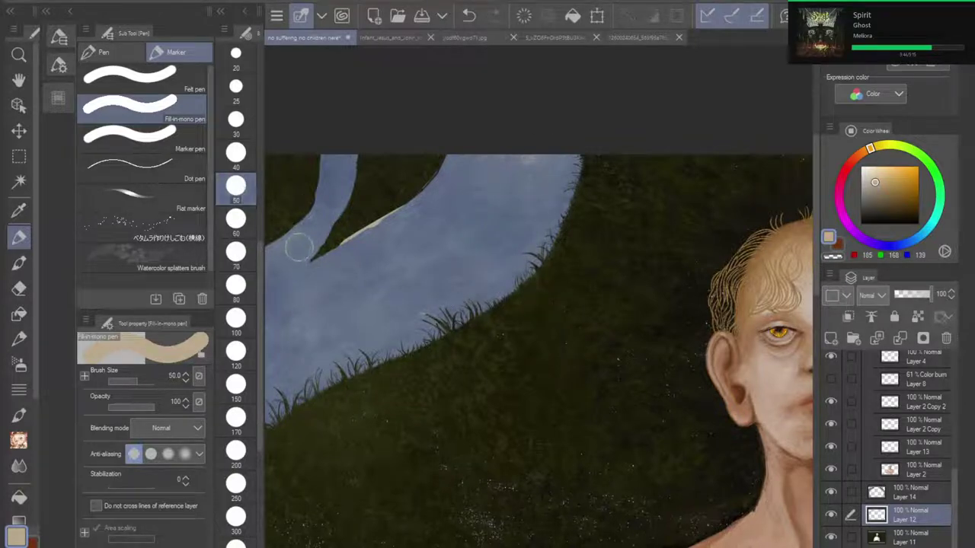
pyautogui.moveTo(345, 137); pyautogui.dragTo(515, 99)
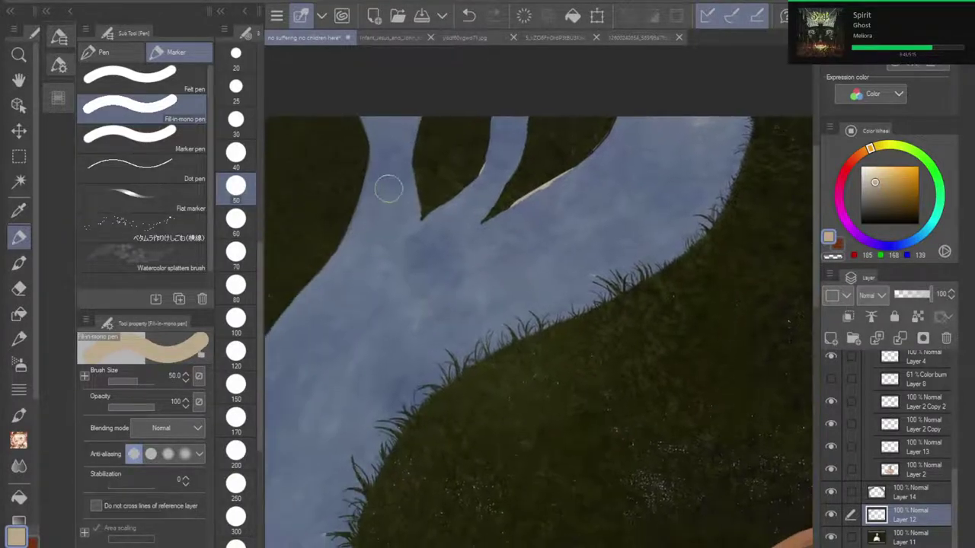
pyautogui.moveTo(403, 130); pyautogui.dragTo(401, 157)
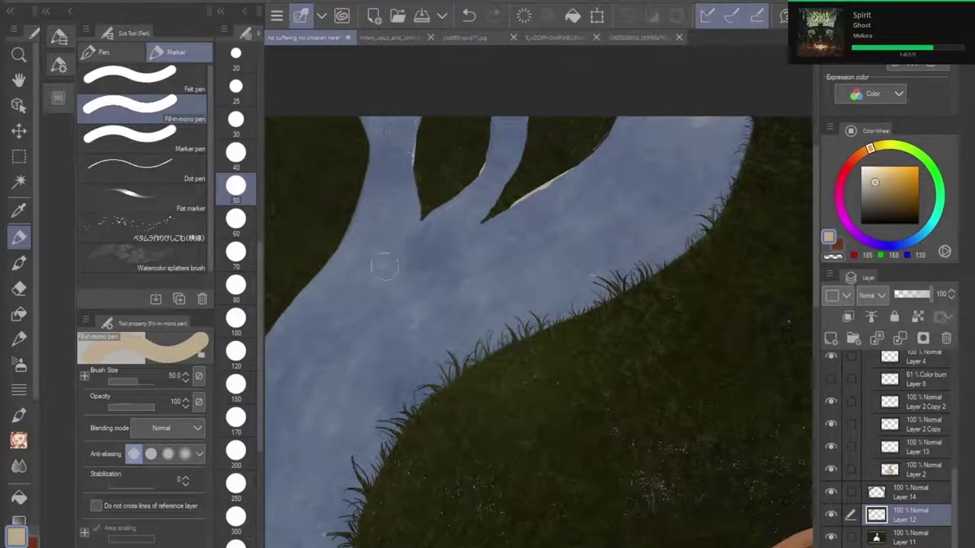
# Step: Examine the right tree up close and the full composition, hiding and reshowing the blue tree layer for comparison
pyautogui.scroll(-3, 635, 134)
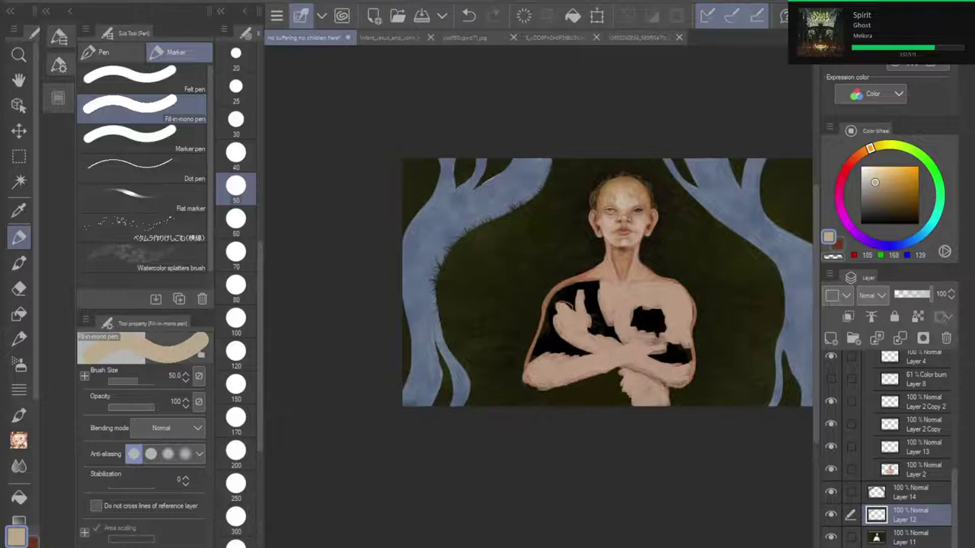
pyautogui.moveTo(620, 229); pyautogui.dragTo(442, 289)
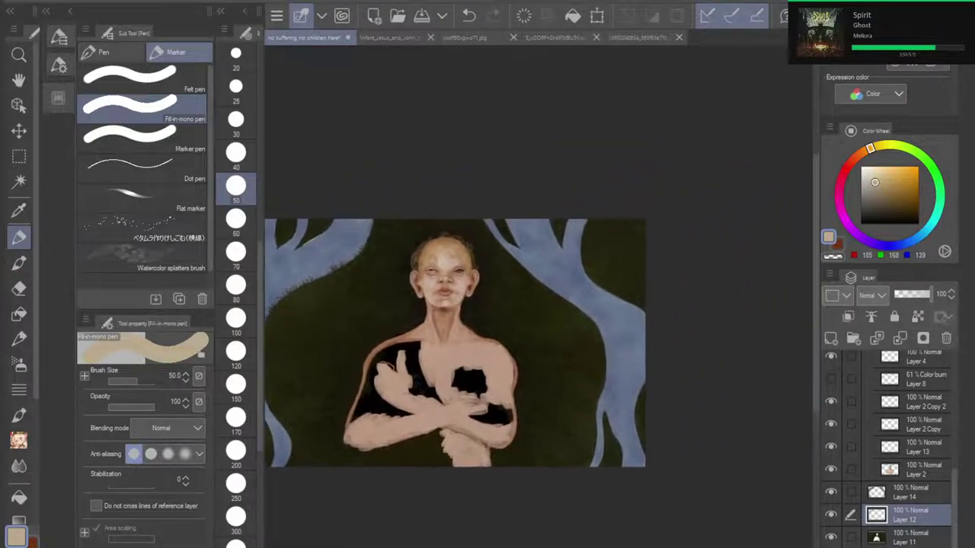
pyautogui.scroll(3, 621, 312)
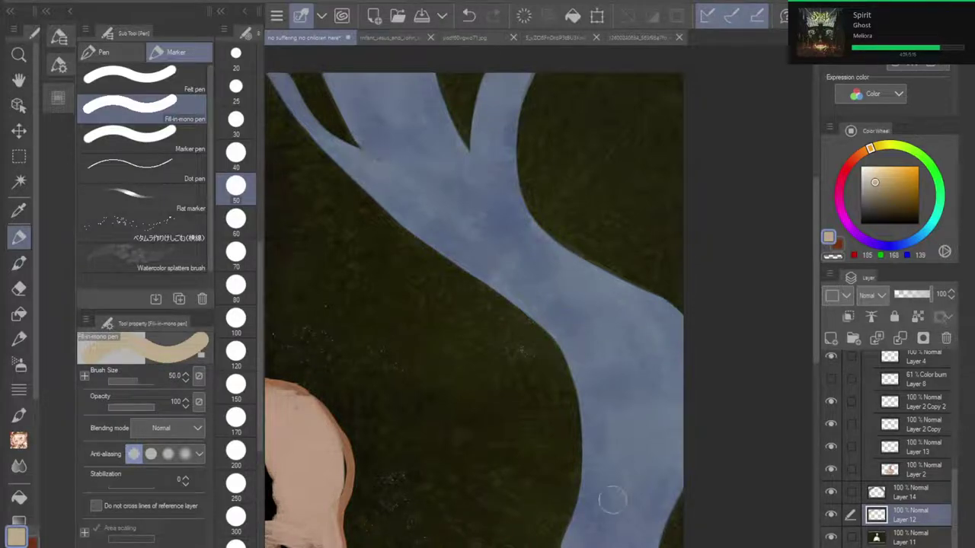
pyautogui.scroll(-5, 668, 355)
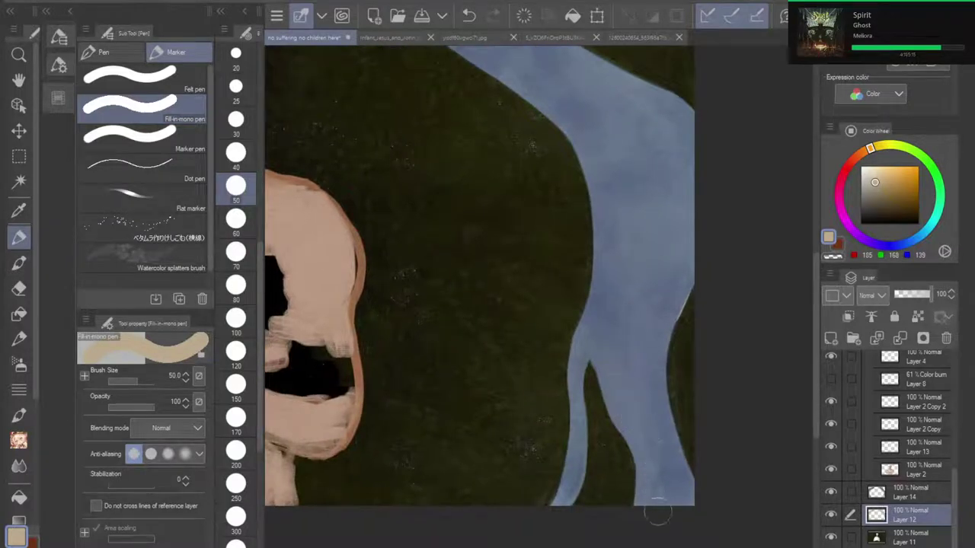
pyautogui.scroll(-5, 622, 303)
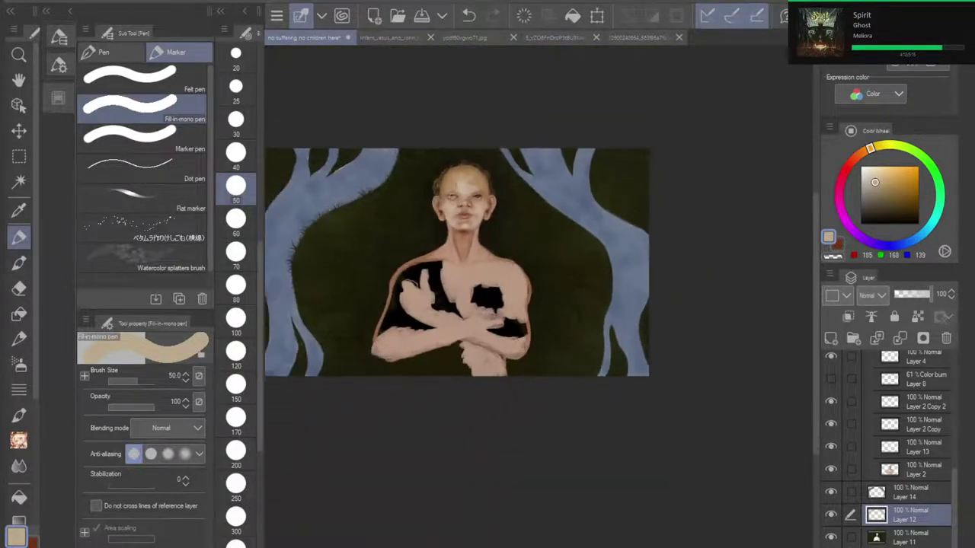
pyautogui.moveTo(622, 304); pyautogui.dragTo(684, 294)
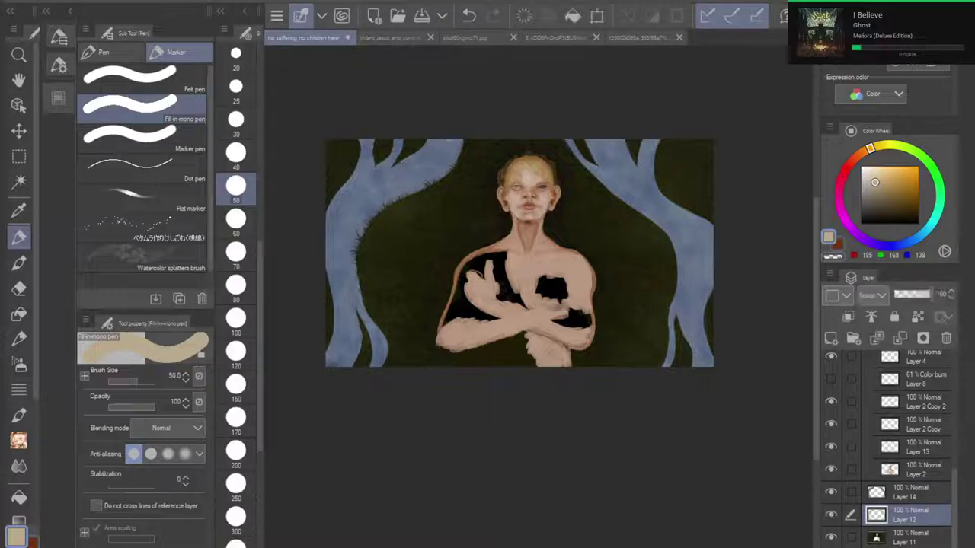
pyautogui.click(831, 493)
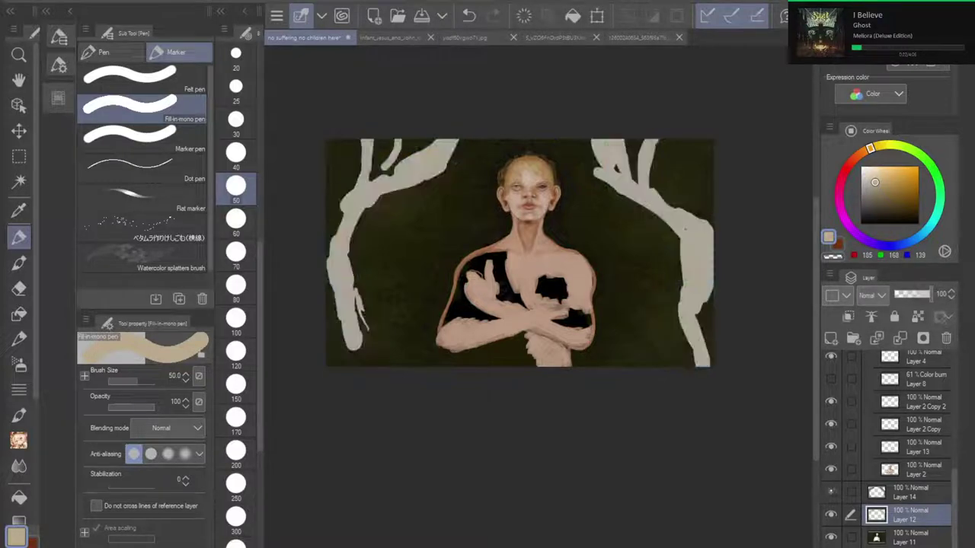
pyautogui.click(831, 491)
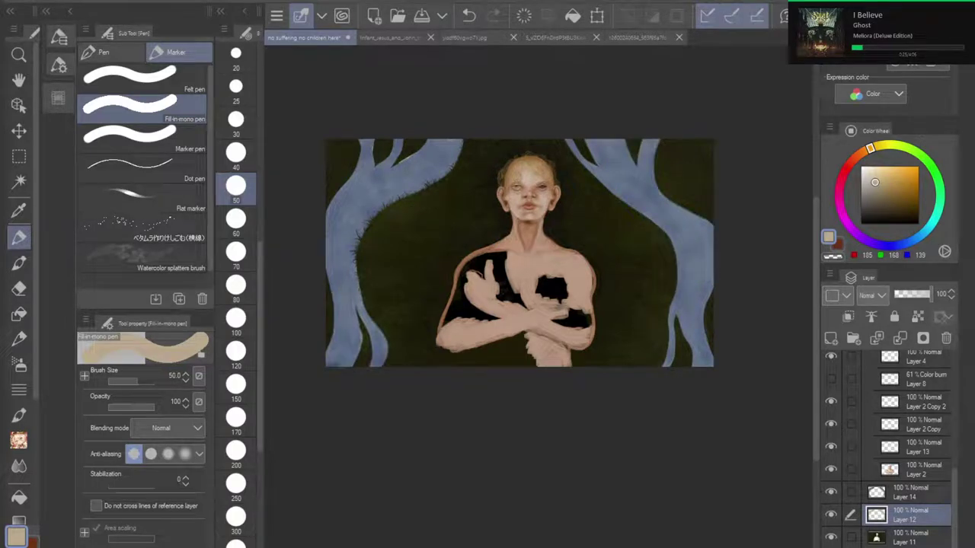
# Step: Switch to the Charcoal003B brush with transparent colour and erase tan spill along the left tree's upper branch edge at size 25
pyautogui.click(19, 288)
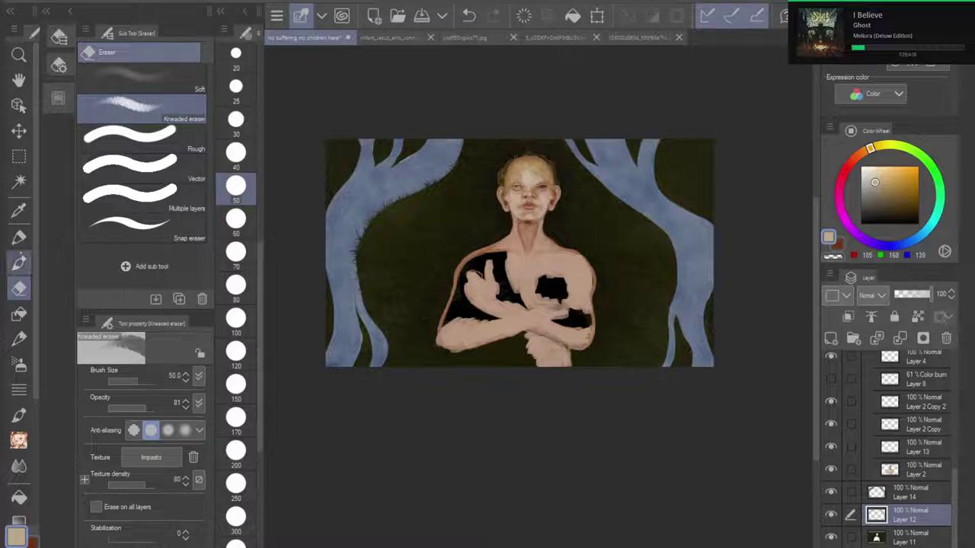
pyautogui.click(19, 262)
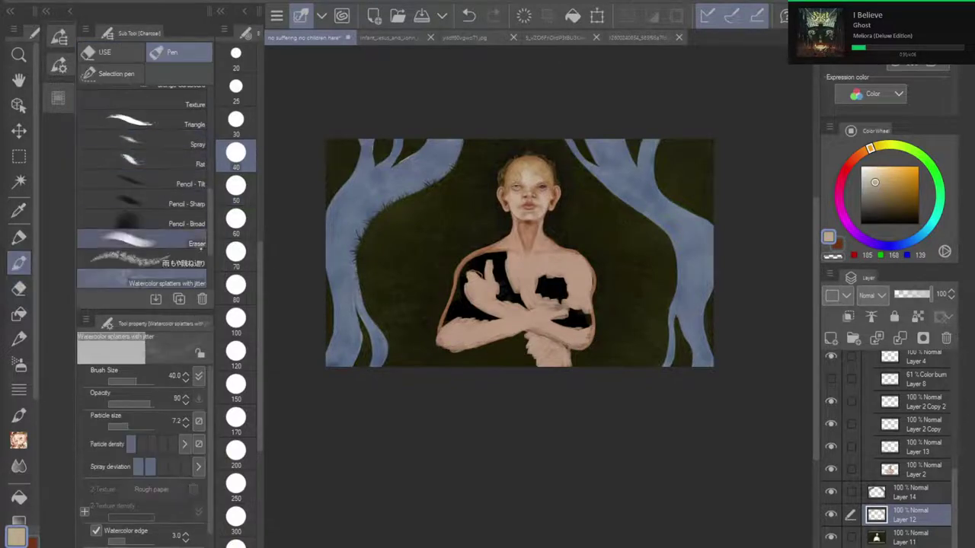
pyautogui.scroll(5, 144, 121)
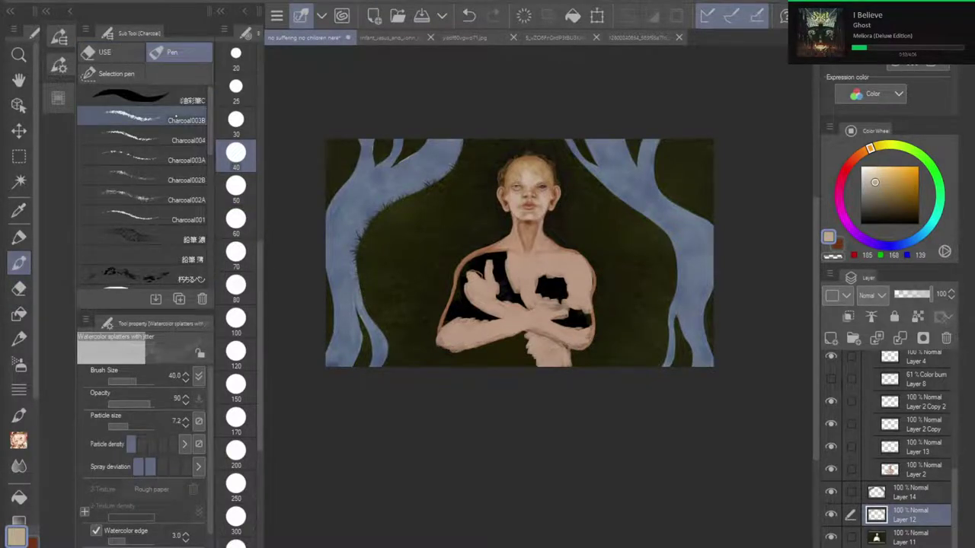
pyautogui.click(176, 118)
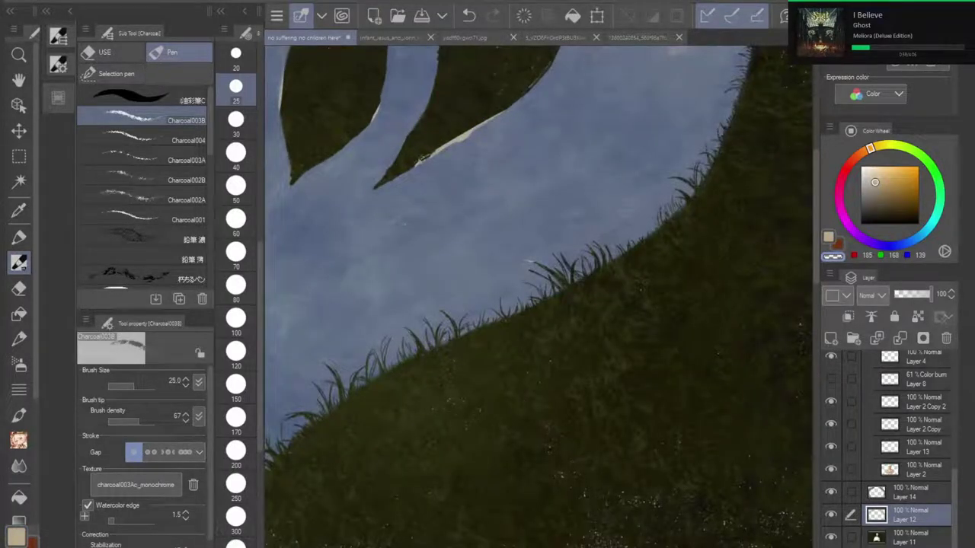
pyautogui.moveTo(423, 160)
pyautogui.mouseDown()
pyautogui.moveTo(444, 144)
pyautogui.moveTo(421, 160)
pyautogui.moveTo(451, 143)
pyautogui.moveTo(411, 165)
pyautogui.mouseUp()
# Step: Erase the remaining tan spill around the left tree's upper branches on Layer 12 at brush size 100
pyautogui.click(235, 318)
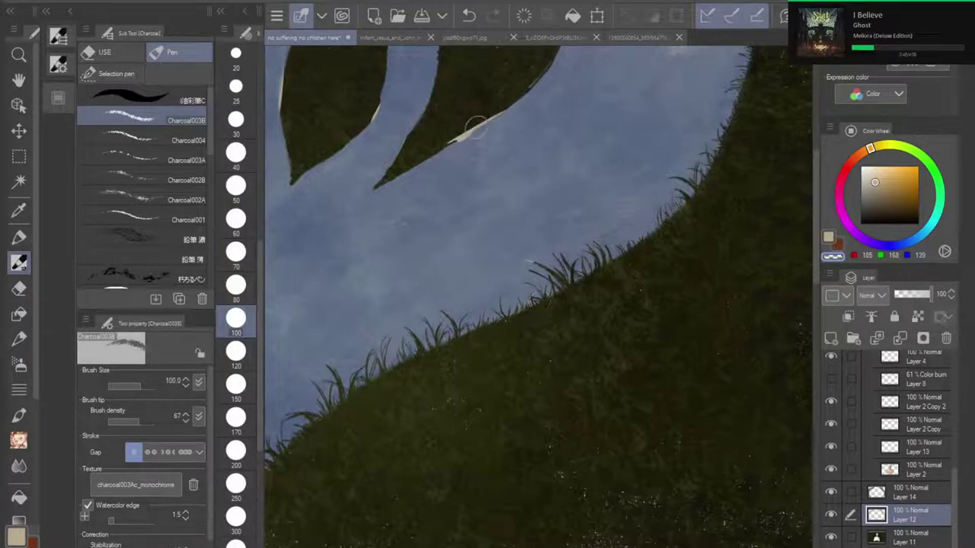
pyautogui.moveTo(470, 126)
pyautogui.mouseDown()
pyautogui.moveTo(444, 143)
pyautogui.moveTo(499, 111)
pyautogui.mouseUp()
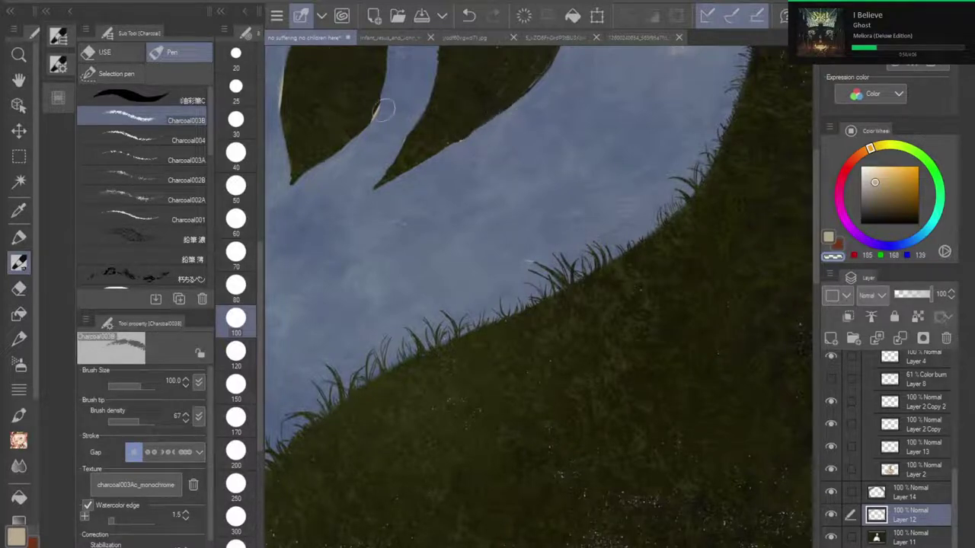
pyautogui.moveTo(384, 109)
pyautogui.mouseDown()
pyautogui.moveTo(368, 116)
pyautogui.moveTo(376, 106)
pyautogui.mouseUp()
pyautogui.moveTo(286, 81)
pyautogui.mouseDown()
pyautogui.moveTo(283, 108)
pyautogui.moveTo(289, 72)
pyautogui.moveTo(284, 117)
pyautogui.moveTo(287, 74)
pyautogui.mouseUp()
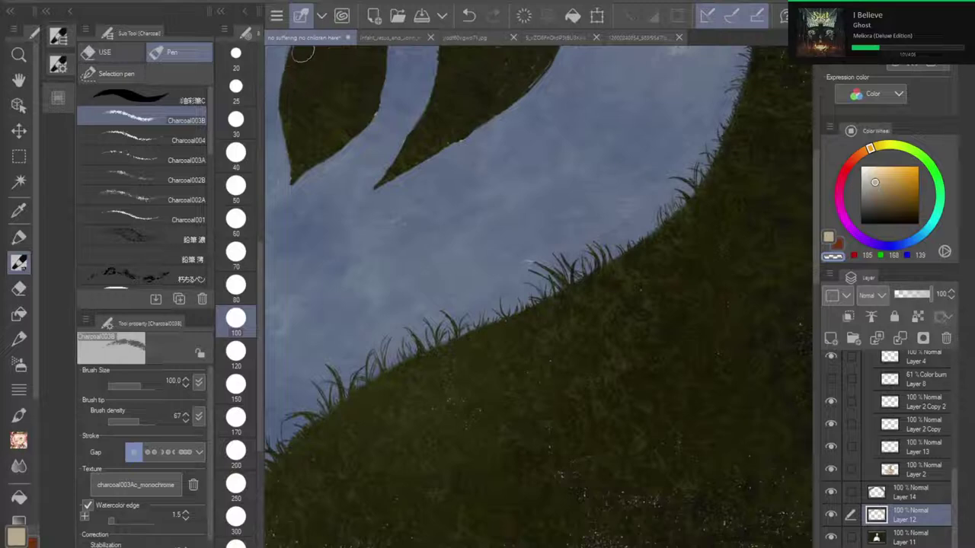
pyautogui.moveTo(368, 119); pyautogui.dragTo(377, 108)
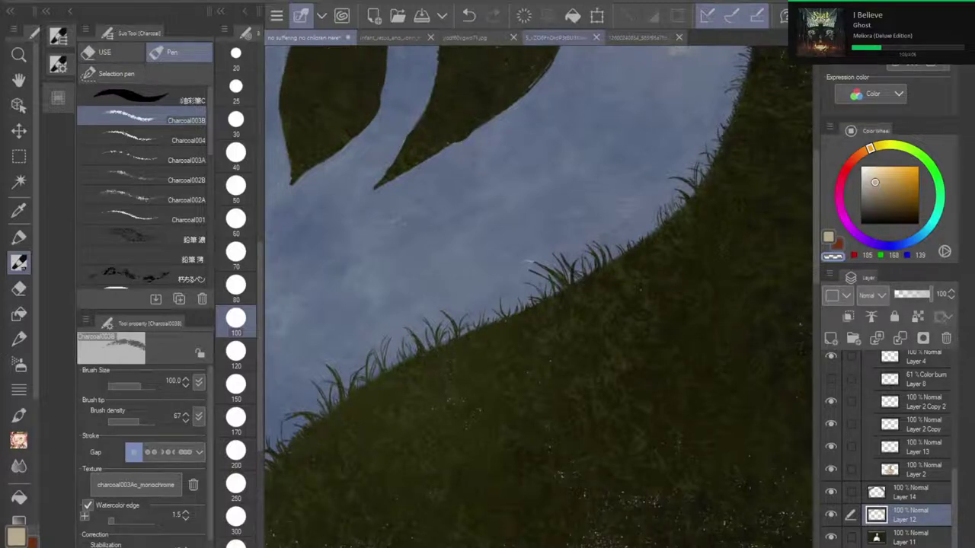
# Step: On Layer 14, touch up the pointed forks between the left tree's upper branches with transparent Charcoal003B at size 25
pyautogui.click(914, 492)
pyautogui.press('[')
pyautogui.press('[')
pyautogui.press('[')
pyautogui.press('[')
pyautogui.press('[')
pyautogui.press('[')
pyautogui.press('[')
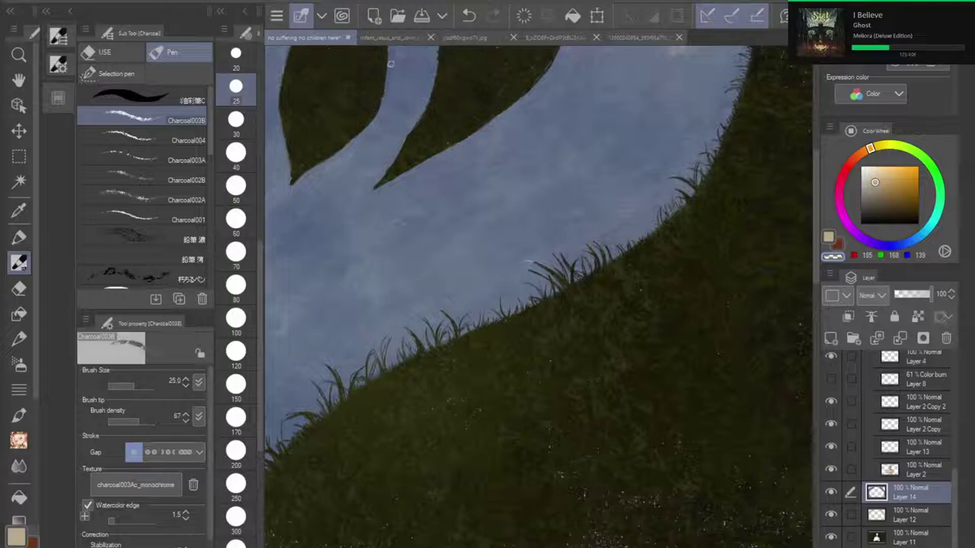
pyautogui.moveTo(454, 85); pyautogui.dragTo(587, 142)
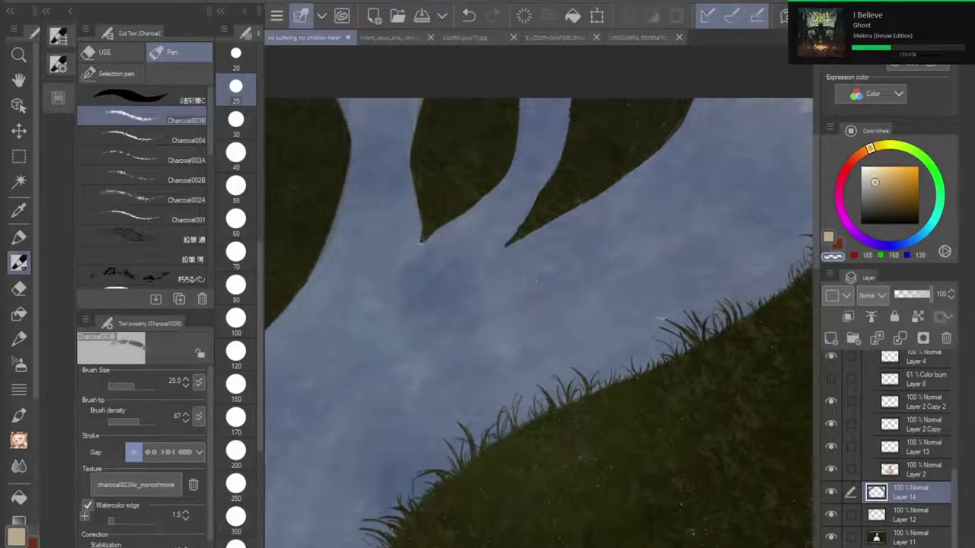
pyautogui.moveTo(422, 238); pyautogui.dragTo(418, 246)
pyautogui.moveTo(507, 244); pyautogui.dragTo(496, 255)
# Step: Erase the tan spill along the split in the left tree's lower trunk on Layer 12 at brush size 80
pyautogui.moveTo(383, 511)
pyautogui.mouseDown()
pyautogui.moveTo(552, 347)
pyautogui.moveTo(550, 180)
pyautogui.mouseUp()
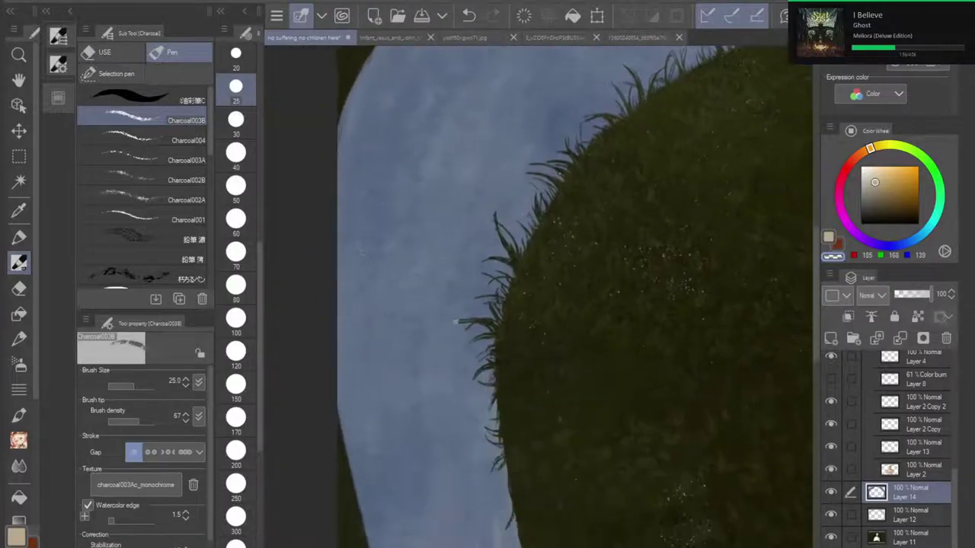
pyautogui.moveTo(457, 322)
pyautogui.mouseDown()
pyautogui.moveTo(415, 167)
pyautogui.moveTo(418, 186)
pyautogui.moveTo(403, 67)
pyautogui.mouseUp()
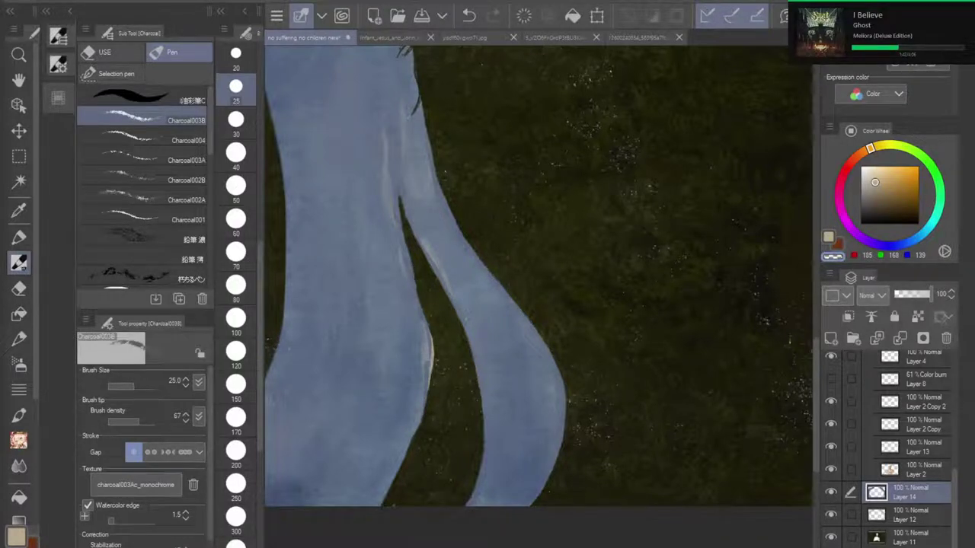
pyautogui.click(897, 518)
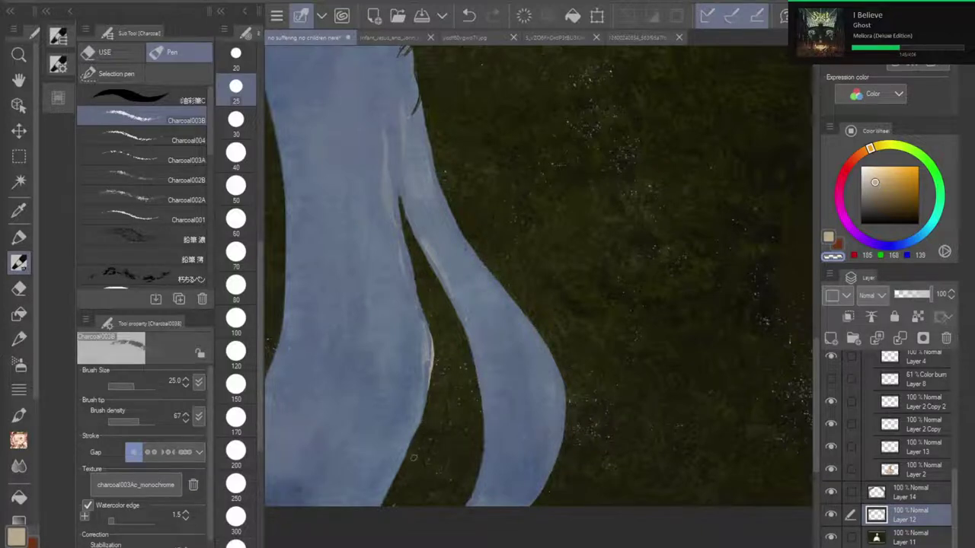
pyautogui.click(235, 285)
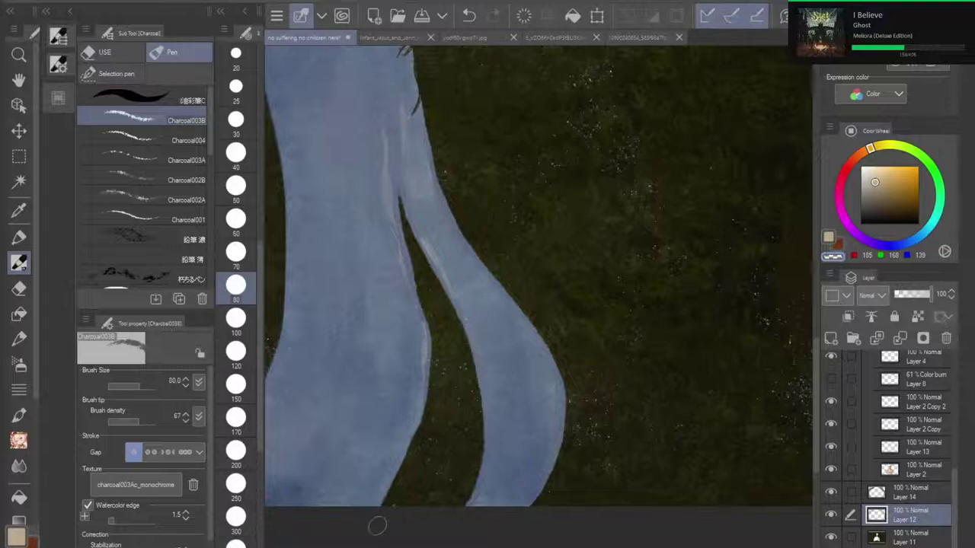
pyautogui.moveTo(449, 252)
pyautogui.mouseDown()
pyautogui.moveTo(554, 202)
pyautogui.moveTo(424, 331)
pyautogui.mouseUp()
# Step: Erase the tan sliver along the outer edge of the right tree's lower trunk on Layer 12
pyautogui.scroll(-3, 520, 321)
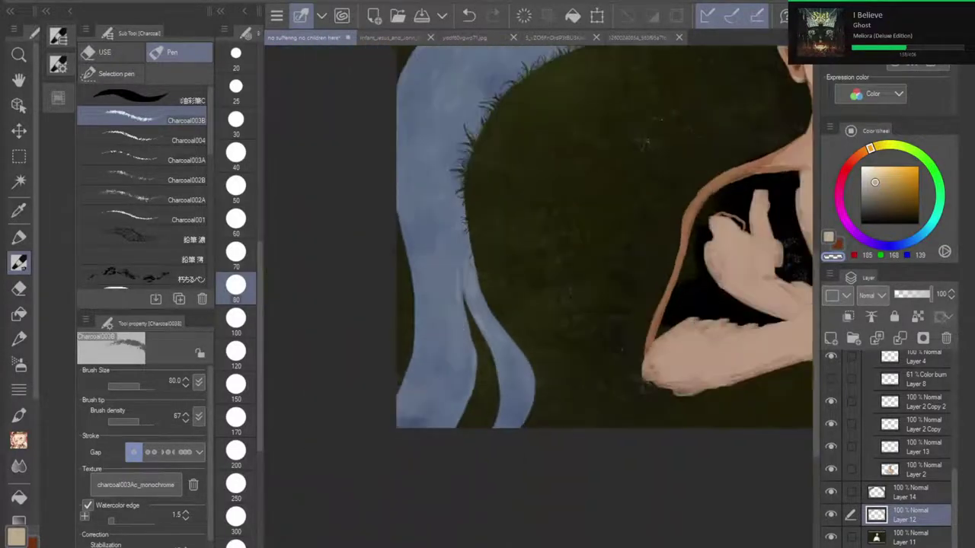
pyautogui.moveTo(526, 320)
pyautogui.mouseDown()
pyautogui.moveTo(390, 390)
pyautogui.moveTo(340, 452)
pyautogui.mouseUp()
pyautogui.moveTo(594, 350); pyautogui.dragTo(334, 345)
pyautogui.moveTo(526, 343)
pyautogui.mouseDown()
pyautogui.moveTo(464, 283)
pyautogui.moveTo(463, 298)
pyautogui.moveTo(434, 261)
pyautogui.mouseUp()
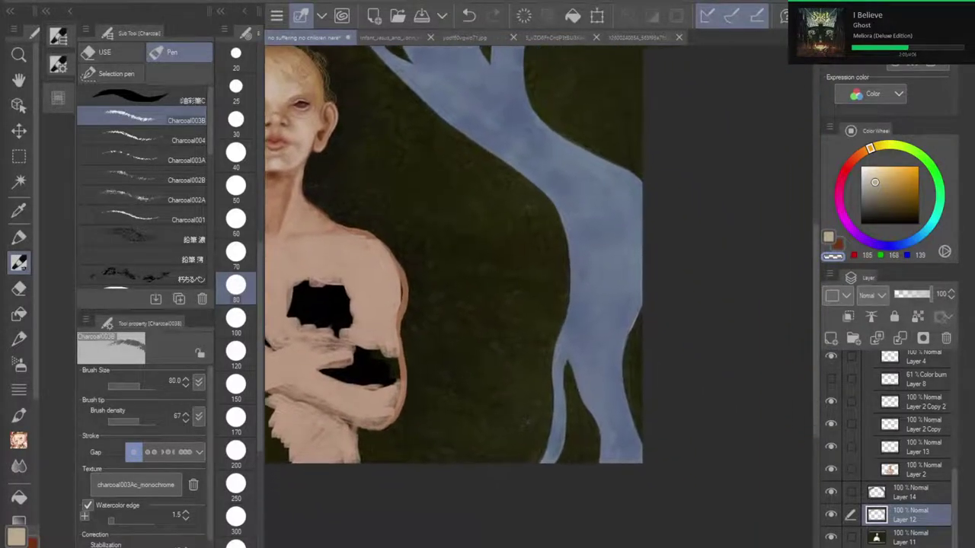
pyautogui.scroll(4, 625, 337)
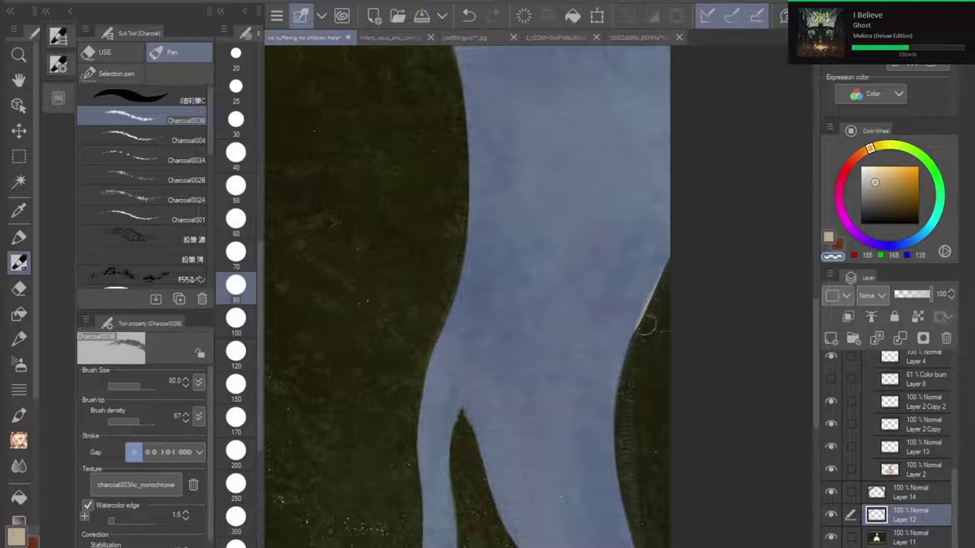
pyautogui.moveTo(639, 333); pyautogui.dragTo(685, 242)
# Step: Refine the edges around the right tree's lower trunk split on Layer 14 with transparent Charcoal003B at size 80
pyautogui.click(883, 492)
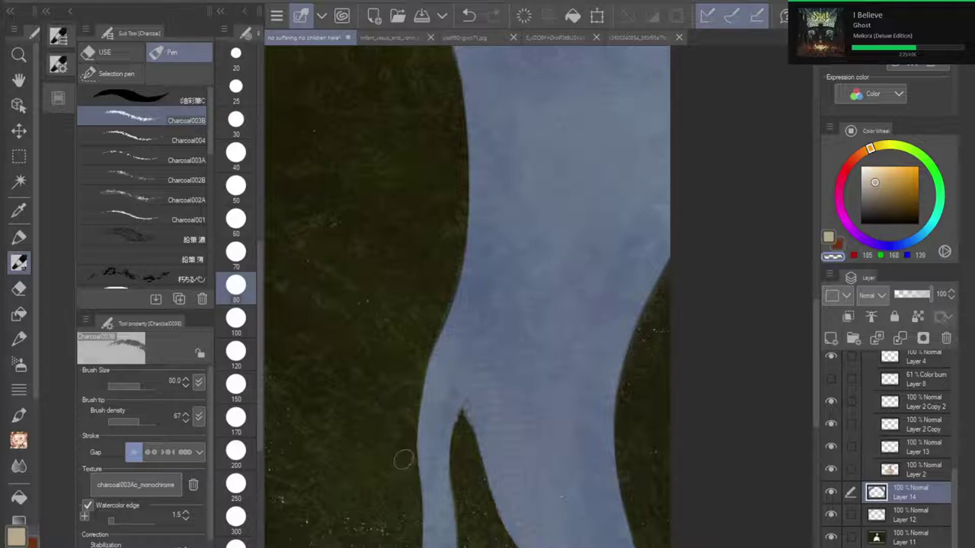
pyautogui.scroll(-3, 435, 310)
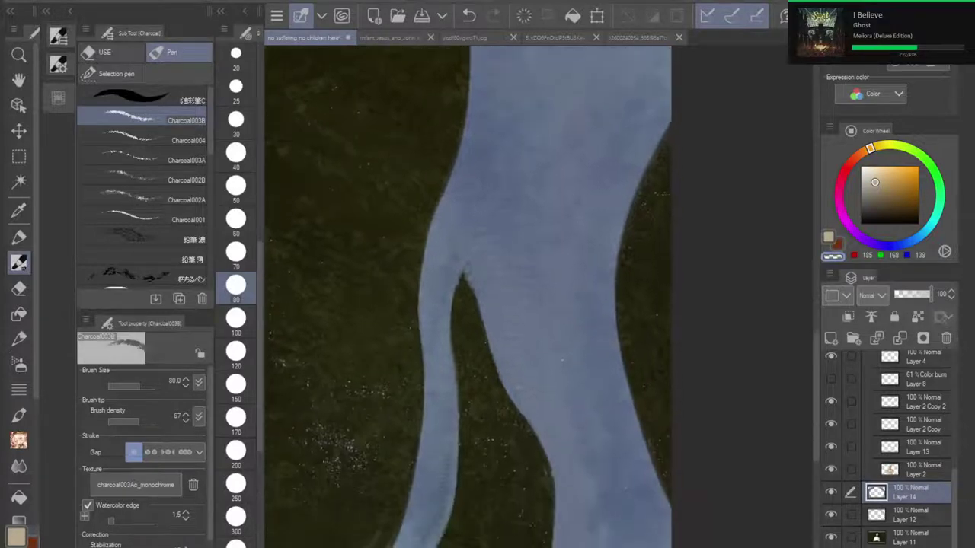
pyautogui.moveTo(435, 309); pyautogui.dragTo(483, 186)
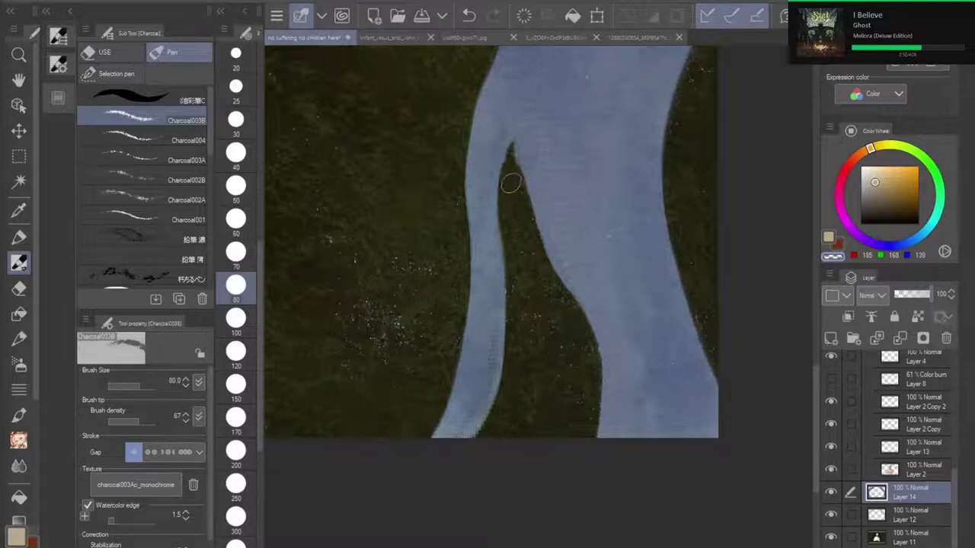
pyautogui.moveTo(505, 163); pyautogui.dragTo(515, 139)
pyautogui.scroll(-4, 594, 274)
pyautogui.moveTo(594, 274)
pyautogui.mouseDown()
pyautogui.moveTo(677, 413)
pyautogui.moveTo(756, 450)
pyautogui.moveTo(808, 415)
pyautogui.mouseUp()
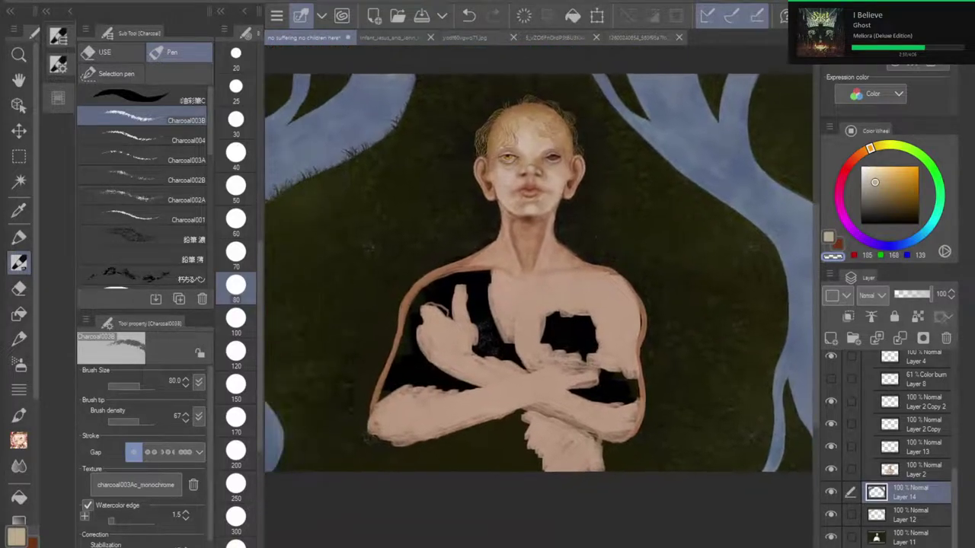
pyautogui.scroll(-5, 537, 272)
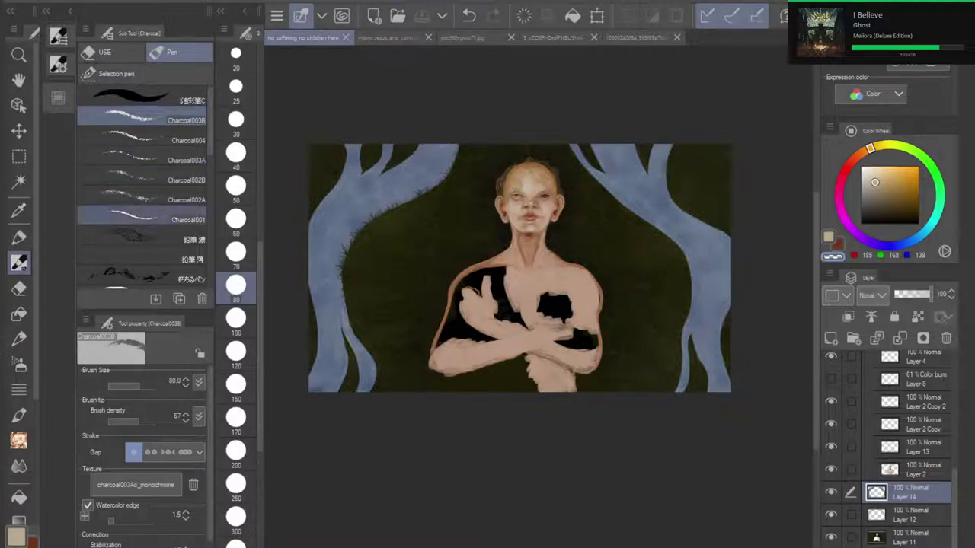
# Step: Choose the Charcoal001 brush and raise the opacity of the blue Glow dodge Layer 10 to 70%
pyautogui.click(142, 216)
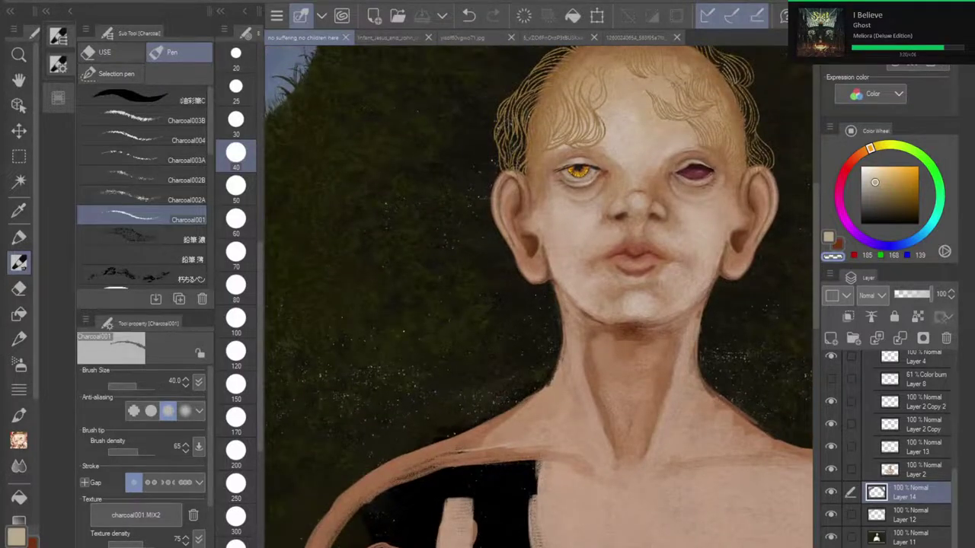
pyautogui.scroll(5, 940, 541)
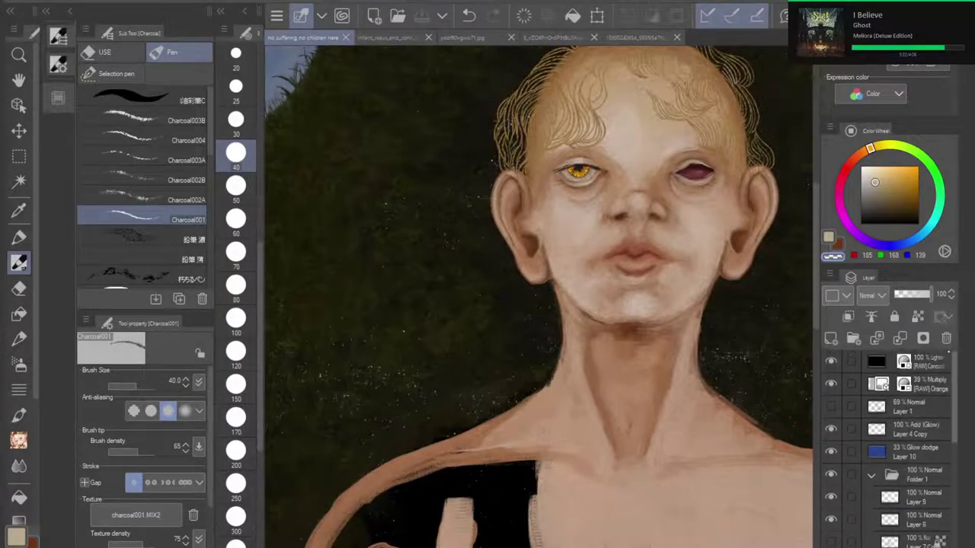
pyautogui.click(886, 453)
pyautogui.moveTo(906, 294); pyautogui.dragTo(912, 294)
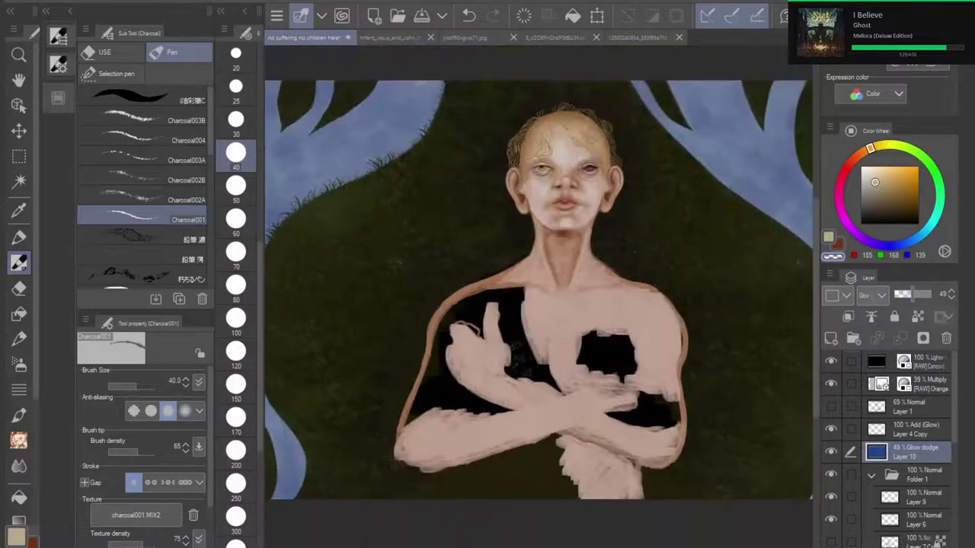
pyautogui.scroll(-3, 550, 311)
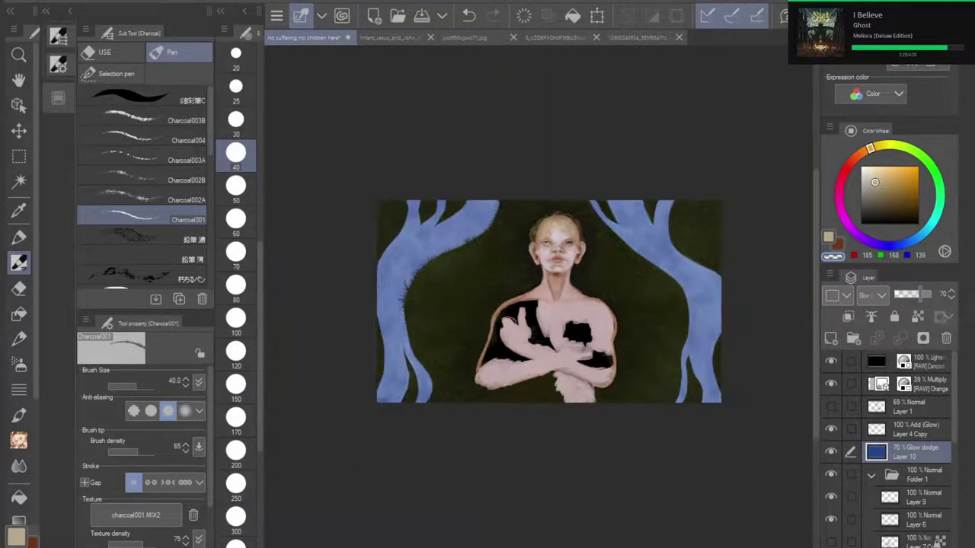
# Step: Fine-tune the opacity of Layer 10 to 76% while judging its effect on the face up close
pyautogui.hotkey('ctrl', '+')
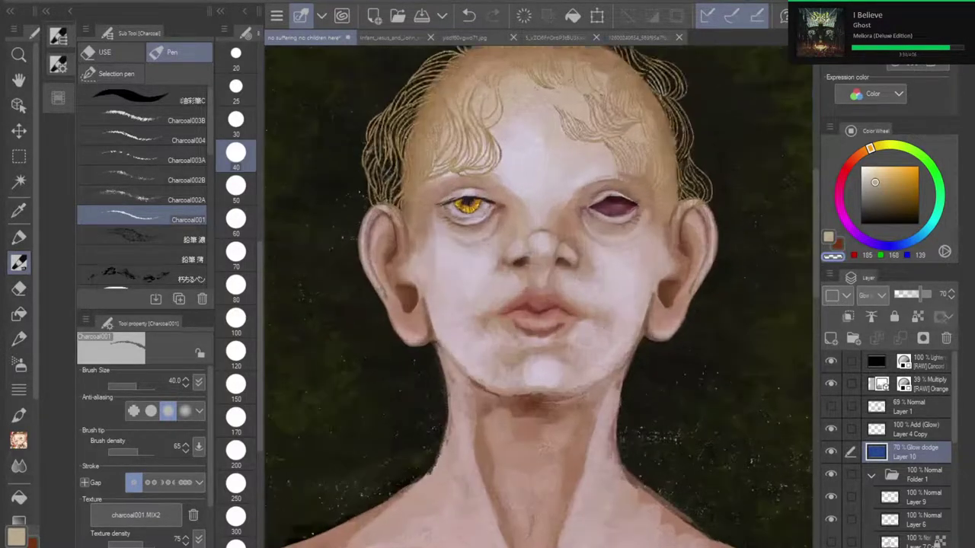
pyautogui.scroll(4, 540, 328)
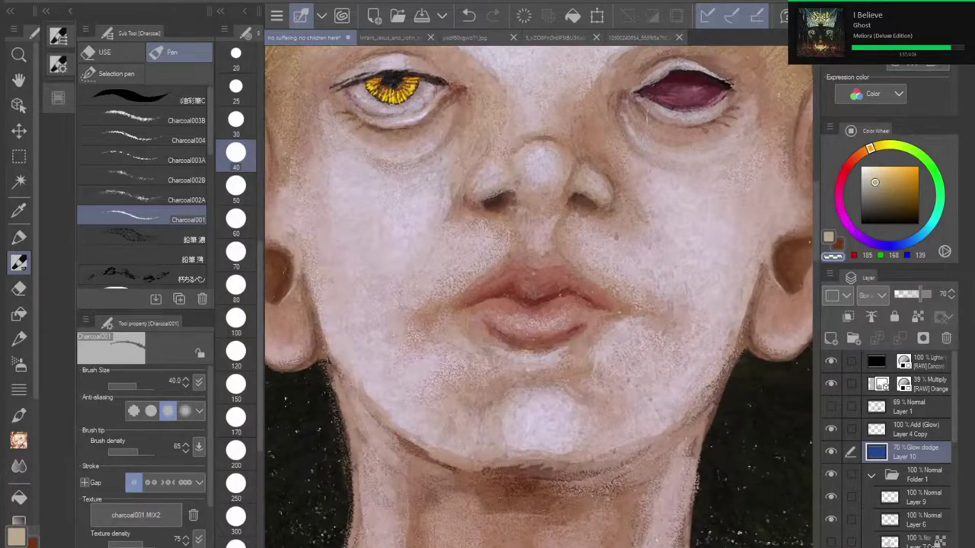
pyautogui.moveTo(536, 251); pyautogui.dragTo(544, 370)
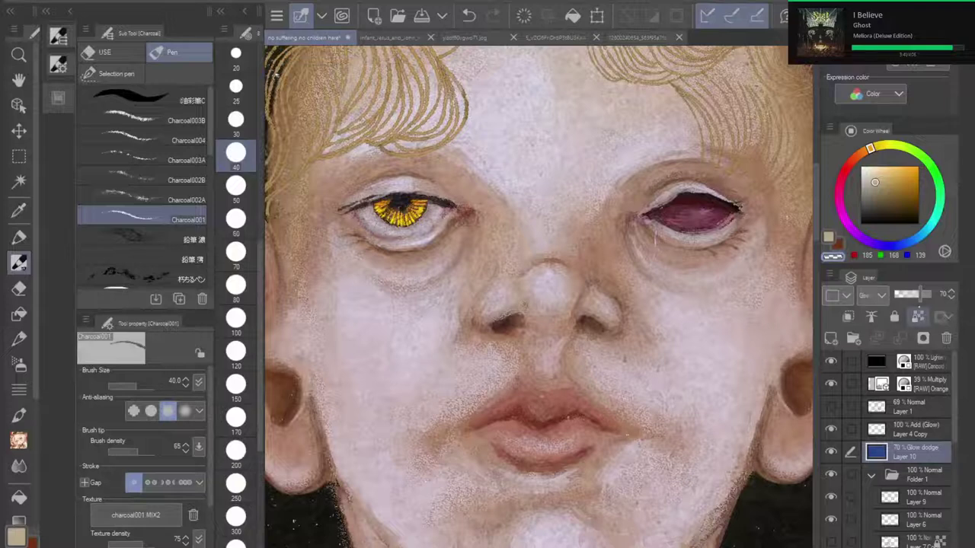
pyautogui.click(915, 295)
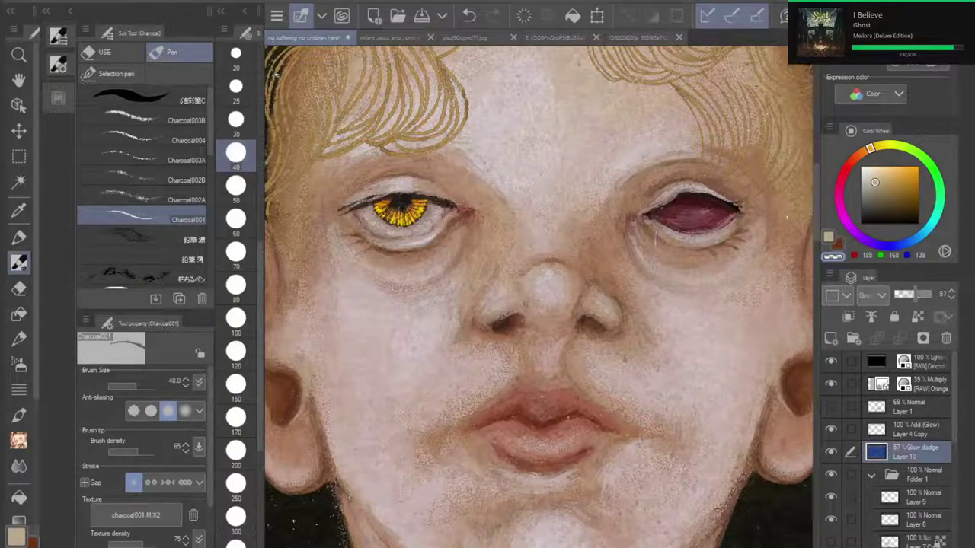
pyautogui.moveTo(911, 294)
pyautogui.mouseDown()
pyautogui.moveTo(923, 294)
pyautogui.moveTo(900, 294)
pyautogui.moveTo(920, 294)
pyautogui.mouseUp()
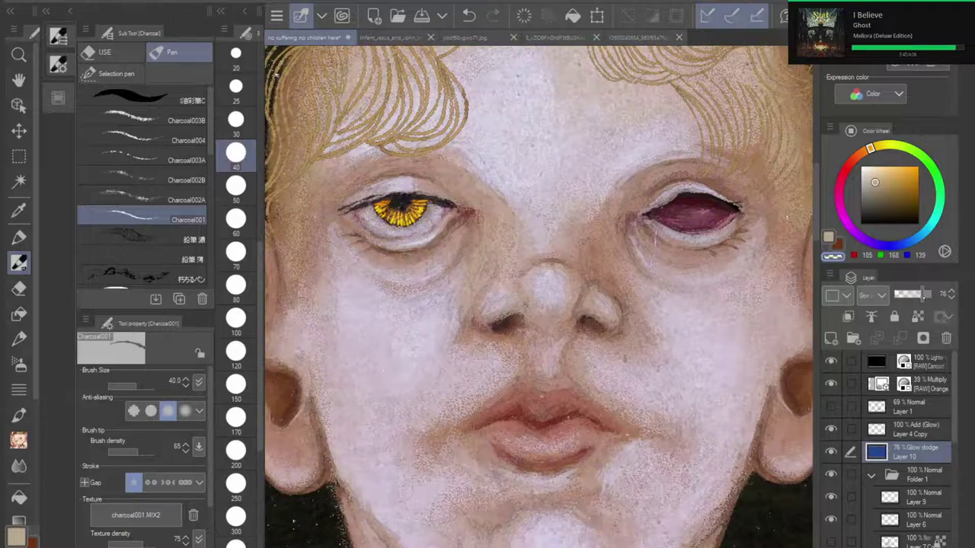
# Step: Examine the glow effect on the face, body and full composition, and look through the portrait folder's layers
pyautogui.scroll(-5, 538, 297)
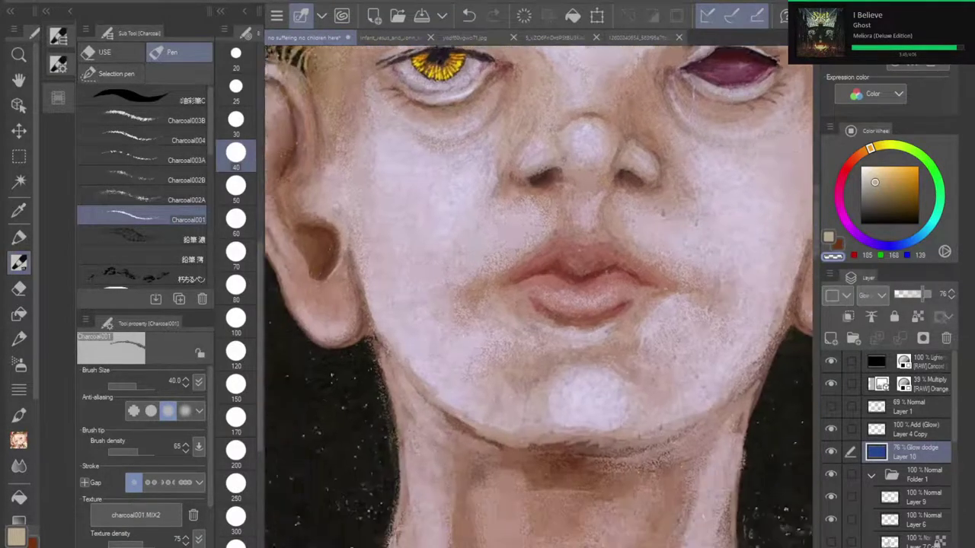
pyautogui.scroll(-6, 539, 296)
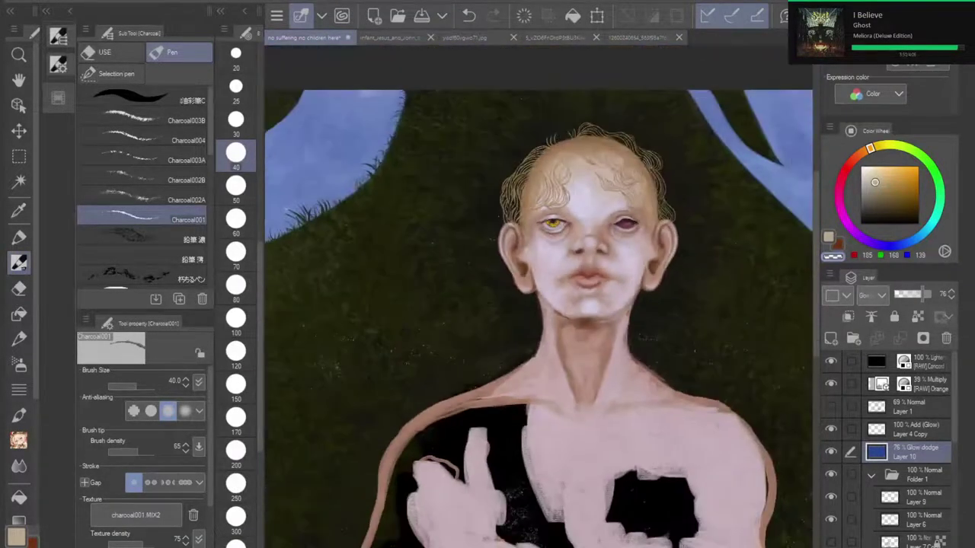
pyautogui.moveTo(457, 297); pyautogui.dragTo(716, 292)
pyautogui.moveTo(715, 334)
pyautogui.mouseDown()
pyautogui.moveTo(626, 379)
pyautogui.moveTo(515, 325)
pyautogui.moveTo(496, 292)
pyautogui.mouseUp()
pyautogui.scroll(-4, 580, 357)
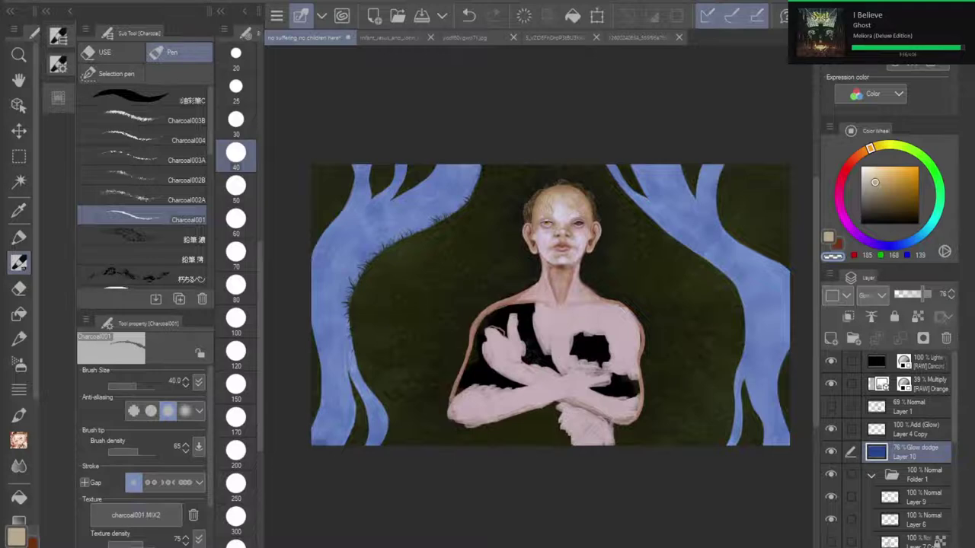
pyautogui.scroll(-5, 890, 449)
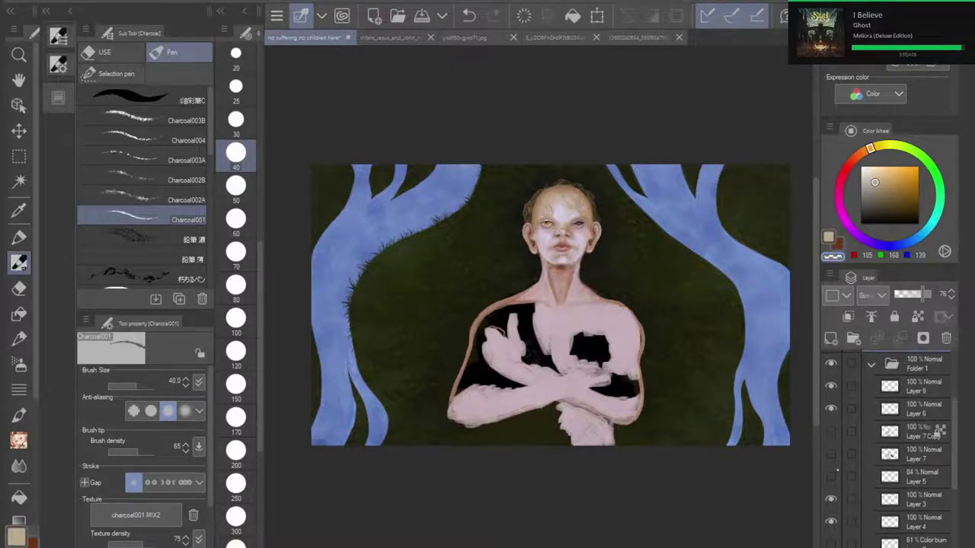
# Step: Toggle Layer 5 and Layer 7 in the portrait folder on and off to compare the figure with and without the robe
pyautogui.click(831, 476)
pyautogui.click(831, 476)
pyautogui.click(830, 453)
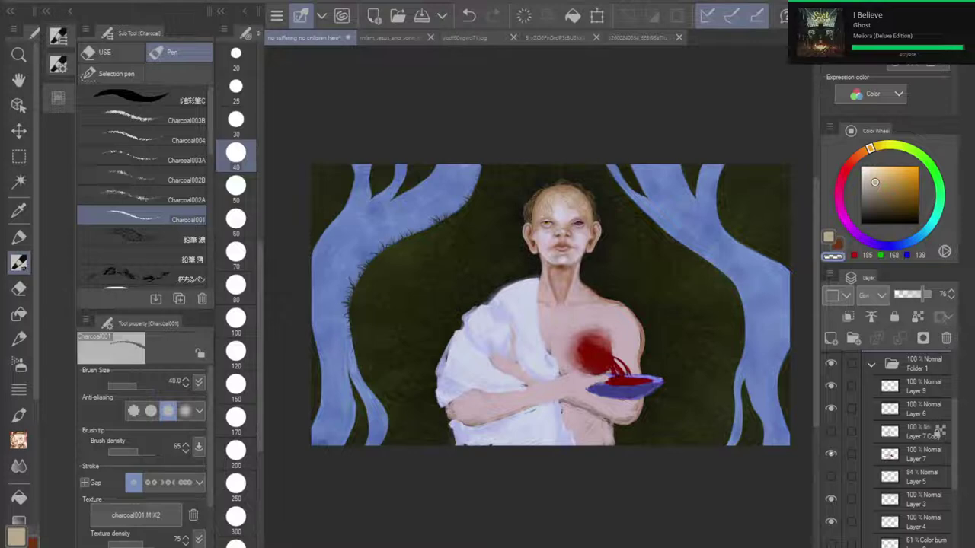
pyautogui.click(830, 453)
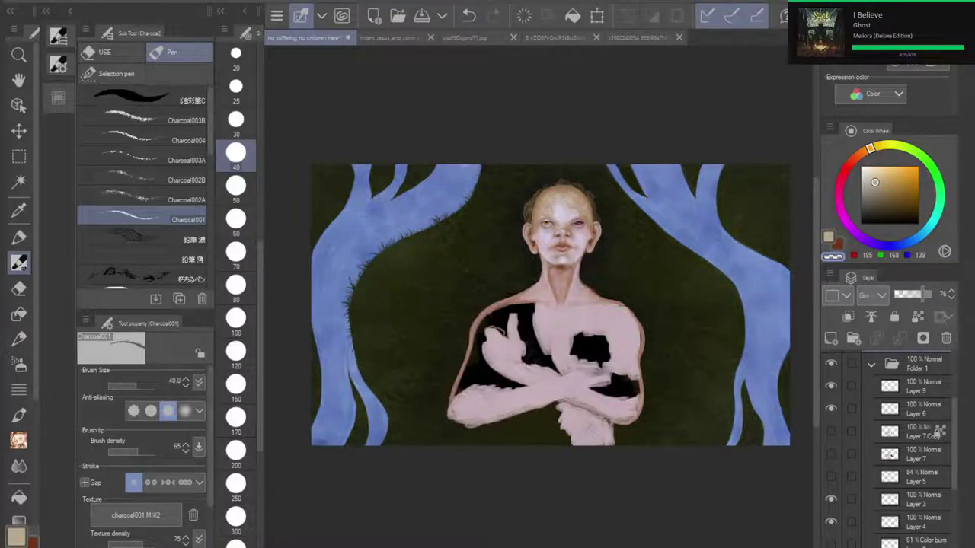
# Step: Examine the grass blades and branch edges along the left tree up close, with Layer 14 selected
pyautogui.scroll(4, 380, 252)
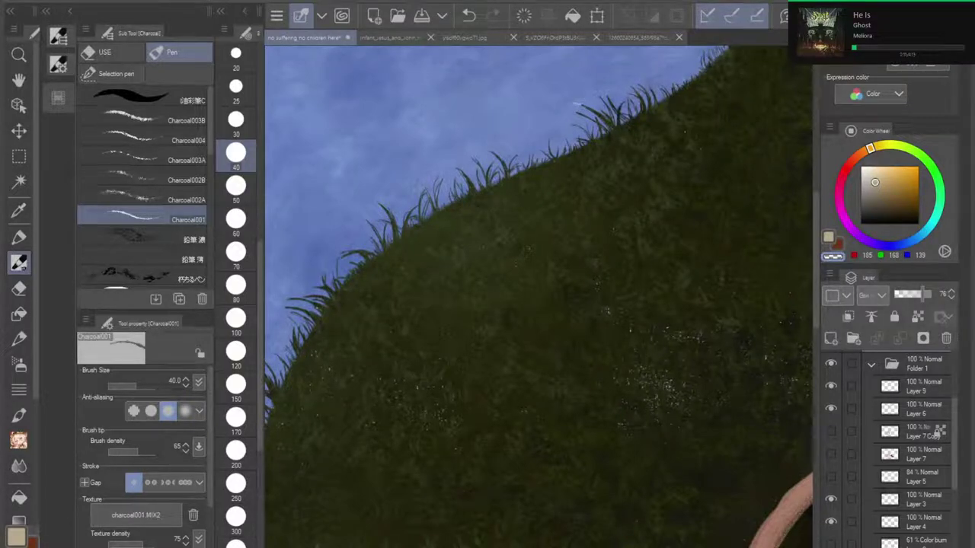
pyautogui.moveTo(513, 232); pyautogui.dragTo(437, 339)
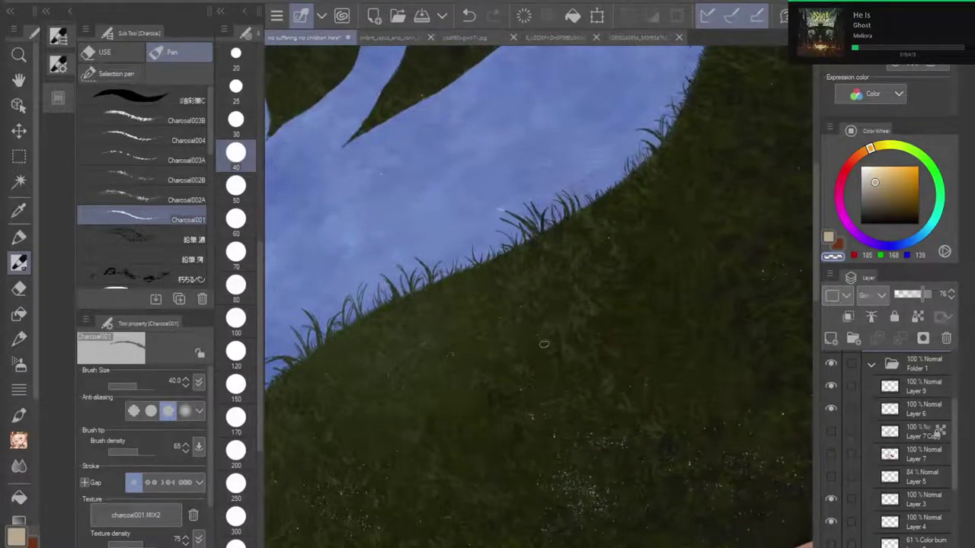
pyautogui.scroll(-5, 952, 491)
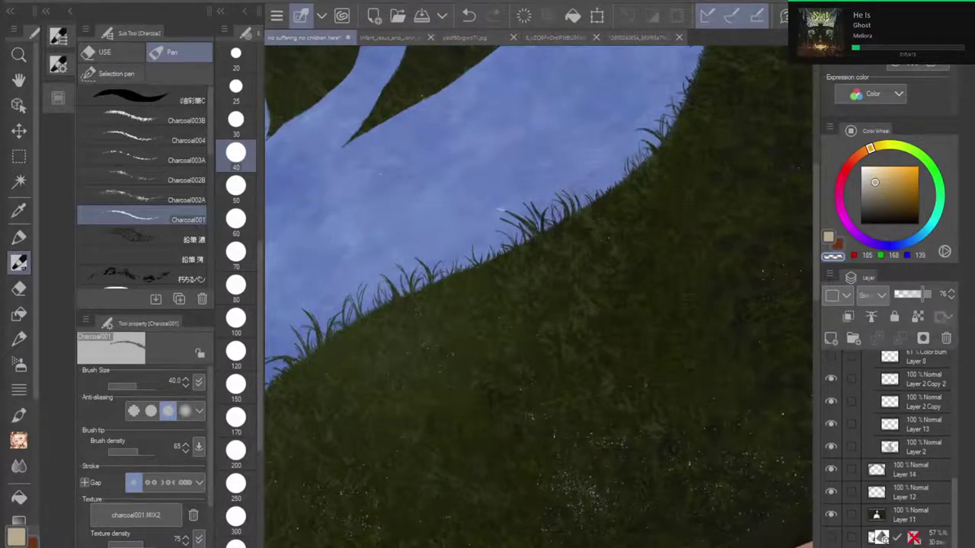
pyautogui.click(913, 470)
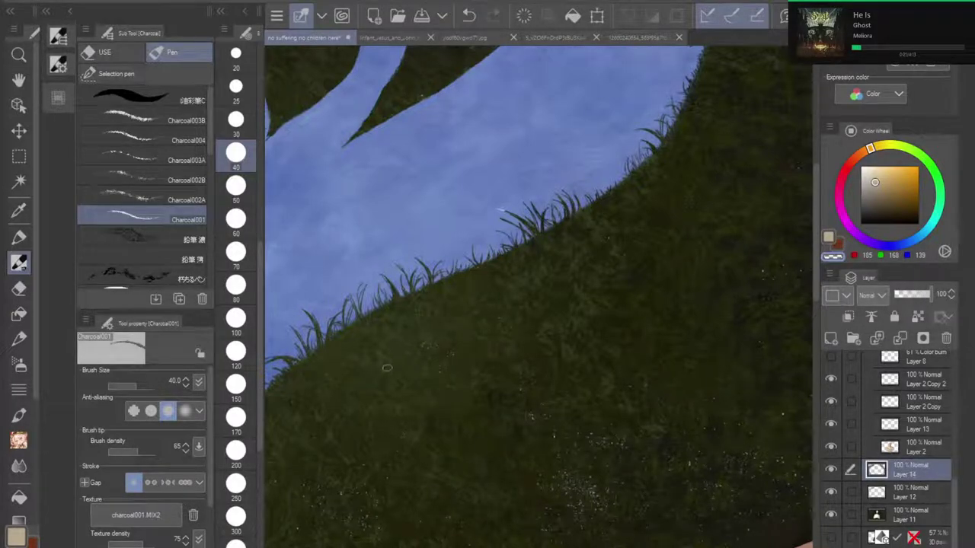
pyautogui.moveTo(502, 323)
pyautogui.mouseDown()
pyautogui.moveTo(451, 373)
pyautogui.moveTo(356, 521)
pyautogui.moveTo(539, 457)
pyautogui.moveTo(711, 366)
pyautogui.moveTo(646, 470)
pyautogui.mouseUp()
pyautogui.scroll(1, 535, 251)
pyautogui.scroll(3, 532, 240)
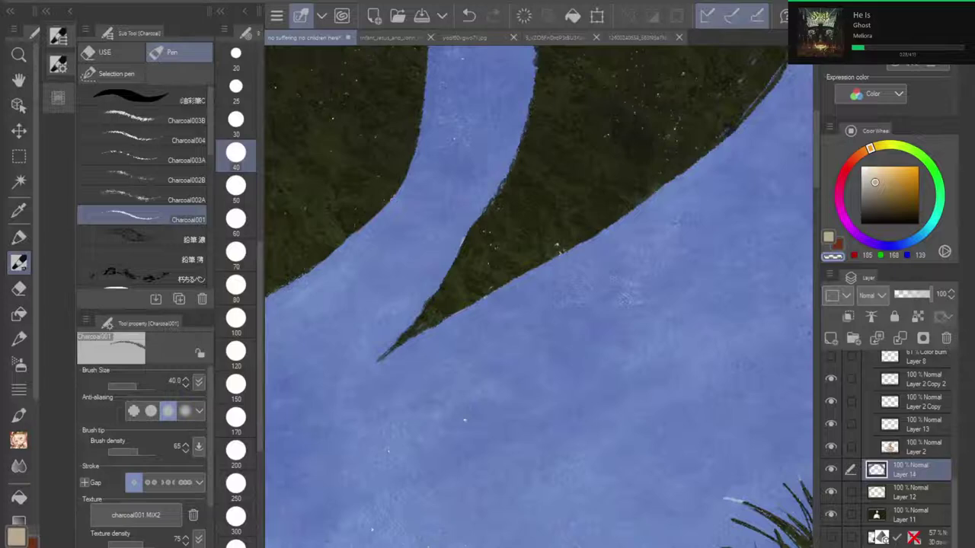
# Step: Study how the grass and flowers are painted in the garden reference image, and return to the portrait document
pyautogui.hotkey('ctrl', 'Tab')
pyautogui.hotkey('ctrl', 'Tab')
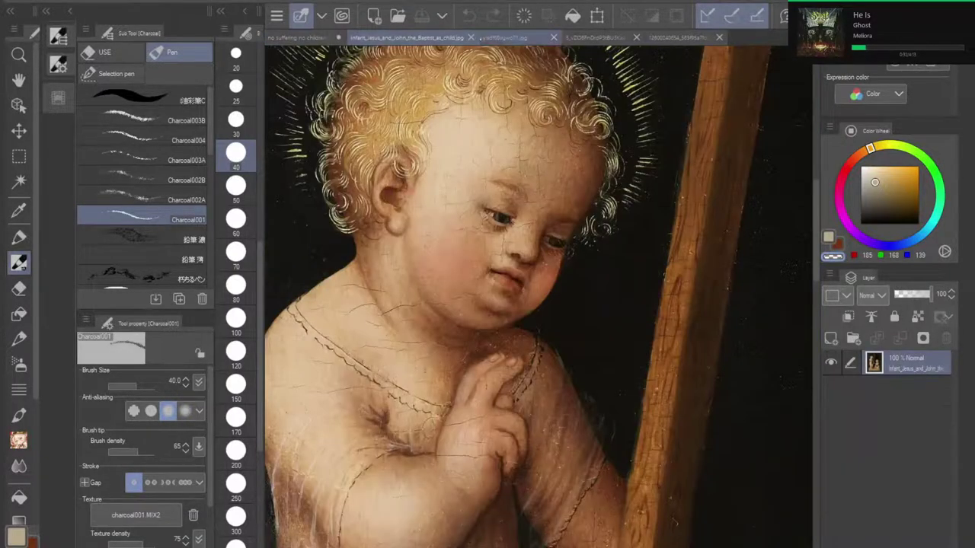
pyautogui.scroll(-4, 580, 306)
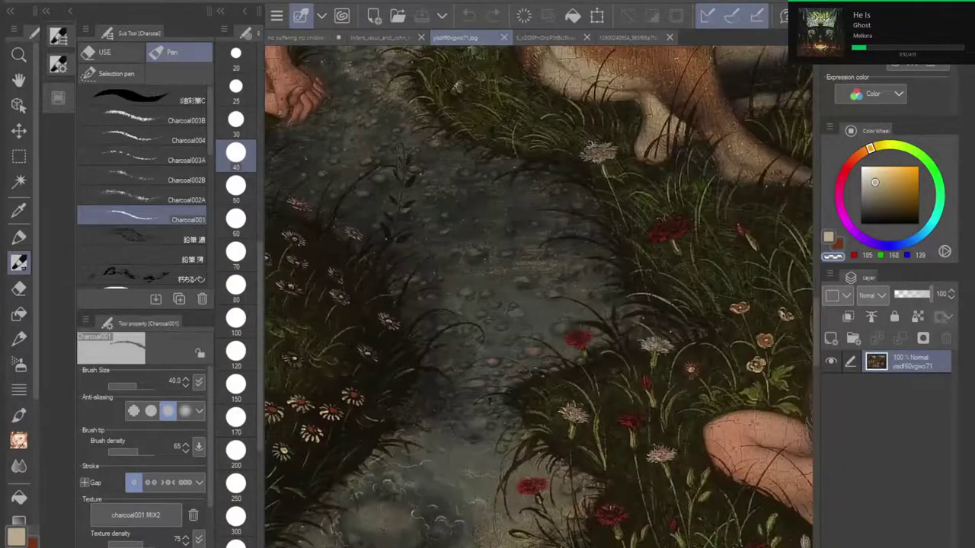
pyautogui.moveTo(581, 307)
pyautogui.mouseDown()
pyautogui.moveTo(641, 404)
pyautogui.moveTo(635, 479)
pyautogui.mouseUp()
pyautogui.moveTo(579, 252)
pyautogui.mouseDown()
pyautogui.moveTo(500, 455)
pyautogui.moveTo(544, 461)
pyautogui.moveTo(566, 246)
pyautogui.moveTo(518, 117)
pyautogui.mouseUp()
pyautogui.hotkey('ctrl', 'shift', 'Tab')
pyautogui.hotkey('ctrl', 'shift', 'Tab')
# Step: Examine the left tree's upper branches and the grassy edge between its trunk and the dark background
pyautogui.moveTo(472, 358)
pyautogui.mouseDown()
pyautogui.moveTo(541, 236)
pyautogui.moveTo(605, 184)
pyautogui.moveTo(686, 184)
pyautogui.mouseUp()
pyautogui.scroll(-3, 539, 297)
pyautogui.moveTo(533, 320)
pyautogui.mouseDown()
pyautogui.moveTo(581, 231)
pyautogui.moveTo(505, 444)
pyautogui.mouseUp()
pyautogui.hotkey('ctrl', '+')
pyautogui.hotkey('ctrl', '+')
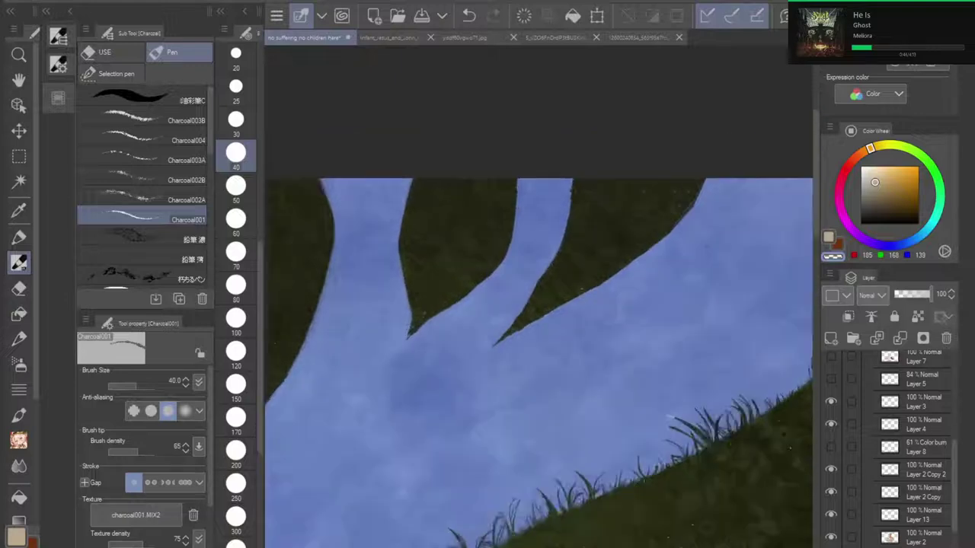
pyautogui.scroll(2, 533, 300)
pyautogui.scroll(-1, 533, 299)
pyautogui.moveTo(564, 304); pyautogui.dragTo(467, 332)
pyautogui.moveTo(731, 442)
pyautogui.mouseDown()
pyautogui.moveTo(647, 171)
pyautogui.moveTo(446, 280)
pyautogui.moveTo(331, 444)
pyautogui.moveTo(311, 390)
pyautogui.mouseUp()
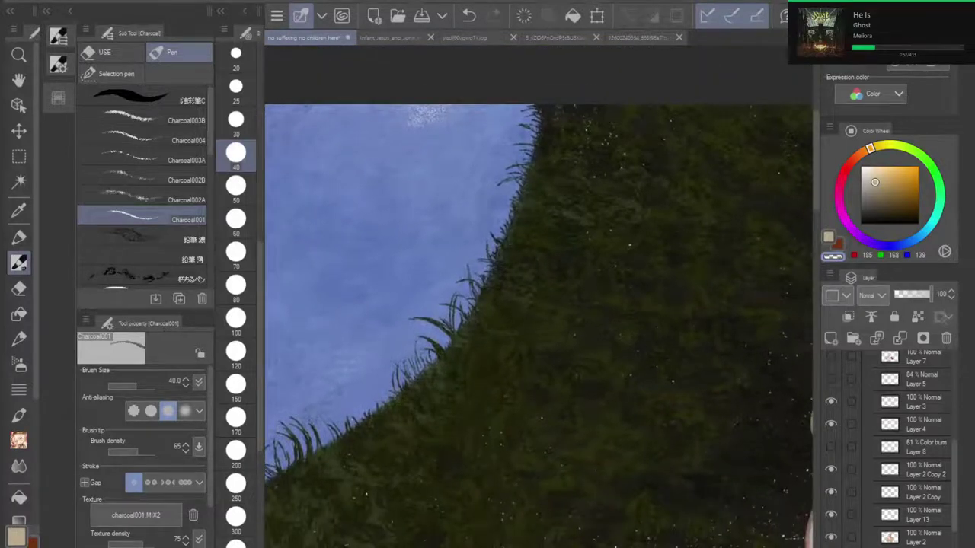
# Step: Select Layer 12 and choose the Charcoal003A brush for painting grass
pyautogui.scroll(-4, 891, 449)
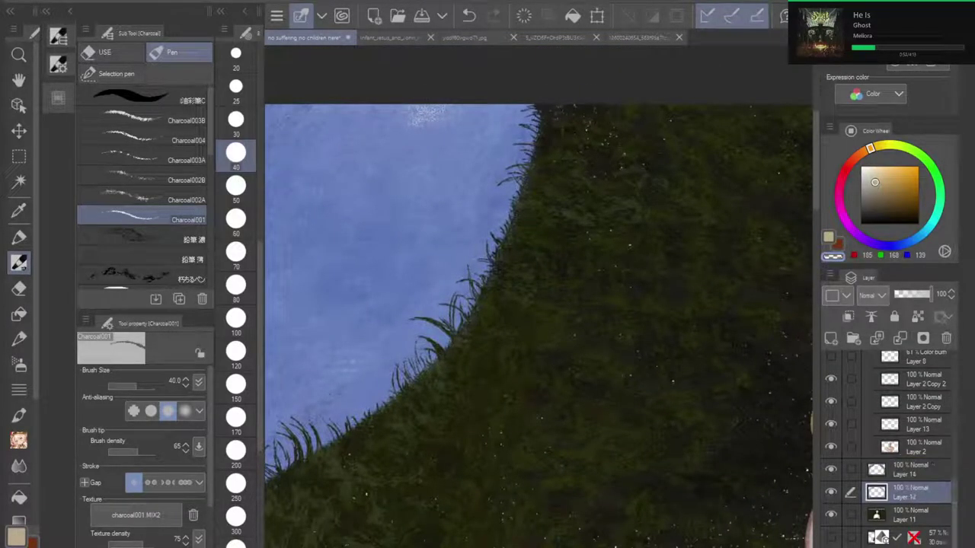
pyautogui.click(143, 177)
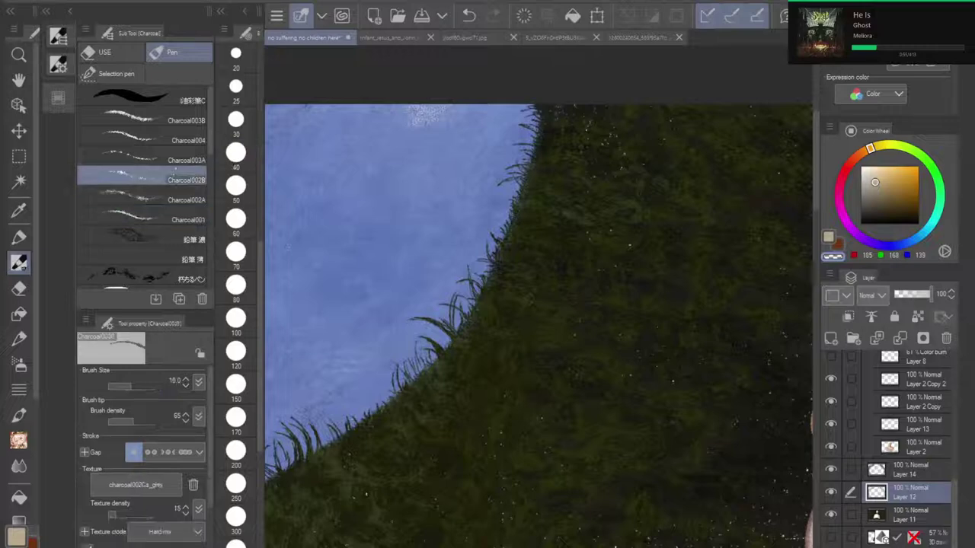
pyautogui.click(142, 156)
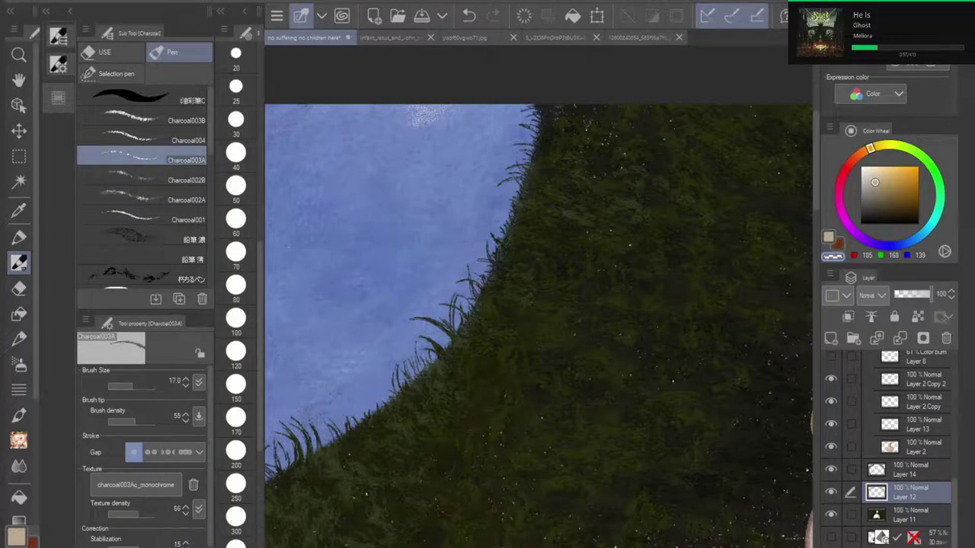
# Step: Mix a muted grey-green from the background grass's sampled hue and return to the Charcoal003A brush
pyautogui.press('i')
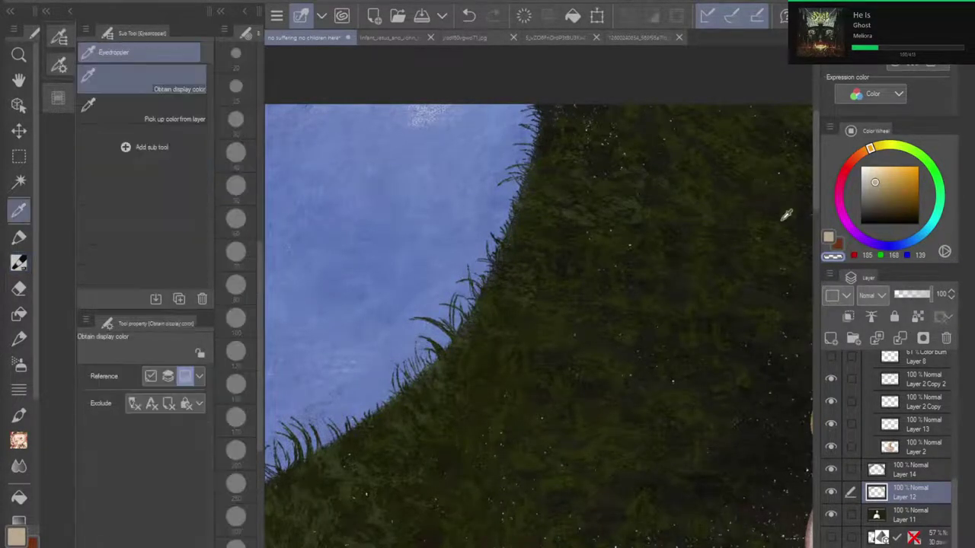
pyautogui.click(901, 146)
pyautogui.click(885, 205)
pyautogui.moveTo(885, 204); pyautogui.dragTo(879, 198)
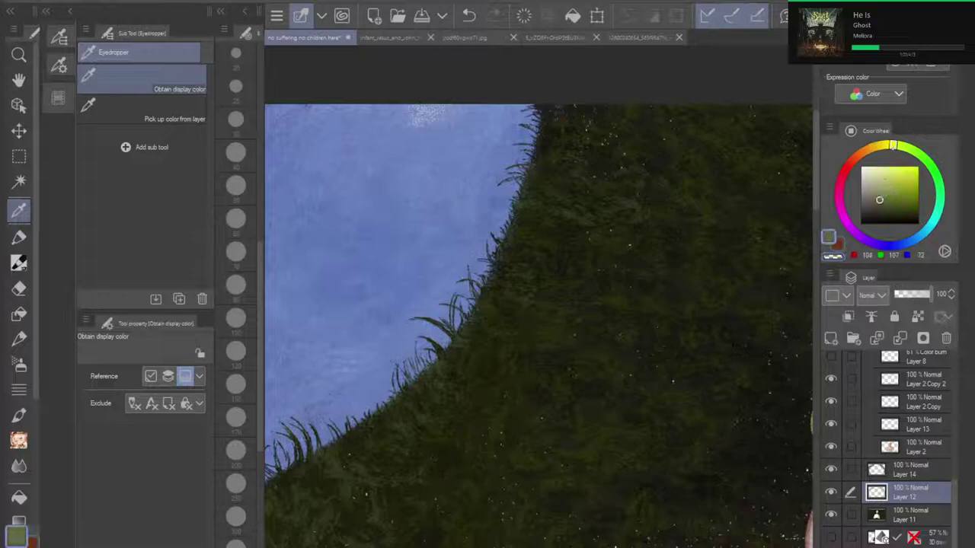
pyautogui.click(882, 145)
pyautogui.click(877, 202)
pyautogui.click(632, 286)
pyautogui.click(621, 299)
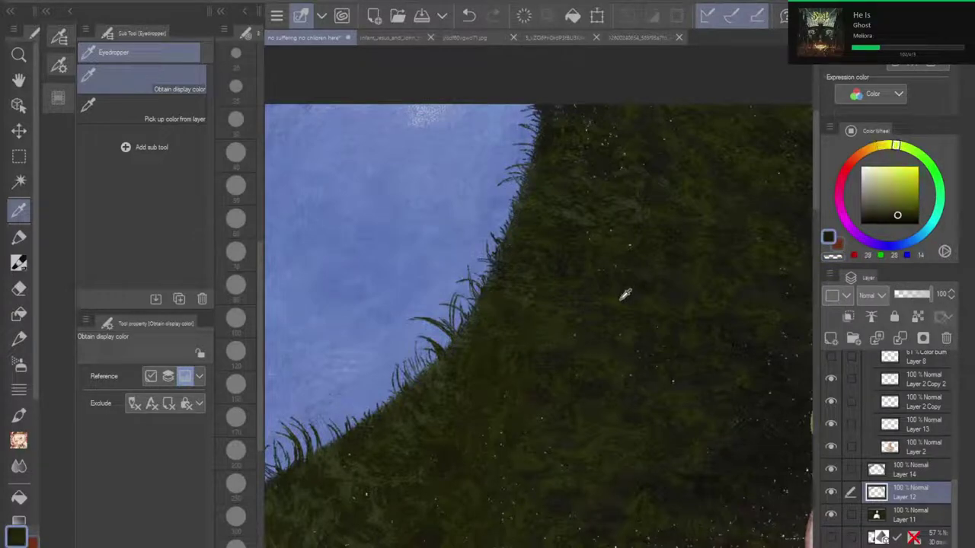
pyautogui.moveTo(894, 213); pyautogui.dragTo(867, 200)
pyautogui.click(19, 262)
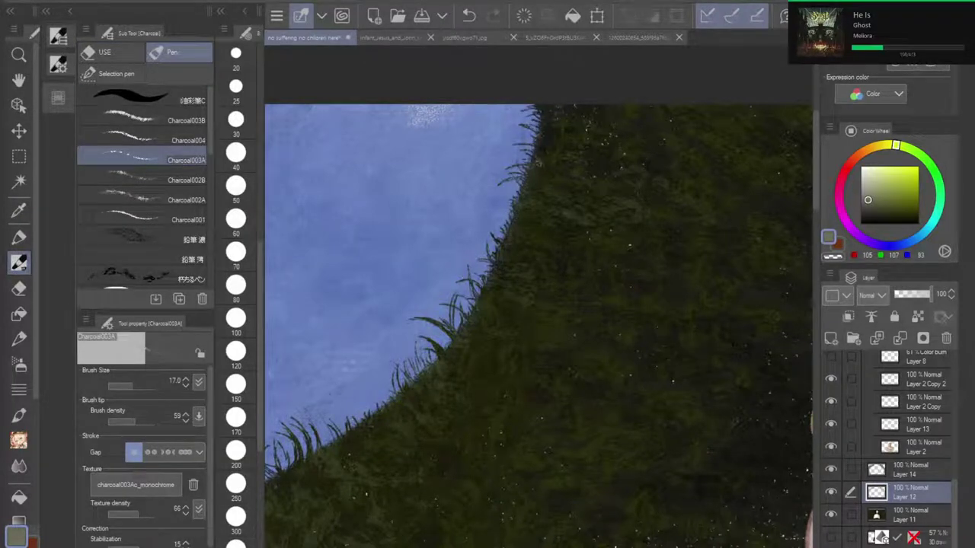
# Step: Try grey-green grass strokes beside the left tree's upper edge on Layer 12, and undo them
pyautogui.moveTo(575, 162)
pyautogui.mouseDown()
pyautogui.moveTo(502, 161)
pyautogui.moveTo(451, 188)
pyautogui.mouseUp()
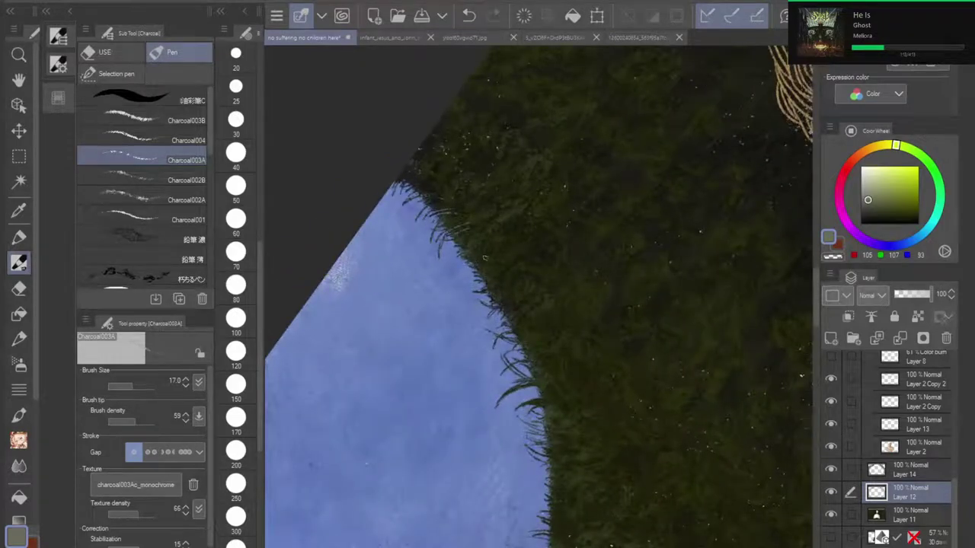
pyautogui.hotkey('ctrl', 'z')
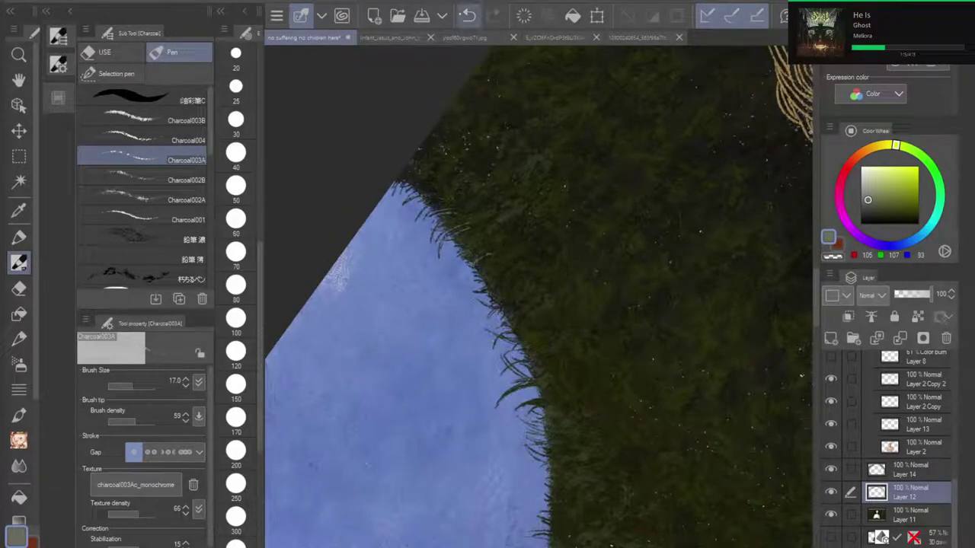
pyautogui.click(468, 15)
pyautogui.click(469, 15)
pyautogui.click(468, 15)
pyautogui.click(468, 15)
# Step: Change the brush colour to a brighter olive green, RGB 127, 136, 59, and test it on the grass near the left tree
pyautogui.moveTo(883, 201)
pyautogui.mouseDown()
pyautogui.moveTo(898, 206)
pyautogui.moveTo(892, 192)
pyautogui.mouseUp()
pyautogui.click(441, 190)
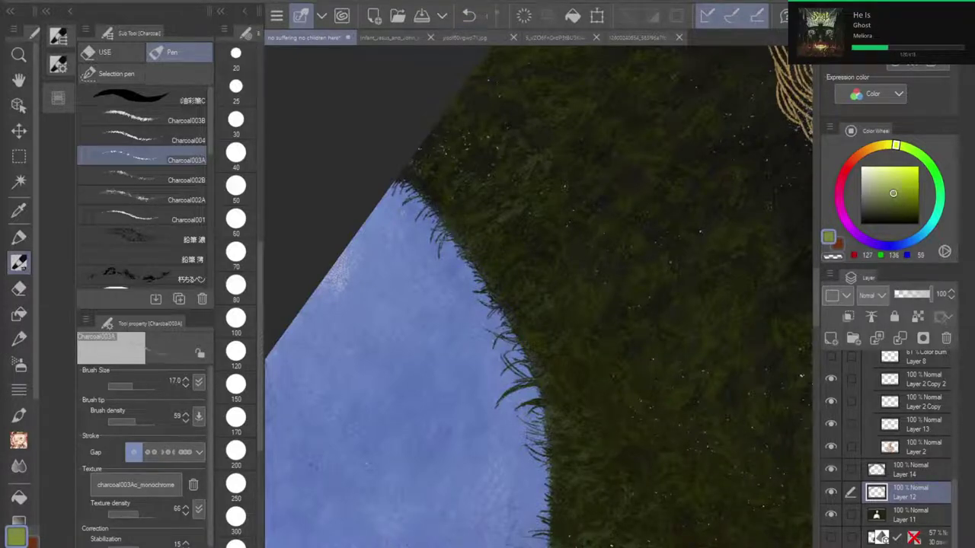
pyautogui.moveTo(436, 212)
pyautogui.mouseDown()
pyautogui.moveTo(546, 185)
pyautogui.moveTo(391, 119)
pyautogui.mouseUp()
pyautogui.scroll(-3, 453, 224)
pyautogui.click(469, 15)
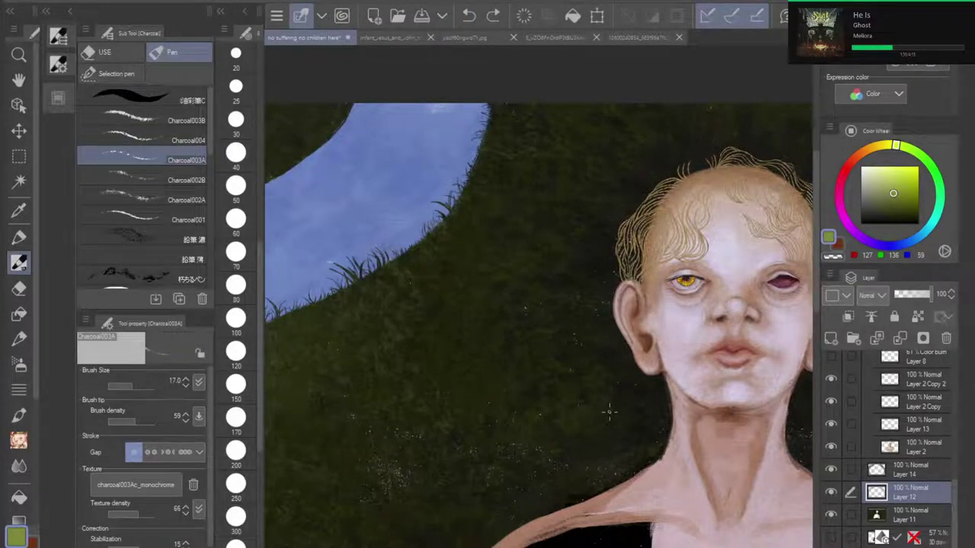
# Step: Try grass strokes beside the figure's neck at brush sizes 17 and 120, and undo them
pyautogui.moveTo(610, 407); pyautogui.dragTo(605, 413)
pyautogui.click(469, 15)
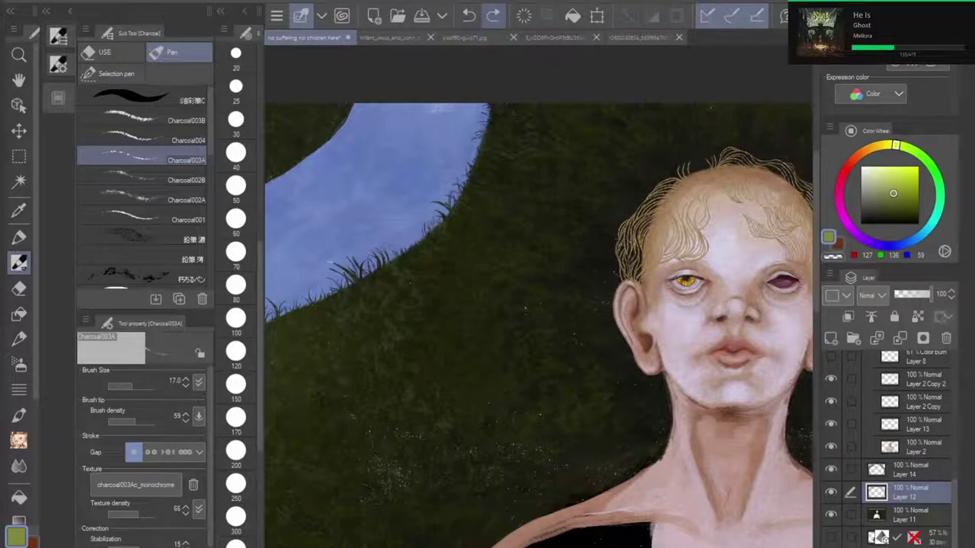
pyautogui.click(235, 350)
pyautogui.moveTo(598, 418); pyautogui.dragTo(611, 431)
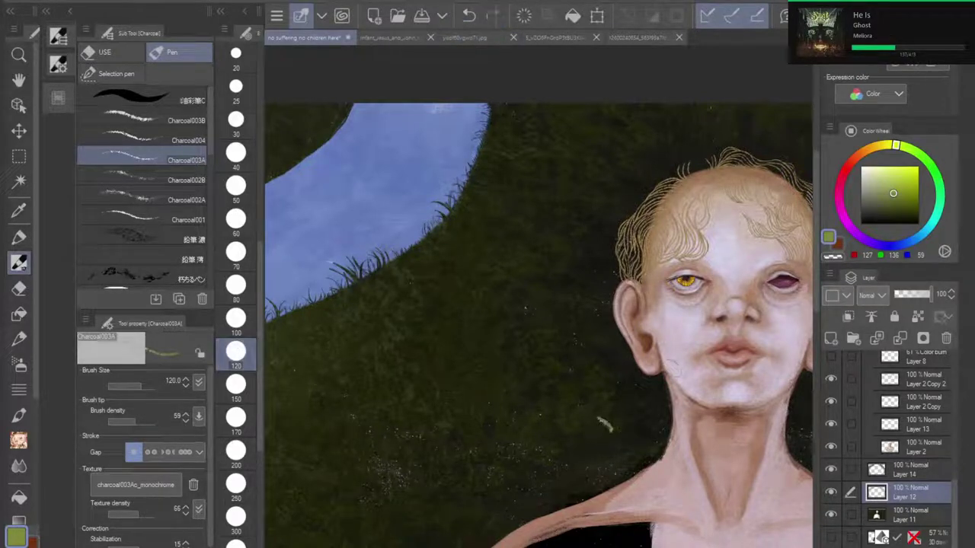
pyautogui.click(469, 15)
# Step: Try several olive-green grass blades beside the figure's neck at brush size 50, and undo them
pyautogui.click(236, 257)
pyautogui.press('[')
pyautogui.press('[')
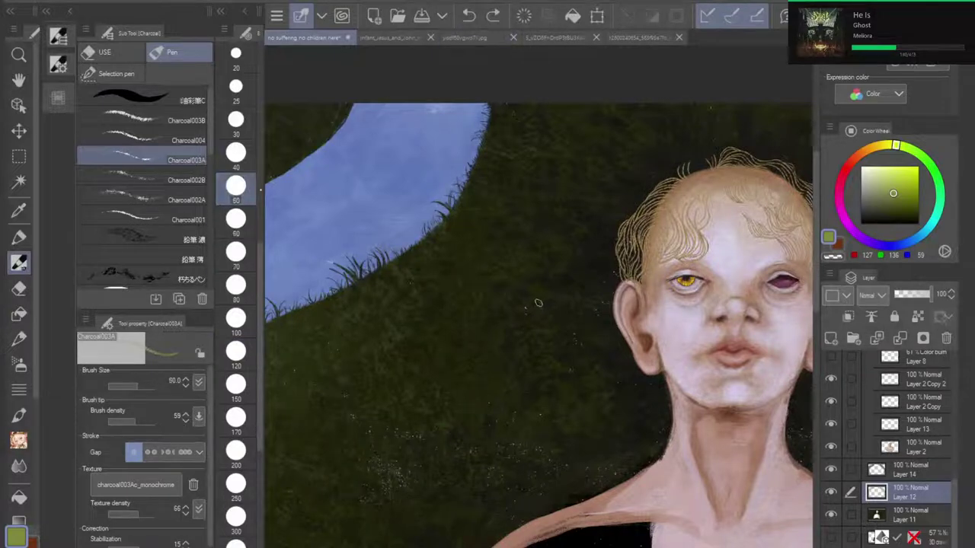
pyautogui.moveTo(612, 403)
pyautogui.mouseDown()
pyautogui.moveTo(584, 387)
pyautogui.moveTo(614, 415)
pyautogui.moveTo(589, 405)
pyautogui.moveTo(609, 417)
pyautogui.moveTo(589, 412)
pyautogui.moveTo(605, 422)
pyautogui.moveTo(577, 440)
pyautogui.mouseUp()
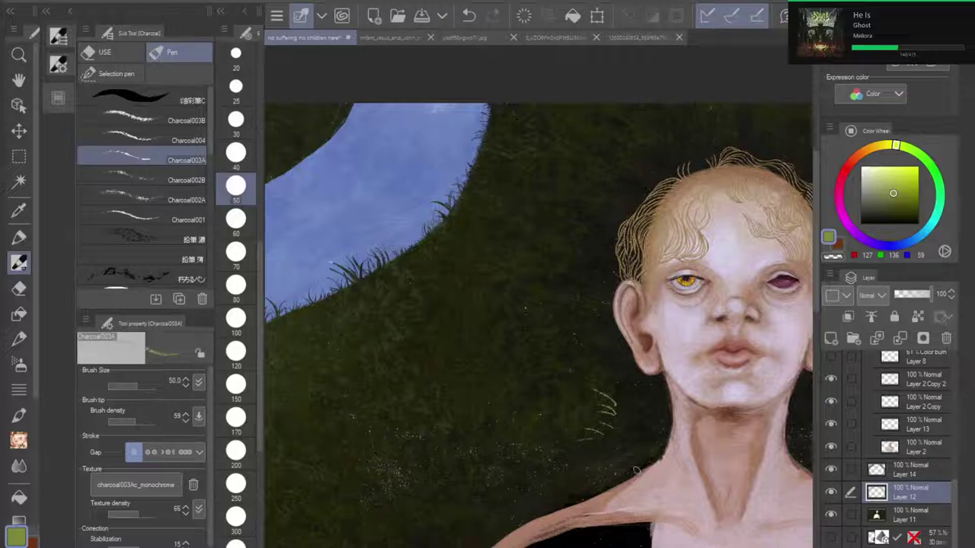
pyautogui.click(468, 15)
pyautogui.click(468, 15)
pyautogui.click(468, 15)
pyautogui.click(469, 15)
pyautogui.click(468, 16)
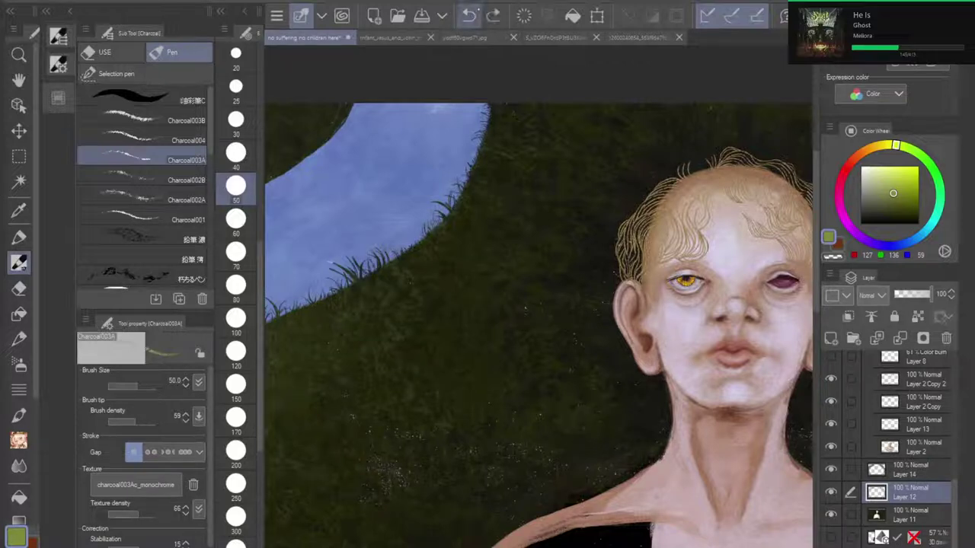
# Step: Reduce the Charcoal003A brush size to 25 and test a grass stroke beside the figure's neck
pyautogui.press('[')
pyautogui.press('[')
pyautogui.press('[')
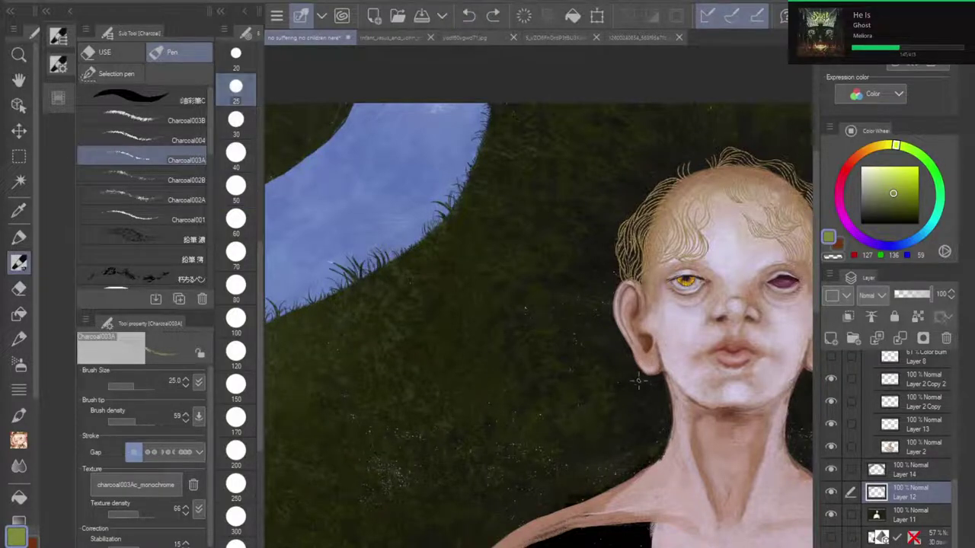
pyautogui.moveTo(588, 395); pyautogui.dragTo(617, 405)
pyautogui.click(468, 15)
# Step: Paint thin olive-green grass blades on the dark background beside the ear and cheek on the yellow-eyed side of the figure
pyautogui.moveTo(564, 264)
pyautogui.mouseDown()
pyautogui.moveTo(580, 289)
pyautogui.moveTo(543, 275)
pyautogui.moveTo(577, 300)
pyautogui.moveTo(567, 288)
pyautogui.moveTo(570, 303)
pyautogui.moveTo(537, 286)
pyautogui.moveTo(583, 328)
pyautogui.moveTo(558, 307)
pyautogui.moveTo(566, 328)
pyautogui.moveTo(543, 304)
pyautogui.moveTo(561, 309)
pyautogui.moveTo(550, 297)
pyautogui.moveTo(556, 344)
pyautogui.mouseUp()
pyautogui.moveTo(589, 387)
pyautogui.mouseDown()
pyautogui.moveTo(565, 373)
pyautogui.moveTo(570, 385)
pyautogui.moveTo(556, 385)
pyautogui.moveTo(587, 401)
pyautogui.moveTo(582, 348)
pyautogui.moveTo(598, 329)
pyautogui.mouseUp()
pyautogui.scroll(-3, 527, 374)
pyautogui.moveTo(526, 374); pyautogui.dragTo(429, 318)
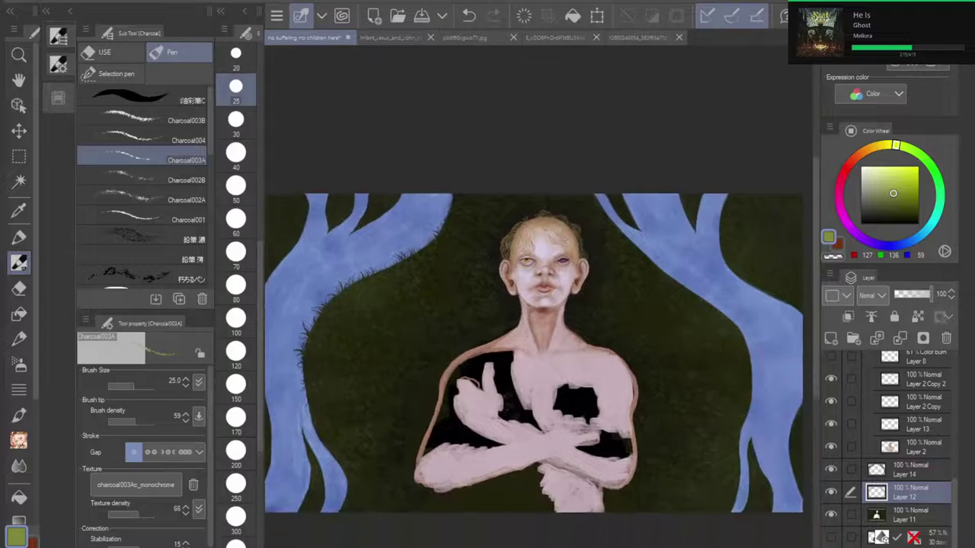
pyautogui.scroll(5, 542, 259)
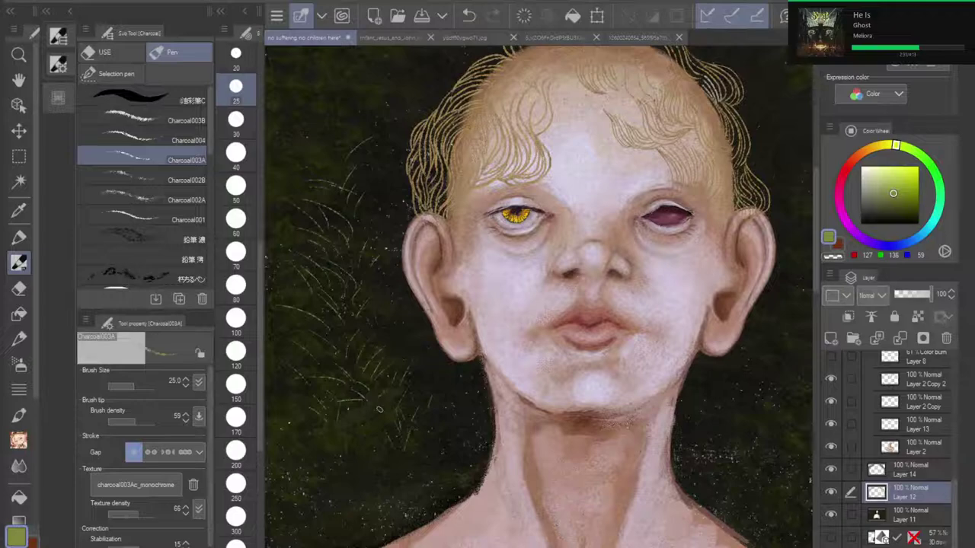
pyautogui.scroll(-5, 564, 301)
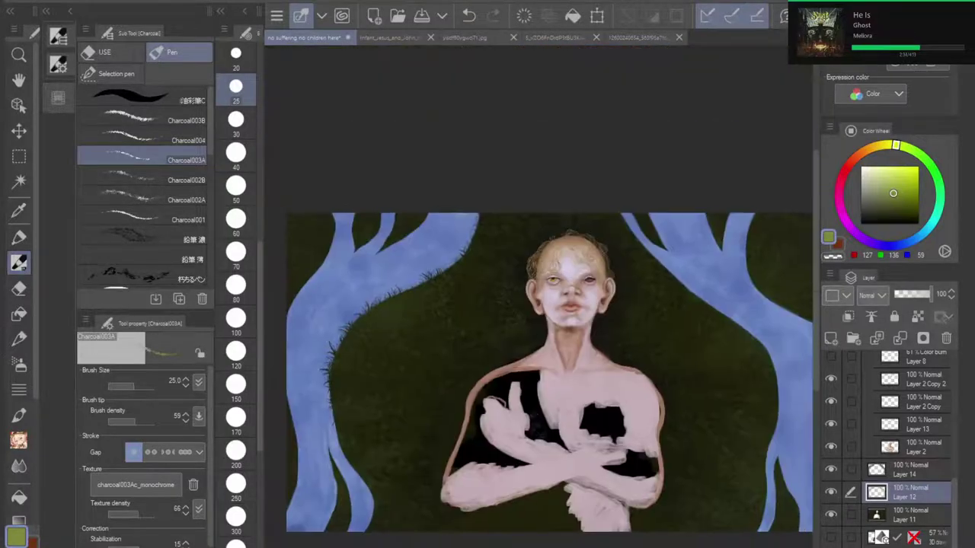
pyautogui.scroll(5, 511, 282)
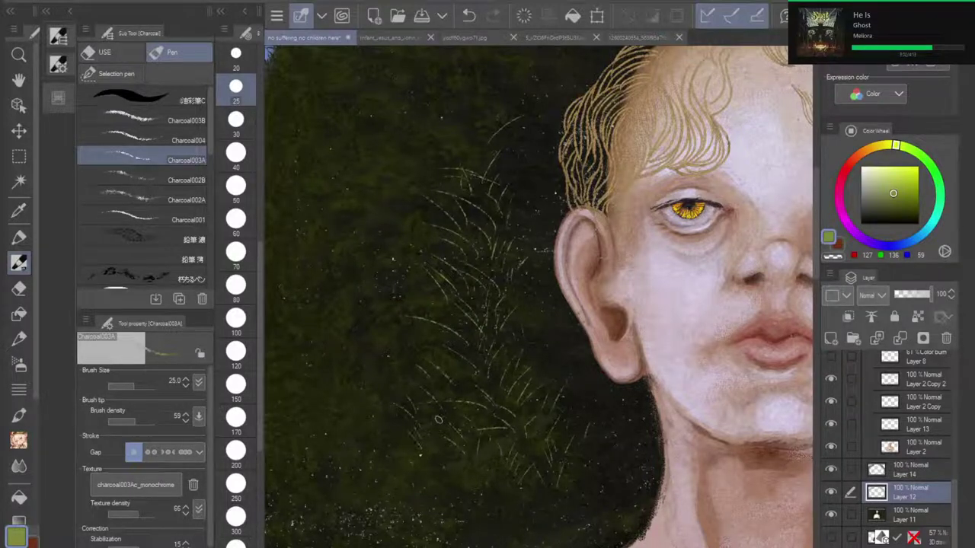
pyautogui.scroll(-5, 438, 419)
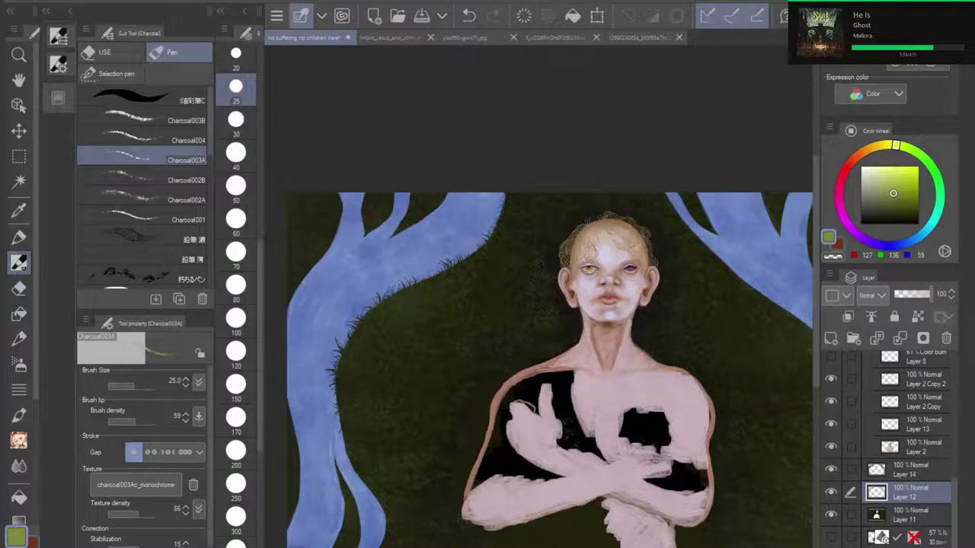
pyautogui.moveTo(564, 365)
pyautogui.mouseDown()
pyautogui.moveTo(536, 351)
pyautogui.moveTo(510, 366)
pyautogui.mouseUp()
pyautogui.scroll(5, 529, 297)
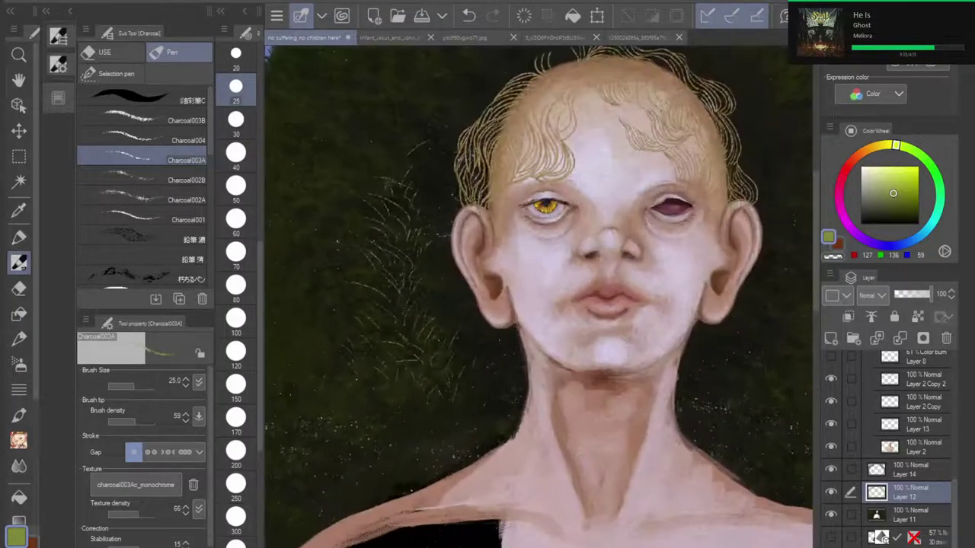
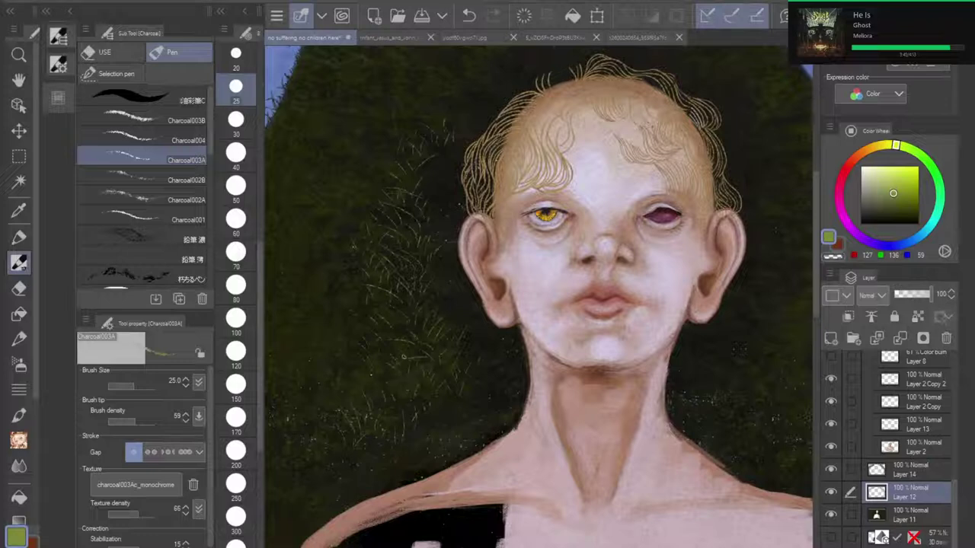
# Step: Extend the olive-green grass blades from beside the ear down towards the figure's shoulder
pyautogui.hotkey('ctrl', '-')
pyautogui.hotkey('ctrl', '-')
pyautogui.hotkey('ctrl', '-')
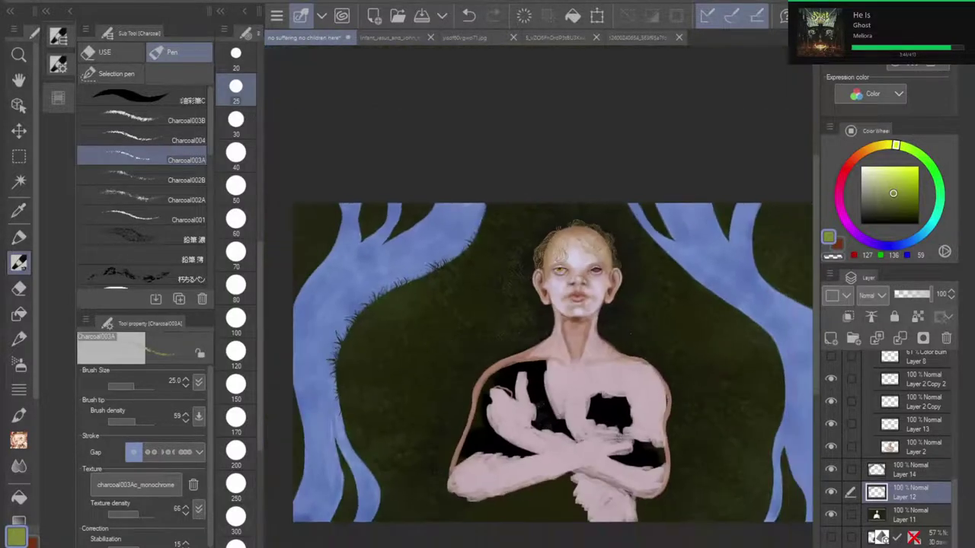
pyautogui.moveTo(755, 466); pyautogui.dragTo(734, 478)
pyautogui.scroll(5, 502, 317)
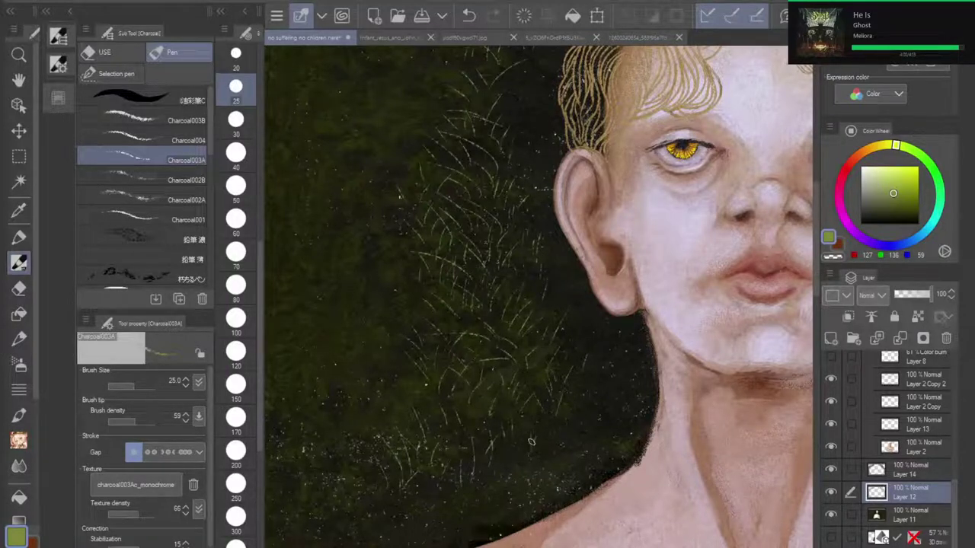
pyautogui.scroll(-4, 444, 333)
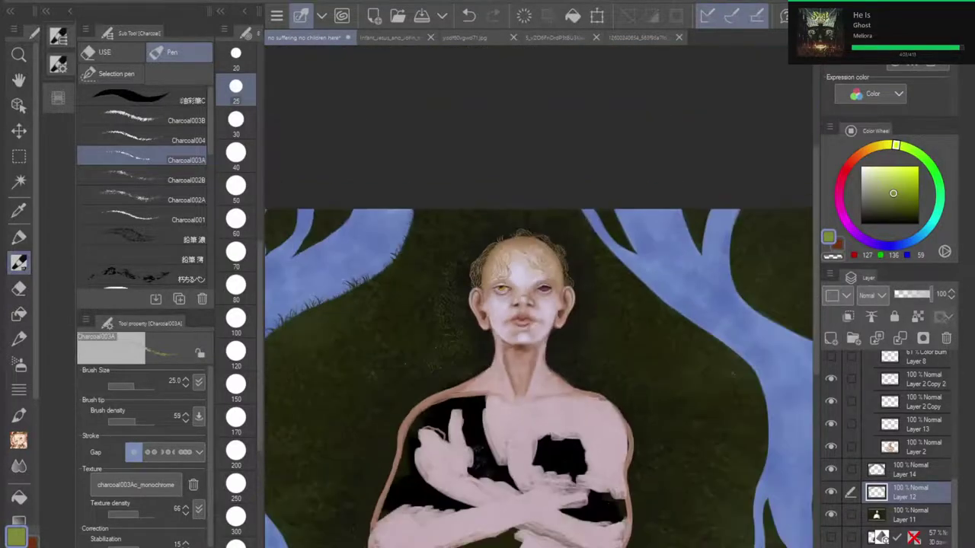
pyautogui.moveTo(444, 333); pyautogui.dragTo(521, 299)
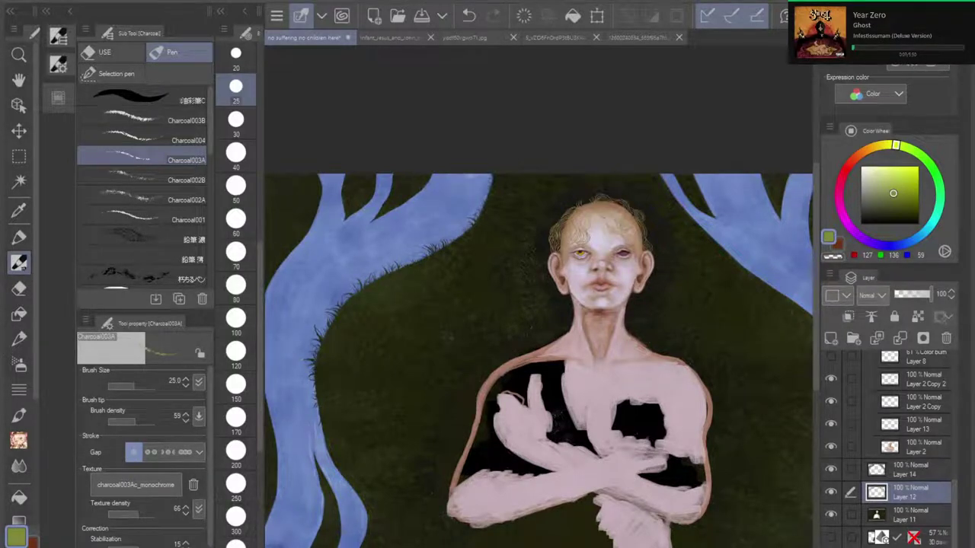
# Step: Thicken the grass patch between the earlobe, neck and shoulder with more fine olive-green blades
pyautogui.hotkey('ctrl', '+')
pyautogui.hotkey('ctrl', '+')
pyautogui.hotkey('ctrl', '+')
pyautogui.hotkey('ctrl', '+')
pyautogui.hotkey('ctrl', '+')
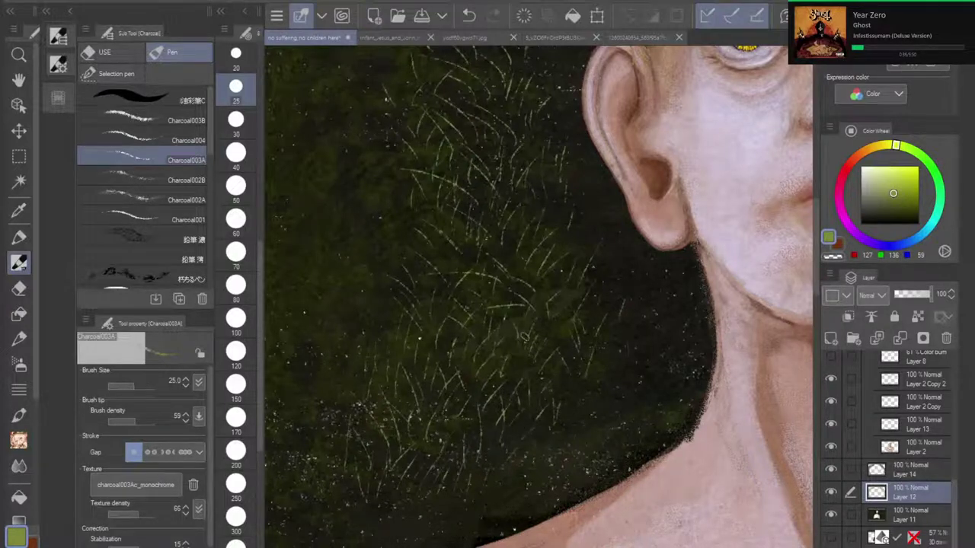
pyautogui.scroll(-8, 541, 314)
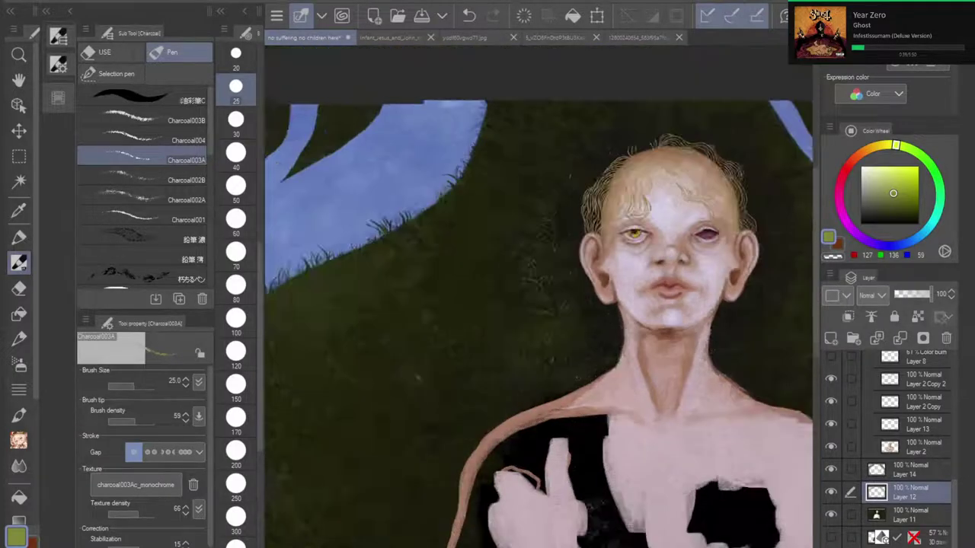
pyautogui.scroll(-4, 541, 335)
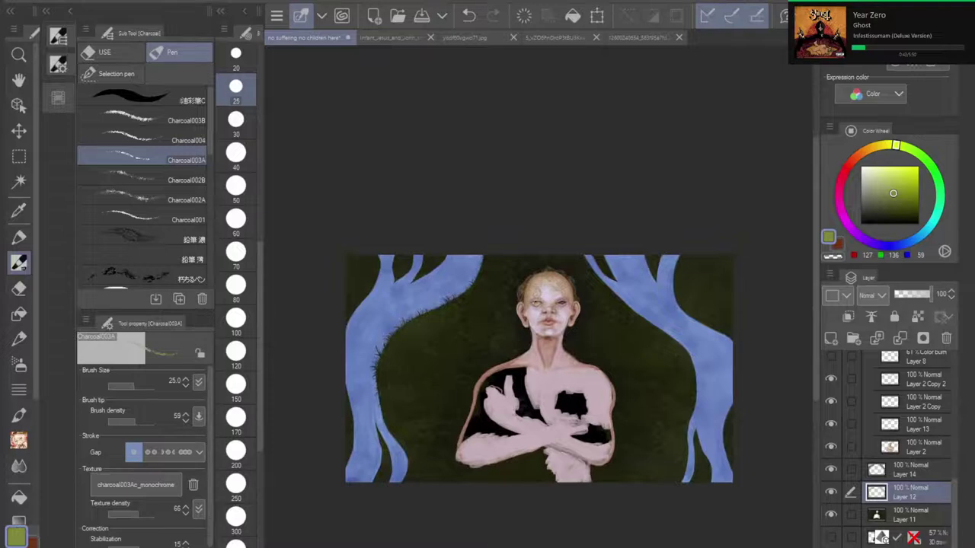
# Step: Add more fine grass blades beside the ear and the curly hair on the yellow-eyed side
pyautogui.scroll(8, 547, 305)
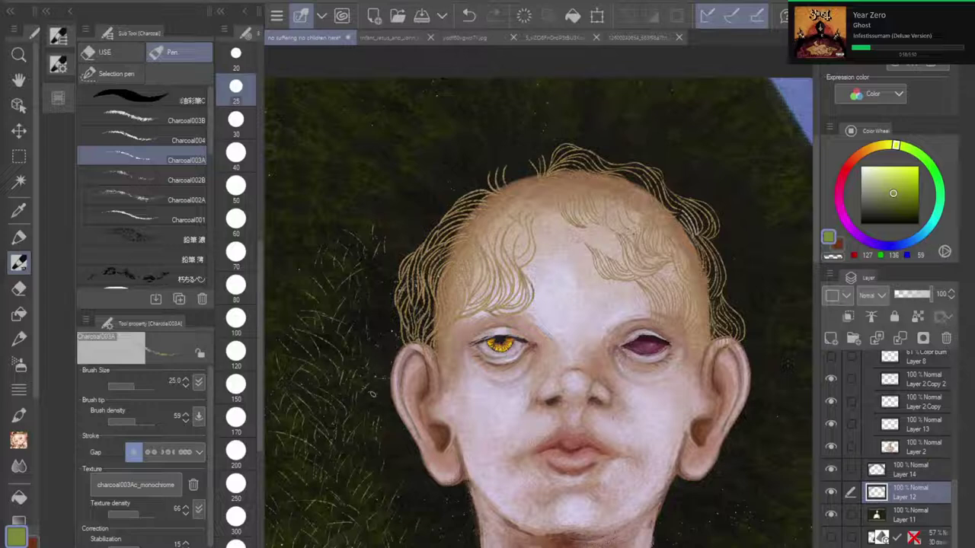
pyautogui.moveTo(457, 343); pyautogui.dragTo(565, 248)
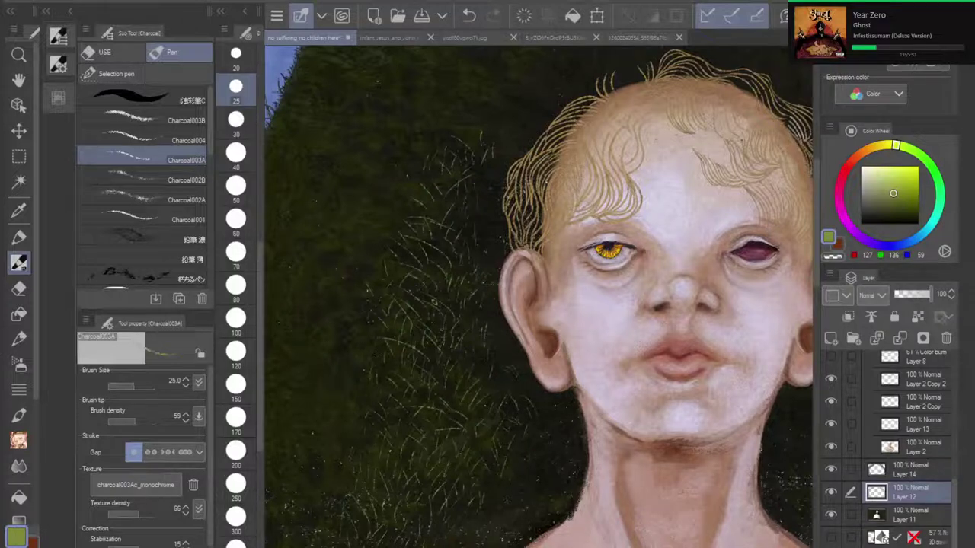
pyautogui.scroll(-5, 575, 318)
pyautogui.moveTo(575, 318); pyautogui.dragTo(572, 287)
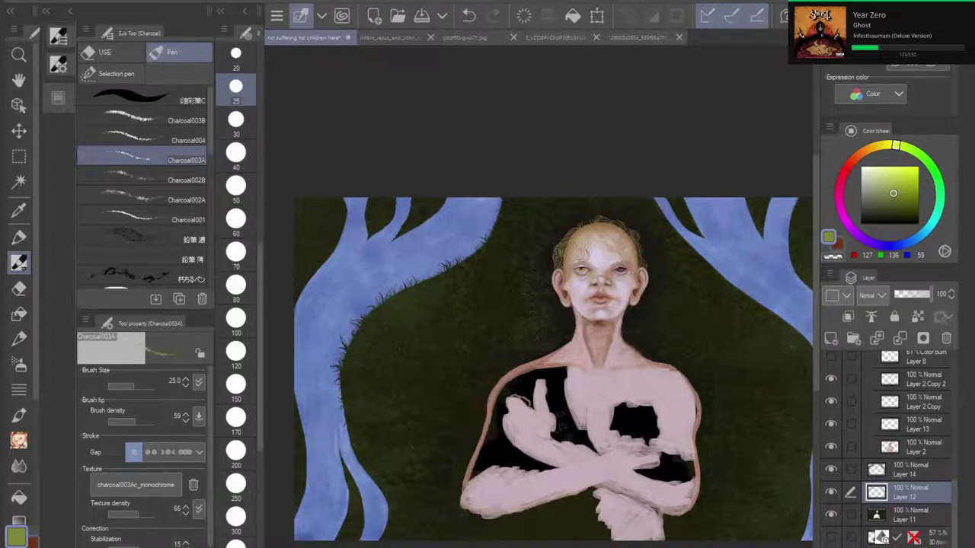
pyautogui.scroll(4, 614, 287)
pyautogui.scroll(3, 613, 295)
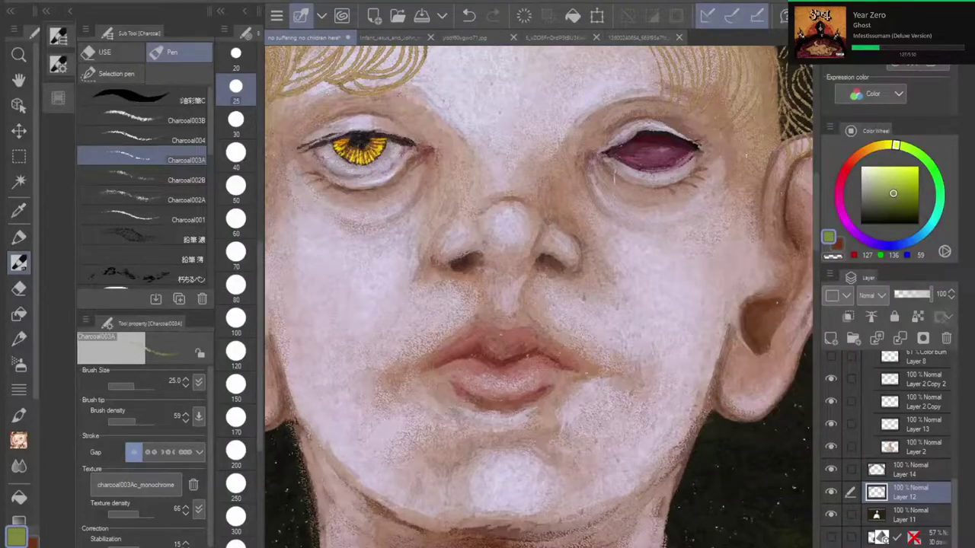
# Step: Continue the grass upward with short curved blades on the dark background beside the upper hairline
pyautogui.moveTo(412, 336); pyautogui.dragTo(735, 220)
pyautogui.moveTo(472, 335); pyautogui.dragTo(640, 238)
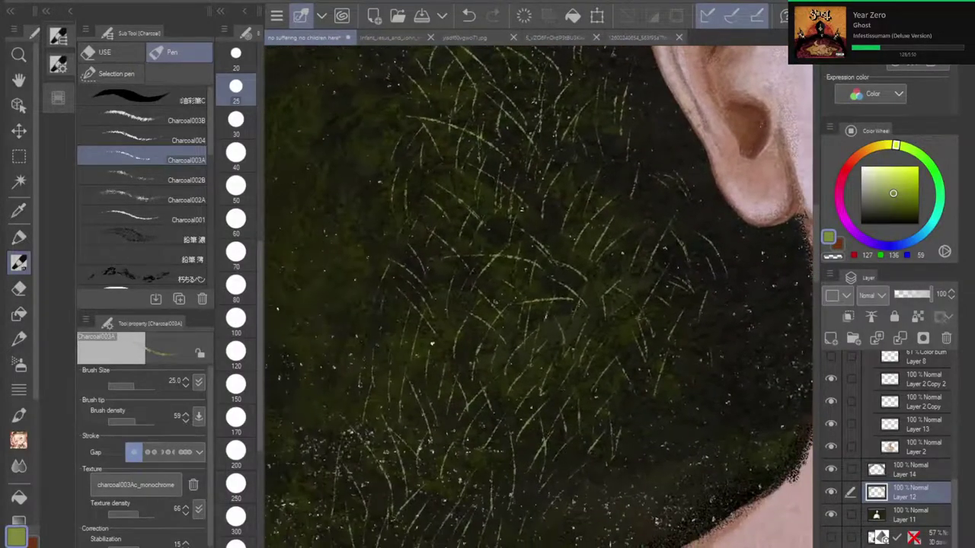
pyautogui.moveTo(522, 209); pyautogui.dragTo(512, 483)
pyautogui.moveTo(649, 154); pyautogui.dragTo(511, 367)
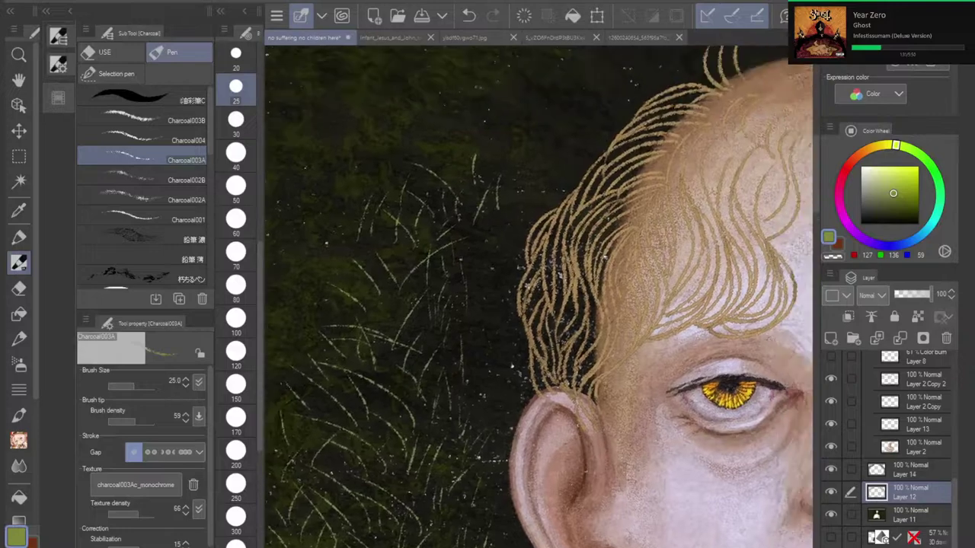
pyautogui.scroll(5, 539, 296)
pyautogui.moveTo(388, 331)
pyautogui.mouseDown()
pyautogui.moveTo(383, 256)
pyautogui.moveTo(361, 332)
pyautogui.mouseUp()
pyautogui.moveTo(365, 293); pyautogui.dragTo(371, 330)
pyautogui.moveTo(396, 294)
pyautogui.mouseDown()
pyautogui.moveTo(394, 328)
pyautogui.moveTo(436, 269)
pyautogui.mouseUp()
pyautogui.moveTo(425, 305)
pyautogui.mouseDown()
pyautogui.moveTo(441, 271)
pyautogui.moveTo(439, 306)
pyautogui.moveTo(443, 254)
pyautogui.moveTo(446, 306)
pyautogui.moveTo(453, 238)
pyautogui.mouseUp()
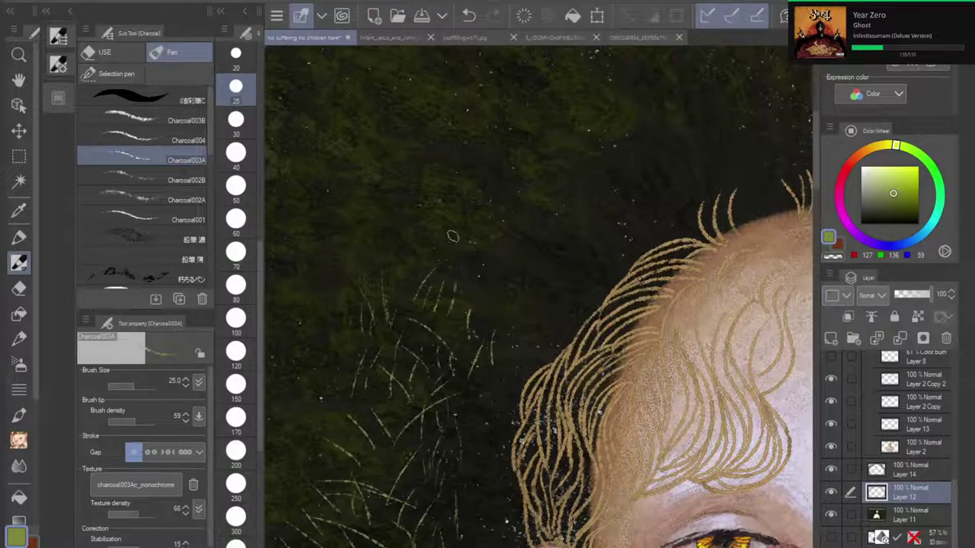
pyautogui.moveTo(470, 272); pyautogui.dragTo(471, 236)
pyautogui.moveTo(479, 288)
pyautogui.mouseDown()
pyautogui.moveTo(469, 223)
pyautogui.moveTo(486, 280)
pyautogui.mouseUp()
pyautogui.moveTo(483, 317)
pyautogui.mouseDown()
pyautogui.moveTo(496, 290)
pyautogui.moveTo(508, 291)
pyautogui.mouseUp()
pyautogui.moveTo(509, 353); pyautogui.dragTo(514, 327)
# Step: Examine the new grass texture around the head and hair, both across the whole painting and up close
pyautogui.scroll(-5, 562, 293)
pyautogui.scroll(3, 618, 376)
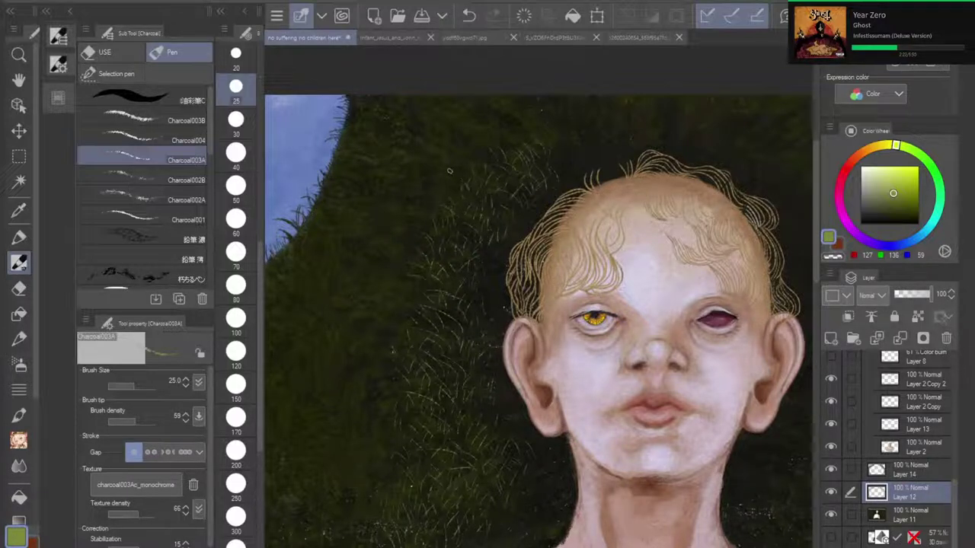
pyautogui.scroll(-4, 622, 180)
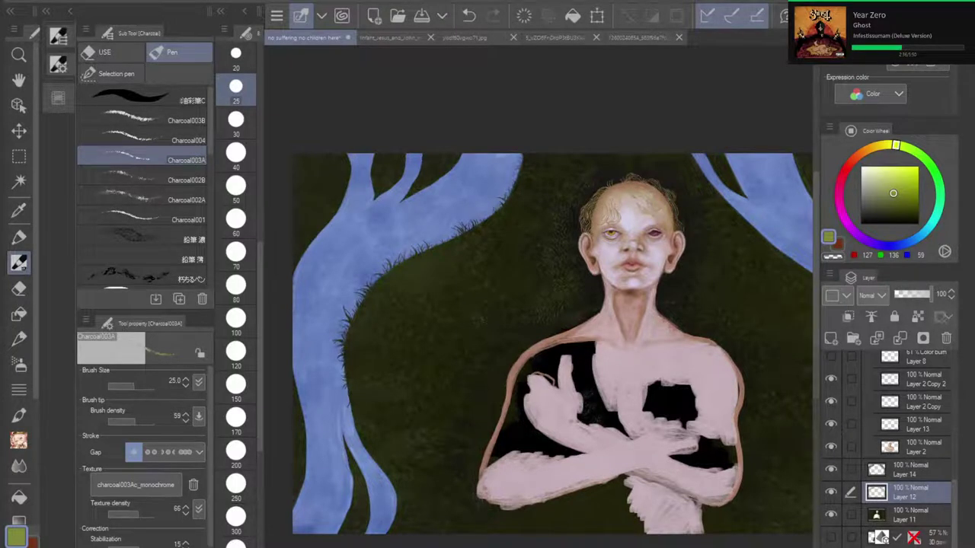
pyautogui.scroll(5, 645, 195)
pyautogui.moveTo(663, 223); pyautogui.dragTo(701, 101)
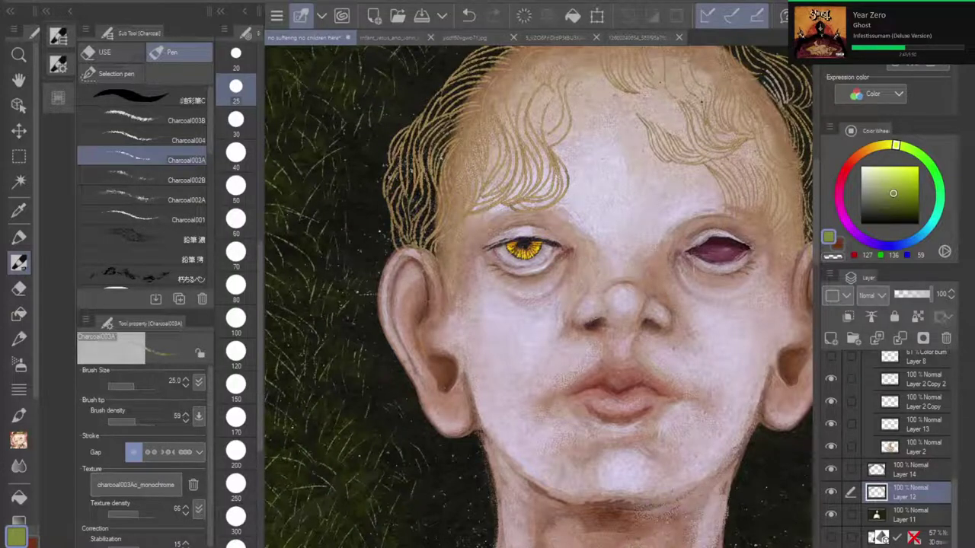
pyautogui.moveTo(540, 259); pyautogui.dragTo(540, 319)
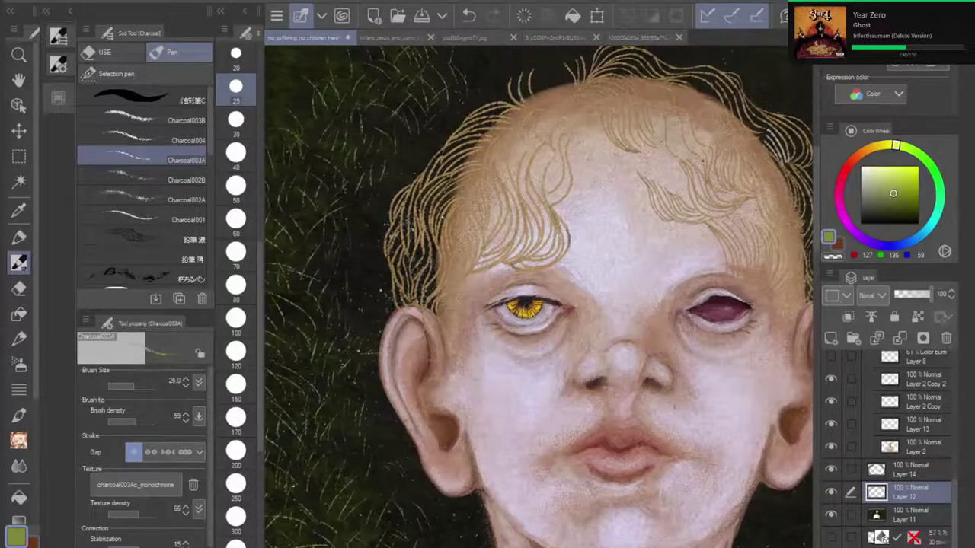
pyautogui.scroll(4, 585, 142)
pyautogui.scroll(-3, 539, 296)
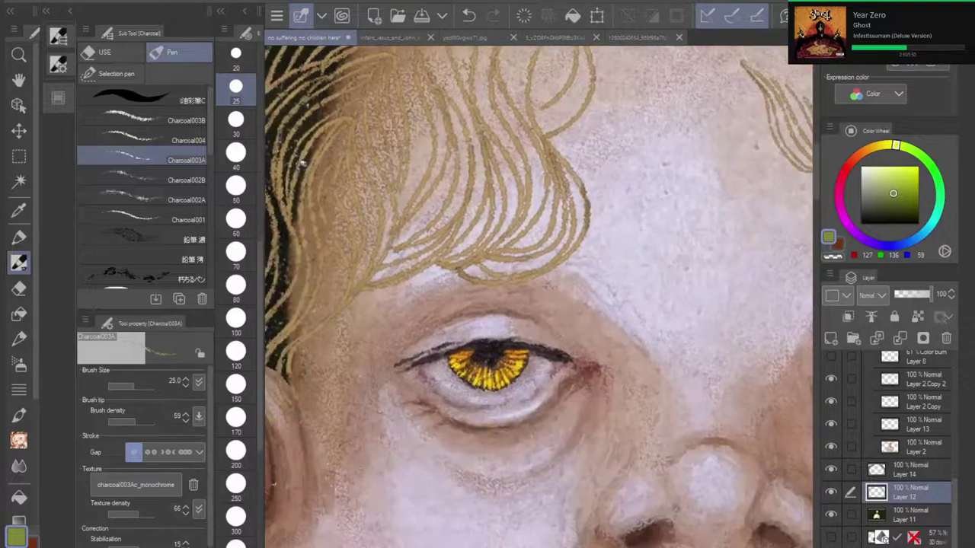
pyautogui.scroll(-1, 546, 347)
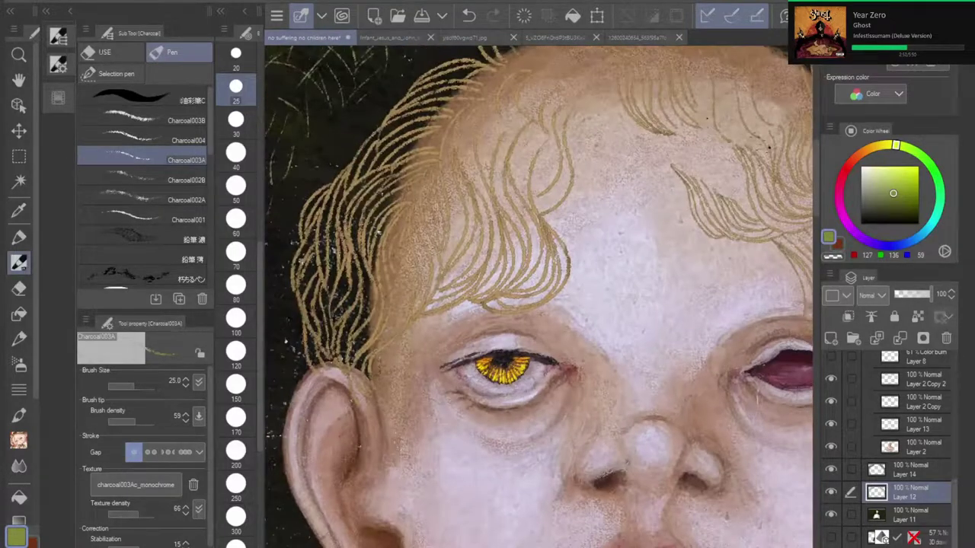
pyautogui.moveTo(546, 346); pyautogui.dragTo(662, 181)
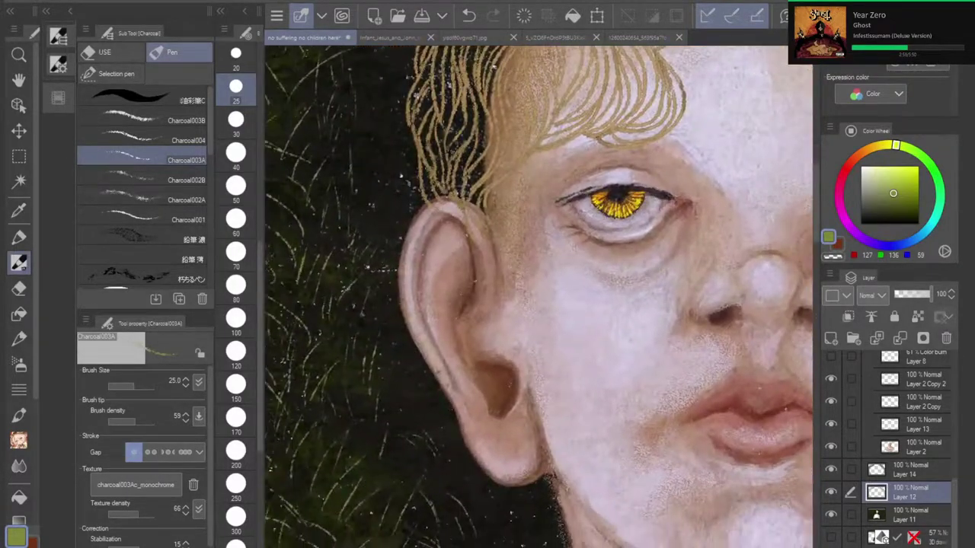
# Step: Widen the grass patch away from the ear with curved olive-green blades along its outer edge, towards the blue tree
pyautogui.moveTo(411, 297); pyautogui.dragTo(763, 302)
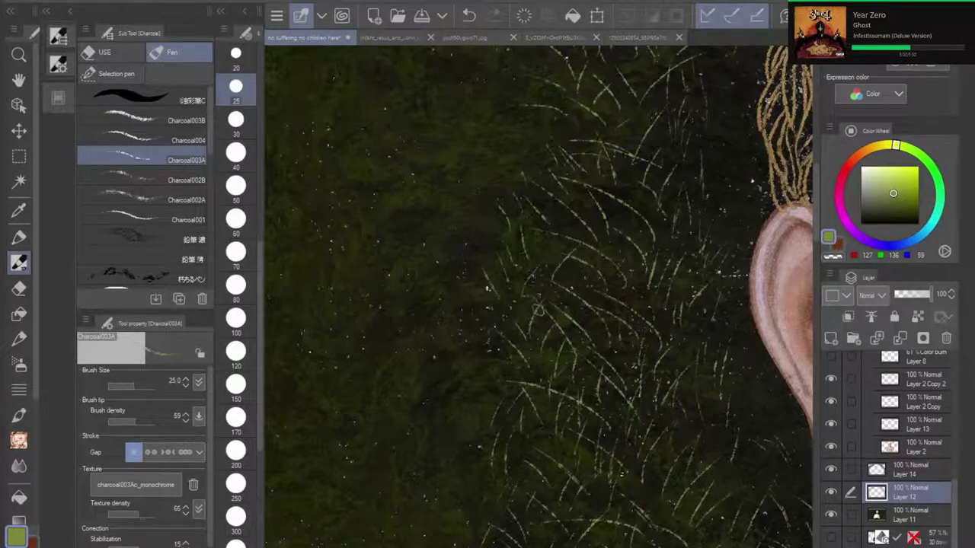
pyautogui.moveTo(471, 374); pyautogui.dragTo(459, 355)
pyautogui.moveTo(466, 402); pyautogui.dragTo(447, 373)
pyautogui.moveTo(453, 421); pyautogui.dragTo(439, 409)
pyautogui.moveTo(442, 454)
pyautogui.mouseDown()
pyautogui.moveTo(428, 412)
pyautogui.moveTo(414, 437)
pyautogui.mouseUp()
pyautogui.moveTo(428, 491)
pyautogui.mouseDown()
pyautogui.moveTo(417, 473)
pyautogui.moveTo(456, 442)
pyautogui.moveTo(478, 387)
pyautogui.mouseUp()
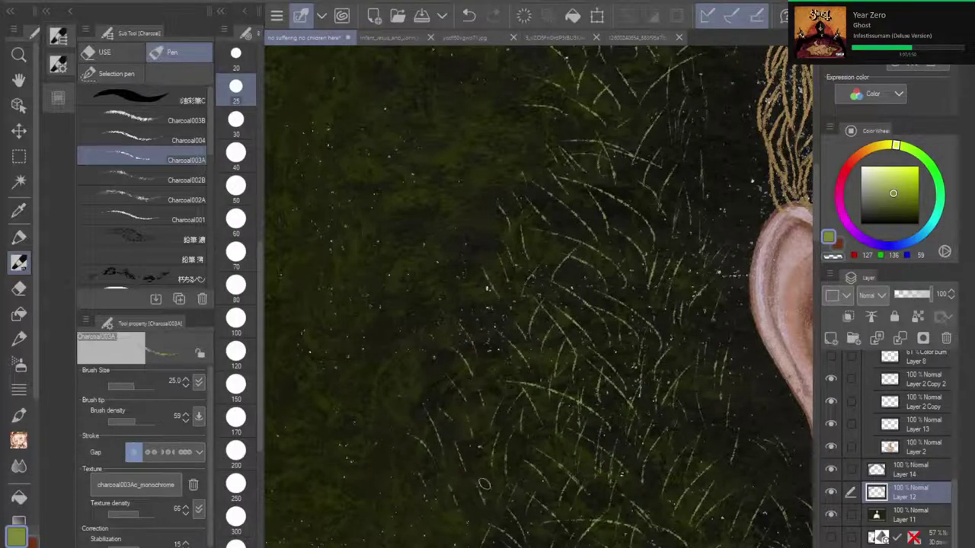
pyautogui.moveTo(395, 376)
pyautogui.mouseDown()
pyautogui.moveTo(416, 396)
pyautogui.moveTo(389, 407)
pyautogui.moveTo(384, 444)
pyautogui.moveTo(402, 468)
pyautogui.mouseUp()
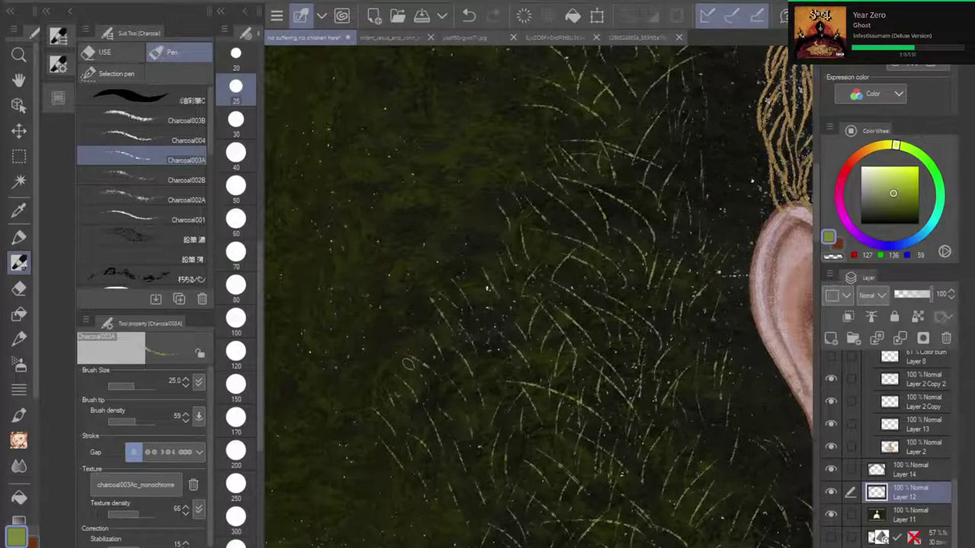
# Step: Paint a row of short olive-green grass blades on the dark background above the top of the figure's head
pyautogui.hotkey('ctrl', '-')
pyautogui.hotkey('ctrl', '-')
pyautogui.moveTo(594, 297); pyautogui.dragTo(489, 357)
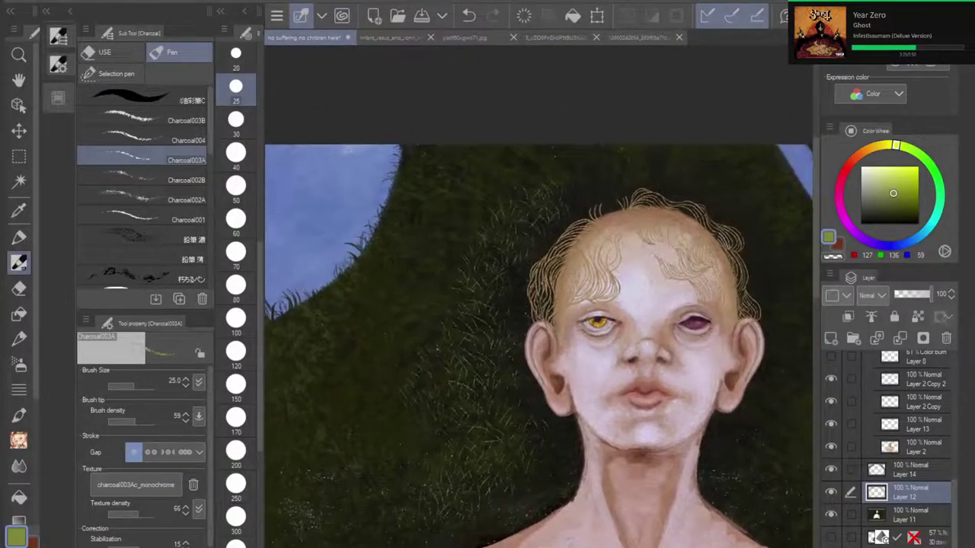
pyautogui.scroll(4, 624, 192)
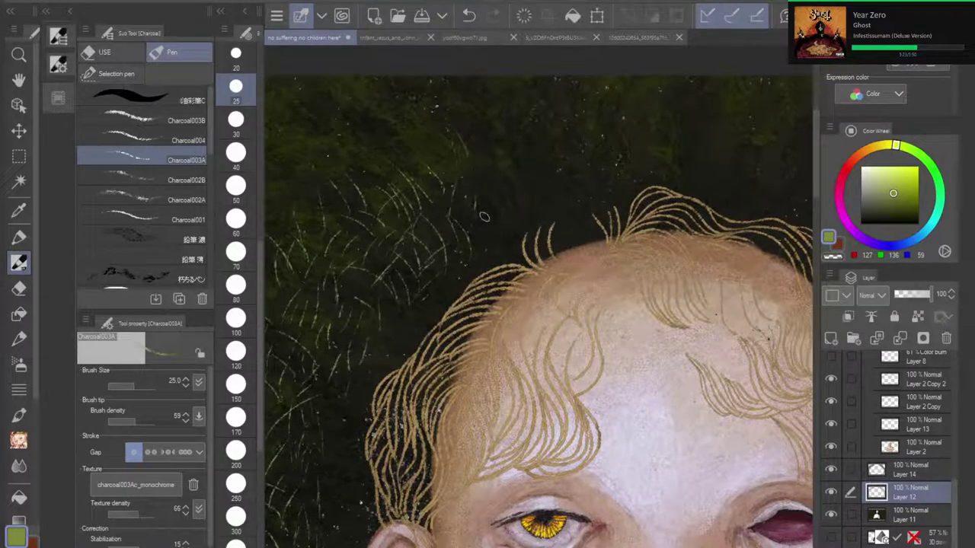
pyautogui.moveTo(506, 217)
pyautogui.mouseDown()
pyautogui.moveTo(504, 174)
pyautogui.moveTo(524, 182)
pyautogui.moveTo(512, 144)
pyautogui.moveTo(548, 168)
pyautogui.moveTo(530, 135)
pyautogui.mouseUp()
pyautogui.moveTo(561, 170)
pyautogui.mouseDown()
pyautogui.moveTo(576, 141)
pyautogui.moveTo(615, 134)
pyautogui.mouseUp()
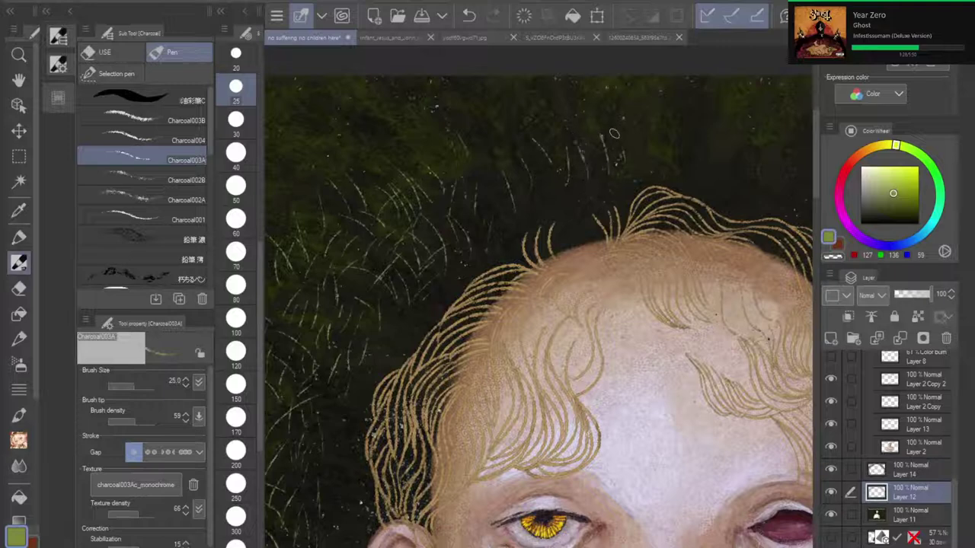
pyautogui.moveTo(611, 169); pyautogui.dragTo(600, 143)
pyautogui.moveTo(642, 168)
pyautogui.mouseDown()
pyautogui.moveTo(672, 135)
pyautogui.moveTo(647, 123)
pyautogui.mouseUp()
pyautogui.moveTo(690, 150); pyautogui.dragTo(703, 141)
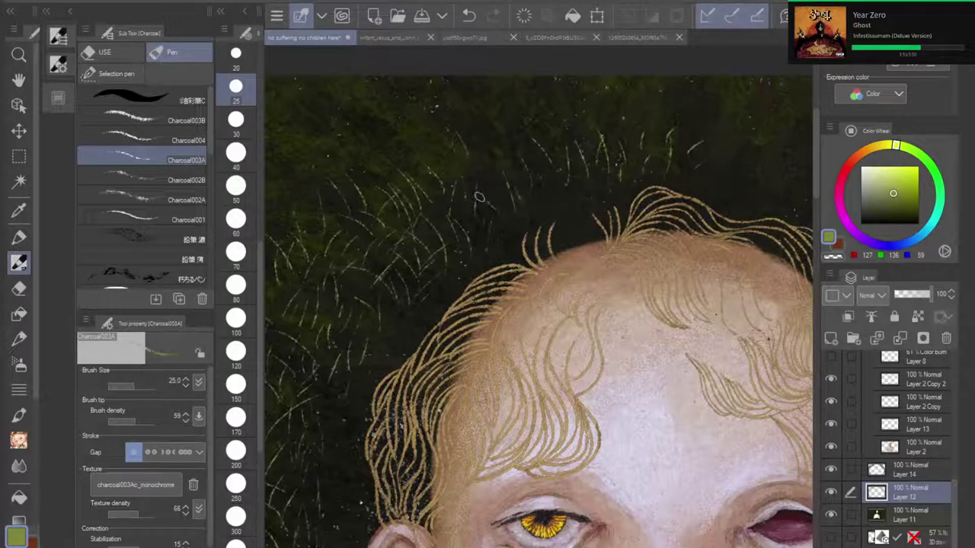
# Step: Thicken the grass above the yellow-eyed side of the head with more short curved olive-green blades
pyautogui.scroll(-6, 618, 304)
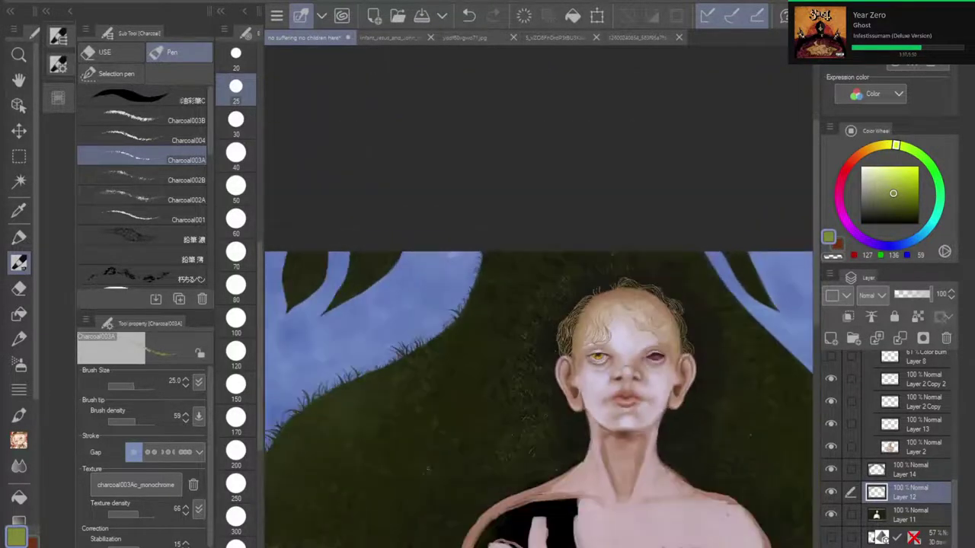
pyautogui.moveTo(618, 305); pyautogui.dragTo(638, 181)
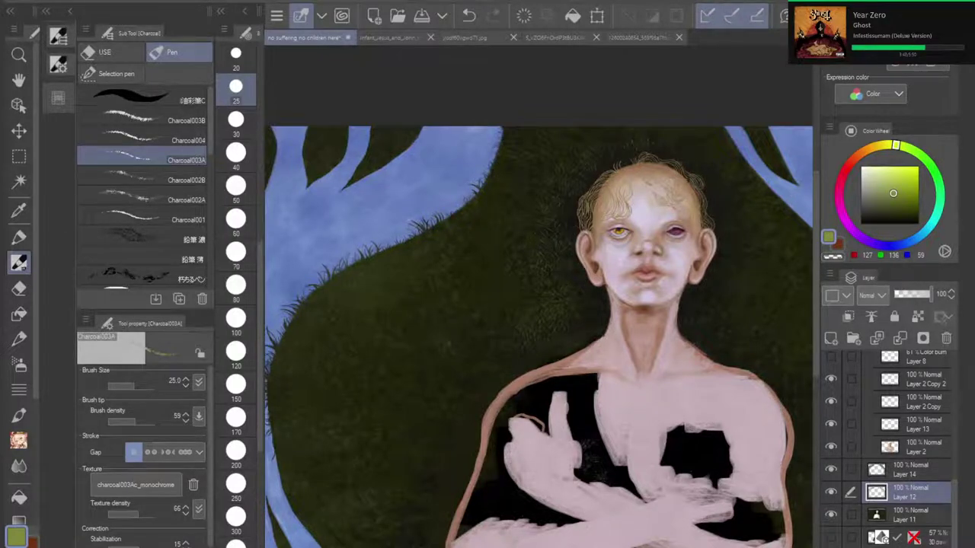
pyautogui.scroll(5, 647, 165)
pyautogui.moveTo(647, 165); pyautogui.dragTo(649, 309)
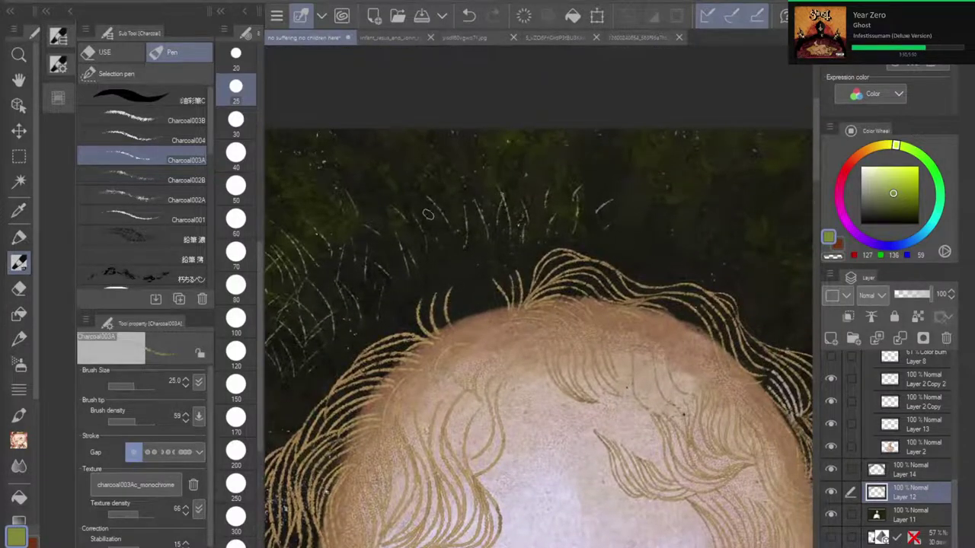
pyautogui.moveTo(428, 222)
pyautogui.mouseDown()
pyautogui.moveTo(443, 200)
pyautogui.moveTo(440, 163)
pyautogui.moveTo(457, 186)
pyautogui.moveTo(468, 144)
pyautogui.moveTo(476, 167)
pyautogui.mouseUp()
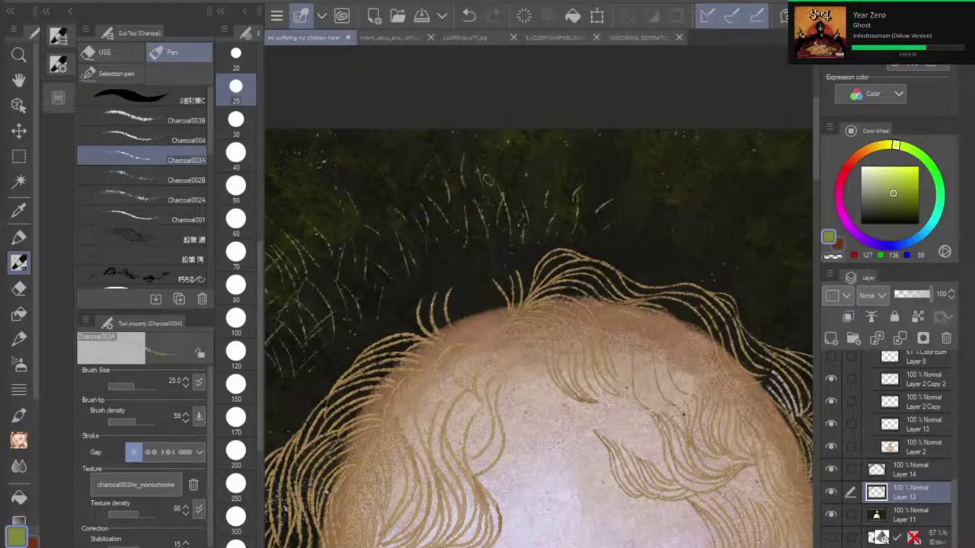
pyautogui.moveTo(488, 203); pyautogui.dragTo(480, 186)
pyautogui.moveTo(469, 227)
pyautogui.mouseDown()
pyautogui.moveTo(467, 217)
pyautogui.moveTo(472, 225)
pyautogui.mouseUp()
pyautogui.moveTo(429, 272)
pyautogui.mouseDown()
pyautogui.moveTo(429, 237)
pyautogui.moveTo(449, 244)
pyautogui.mouseUp()
pyautogui.moveTo(378, 221); pyautogui.dragTo(360, 202)
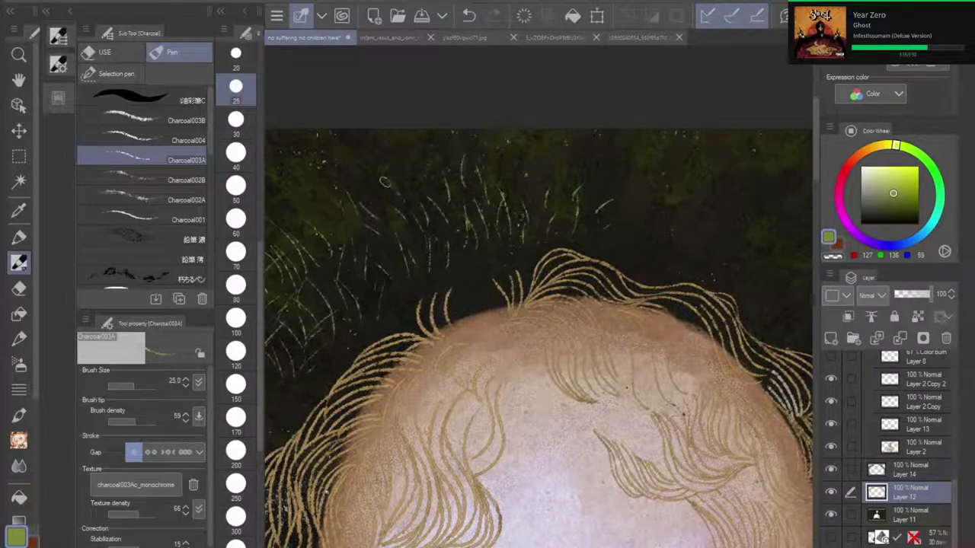
pyautogui.moveTo(423, 182); pyautogui.dragTo(426, 161)
# Step: Extend the row of olive-green grass blades across the crown towards the dark-eyed side of the head
pyautogui.moveTo(638, 243)
pyautogui.mouseDown()
pyautogui.moveTo(663, 211)
pyautogui.moveTo(698, 203)
pyautogui.mouseUp()
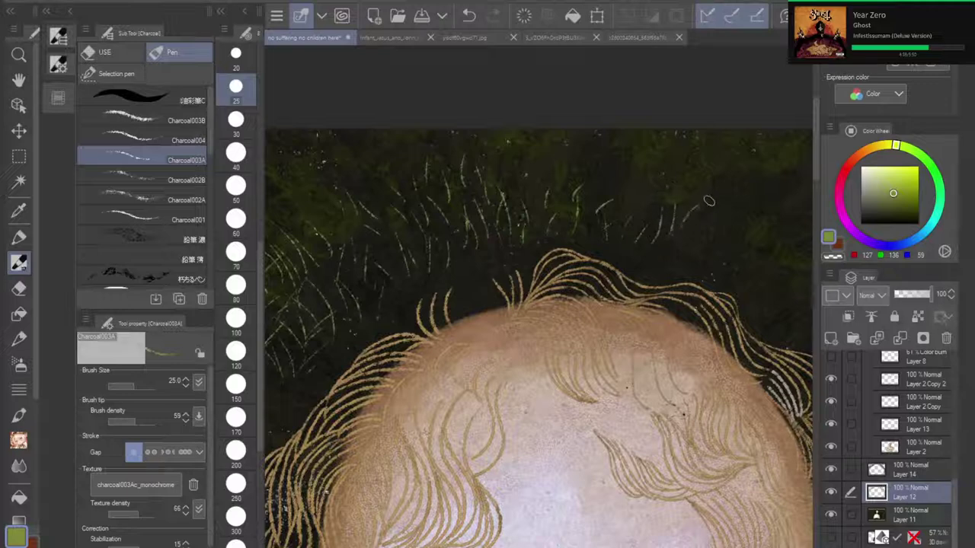
pyautogui.moveTo(677, 247)
pyautogui.mouseDown()
pyautogui.moveTo(725, 221)
pyautogui.moveTo(705, 249)
pyautogui.moveTo(735, 207)
pyautogui.mouseUp()
pyautogui.moveTo(721, 250)
pyautogui.mouseDown()
pyautogui.moveTo(766, 239)
pyautogui.moveTo(748, 265)
pyautogui.moveTo(786, 249)
pyautogui.mouseUp()
pyautogui.moveTo(627, 224); pyautogui.dragTo(624, 203)
pyautogui.moveTo(698, 216); pyautogui.dragTo(721, 208)
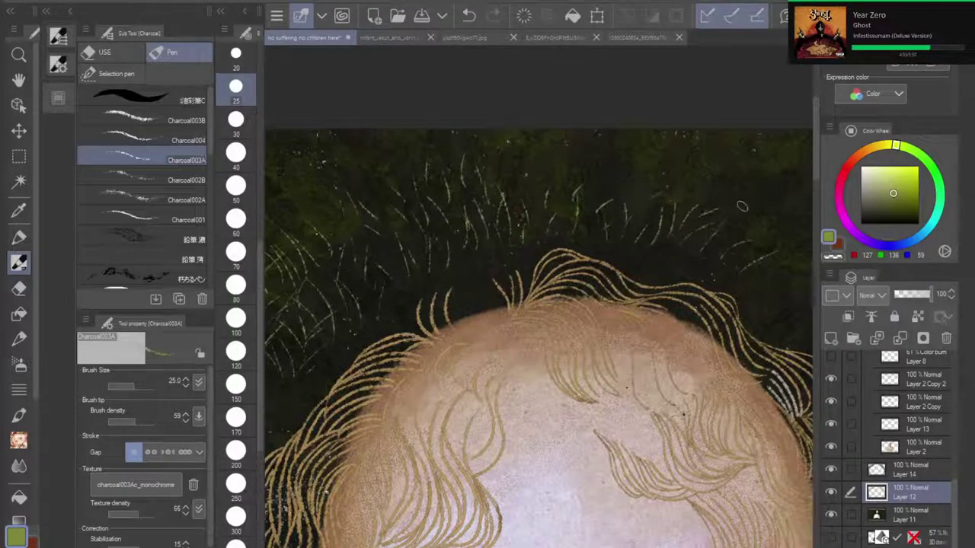
# Step: Examine the grass texture around the head, ear and shoulder, both up close and across the whole painting
pyautogui.scroll(-5, 742, 205)
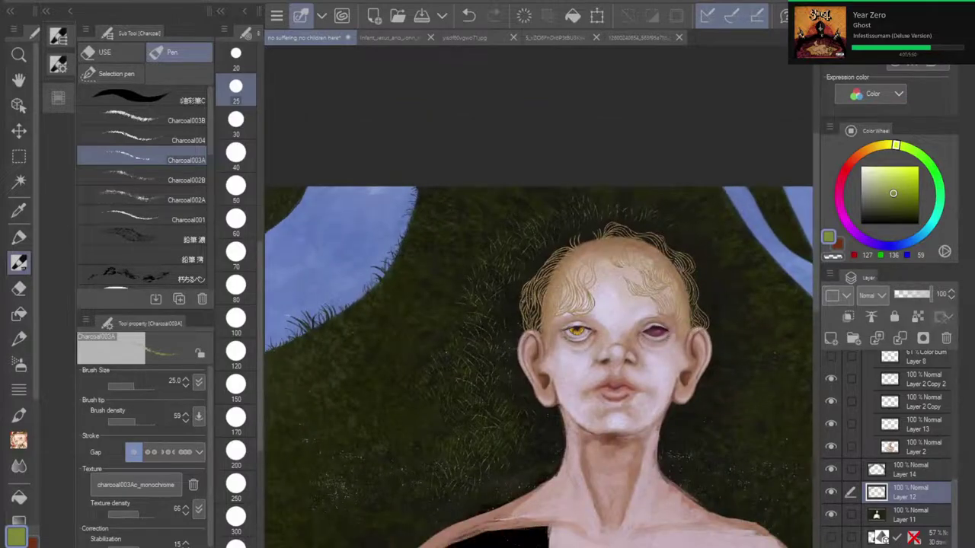
pyautogui.moveTo(579, 366); pyautogui.dragTo(542, 230)
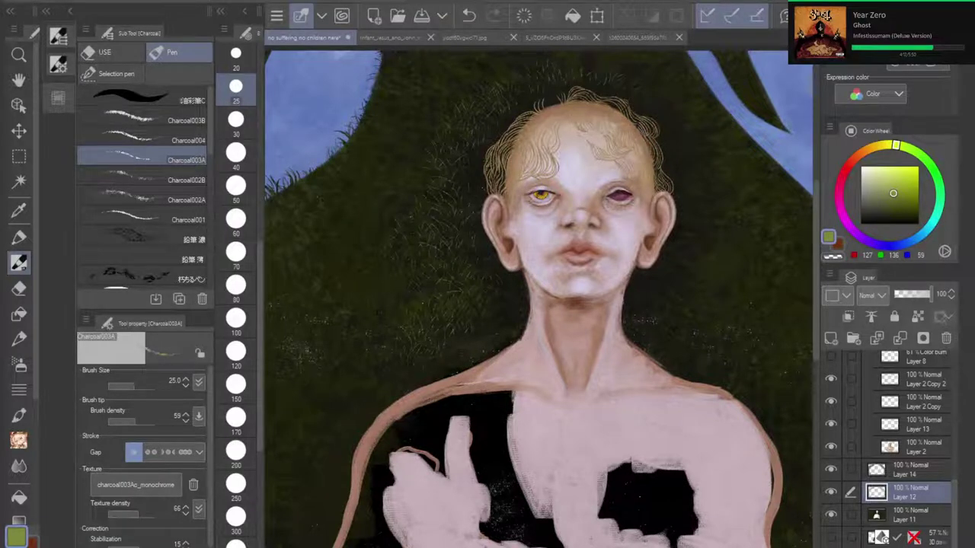
pyautogui.scroll(2, 424, 279)
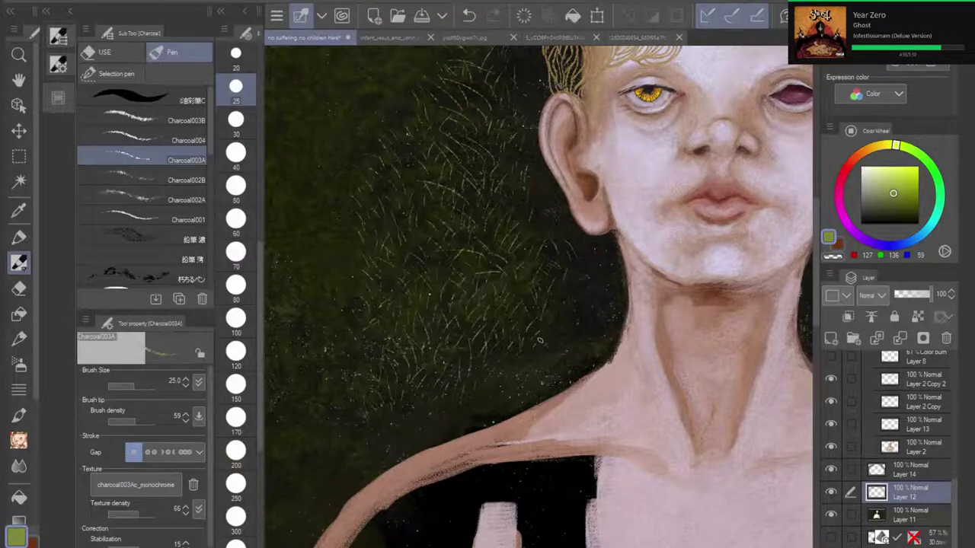
pyautogui.moveTo(657, 192); pyautogui.dragTo(654, 234)
pyautogui.scroll(-2, 595, 302)
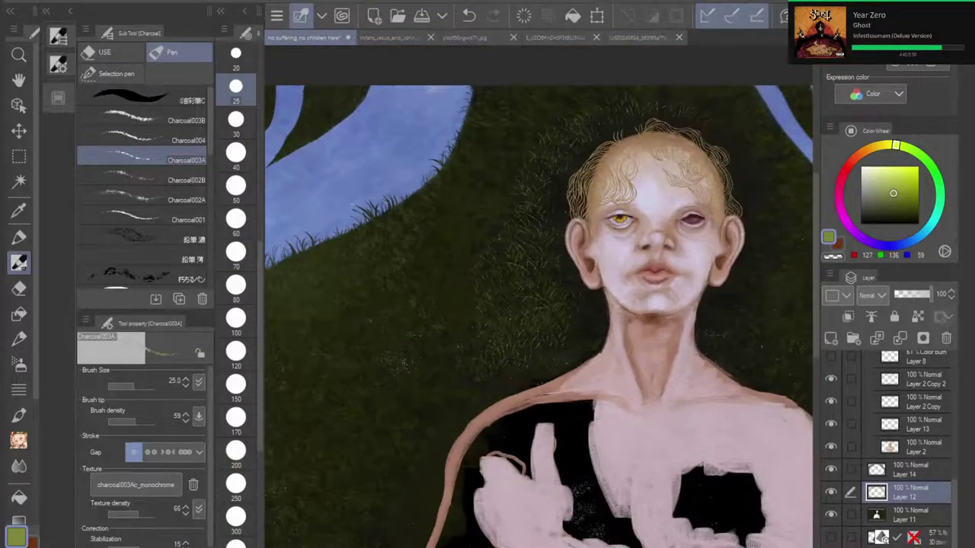
pyautogui.scroll(4, 522, 303)
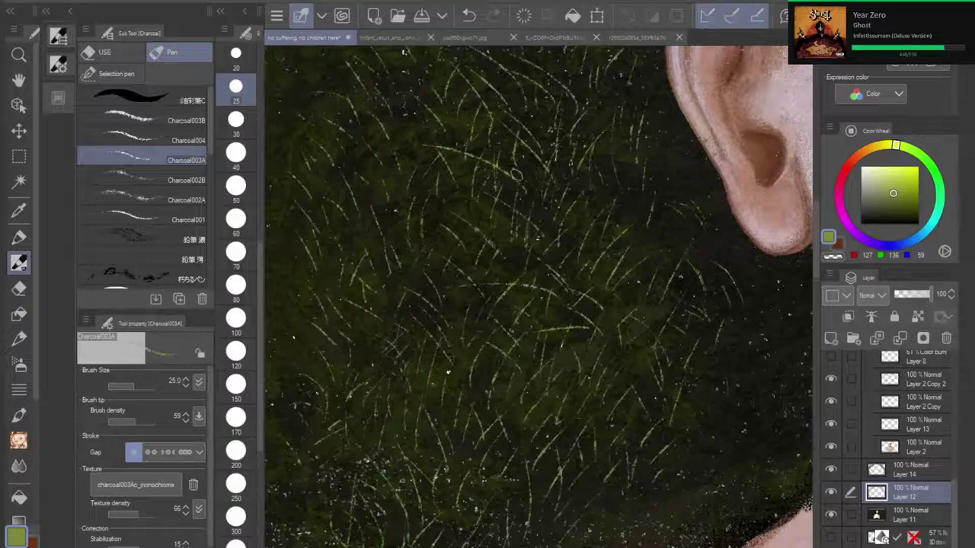
pyautogui.scroll(-5, 610, 304)
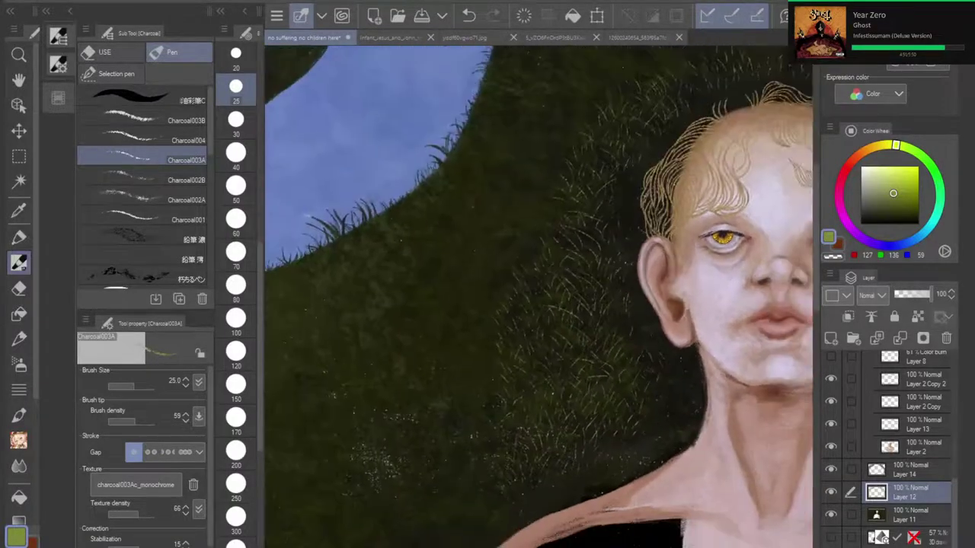
pyautogui.scroll(2, 610, 442)
pyautogui.moveTo(609, 441); pyautogui.dragTo(424, 547)
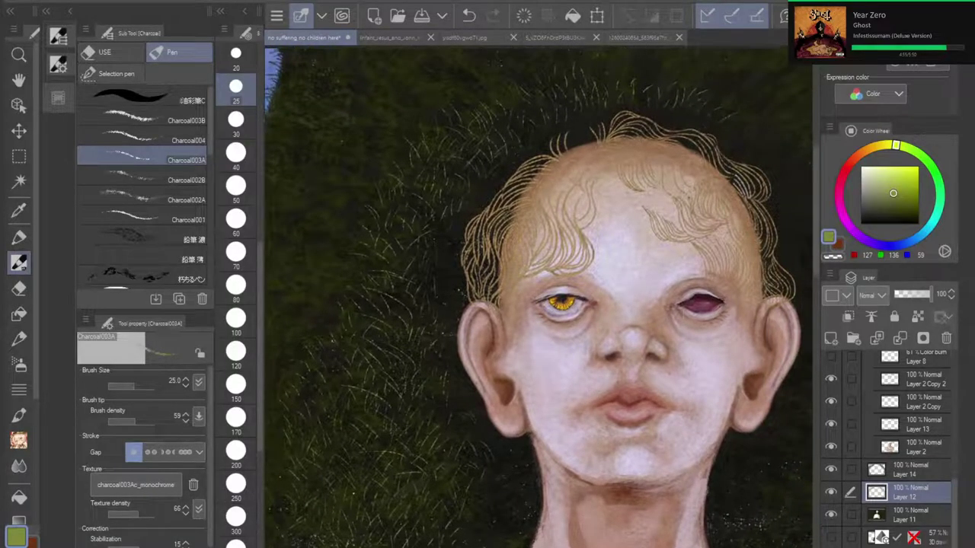
pyautogui.scroll(-5, 538, 297)
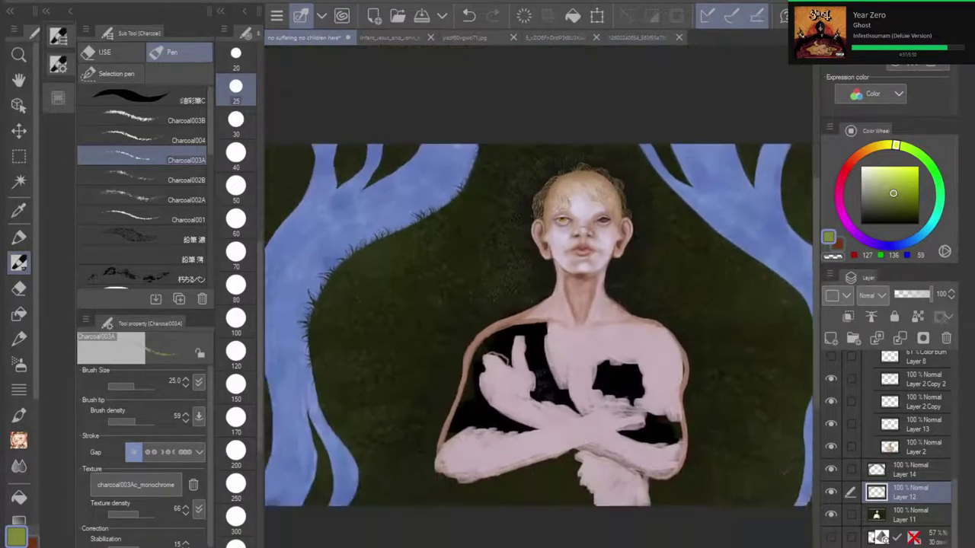
pyautogui.moveTo(538, 320); pyautogui.dragTo(549, 268)
pyautogui.scroll(-5, 607, 326)
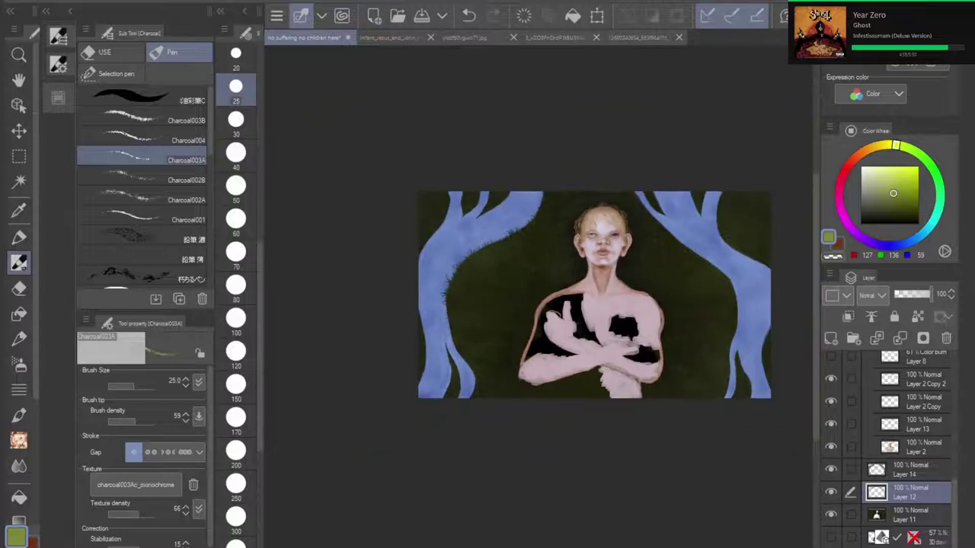
pyautogui.scroll(3, 607, 329)
pyautogui.moveTo(607, 328); pyautogui.dragTo(553, 340)
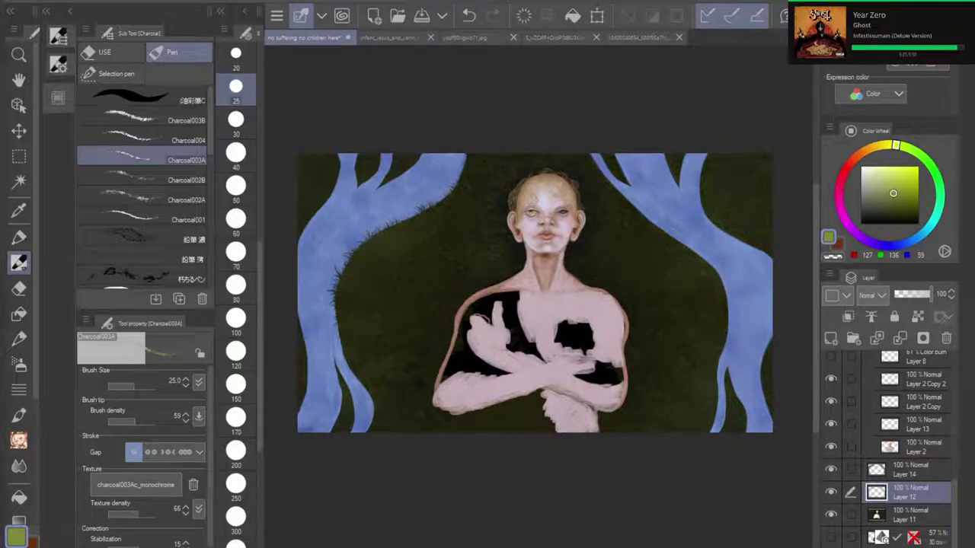
pyautogui.scroll(5, 481, 242)
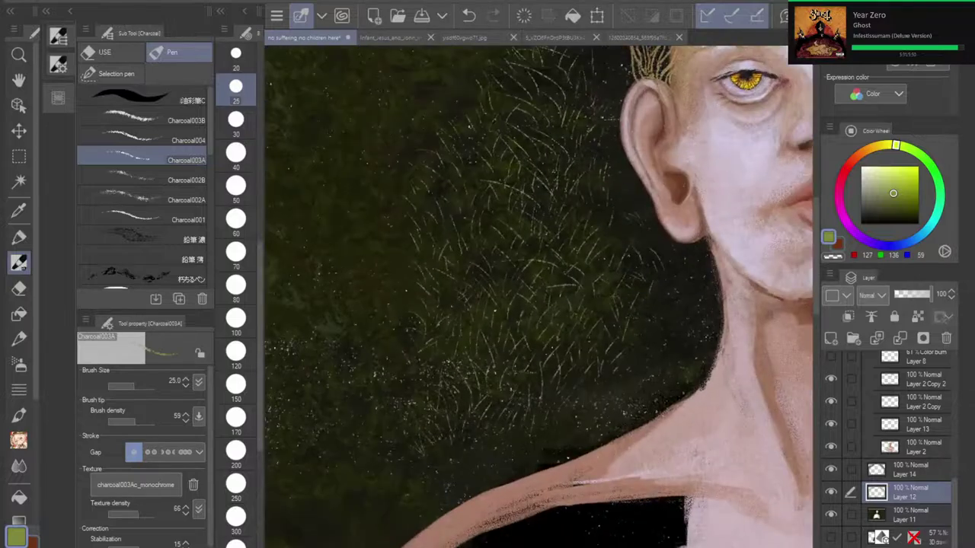
pyautogui.moveTo(533, 251); pyautogui.dragTo(253, 505)
pyautogui.moveTo(619, 207); pyautogui.dragTo(616, 168)
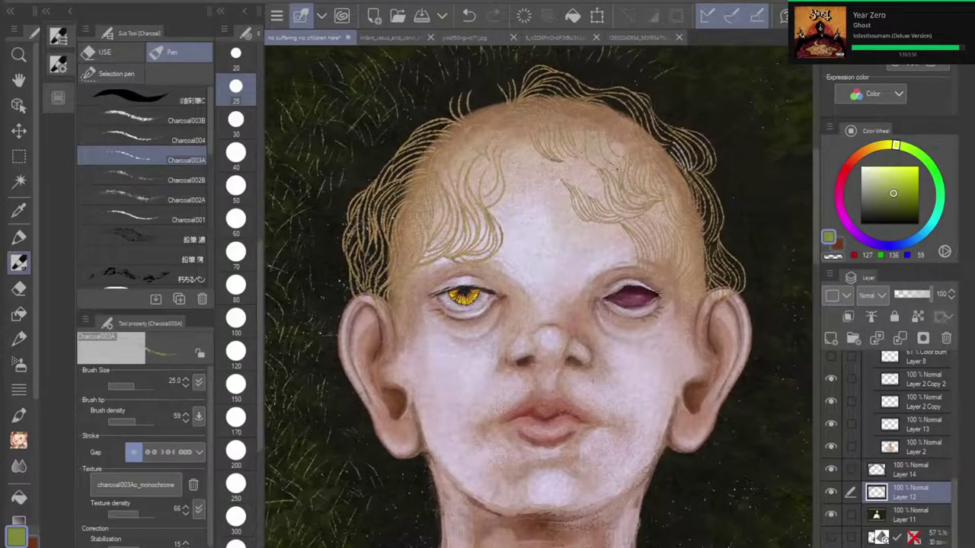
# Step: Curve the grass row outward above the hair curls on the dark-eyed side with short outward-leaning blades
pyautogui.scroll(4, 541, 297)
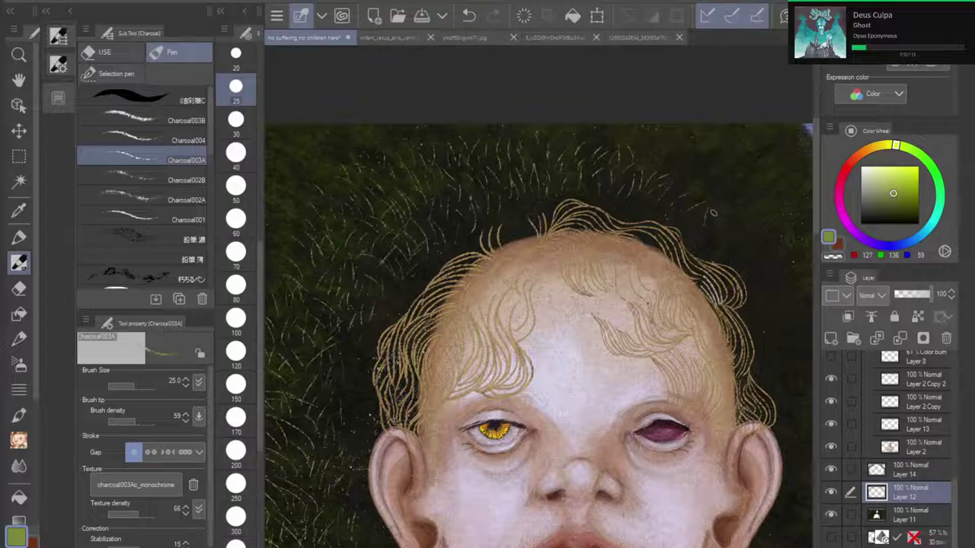
pyautogui.moveTo(725, 220)
pyautogui.mouseDown()
pyautogui.moveTo(718, 237)
pyautogui.moveTo(766, 272)
pyautogui.mouseUp()
pyautogui.moveTo(745, 199); pyautogui.dragTo(736, 204)
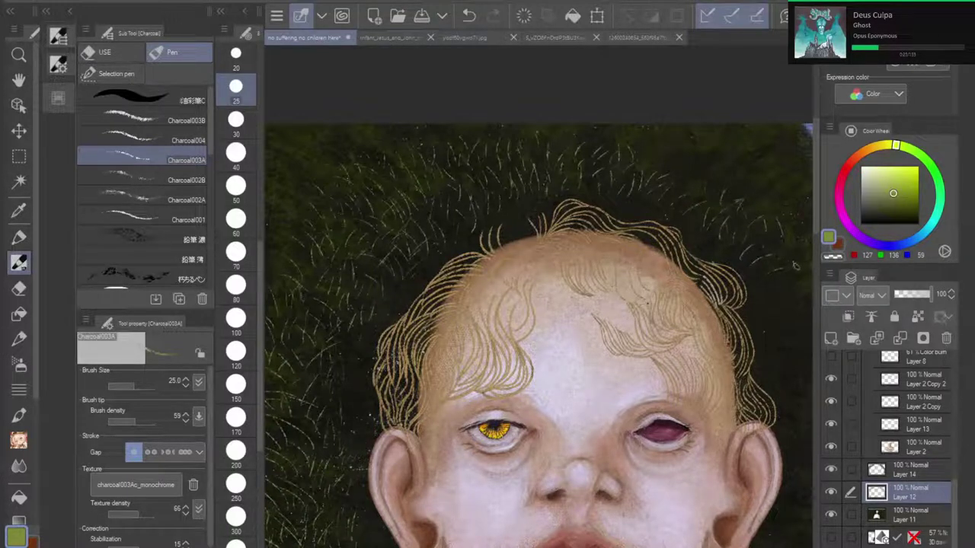
pyautogui.scroll(-5, 793, 250)
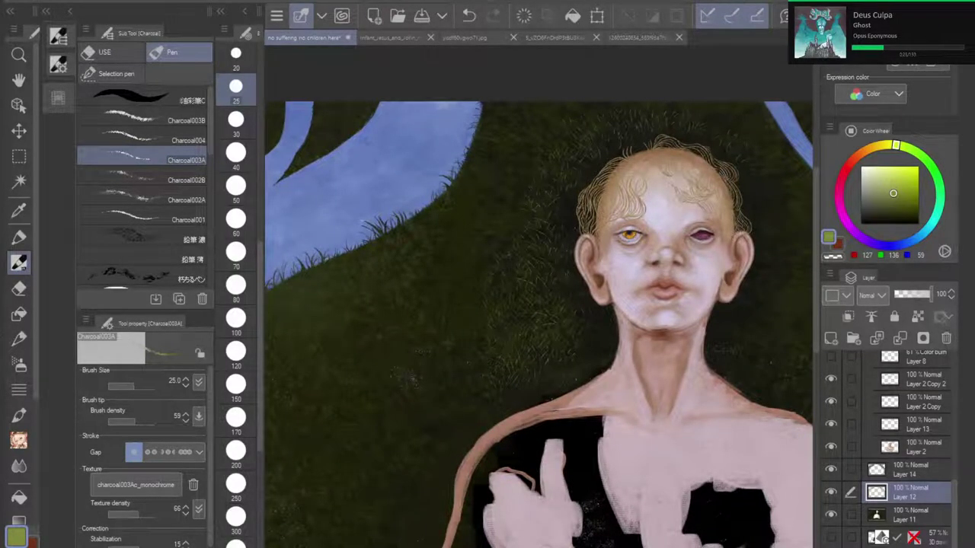
pyautogui.moveTo(487, 305); pyautogui.dragTo(425, 333)
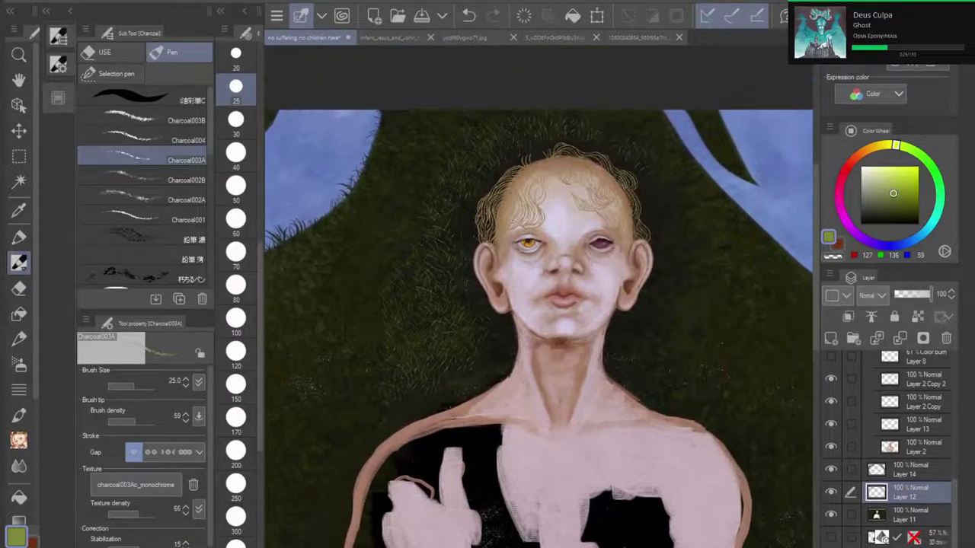
# Step: Widen the grass patch beside the yellow-eyed side's ear with more blades along its outer and lower edge
pyautogui.scroll(-5, 590, 327)
pyautogui.moveTo(589, 328); pyautogui.dragTo(603, 292)
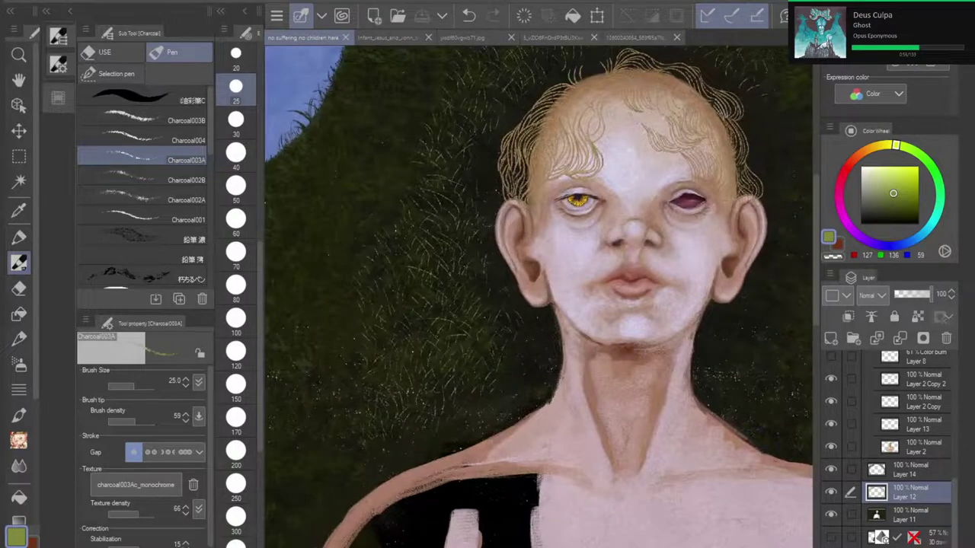
pyautogui.moveTo(538, 274); pyautogui.dragTo(482, 335)
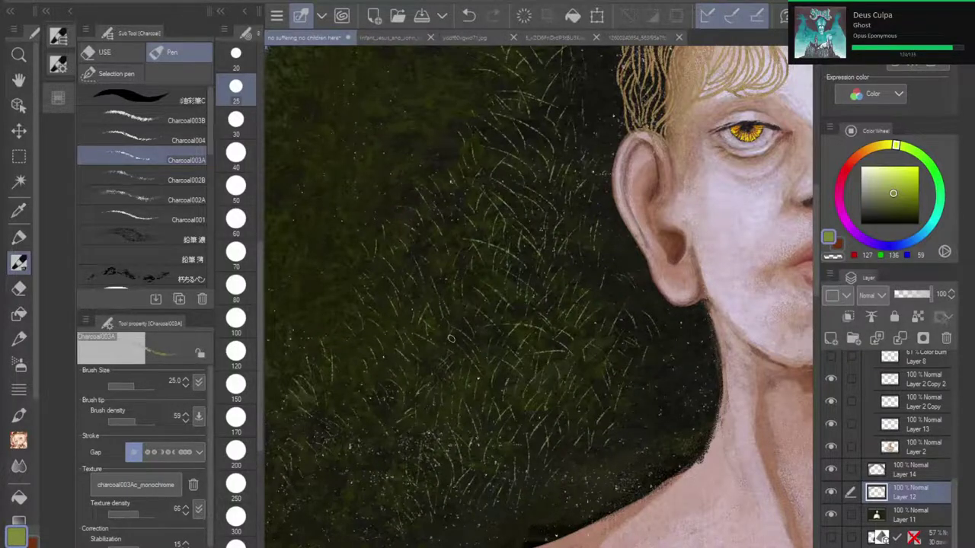
pyautogui.scroll(-5, 313, 452)
pyautogui.moveTo(578, 335); pyautogui.dragTo(525, 374)
pyautogui.scroll(4, 290, 400)
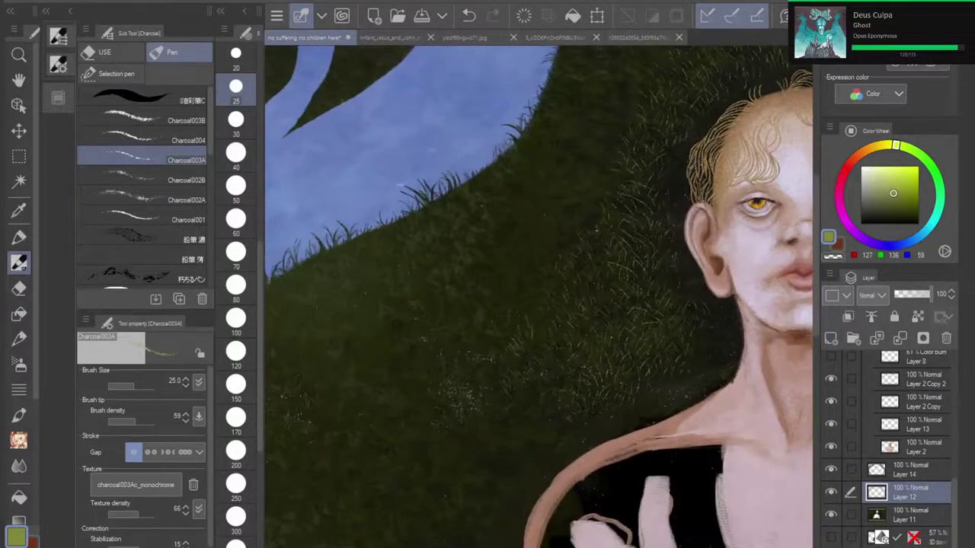
# Step: Continue the grass downward on the dark background beside the hair curls at the dark-eyed side's temple
pyautogui.moveTo(564, 305); pyautogui.dragTo(486, 350)
pyautogui.moveTo(579, 305); pyautogui.dragTo(390, 397)
pyautogui.scroll(3, 568, 244)
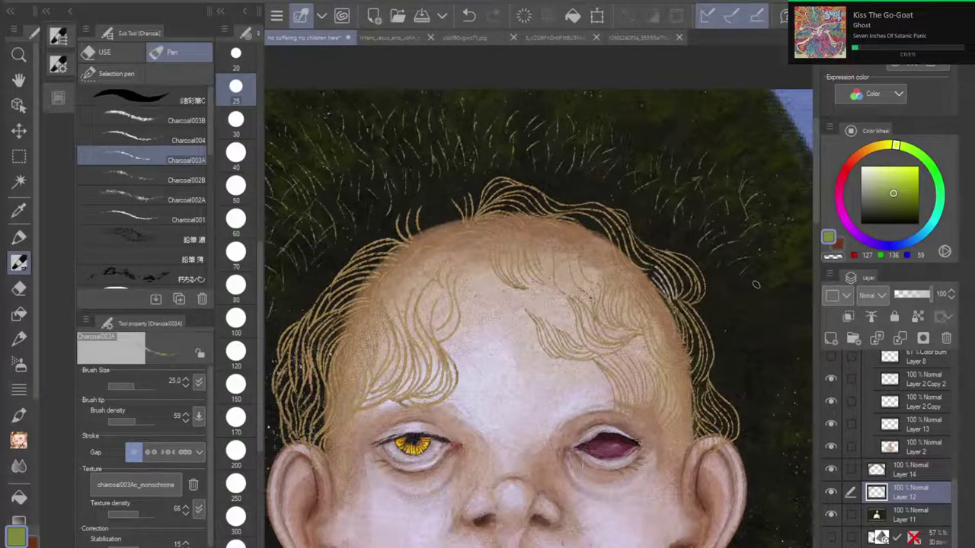
pyautogui.moveTo(744, 289); pyautogui.dragTo(762, 279)
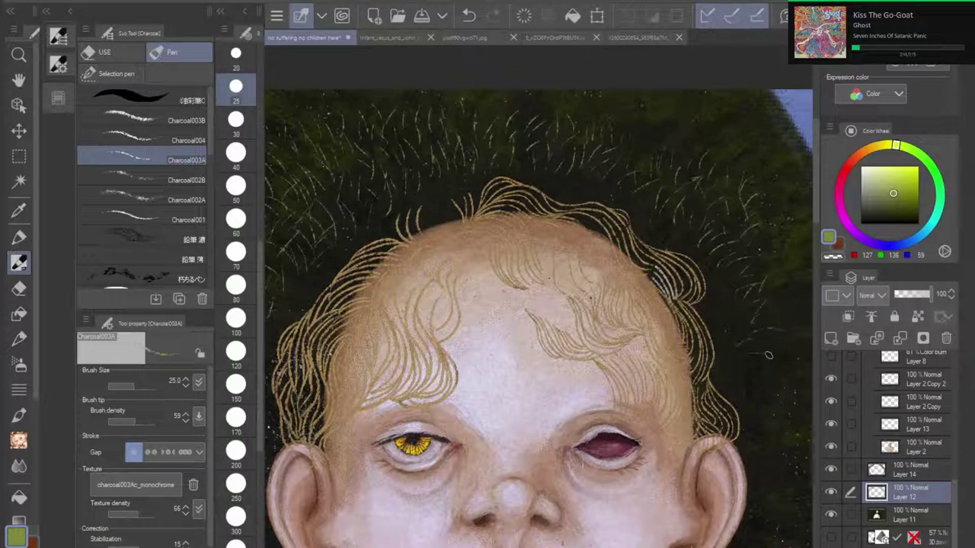
pyautogui.moveTo(764, 346); pyautogui.dragTo(779, 341)
pyautogui.scroll(-2, 612, 309)
pyautogui.moveTo(611, 309); pyautogui.dragTo(627, 252)
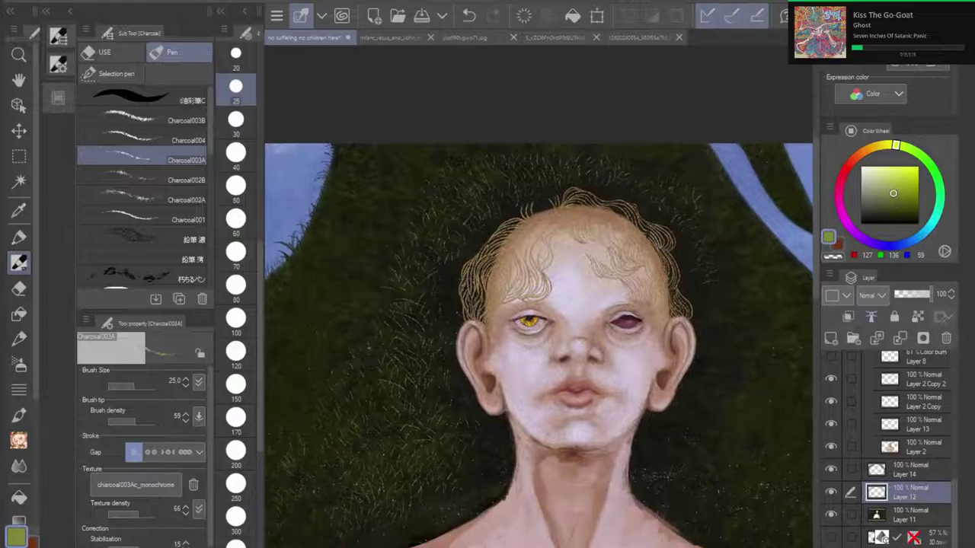
pyautogui.moveTo(564, 328); pyautogui.dragTo(610, 243)
pyautogui.moveTo(564, 366); pyautogui.dragTo(518, 246)
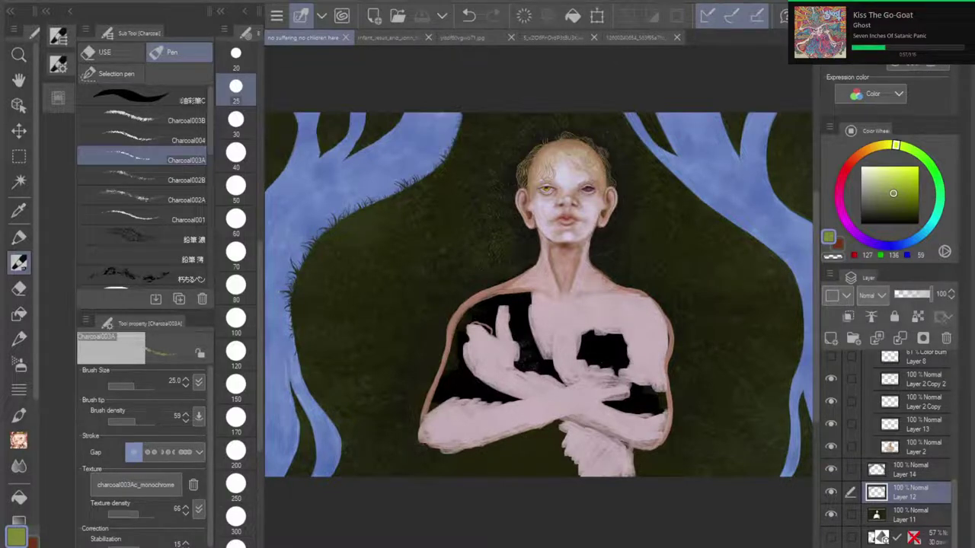
# Step: Add more blades above the crown and lengthen the grass band down towards the dark-eyed side's ear
pyautogui.scroll(5, 584, 185)
pyautogui.moveTo(583, 184); pyautogui.dragTo(559, 396)
pyautogui.moveTo(473, 116)
pyautogui.mouseDown()
pyautogui.moveTo(479, 84)
pyautogui.moveTo(486, 103)
pyautogui.moveTo(491, 88)
pyautogui.mouseUp()
pyautogui.moveTo(494, 114)
pyautogui.mouseDown()
pyautogui.moveTo(498, 91)
pyautogui.moveTo(485, 109)
pyautogui.moveTo(523, 86)
pyautogui.moveTo(562, 86)
pyautogui.mouseUp()
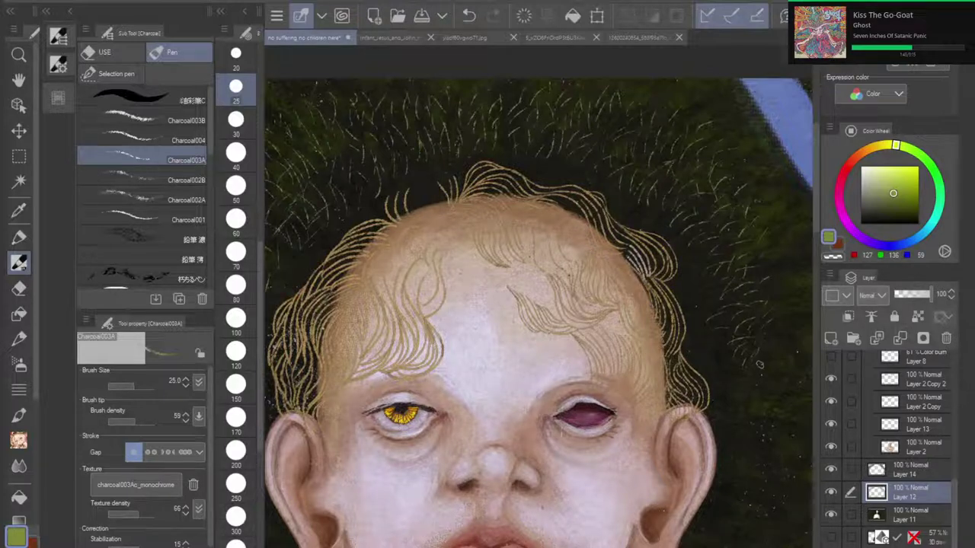
pyautogui.hotkey('ctrl', '-')
pyautogui.hotkey('ctrl', '-')
pyautogui.hotkey('ctrl', '-')
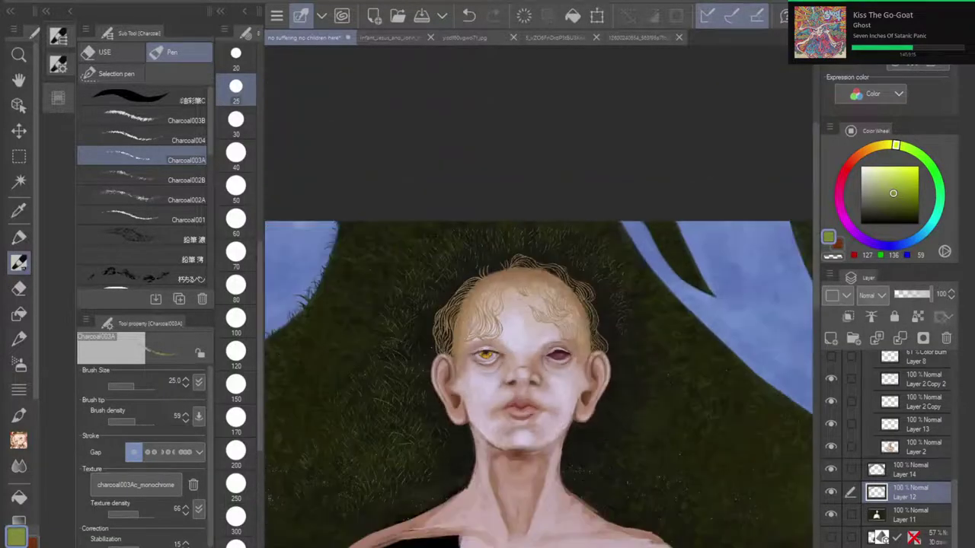
pyautogui.moveTo(533, 366); pyautogui.dragTo(545, 315)
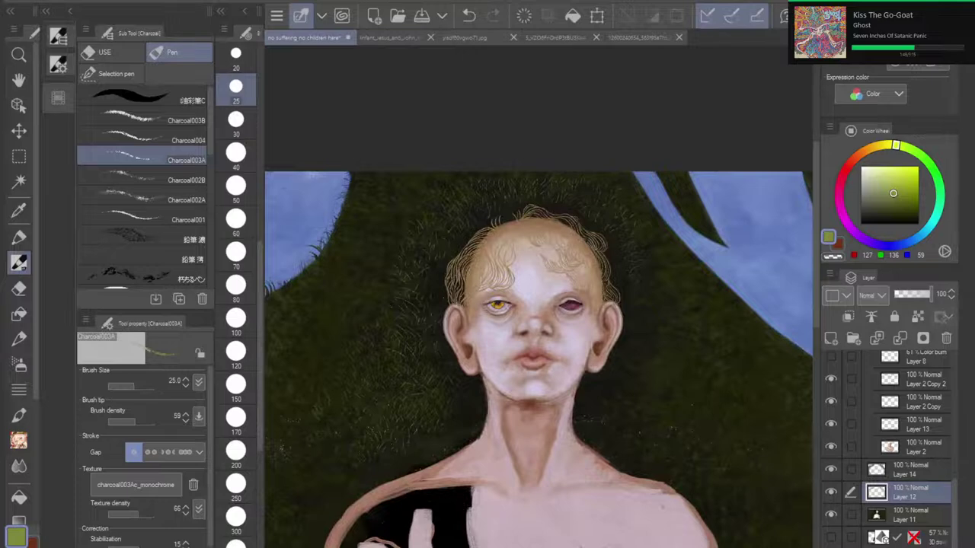
# Step: Thicken the grass band outside the dark-eyed side's curls with additional short olive-green blades
pyautogui.scroll(3, 604, 272)
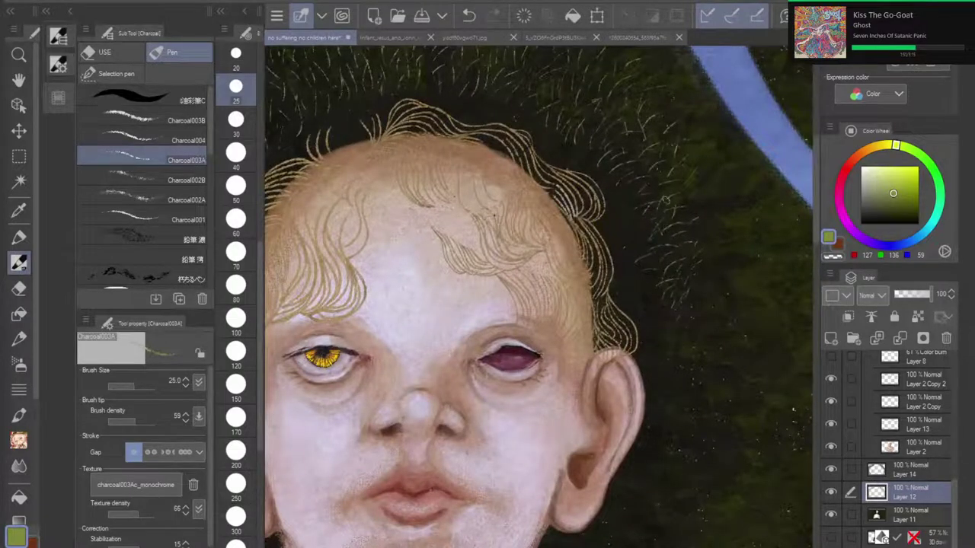
pyautogui.moveTo(684, 221)
pyautogui.mouseDown()
pyautogui.moveTo(674, 204)
pyautogui.moveTo(683, 185)
pyautogui.mouseUp()
pyautogui.moveTo(683, 269); pyautogui.dragTo(680, 251)
pyautogui.moveTo(681, 297)
pyautogui.mouseDown()
pyautogui.moveTo(671, 276)
pyautogui.moveTo(685, 254)
pyautogui.mouseUp()
pyautogui.moveTo(662, 132)
pyautogui.mouseDown()
pyautogui.moveTo(651, 118)
pyautogui.moveTo(625, 124)
pyautogui.mouseUp()
pyautogui.scroll(-3, 612, 305)
pyautogui.moveTo(611, 305); pyautogui.dragTo(711, 193)
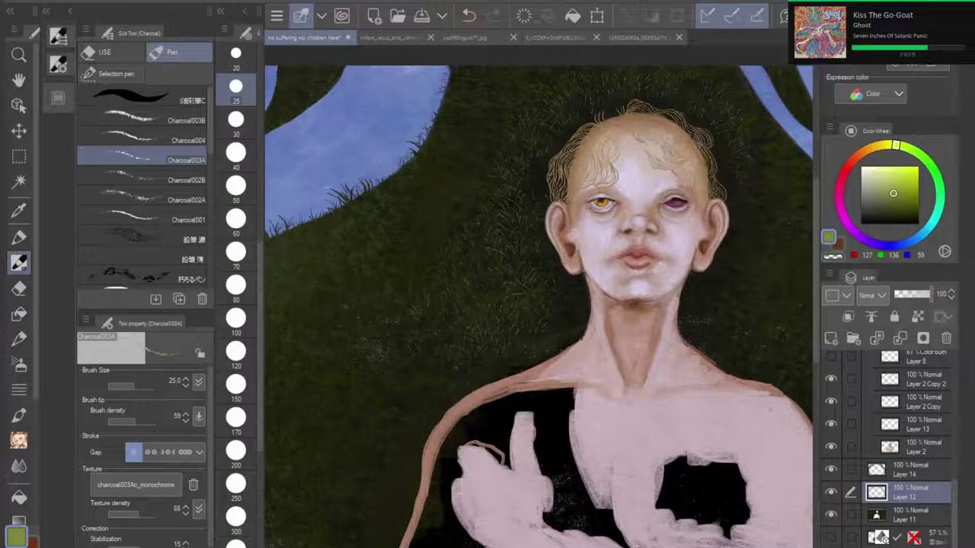
# Step: Add olive-green blades above the yellow-eyed side of the crown, extending the grass outward over the dark background
pyautogui.moveTo(610, 264); pyautogui.dragTo(526, 334)
pyautogui.scroll(3, 526, 334)
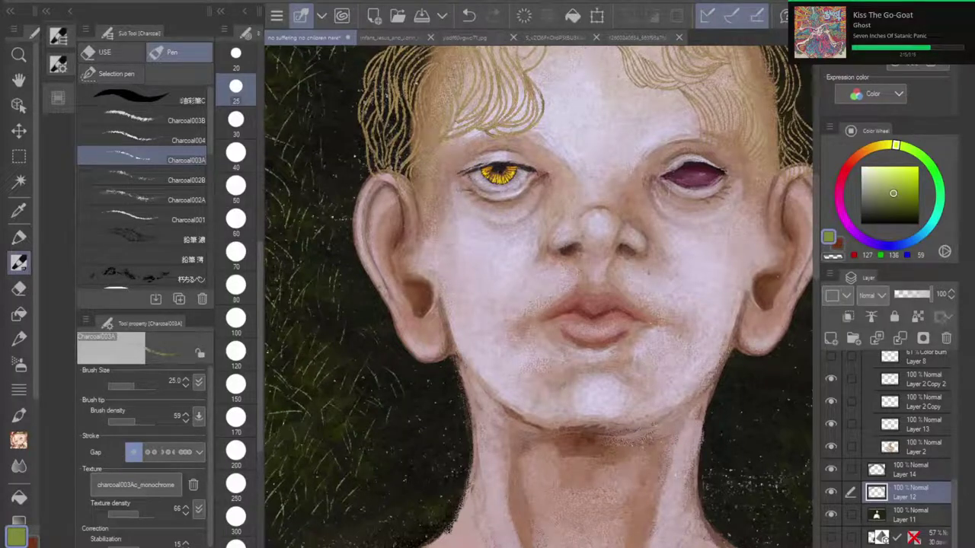
pyautogui.moveTo(594, 168); pyautogui.dragTo(652, 505)
pyautogui.scroll(3, 425, 192)
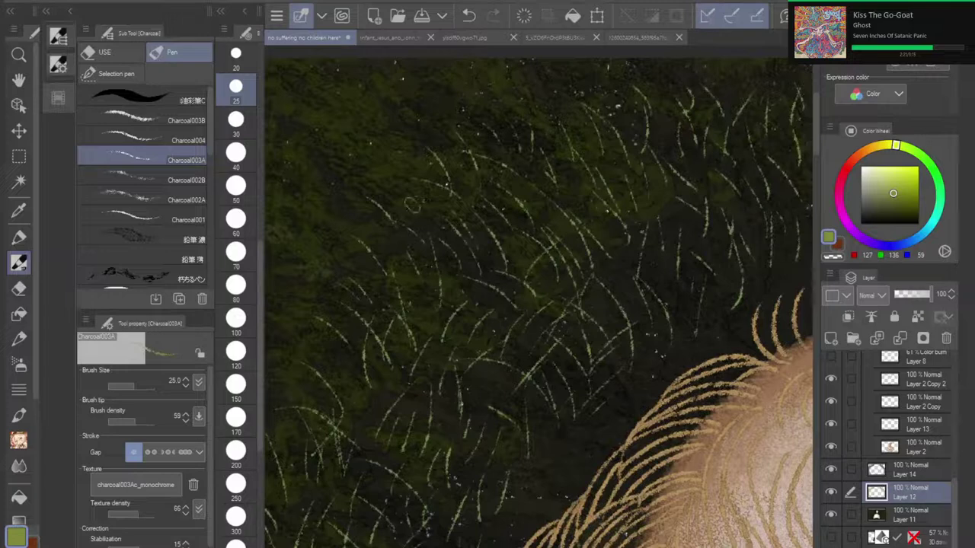
pyautogui.moveTo(418, 176); pyautogui.dragTo(425, 203)
pyautogui.moveTo(404, 136); pyautogui.dragTo(432, 165)
pyautogui.moveTo(441, 128)
pyautogui.mouseDown()
pyautogui.moveTo(462, 175)
pyautogui.moveTo(469, 149)
pyautogui.mouseUp()
pyautogui.moveTo(381, 228)
pyautogui.mouseDown()
pyautogui.moveTo(354, 243)
pyautogui.moveTo(319, 219)
pyautogui.moveTo(334, 279)
pyautogui.moveTo(319, 202)
pyautogui.moveTo(313, 311)
pyautogui.moveTo(298, 270)
pyautogui.moveTo(322, 317)
pyautogui.moveTo(313, 306)
pyautogui.moveTo(319, 332)
pyautogui.mouseUp()
pyautogui.moveTo(339, 373)
pyautogui.mouseDown()
pyautogui.moveTo(341, 396)
pyautogui.moveTo(355, 398)
pyautogui.mouseUp()
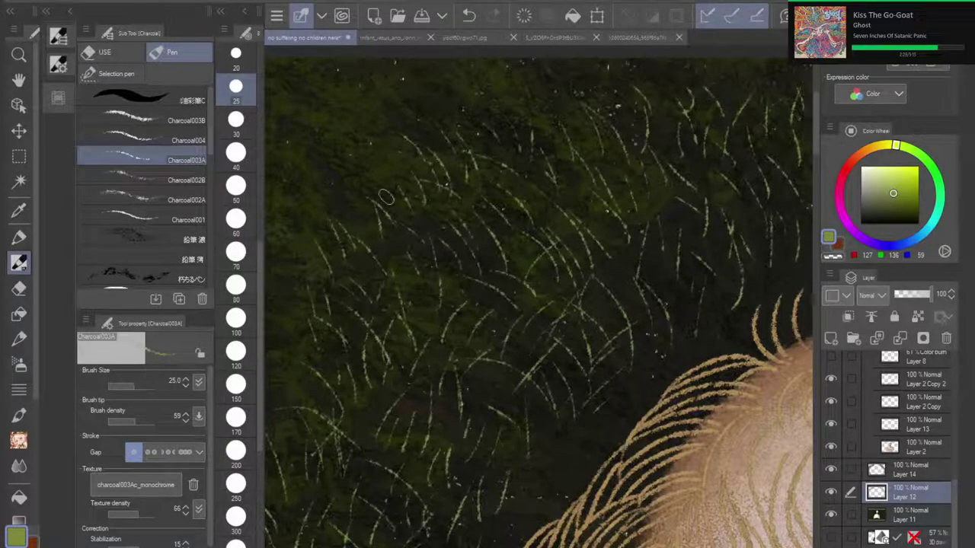
pyautogui.moveTo(355, 212)
pyautogui.mouseDown()
pyautogui.moveTo(359, 166)
pyautogui.moveTo(345, 199)
pyautogui.moveTo(360, 148)
pyautogui.moveTo(385, 169)
pyautogui.moveTo(376, 176)
pyautogui.moveTo(362, 137)
pyautogui.moveTo(401, 154)
pyautogui.moveTo(380, 130)
pyautogui.mouseUp()
pyautogui.moveTo(544, 138); pyautogui.dragTo(653, 79)
# Step: Add short grass blades outside the curls at the dark-eyed side's temple, continuing down towards the top of the ear
pyautogui.hotkey('ctrl', '-')
pyautogui.hotkey('ctrl', '-')
pyautogui.hotkey('ctrl', '-')
pyautogui.hotkey('ctrl', '-')
pyautogui.moveTo(639, 380); pyautogui.dragTo(380, 213)
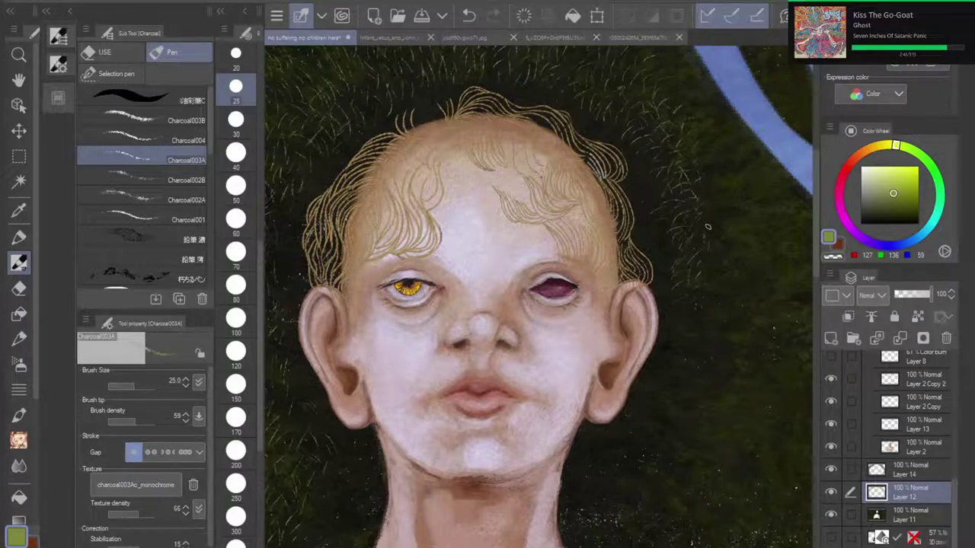
pyautogui.moveTo(717, 264)
pyautogui.mouseDown()
pyautogui.moveTo(717, 238)
pyautogui.moveTo(720, 254)
pyautogui.moveTo(711, 250)
pyautogui.mouseUp()
pyautogui.scroll(-2, 644, 294)
pyautogui.moveTo(644, 294); pyautogui.dragTo(698, 207)
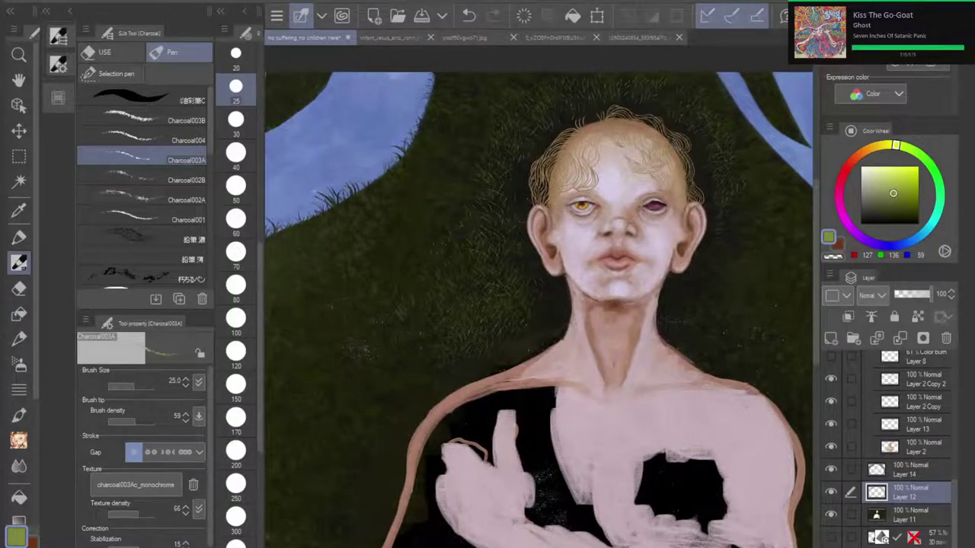
pyautogui.moveTo(698, 207)
pyautogui.mouseDown()
pyautogui.moveTo(701, 192)
pyautogui.moveTo(705, 205)
pyautogui.mouseUp()
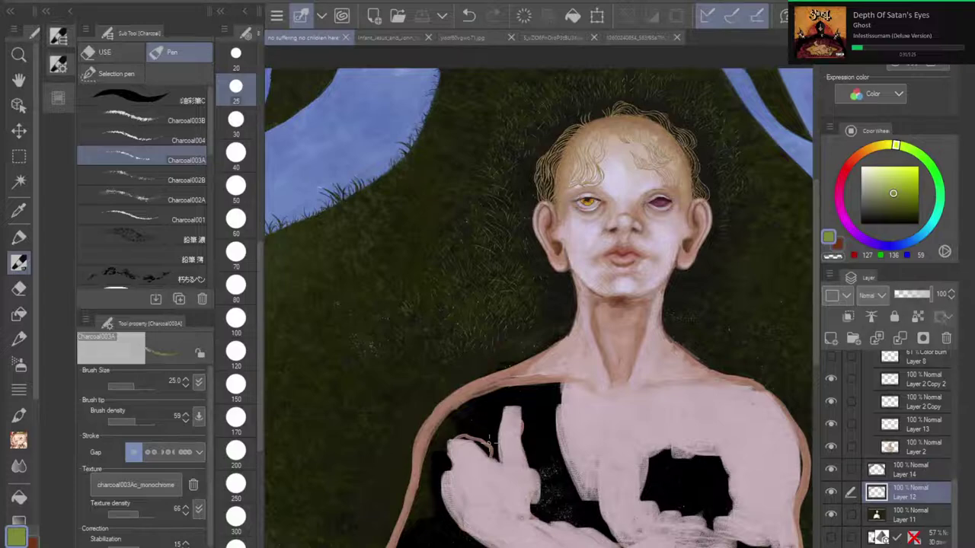
# Step: Extend the grass band down beside the dark-eyed side's ear to just below the earlobe
pyautogui.scroll(-3, 489, 442)
pyautogui.moveTo(489, 442)
pyautogui.mouseDown()
pyautogui.moveTo(566, 353)
pyautogui.moveTo(514, 335)
pyautogui.mouseUp()
pyautogui.scroll(1, 575, 245)
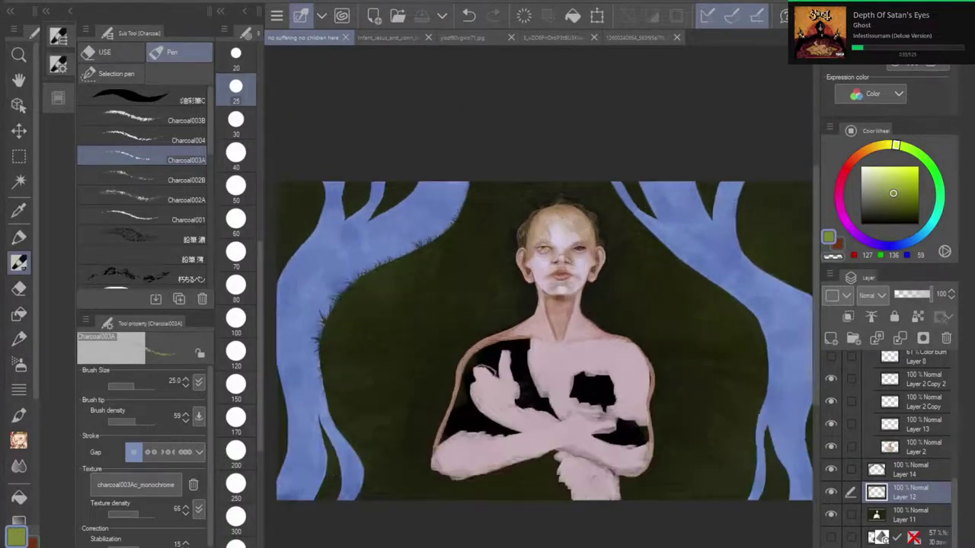
pyautogui.scroll(5, 560, 249)
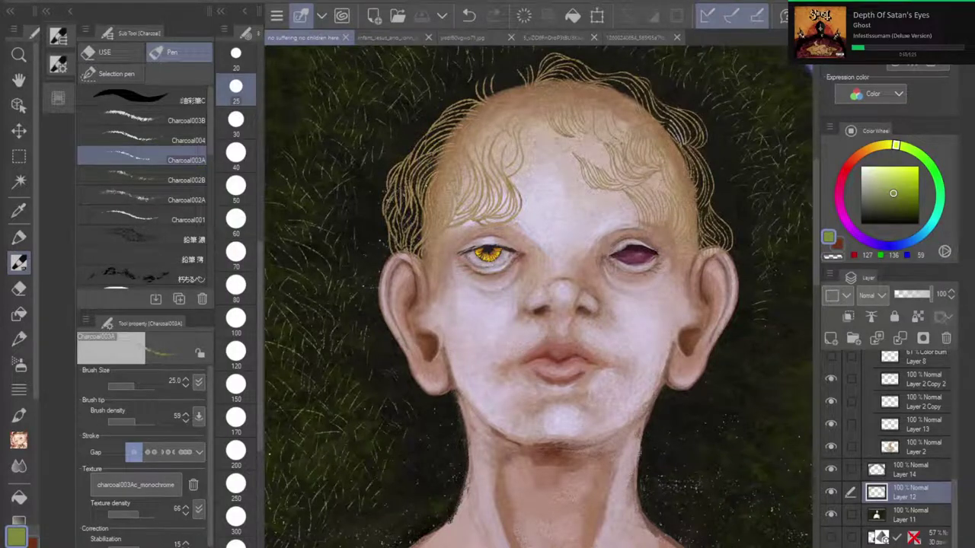
pyautogui.moveTo(560, 249); pyautogui.dragTo(521, 270)
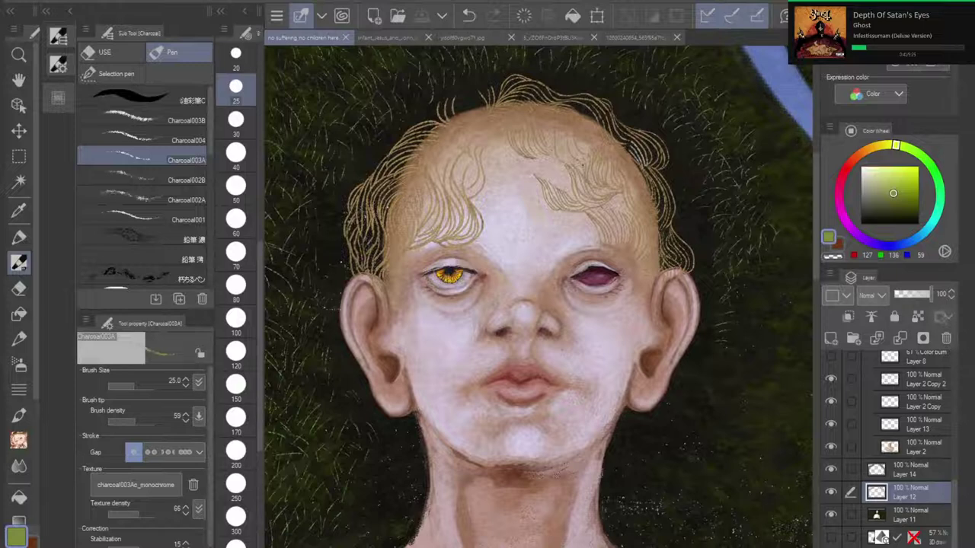
pyautogui.moveTo(717, 351)
pyautogui.mouseDown()
pyautogui.moveTo(760, 326)
pyautogui.moveTo(736, 310)
pyautogui.mouseUp()
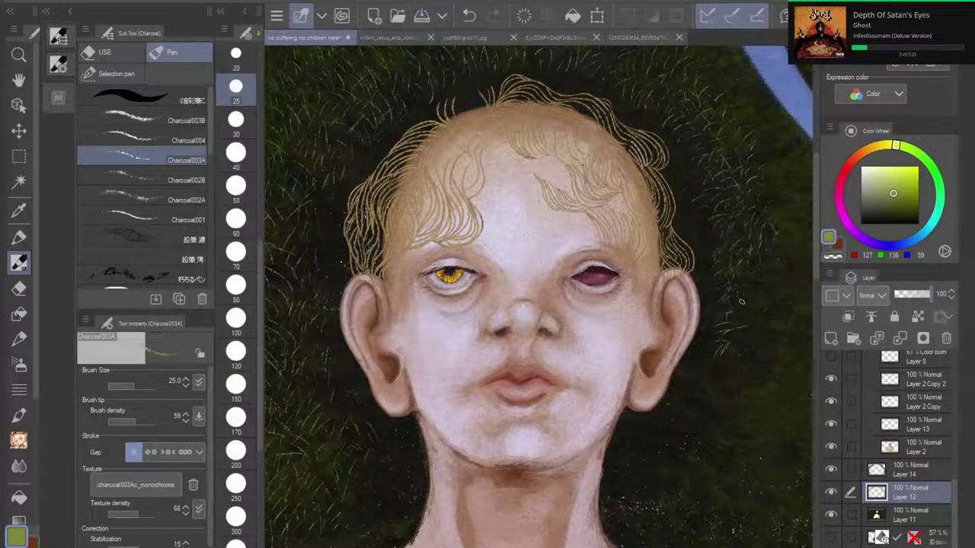
pyautogui.moveTo(716, 351)
pyautogui.mouseDown()
pyautogui.moveTo(721, 338)
pyautogui.moveTo(720, 363)
pyautogui.mouseUp()
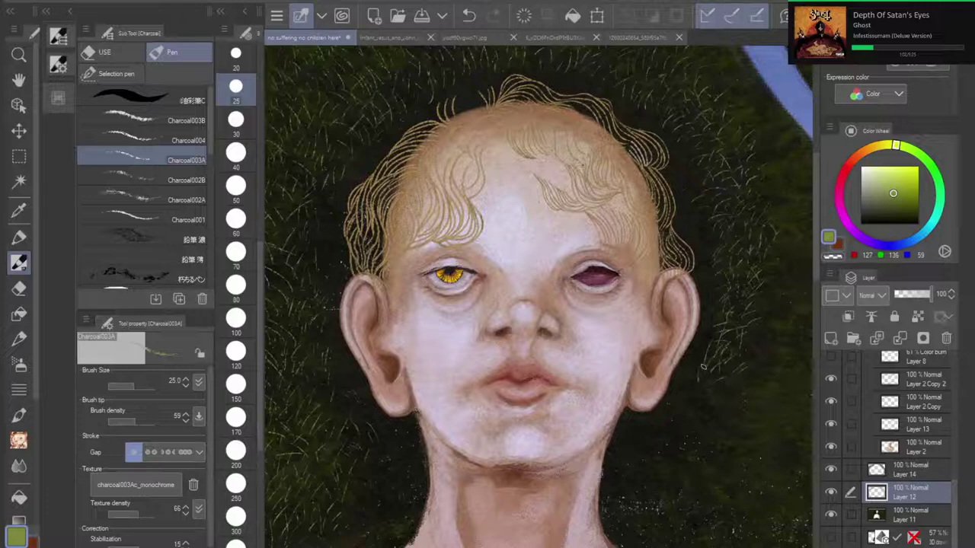
pyautogui.moveTo(685, 398)
pyautogui.mouseDown()
pyautogui.moveTo(677, 373)
pyautogui.moveTo(676, 410)
pyautogui.moveTo(696, 388)
pyautogui.mouseUp()
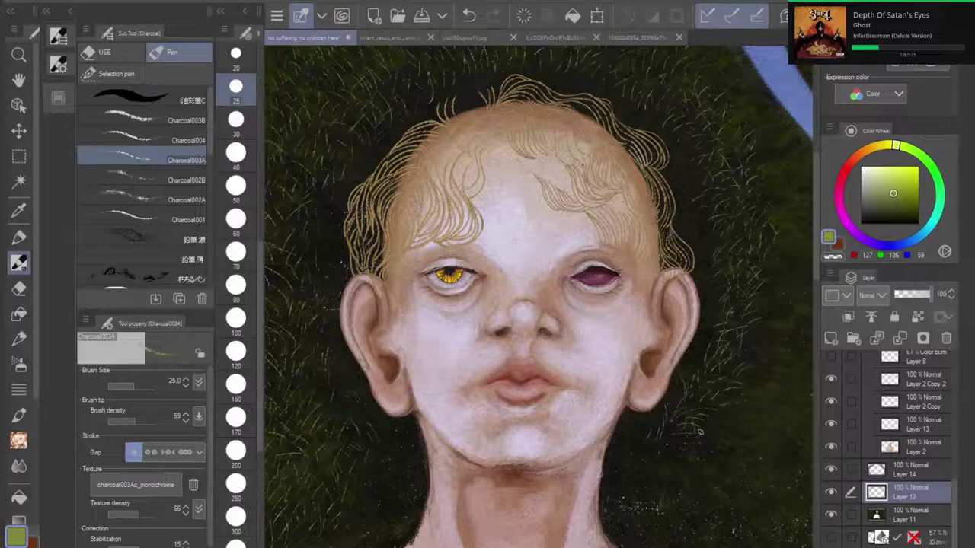
# Step: Continue the grass from below the dark-eyed side's earlobe inward towards the side of the neck
pyautogui.scroll(-3, 673, 443)
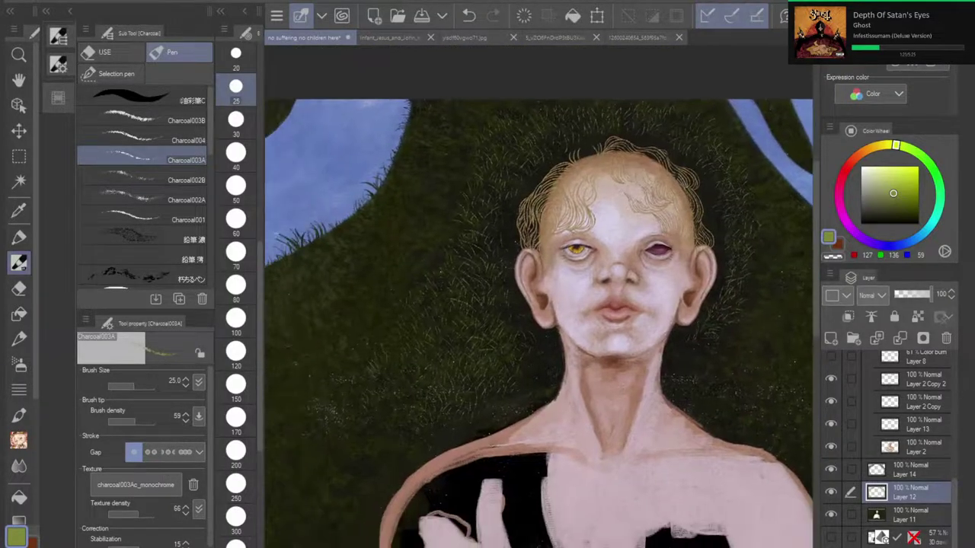
pyautogui.moveTo(672, 443)
pyautogui.mouseDown()
pyautogui.moveTo(676, 422)
pyautogui.moveTo(620, 437)
pyautogui.mouseUp()
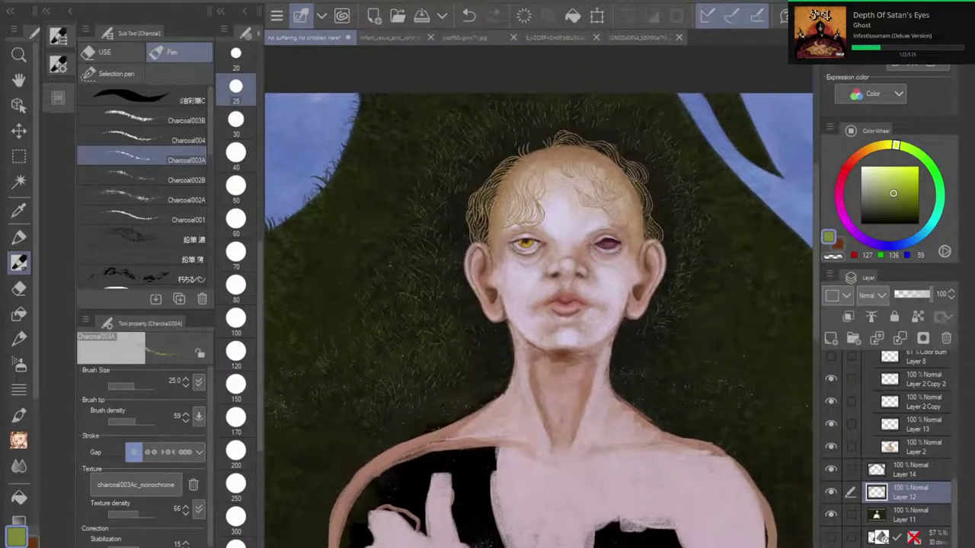
pyautogui.scroll(3, 652, 299)
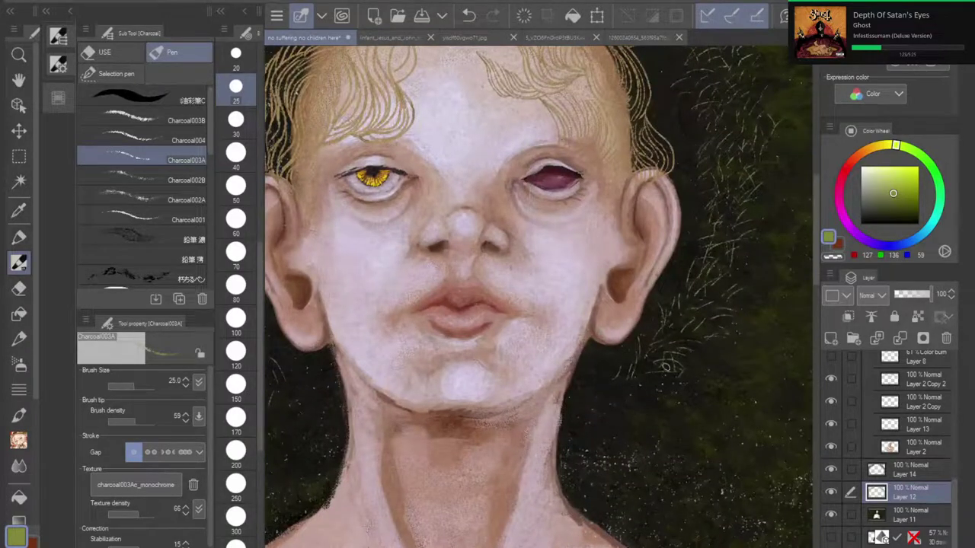
pyautogui.moveTo(670, 355); pyautogui.dragTo(683, 367)
pyautogui.moveTo(595, 397)
pyautogui.mouseDown()
pyautogui.moveTo(599, 376)
pyautogui.moveTo(622, 377)
pyautogui.moveTo(636, 397)
pyautogui.mouseUp()
pyautogui.moveTo(596, 443)
pyautogui.mouseDown()
pyautogui.moveTo(623, 432)
pyautogui.moveTo(606, 451)
pyautogui.moveTo(625, 432)
pyautogui.moveTo(609, 423)
pyautogui.moveTo(629, 416)
pyautogui.moveTo(609, 410)
pyautogui.moveTo(632, 406)
pyautogui.moveTo(617, 383)
pyautogui.moveTo(666, 387)
pyautogui.moveTo(658, 368)
pyautogui.moveTo(665, 405)
pyautogui.mouseUp()
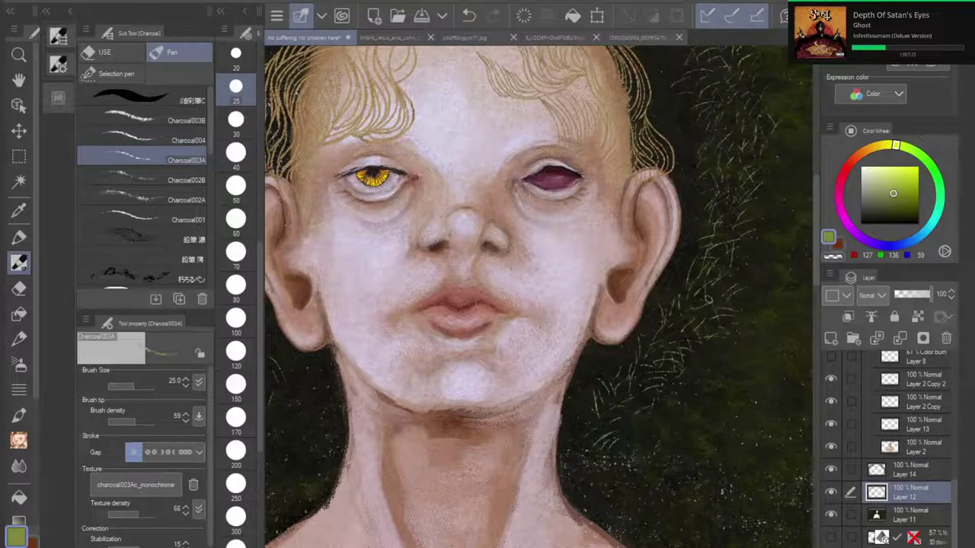
# Step: Add more blades along the outer edge of the grass above the yellow-eyed side's temple
pyautogui.scroll(-4, 640, 346)
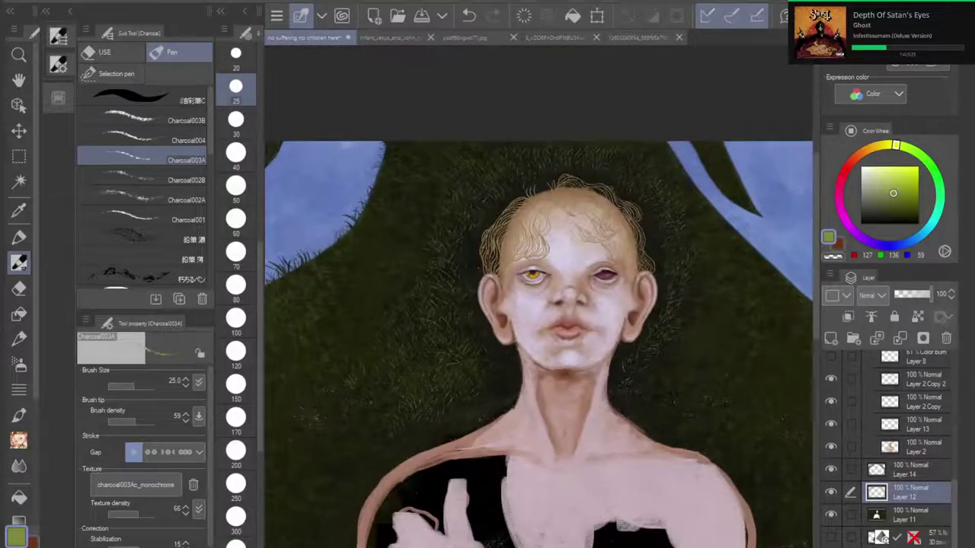
pyautogui.scroll(-4, 563, 342)
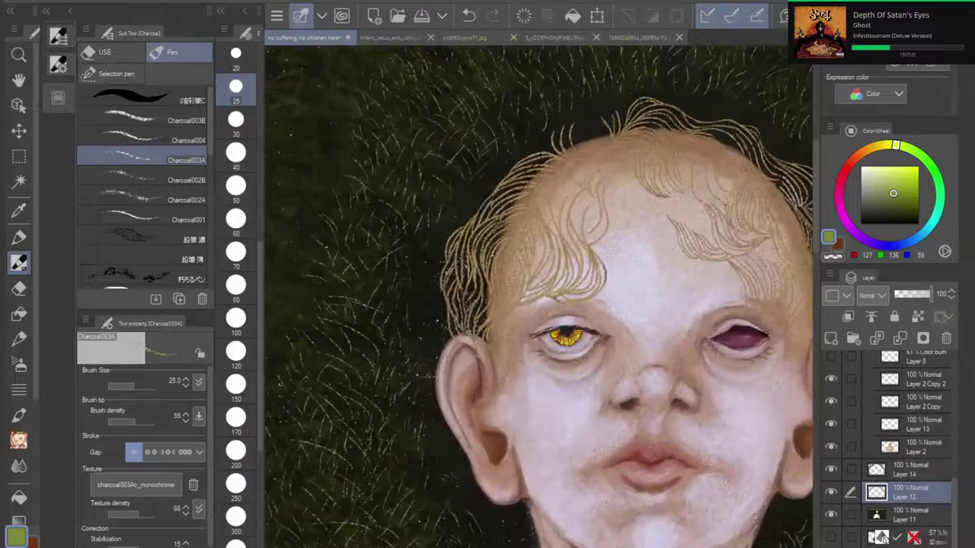
pyautogui.moveTo(725, 204); pyautogui.dragTo(602, 145)
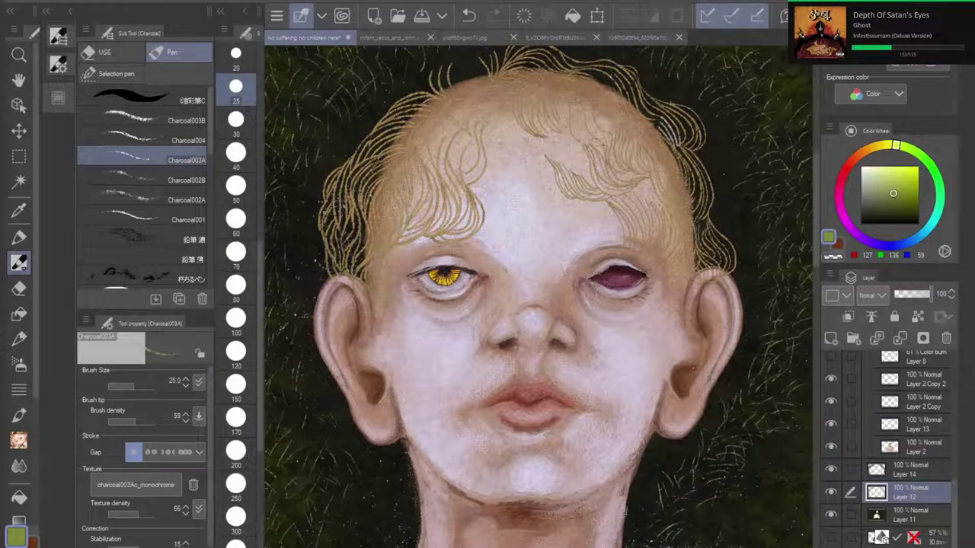
pyautogui.moveTo(602, 145); pyautogui.dragTo(727, 285)
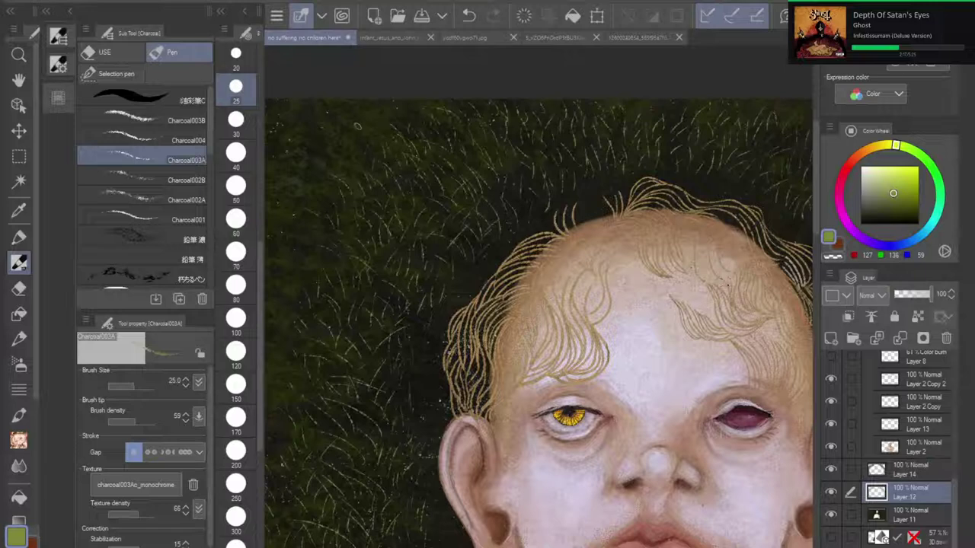
# Step: Thicken the outer edge of the grass band beside the dark-eyed side's ear and jaw
pyautogui.hotkey('ctrl', '-')
pyautogui.hotkey('ctrl', '-')
pyautogui.moveTo(533, 380)
pyautogui.mouseDown()
pyautogui.moveTo(542, 230)
pyautogui.moveTo(523, 210)
pyautogui.moveTo(478, 234)
pyautogui.moveTo(472, 261)
pyautogui.mouseUp()
pyautogui.scroll(3, 612, 324)
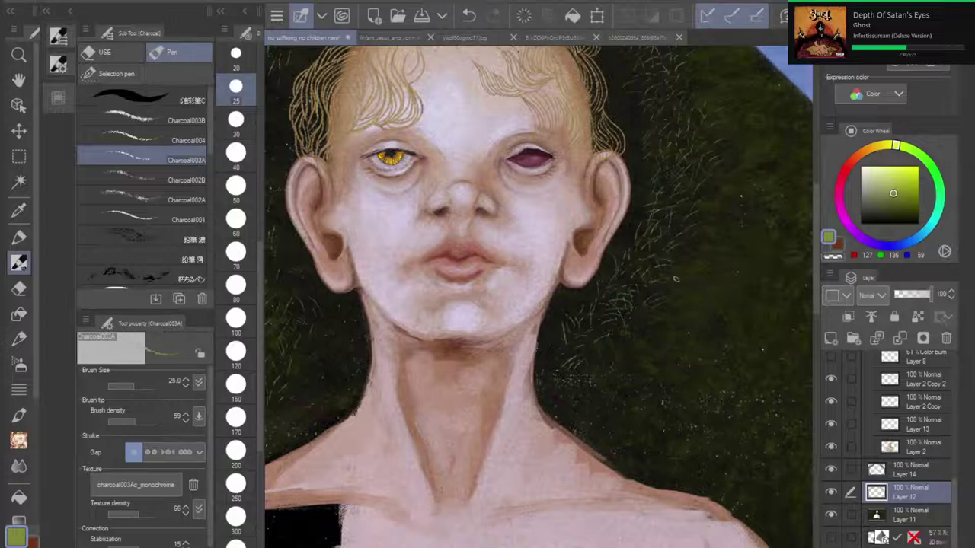
pyautogui.scroll(-4, 609, 305)
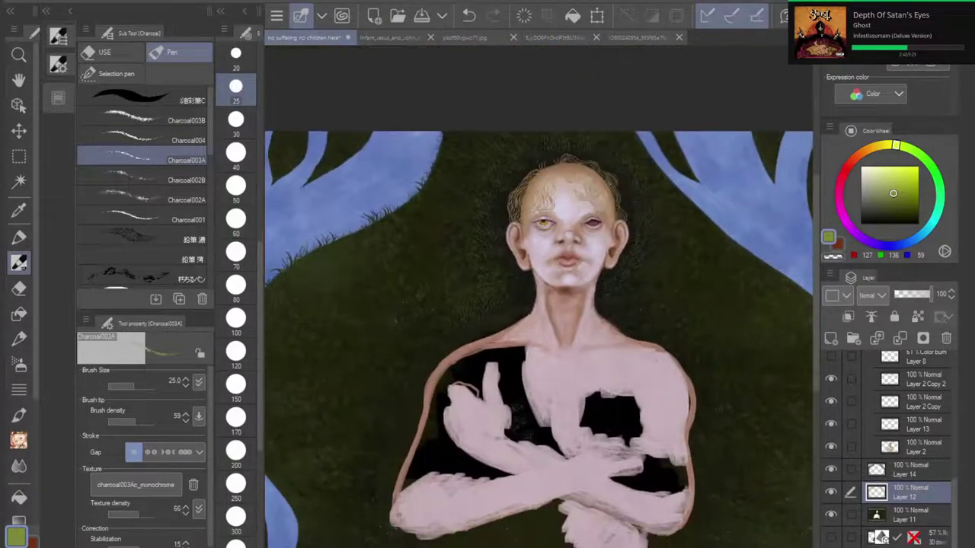
pyautogui.scroll(-2, 543, 340)
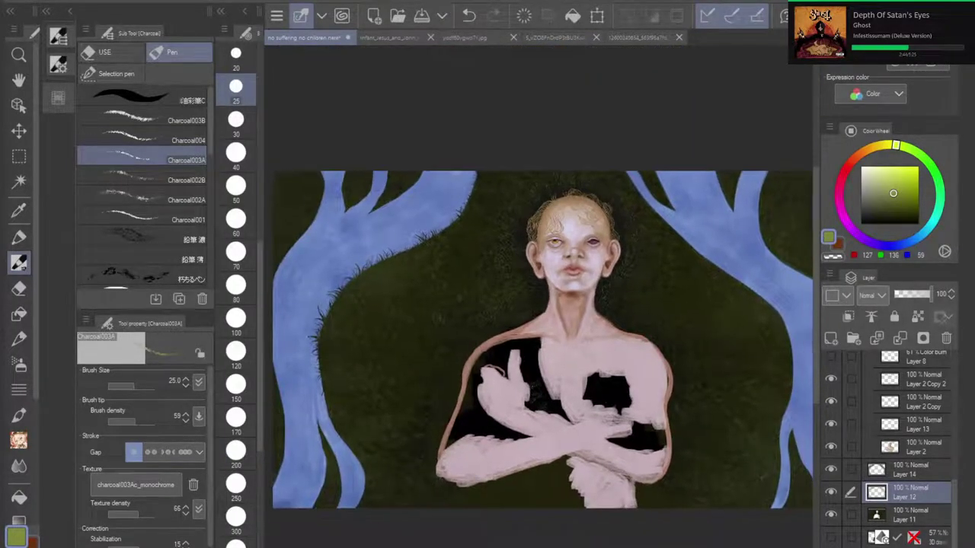
# Step: Cover the dark background beside the dark-eyed side's neck with grass blades reaching down towards the shoulder
pyautogui.scroll(3, 605, 305)
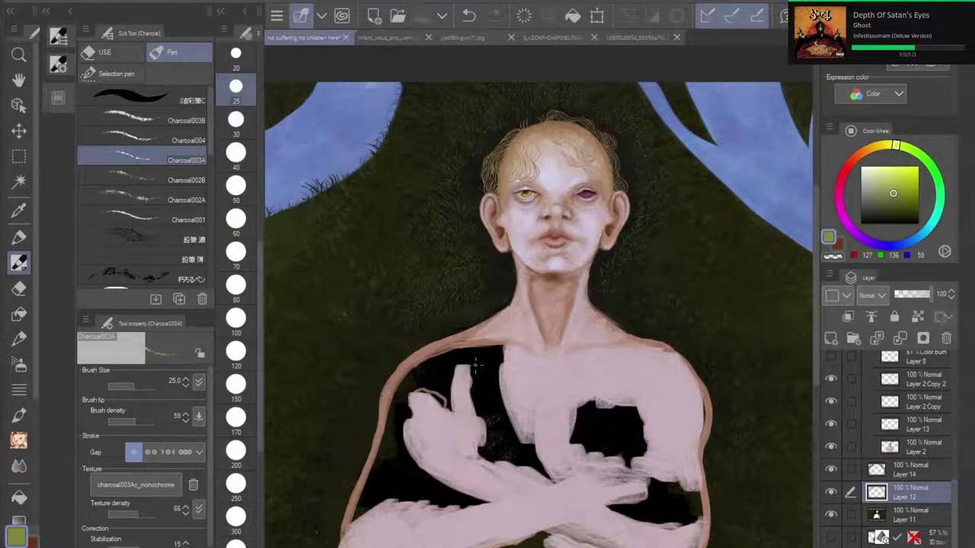
pyautogui.scroll(5, 537, 238)
pyautogui.moveTo(536, 238); pyautogui.dragTo(448, 252)
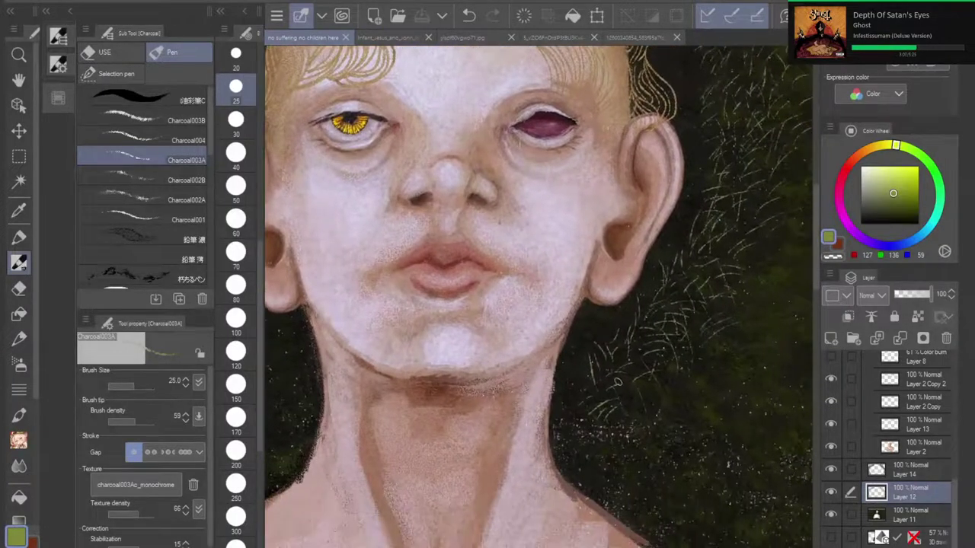
pyautogui.moveTo(624, 398); pyautogui.dragTo(639, 366)
pyautogui.moveTo(623, 440)
pyautogui.mouseDown()
pyautogui.moveTo(639, 426)
pyautogui.moveTo(637, 480)
pyautogui.moveTo(679, 457)
pyautogui.moveTo(675, 476)
pyautogui.mouseUp()
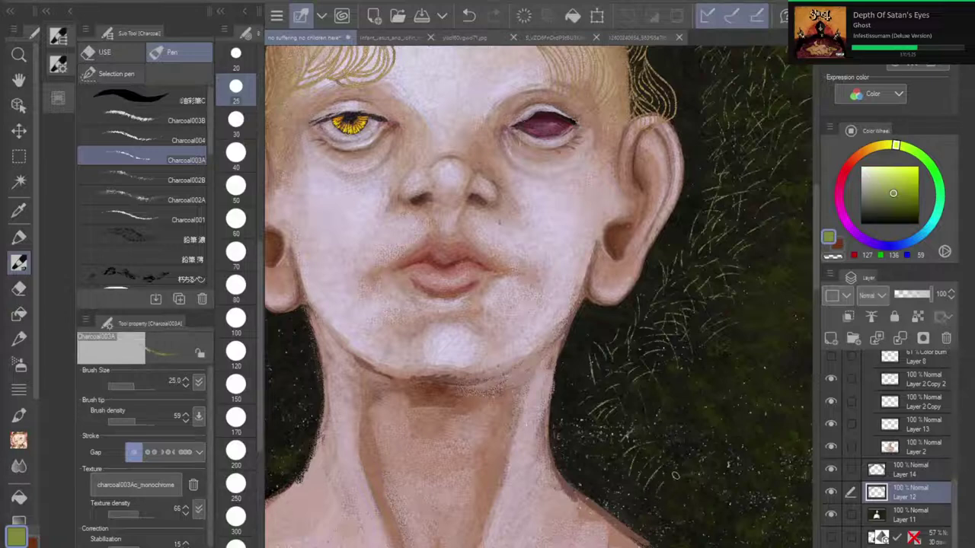
pyautogui.moveTo(591, 460)
pyautogui.mouseDown()
pyautogui.moveTo(593, 436)
pyautogui.moveTo(609, 441)
pyautogui.moveTo(626, 427)
pyautogui.mouseUp()
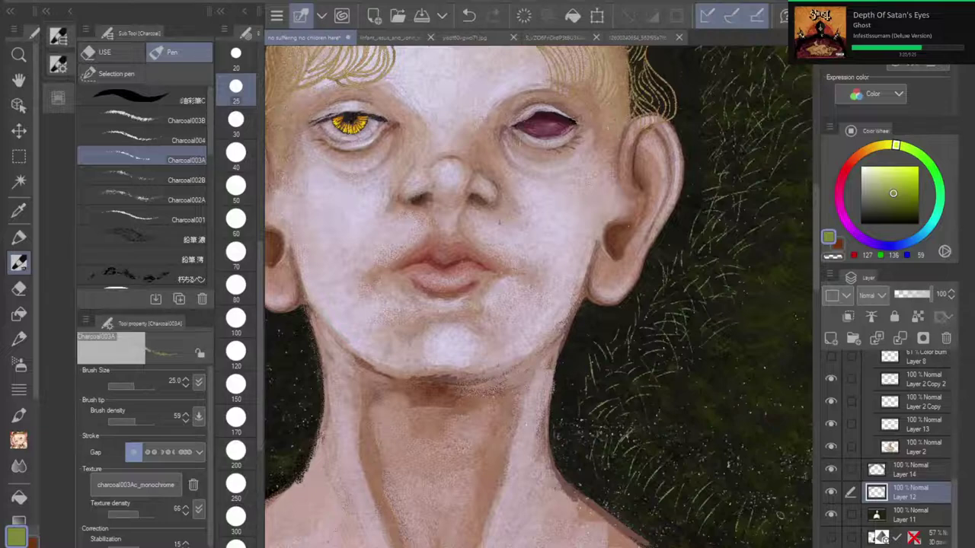
pyautogui.scroll(-3, 601, 340)
pyautogui.hotkey('ctrl', '-')
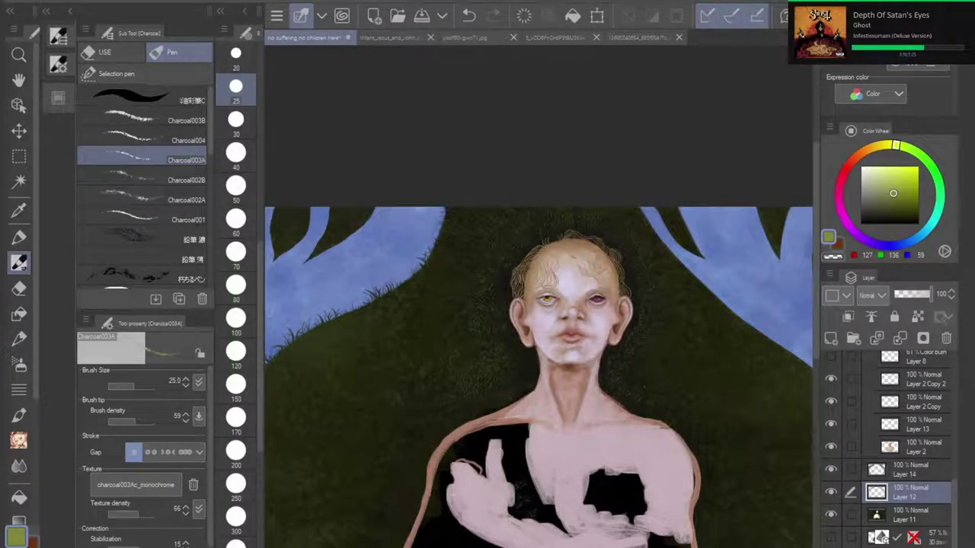
# Step: Widen the grass outside the dark-eyed side's ear and fill it in between the neck and shoulder slope
pyautogui.scroll(5, 565, 309)
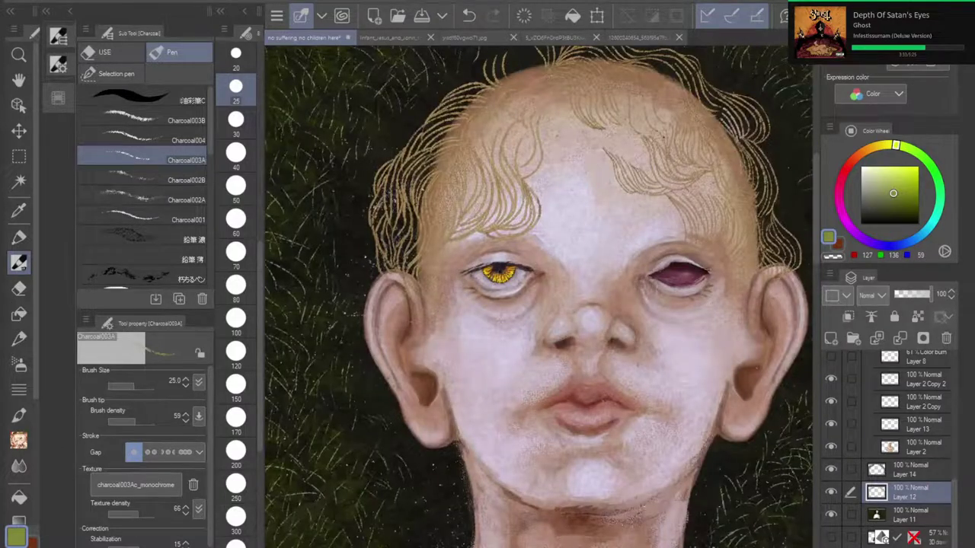
pyautogui.moveTo(565, 309); pyautogui.dragTo(457, 294)
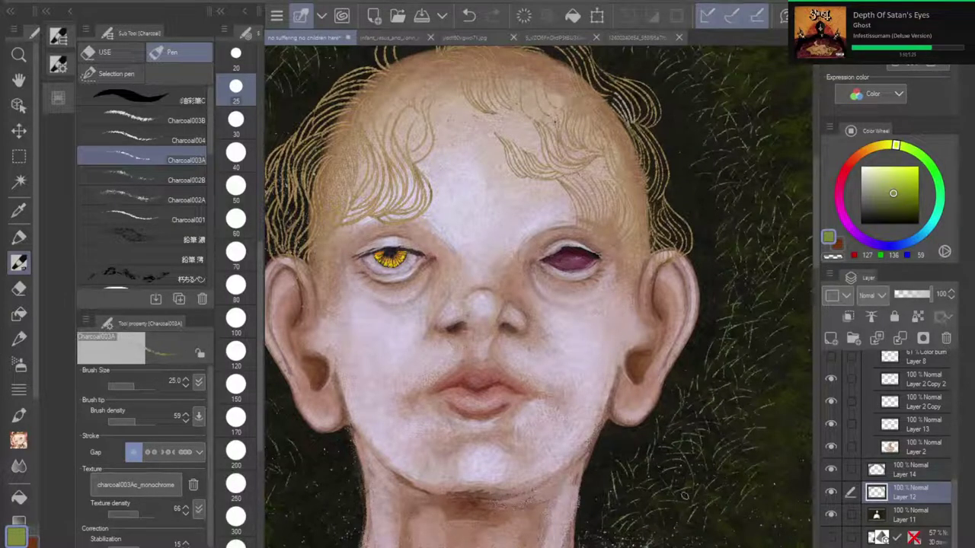
pyautogui.scroll(-3, 630, 369)
pyautogui.moveTo(661, 351); pyautogui.dragTo(689, 283)
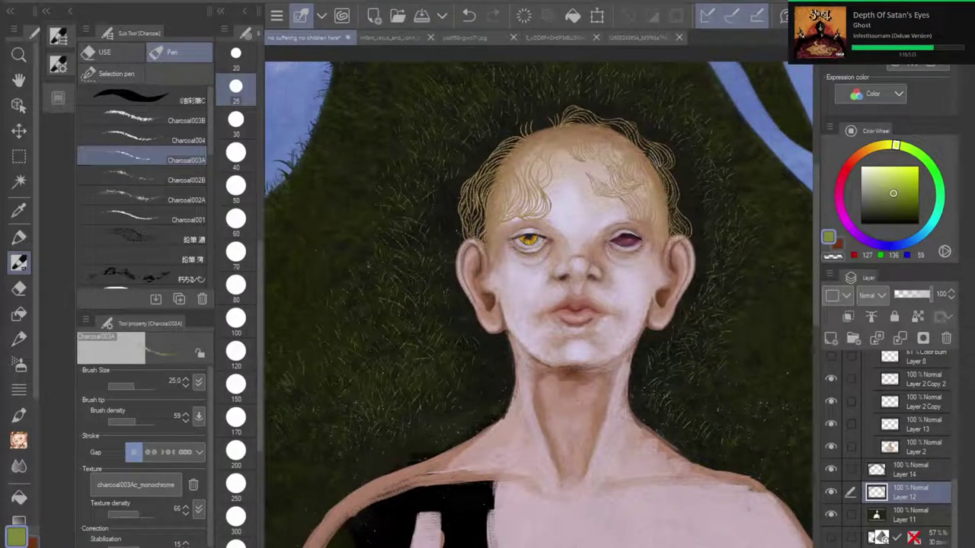
pyautogui.scroll(3, 728, 407)
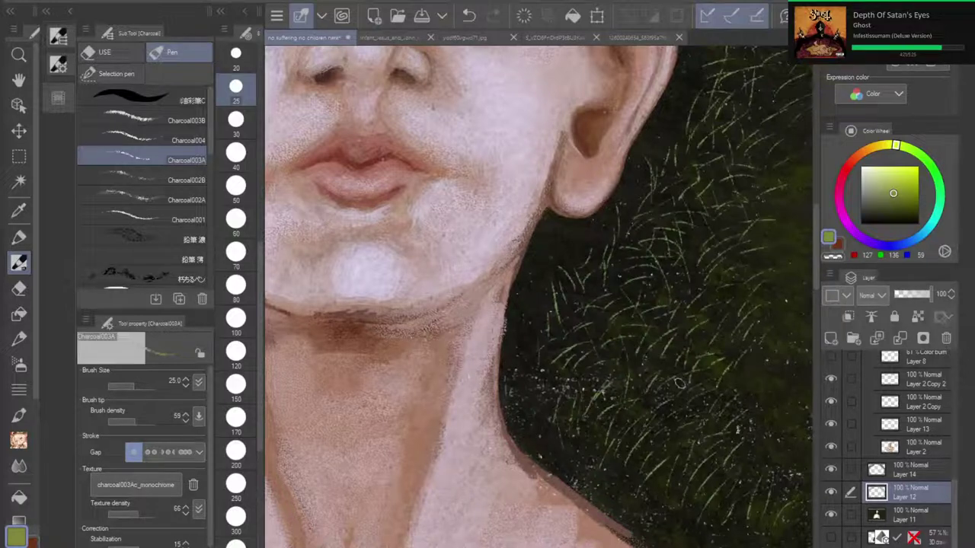
pyautogui.scroll(-5, 706, 340)
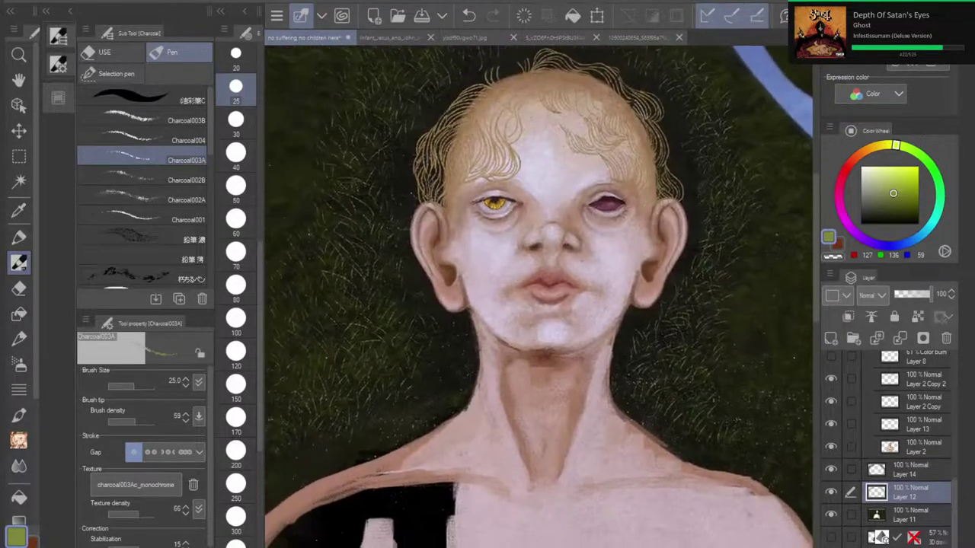
pyautogui.scroll(-3, 636, 404)
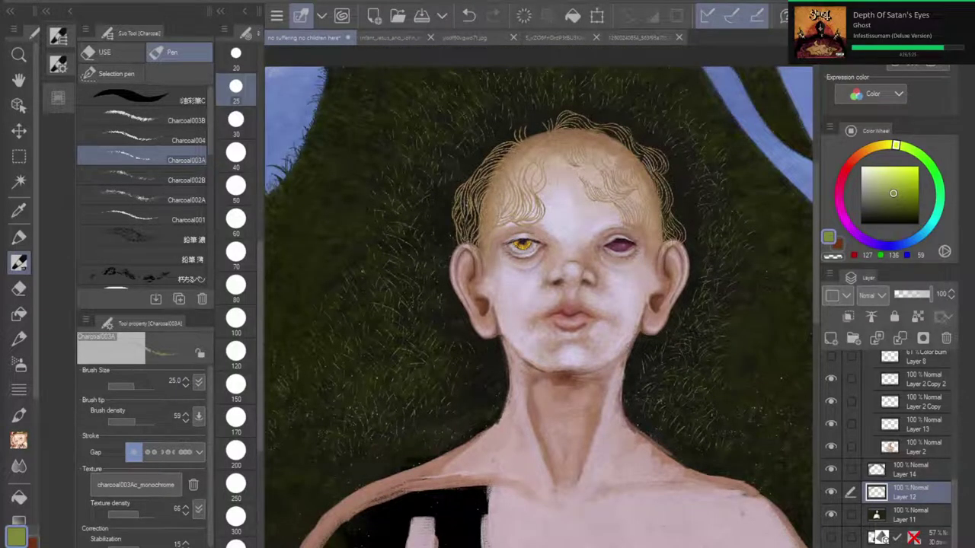
pyautogui.moveTo(539, 305); pyautogui.dragTo(528, 323)
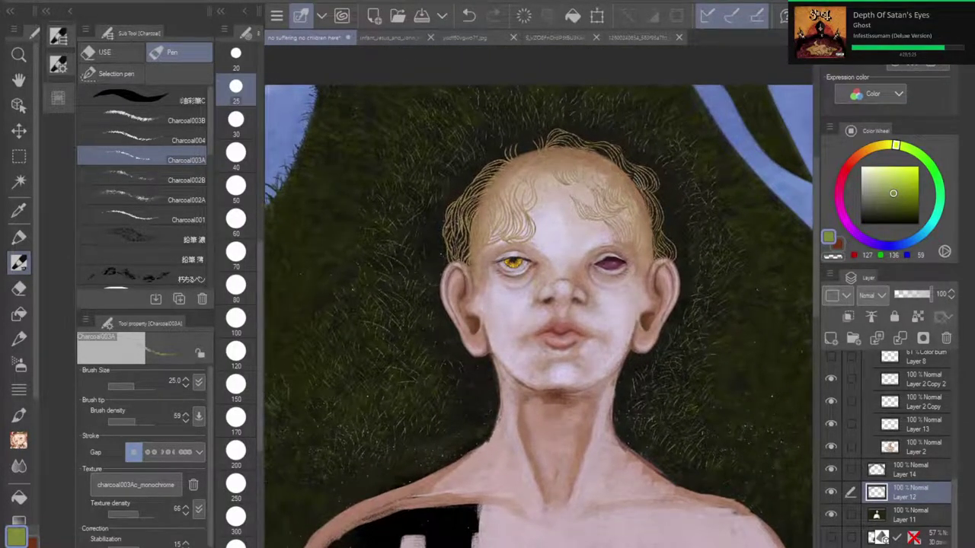
# Step: Examine the whole composition, the face up close and the grass beside both ears for areas still needing blades
pyautogui.scroll(-4, 560, 351)
pyautogui.moveTo(560, 352); pyautogui.dragTo(560, 268)
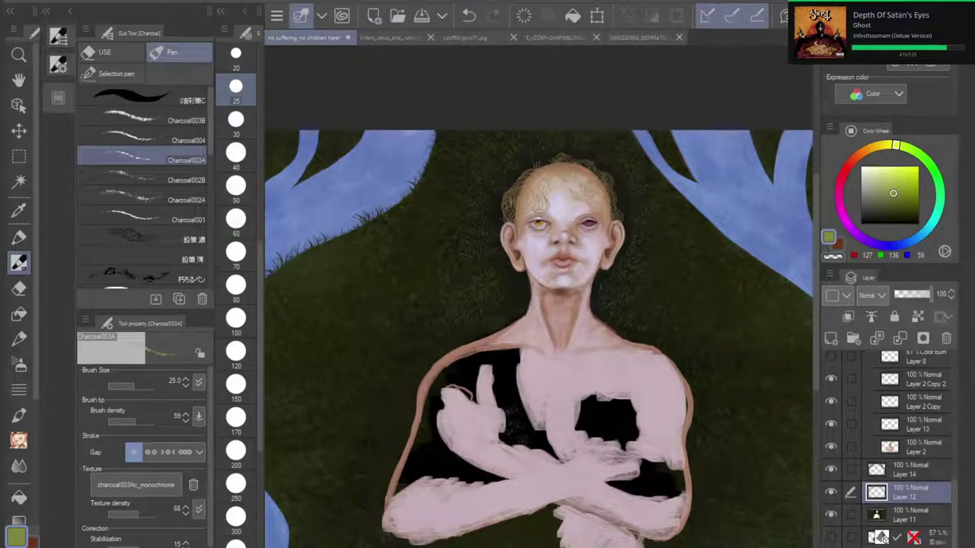
pyautogui.scroll(3, 547, 304)
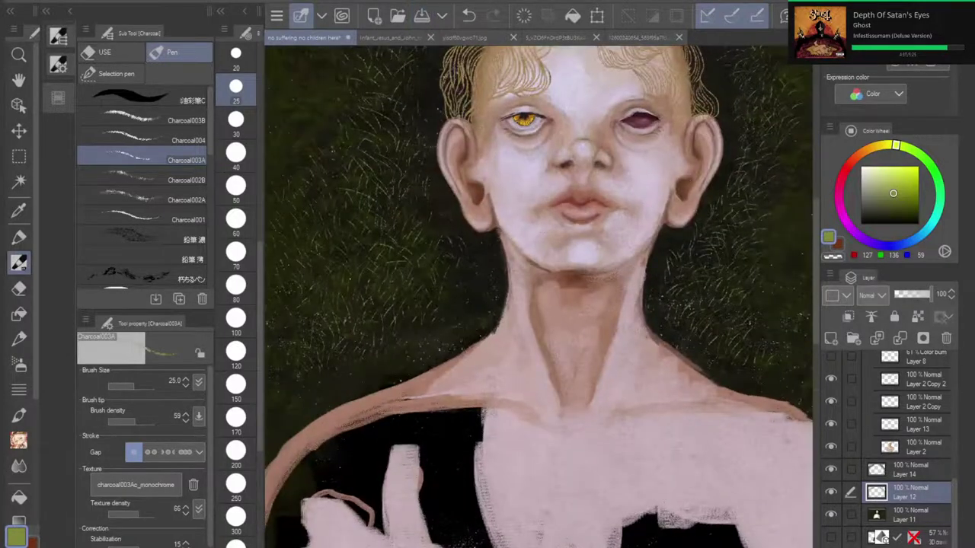
pyautogui.moveTo(547, 304); pyautogui.dragTo(529, 346)
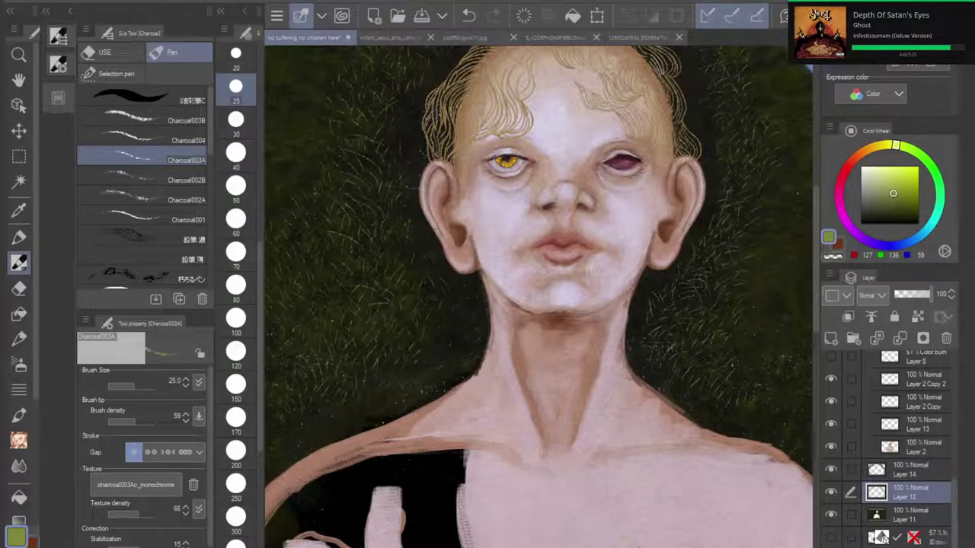
pyautogui.scroll(5, 535, 263)
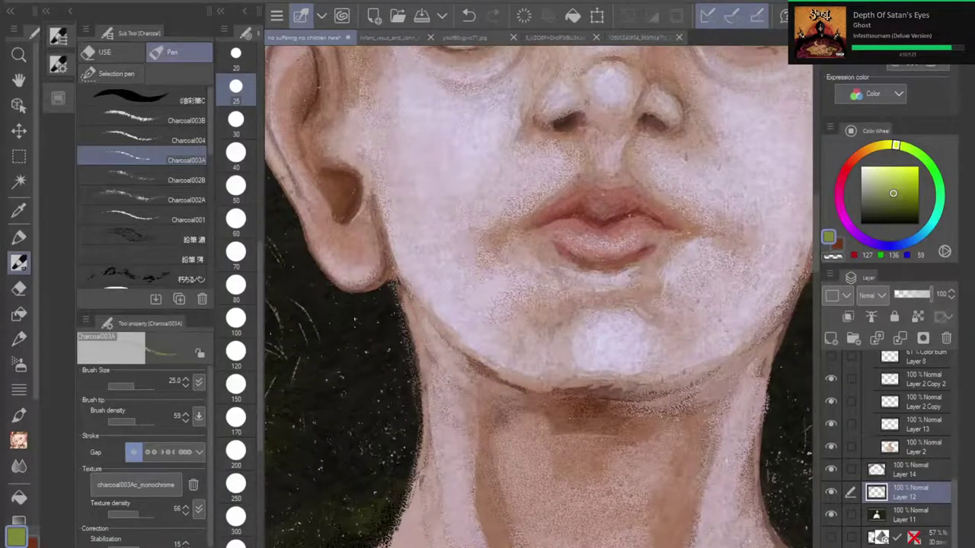
pyautogui.moveTo(556, 228); pyautogui.dragTo(521, 382)
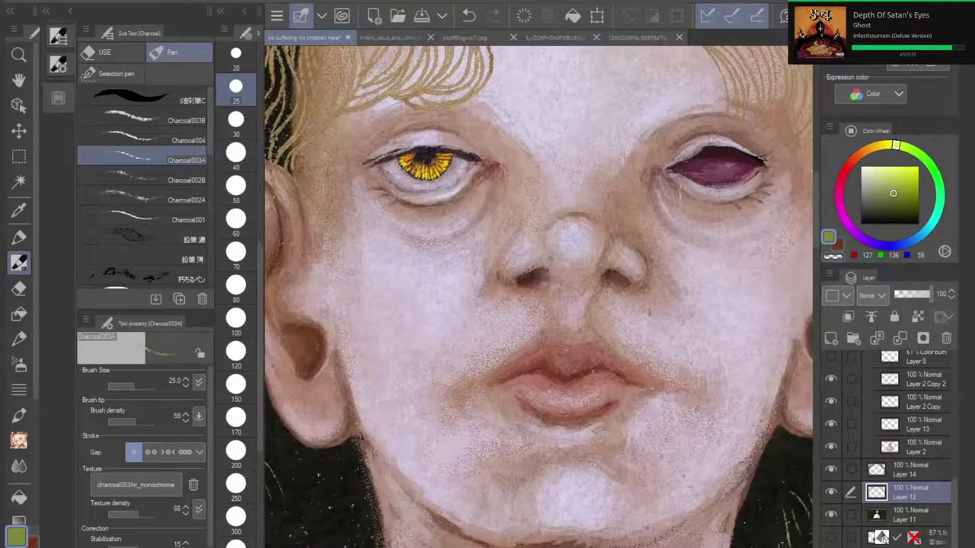
pyautogui.moveTo(564, 305); pyautogui.dragTo(514, 280)
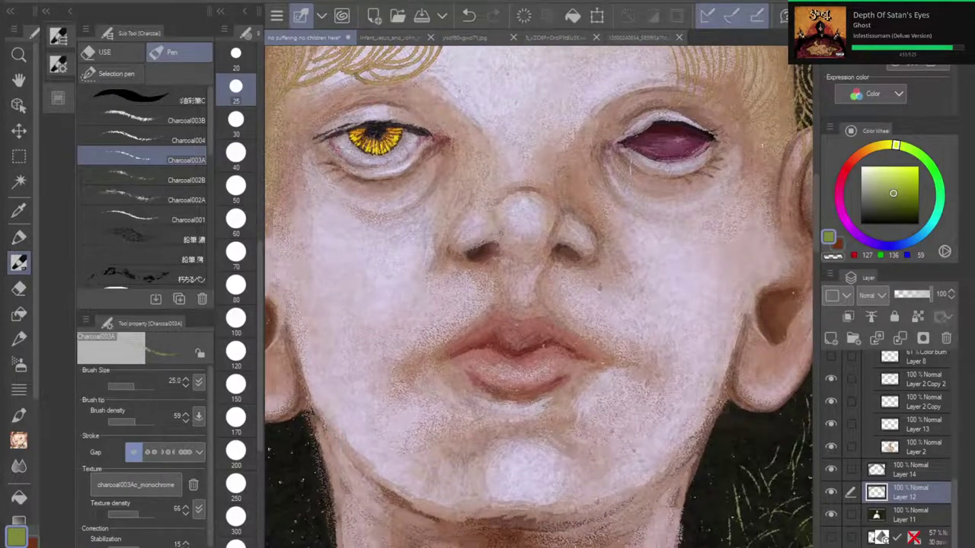
pyautogui.moveTo(578, 229); pyautogui.dragTo(486, 341)
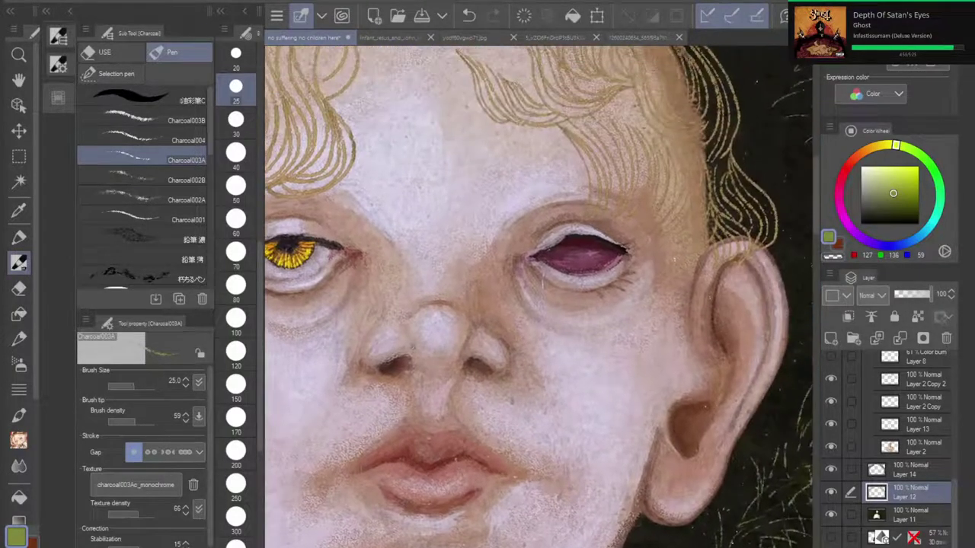
pyautogui.moveTo(472, 228); pyautogui.dragTo(631, 353)
pyautogui.moveTo(473, 304); pyautogui.dragTo(728, 197)
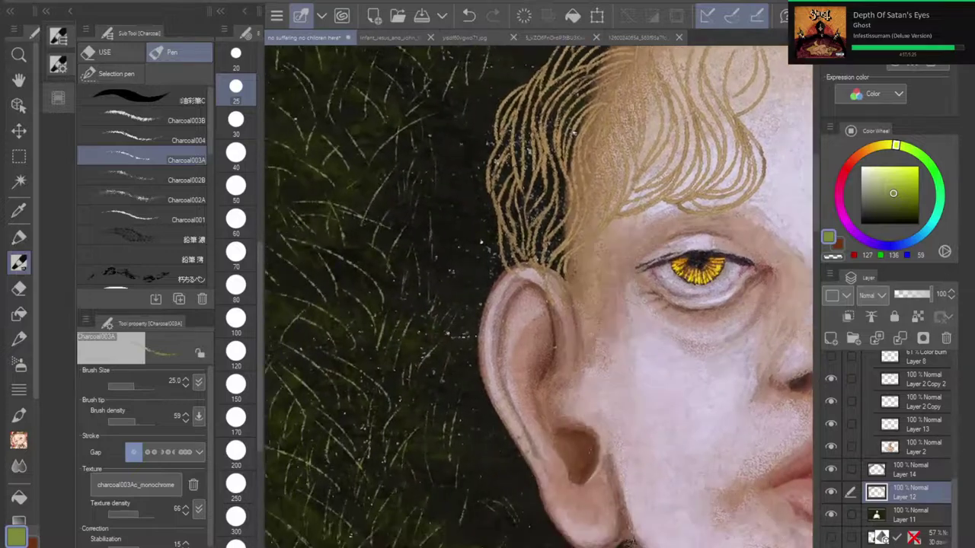
# Step: Add olive-green grass blades outside the dark-eyed side's ear and up beside the temple towards the blue tree branch
pyautogui.moveTo(549, 350); pyautogui.dragTo(533, 252)
pyautogui.moveTo(784, 304); pyautogui.dragTo(282, 266)
pyautogui.moveTo(579, 274); pyautogui.dragTo(449, 292)
pyautogui.hscroll(2, 539, 297)
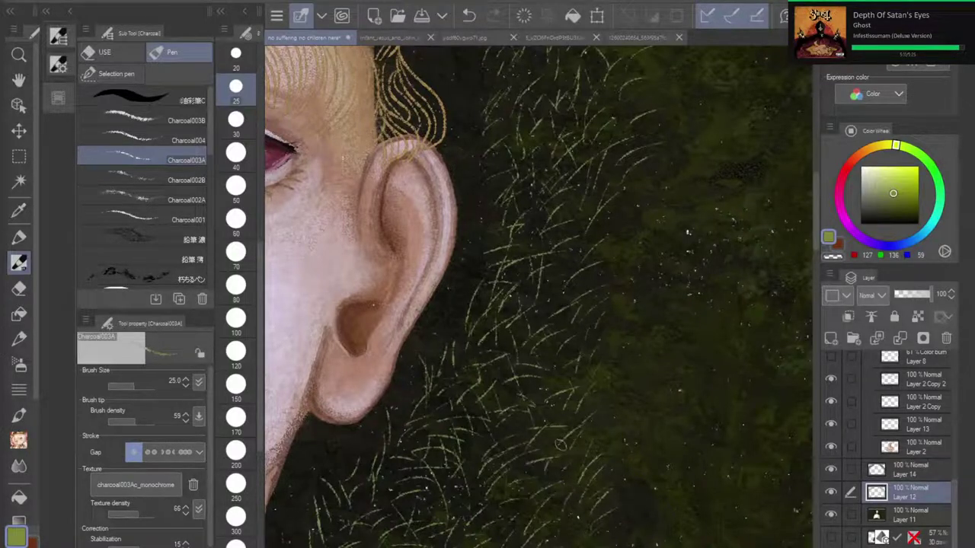
pyautogui.scroll(-3, 567, 411)
pyautogui.moveTo(568, 411); pyautogui.dragTo(683, 402)
pyautogui.scroll(2, 636, 111)
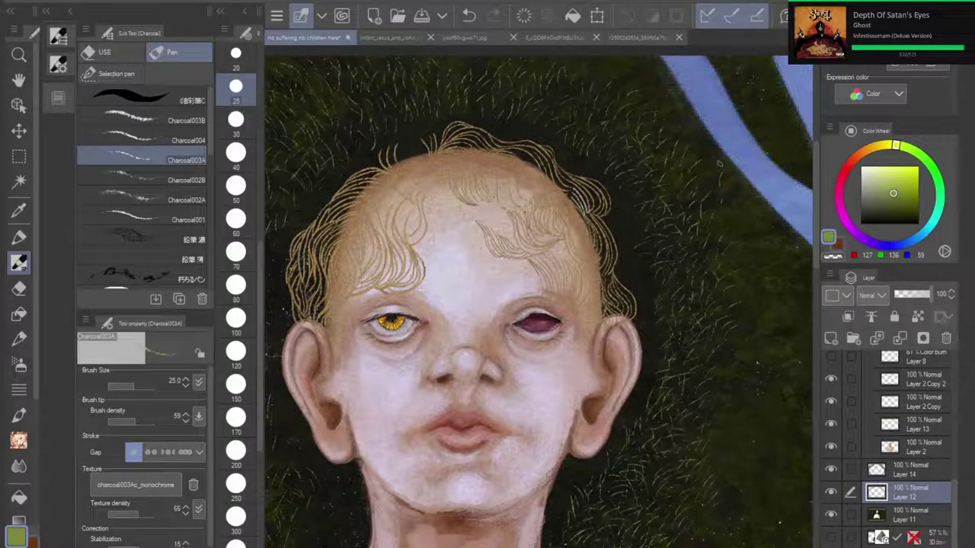
# Step: Review the full canvas with the grass around the figure and save the painting
pyautogui.hotkey('ctrl', '-')
pyautogui.hotkey('ctrl', '-')
pyautogui.moveTo(578, 327); pyautogui.dragTo(658, 186)
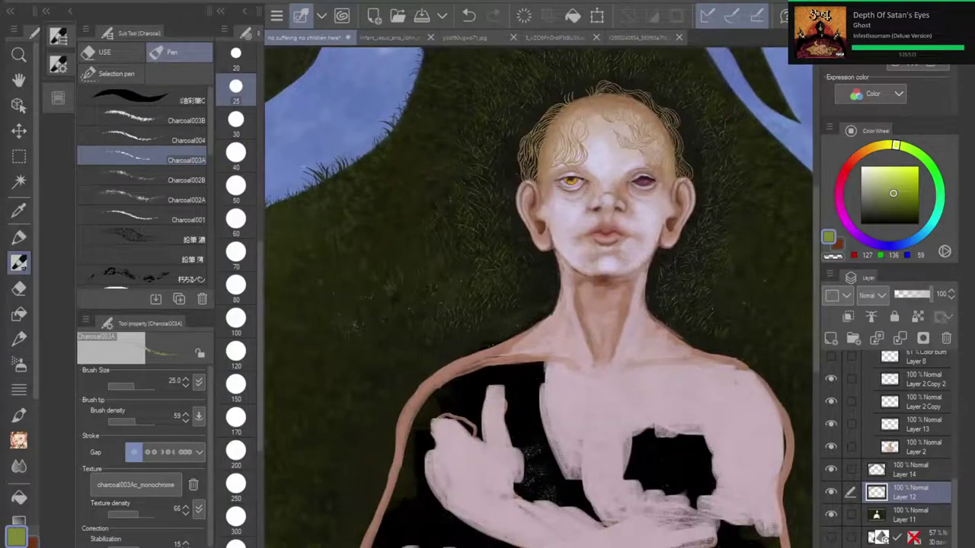
pyautogui.scroll(-3, 534, 291)
pyautogui.scroll(2, 534, 291)
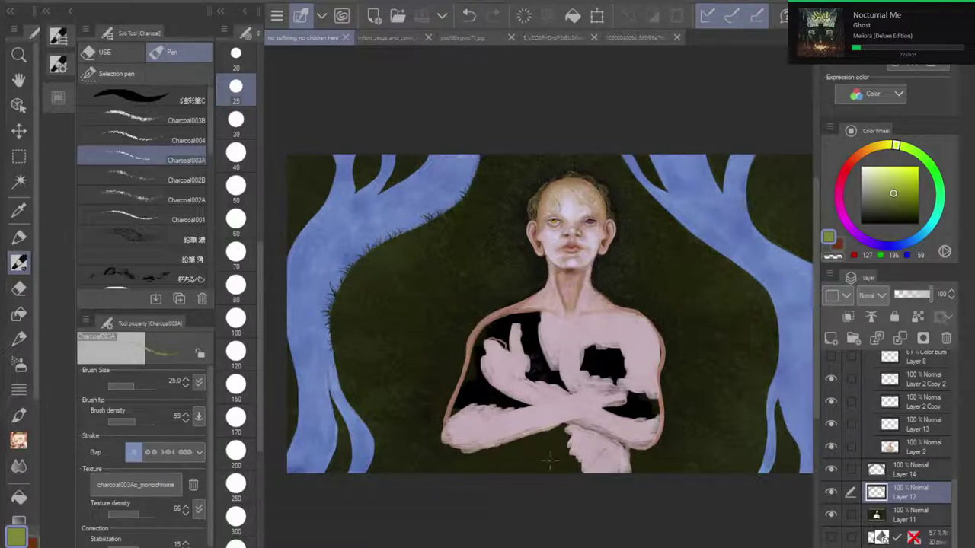
# Step: Extend the outer edge of the grass beside the dark-eyed side's ear and jaw with more thin blades
pyautogui.scroll(5, 545, 334)
pyautogui.moveTo(545, 335); pyautogui.dragTo(411, 481)
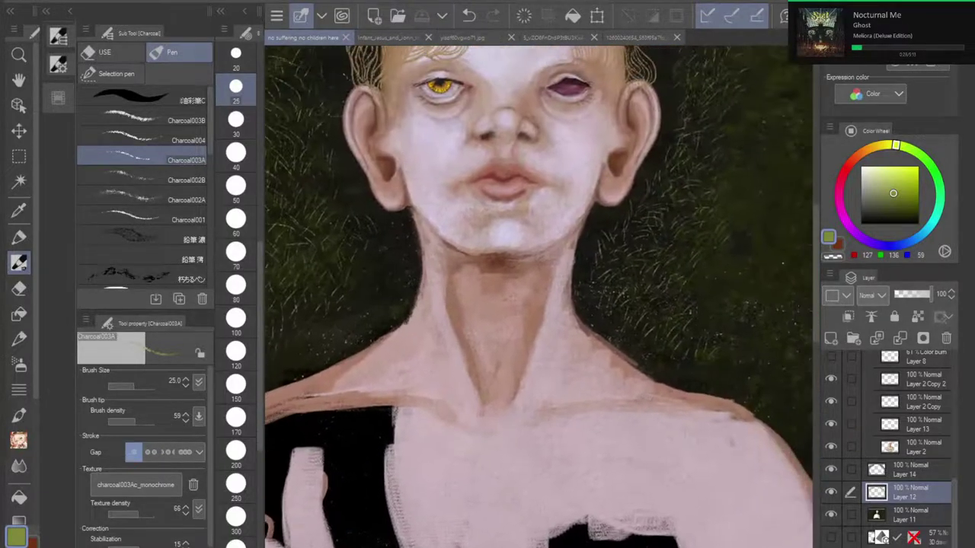
pyautogui.scroll(1, 609, 331)
pyautogui.moveTo(610, 331); pyautogui.dragTo(624, 500)
pyautogui.moveTo(776, 368); pyautogui.dragTo(682, 362)
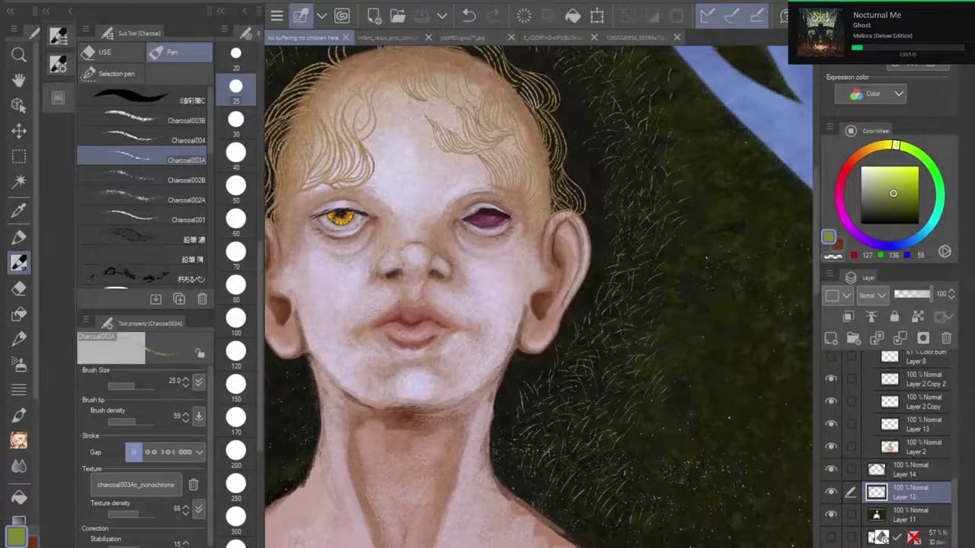
pyautogui.scroll(2, 682, 362)
pyautogui.scroll(1, 622, 301)
pyautogui.moveTo(637, 303)
pyautogui.mouseDown()
pyautogui.moveTo(643, 271)
pyautogui.moveTo(675, 291)
pyautogui.moveTo(688, 264)
pyautogui.mouseUp()
pyautogui.moveTo(674, 317); pyautogui.dragTo(683, 293)
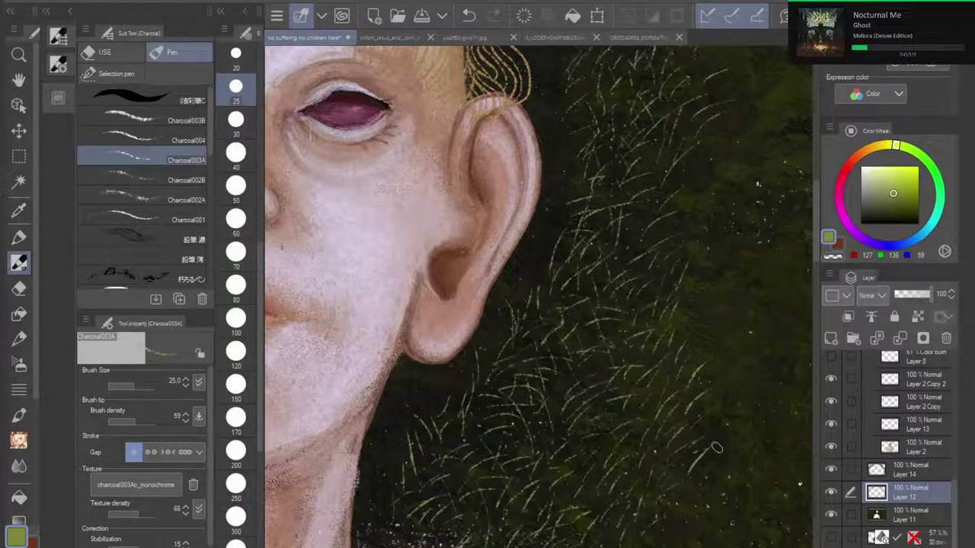
# Step: Fill the background between the dark-eyed side's upper head and the blue branch with grass blades, and check the overall coverage
pyautogui.scroll(-5, 688, 459)
pyautogui.moveTo(614, 81); pyautogui.dragTo(641, 193)
pyautogui.scroll(3, 641, 193)
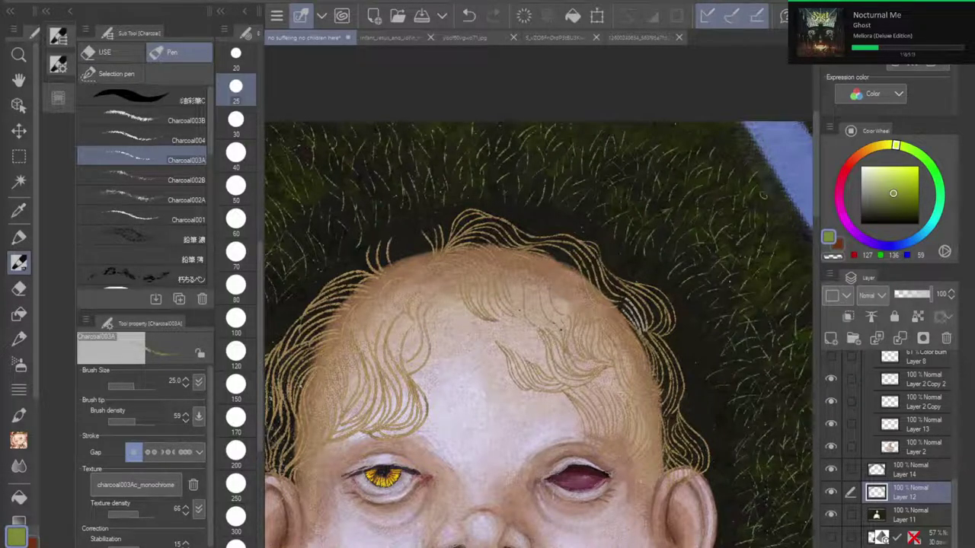
pyautogui.scroll(-5, 805, 166)
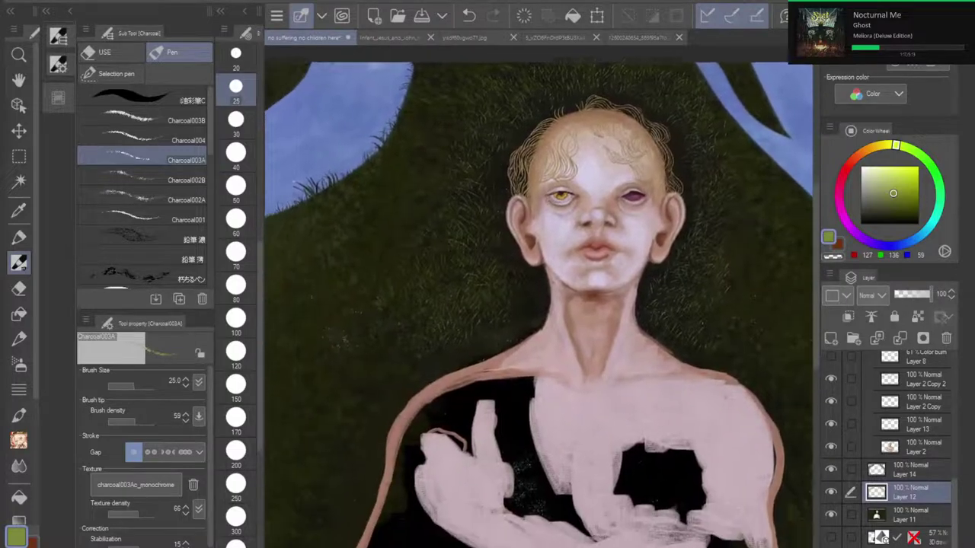
pyautogui.scroll(-3, 538, 305)
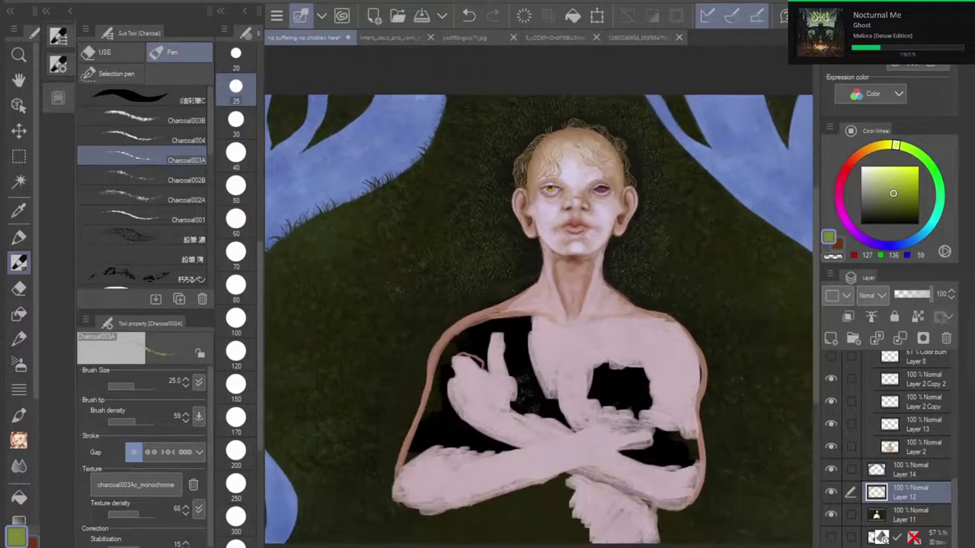
pyautogui.scroll(5, 589, 196)
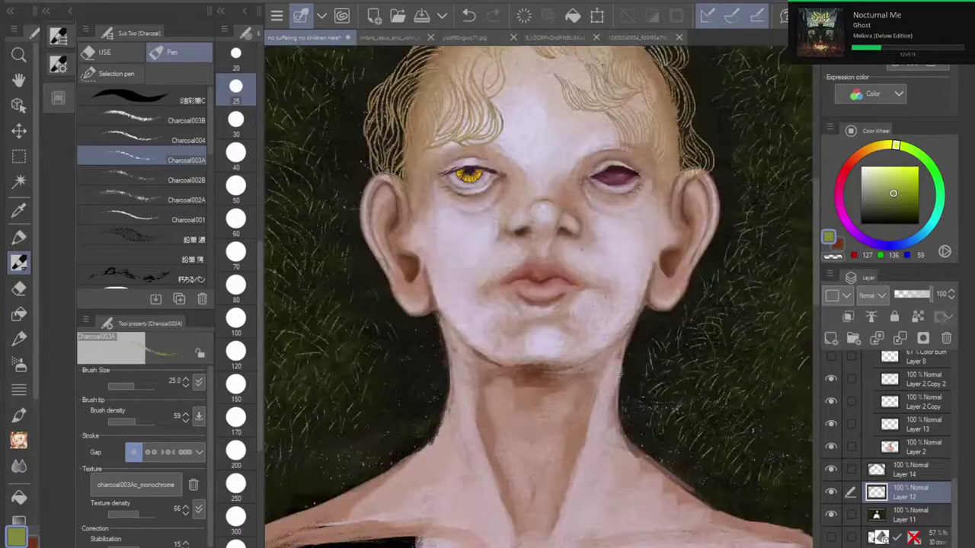
# Step: Examine the portrait's face, ears, shoulders and surrounding grass up close and as a whole, ending at the forehead hair
pyautogui.scroll(4, 538, 296)
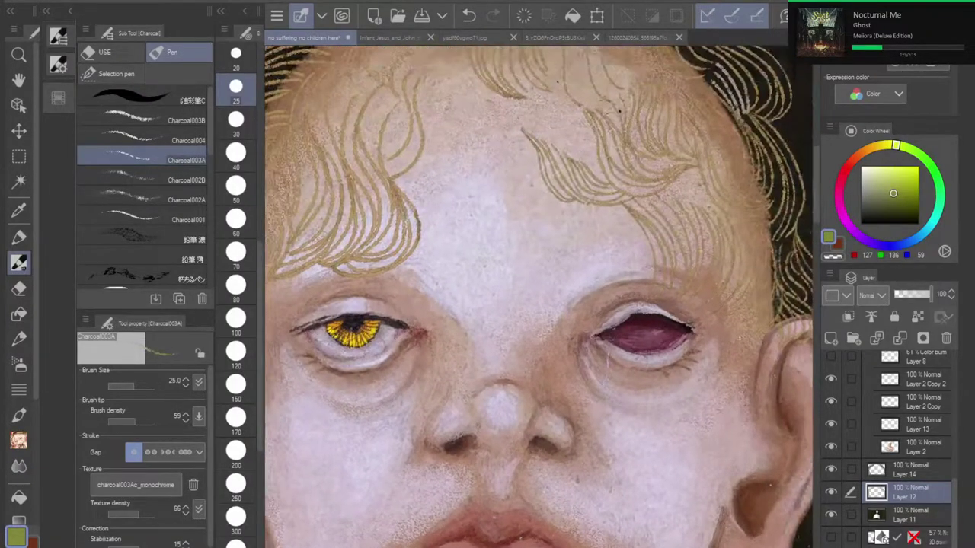
pyautogui.moveTo(538, 198); pyautogui.dragTo(902, 227)
pyautogui.moveTo(544, 426); pyautogui.dragTo(577, 198)
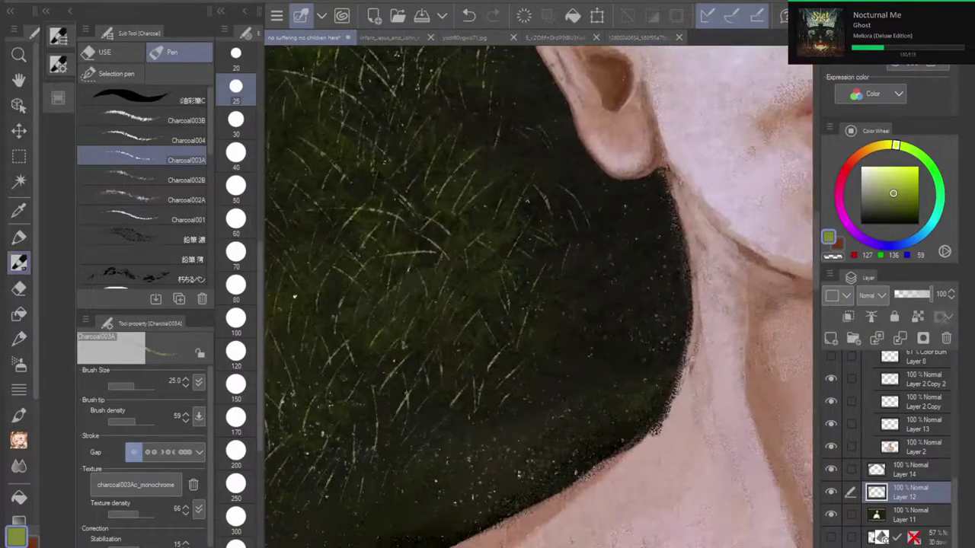
pyautogui.moveTo(488, 396); pyautogui.dragTo(868, 187)
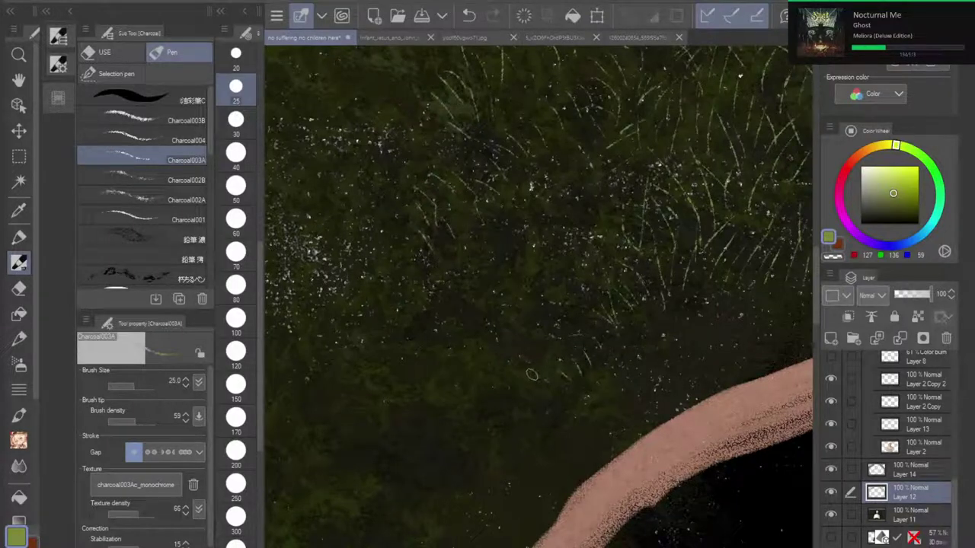
pyautogui.scroll(-3, 693, 293)
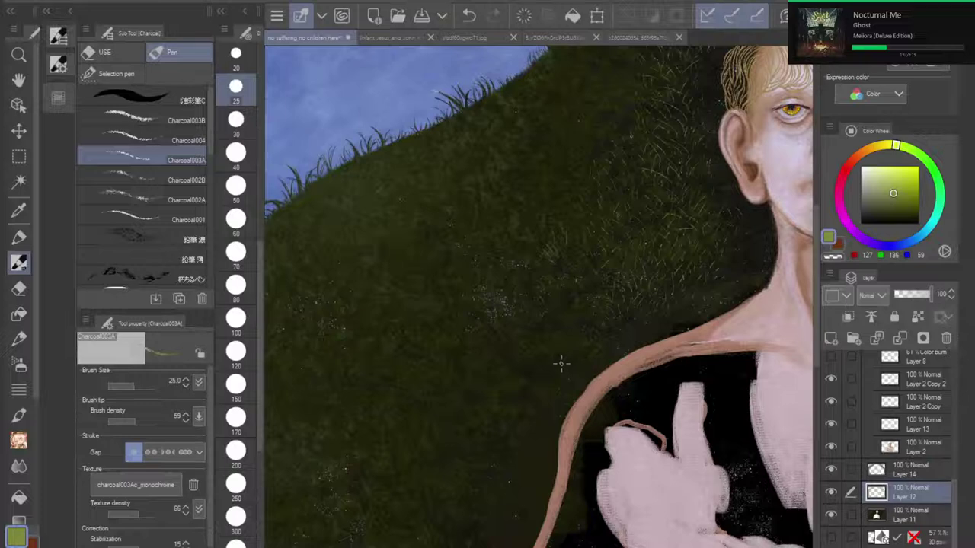
pyautogui.moveTo(652, 372); pyautogui.dragTo(170, 466)
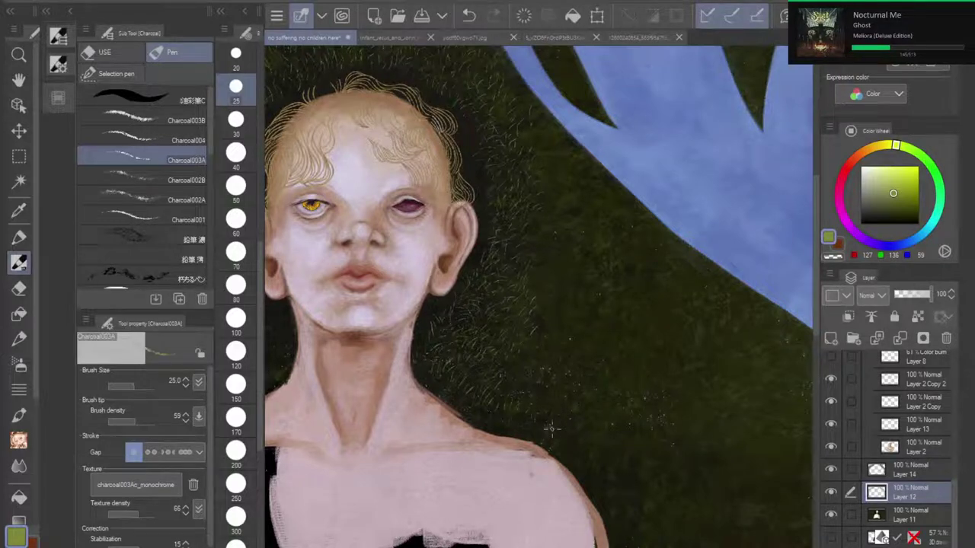
pyautogui.scroll(-5, 593, 387)
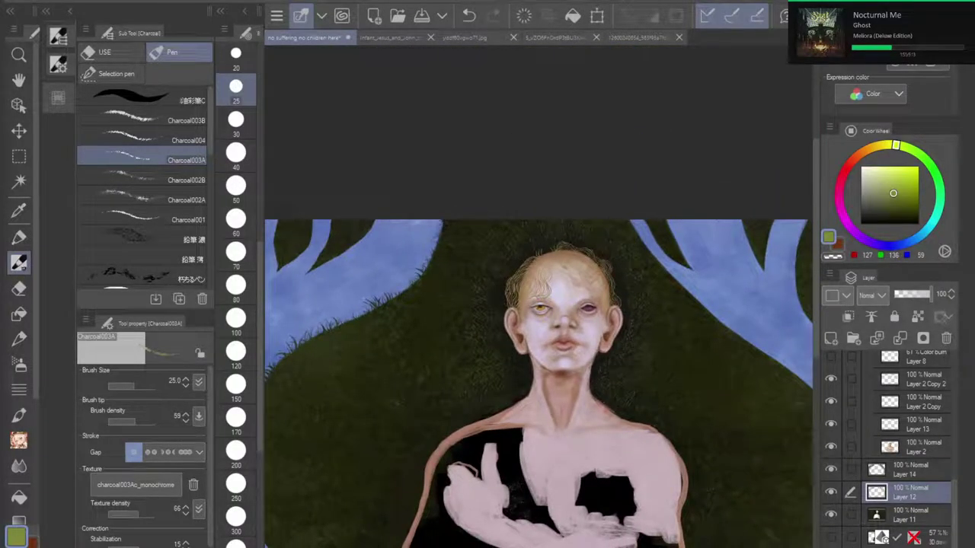
pyautogui.scroll(8, 568, 303)
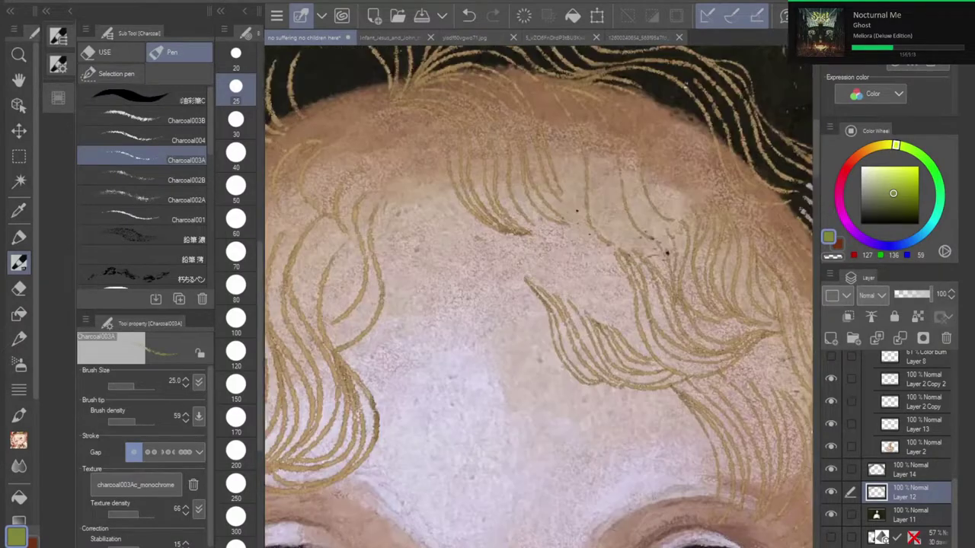
pyautogui.moveTo(567, 303); pyautogui.dragTo(559, 327)
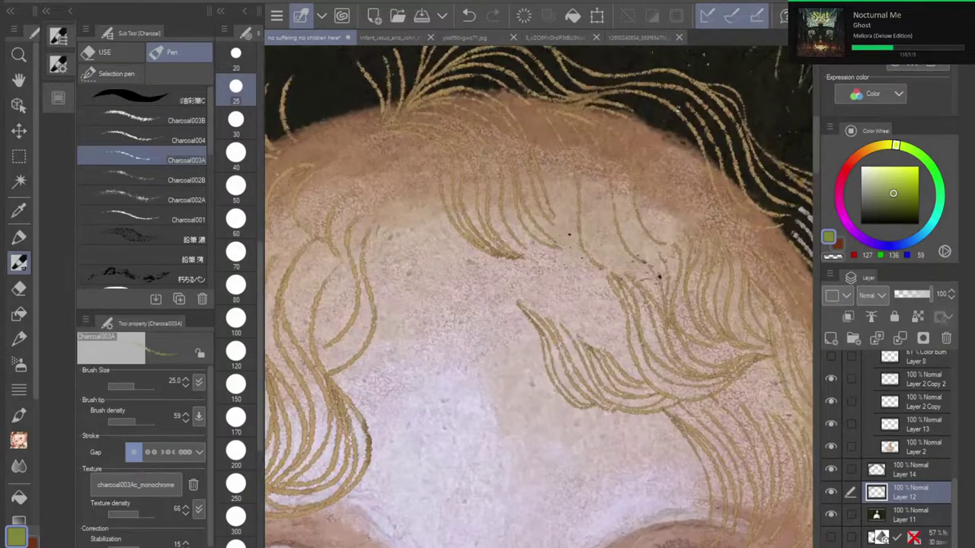
# Step: Hide the 39% Multiply layer and the Glow dodge Layer 10 so the portrait shows without these color overlays
pyautogui.moveTo(955, 495); pyautogui.dragTo(891, 352)
pyautogui.click(831, 384)
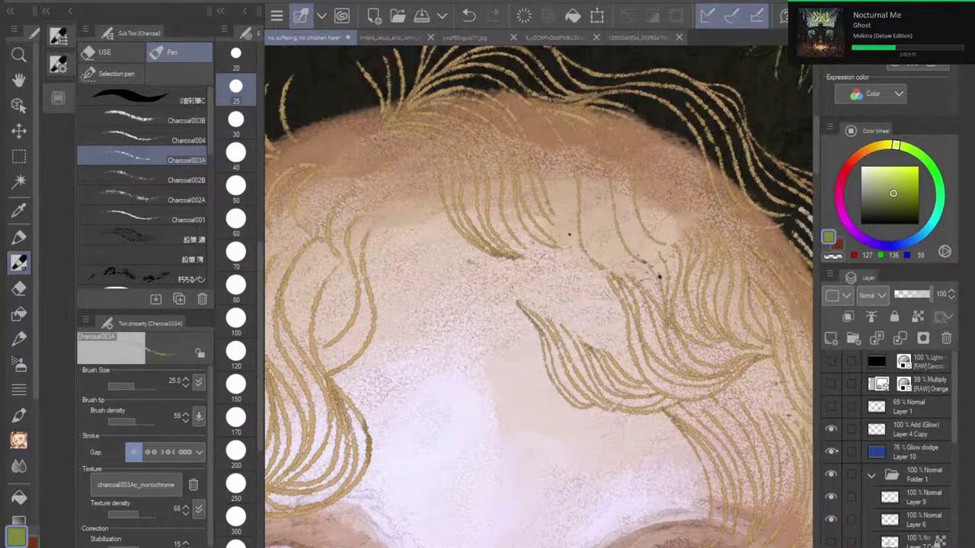
pyautogui.click(831, 451)
pyautogui.scroll(-5, 570, 329)
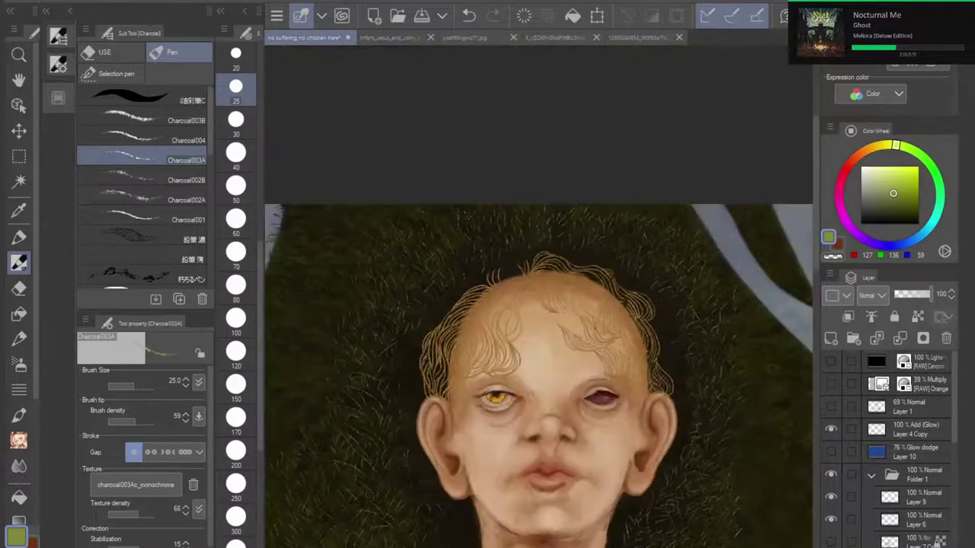
pyautogui.moveTo(571, 327); pyautogui.dragTo(567, 145)
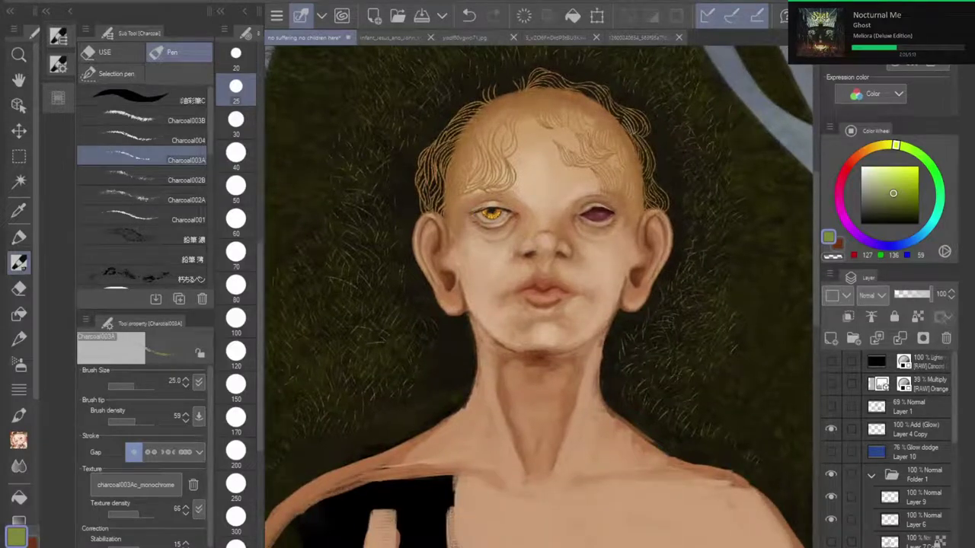
pyautogui.scroll(-1, 848, 420)
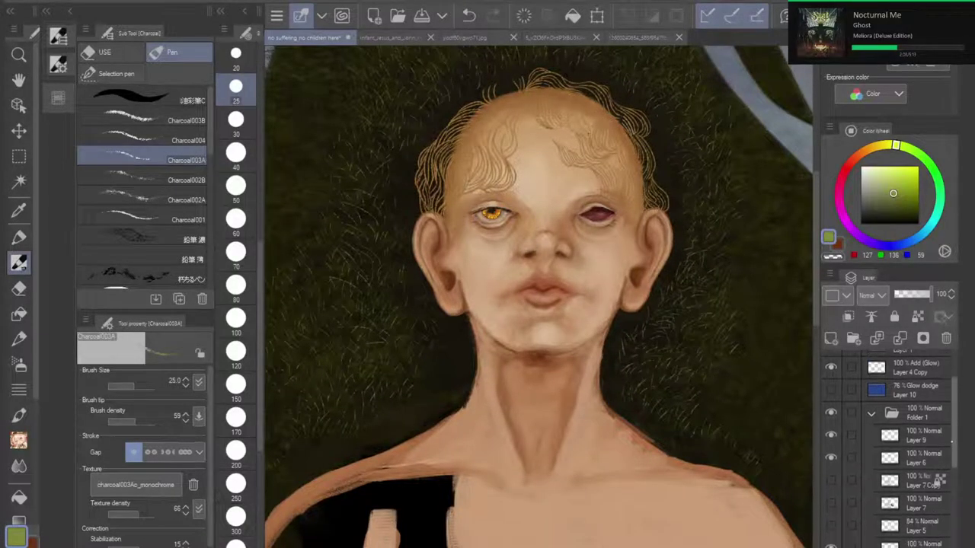
# Step: Toggle the visibility of Layer 4 Copy and of the lower layers in Folder 1 to check what they contain
pyautogui.click(831, 420)
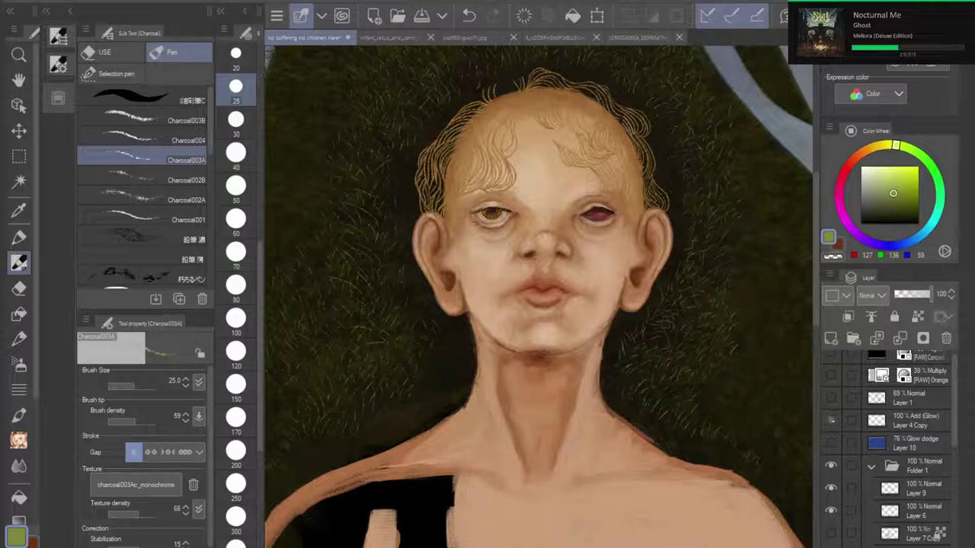
pyautogui.click(830, 419)
pyautogui.scroll(-6, 890, 449)
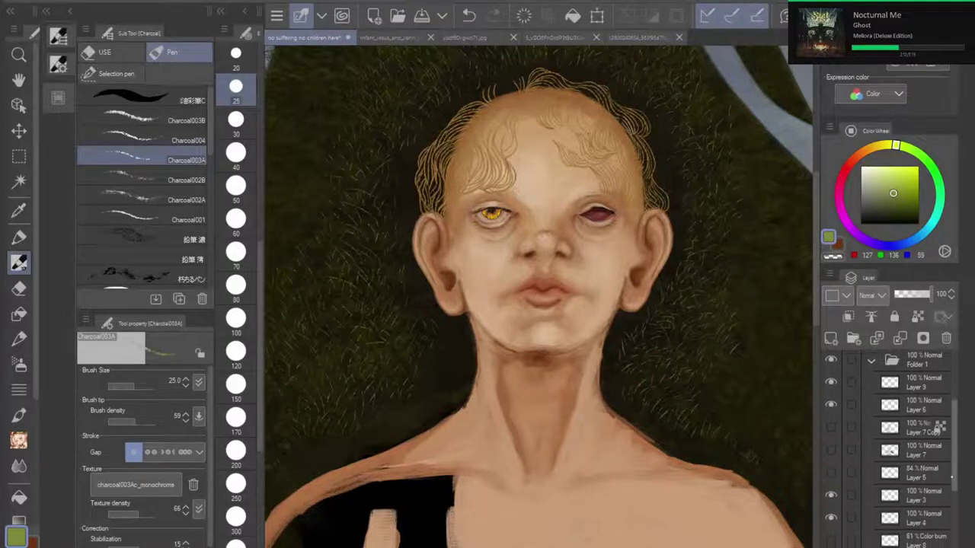
pyautogui.scroll(-4, 889, 450)
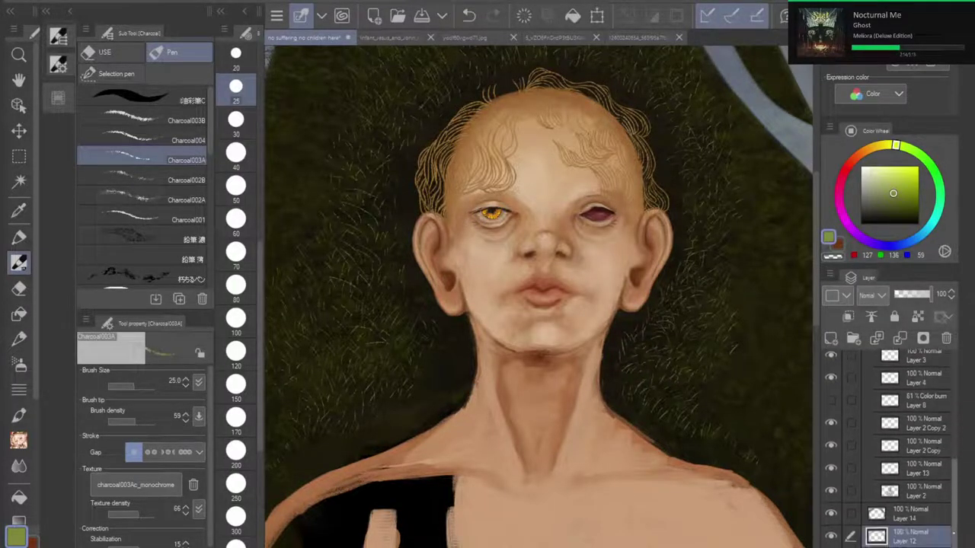
pyautogui.click(831, 458)
pyautogui.click(830, 480)
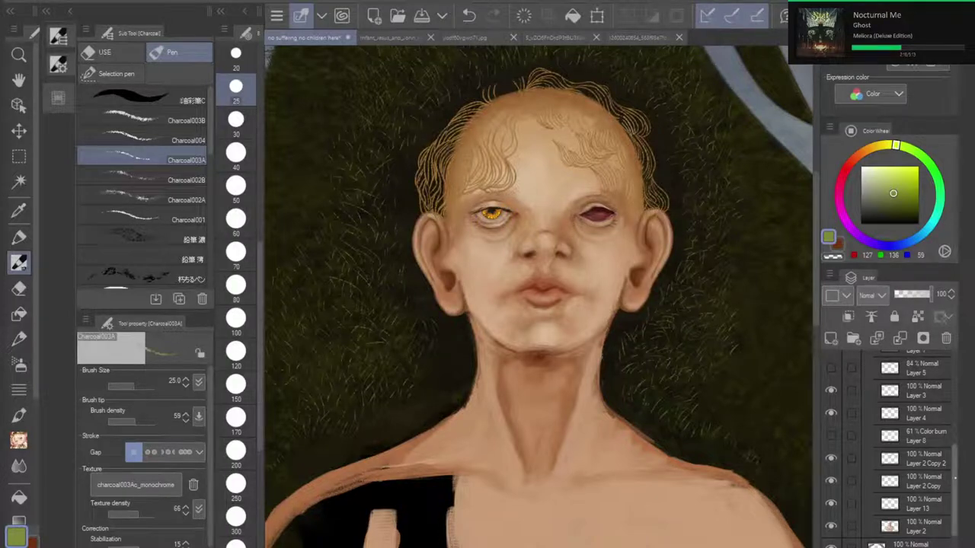
# Step: Toggle the visibility of Layer 3 to identify its hair strands, and make Layer 3 the active layer
pyautogui.scroll(4, 850, 488)
pyautogui.click(832, 470)
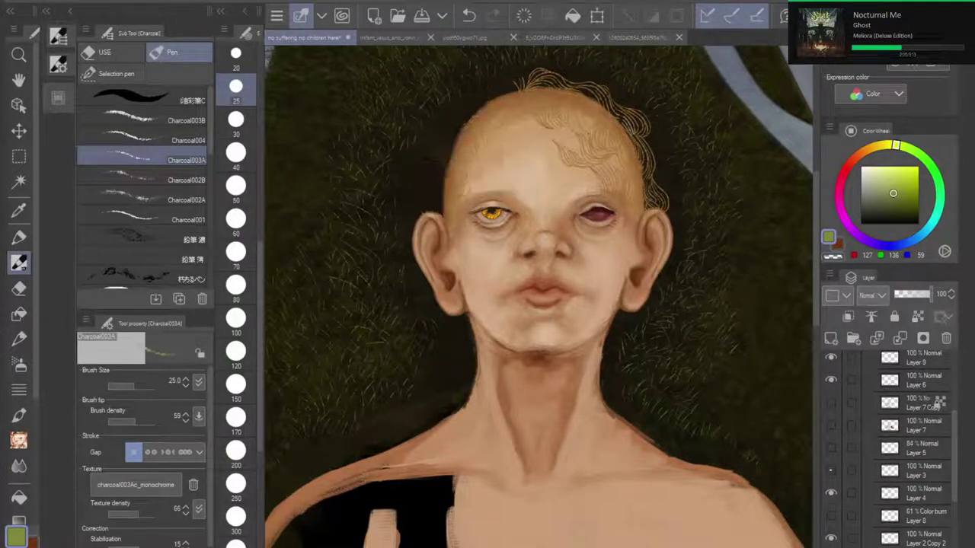
pyautogui.click(923, 471)
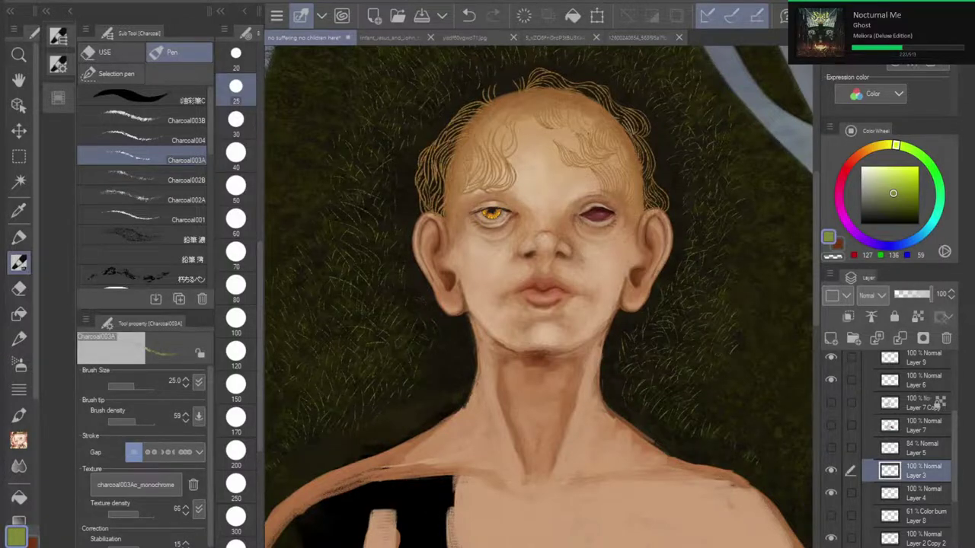
# Step: Sample the ochre color (182, 128, 61) from a painted hair strand near the temple
pyautogui.scroll(5, 462, 145)
pyautogui.press('i')
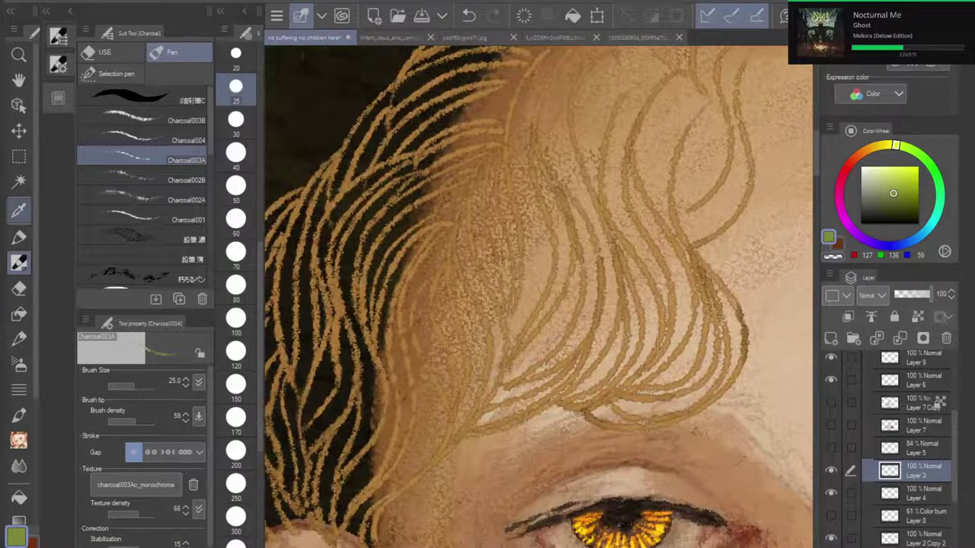
pyautogui.hotkey('ctrl', '+')
pyautogui.hotkey('ctrl', '+')
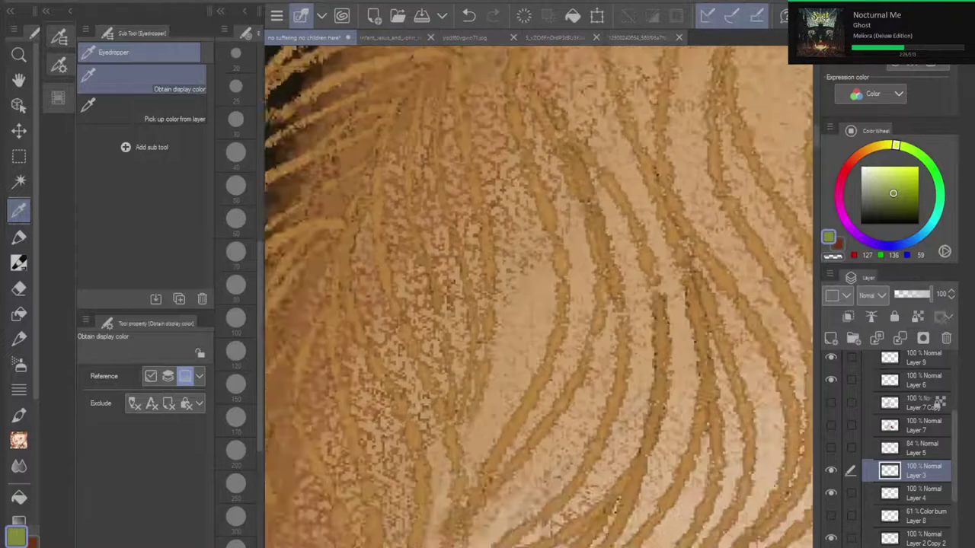
pyautogui.click(475, 236)
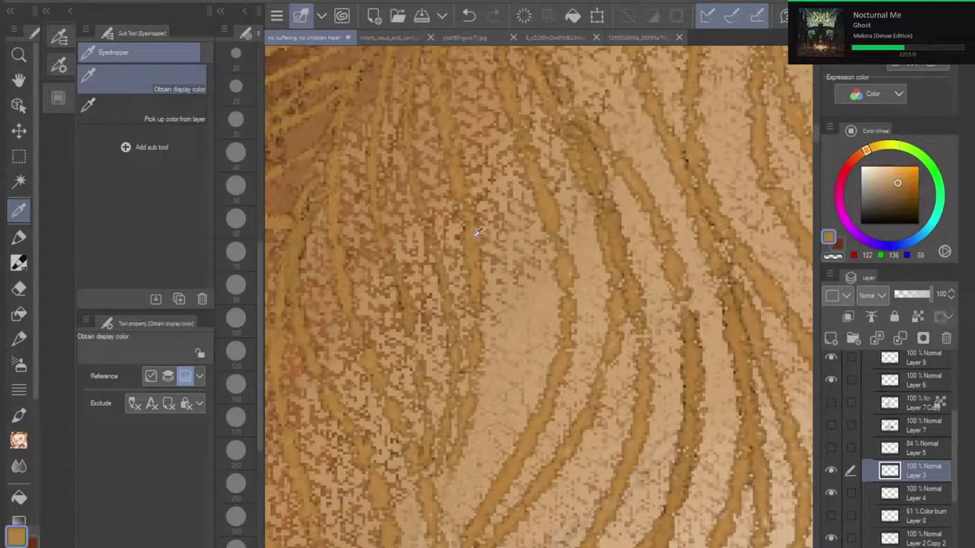
pyautogui.click(481, 275)
# Step: Switch to the Charcoal003B brush and reduce its size to 20
pyautogui.click(19, 263)
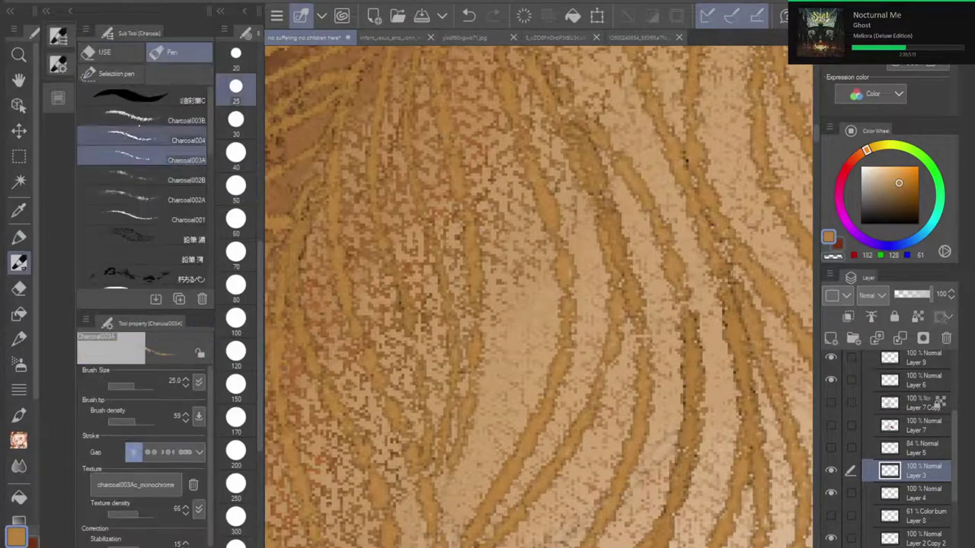
pyautogui.click(180, 136)
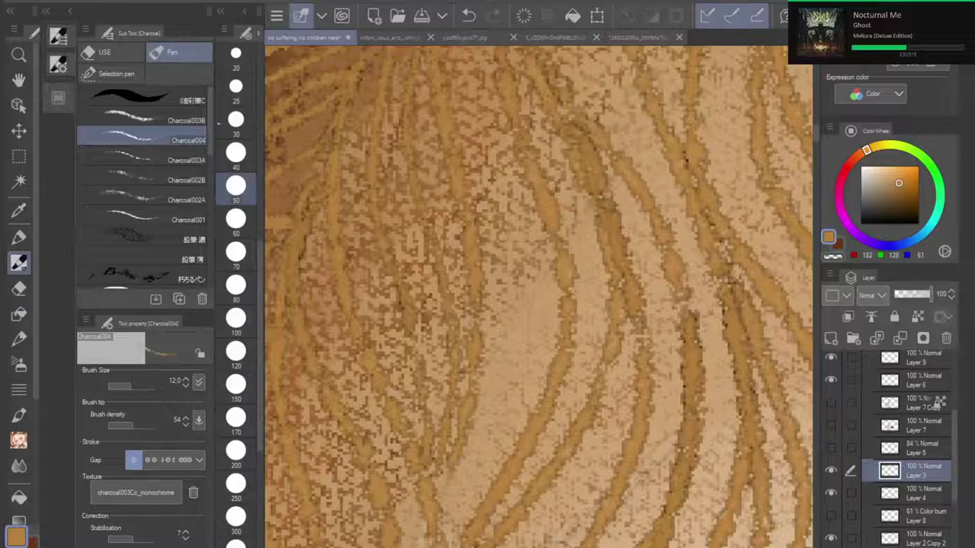
pyautogui.click(200, 120)
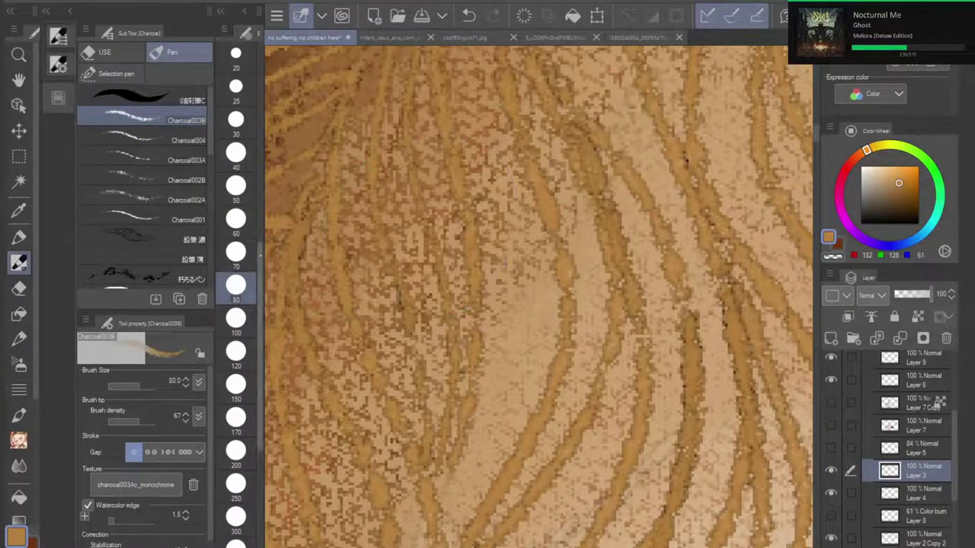
pyautogui.click(236, 254)
pyautogui.press('[')
pyautogui.press('[')
pyautogui.press('[')
pyautogui.press('[')
pyautogui.press('[')
pyautogui.press('[')
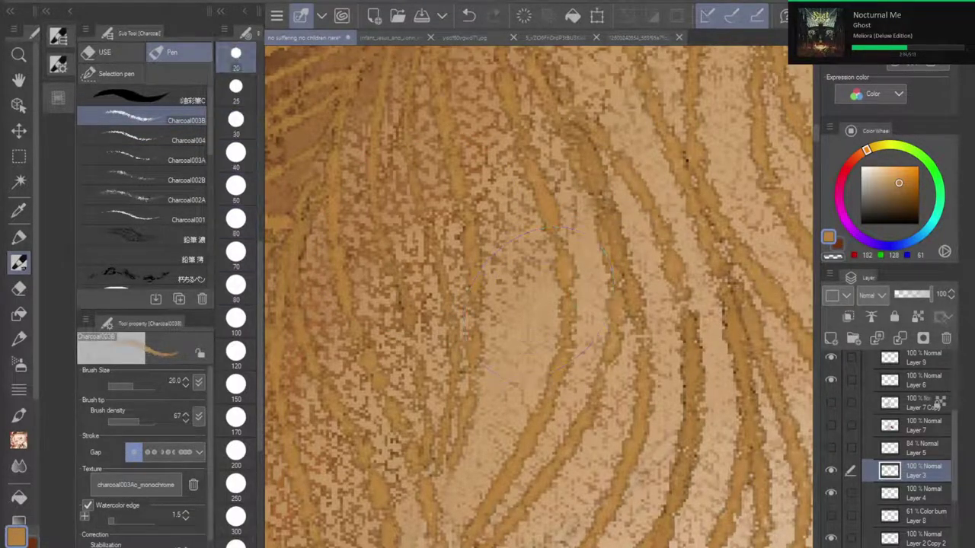
# Step: Try strands between the temple curls at brush sizes 12 and 17, undo them, and keep the size at 17
pyautogui.scroll(5, 237, 239)
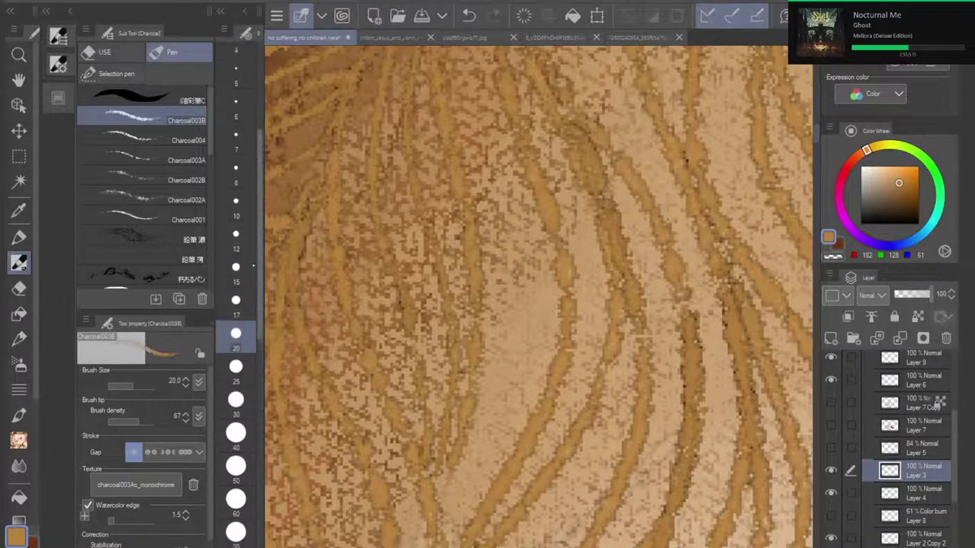
pyautogui.click(236, 239)
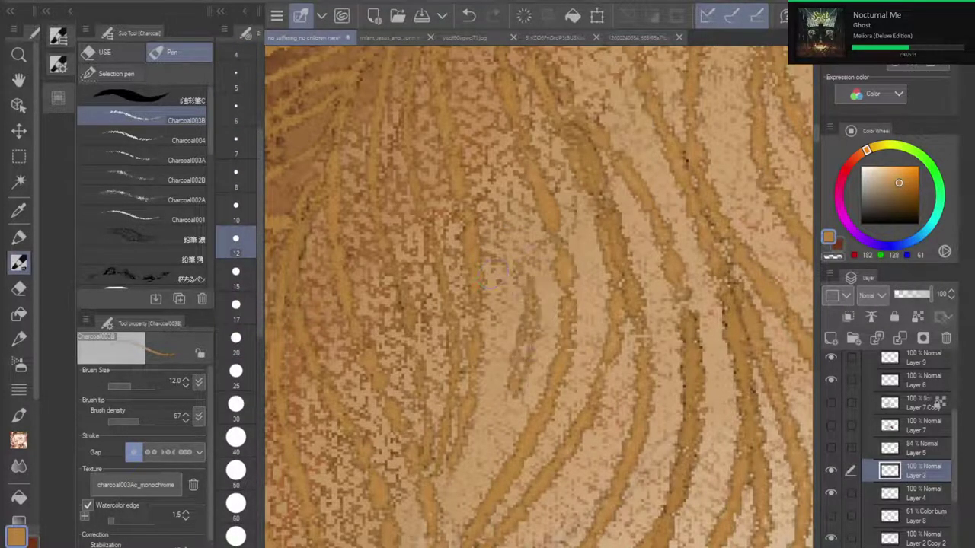
pyautogui.hotkey('ctrl', 'z')
pyautogui.press(']')
pyautogui.press(']')
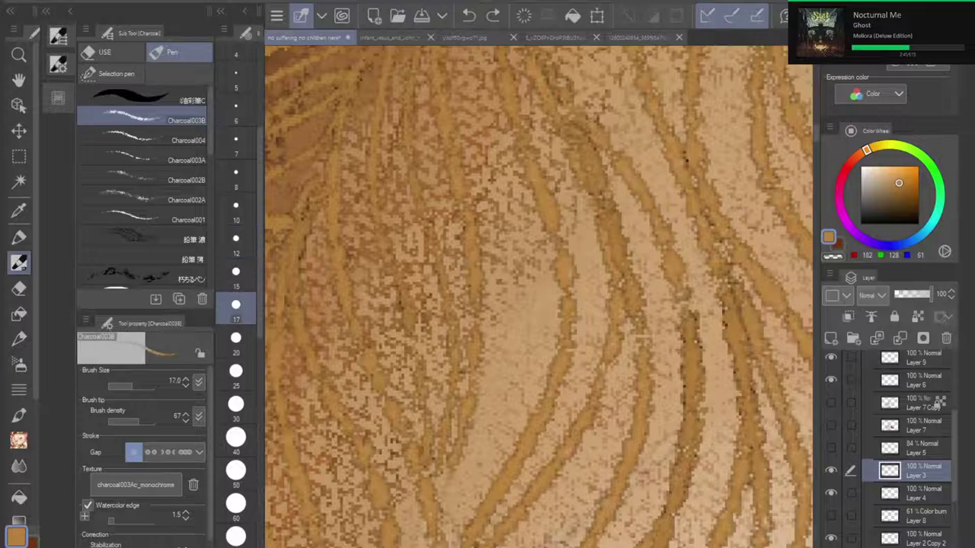
pyautogui.moveTo(521, 235)
pyautogui.mouseDown()
pyautogui.moveTo(521, 345)
pyautogui.moveTo(487, 449)
pyautogui.mouseUp()
pyautogui.hotkey('ctrl', 'z')
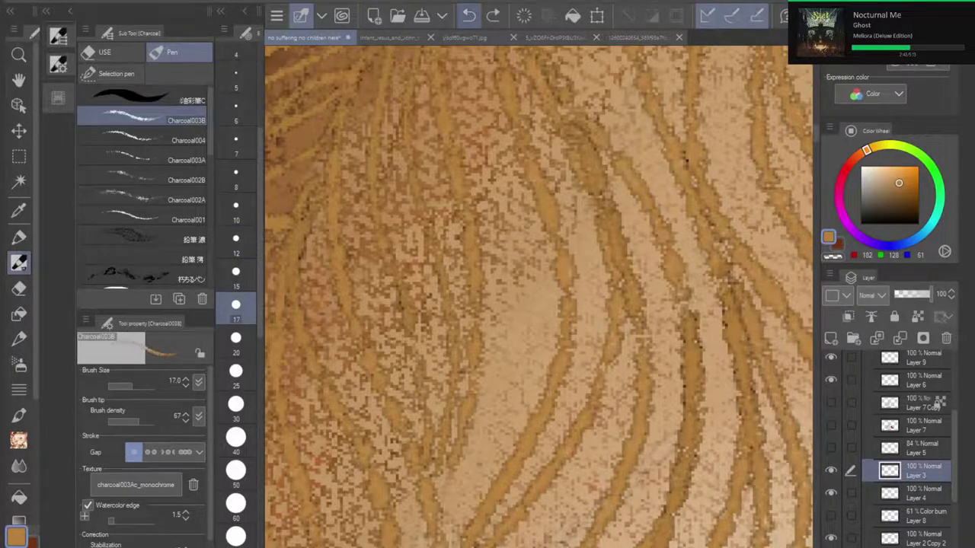
# Step: Extend the tops of the curls on the upper forehead with fine ochre strands
pyautogui.scroll(-4, 568, 324)
pyautogui.moveTo(807, 213); pyautogui.dragTo(724, 234)
pyautogui.scroll(3, 539, 297)
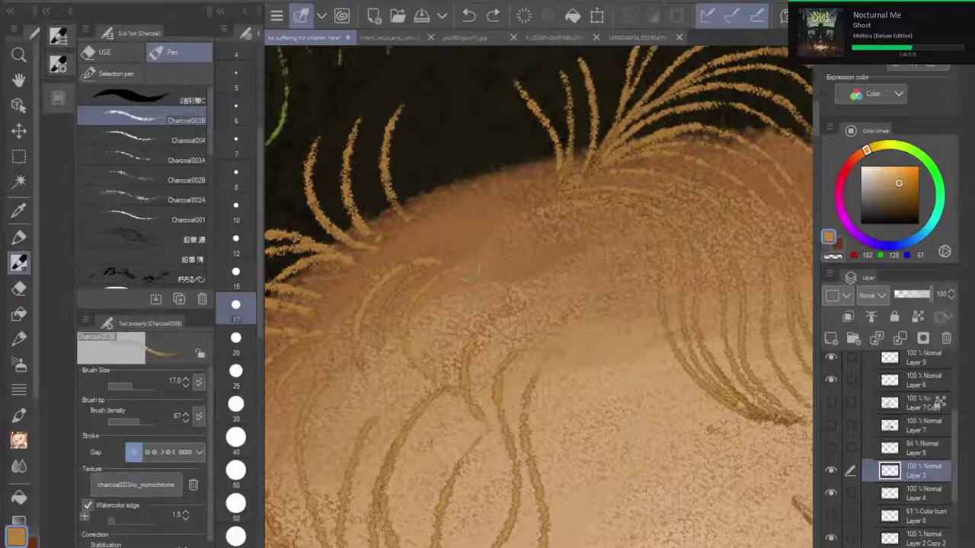
pyautogui.moveTo(470, 272); pyautogui.dragTo(481, 275)
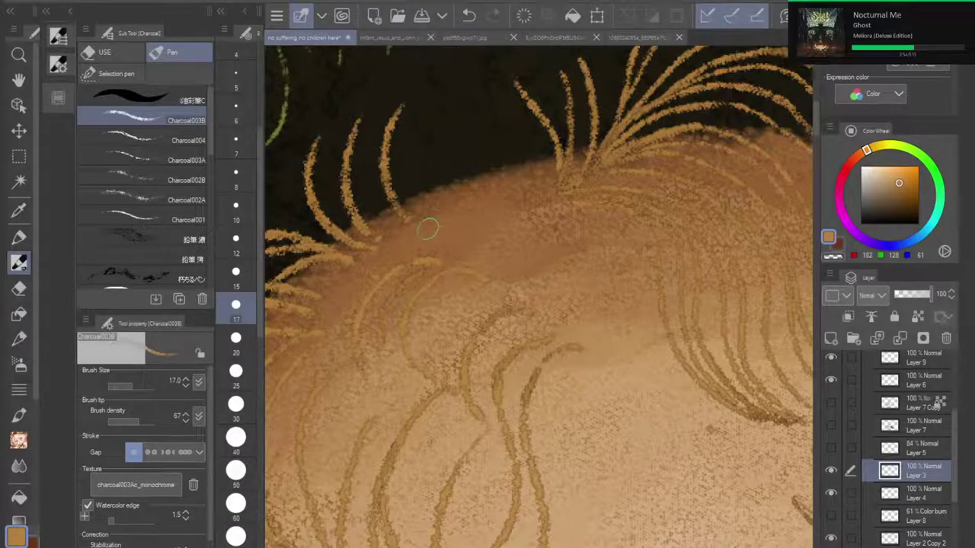
# Step: Paint short ochre strands and flyaway hairs along the scalp's upper edge, undoing the first misplaced hair
pyautogui.moveTo(424, 190); pyautogui.dragTo(435, 105)
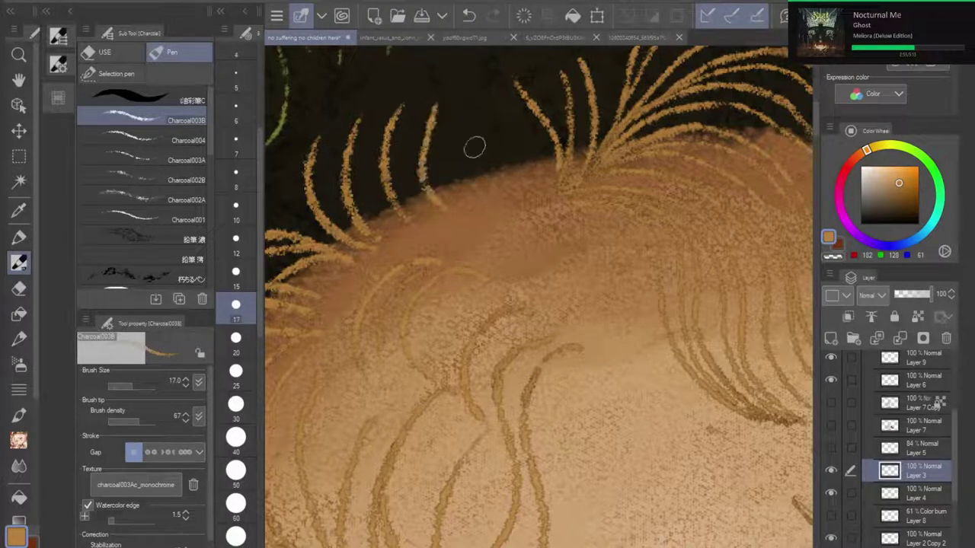
pyautogui.hotkey('ctrl', 'z')
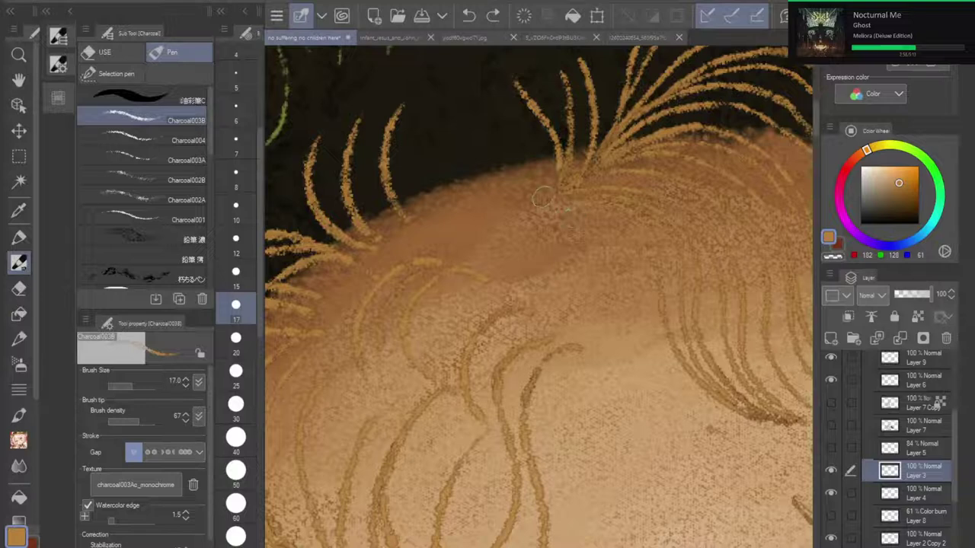
pyautogui.moveTo(544, 189); pyautogui.dragTo(508, 102)
pyautogui.moveTo(455, 220)
pyautogui.mouseDown()
pyautogui.moveTo(410, 222)
pyautogui.moveTo(372, 268)
pyautogui.mouseUp()
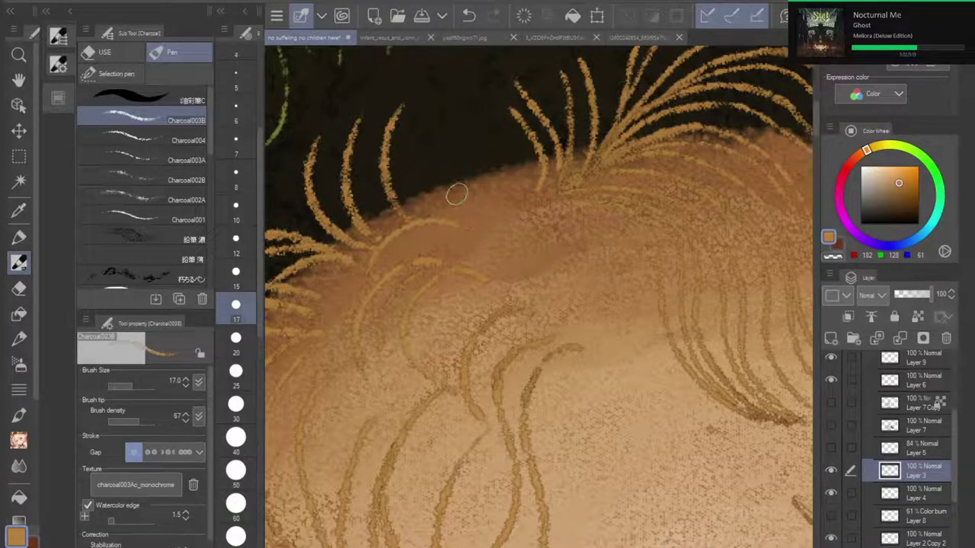
pyautogui.moveTo(459, 197); pyautogui.dragTo(402, 201)
pyautogui.moveTo(472, 194)
pyautogui.mouseDown()
pyautogui.moveTo(488, 166)
pyautogui.moveTo(518, 155)
pyautogui.moveTo(542, 164)
pyautogui.mouseUp()
pyautogui.scroll(-5, 565, 164)
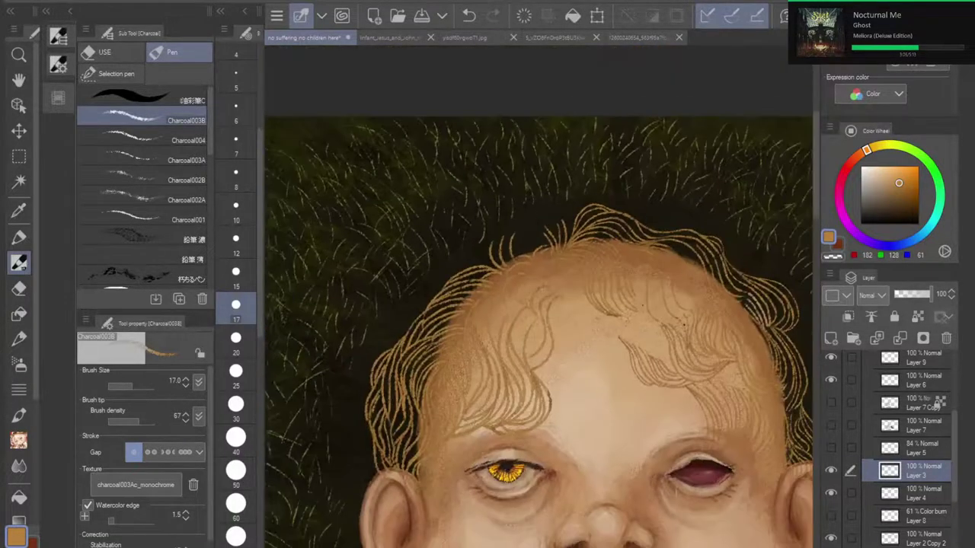
# Step: Add short fine ochre strands at the top of the forehead curl above the yellow eye
pyautogui.moveTo(682, 319); pyautogui.dragTo(600, 194)
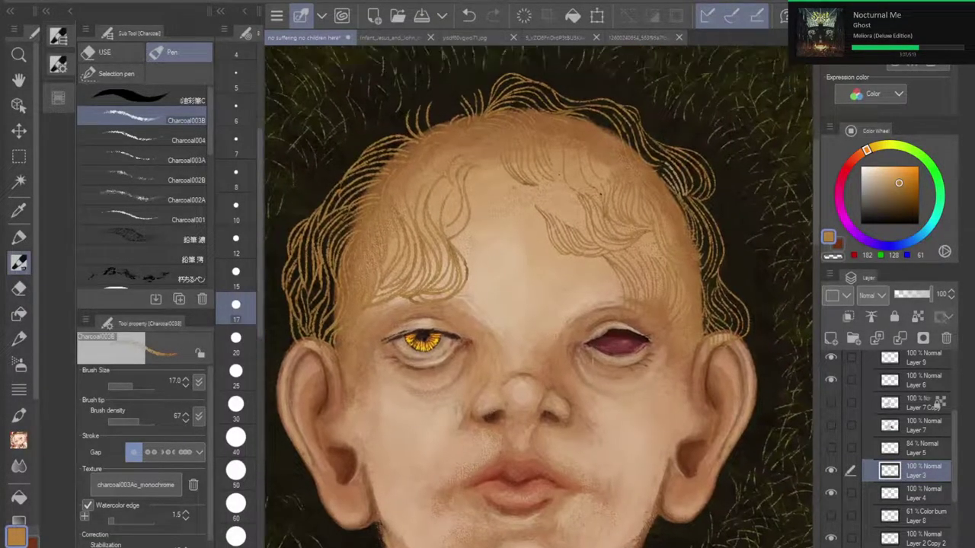
pyautogui.scroll(-2, 574, 342)
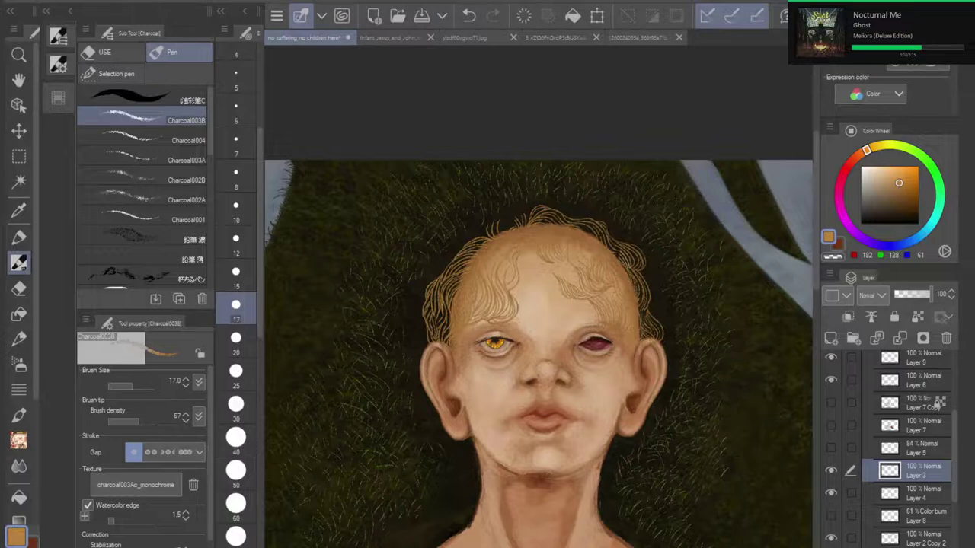
pyautogui.scroll(5, 536, 270)
pyautogui.moveTo(564, 206); pyautogui.dragTo(575, 282)
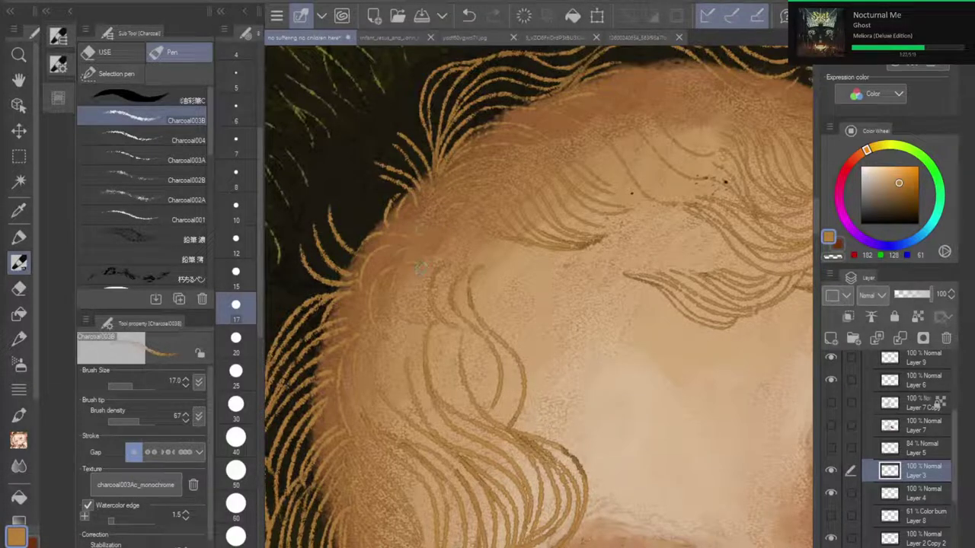
pyautogui.moveTo(420, 269); pyautogui.dragTo(406, 296)
pyautogui.scroll(-3, 570, 211)
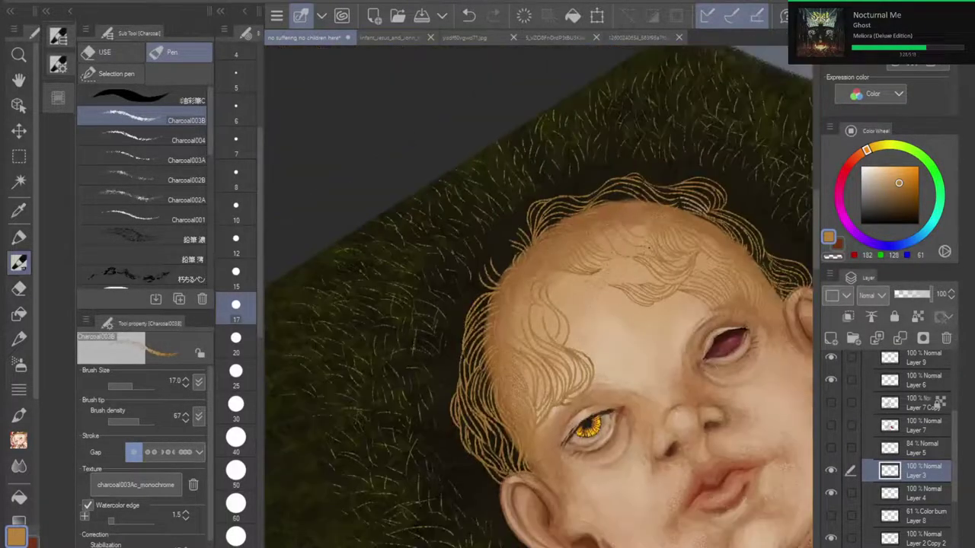
pyautogui.moveTo(695, 279); pyautogui.dragTo(643, 200)
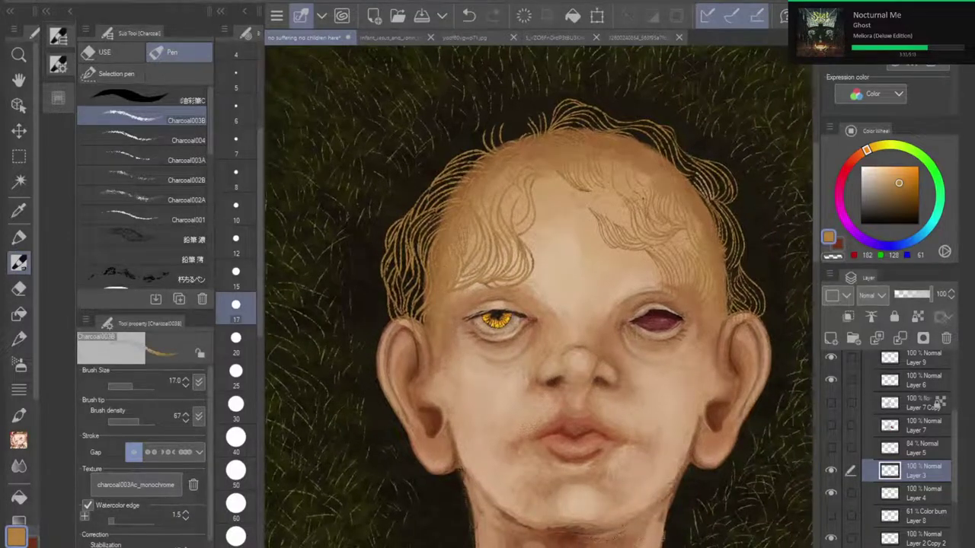
# Step: Try linking the two central forehead locks with fine ochre strands, and undo them
pyautogui.scroll(5, 620, 190)
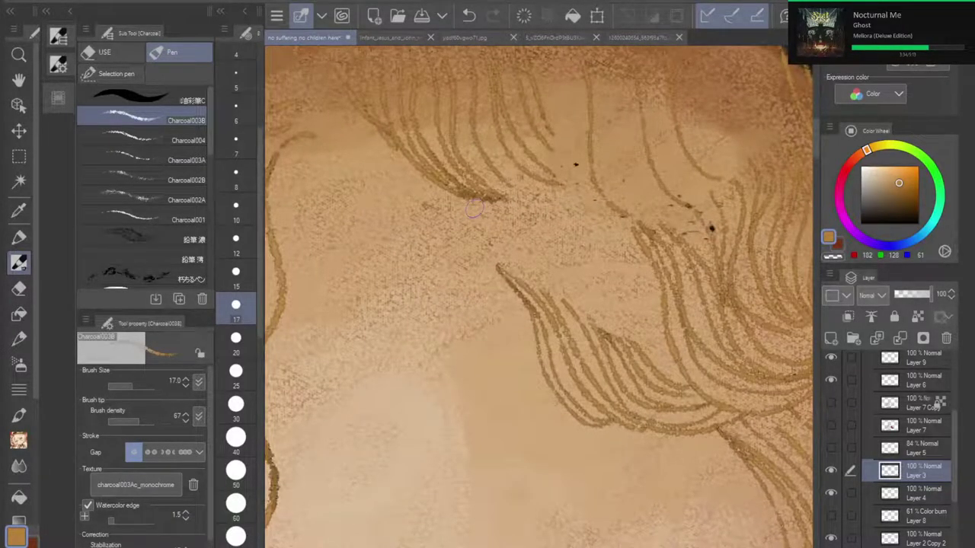
pyautogui.moveTo(473, 210)
pyautogui.mouseDown()
pyautogui.moveTo(507, 278)
pyautogui.moveTo(506, 265)
pyautogui.mouseUp()
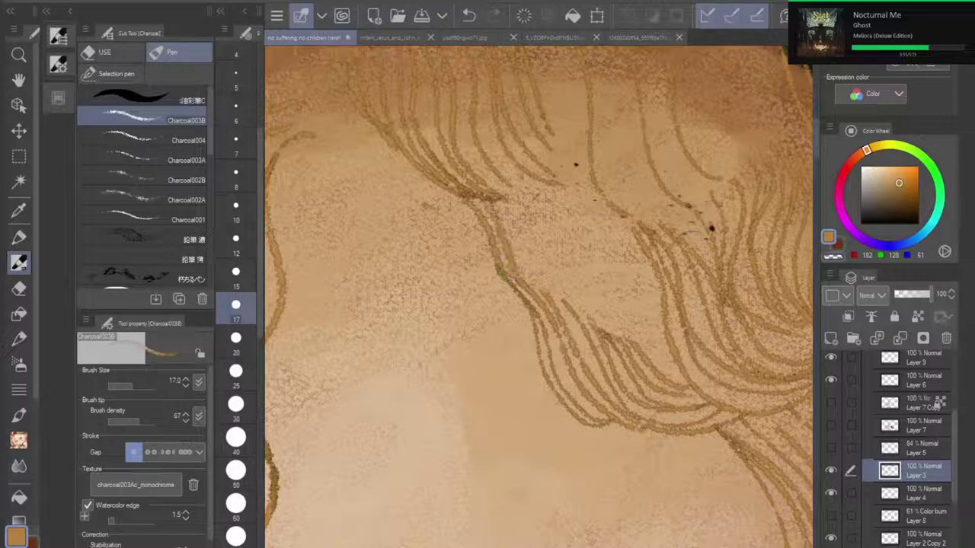
pyautogui.hotkey('ctrl', 'z')
pyautogui.hotkey('ctrl', 'z')
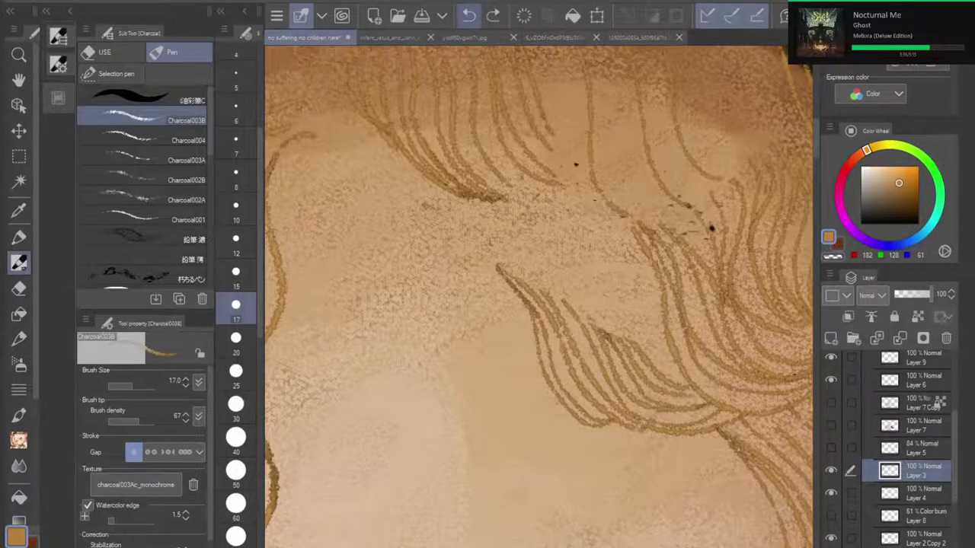
# Step: Fill the gaps on the upper forehead with fine ochre strands, undoing the last stroke along the scalp edge
pyautogui.moveTo(617, 236); pyautogui.dragTo(455, 367)
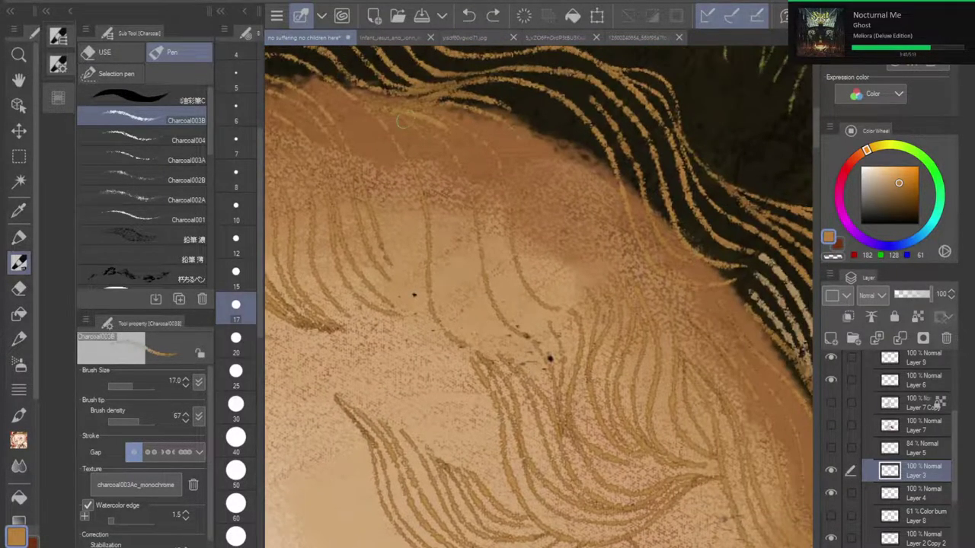
pyautogui.moveTo(449, 220); pyautogui.dragTo(499, 343)
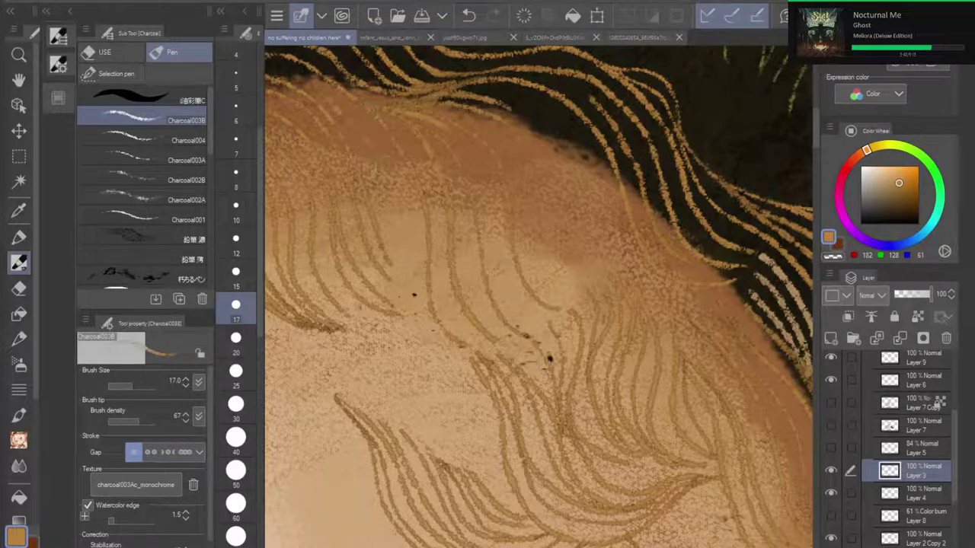
pyautogui.moveTo(398, 215); pyautogui.dragTo(426, 334)
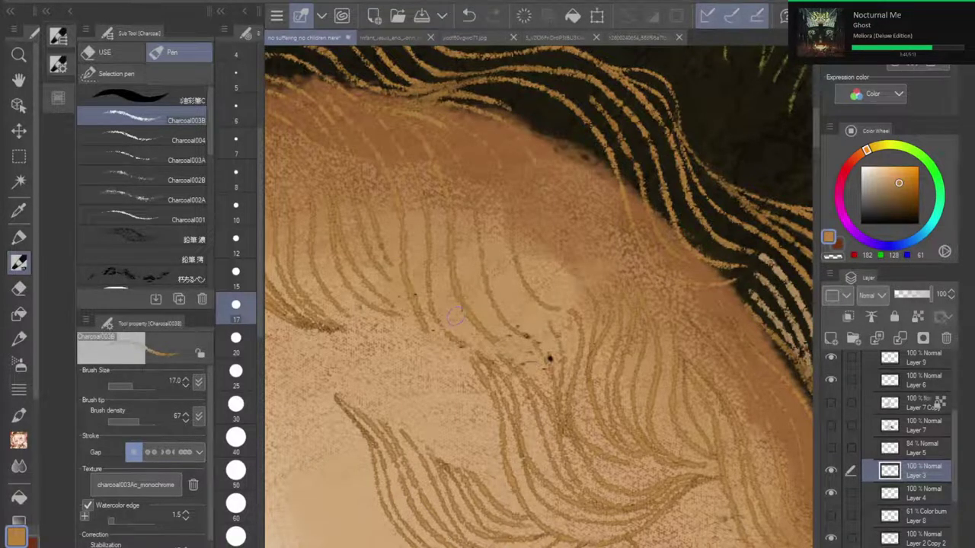
pyautogui.moveTo(524, 99); pyautogui.dragTo(583, 158)
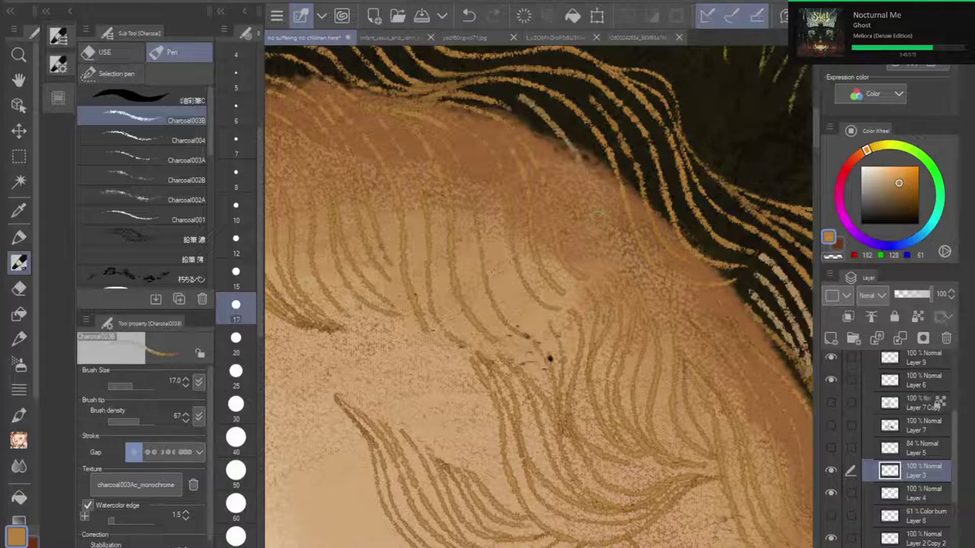
pyautogui.hotkey('ctrl', 'z')
# Step: Examine the hair on the whole head and its effect in the full figure
pyautogui.scroll(-10, 602, 261)
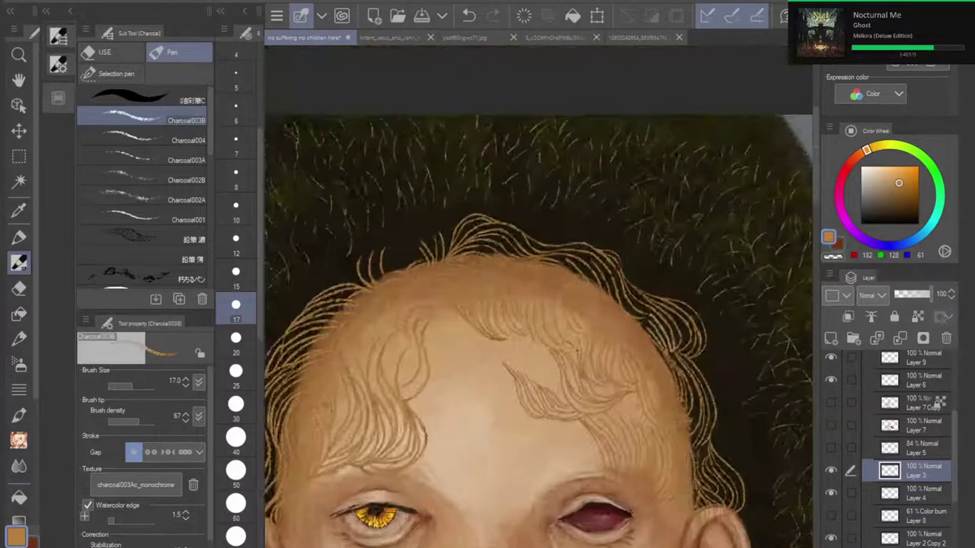
pyautogui.scroll(-5, 602, 261)
pyautogui.moveTo(628, 189); pyautogui.dragTo(608, 139)
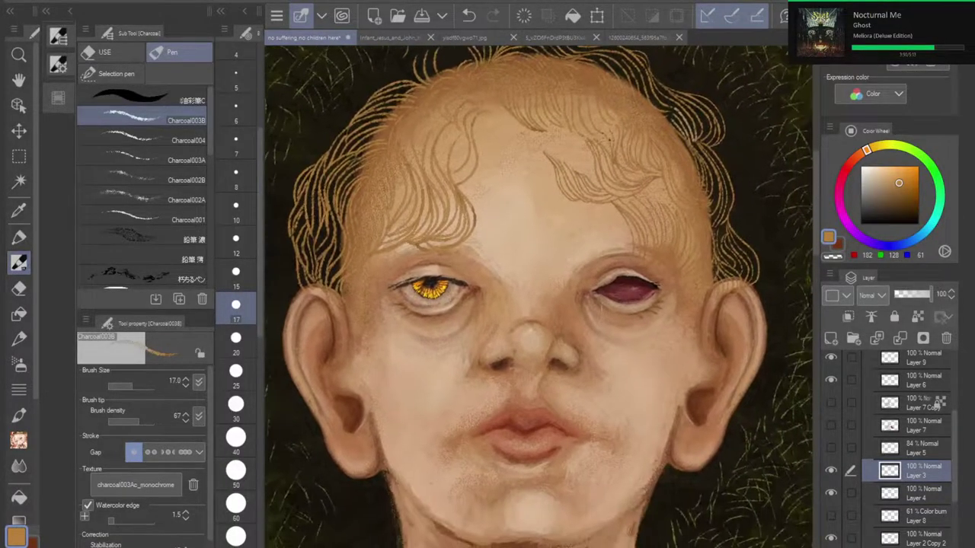
pyautogui.scroll(-3, 539, 297)
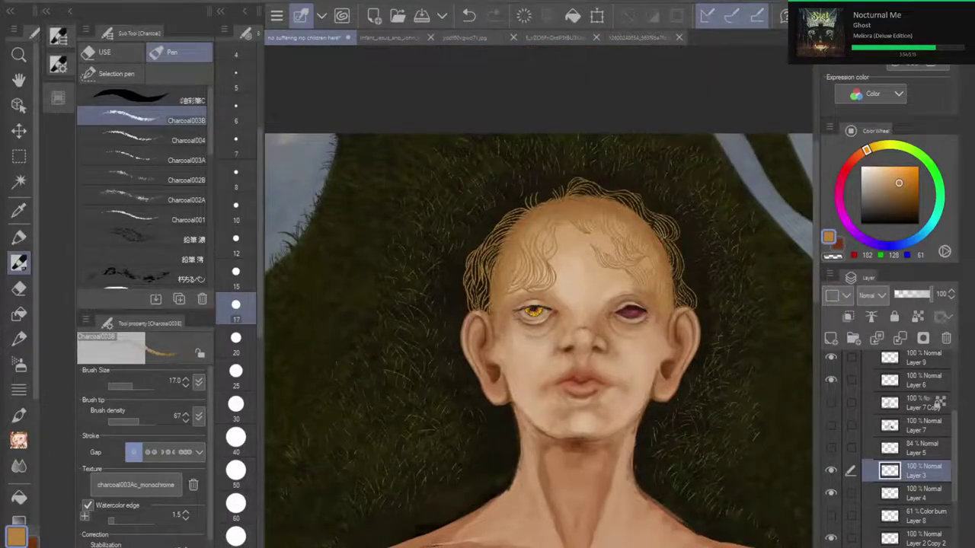
pyautogui.scroll(-3, 545, 397)
pyautogui.moveTo(545, 398); pyautogui.dragTo(531, 237)
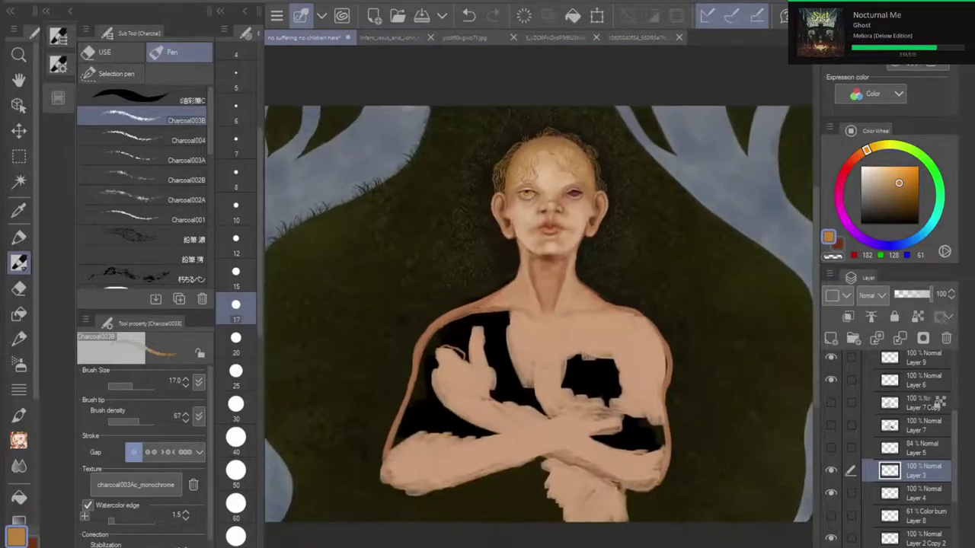
pyautogui.scroll(-1, 540, 297)
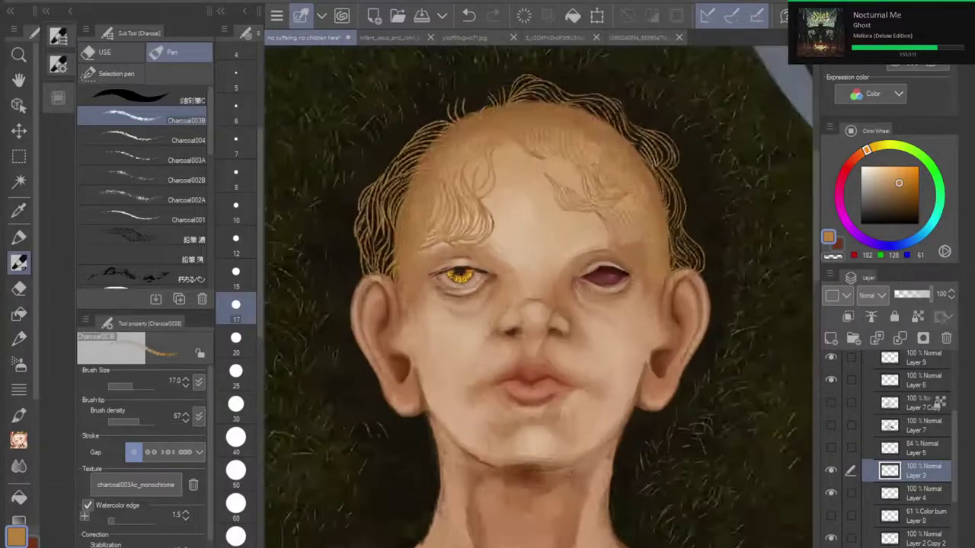
# Step: Lock the transparent pixels of Layer 3 and switch to the Fill-in-mono pen
pyautogui.scroll(5, 539, 297)
pyautogui.scroll(2, 539, 297)
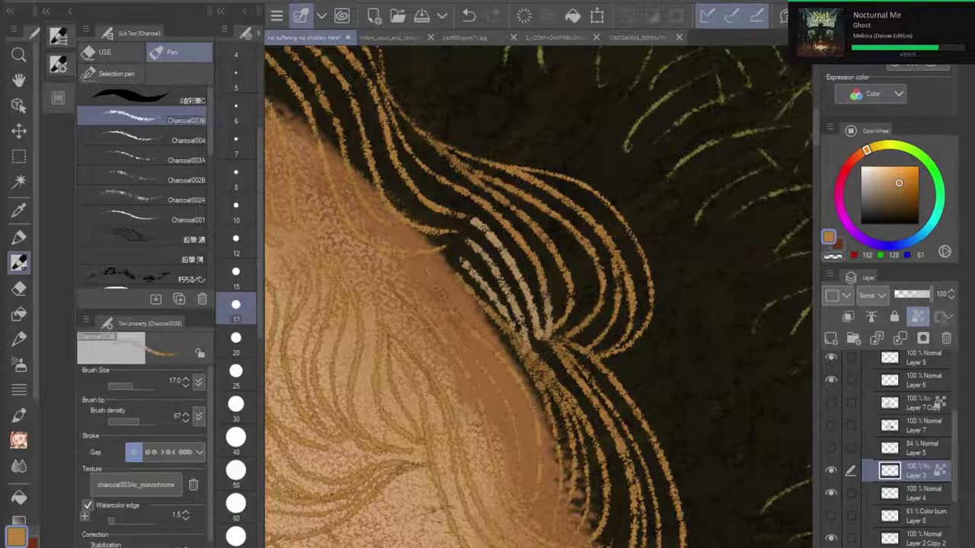
pyautogui.click(19, 289)
pyautogui.click(19, 263)
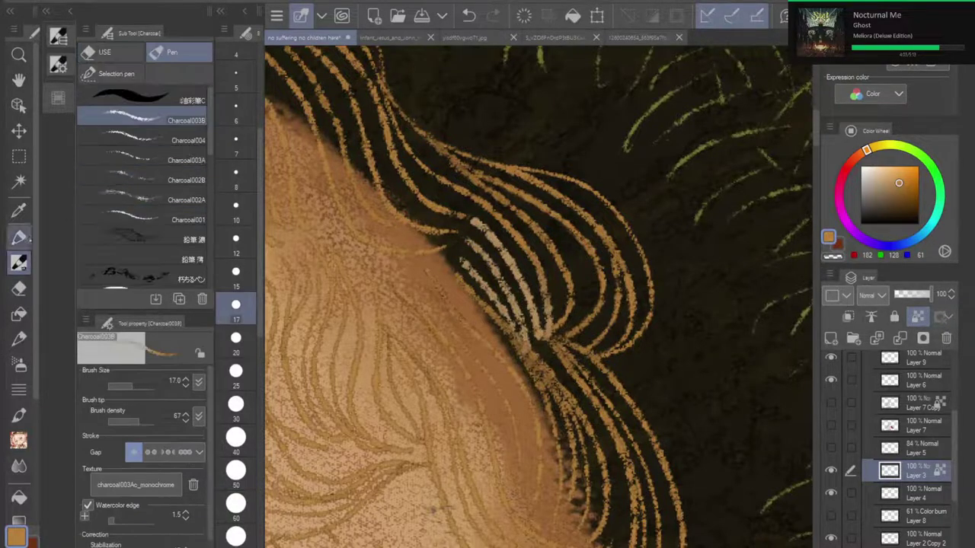
pyautogui.press('p')
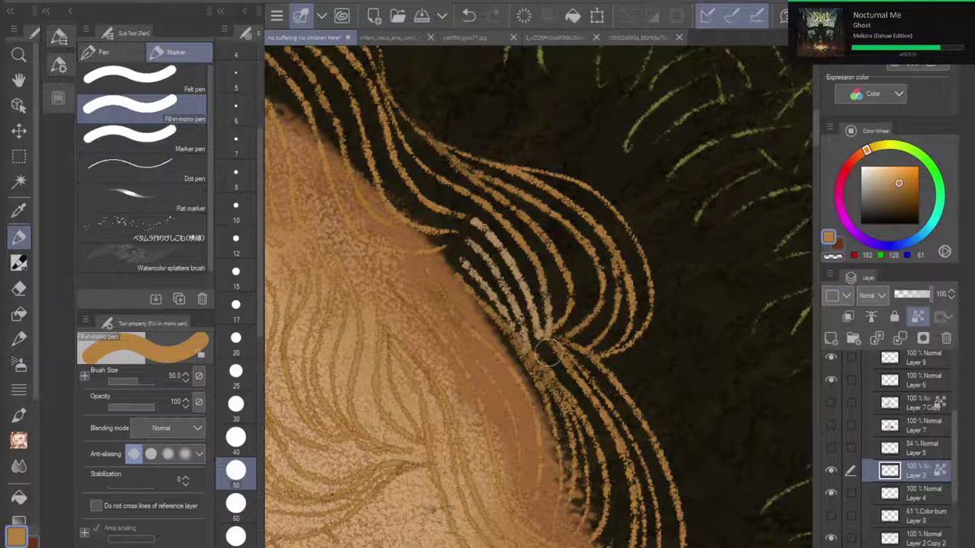
# Step: Toggle Layers 3 and 6 to find the pale strands' layer, and select Layer 6 with its transparent pixels locked
pyautogui.click(831, 471)
pyautogui.click(831, 471)
pyautogui.click(831, 380)
pyautogui.click(831, 380)
pyautogui.click(914, 380)
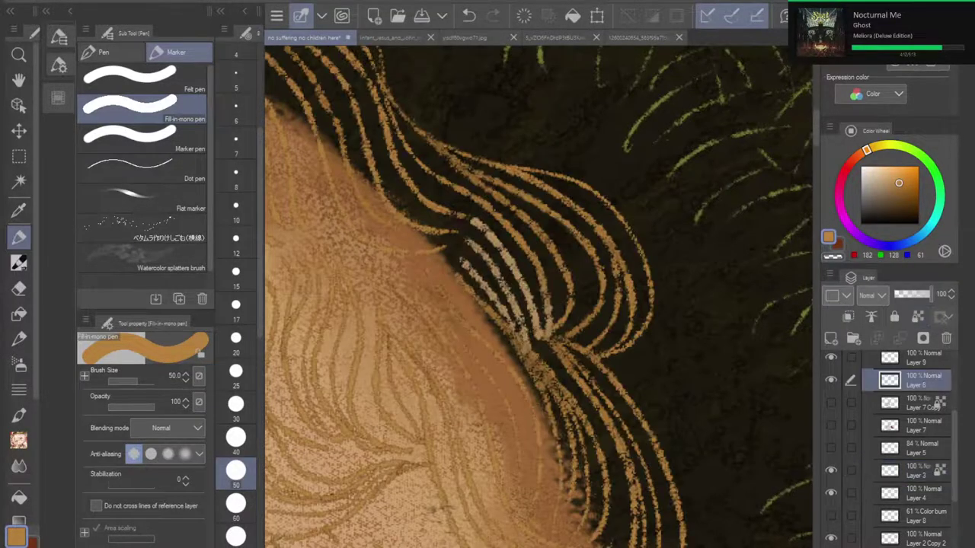
pyautogui.click(918, 316)
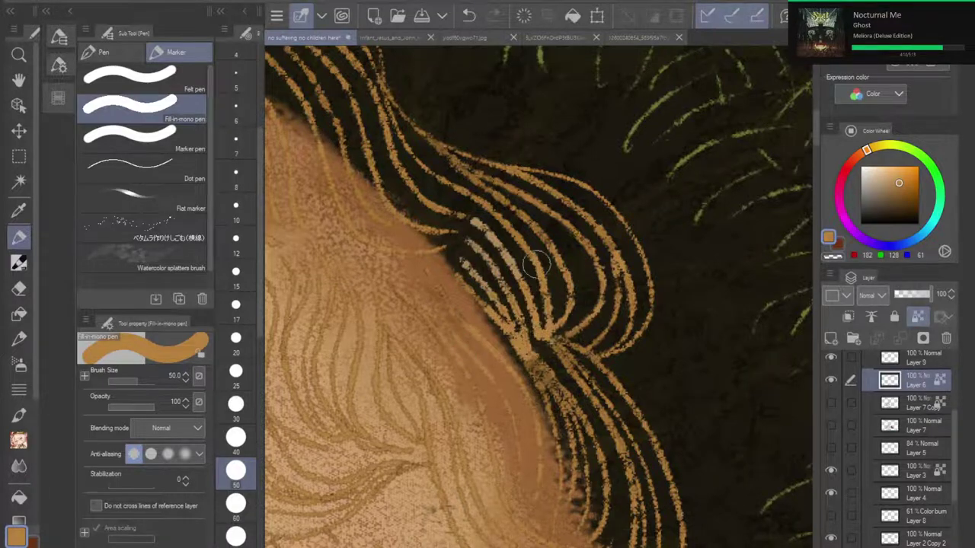
# Step: Try recolouring the pale strands beside the scalp ochre at brush size 50, and undo it along with Layer 6's transparency lock
pyautogui.moveTo(537, 264)
pyautogui.mouseDown()
pyautogui.moveTo(475, 200)
pyautogui.moveTo(528, 410)
pyautogui.moveTo(601, 405)
pyautogui.moveTo(629, 485)
pyautogui.moveTo(575, 513)
pyautogui.mouseUp()
pyautogui.moveTo(442, 265)
pyautogui.mouseDown()
pyautogui.moveTo(416, 245)
pyautogui.moveTo(449, 355)
pyautogui.moveTo(456, 457)
pyautogui.mouseUp()
pyautogui.moveTo(389, 354); pyautogui.dragTo(438, 487)
pyautogui.scroll(-5, 502, 373)
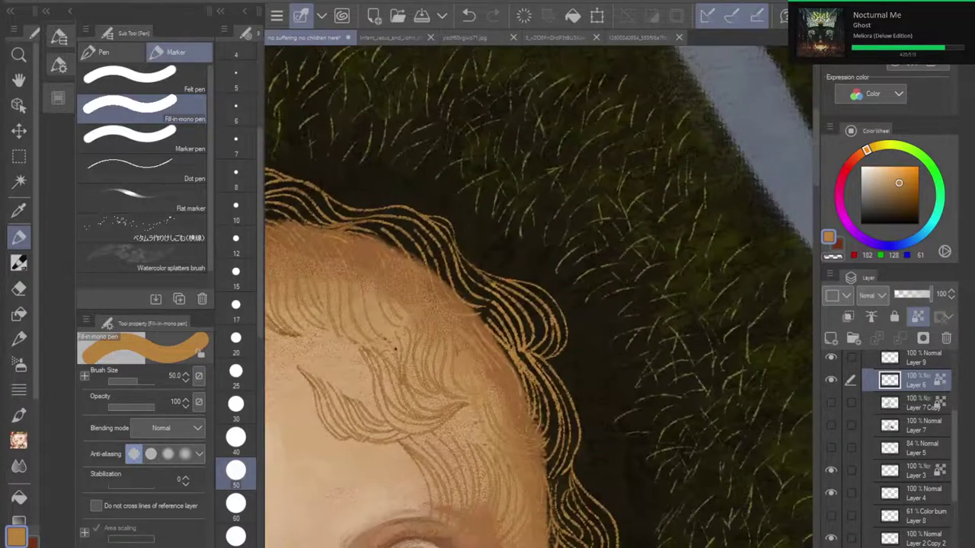
pyautogui.moveTo(464, 365); pyautogui.dragTo(523, 275)
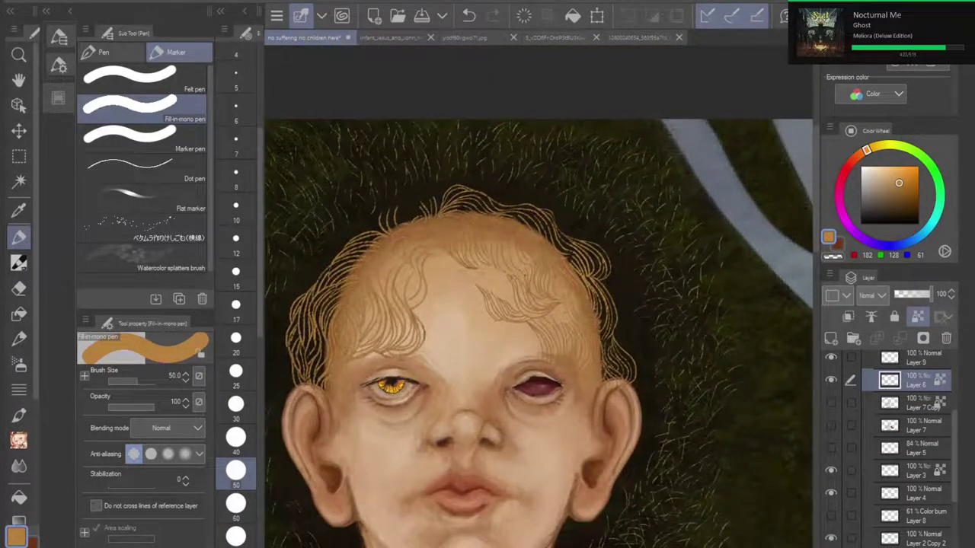
pyautogui.hotkey('ctrl', 'z')
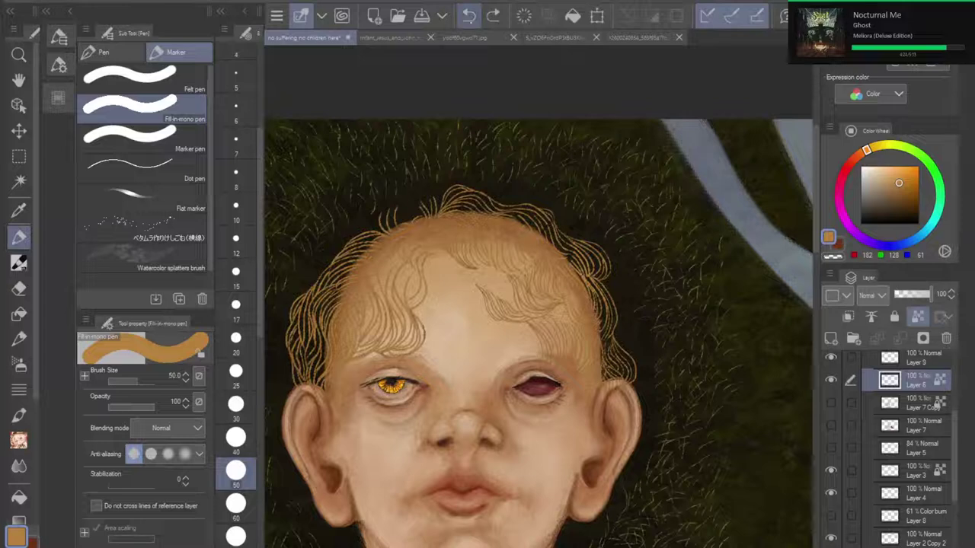
pyautogui.hotkey('ctrl', 'z')
pyautogui.hotkey('ctrl', 'z')
pyautogui.hotkey('ctrl', 'z')
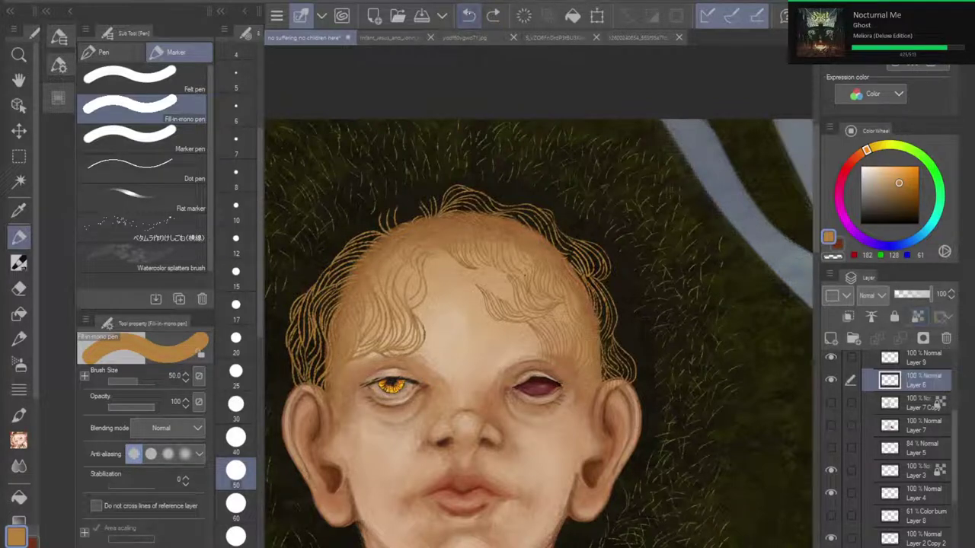
pyautogui.hotkey('ctrl', 'y')
# Step: Switch back to the Charcoal003B brush and choose a darker ochre, RGB 158, 108, 46
pyautogui.scroll(6, 581, 253)
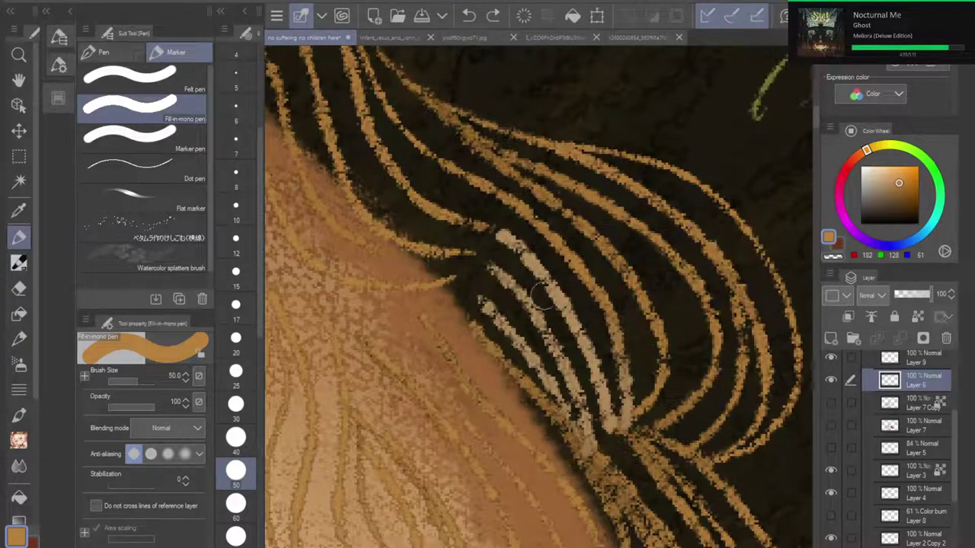
pyautogui.click(19, 263)
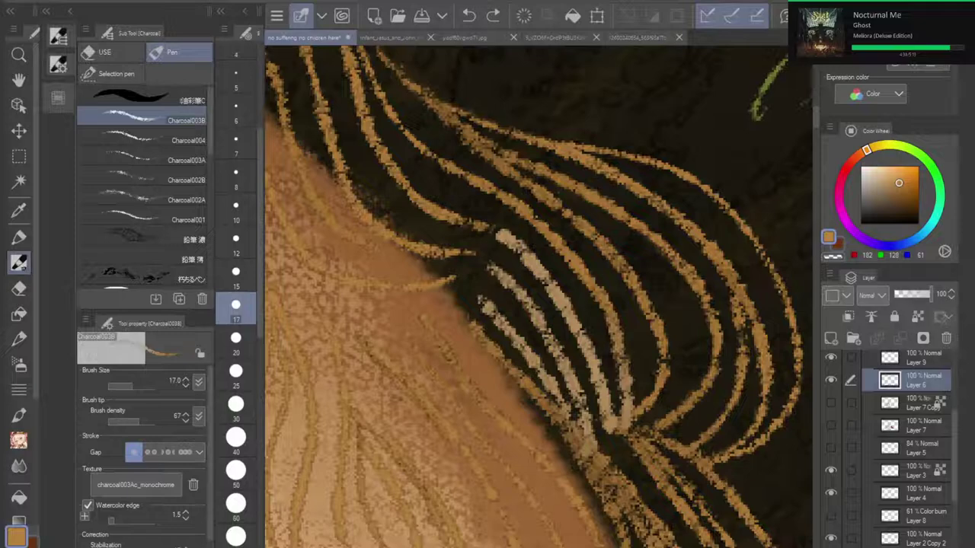
pyautogui.click(901, 190)
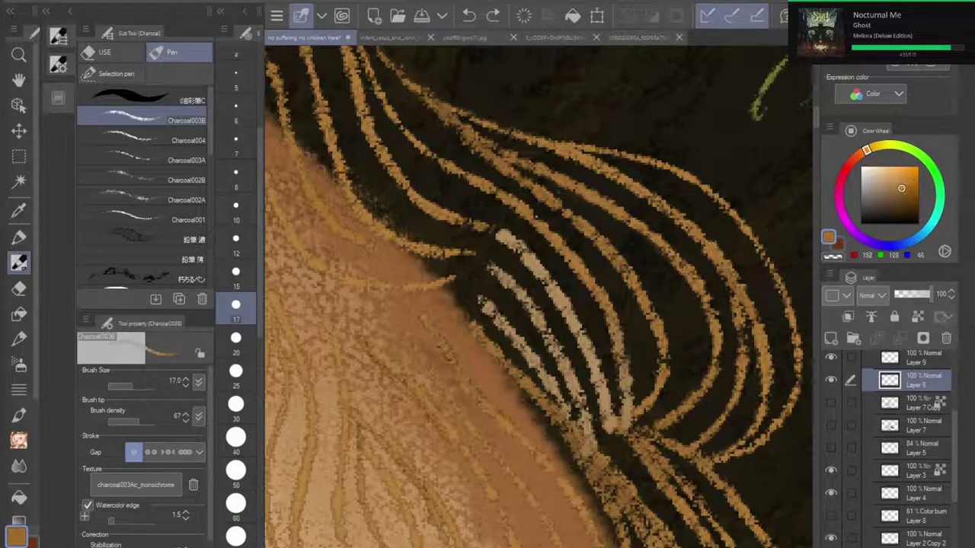
# Step: Try painting darker ochre over the pale strands of the side curl on Layer 6, and undo the strokes
pyautogui.moveTo(451, 440)
pyautogui.mouseDown()
pyautogui.moveTo(564, 457)
pyautogui.moveTo(616, 415)
pyautogui.mouseUp()
pyautogui.moveTo(451, 340); pyautogui.dragTo(519, 305)
pyautogui.moveTo(468, 323); pyautogui.dragTo(587, 292)
pyautogui.moveTo(511, 310); pyautogui.dragTo(649, 296)
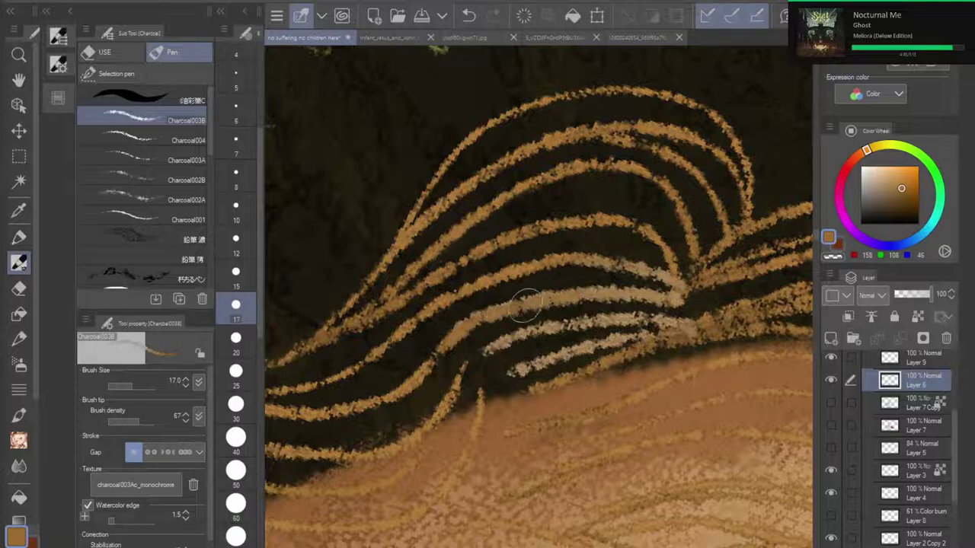
pyautogui.click(468, 16)
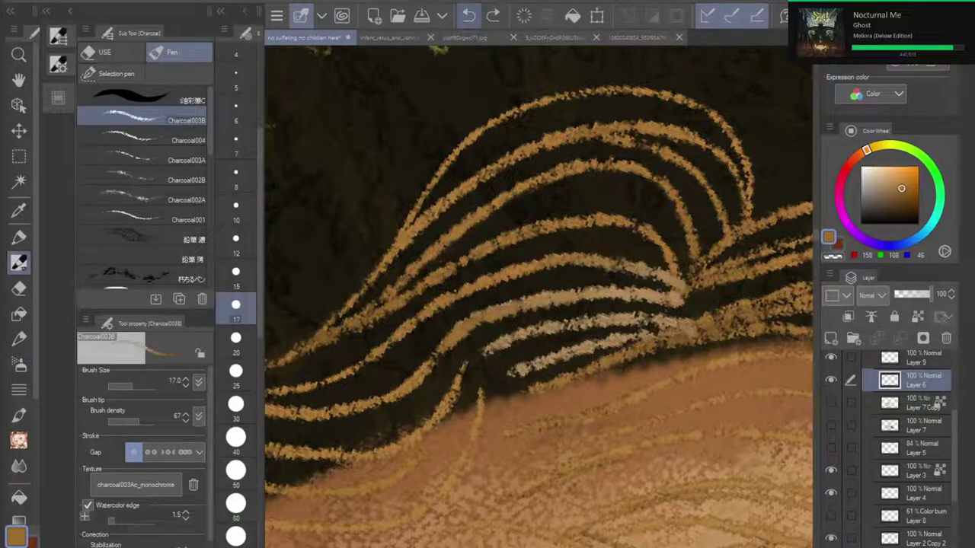
pyautogui.click(468, 16)
pyautogui.click(469, 16)
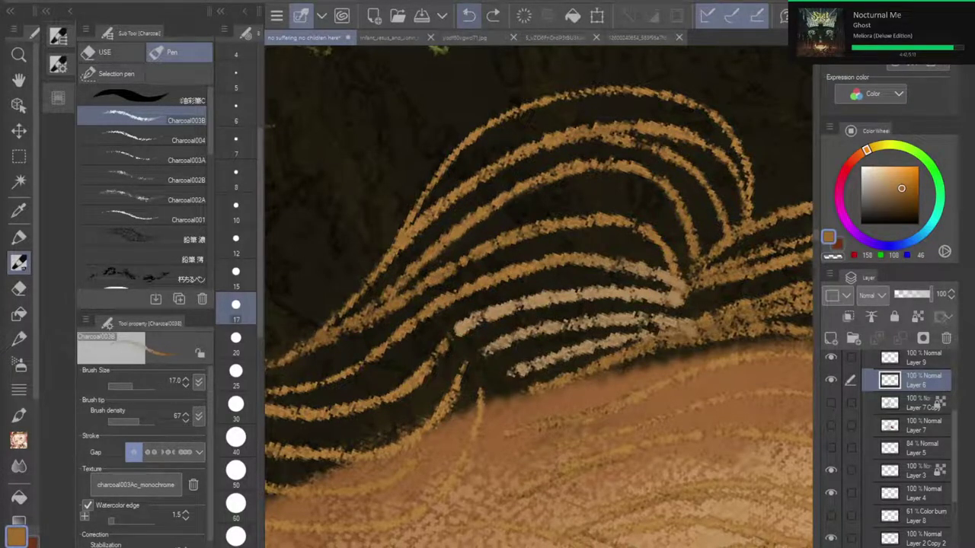
# Step: Erase the pale strands inside the side curl on Layer 6 using the transparent colour at brush size 15
pyautogui.press('[')
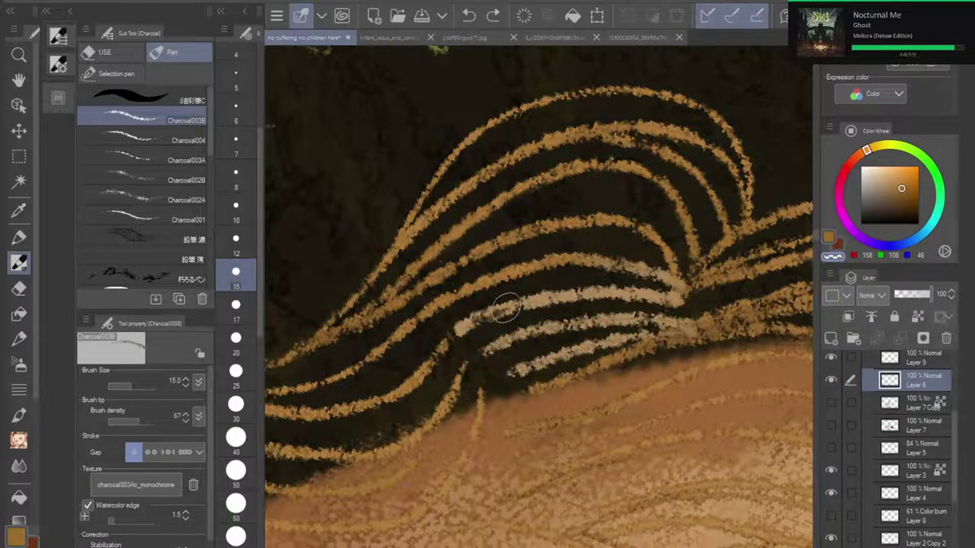
pyautogui.moveTo(505, 308)
pyautogui.mouseDown()
pyautogui.moveTo(458, 336)
pyautogui.moveTo(533, 291)
pyautogui.moveTo(685, 299)
pyautogui.moveTo(491, 320)
pyautogui.moveTo(476, 308)
pyautogui.moveTo(543, 292)
pyautogui.moveTo(619, 294)
pyautogui.moveTo(598, 300)
pyautogui.moveTo(618, 269)
pyautogui.moveTo(607, 277)
pyautogui.moveTo(680, 299)
pyautogui.moveTo(683, 288)
pyautogui.moveTo(669, 279)
pyautogui.moveTo(603, 263)
pyautogui.moveTo(642, 265)
pyautogui.moveTo(549, 279)
pyautogui.moveTo(652, 284)
pyautogui.mouseUp()
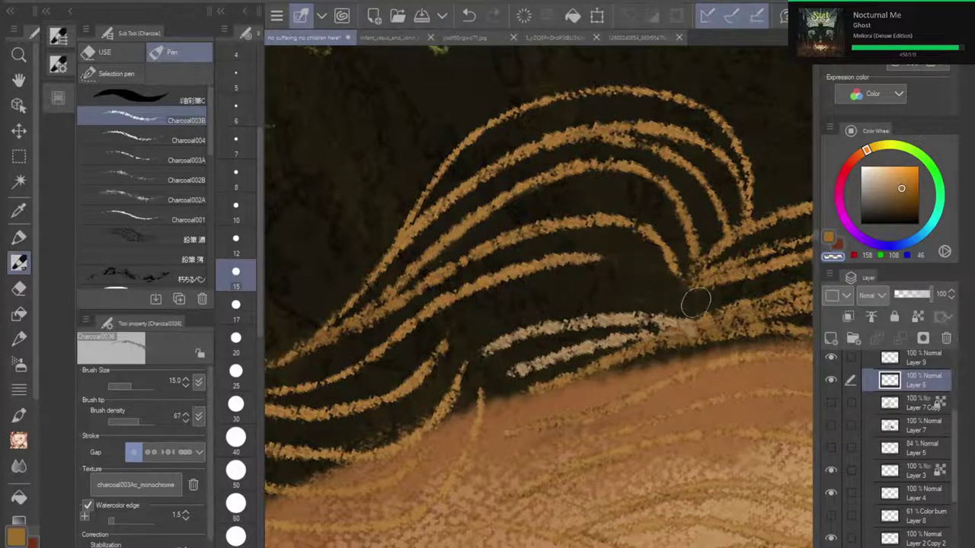
pyautogui.moveTo(471, 355)
pyautogui.mouseDown()
pyautogui.moveTo(571, 317)
pyautogui.moveTo(556, 333)
pyautogui.moveTo(683, 308)
pyautogui.moveTo(607, 339)
pyautogui.moveTo(694, 314)
pyautogui.moveTo(543, 357)
pyautogui.moveTo(619, 339)
pyautogui.moveTo(584, 356)
pyautogui.moveTo(663, 297)
pyautogui.moveTo(528, 357)
pyautogui.moveTo(607, 312)
pyautogui.moveTo(615, 332)
pyautogui.moveTo(483, 381)
pyautogui.moveTo(654, 321)
pyautogui.moveTo(628, 329)
pyautogui.mouseUp()
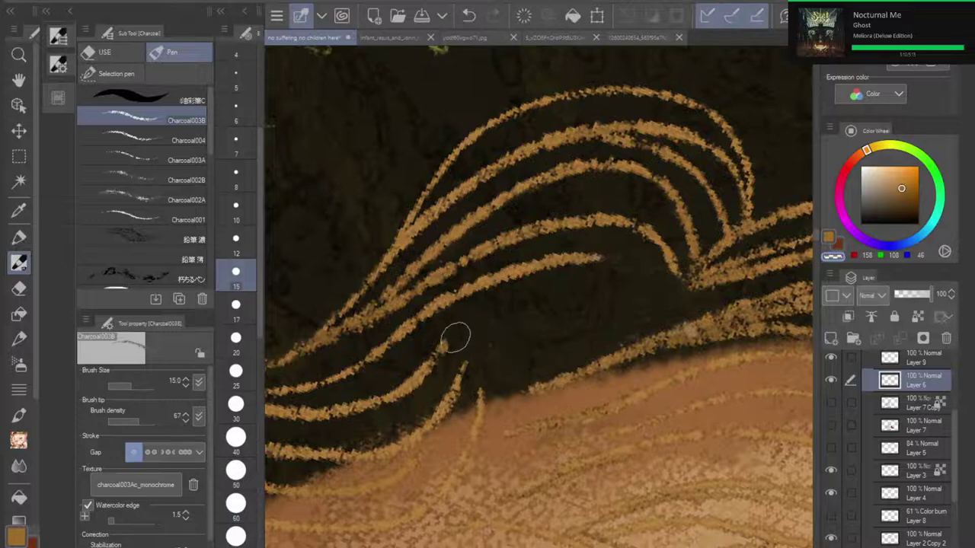
# Step: Erase the loose strand end inside the side curl on Layer 6 with the transparent colour at brush size 15
pyautogui.moveTo(457, 337); pyautogui.dragTo(436, 370)
pyautogui.scroll(-4, 598, 288)
pyautogui.scroll(-10, 538, 297)
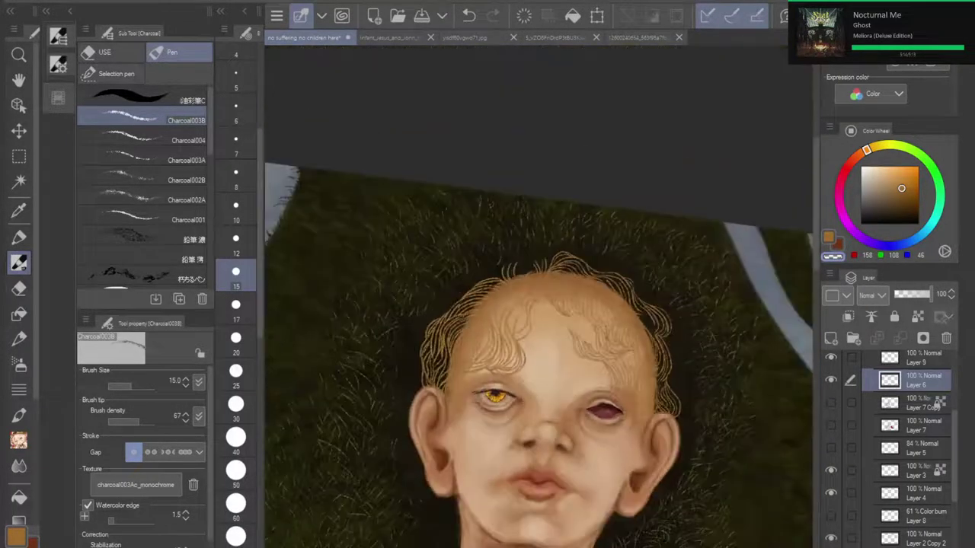
# Step: Examine the corrected hair in the upright portrait, at full-figure scale and close up around the head
pyautogui.press('-')
pyautogui.press('-')
pyautogui.press('-')
pyautogui.press('-')
pyautogui.press('^')
pyautogui.press('^')
pyautogui.moveTo(580, 381); pyautogui.dragTo(498, 214)
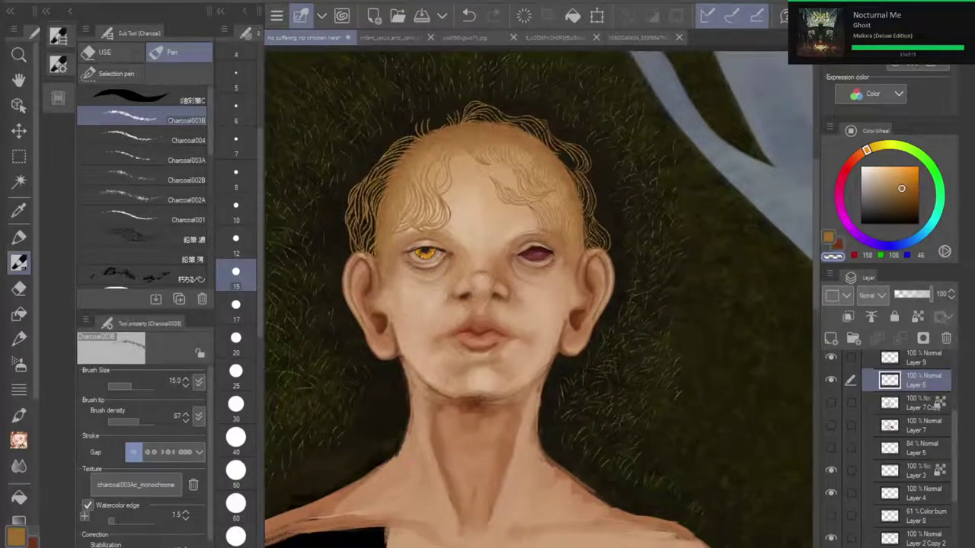
pyautogui.hotkey('ctrl', '-')
pyautogui.moveTo(488, 381); pyautogui.dragTo(544, 303)
pyautogui.hotkey('ctrl', '-')
pyautogui.hotkey('ctrl', '-')
pyautogui.hotkey('ctrl', '-')
pyautogui.moveTo(533, 380); pyautogui.dragTo(526, 314)
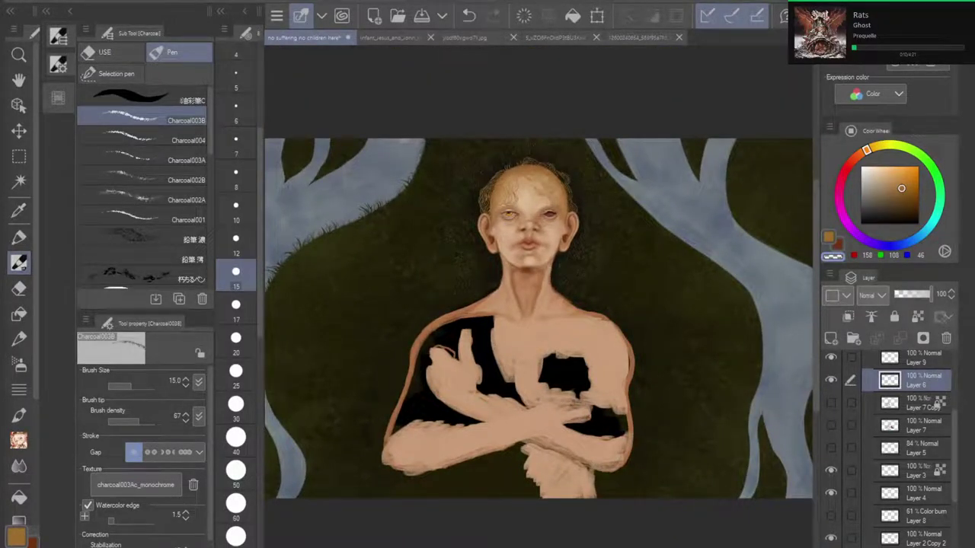
pyautogui.scroll(6, 500, 195)
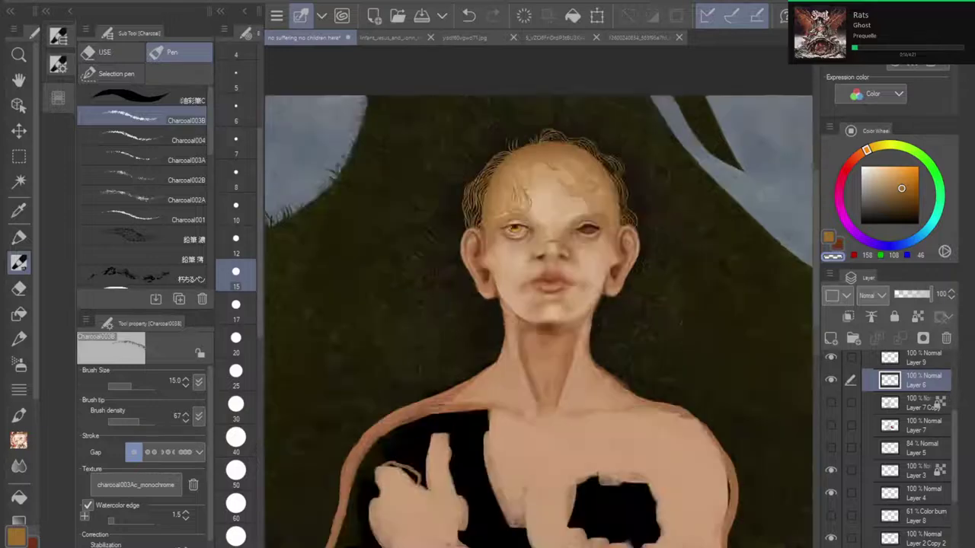
pyautogui.moveTo(740, 138); pyautogui.dragTo(631, 223)
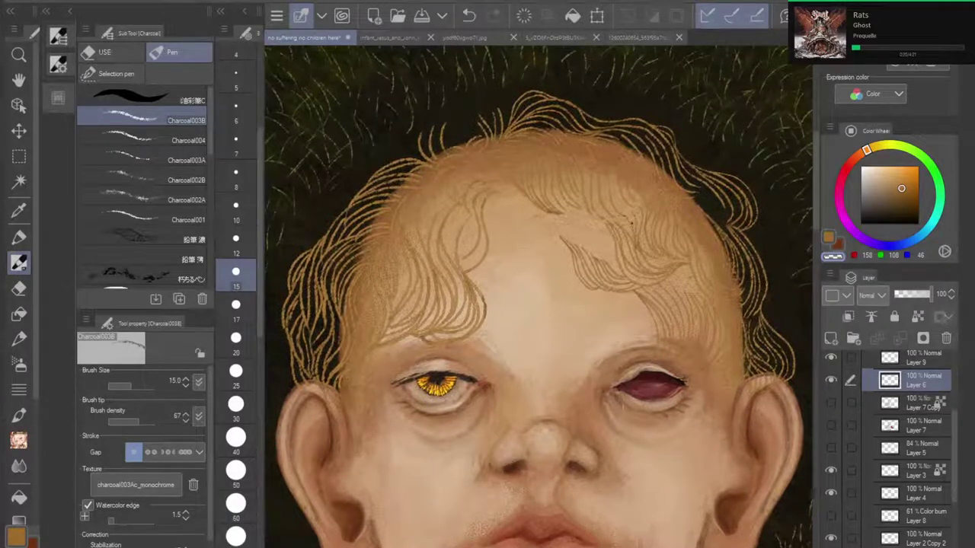
# Step: Set Charcoal003B to size 12, switch from transparent to ochre, try a strand joining the two forehead locks, and undo it
pyautogui.click(235, 238)
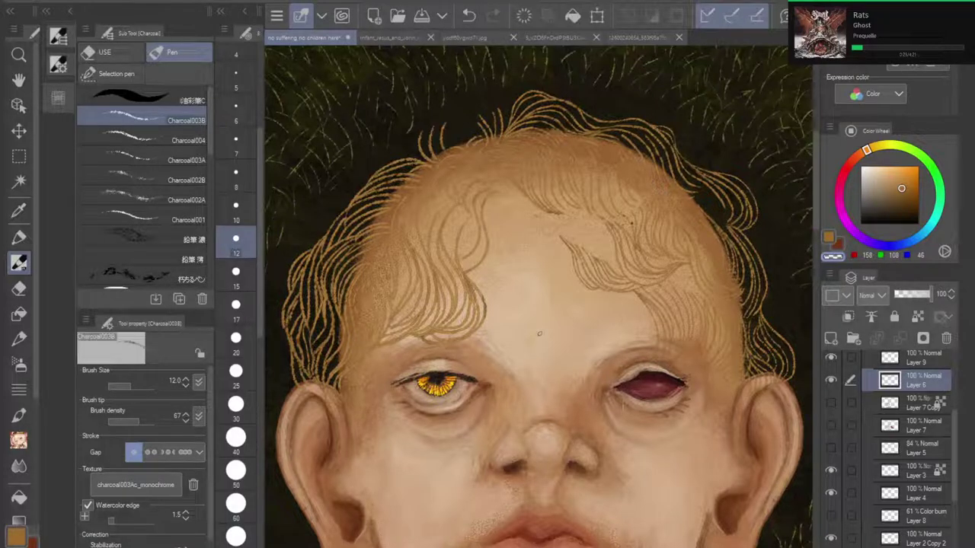
pyautogui.scroll(5, 595, 227)
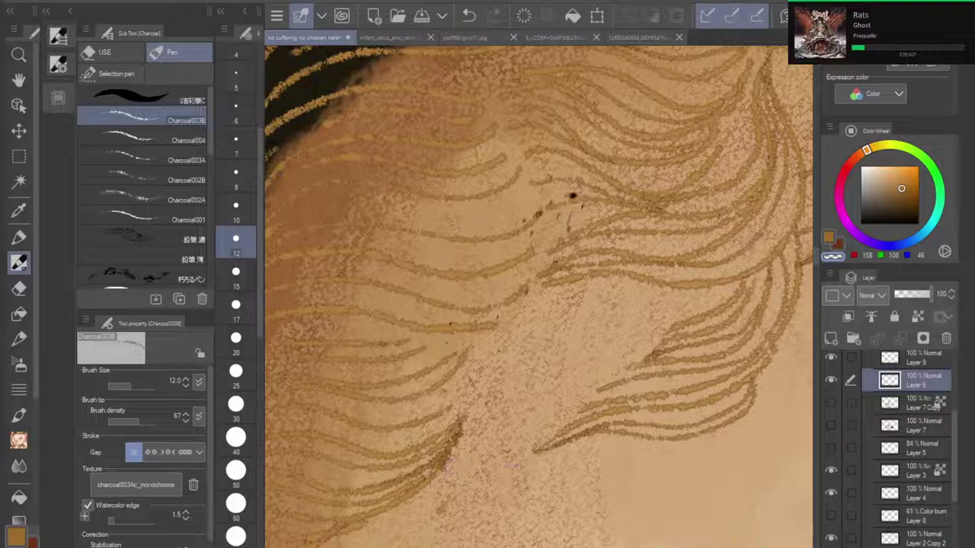
pyautogui.click(470, 16)
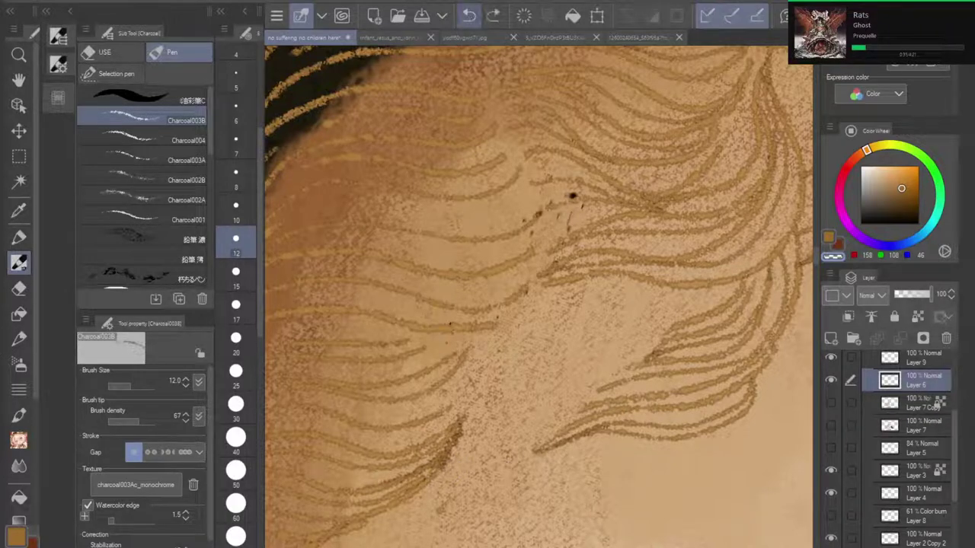
pyautogui.click(16, 537)
pyautogui.moveTo(390, 510); pyautogui.dragTo(544, 446)
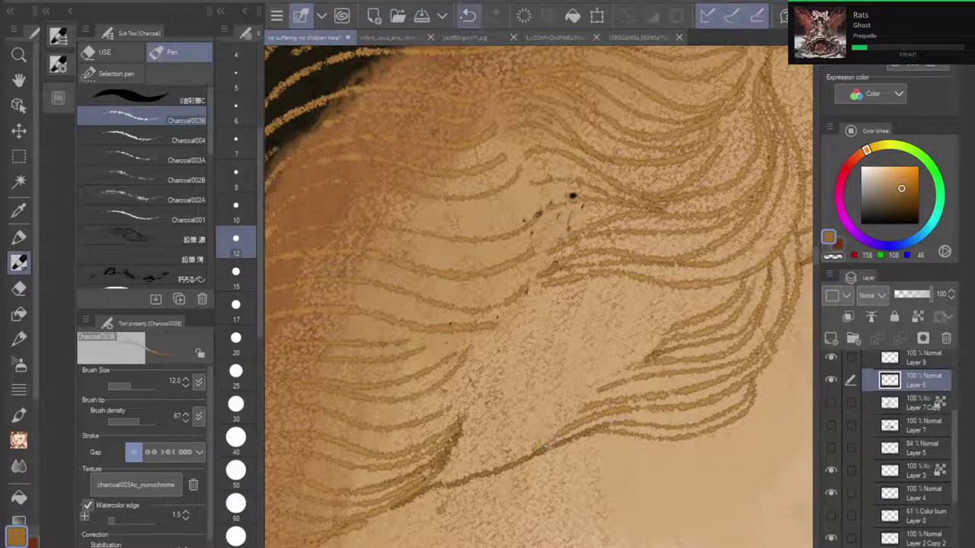
pyautogui.click(469, 16)
# Step: Sample a lighter ochre, RGB 177, 124, 58, from the forehead strands and return to the Charcoal003B brush
pyautogui.moveTo(573, 196)
pyautogui.mouseDown()
pyautogui.moveTo(638, 204)
pyautogui.moveTo(732, 276)
pyautogui.moveTo(756, 316)
pyautogui.moveTo(689, 326)
pyautogui.mouseUp()
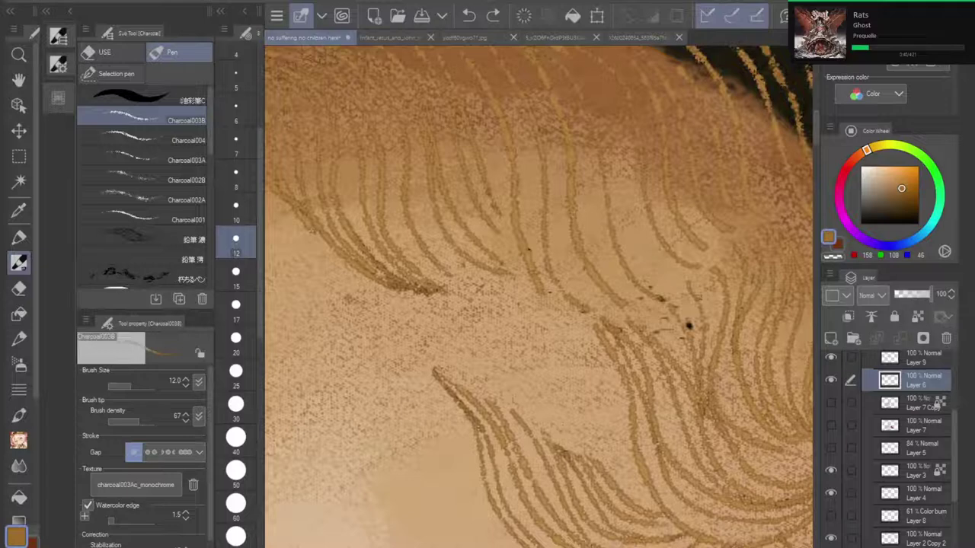
pyautogui.press('i')
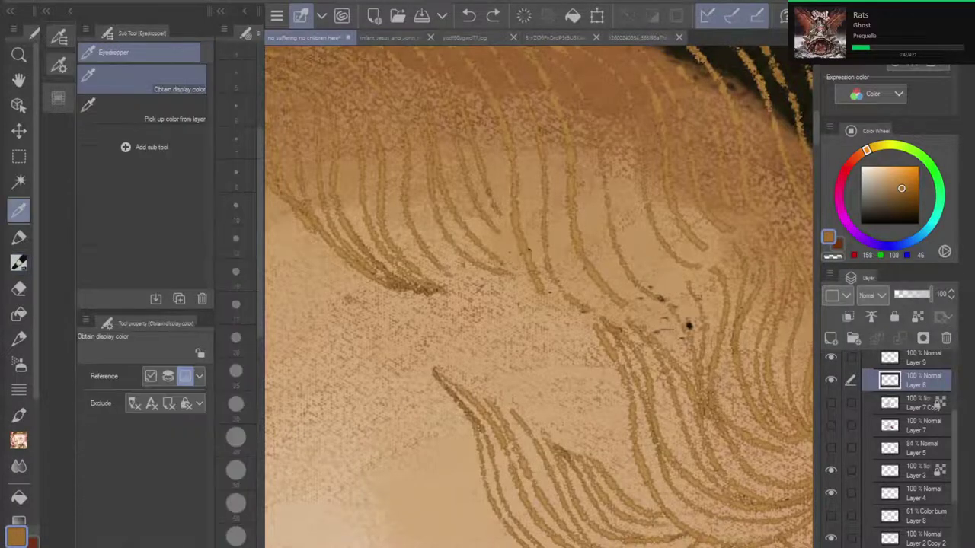
pyautogui.scroll(3, 405, 252)
pyautogui.click(423, 282)
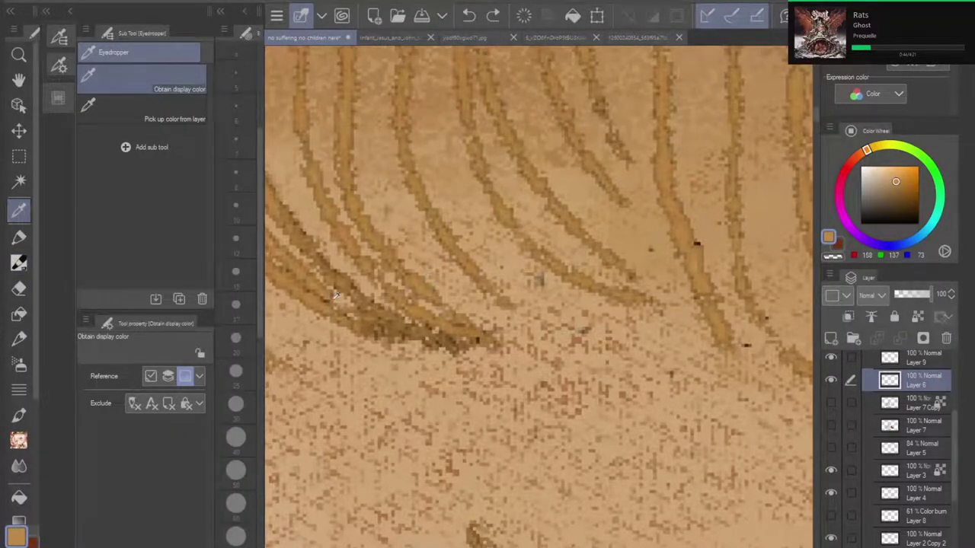
pyautogui.click(336, 296)
pyautogui.press('p')
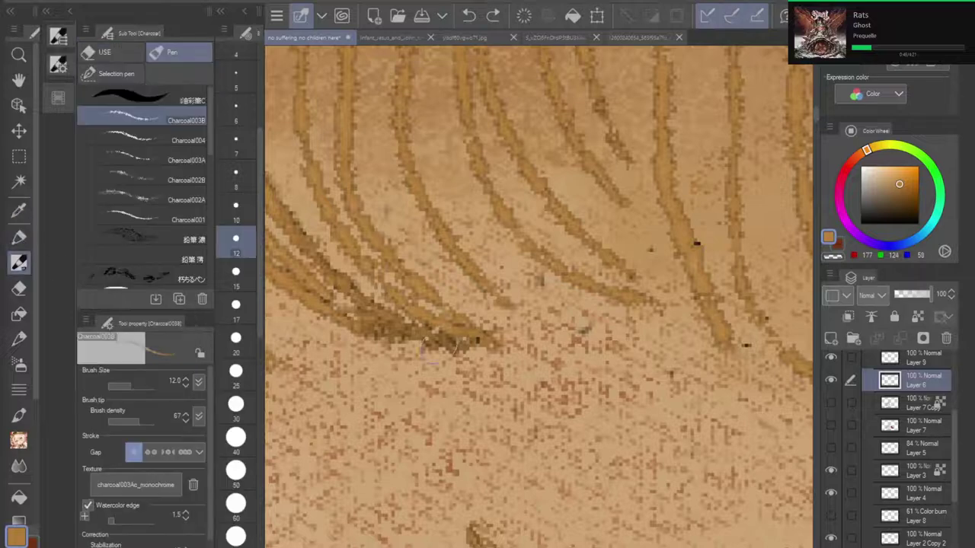
# Step: Paint ochre strokes at size 12 to fill and extend the strand tips at the centre of the forehead on Layer 6
pyautogui.moveTo(379, 328); pyautogui.dragTo(463, 343)
pyautogui.moveTo(363, 331); pyautogui.dragTo(397, 338)
pyautogui.moveTo(463, 346); pyautogui.dragTo(492, 339)
pyautogui.moveTo(501, 300)
pyautogui.mouseDown()
pyautogui.moveTo(592, 345)
pyautogui.moveTo(652, 351)
pyautogui.moveTo(534, 310)
pyautogui.moveTo(679, 343)
pyautogui.mouseUp()
pyautogui.moveTo(637, 295)
pyautogui.mouseDown()
pyautogui.moveTo(695, 298)
pyautogui.moveTo(671, 298)
pyautogui.mouseUp()
pyautogui.moveTo(649, 350)
pyautogui.mouseDown()
pyautogui.moveTo(713, 328)
pyautogui.moveTo(691, 342)
pyautogui.mouseUp()
pyautogui.moveTo(621, 271); pyautogui.dragTo(692, 300)
pyautogui.moveTo(590, 249); pyautogui.dragTo(680, 292)
# Step: Thicken the upper bend of the curl above the yellow eye with ochre Charcoal003B strokes at size 12
pyautogui.scroll(-4, 698, 288)
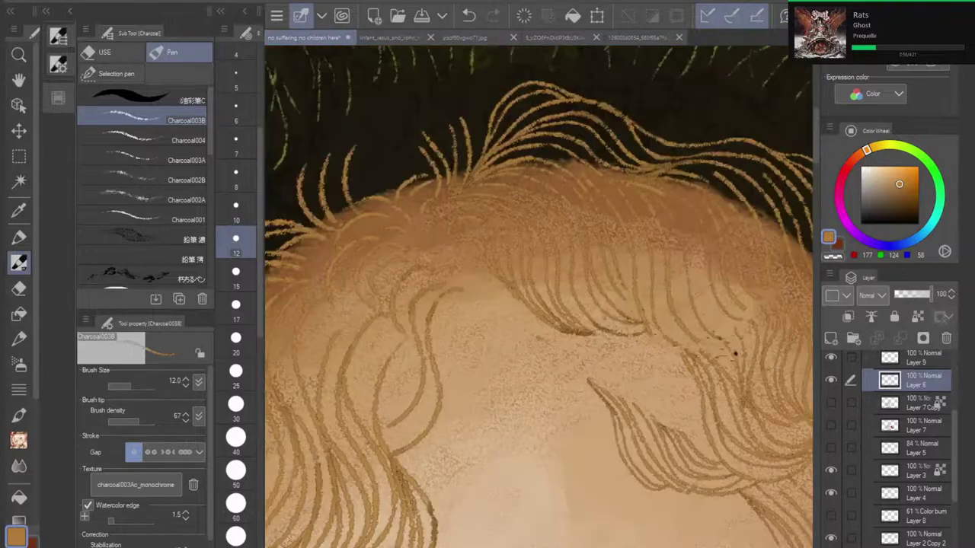
pyautogui.scroll(-2, 734, 353)
pyautogui.moveTo(682, 365); pyautogui.dragTo(671, 228)
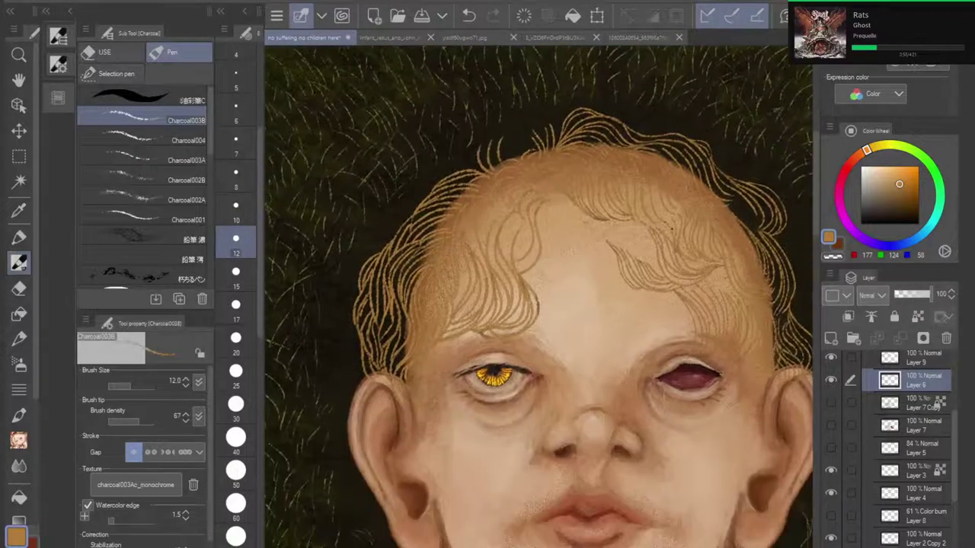
pyautogui.scroll(4, 587, 236)
pyautogui.moveTo(560, 156)
pyautogui.mouseDown()
pyautogui.moveTo(518, 180)
pyautogui.moveTo(502, 215)
pyautogui.mouseUp()
pyautogui.moveTo(523, 171); pyautogui.dragTo(504, 230)
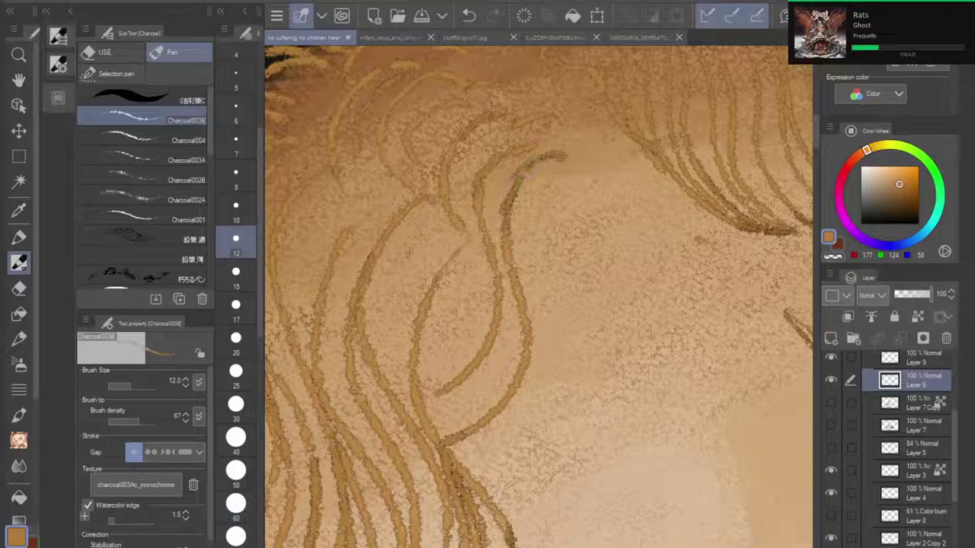
pyautogui.moveTo(526, 166); pyautogui.dragTo(568, 156)
# Step: Paint a short upright ochre strand on the scalp's upper edge, between the existing tufts, on Layer 6
pyautogui.moveTo(533, 119)
pyautogui.mouseDown()
pyautogui.moveTo(489, 156)
pyautogui.moveTo(515, 153)
pyautogui.moveTo(554, 378)
pyautogui.mouseUp()
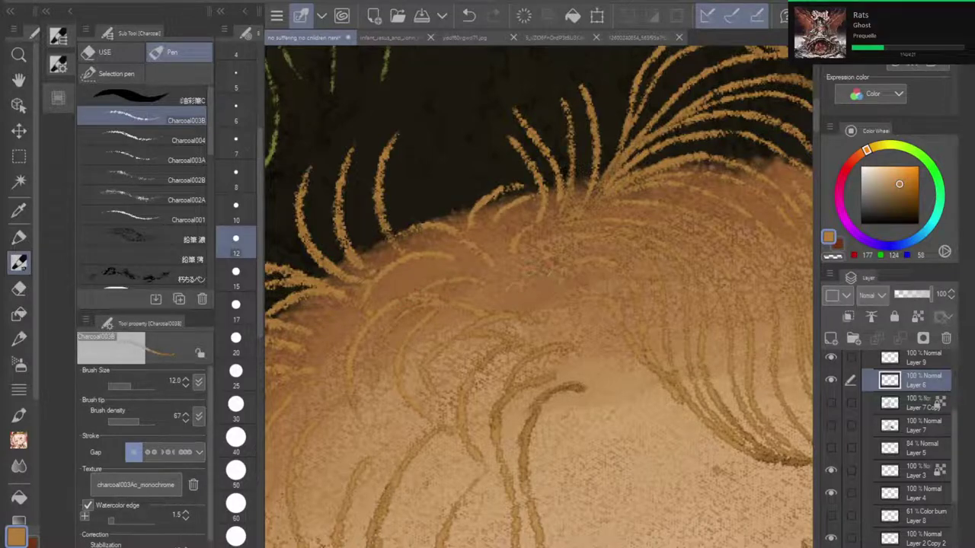
pyautogui.moveTo(612, 224); pyautogui.dragTo(588, 275)
pyautogui.moveTo(432, 265); pyautogui.dragTo(444, 218)
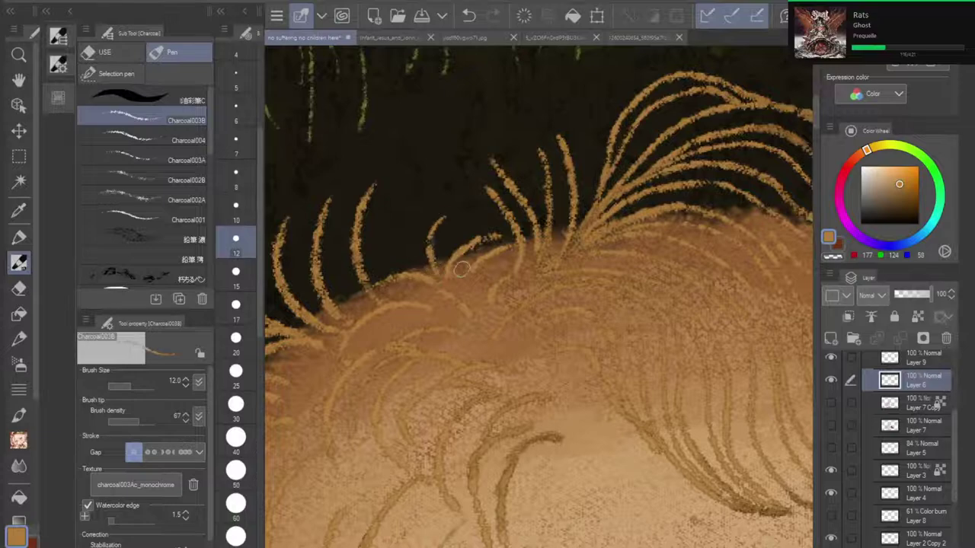
# Step: Erase the forehead lock above the dark red eye on Layer 6 using the 油彩筆C brush with transparent colour at size 40
pyautogui.scroll(-5, 457, 268)
pyautogui.moveTo(673, 402); pyautogui.dragTo(585, 166)
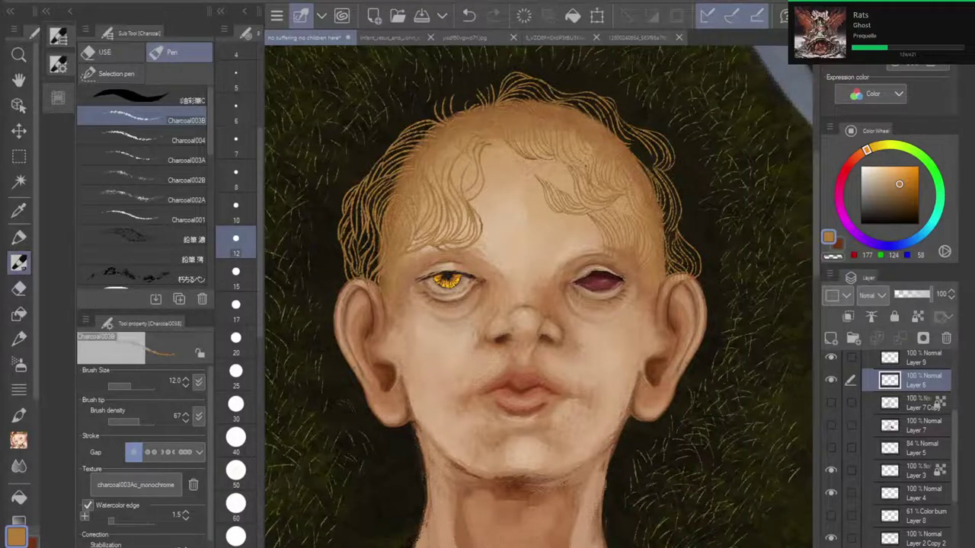
pyautogui.scroll(5, 603, 204)
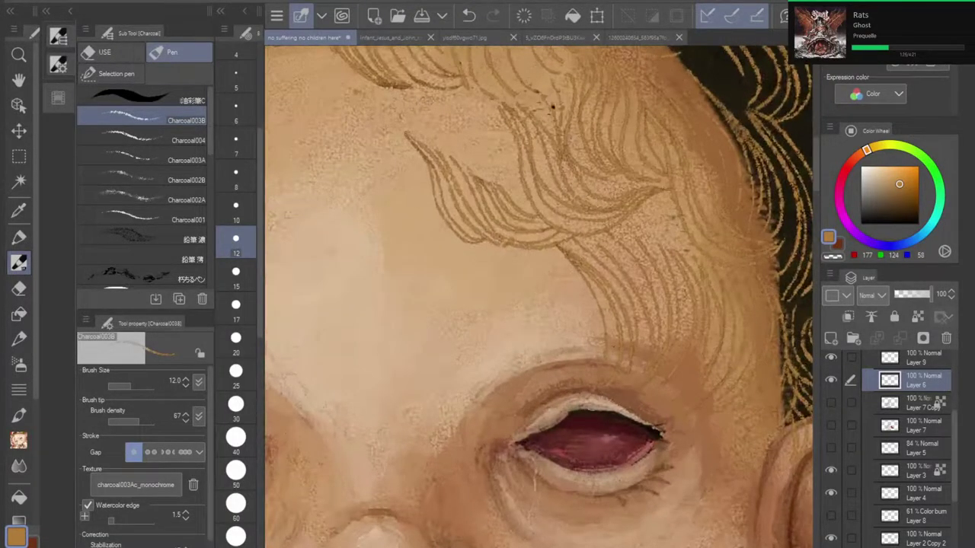
pyautogui.click(143, 96)
pyautogui.press('c')
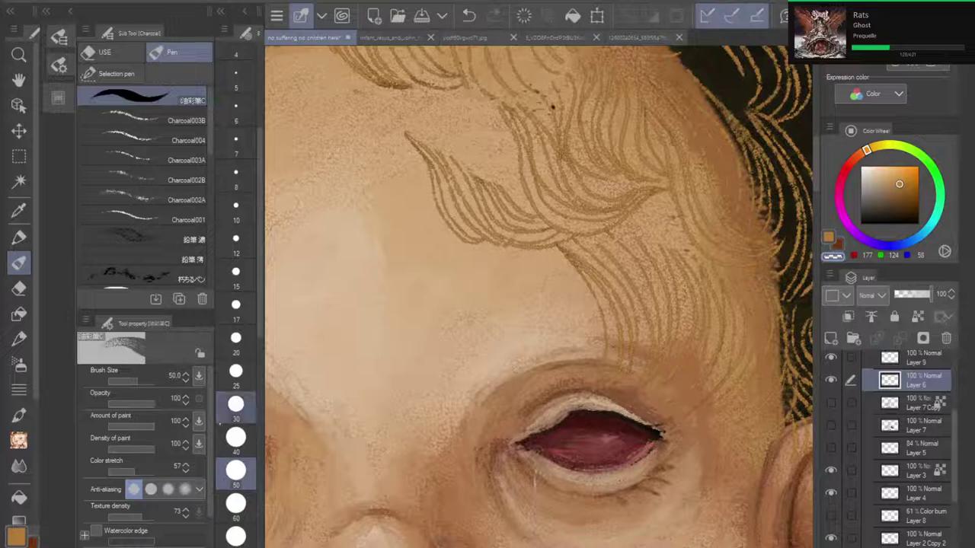
pyautogui.click(235, 437)
pyautogui.moveTo(442, 191); pyautogui.dragTo(411, 137)
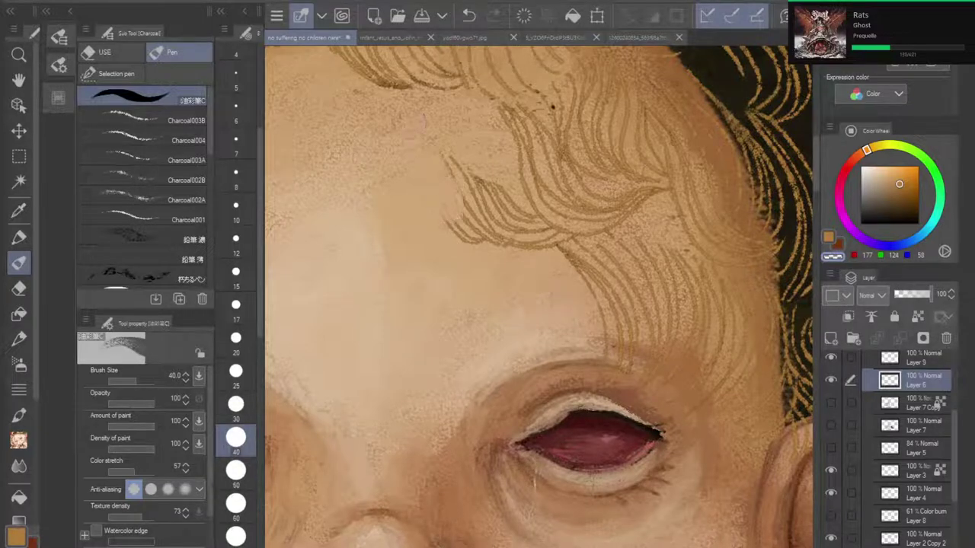
pyautogui.moveTo(473, 229)
pyautogui.mouseDown()
pyautogui.moveTo(449, 168)
pyautogui.moveTo(550, 276)
pyautogui.mouseUp()
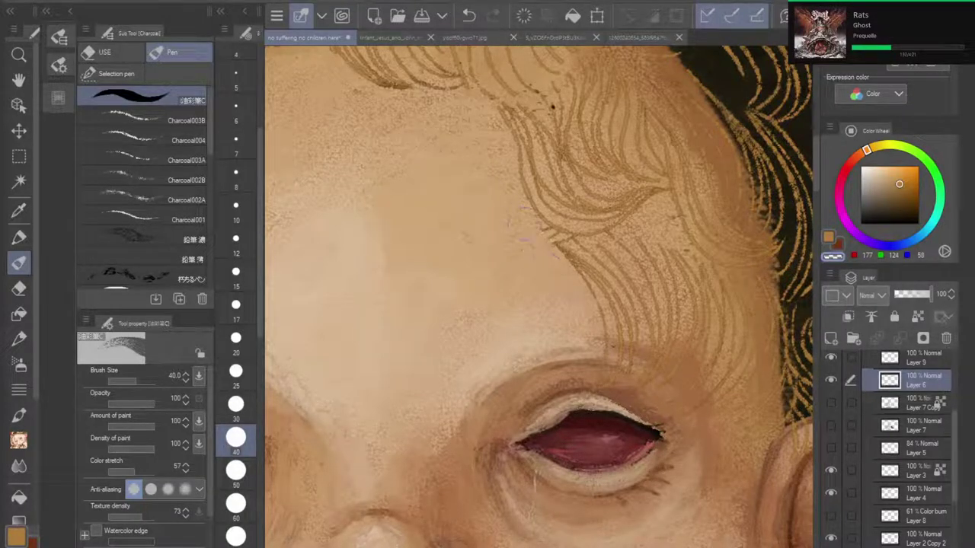
pyautogui.moveTo(524, 224); pyautogui.dragTo(548, 263)
# Step: Erase the stray ends and dark joined tips of the strands above the dark red eye with transparent 油彩筆C at size 15
pyautogui.scroll(-2, 464, 297)
pyautogui.scroll(-2, 468, 281)
pyautogui.moveTo(468, 304); pyautogui.dragTo(490, 269)
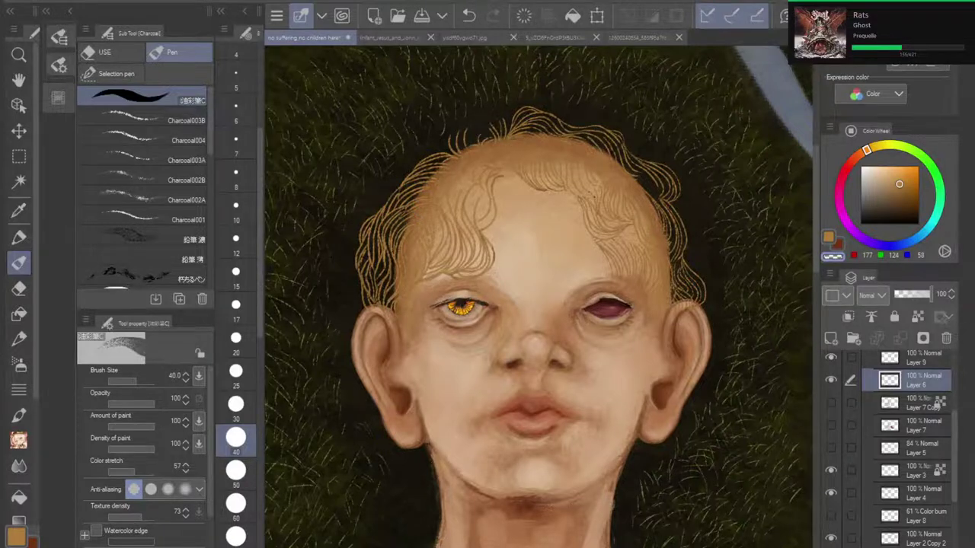
pyautogui.scroll(-4, 543, 343)
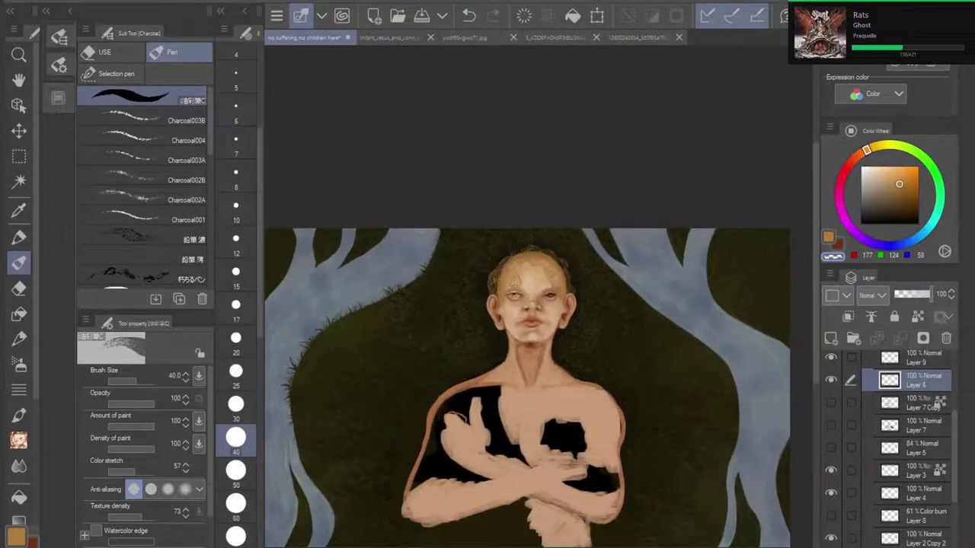
pyautogui.click(153, 116)
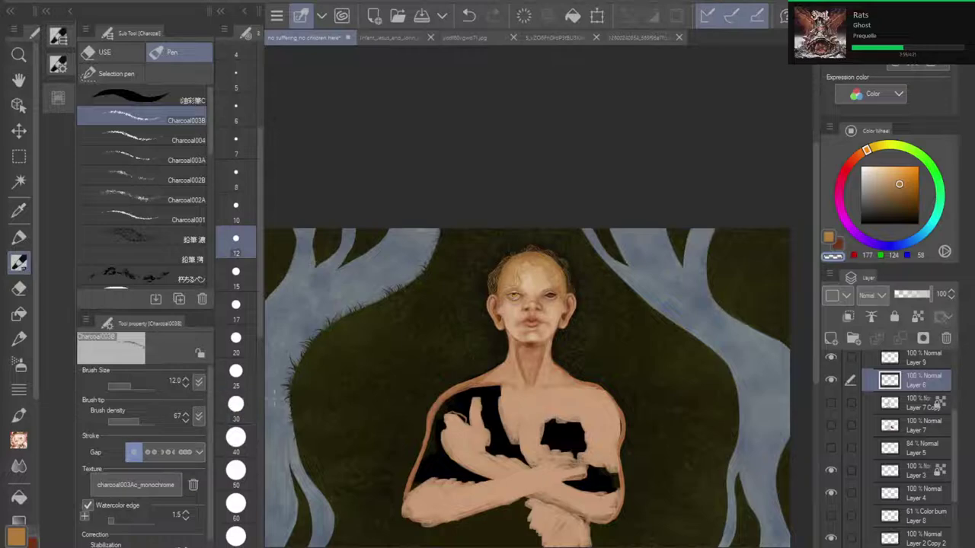
pyautogui.scroll(6, 547, 245)
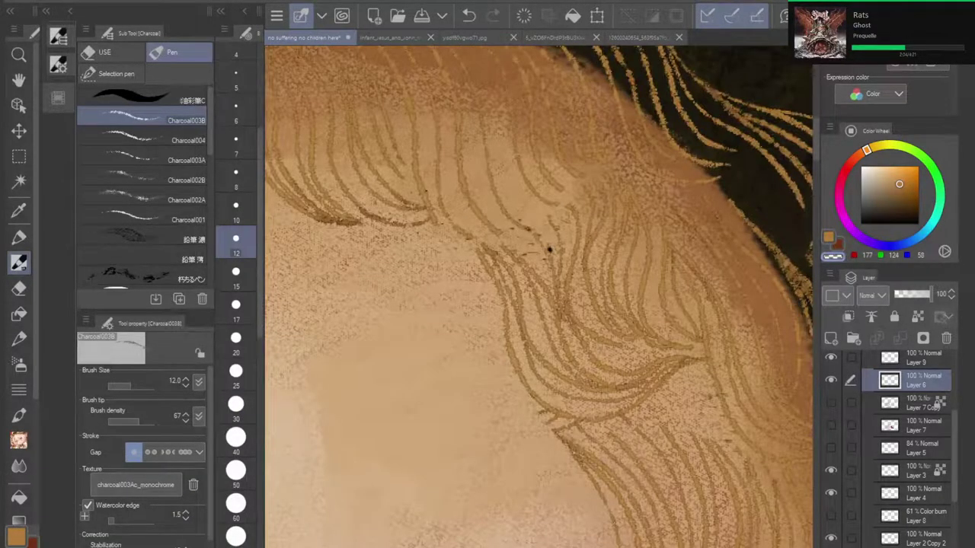
pyautogui.moveTo(550, 249); pyautogui.dragTo(321, 428)
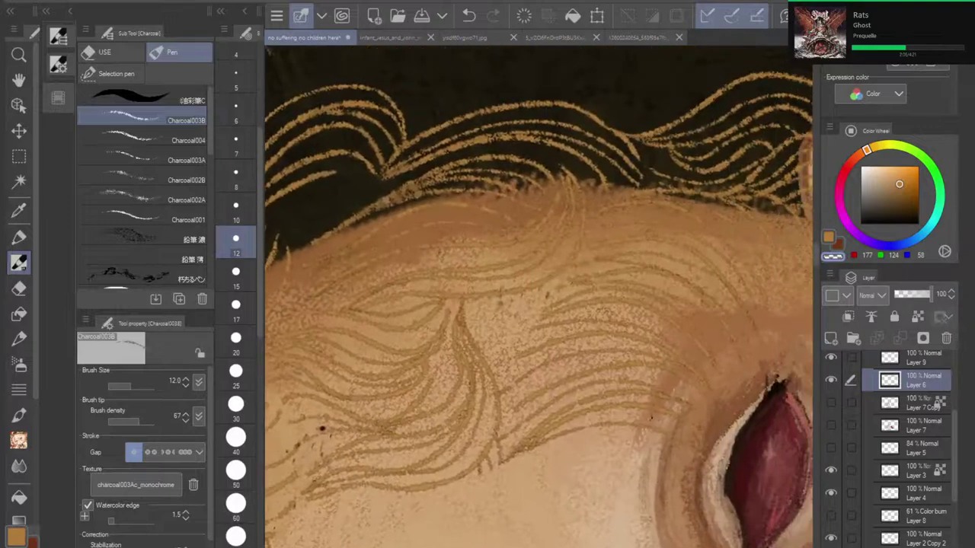
pyautogui.scroll(4, 322, 428)
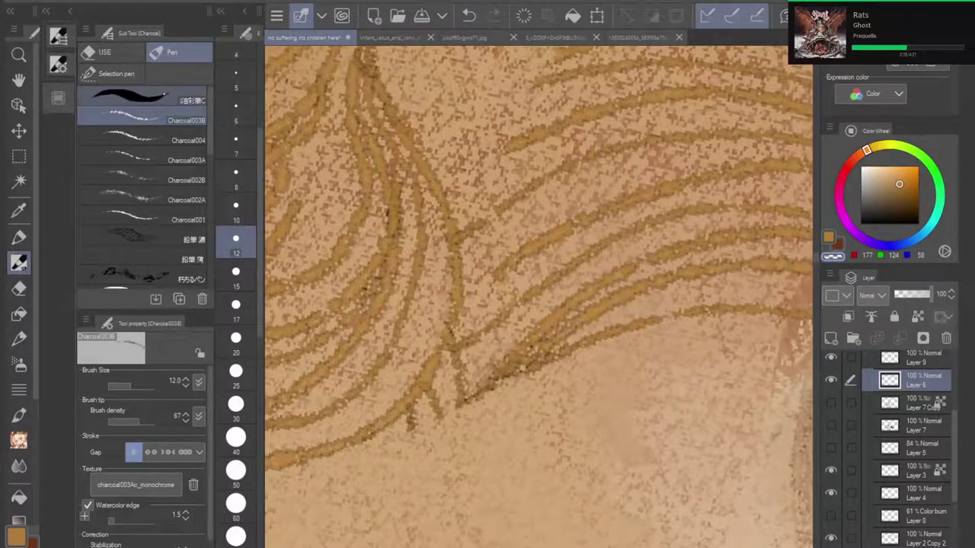
pyautogui.click(165, 94)
pyautogui.click(237, 244)
pyautogui.click(237, 275)
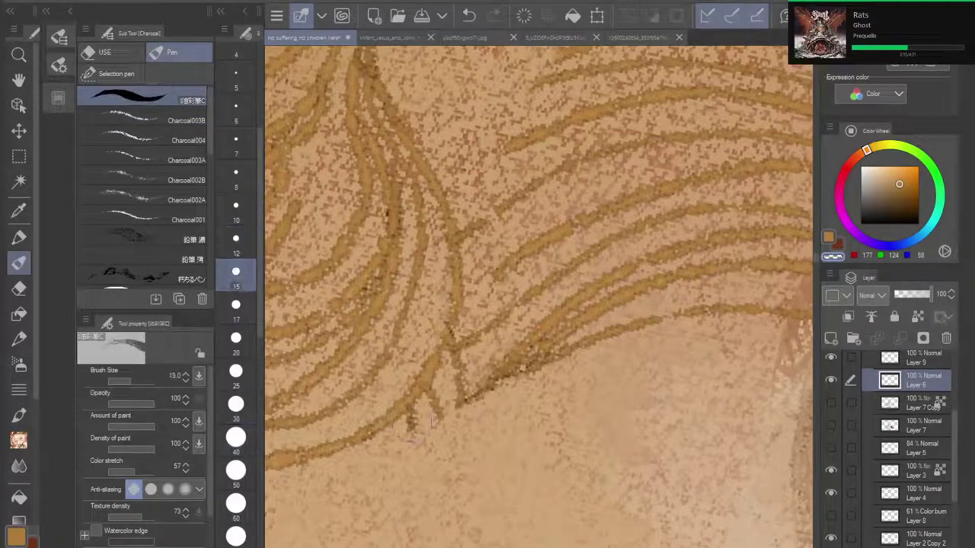
pyautogui.moveTo(413, 421)
pyautogui.mouseDown()
pyautogui.moveTo(461, 381)
pyautogui.moveTo(558, 360)
pyautogui.moveTo(542, 360)
pyautogui.moveTo(576, 347)
pyautogui.mouseUp()
pyautogui.moveTo(502, 366)
pyautogui.mouseDown()
pyautogui.moveTo(556, 325)
pyautogui.moveTo(448, 354)
pyautogui.moveTo(512, 307)
pyautogui.moveTo(536, 248)
pyautogui.moveTo(478, 383)
pyautogui.moveTo(540, 364)
pyautogui.moveTo(574, 328)
pyautogui.moveTo(551, 371)
pyautogui.mouseUp()
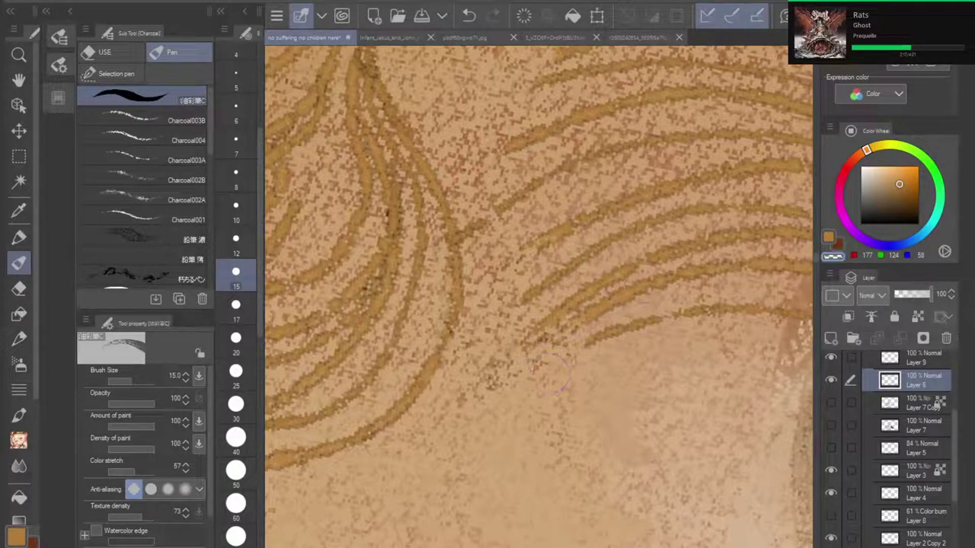
# Step: Examine the hair across the whole head for heavy or mismatched strands
pyautogui.hotkey('ctrl', '-')
pyautogui.hotkey('ctrl', '-')
pyautogui.hotkey('ctrl', '-')
pyautogui.hotkey('ctrl', '-')
pyautogui.press('^')
pyautogui.press('^')
pyautogui.press('^')
pyautogui.press('^')
pyautogui.press('^')
pyautogui.press('^')
pyautogui.press('^')
pyautogui.press('^')
pyautogui.press('^')
pyautogui.press('^')
pyautogui.press('^')
pyautogui.press('^')
pyautogui.press('^')
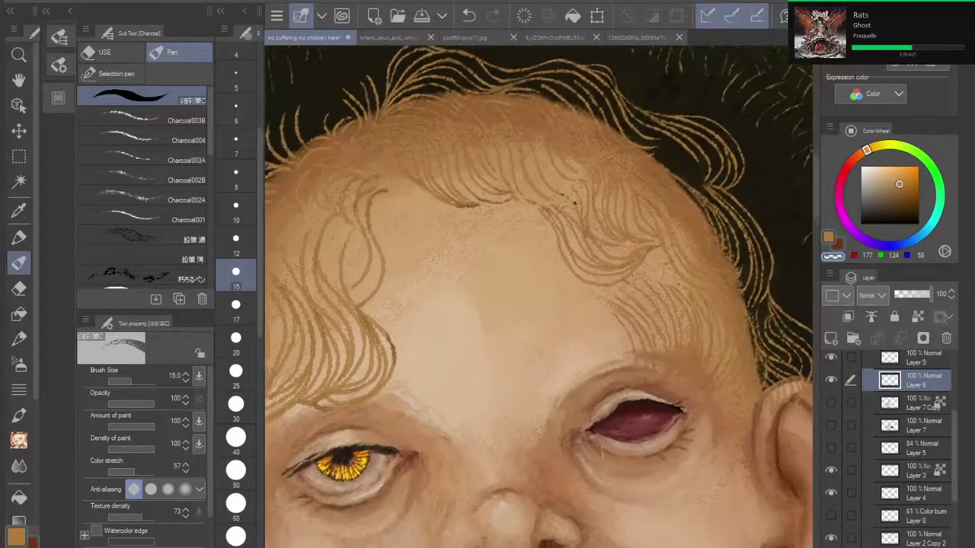
pyautogui.press('^')
pyautogui.press('^')
pyautogui.scroll(-1, 613, 328)
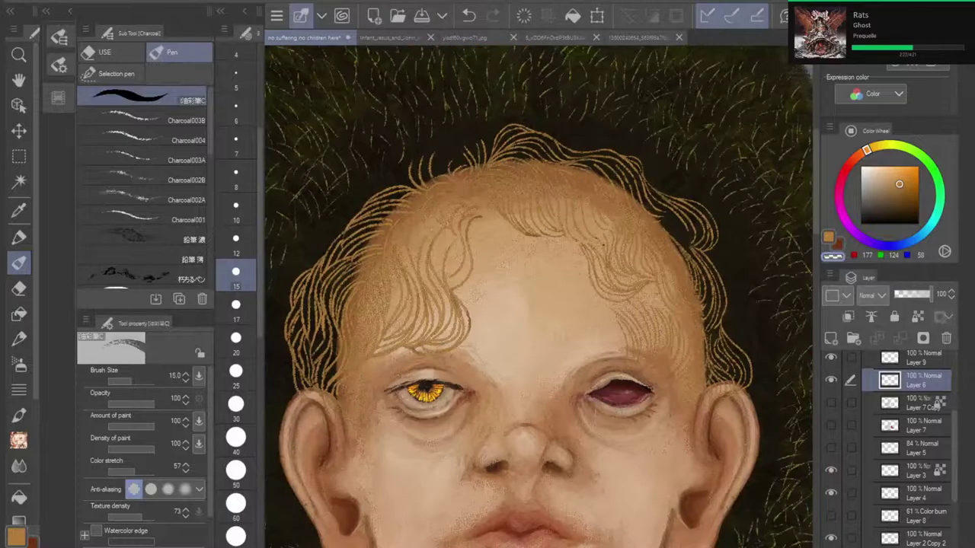
# Step: Erase the dark joined tips of the fringe strands at the middle of the forehead on Layer 6 with transparent 油彩筆C at size 15
pyautogui.scroll(5, 346, 263)
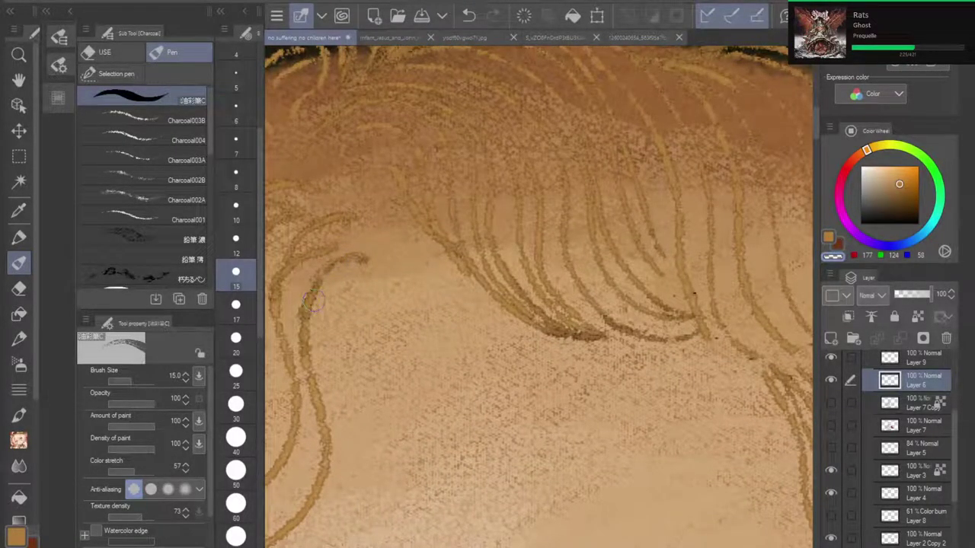
pyautogui.moveTo(539, 337)
pyautogui.mouseDown()
pyautogui.moveTo(682, 337)
pyautogui.moveTo(668, 345)
pyautogui.moveTo(674, 309)
pyautogui.mouseUp()
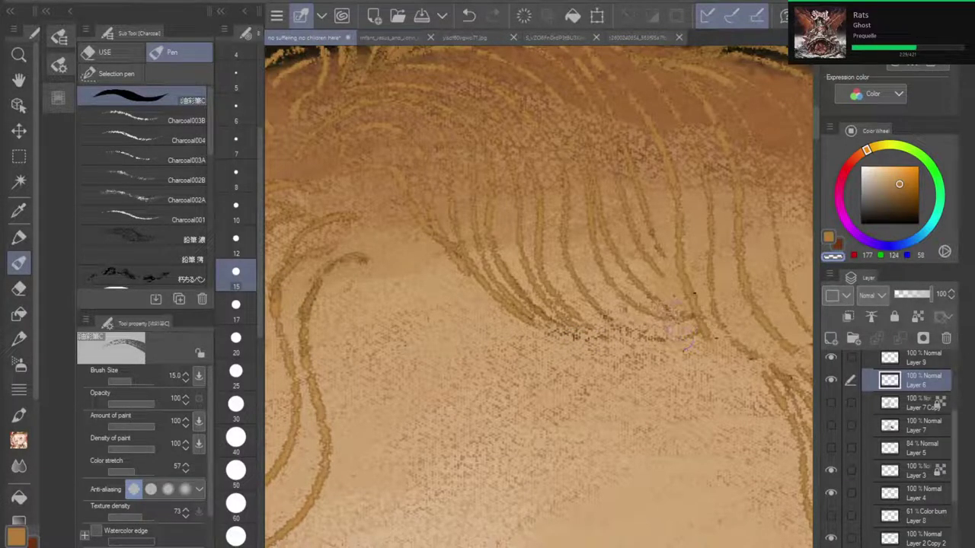
pyautogui.scroll(-5, 688, 335)
pyautogui.moveTo(688, 347); pyautogui.dragTo(608, 187)
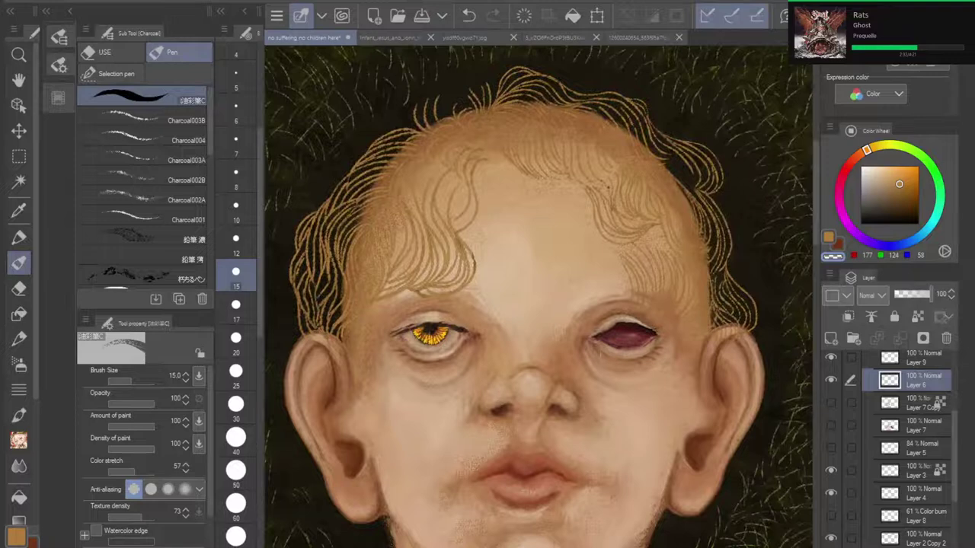
pyautogui.hotkey('ctrl', '-')
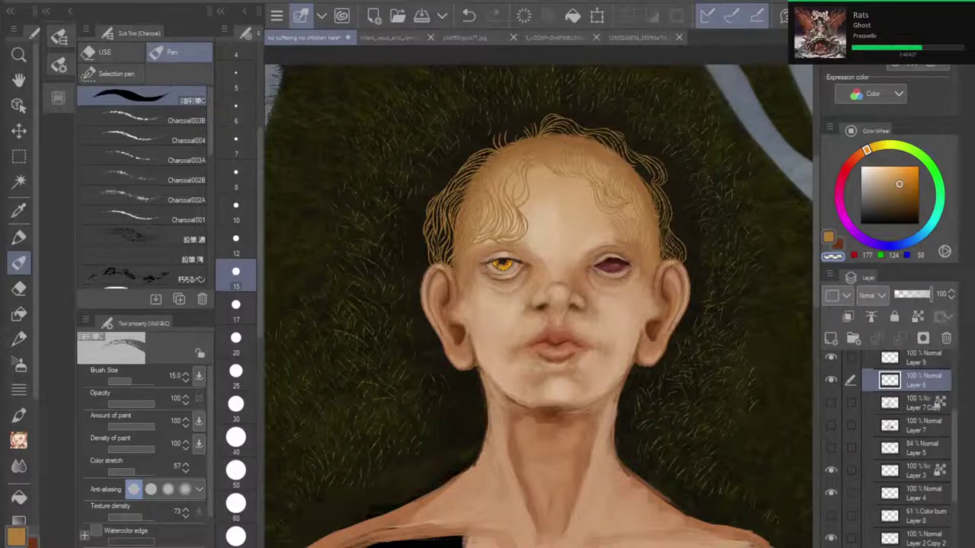
pyautogui.scroll(-4, 562, 342)
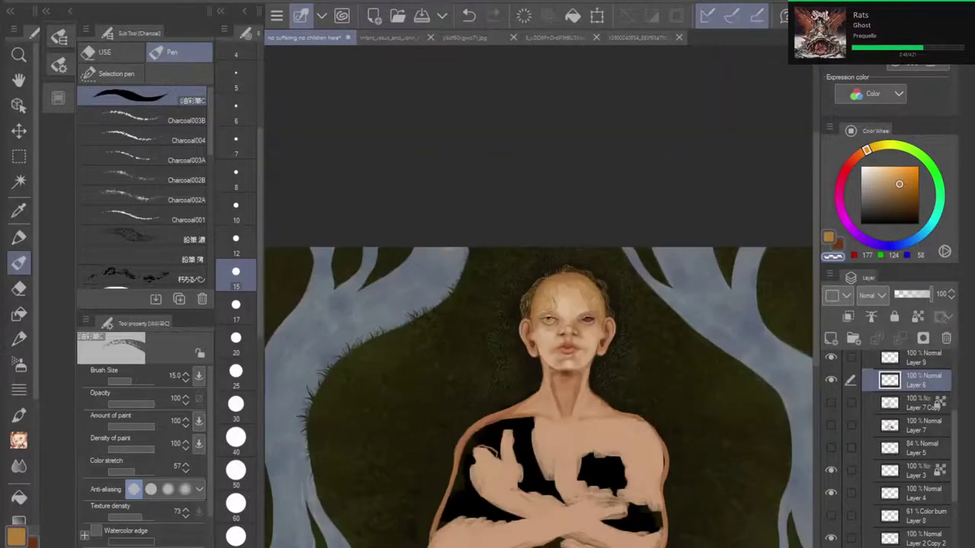
pyautogui.moveTo(562, 343); pyautogui.dragTo(564, 257)
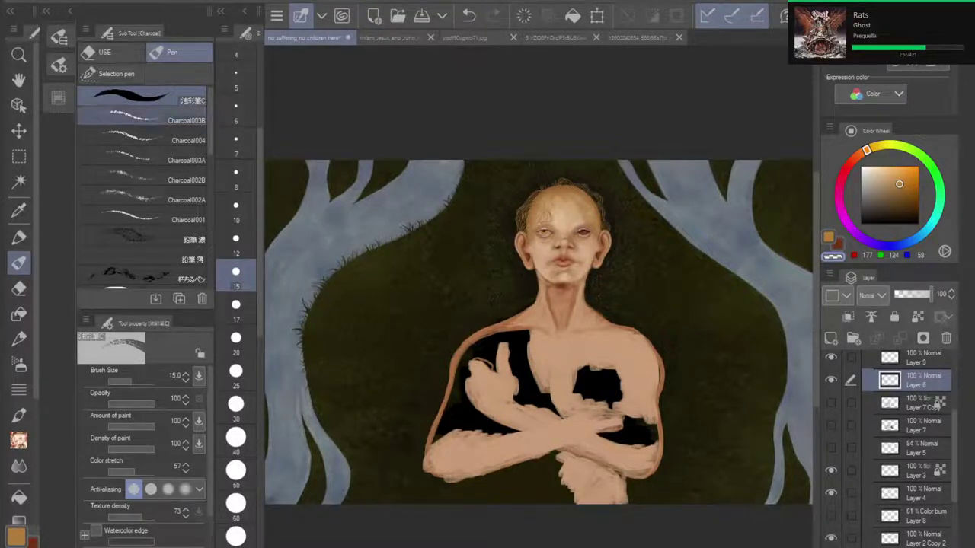
# Step: Paint fine ochre strands inside the looped curl above the yellow eye on Layer 6 using Charcoal003B at size 12
pyautogui.click(145, 117)
pyautogui.scroll(6, 566, 192)
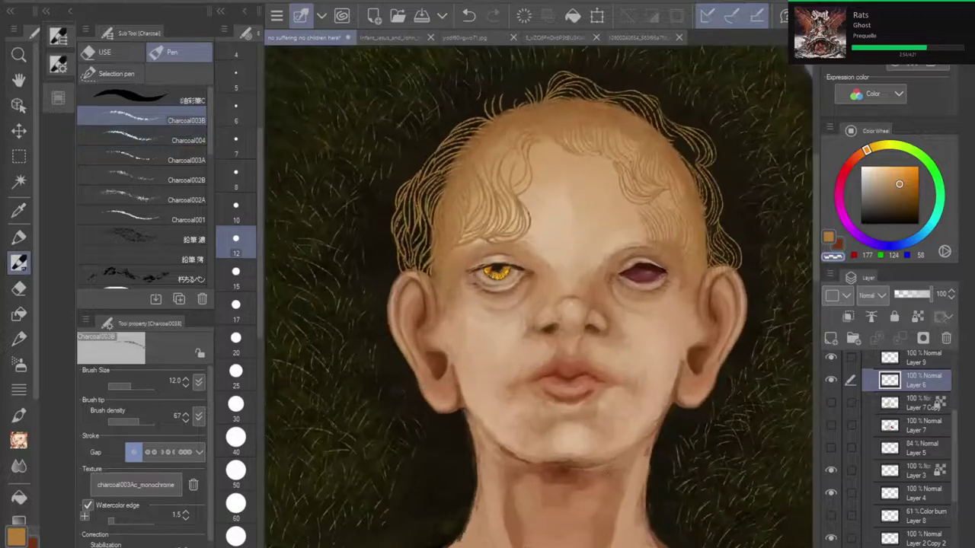
pyautogui.scroll(3, 464, 229)
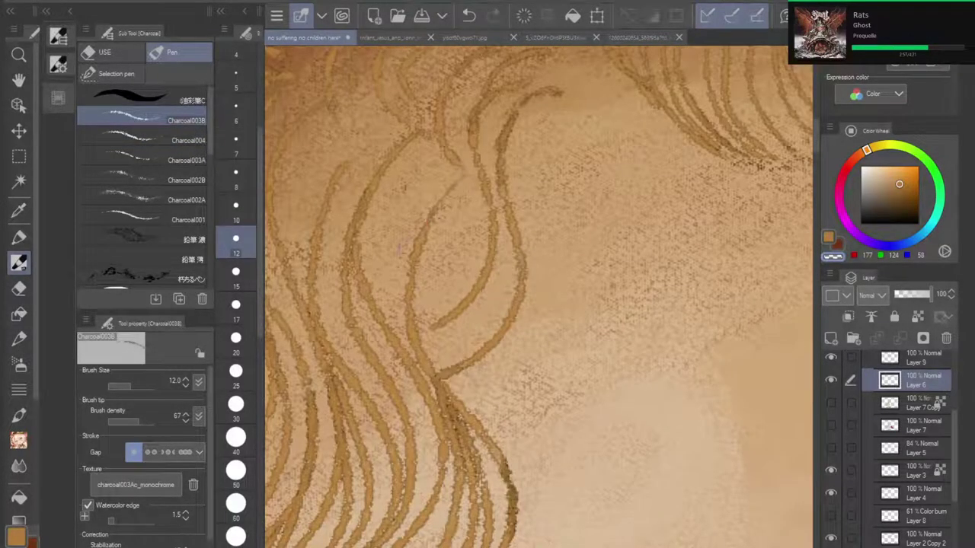
pyautogui.press('c')
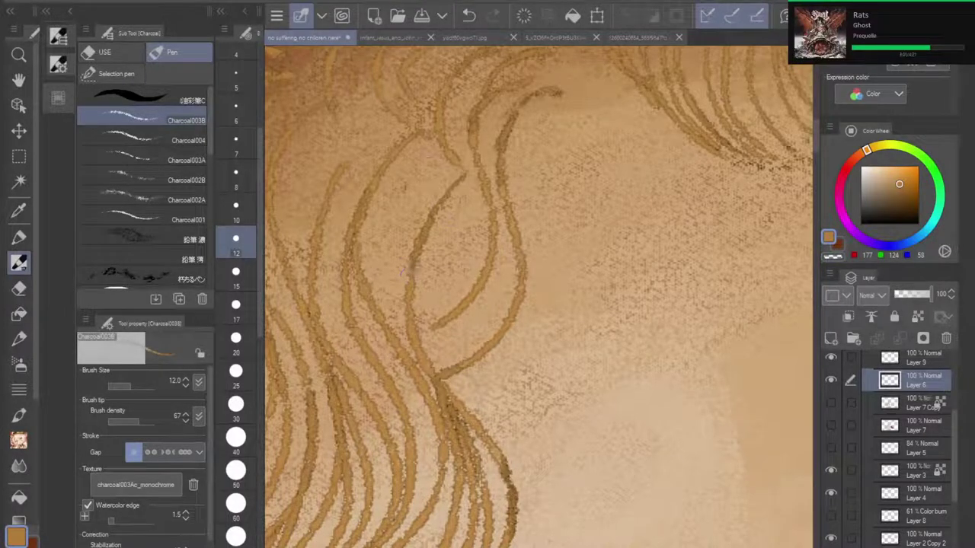
pyautogui.moveTo(441, 145)
pyautogui.mouseDown()
pyautogui.moveTo(387, 305)
pyautogui.moveTo(411, 361)
pyautogui.mouseUp()
pyautogui.moveTo(478, 184)
pyautogui.mouseDown()
pyautogui.moveTo(443, 262)
pyautogui.moveTo(430, 335)
pyautogui.mouseUp()
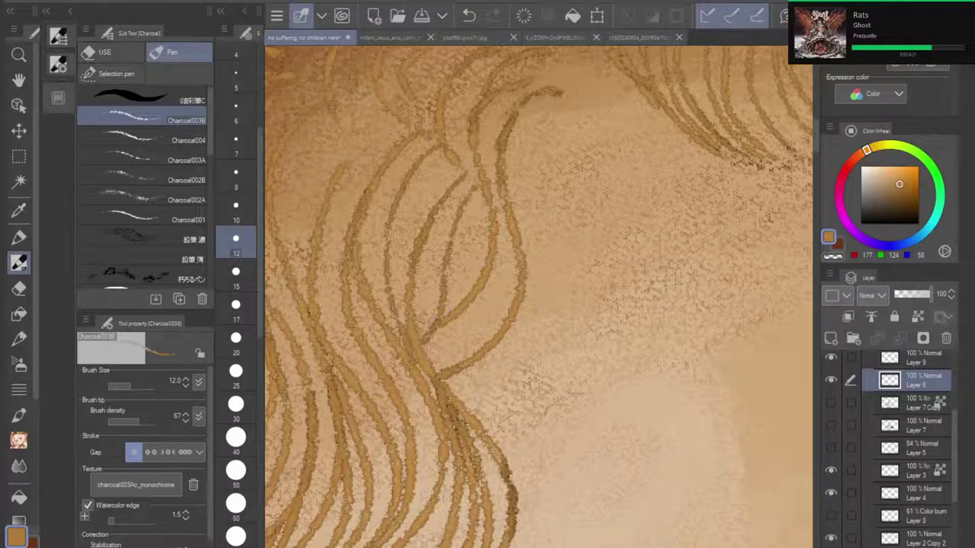
pyautogui.moveTo(495, 233); pyautogui.dragTo(431, 369)
pyautogui.moveTo(523, 235); pyautogui.dragTo(619, 354)
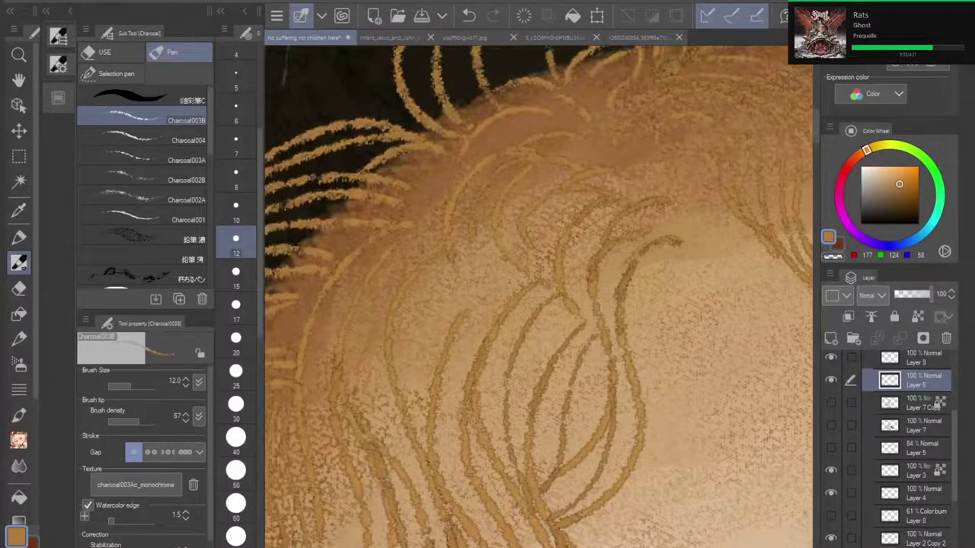
# Step: Add two long curved ochre strands on the temple side of the looped curl above the yellow eye
pyautogui.moveTo(521, 276)
pyautogui.mouseDown()
pyautogui.moveTo(457, 326)
pyautogui.moveTo(459, 313)
pyautogui.moveTo(442, 349)
pyautogui.moveTo(491, 281)
pyautogui.moveTo(436, 386)
pyautogui.mouseUp()
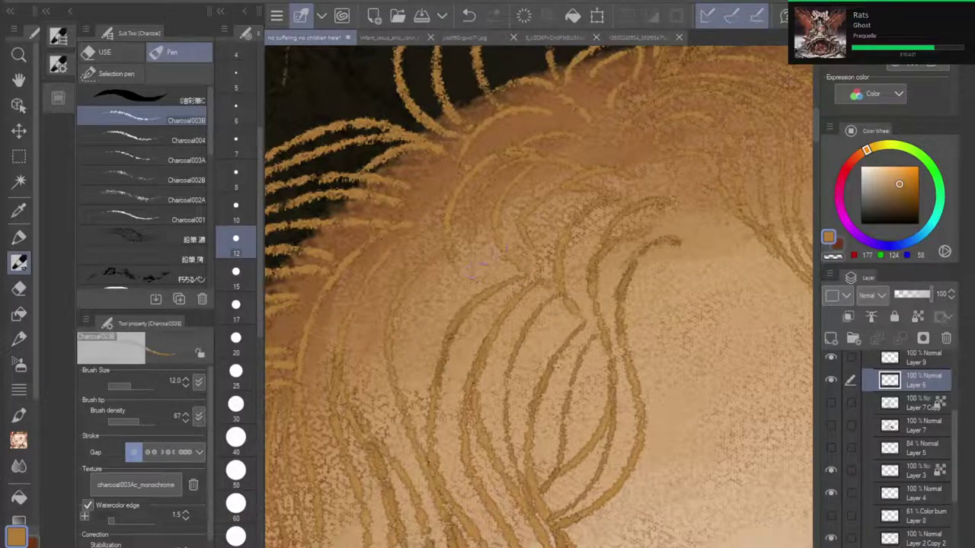
pyautogui.moveTo(495, 247)
pyautogui.mouseDown()
pyautogui.moveTo(448, 273)
pyautogui.moveTo(416, 402)
pyautogui.mouseUp()
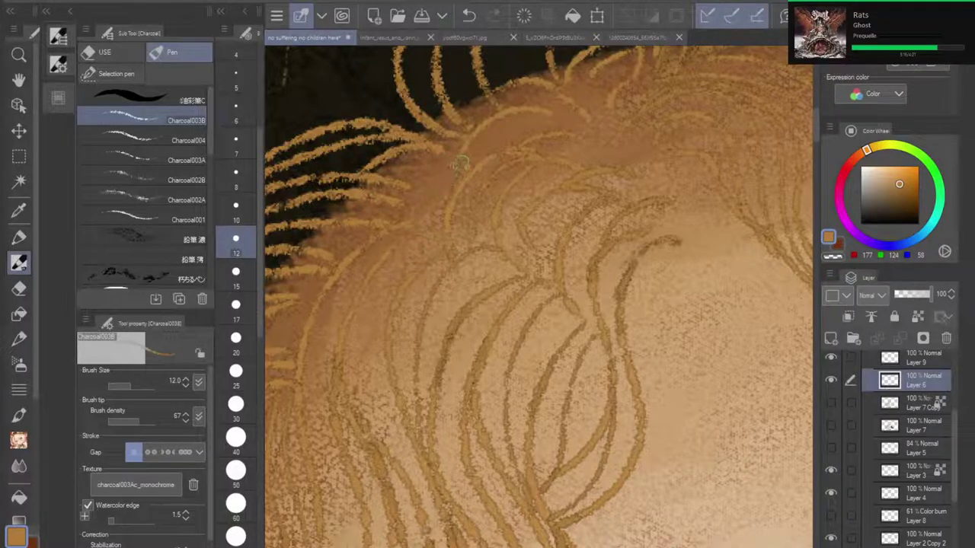
pyautogui.moveTo(424, 263); pyautogui.dragTo(307, 413)
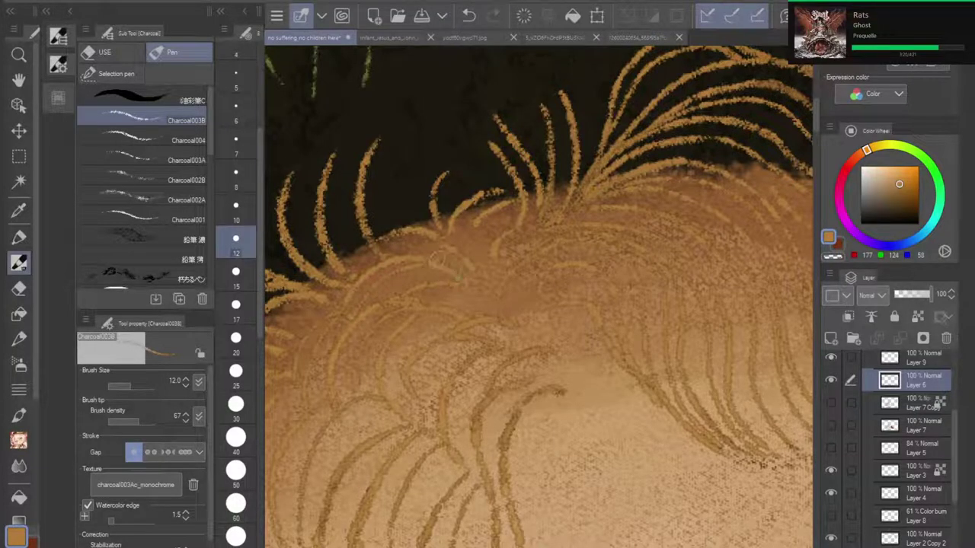
# Step: Fill the outward curl beyond the scalp edge, on the dark red eye's side, with additional short ochre Charcoal003B strands
pyautogui.moveTo(436, 262)
pyautogui.mouseDown()
pyautogui.moveTo(323, 250)
pyautogui.moveTo(230, 177)
pyautogui.mouseUp()
pyautogui.moveTo(810, 413)
pyautogui.mouseDown()
pyautogui.moveTo(731, 320)
pyautogui.moveTo(651, 298)
pyautogui.moveTo(585, 406)
pyautogui.moveTo(545, 410)
pyautogui.moveTo(507, 206)
pyautogui.moveTo(426, 233)
pyautogui.moveTo(245, 326)
pyautogui.mouseUp()
pyautogui.moveTo(499, 210)
pyautogui.mouseDown()
pyautogui.moveTo(556, 299)
pyautogui.moveTo(561, 343)
pyautogui.mouseUp()
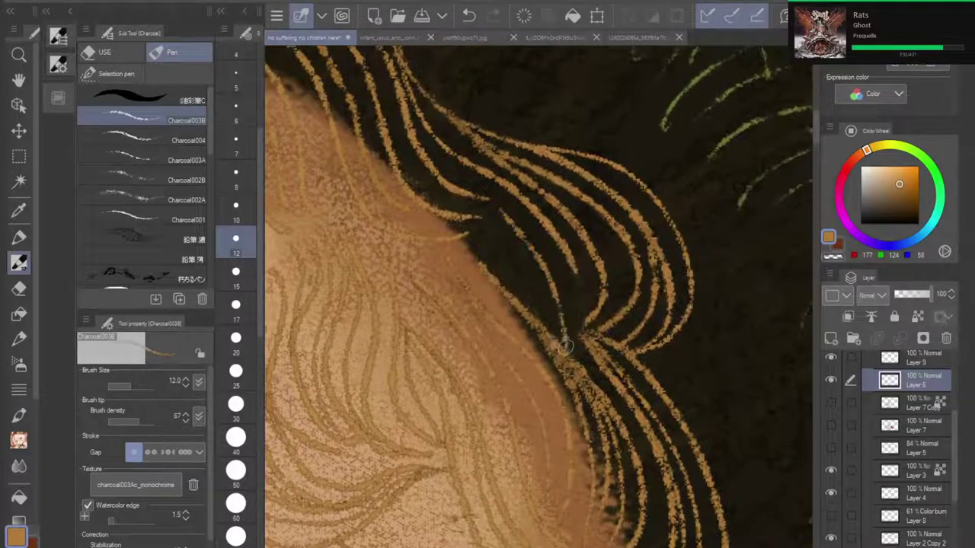
pyautogui.moveTo(505, 235)
pyautogui.mouseDown()
pyautogui.moveTo(539, 313)
pyautogui.moveTo(497, 255)
pyautogui.moveTo(511, 295)
pyautogui.mouseUp()
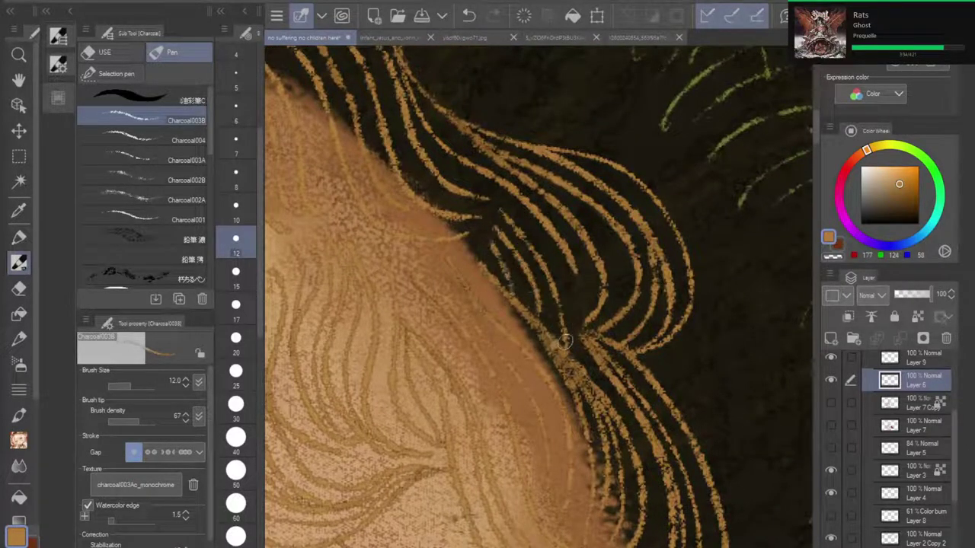
pyautogui.moveTo(572, 243); pyautogui.dragTo(567, 347)
pyautogui.moveTo(581, 283); pyautogui.dragTo(564, 358)
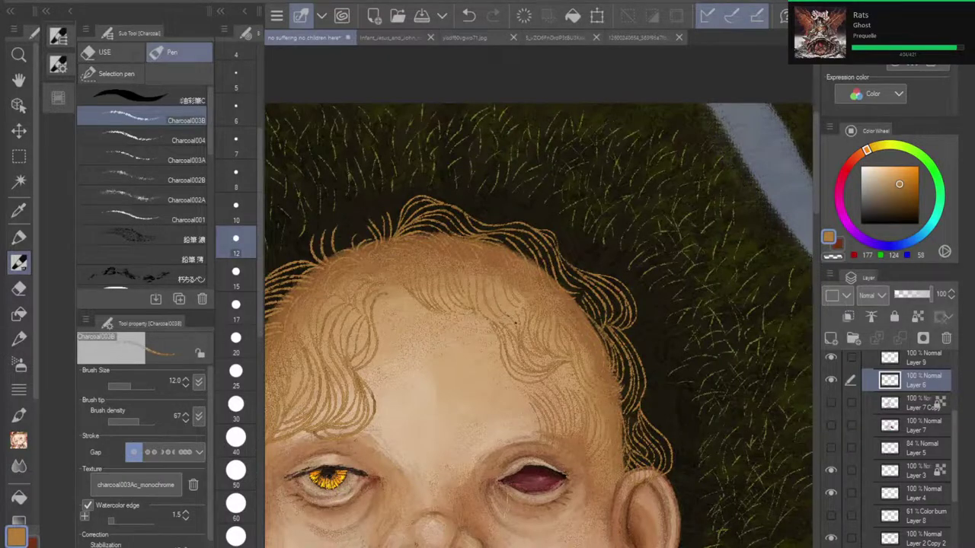
# Step: Review the finished hair and the whole figure against the background
pyautogui.hotkey('ctrl', '+')
pyautogui.hotkey('ctrl', '+')
pyautogui.hotkey('ctrl', '+')
pyautogui.hotkey('ctrl', '-')
pyautogui.hotkey('ctrl', '-')
pyautogui.hotkey('ctrl', '-')
pyautogui.hotkey('ctrl', '-')
pyautogui.hotkey('ctrl', '-')
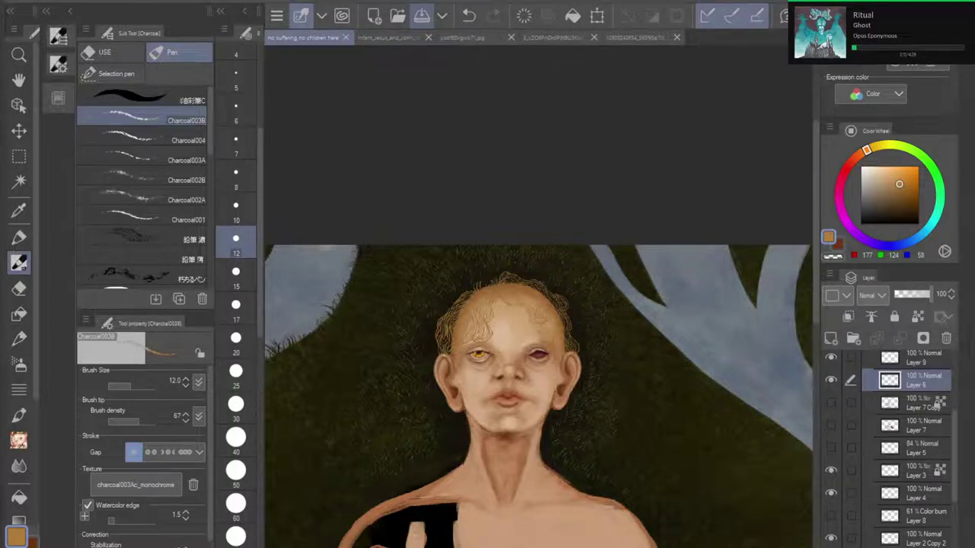
pyautogui.moveTo(818, 218); pyautogui.dragTo(812, 244)
pyautogui.scroll(-2, 533, 342)
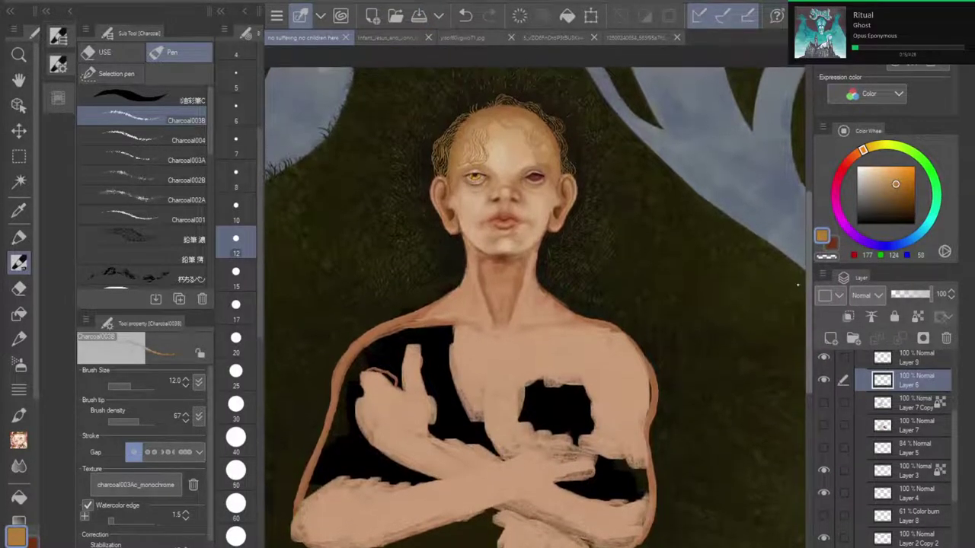
pyautogui.moveTo(799, 283); pyautogui.dragTo(799, 284)
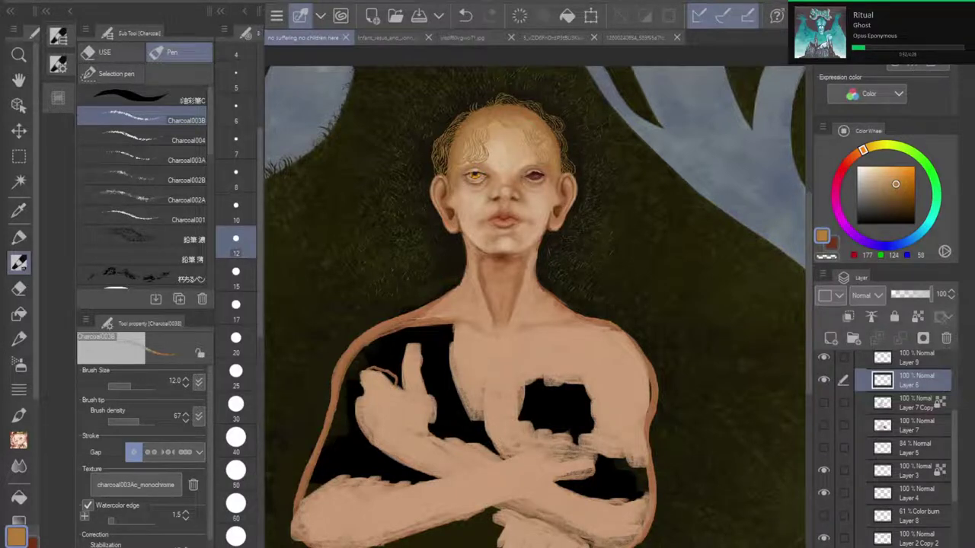
# Step: Show the Glow dodge Layer 10 and the [RAW] Concord Lighter color layer, leaving the [RAW] Orange Multiply layer hidden after a trial
pyautogui.scroll(5, 960, 438)
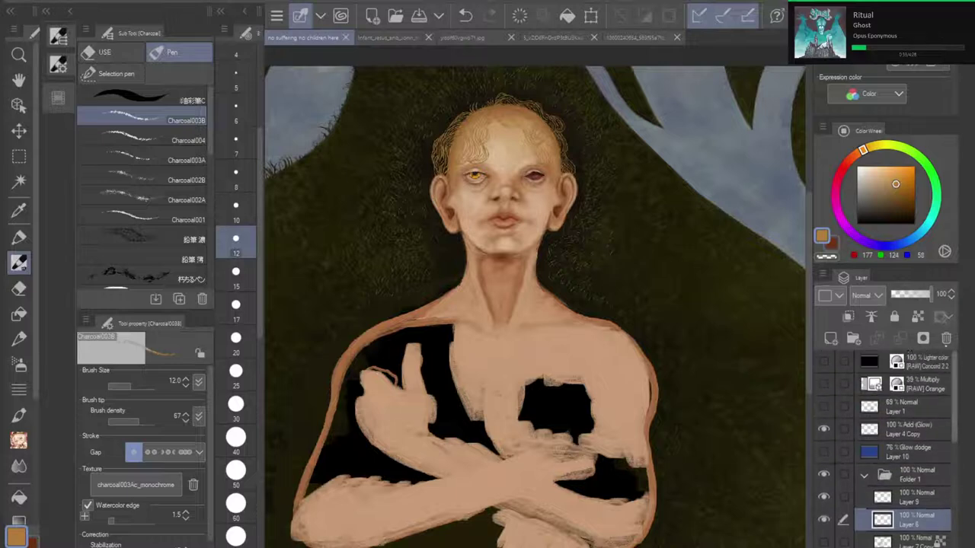
pyautogui.click(825, 451)
pyautogui.click(824, 384)
pyautogui.click(824, 362)
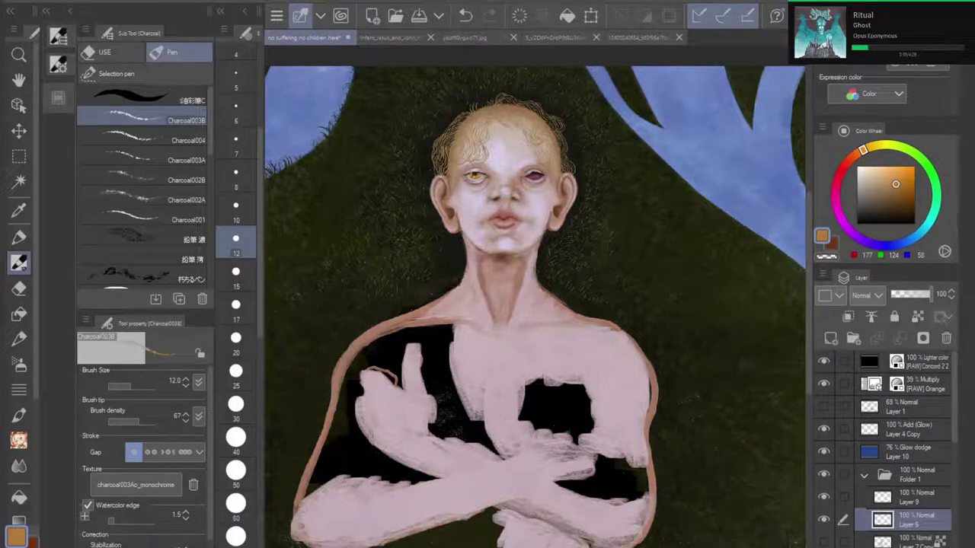
pyautogui.click(823, 383)
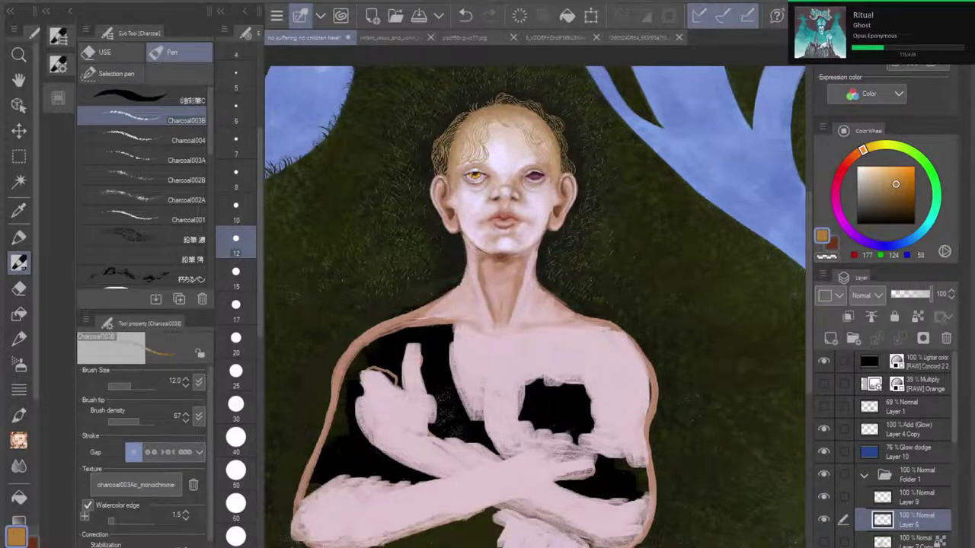
# Step: Close the portrait and the four open reference images
pyautogui.hotkey('ctrl', 'w')
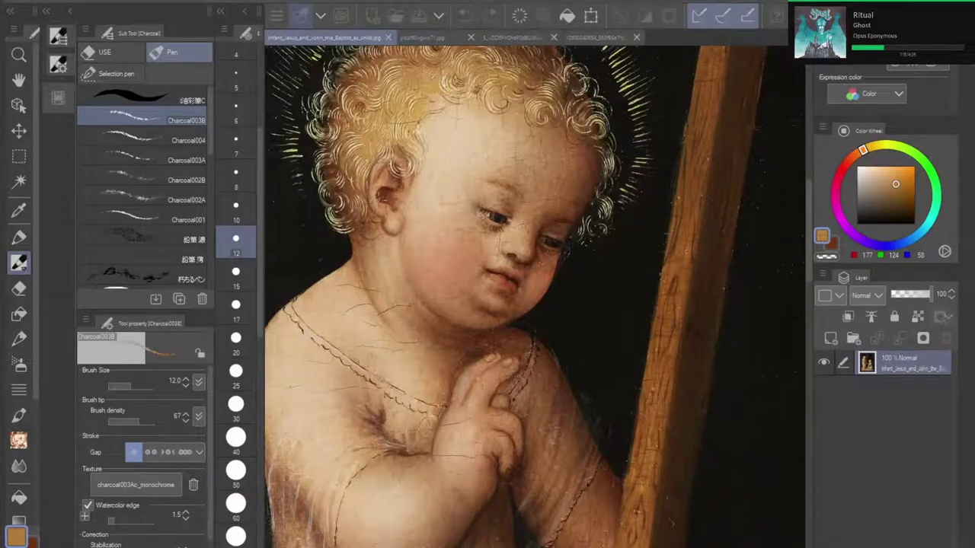
pyautogui.click(388, 37)
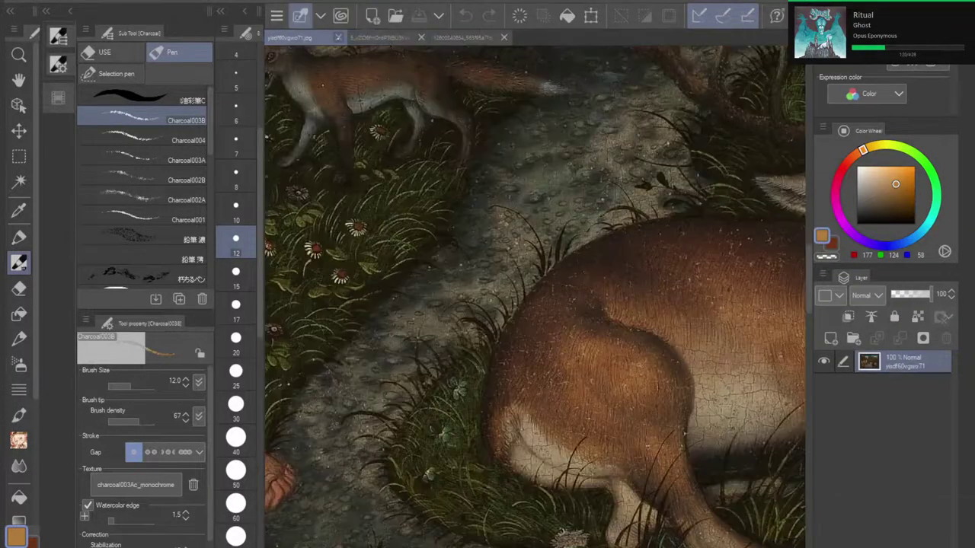
pyautogui.click(339, 37)
pyautogui.click(412, 37)
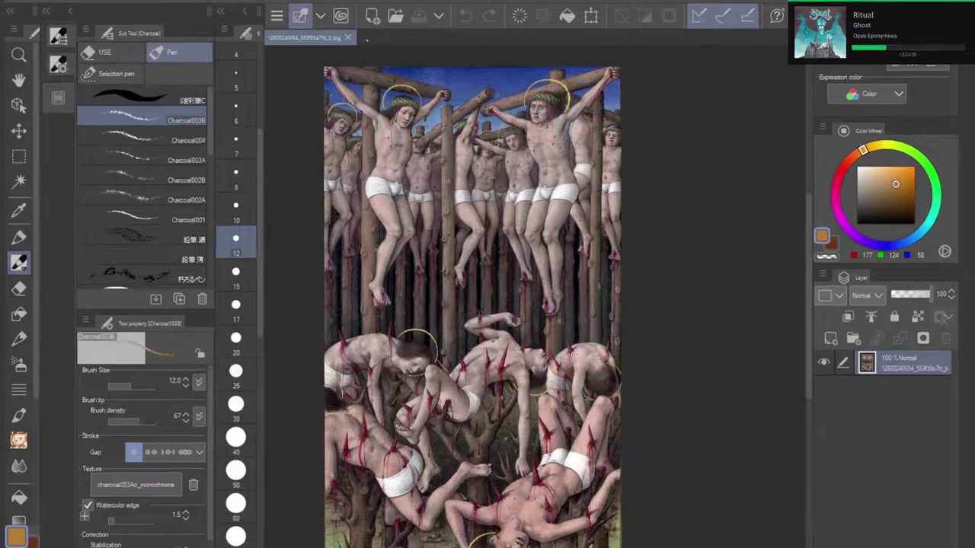
pyautogui.click(348, 37)
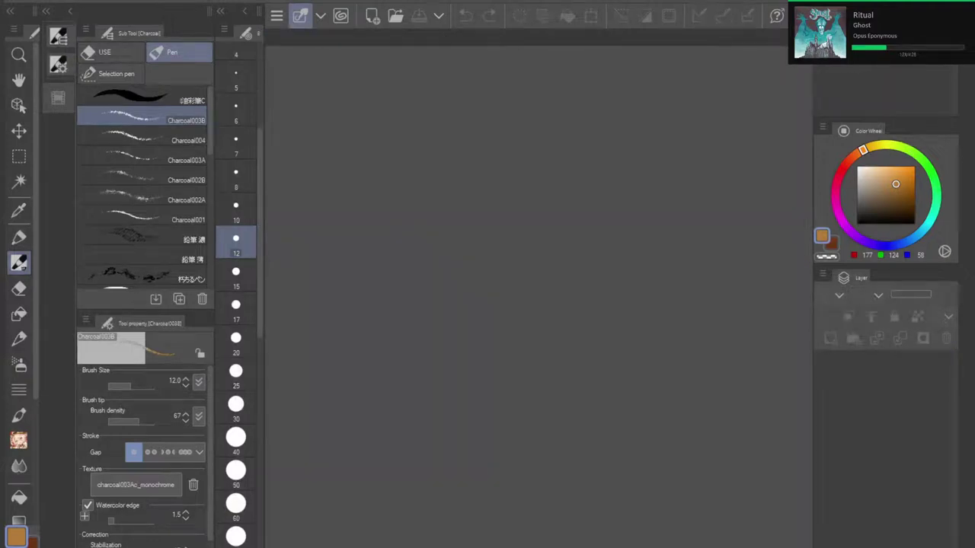
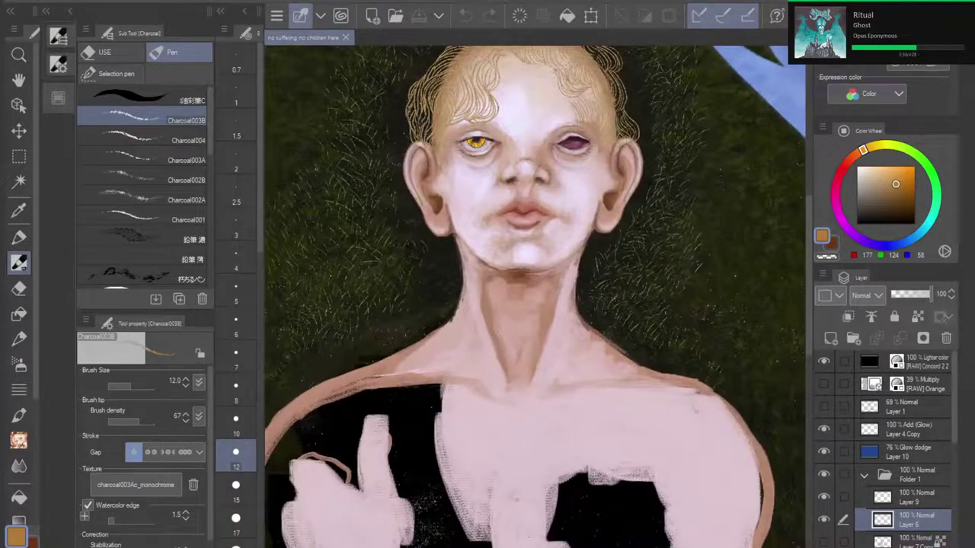
# Step: Inspect the portrait's face, hair and ears closely with the colour effect layers shown
pyautogui.moveTo(526, 274); pyautogui.dragTo(531, 335)
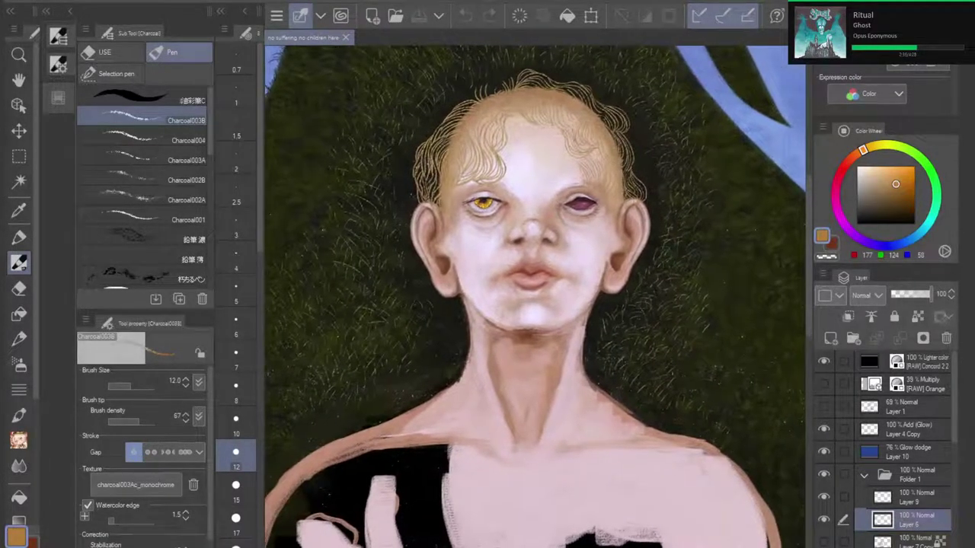
pyautogui.scroll(4, 526, 208)
pyautogui.scroll(1, 525, 214)
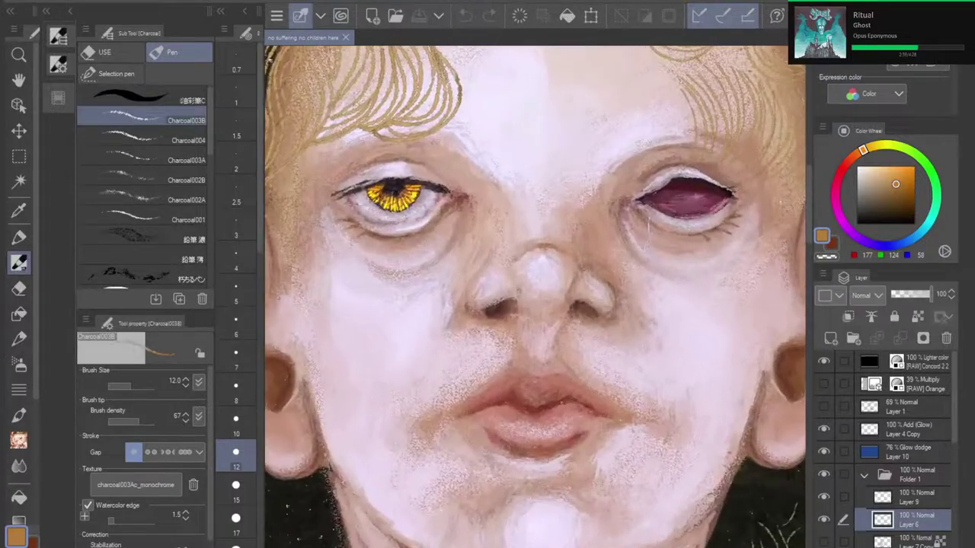
pyautogui.moveTo(533, 228); pyautogui.dragTo(532, 384)
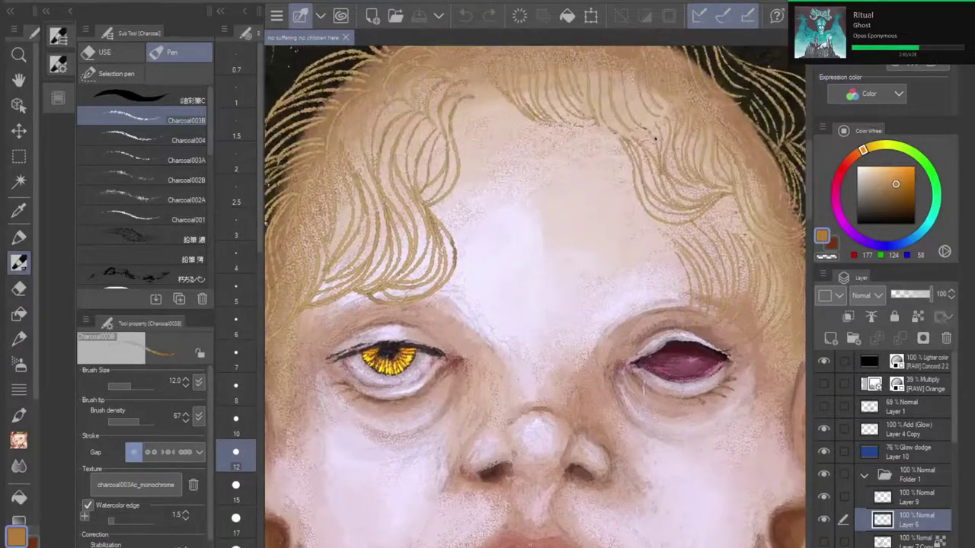
pyautogui.moveTo(533, 243); pyautogui.dragTo(532, 353)
pyautogui.moveTo(658, 242); pyautogui.dragTo(585, 47)
pyautogui.moveTo(426, 305); pyautogui.dragTo(643, 300)
pyautogui.moveTo(578, 319); pyautogui.dragTo(503, 253)
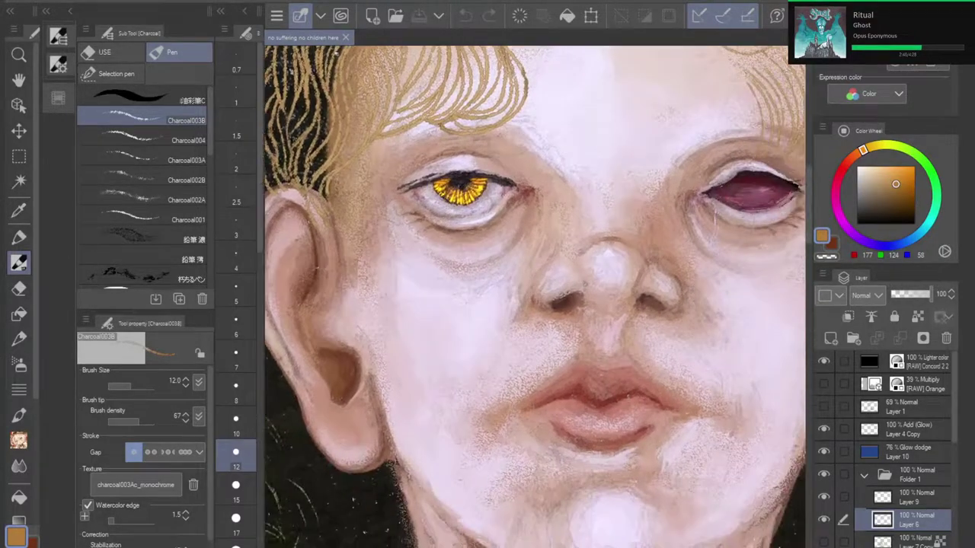
pyautogui.moveTo(578, 327); pyautogui.dragTo(485, 284)
pyautogui.scroll(-5, 556, 341)
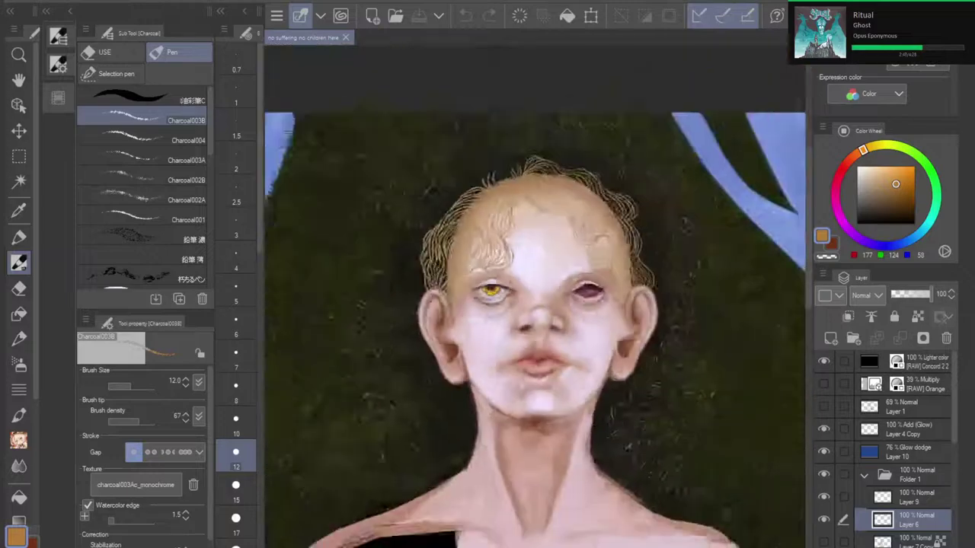
# Step: Compare the portrait's facial details and hair close up and in the context of the shoulders and background
pyautogui.moveTo(564, 295); pyautogui.dragTo(573, 258)
pyautogui.scroll(3, 572, 258)
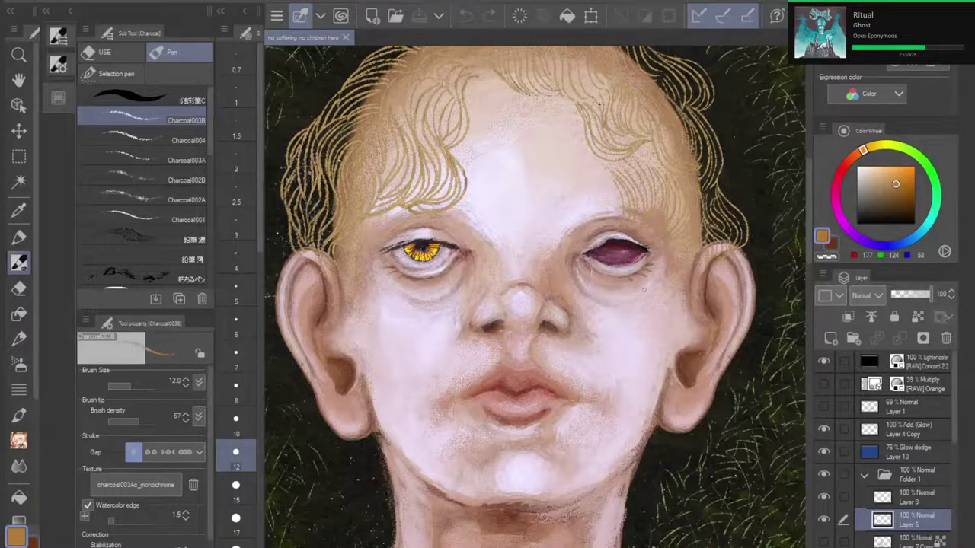
pyautogui.scroll(-4, 644, 290)
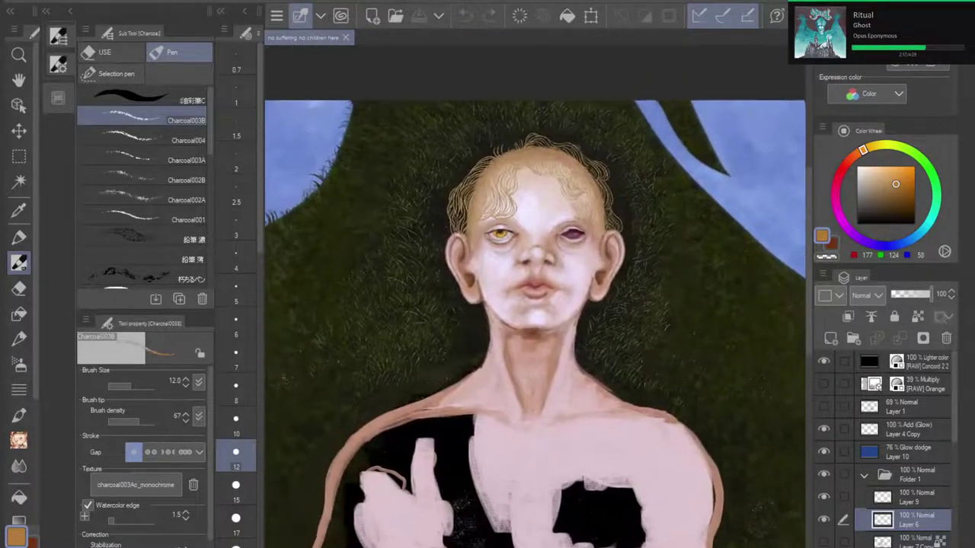
pyautogui.scroll(4, 549, 258)
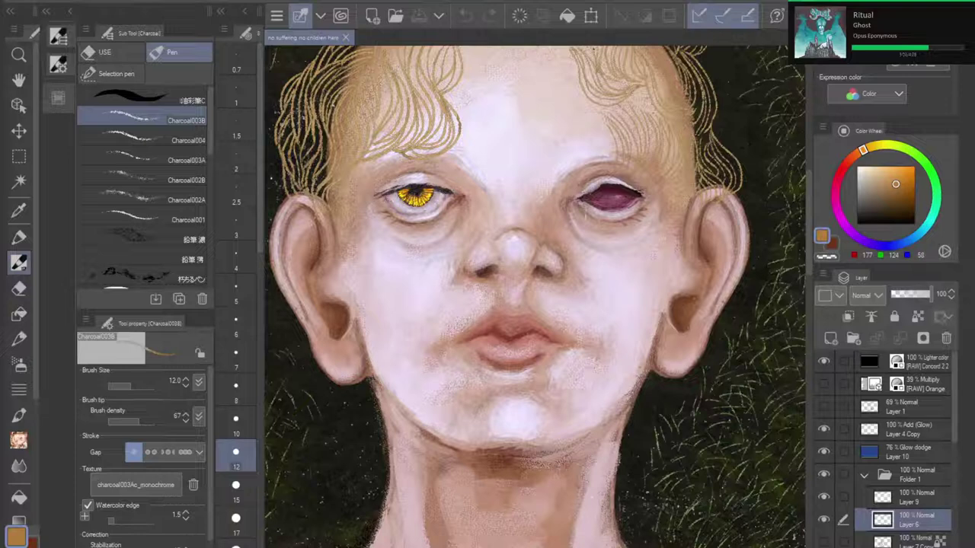
pyautogui.moveTo(594, 49); pyautogui.dragTo(571, 145)
pyautogui.scroll(-5, 604, 343)
pyautogui.moveTo(604, 355); pyautogui.dragTo(628, 206)
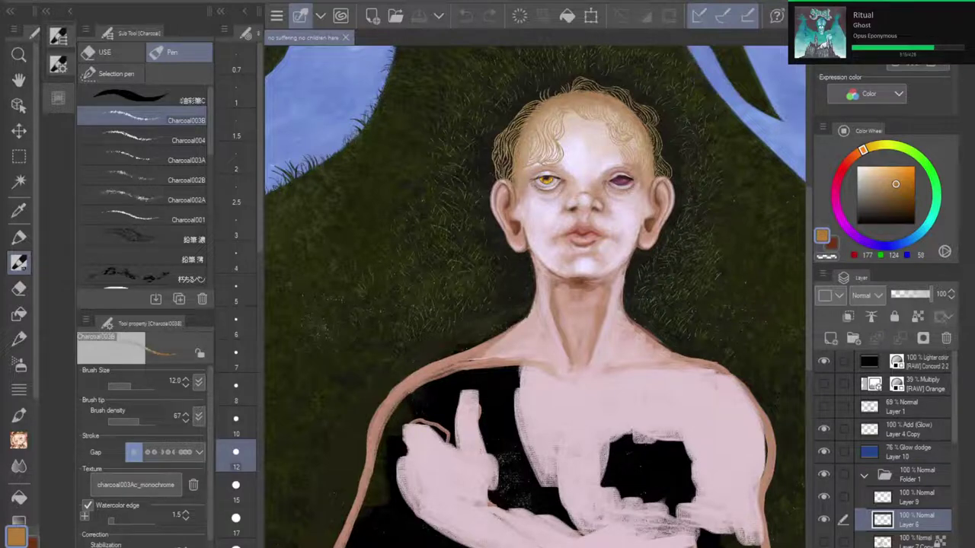
# Step: Show Layer 7 with the white robe, bloody chest wound and bowl, and check the whole composition
pyautogui.scroll(-5, 898, 449)
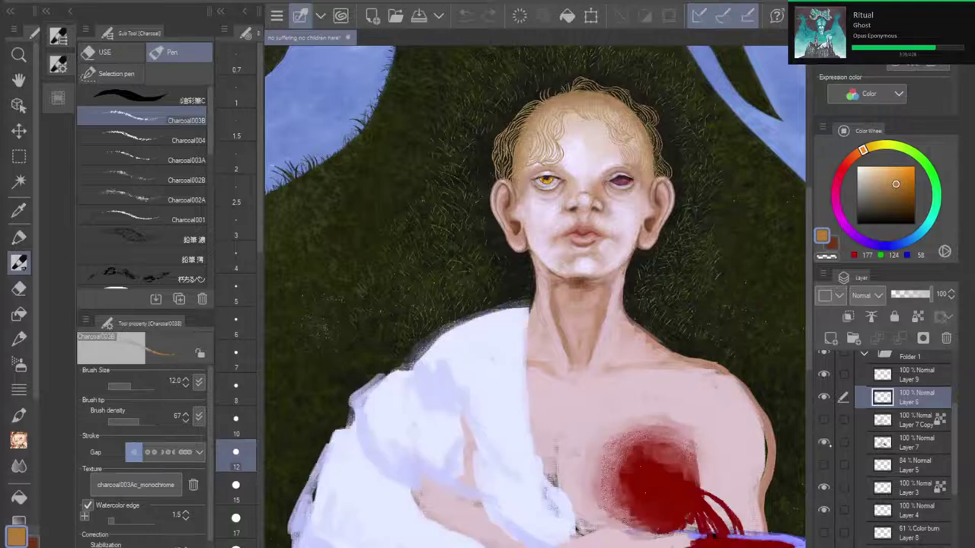
pyautogui.scroll(-3, 607, 297)
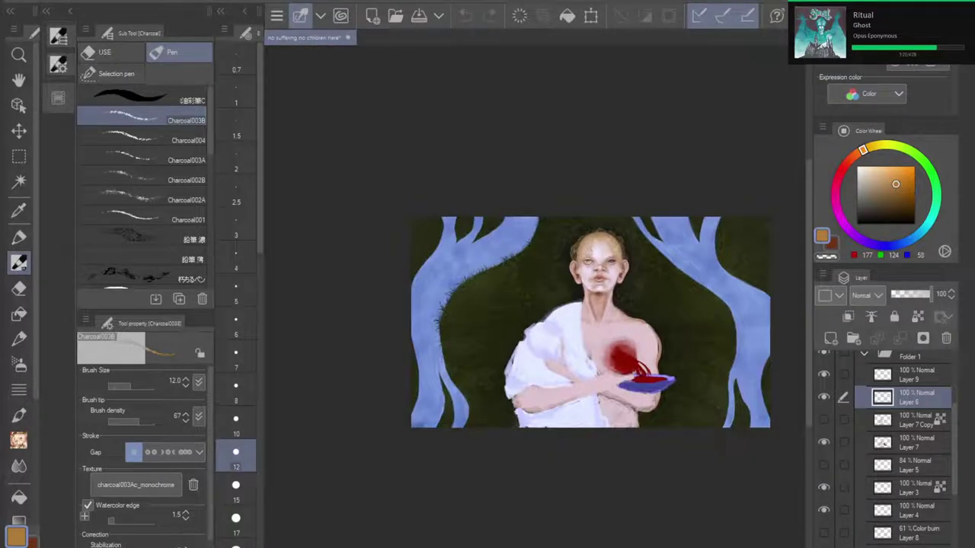
pyautogui.scroll(3, 634, 354)
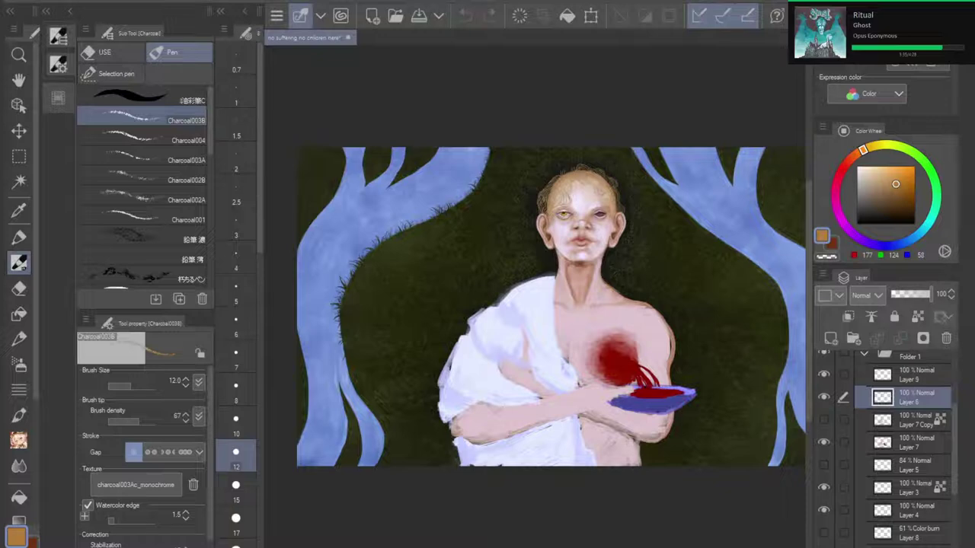
# Step: Examine the eyes, mouth, neck and forehead curls up close with the robe layer shown
pyautogui.scroll(4, 579, 340)
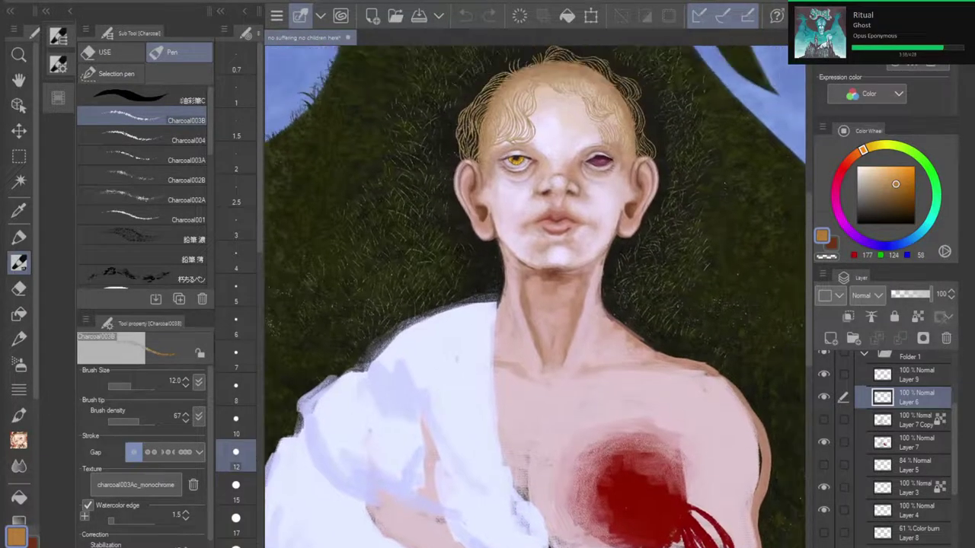
pyautogui.moveTo(536, 297); pyautogui.dragTo(535, 328)
pyautogui.scroll(3, 615, 316)
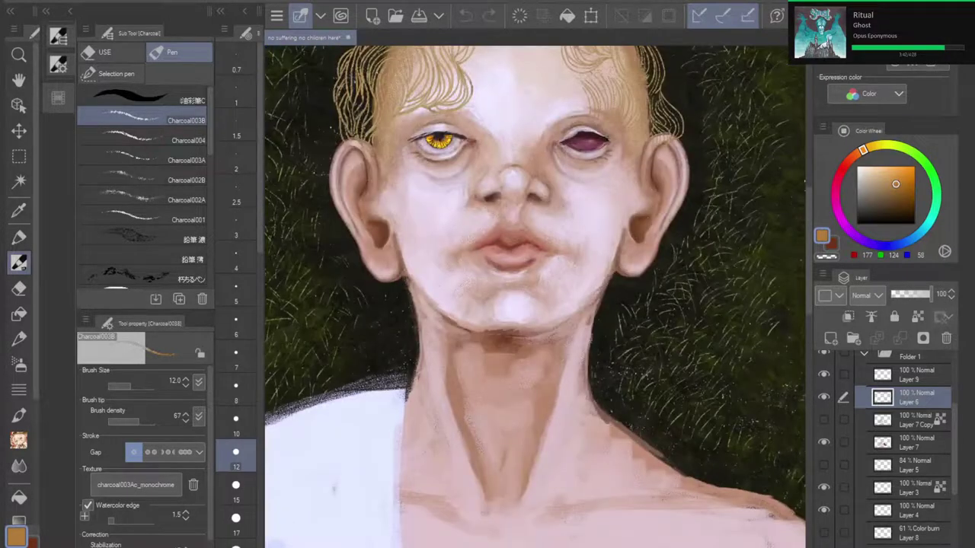
pyautogui.scroll(5, 533, 297)
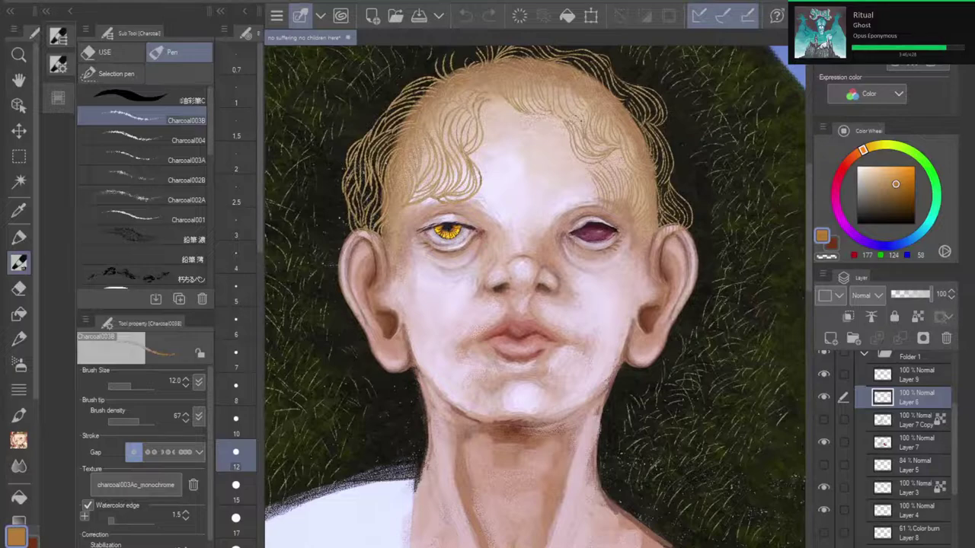
pyautogui.scroll(5, 535, 274)
pyautogui.scroll(-2, 535, 274)
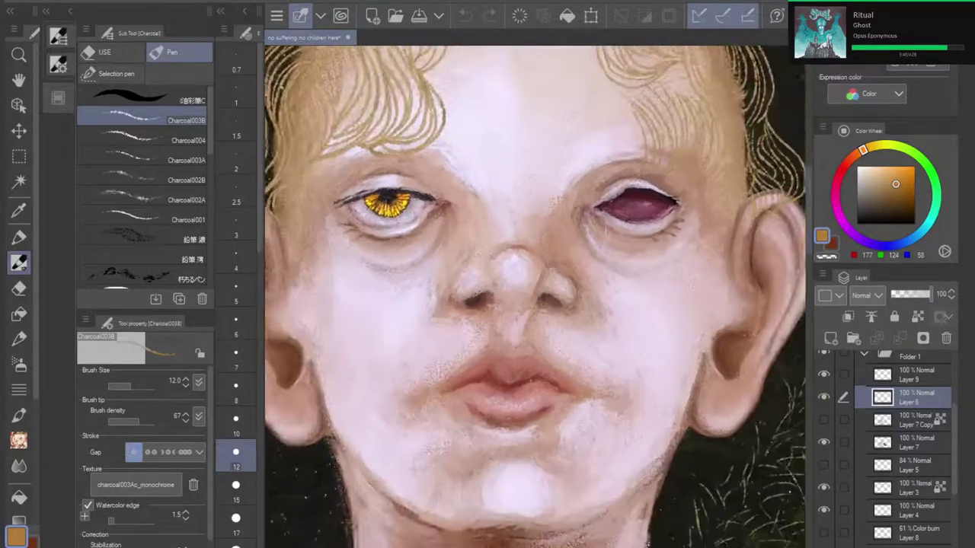
pyautogui.scroll(2, 518, 266)
pyautogui.moveTo(495, 191); pyautogui.dragTo(656, 420)
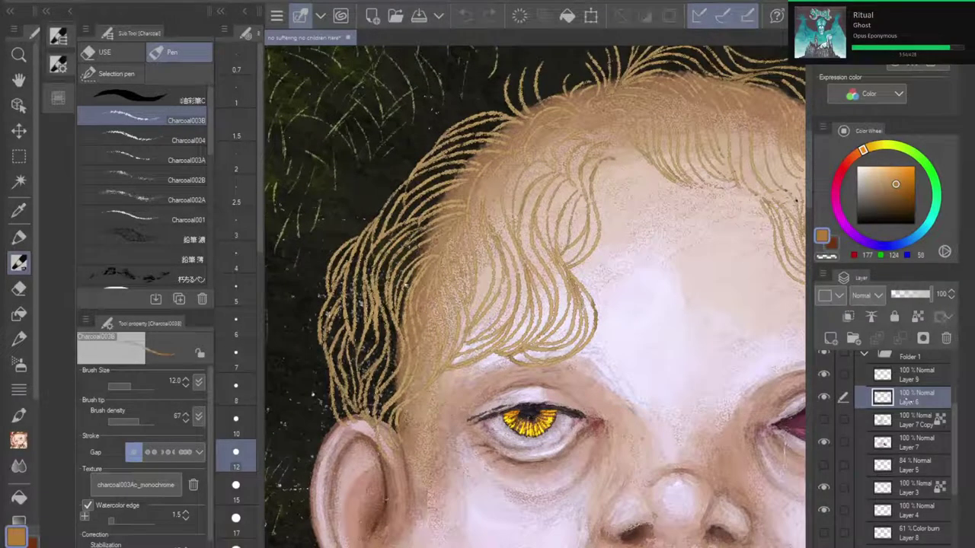
# Step: Move Layer 3 directly below the hair Layer 6 and merge Layer 6 down into it
pyautogui.click(823, 487)
pyautogui.click(823, 488)
pyautogui.moveTo(914, 487); pyautogui.dragTo(921, 417)
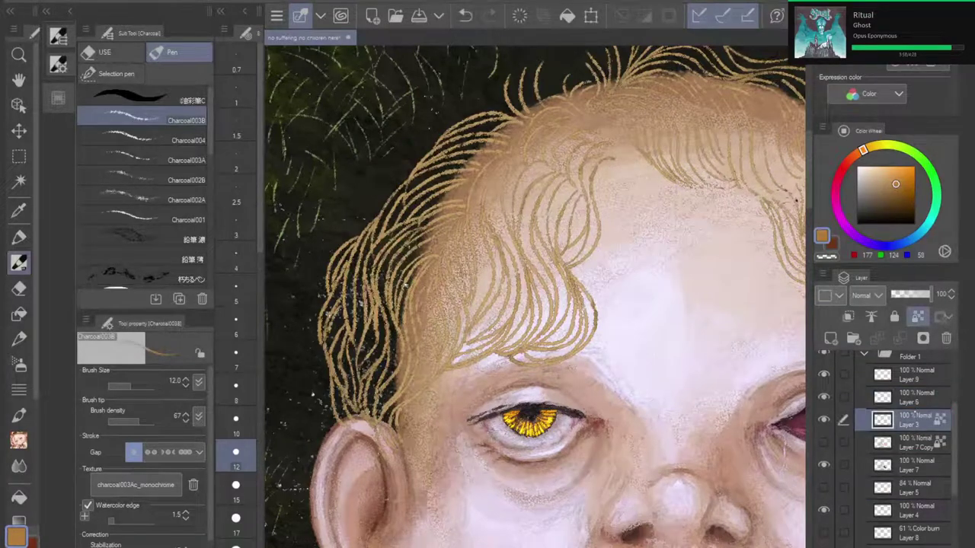
pyautogui.click(857, 401)
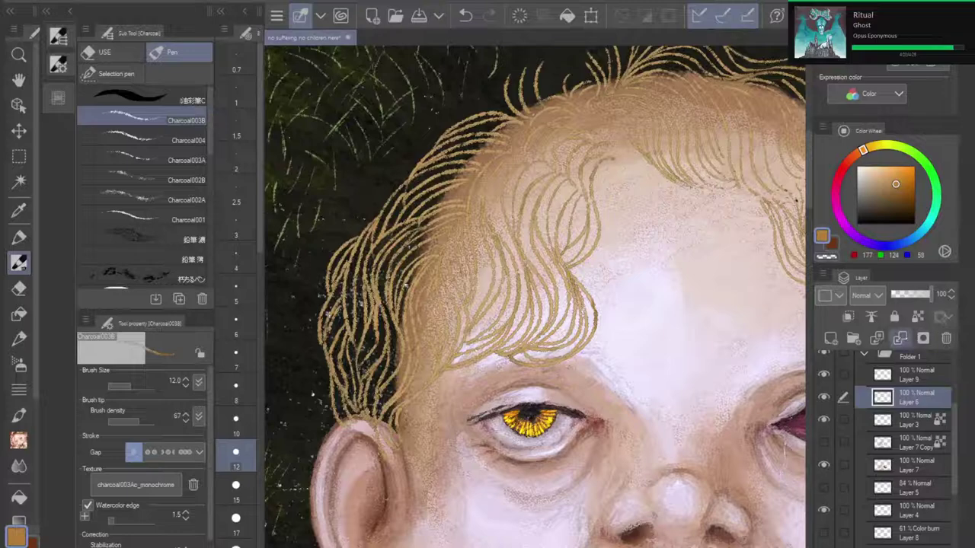
pyautogui.click(900, 338)
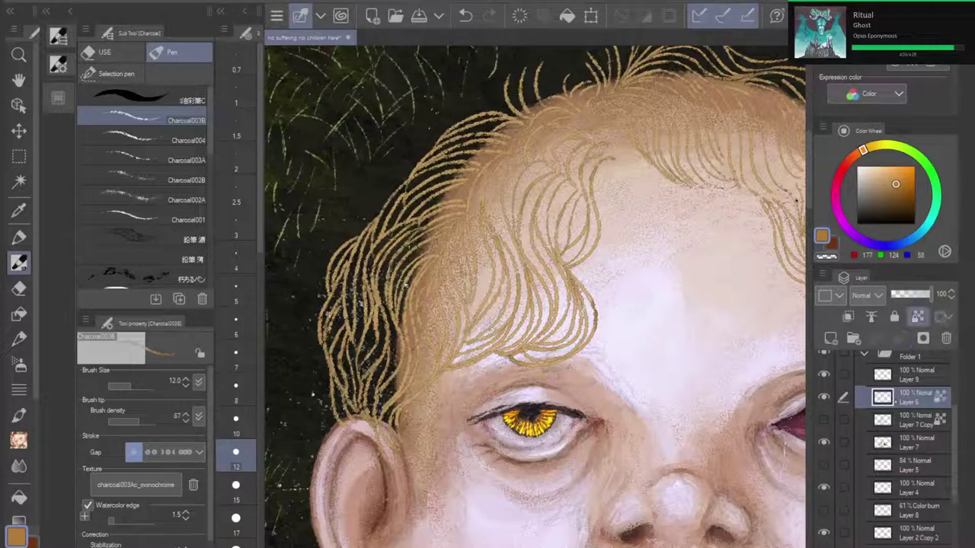
# Step: Compare the head with and without the merged hair Layer 3, both up close and within the whole figure
pyautogui.click(823, 397)
pyautogui.click(823, 397)
pyautogui.hotkey('ctrl', '-')
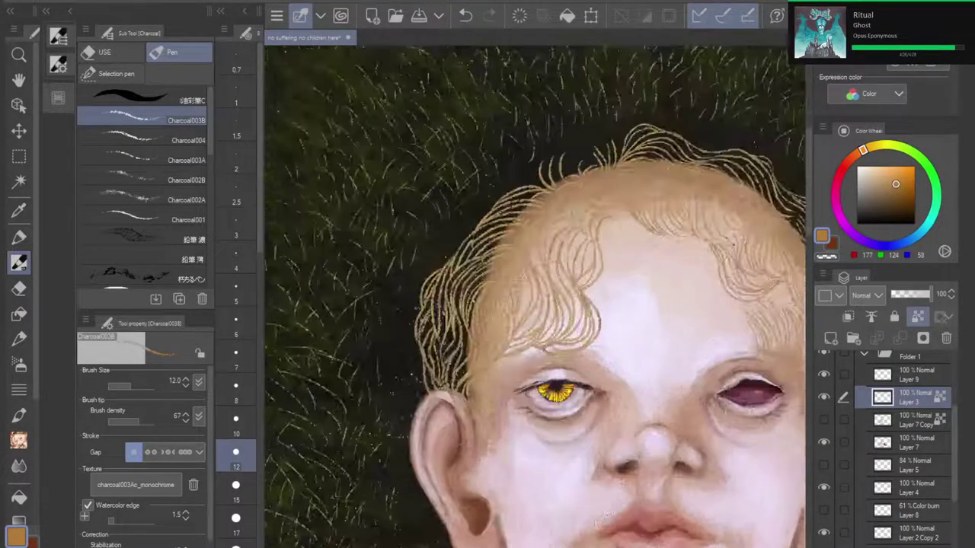
pyautogui.hotkey('ctrl', '-')
pyautogui.moveTo(609, 358); pyautogui.dragTo(483, 293)
pyautogui.click(823, 397)
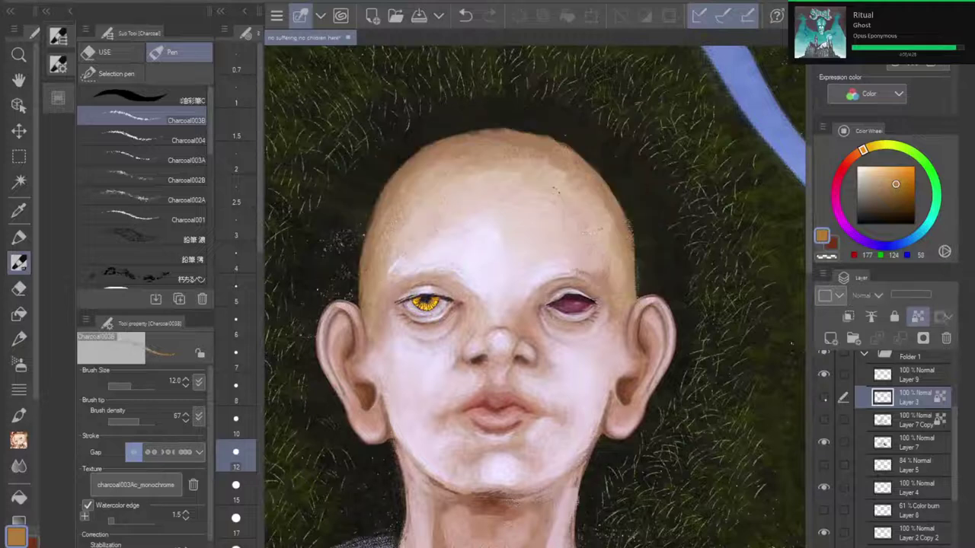
pyautogui.click(824, 396)
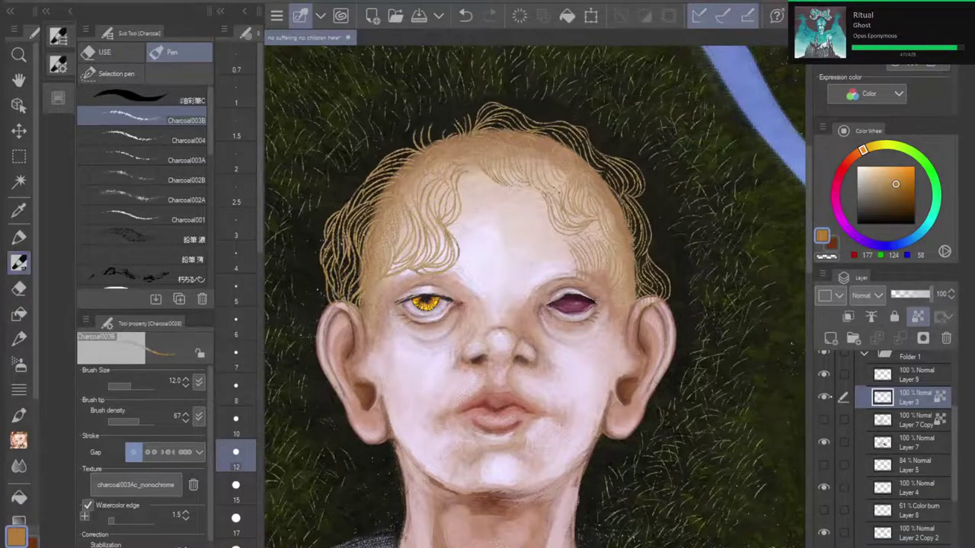
pyautogui.scroll(-4, 603, 324)
pyautogui.moveTo(604, 324); pyautogui.dragTo(617, 286)
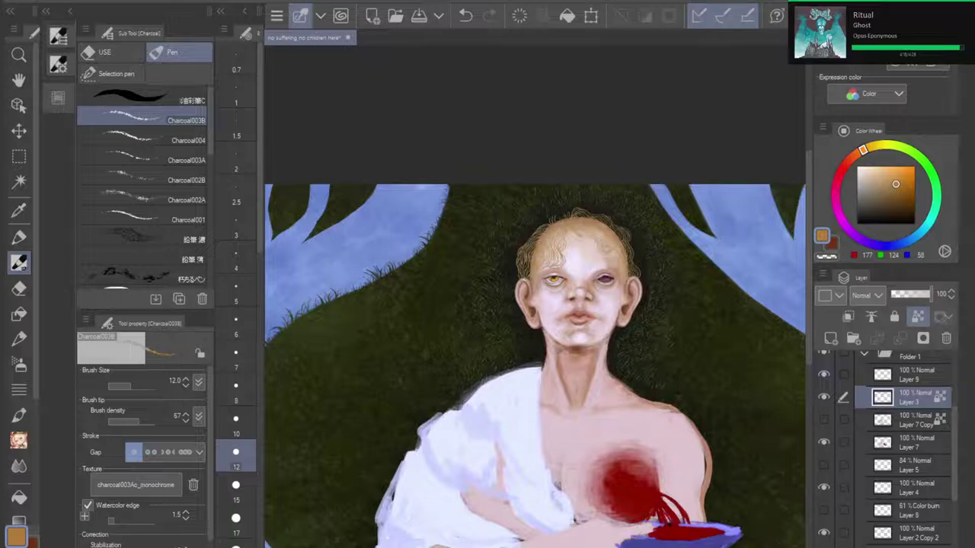
pyautogui.scroll(5, 602, 257)
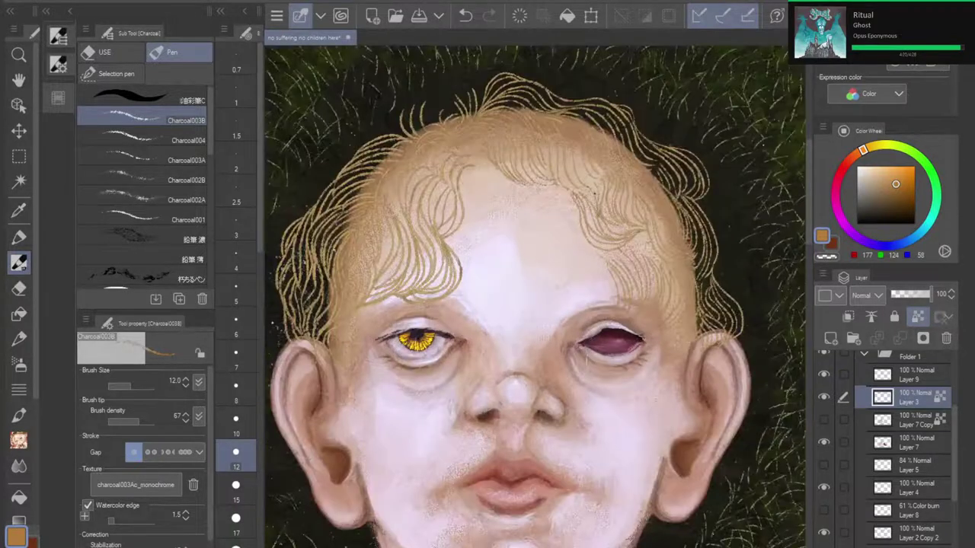
# Step: Hide the merged hair Layer 3 and make the skin Layer 2 active
pyautogui.click(823, 397)
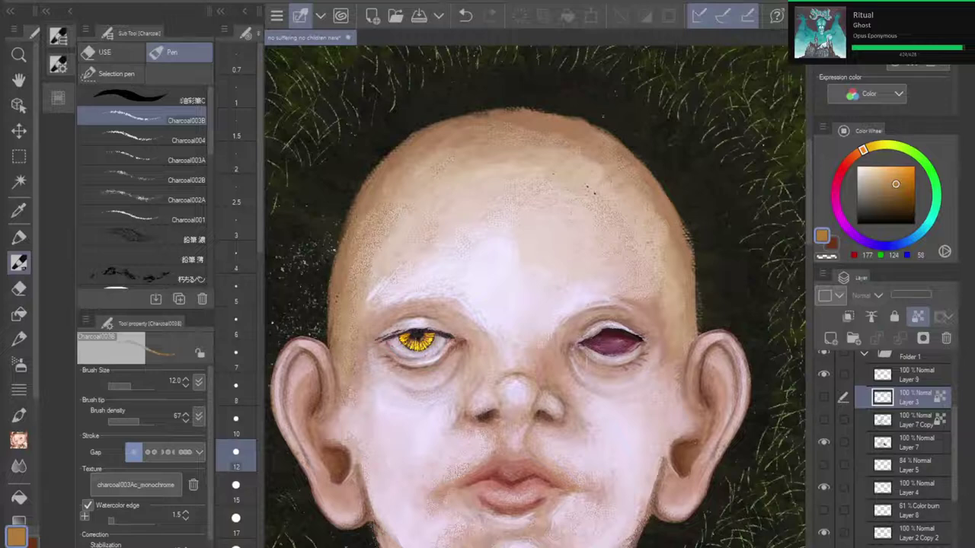
pyautogui.scroll(-5, 887, 449)
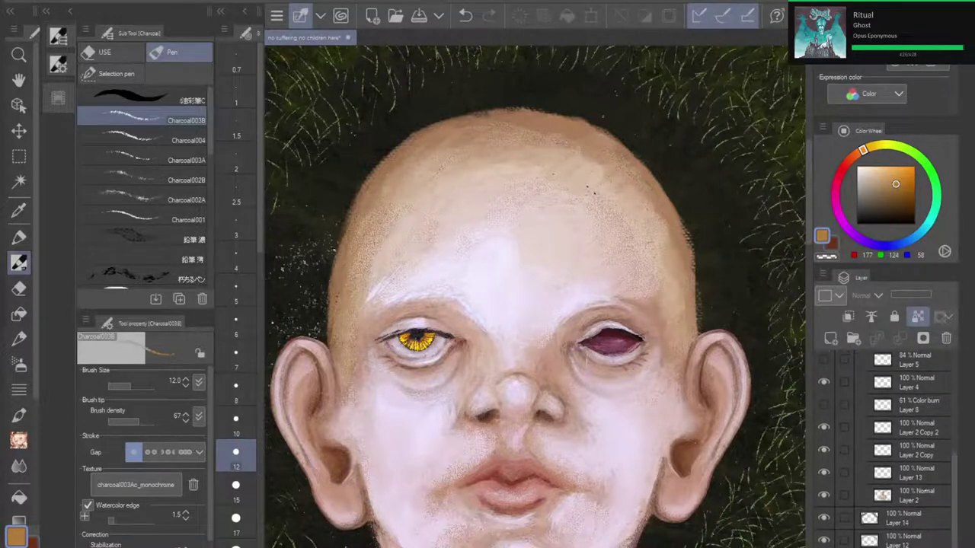
pyautogui.click(911, 496)
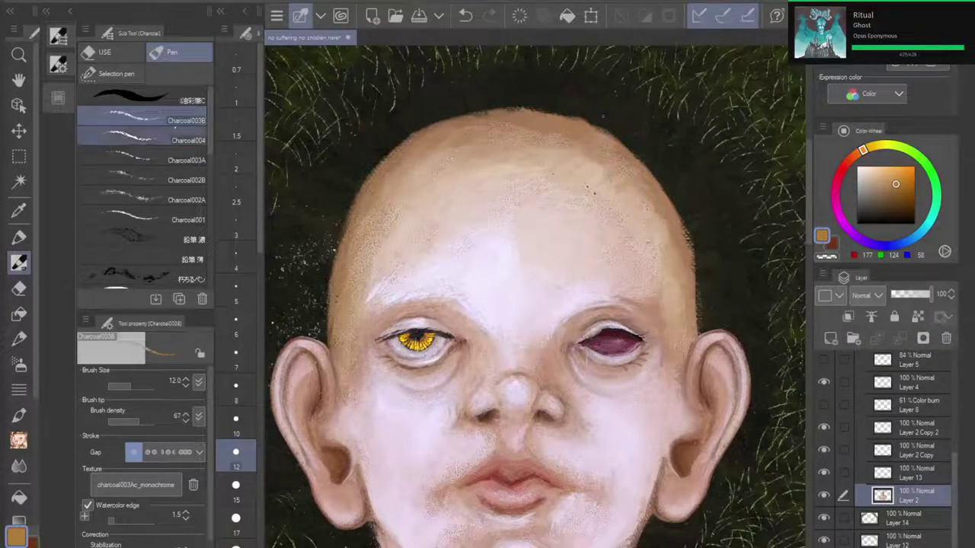
# Step: Erase the rough right edge of the head above the ear on Layer 2, using the oil brush with transparent colour at size 17
pyautogui.click(143, 96)
pyautogui.press('c')
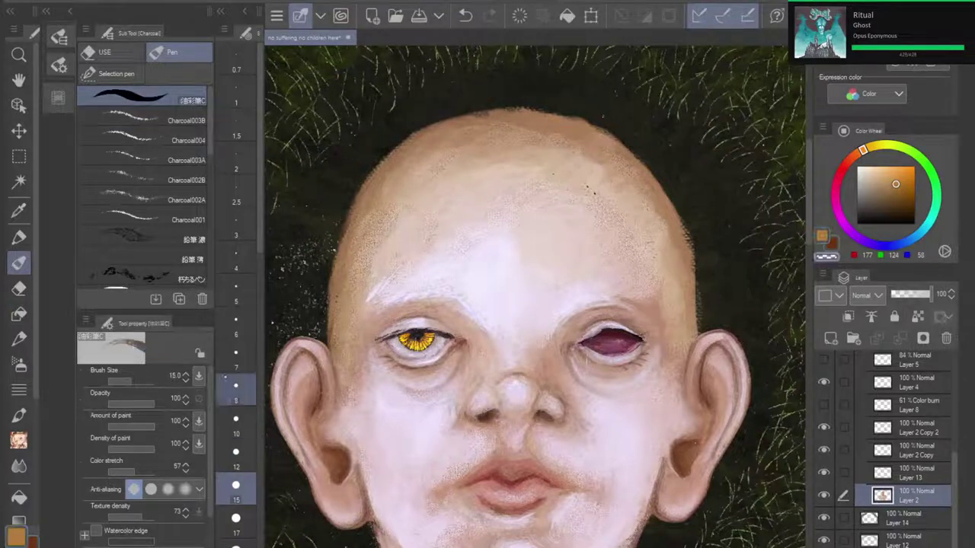
pyautogui.press(']')
pyautogui.press(']')
pyautogui.press(']')
pyautogui.press(']')
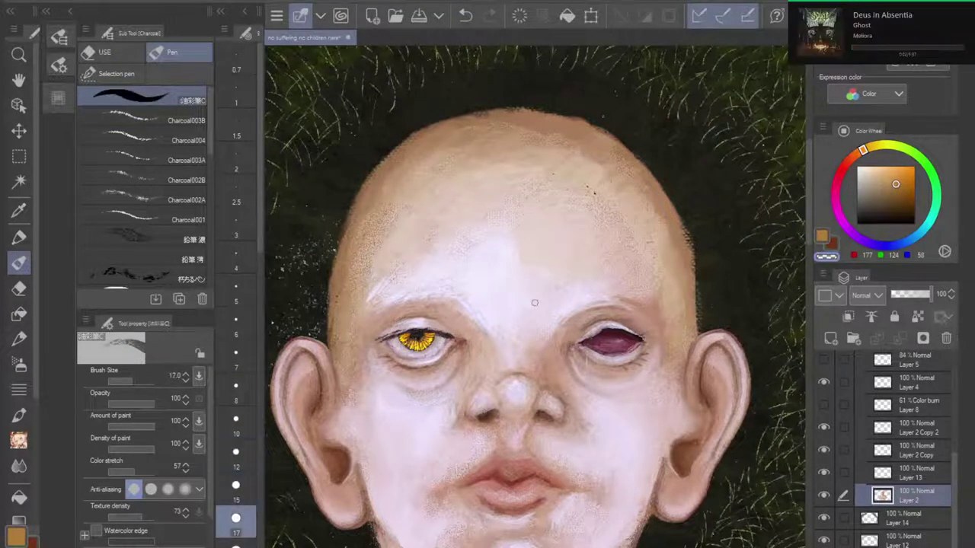
pyautogui.press(']')
pyautogui.press(']')
pyautogui.moveTo(689, 237)
pyautogui.mouseDown()
pyautogui.moveTo(699, 289)
pyautogui.moveTo(696, 278)
pyautogui.mouseUp()
pyautogui.moveTo(686, 216)
pyautogui.mouseDown()
pyautogui.moveTo(701, 303)
pyautogui.moveTo(698, 292)
pyautogui.mouseUp()
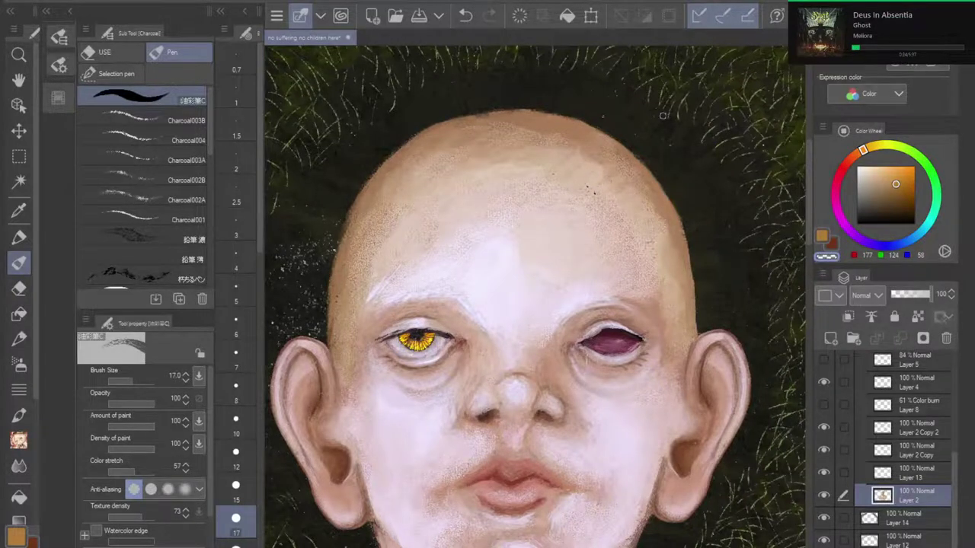
# Step: Preview the 61% Color burn Layer 8 on the figure and leave it hidden
pyautogui.scroll(-5, 602, 290)
pyautogui.moveTo(590, 335); pyautogui.dragTo(600, 292)
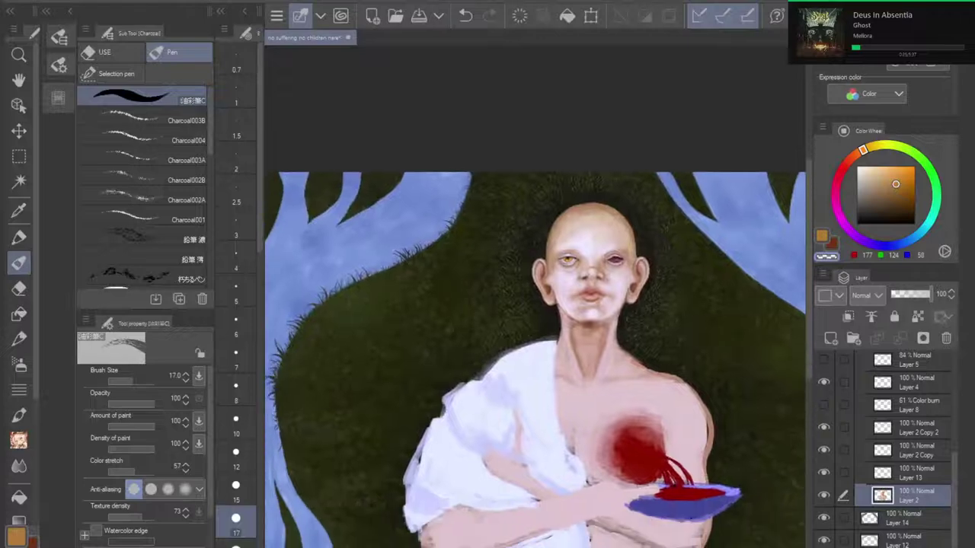
pyautogui.click(824, 405)
pyautogui.click(824, 405)
pyautogui.click(824, 405)
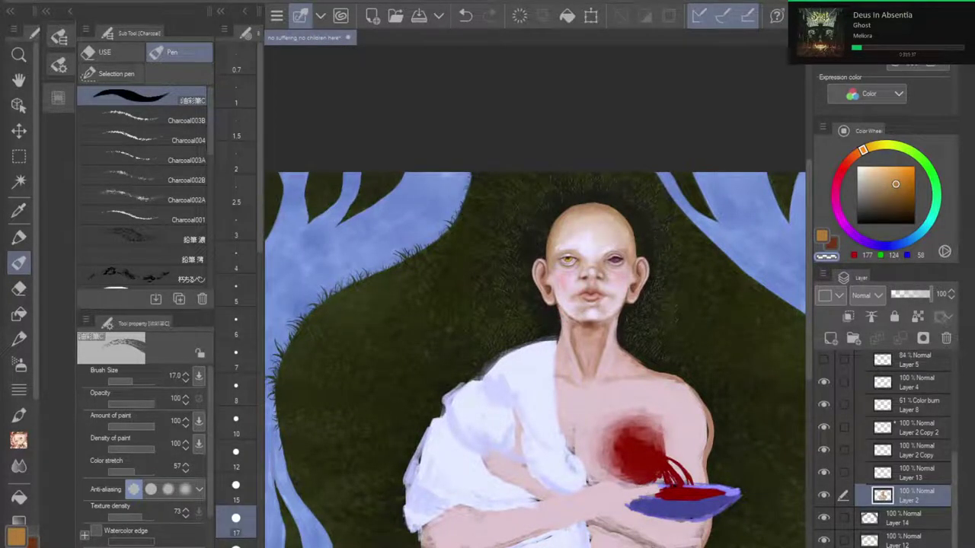
pyautogui.click(823, 404)
# Step: Show the 84% Layer 5 with the white bandage over the eye and inspect it on the face
pyautogui.scroll(4, 887, 449)
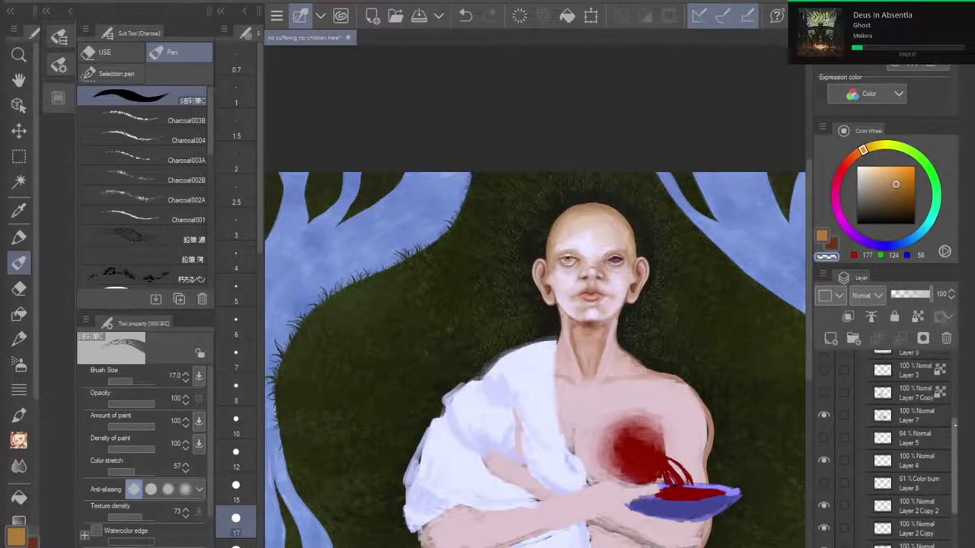
pyautogui.click(823, 455)
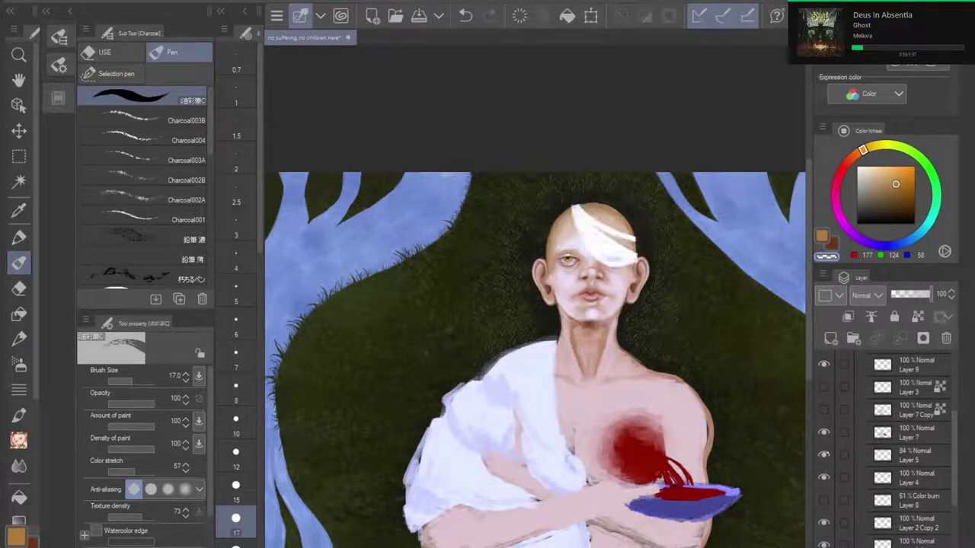
pyautogui.scroll(5, 604, 267)
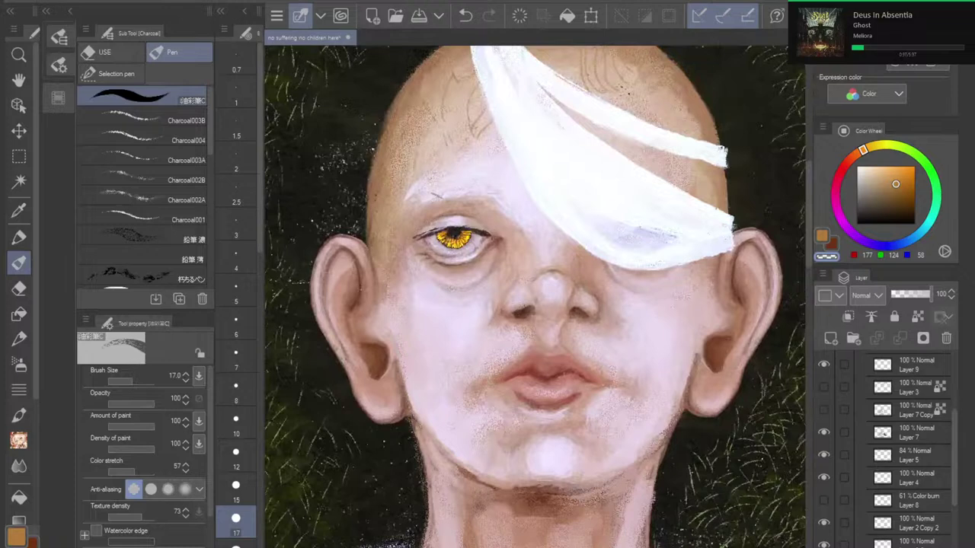
pyautogui.scroll(-1, 593, 286)
pyautogui.moveTo(626, 108); pyautogui.dragTo(628, 157)
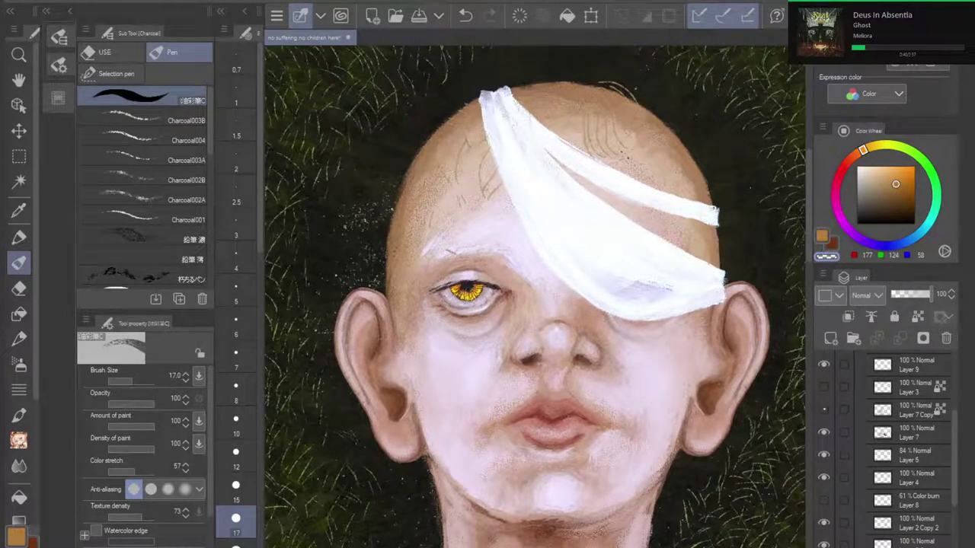
# Step: Show the hair Layer 3 again and review the bandaged figure with its robe and bowl
pyautogui.click(823, 387)
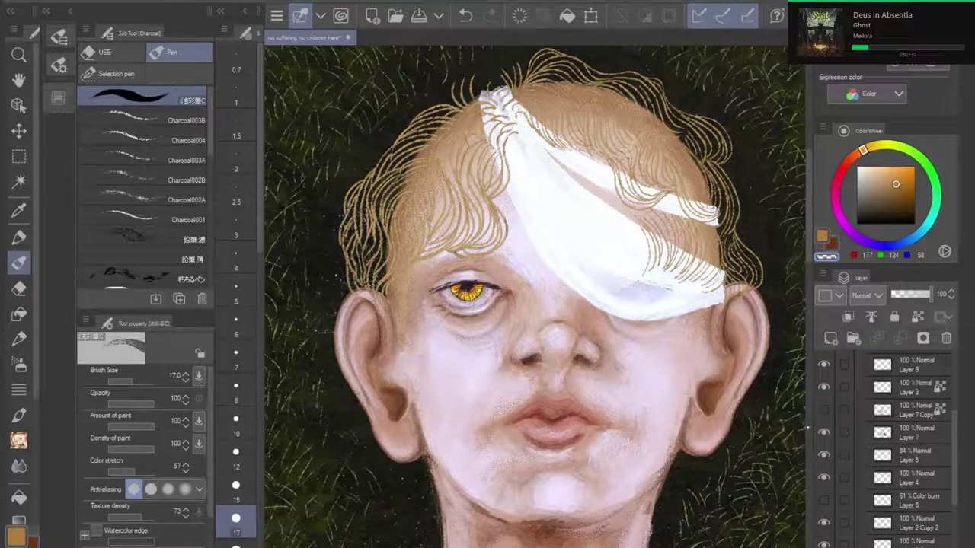
pyautogui.scroll(-5, 597, 315)
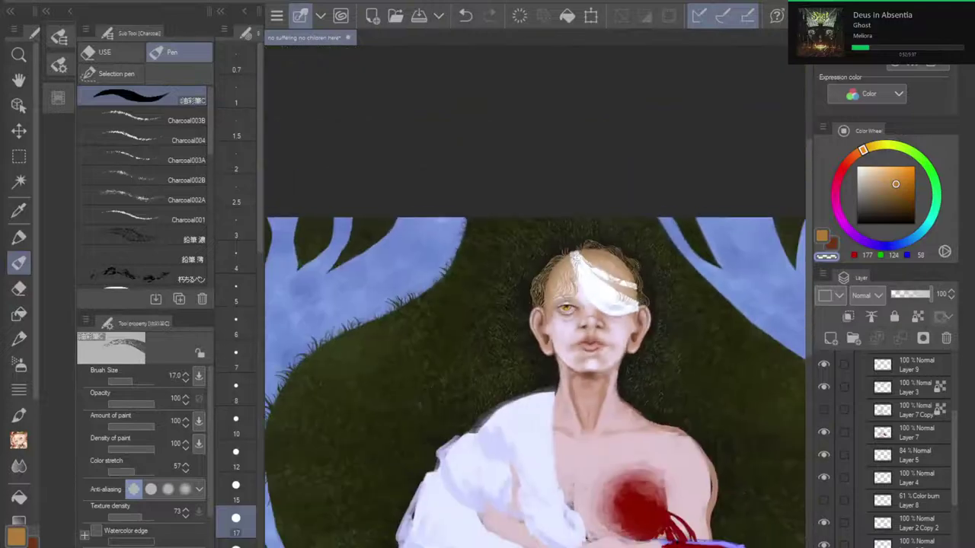
pyautogui.moveTo(597, 314); pyautogui.dragTo(596, 189)
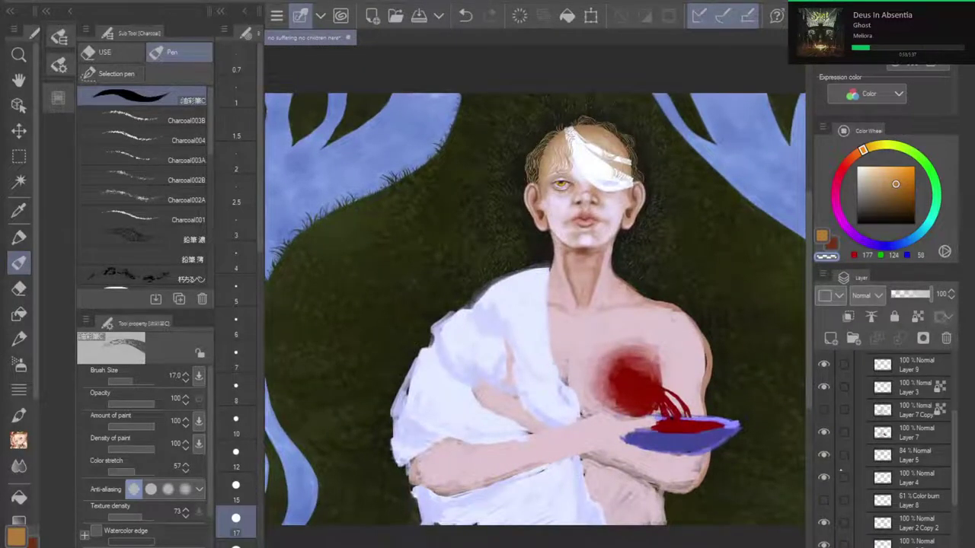
# Step: Hide Layer 5 with the white eye bandage and review the face, hair and whole figure without it
pyautogui.click(823, 455)
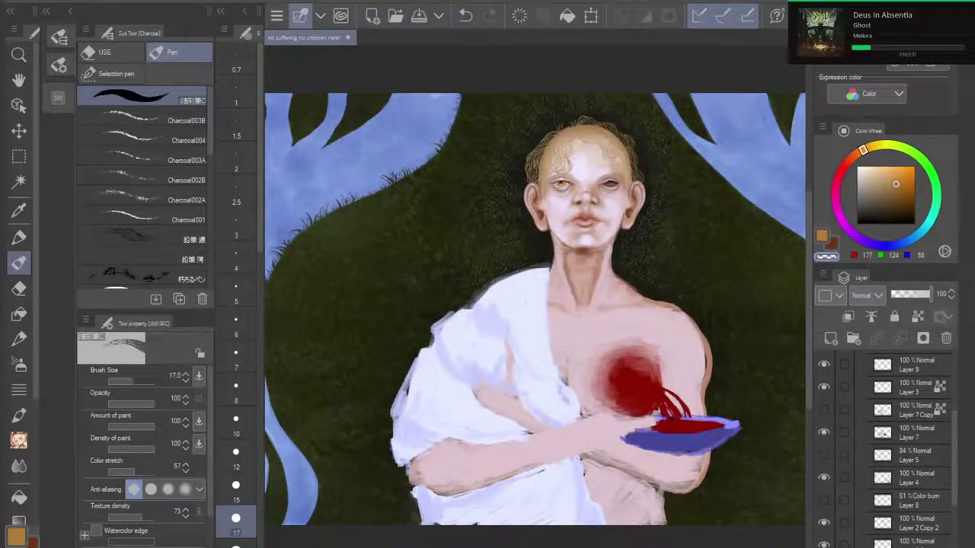
pyautogui.scroll(5, 596, 186)
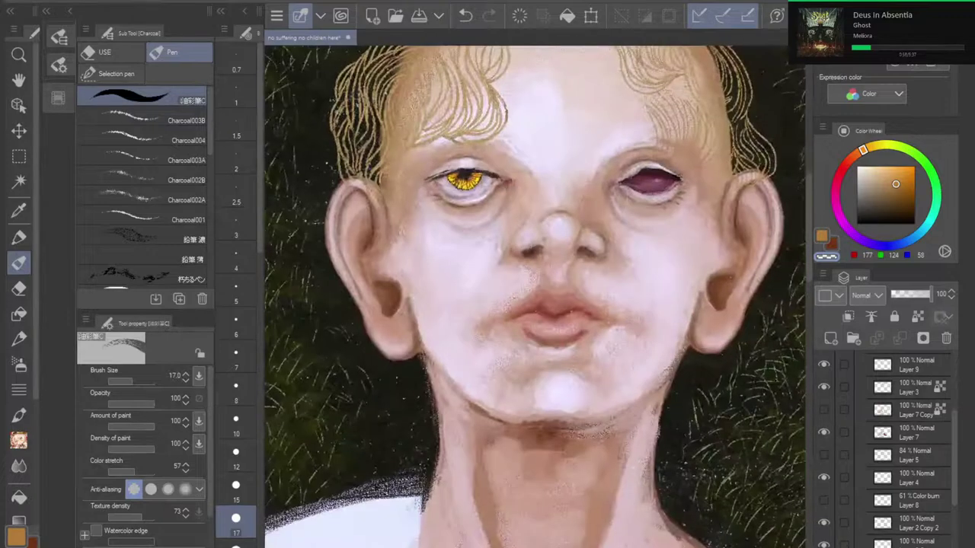
pyautogui.moveTo(596, 186); pyautogui.dragTo(591, 323)
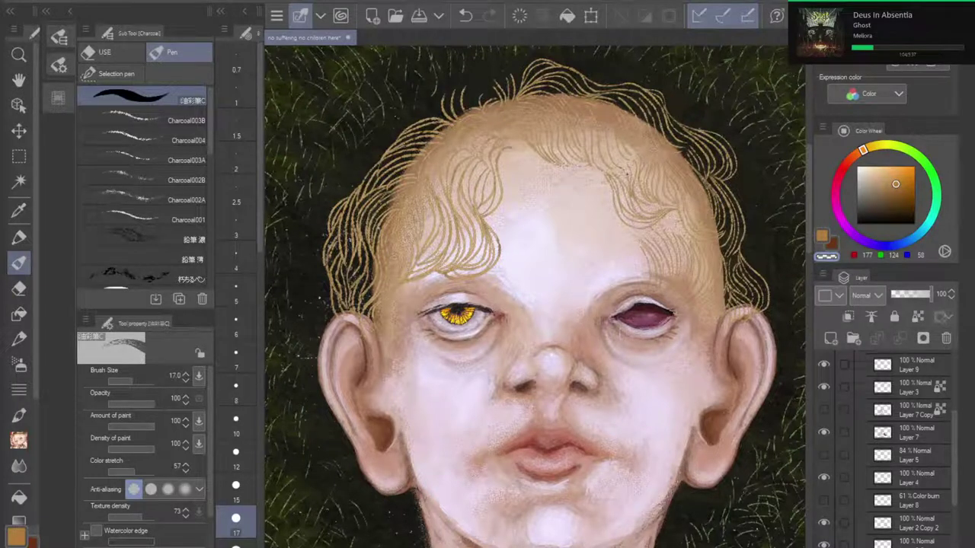
pyautogui.scroll(-5, 533, 296)
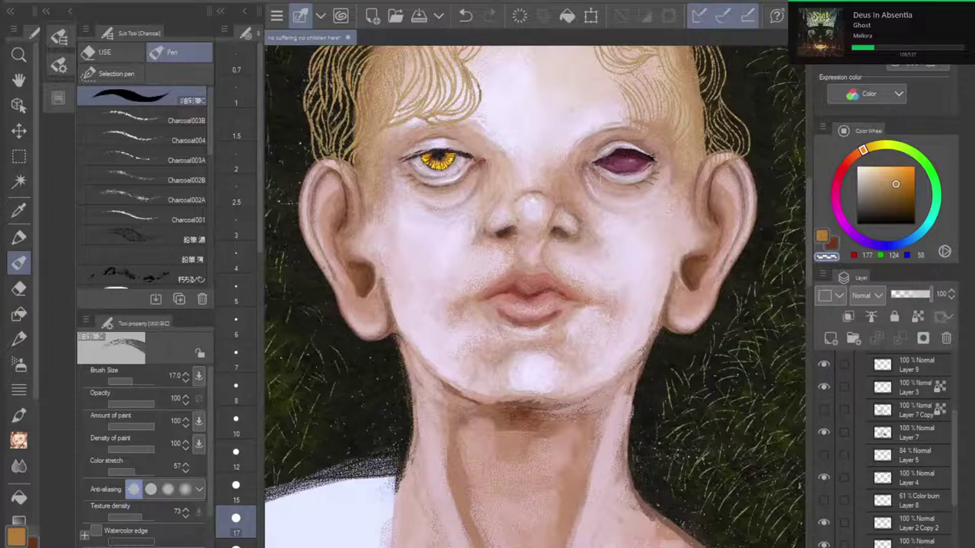
pyautogui.scroll(-5, 652, 385)
pyautogui.moveTo(653, 386); pyautogui.dragTo(590, 228)
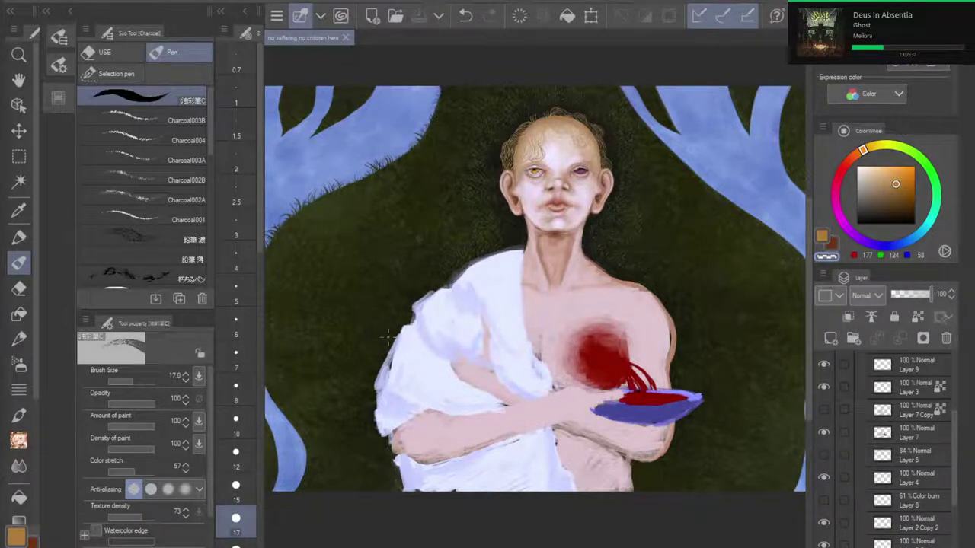
pyautogui.hotkey('ctrl', '-')
pyautogui.hotkey('ctrl', '-')
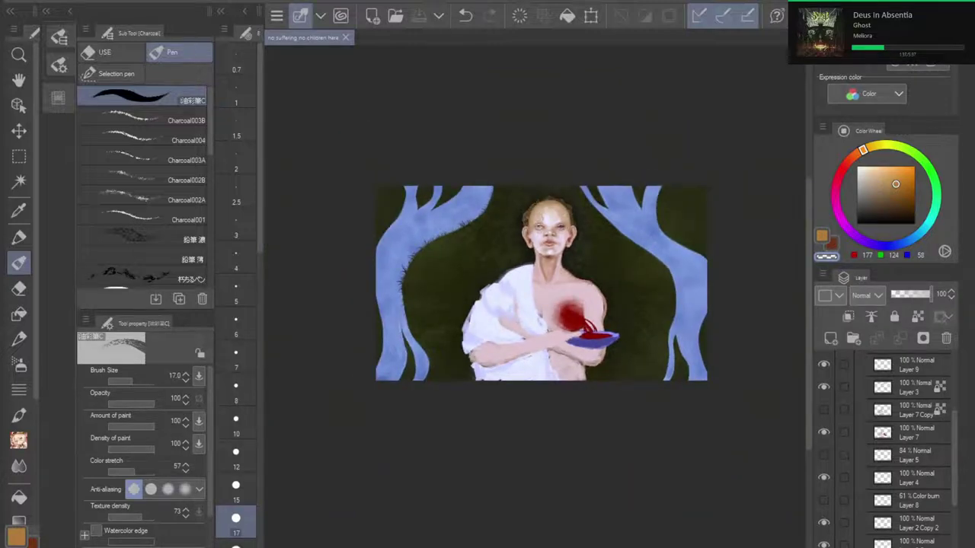
pyautogui.hotkey('ctrl', '+')
pyautogui.moveTo(529, 256); pyautogui.dragTo(527, 273)
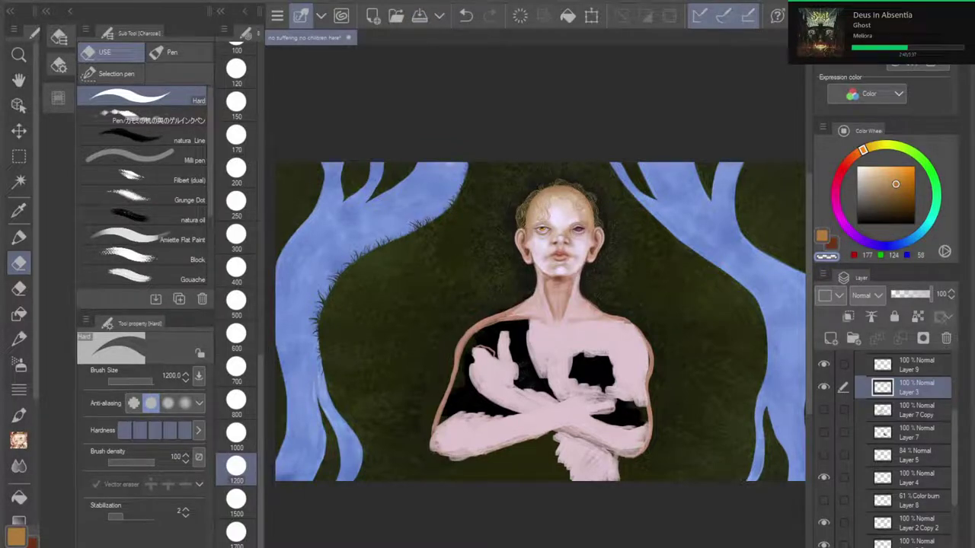
pyautogui.scroll(5, 413, 365)
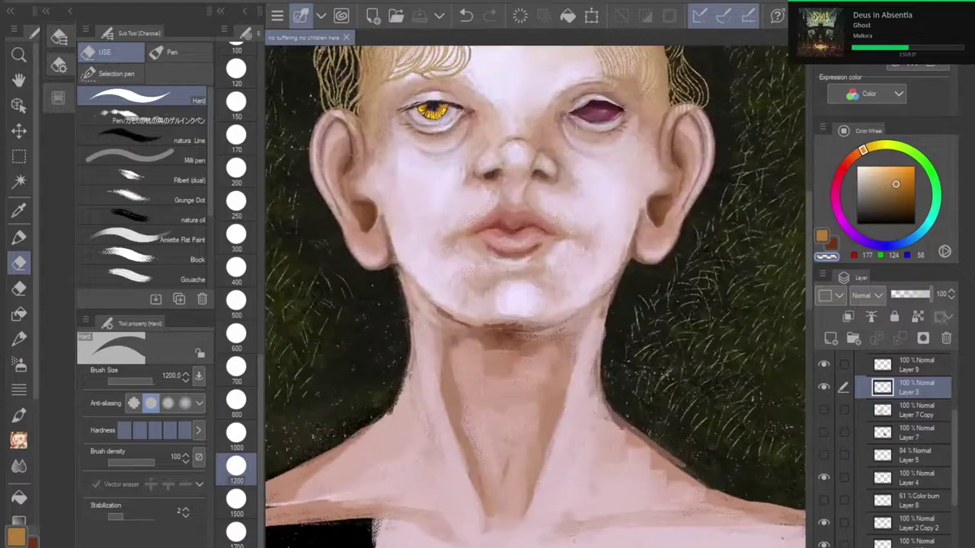
pyautogui.scroll(5, 535, 297)
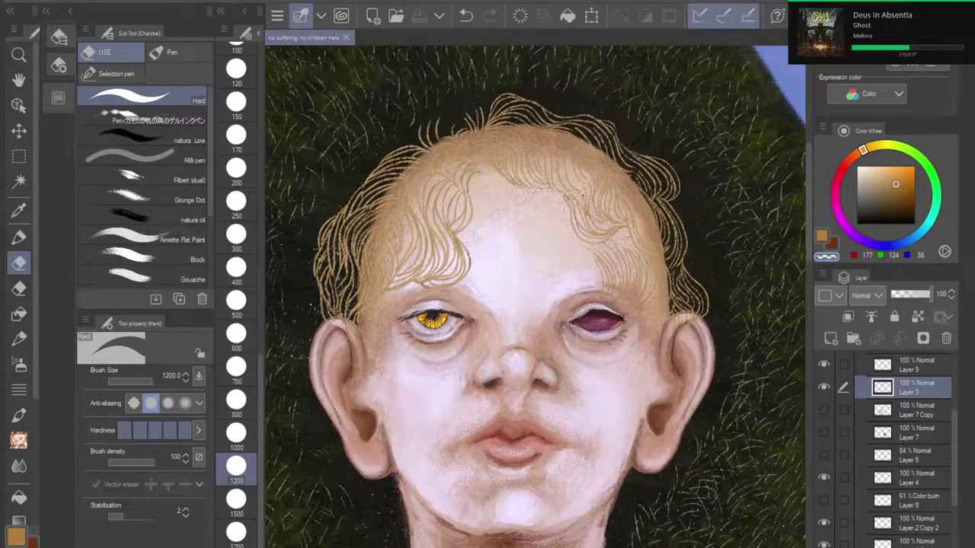
pyautogui.click(511, 214)
pyautogui.hotkey('ctrl', 'z')
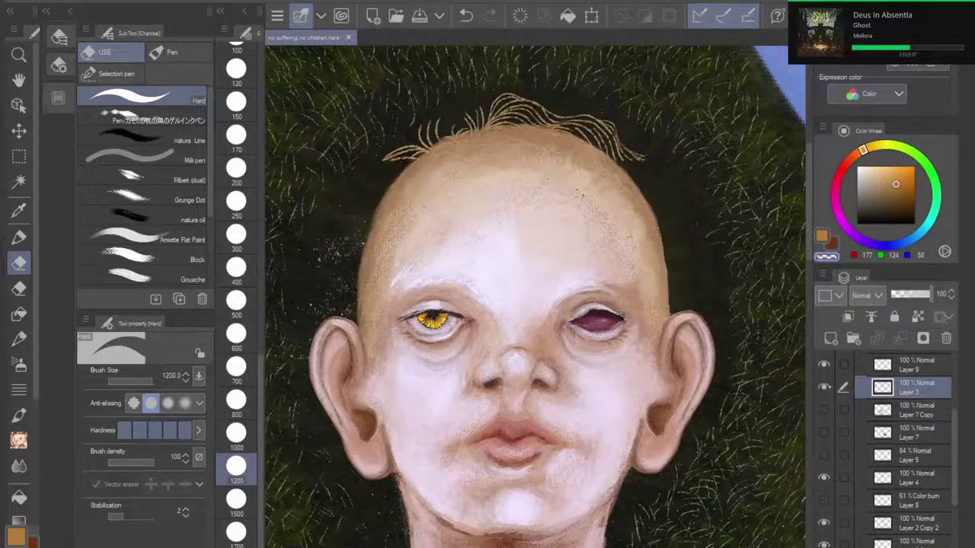
# Step: Lock the transparent pixels of the hair Layer 3 and pick a light tan colour, RGB 224, 179, 124
pyautogui.click(918, 315)
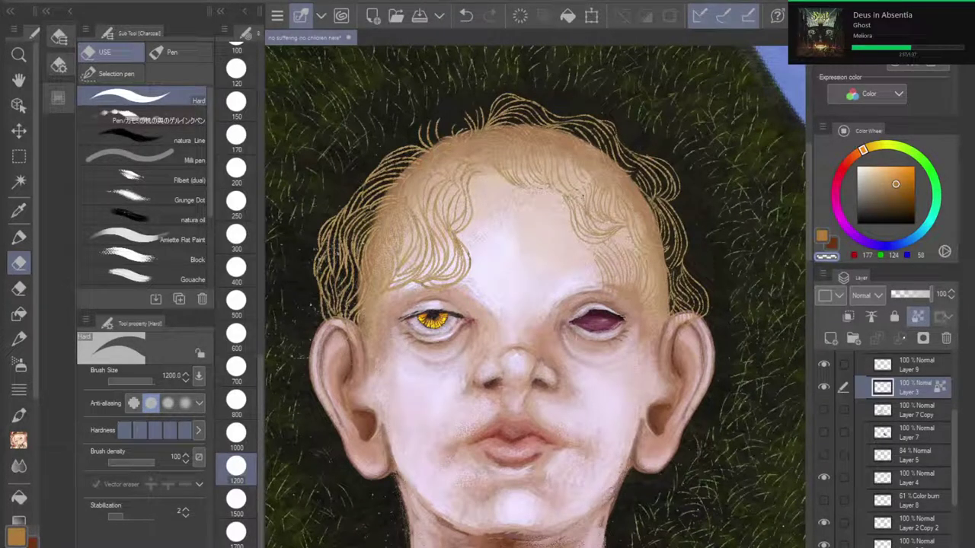
pyautogui.moveTo(903, 181)
pyautogui.mouseDown()
pyautogui.moveTo(885, 166)
pyautogui.moveTo(882, 174)
pyautogui.mouseUp()
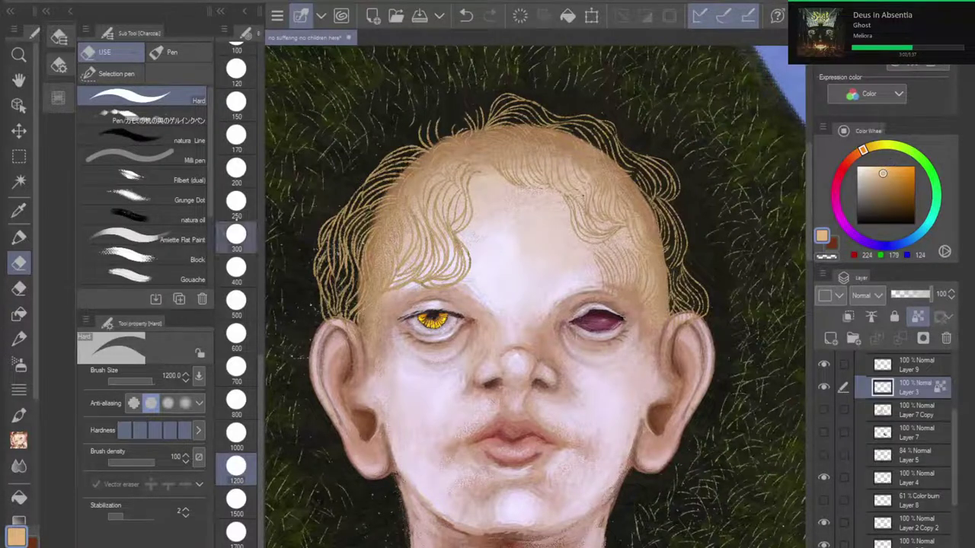
pyautogui.click(176, 260)
pyautogui.click(236, 270)
pyautogui.click(236, 236)
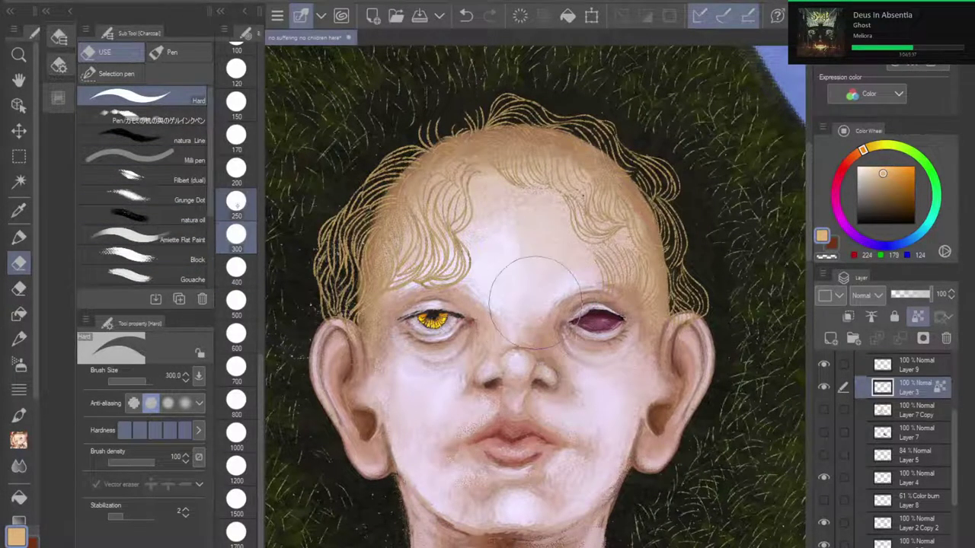
pyautogui.click(236, 203)
pyautogui.click(237, 167)
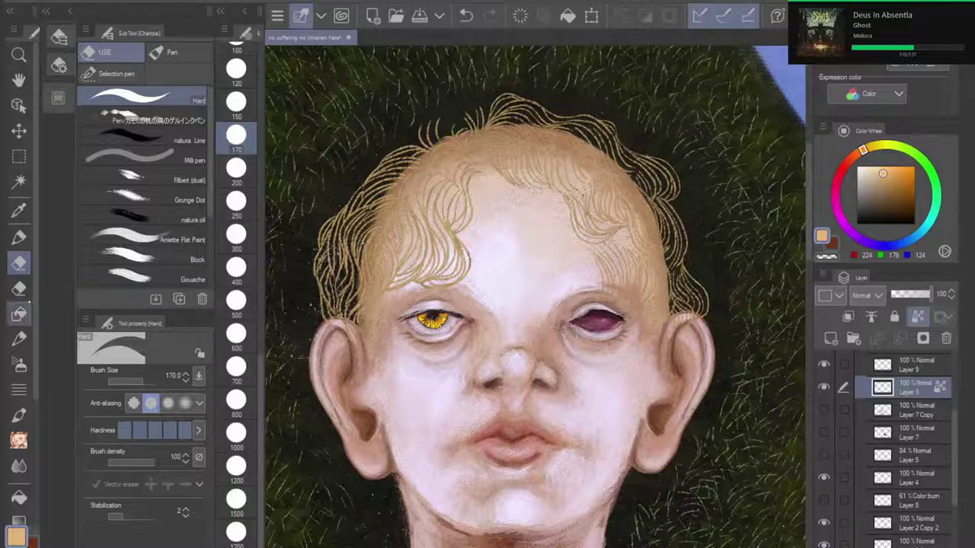
# Step: Switch to the Soft airbrush with a brush size of 300
pyautogui.click(19, 288)
pyautogui.click(19, 366)
pyautogui.click(140, 97)
pyautogui.click(236, 336)
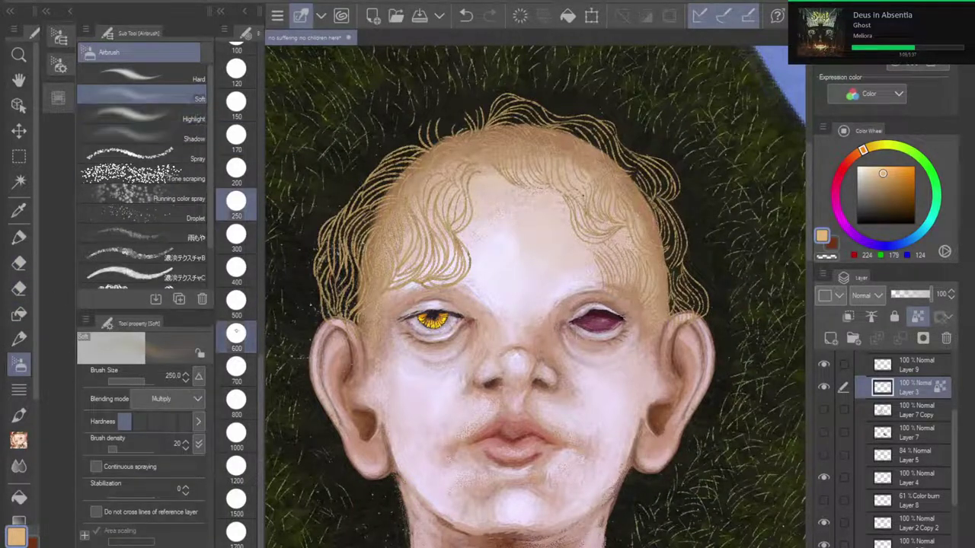
pyautogui.click(236, 236)
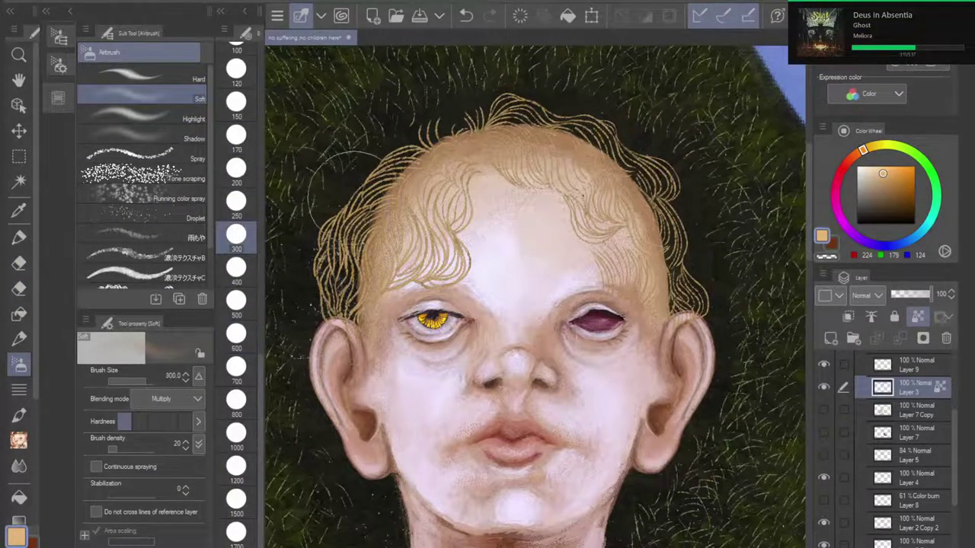
# Step: Try airbrushing light tan over the hair on the left side of the head, and undo the strokes
pyautogui.moveTo(359, 185)
pyautogui.mouseDown()
pyautogui.moveTo(346, 206)
pyautogui.moveTo(370, 199)
pyautogui.mouseUp()
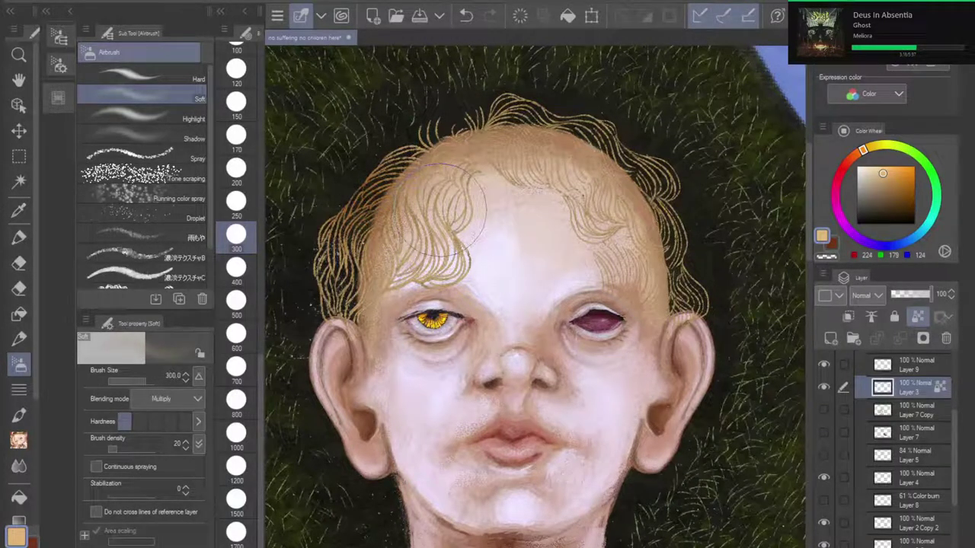
pyautogui.click(466, 16)
pyautogui.click(465, 15)
pyautogui.click(466, 15)
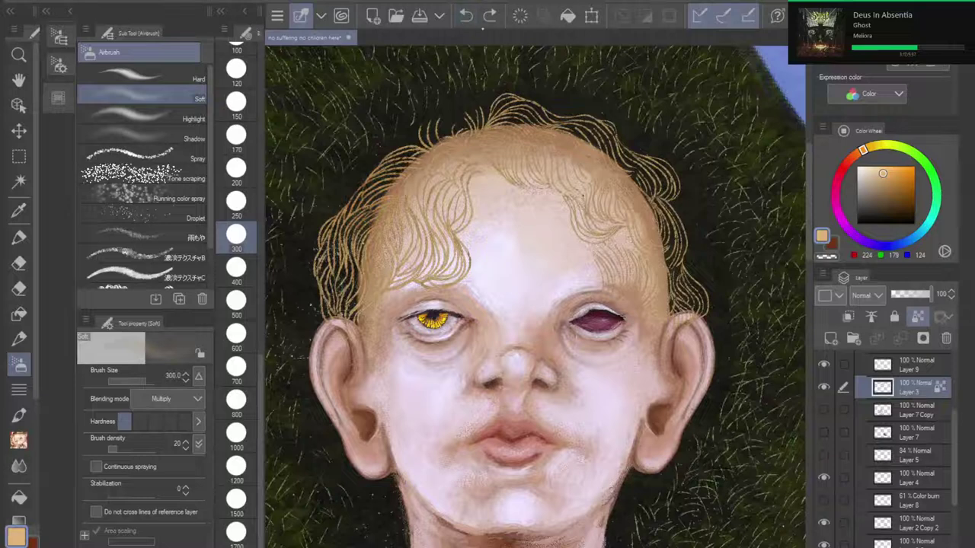
# Step: Try a paler cream, RGB 251, 222, 187, on the hair at the left of the head, and undo it
pyautogui.click(872, 168)
pyautogui.moveTo(360, 197)
pyautogui.mouseDown()
pyautogui.moveTo(377, 206)
pyautogui.moveTo(392, 181)
pyautogui.mouseUp()
pyautogui.click(466, 15)
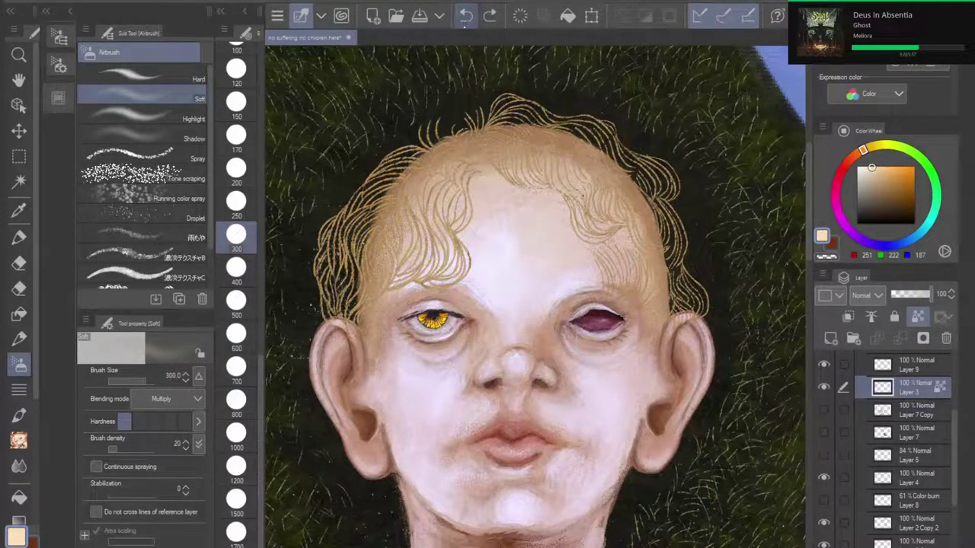
pyautogui.click(490, 15)
pyautogui.click(465, 16)
# Step: Add a new layer above the hair Layer 3, clip it to that layer and set its blending mode to Add (Glow)
pyautogui.click(831, 338)
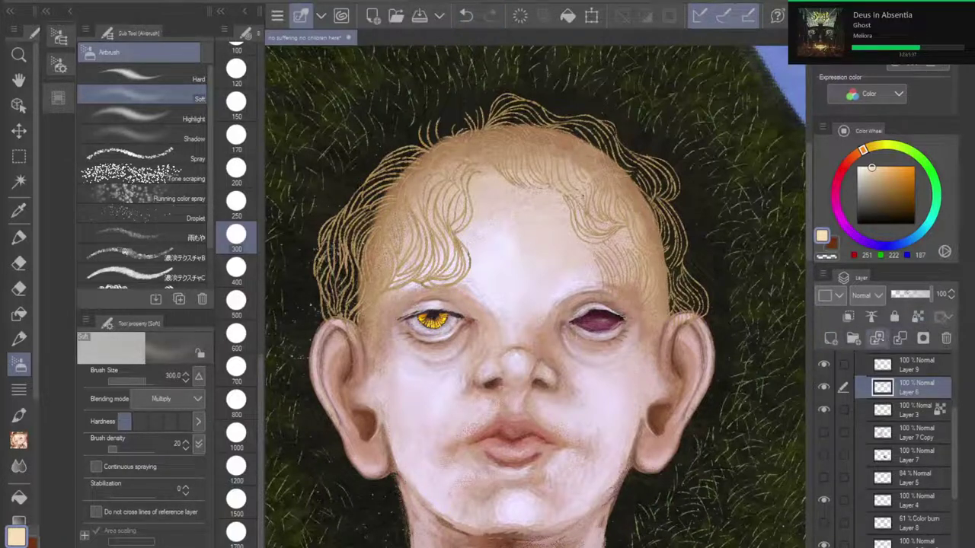
pyautogui.click(847, 316)
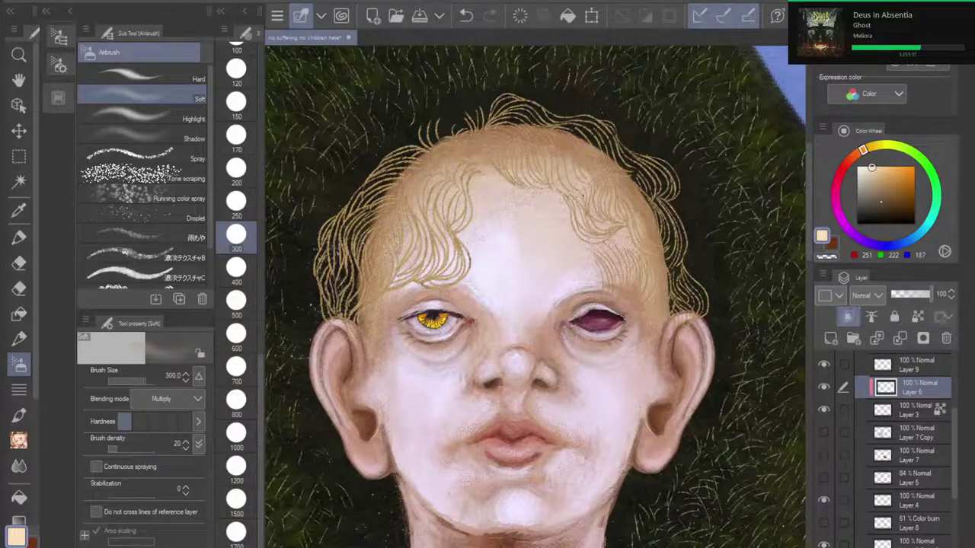
pyautogui.click(868, 296)
# Step: Try airbrushing a cream glow over the left-hand curls at size 300, and undo it
pyautogui.moveTo(374, 172); pyautogui.dragTo(331, 243)
pyautogui.moveTo(342, 194); pyautogui.dragTo(324, 278)
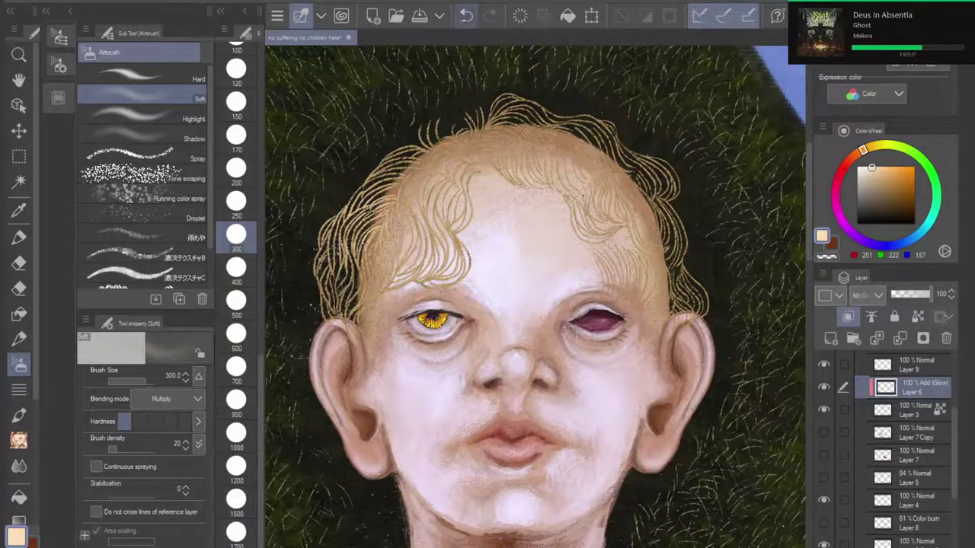
pyautogui.click(465, 15)
# Step: Try a cream glow along the left-hand curls at airbrush size 100, and undo it together with the Add (Glow) blending mode
pyautogui.press('[')
pyautogui.press('[')
pyautogui.press('[')
pyautogui.press('[')
pyautogui.press('[')
pyautogui.press('[')
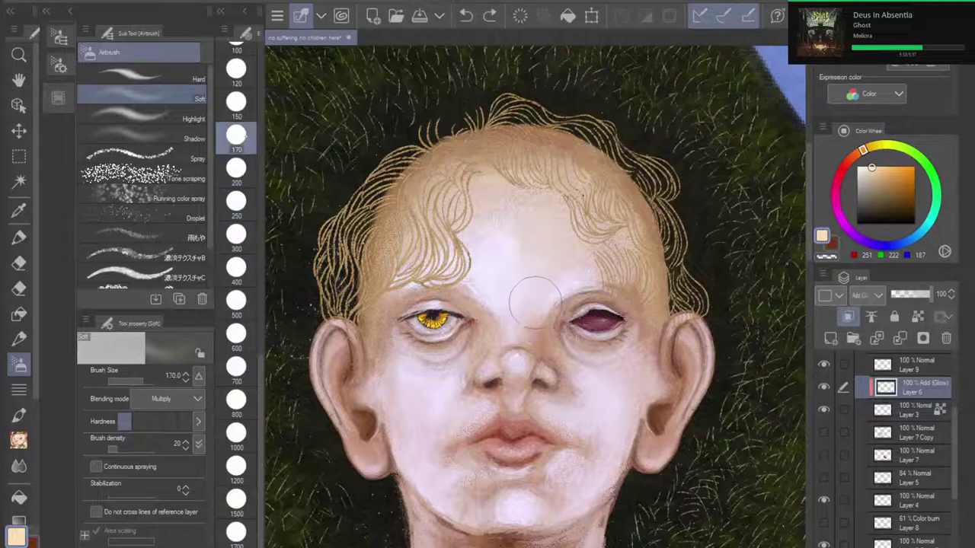
pyautogui.scroll(5, 432, 320)
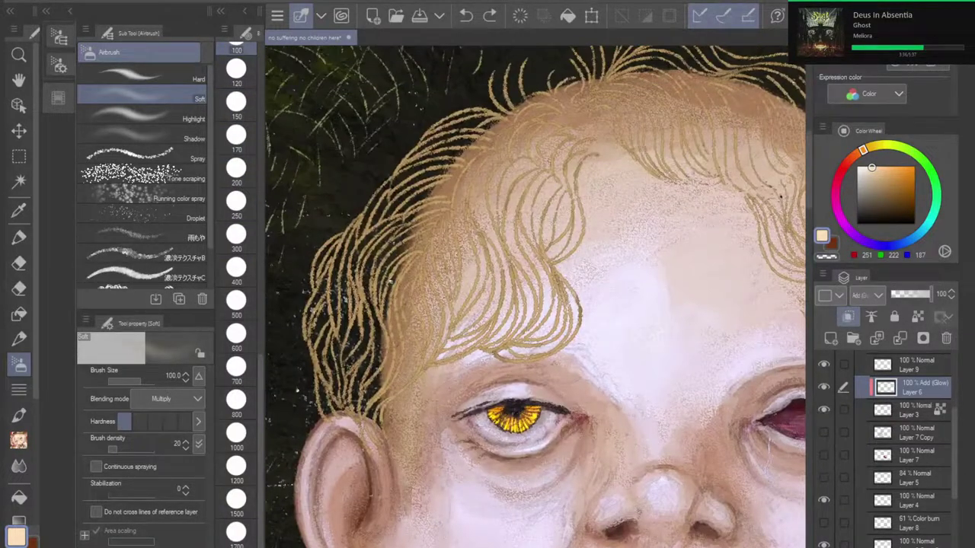
pyautogui.moveTo(323, 263)
pyautogui.mouseDown()
pyautogui.moveTo(309, 305)
pyautogui.moveTo(313, 349)
pyautogui.moveTo(361, 211)
pyautogui.moveTo(457, 133)
pyautogui.moveTo(449, 114)
pyautogui.moveTo(466, 125)
pyautogui.mouseUp()
pyautogui.scroll(-5, 642, 204)
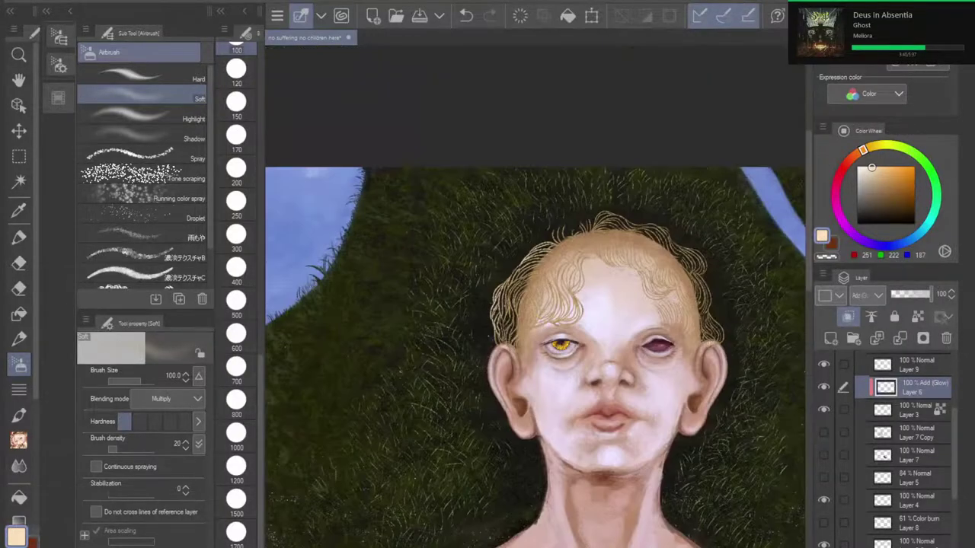
pyautogui.scroll(3, 641, 204)
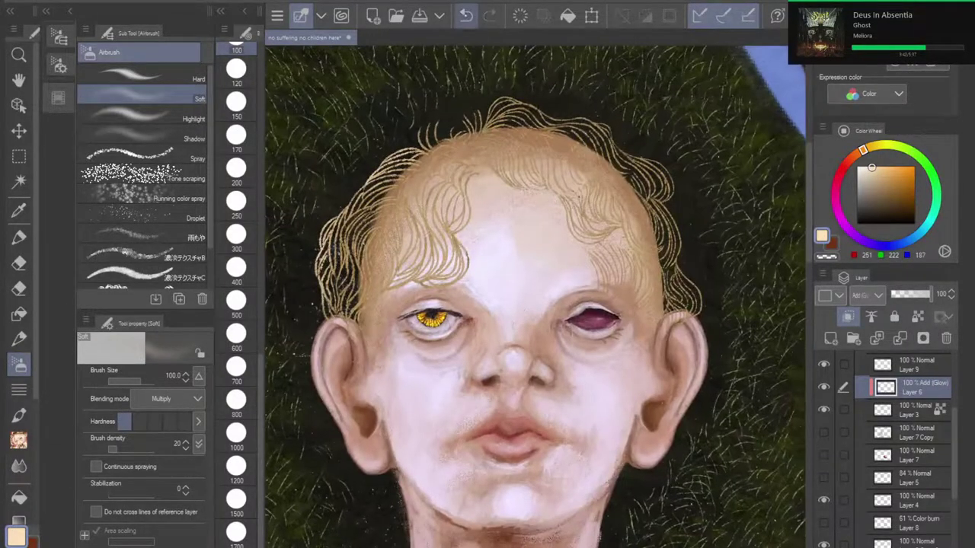
pyautogui.click(465, 16)
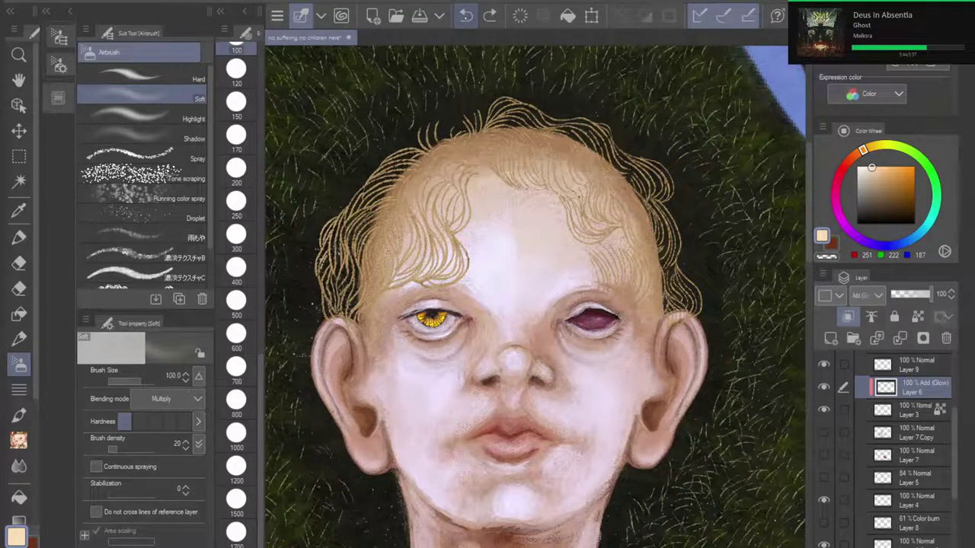
pyautogui.click(464, 16)
# Step: Try thin cream airbrush highlights at size 17 on the left-hand curls of the clipped layer, and undo them
pyautogui.click(236, 201)
pyautogui.press('[')
pyautogui.press('[')
pyautogui.press('[')
pyautogui.press('[')
pyautogui.press('[')
pyautogui.press('[')
pyautogui.press('[')
pyautogui.press('[')
pyautogui.press('[')
pyautogui.press('[')
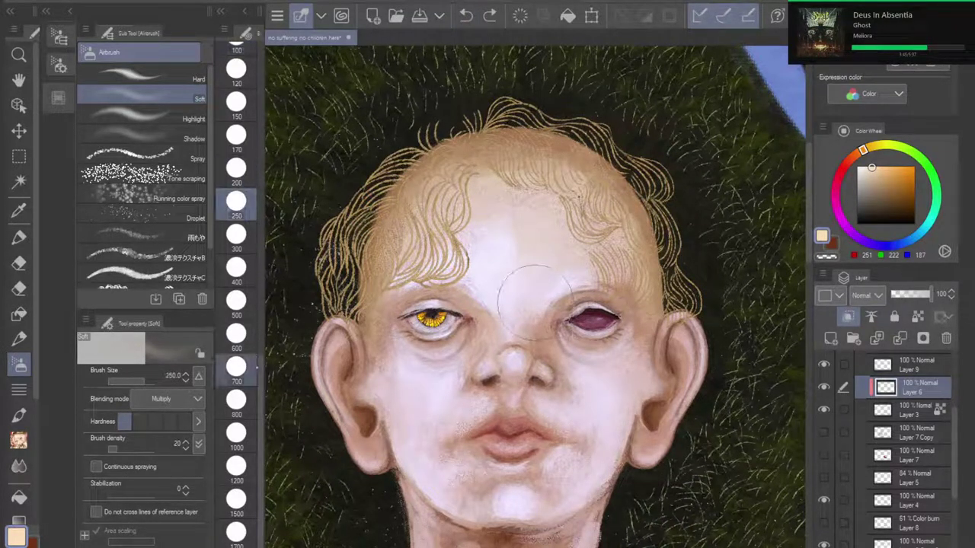
pyautogui.press('[')
pyautogui.press('[')
pyautogui.press('[')
pyautogui.press('[')
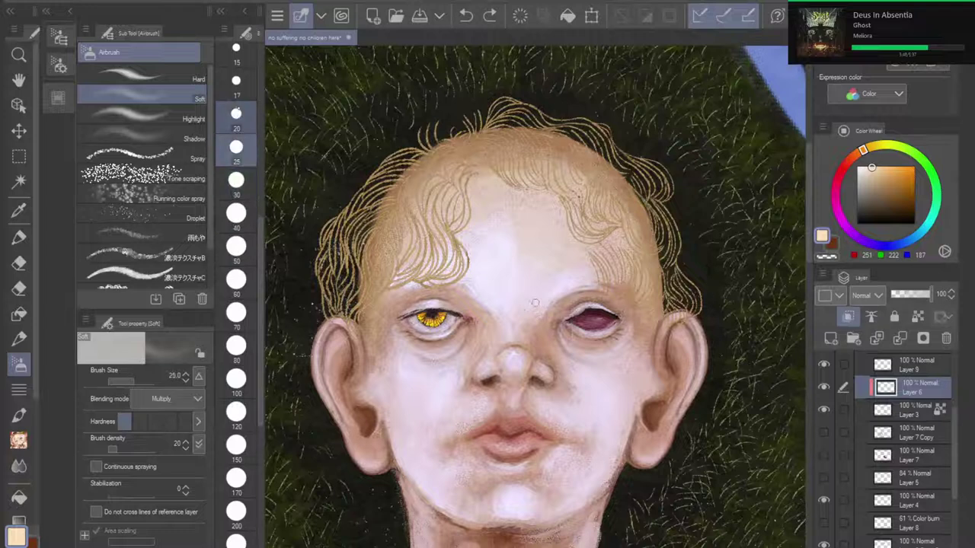
pyautogui.moveTo(346, 241)
pyautogui.mouseDown()
pyautogui.moveTo(347, 257)
pyautogui.moveTo(334, 250)
pyautogui.moveTo(366, 247)
pyautogui.moveTo(380, 273)
pyautogui.mouseUp()
pyautogui.moveTo(390, 246); pyautogui.dragTo(394, 274)
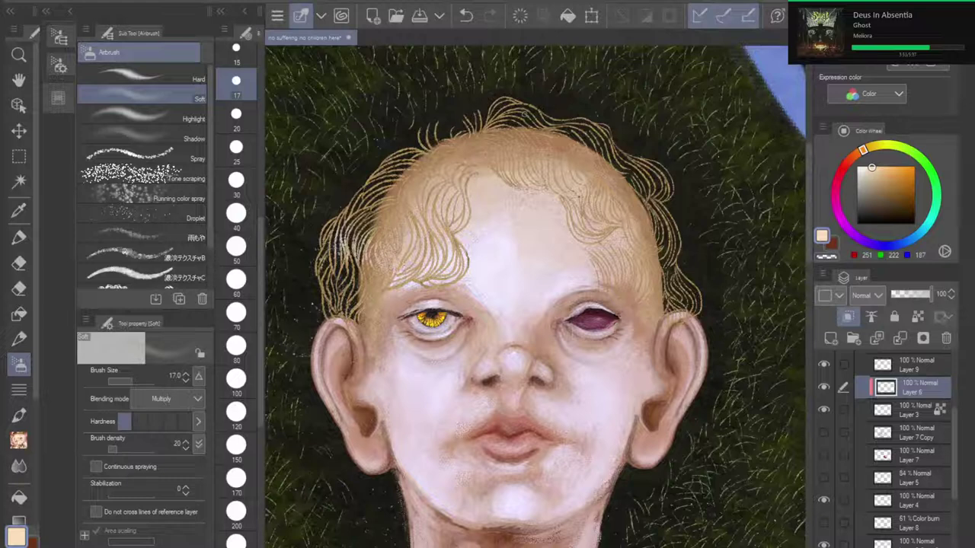
pyautogui.click(466, 15)
pyautogui.click(465, 15)
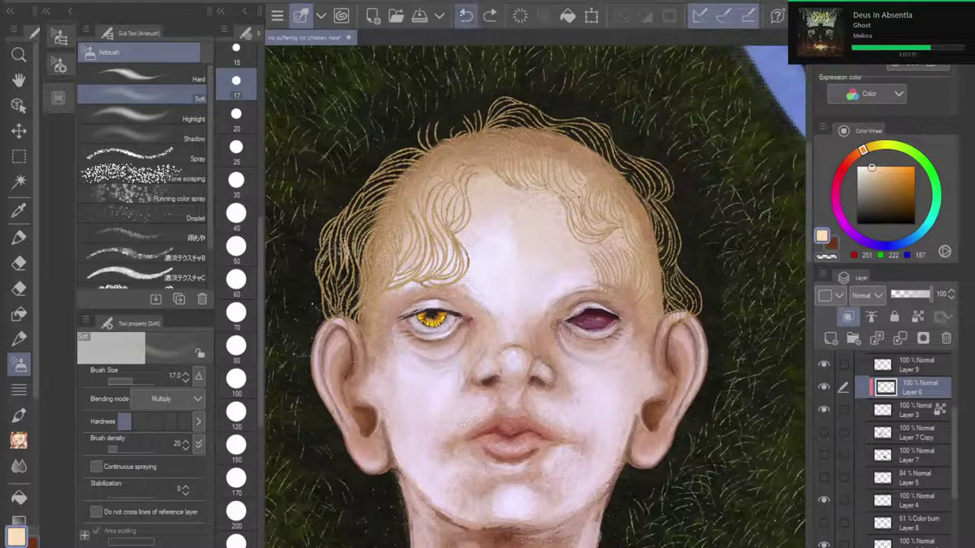
# Step: Airbrush light orange, RGB 227, 176, 112, over the left and right curls on the clipped layer at size 80
pyautogui.moveTo(889, 192); pyautogui.dragTo(885, 173)
pyautogui.click(236, 345)
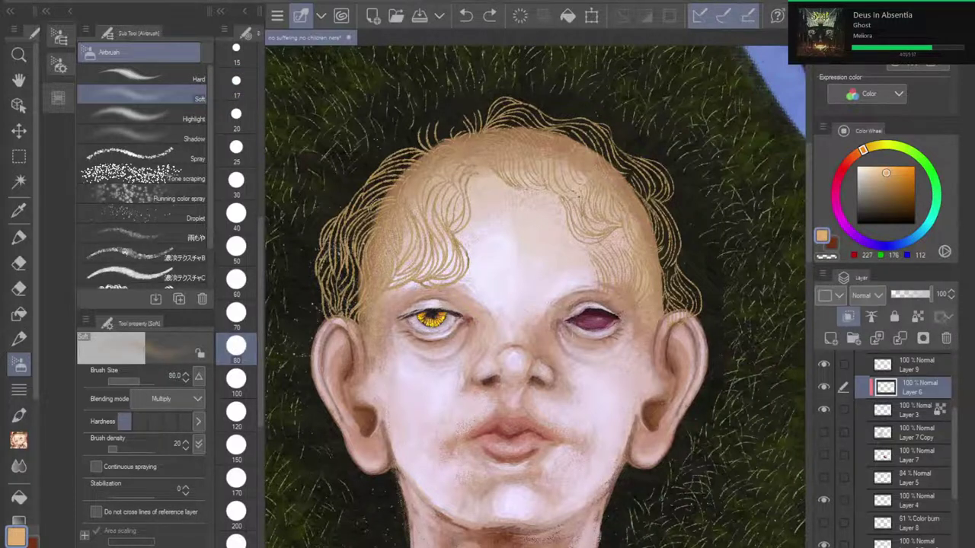
pyautogui.moveTo(362, 217)
pyautogui.mouseDown()
pyautogui.moveTo(343, 240)
pyautogui.moveTo(454, 248)
pyautogui.moveTo(330, 245)
pyautogui.moveTo(323, 274)
pyautogui.mouseUp()
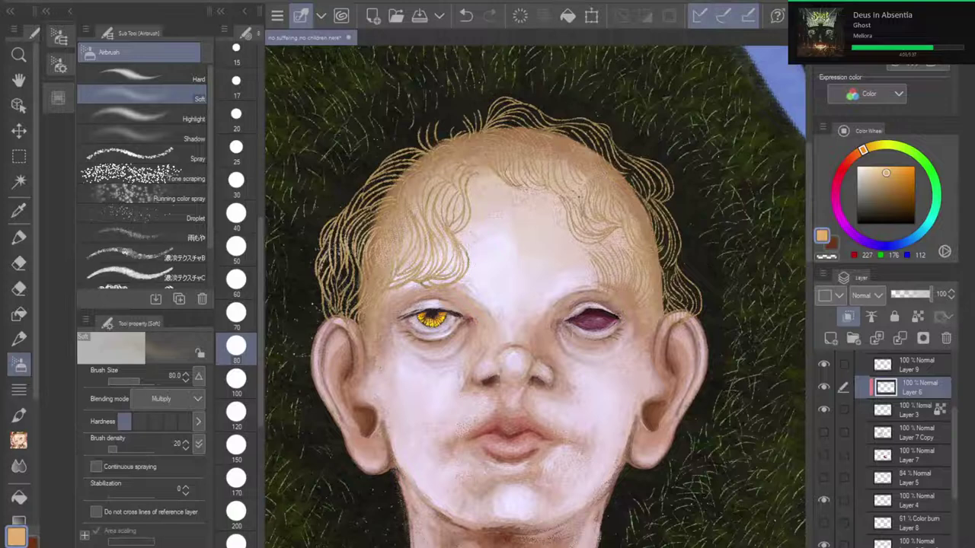
pyautogui.moveTo(549, 185)
pyautogui.mouseDown()
pyautogui.moveTo(591, 217)
pyautogui.moveTo(647, 195)
pyautogui.moveTo(667, 217)
pyautogui.mouseUp()
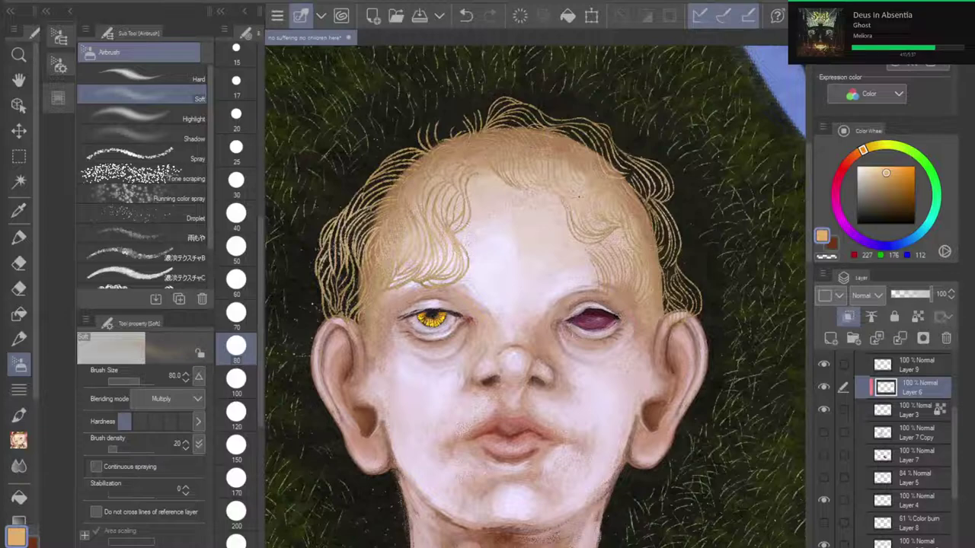
pyautogui.scroll(-3, 588, 329)
pyautogui.moveTo(563, 343); pyautogui.dragTo(600, 294)
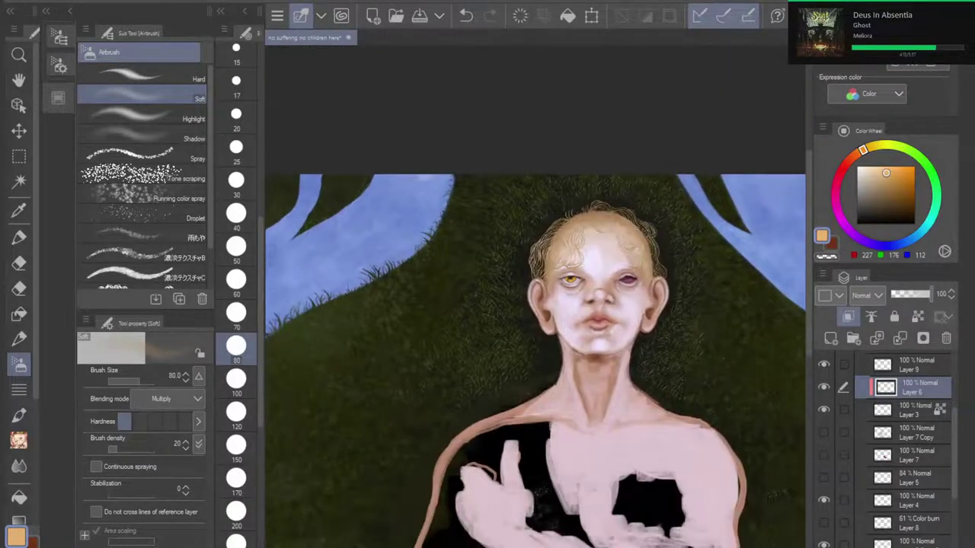
# Step: Airbrush light orange over the hair at the crown and deepen the forehead curls with brown, RGB 146, 101, 46, at size 80
pyautogui.scroll(5, 629, 269)
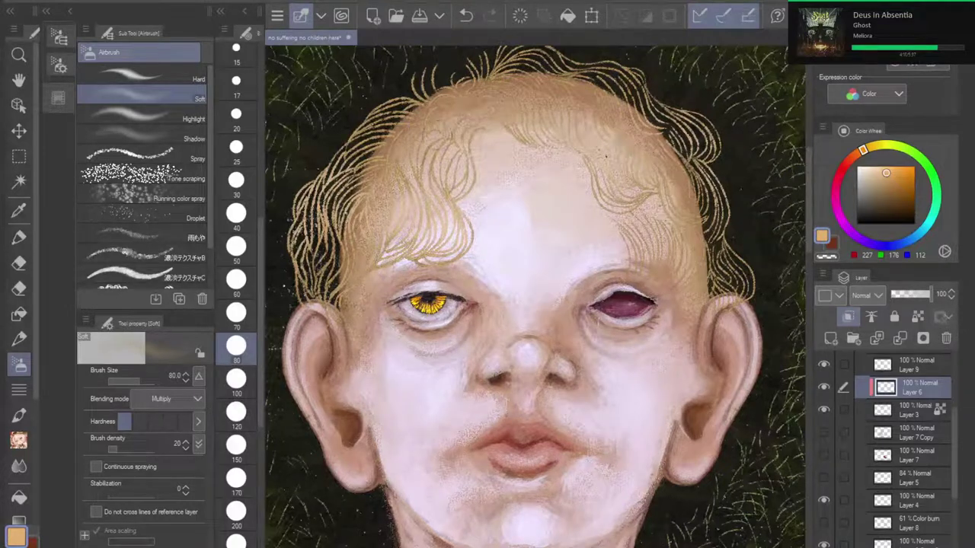
pyautogui.moveTo(409, 126)
pyautogui.mouseDown()
pyautogui.moveTo(361, 116)
pyautogui.moveTo(510, 72)
pyautogui.moveTo(520, 114)
pyautogui.moveTo(549, 157)
pyautogui.moveTo(548, 59)
pyautogui.moveTo(590, 98)
pyautogui.moveTo(522, 110)
pyautogui.mouseUp()
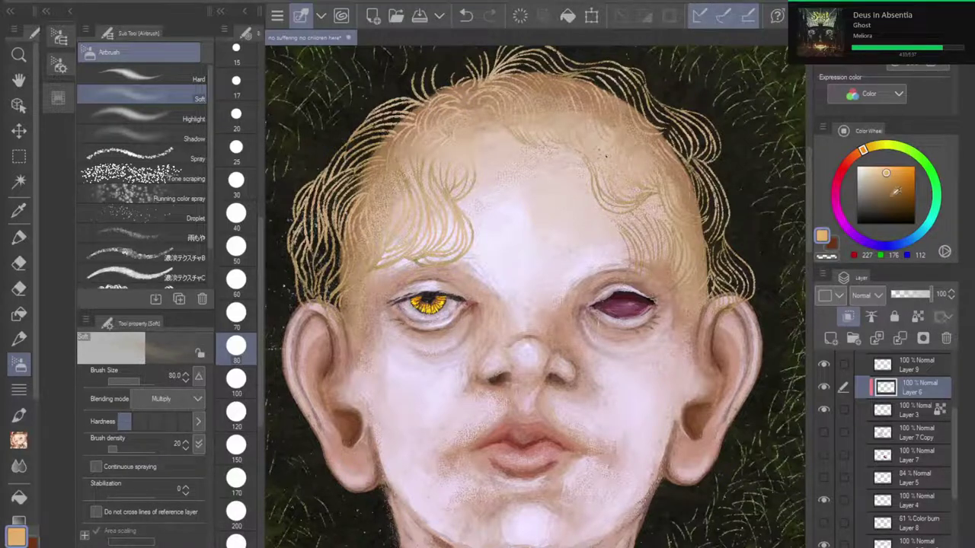
pyautogui.click(896, 192)
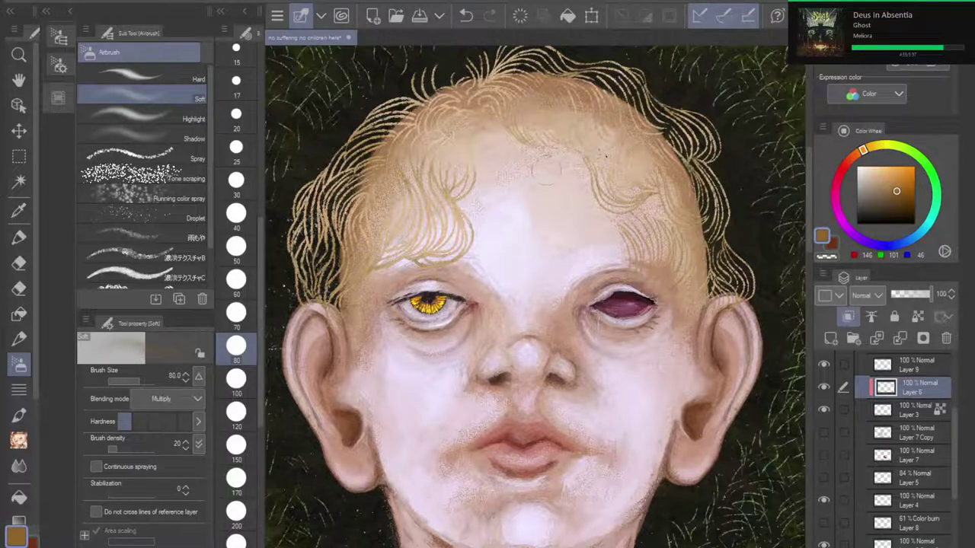
pyautogui.moveTo(591, 170)
pyautogui.mouseDown()
pyautogui.moveTo(616, 162)
pyautogui.moveTo(652, 105)
pyautogui.moveTo(581, 150)
pyautogui.moveTo(641, 112)
pyautogui.moveTo(677, 208)
pyautogui.moveTo(614, 187)
pyautogui.mouseUp()
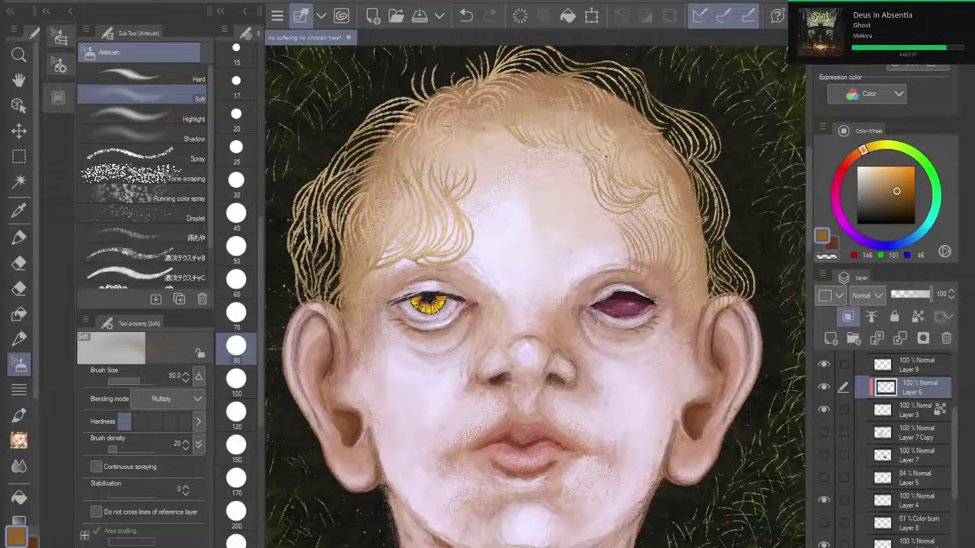
pyautogui.moveTo(447, 112)
pyautogui.mouseDown()
pyautogui.moveTo(492, 145)
pyautogui.moveTo(430, 81)
pyautogui.mouseUp()
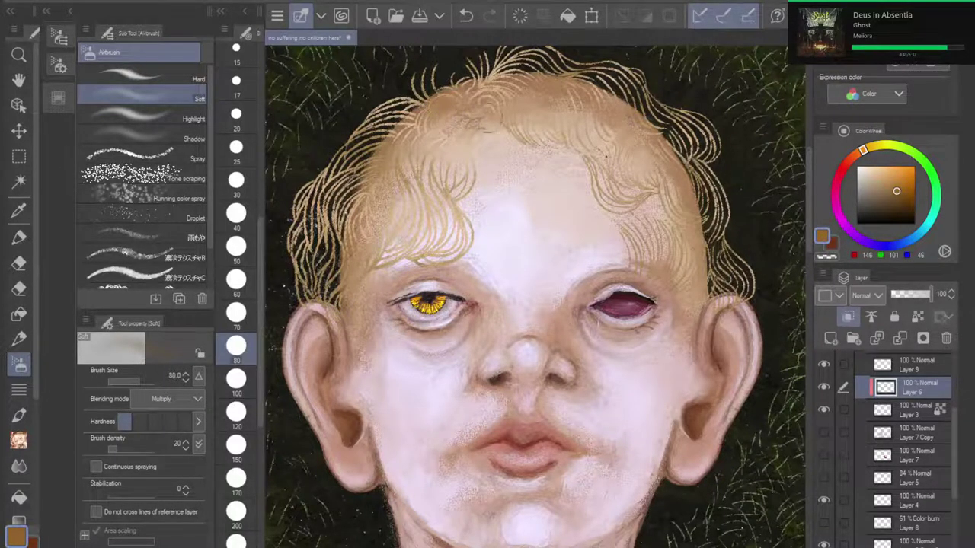
pyautogui.moveTo(472, 104)
pyautogui.mouseDown()
pyautogui.moveTo(464, 92)
pyautogui.moveTo(460, 140)
pyautogui.mouseUp()
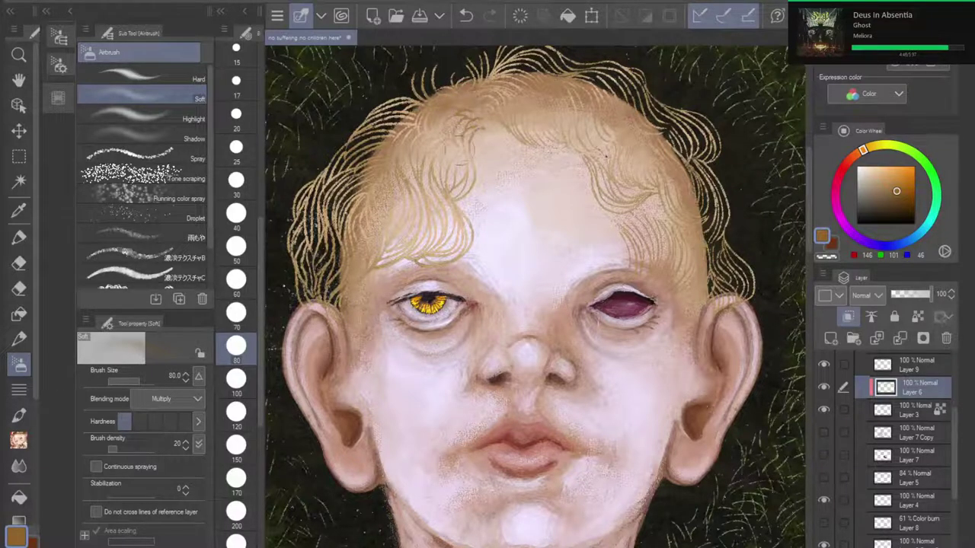
pyautogui.scroll(-4, 594, 343)
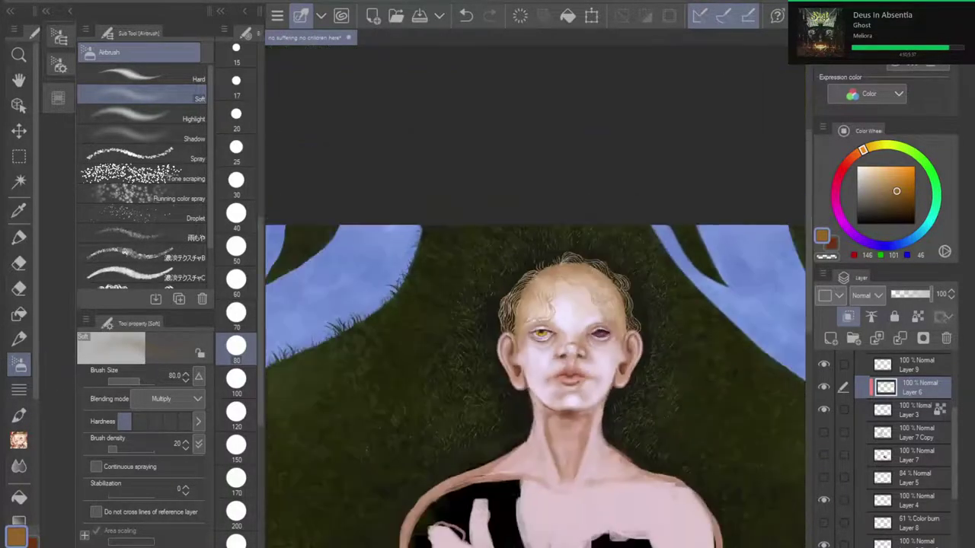
# Step: Examine the hair, face, neck, shoulders and crossed arms both in close-up and in the whole composition
pyautogui.moveTo(594, 342); pyautogui.dragTo(619, 215)
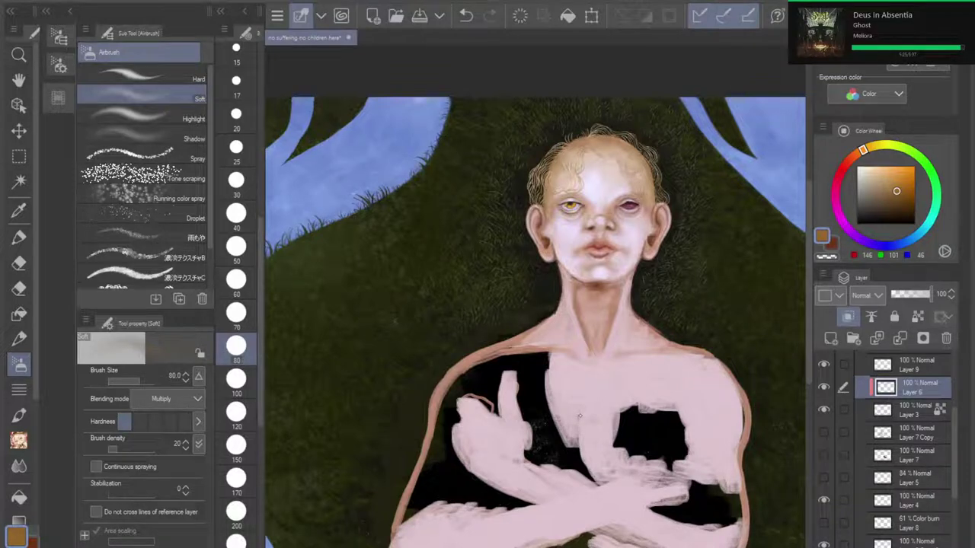
pyautogui.scroll(5, 620, 243)
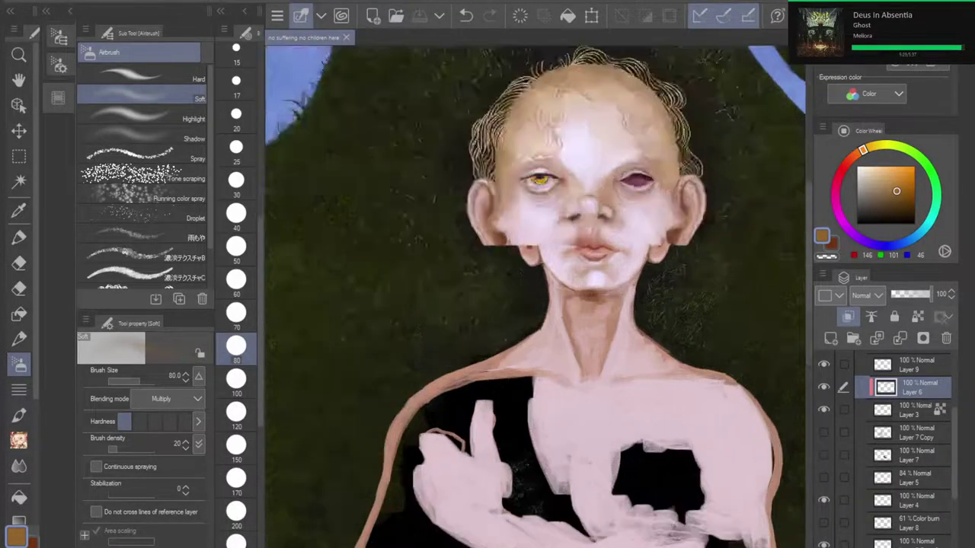
pyautogui.moveTo(538, 242); pyautogui.dragTo(531, 485)
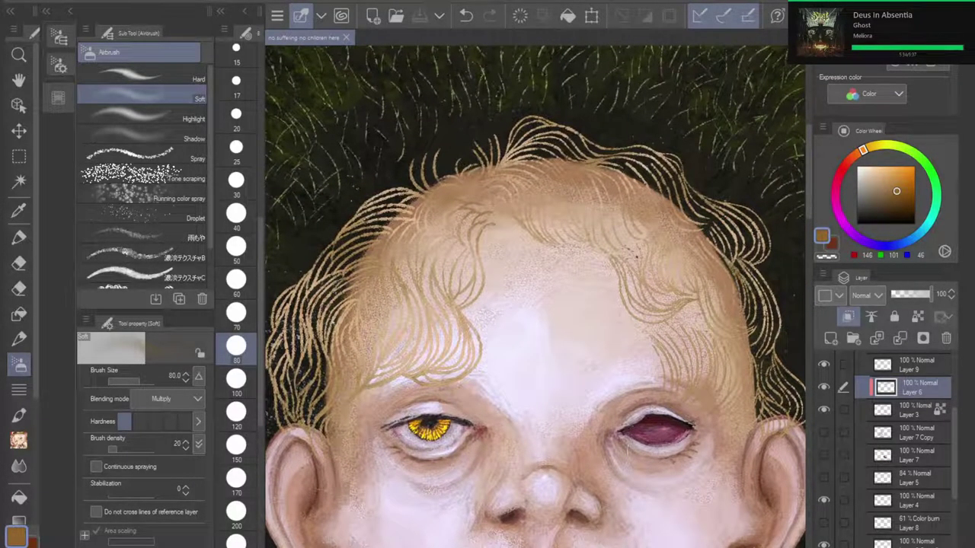
pyautogui.scroll(-3, 535, 296)
pyautogui.moveTo(535, 296); pyautogui.dragTo(546, 259)
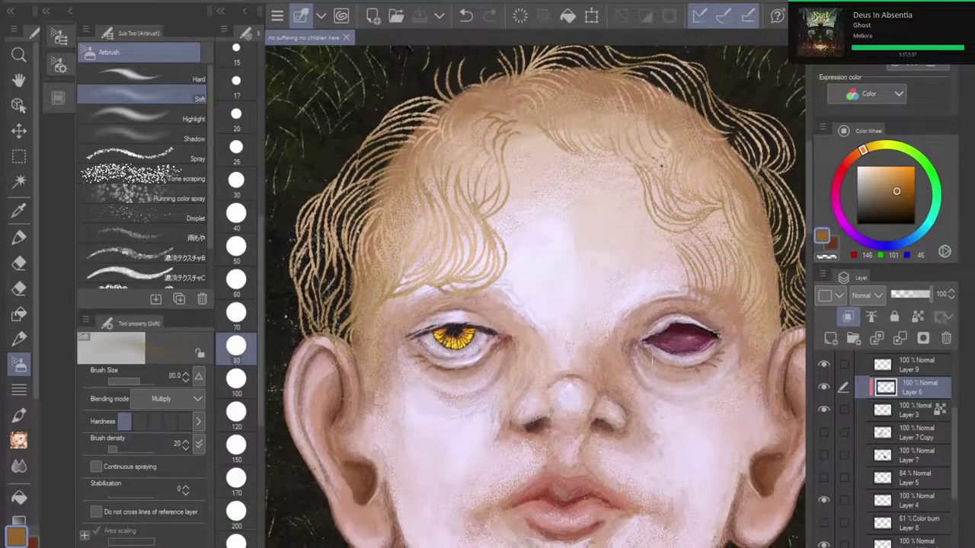
pyautogui.scroll(2, 487, 184)
pyautogui.scroll(-1, 487, 185)
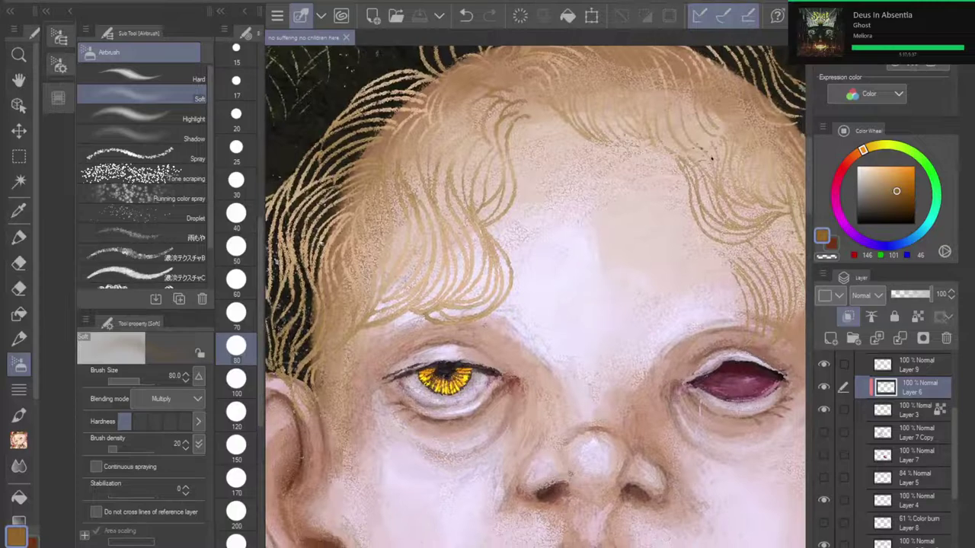
pyautogui.moveTo(712, 158); pyautogui.dragTo(595, 250)
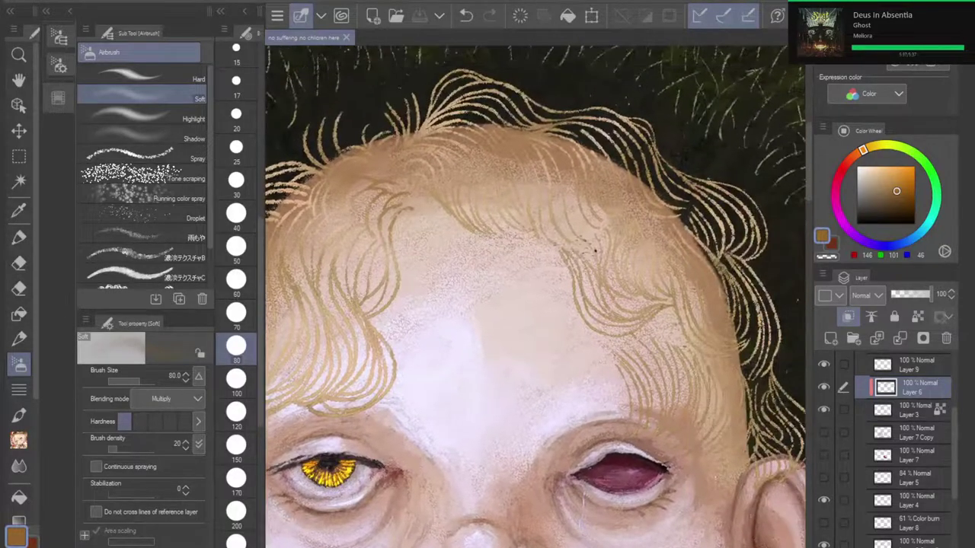
pyautogui.scroll(-3, 536, 296)
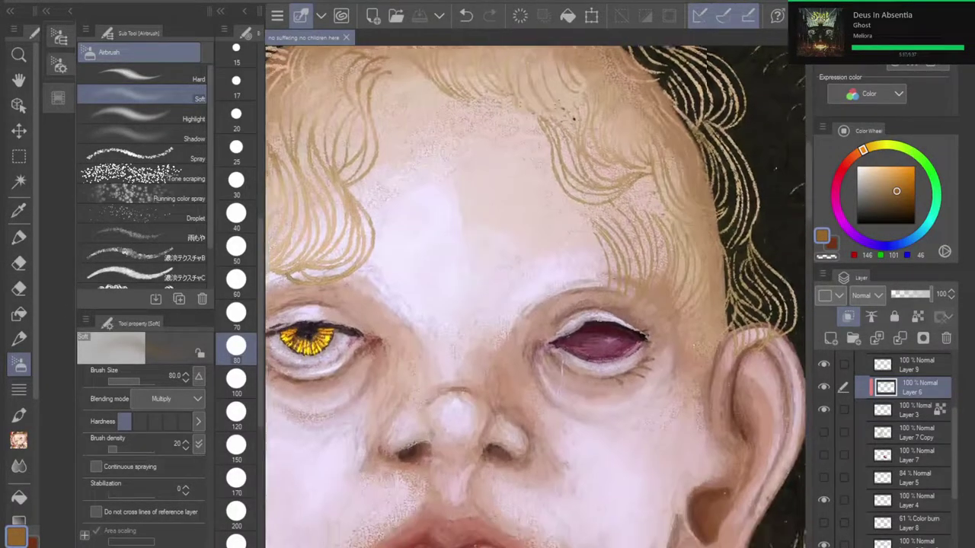
pyautogui.moveTo(456, 415); pyautogui.dragTo(661, 155)
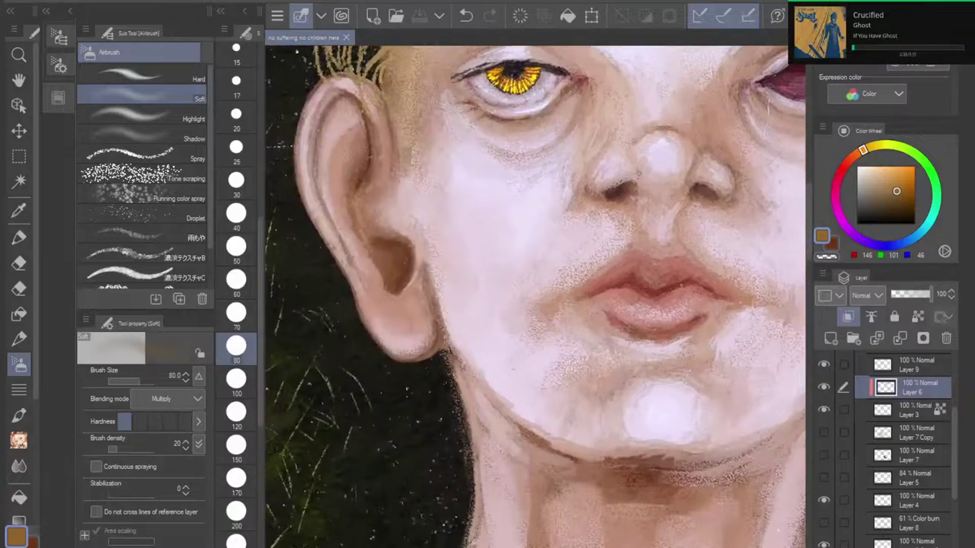
pyautogui.scroll(-9, 535, 296)
pyautogui.hscroll(-2, 536, 297)
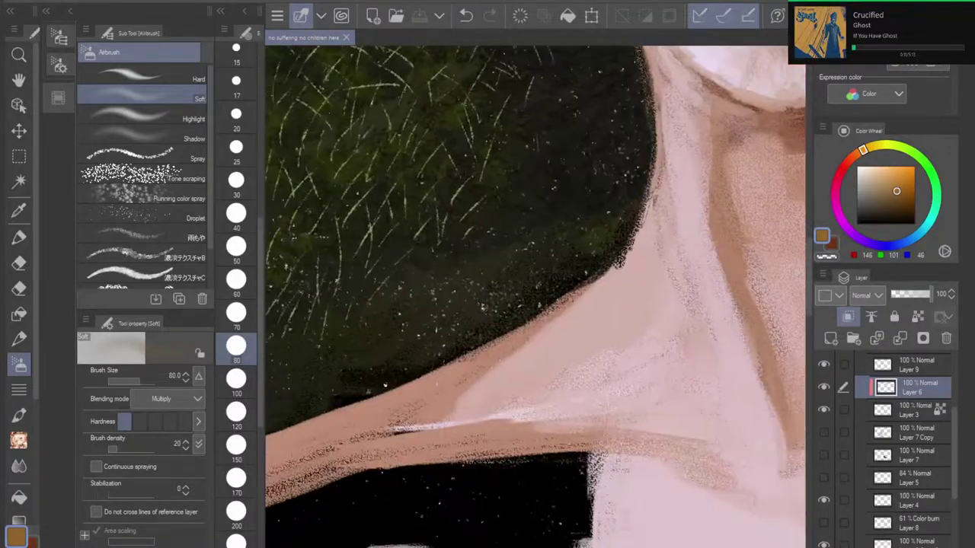
pyautogui.scroll(6, 535, 296)
pyautogui.scroll(-4, 535, 297)
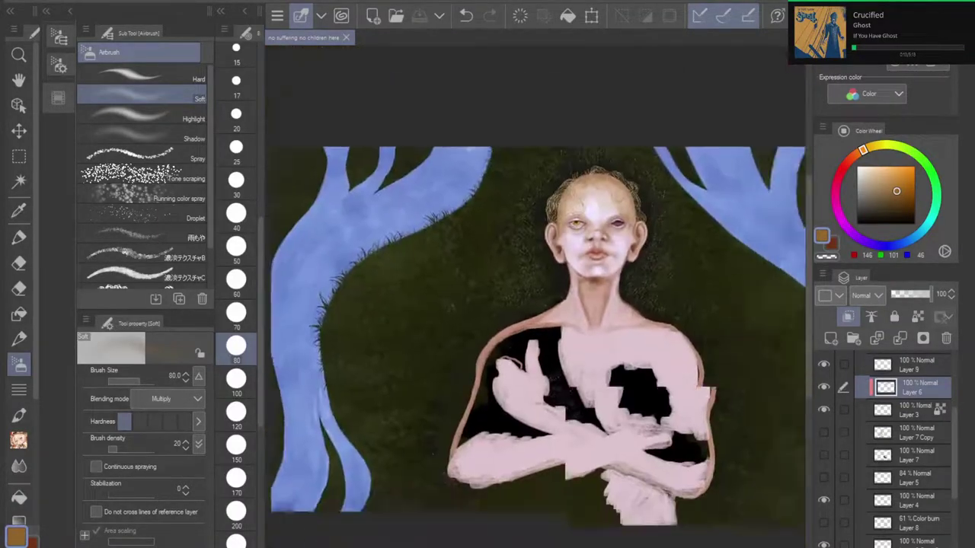
pyautogui.scroll(3, 536, 296)
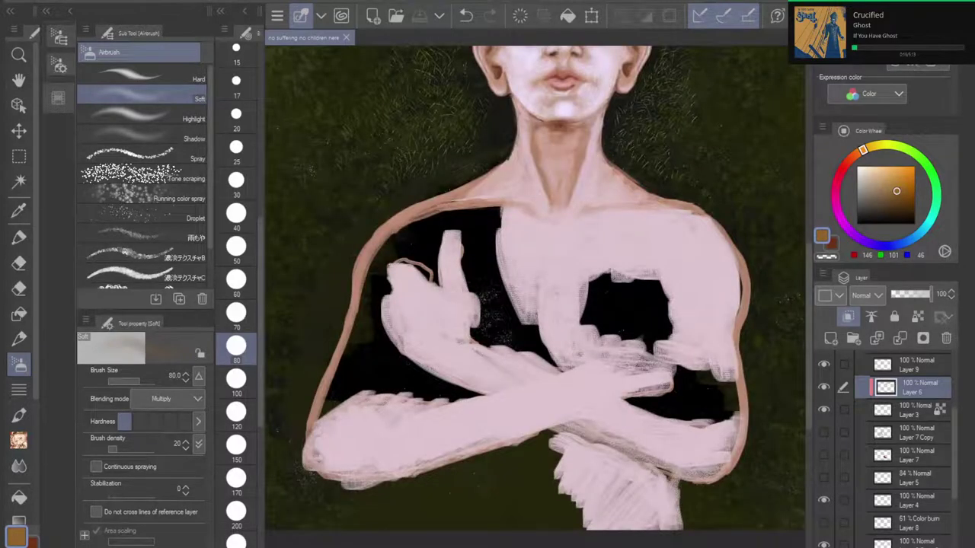
pyautogui.scroll(5, 536, 296)
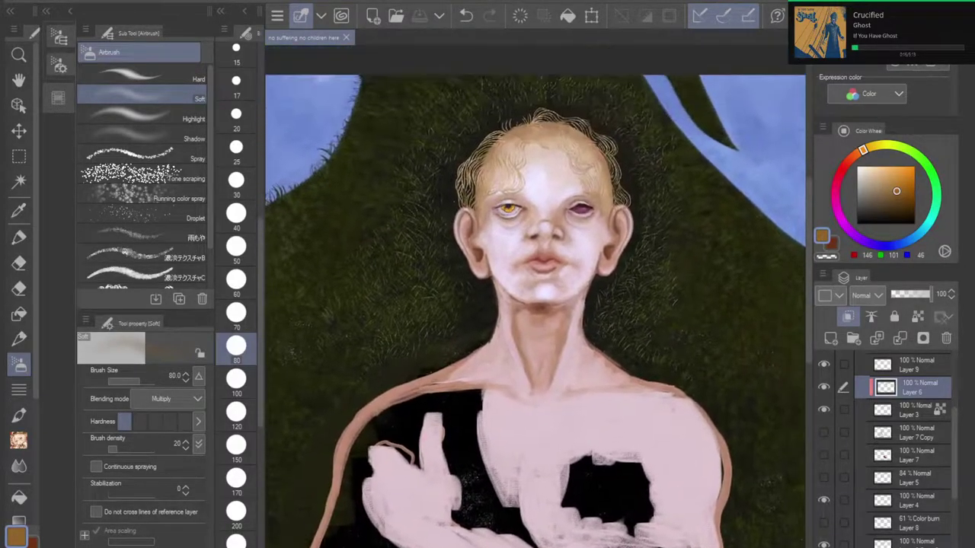
pyautogui.scroll(-4, 535, 296)
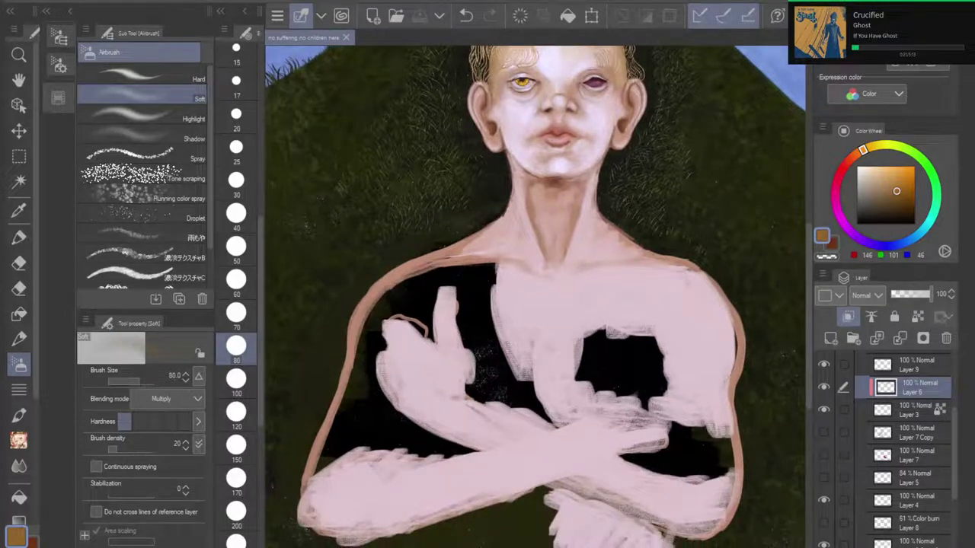
# Step: Compare the picture with the blue Glow dodge layer, Layer 10, hidden and shown, and set its opacity to 53%
pyautogui.moveTo(955, 450); pyautogui.dragTo(955, 395)
pyautogui.click(825, 452)
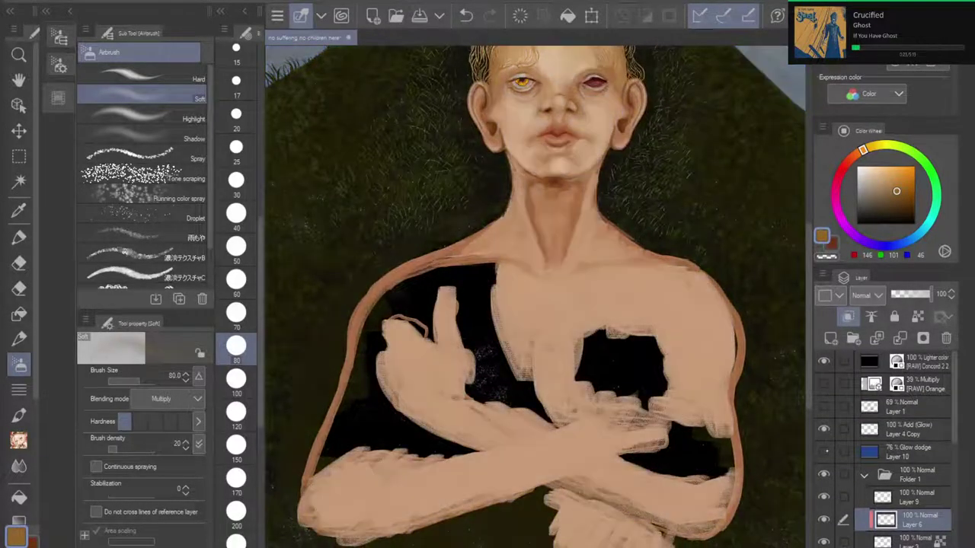
pyautogui.hotkey('ctrl', '0')
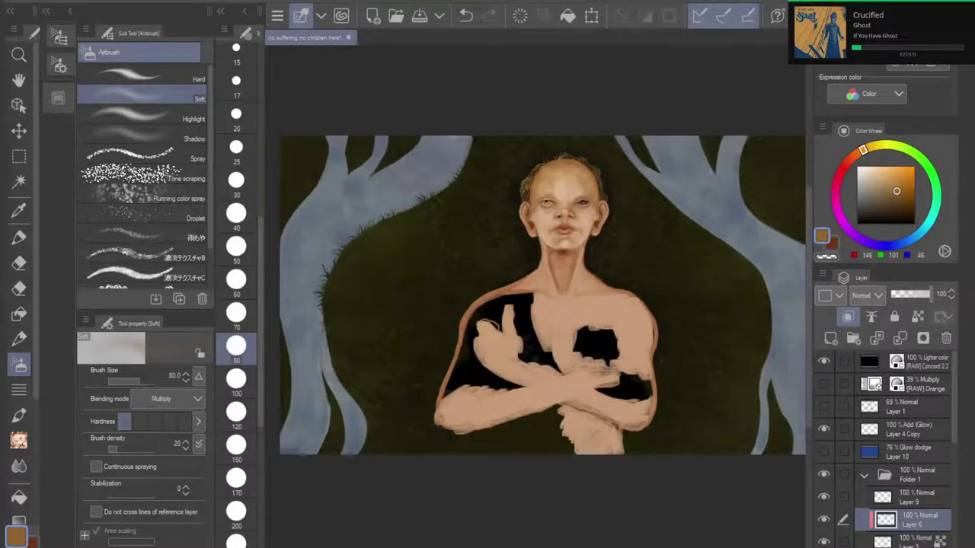
pyautogui.click(823, 452)
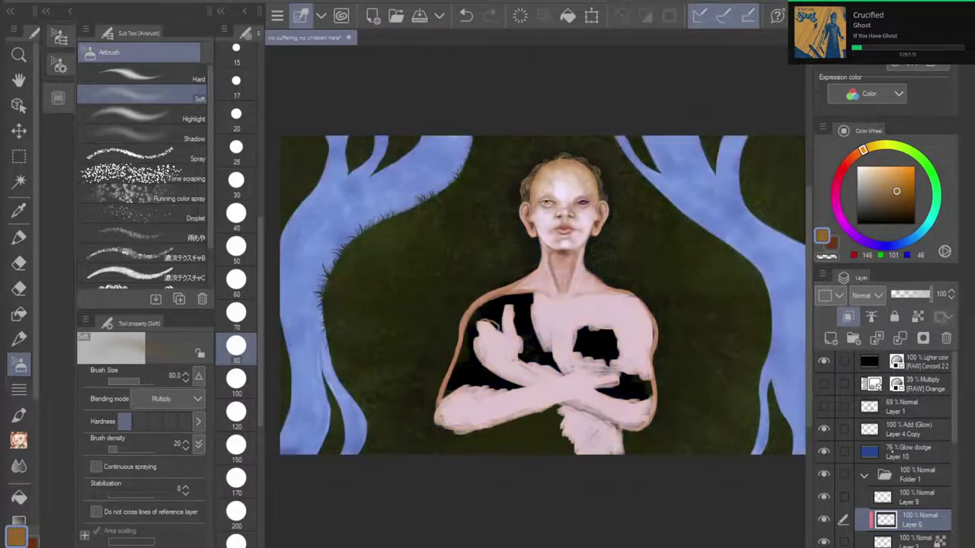
pyautogui.click(910, 453)
pyautogui.click(912, 294)
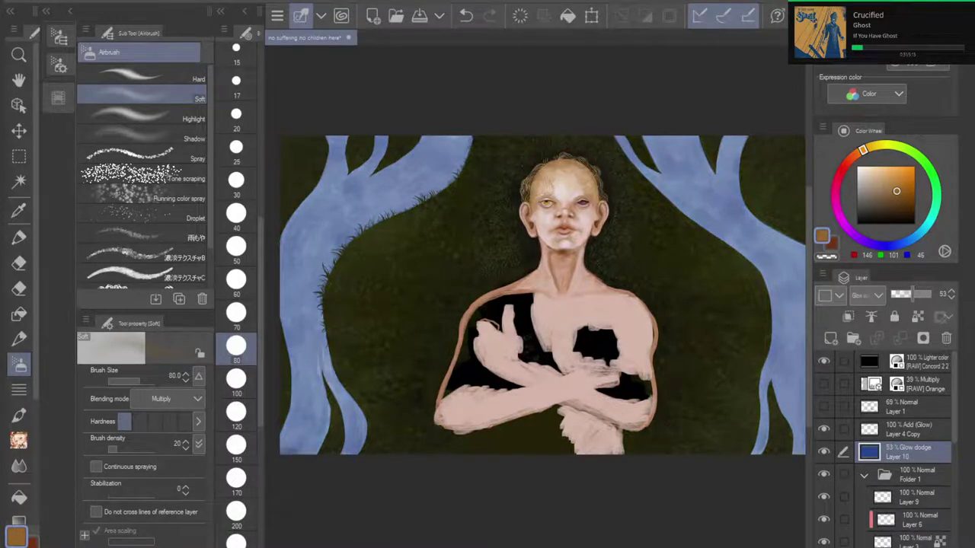
# Step: Hide the 3D drawing figure layer and move it directly beneath Layer 2 in the layer stack
pyautogui.scroll(5, 537, 344)
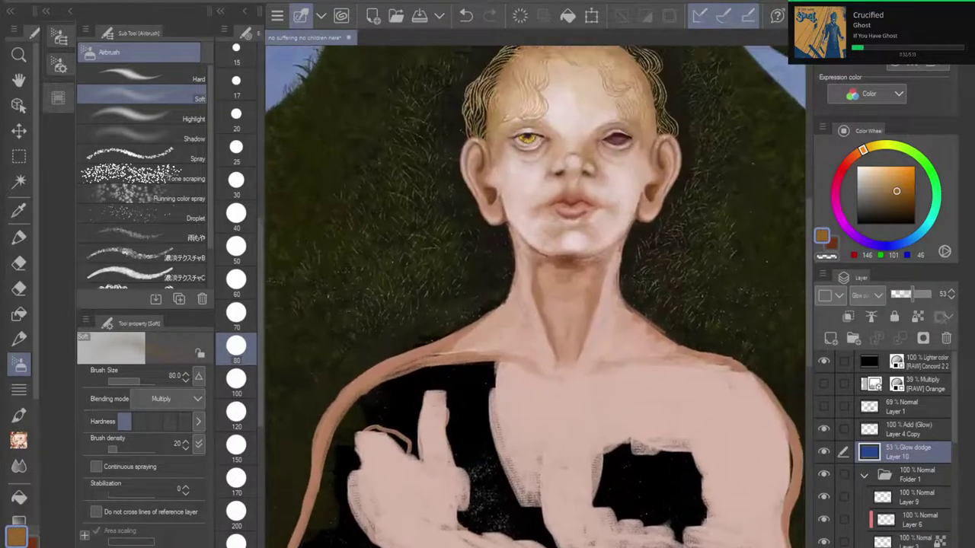
pyautogui.moveTo(537, 343); pyautogui.dragTo(580, 166)
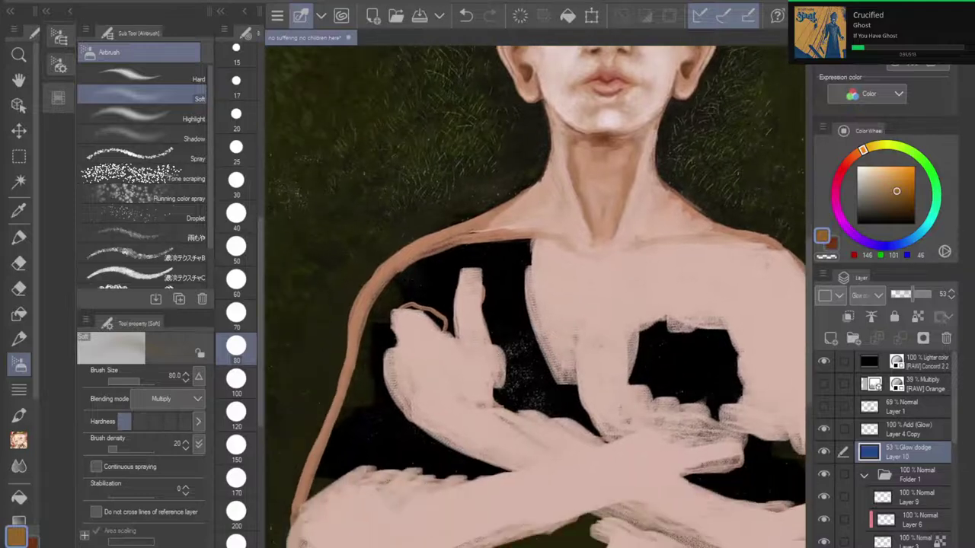
pyautogui.scroll(-4, 535, 296)
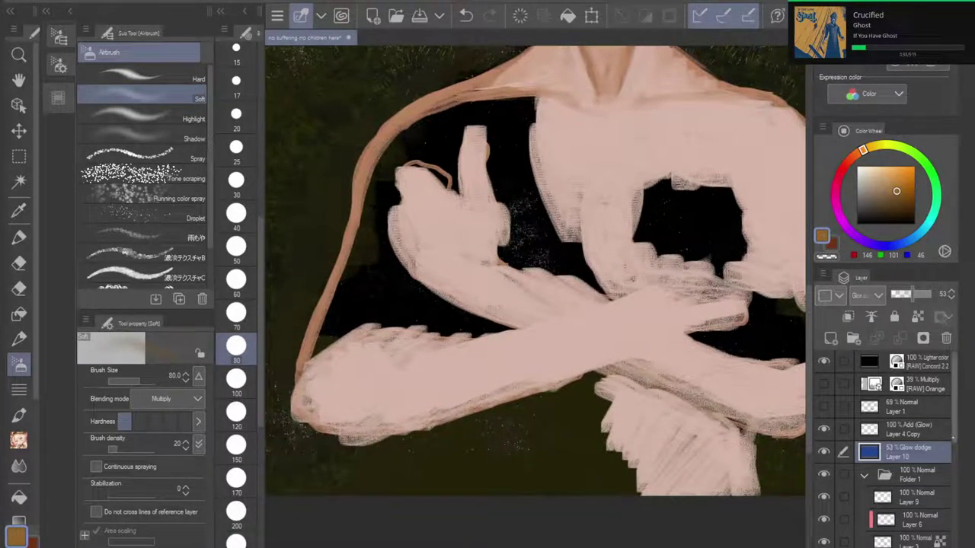
pyautogui.moveTo(954, 404); pyautogui.dragTo(954, 519)
pyautogui.click(916, 493)
pyautogui.click(917, 454)
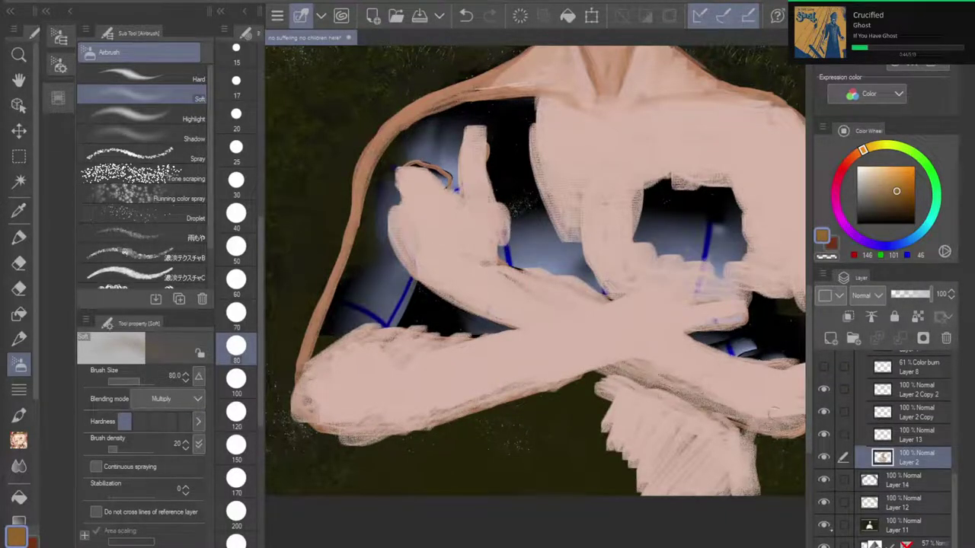
pyautogui.click(824, 545)
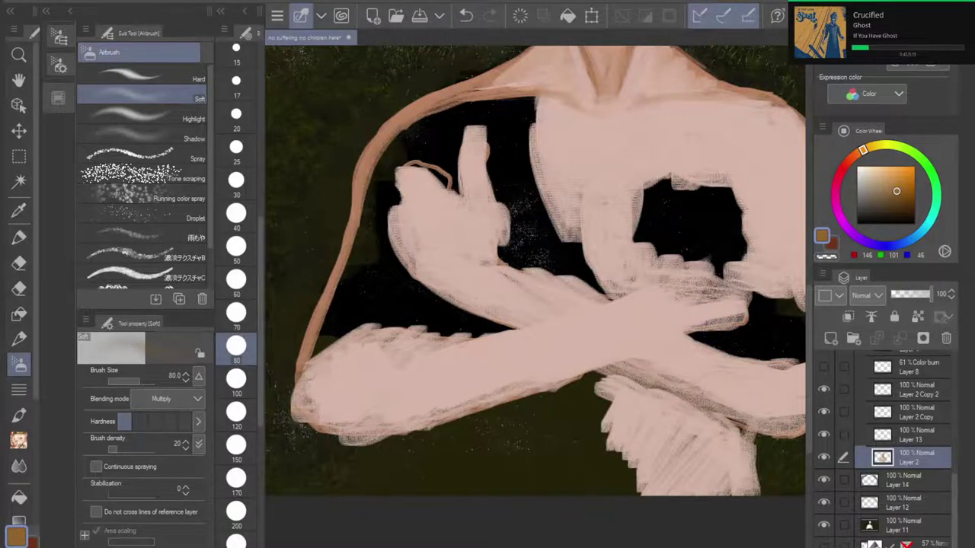
pyautogui.scroll(-2, 597, 328)
pyautogui.moveTo(597, 327); pyautogui.dragTo(550, 374)
pyautogui.moveTo(936, 457)
pyautogui.mouseDown()
pyautogui.moveTo(942, 524)
pyautogui.moveTo(941, 476)
pyautogui.mouseUp()
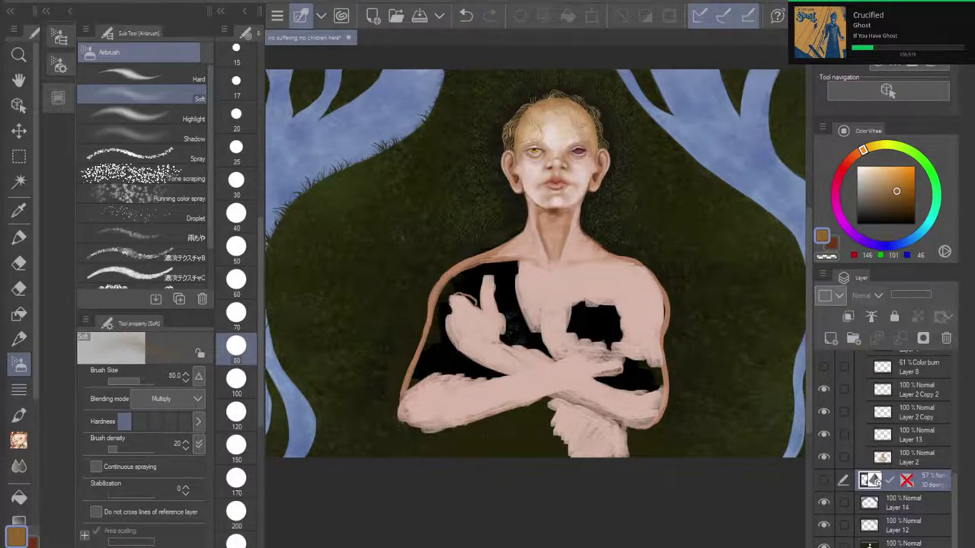
# Step: On Layer 2, outline the raised hand's outer edge with the charcoal oil brush at size 30 in light brown, RGB 186, 131, 97
pyautogui.scroll(2, 548, 354)
pyautogui.moveTo(548, 353); pyautogui.dragTo(539, 378)
pyautogui.scroll(1, 545, 365)
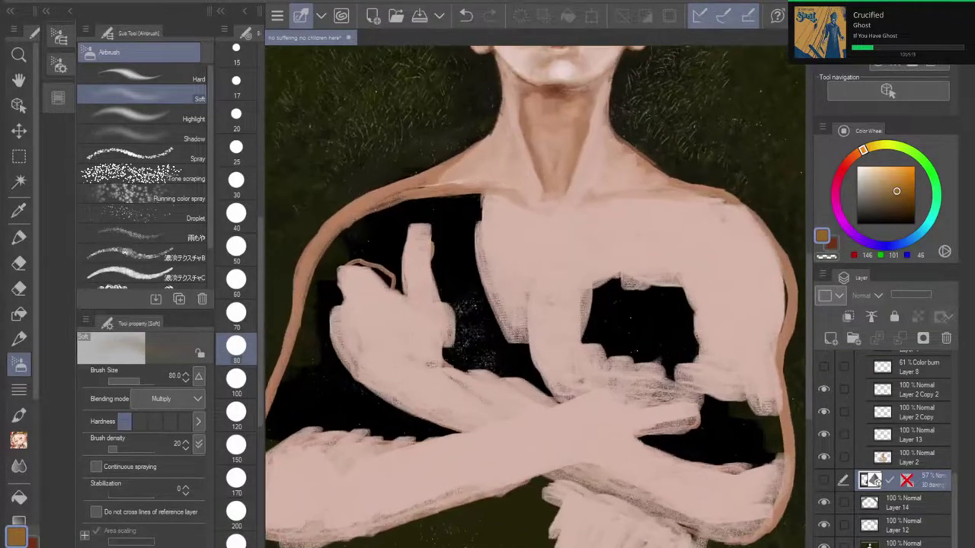
pyautogui.press('i')
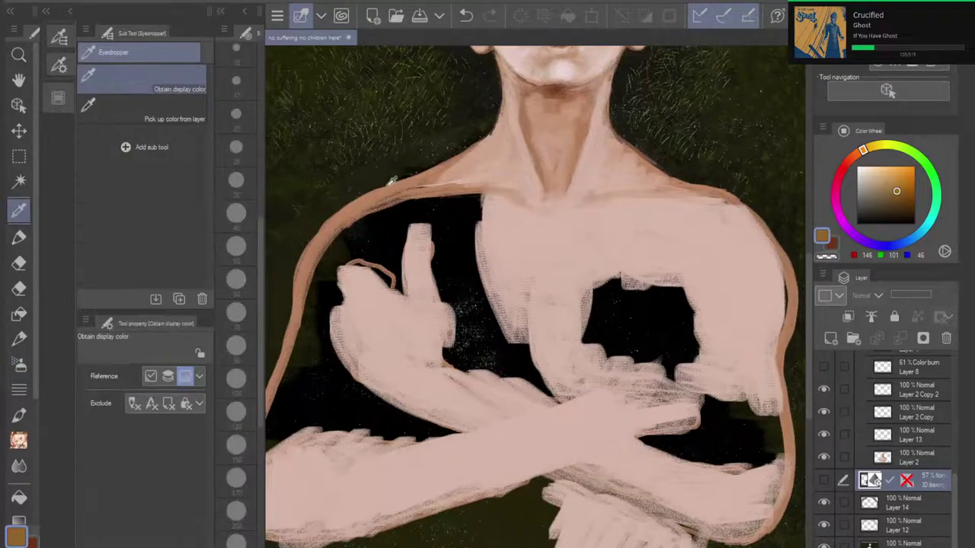
pyautogui.click(392, 181)
pyautogui.click(19, 262)
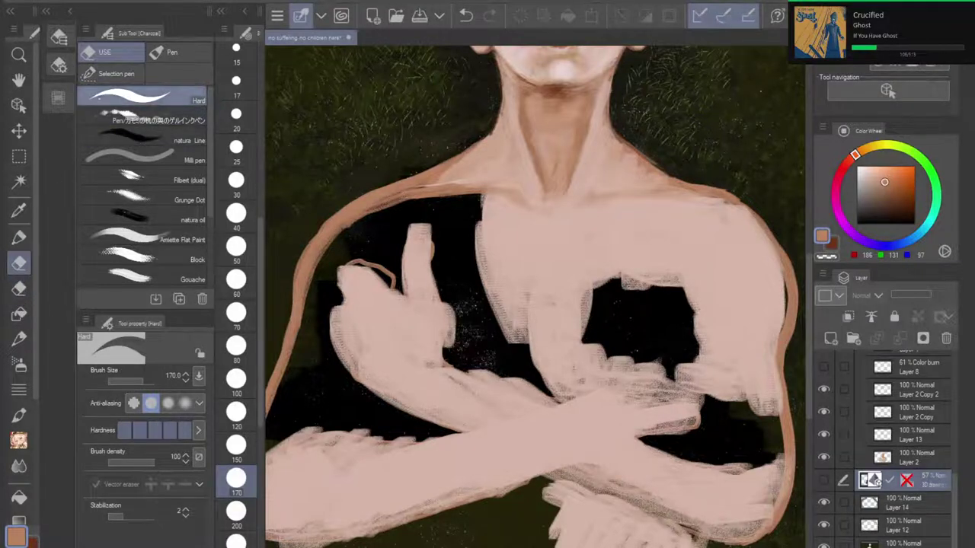
pyautogui.click(19, 288)
pyautogui.click(19, 263)
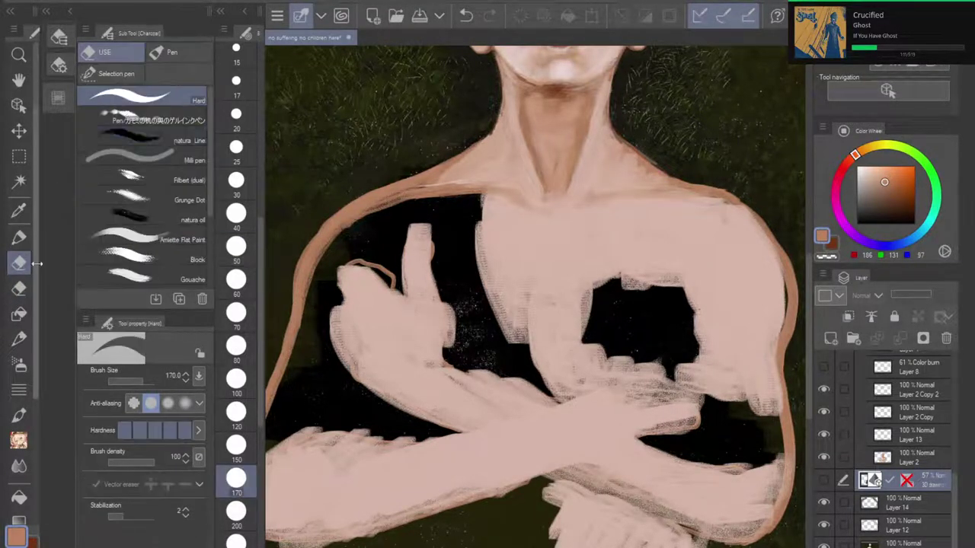
pyautogui.click(189, 93)
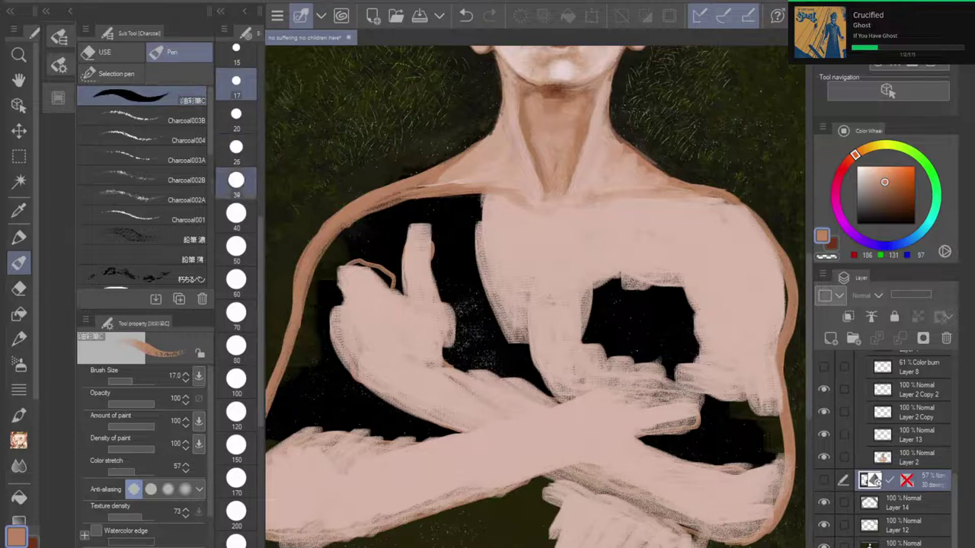
pyautogui.click(236, 180)
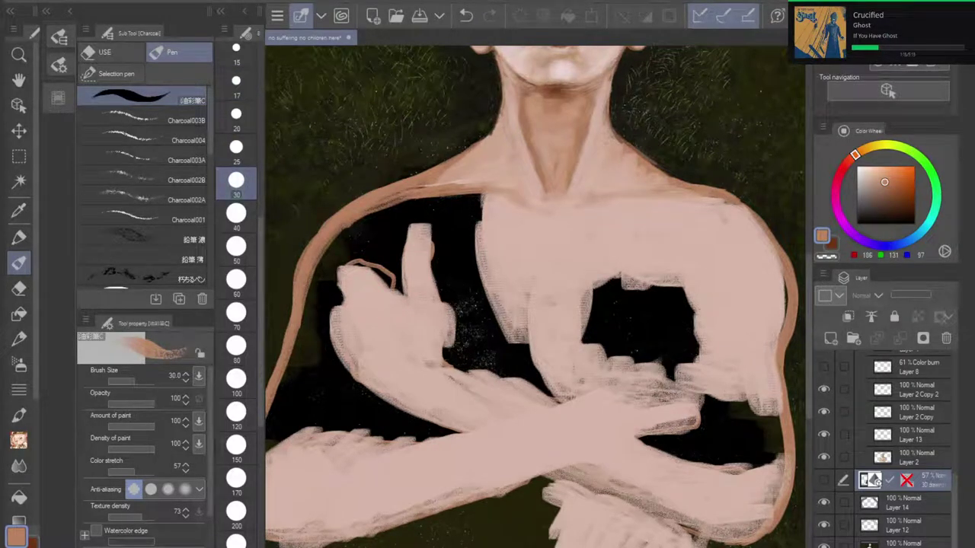
pyautogui.click(914, 458)
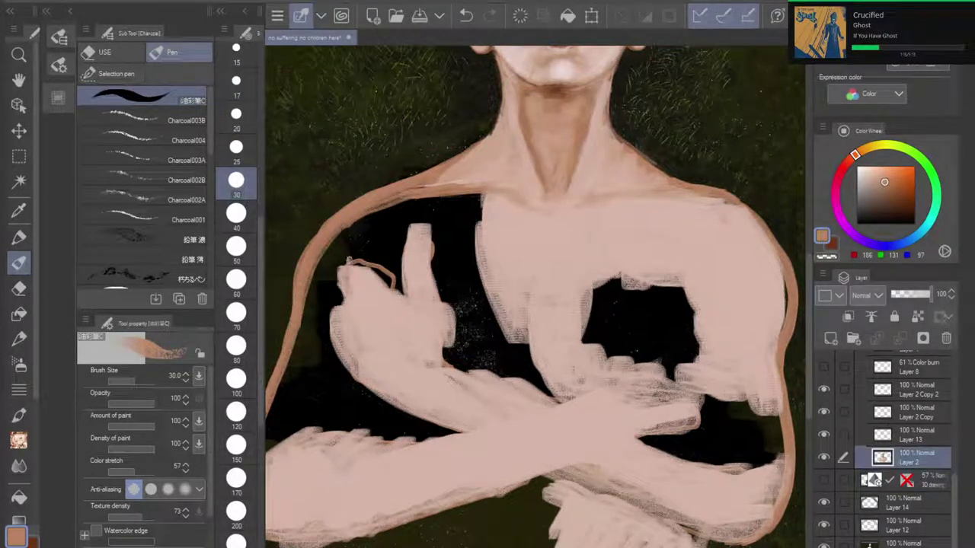
pyautogui.moveTo(349, 260)
pyautogui.mouseDown()
pyautogui.moveTo(387, 283)
pyautogui.moveTo(347, 307)
pyautogui.moveTo(340, 358)
pyautogui.moveTo(377, 396)
pyautogui.mouseUp()
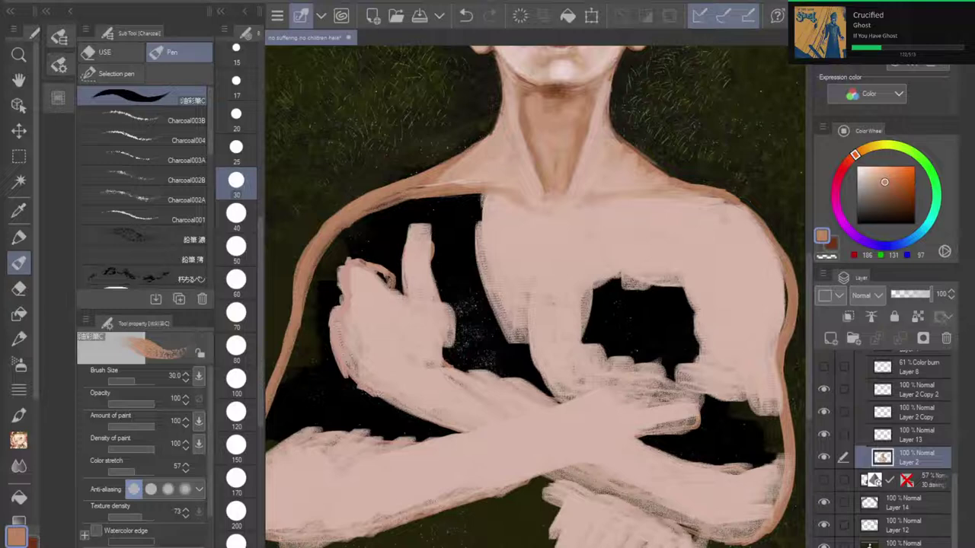
# Step: Hide the blue Glow dodge layer, Layer 10, and outline the raised hand and its fingers in resampled brown, RGB 174, 112, 69
pyautogui.press('i')
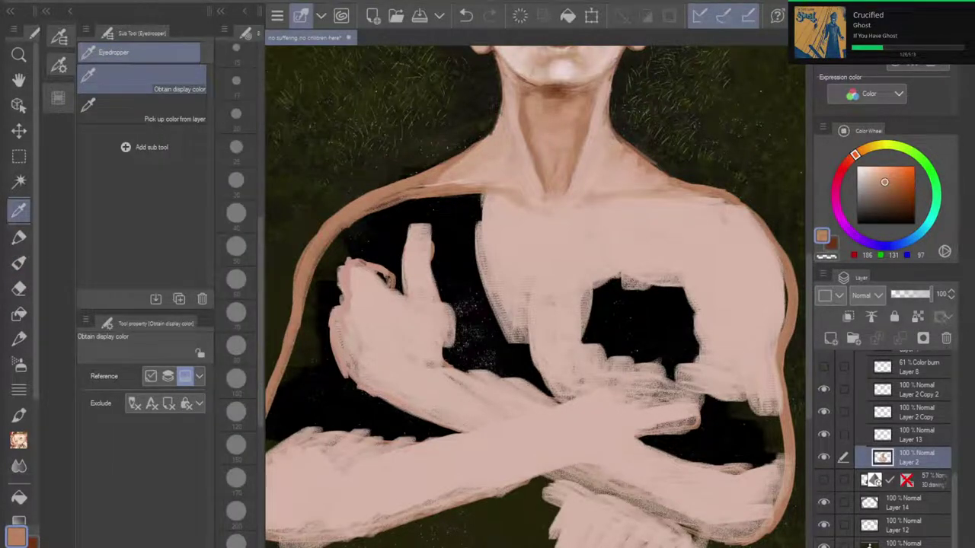
pyautogui.scroll(5, 887, 449)
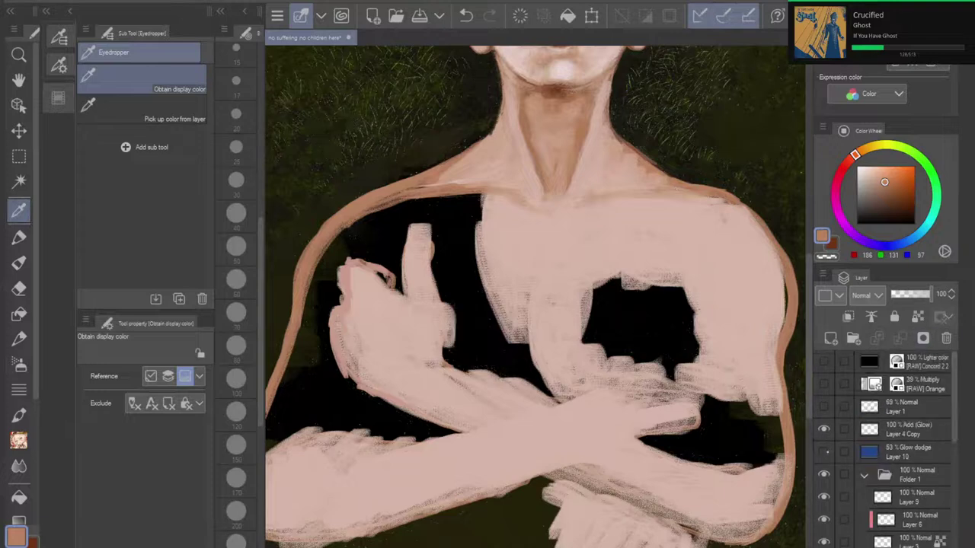
pyautogui.click(824, 452)
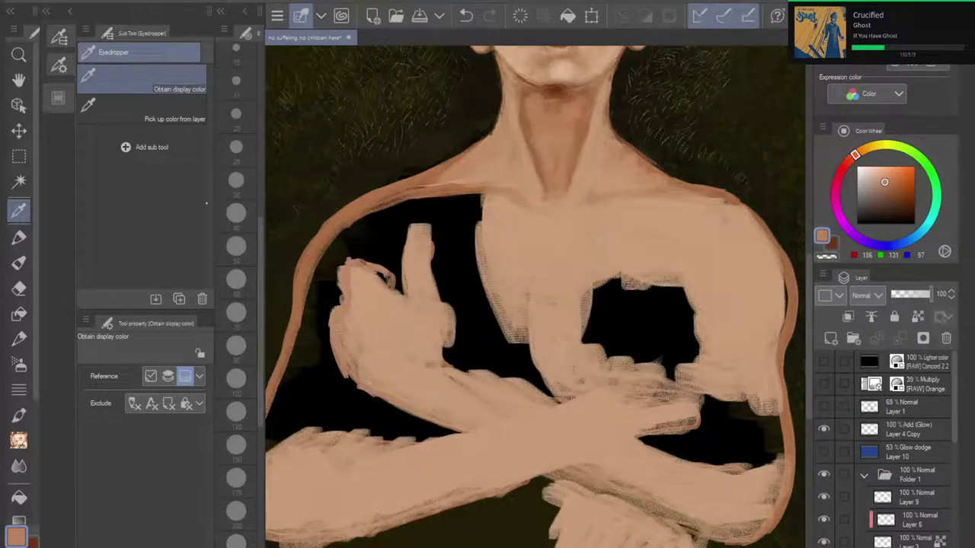
pyautogui.click(366, 198)
pyautogui.click(20, 261)
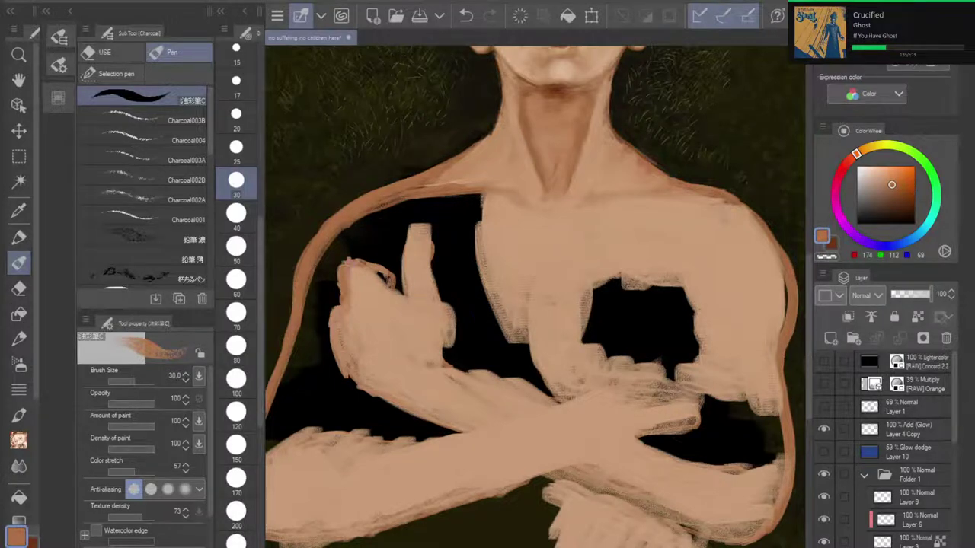
pyautogui.moveTo(327, 321)
pyautogui.mouseDown()
pyautogui.moveTo(349, 385)
pyautogui.moveTo(456, 426)
pyautogui.mouseUp()
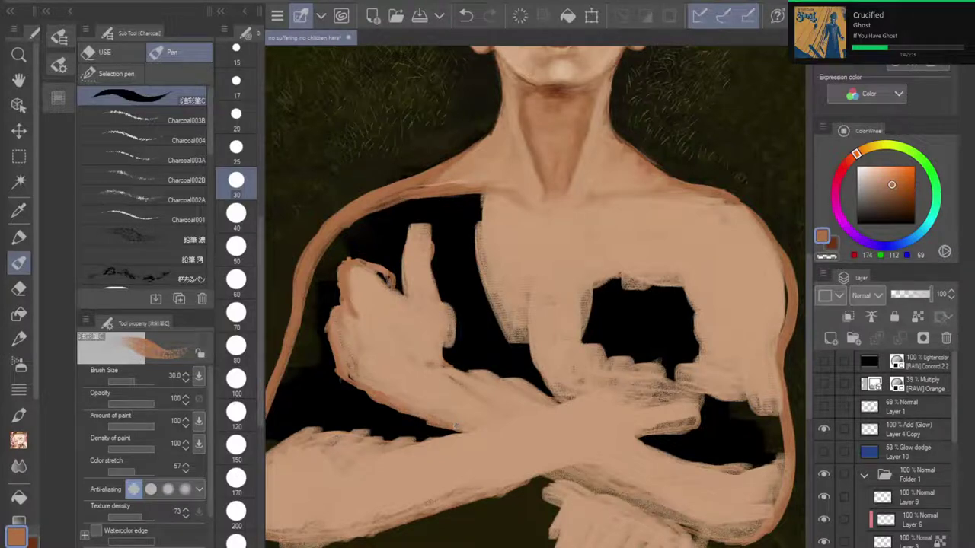
pyautogui.moveTo(416, 235)
pyautogui.mouseDown()
pyautogui.moveTo(405, 286)
pyautogui.moveTo(378, 283)
pyautogui.moveTo(433, 230)
pyautogui.moveTo(432, 283)
pyautogui.moveTo(452, 366)
pyautogui.mouseUp()
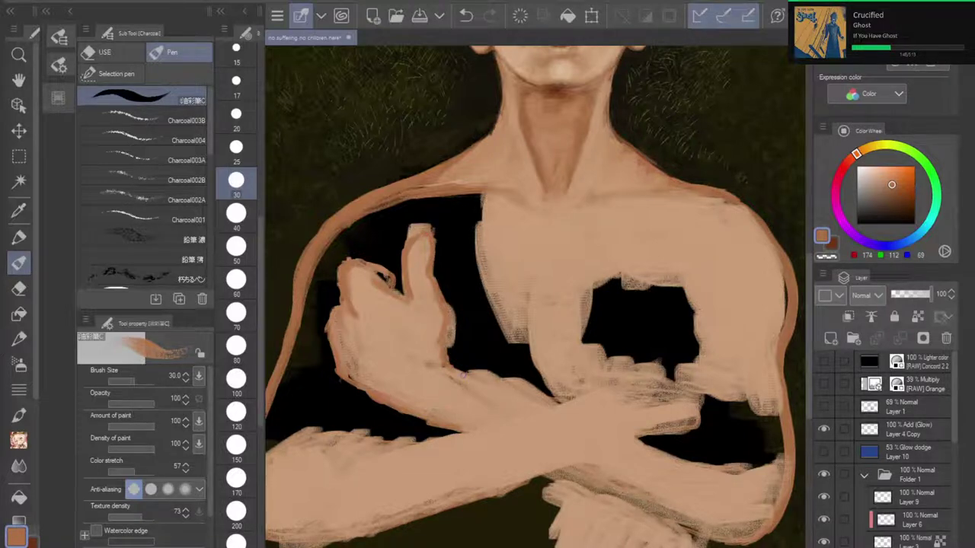
# Step: Outline the crossed forearms and the resting hand in brown at size 30, and thicken the outer upper-arm contour at size 70
pyautogui.moveTo(275, 442)
pyautogui.mouseDown()
pyautogui.moveTo(303, 433)
pyautogui.moveTo(444, 440)
pyautogui.moveTo(613, 390)
pyautogui.moveTo(710, 413)
pyautogui.mouseUp()
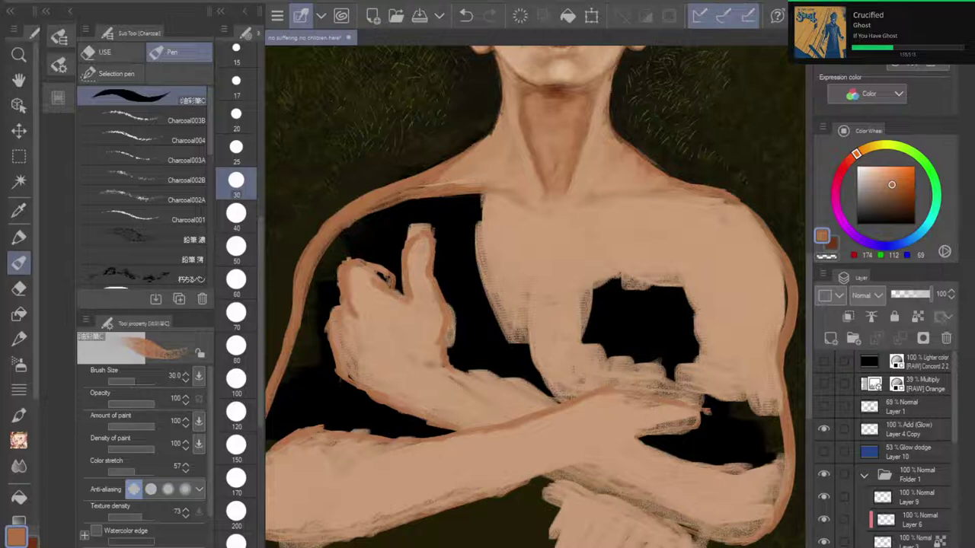
pyautogui.moveTo(700, 419)
pyautogui.mouseDown()
pyautogui.moveTo(694, 430)
pyautogui.moveTo(612, 436)
pyautogui.mouseUp()
pyautogui.moveTo(621, 435)
pyautogui.mouseDown()
pyautogui.moveTo(692, 458)
pyautogui.moveTo(679, 456)
pyautogui.moveTo(774, 463)
pyautogui.mouseUp()
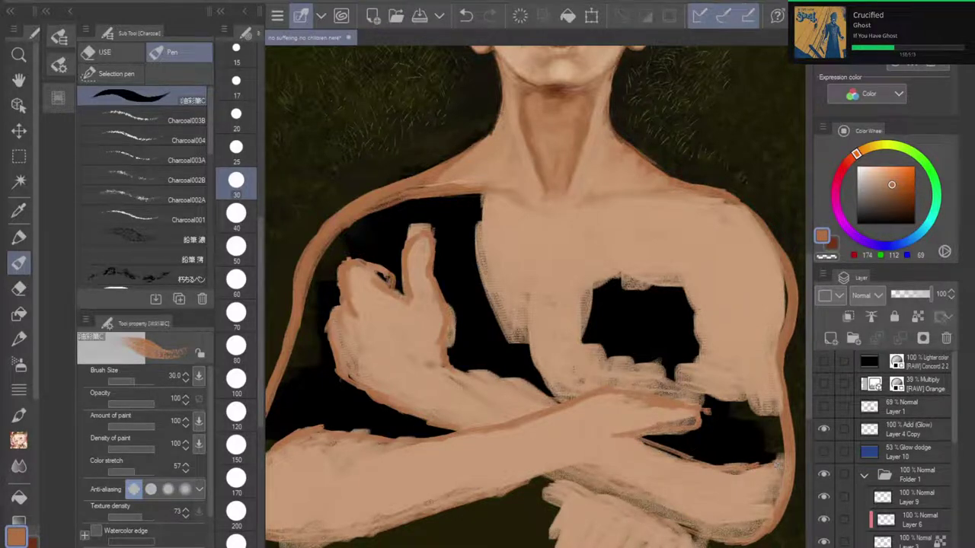
pyautogui.moveTo(485, 502)
pyautogui.mouseDown()
pyautogui.moveTo(582, 464)
pyautogui.moveTo(383, 530)
pyautogui.moveTo(566, 473)
pyautogui.moveTo(600, 476)
pyautogui.moveTo(574, 460)
pyautogui.mouseUp()
pyautogui.moveTo(690, 526); pyautogui.dragTo(767, 515)
pyautogui.hotkey('ctrl', '0')
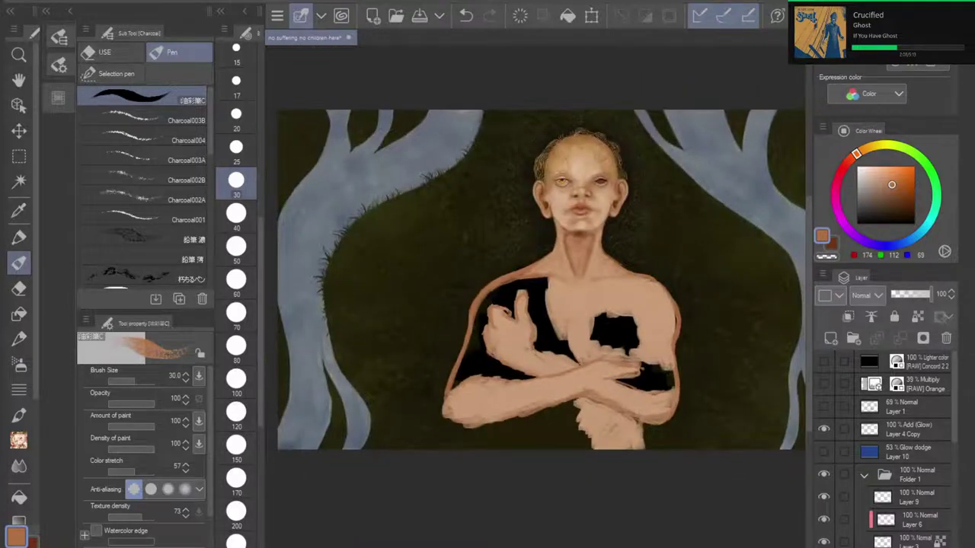
pyautogui.scroll(3, 619, 342)
pyautogui.moveTo(619, 342); pyautogui.dragTo(609, 365)
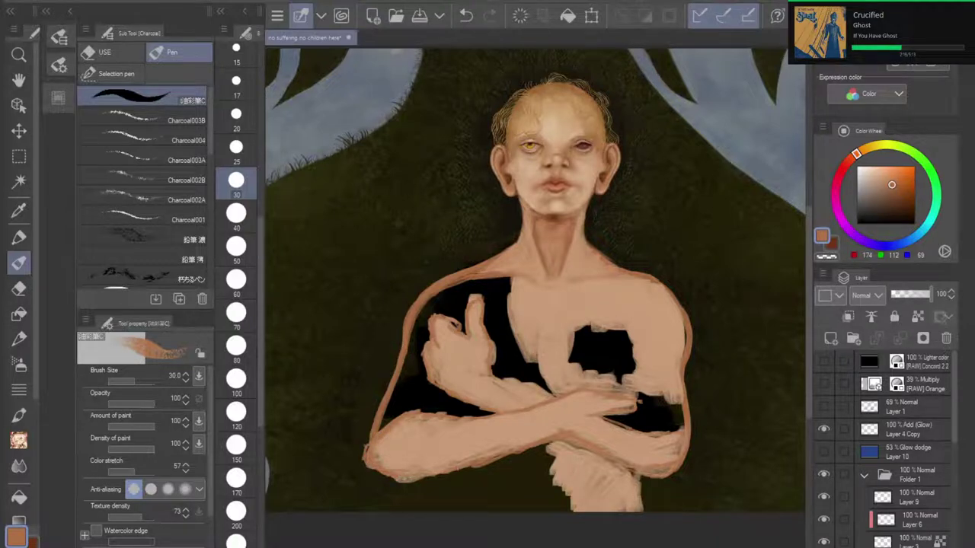
pyautogui.moveTo(417, 479); pyautogui.dragTo(443, 474)
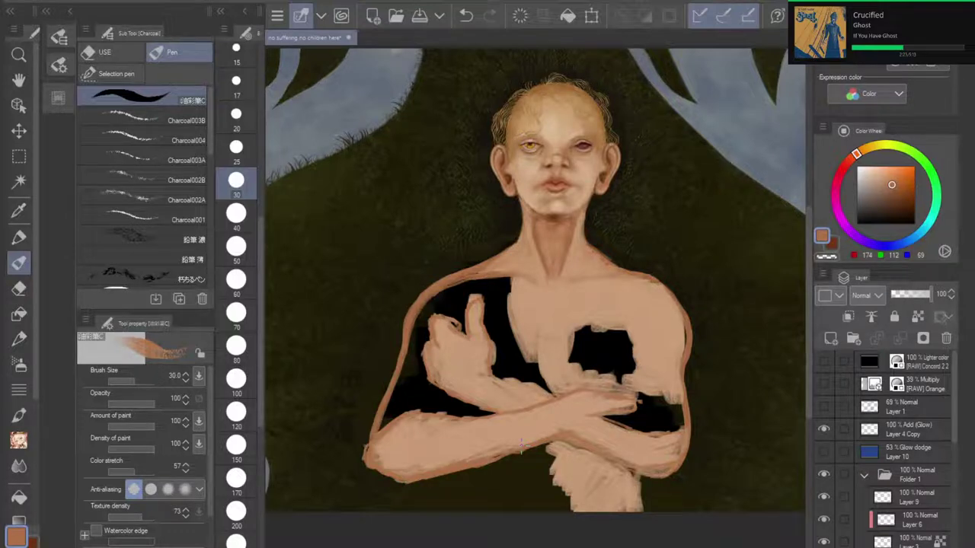
pyautogui.click(239, 310)
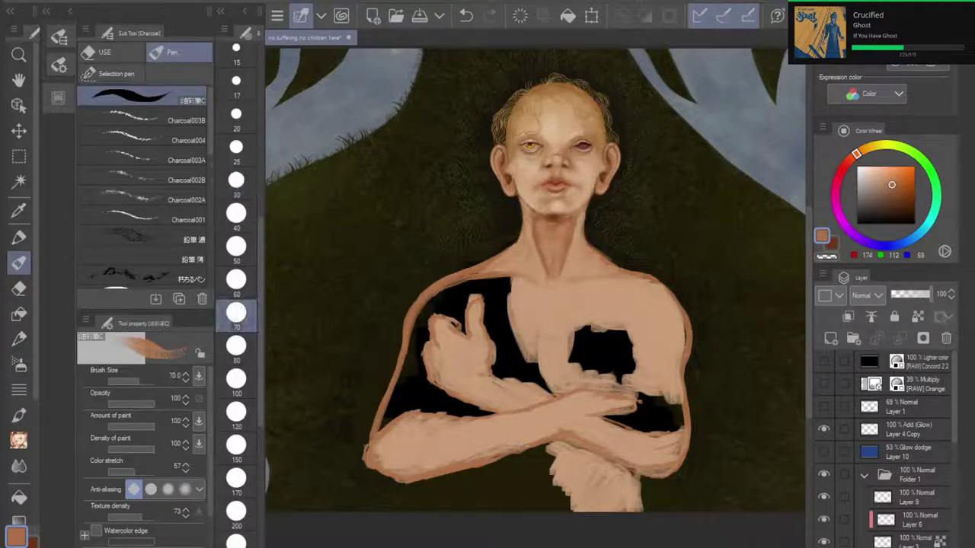
pyautogui.moveTo(686, 333); pyautogui.dragTo(687, 455)
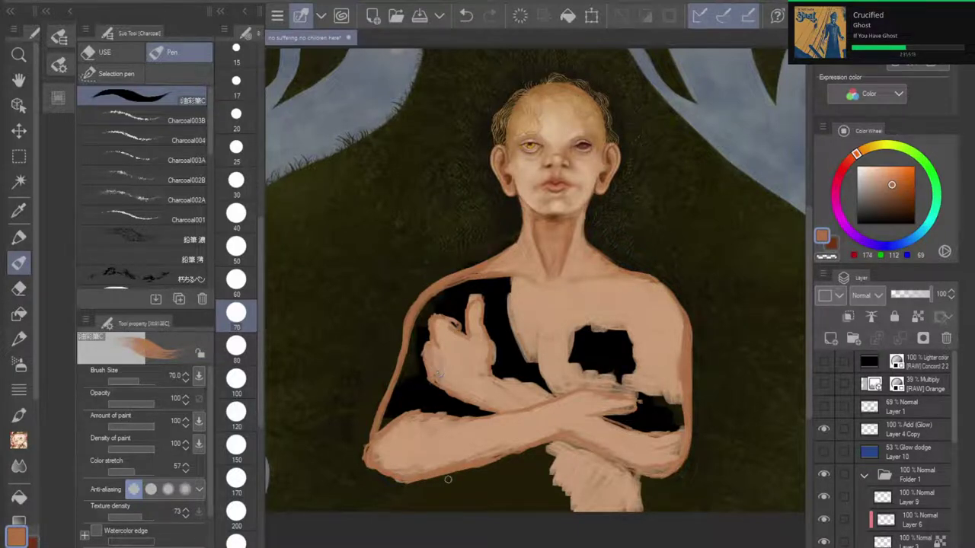
# Step: Fill the unpainted part of the belly below the crossed forearms with brown, RGB 174, 112, 69, at brush size 150
pyautogui.moveTo(448, 479)
pyautogui.mouseDown()
pyautogui.moveTo(438, 505)
pyautogui.moveTo(436, 493)
pyautogui.moveTo(443, 507)
pyautogui.mouseUp()
pyautogui.click(236, 448)
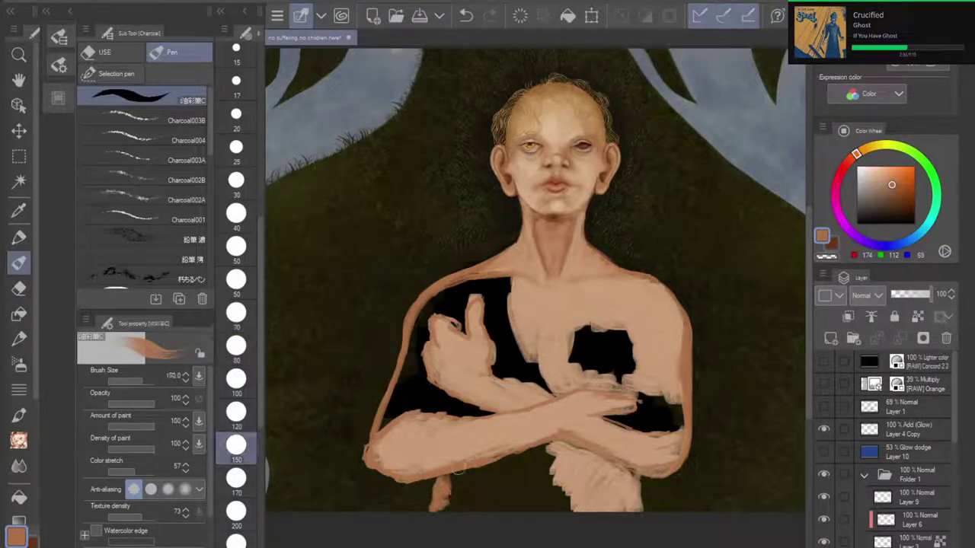
pyautogui.moveTo(460, 471)
pyautogui.mouseDown()
pyautogui.moveTo(463, 501)
pyautogui.moveTo(464, 487)
pyautogui.moveTo(541, 455)
pyautogui.moveTo(512, 485)
pyautogui.moveTo(511, 504)
pyautogui.moveTo(562, 507)
pyautogui.mouseUp()
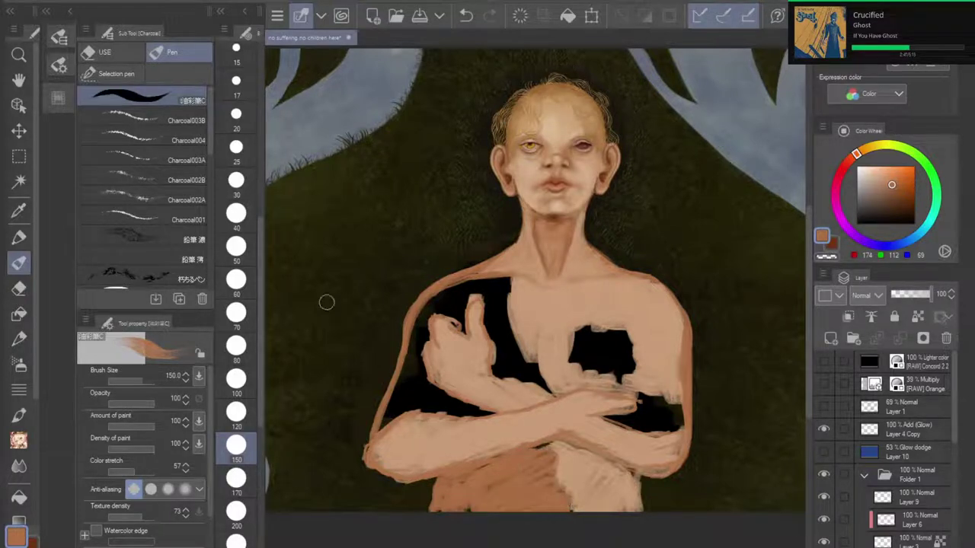
# Step: Trim both sides of the waist by painting over their edges with the transparent colour at size 150
pyautogui.press('c')
pyautogui.moveTo(427, 495); pyautogui.dragTo(444, 515)
pyautogui.moveTo(640, 499)
pyautogui.mouseDown()
pyautogui.moveTo(632, 517)
pyautogui.moveTo(642, 487)
pyautogui.mouseUp()
pyautogui.moveTo(452, 508); pyautogui.dragTo(459, 518)
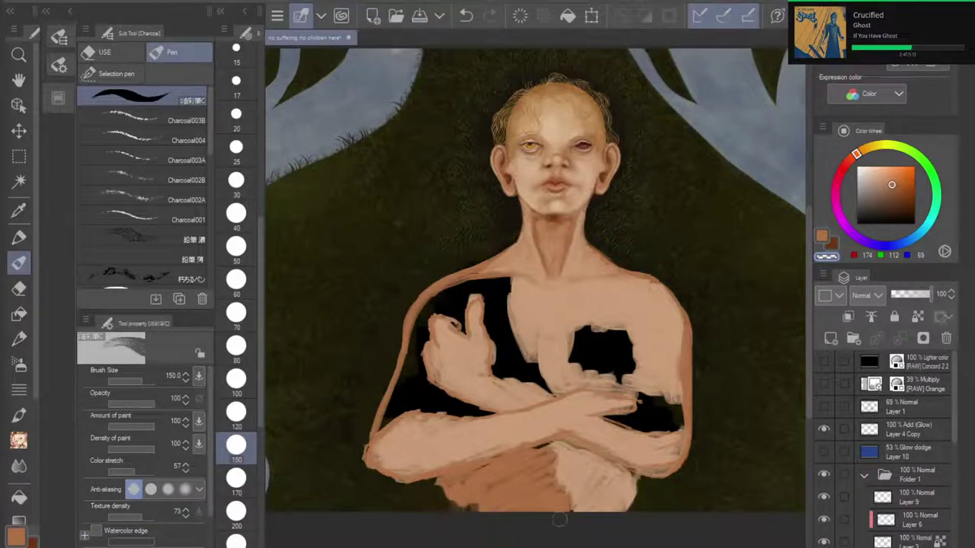
pyautogui.moveTo(624, 513); pyautogui.dragTo(638, 497)
# Step: Sample the lighter belly skin tone, RGB 199, 156, 120, and paint it over the brown belly area to blend the two halves
pyautogui.press('i')
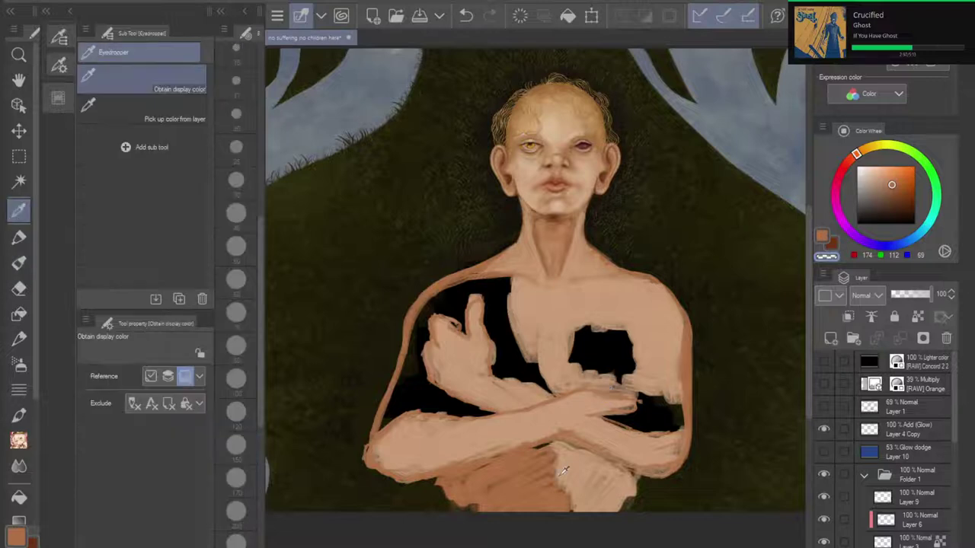
pyautogui.click(564, 471)
pyautogui.click(19, 264)
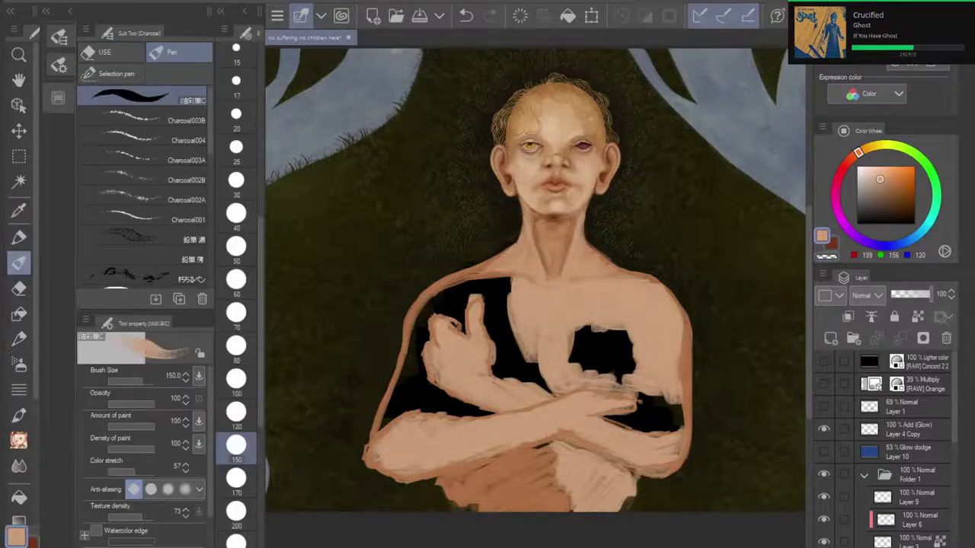
pyautogui.moveTo(446, 505); pyautogui.dragTo(477, 512)
pyautogui.moveTo(550, 508)
pyautogui.mouseDown()
pyautogui.moveTo(551, 468)
pyautogui.moveTo(537, 495)
pyautogui.moveTo(522, 472)
pyautogui.moveTo(537, 449)
pyautogui.moveTo(540, 458)
pyautogui.mouseUp()
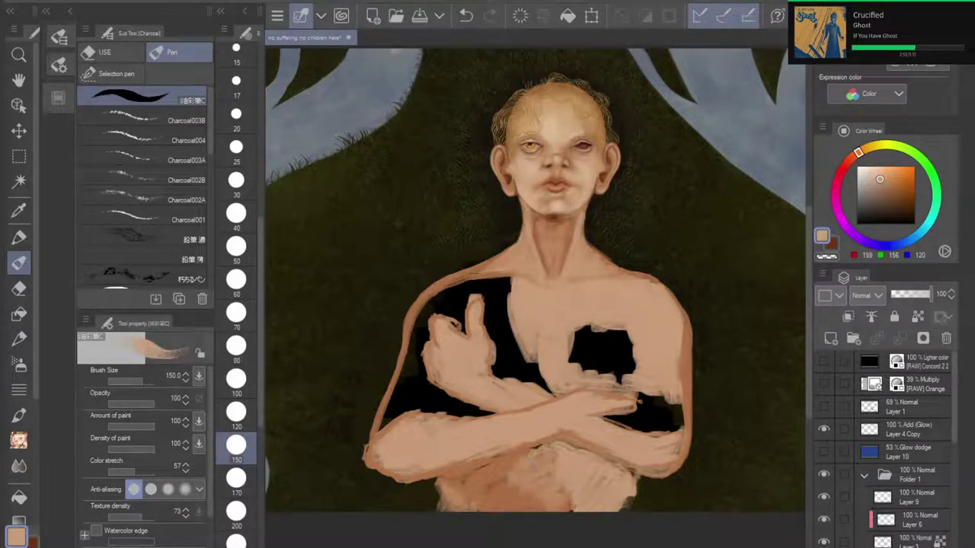
pyautogui.moveTo(566, 493)
pyautogui.mouseDown()
pyautogui.moveTo(570, 512)
pyautogui.moveTo(506, 515)
pyautogui.moveTo(521, 495)
pyautogui.moveTo(498, 504)
pyautogui.mouseUp()
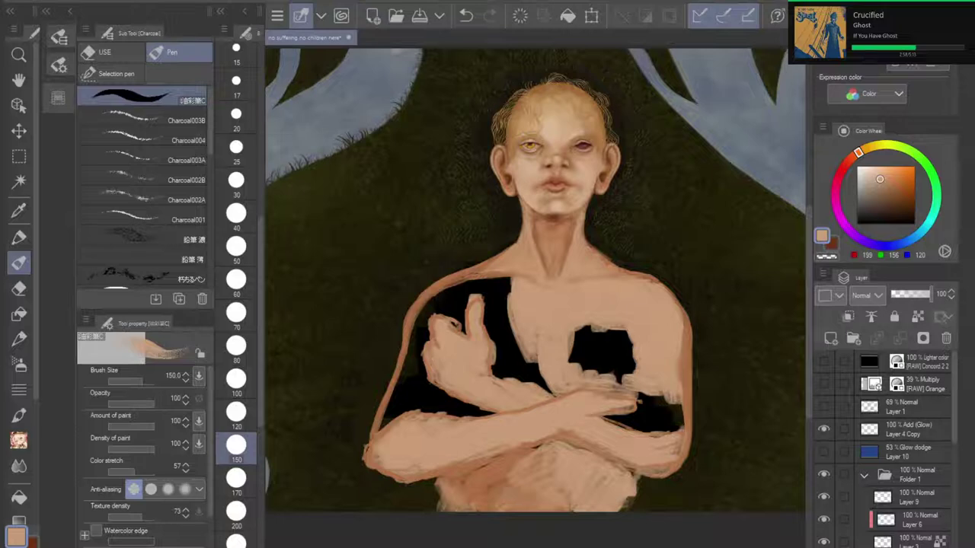
pyautogui.moveTo(625, 509)
pyautogui.mouseDown()
pyautogui.moveTo(630, 499)
pyautogui.moveTo(629, 508)
pyautogui.mouseUp()
# Step: Clean up the outer edge of the waist near the canvas border with the transparent colour
pyautogui.scroll(-5, 581, 325)
pyautogui.hotkey('ctrl', '+')
pyautogui.hotkey('ctrl', '+')
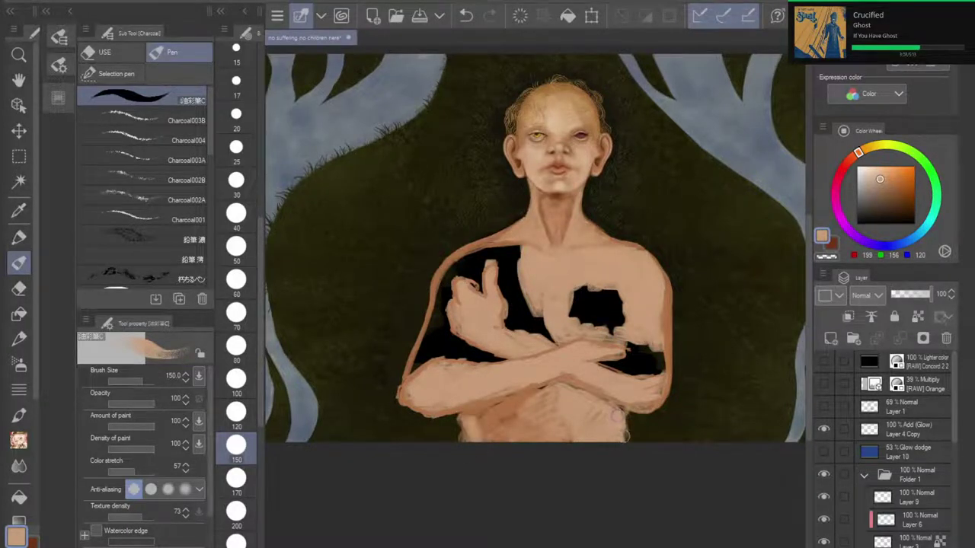
pyautogui.press('c')
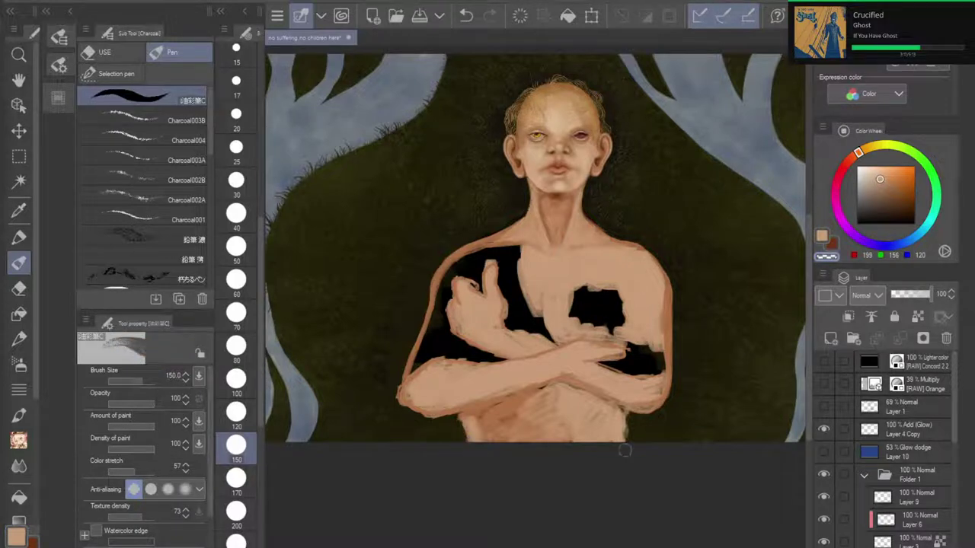
pyautogui.moveTo(624, 450); pyautogui.dragTo(630, 416)
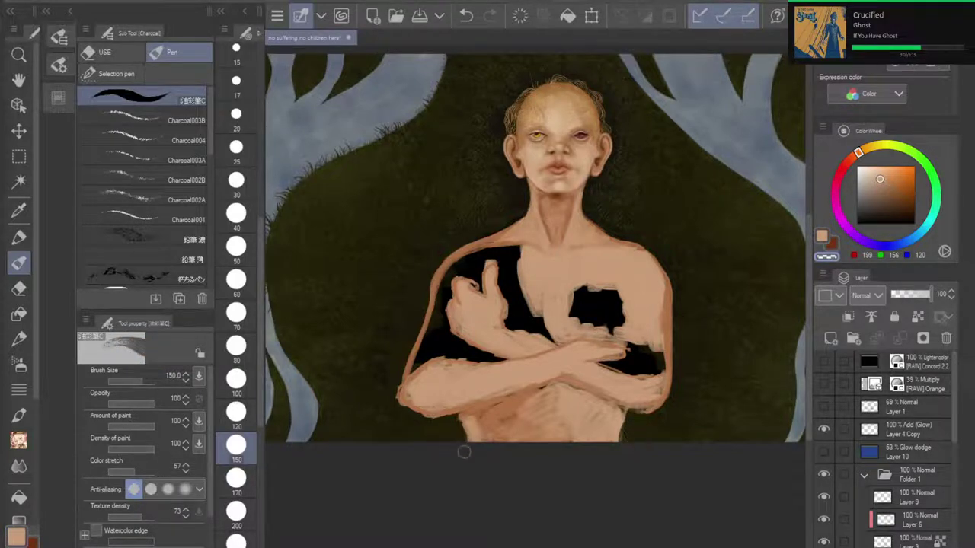
# Step: Examine the outlined arms, belly and face both in the whole composition and in close-up
pyautogui.scroll(-5, 594, 363)
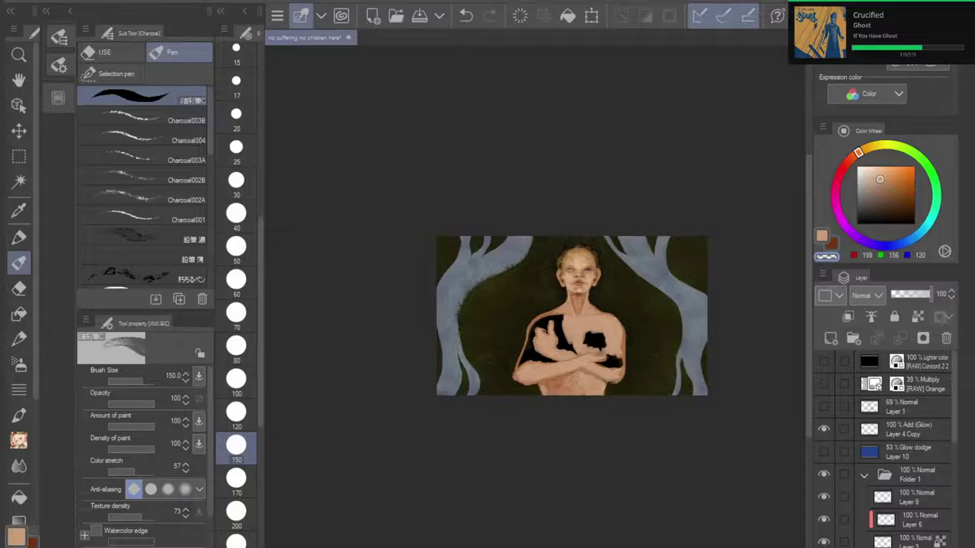
pyautogui.scroll(3, 571, 346)
pyautogui.moveTo(571, 346); pyautogui.dragTo(567, 355)
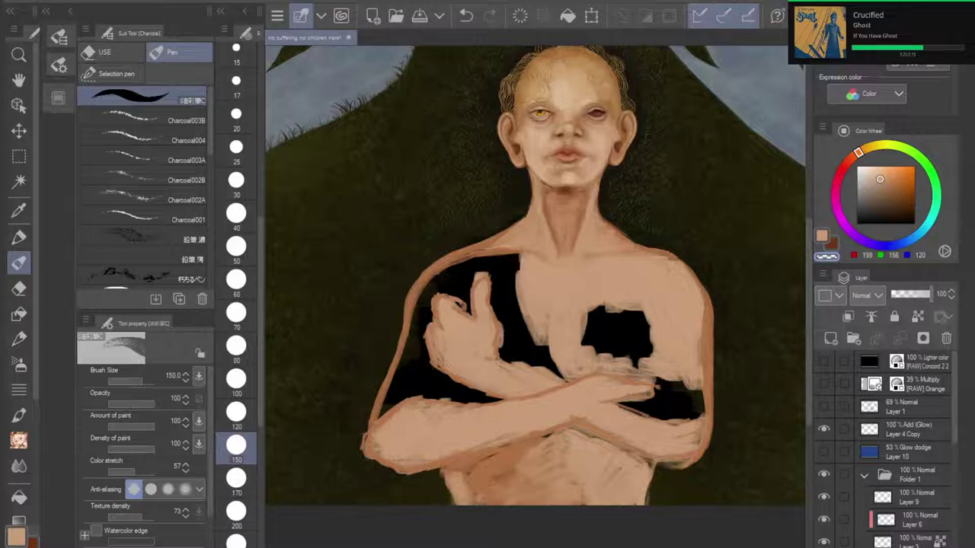
pyautogui.scroll(-2, 573, 378)
pyautogui.moveTo(573, 379); pyautogui.dragTo(537, 386)
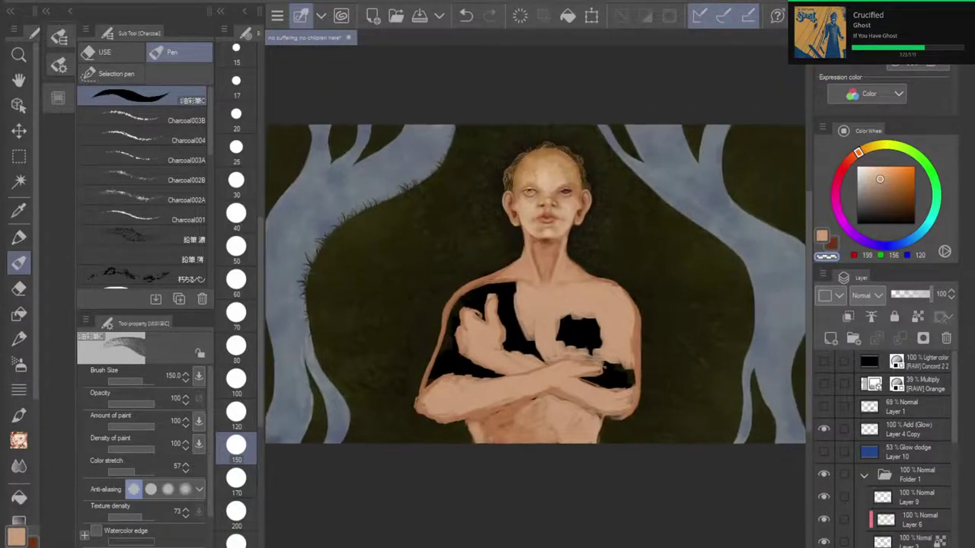
pyautogui.scroll(-2, 573, 373)
pyautogui.scroll(1, 574, 373)
pyautogui.scroll(1, 527, 413)
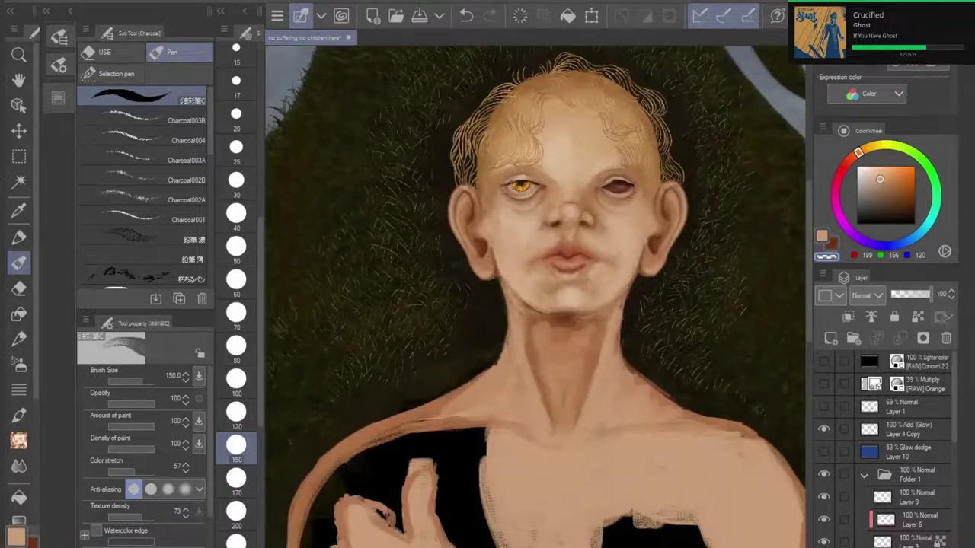
# Step: Show the 39% Multiply and 100% Lighter color layers, and undo the trial stroke at the waist's edge
pyautogui.moveTo(535, 297); pyautogui.dragTo(508, 252)
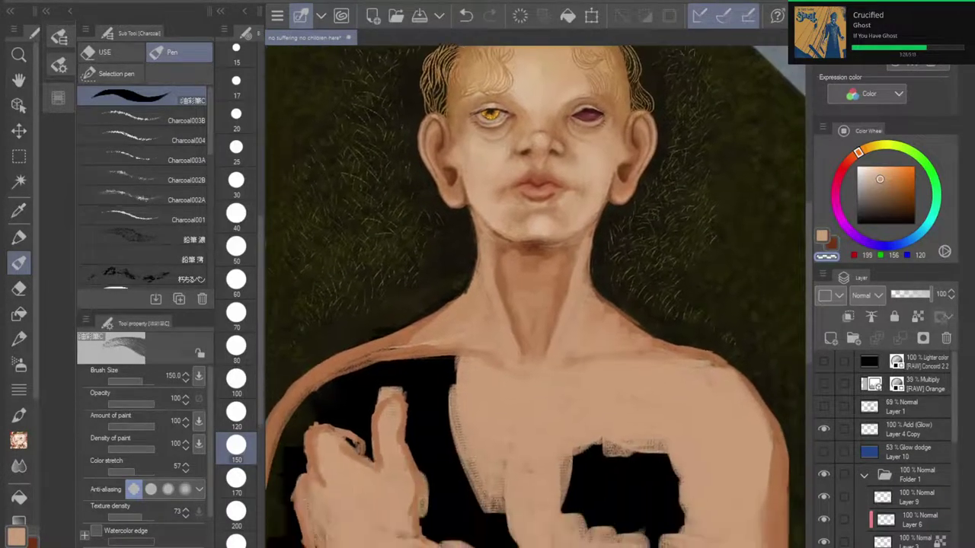
pyautogui.click(825, 384)
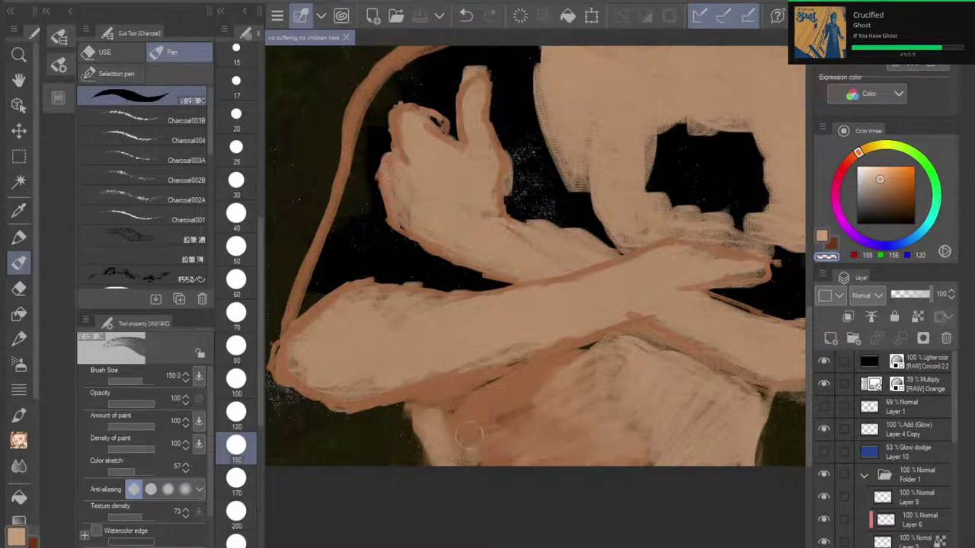
pyautogui.moveTo(447, 411); pyautogui.dragTo(450, 437)
pyautogui.hotkey('ctrl', 'z')
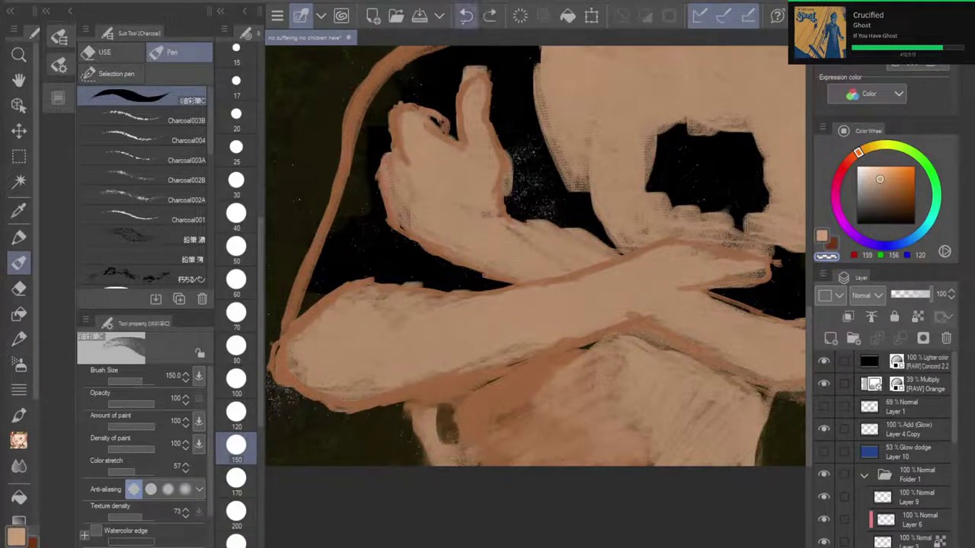
# Step: On Layer 2, paint skin tone RGB 199, 156, 120 at size 150 over the black areas around the raised hand and its upper arm
pyautogui.scroll(-5, 552, 301)
pyautogui.moveTo(552, 275); pyautogui.dragTo(505, 354)
pyautogui.scroll(2, 549, 272)
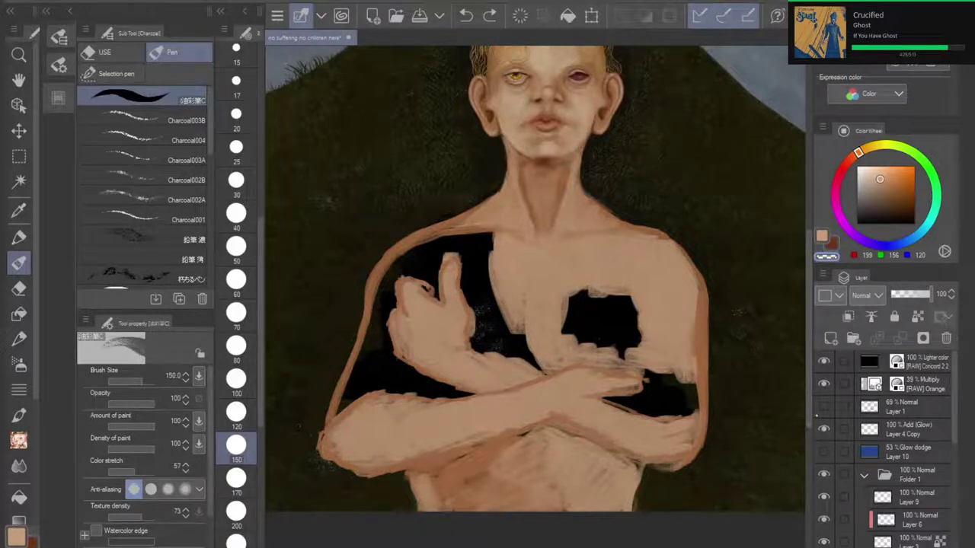
pyautogui.scroll(-5, 886, 448)
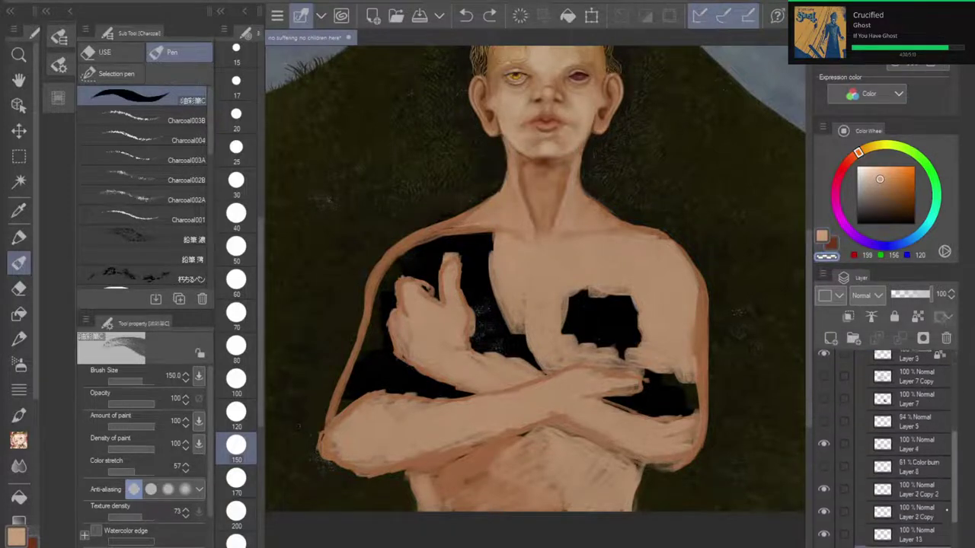
pyautogui.click(914, 512)
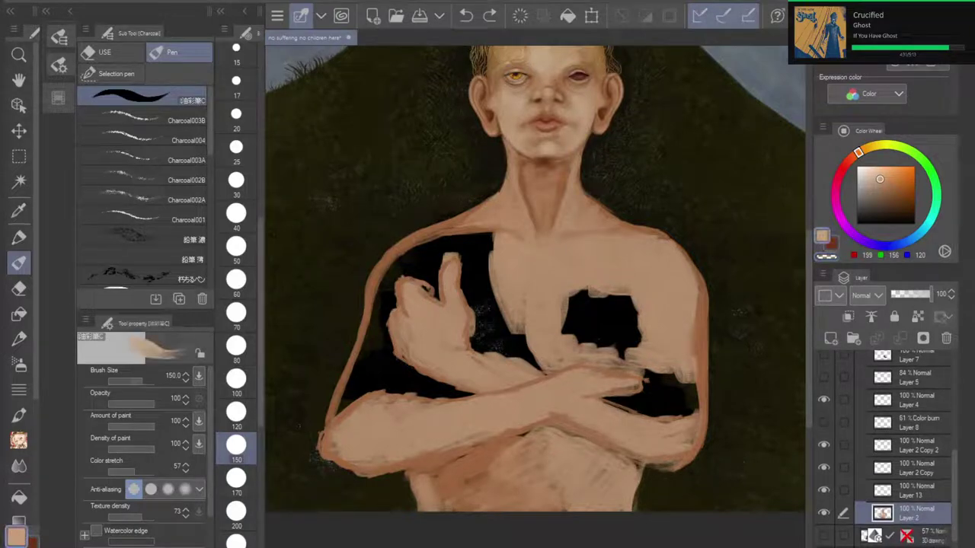
pyautogui.moveTo(461, 257)
pyautogui.mouseDown()
pyautogui.moveTo(478, 296)
pyautogui.moveTo(477, 263)
pyautogui.moveTo(488, 322)
pyautogui.moveTo(480, 345)
pyautogui.moveTo(531, 361)
pyautogui.moveTo(511, 342)
pyautogui.moveTo(481, 236)
pyautogui.moveTo(434, 242)
pyautogui.moveTo(385, 275)
pyautogui.moveTo(416, 264)
pyautogui.moveTo(418, 271)
pyautogui.moveTo(382, 299)
pyautogui.moveTo(385, 275)
pyautogui.moveTo(343, 399)
pyautogui.moveTo(376, 373)
pyautogui.moveTo(378, 346)
pyautogui.moveTo(383, 379)
pyautogui.moveTo(395, 374)
pyautogui.moveTo(386, 347)
pyautogui.moveTo(388, 362)
pyautogui.moveTo(366, 390)
pyautogui.moveTo(448, 389)
pyautogui.mouseUp()
# Step: Fill the remaining black gaps around the raised fingers and above the forearm with the same skin tone at brush size 40
pyautogui.click(236, 215)
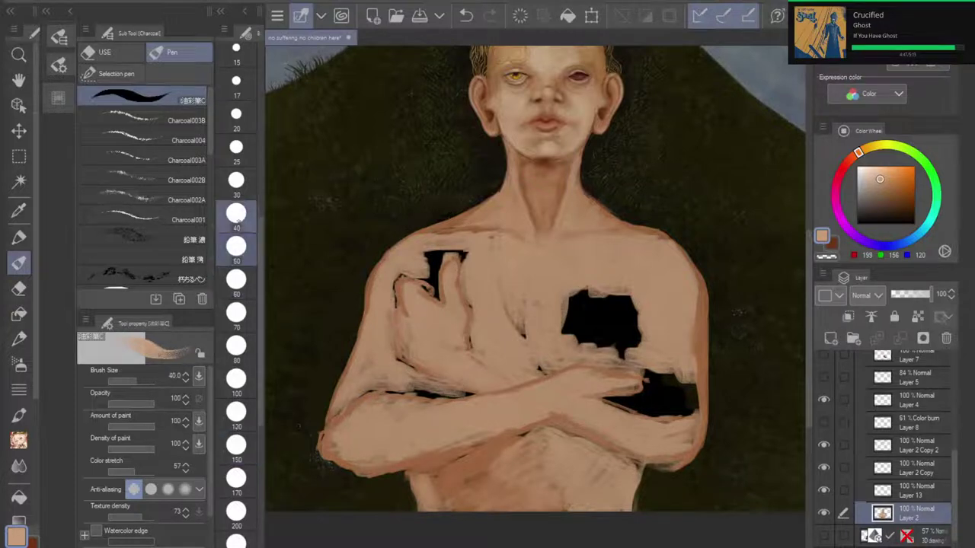
pyautogui.moveTo(430, 289)
pyautogui.mouseDown()
pyautogui.moveTo(434, 274)
pyautogui.moveTo(435, 297)
pyautogui.moveTo(424, 277)
pyautogui.moveTo(398, 279)
pyautogui.moveTo(395, 306)
pyautogui.mouseUp()
pyautogui.moveTo(426, 252)
pyautogui.mouseDown()
pyautogui.moveTo(431, 272)
pyautogui.moveTo(451, 252)
pyautogui.moveTo(431, 254)
pyautogui.moveTo(463, 256)
pyautogui.mouseUp()
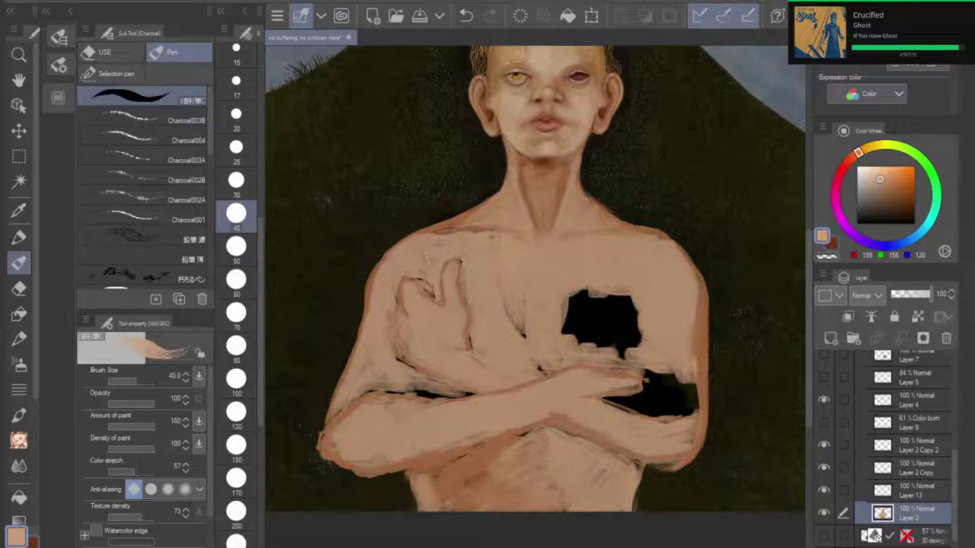
pyautogui.moveTo(398, 347)
pyautogui.mouseDown()
pyautogui.moveTo(397, 363)
pyautogui.moveTo(431, 380)
pyautogui.moveTo(431, 392)
pyautogui.moveTo(471, 395)
pyautogui.moveTo(411, 390)
pyautogui.moveTo(419, 380)
pyautogui.moveTo(455, 391)
pyautogui.mouseUp()
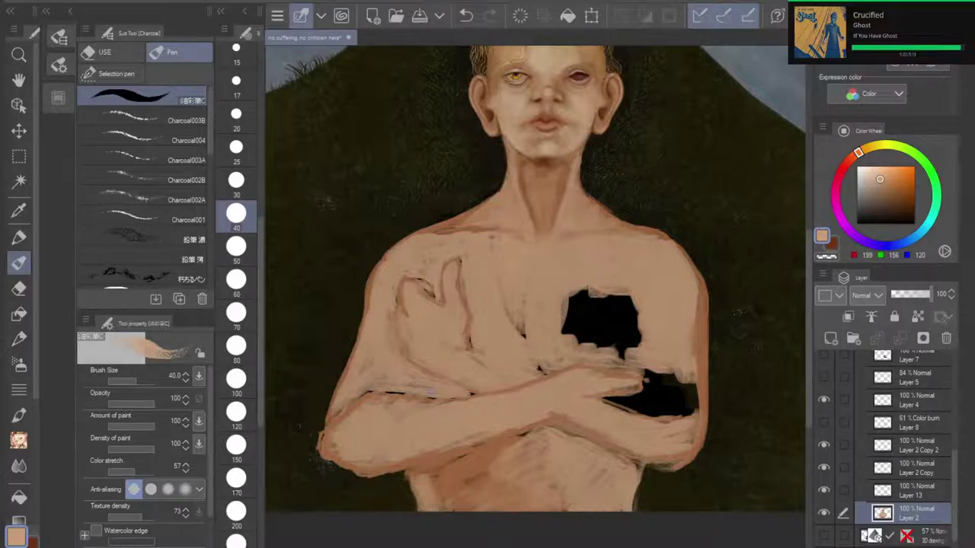
pyautogui.moveTo(376, 393); pyautogui.dragTo(361, 394)
# Step: Cover the black holes on the chest and between the opposite upper arm and forearm with the skin tone at brush size 100
pyautogui.scroll(-4, 600, 314)
pyautogui.scroll(3, 605, 315)
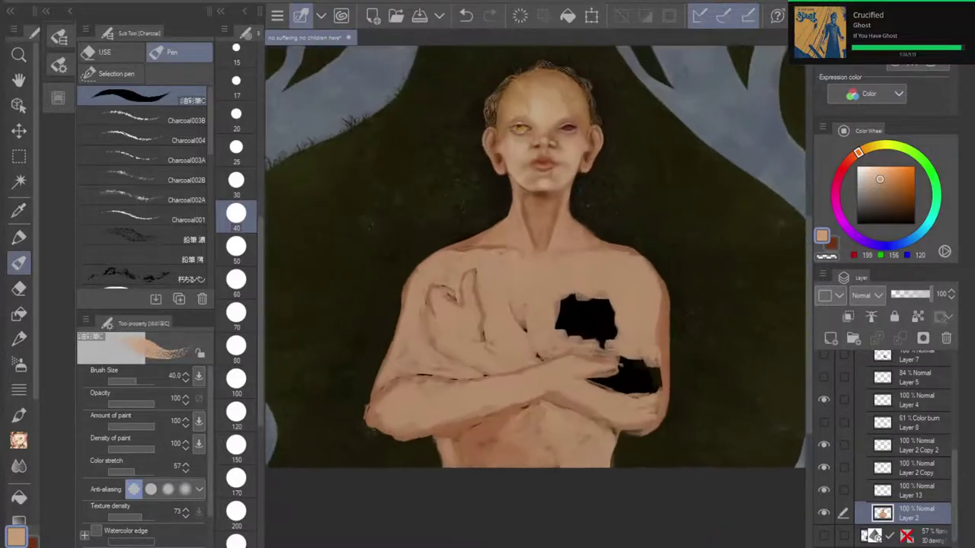
pyautogui.hotkey('ctrl', '+')
pyautogui.click(236, 380)
pyautogui.moveTo(566, 294); pyautogui.dragTo(557, 326)
pyautogui.moveTo(509, 306)
pyautogui.mouseDown()
pyautogui.moveTo(505, 332)
pyautogui.moveTo(531, 363)
pyautogui.moveTo(575, 308)
pyautogui.moveTo(613, 346)
pyautogui.moveTo(609, 305)
pyautogui.moveTo(577, 313)
pyautogui.moveTo(632, 366)
pyautogui.moveTo(591, 389)
pyautogui.moveTo(656, 400)
pyautogui.mouseUp()
pyautogui.moveTo(659, 399)
pyautogui.mouseDown()
pyautogui.moveTo(669, 382)
pyautogui.moveTo(661, 378)
pyautogui.moveTo(612, 400)
pyautogui.moveTo(633, 375)
pyautogui.moveTo(624, 369)
pyautogui.mouseUp()
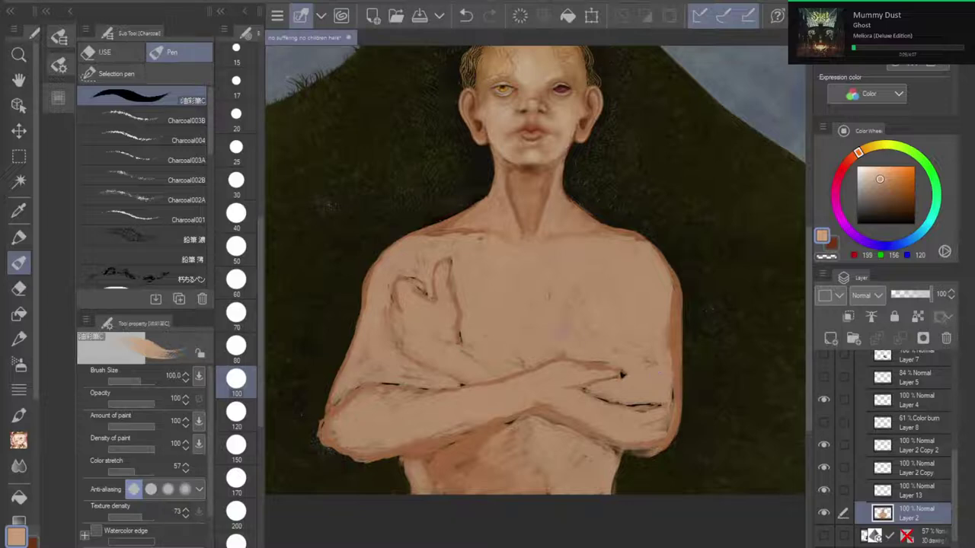
# Step: Sample the brown RGB 157, 101, 62 from the arm's edge and paint vertical shading down the mid-chest and beside the inner upper arm
pyautogui.press('i')
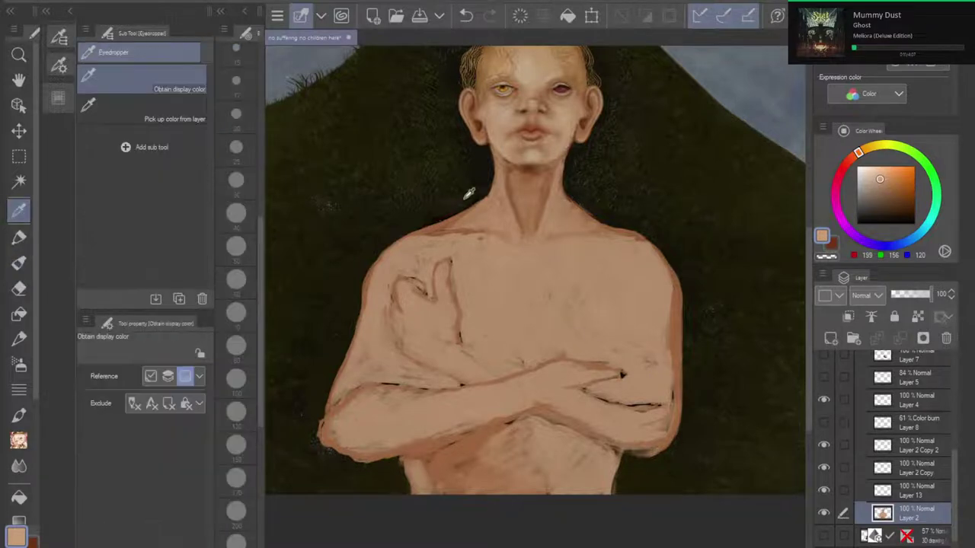
pyautogui.scroll(2, 638, 223)
pyautogui.click(687, 352)
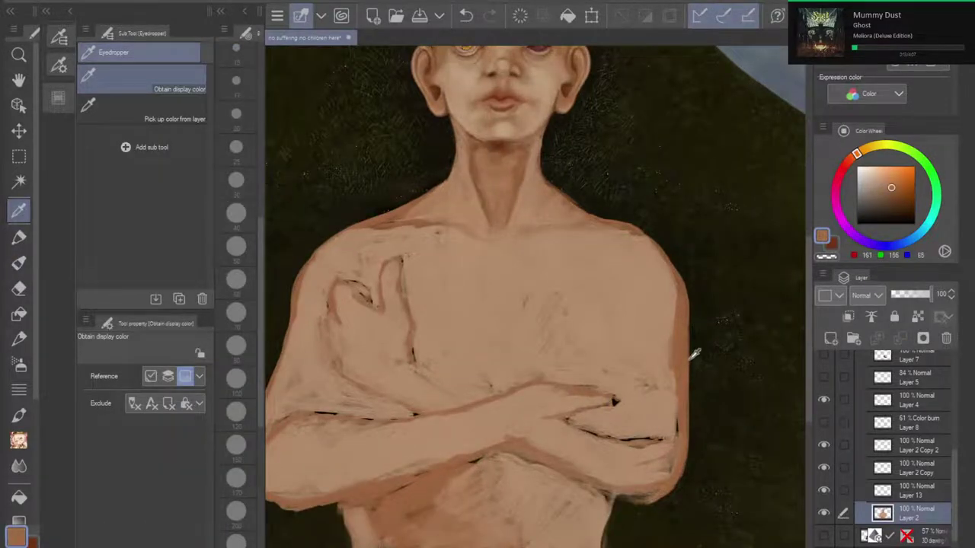
pyautogui.click(692, 373)
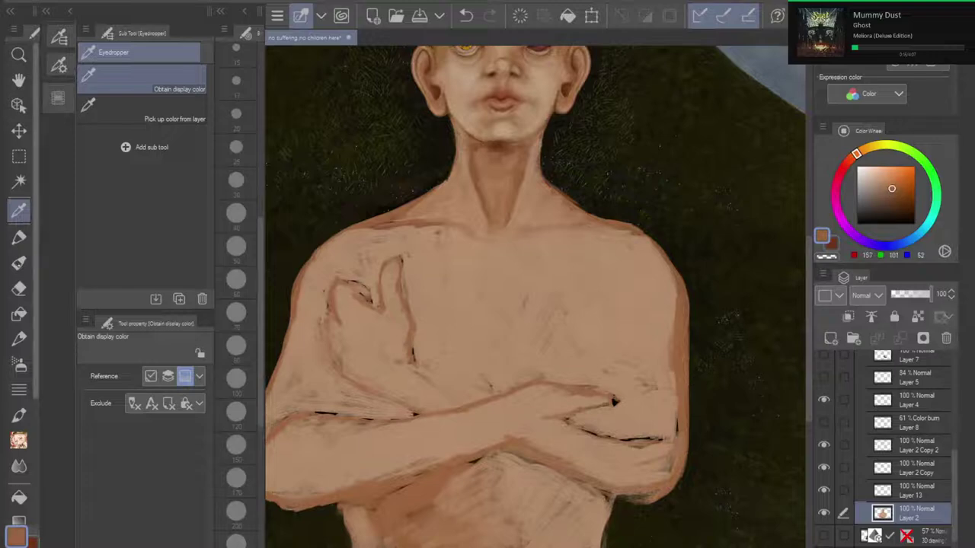
pyautogui.press('b')
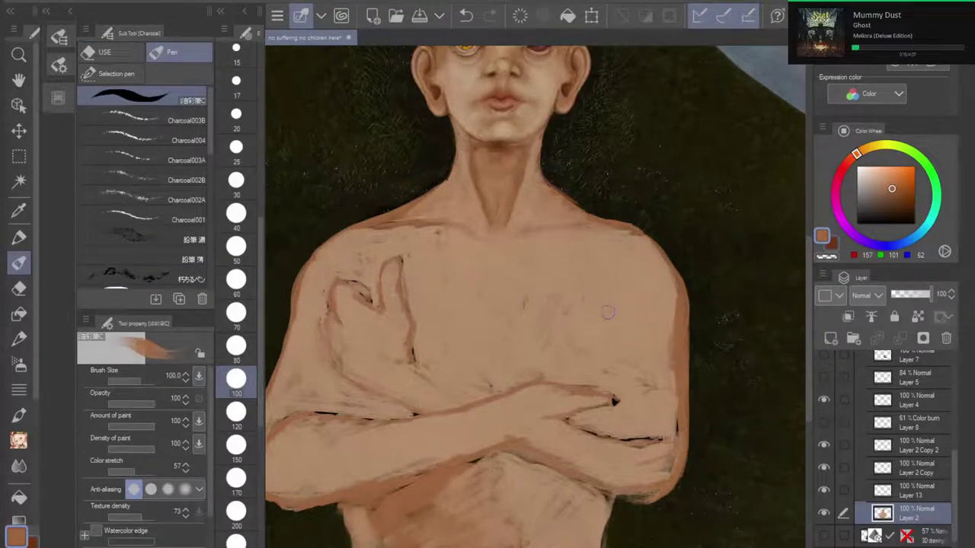
pyautogui.moveTo(610, 318)
pyautogui.mouseDown()
pyautogui.moveTo(603, 294)
pyautogui.moveTo(603, 349)
pyautogui.mouseUp()
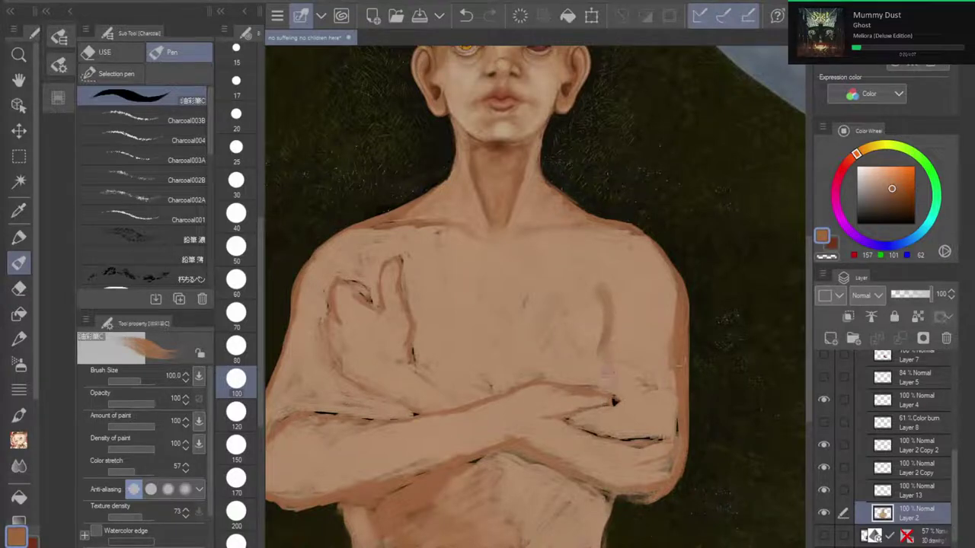
pyautogui.scroll(-3, 570, 330)
pyautogui.scroll(1, 570, 330)
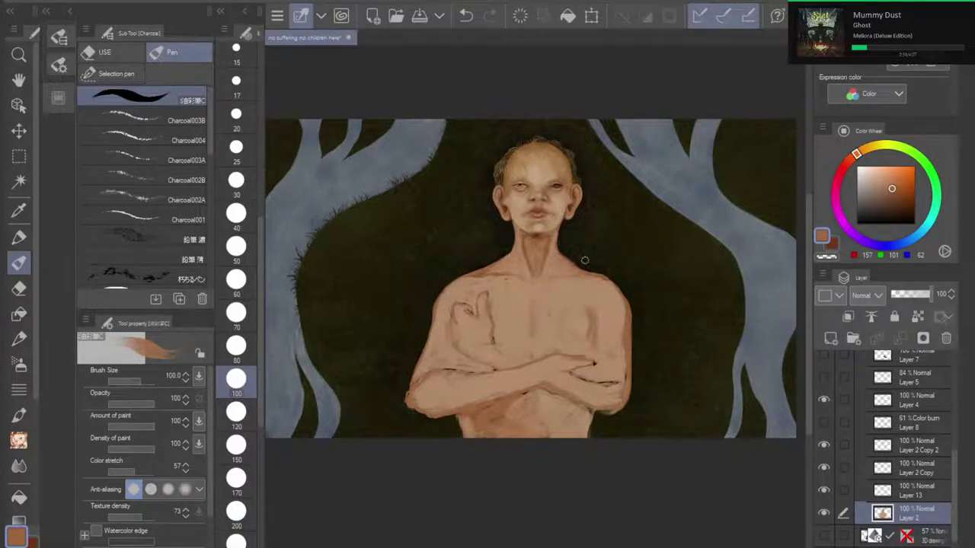
# Step: Redraw the contours of the hand, wrist and crossed forearms in brown, and extend the inner upper-arm line down to the fingertips
pyautogui.scroll(3, 552, 316)
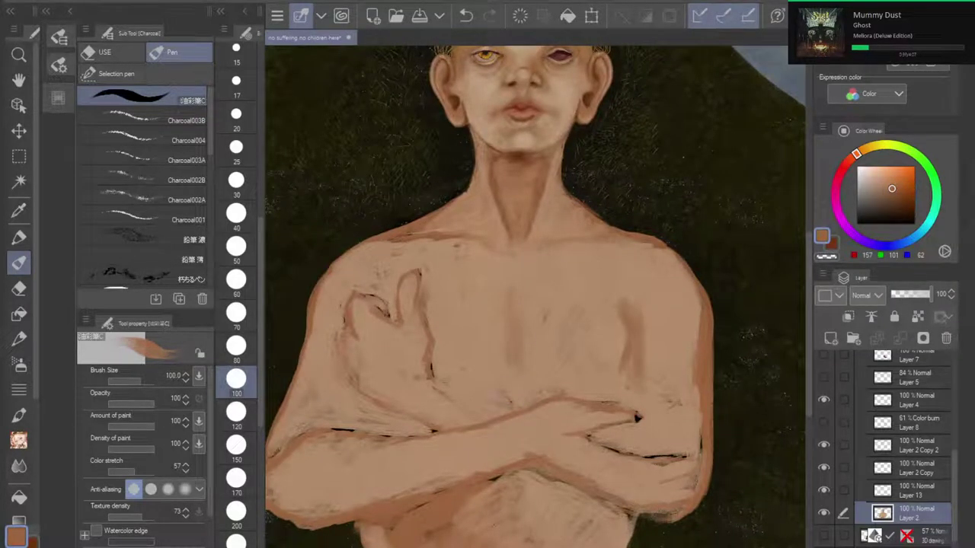
pyautogui.moveTo(431, 375)
pyautogui.mouseDown()
pyautogui.moveTo(457, 396)
pyautogui.moveTo(525, 414)
pyautogui.mouseUp()
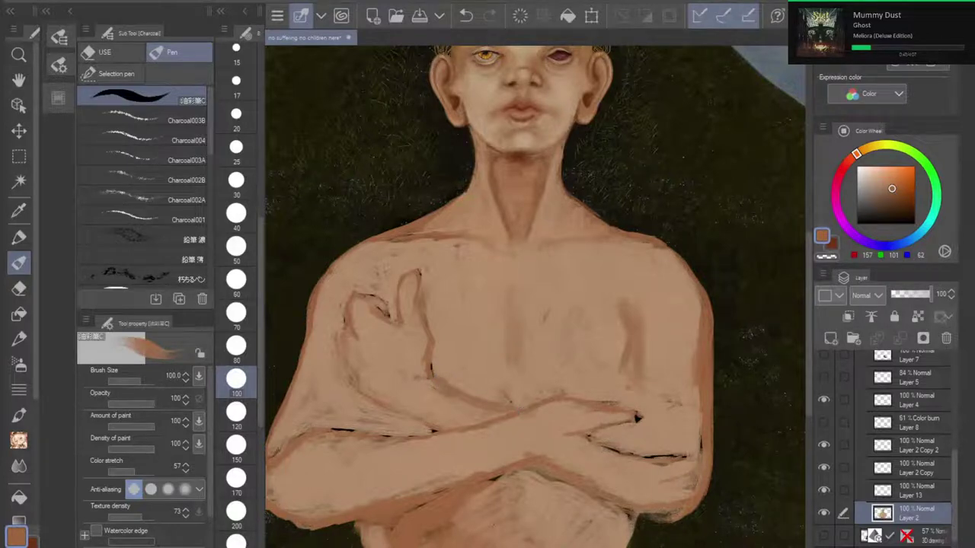
pyautogui.moveTo(338, 342)
pyautogui.mouseDown()
pyautogui.moveTo(349, 380)
pyautogui.moveTo(445, 432)
pyautogui.mouseUp()
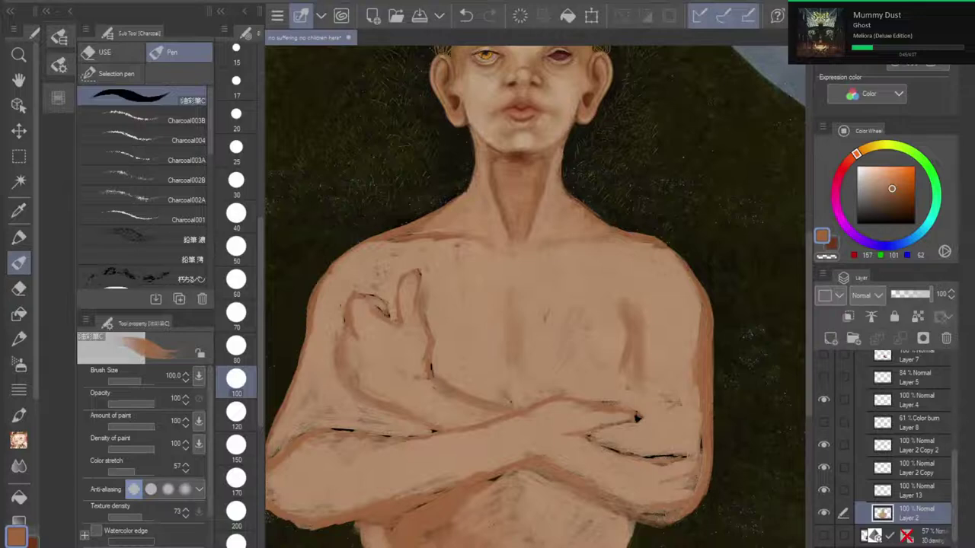
pyautogui.moveTo(573, 429)
pyautogui.mouseDown()
pyautogui.moveTo(698, 455)
pyautogui.moveTo(673, 487)
pyautogui.moveTo(608, 478)
pyautogui.mouseUp()
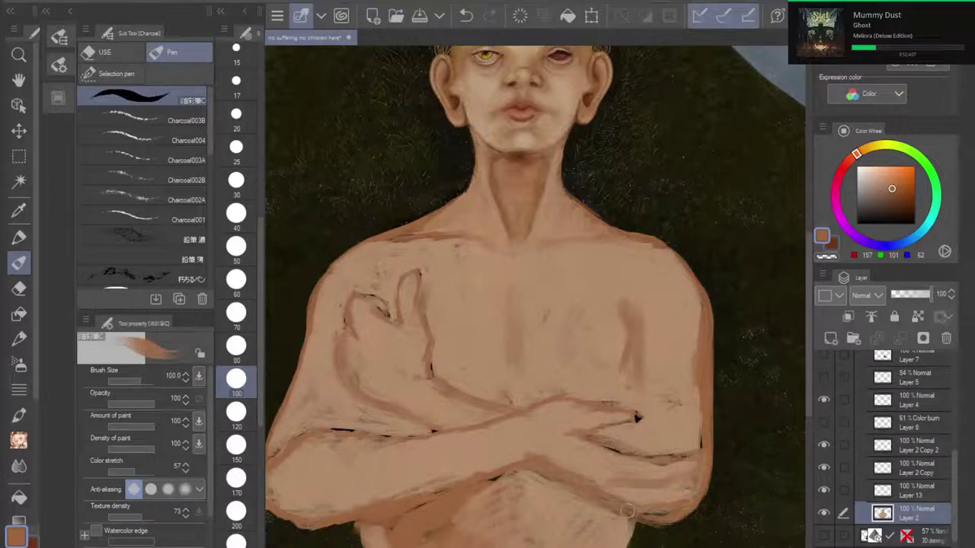
pyautogui.moveTo(694, 503)
pyautogui.mouseDown()
pyautogui.moveTo(703, 496)
pyautogui.moveTo(692, 501)
pyautogui.mouseUp()
pyautogui.moveTo(642, 393); pyautogui.dragTo(635, 426)
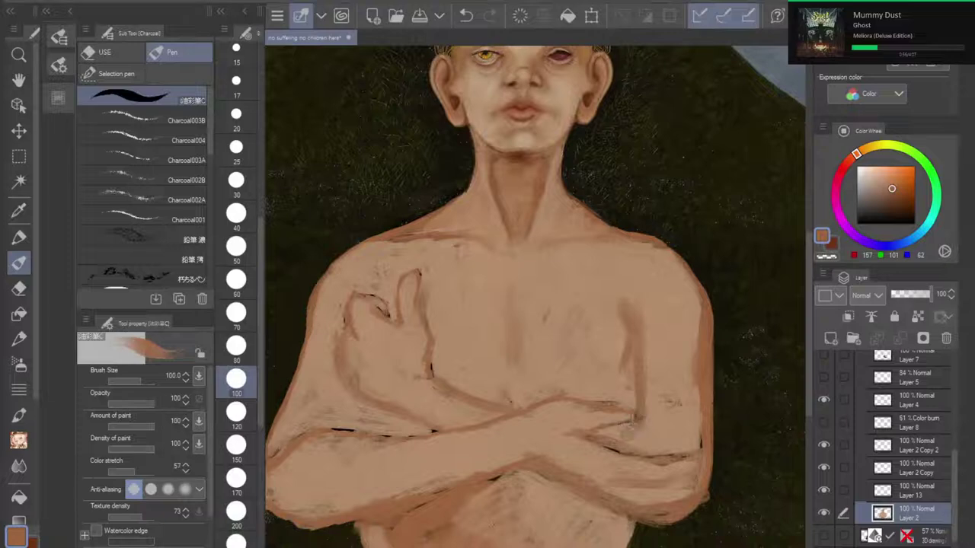
pyautogui.scroll(-3, 612, 374)
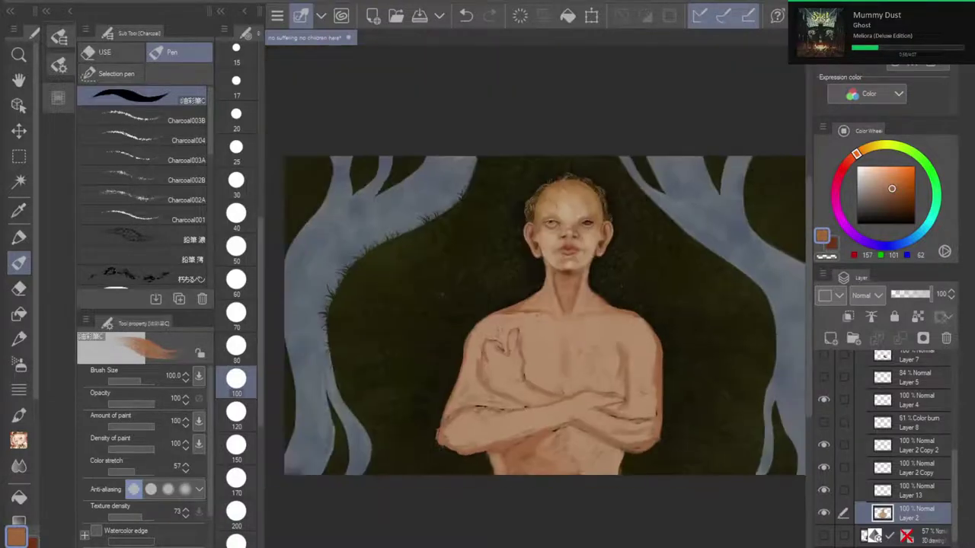
pyautogui.scroll(1, 598, 384)
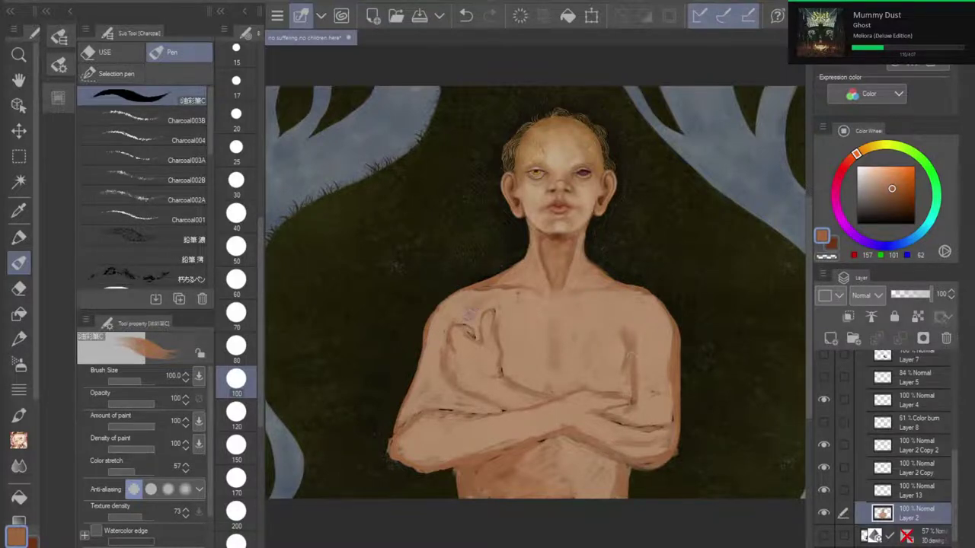
pyautogui.scroll(-7, 607, 362)
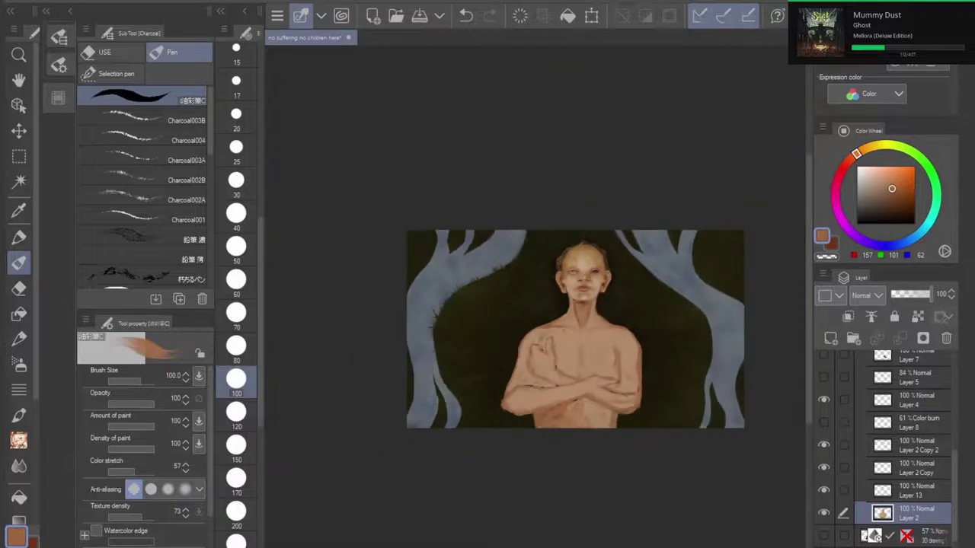
pyautogui.scroll(6, 625, 359)
pyautogui.moveTo(606, 271)
pyautogui.mouseDown()
pyautogui.moveTo(634, 279)
pyautogui.moveTo(658, 341)
pyautogui.moveTo(644, 288)
pyautogui.moveTo(663, 333)
pyautogui.mouseUp()
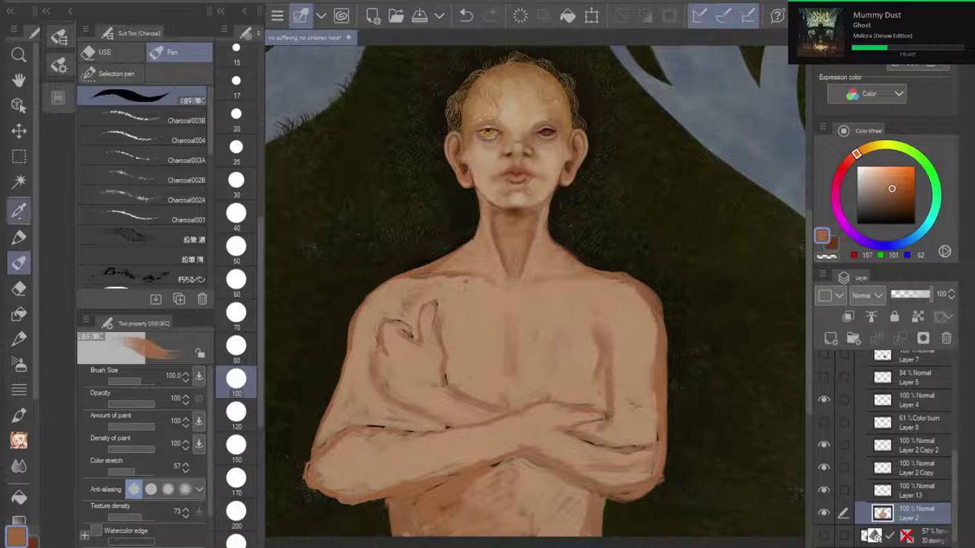
pyautogui.click(19, 212)
pyautogui.click(468, 338)
pyautogui.press('p')
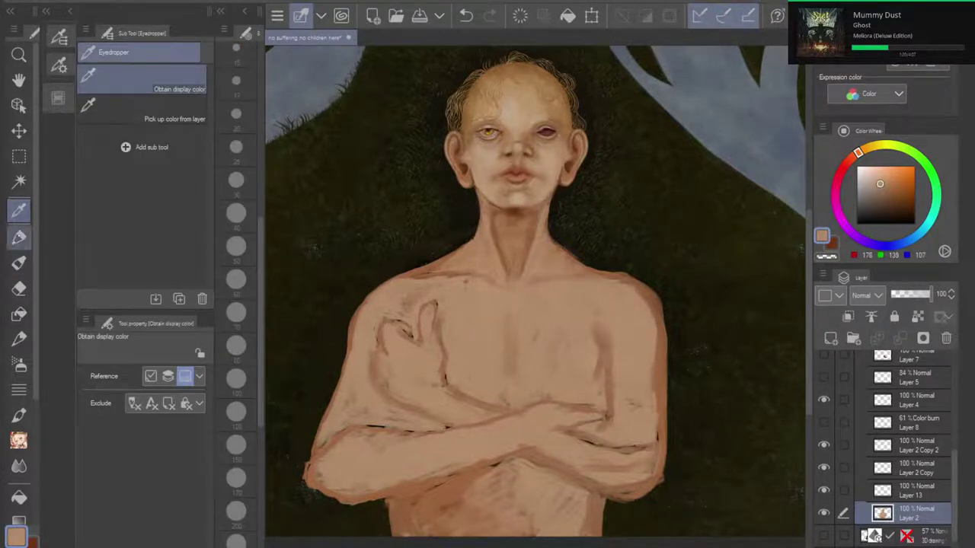
pyautogui.moveTo(590, 307); pyautogui.dragTo(602, 387)
pyautogui.click(465, 15)
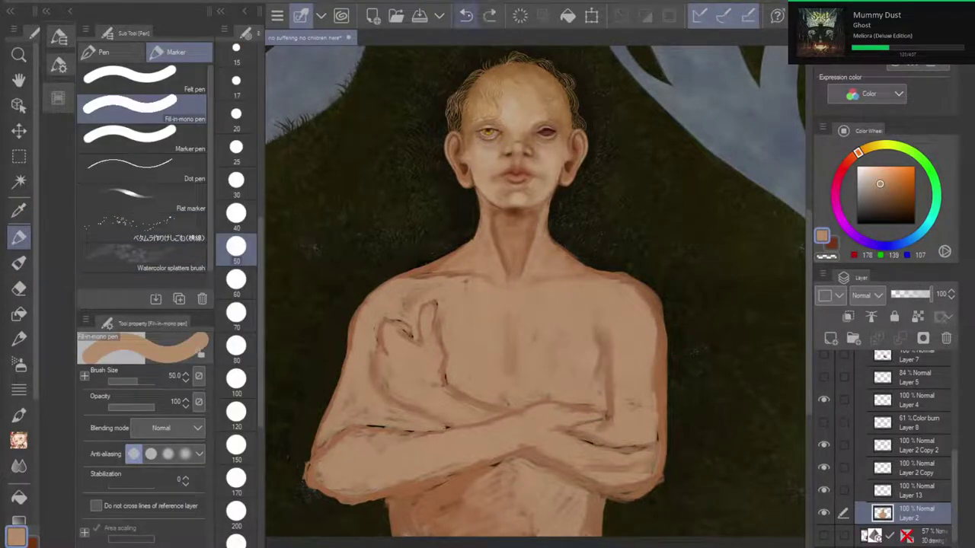
# Step: Pick skin tone RGB 199, 156, 120 from the colour history and paint out the brown line between chest and upper arm with the charcoal brush
pyautogui.click(58, 97)
pyautogui.click(168, 70)
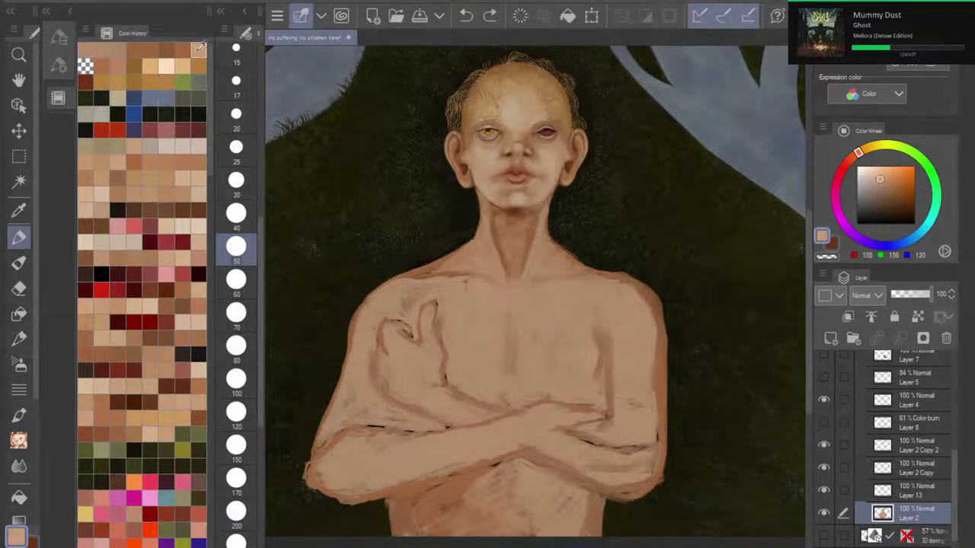
pyautogui.moveTo(595, 329); pyautogui.dragTo(602, 381)
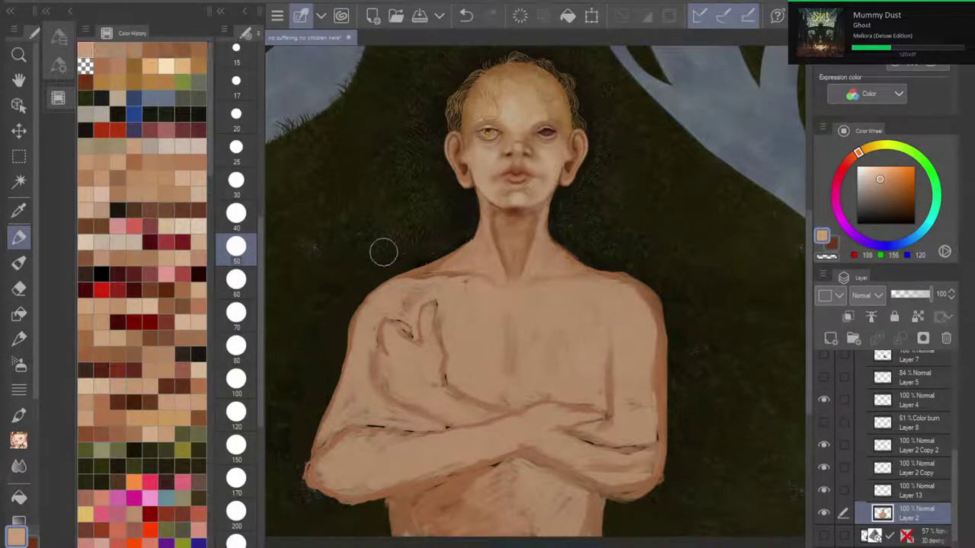
pyautogui.click(466, 15)
pyautogui.press('b')
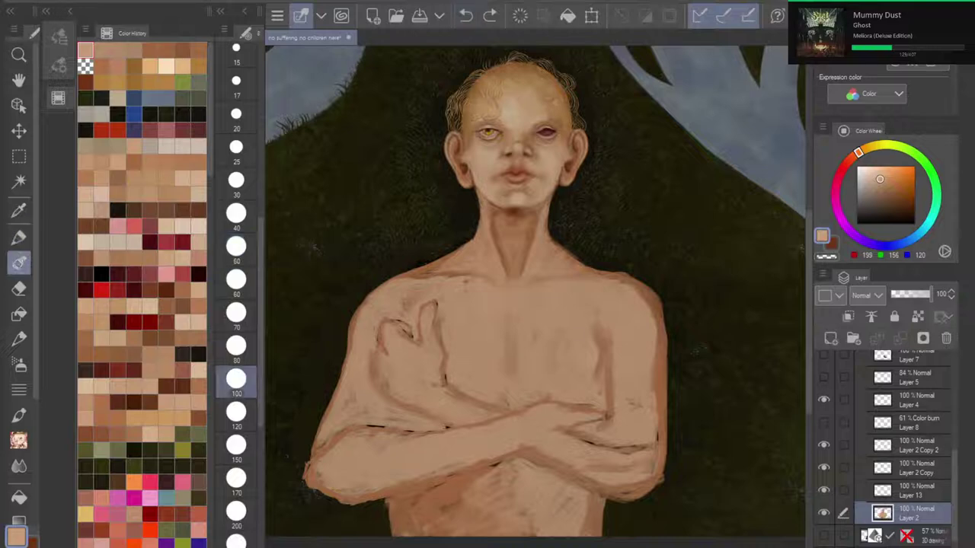
pyautogui.moveTo(597, 372)
pyautogui.mouseDown()
pyautogui.moveTo(595, 339)
pyautogui.moveTo(605, 385)
pyautogui.mouseUp()
pyautogui.moveTo(605, 342); pyautogui.dragTo(607, 428)
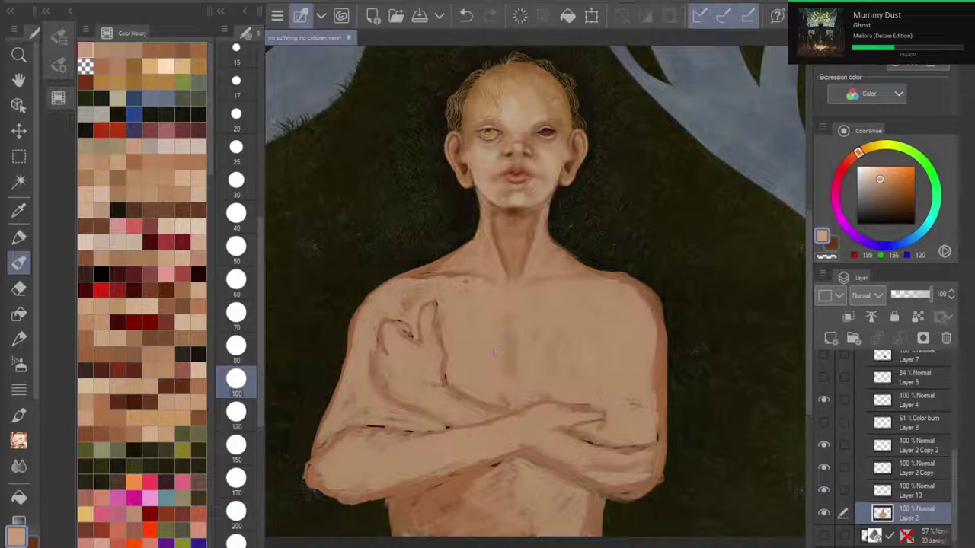
# Step: Trim the waist's outer edge near the canvas border with the transparent colour at size 100
pyautogui.scroll(-1, 590, 397)
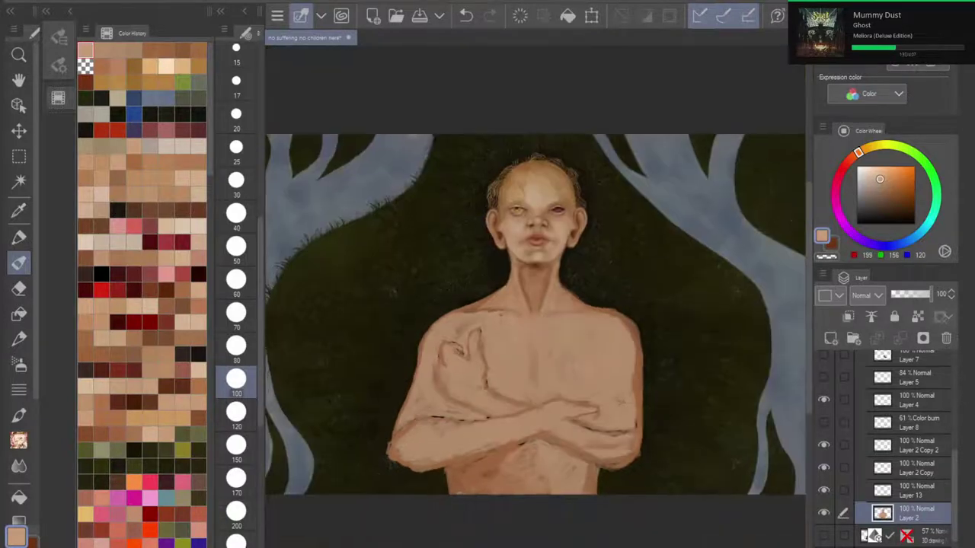
pyautogui.press('c')
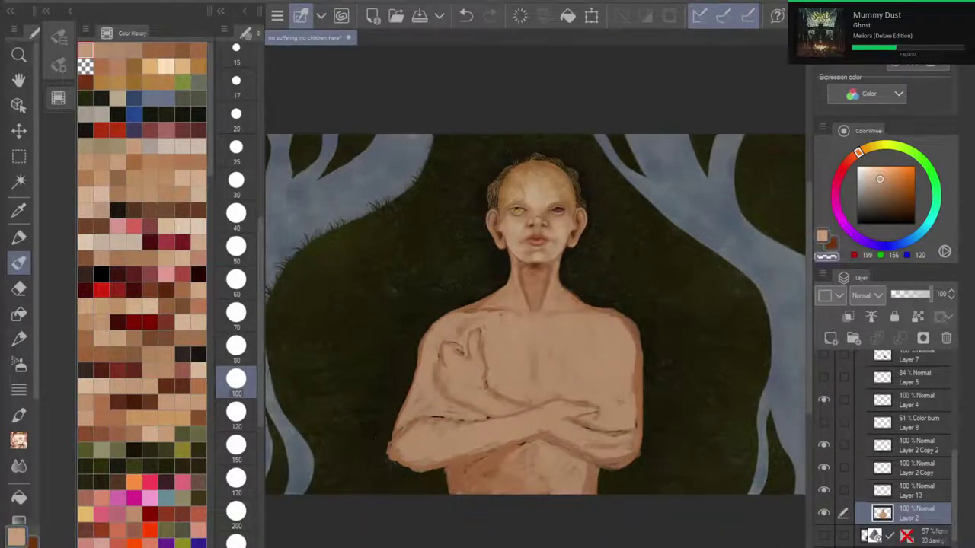
pyautogui.moveTo(598, 486); pyautogui.dragTo(590, 502)
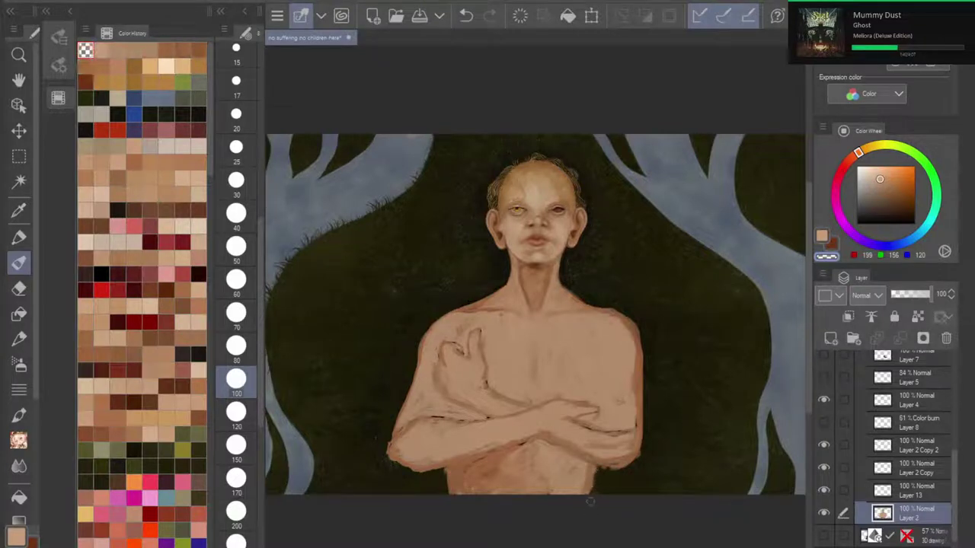
# Step: Trim the waist's other outer edge near the canvas border with the transparent colour, undoing the first stroke and repeating it
pyautogui.moveTo(447, 477); pyautogui.dragTo(461, 521)
pyautogui.scroll(-4, 554, 358)
pyautogui.hotkey('ctrl', '+')
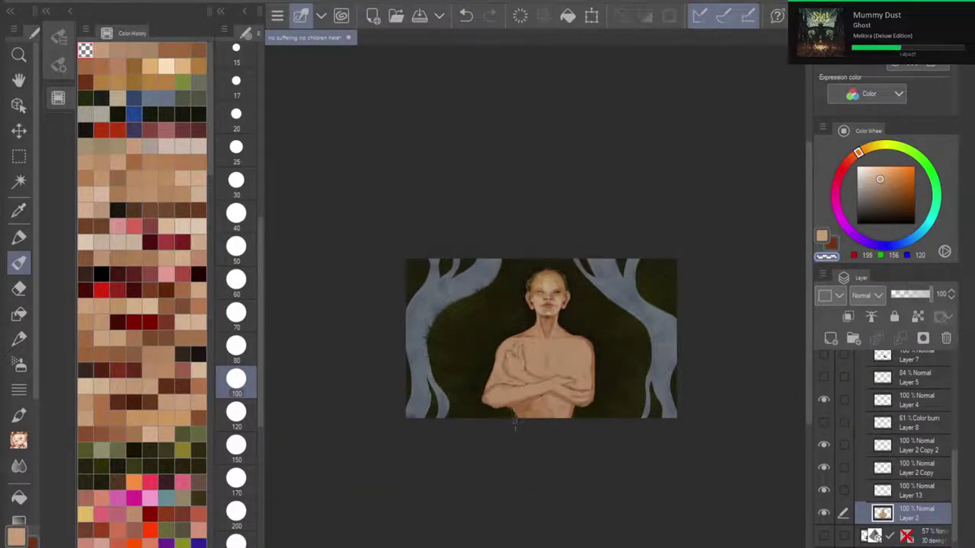
pyautogui.hotkey('ctrl', 'z')
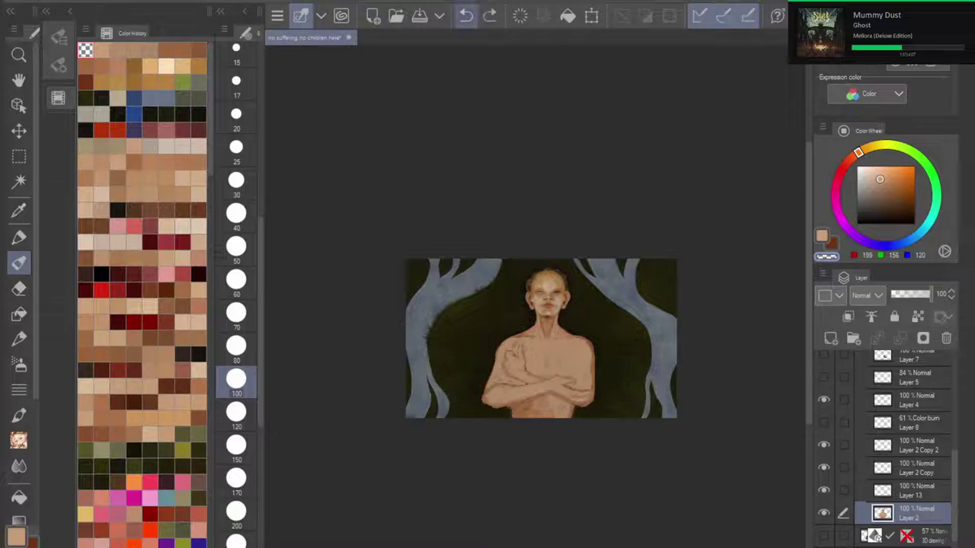
pyautogui.moveTo(509, 411); pyautogui.dragTo(511, 450)
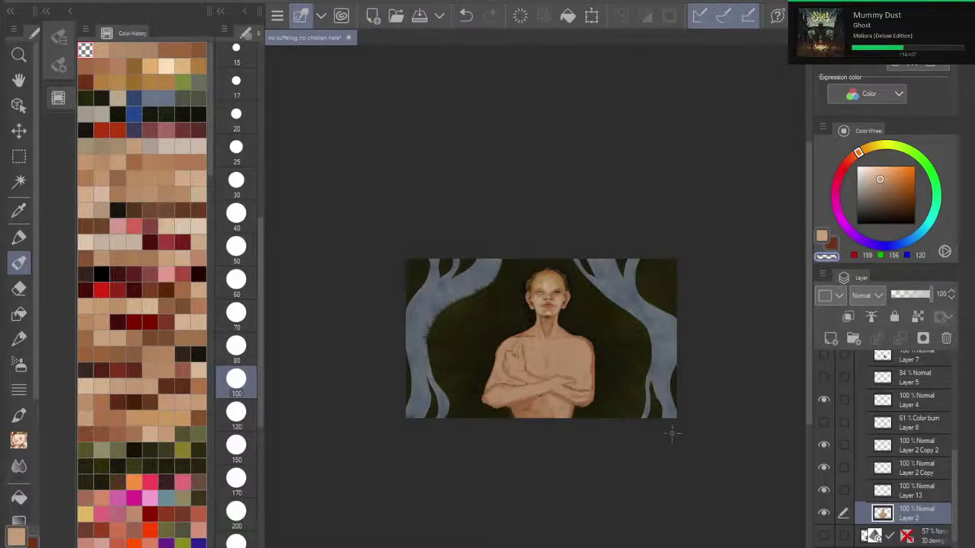
pyautogui.scroll(4, 571, 383)
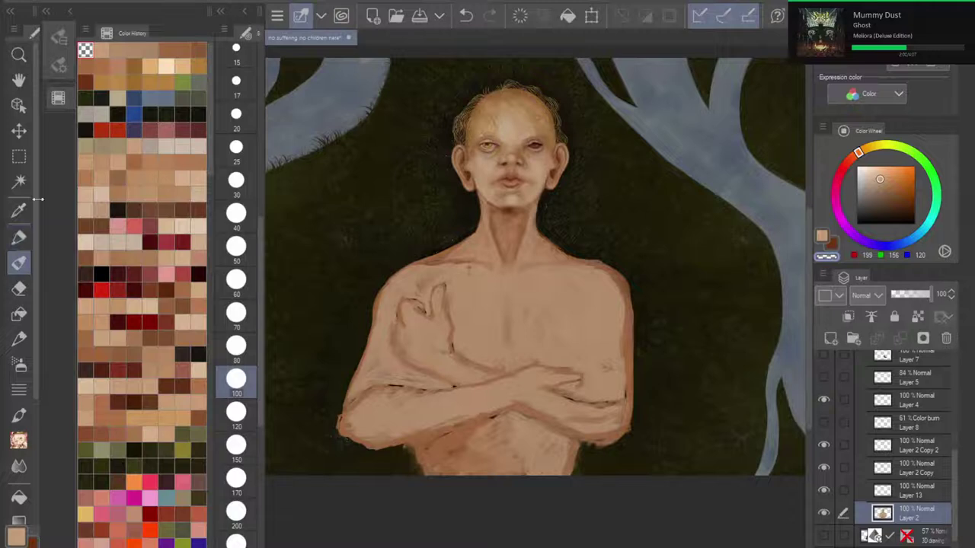
# Step: Select the waist below the crossed arms with the selection pen, nudge it slightly upward with Move layer, and clear the selection
pyautogui.click(69, 68)
pyautogui.click(114, 75)
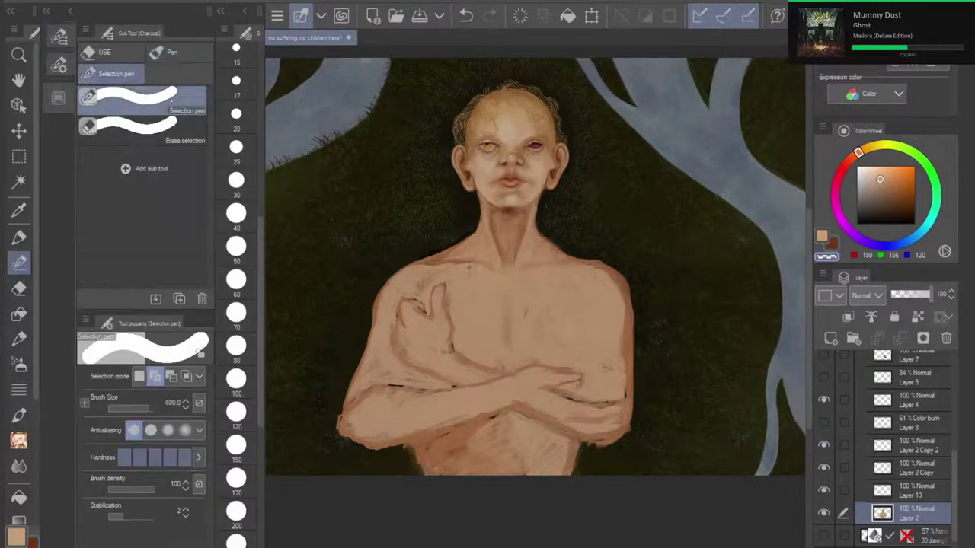
pyautogui.moveTo(468, 466)
pyautogui.mouseDown()
pyautogui.moveTo(449, 456)
pyautogui.moveTo(438, 466)
pyautogui.moveTo(472, 480)
pyautogui.moveTo(562, 468)
pyautogui.moveTo(514, 486)
pyautogui.moveTo(502, 456)
pyautogui.mouseUp()
pyautogui.press('k')
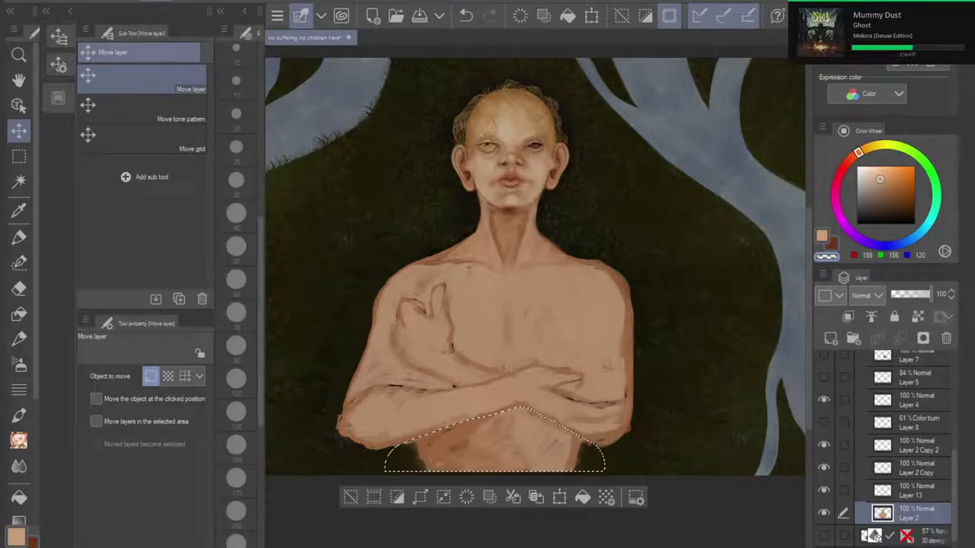
pyautogui.hotkey('ctrl', '-')
pyautogui.hotkey('ctrl', '-')
pyautogui.hotkey('ctrl', '-')
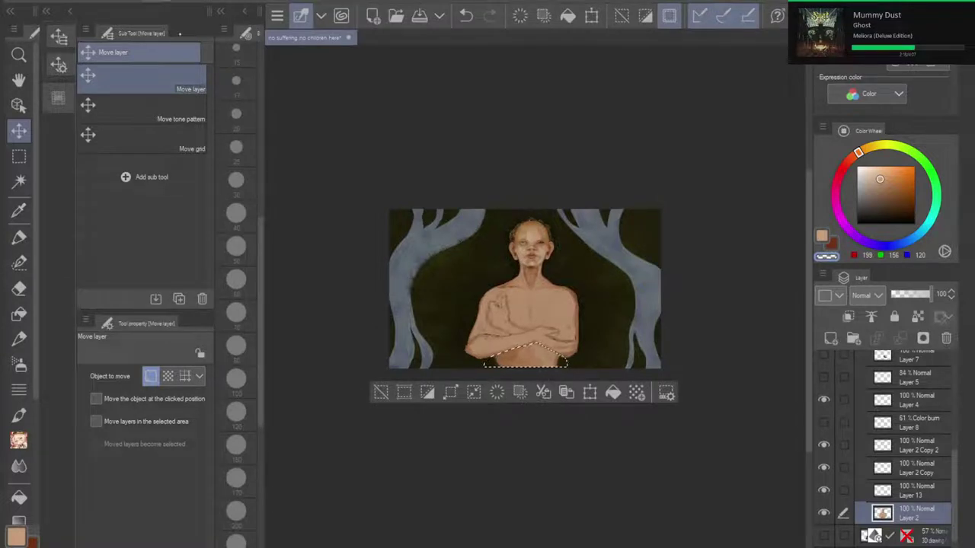
pyautogui.hotkey('ctrl', 'd')
# Step: Compare the painted torso and arms with the 3D drawing reference by toggling the visibility of Layer 2 and the 3D layer
pyautogui.scroll(3, 538, 328)
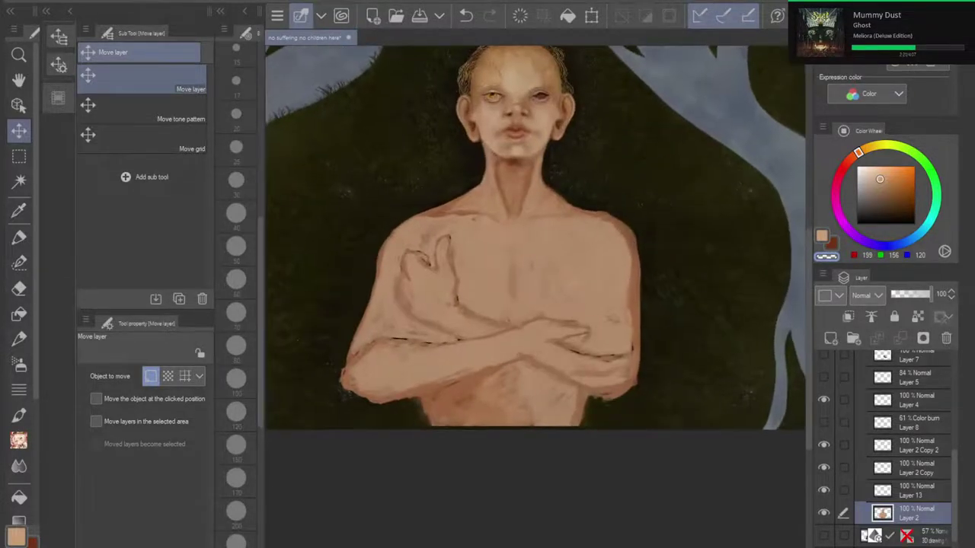
pyautogui.moveTo(510, 251); pyautogui.dragTo(508, 359)
pyautogui.scroll(1, 509, 285)
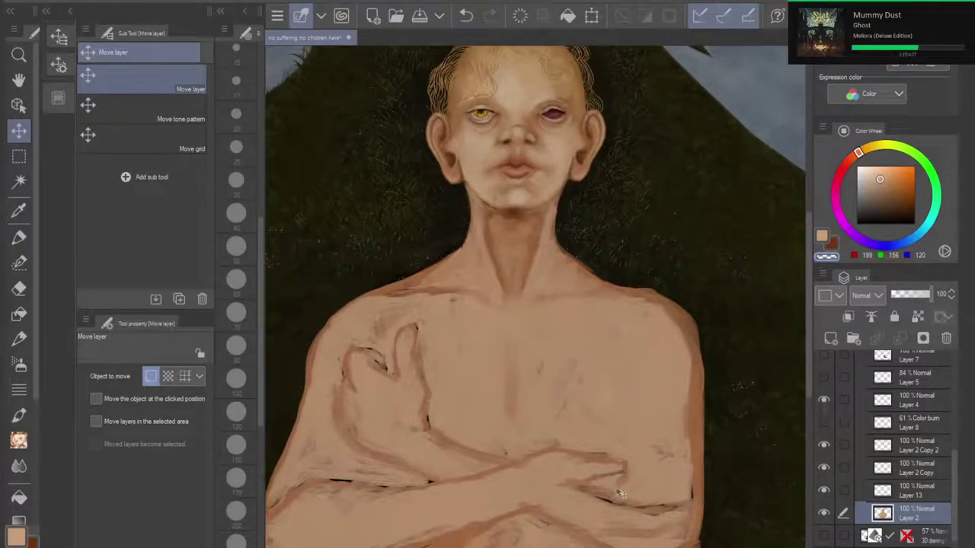
pyautogui.moveTo(667, 455); pyautogui.dragTo(697, 407)
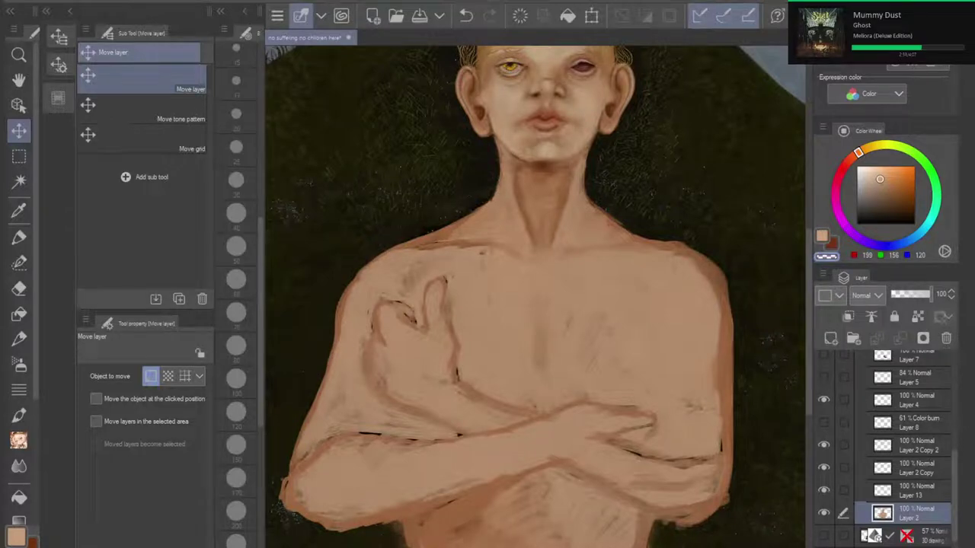
pyautogui.scroll(-2, 590, 424)
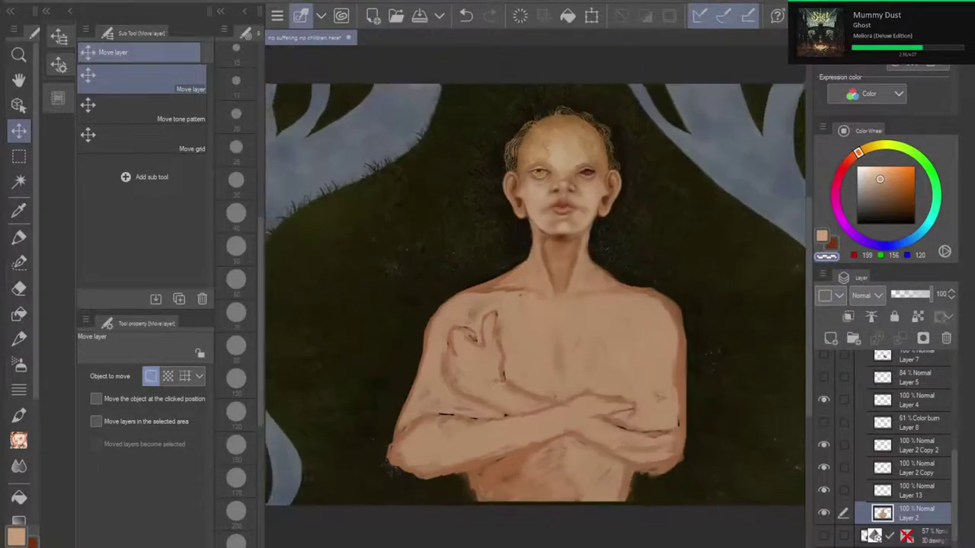
pyautogui.scroll(1, 590, 424)
pyautogui.moveTo(590, 424); pyautogui.dragTo(587, 445)
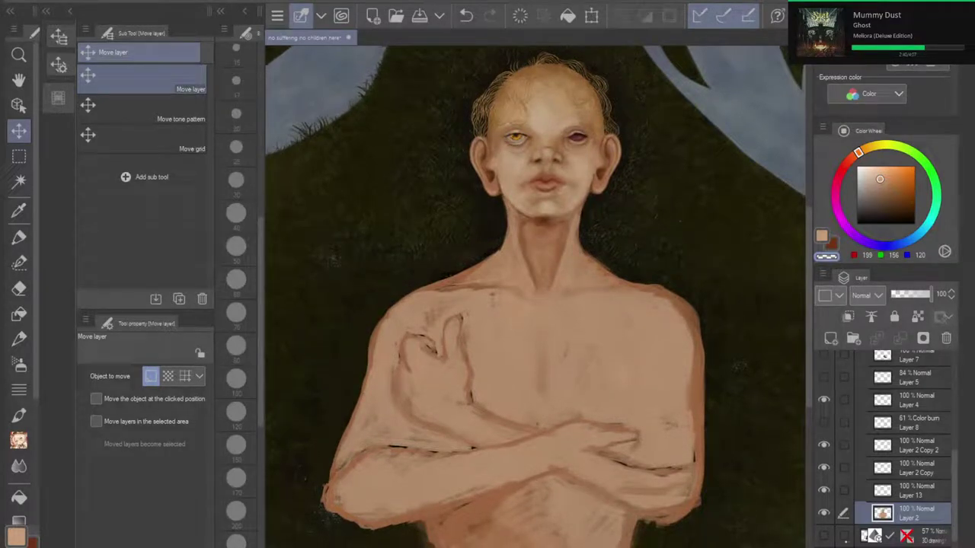
pyautogui.click(823, 514)
pyautogui.click(823, 535)
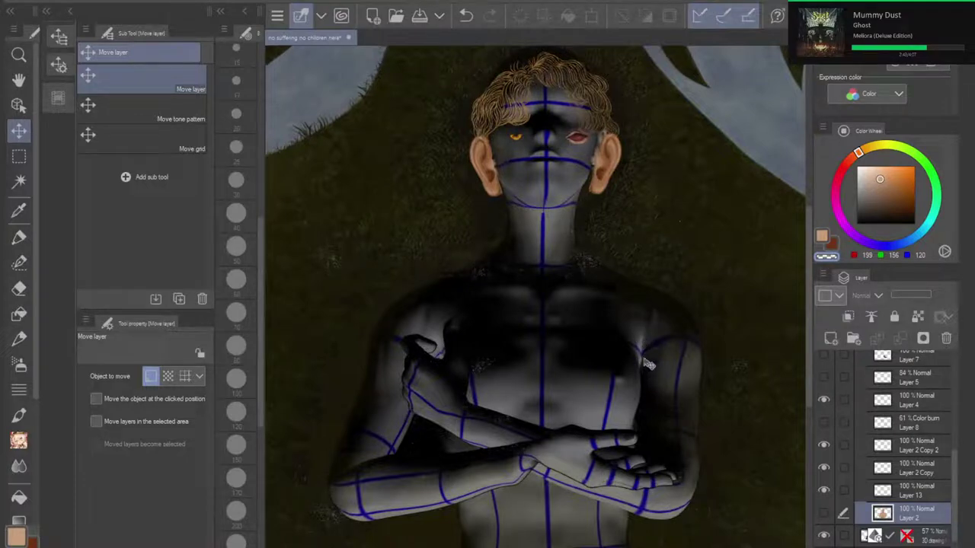
pyautogui.click(824, 512)
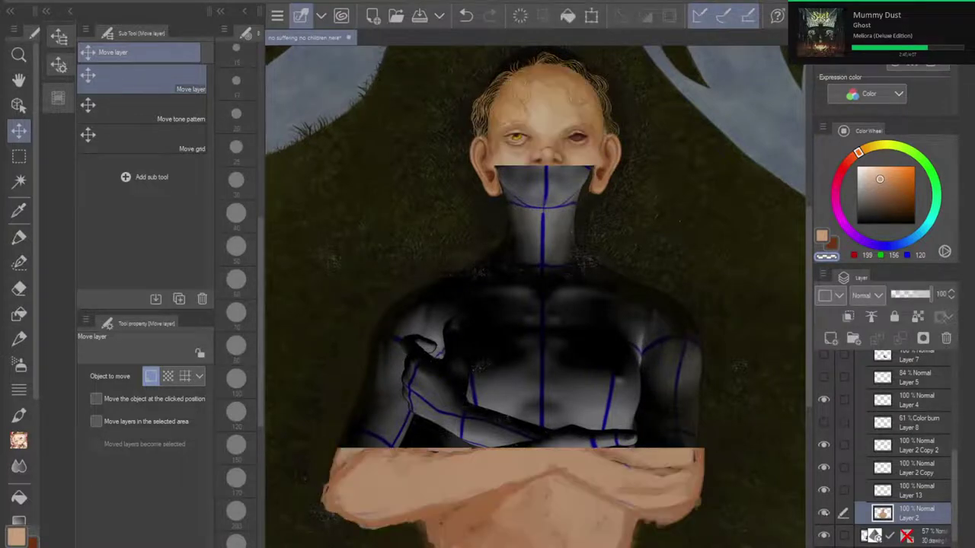
pyautogui.click(823, 513)
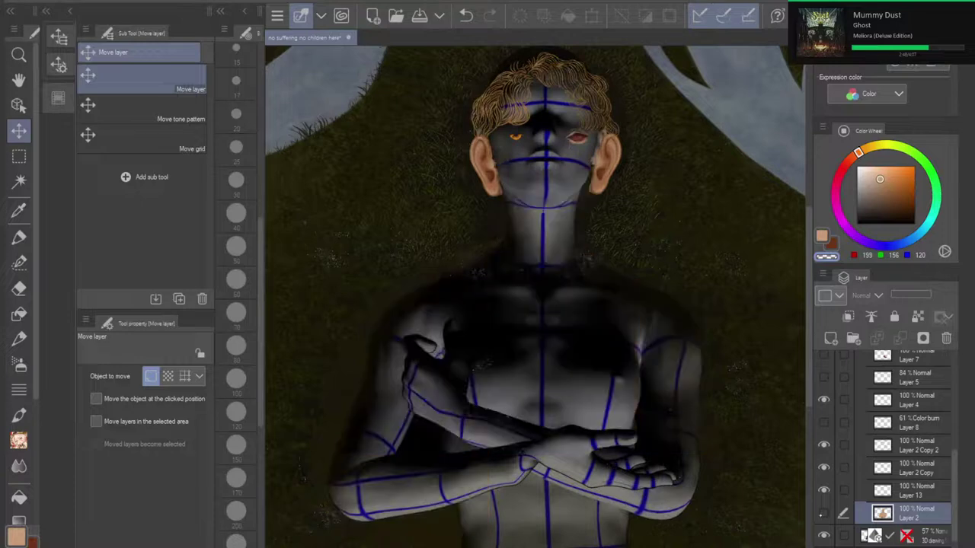
pyautogui.click(823, 512)
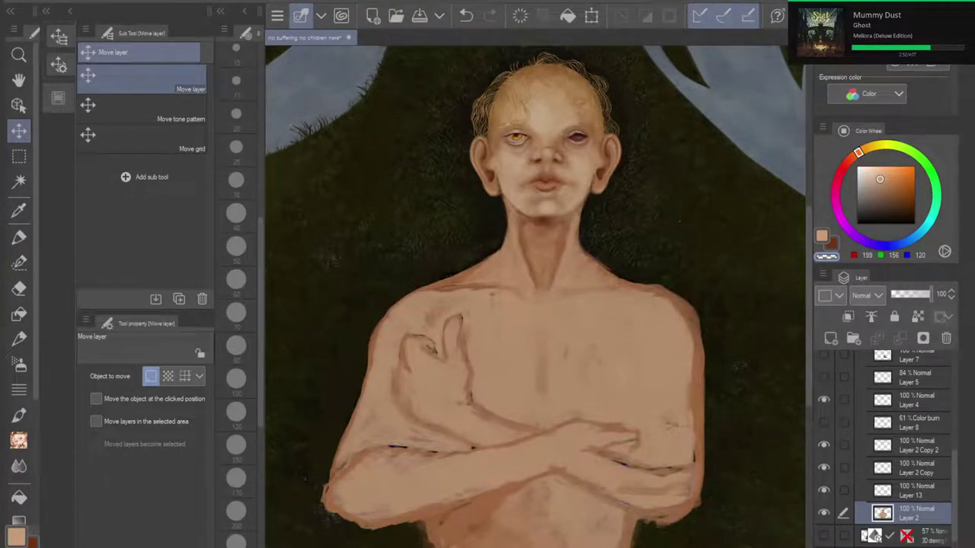
# Step: Return to the charcoal pen at size 100, pick brown RGB 161, 105, 65 from the colour history, and shade the chest and inner upper-arm line
pyautogui.click(19, 289)
pyautogui.click(19, 263)
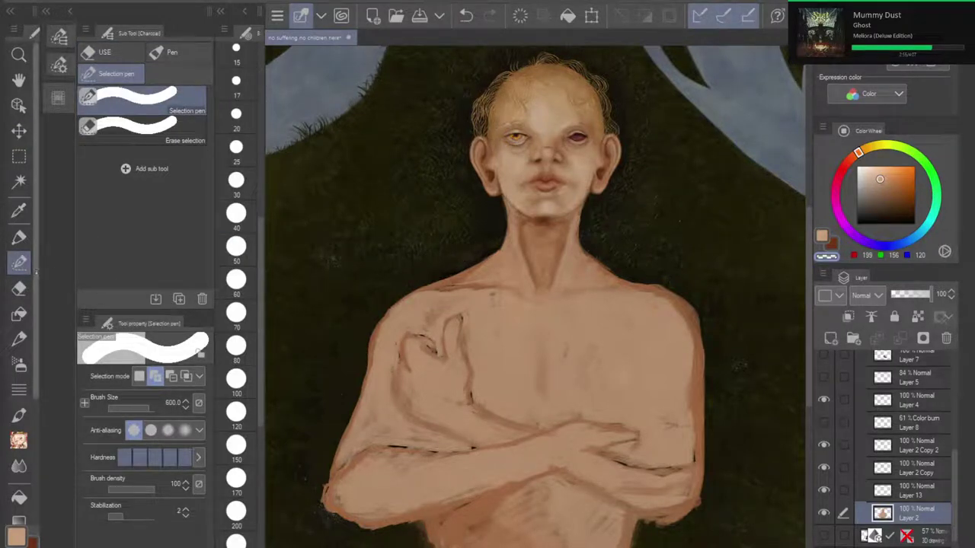
pyautogui.click(178, 53)
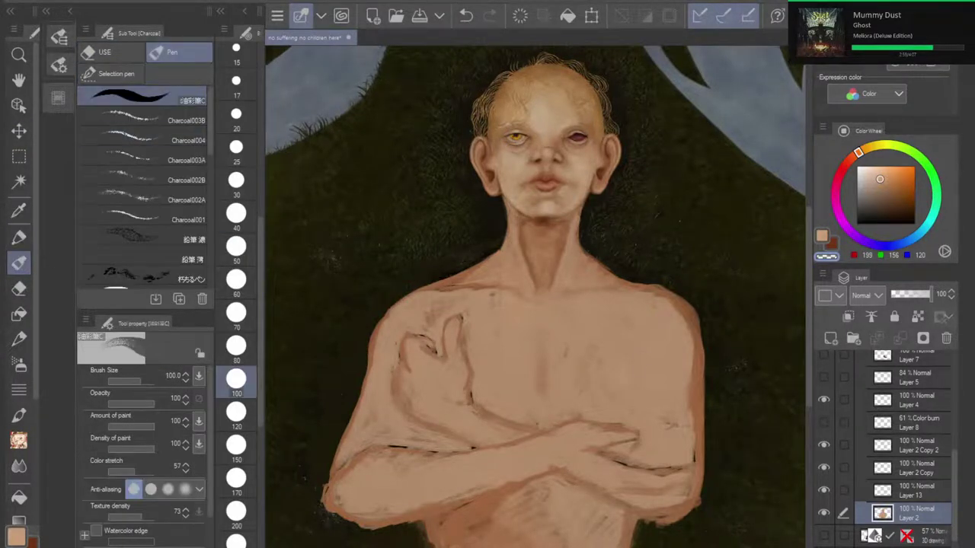
pyautogui.moveTo(647, 354); pyautogui.dragTo(651, 369)
pyautogui.click(465, 16)
pyautogui.click(58, 98)
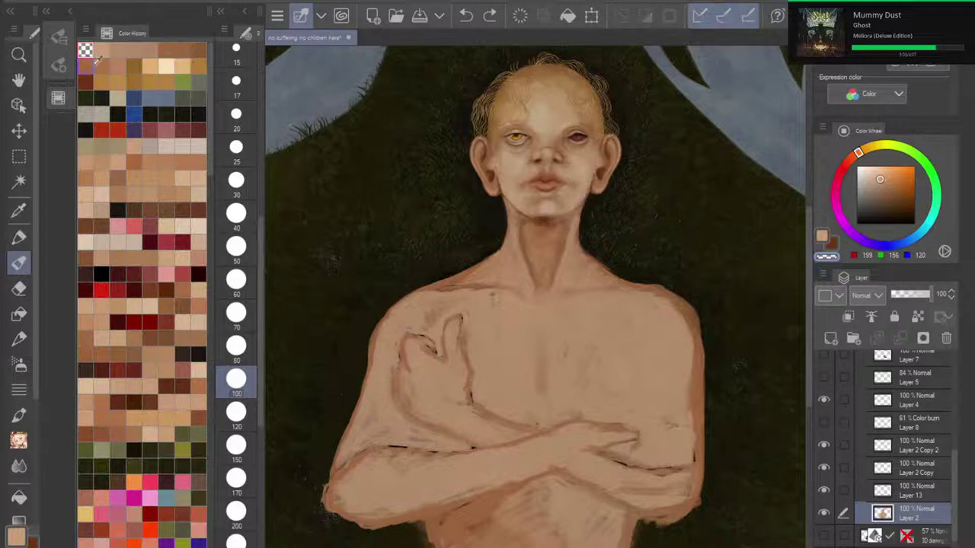
pyautogui.click(153, 50)
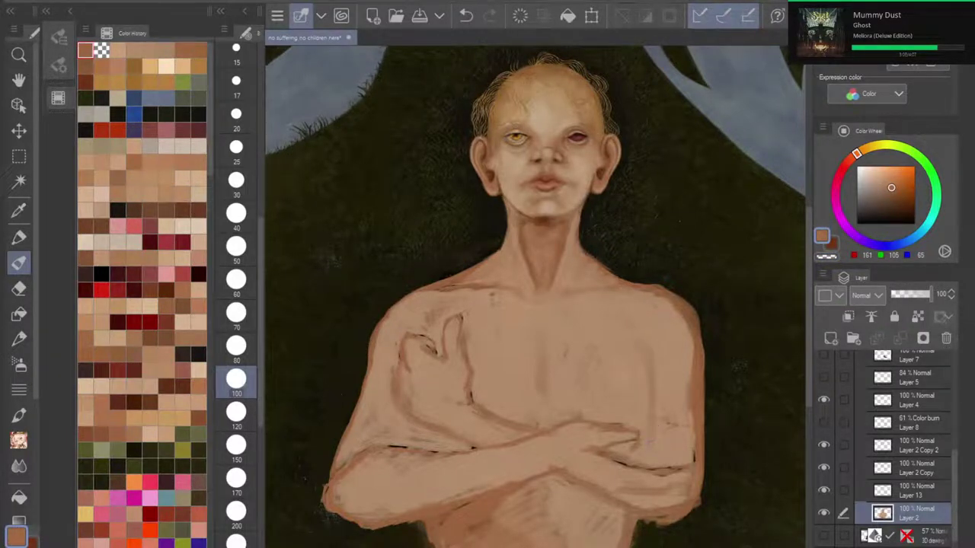
pyautogui.moveTo(639, 332); pyautogui.dragTo(648, 355)
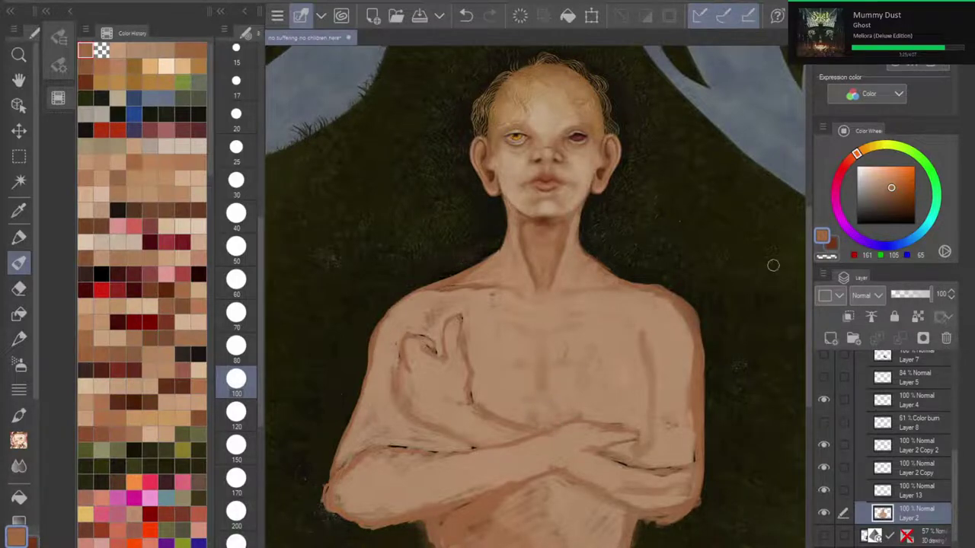
# Step: Add brown shading to the armpit crease and inner-arm line beside the chest, and fill the shadow between the raised and lower forearms
pyautogui.scroll(-3, 598, 385)
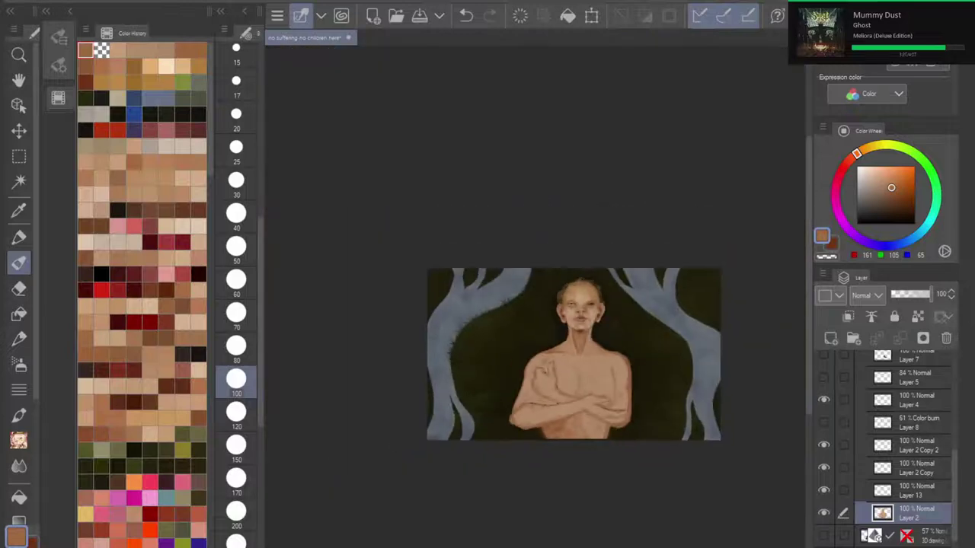
pyautogui.scroll(5, 590, 372)
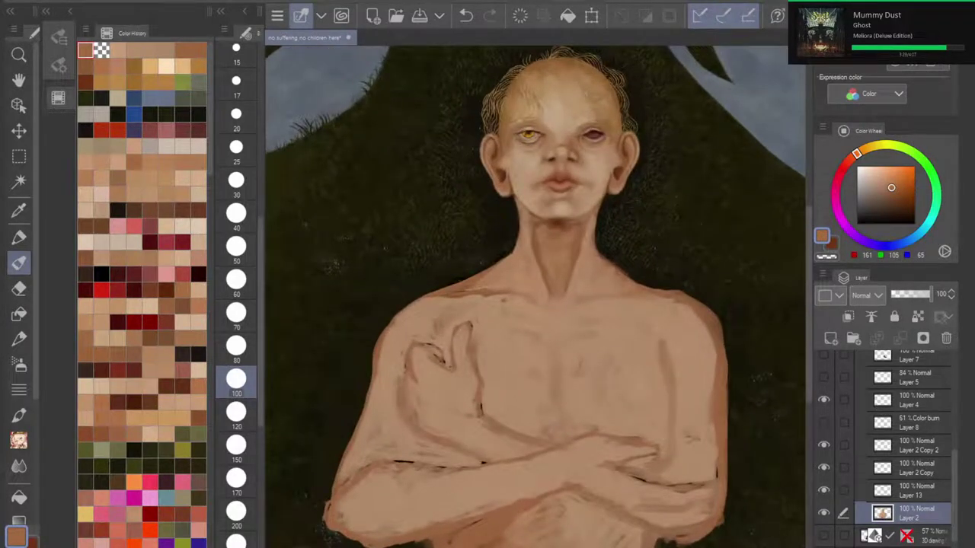
pyautogui.moveTo(651, 374); pyautogui.dragTo(666, 388)
pyautogui.moveTo(678, 427); pyautogui.dragTo(666, 470)
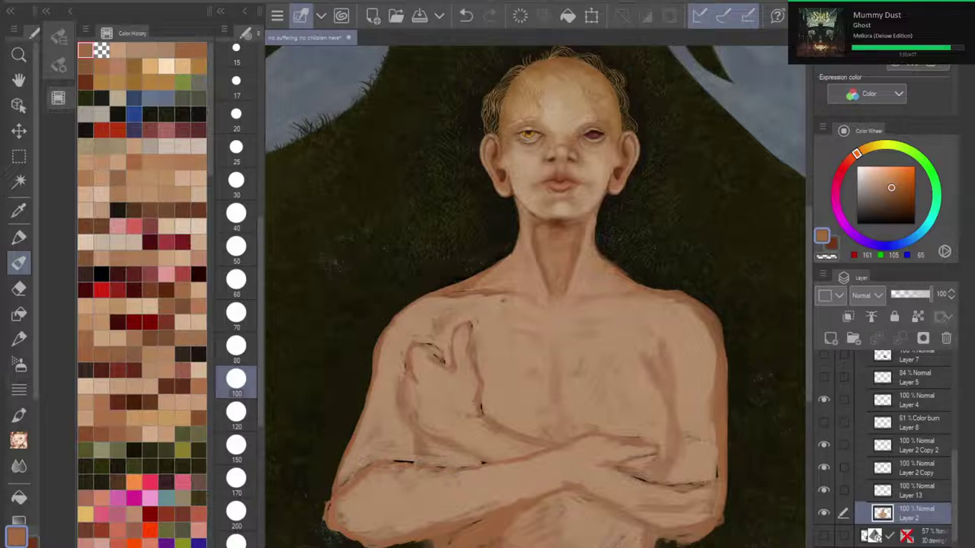
pyautogui.moveTo(412, 447)
pyautogui.mouseDown()
pyautogui.moveTo(404, 456)
pyautogui.moveTo(392, 423)
pyautogui.mouseUp()
pyautogui.moveTo(705, 192); pyautogui.dragTo(788, 147)
pyautogui.scroll(-4, 621, 376)
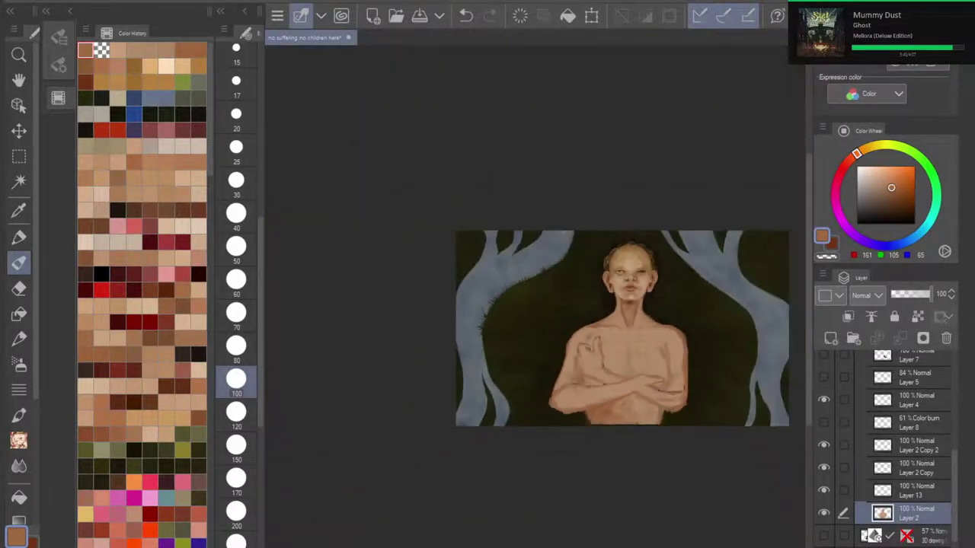
pyautogui.moveTo(621, 335); pyautogui.dragTo(544, 344)
pyautogui.scroll(2, 569, 392)
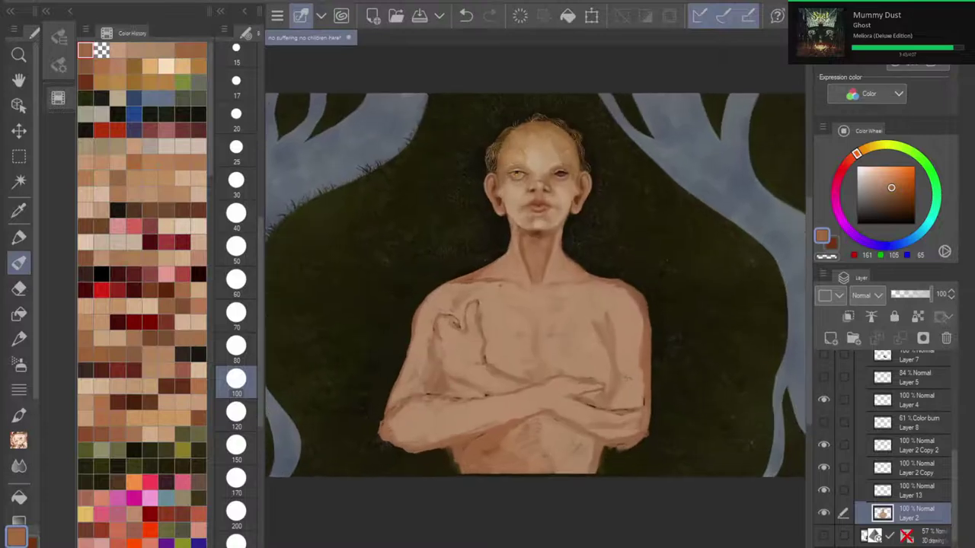
# Step: Paint the waist's outer edge at the canvas border in brown, undoing the first stroke and checking the 3D reference before repainting it
pyautogui.moveTo(450, 473)
pyautogui.mouseDown()
pyautogui.moveTo(450, 459)
pyautogui.moveTo(464, 474)
pyautogui.mouseUp()
pyautogui.scroll(-1, 574, 393)
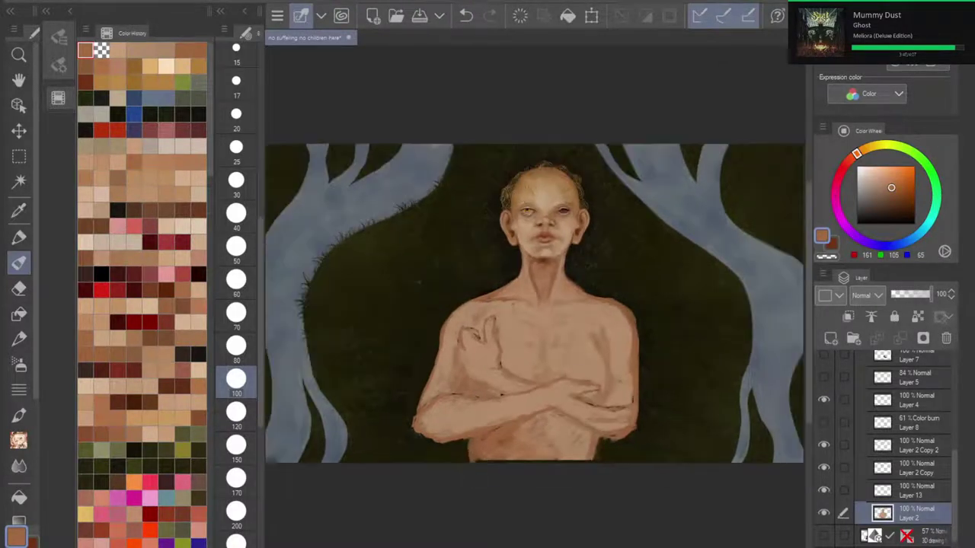
pyautogui.scroll(1, 577, 317)
pyautogui.click(466, 15)
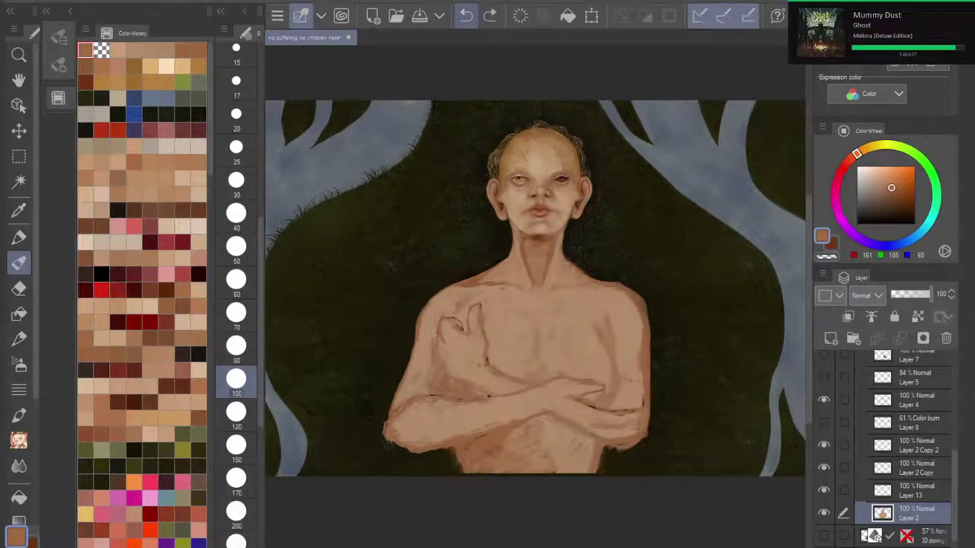
pyautogui.click(823, 536)
pyautogui.click(823, 536)
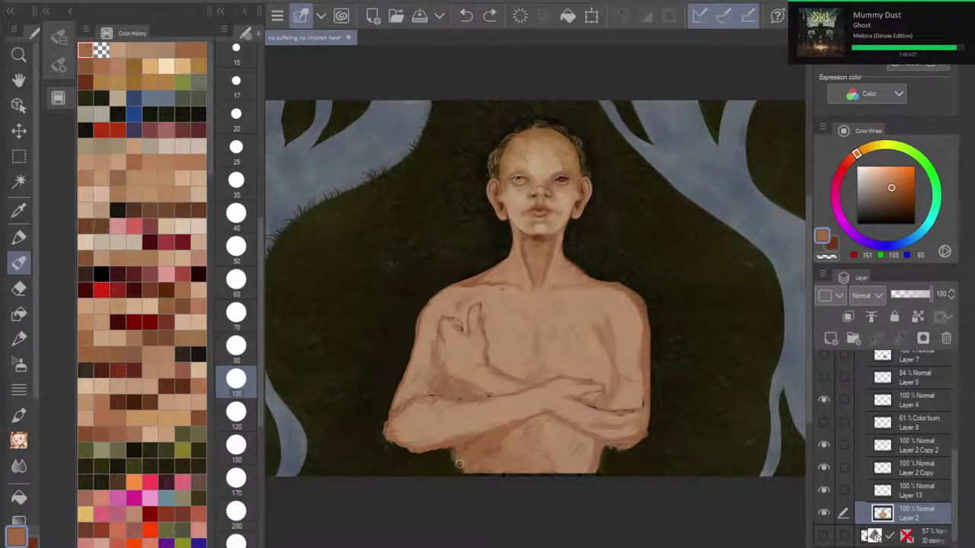
pyautogui.moveTo(463, 466); pyautogui.dragTo(463, 503)
pyautogui.scroll(-3, 567, 417)
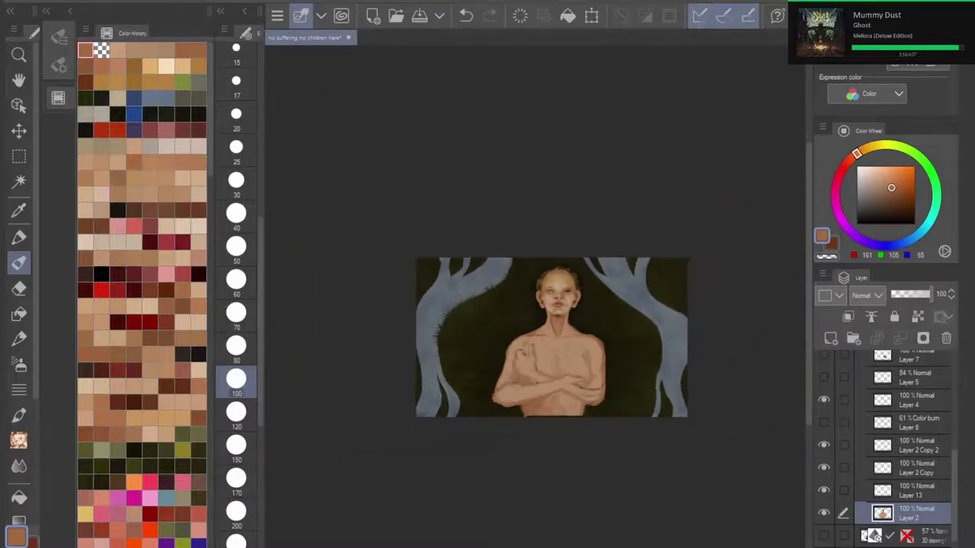
# Step: Flip the canvas view horizontally to check the figure's proportions
pyautogui.scroll(5, 577, 369)
pyautogui.moveTo(576, 370); pyautogui.dragTo(581, 395)
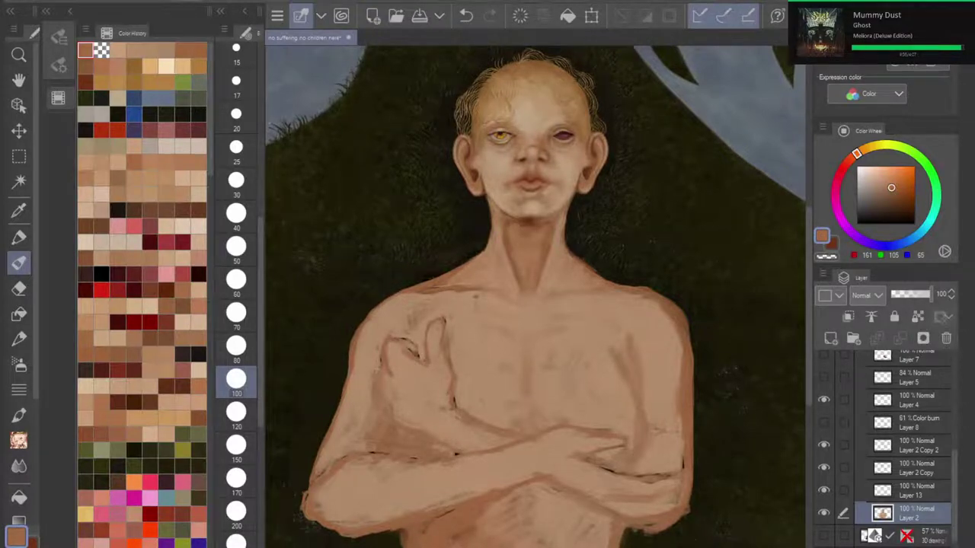
pyautogui.press('h')
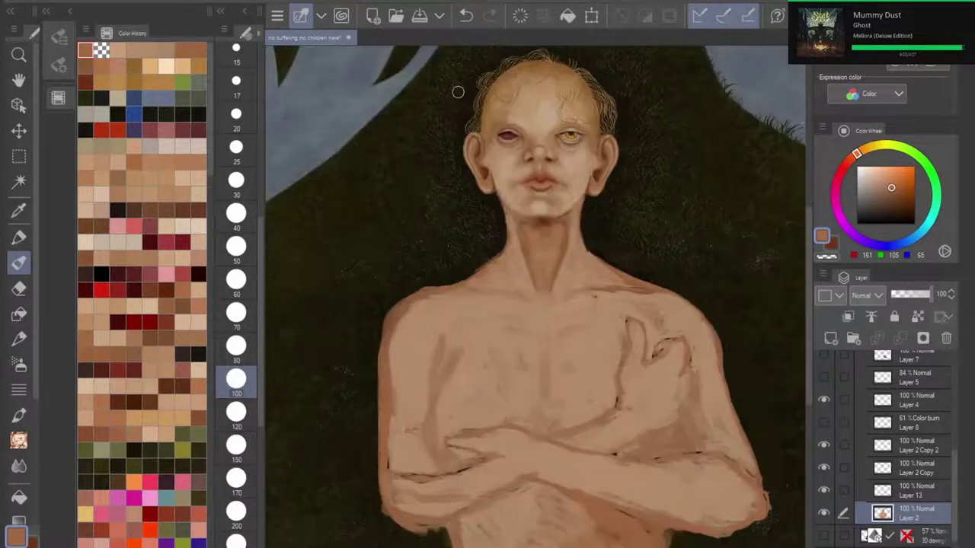
pyautogui.scroll(-3, 606, 363)
pyautogui.scroll(2, 597, 381)
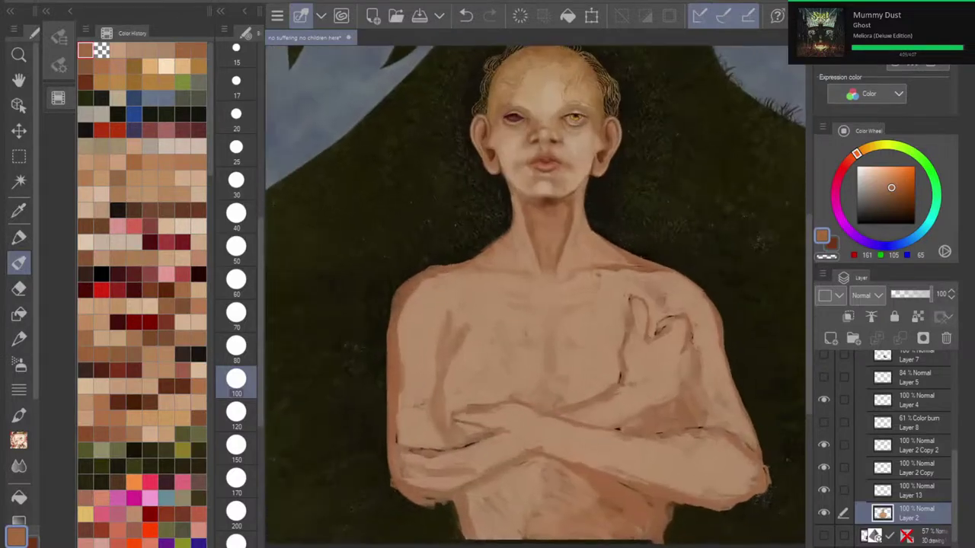
# Step: Pick skin tone RGB 199, 156, 120 from the colour history and paint over the outer shoulder and upper-arm shading
pyautogui.click(58, 97)
pyautogui.click(58, 66)
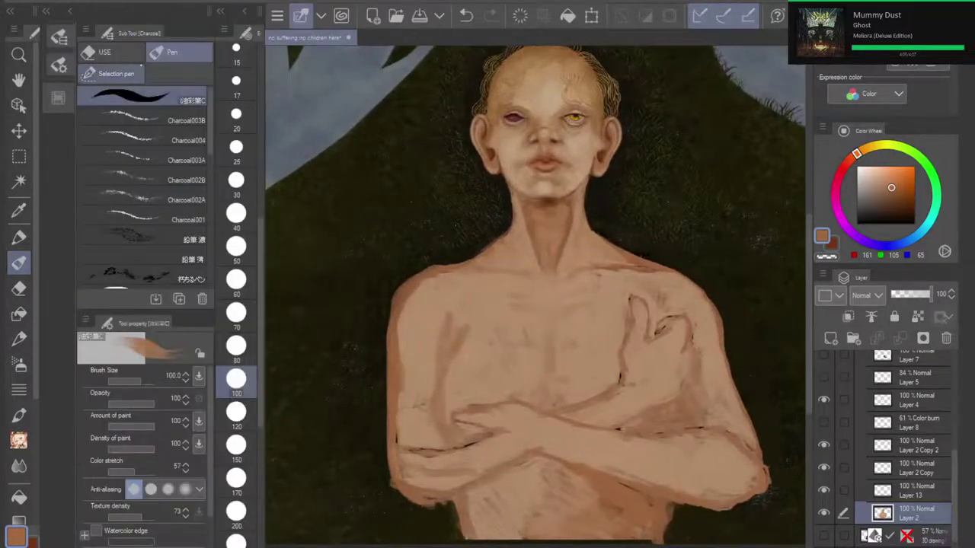
pyautogui.click(58, 97)
pyautogui.click(118, 79)
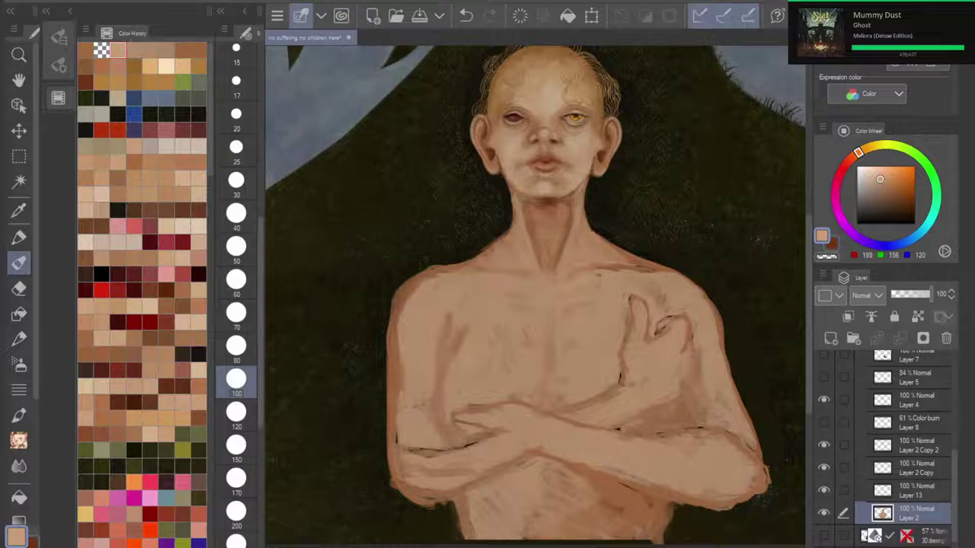
pyautogui.moveTo(420, 283)
pyautogui.mouseDown()
pyautogui.moveTo(397, 306)
pyautogui.moveTo(398, 376)
pyautogui.mouseUp()
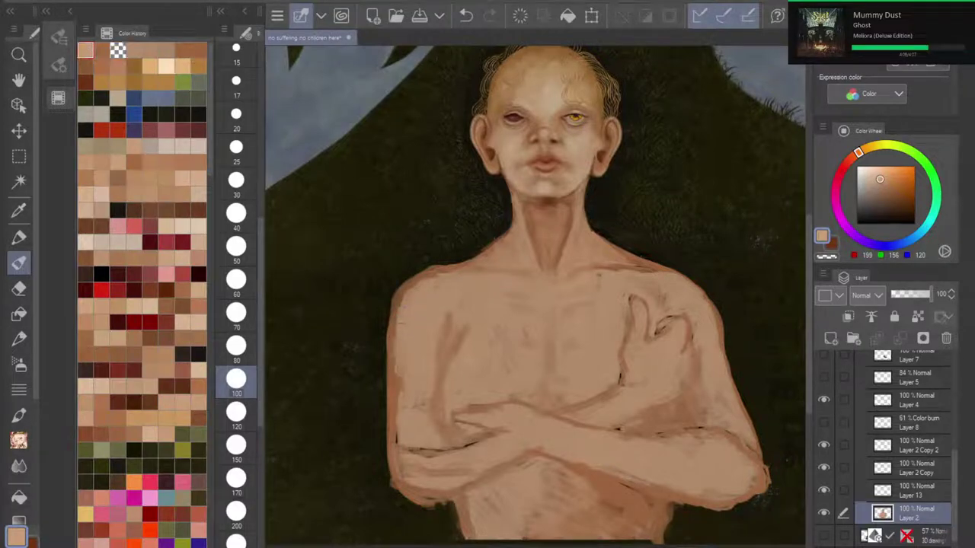
pyautogui.moveTo(402, 317)
pyautogui.mouseDown()
pyautogui.moveTo(399, 402)
pyautogui.moveTo(401, 392)
pyautogui.mouseUp()
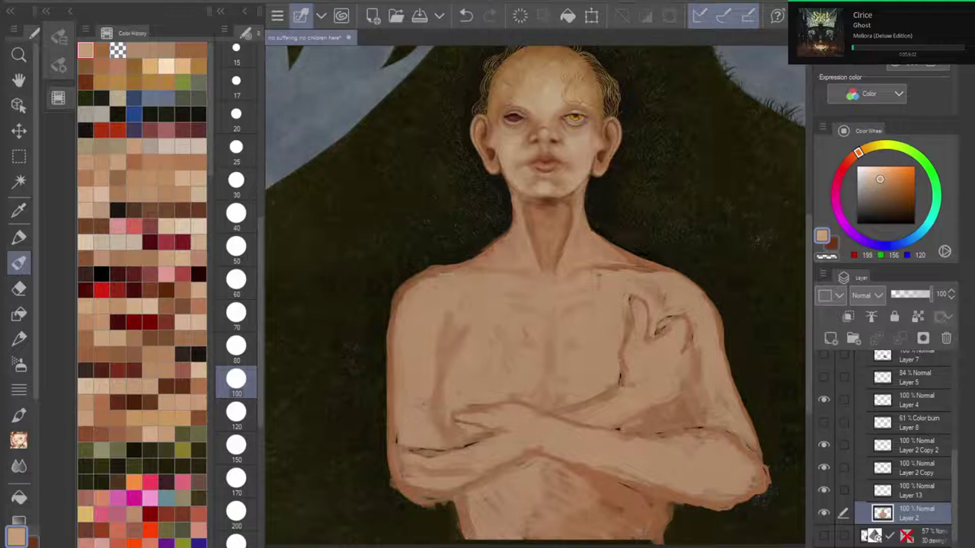
# Step: Soften the finger crease, the armpit shadow and the shading above the opposite forearm with the light skin tone
pyautogui.moveTo(445, 450); pyautogui.dragTo(478, 443)
pyautogui.moveTo(465, 330)
pyautogui.mouseDown()
pyautogui.moveTo(456, 351)
pyautogui.moveTo(445, 342)
pyautogui.moveTo(447, 325)
pyautogui.mouseUp()
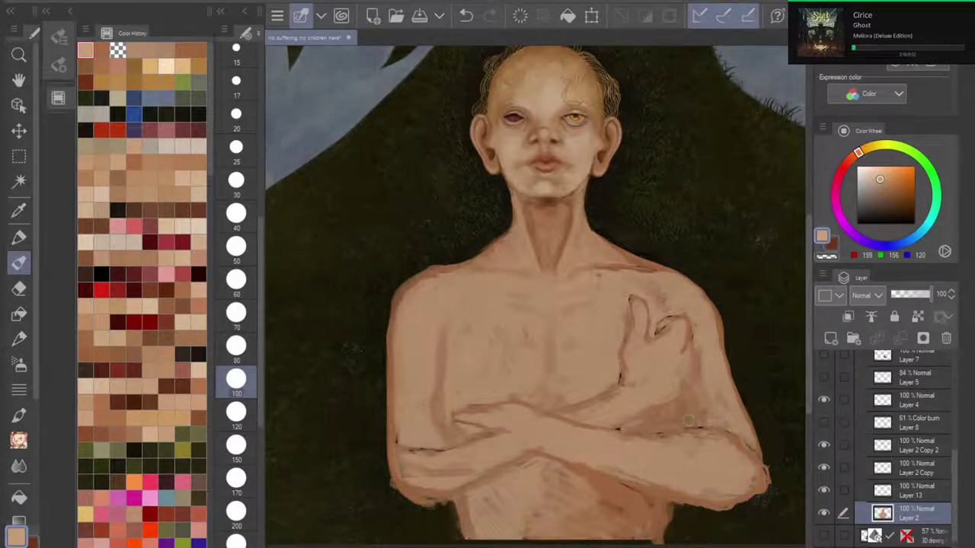
pyautogui.moveTo(640, 412); pyautogui.dragTo(673, 401)
# Step: Widen the arm and elbow outward in the light skin tone, undoing the first outline stroke and filling the new shape
pyautogui.scroll(-4, 598, 335)
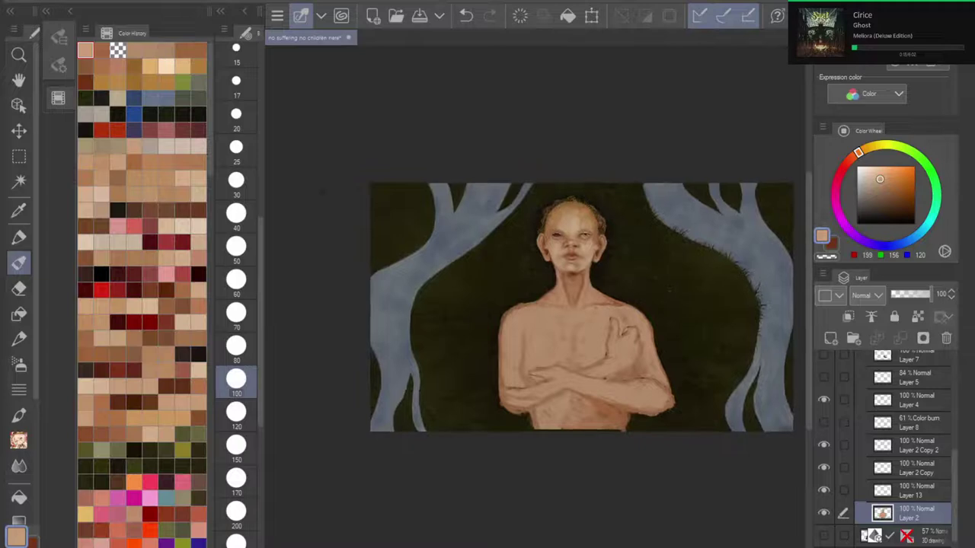
pyautogui.moveTo(597, 335); pyautogui.dragTo(548, 341)
pyautogui.scroll(2, 563, 389)
pyautogui.moveTo(537, 305); pyautogui.dragTo(541, 337)
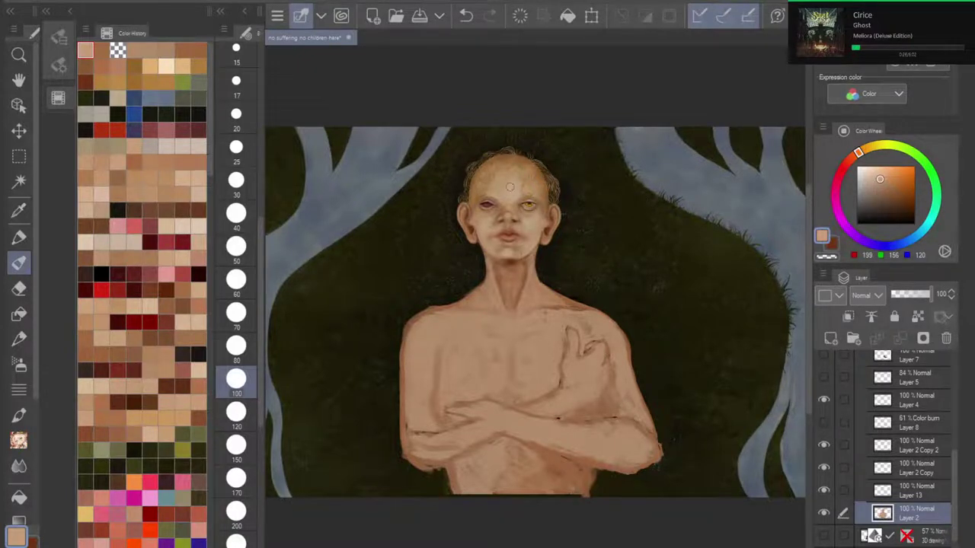
pyautogui.moveTo(408, 332); pyautogui.dragTo(374, 455)
pyautogui.click(466, 15)
pyautogui.moveTo(435, 361)
pyautogui.mouseDown()
pyautogui.moveTo(434, 411)
pyautogui.moveTo(445, 427)
pyautogui.mouseUp()
pyautogui.moveTo(405, 343); pyautogui.dragTo(381, 434)
pyautogui.moveTo(390, 392)
pyautogui.mouseDown()
pyautogui.moveTo(379, 454)
pyautogui.moveTo(391, 467)
pyautogui.moveTo(455, 462)
pyautogui.mouseUp()
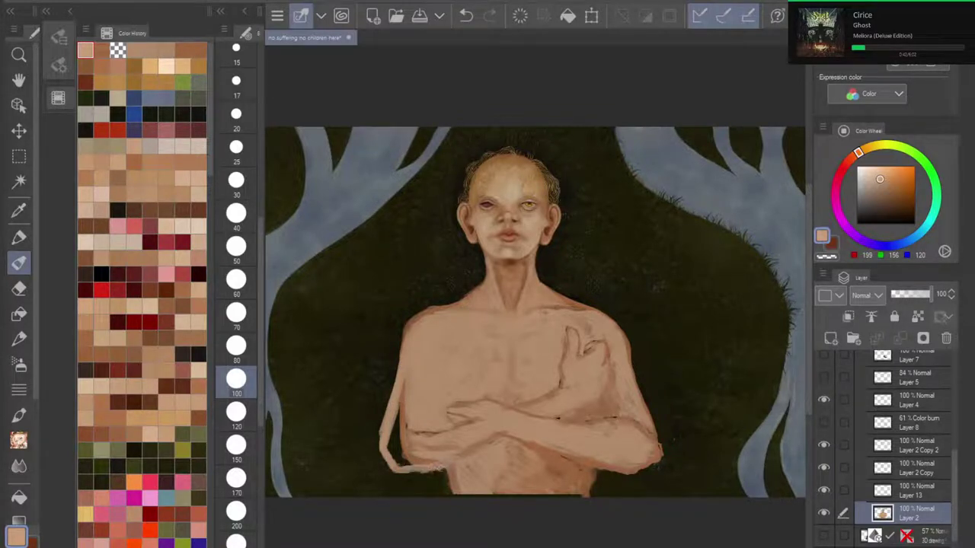
pyautogui.moveTo(402, 401); pyautogui.dragTo(398, 447)
pyautogui.moveTo(401, 384)
pyautogui.mouseDown()
pyautogui.moveTo(391, 452)
pyautogui.moveTo(407, 466)
pyautogui.mouseUp()
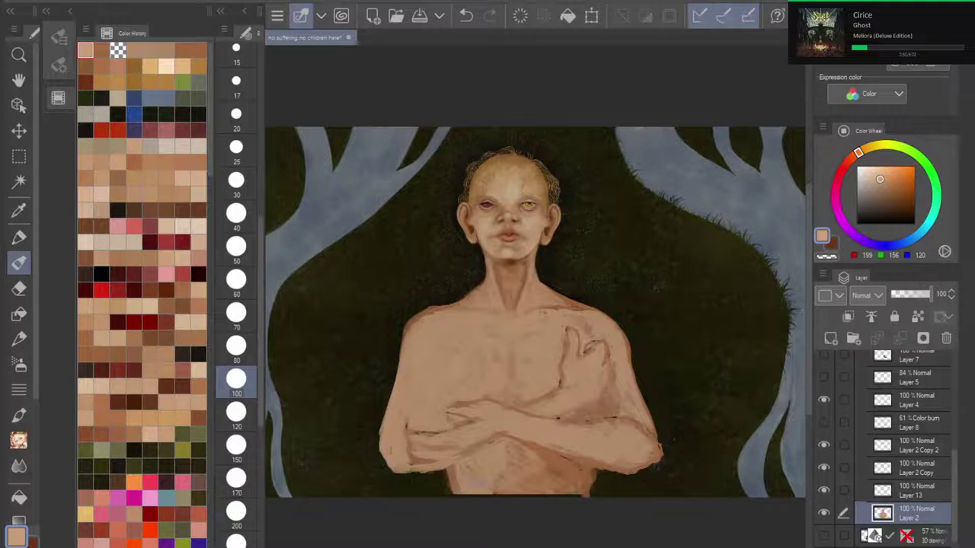
# Step: Sample brown RGB 157, 102, 63 from the figure and shade the inner-arm line and the widened arm's outer edge
pyautogui.press('i')
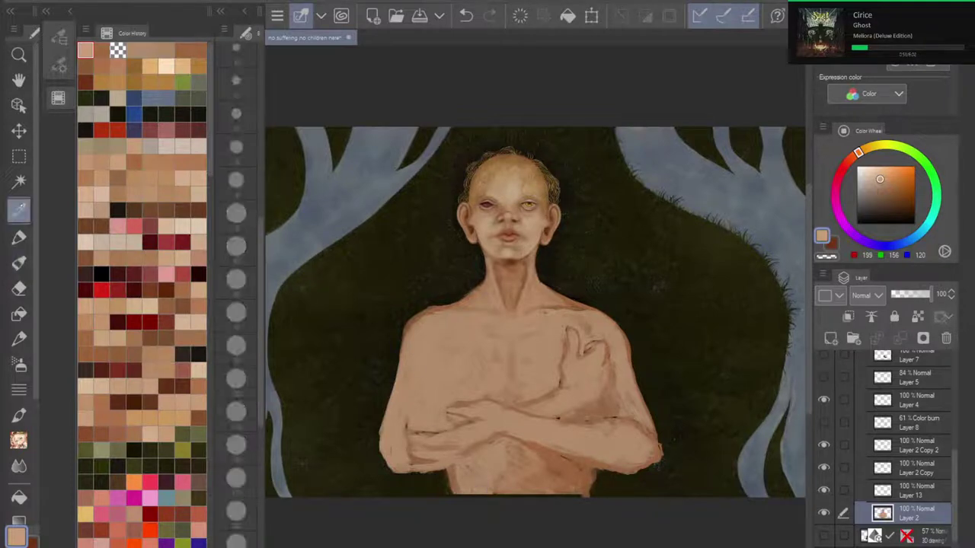
pyautogui.keyDown('alt'); pyautogui.click(587, 473); pyautogui.keyUp('alt')
pyautogui.keyDown('alt'); pyautogui.click(495, 430); pyautogui.keyUp('alt')
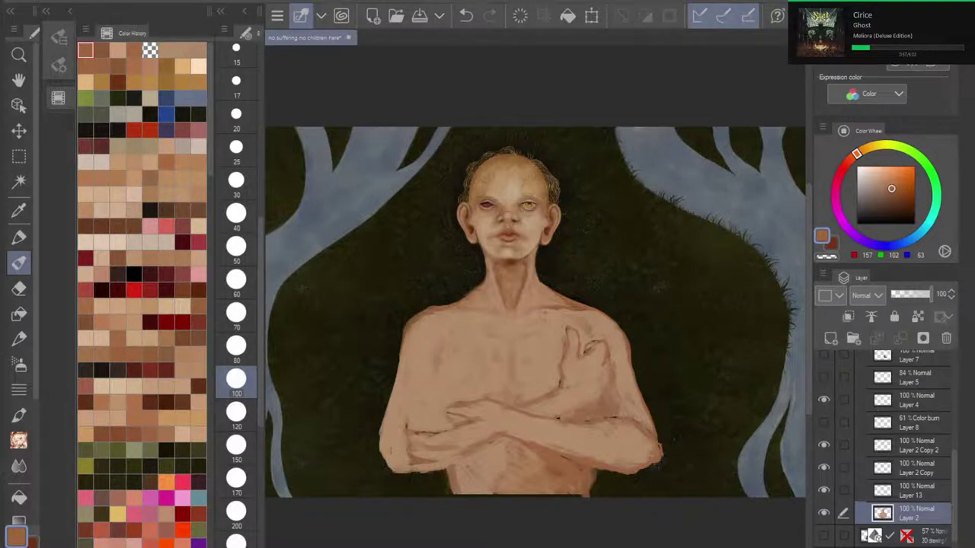
pyautogui.moveTo(442, 346); pyautogui.dragTo(427, 402)
pyautogui.moveTo(404, 341)
pyautogui.mouseDown()
pyautogui.moveTo(380, 440)
pyautogui.moveTo(392, 478)
pyautogui.moveTo(415, 475)
pyautogui.mouseUp()
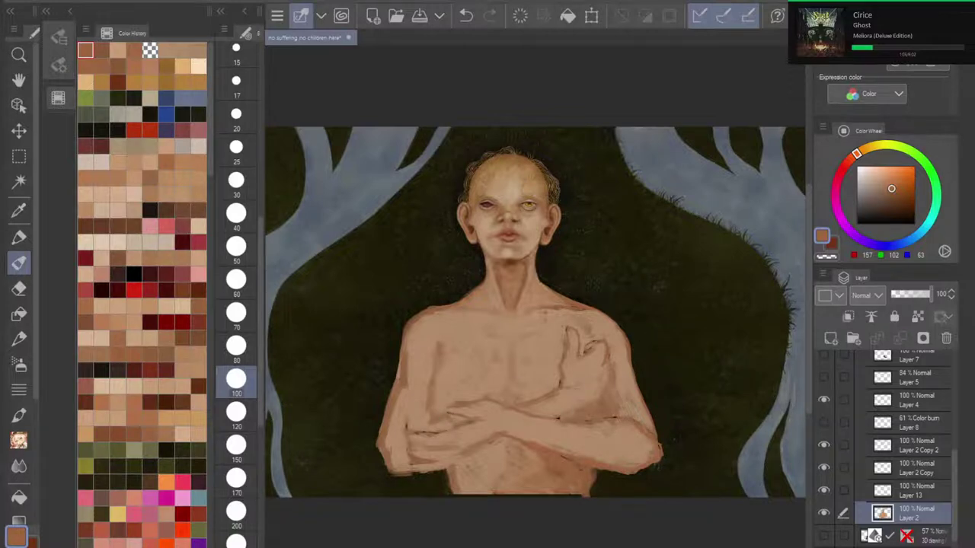
# Step: Add brown to the upper arm's outer edge and trim the outer arm and elbow contour with transparent colour
pyautogui.scroll(-4, 563, 362)
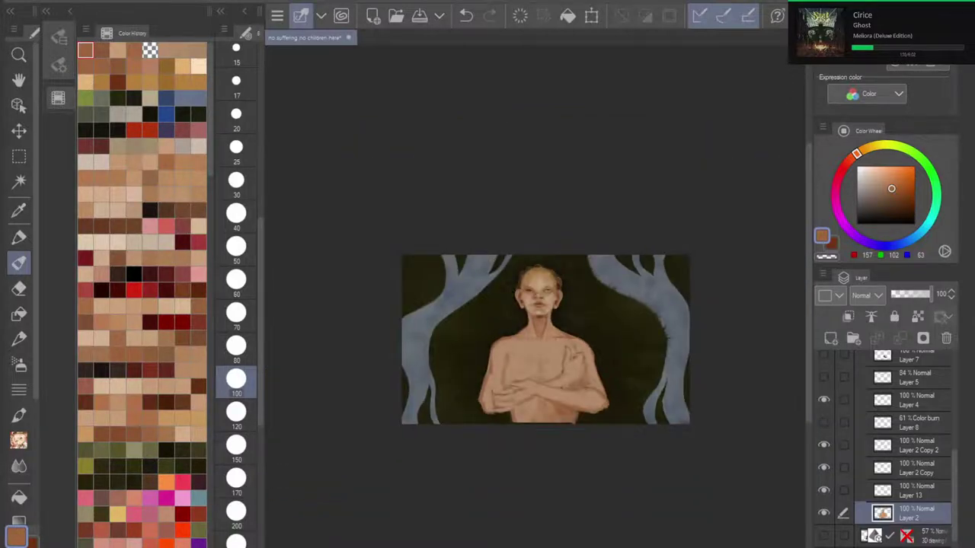
pyautogui.scroll(4, 549, 368)
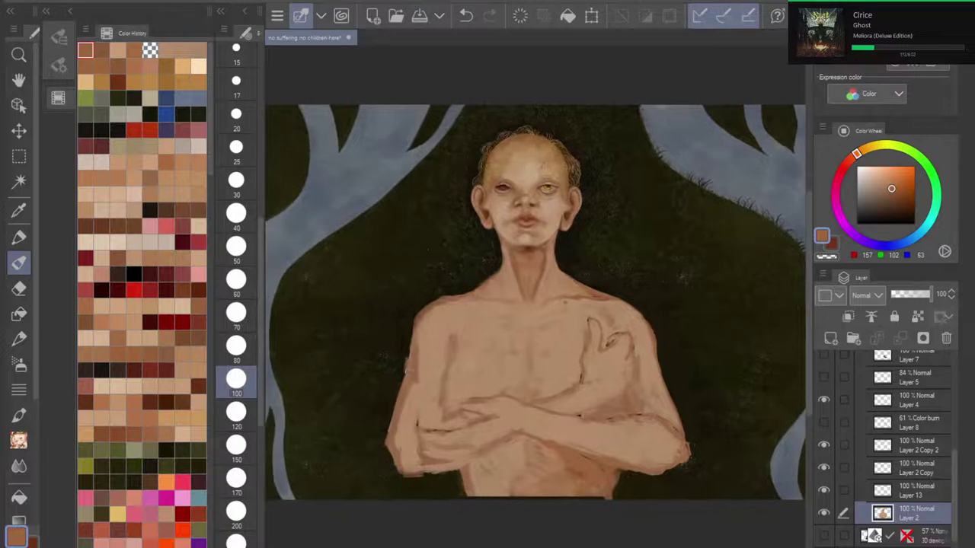
pyautogui.moveTo(409, 354)
pyautogui.mouseDown()
pyautogui.moveTo(385, 435)
pyautogui.moveTo(394, 468)
pyautogui.moveTo(411, 373)
pyautogui.moveTo(393, 391)
pyautogui.mouseUp()
pyautogui.press('c')
pyautogui.moveTo(385, 433); pyautogui.dragTo(407, 362)
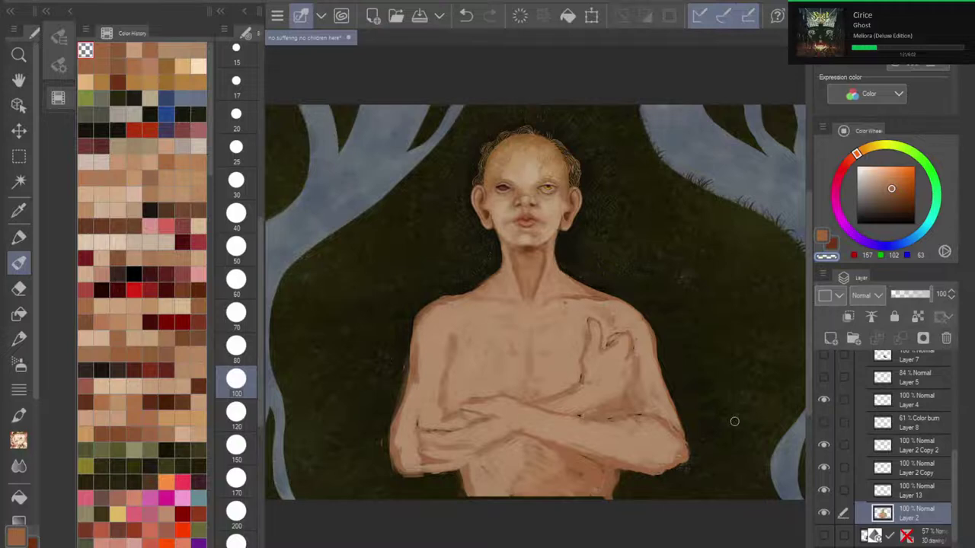
# Step: Flip the canvas view back horizontally and check the reshaped arm against the rest of the figure
pyautogui.scroll(-2, 734, 422)
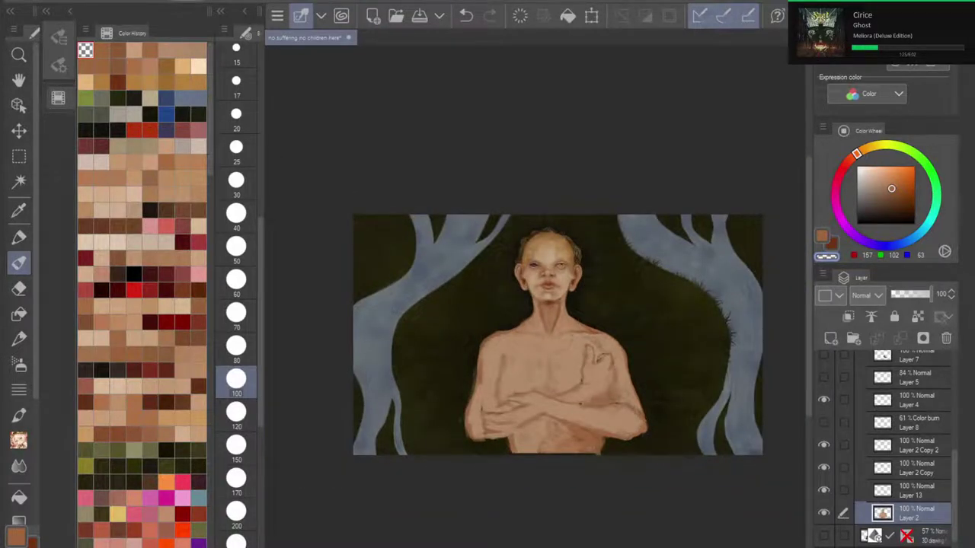
pyautogui.press('h')
pyautogui.scroll(3, 505, 379)
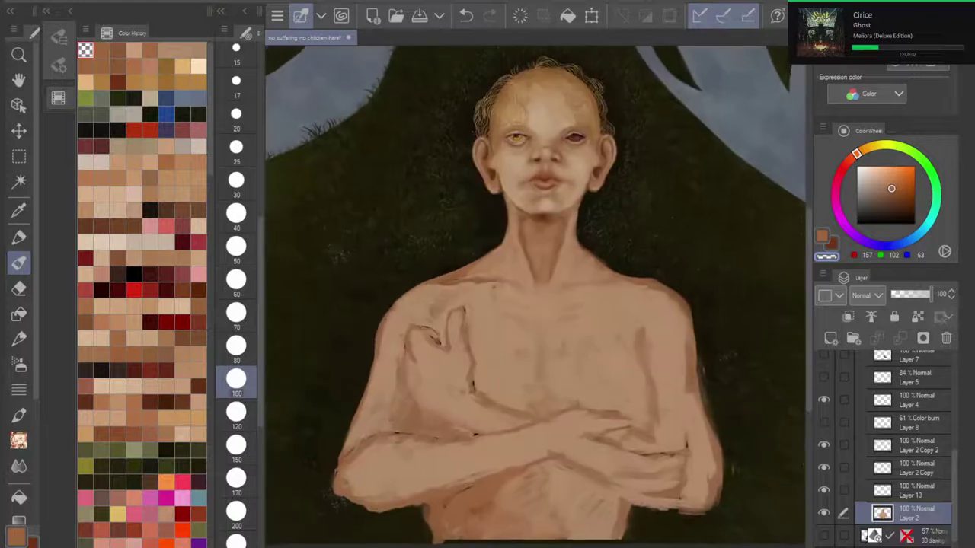
pyautogui.moveTo(533, 290); pyautogui.dragTo(516, 303)
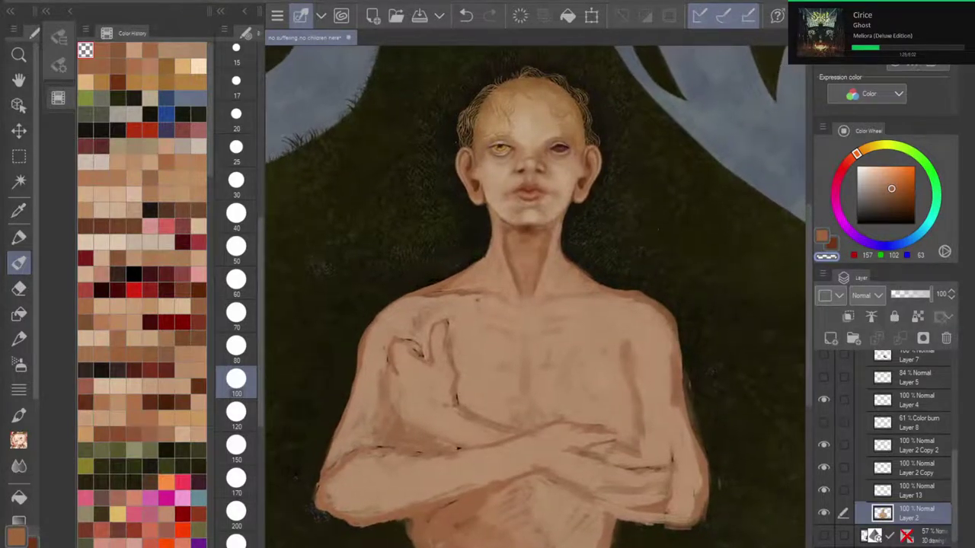
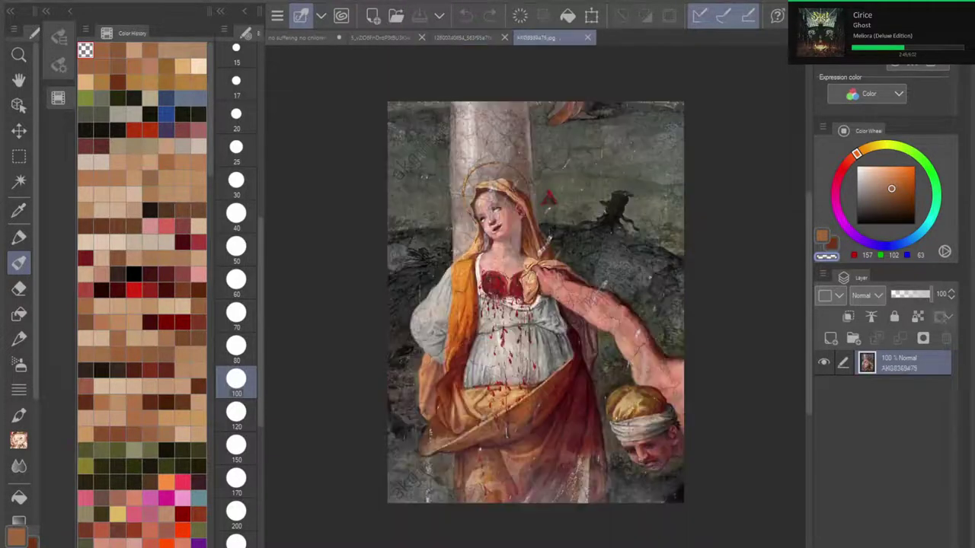
# Step: Sample dark red RGB 130, 27, 22 from the wound in the reference painting and return to the portrait
pyautogui.scroll(4, 515, 273)
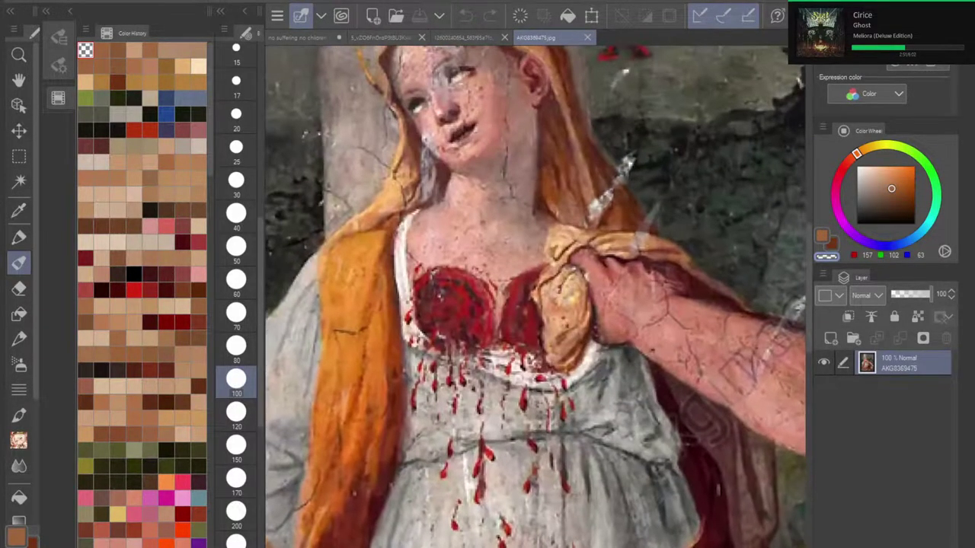
pyautogui.moveTo(515, 273); pyautogui.dragTo(542, 279)
pyautogui.press('i')
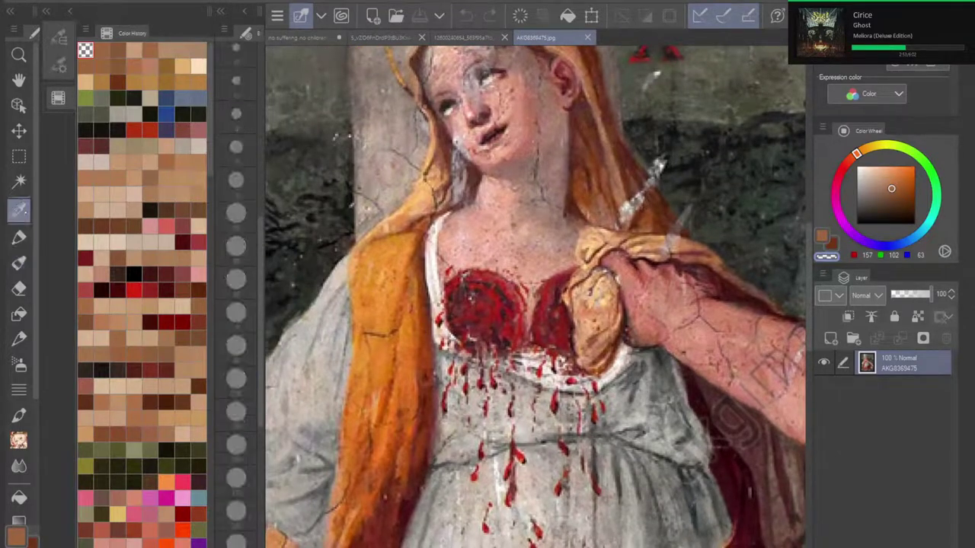
pyautogui.click(516, 299)
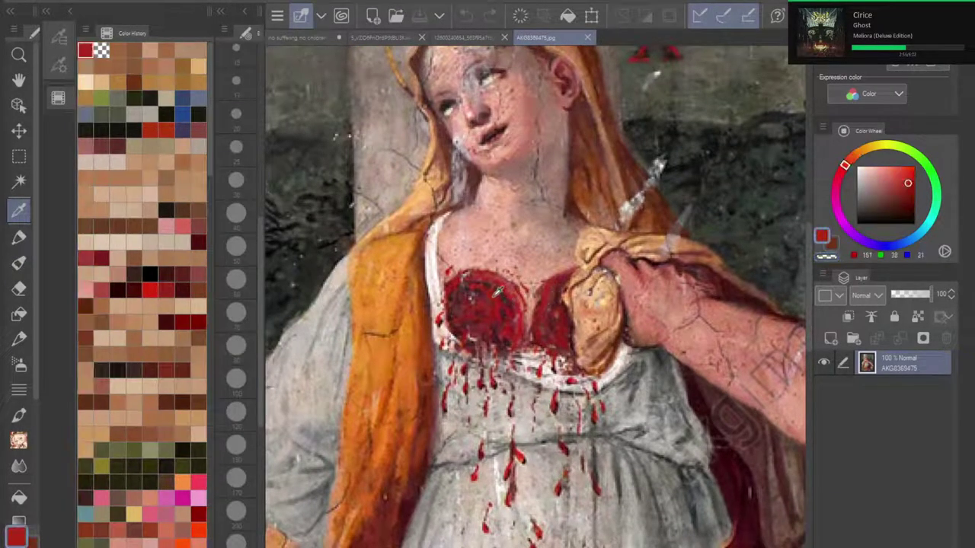
pyautogui.click(501, 295)
pyautogui.click(504, 297)
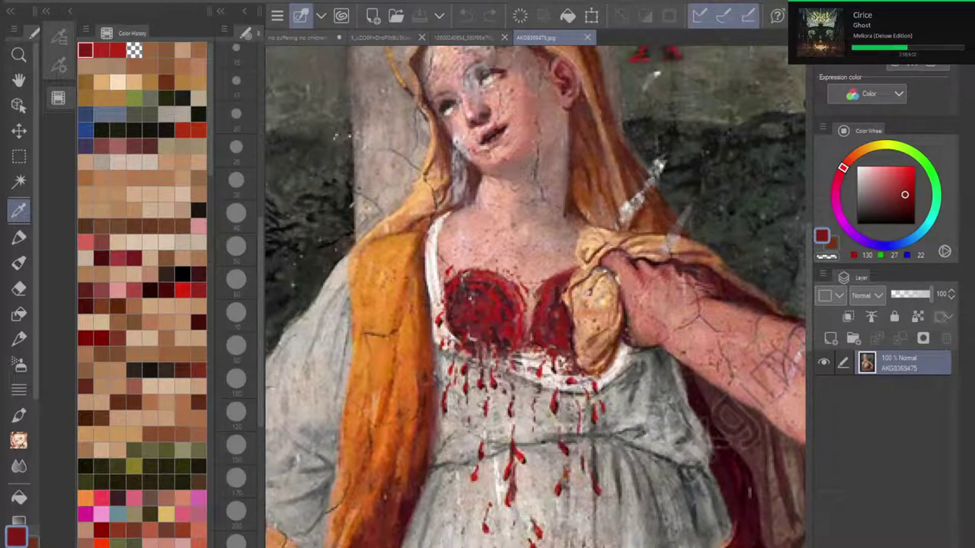
pyautogui.click(306, 37)
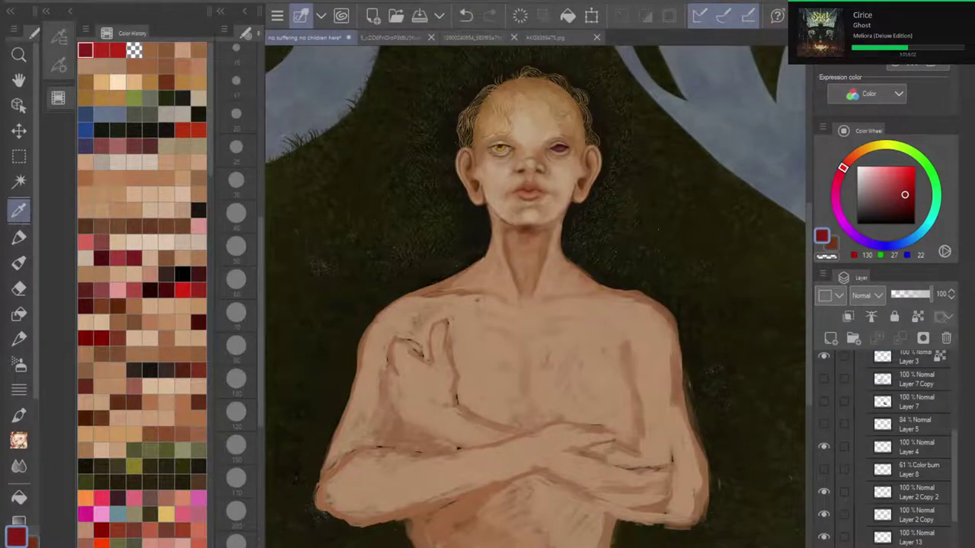
# Step: Paint a rounded wound on the chest above the hand in dark red with the charcoal pen at size 60
pyautogui.click(19, 263)
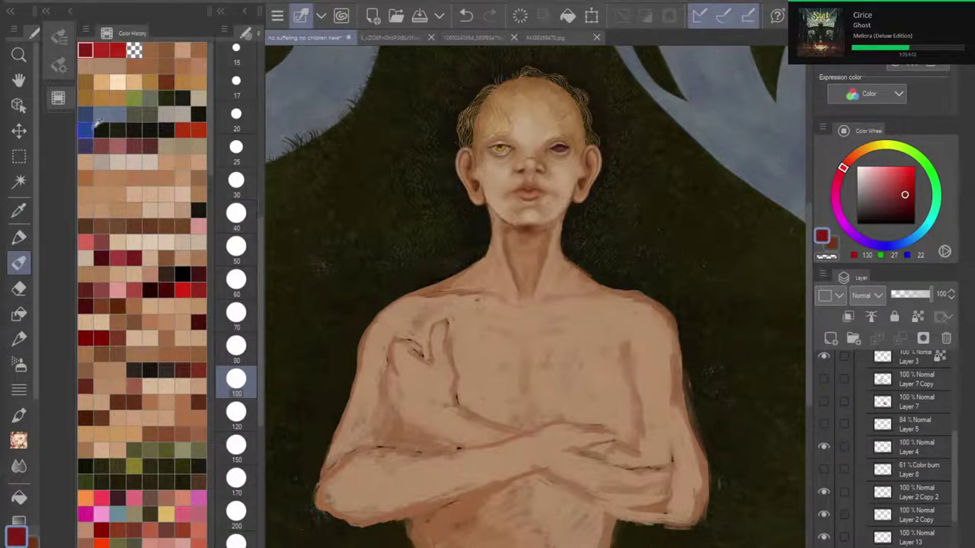
pyautogui.click(236, 281)
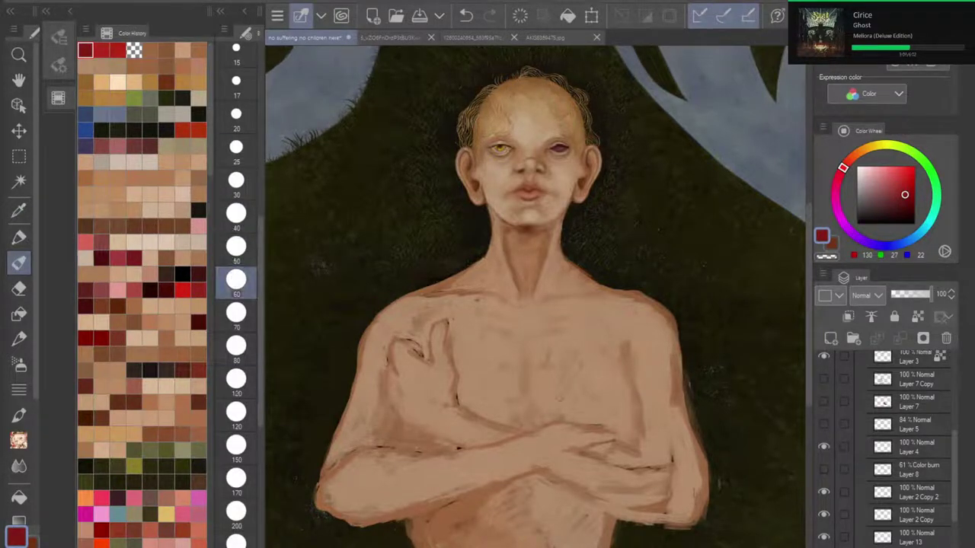
pyautogui.moveTo(550, 392); pyautogui.dragTo(543, 414)
pyautogui.moveTo(584, 374)
pyautogui.mouseDown()
pyautogui.moveTo(543, 410)
pyautogui.moveTo(545, 390)
pyautogui.moveTo(592, 368)
pyautogui.moveTo(619, 375)
pyautogui.mouseUp()
pyautogui.moveTo(612, 371)
pyautogui.mouseDown()
pyautogui.moveTo(559, 374)
pyautogui.moveTo(627, 389)
pyautogui.moveTo(636, 442)
pyautogui.moveTo(614, 451)
pyautogui.mouseUp()
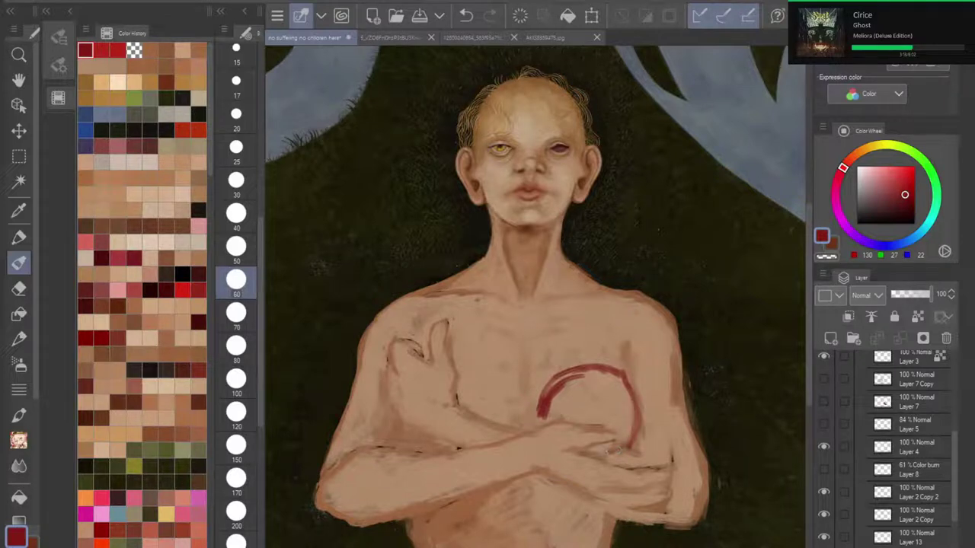
pyautogui.moveTo(543, 418)
pyautogui.mouseDown()
pyautogui.moveTo(562, 383)
pyautogui.moveTo(594, 373)
pyautogui.moveTo(558, 399)
pyautogui.moveTo(618, 382)
pyautogui.moveTo(569, 424)
pyautogui.moveTo(629, 403)
pyautogui.moveTo(626, 446)
pyautogui.moveTo(598, 450)
pyautogui.moveTo(616, 447)
pyautogui.moveTo(629, 394)
pyautogui.moveTo(622, 378)
pyautogui.moveTo(569, 375)
pyautogui.moveTo(543, 404)
pyautogui.moveTo(541, 385)
pyautogui.moveTo(575, 364)
pyautogui.moveTo(621, 367)
pyautogui.mouseUp()
pyautogui.moveTo(554, 373)
pyautogui.mouseDown()
pyautogui.moveTo(536, 392)
pyautogui.moveTo(537, 416)
pyautogui.mouseUp()
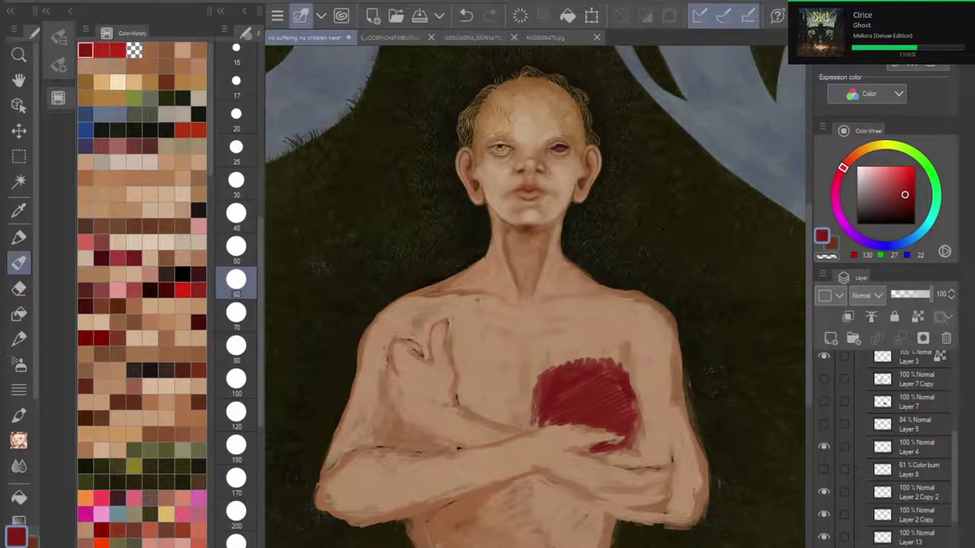
# Step: Shade the wound's edges and interior with darker red RGB 75, 17, 14, checking the reference painting between strokes
pyautogui.click(903, 206)
pyautogui.scroll(3, 598, 408)
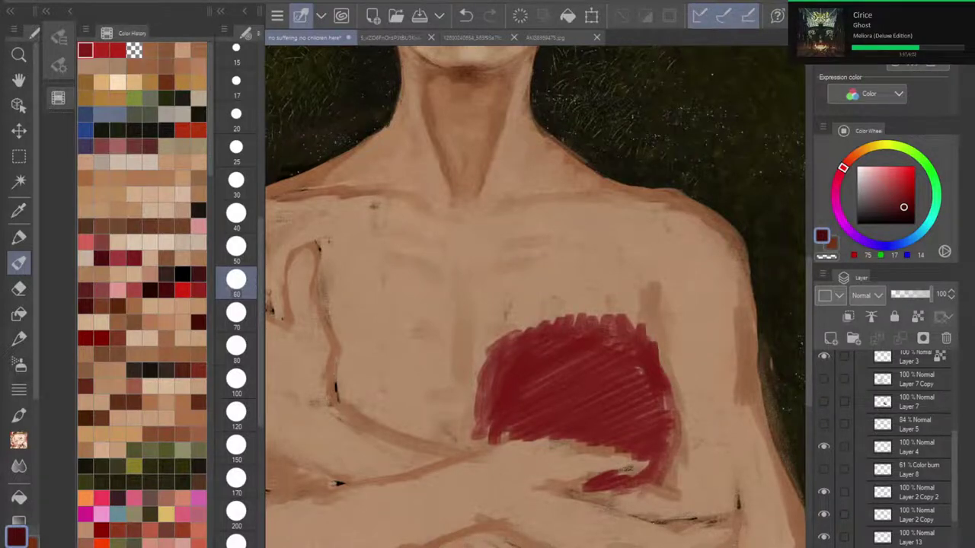
pyautogui.moveTo(487, 407)
pyautogui.mouseDown()
pyautogui.moveTo(478, 435)
pyautogui.moveTo(484, 398)
pyautogui.moveTo(505, 435)
pyautogui.moveTo(493, 416)
pyautogui.moveTo(506, 417)
pyautogui.mouseUp()
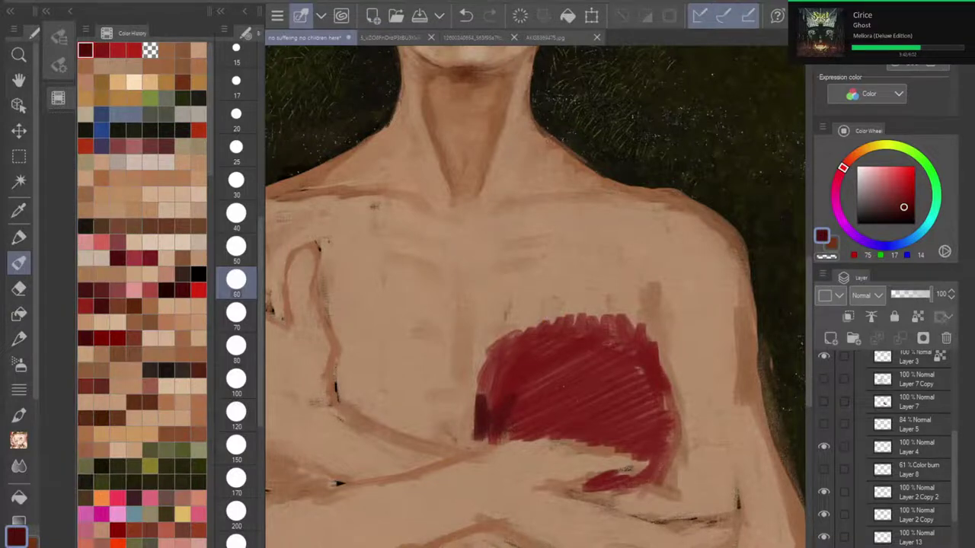
pyautogui.click(547, 37)
pyautogui.click(304, 37)
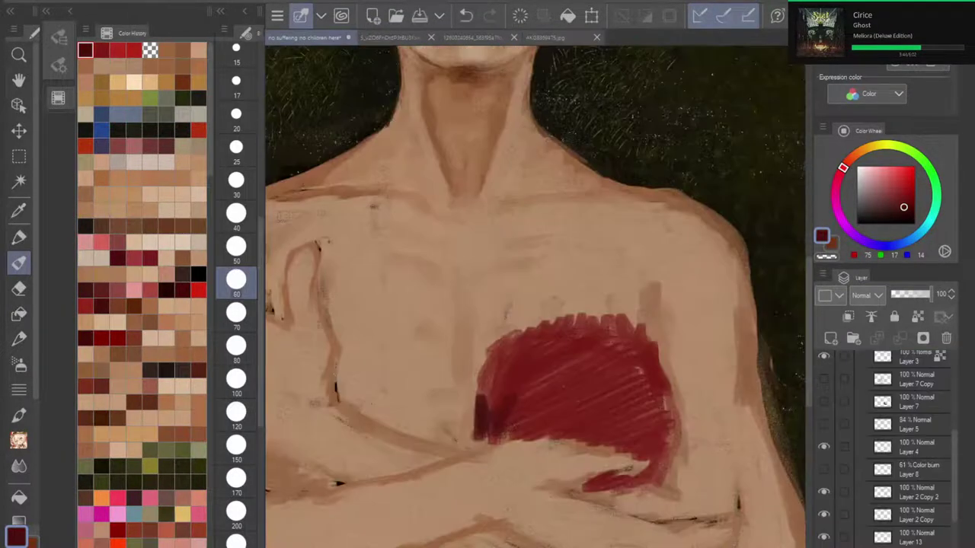
pyautogui.moveTo(506, 375); pyautogui.dragTo(497, 406)
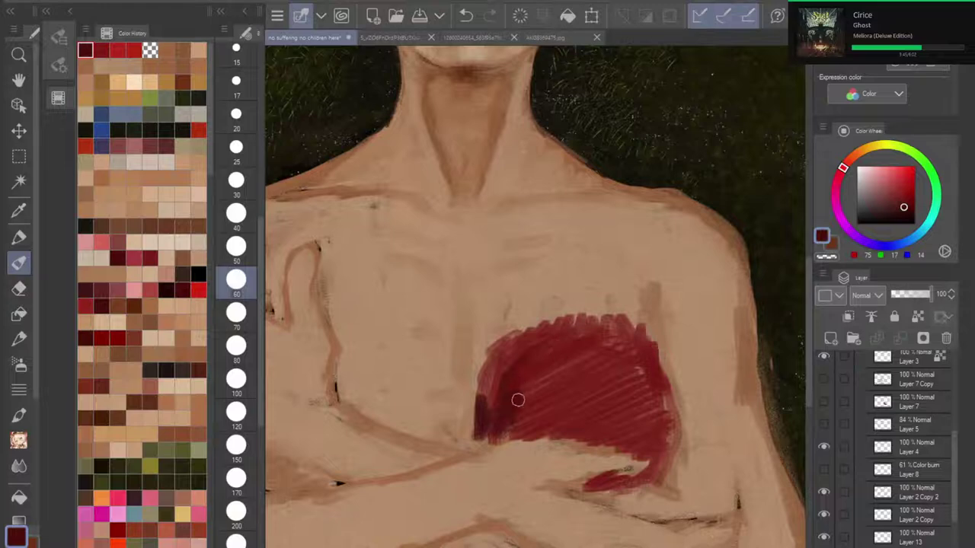
pyautogui.moveTo(627, 374)
pyautogui.mouseDown()
pyautogui.moveTo(638, 419)
pyautogui.moveTo(632, 448)
pyautogui.moveTo(656, 415)
pyautogui.moveTo(641, 449)
pyautogui.moveTo(655, 382)
pyautogui.moveTo(652, 363)
pyautogui.moveTo(648, 438)
pyautogui.moveTo(650, 338)
pyautogui.moveTo(629, 332)
pyautogui.moveTo(615, 351)
pyautogui.moveTo(610, 438)
pyautogui.moveTo(621, 416)
pyautogui.moveTo(540, 376)
pyautogui.moveTo(548, 434)
pyautogui.moveTo(547, 372)
pyautogui.moveTo(566, 358)
pyautogui.moveTo(568, 449)
pyautogui.moveTo(559, 412)
pyautogui.moveTo(525, 385)
pyautogui.moveTo(517, 364)
pyautogui.moveTo(564, 339)
pyautogui.moveTo(587, 345)
pyautogui.moveTo(559, 396)
pyautogui.moveTo(583, 369)
pyautogui.moveTo(603, 389)
pyautogui.moveTo(599, 421)
pyautogui.moveTo(585, 400)
pyautogui.moveTo(564, 429)
pyautogui.moveTo(521, 420)
pyautogui.moveTo(528, 433)
pyautogui.moveTo(496, 430)
pyautogui.moveTo(491, 363)
pyautogui.moveTo(478, 410)
pyautogui.moveTo(486, 432)
pyautogui.moveTo(620, 374)
pyautogui.moveTo(642, 377)
pyautogui.moveTo(641, 435)
pyautogui.moveTo(640, 422)
pyautogui.moveTo(651, 452)
pyautogui.moveTo(628, 489)
pyautogui.moveTo(612, 485)
pyautogui.moveTo(640, 473)
pyautogui.moveTo(654, 426)
pyautogui.moveTo(603, 351)
pyautogui.moveTo(492, 362)
pyautogui.moveTo(475, 387)
pyautogui.moveTo(468, 432)
pyautogui.moveTo(477, 372)
pyautogui.moveTo(525, 320)
pyautogui.mouseUp()
# Step: Pick skin tone RGB 199, 156, 120 from the colour history and blend it over both side edges of the wound
pyautogui.hotkey('ctrl', '0')
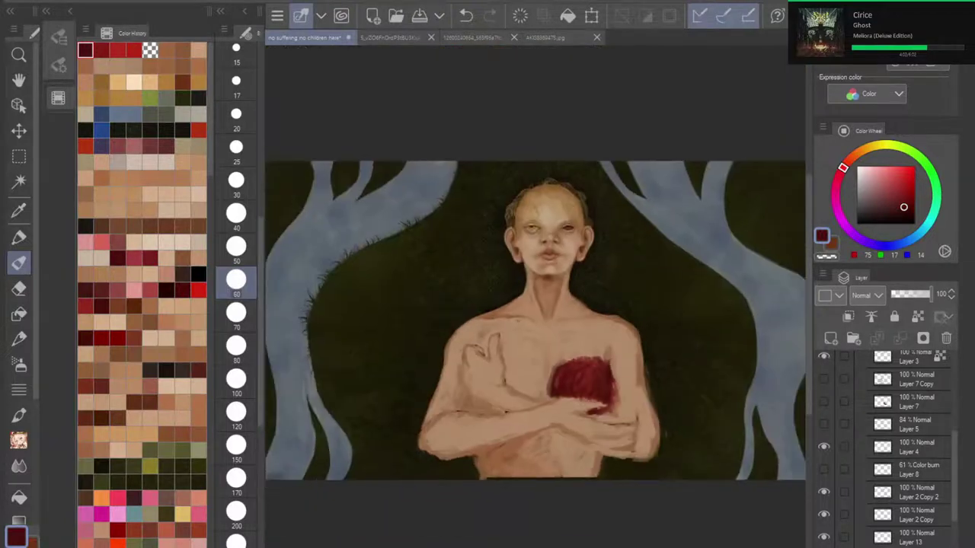
pyautogui.scroll(4, 587, 392)
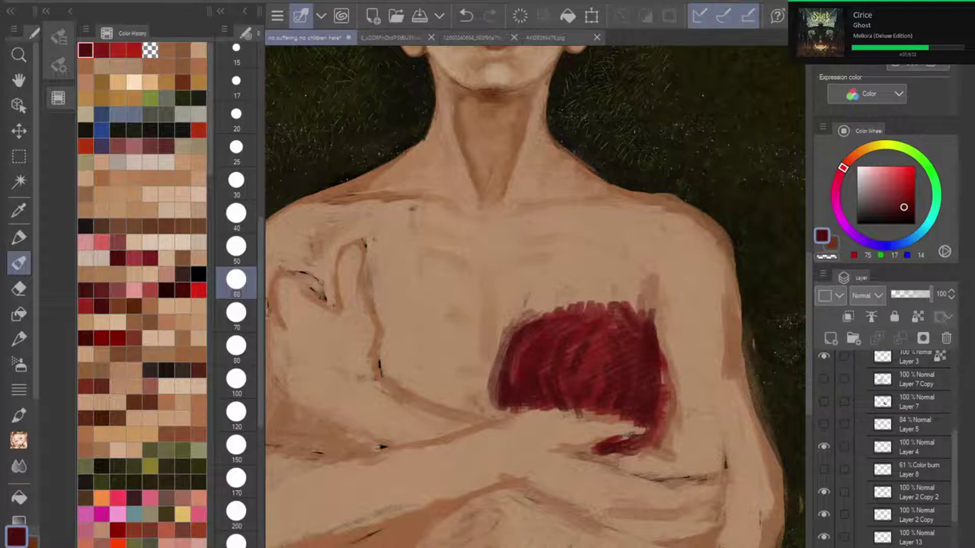
pyautogui.click(199, 49)
pyautogui.moveTo(494, 371)
pyautogui.mouseDown()
pyautogui.moveTo(497, 396)
pyautogui.moveTo(504, 342)
pyautogui.moveTo(510, 376)
pyautogui.moveTo(514, 339)
pyautogui.moveTo(586, 304)
pyautogui.moveTo(507, 364)
pyautogui.moveTo(512, 400)
pyautogui.moveTo(518, 357)
pyautogui.moveTo(651, 323)
pyautogui.moveTo(661, 419)
pyautogui.moveTo(656, 438)
pyautogui.moveTo(639, 445)
pyautogui.moveTo(657, 437)
pyautogui.moveTo(666, 358)
pyautogui.moveTo(670, 375)
pyautogui.mouseUp()
pyautogui.scroll(-4, 614, 355)
pyautogui.scroll(2, 614, 355)
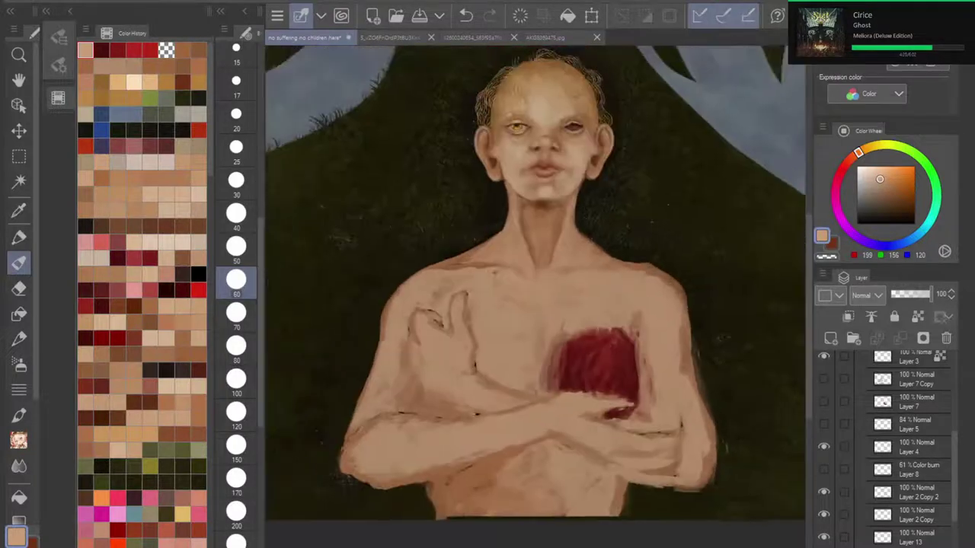
# Step: Undo the latest strokes and try blending the wound's edges into the chest with the skin tone
pyautogui.hotkey('ctrl', 'z')
pyautogui.hotkey('ctrl', 'z')
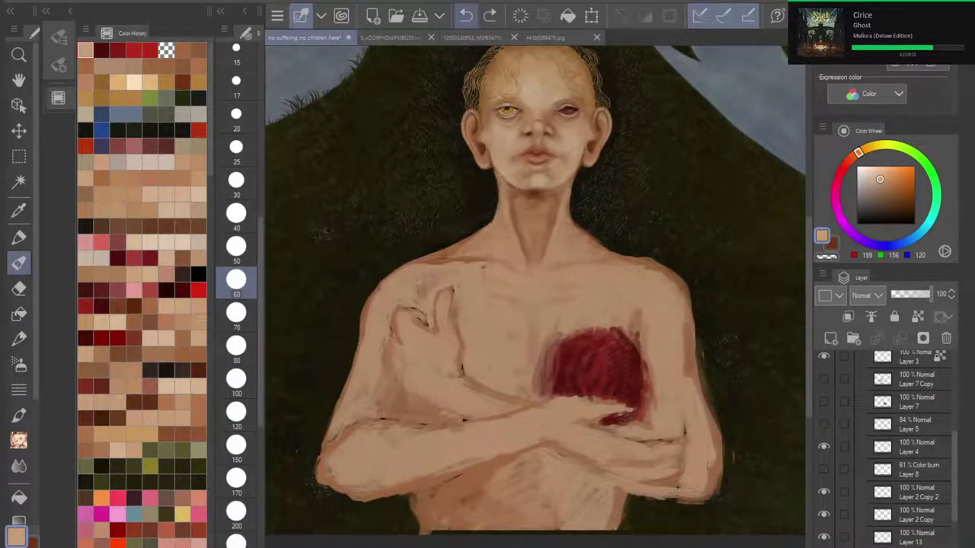
pyautogui.moveTo(611, 430)
pyautogui.mouseDown()
pyautogui.moveTo(632, 425)
pyautogui.moveTo(608, 424)
pyautogui.mouseUp()
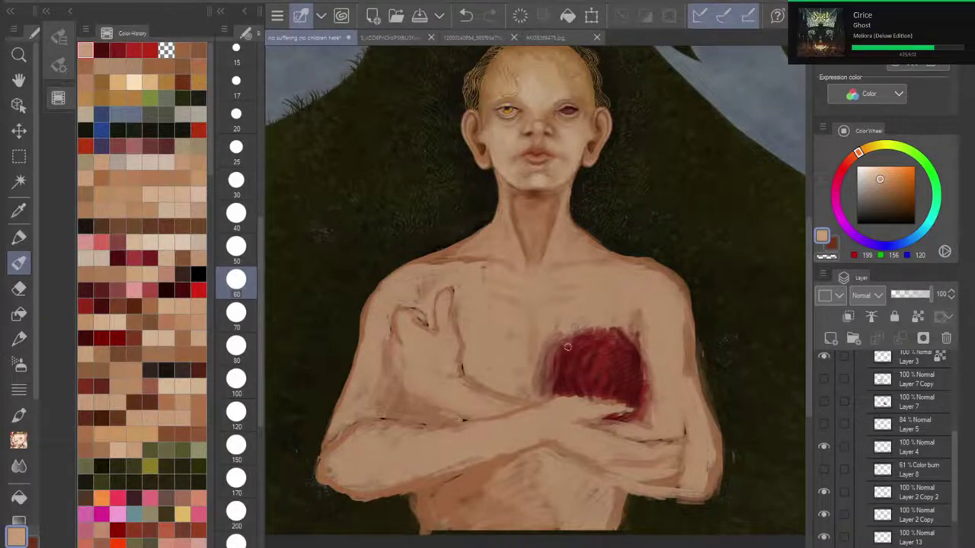
pyautogui.moveTo(571, 358)
pyautogui.mouseDown()
pyautogui.moveTo(568, 335)
pyautogui.moveTo(544, 377)
pyautogui.moveTo(561, 343)
pyautogui.mouseUp()
pyautogui.moveTo(652, 180)
pyautogui.mouseDown()
pyautogui.moveTo(671, 214)
pyautogui.moveTo(683, 212)
pyautogui.mouseUp()
pyautogui.scroll(-3, 594, 355)
pyautogui.scroll(3, 598, 362)
pyautogui.moveTo(598, 362)
pyautogui.mouseDown()
pyautogui.moveTo(580, 376)
pyautogui.moveTo(588, 347)
pyautogui.mouseUp()
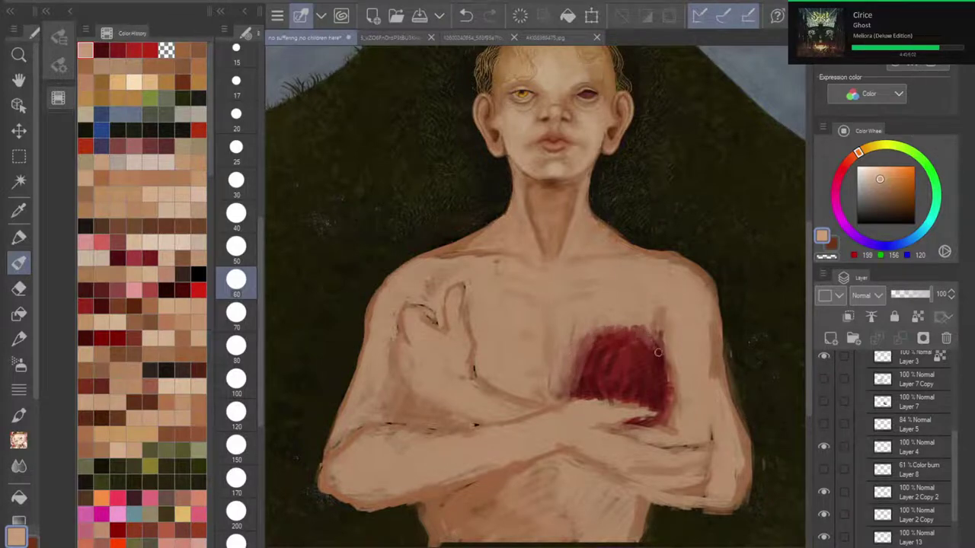
pyautogui.moveTo(665, 375); pyautogui.dragTo(671, 390)
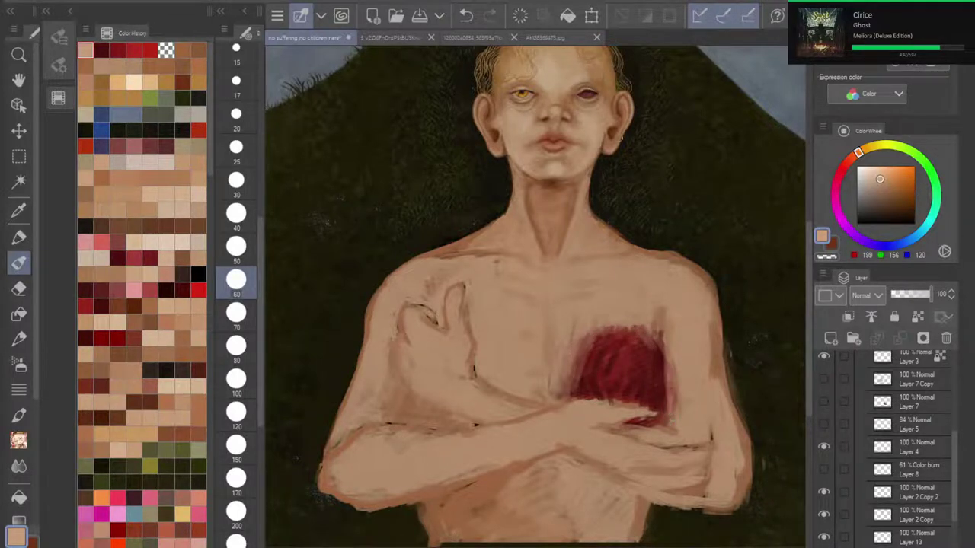
pyautogui.click(466, 15)
pyautogui.click(466, 15)
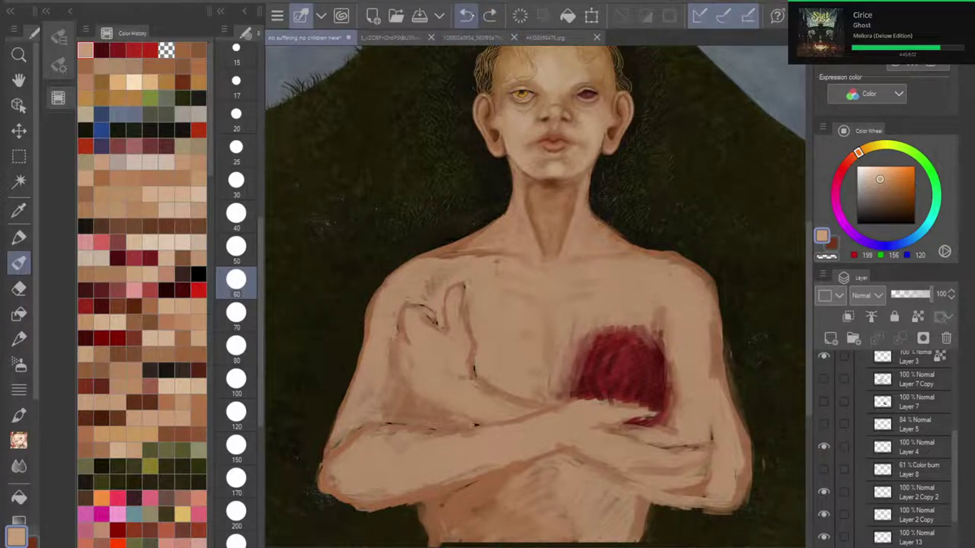
# Step: Compare the portrait with Layer 5 and Layer 7 shown and hidden
pyautogui.click(823, 424)
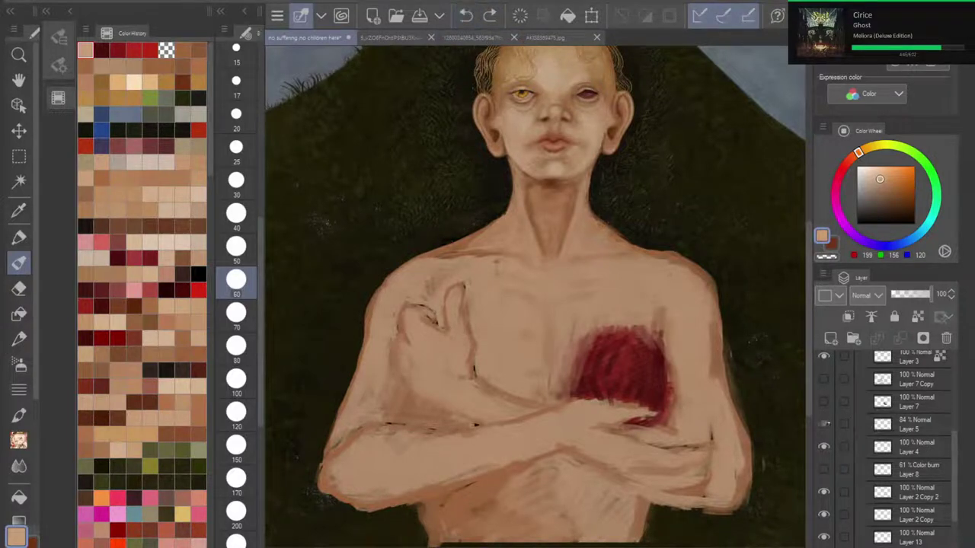
pyautogui.click(823, 424)
pyautogui.click(823, 402)
pyautogui.click(823, 402)
# Step: Undo the freshly painted wound strokes back to the bare chest, redoing one step if the undo goes too far
pyautogui.click(466, 15)
pyautogui.click(466, 16)
pyautogui.click(466, 15)
pyautogui.click(466, 15)
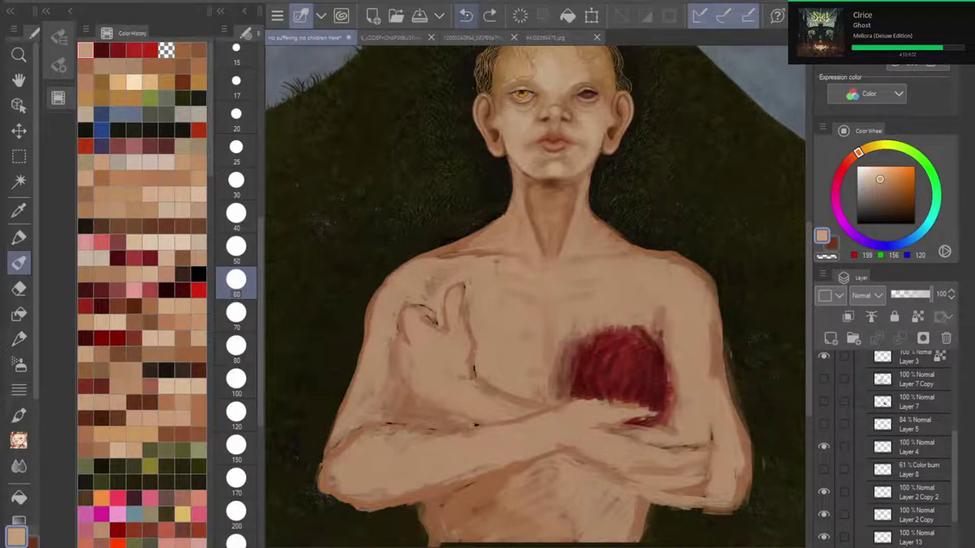
pyautogui.click(466, 15)
pyautogui.click(467, 15)
pyautogui.click(466, 15)
pyautogui.click(466, 15)
pyautogui.click(466, 16)
pyautogui.click(466, 15)
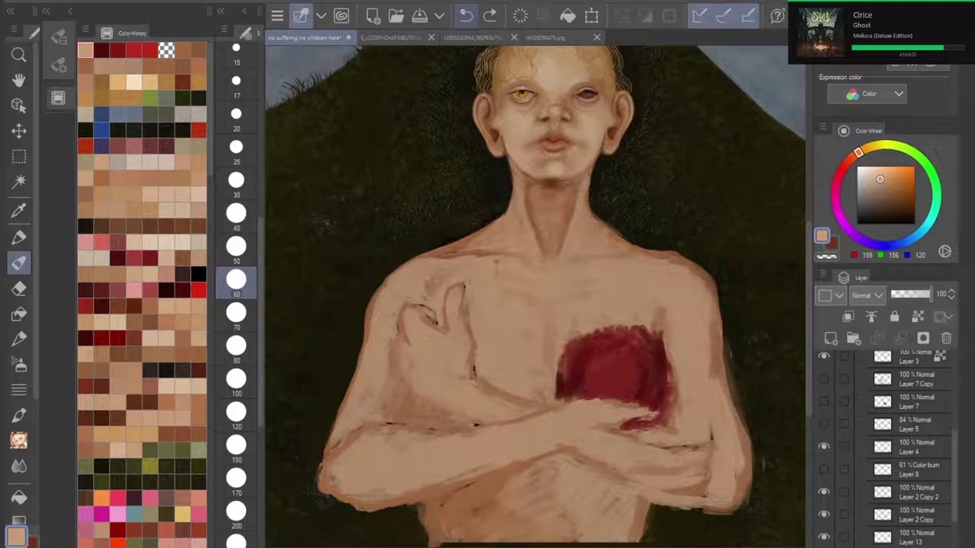
pyautogui.click(466, 16)
pyautogui.click(466, 15)
pyautogui.click(466, 15)
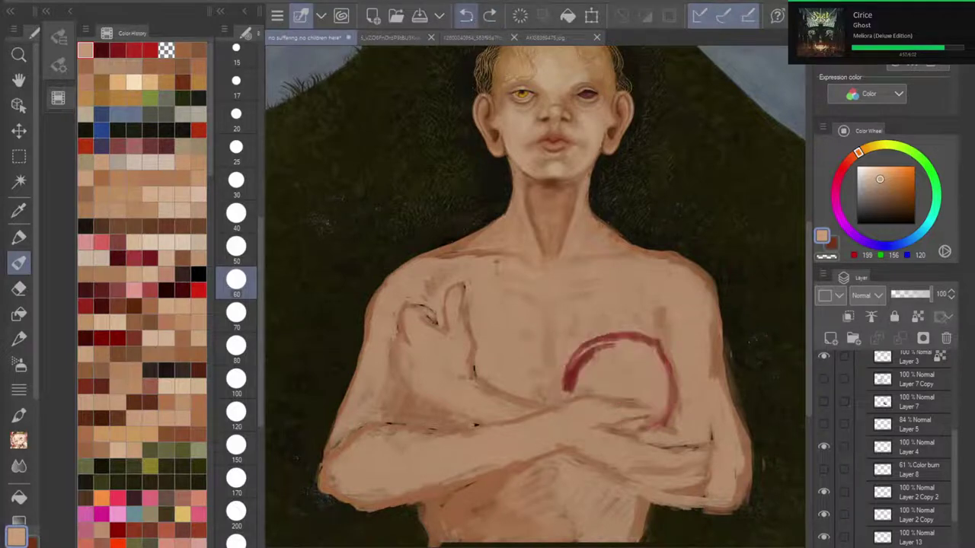
pyautogui.click(466, 15)
pyautogui.click(466, 15)
pyautogui.click(466, 15)
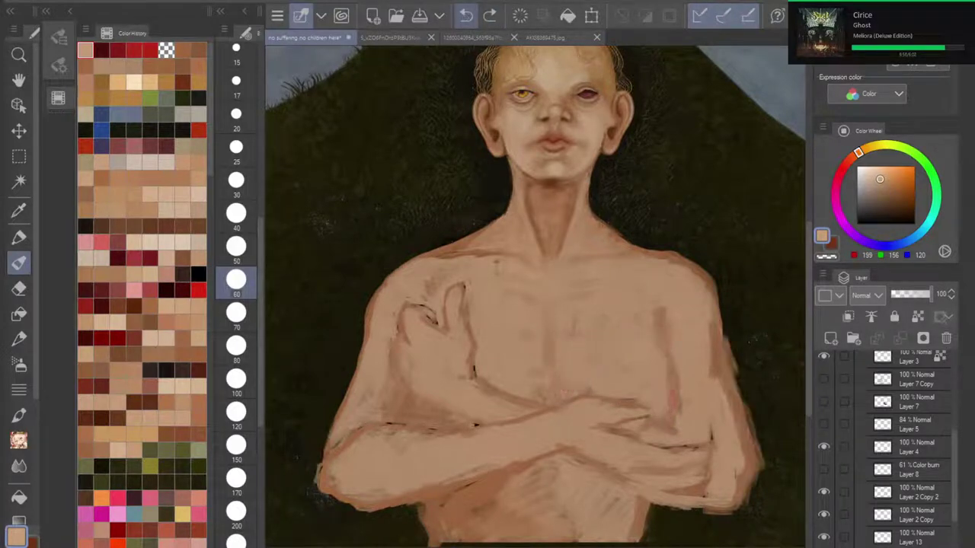
pyautogui.click(466, 16)
pyautogui.click(490, 15)
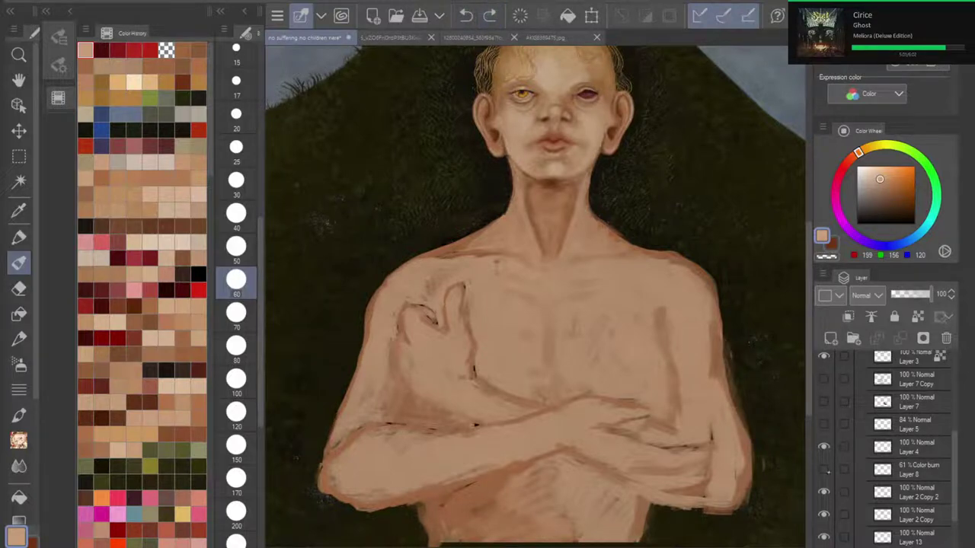
# Step: Show Layer 7 with the bleeding wound and bowl and Layer 7 Copy with the white drape, and save the file
pyautogui.click(823, 470)
pyautogui.click(824, 469)
pyautogui.click(823, 423)
pyautogui.click(823, 424)
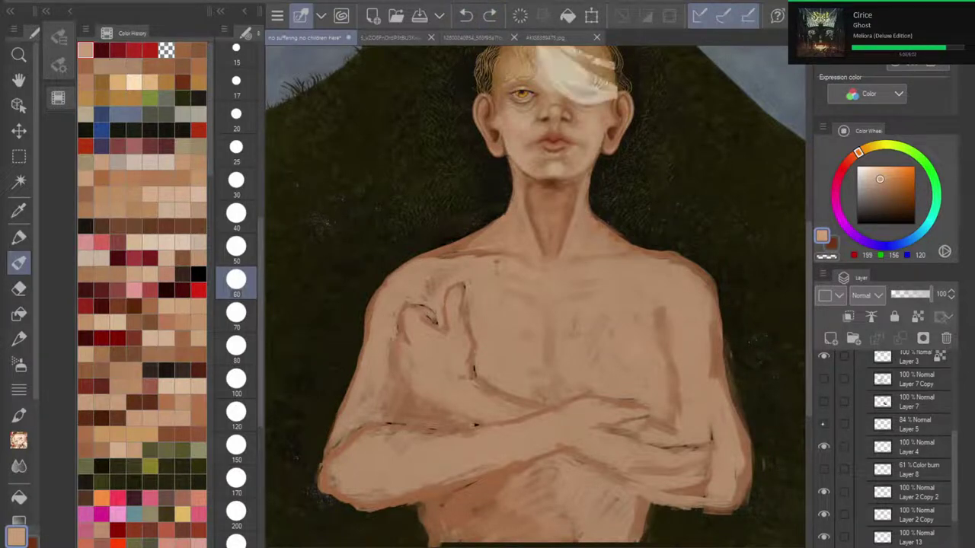
pyautogui.click(824, 401)
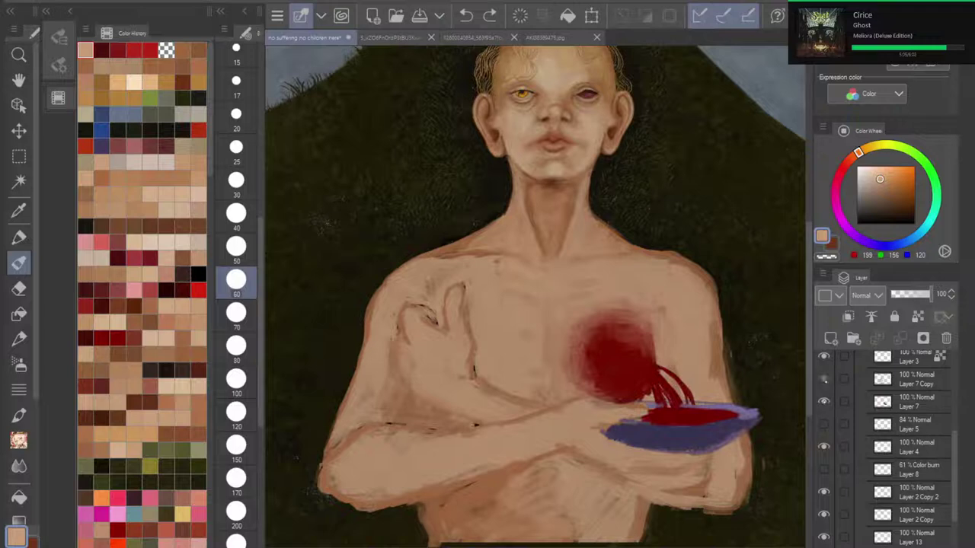
pyautogui.click(823, 379)
pyautogui.scroll(-2, 603, 295)
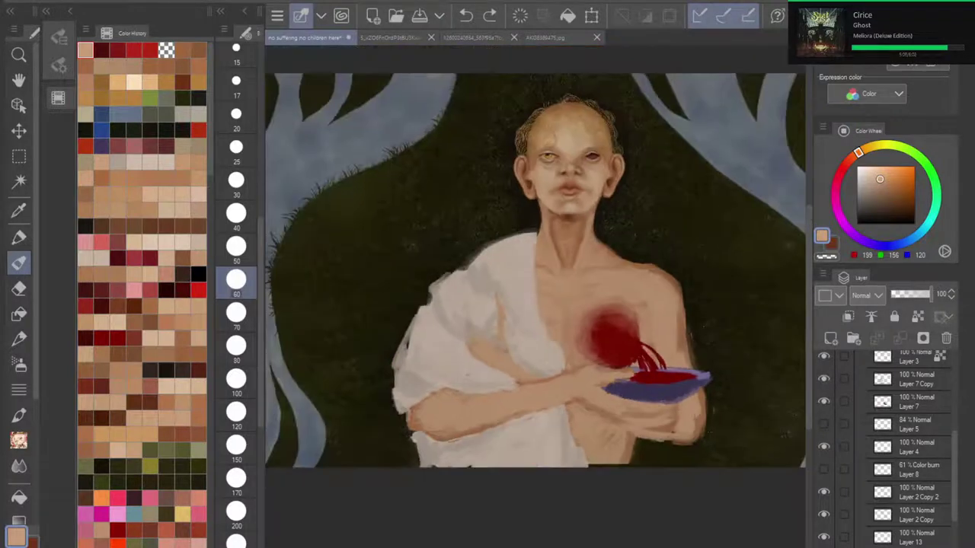
pyautogui.moveTo(602, 295); pyautogui.dragTo(599, 327)
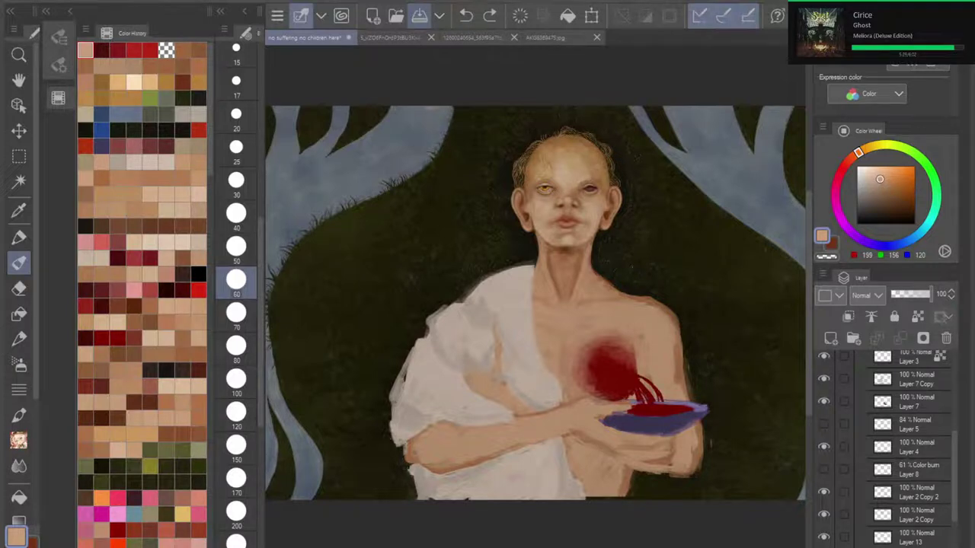
pyautogui.click(420, 15)
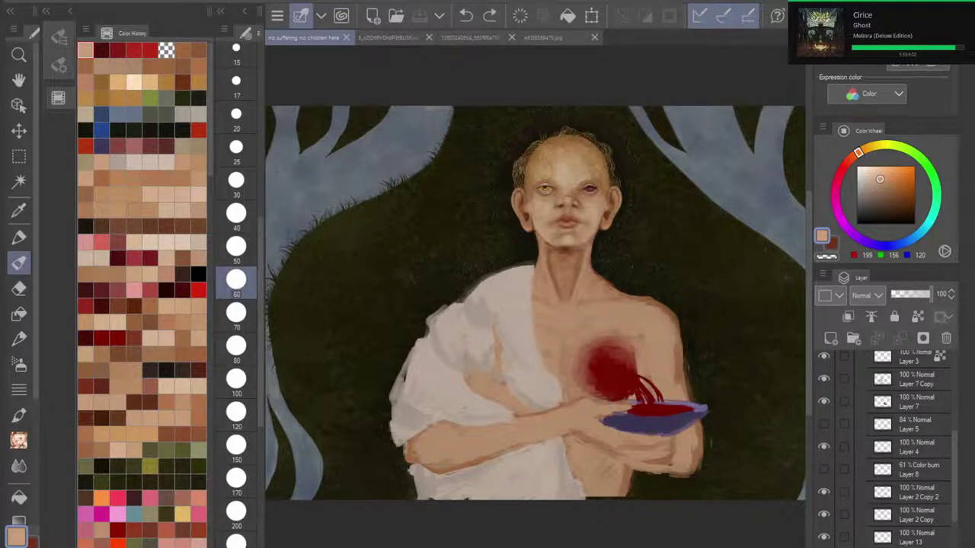
# Step: Compare the portrait with Layer 1 shown and hidden
pyautogui.scroll(5, 883, 450)
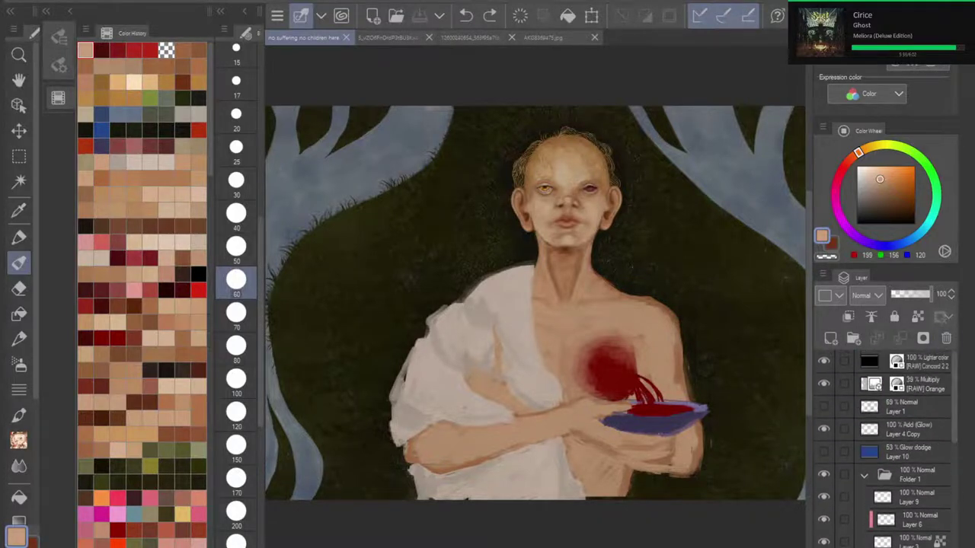
pyautogui.click(823, 406)
pyautogui.click(823, 406)
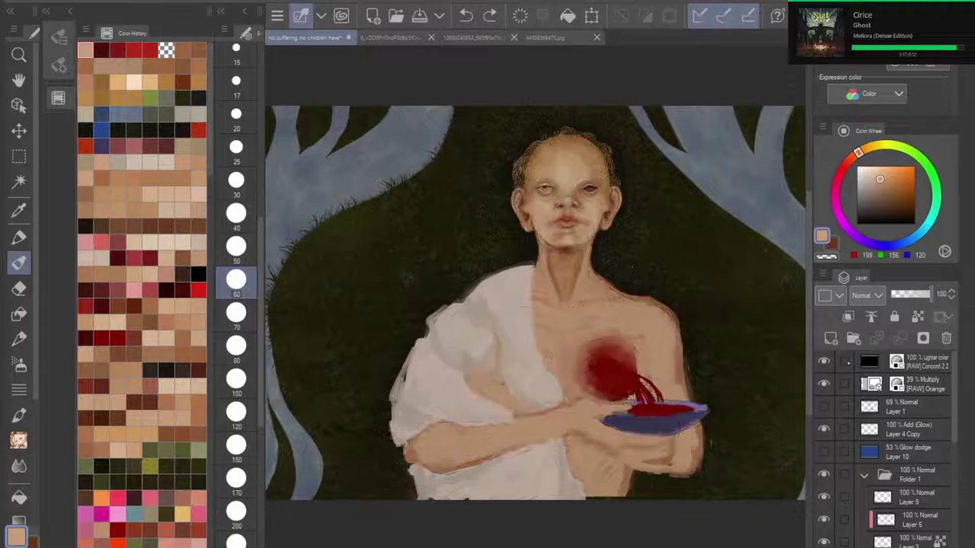
# Step: Turn on the visibility of Layer 10, the blue Glow dodge layer at 53%, over the painting
pyautogui.click(824, 452)
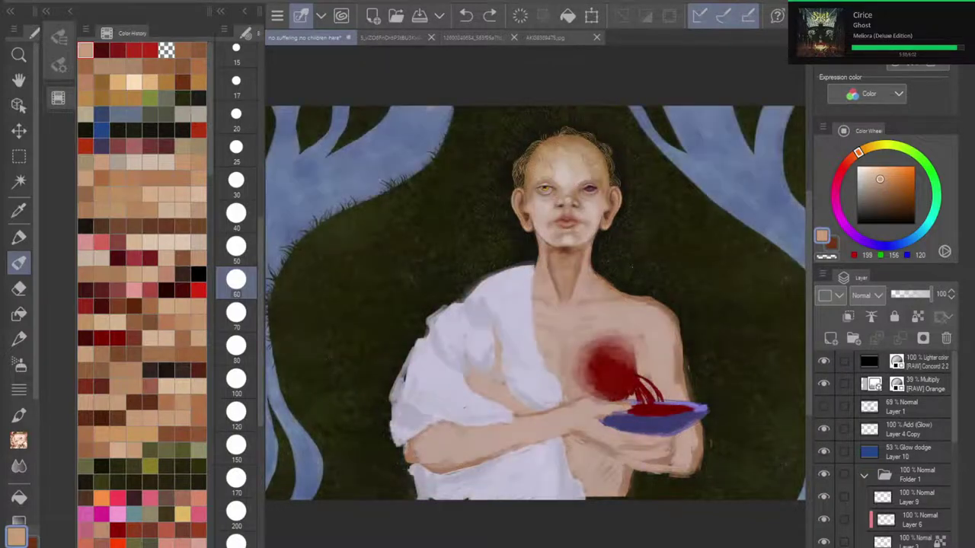
pyautogui.scroll(5, 573, 228)
pyautogui.moveTo(533, 343); pyautogui.dragTo(536, 91)
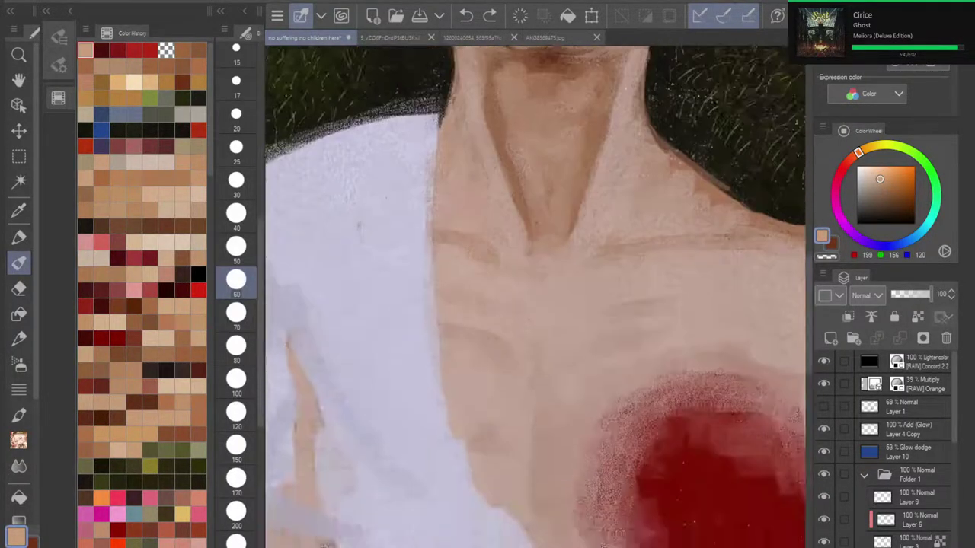
pyautogui.moveTo(564, 457); pyautogui.dragTo(546, 142)
pyautogui.scroll(-5, 648, 334)
pyautogui.scroll(-4, 535, 296)
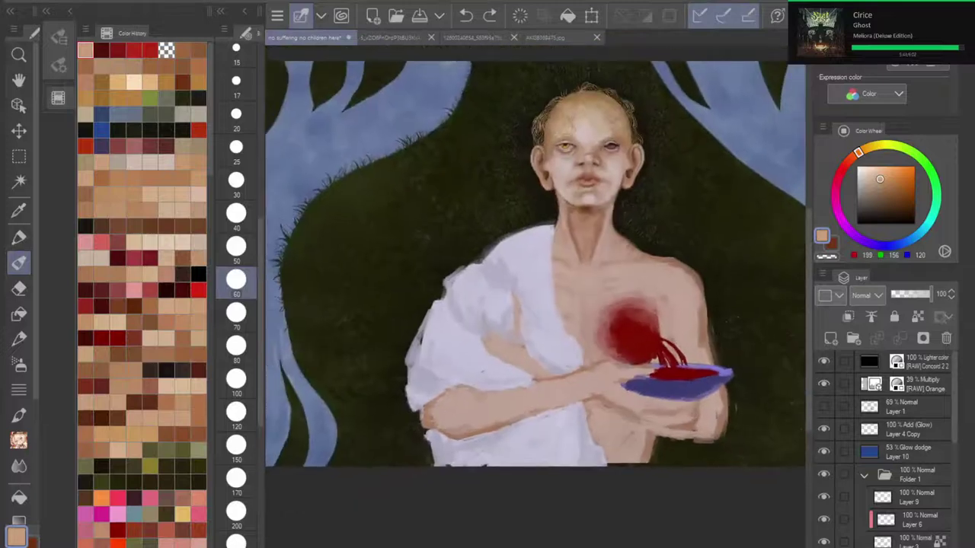
# Step: Look at the old reference painting of the woman in the orange cloak and return to the portrait canvas
pyautogui.click(562, 37)
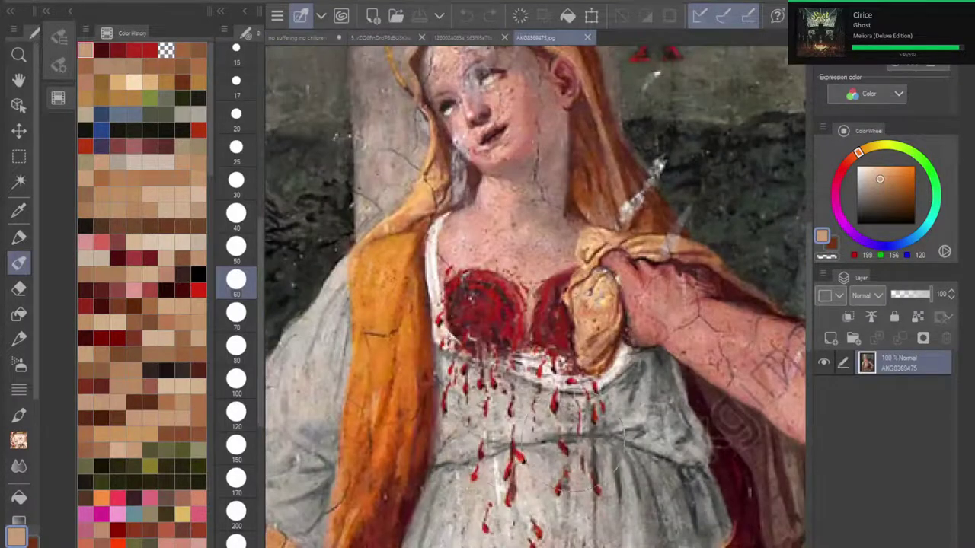
pyautogui.hotkey('ctrl', 'Tab')
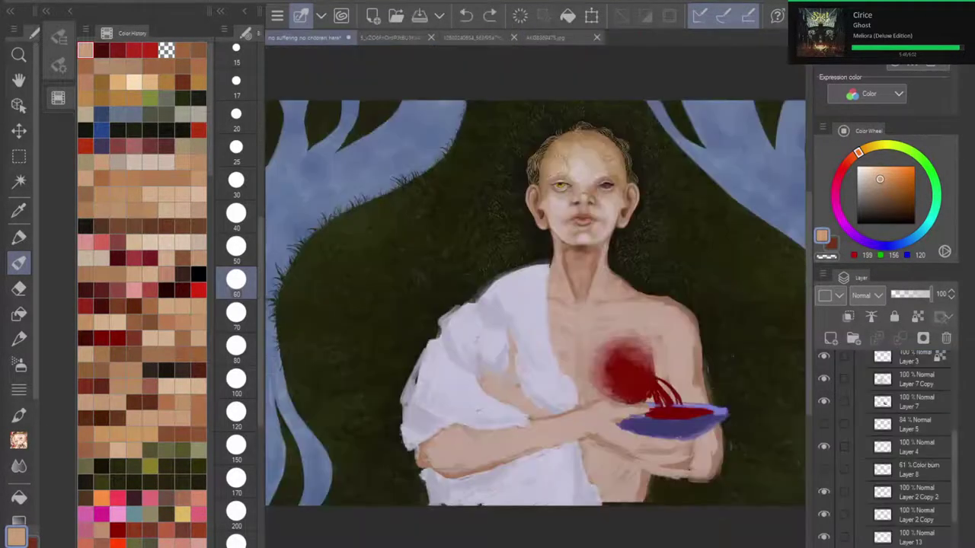
pyautogui.scroll(3, 536, 297)
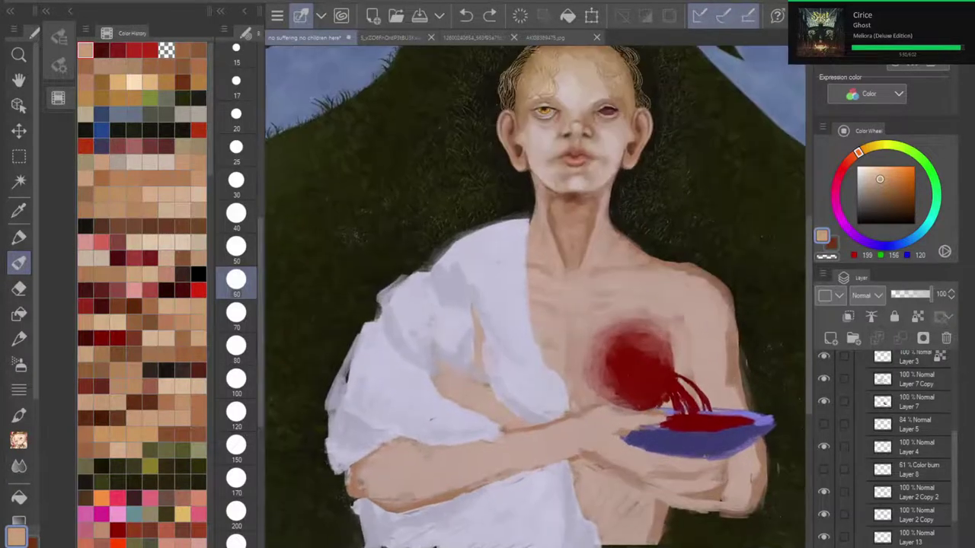
pyautogui.moveTo(535, 296); pyautogui.dragTo(507, 280)
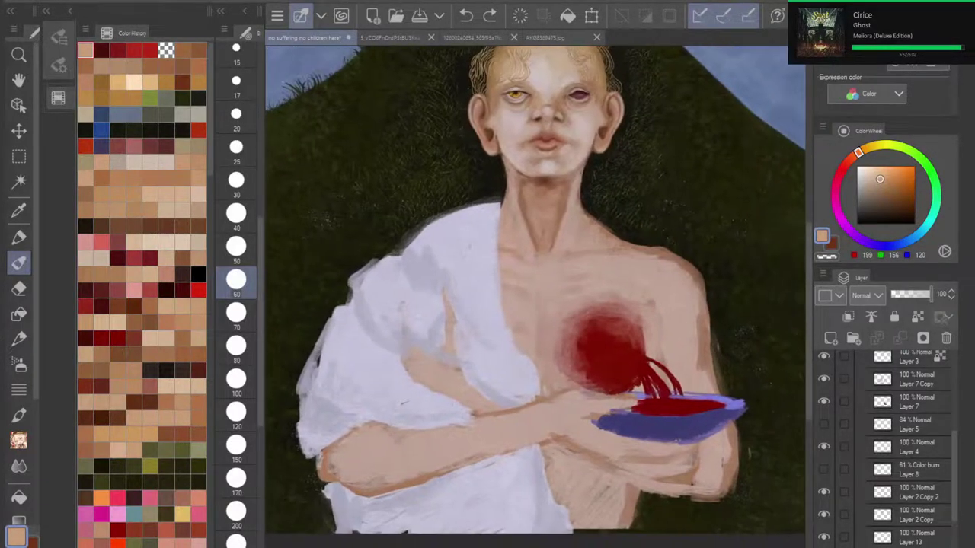
# Step: Check what Layer 3 and Layer 7 Copy contain by switching their visibility off and on
pyautogui.moveTo(951, 499); pyautogui.dragTo(953, 498)
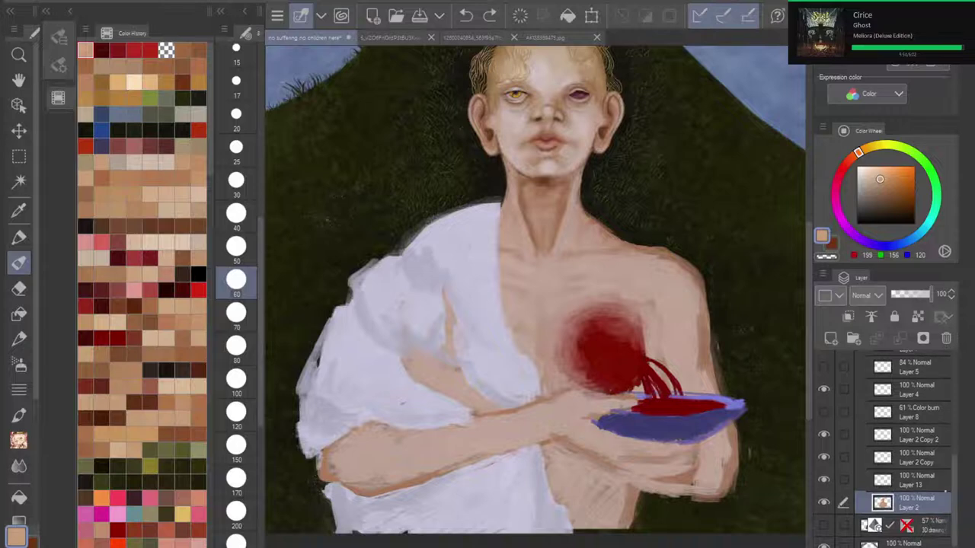
pyautogui.click(914, 434)
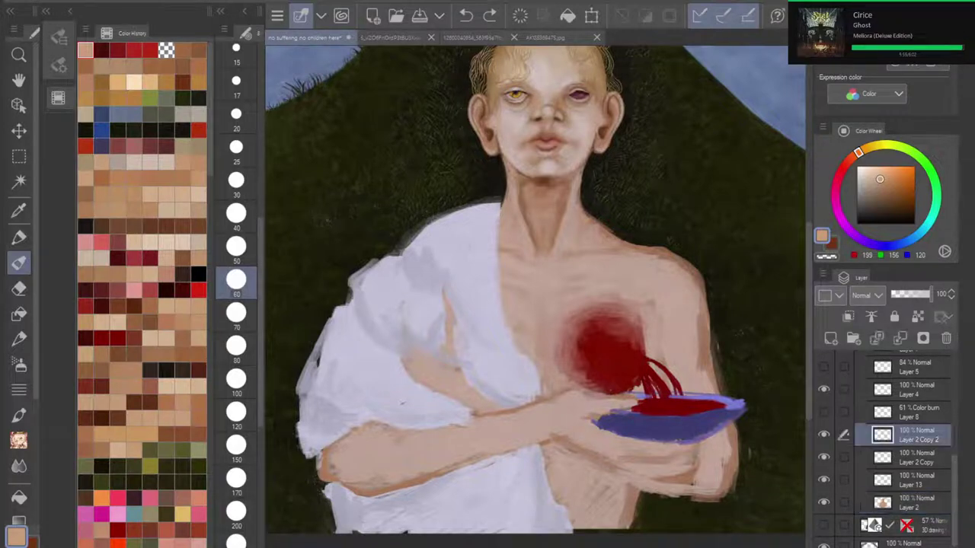
pyautogui.moveTo(953, 465); pyautogui.dragTo(953, 418)
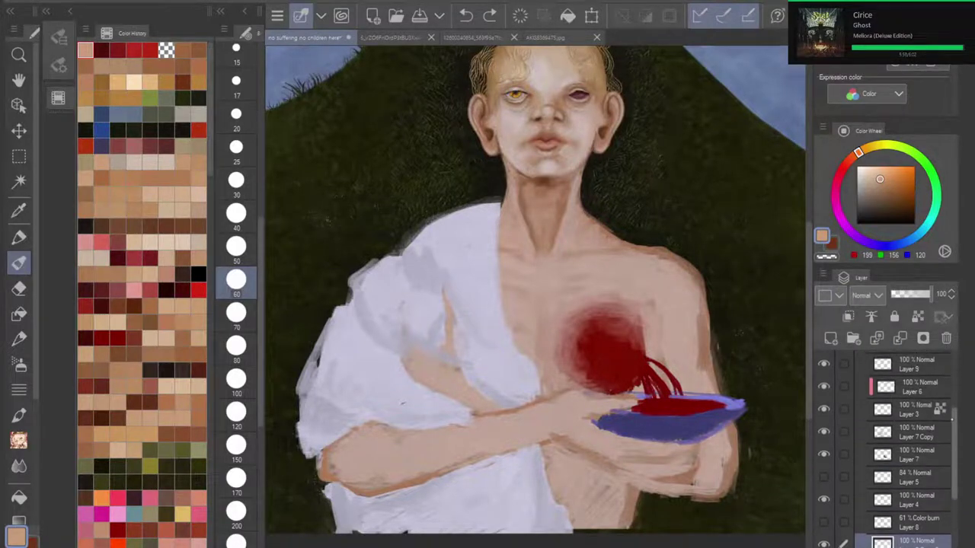
pyautogui.click(913, 411)
pyautogui.click(823, 410)
pyautogui.click(823, 410)
pyautogui.click(824, 431)
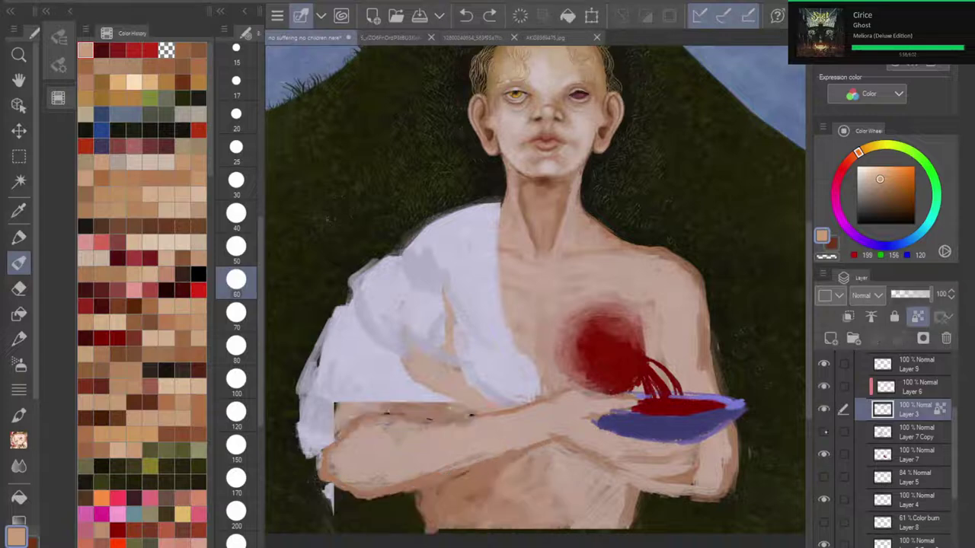
pyautogui.click(823, 454)
pyautogui.click(824, 431)
# Step: Check Layer 7 for the bowl and blood by toggling its visibility, select it and lock its transparent pixels
pyautogui.click(823, 454)
pyautogui.click(823, 454)
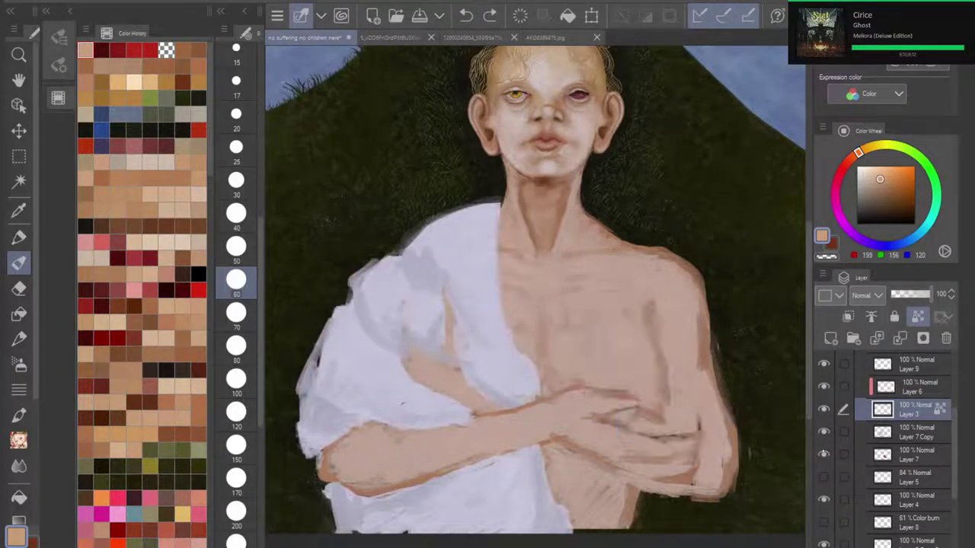
pyautogui.click(824, 453)
pyautogui.click(901, 457)
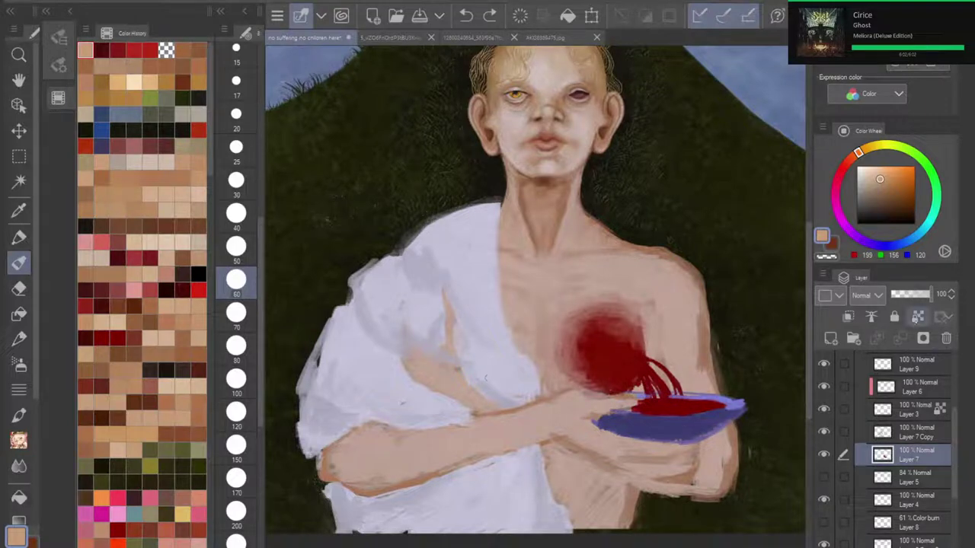
pyautogui.click(917, 316)
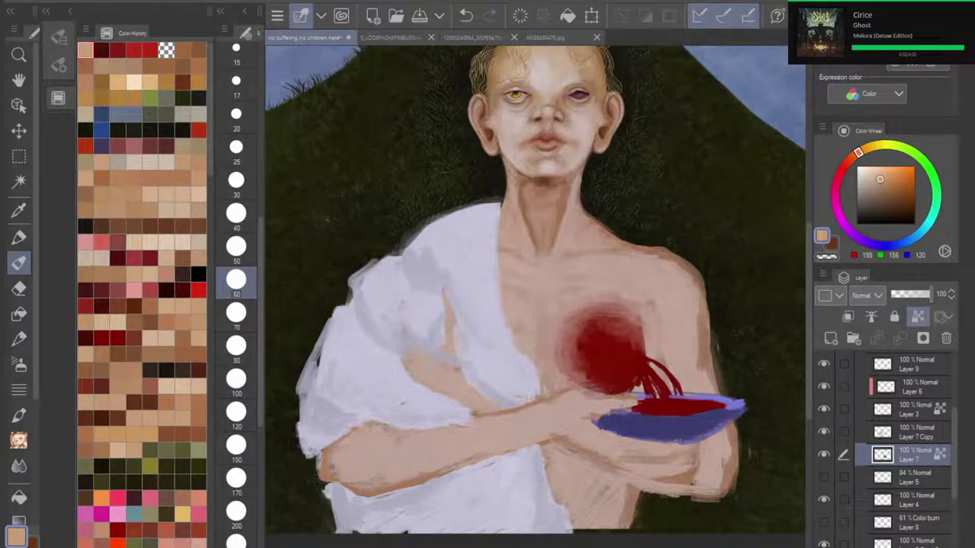
# Step: Sample the orange of the woman's cloak in the reference painting and return to the portrait with the pen tool
pyautogui.click(545, 37)
pyautogui.press('i')
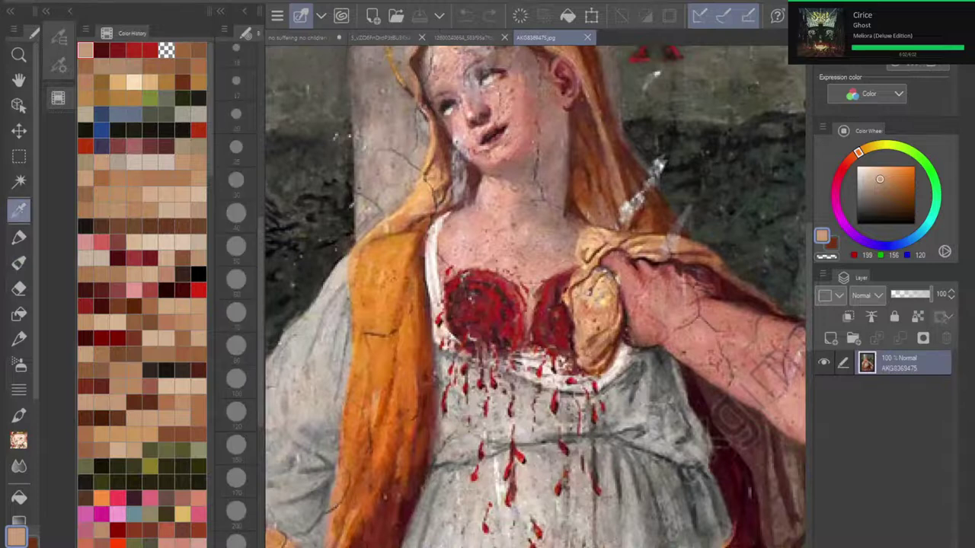
pyautogui.click(415, 345)
pyautogui.click(415, 345)
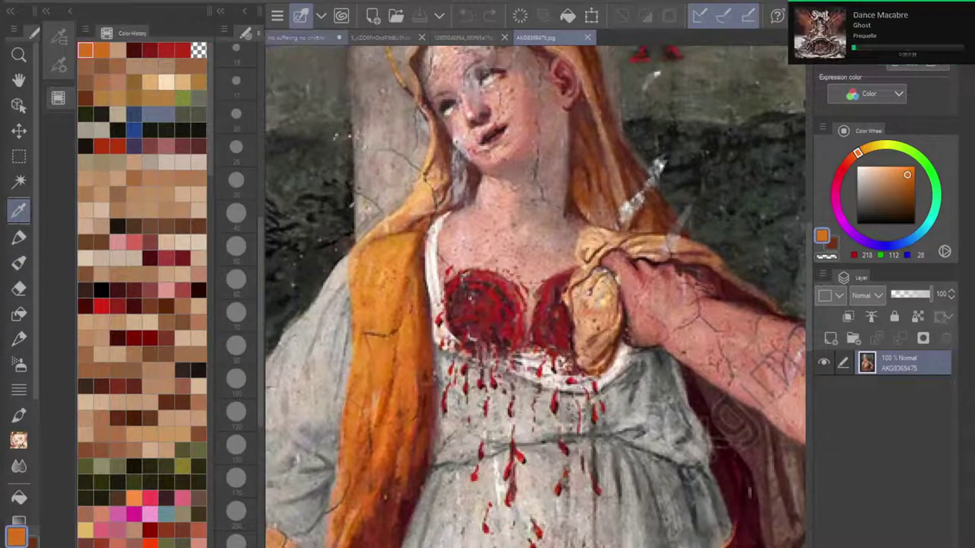
pyautogui.press('p')
pyautogui.hotkey('ctrl', 'Tab')
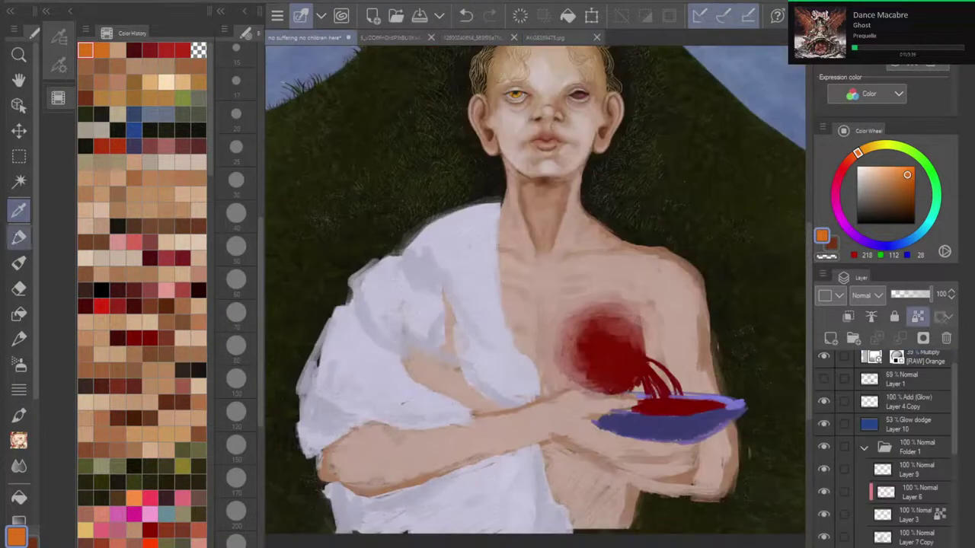
# Step: Try to paint the blue bowl flat orange with the Fill-in-mono pen
pyautogui.moveTo(651, 429)
pyautogui.mouseDown()
pyautogui.moveTo(598, 422)
pyautogui.moveTo(601, 434)
pyautogui.moveTo(712, 427)
pyautogui.moveTo(748, 411)
pyautogui.mouseUp()
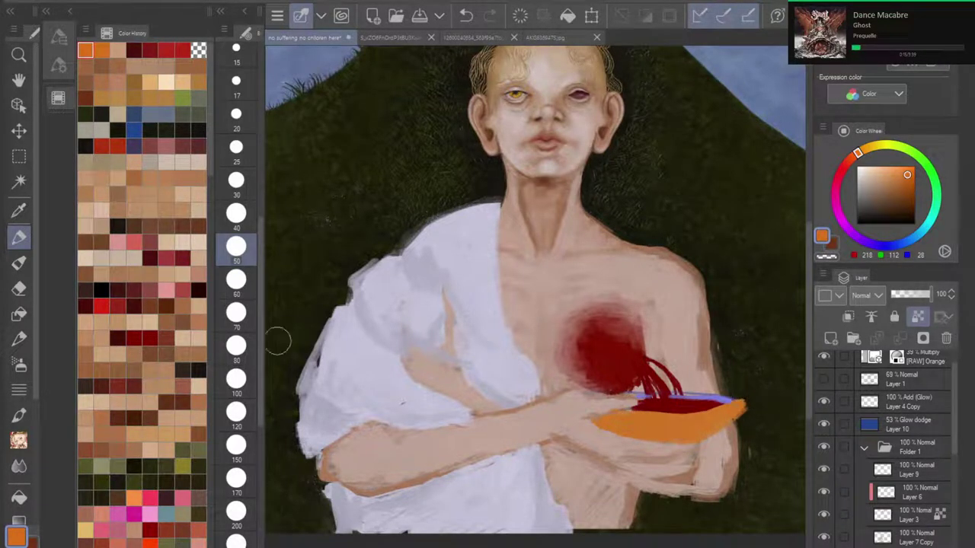
pyautogui.hotkey('ctrl', 'z')
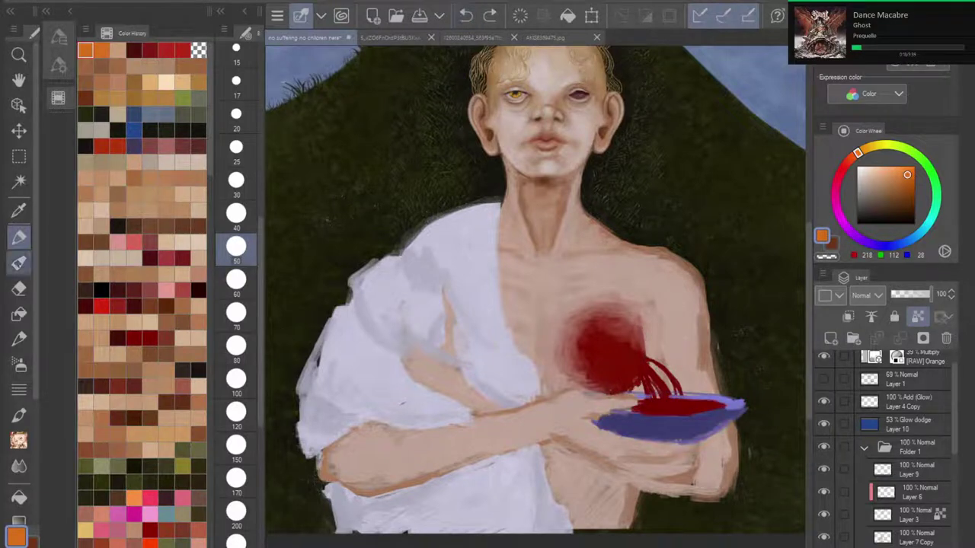
pyautogui.click(19, 263)
pyautogui.click(19, 237)
# Step: Tint the blue bowl dark brown with the sampled orange, using the Felt pen in Multiply mode at brush size 170
pyautogui.click(58, 66)
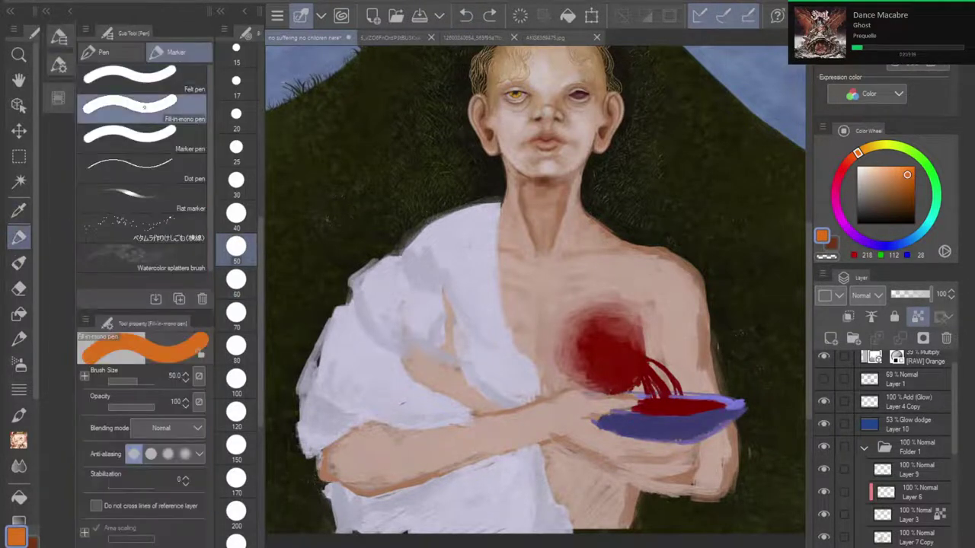
pyautogui.click(143, 80)
pyautogui.moveTo(657, 440)
pyautogui.mouseDown()
pyautogui.moveTo(718, 428)
pyautogui.moveTo(661, 443)
pyautogui.mouseUp()
pyautogui.click(236, 481)
pyautogui.moveTo(720, 436)
pyautogui.mouseDown()
pyautogui.moveTo(597, 426)
pyautogui.moveTo(728, 412)
pyautogui.moveTo(696, 394)
pyautogui.moveTo(613, 392)
pyautogui.moveTo(624, 391)
pyautogui.mouseUp()
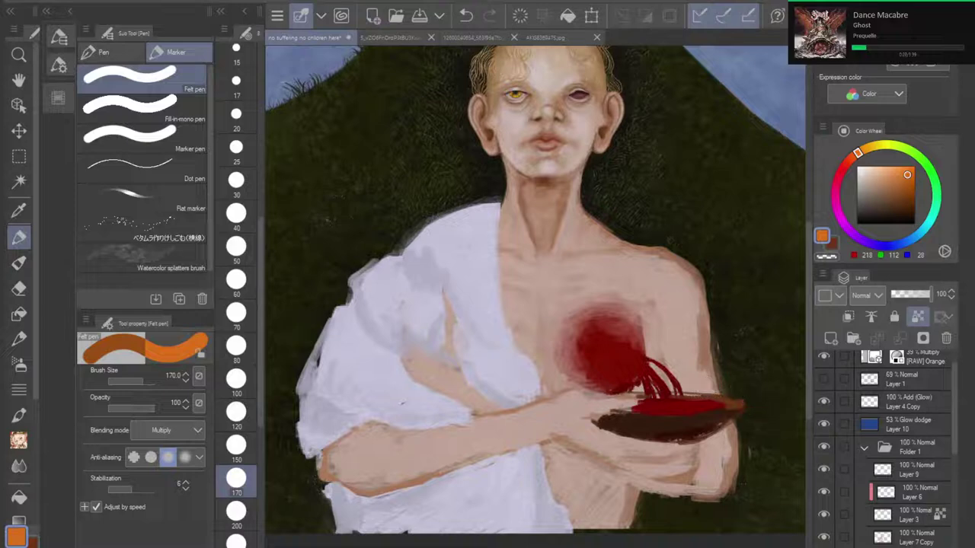
pyautogui.scroll(-3, 629, 333)
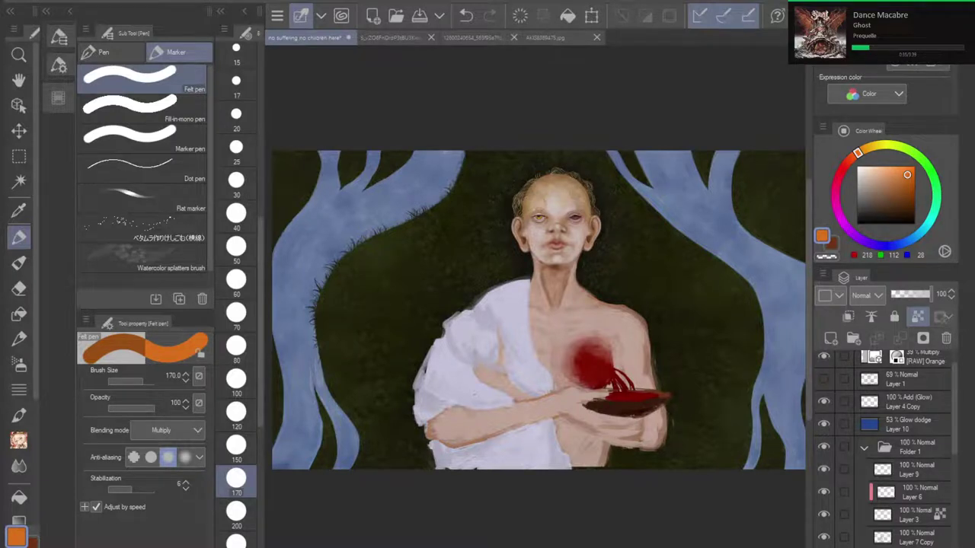
pyautogui.scroll(-4, 565, 323)
pyautogui.scroll(2, 565, 323)
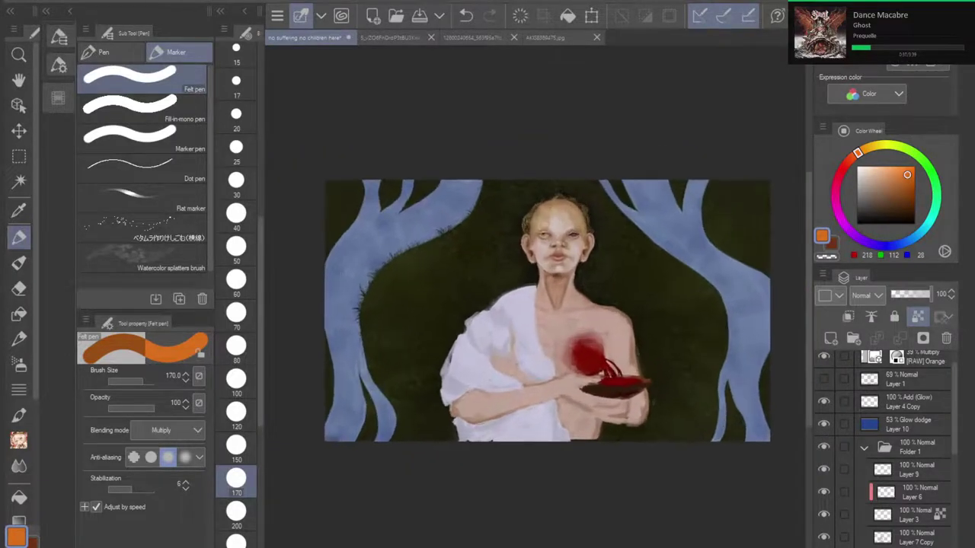
pyautogui.scroll(4, 603, 382)
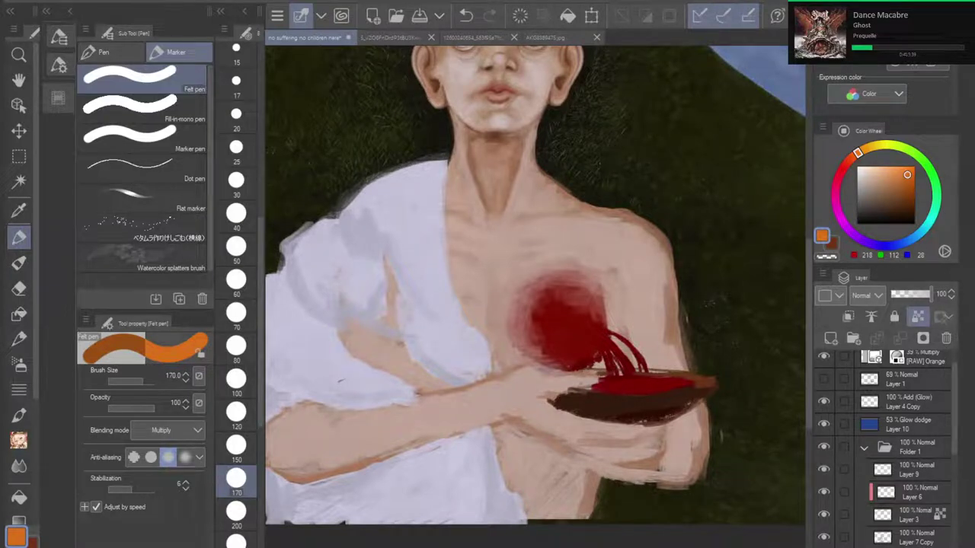
pyautogui.scroll(-5, 516, 296)
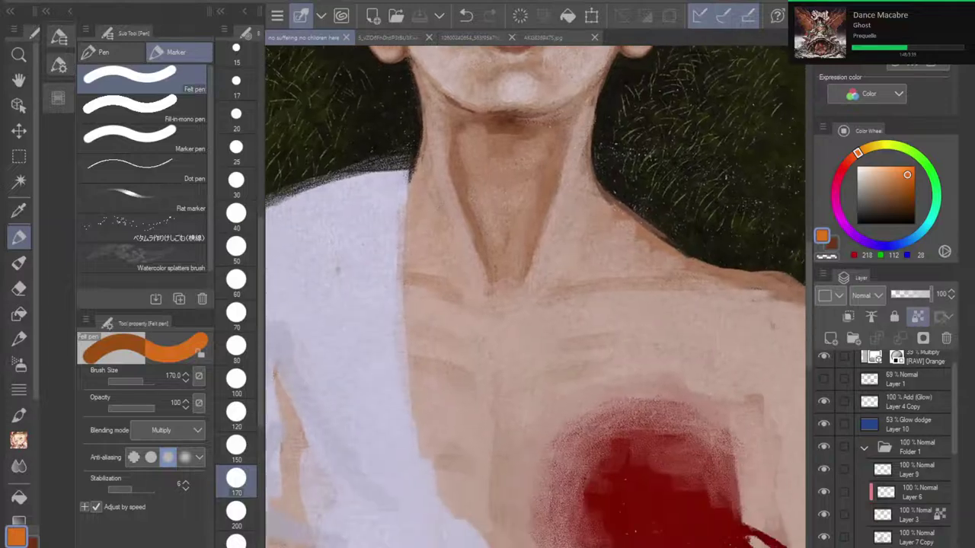
# Step: Make Layer 2 with the figure's skin the active layer and sample the brown shadow colour under the chin
pyautogui.moveTo(954, 409); pyautogui.dragTo(954, 453)
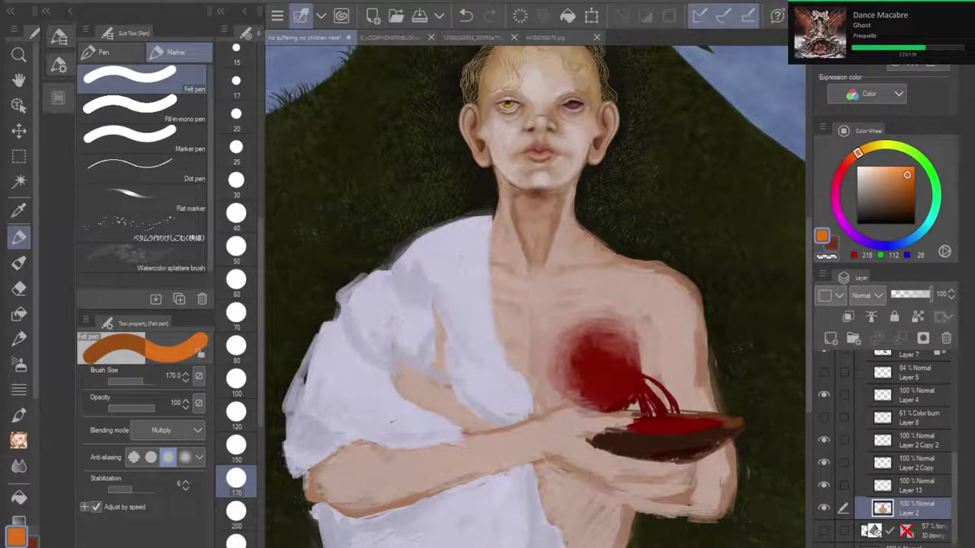
pyautogui.scroll(4, 633, 282)
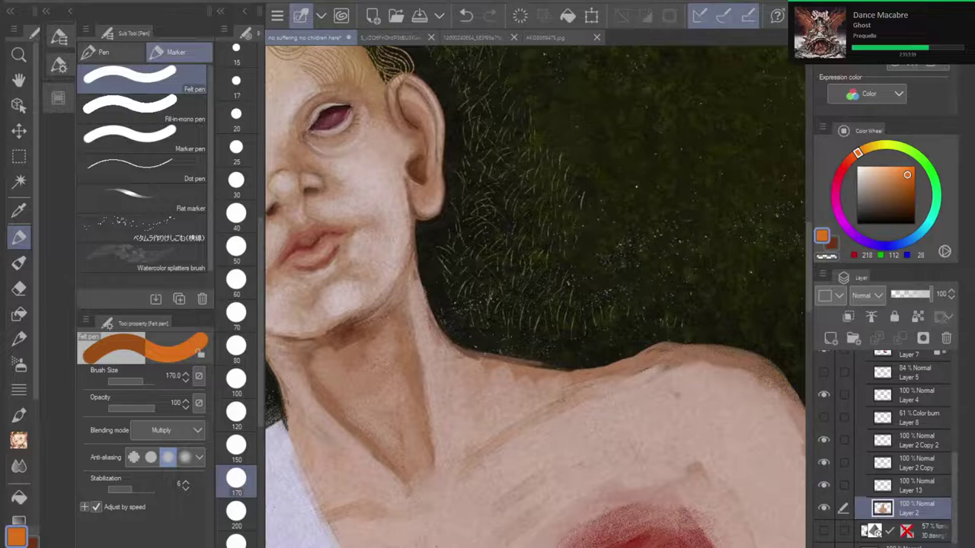
pyautogui.press('i')
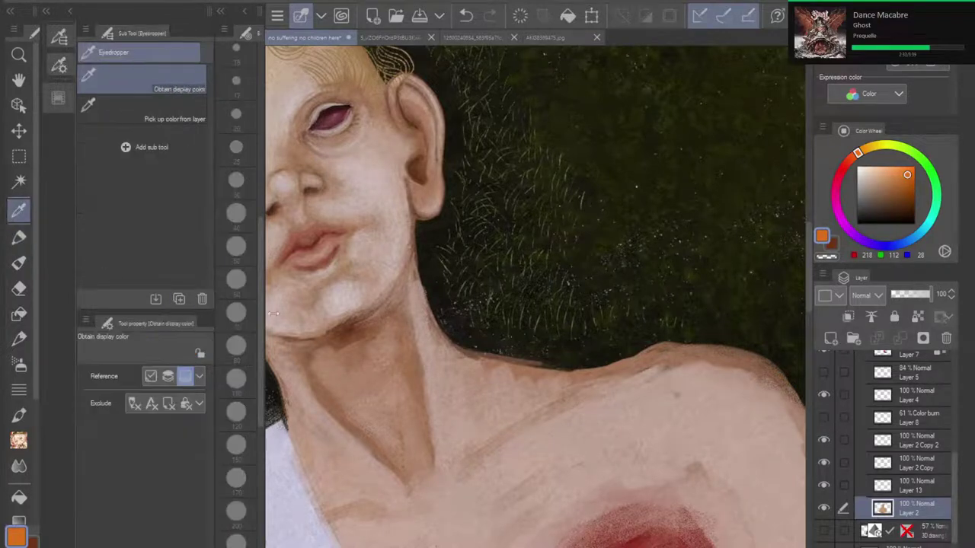
pyautogui.click(344, 335)
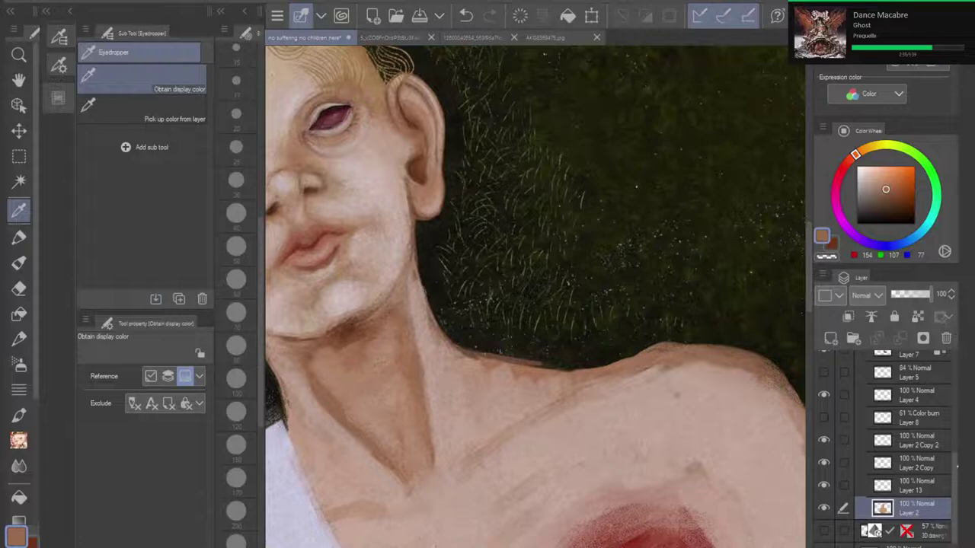
# Step: Hide Layer 10, the Glow dodge layer, and sample the warmer brown from the shadow on the neck
pyautogui.scroll(5, 906, 449)
pyautogui.scroll(5, 887, 449)
pyautogui.click(824, 452)
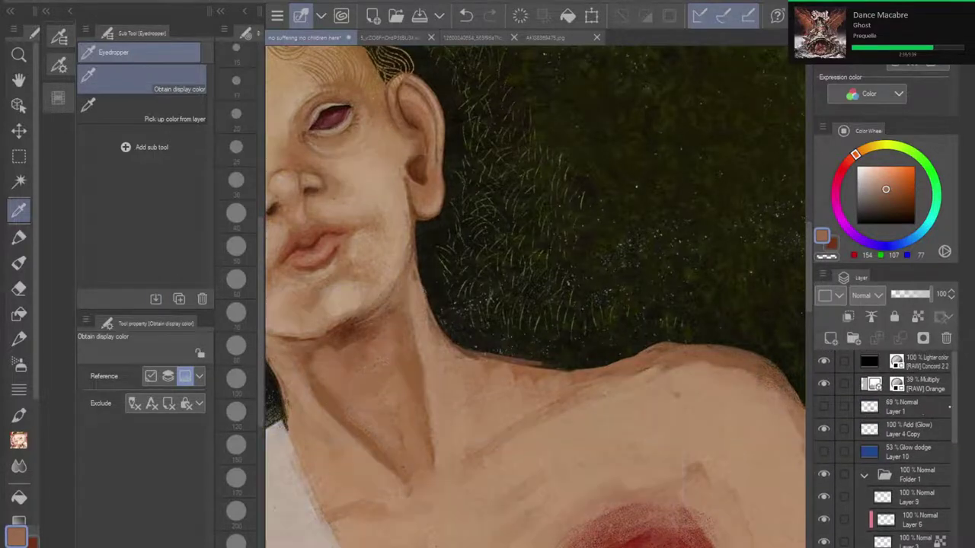
pyautogui.click(367, 430)
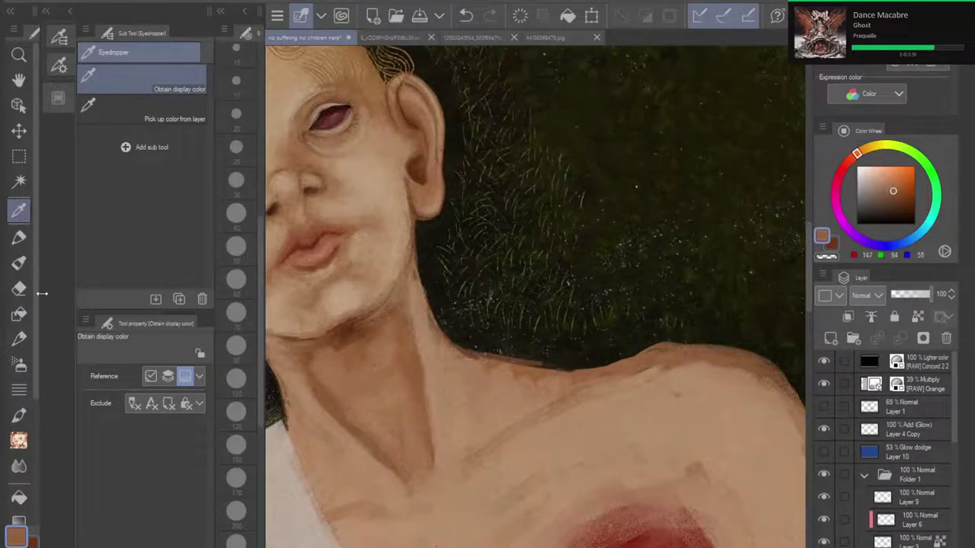
# Step: Paint the sampled brown along the figure's bare shoulder contour, from the neck to the outer shoulder, with the size 60 textured brush
pyautogui.press('b')
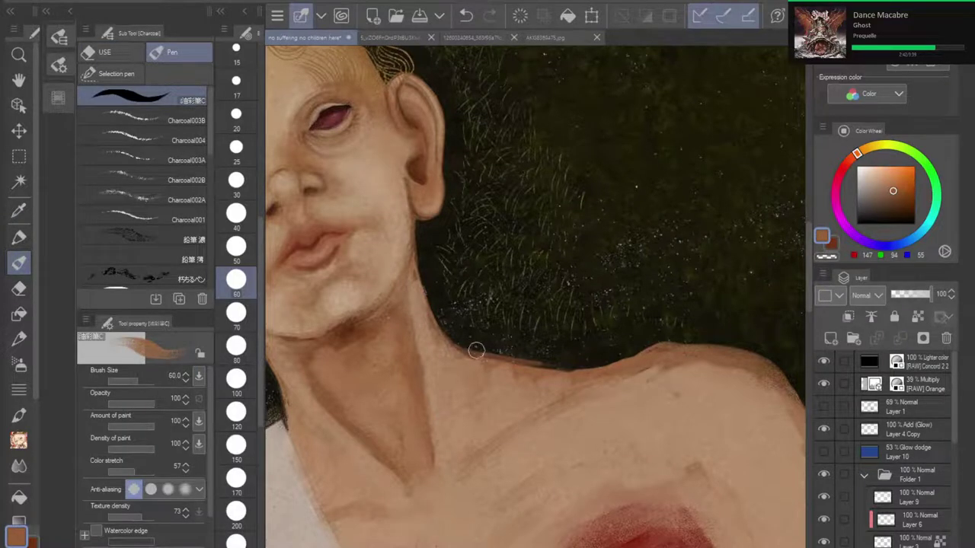
pyautogui.moveTo(467, 349)
pyautogui.mouseDown()
pyautogui.moveTo(559, 374)
pyautogui.moveTo(657, 351)
pyautogui.moveTo(549, 380)
pyautogui.moveTo(664, 352)
pyautogui.moveTo(748, 361)
pyautogui.mouseUp()
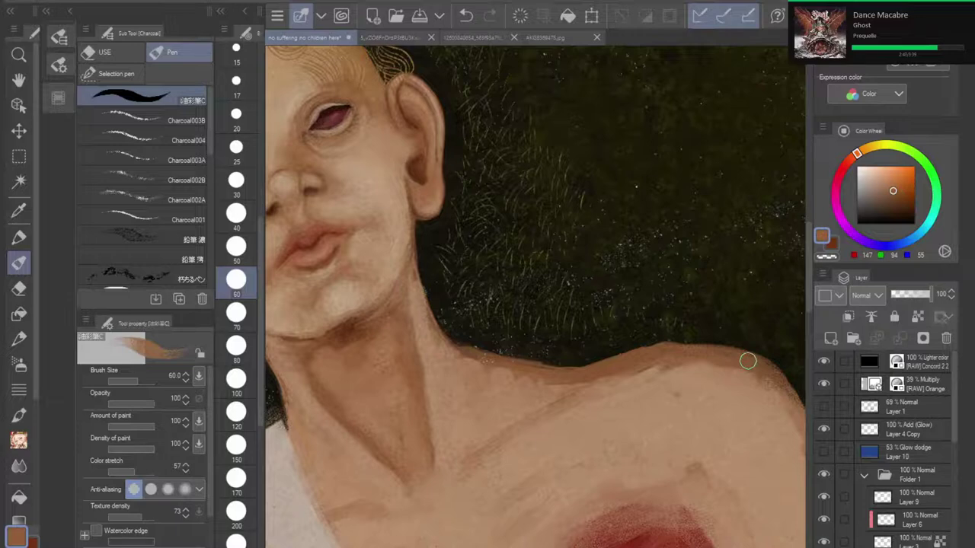
pyautogui.scroll(-6, 609, 364)
pyautogui.hotkey('ctrl', '@')
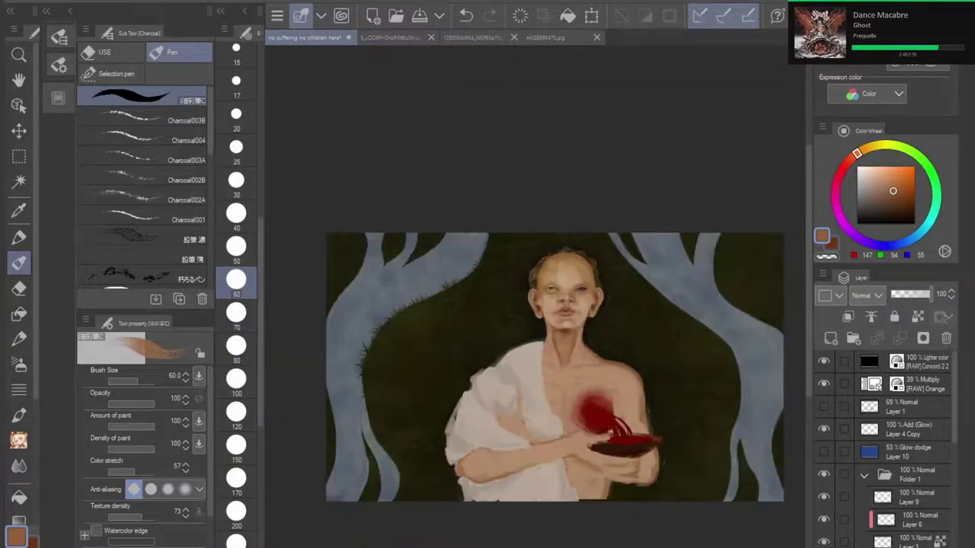
pyautogui.scroll(5, 614, 390)
pyautogui.moveTo(613, 390); pyautogui.dragTo(593, 380)
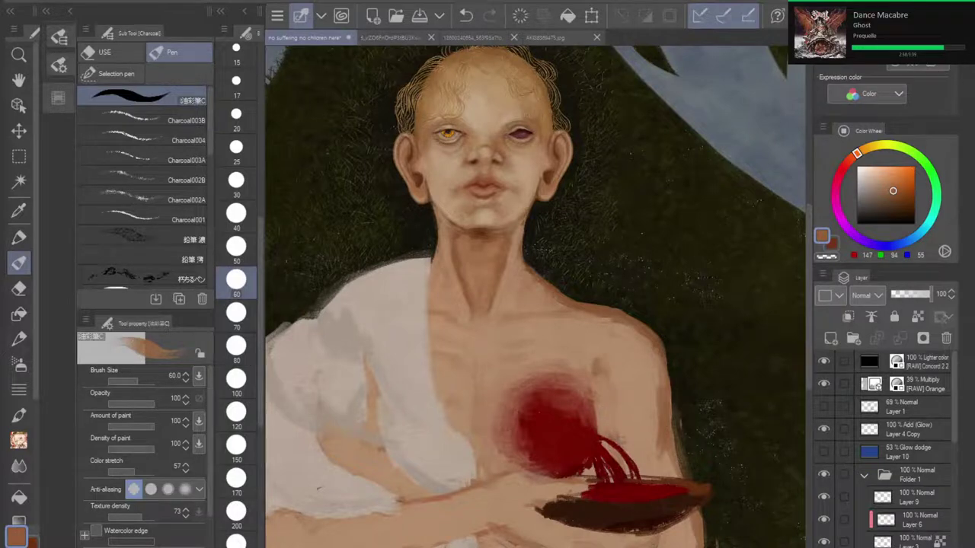
# Step: Paint a short vertical brown shadow down the middle of the figure's chest
pyautogui.moveTo(484, 366); pyautogui.dragTo(481, 404)
# Step: Move Layer 7 down the layer stack to sit directly above Layer 2
pyautogui.scroll(-5, 825, 428)
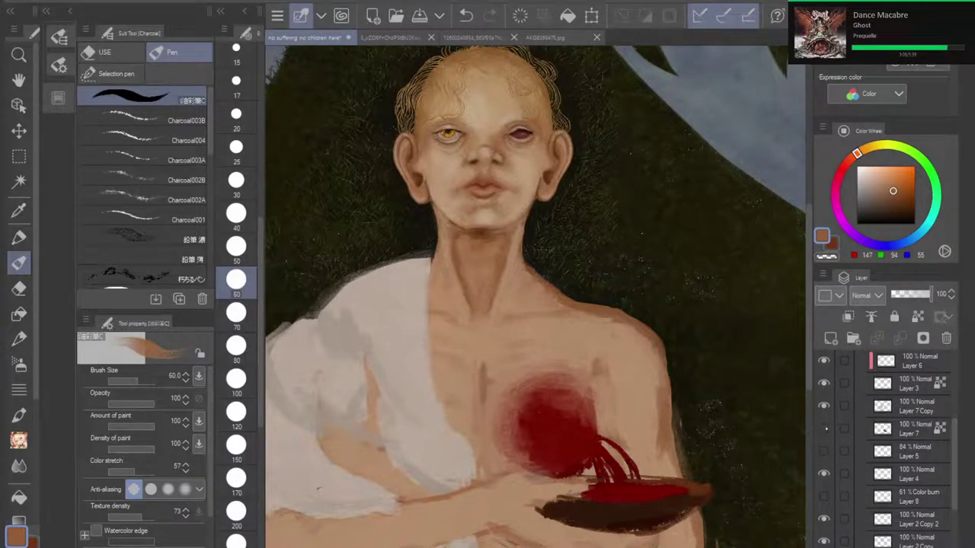
pyautogui.click(825, 428)
pyautogui.click(826, 429)
pyautogui.click(899, 428)
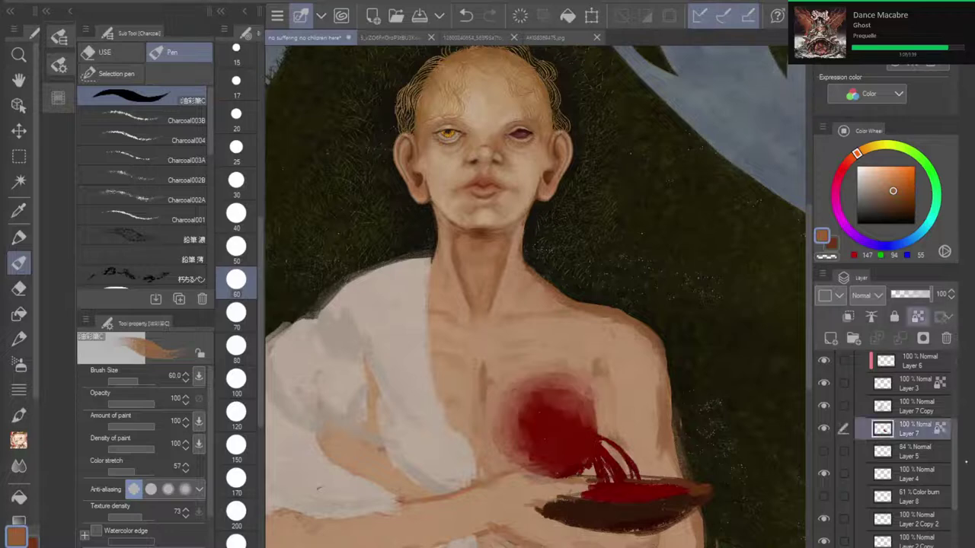
pyautogui.moveTo(898, 429); pyautogui.dragTo(935, 542)
pyautogui.moveTo(916, 428); pyautogui.dragTo(915, 545)
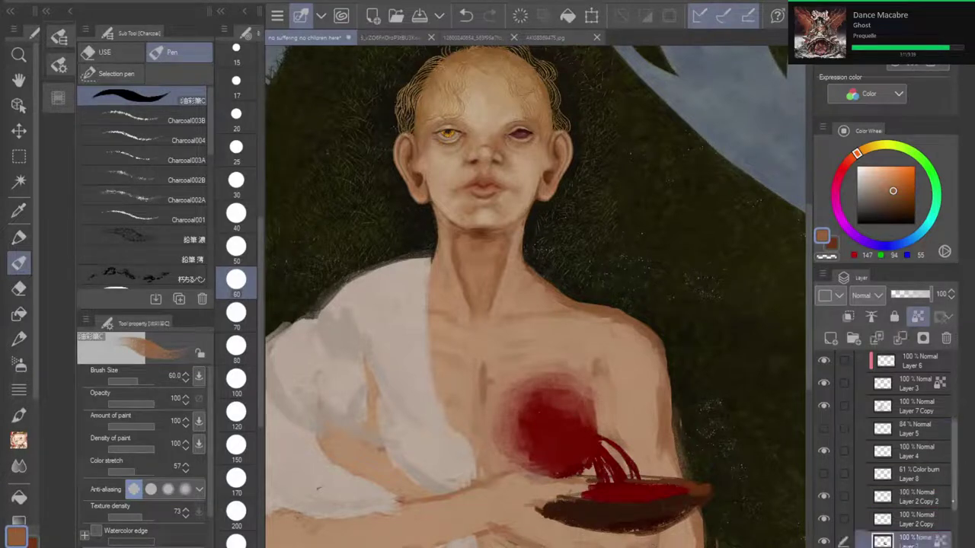
pyautogui.moveTo(955, 497); pyautogui.dragTo(956, 513)
pyautogui.moveTo(914, 537); pyautogui.dragTo(918, 488)
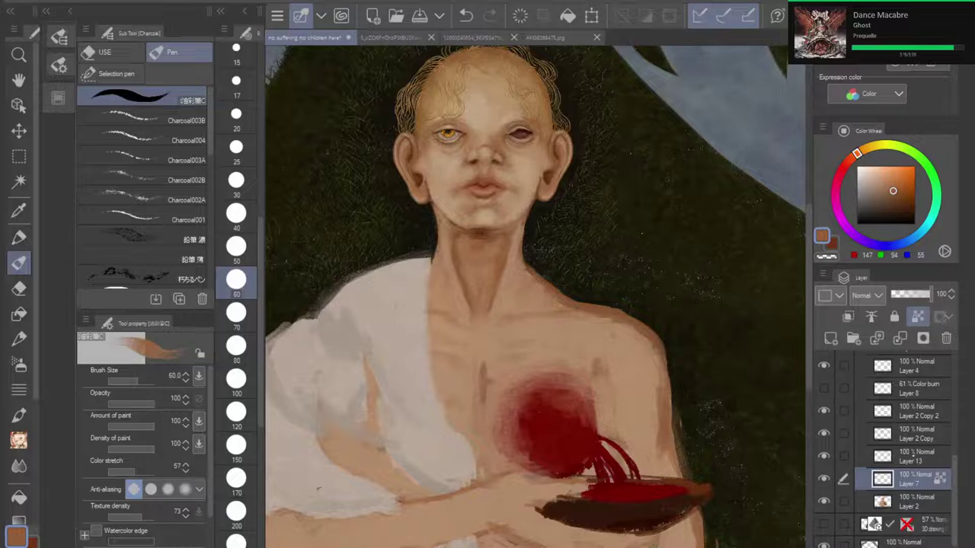
# Step: Delete Layer 13 and make Layer 2 with the figure's skin the active layer
pyautogui.click(913, 456)
pyautogui.click(946, 338)
pyautogui.click(903, 474)
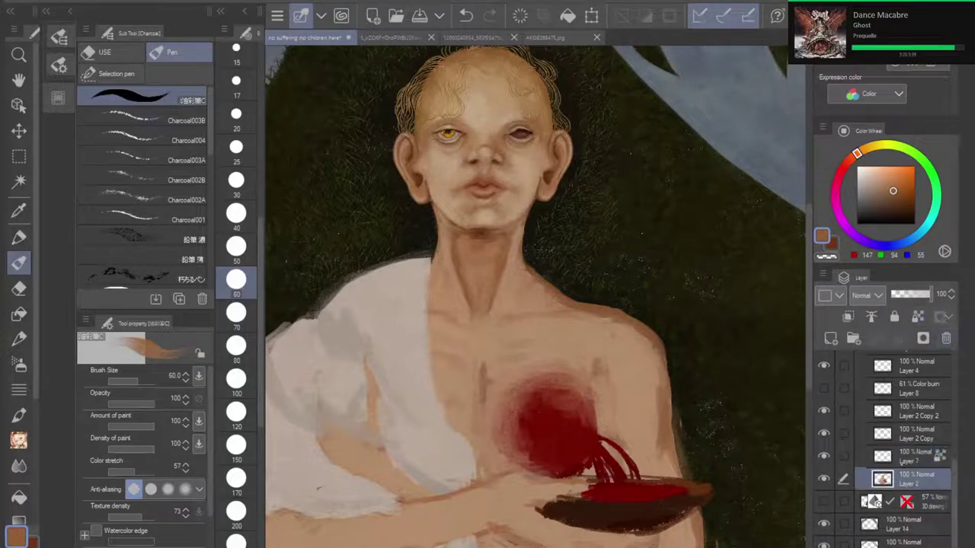
# Step: Hide Layer 7 Copy, the white robe, to expose the figure's bare torso and covered shoulder
pyautogui.scroll(-3, 555, 336)
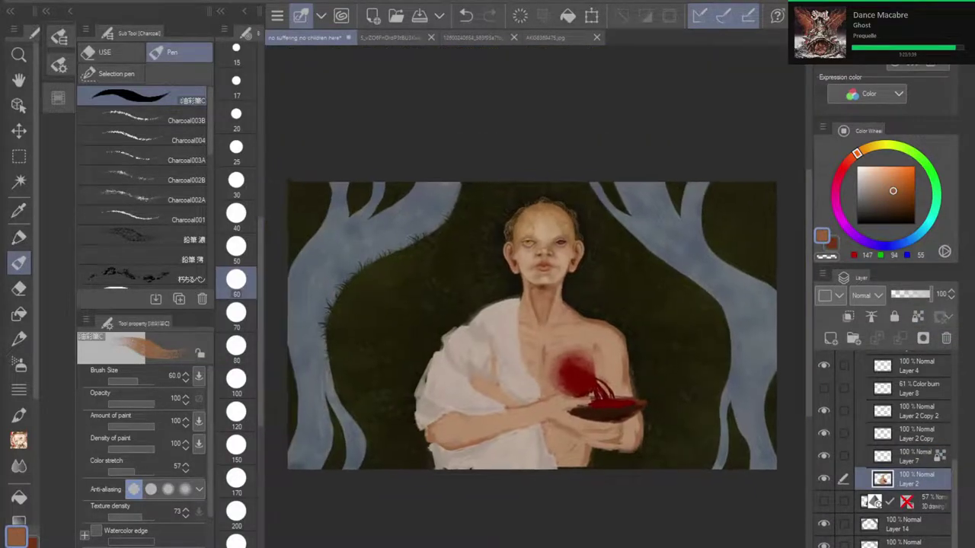
pyautogui.scroll(5, 533, 297)
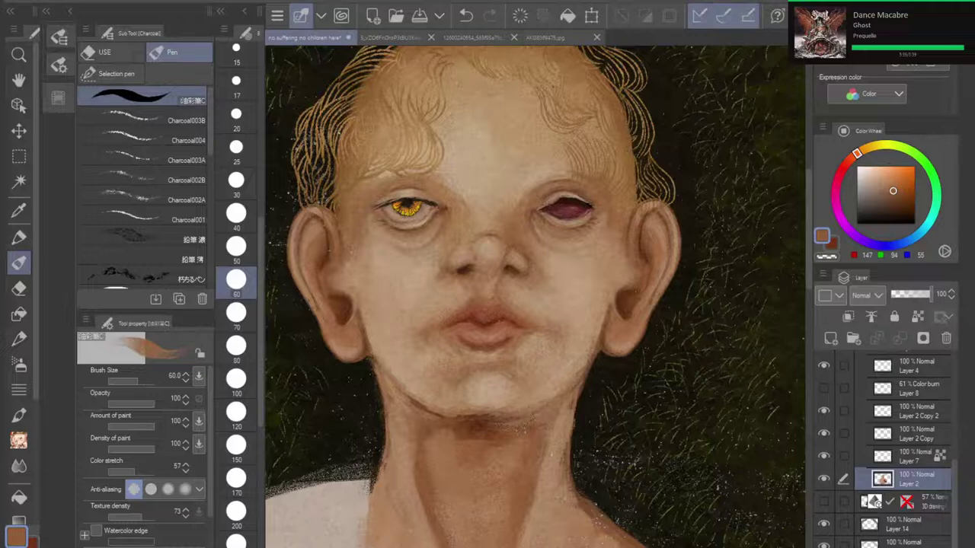
pyautogui.moveTo(502, 457); pyautogui.dragTo(535, 199)
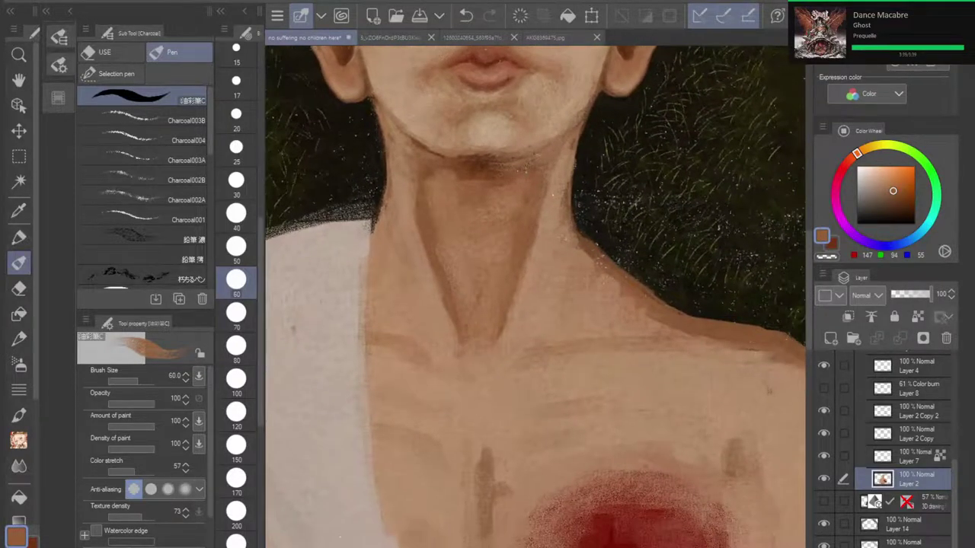
pyautogui.scroll(-2, 518, 306)
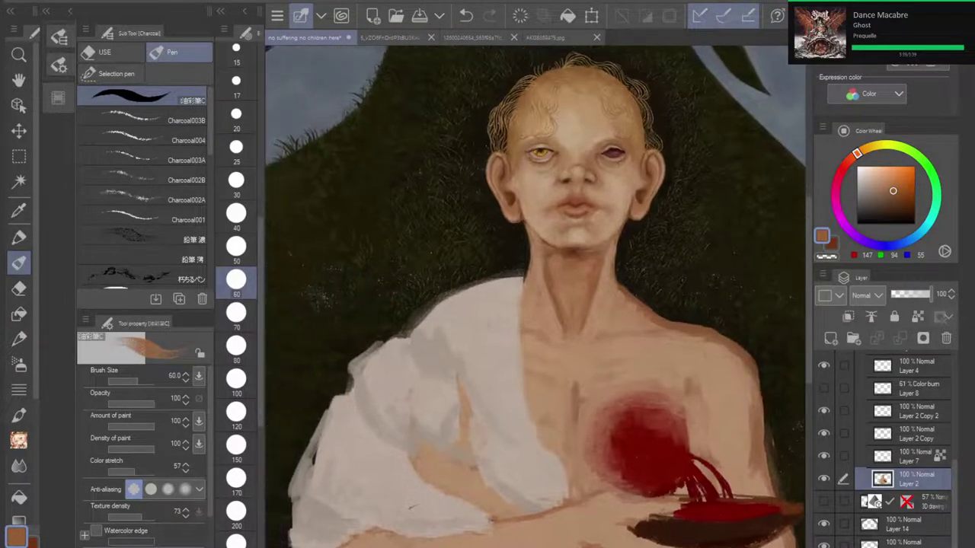
pyautogui.moveTo(533, 305); pyautogui.dragTo(543, 292)
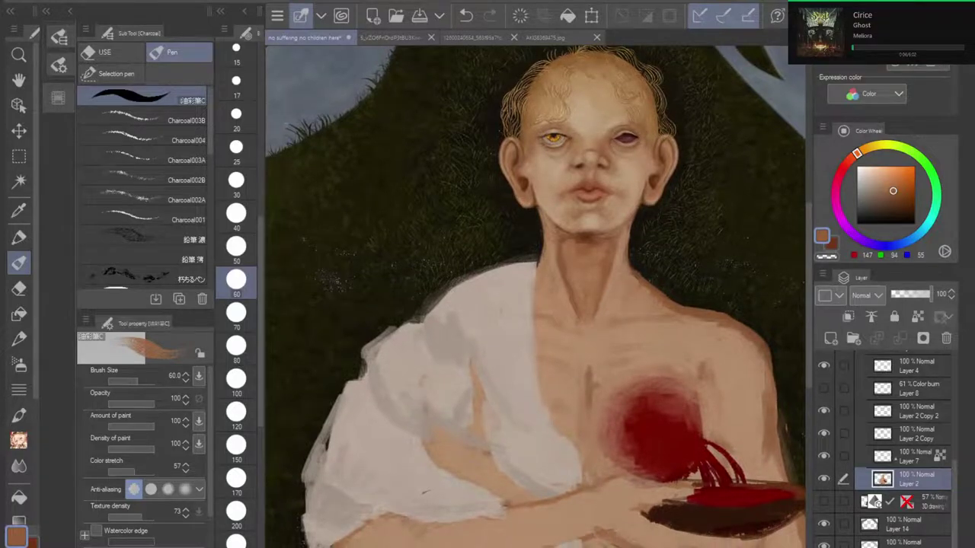
pyautogui.scroll(3, 884, 449)
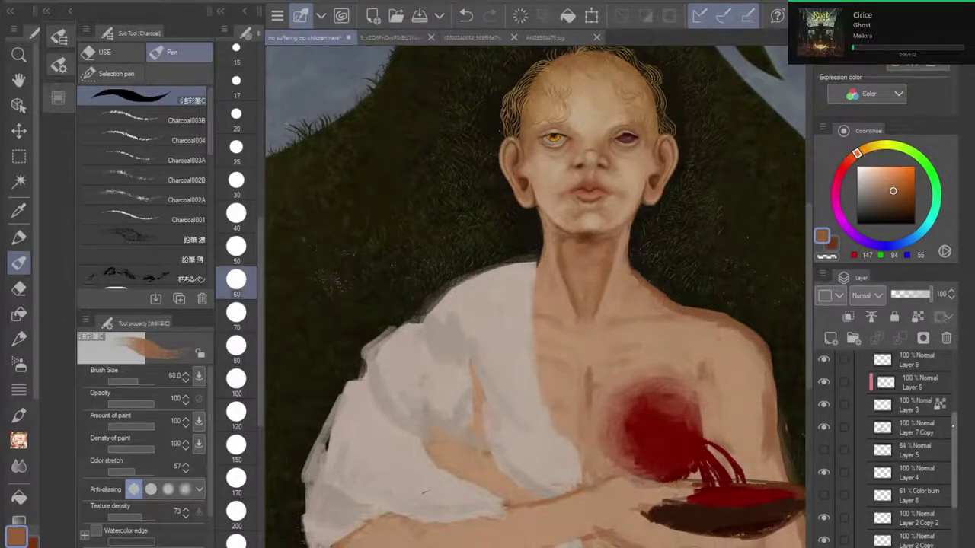
pyautogui.click(824, 410)
pyautogui.click(823, 410)
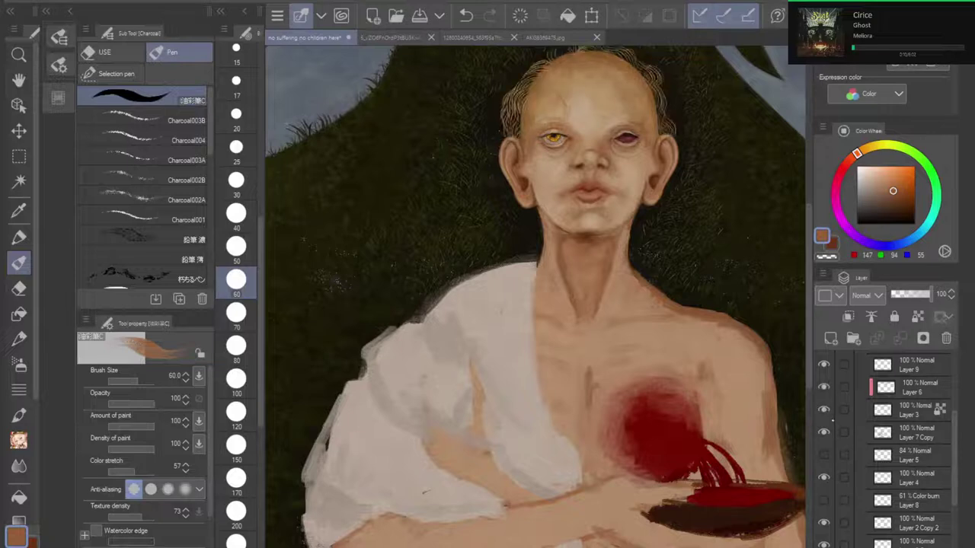
pyautogui.click(823, 432)
pyautogui.scroll(-3, 582, 325)
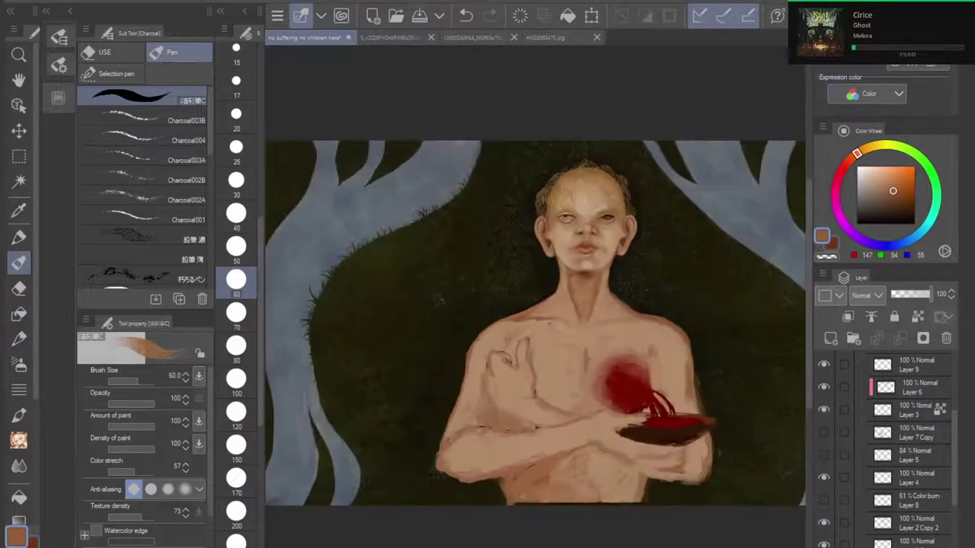
# Step: Refine the neck and shoulder edge on the formerly robed side of Layer 2 in brown, using the Charcoal003B brush at size 30
pyautogui.moveTo(582, 325); pyautogui.dragTo(536, 330)
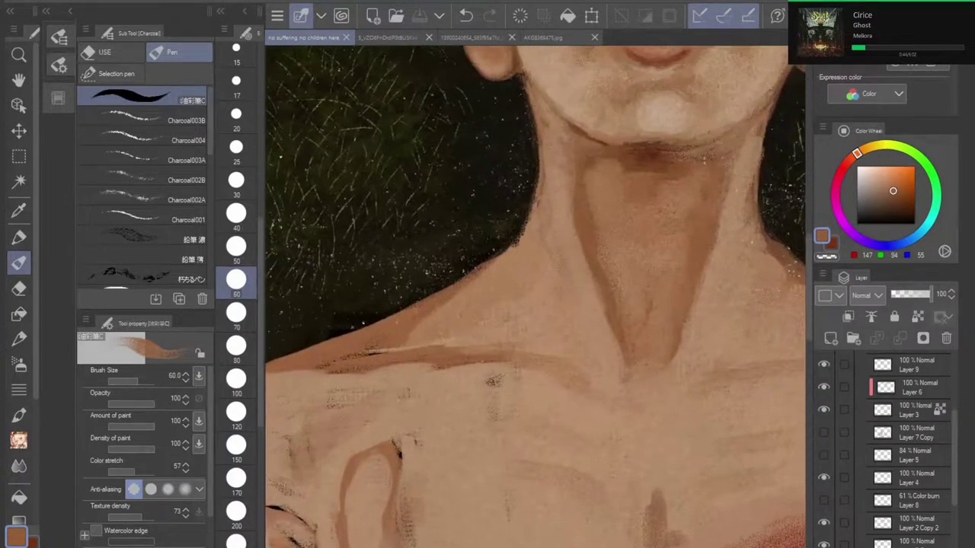
pyautogui.scroll(-2, 399, 345)
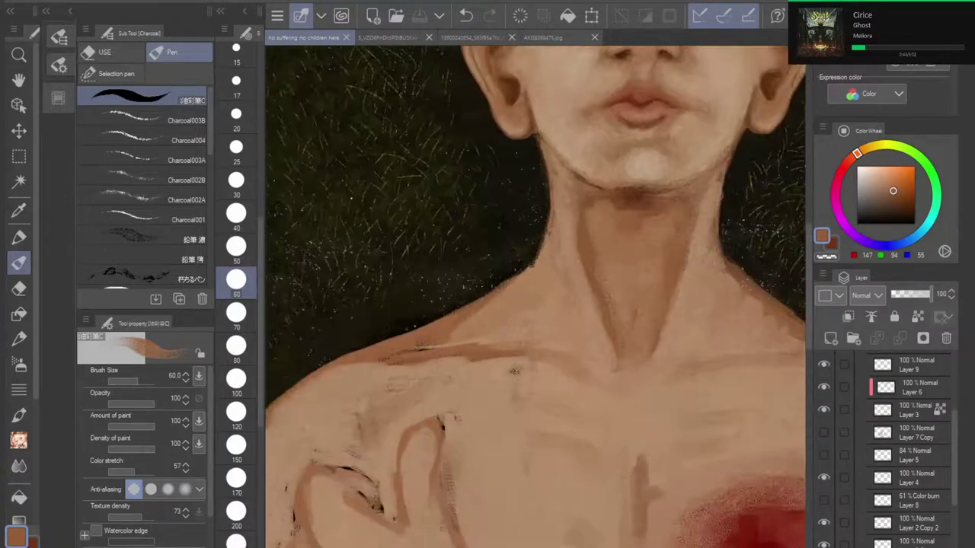
pyautogui.scroll(1, 398, 345)
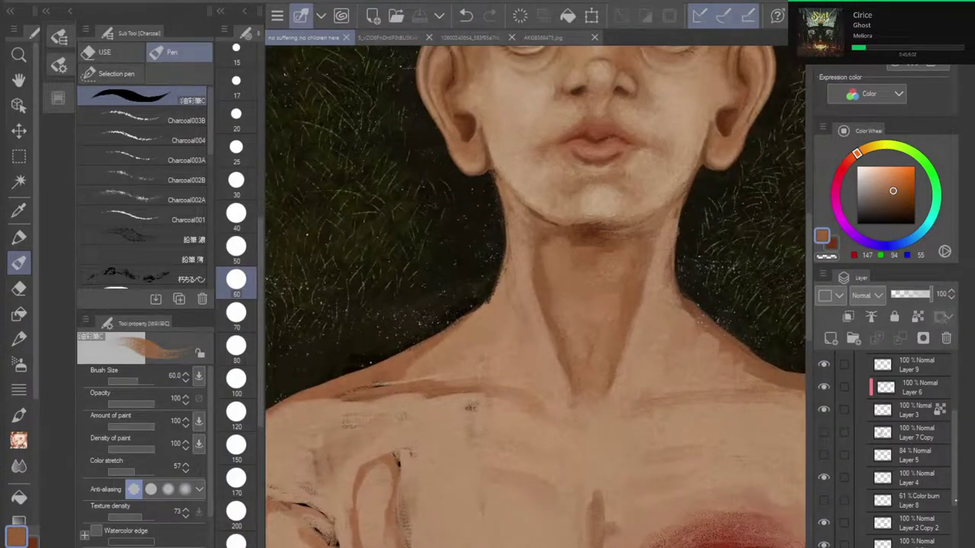
pyautogui.scroll(-3, 906, 449)
pyautogui.click(910, 473)
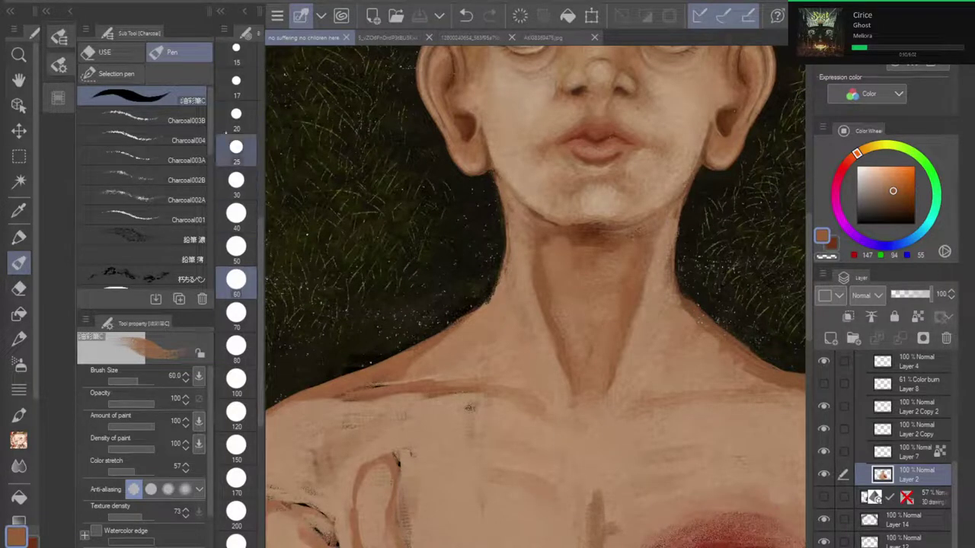
pyautogui.click(141, 116)
pyautogui.click(237, 347)
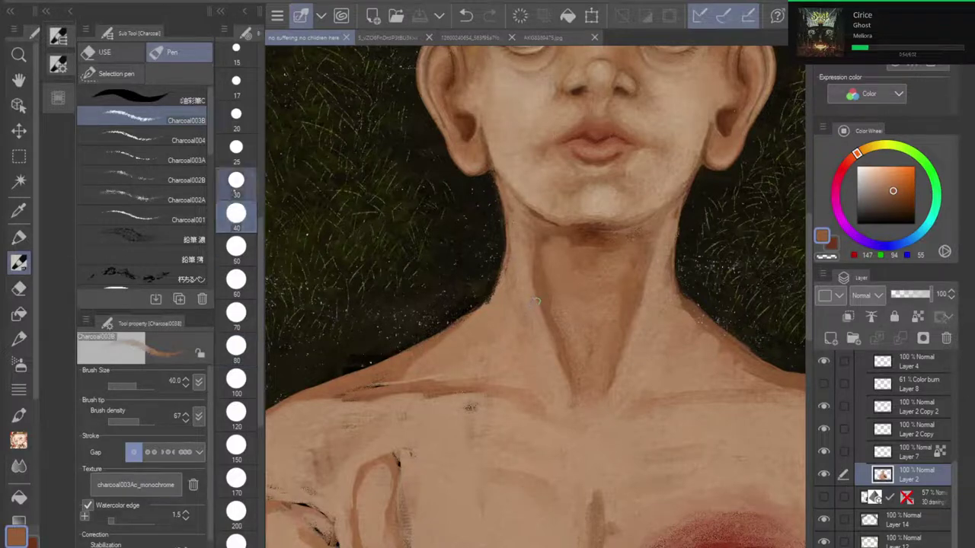
pyautogui.click(236, 180)
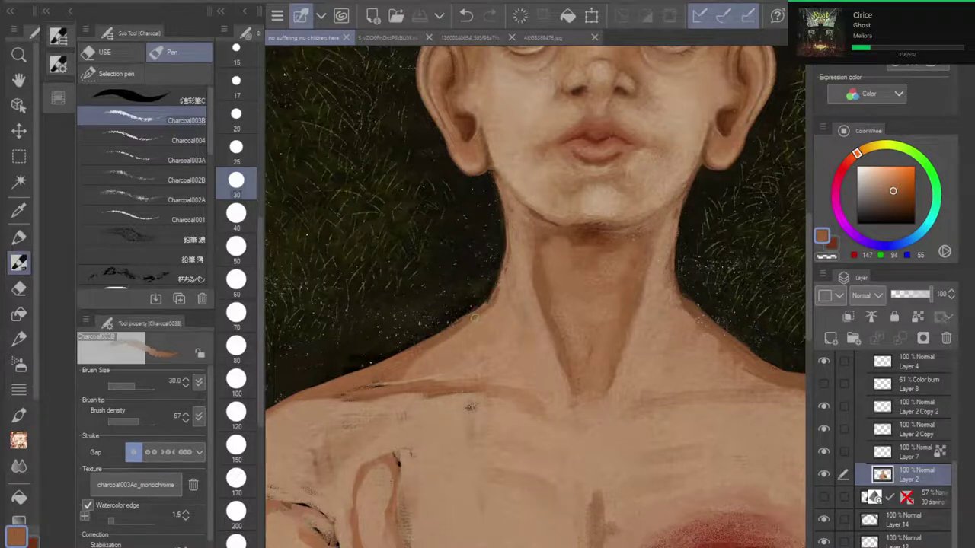
pyautogui.moveTo(419, 355); pyautogui.dragTo(430, 345)
pyautogui.scroll(3, 436, 333)
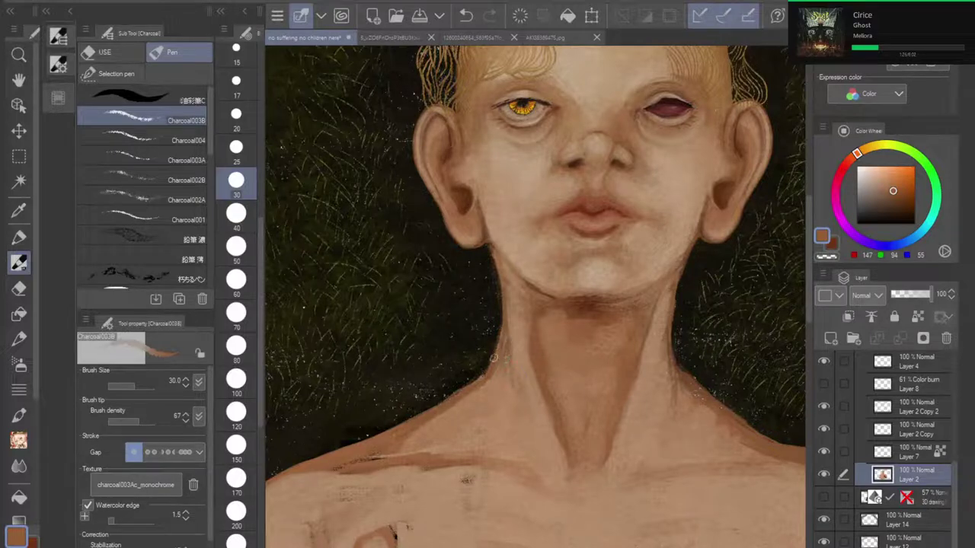
# Step: Trim the contour where the neck meets the opposite shoulder, using the Charcoal003B brush with the transparent colour
pyautogui.moveTo(503, 335)
pyautogui.mouseDown()
pyautogui.moveTo(471, 387)
pyautogui.moveTo(425, 329)
pyautogui.mouseUp()
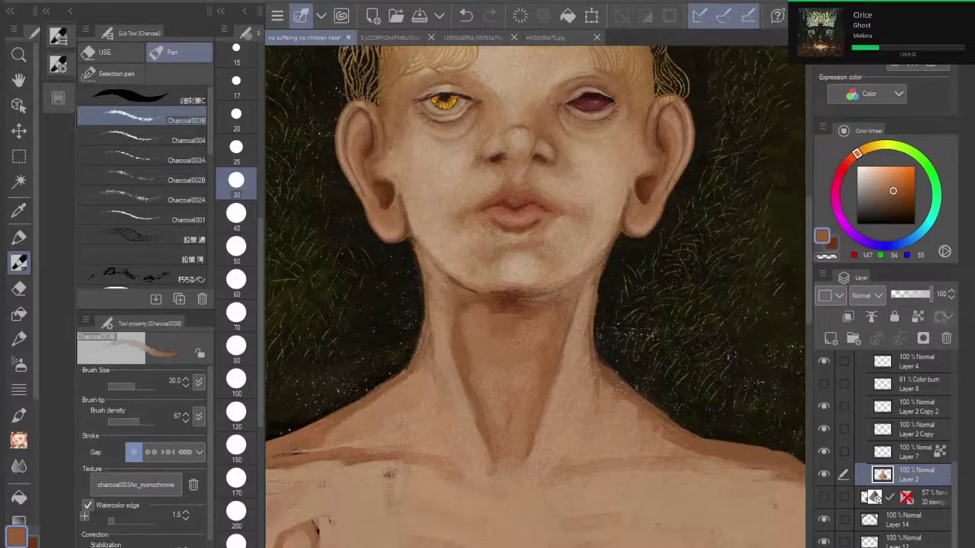
pyautogui.press('c')
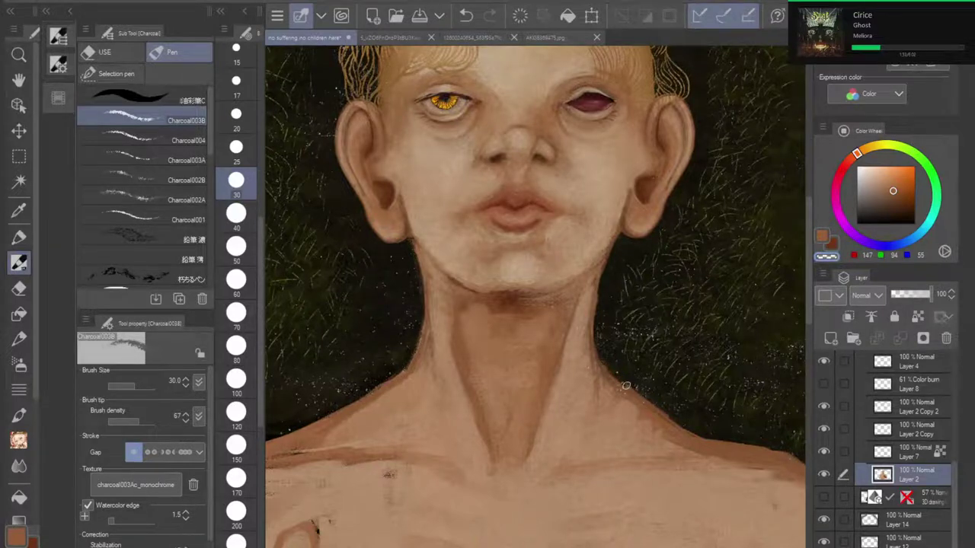
pyautogui.moveTo(646, 401)
pyautogui.mouseDown()
pyautogui.moveTo(671, 423)
pyautogui.moveTo(665, 419)
pyautogui.mouseUp()
pyautogui.moveTo(625, 383); pyautogui.dragTo(640, 401)
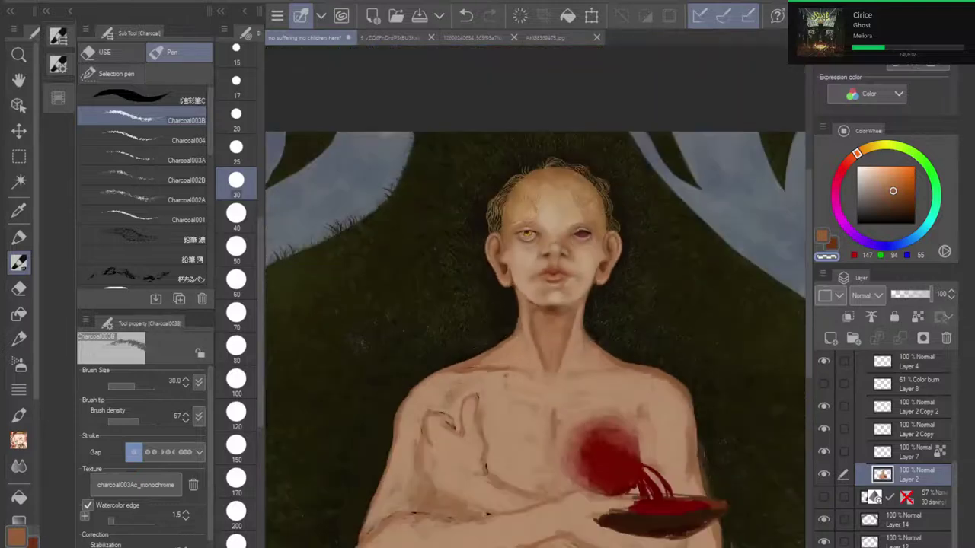
pyautogui.moveTo(535, 342); pyautogui.dragTo(532, 307)
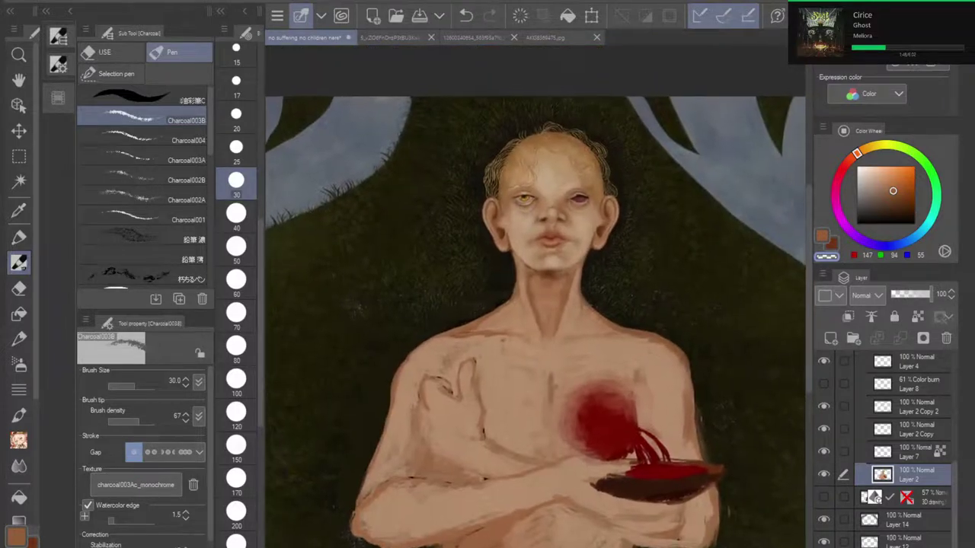
pyautogui.scroll(1, 545, 283)
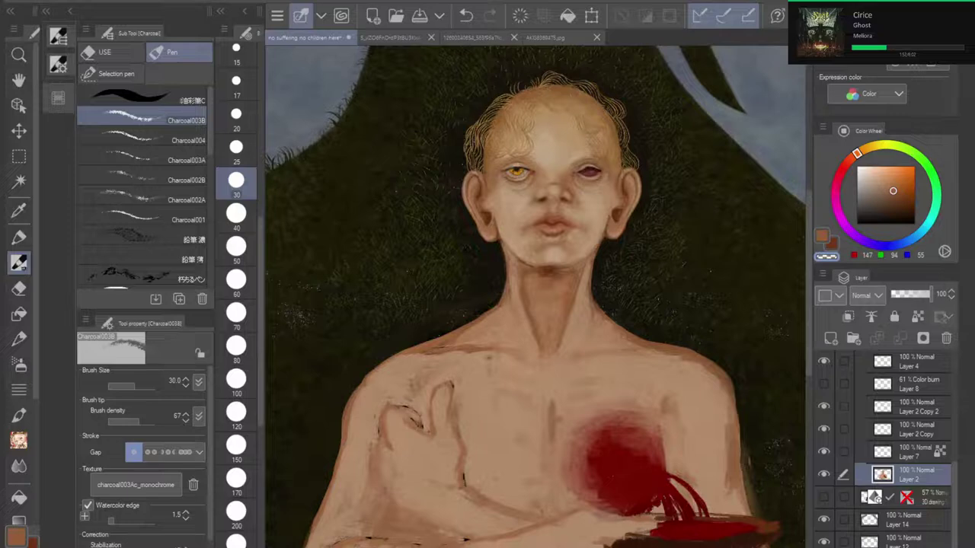
pyautogui.scroll(3, 556, 267)
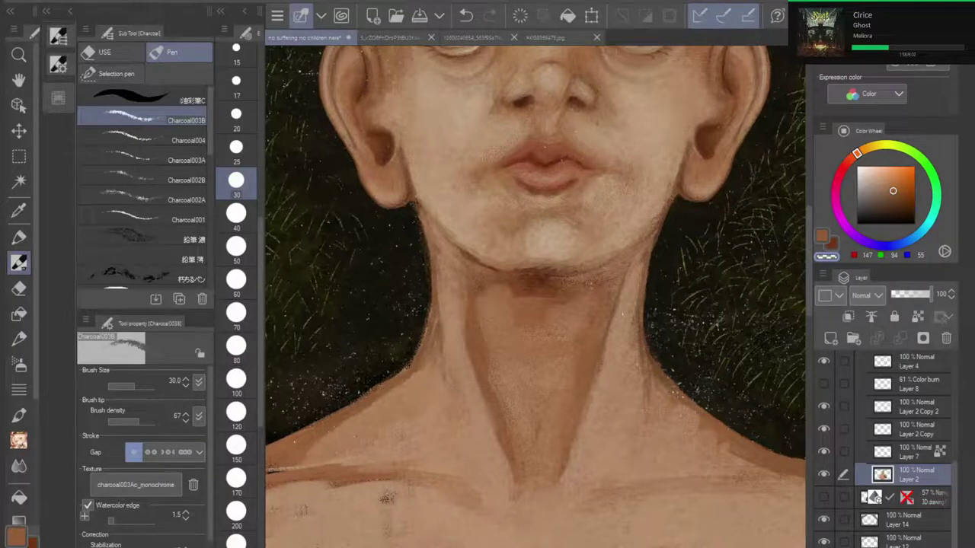
pyautogui.moveTo(534, 274)
pyautogui.mouseDown()
pyautogui.moveTo(551, 369)
pyautogui.moveTo(557, 349)
pyautogui.mouseUp()
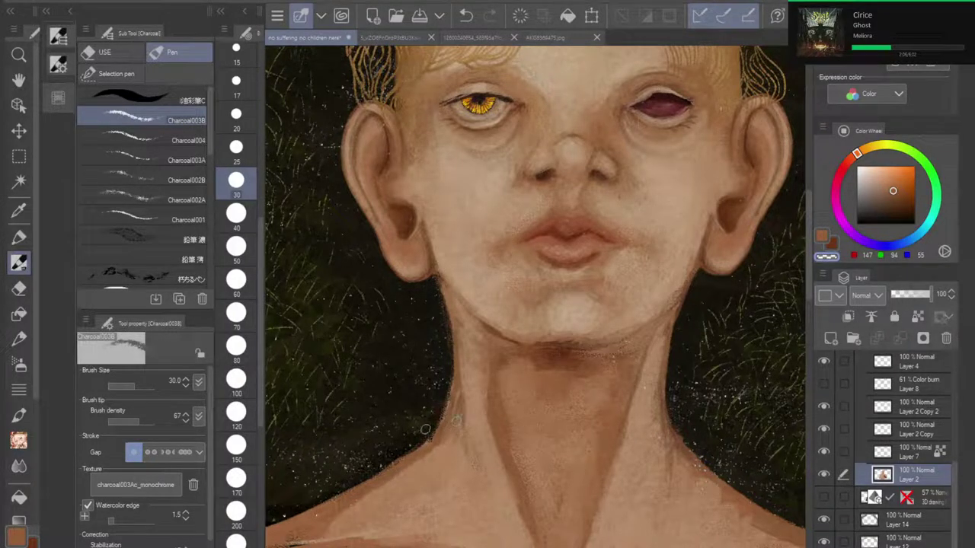
# Step: Switch back to the brown drawing colour and undo the last stroke
pyautogui.click(13, 538)
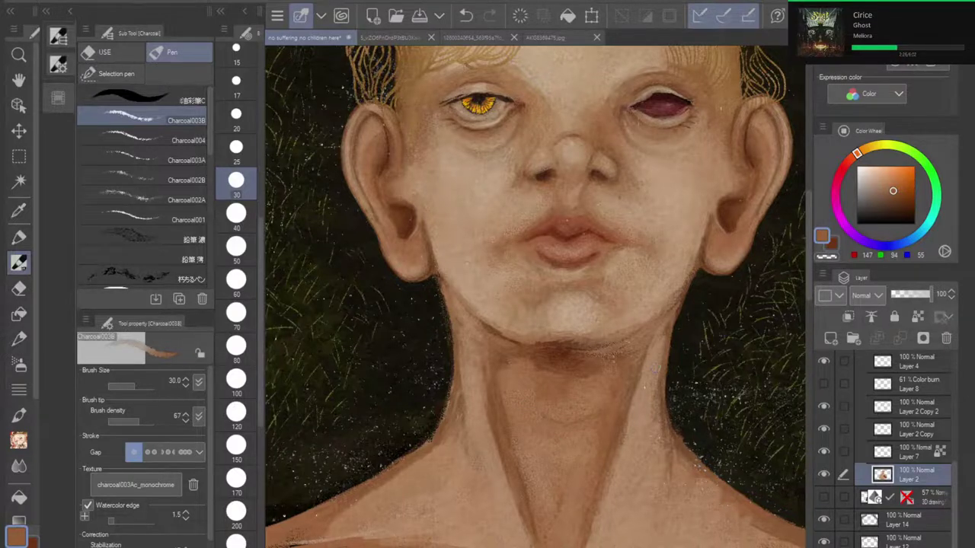
pyautogui.scroll(-5, 536, 296)
pyautogui.scroll(1, 605, 305)
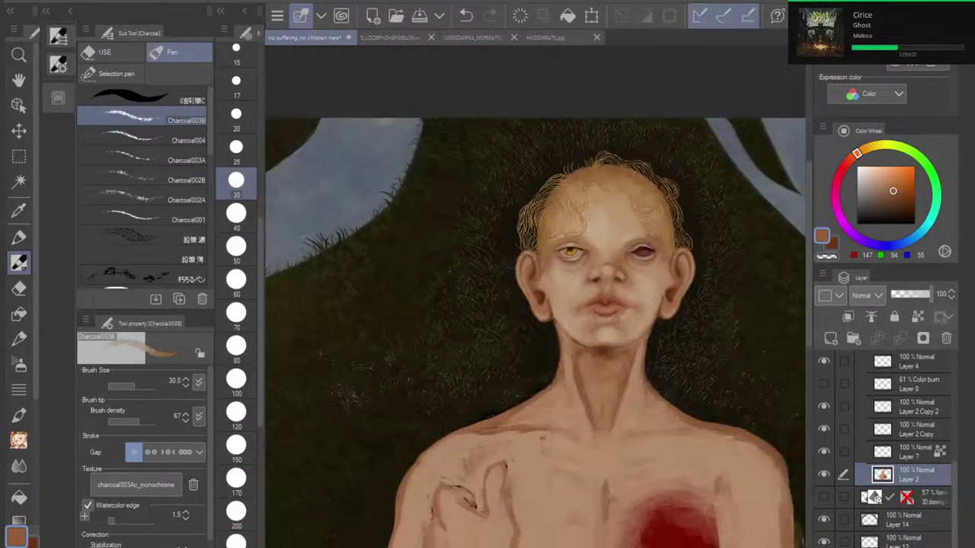
pyautogui.scroll(4, 624, 370)
pyautogui.click(466, 15)
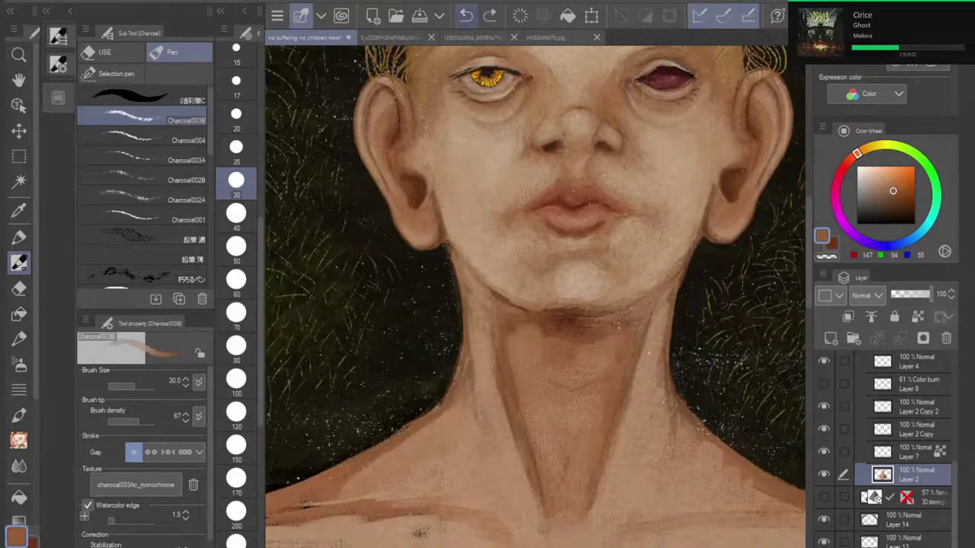
# Step: Return to the size 60 textured paint brush and sample a light skin tone of RGB 189, 156, 124 from the figure
pyautogui.click(141, 96)
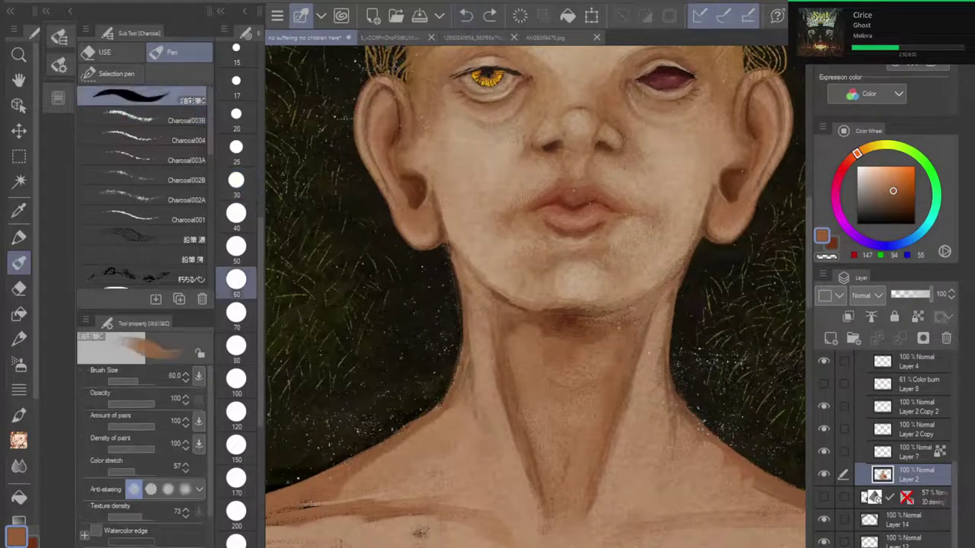
pyautogui.press('i')
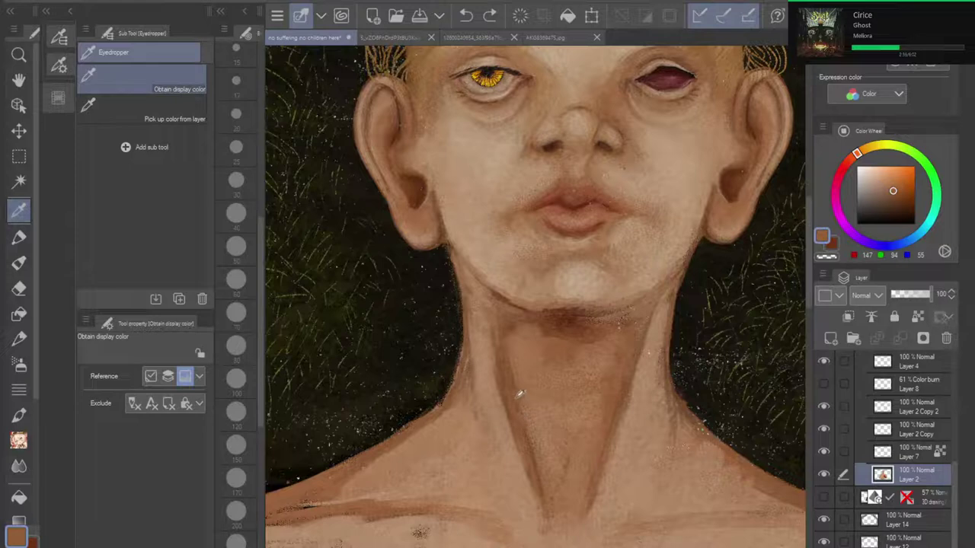
pyautogui.click(538, 219)
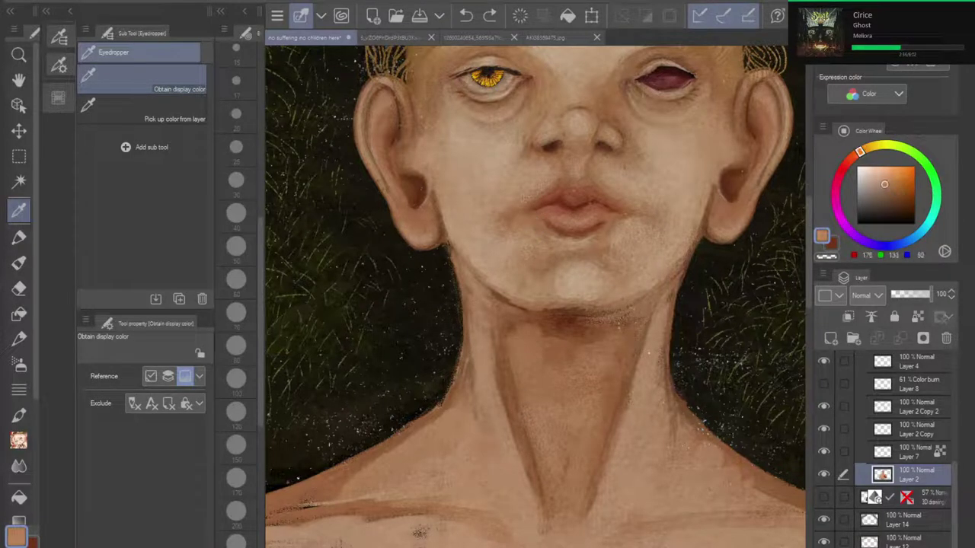
pyautogui.click(504, 236)
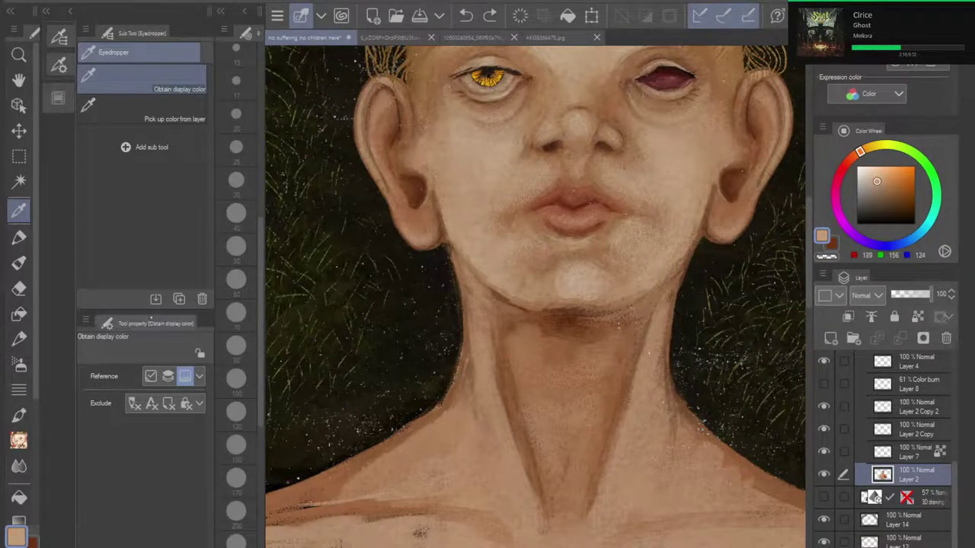
pyautogui.click(19, 263)
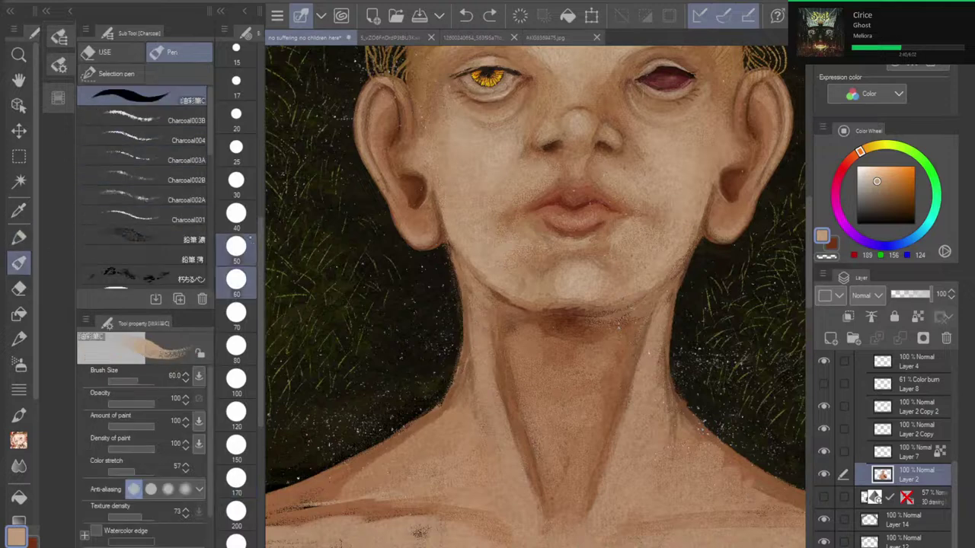
# Step: Lighten the neck muscles on Layer 2 in the light skin tone, using the textured paint brush at size 50
pyautogui.click(233, 88)
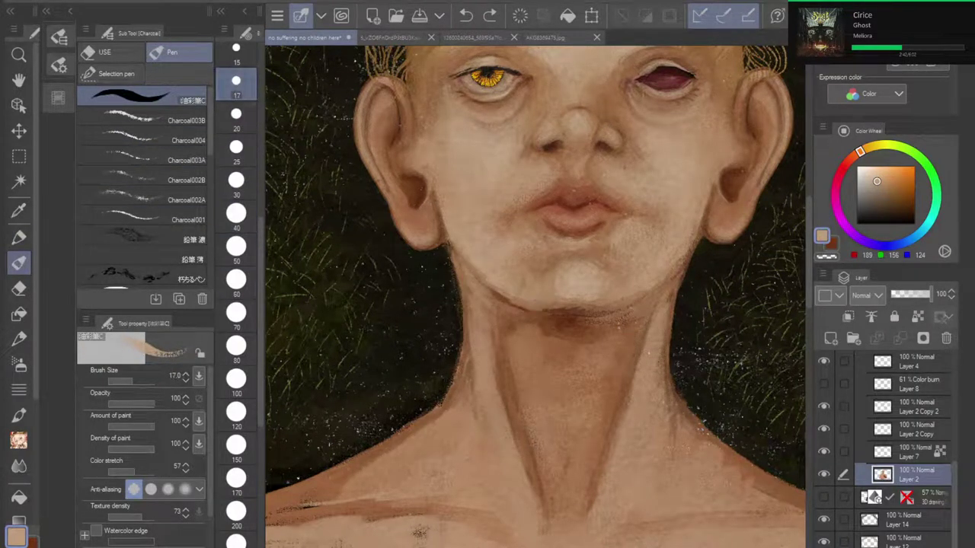
pyautogui.moveTo(501, 377)
pyautogui.mouseDown()
pyautogui.moveTo(498, 360)
pyautogui.moveTo(513, 436)
pyautogui.mouseUp()
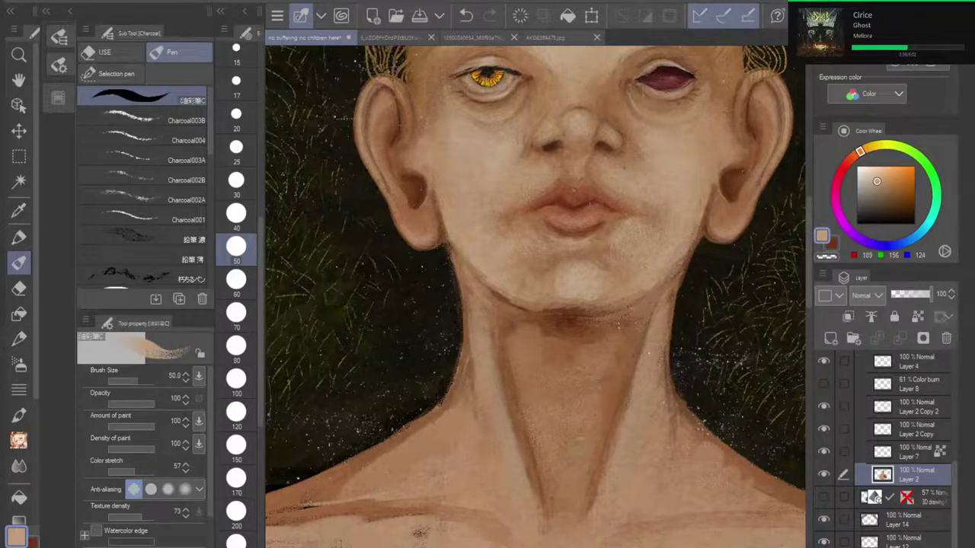
pyautogui.scroll(-5, 619, 345)
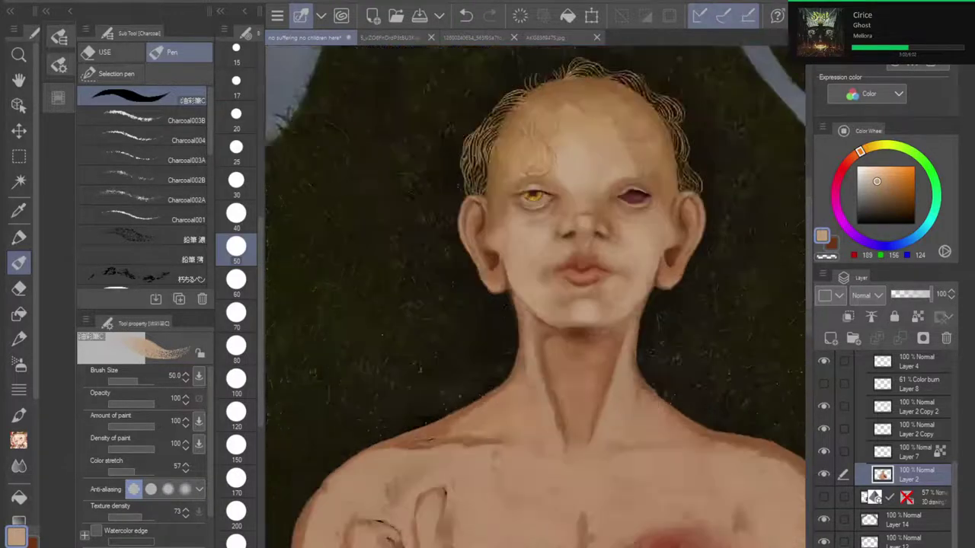
pyautogui.moveTo(620, 346); pyautogui.dragTo(555, 381)
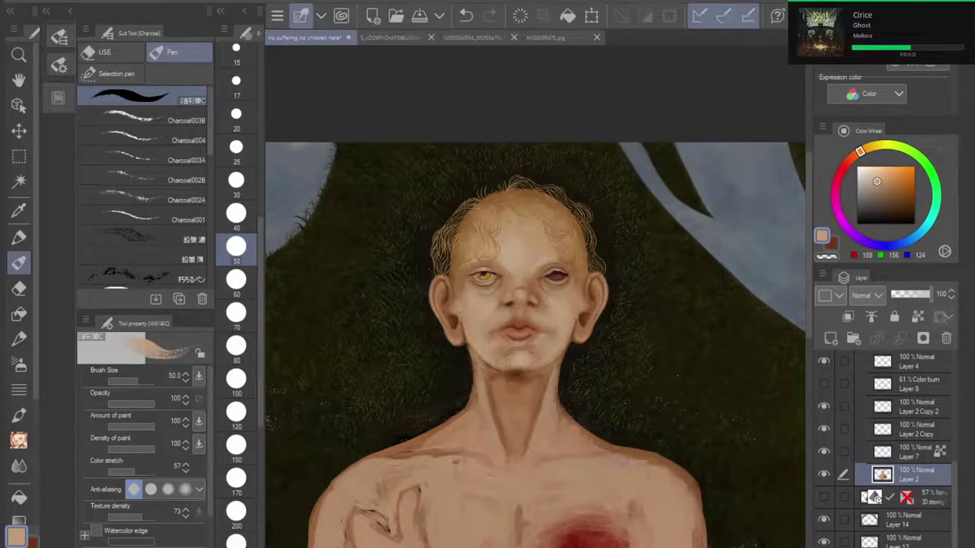
# Step: Brighten the collarbones and the slopes from the neck to both shoulders with the size 50 textured brush
pyautogui.moveTo(442, 460); pyautogui.dragTo(399, 456)
pyautogui.scroll(3, 485, 438)
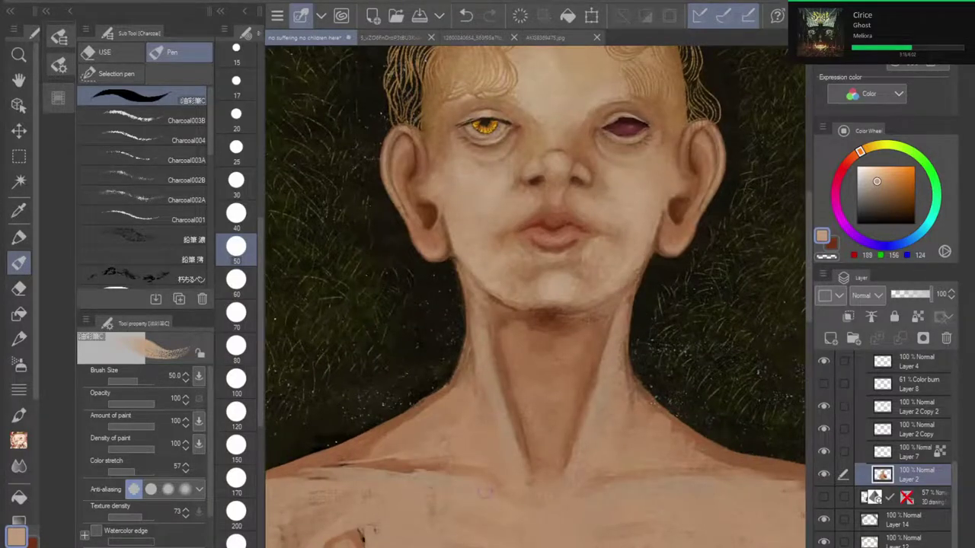
pyautogui.moveTo(328, 474); pyautogui.dragTo(274, 477)
pyautogui.moveTo(344, 461); pyautogui.dragTo(439, 398)
pyautogui.moveTo(639, 405)
pyautogui.mouseDown()
pyautogui.moveTo(717, 459)
pyautogui.moveTo(708, 455)
pyautogui.mouseUp()
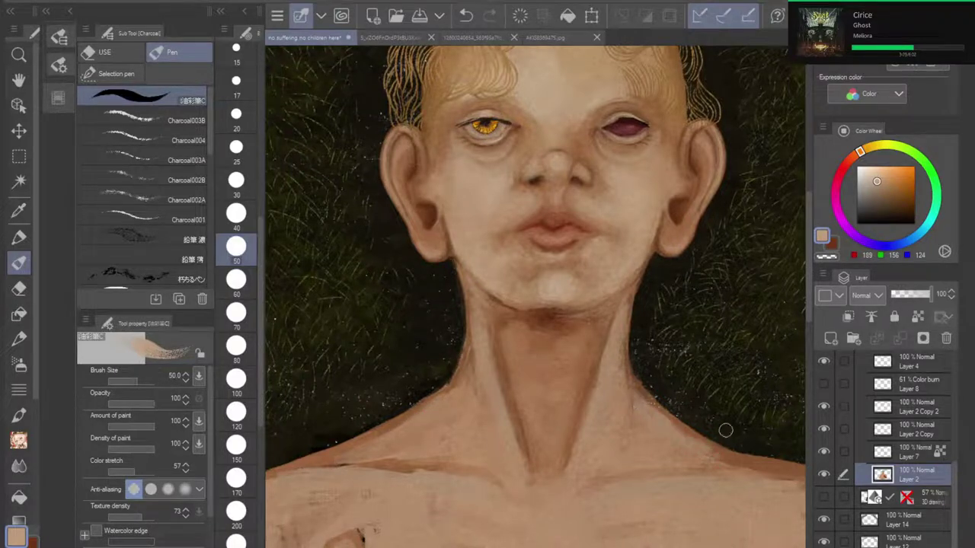
pyautogui.moveTo(454, 388); pyautogui.dragTo(465, 370)
# Step: Examine the face, neck and shoulders both close up and from farther out
pyautogui.scroll(-3, 581, 354)
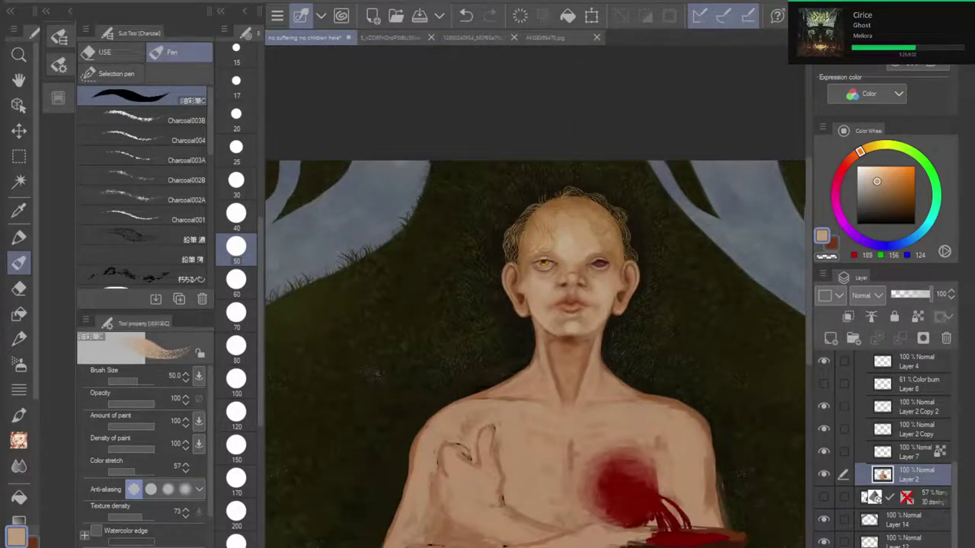
pyautogui.hotkey('ctrl', '+')
pyautogui.hotkey('ctrl', '+')
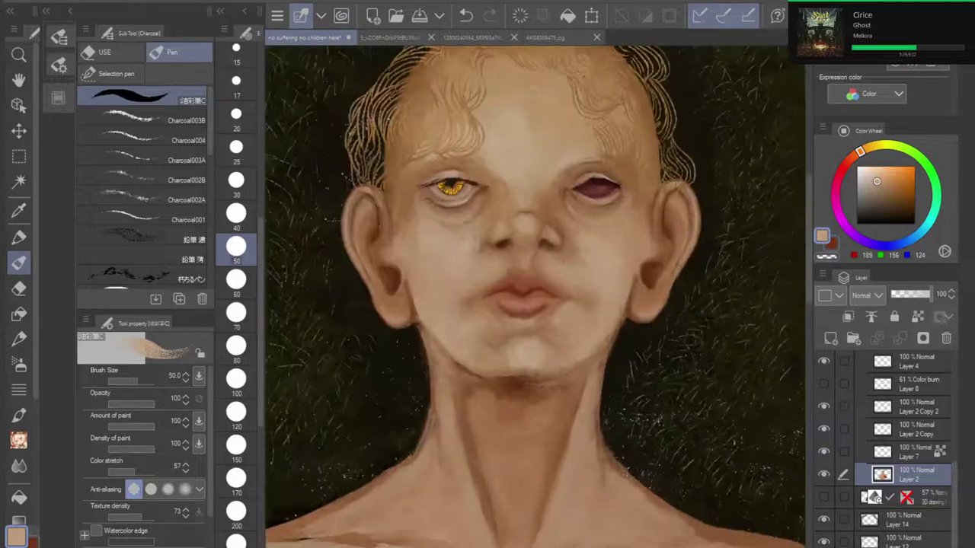
pyautogui.moveTo(533, 297); pyautogui.dragTo(626, 231)
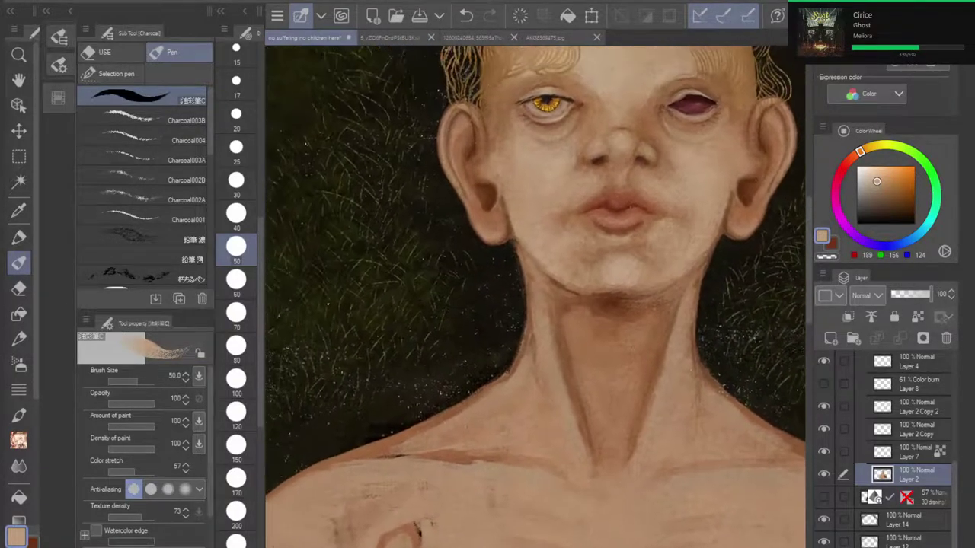
pyautogui.scroll(2, 625, 335)
pyautogui.moveTo(602, 175); pyautogui.dragTo(484, 425)
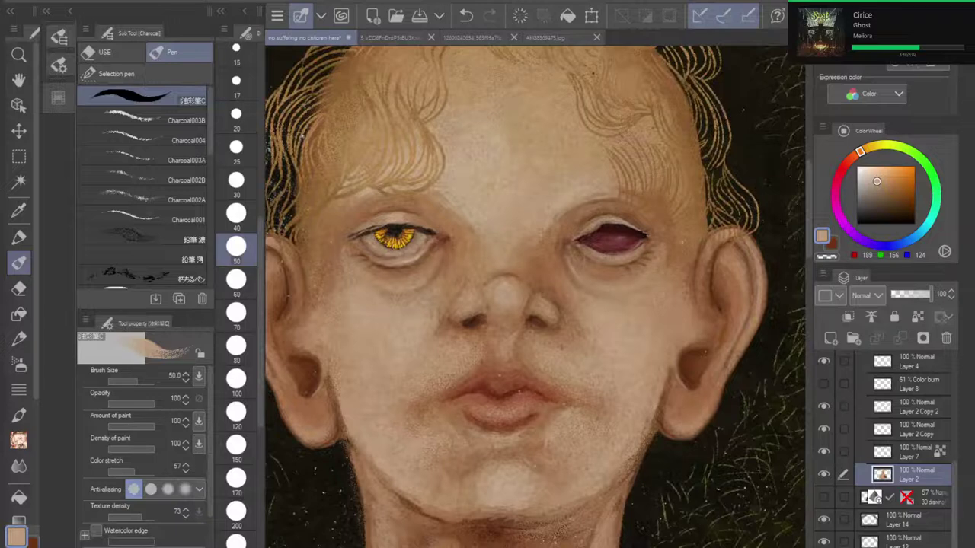
pyautogui.moveTo(507, 342); pyautogui.dragTo(580, 264)
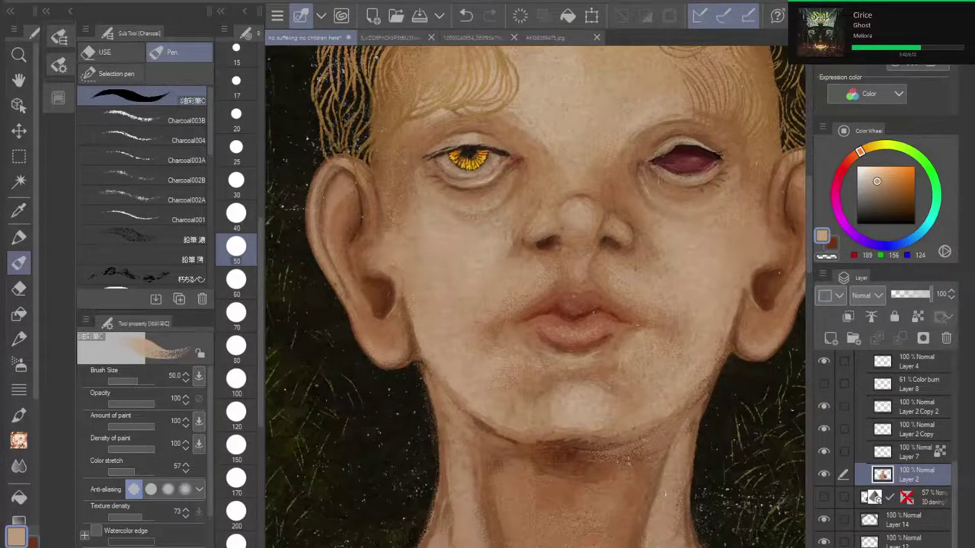
pyautogui.scroll(-8, 535, 297)
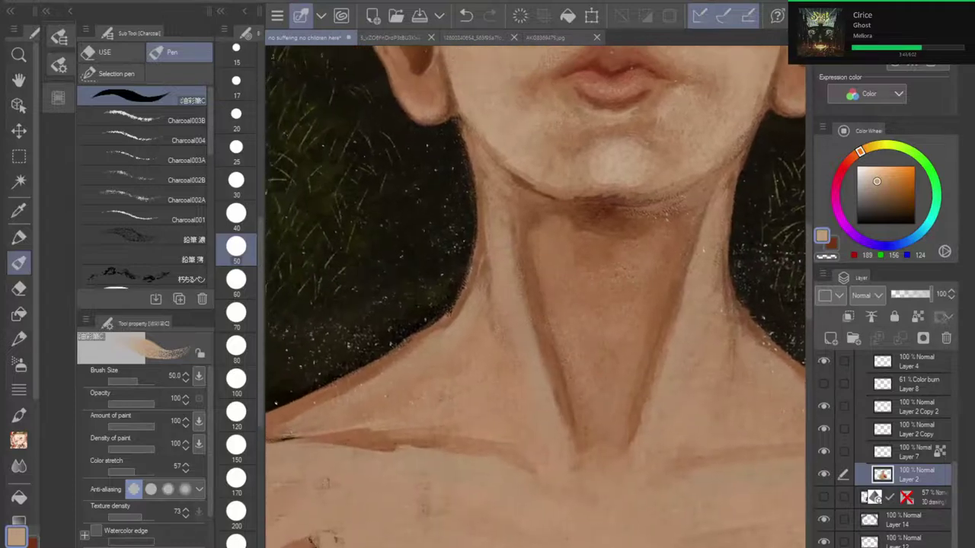
# Step: Sample dark brown RGB 92, 46, 23 from the shadow under the chin and shade the neck muscle edges at size 30
pyautogui.press('i')
pyautogui.click(593, 211)
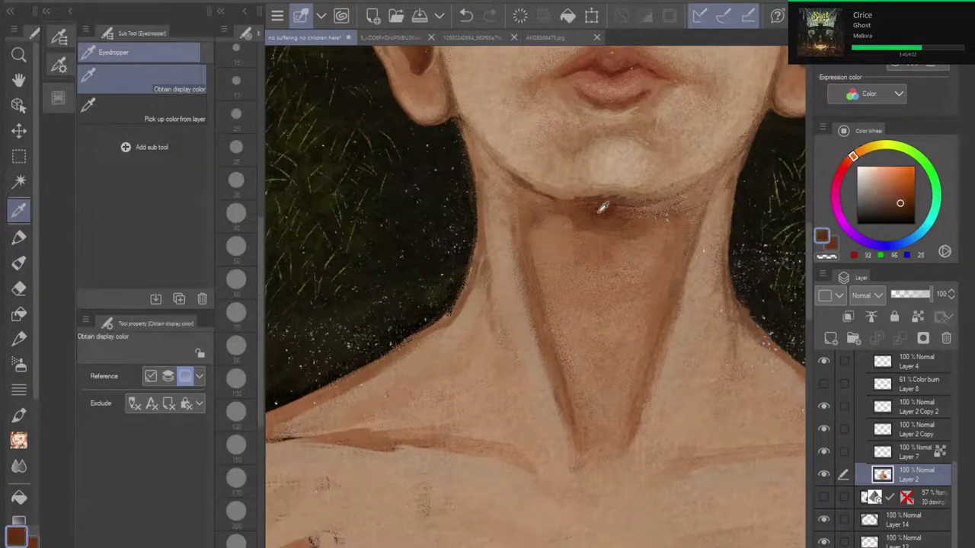
pyautogui.press('b')
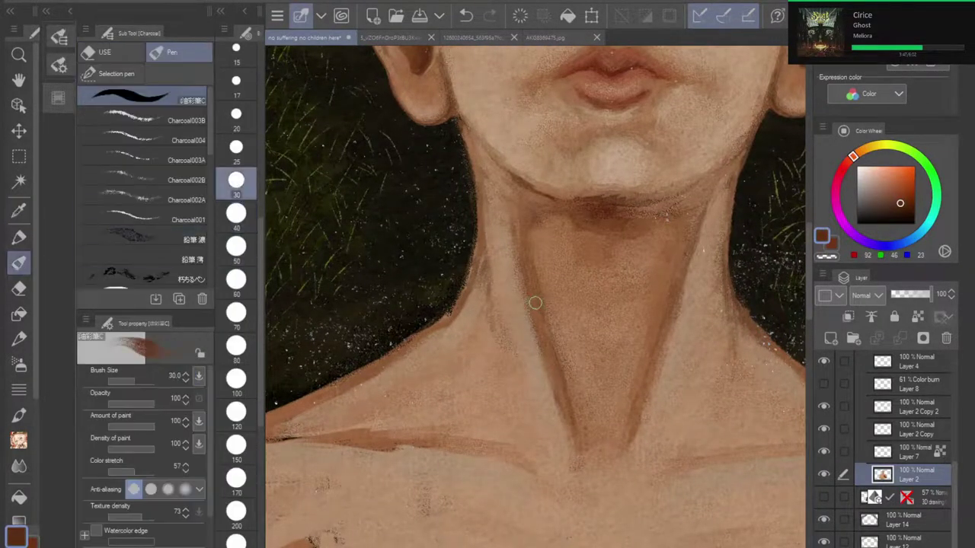
pyautogui.moveTo(527, 237); pyautogui.dragTo(553, 339)
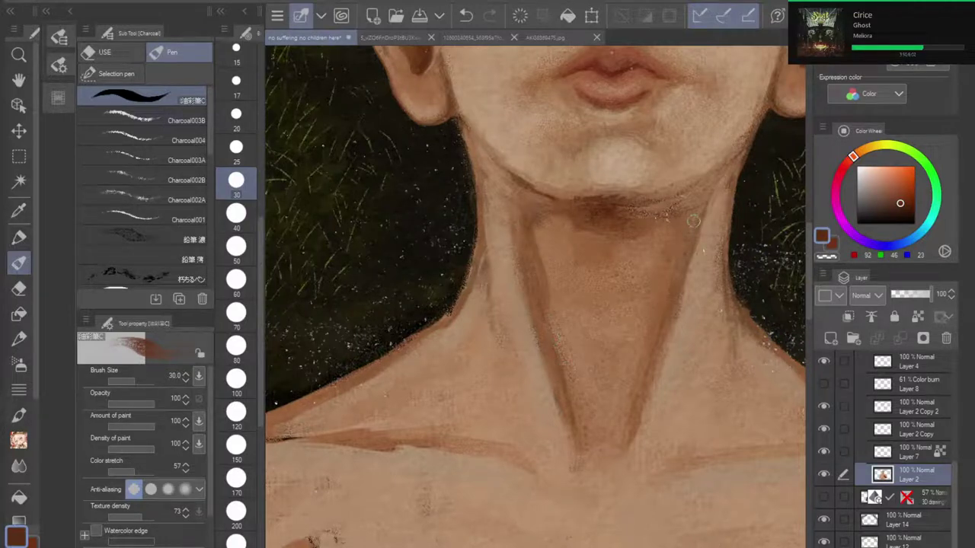
# Step: Deepen the shading above the collarbones and along the tops of both shoulders in the dark brown
pyautogui.moveTo(294, 416)
pyautogui.mouseDown()
pyautogui.moveTo(271, 440)
pyautogui.moveTo(333, 432)
pyautogui.moveTo(413, 441)
pyautogui.mouseUp()
pyautogui.moveTo(315, 405)
pyautogui.mouseDown()
pyautogui.moveTo(301, 429)
pyautogui.moveTo(309, 420)
pyautogui.moveTo(276, 424)
pyautogui.moveTo(313, 407)
pyautogui.mouseUp()
pyautogui.moveTo(371, 380)
pyautogui.mouseDown()
pyautogui.moveTo(319, 414)
pyautogui.moveTo(316, 437)
pyautogui.mouseUp()
pyautogui.hotkey('ctrl', '-')
pyautogui.moveTo(546, 352); pyautogui.dragTo(488, 381)
pyautogui.scroll(-1, 339, 516)
pyautogui.moveTo(700, 434)
pyautogui.mouseDown()
pyautogui.moveTo(689, 440)
pyautogui.moveTo(765, 444)
pyautogui.mouseUp()
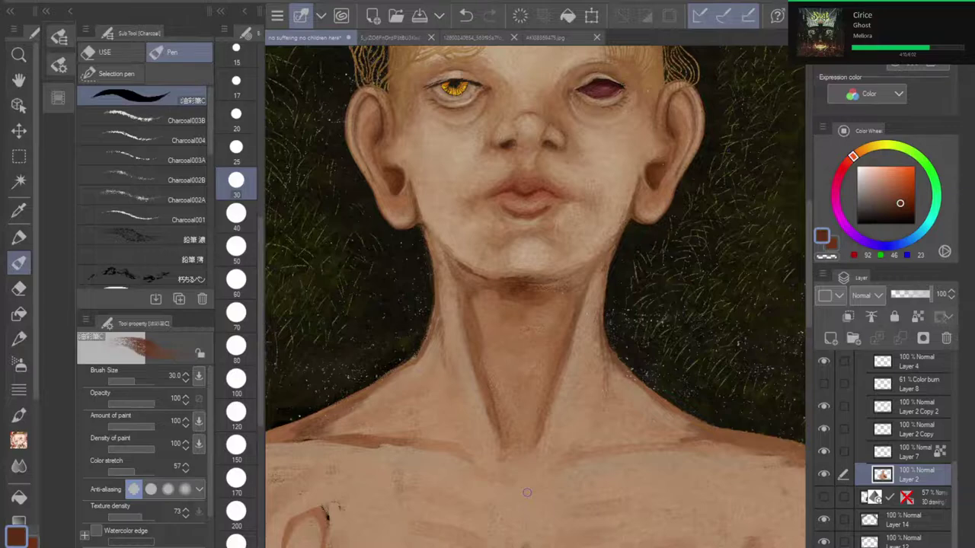
# Step: Blend the neck shading with the Charcoal003B brush at size 30 in skin tone RGB 169, 127, 93 sampled beside the lips
pyautogui.scroll(-3, 527, 492)
pyautogui.moveTo(527, 493)
pyautogui.mouseDown()
pyautogui.moveTo(556, 454)
pyautogui.moveTo(559, 461)
pyautogui.mouseUp()
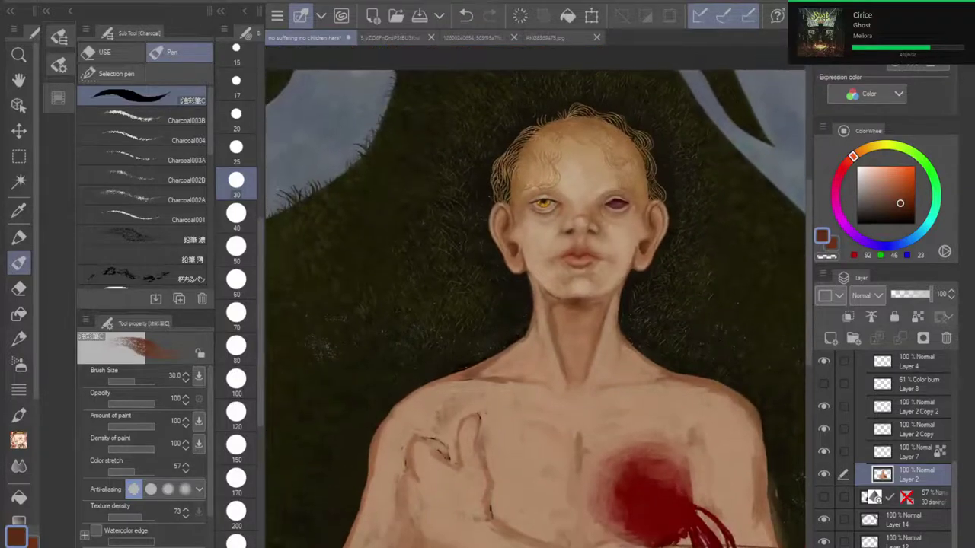
pyautogui.scroll(3, 580, 330)
pyautogui.scroll(1, 579, 373)
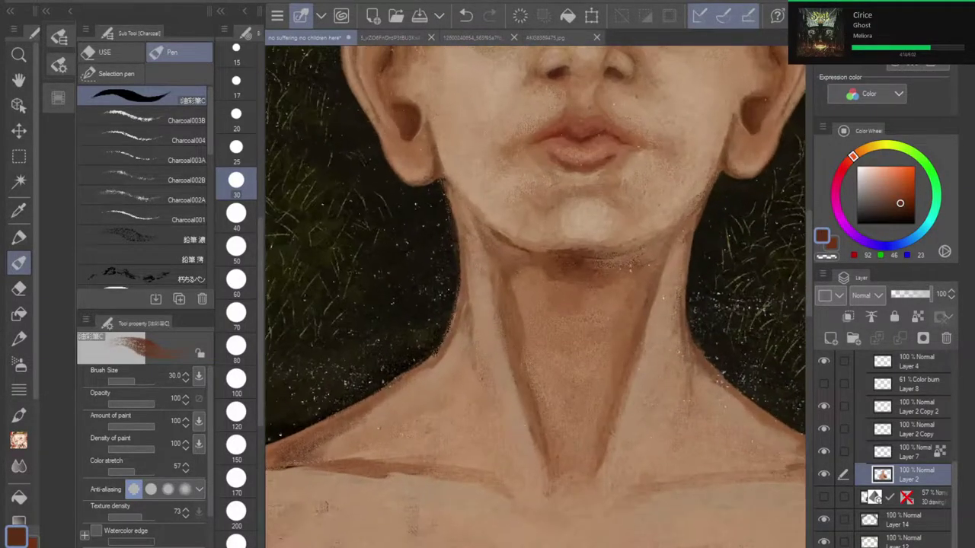
pyautogui.click(143, 117)
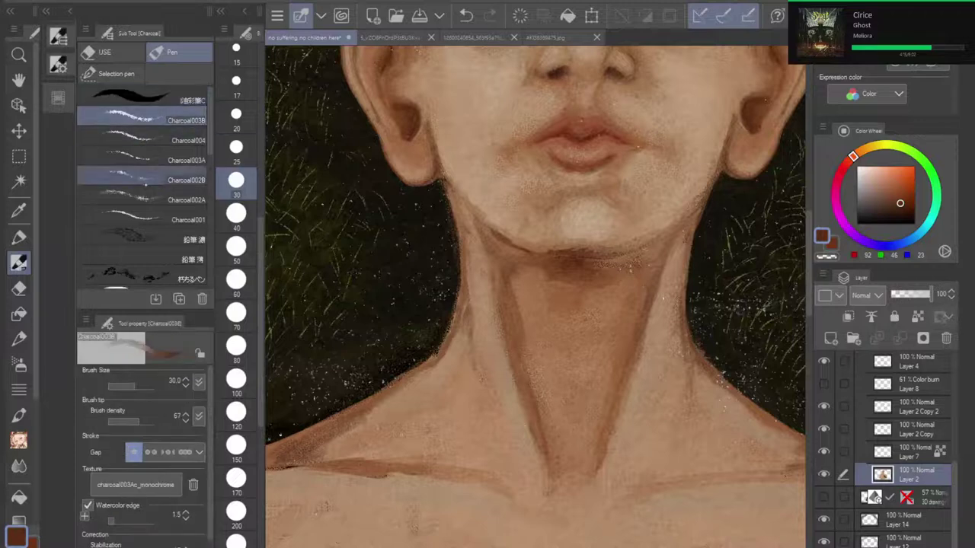
pyautogui.press('i')
pyautogui.click(527, 148)
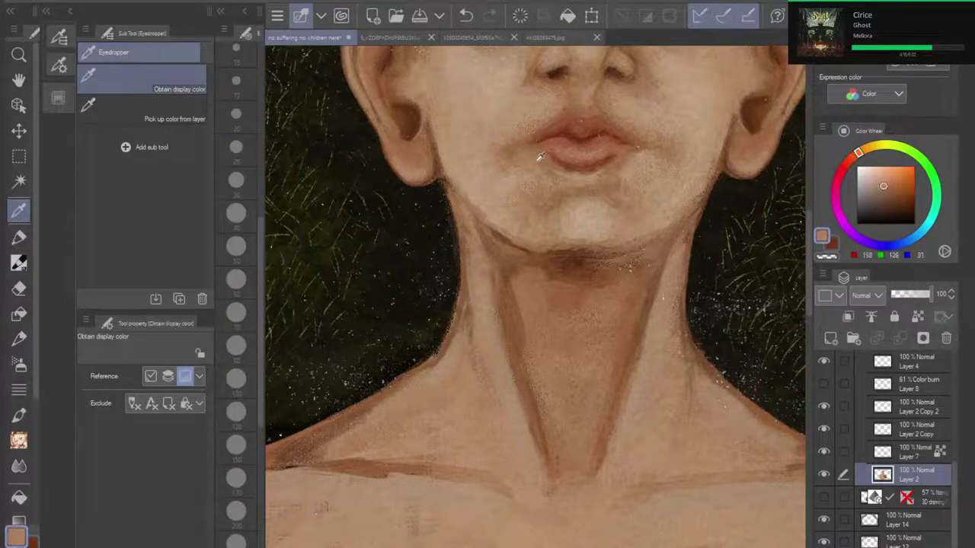
pyautogui.click(541, 161)
pyautogui.click(546, 163)
pyautogui.press('b')
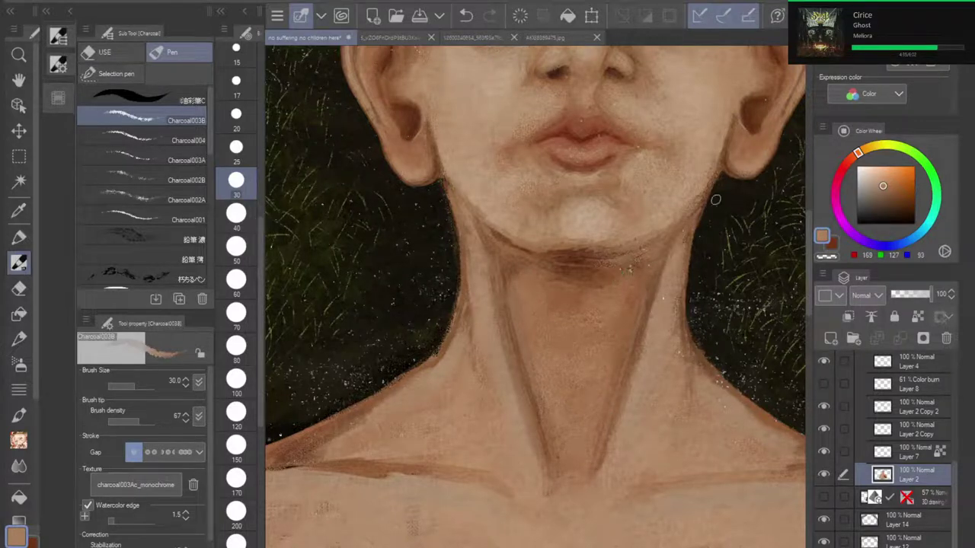
# Step: Soften the jawline beside the chin on the yellow-eyed side with the Charcoal003B brush
pyautogui.scroll(-5, 715, 200)
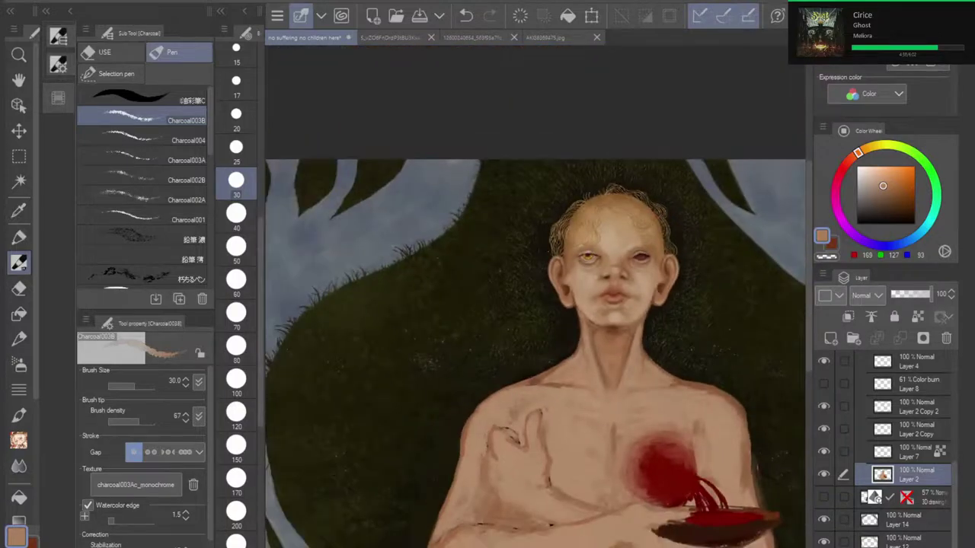
pyautogui.scroll(-4, 632, 383)
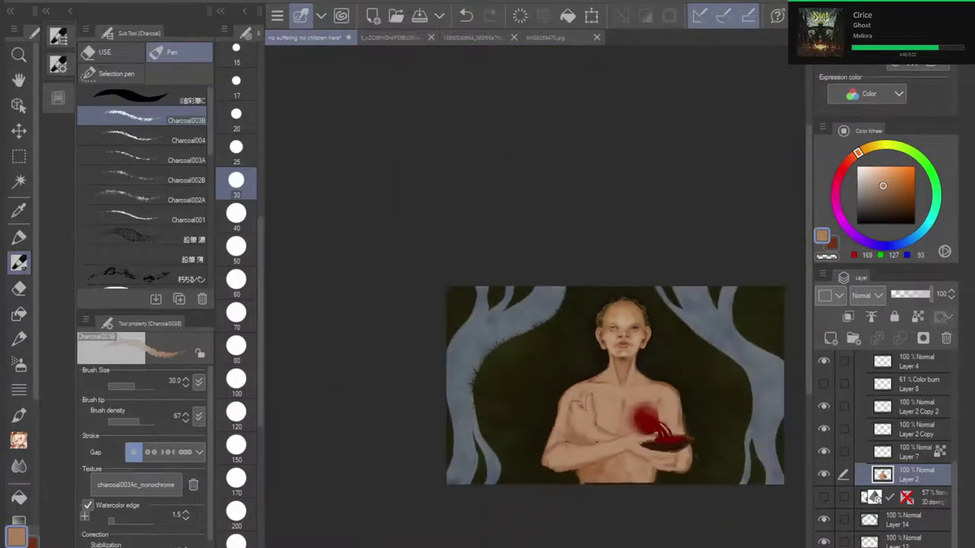
pyautogui.scroll(8, 626, 356)
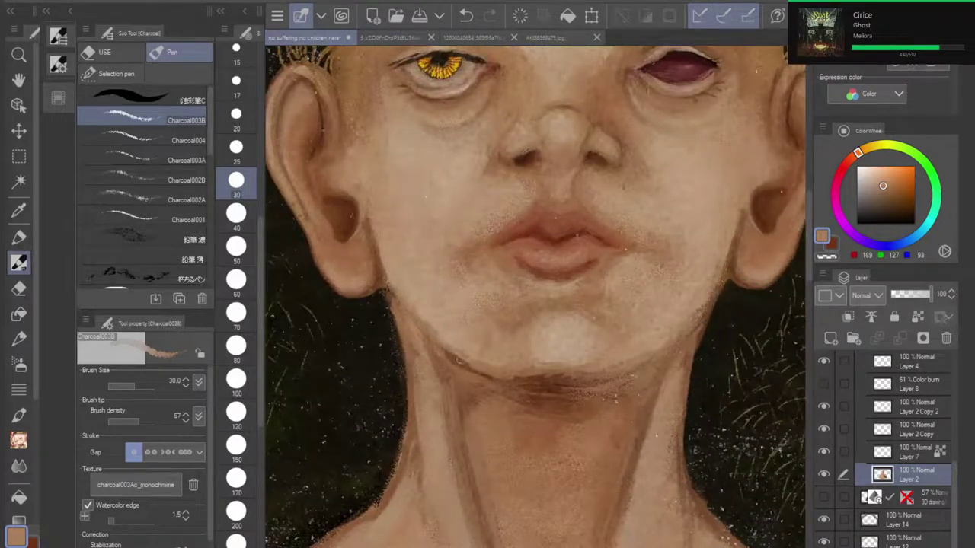
pyautogui.moveTo(460, 361); pyautogui.dragTo(479, 372)
pyautogui.scroll(-5, 625, 360)
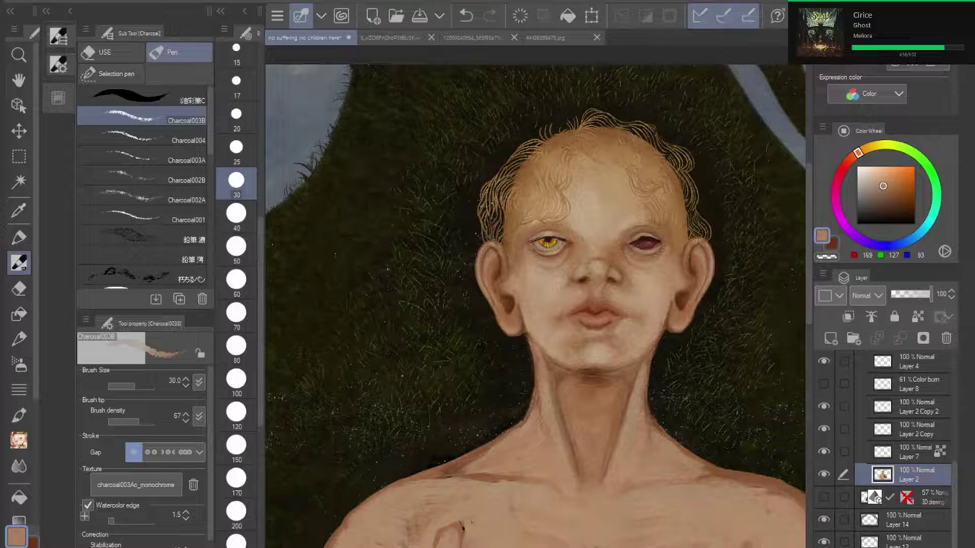
pyautogui.scroll(4, 636, 400)
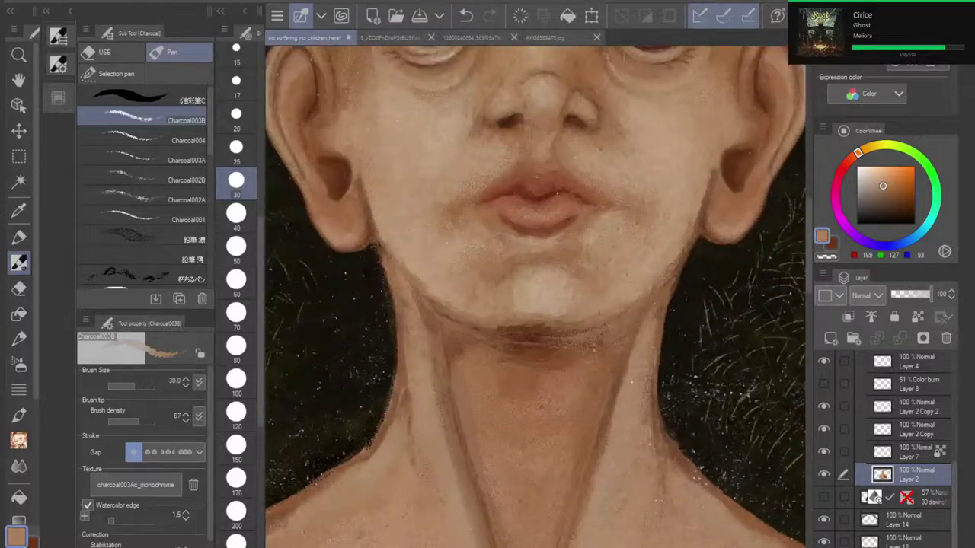
# Step: Undo a stroke under the opposite side of the jaw and rework the neck edge there in the skin tone
pyautogui.moveTo(675, 315); pyautogui.dragTo(665, 324)
pyautogui.click(465, 15)
pyautogui.moveTo(662, 302); pyautogui.dragTo(653, 395)
pyautogui.scroll(-5, 553, 324)
pyautogui.hotkey('ctrl', '+')
pyautogui.hotkey('ctrl', '+')
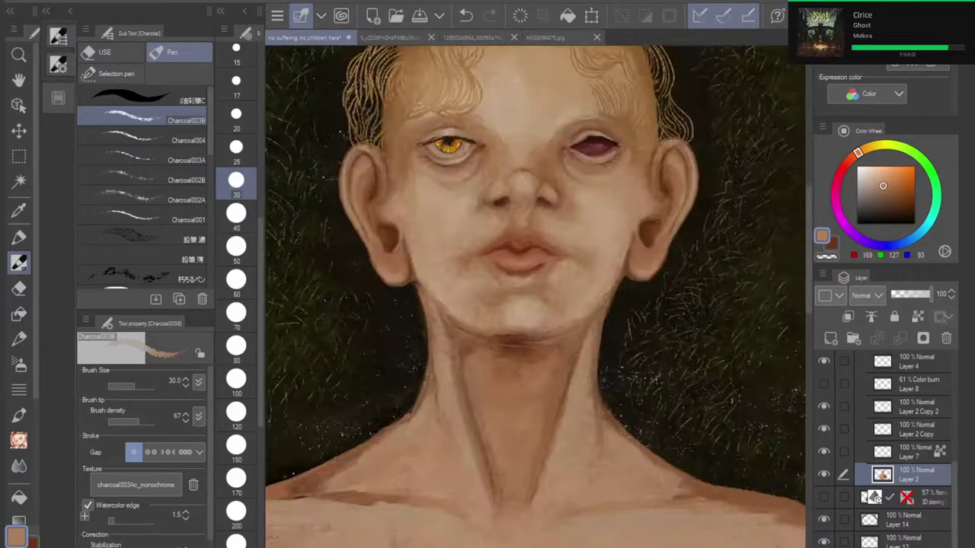
# Step: Sample dark reddish brown RGB 84, 30, 10 under the chin, lock Layer 2's transparent pixels and darken the jawline shadow
pyautogui.press('i')
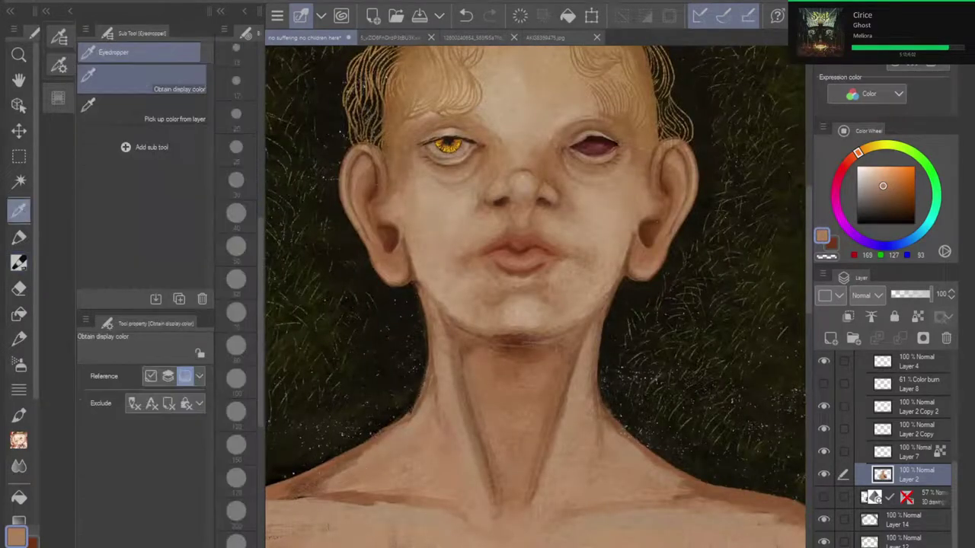
pyautogui.click(516, 335)
pyautogui.click(19, 262)
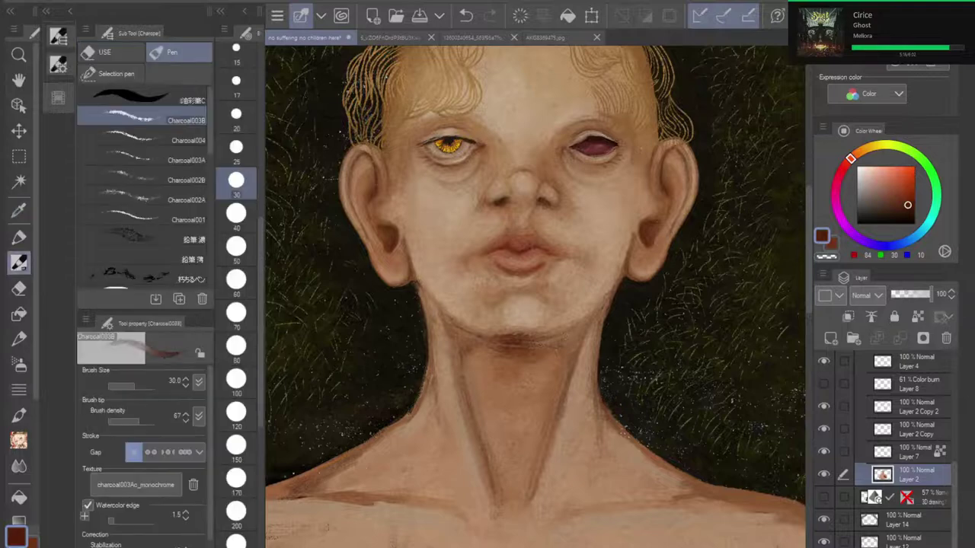
pyautogui.scroll(3, 560, 396)
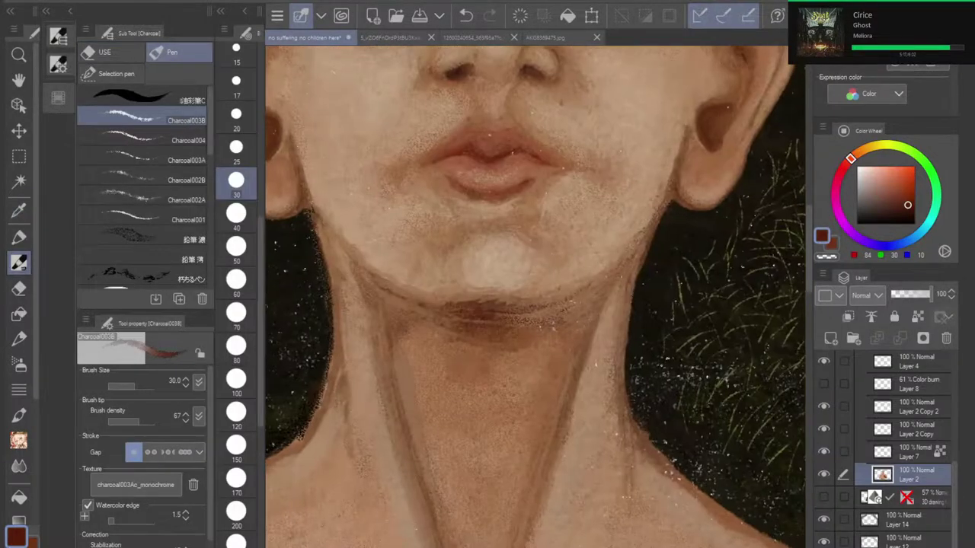
pyautogui.click(918, 316)
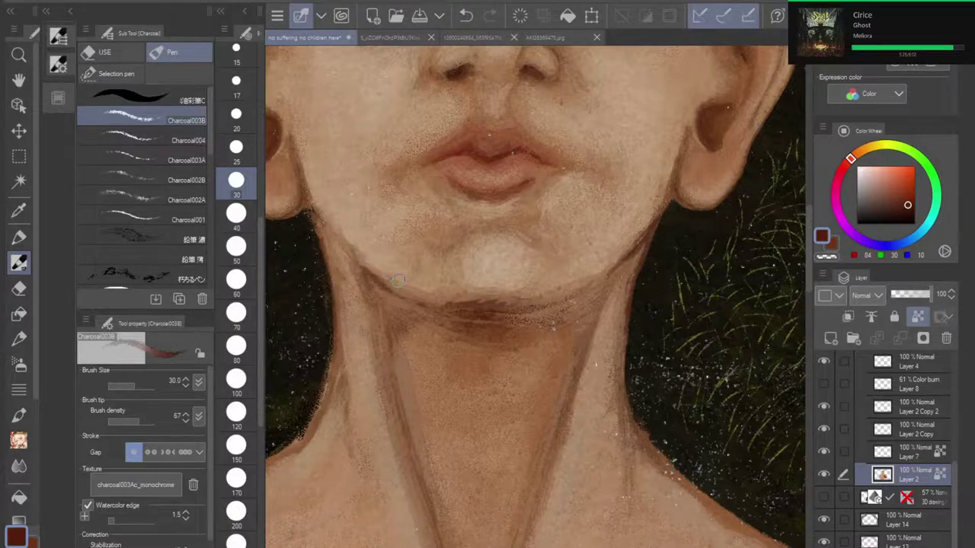
# Step: Darken the collarbone line on the blood-stained side of the chest in the reddish brown
pyautogui.scroll(-4, 591, 327)
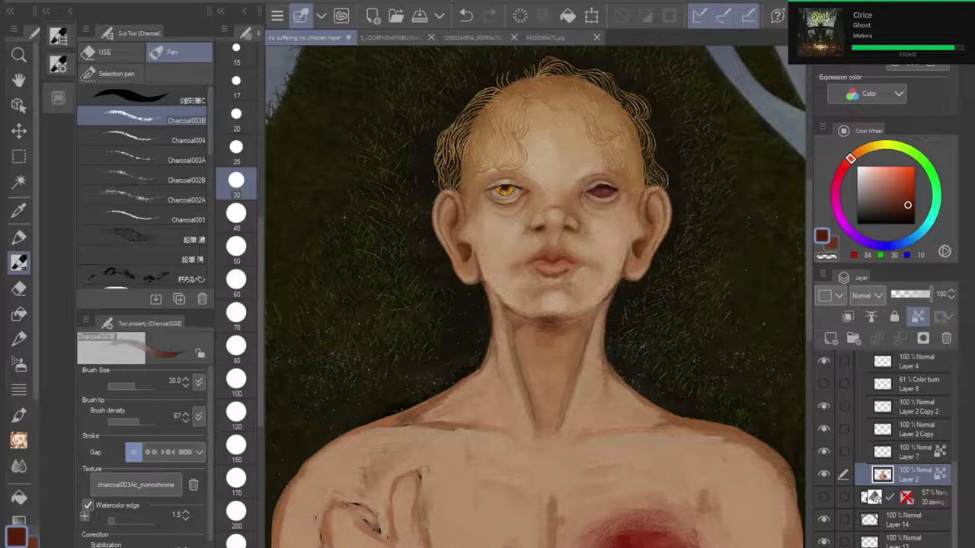
pyautogui.moveTo(623, 429)
pyautogui.mouseDown()
pyautogui.moveTo(725, 424)
pyautogui.moveTo(747, 433)
pyautogui.mouseUp()
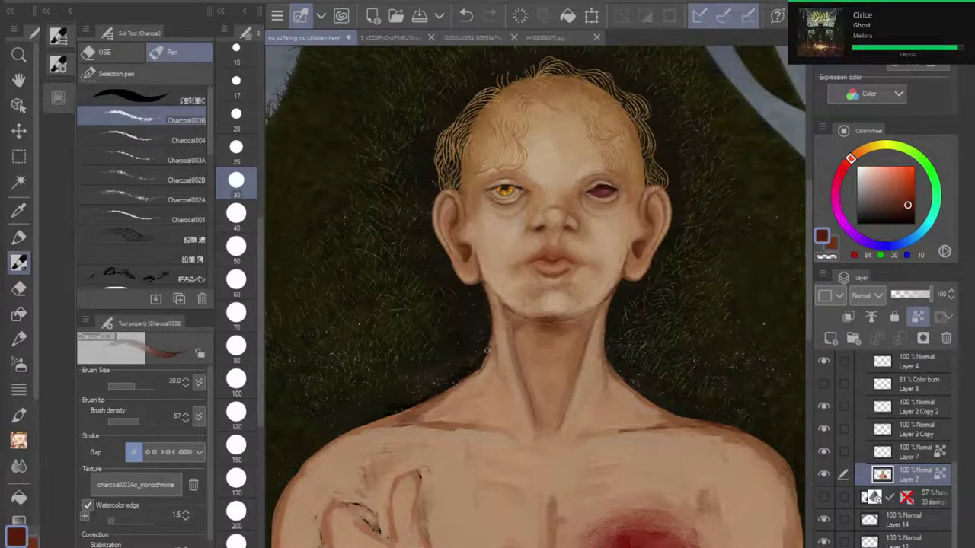
pyautogui.scroll(3, 543, 340)
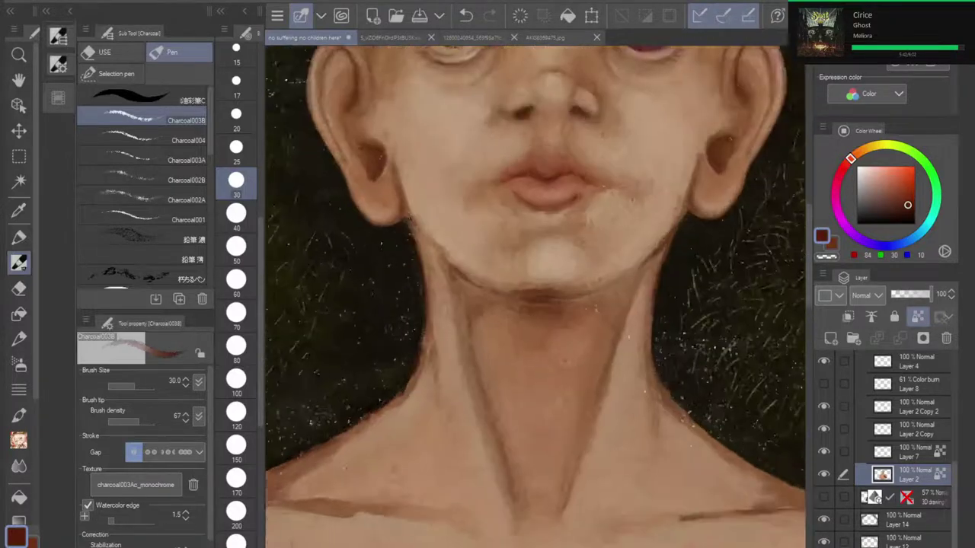
pyautogui.moveTo(544, 338); pyautogui.dragTo(531, 472)
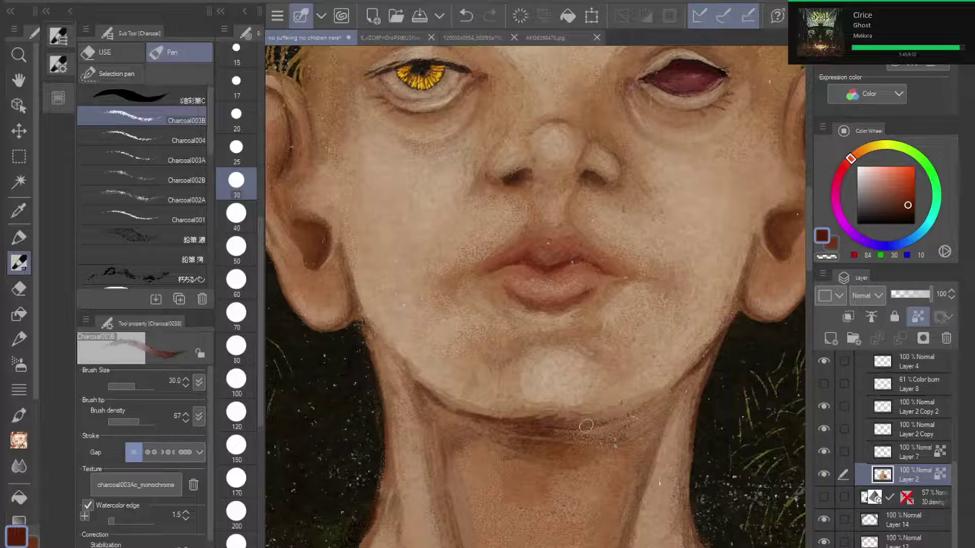
# Step: Sample light skin tone RGB 182, 151, 122 from the jaw and soften the jawline on the yellow-eyed side
pyautogui.scroll(-5, 746, 331)
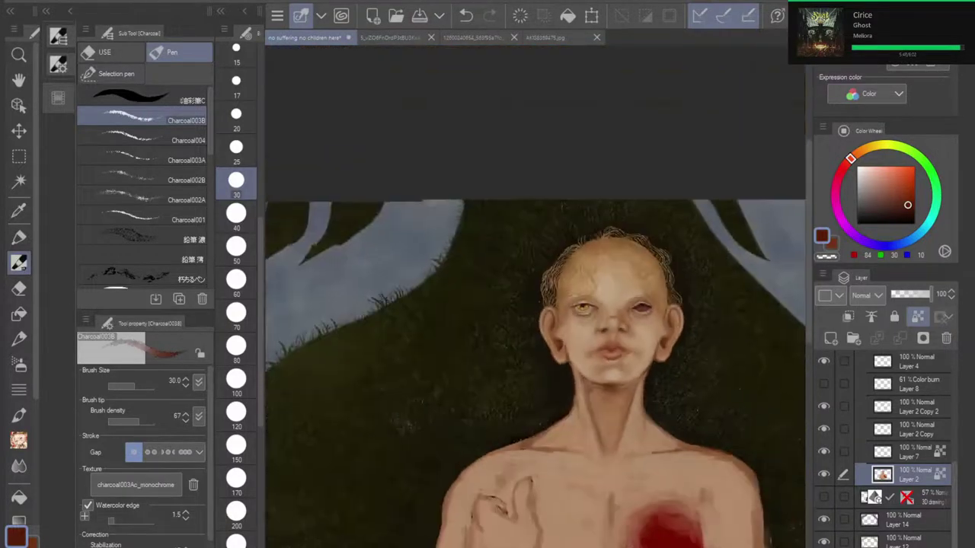
pyautogui.scroll(3, 670, 426)
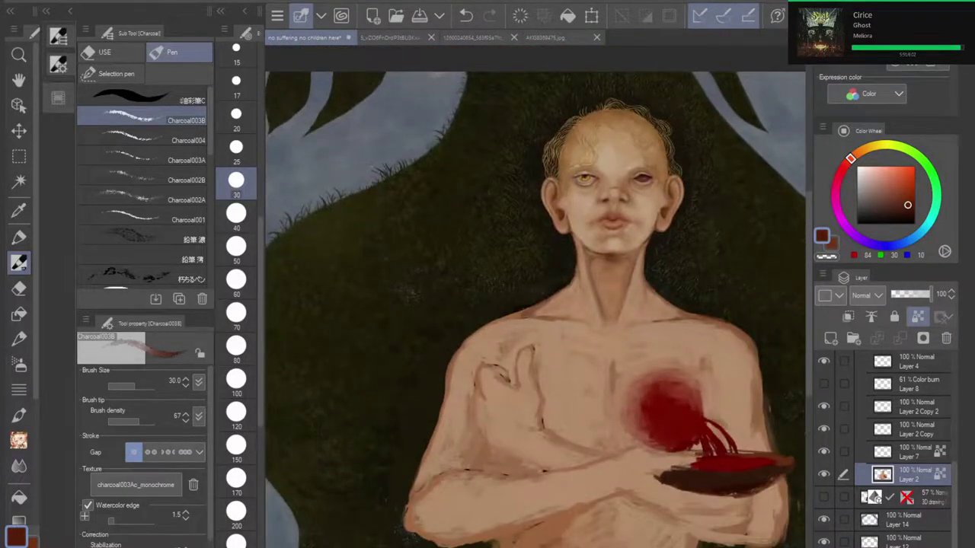
pyautogui.scroll(5, 611, 246)
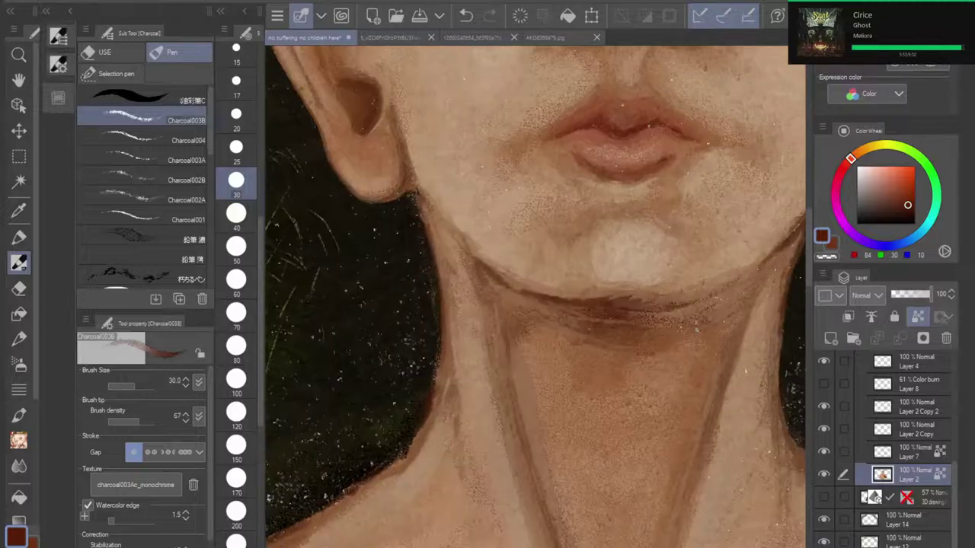
pyautogui.press('i')
pyautogui.click(471, 217)
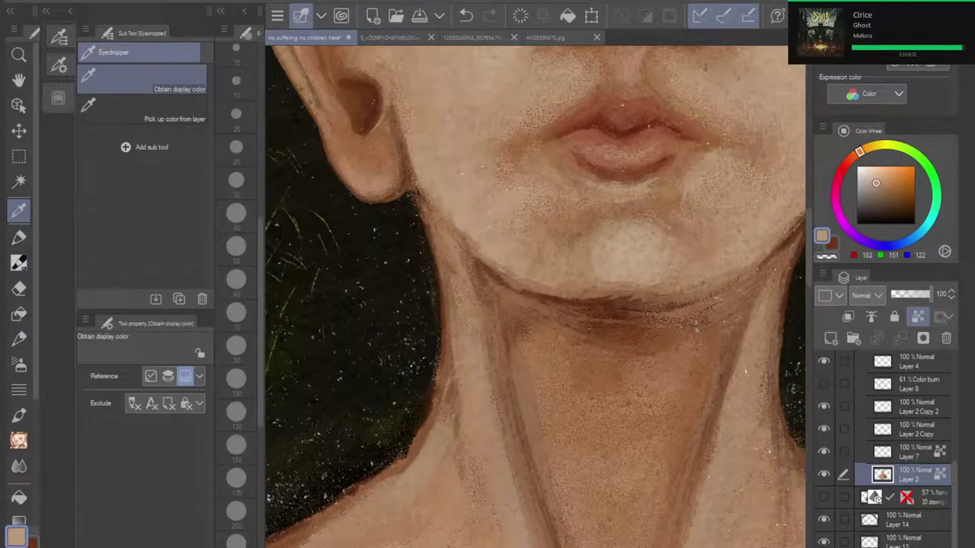
pyautogui.press('p')
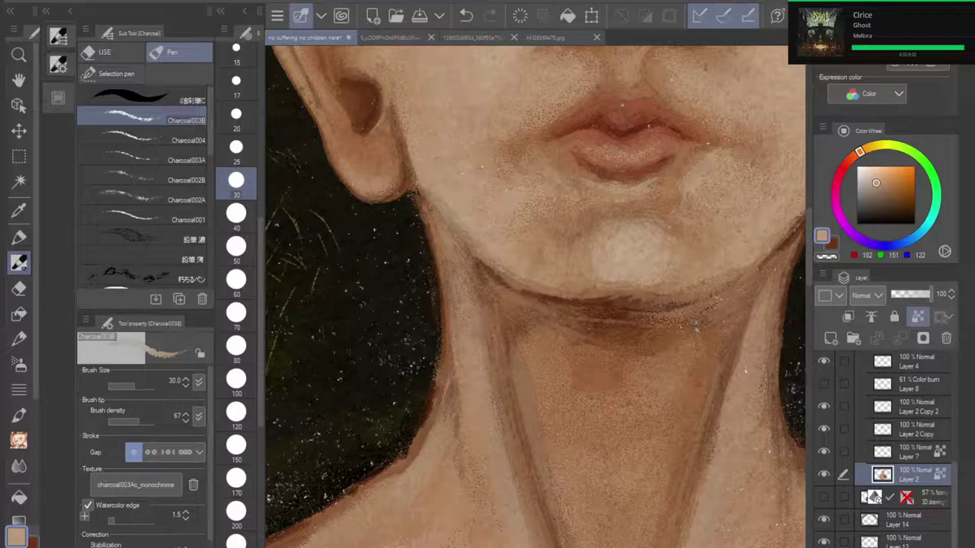
pyautogui.scroll(-6, 493, 385)
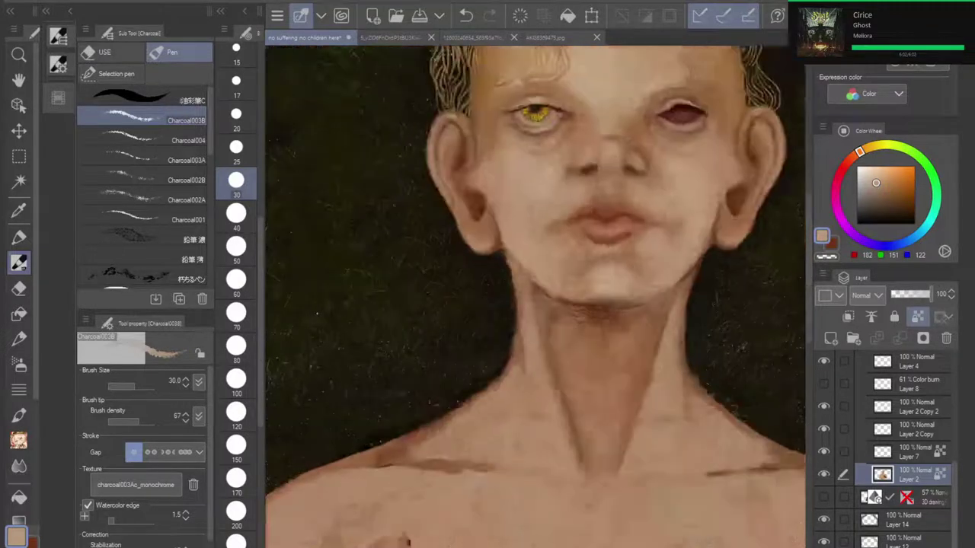
pyautogui.scroll(-3, 492, 385)
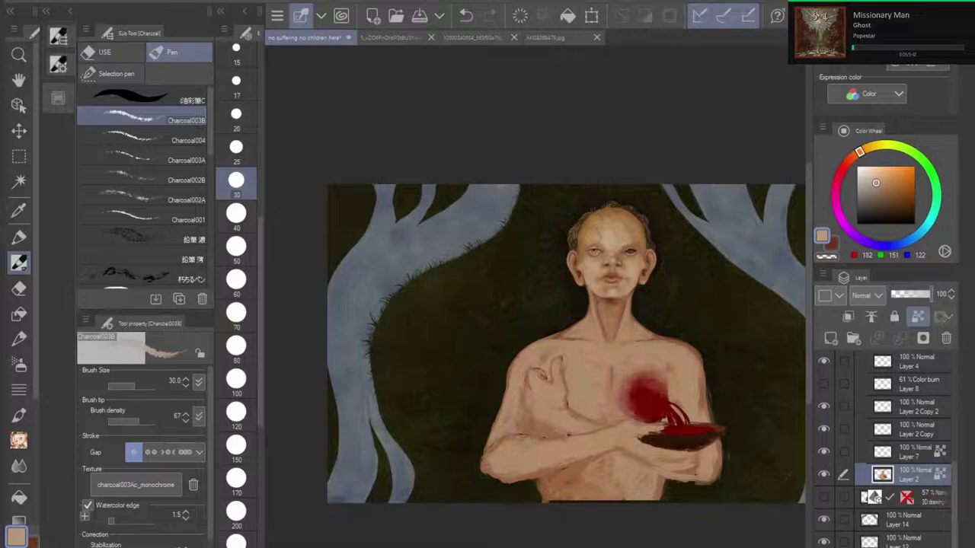
# Step: Sample tan brown RGB 167, 123, 81 beside the nose bridge and shade the shoulder slope on the yellow-eyed side at brush size 40
pyautogui.moveTo(493, 385); pyautogui.dragTo(451, 375)
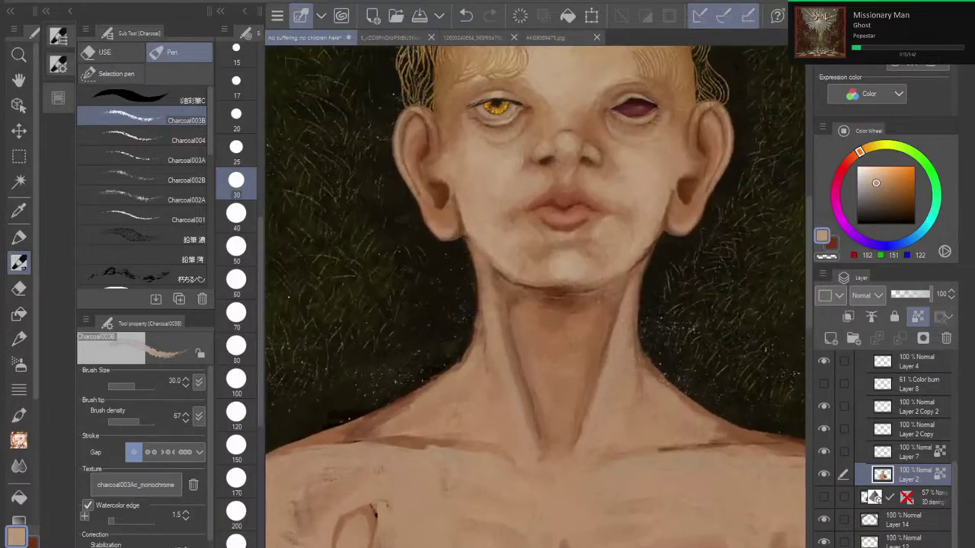
pyautogui.moveTo(684, 96); pyautogui.dragTo(663, 159)
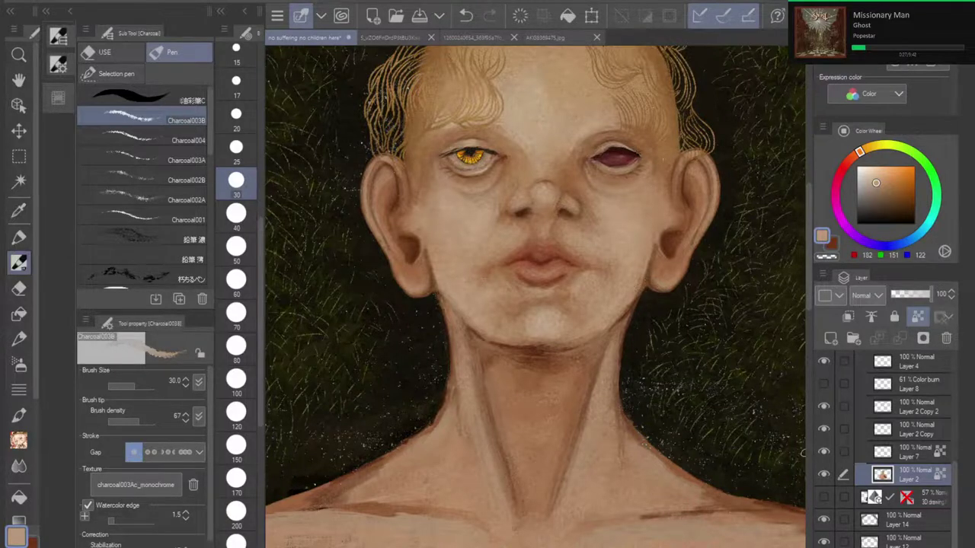
pyautogui.scroll(-2, 539, 381)
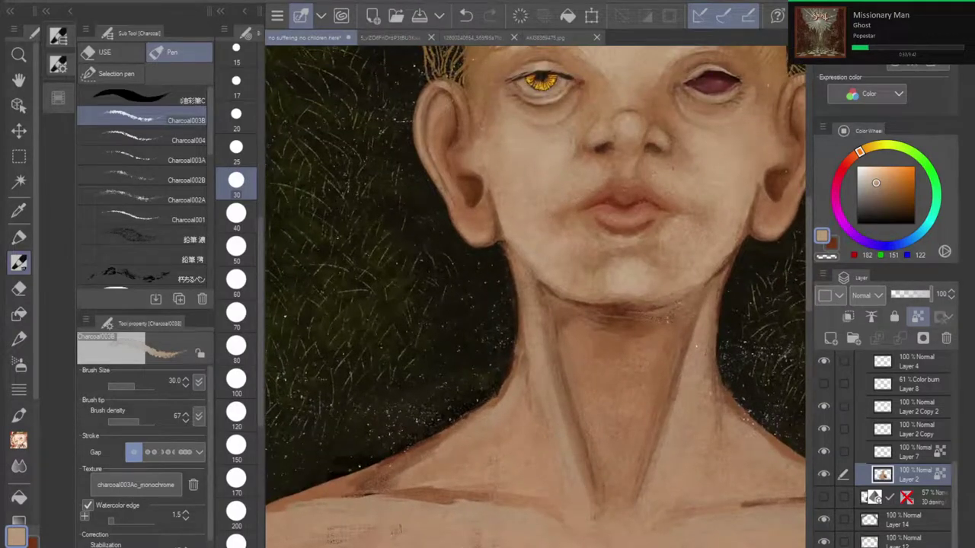
pyautogui.press('i')
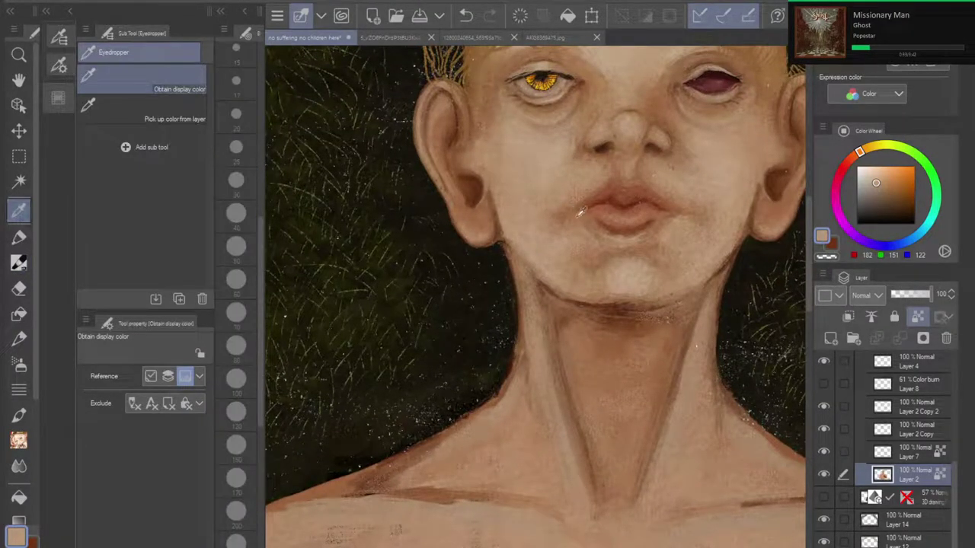
pyautogui.click(587, 215)
pyautogui.click(625, 231)
pyautogui.click(601, 90)
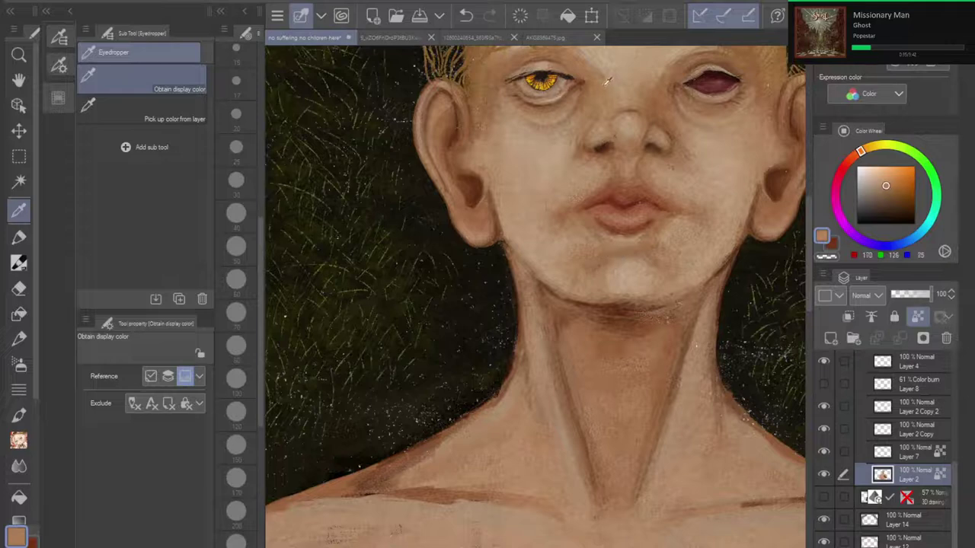
pyautogui.click(606, 88)
pyautogui.click(606, 97)
pyautogui.click(606, 96)
pyautogui.press('b')
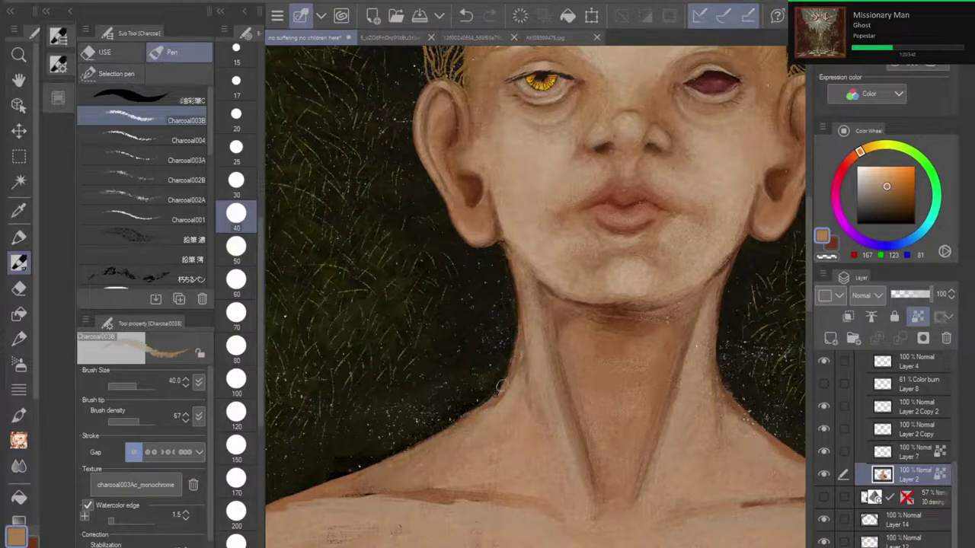
# Step: Unlock Layer 2's transparent pixels and erase the rough edge where neck meets shoulder with transparent colour at brush size 15
pyautogui.scroll(3, 443, 422)
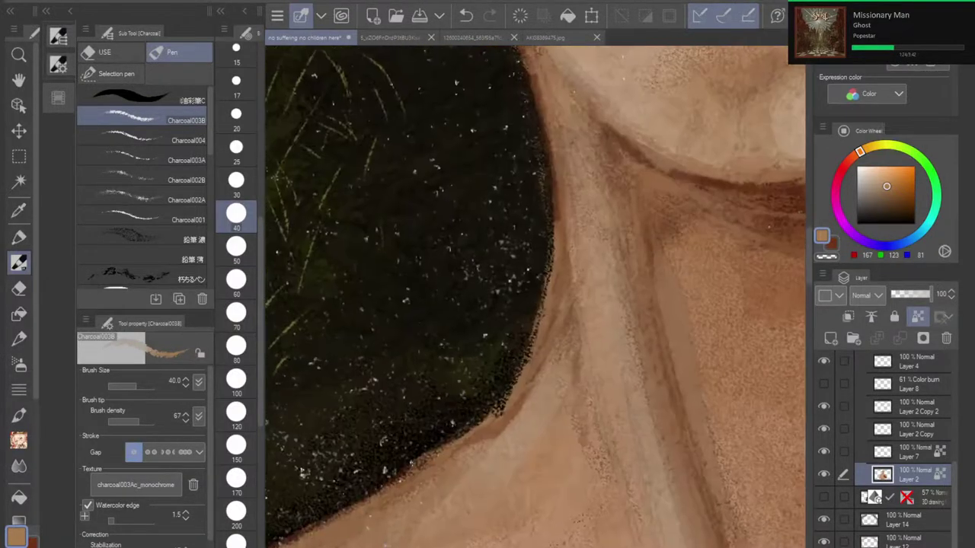
pyautogui.press('[')
pyautogui.press('[')
pyautogui.press('[')
pyautogui.press('[')
pyautogui.press('[')
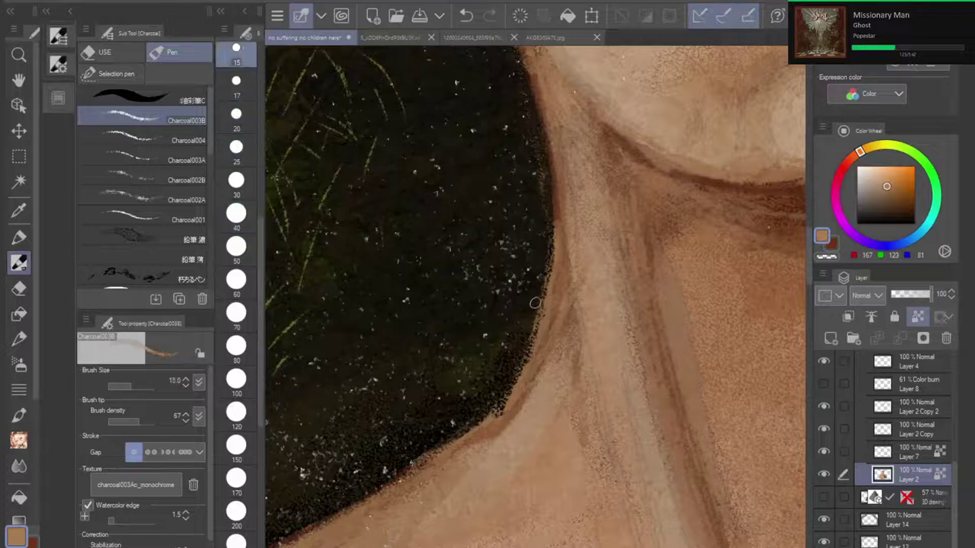
pyautogui.click(918, 317)
pyautogui.moveTo(488, 426); pyautogui.dragTo(498, 413)
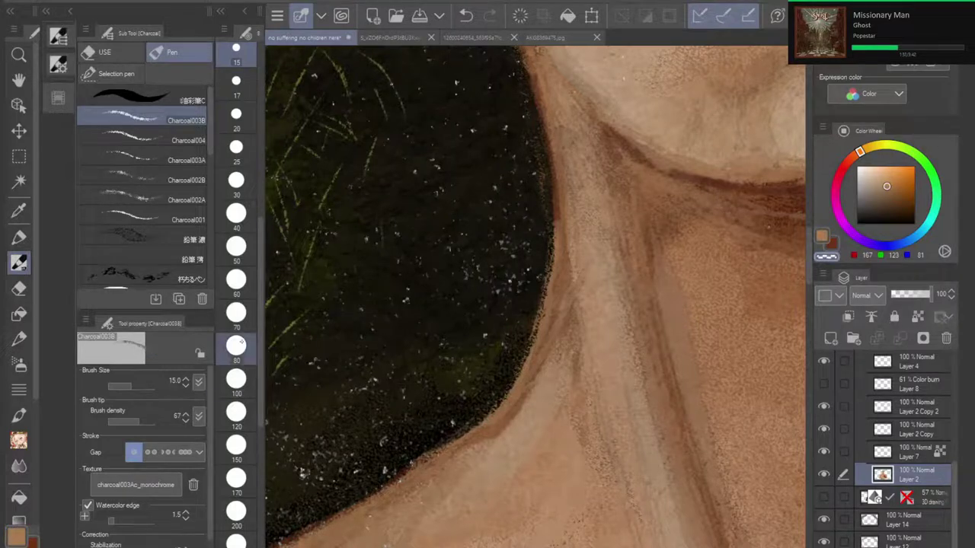
# Step: Trim the shoulder and neck contour on the yellow-eyed side with the transparent brush at size 80, refining it at size 17
pyautogui.click(236, 347)
pyautogui.moveTo(397, 451)
pyautogui.mouseDown()
pyautogui.moveTo(453, 429)
pyautogui.moveTo(391, 466)
pyautogui.mouseUp()
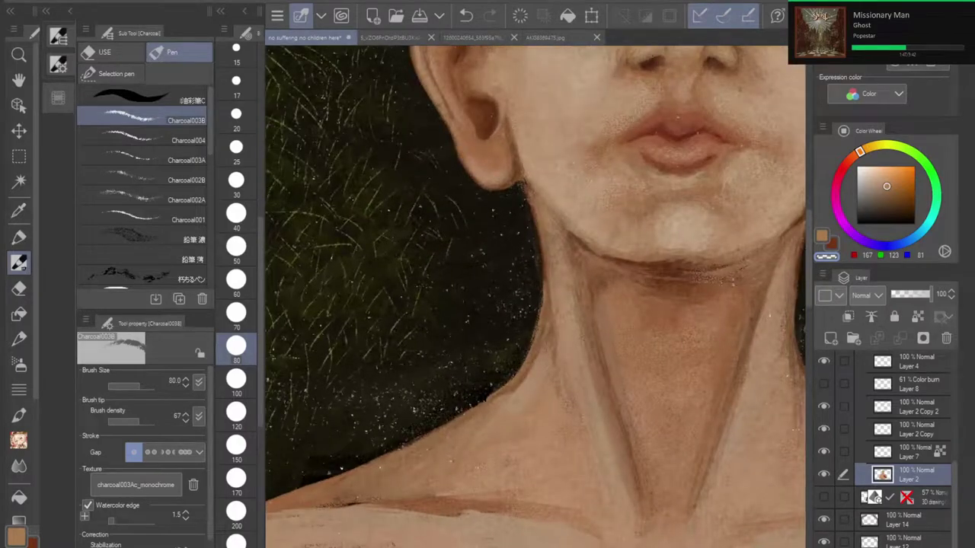
pyautogui.press('[')
pyautogui.press('[')
pyautogui.press('[')
pyautogui.press('[')
pyautogui.press('[')
pyautogui.press('[')
pyautogui.press('[')
pyautogui.press('[')
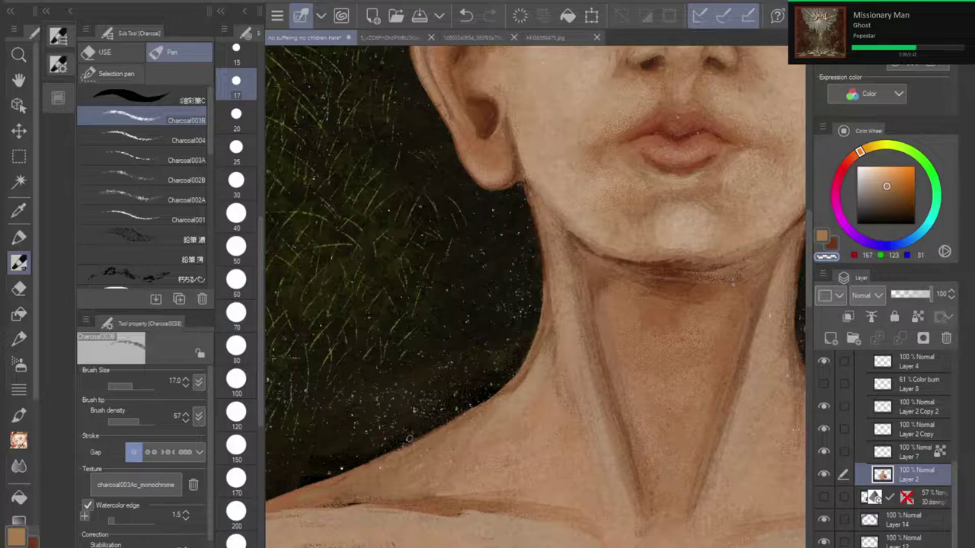
# Step: Clean up the outer neck edge on the red-eyed side with the size 17 transparent brush
pyautogui.scroll(-3, 523, 268)
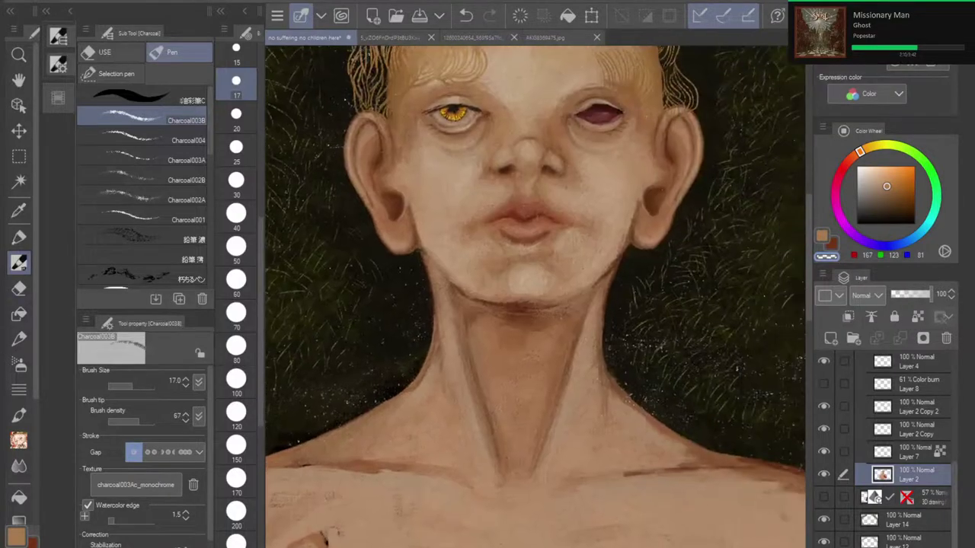
pyautogui.scroll(4, 583, 394)
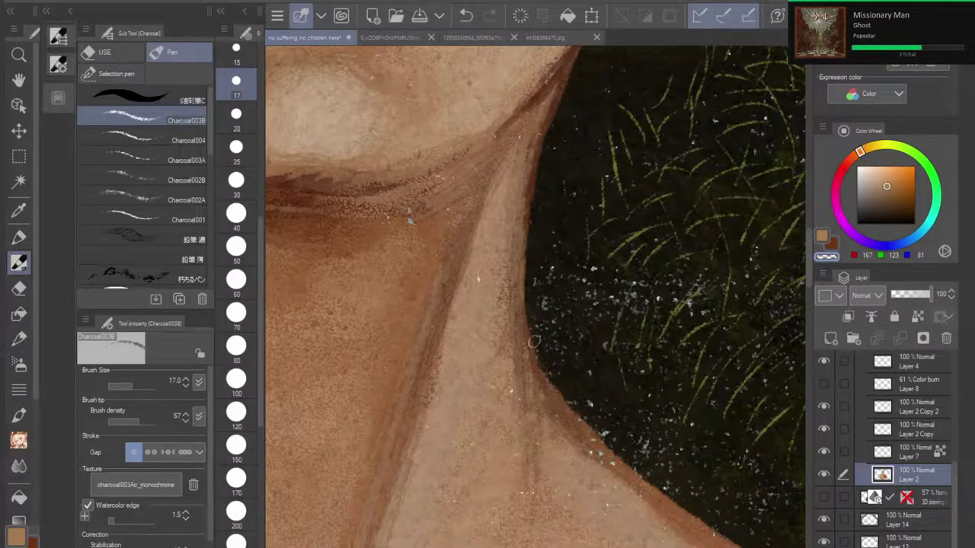
pyautogui.moveTo(564, 90); pyautogui.dragTo(554, 124)
pyautogui.scroll(-5, 594, 308)
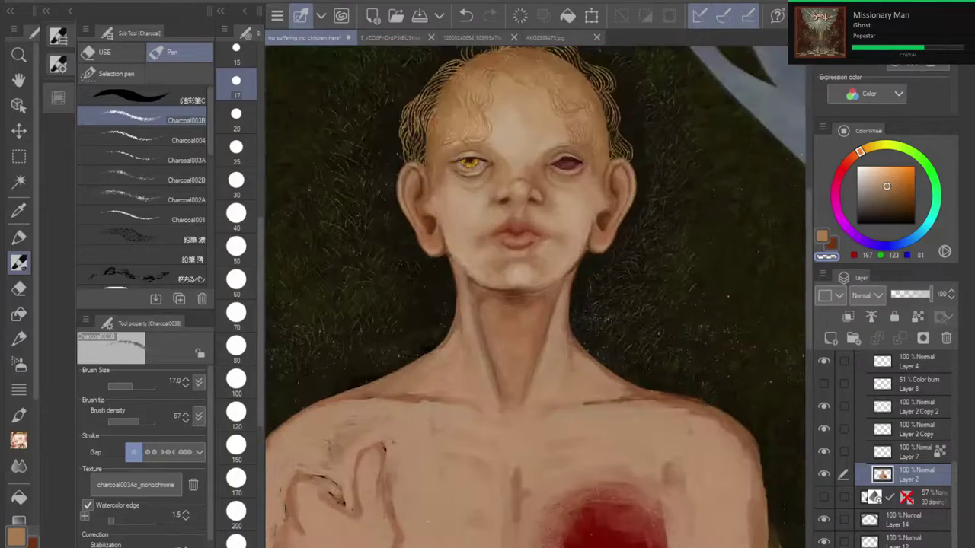
pyautogui.scroll(-3, 609, 381)
pyautogui.moveTo(611, 377); pyautogui.dragTo(594, 321)
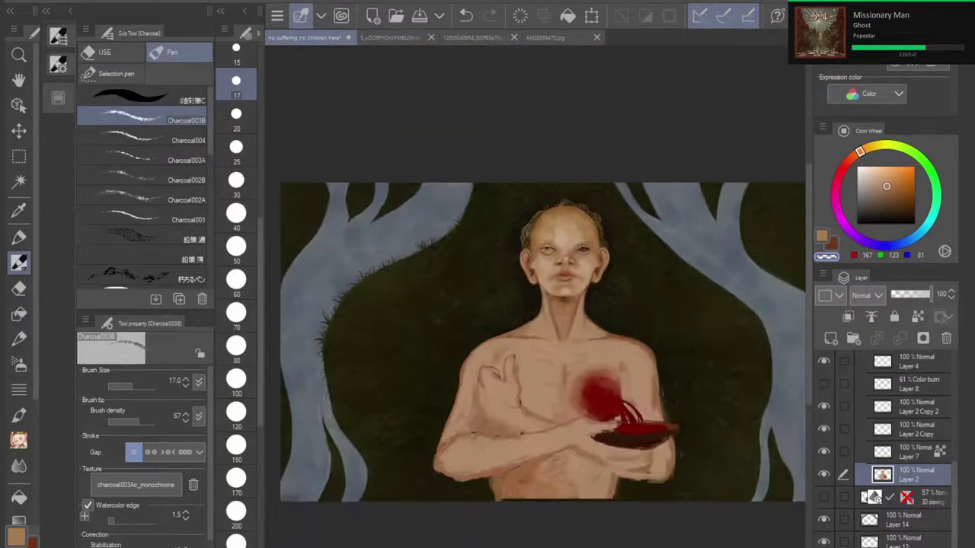
# Step: Sample brown RGB 139, 88, 52 from the neck, relock transparent pixels and darken the neck-to-shoulder edge at brush size 70
pyautogui.scroll(3, 602, 315)
pyautogui.scroll(5, 538, 308)
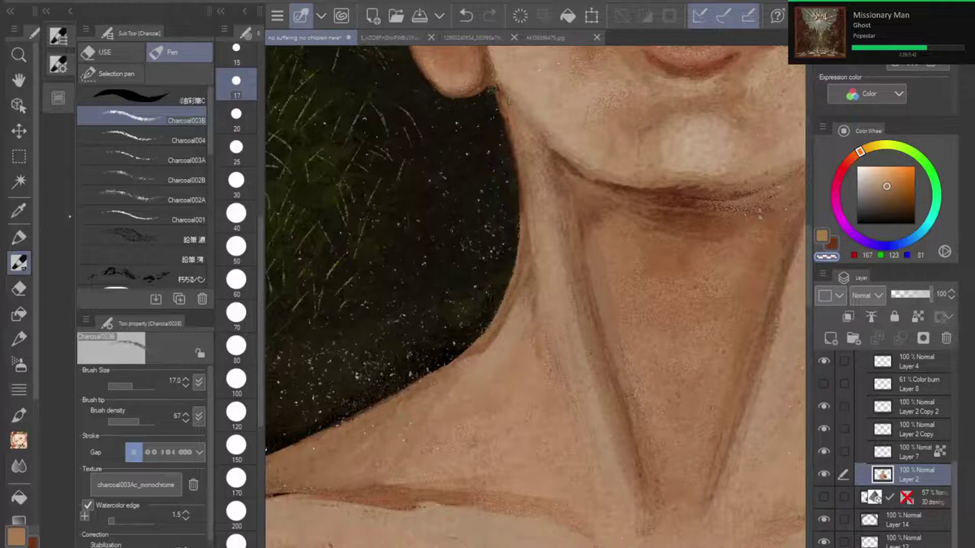
pyautogui.press('i')
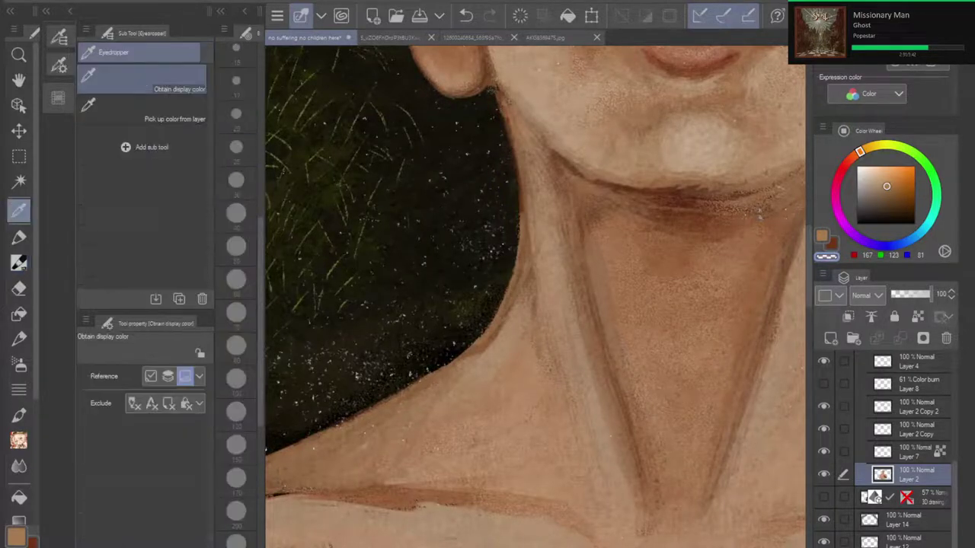
pyautogui.click(632, 406)
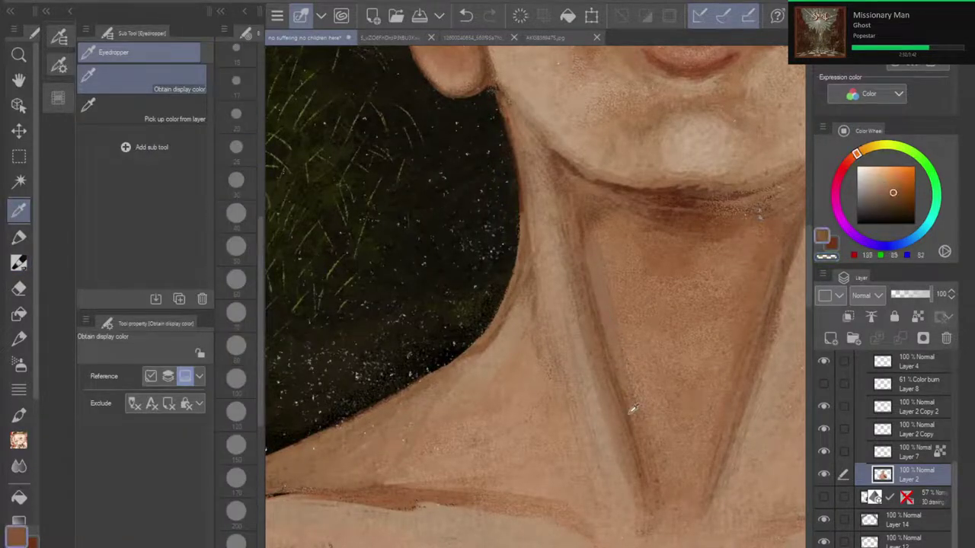
pyautogui.press('p')
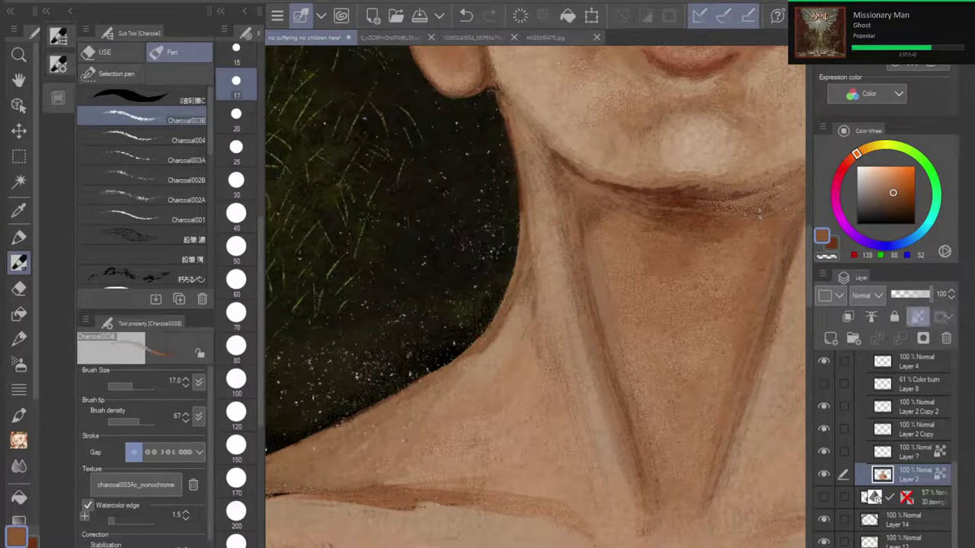
pyautogui.click(236, 312)
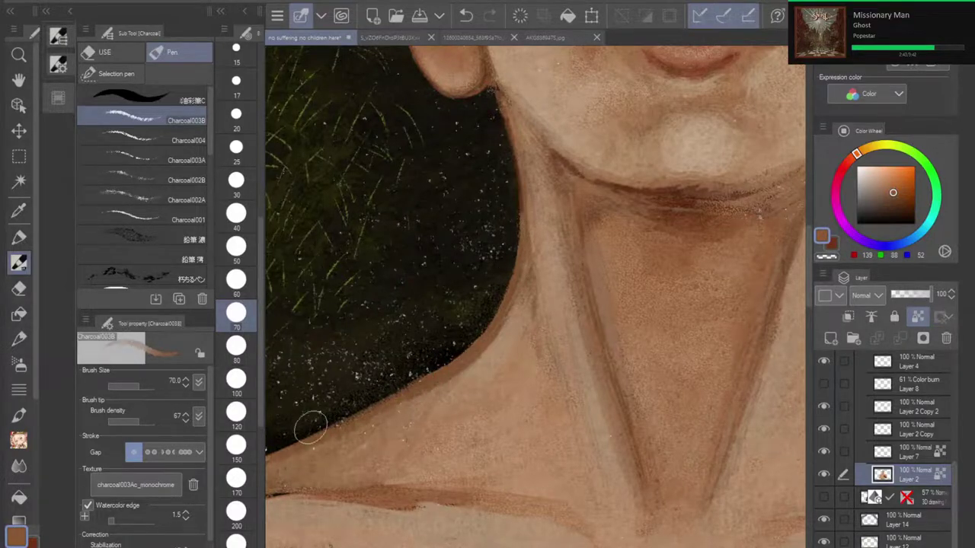
pyautogui.scroll(-5, 496, 272)
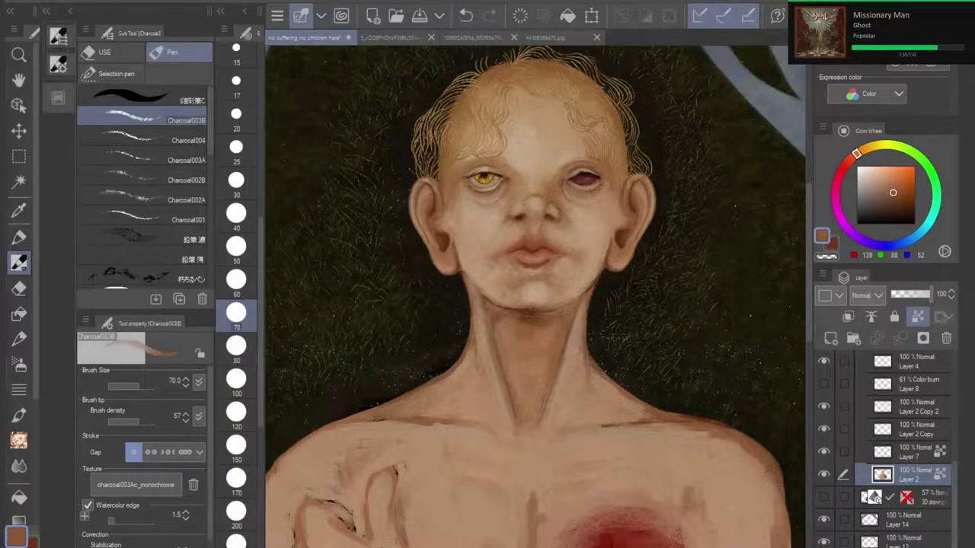
# Step: Sample skin tone RGB 185, 145, 110 from the lower jaw and refine the neck and collarbone shading at brush size 15
pyautogui.scroll(4, 406, 390)
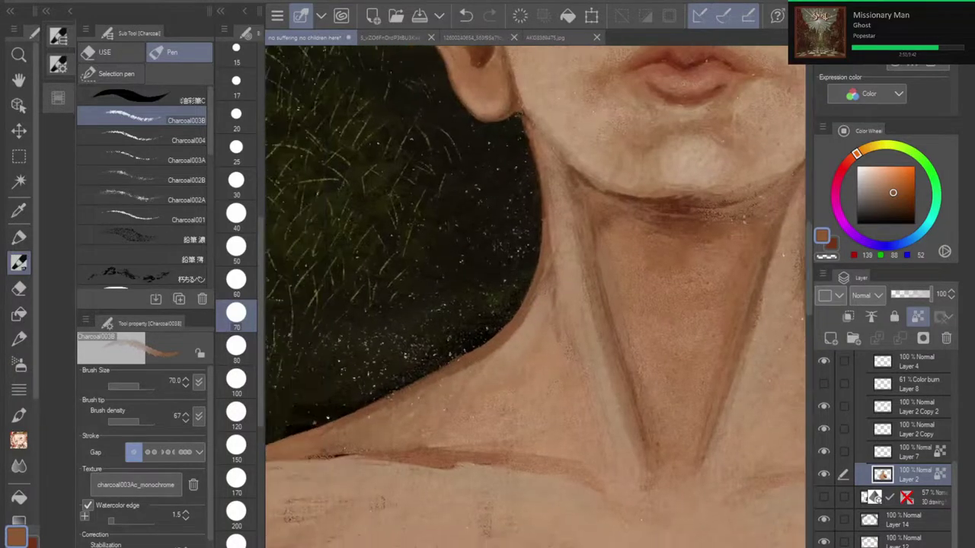
pyautogui.press('i')
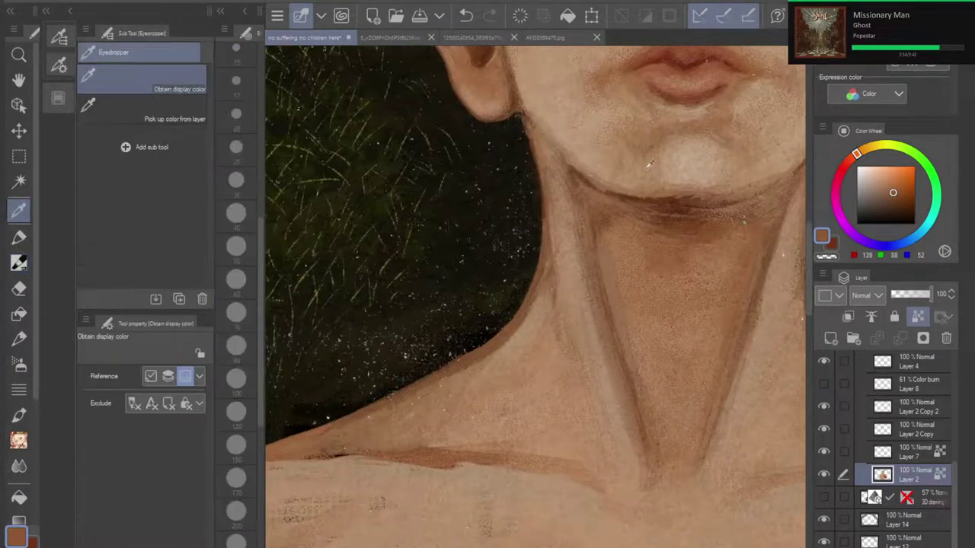
pyautogui.click(627, 147)
pyautogui.click(626, 148)
pyautogui.click(616, 153)
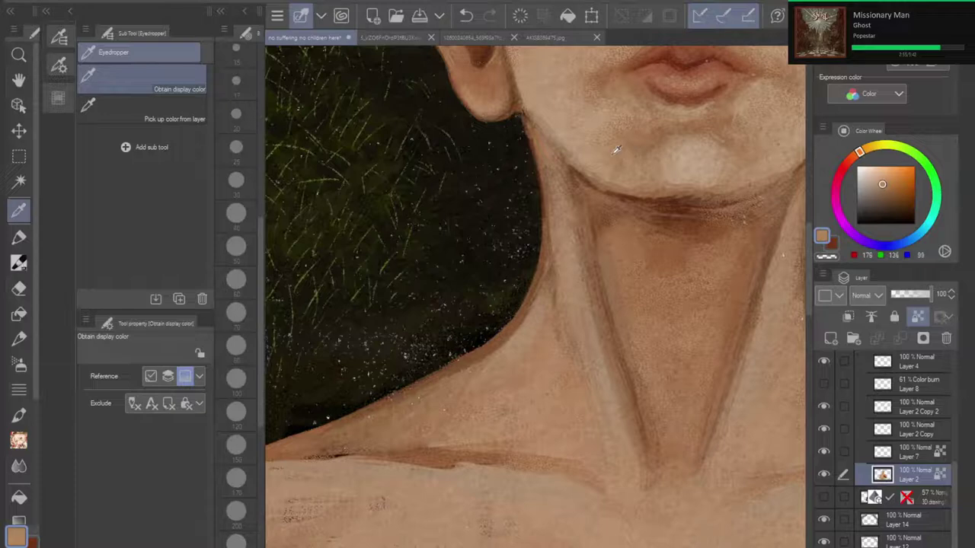
pyautogui.press('p')
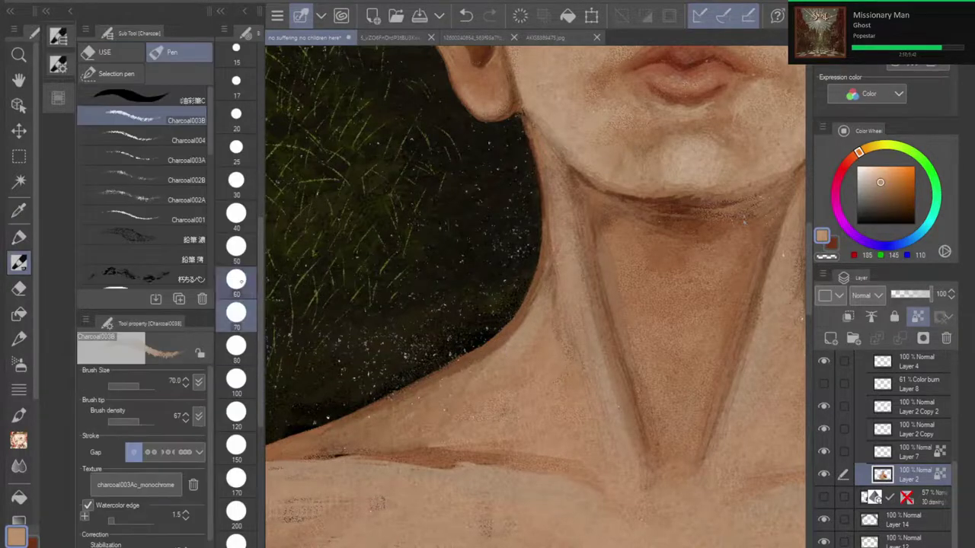
pyautogui.click(236, 48)
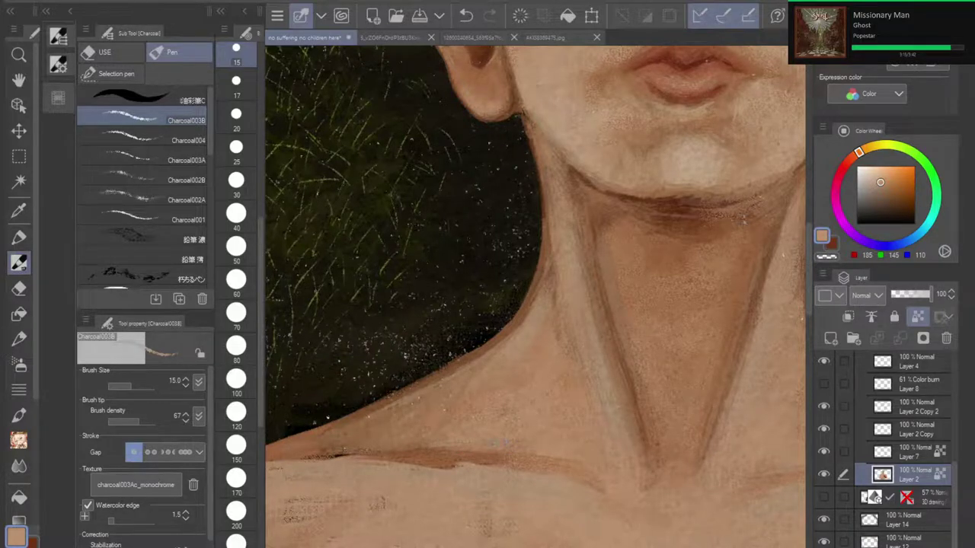
pyautogui.scroll(-2, 580, 430)
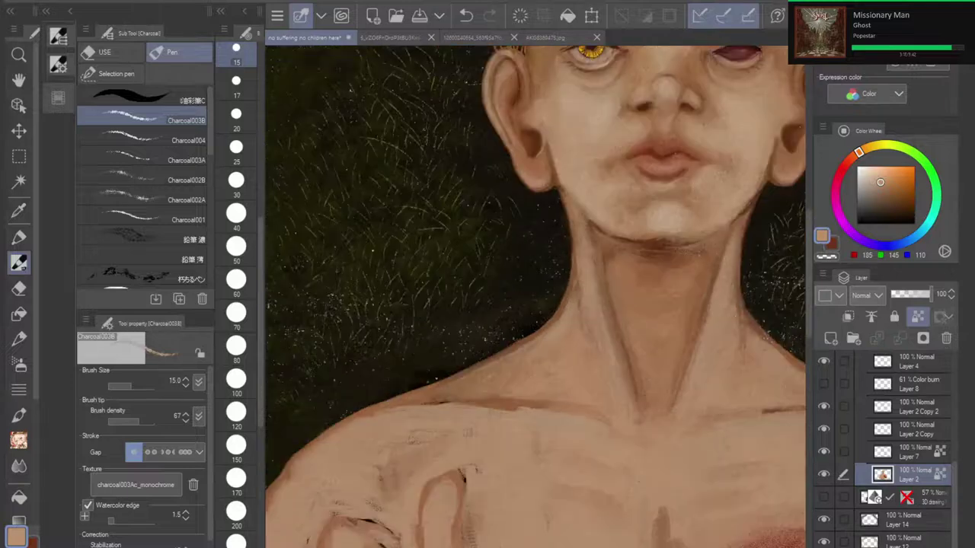
pyautogui.moveTo(580, 430); pyautogui.dragTo(439, 505)
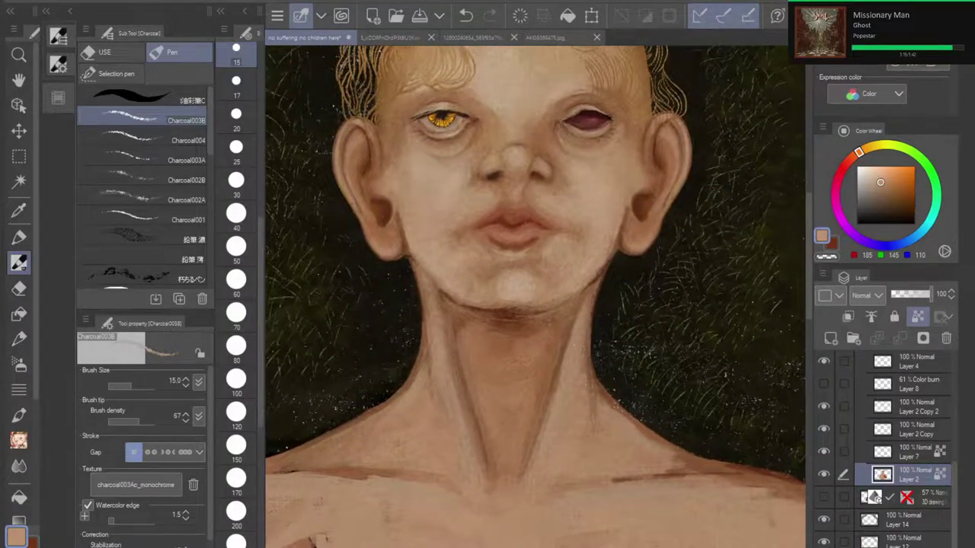
# Step: Sample light skin tone RGB 191, 163, 135 from the chin for the Charcoal003B brush at size 40
pyautogui.scroll(2, 612, 354)
pyautogui.moveTo(612, 354); pyautogui.dragTo(671, 487)
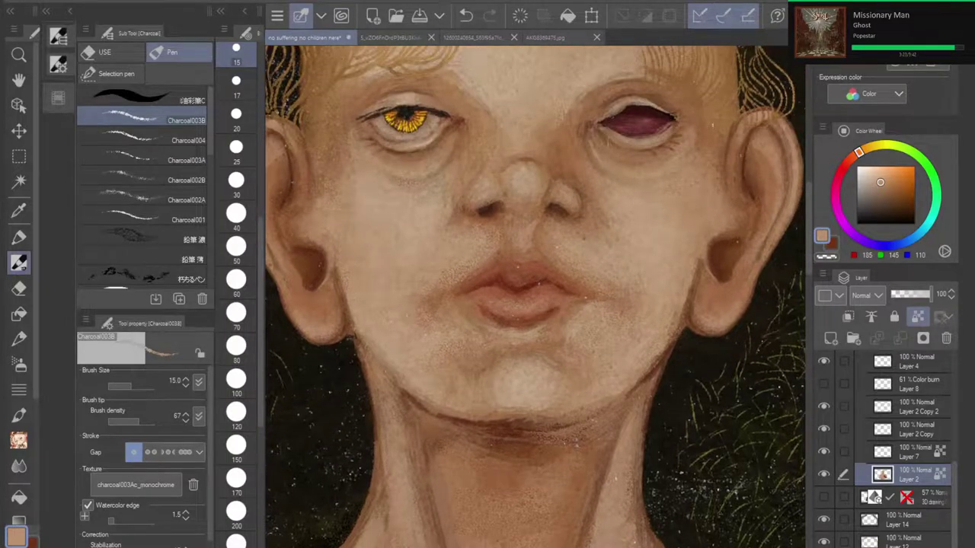
pyautogui.scroll(-6, 536, 296)
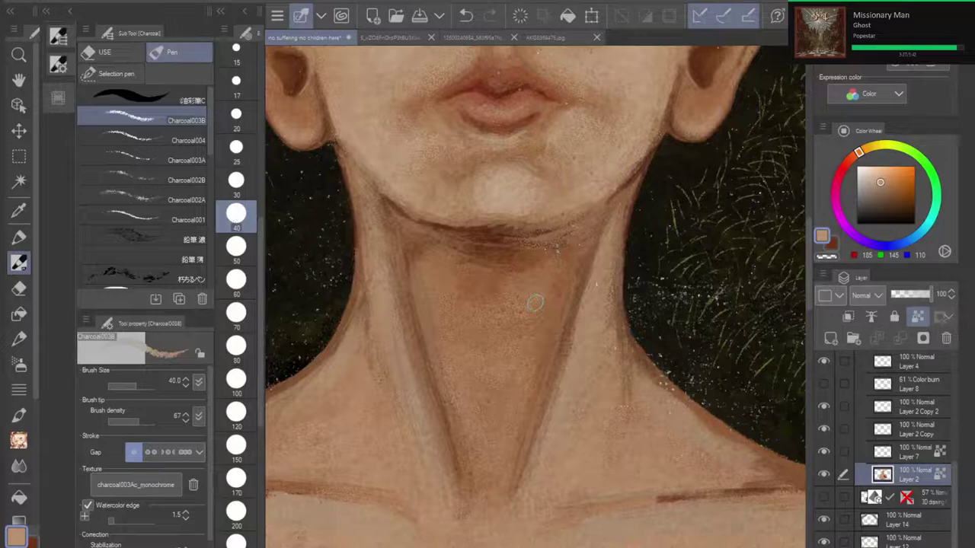
pyautogui.press('i')
pyautogui.click(507, 186)
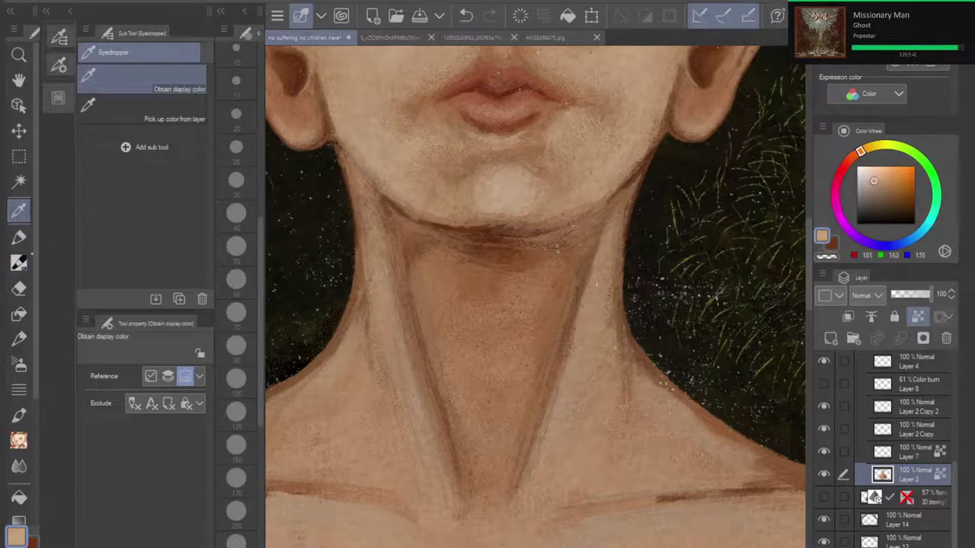
pyautogui.click(19, 262)
# Step: Try light charcoal strokes along the lower throat and the hollow between the neck tendons, and undo them
pyautogui.moveTo(458, 401)
pyautogui.mouseDown()
pyautogui.moveTo(457, 436)
pyautogui.moveTo(475, 452)
pyautogui.moveTo(464, 412)
pyautogui.moveTo(485, 469)
pyautogui.moveTo(511, 413)
pyautogui.moveTo(501, 438)
pyautogui.mouseUp()
pyautogui.moveTo(510, 422)
pyautogui.mouseDown()
pyautogui.moveTo(509, 442)
pyautogui.moveTo(492, 442)
pyautogui.mouseUp()
pyautogui.moveTo(450, 374); pyautogui.dragTo(451, 409)
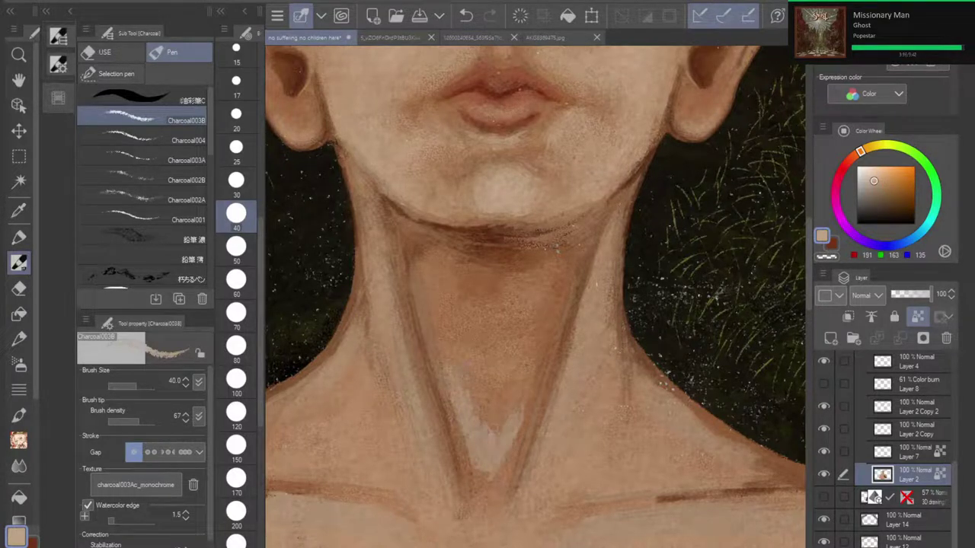
pyautogui.moveTo(464, 442); pyautogui.dragTo(484, 480)
pyautogui.scroll(-5, 536, 354)
pyautogui.scroll(5, 533, 320)
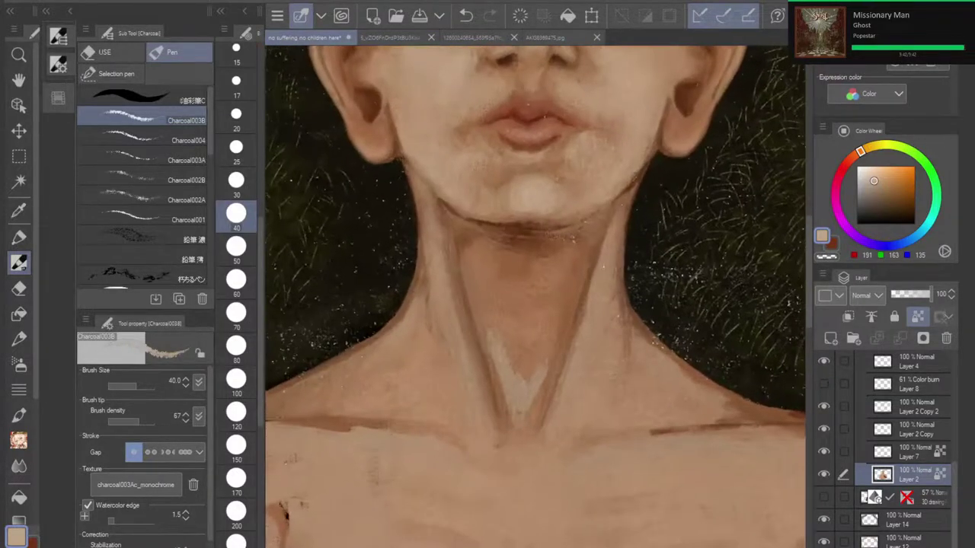
pyautogui.moveTo(516, 419); pyautogui.dragTo(524, 339)
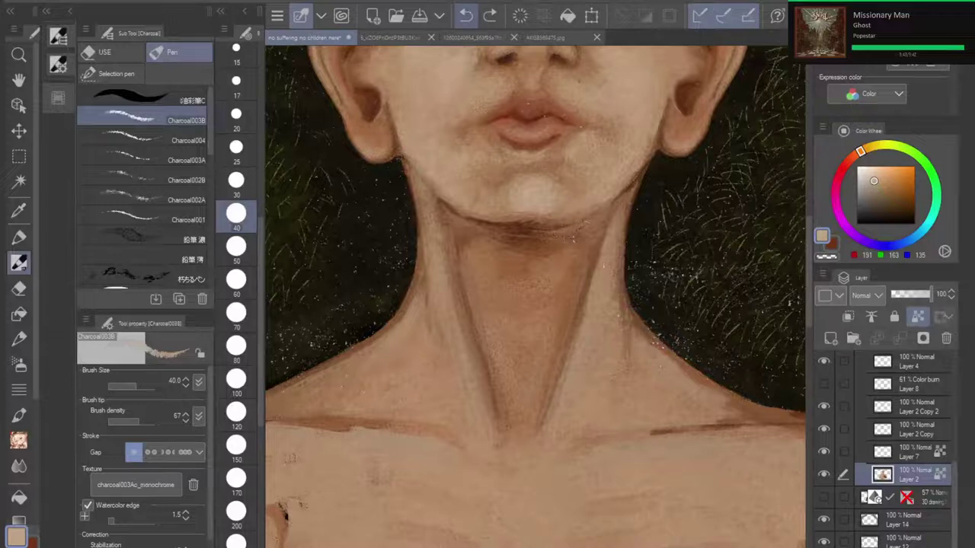
pyautogui.hotkey('ctrl', 'z')
pyautogui.hotkey('ctrl', 'y')
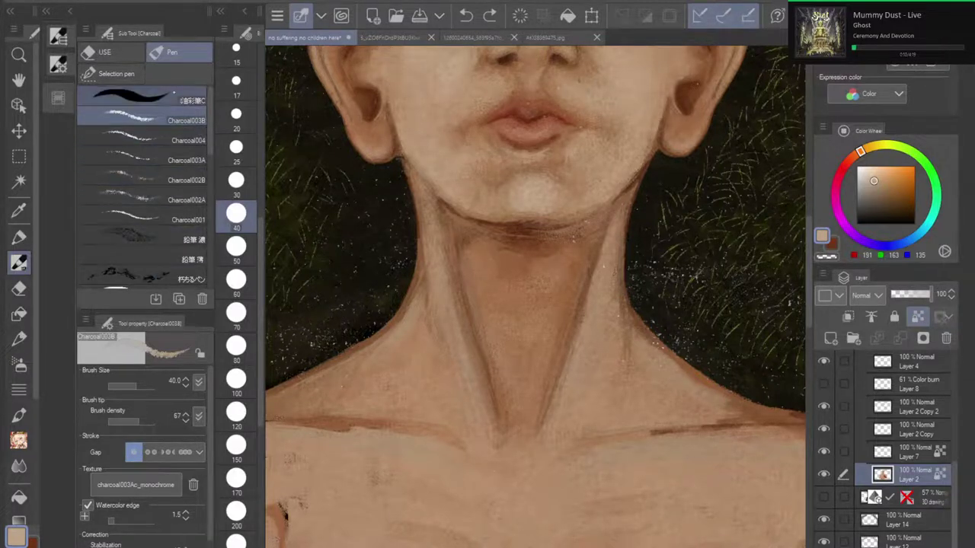
# Step: Blend the light skin tone into the lower throat with the textured paint brush at size 60, undoing the last stroke
pyautogui.click(141, 97)
pyautogui.click(239, 177)
pyautogui.click(237, 150)
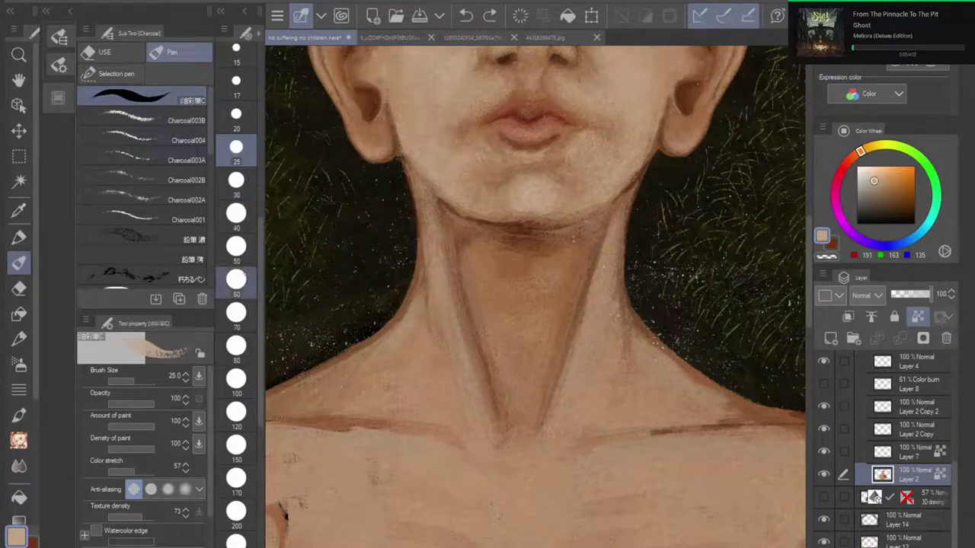
pyautogui.click(236, 282)
pyautogui.moveTo(488, 358)
pyautogui.mouseDown()
pyautogui.moveTo(511, 408)
pyautogui.moveTo(513, 396)
pyautogui.moveTo(512, 416)
pyautogui.mouseUp()
pyautogui.moveTo(485, 326)
pyautogui.mouseDown()
pyautogui.moveTo(488, 347)
pyautogui.moveTo(499, 321)
pyautogui.mouseUp()
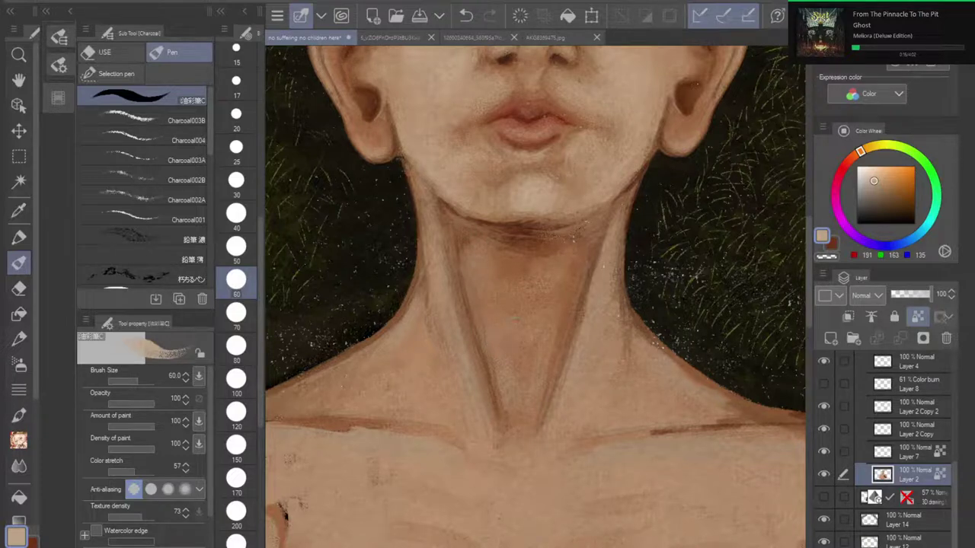
pyautogui.moveTo(537, 282); pyautogui.dragTo(572, 281)
pyautogui.scroll(-6, 563, 312)
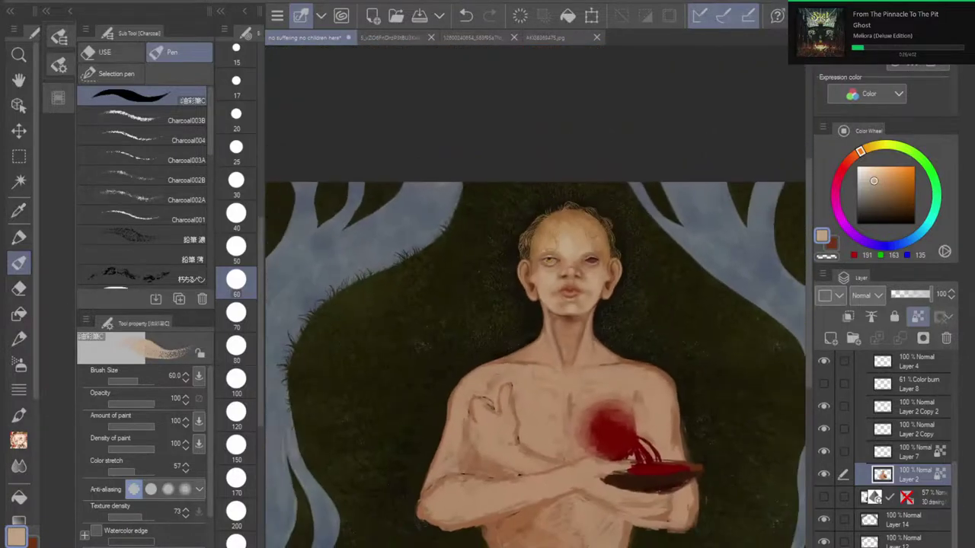
pyautogui.hotkey('ctrl', 'z')
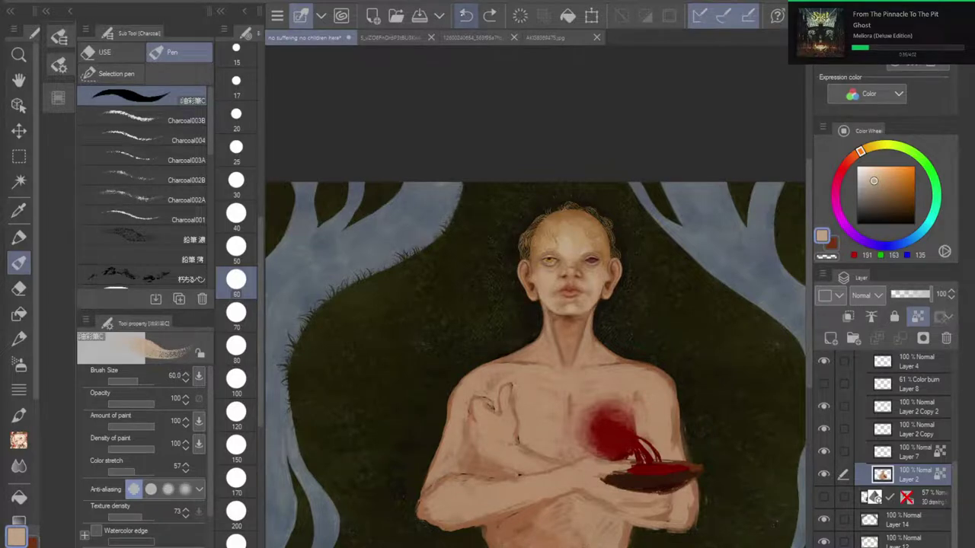
# Step: Add a soft light highlight down the center of the throat with the Charcoal003B brush at size 40
pyautogui.scroll(3, 598, 321)
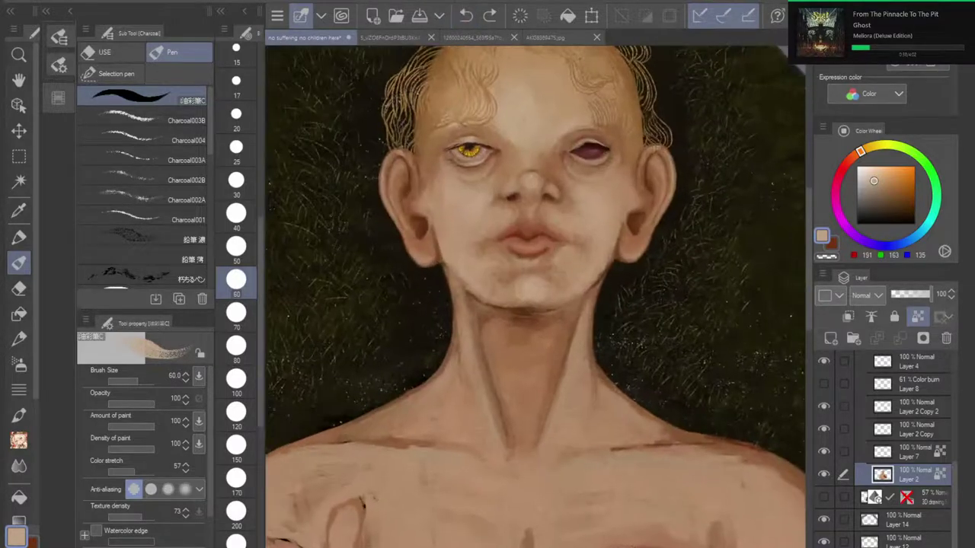
pyautogui.scroll(2, 530, 373)
pyautogui.moveTo(533, 320); pyautogui.dragTo(533, 285)
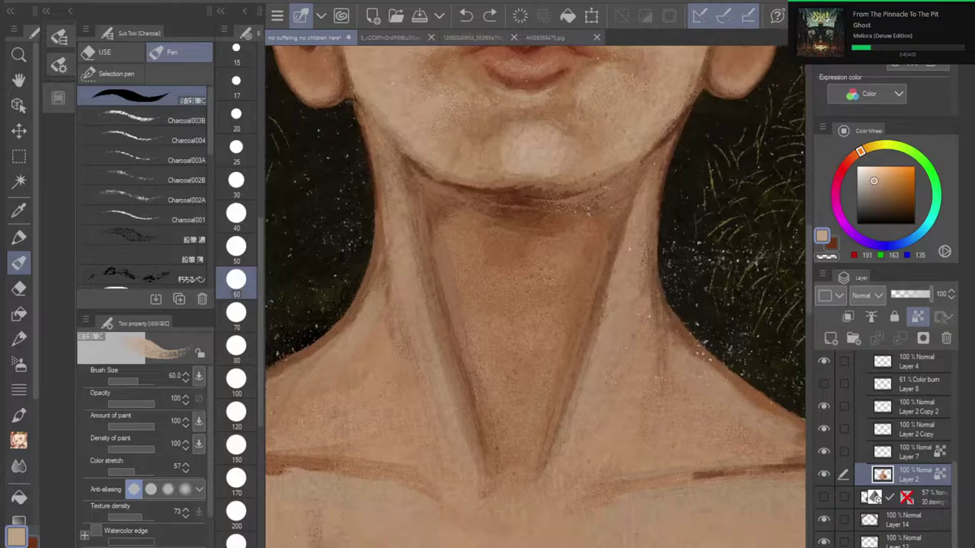
pyautogui.click(137, 120)
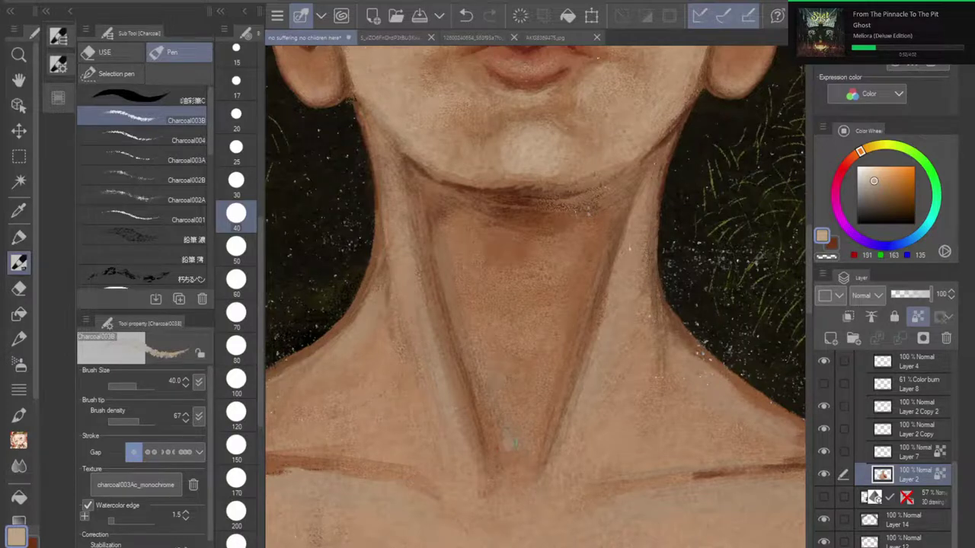
pyautogui.scroll(-3, 572, 358)
pyautogui.moveTo(573, 358); pyautogui.dragTo(610, 386)
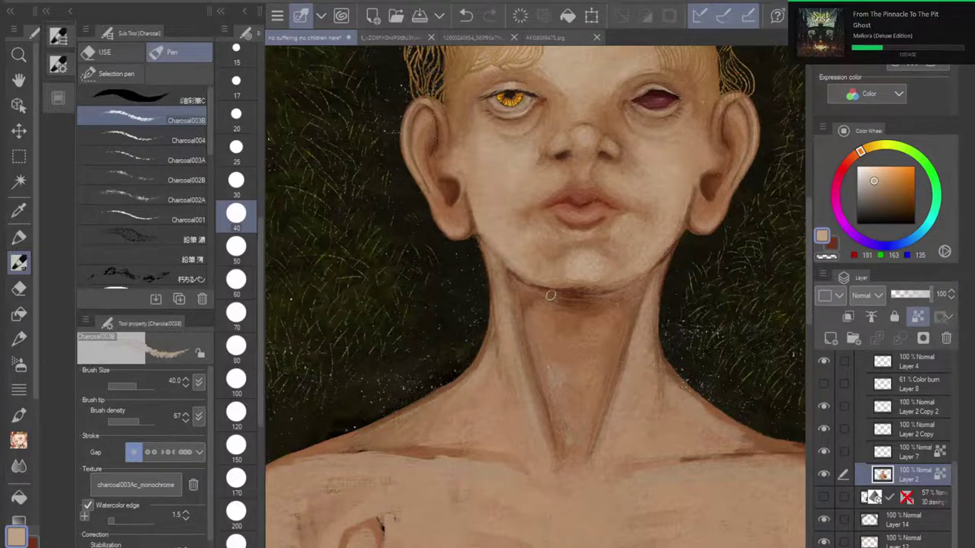
pyautogui.scroll(-3, 610, 363)
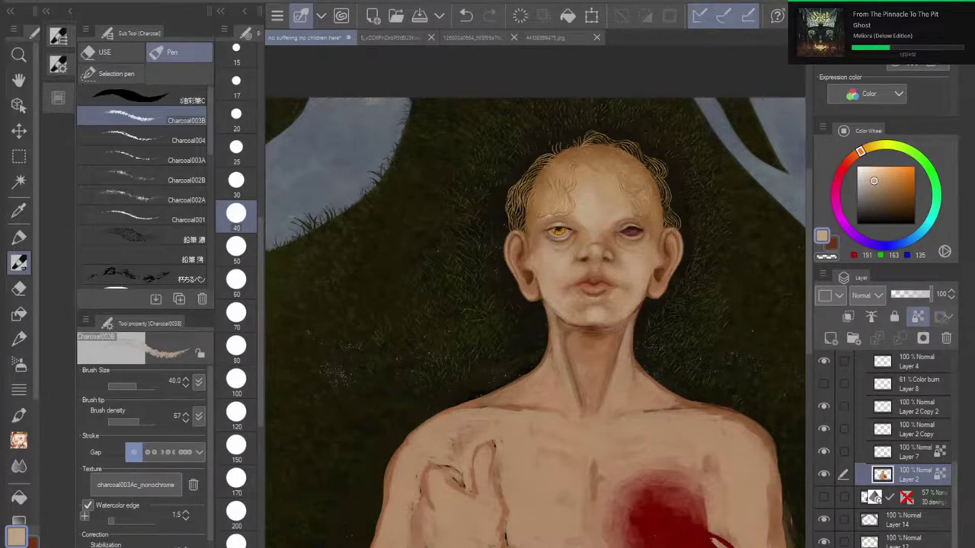
# Step: Sample dark brown RGB 91, 46, 22 from under the chin and deepen the jaw shadow with charcoal, reducing the brush to size 20
pyautogui.scroll(5, 600, 345)
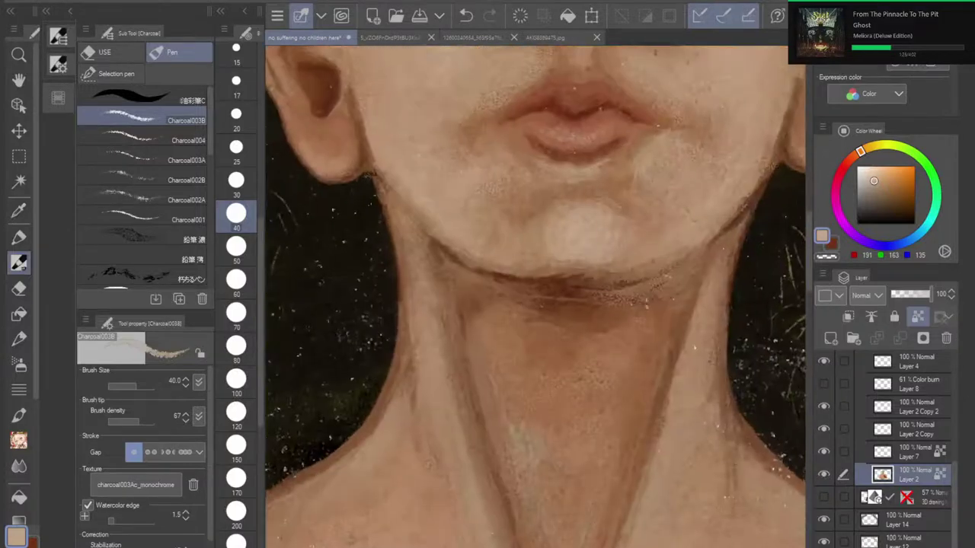
pyautogui.click(19, 211)
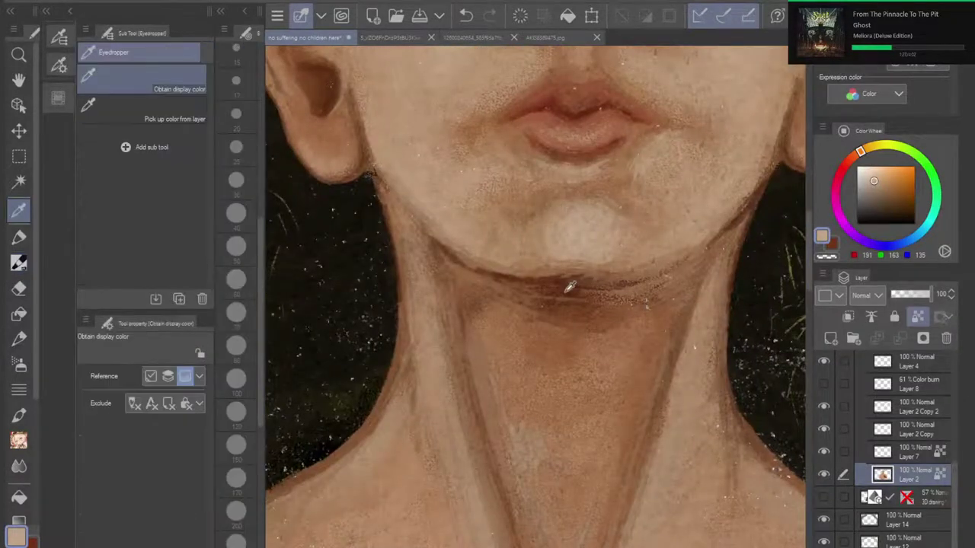
pyautogui.click(571, 283)
pyautogui.click(19, 263)
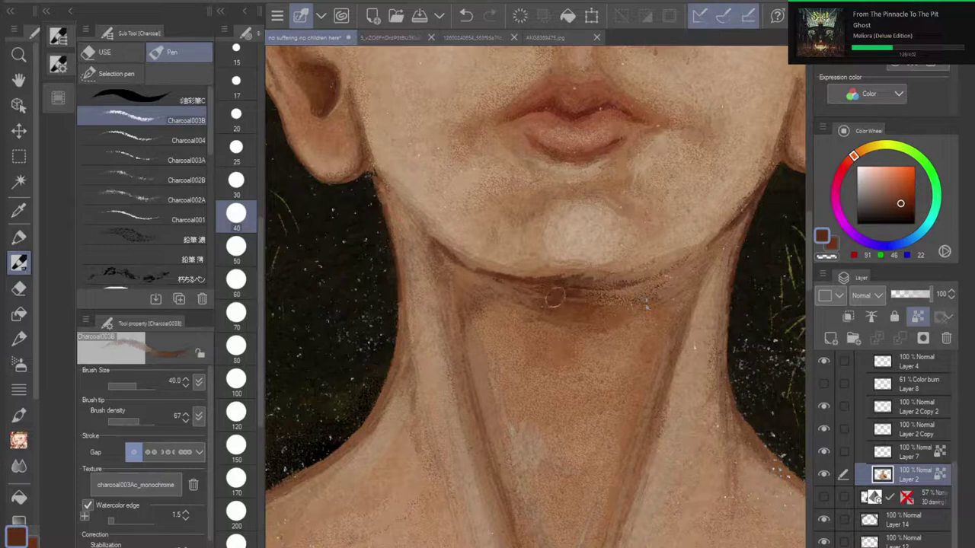
pyautogui.press('[')
pyautogui.press('[')
pyautogui.press('[')
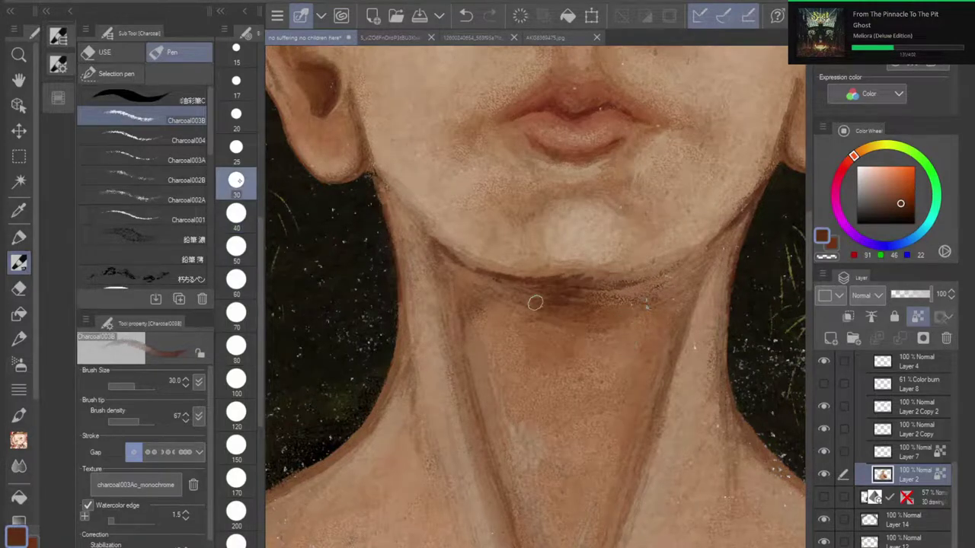
pyautogui.moveTo(559, 298)
pyautogui.mouseDown()
pyautogui.moveTo(522, 294)
pyautogui.moveTo(584, 300)
pyautogui.moveTo(506, 302)
pyautogui.moveTo(594, 316)
pyautogui.moveTo(658, 245)
pyautogui.mouseUp()
pyautogui.scroll(-4, 592, 346)
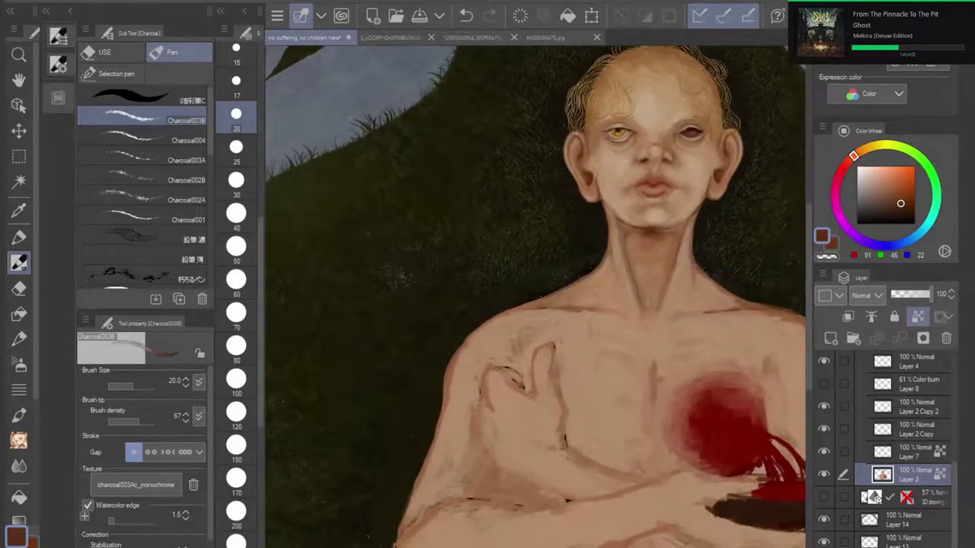
pyautogui.scroll(-5, 643, 335)
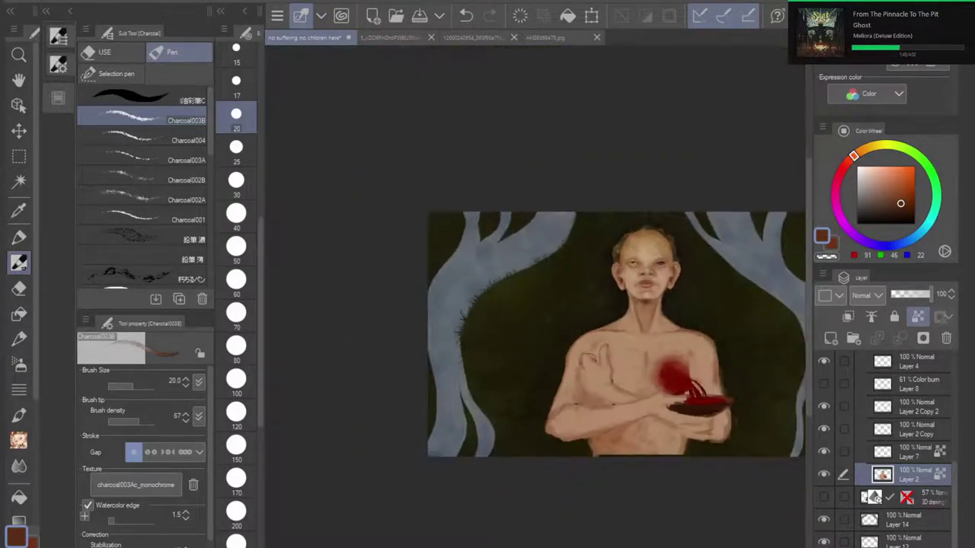
pyautogui.moveTo(644, 335); pyautogui.dragTo(600, 344)
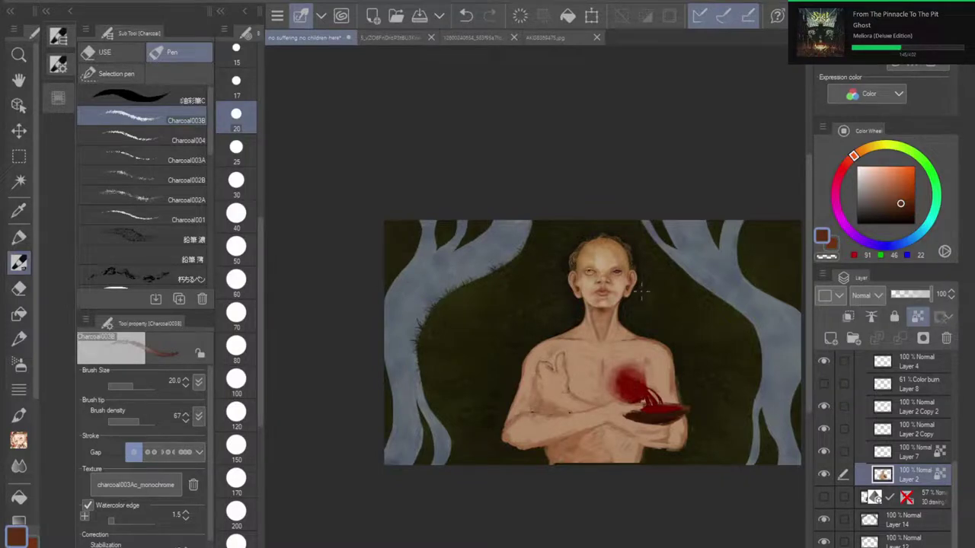
# Step: Paint dark brown shadows along both collarbones toward the pit of the neck with the textured paint brush at size 70
pyautogui.scroll(5, 642, 291)
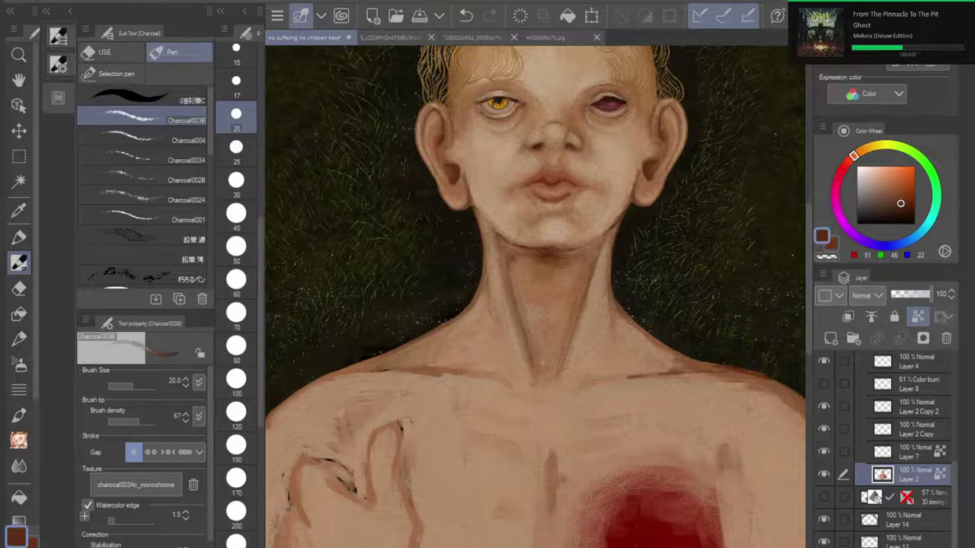
pyautogui.moveTo(579, 350); pyautogui.dragTo(562, 370)
pyautogui.scroll(2, 564, 441)
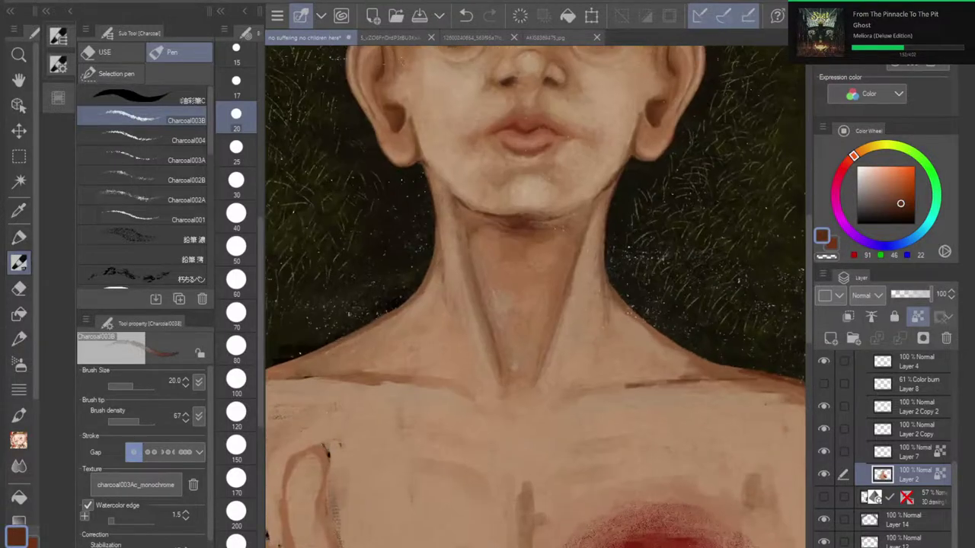
pyautogui.click(141, 97)
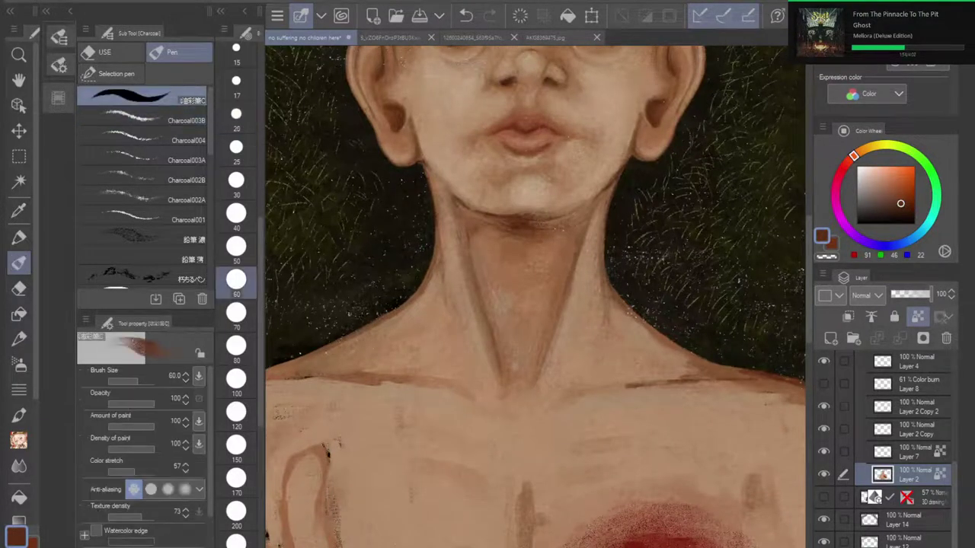
pyautogui.click(236, 313)
pyautogui.moveTo(552, 413)
pyautogui.mouseDown()
pyautogui.moveTo(686, 385)
pyautogui.moveTo(738, 384)
pyautogui.mouseUp()
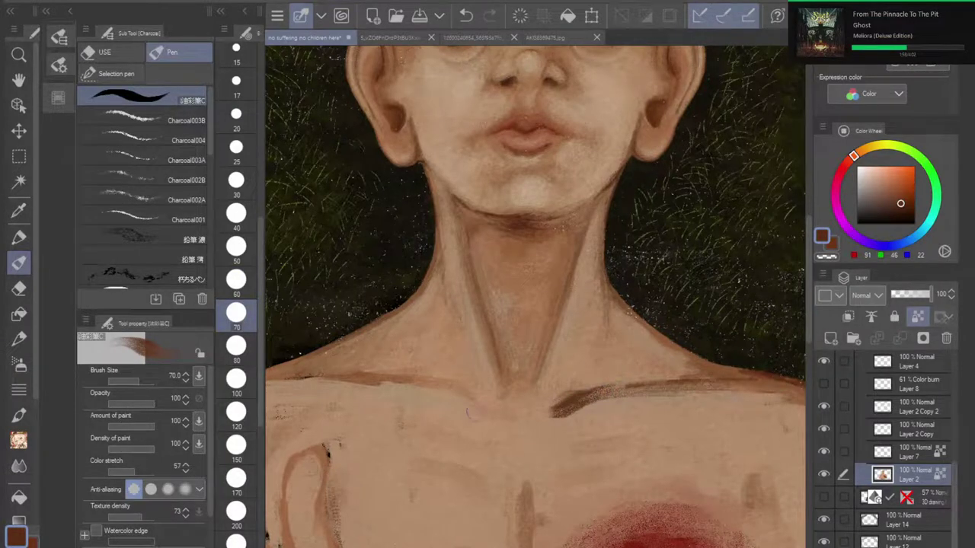
pyautogui.moveTo(468, 408)
pyautogui.mouseDown()
pyautogui.moveTo(434, 383)
pyautogui.moveTo(475, 411)
pyautogui.moveTo(412, 390)
pyautogui.moveTo(306, 375)
pyautogui.mouseUp()
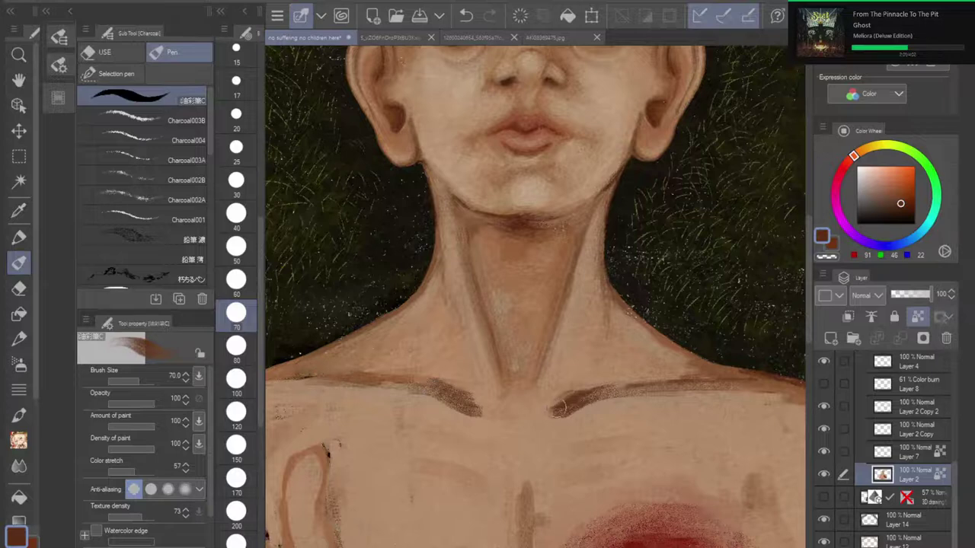
pyautogui.moveTo(466, 405)
pyautogui.mouseDown()
pyautogui.moveTo(495, 422)
pyautogui.moveTo(529, 422)
pyautogui.mouseUp()
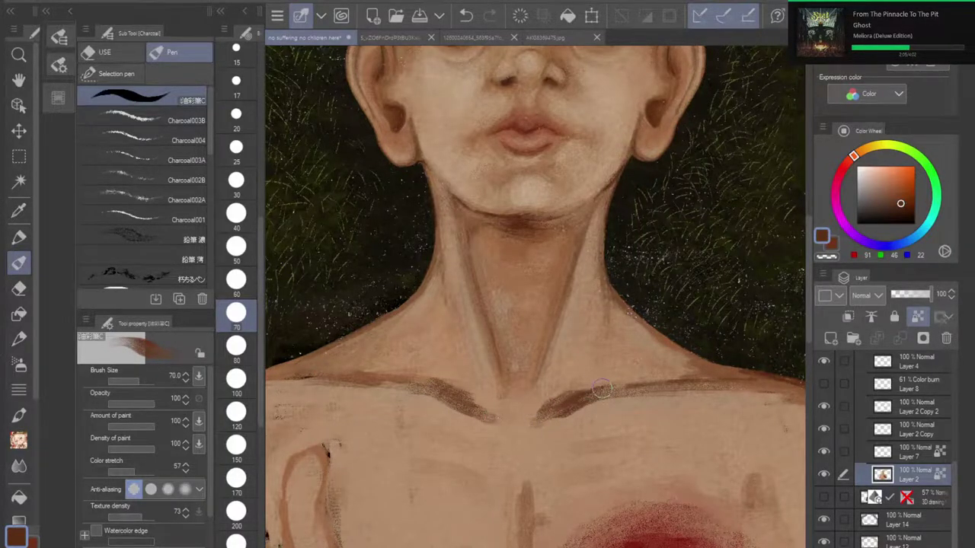
# Step: Mirror the canvas view horizontally and check the whole figure's proportions
pyautogui.scroll(-4, 603, 389)
pyautogui.moveTo(602, 389)
pyautogui.mouseDown()
pyautogui.moveTo(551, 335)
pyautogui.moveTo(511, 320)
pyautogui.moveTo(566, 308)
pyautogui.mouseUp()
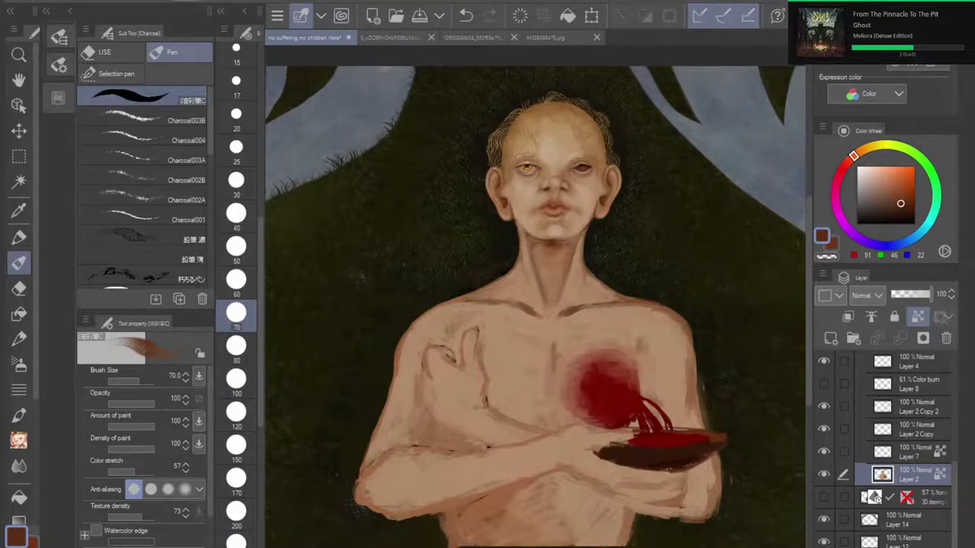
pyautogui.press('h')
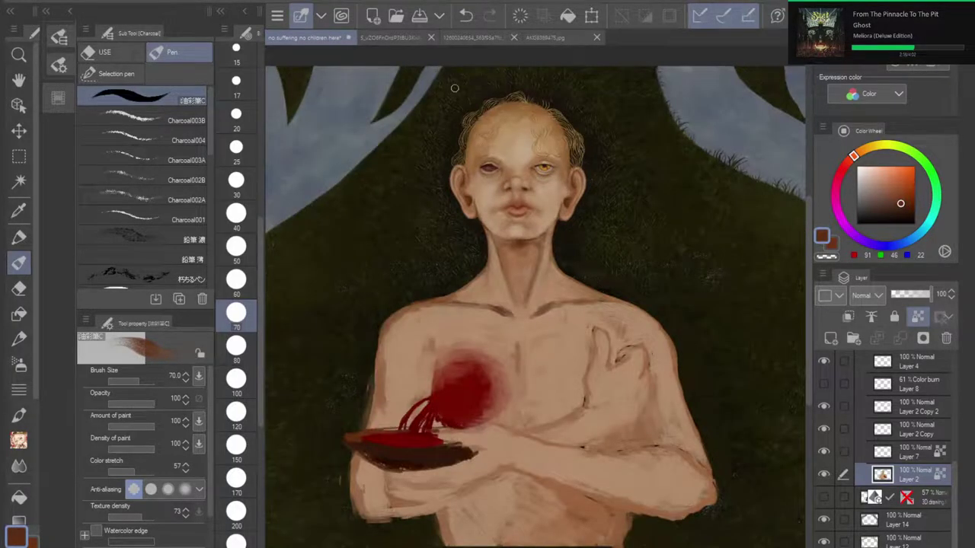
pyautogui.scroll(-5, 609, 373)
pyautogui.scroll(4, 609, 372)
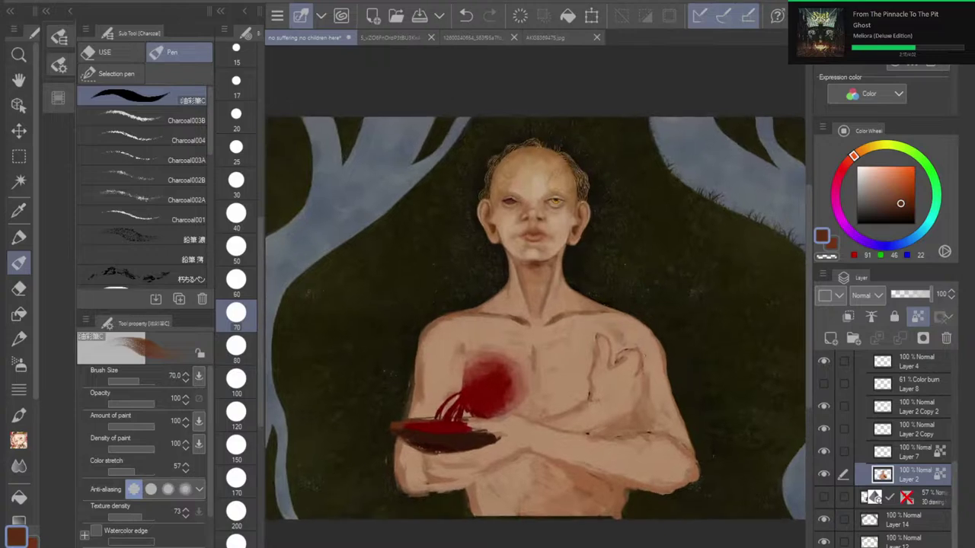
# Step: Toggle Layer 2's visibility off and on to compare the figure with what lies beneath it
pyautogui.click(824, 473)
pyautogui.click(823, 474)
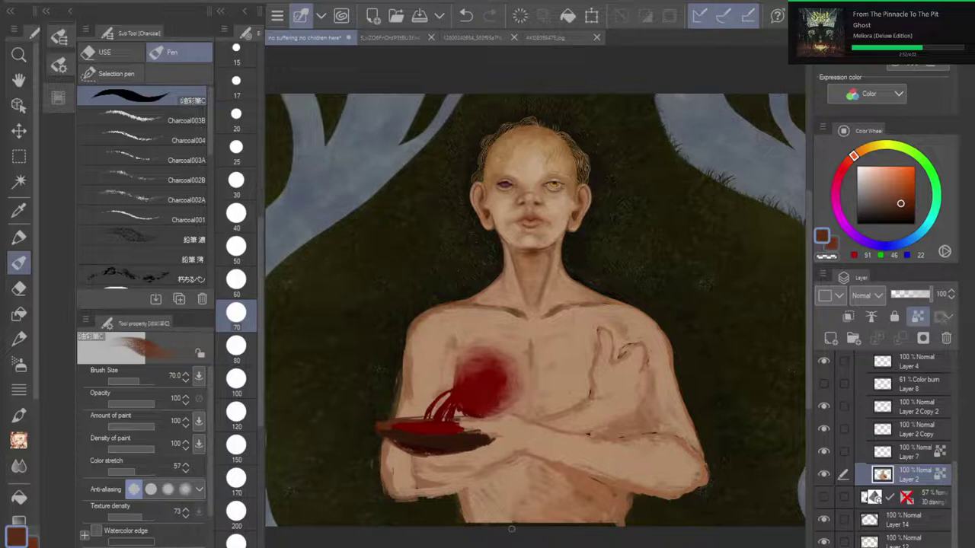
pyautogui.click(823, 474)
pyautogui.click(823, 474)
pyautogui.click(824, 474)
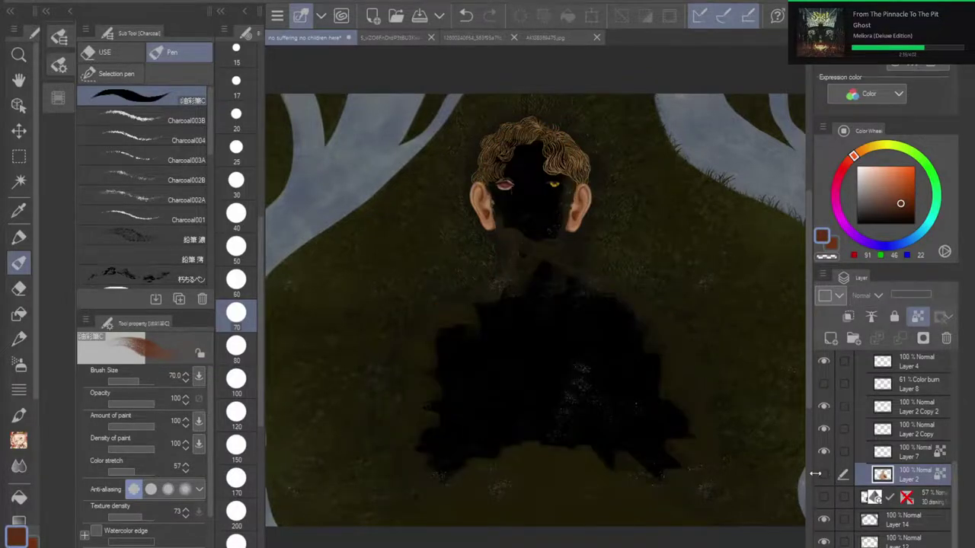
pyautogui.click(824, 473)
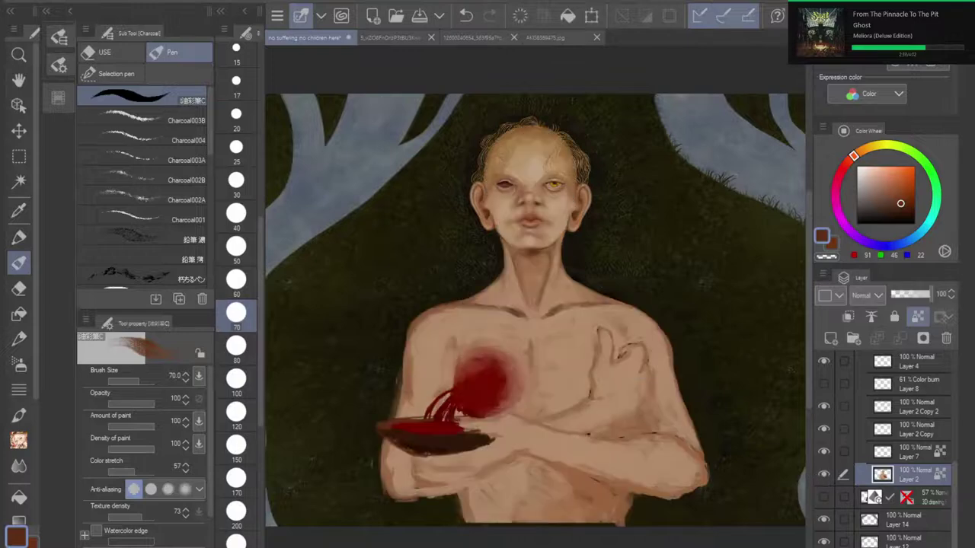
# Step: Mirror the canvas view horizontally and check the symmetry of the face up close and with the torso
pyautogui.scroll(5, 533, 187)
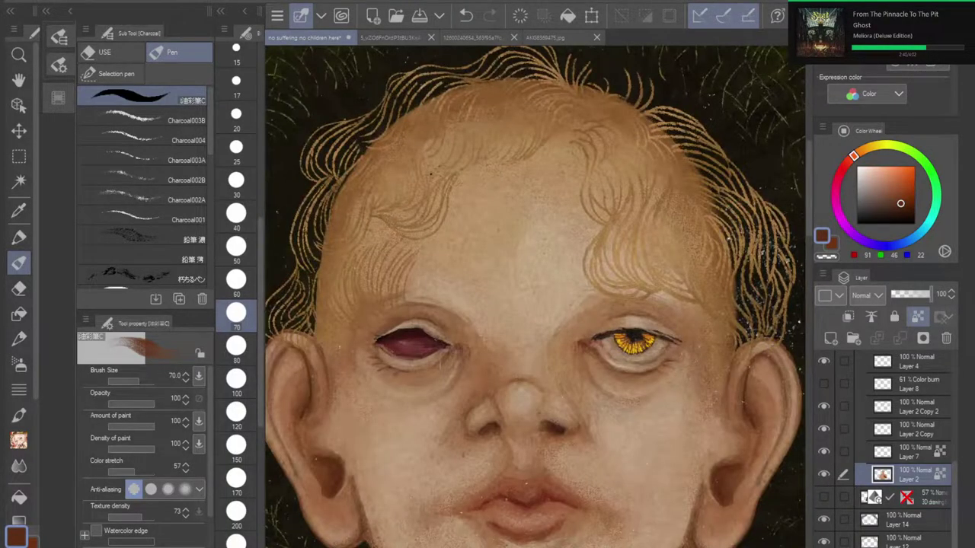
pyautogui.moveTo(463, 454); pyautogui.dragTo(471, 330)
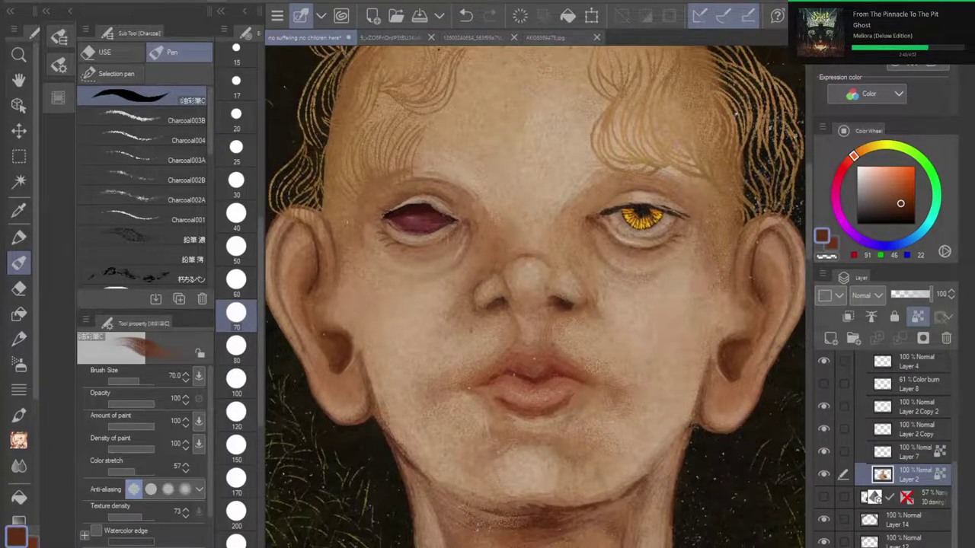
pyautogui.press('h')
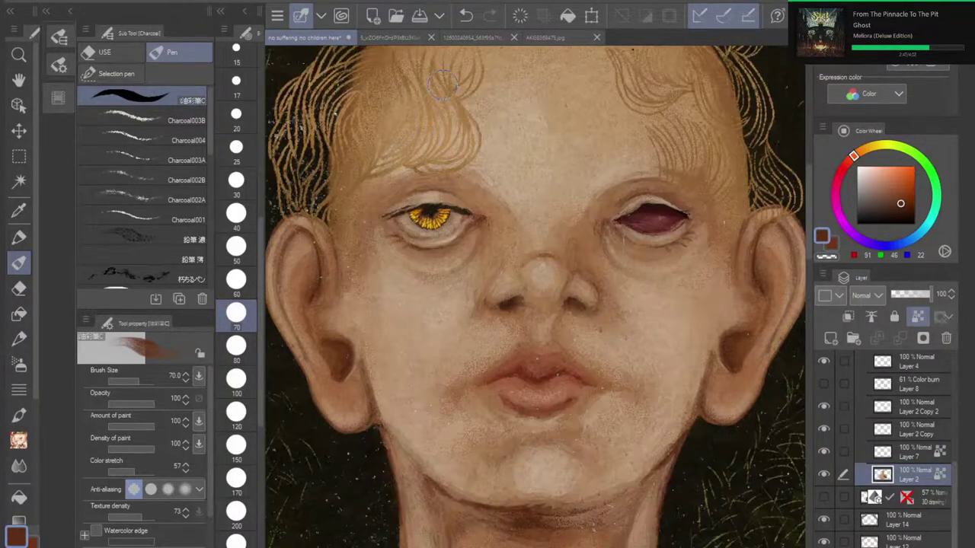
pyautogui.scroll(-5, 444, 85)
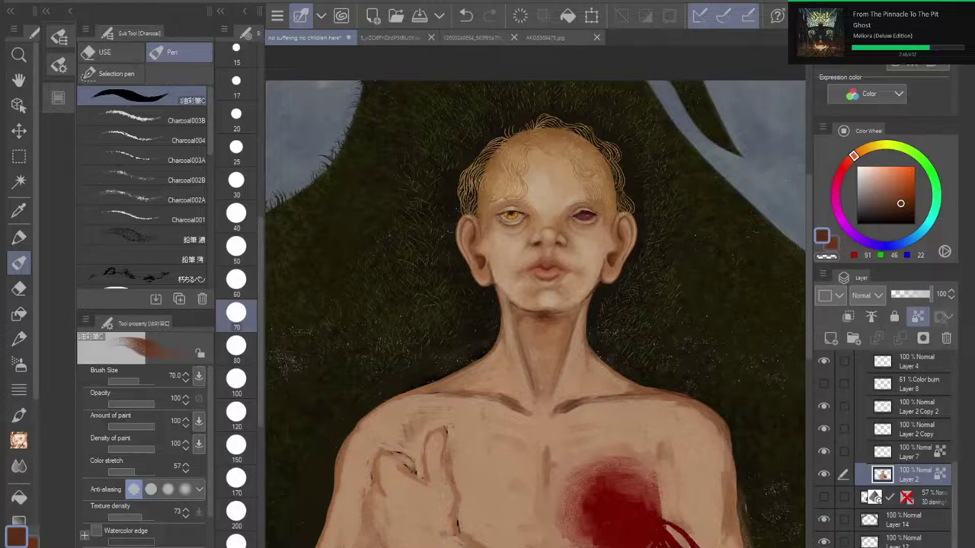
# Step: Paint dark brown shadow along the collarbone on the bowl's side and down the outer edge of the opposite upper arm
pyautogui.moveTo(536, 366); pyautogui.dragTo(549, 251)
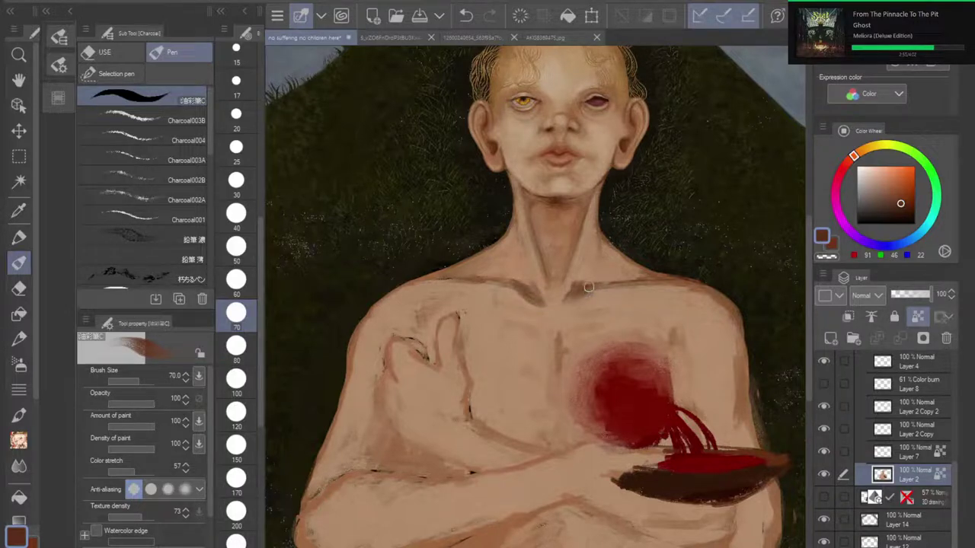
pyautogui.moveTo(589, 287); pyautogui.dragTo(626, 279)
pyautogui.moveTo(536, 300)
pyautogui.mouseDown()
pyautogui.moveTo(492, 276)
pyautogui.moveTo(386, 286)
pyautogui.moveTo(361, 322)
pyautogui.moveTo(349, 388)
pyautogui.mouseUp()
pyautogui.moveTo(351, 340); pyautogui.dragTo(352, 360)
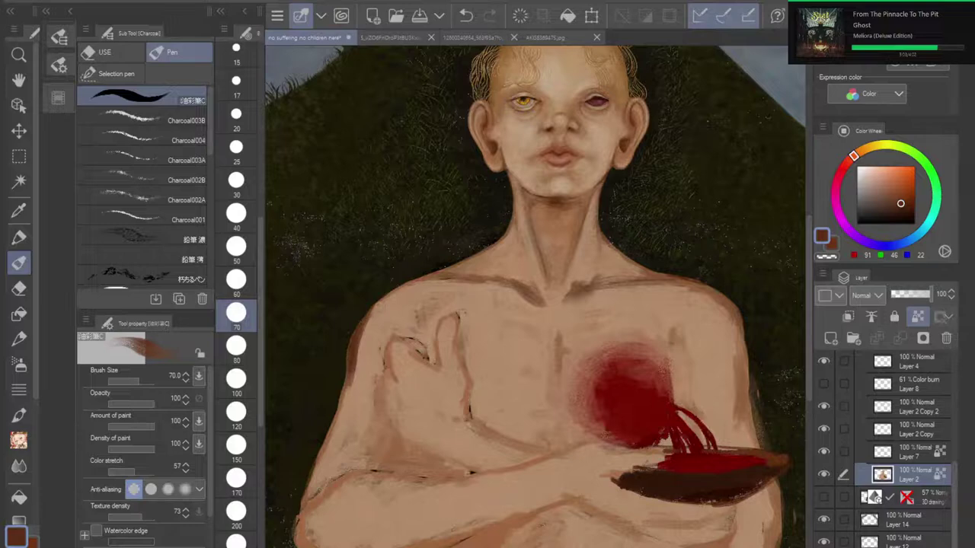
# Step: Turn off Layer 2's transparent pixel lock and outline both shoulders and the outer arm opposite the bowl in dark brown
pyautogui.click(918, 317)
pyautogui.moveTo(420, 281)
pyautogui.mouseDown()
pyautogui.moveTo(371, 297)
pyautogui.moveTo(352, 348)
pyautogui.mouseUp()
pyautogui.moveTo(402, 280)
pyautogui.mouseDown()
pyautogui.moveTo(374, 300)
pyautogui.moveTo(436, 280)
pyautogui.moveTo(385, 285)
pyautogui.moveTo(446, 279)
pyautogui.moveTo(397, 280)
pyautogui.moveTo(364, 317)
pyautogui.mouseUp()
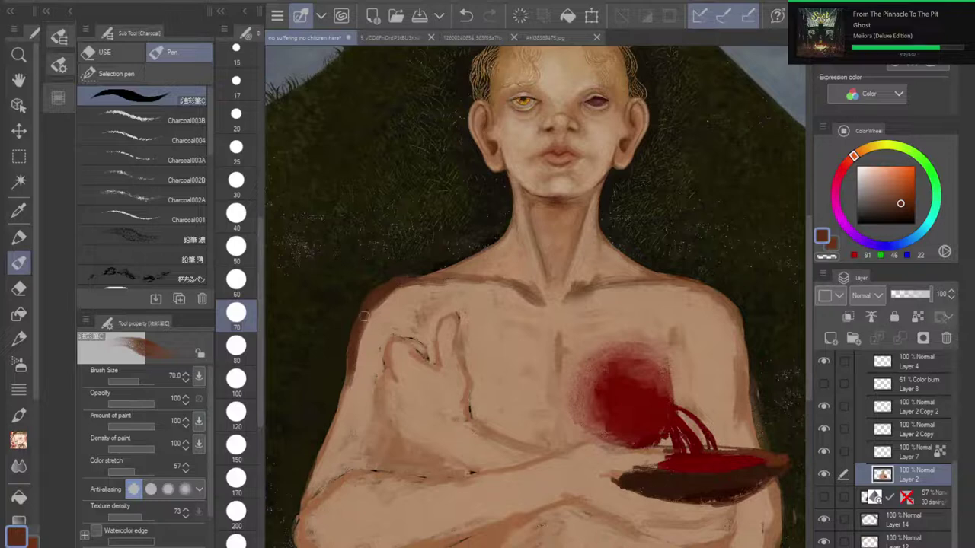
pyautogui.moveTo(690, 282)
pyautogui.mouseDown()
pyautogui.moveTo(730, 304)
pyautogui.moveTo(708, 289)
pyautogui.moveTo(738, 322)
pyautogui.mouseUp()
pyautogui.moveTo(350, 386); pyautogui.dragTo(300, 496)
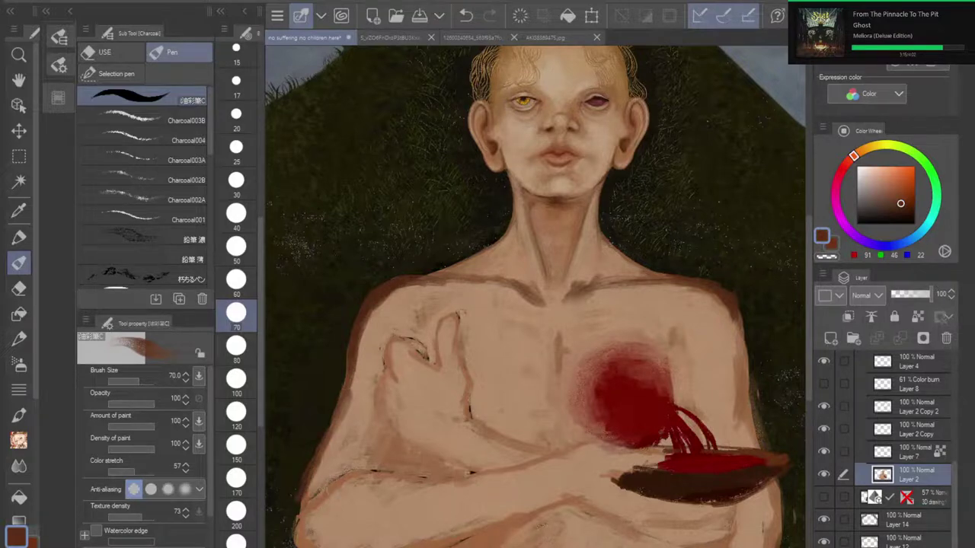
# Step: Darken the crease above the front forearm, the elbow's edge and the shadows between the crossed arms
pyautogui.moveTo(350, 476)
pyautogui.mouseDown()
pyautogui.moveTo(320, 497)
pyautogui.moveTo(363, 471)
pyautogui.moveTo(431, 474)
pyautogui.mouseUp()
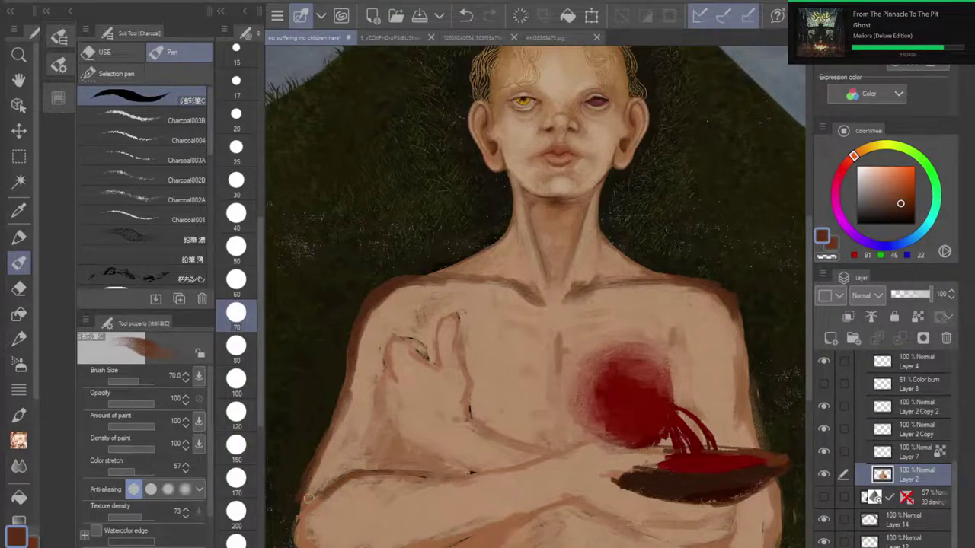
pyautogui.moveTo(308, 499); pyautogui.dragTo(297, 544)
pyautogui.moveTo(563, 499)
pyautogui.mouseDown()
pyautogui.moveTo(459, 541)
pyautogui.moveTo(588, 510)
pyautogui.mouseUp()
pyautogui.moveTo(396, 434); pyautogui.dragTo(451, 464)
# Step: Deepen the dark brown contours of the hand beneath the bowl and the shadow where the forearms cross the chest
pyautogui.scroll(-4, 585, 354)
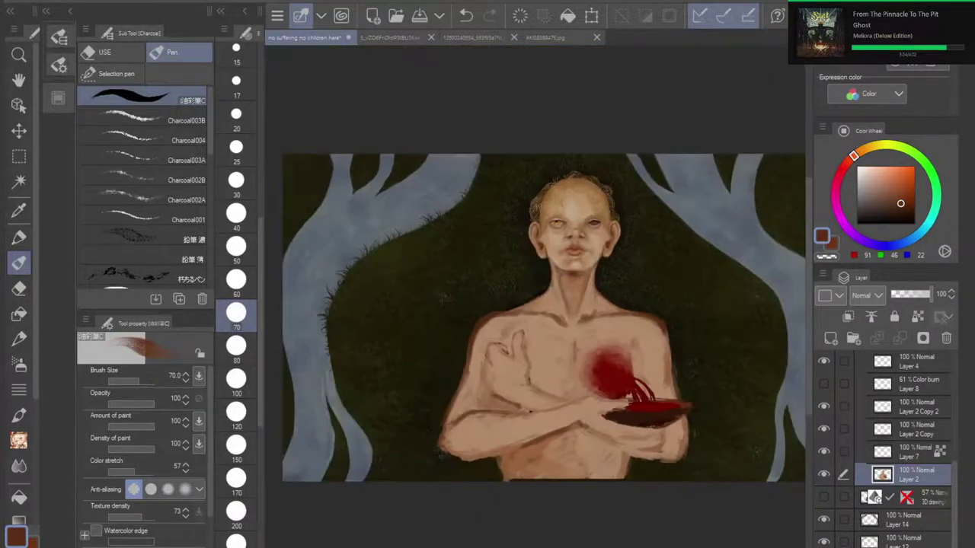
pyautogui.scroll(1, 610, 428)
pyautogui.moveTo(485, 492); pyautogui.dragTo(497, 463)
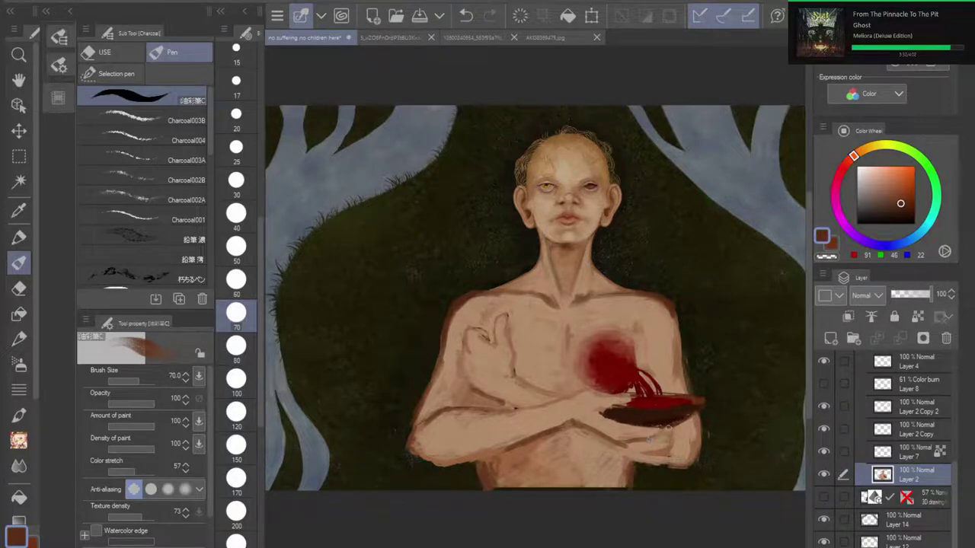
pyautogui.moveTo(663, 430); pyautogui.dragTo(668, 424)
pyautogui.moveTo(605, 417)
pyautogui.mouseDown()
pyautogui.moveTo(655, 427)
pyautogui.moveTo(650, 442)
pyautogui.mouseUp()
pyautogui.moveTo(563, 400)
pyautogui.mouseDown()
pyautogui.moveTo(611, 394)
pyautogui.moveTo(592, 410)
pyautogui.moveTo(490, 415)
pyautogui.moveTo(501, 407)
pyautogui.moveTo(458, 370)
pyautogui.moveTo(471, 384)
pyautogui.mouseUp()
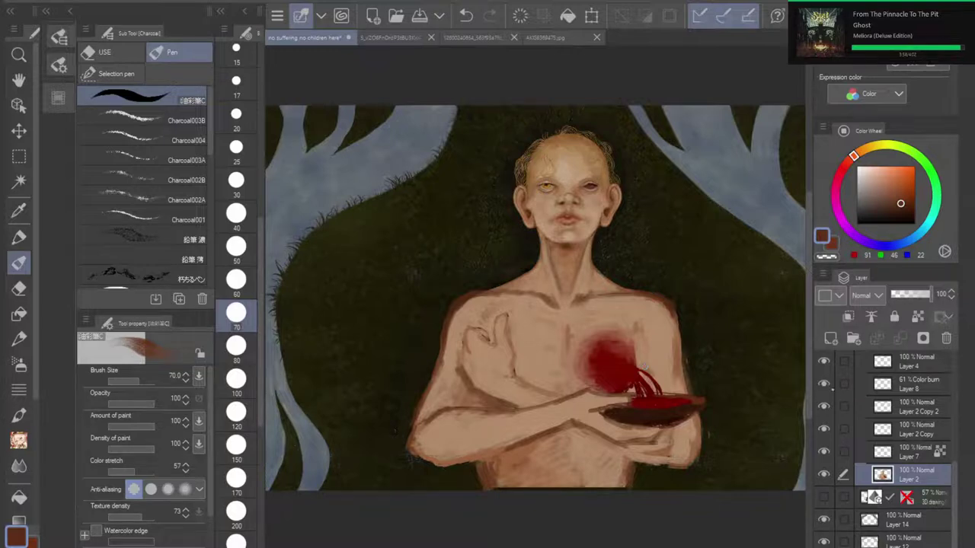
# Step: Toggle Layer 5's visibility on and off, and show Layer 7 Copy with the white drapery
pyautogui.scroll(3, 883, 441)
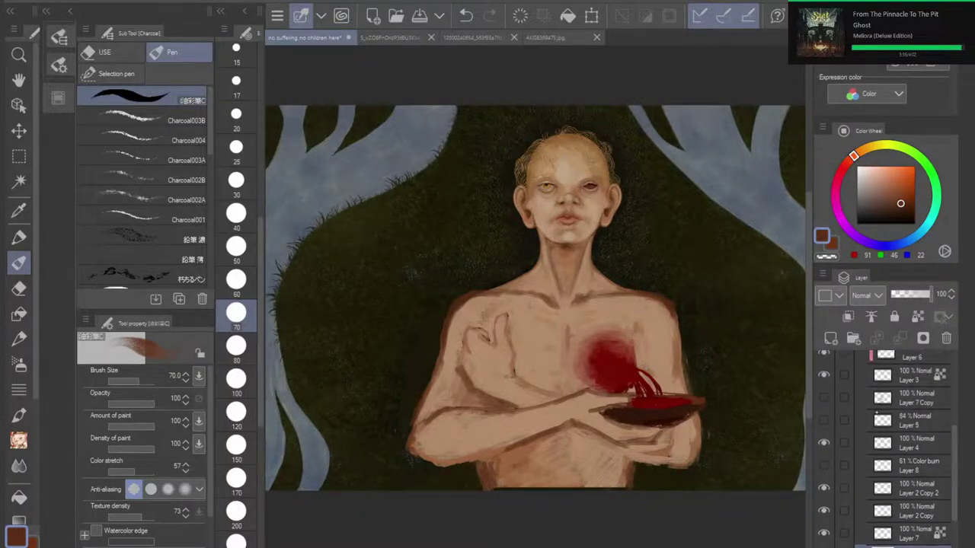
pyautogui.click(823, 418)
pyautogui.click(824, 419)
pyautogui.click(823, 397)
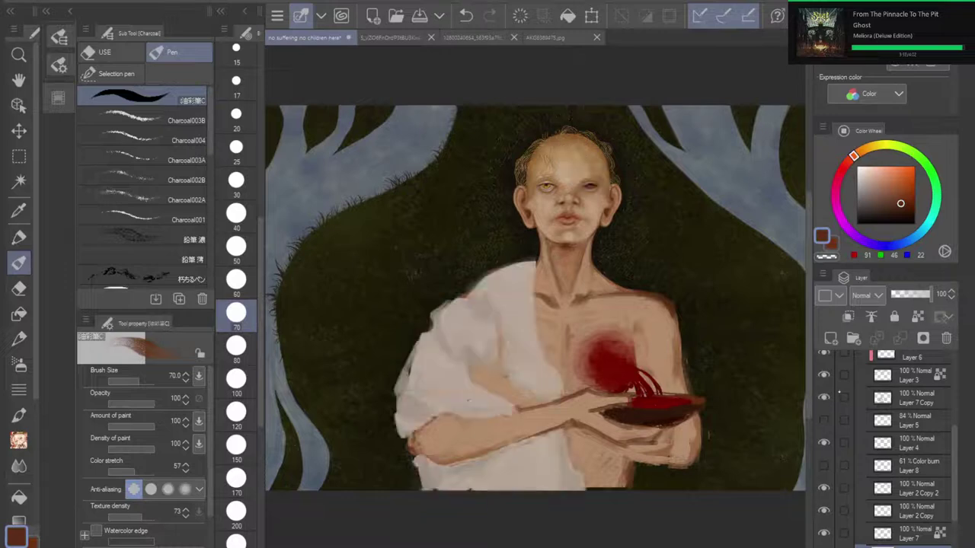
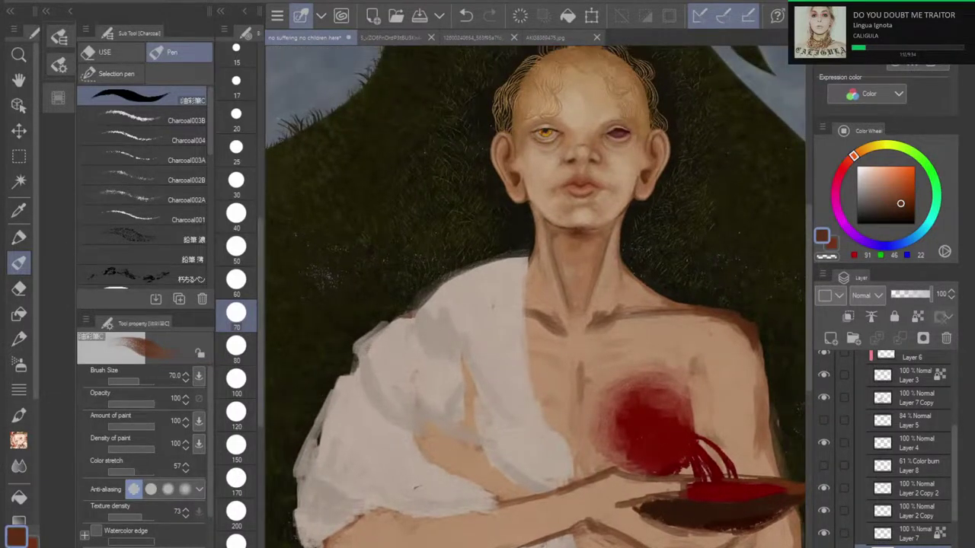
pyautogui.moveTo(533, 343); pyautogui.dragTo(537, 235)
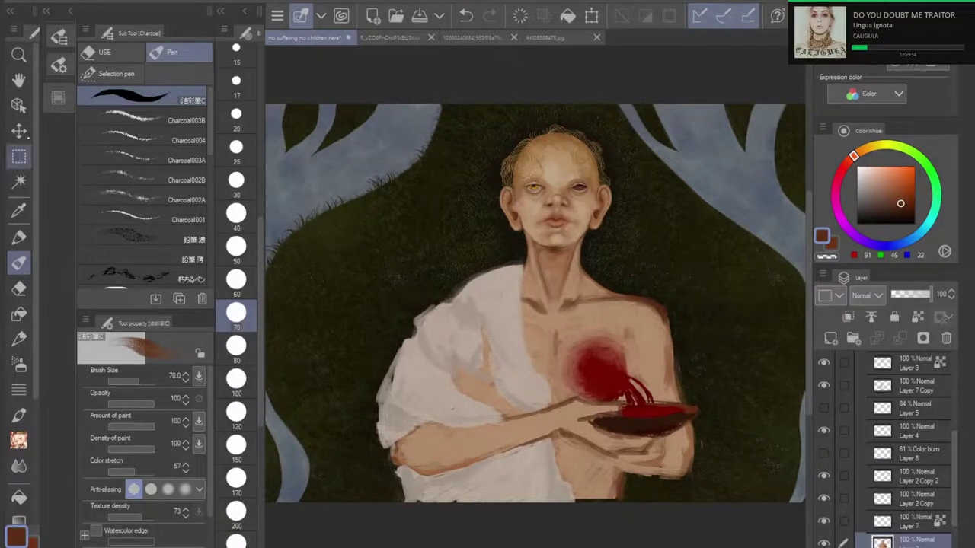
# Step: Try to move the figure's layer and undo the shift
pyautogui.press('k')
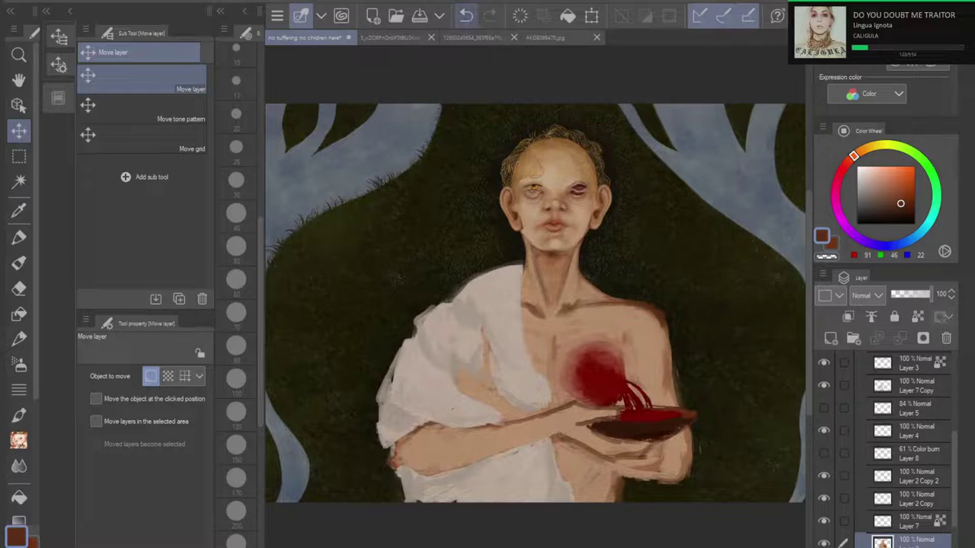
pyautogui.click(466, 16)
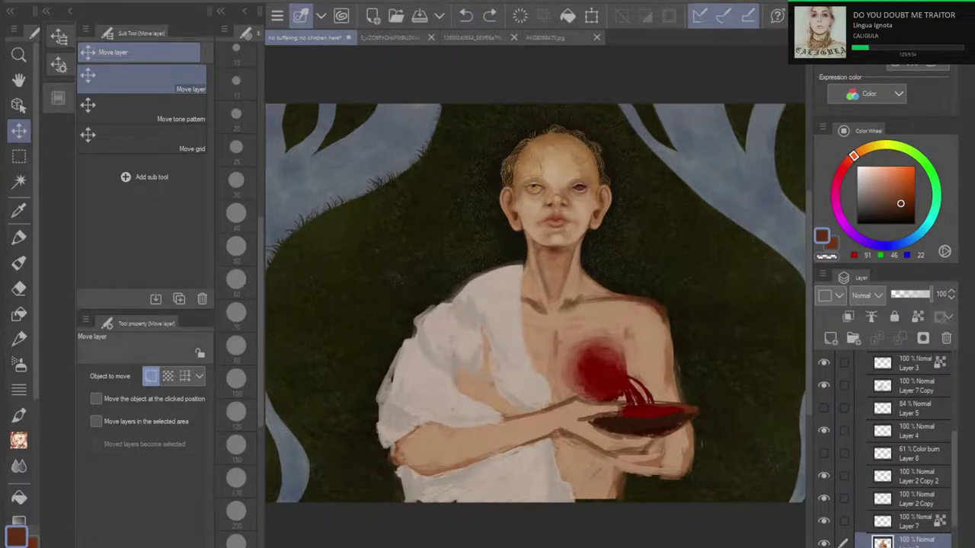
# Step: Sample skin tone RGB 169, 133, 100 from the upper chest for the paint brush and undo the last stroke
pyautogui.click(19, 211)
pyautogui.click(630, 303)
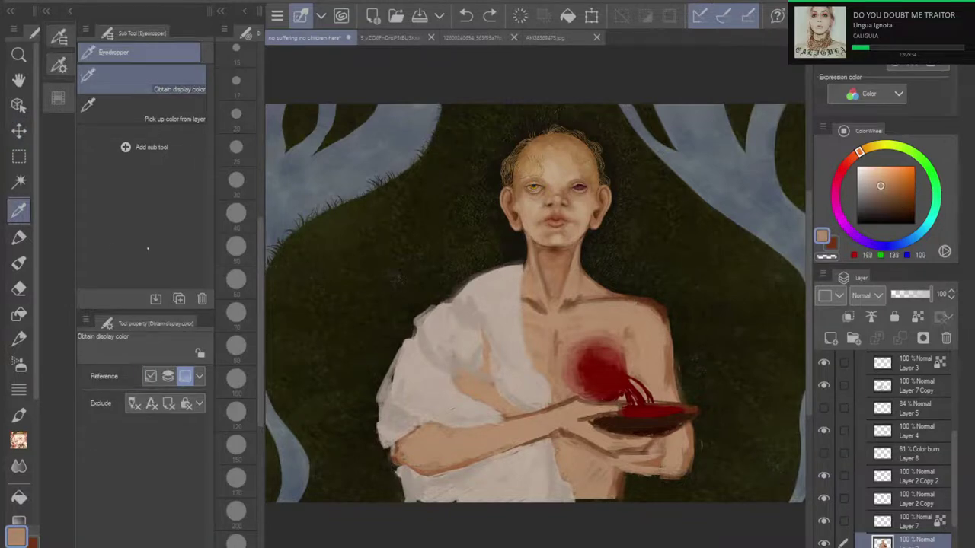
pyautogui.click(19, 263)
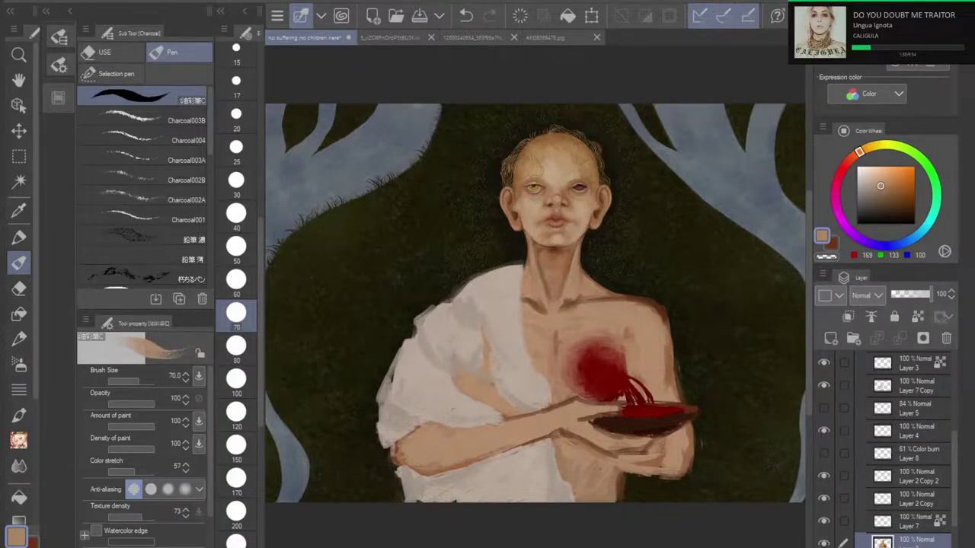
pyautogui.hotkey('ctrl', 'z')
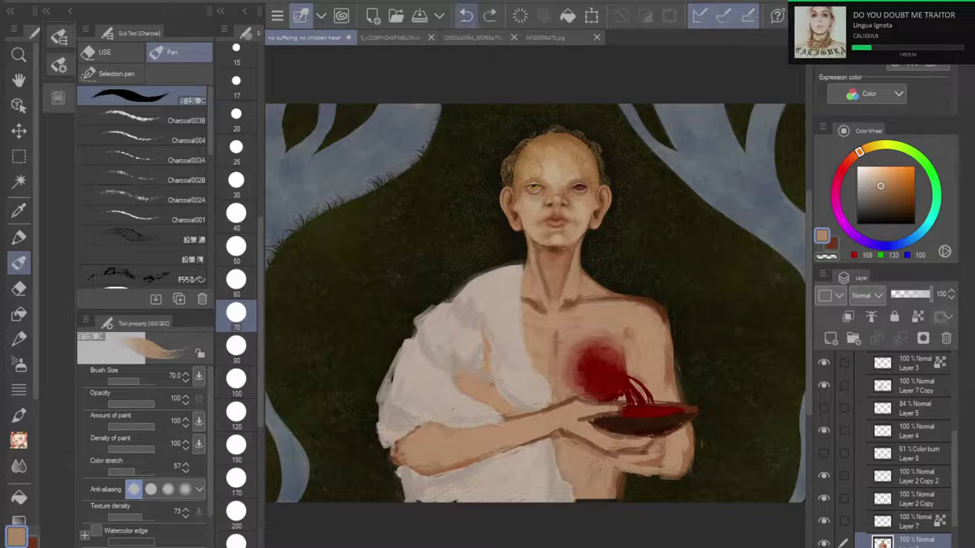
# Step: Pick skin tone RGB 185, 145, 110 from the colour history and smooth the forearm beneath the bowl at brush size 100
pyautogui.click(58, 98)
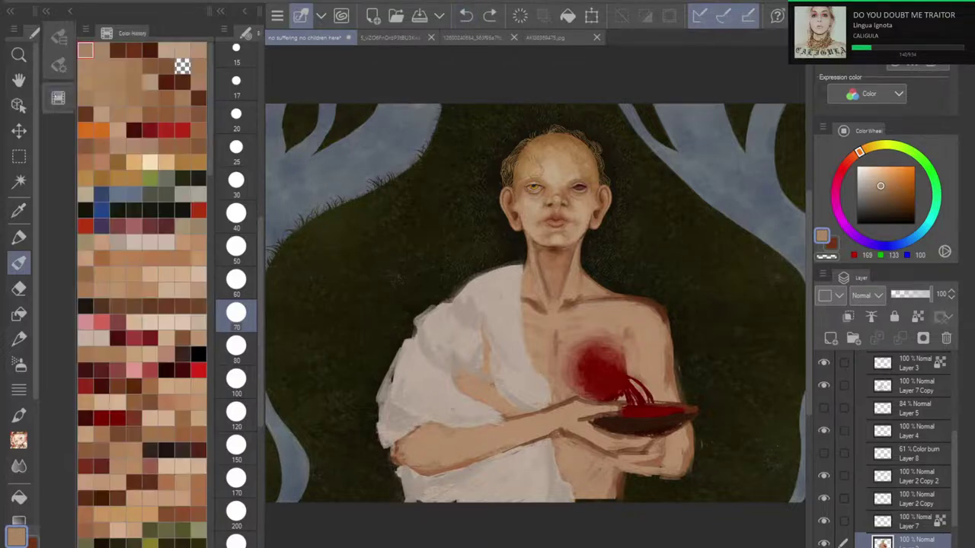
pyautogui.click(198, 51)
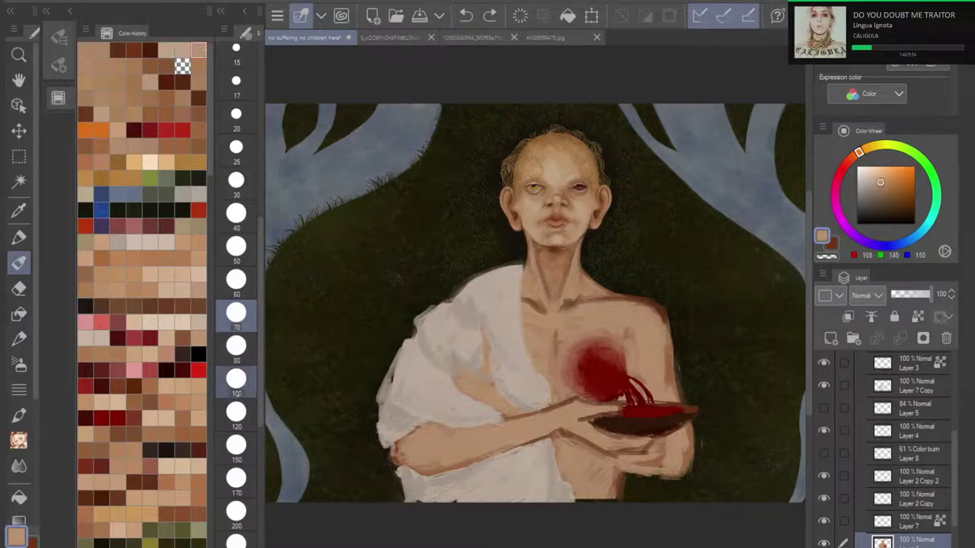
pyautogui.click(236, 379)
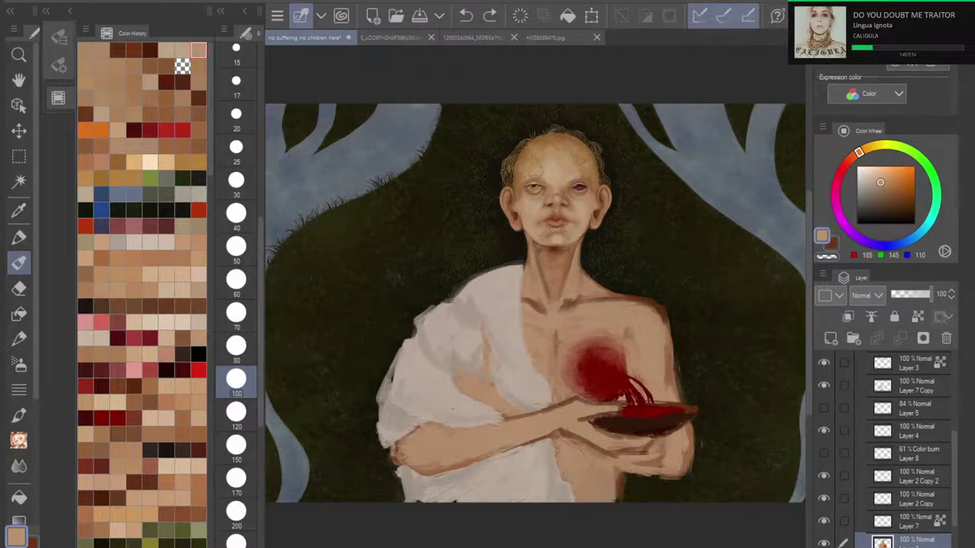
pyautogui.moveTo(638, 476); pyautogui.dragTo(663, 474)
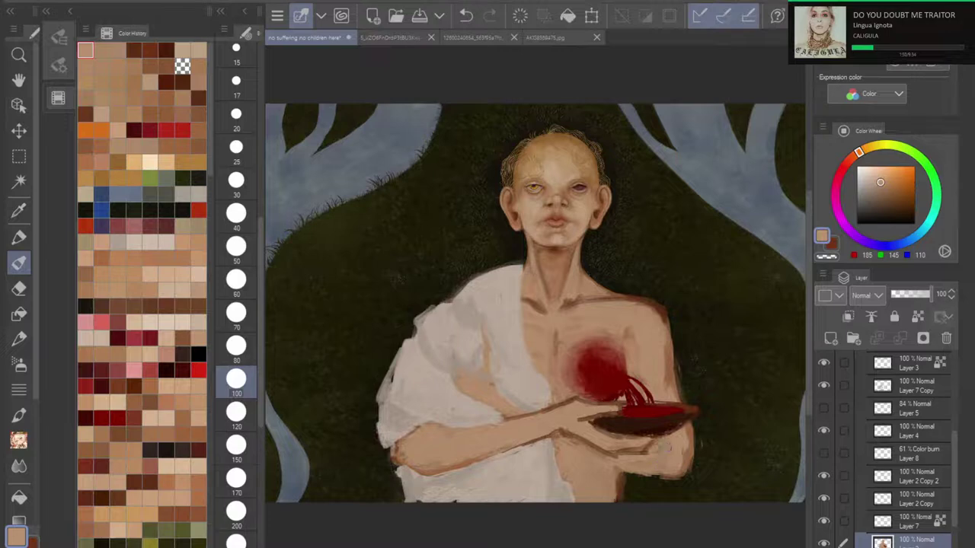
# Step: Pick brown RGB 139, 88, 52 from the colour history and define the armpit crease and lower forearm at brush size 50
pyautogui.click(165, 80)
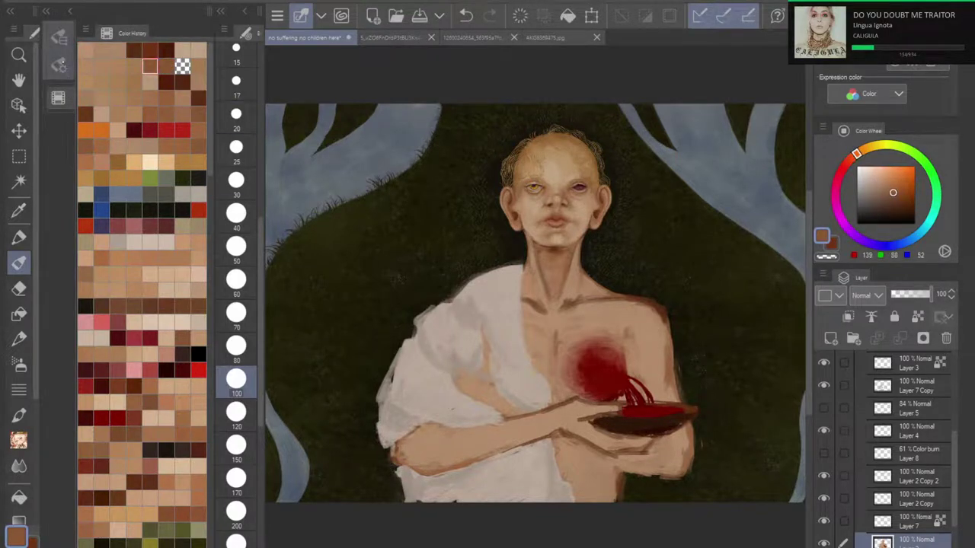
pyautogui.click(59, 65)
pyautogui.click(236, 246)
pyautogui.press('[')
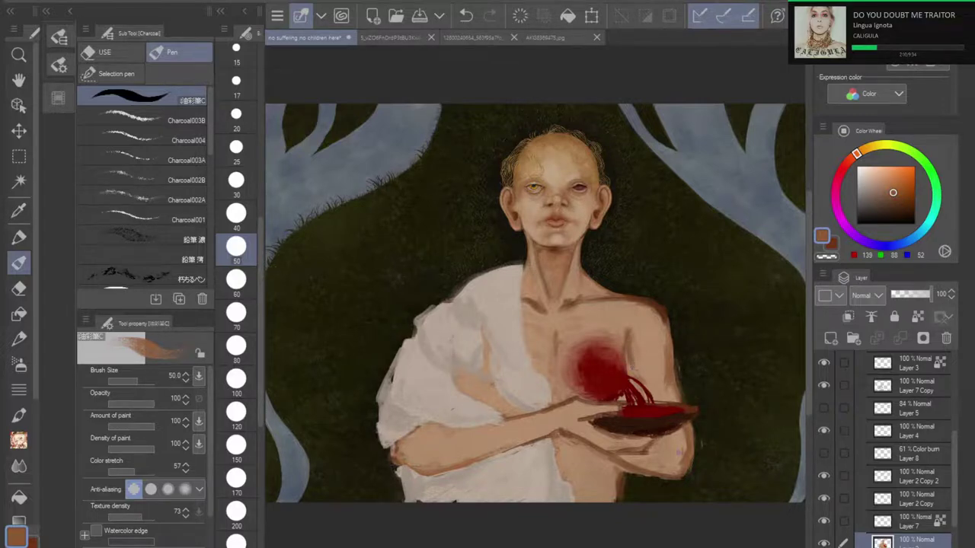
# Step: Review the whole composition and study the crucifixion and bleeding saint reference paintings, mirroring the view of each reference
pyautogui.scroll(-3, 699, 470)
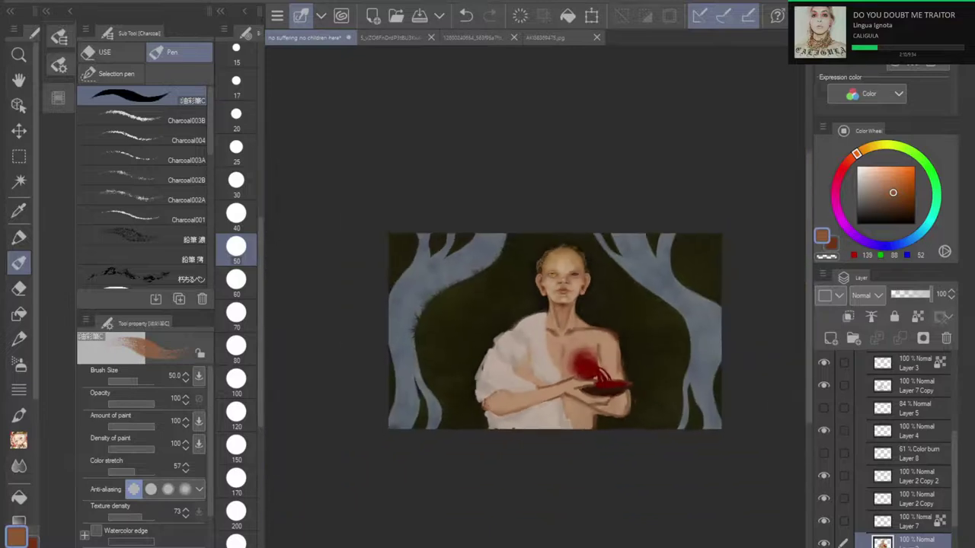
pyautogui.scroll(2, 584, 365)
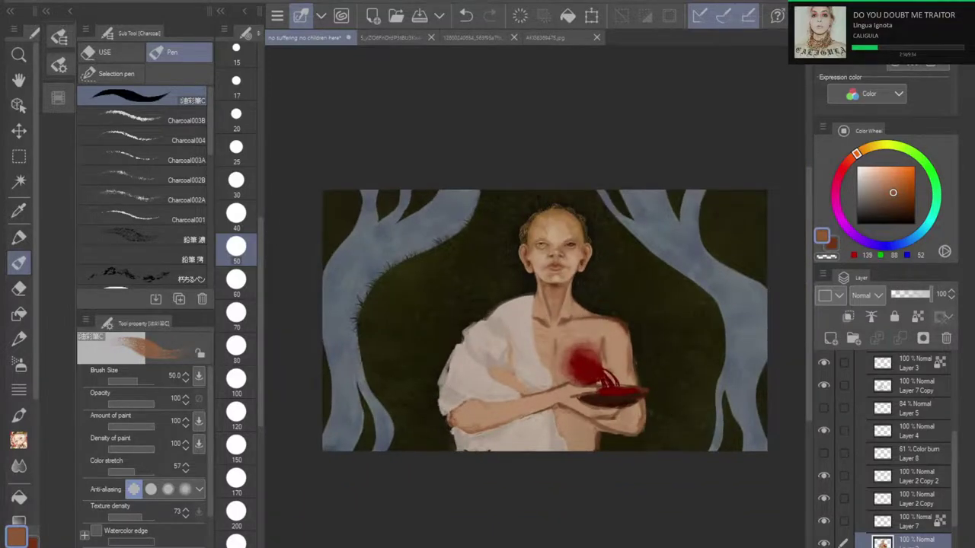
pyautogui.scroll(4, 555, 335)
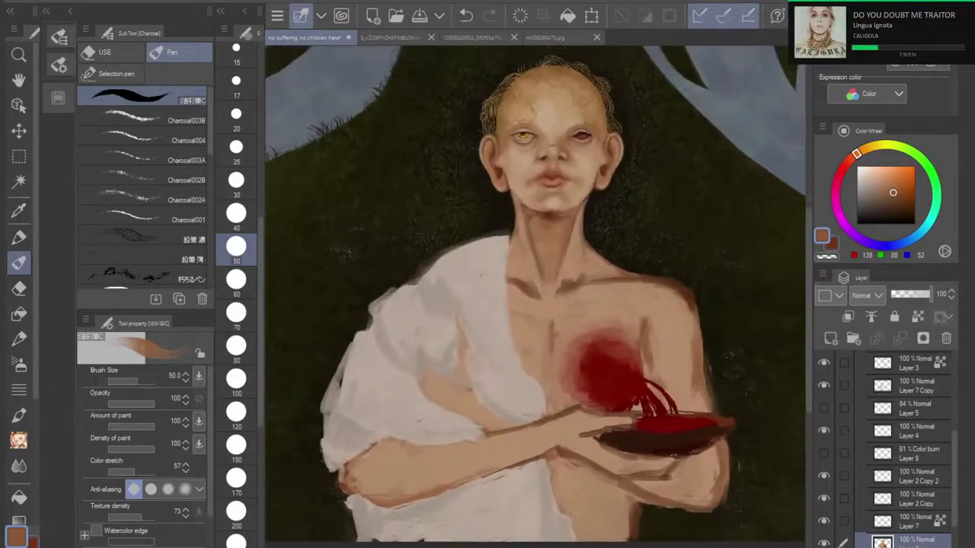
pyautogui.scroll(1, 539, 294)
pyautogui.click(472, 38)
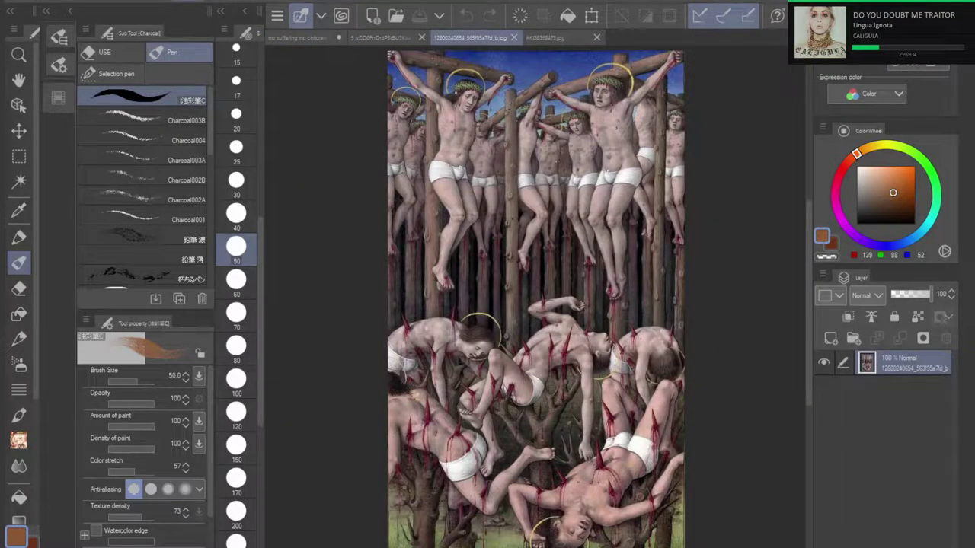
pyautogui.press('h')
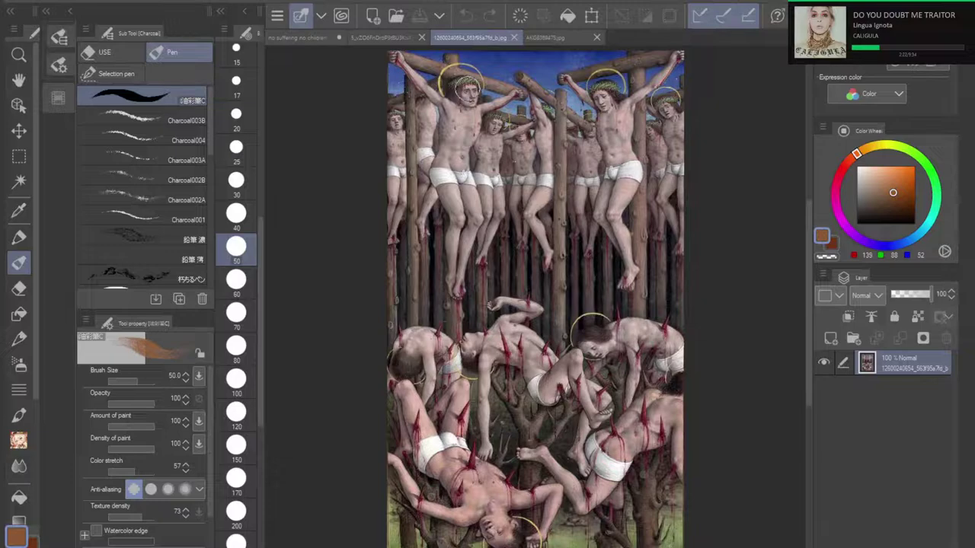
pyautogui.hotkey('ctrl', 'Tab')
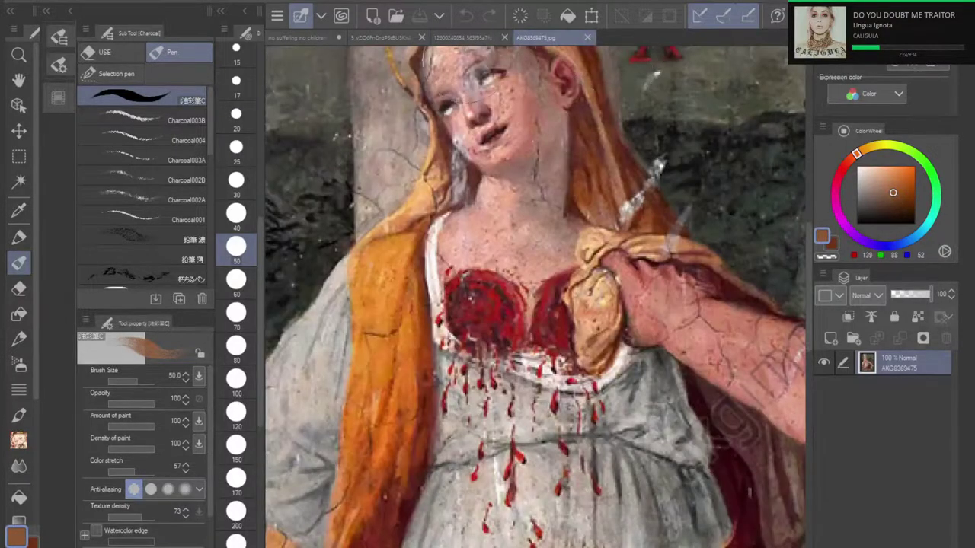
pyautogui.hotkey('ctrl', '-')
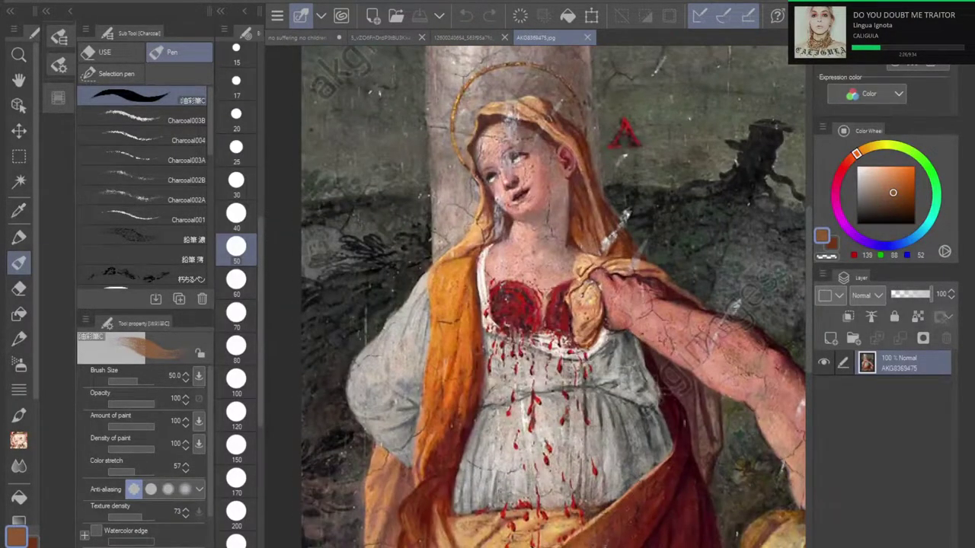
pyautogui.press('h')
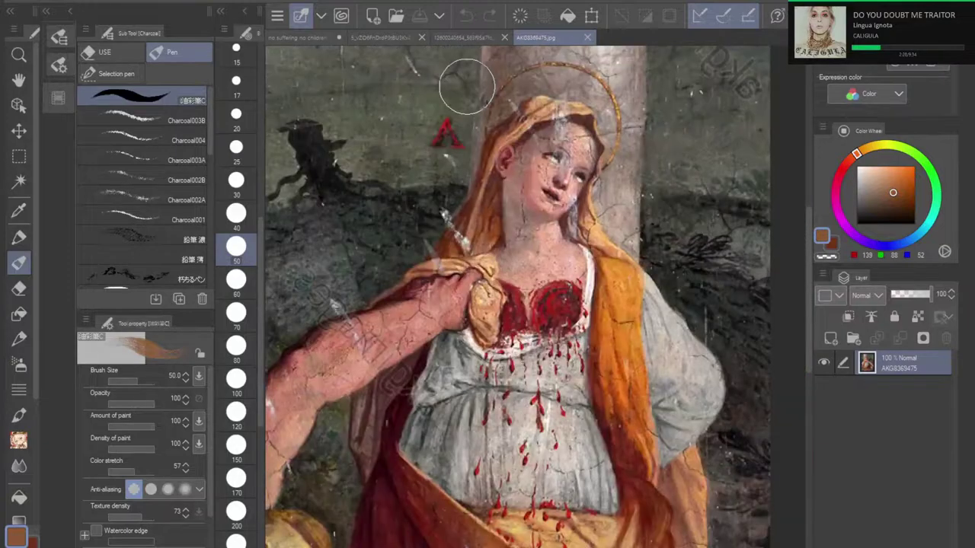
# Step: Return from the saint reference to the portrait painting and examine the face, neck, collarbones and chest up close
pyautogui.hotkey('ctrl', '-')
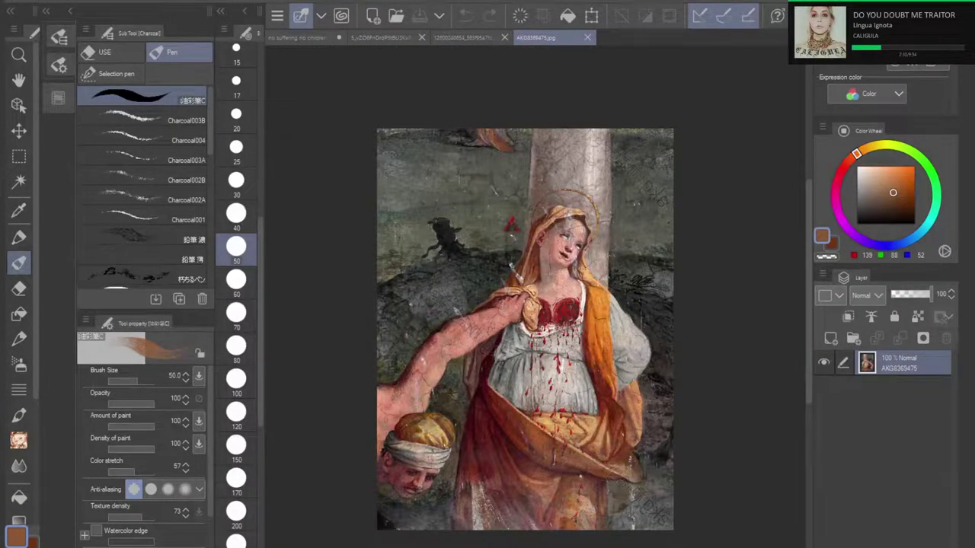
pyautogui.hotkey('ctrl', 'Tab')
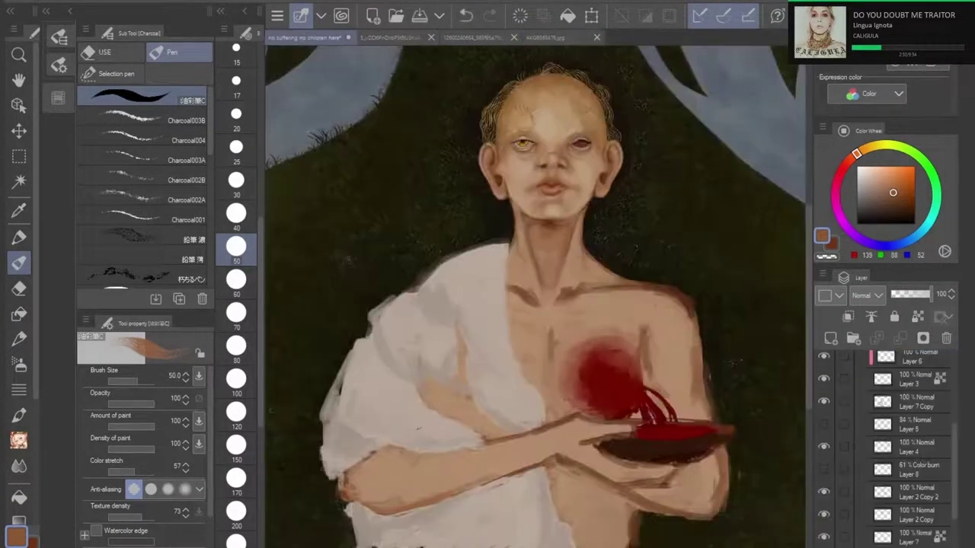
pyautogui.scroll(3, 594, 343)
pyautogui.moveTo(535, 228); pyautogui.dragTo(535, 381)
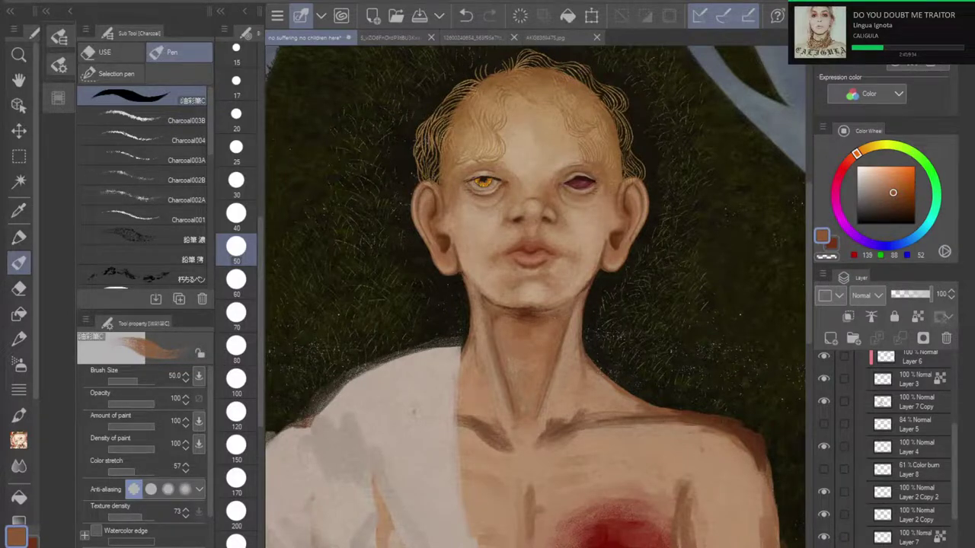
pyautogui.moveTo(535, 373); pyautogui.dragTo(550, 213)
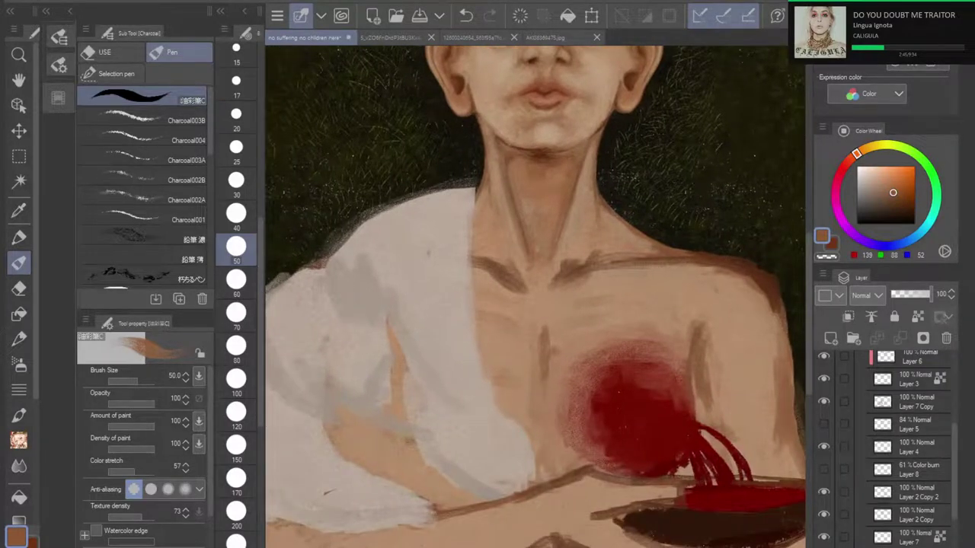
pyautogui.moveTo(536, 304)
pyautogui.mouseDown()
pyautogui.moveTo(530, 282)
pyautogui.moveTo(530, 409)
pyautogui.mouseUp()
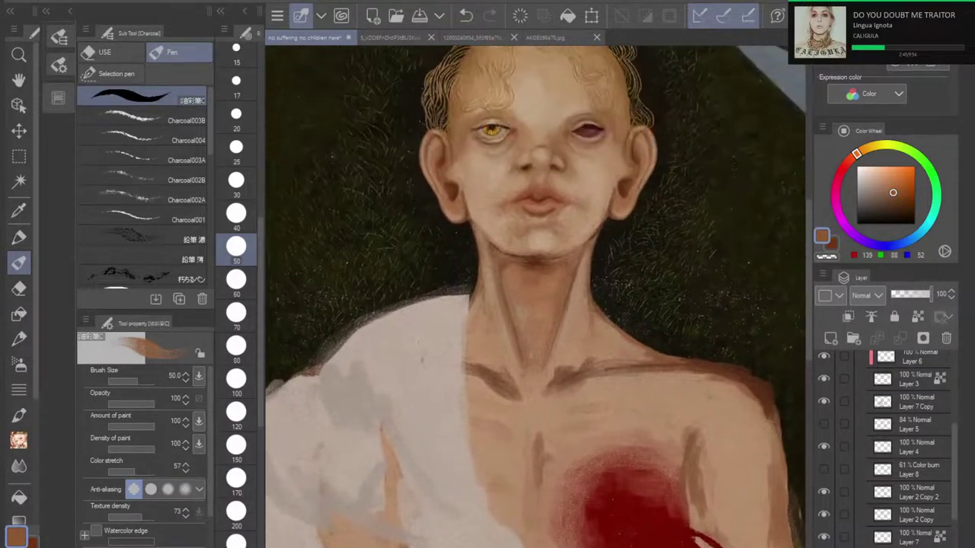
pyautogui.scroll(3, 525, 358)
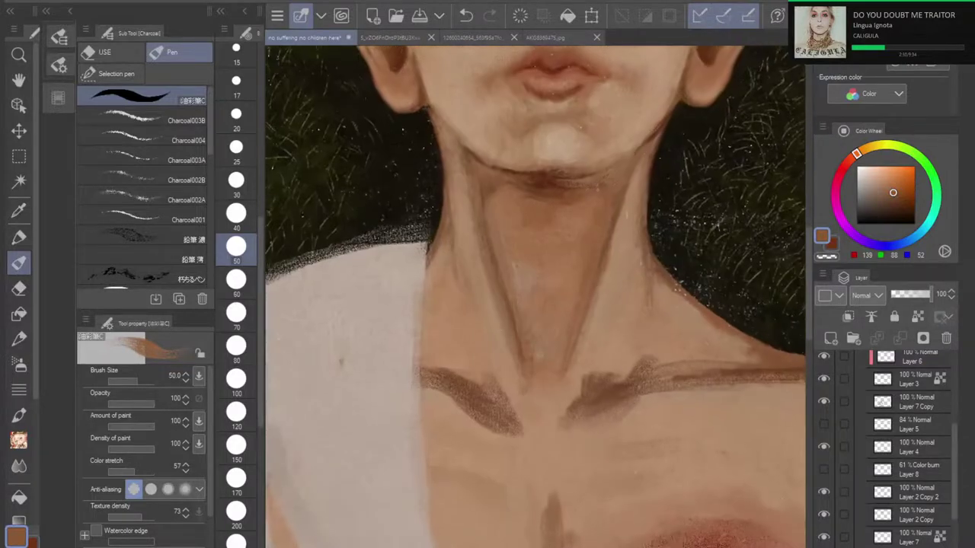
pyautogui.moveTo(533, 305); pyautogui.dragTo(532, 397)
pyautogui.scroll(3, 533, 297)
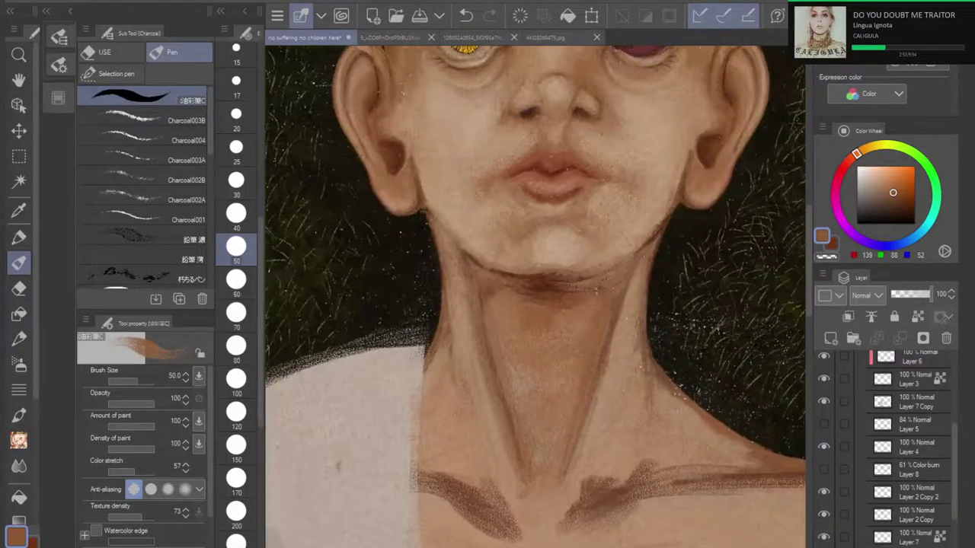
pyautogui.scroll(-3, 533, 297)
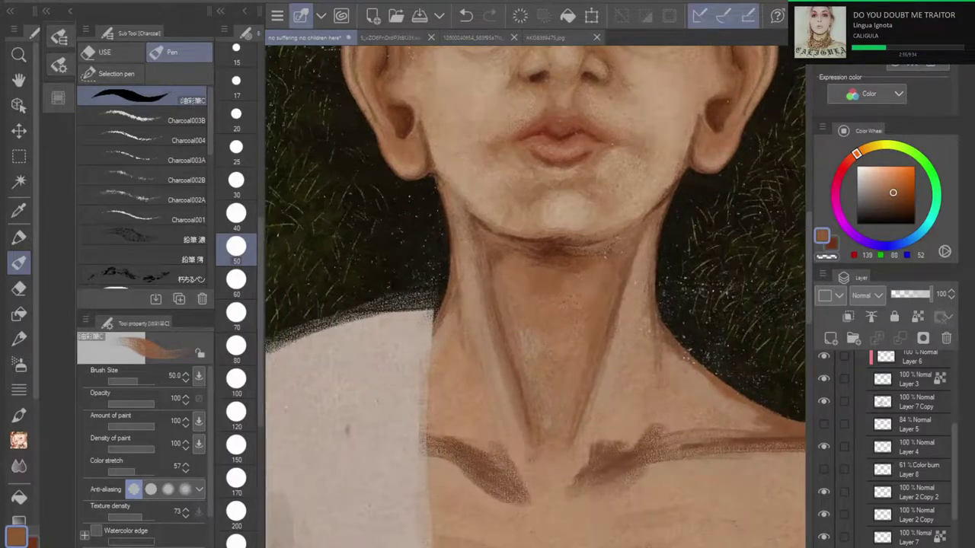
# Step: Check the effect of Layer 7 Copy by toggling its visibility and move it directly above Layer 2
pyautogui.click(914, 402)
pyautogui.click(823, 402)
pyautogui.click(823, 401)
pyautogui.moveTo(913, 401); pyautogui.dragTo(924, 539)
pyautogui.scroll(-3, 906, 457)
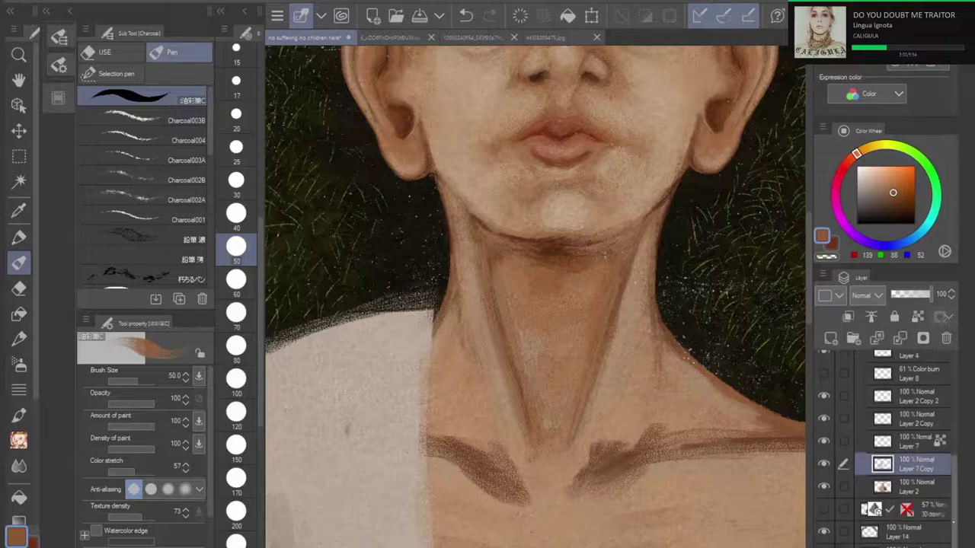
# Step: Show the 53% Glow dodge Layer 10, add it to the layer selection and inspect the figure's colours
pyautogui.hotkey('ctrl', '0')
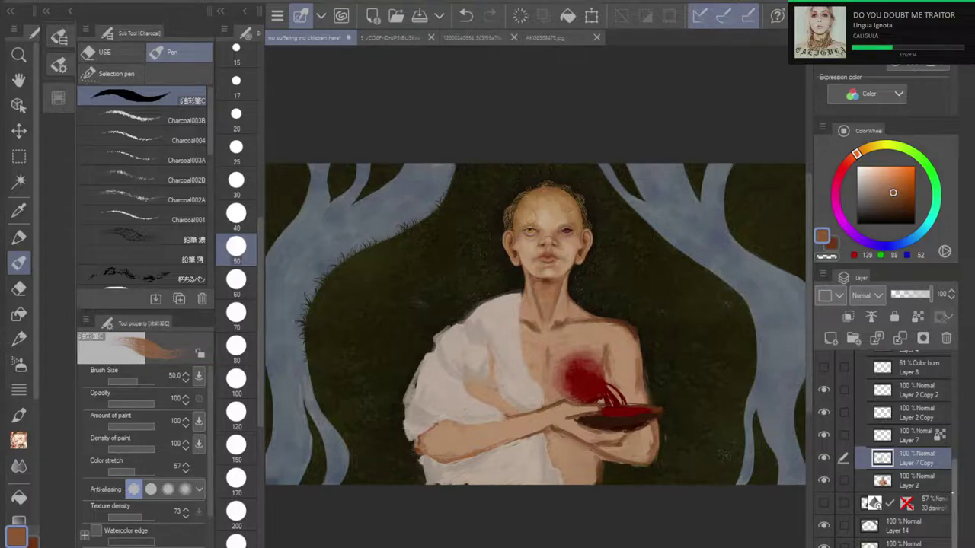
pyautogui.scroll(5, 886, 450)
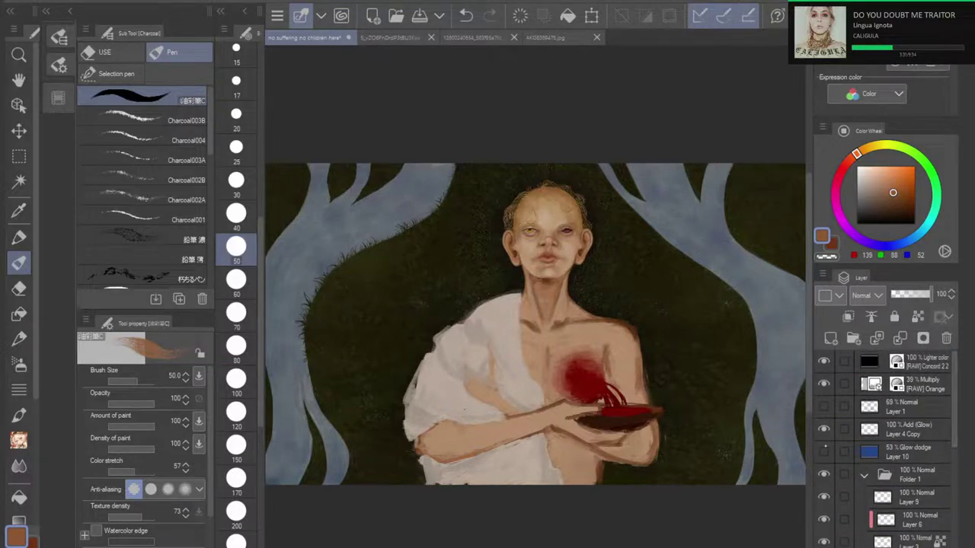
pyautogui.click(823, 451)
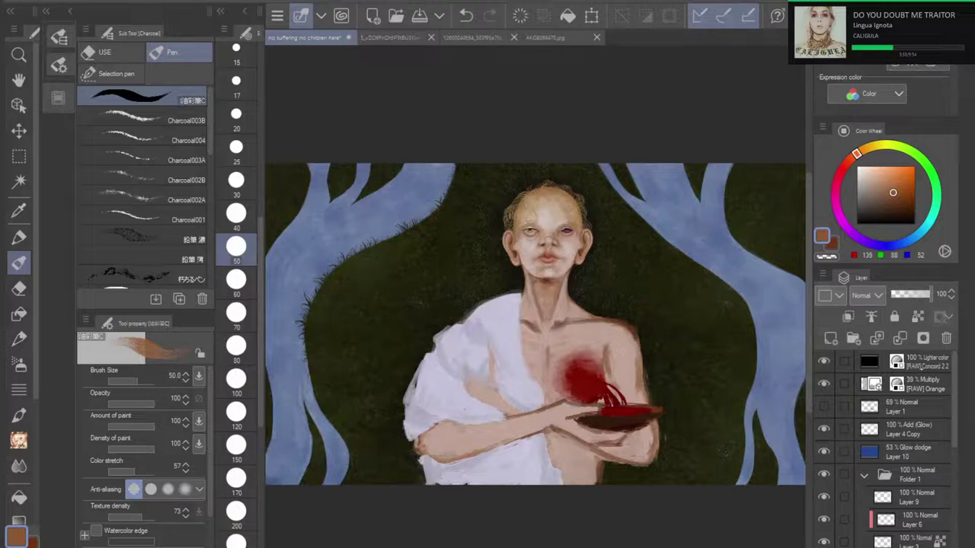
pyautogui.click(843, 453)
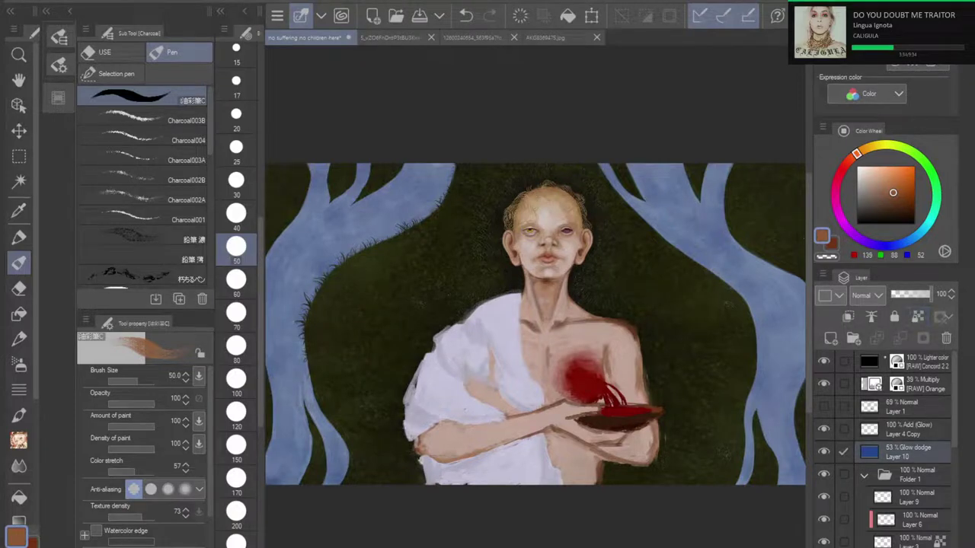
pyautogui.scroll(5, 535, 363)
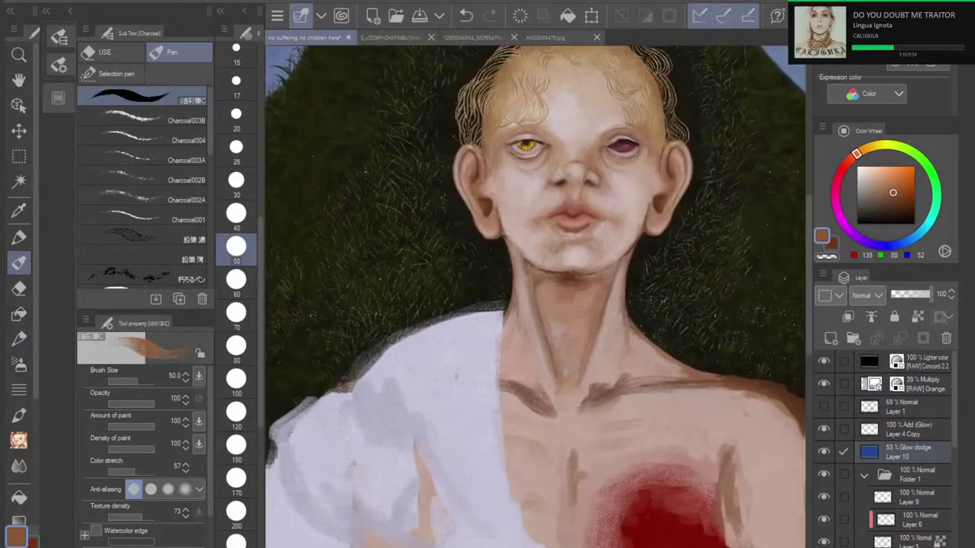
pyautogui.scroll(3, 571, 332)
pyautogui.scroll(2, 571, 332)
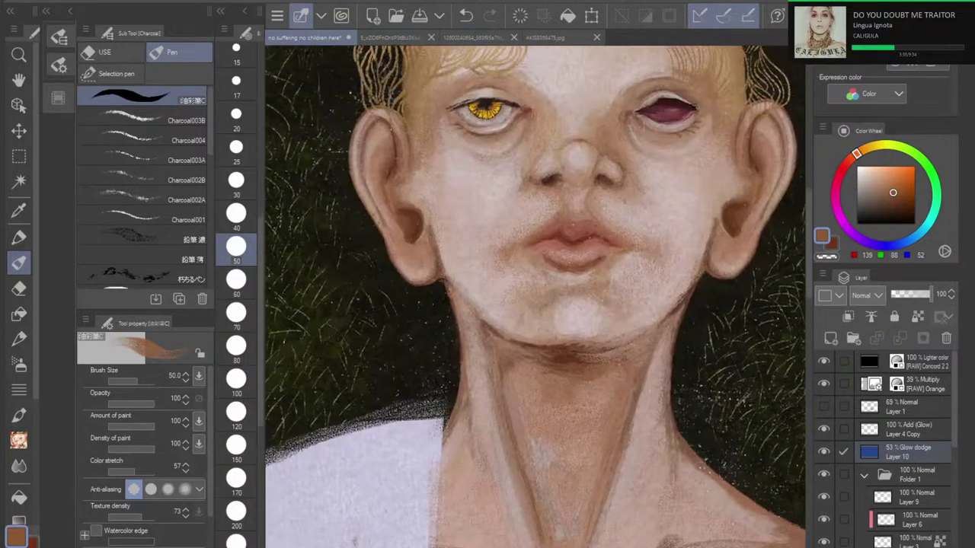
pyautogui.scroll(-7, 536, 297)
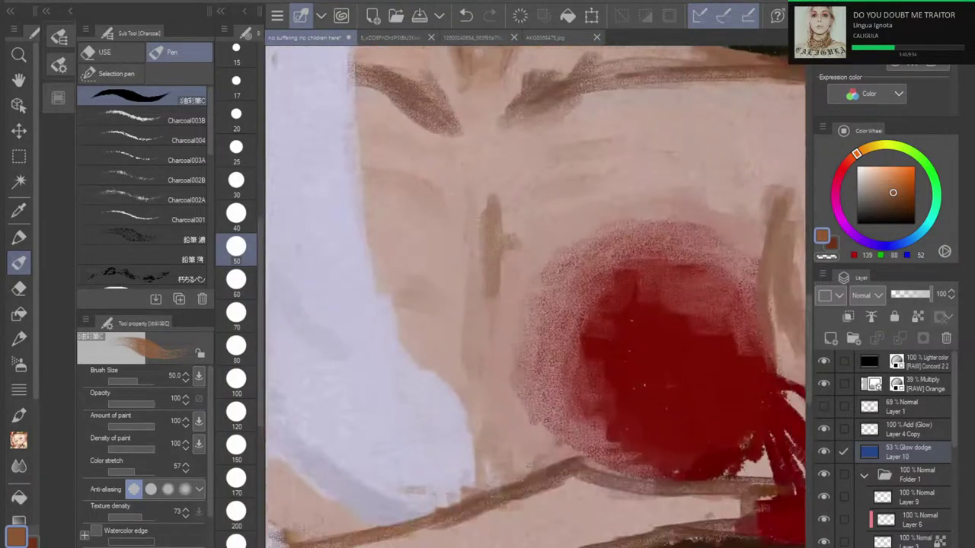
pyautogui.moveTo(376, 187); pyautogui.dragTo(597, 428)
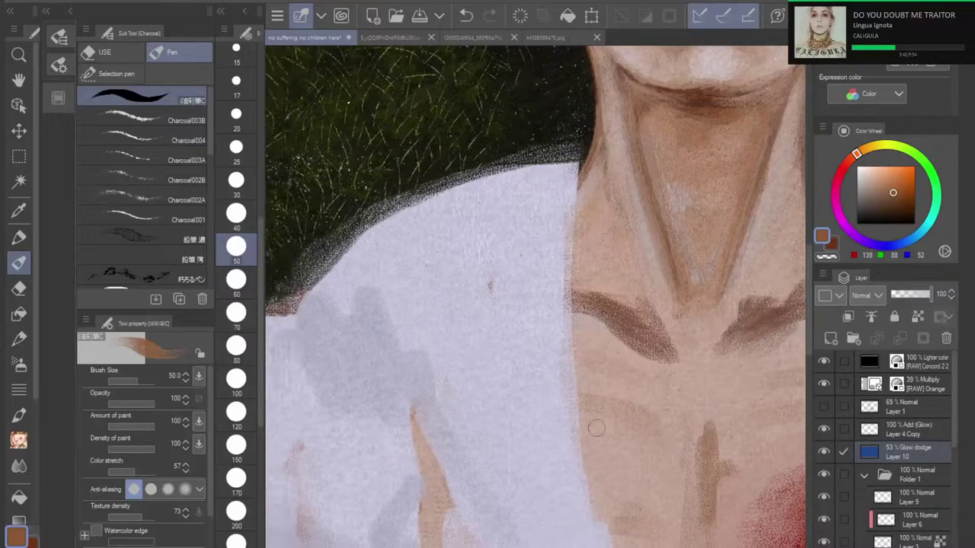
# Step: Show the colour history and hide the Lighter color, Multiply and Glow dodge effect layers
pyautogui.click(58, 98)
pyautogui.scroll(-5, 536, 297)
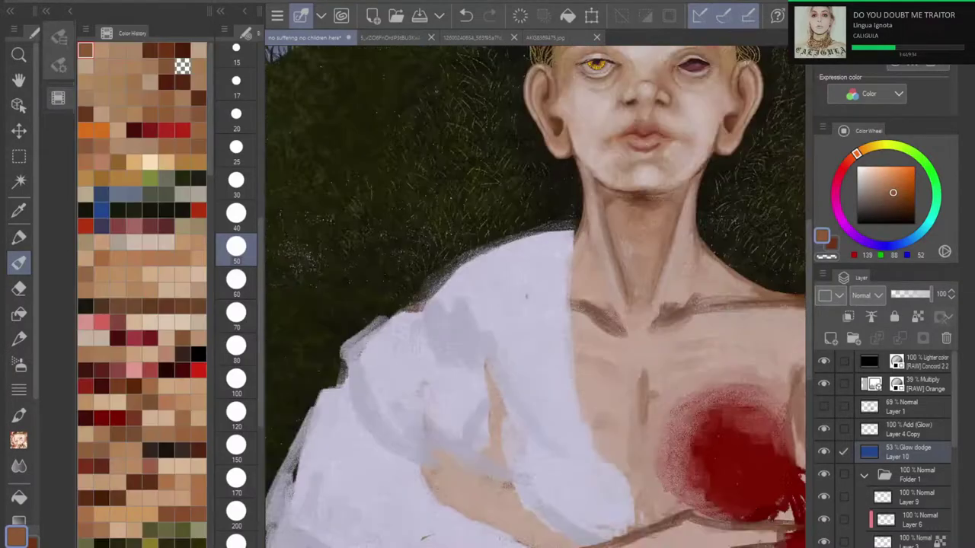
pyautogui.scroll(4, 535, 297)
pyautogui.moveTo(546, 239); pyautogui.dragTo(523, 356)
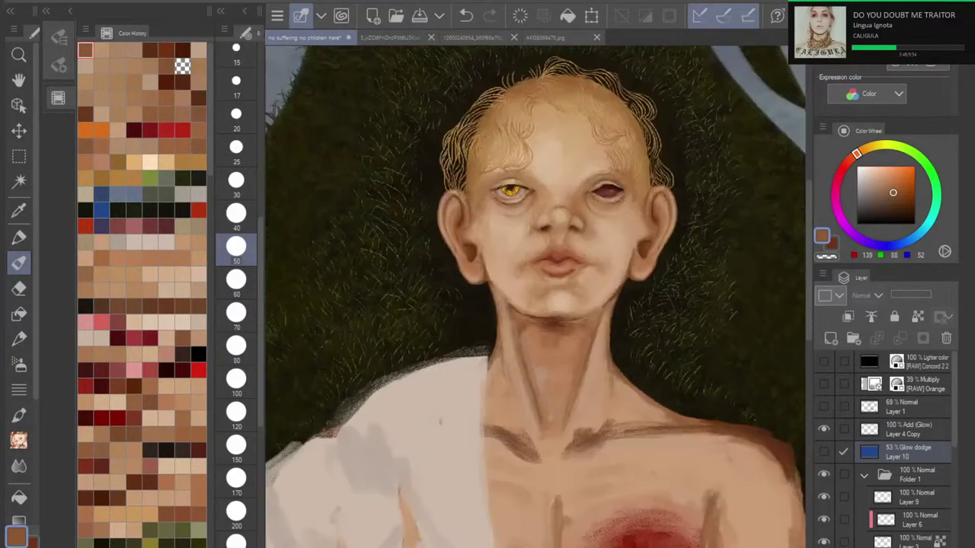
pyautogui.moveTo(535, 315); pyautogui.dragTo(542, 289)
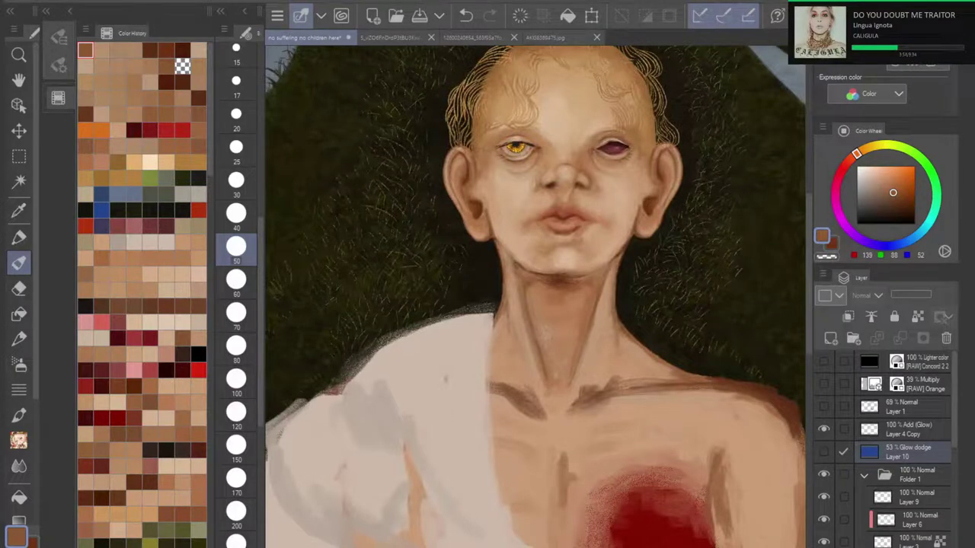
# Step: Sample skin tone RGB 197, 150, 112 from the bare shoulder beside the neck and return to the paint brush
pyautogui.click(19, 211)
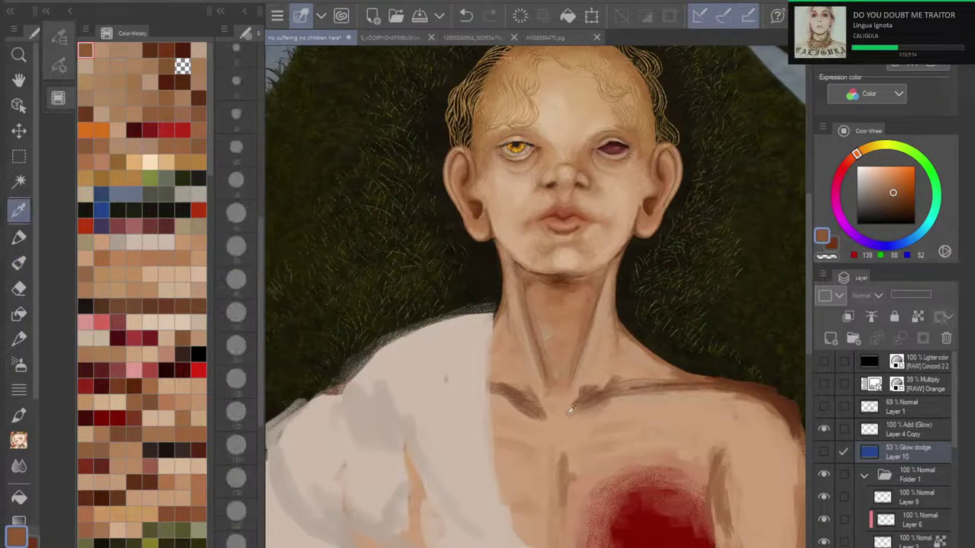
pyautogui.moveTo(632, 422); pyautogui.dragTo(633, 318)
pyautogui.scroll(2, 535, 296)
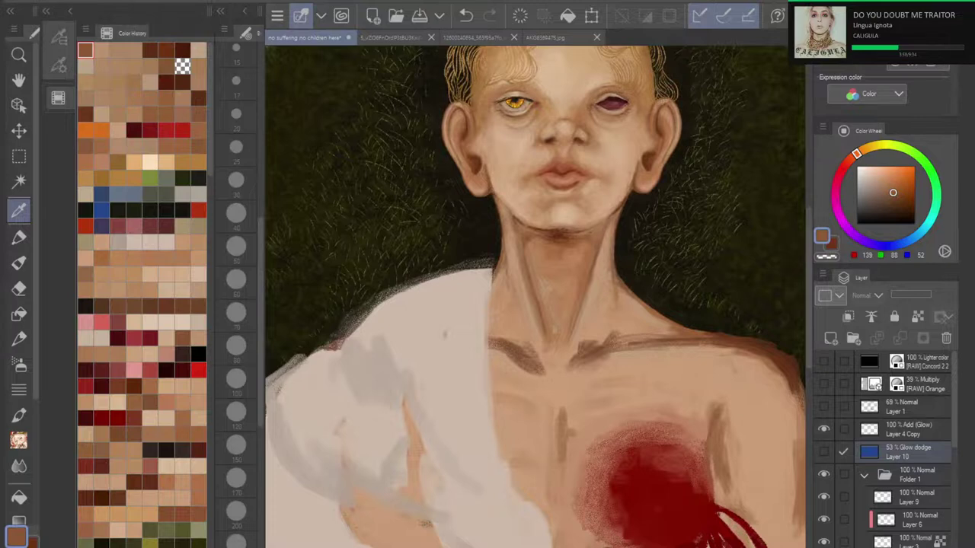
pyautogui.scroll(2, 569, 333)
pyautogui.click(678, 312)
pyautogui.click(671, 318)
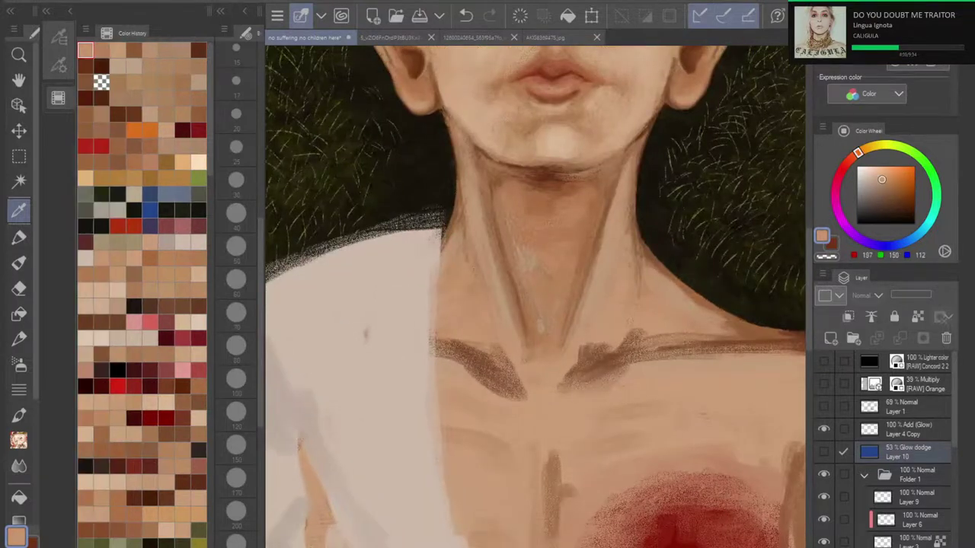
pyautogui.click(19, 237)
pyautogui.click(19, 262)
pyautogui.click(59, 36)
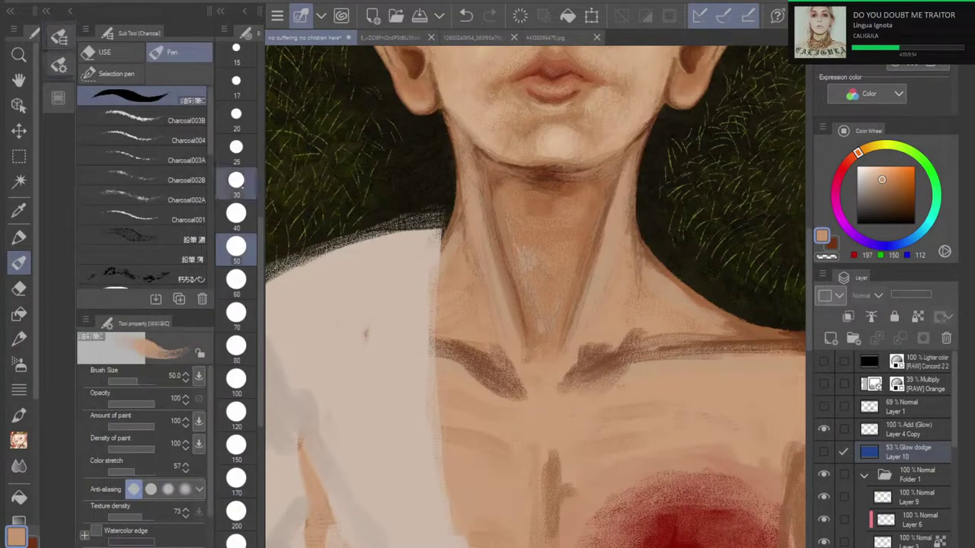
# Step: Paint over the upper edge of the bare shoulder's collarbone shadow at brush size 20 to thin it
pyautogui.click(242, 186)
pyautogui.click(239, 151)
pyautogui.click(238, 118)
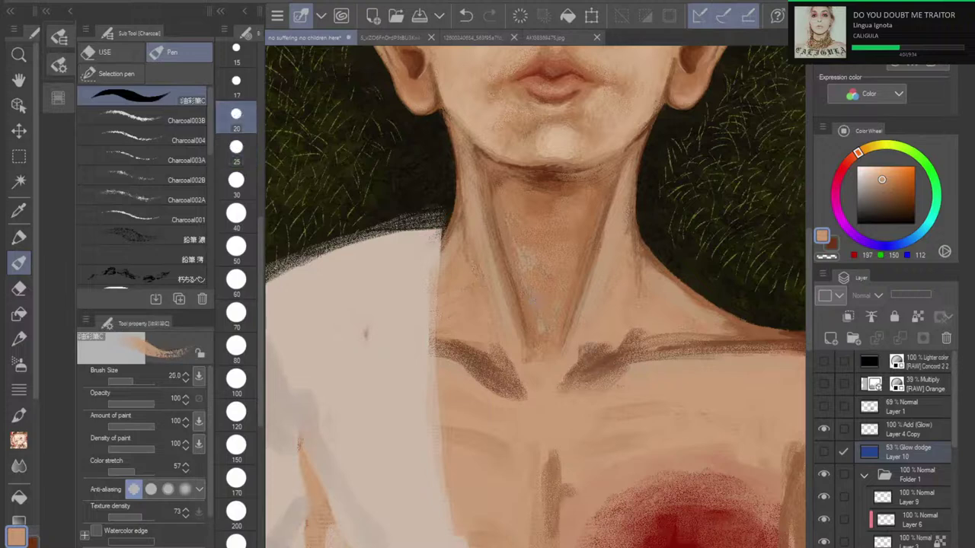
pyautogui.moveTo(567, 373)
pyautogui.mouseDown()
pyautogui.moveTo(640, 332)
pyautogui.moveTo(664, 333)
pyautogui.moveTo(612, 356)
pyautogui.moveTo(658, 342)
pyautogui.mouseUp()
pyautogui.moveTo(575, 368); pyautogui.dragTo(705, 338)
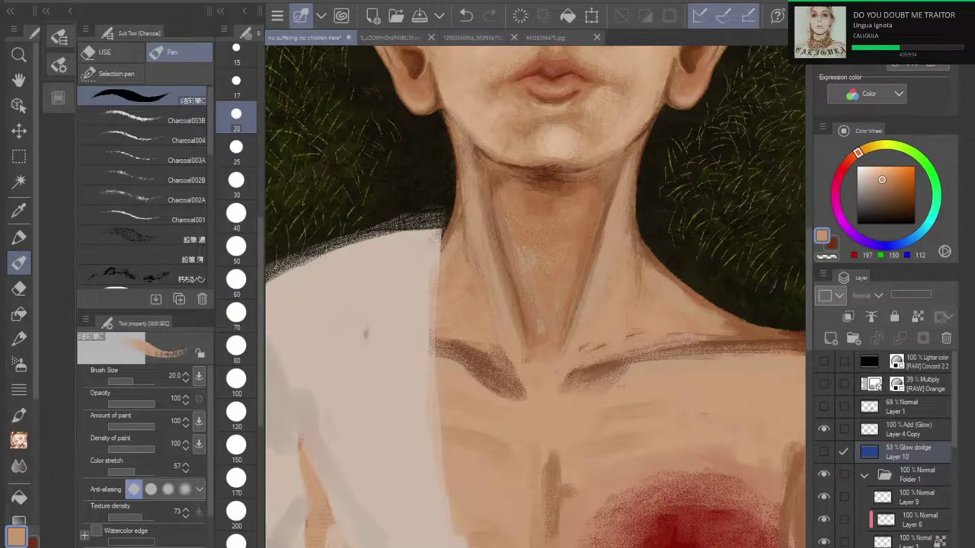
pyautogui.moveTo(626, 353); pyautogui.dragTo(731, 336)
pyautogui.moveTo(593, 350); pyautogui.dragTo(682, 334)
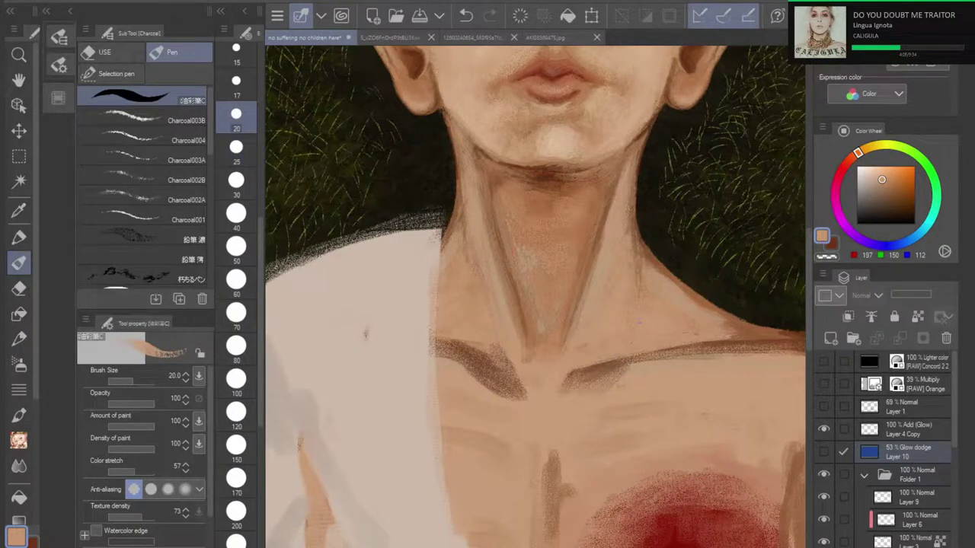
# Step: Cover the thick collarbone shadow beside the drape with skin tone and soften both inner collarbone ends
pyautogui.moveTo(524, 390)
pyautogui.mouseDown()
pyautogui.moveTo(499, 345)
pyautogui.moveTo(515, 377)
pyautogui.moveTo(454, 341)
pyautogui.moveTo(465, 345)
pyautogui.moveTo(409, 334)
pyautogui.mouseUp()
pyautogui.moveTo(463, 351); pyautogui.dragTo(439, 345)
pyautogui.moveTo(501, 380); pyautogui.dragTo(488, 360)
pyautogui.moveTo(510, 393); pyautogui.dragTo(460, 350)
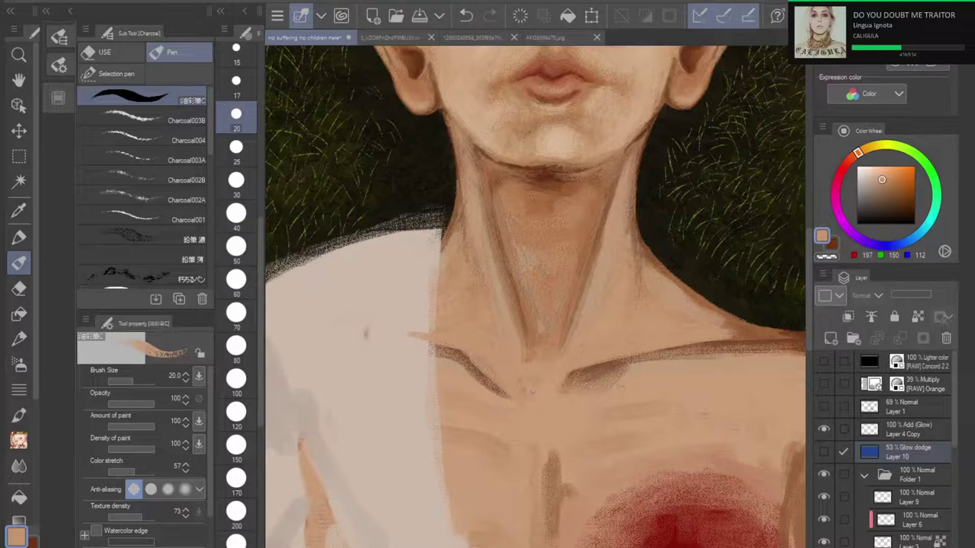
pyautogui.moveTo(567, 383)
pyautogui.mouseDown()
pyautogui.moveTo(600, 363)
pyautogui.moveTo(562, 381)
pyautogui.mouseUp()
pyautogui.moveTo(509, 396); pyautogui.dragTo(471, 373)
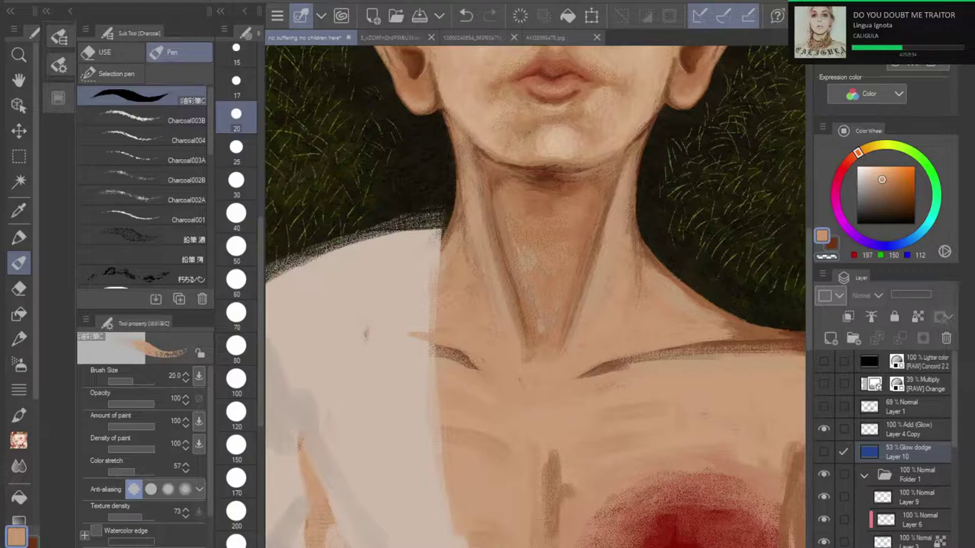
# Step: Sample brown skin tone RGB 164, 116, 79 from the neck and switch to the Charcoal003B brush at size 50
pyautogui.scroll(-4, 608, 377)
pyautogui.scroll(-3, 535, 297)
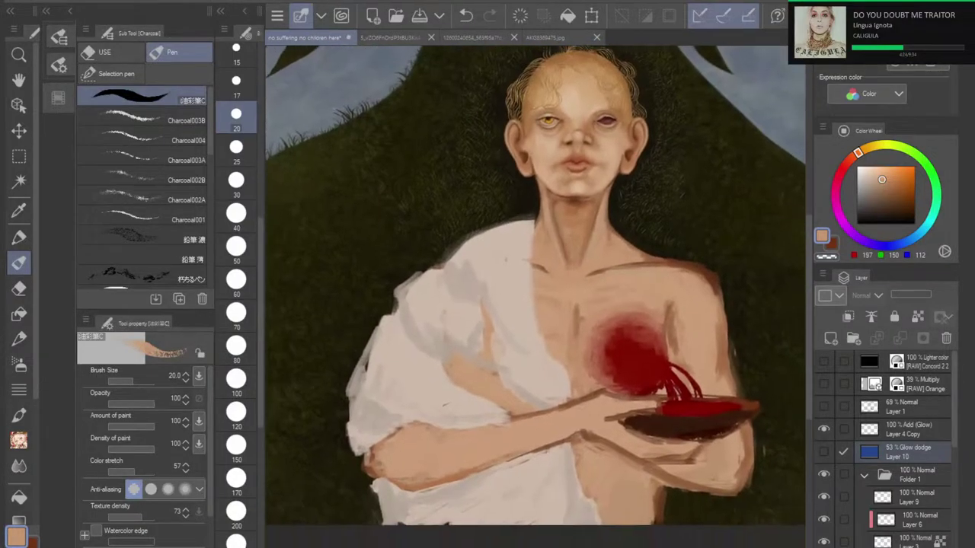
pyautogui.scroll(5, 536, 297)
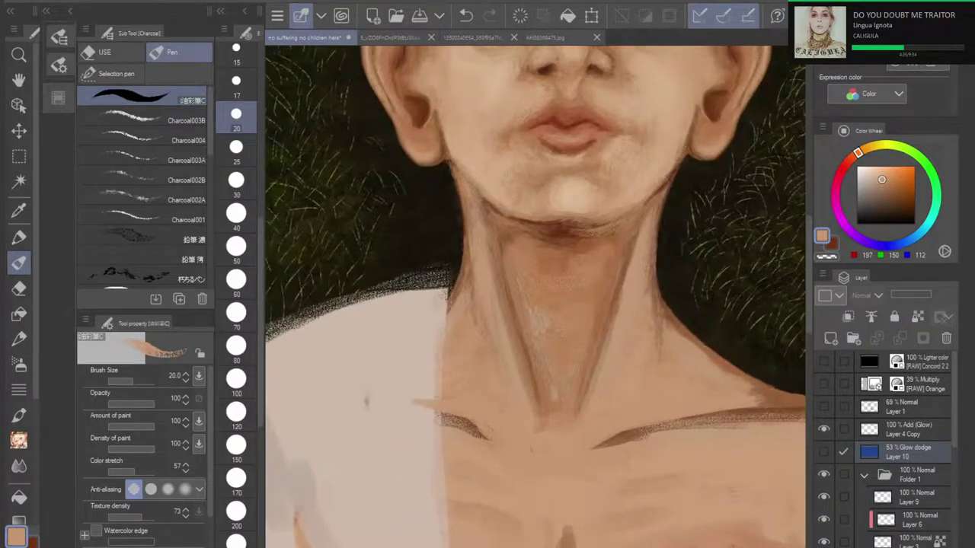
pyautogui.moveTo(541, 297); pyautogui.dragTo(535, 348)
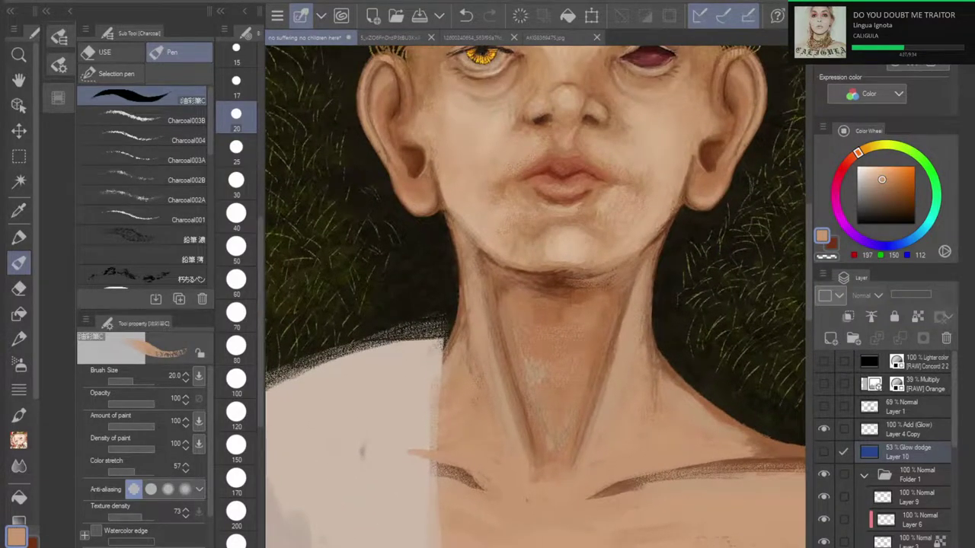
pyautogui.press('i')
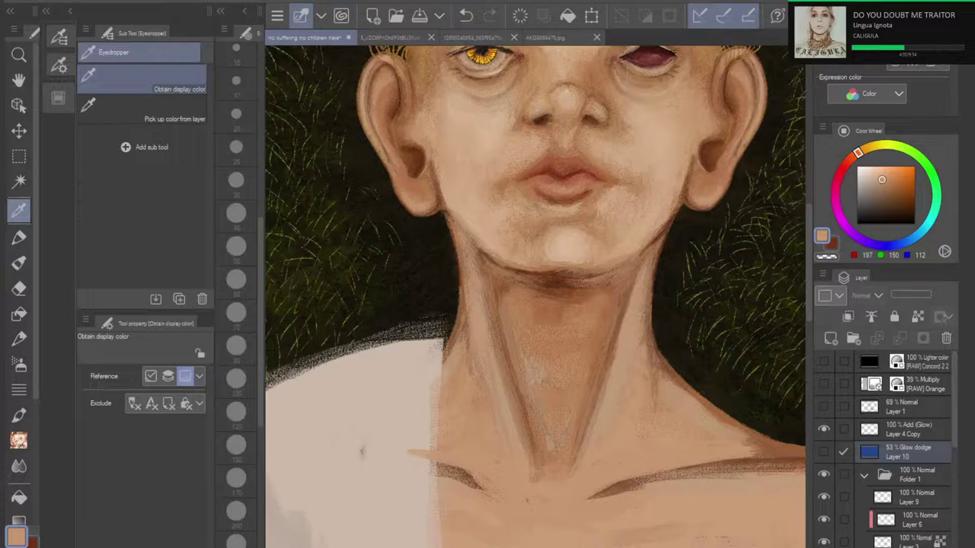
pyautogui.click(600, 392)
pyautogui.press('b')
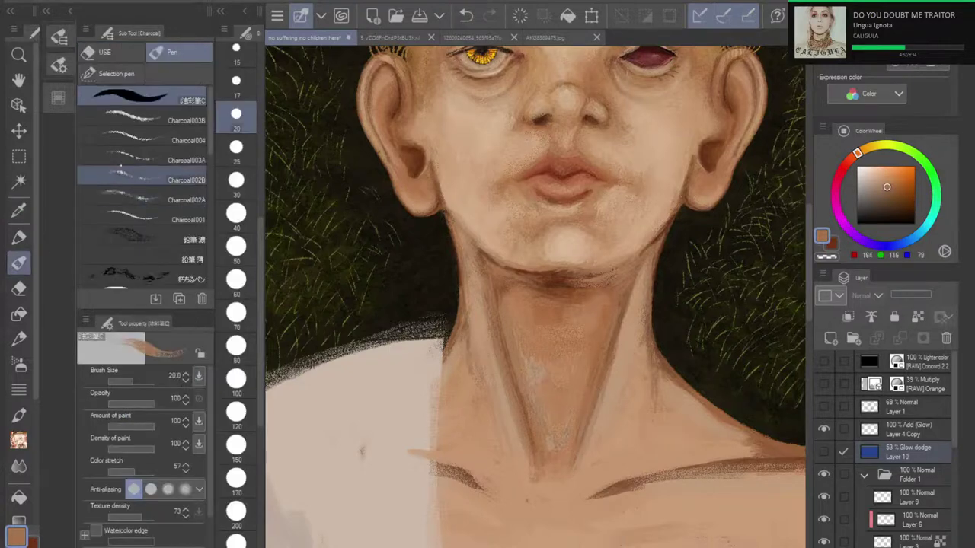
pyautogui.click(137, 118)
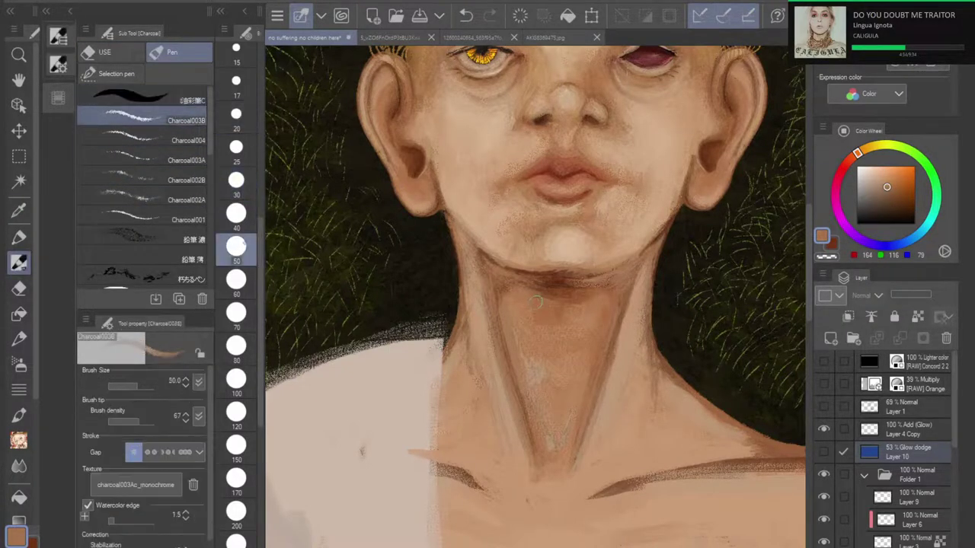
# Step: Shade the throat notch and the inner neck tendon with brown Charcoal003B strokes at brush size 25
pyautogui.press('[')
pyautogui.press('[')
pyautogui.press('[')
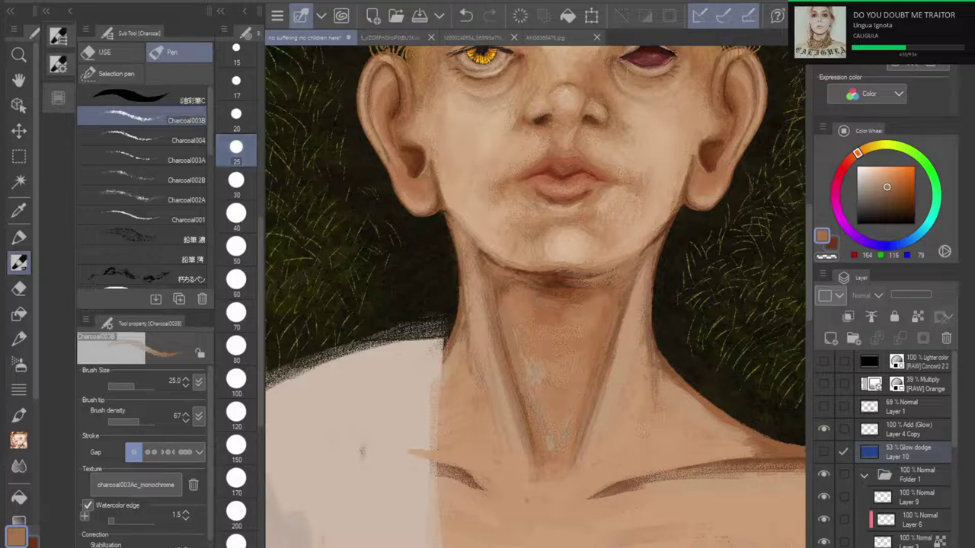
pyautogui.click(595, 494)
pyautogui.moveTo(591, 496); pyautogui.dragTo(577, 505)
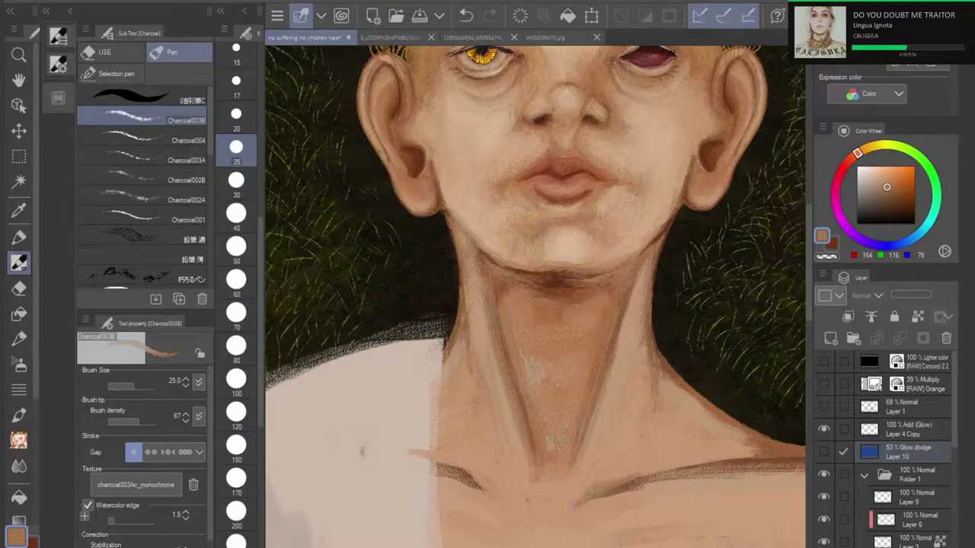
pyautogui.moveTo(567, 467)
pyautogui.mouseDown()
pyautogui.moveTo(556, 491)
pyautogui.moveTo(536, 487)
pyautogui.moveTo(536, 475)
pyautogui.moveTo(545, 491)
pyautogui.mouseUp()
pyautogui.moveTo(527, 468); pyautogui.dragTo(539, 490)
pyautogui.moveTo(512, 427); pyautogui.dragTo(528, 468)
pyautogui.moveTo(501, 425); pyautogui.dragTo(537, 497)
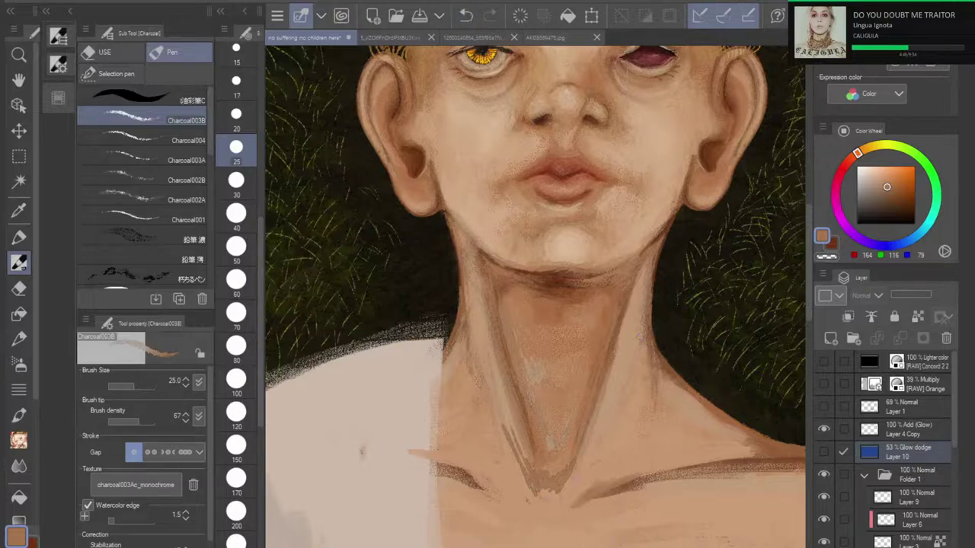
# Step: Hatch brown shading along the neck tendon and neck base on the bare shoulder side
pyautogui.moveTo(575, 482)
pyautogui.mouseDown()
pyautogui.moveTo(587, 454)
pyautogui.moveTo(581, 480)
pyautogui.moveTo(613, 428)
pyautogui.mouseUp()
pyautogui.moveTo(657, 405)
pyautogui.mouseDown()
pyautogui.moveTo(653, 434)
pyautogui.moveTo(656, 392)
pyautogui.mouseUp()
pyautogui.moveTo(667, 422)
pyautogui.mouseDown()
pyautogui.moveTo(673, 383)
pyautogui.moveTo(676, 392)
pyautogui.mouseUp()
pyautogui.moveTo(678, 428); pyautogui.dragTo(684, 415)
# Step: Hatch brown shading down the side of the neck along the drape's edge to the collarbone
pyautogui.moveTo(455, 397)
pyautogui.mouseDown()
pyautogui.moveTo(448, 361)
pyautogui.moveTo(447, 370)
pyautogui.mouseUp()
pyautogui.moveTo(451, 361); pyautogui.dragTo(458, 343)
pyautogui.moveTo(443, 378); pyautogui.dragTo(465, 339)
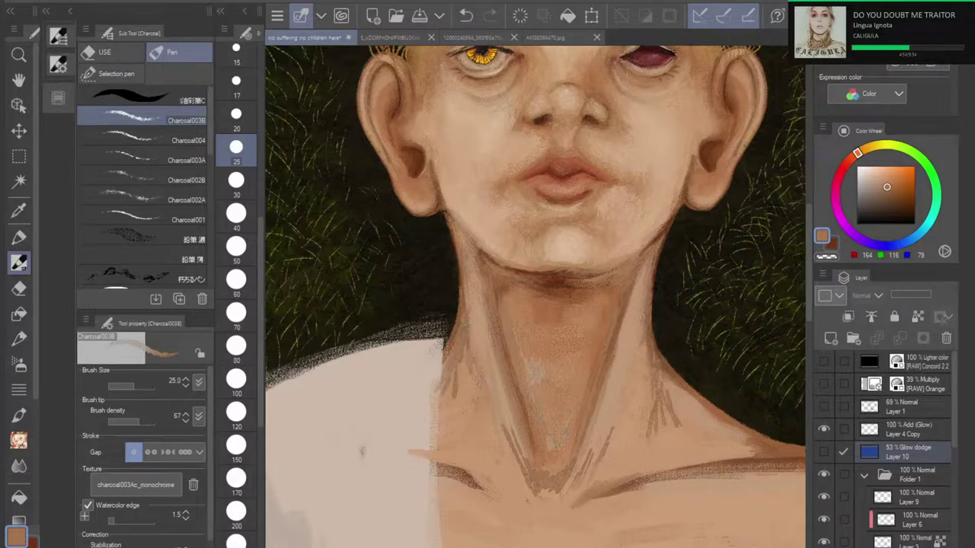
pyautogui.moveTo(469, 376); pyautogui.dragTo(473, 353)
pyautogui.moveTo(460, 387); pyautogui.dragTo(466, 363)
pyautogui.moveTo(441, 400); pyautogui.dragTo(455, 376)
pyautogui.moveTo(434, 410); pyautogui.dragTo(461, 382)
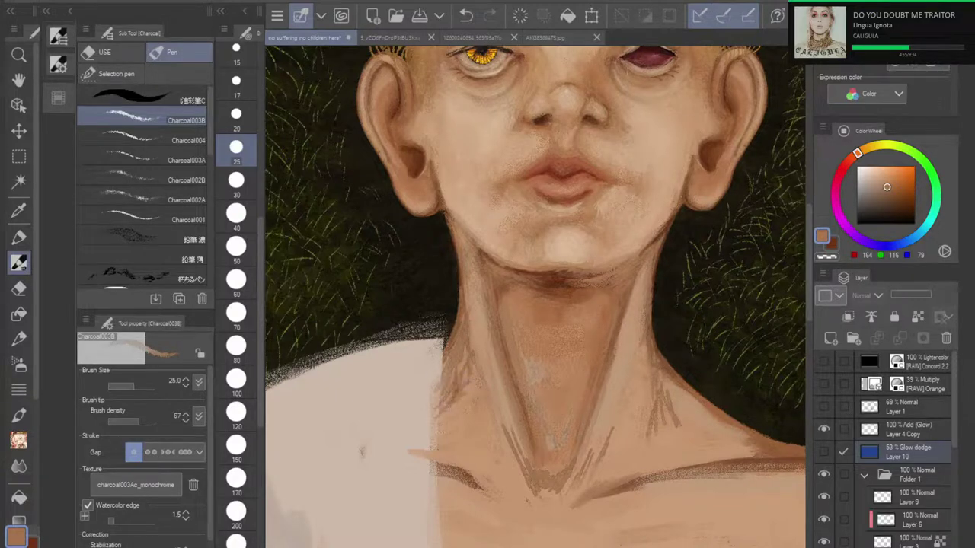
pyautogui.moveTo(428, 434)
pyautogui.mouseDown()
pyautogui.moveTo(454, 404)
pyautogui.moveTo(455, 418)
pyautogui.mouseUp()
pyautogui.moveTo(426, 456); pyautogui.dragTo(453, 434)
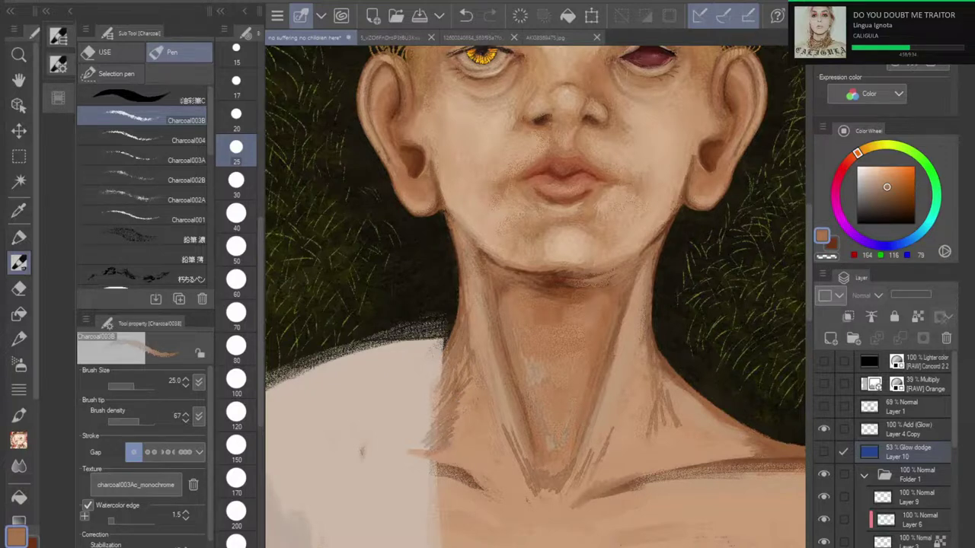
# Step: Hide and show Layer 7 Copy to check what it contributes to the drape and collarbones
pyautogui.moveTo(955, 435); pyautogui.dragTo(957, 535)
pyautogui.click(824, 479)
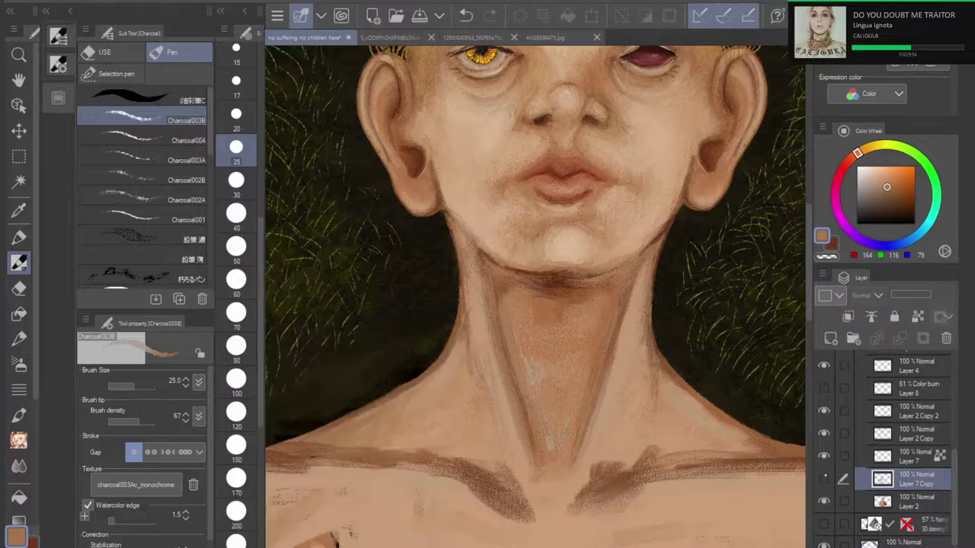
pyautogui.click(824, 479)
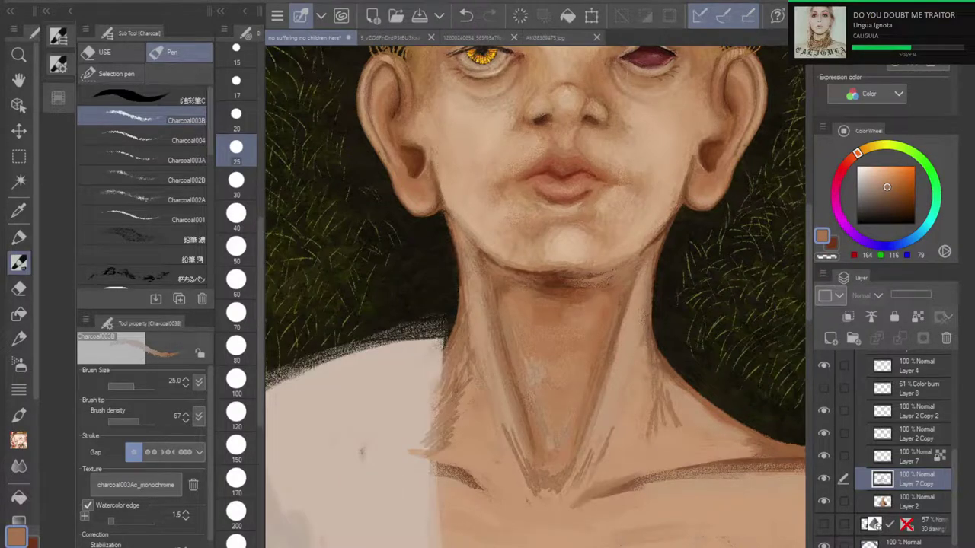
# Step: Undo the brown charcoal strokes on the neck and throat, and check Layer 7 Copy by toggling its visibility
pyautogui.hotkey('ctrl', 'z')
pyautogui.hotkey('ctrl', 'z')
pyautogui.hotkey('ctrl', 'z')
pyautogui.hotkey('ctrl', 'z')
pyautogui.hotkey('ctrl', 'z')
pyautogui.hotkey('ctrl', 'z')
pyautogui.hotkey('ctrl', 'z')
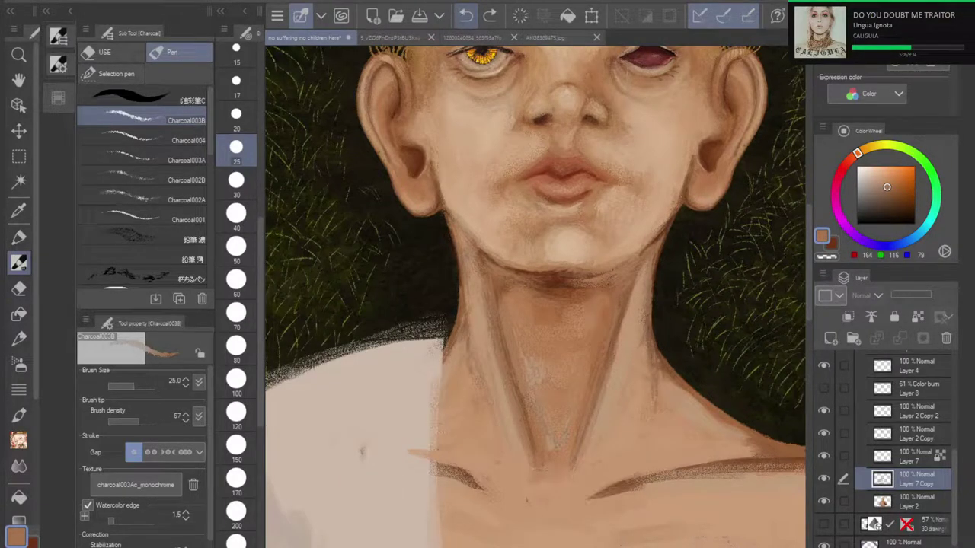
pyautogui.click(824, 479)
pyautogui.click(824, 479)
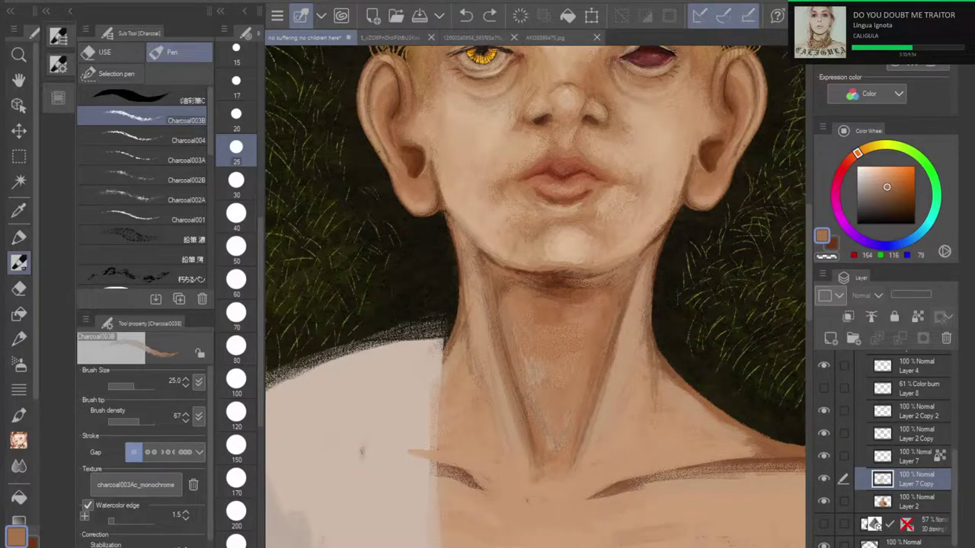
# Step: Undo the earlier collarbone repainting and layer reordering, and toggle Layer 7's visibility to check it
pyautogui.click(472, 18)
pyautogui.click(471, 18)
pyautogui.click(471, 18)
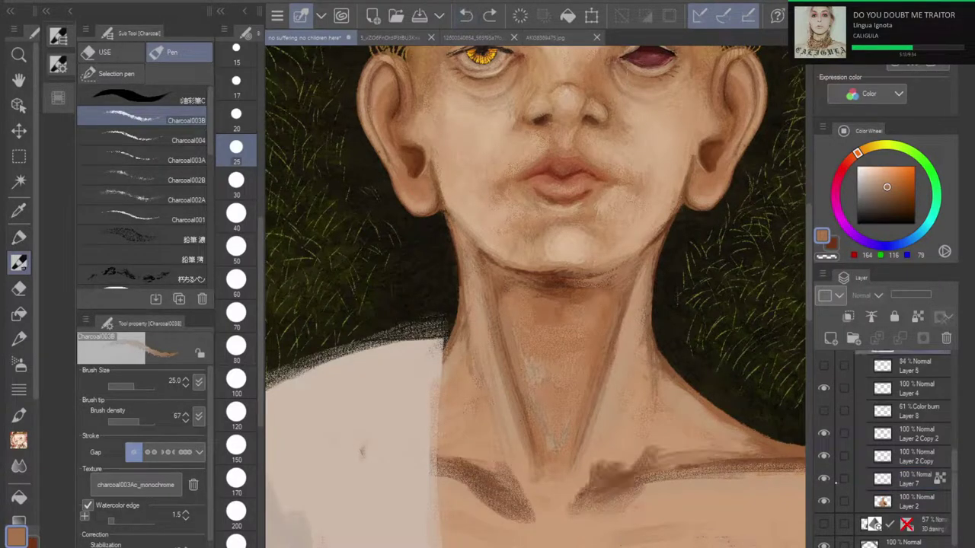
pyautogui.click(829, 481)
pyautogui.click(826, 478)
pyautogui.click(824, 481)
pyautogui.click(824, 480)
# Step: Move Layer 7 Copy directly below Layer 2 Copy and the Glow dodge Layer 10 above Folder 1
pyautogui.moveTo(953, 484); pyautogui.dragTo(953, 449)
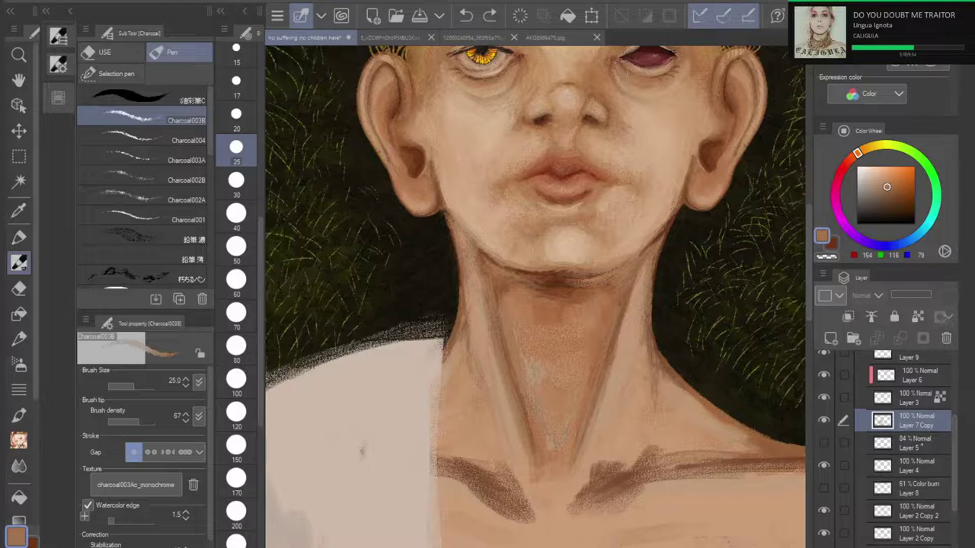
pyautogui.moveTo(920, 428)
pyautogui.mouseDown()
pyautogui.moveTo(919, 543)
pyautogui.moveTo(921, 377)
pyautogui.mouseUp()
pyautogui.click(907, 512)
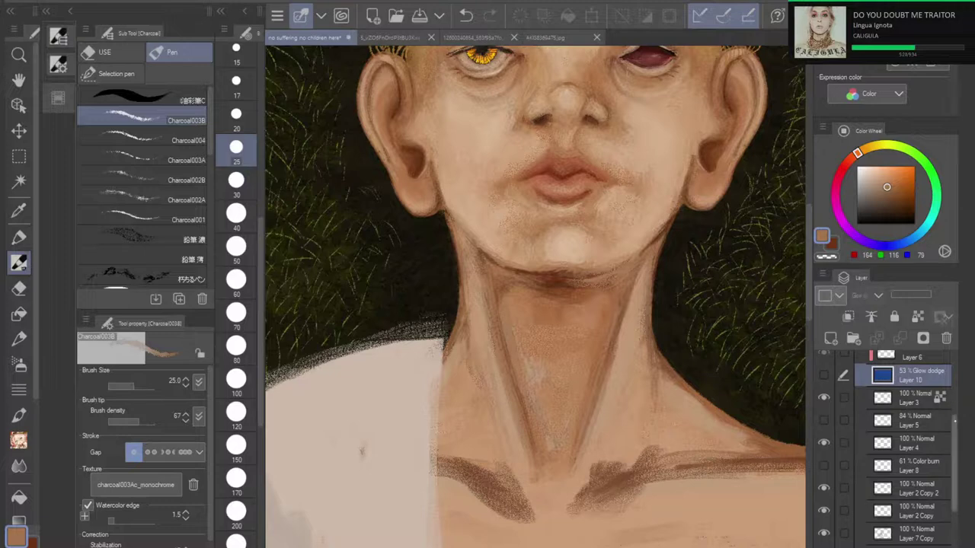
pyautogui.scroll(5, 899, 444)
pyautogui.moveTo(899, 444); pyautogui.dragTo(900, 418)
pyautogui.scroll(-10, 885, 449)
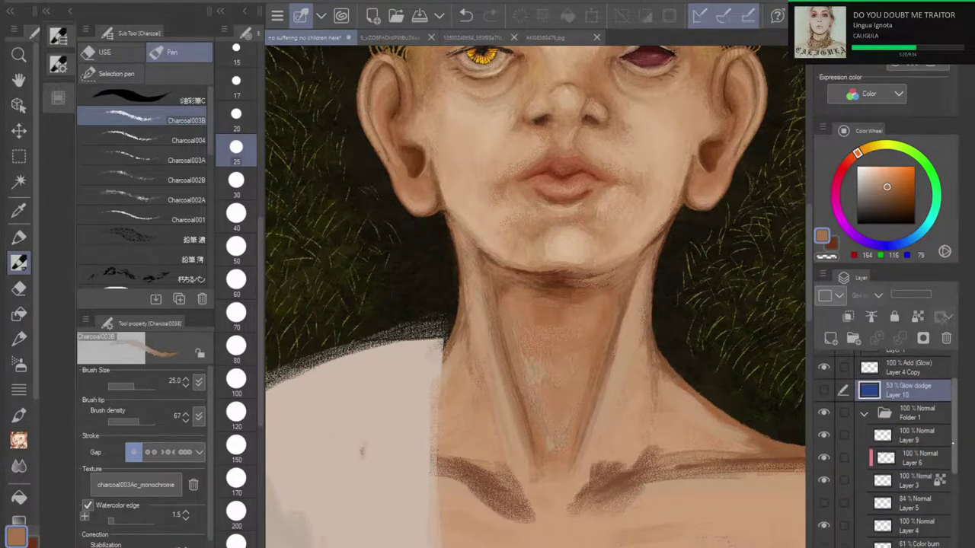
pyautogui.scroll(-1, 885, 450)
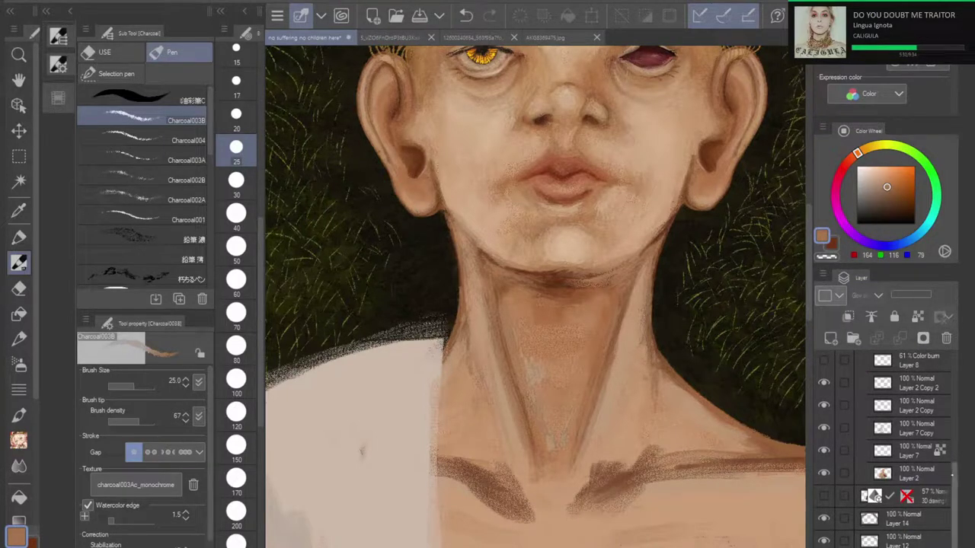
# Step: Delete the hidden Color burn layer, Layer 8
pyautogui.moveTo(954, 495); pyautogui.dragTo(955, 460)
pyautogui.click(920, 438)
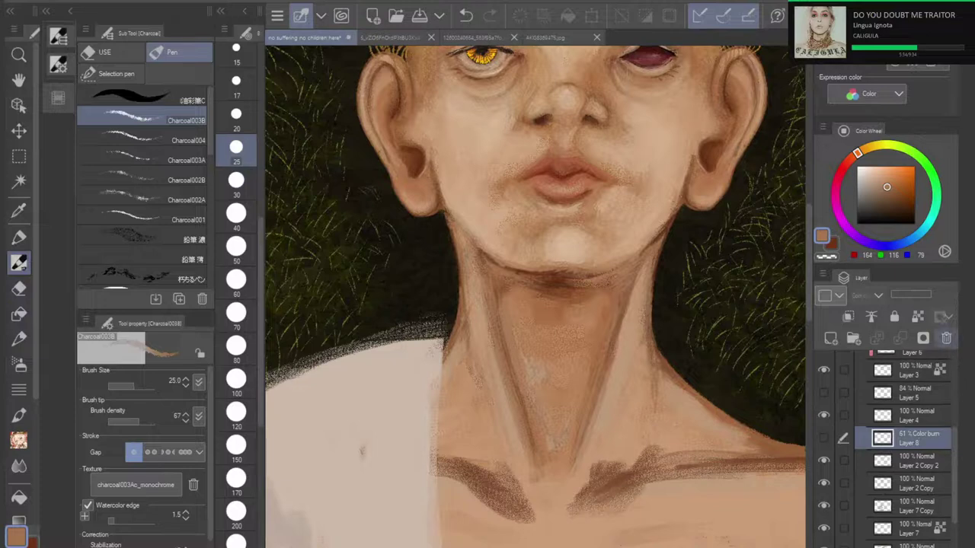
pyautogui.click(946, 338)
# Step: Show Layer 5 briefly to examine its contents, hide it again and look through the layer stack
pyautogui.click(919, 393)
pyautogui.click(824, 393)
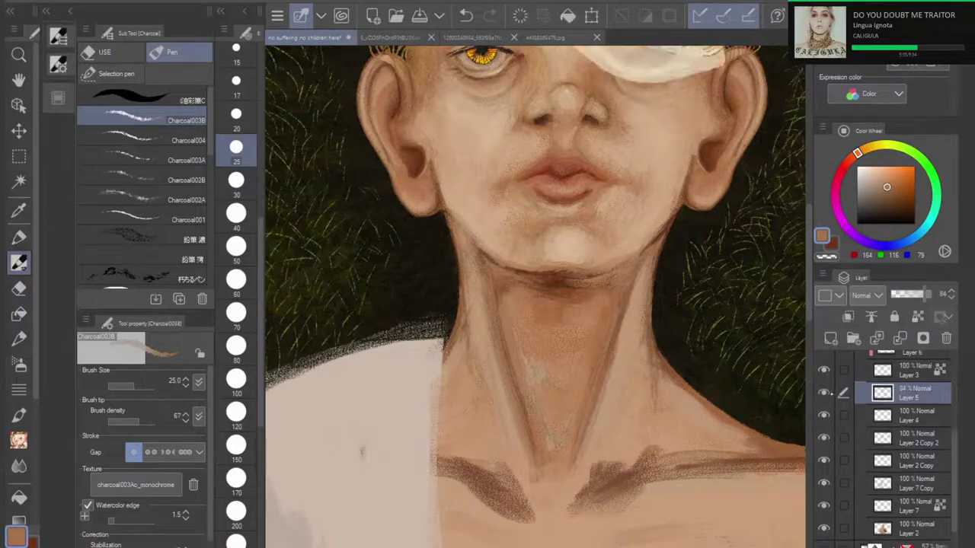
pyautogui.click(823, 392)
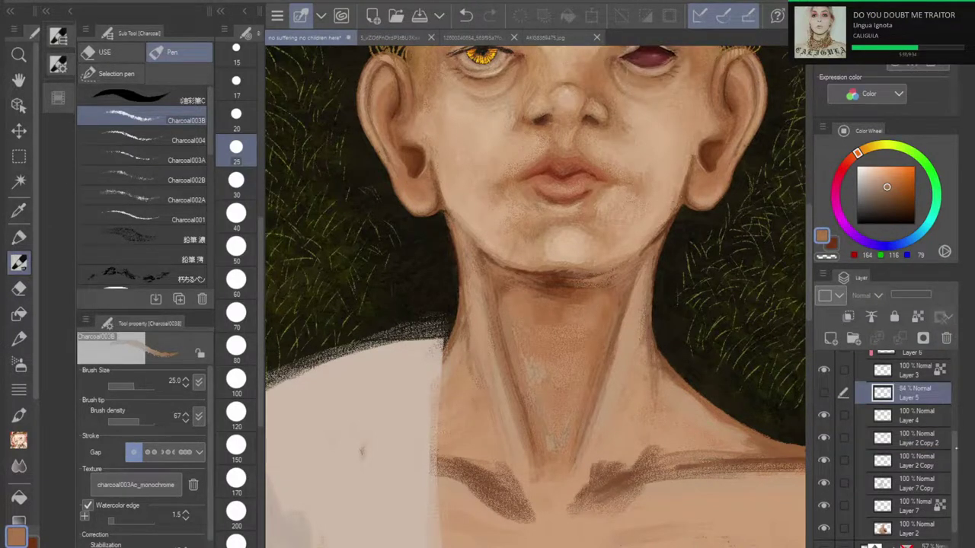
pyautogui.scroll(3, 884, 449)
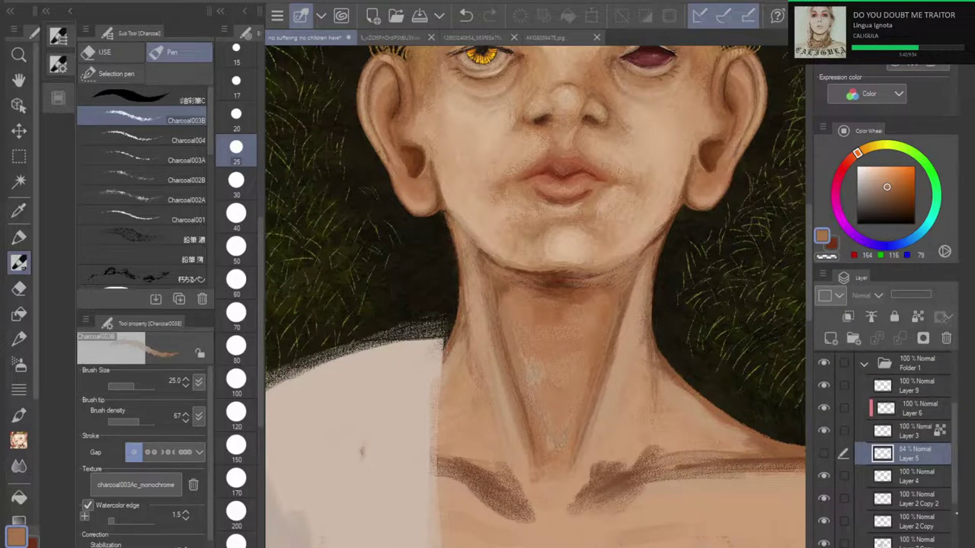
pyautogui.scroll(-4, 914, 457)
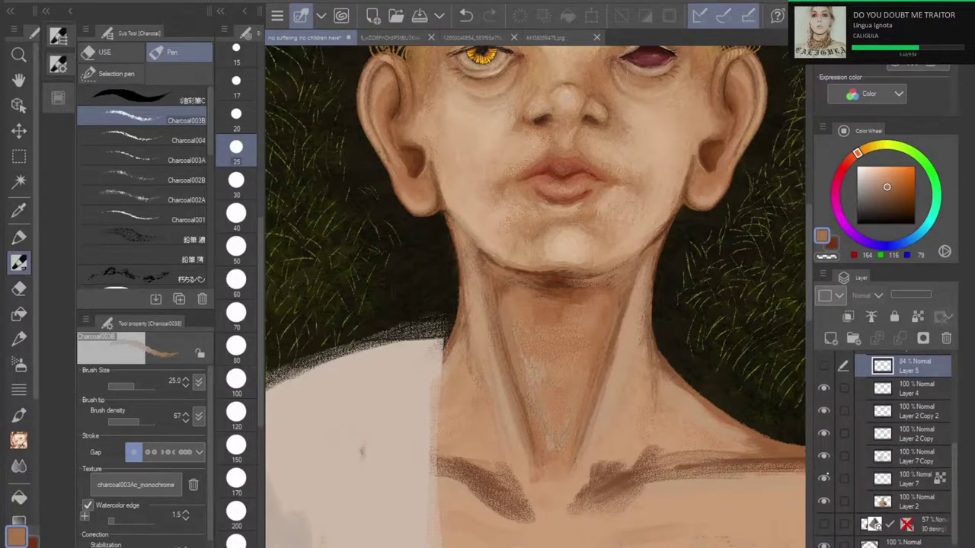
# Step: Move Layer 7 Copy between Layer 7 and Layer 2, and make Layer 2 the active layer
pyautogui.click(824, 455)
pyautogui.click(823, 456)
pyautogui.click(903, 457)
pyautogui.moveTo(899, 490); pyautogui.dragTo(902, 492)
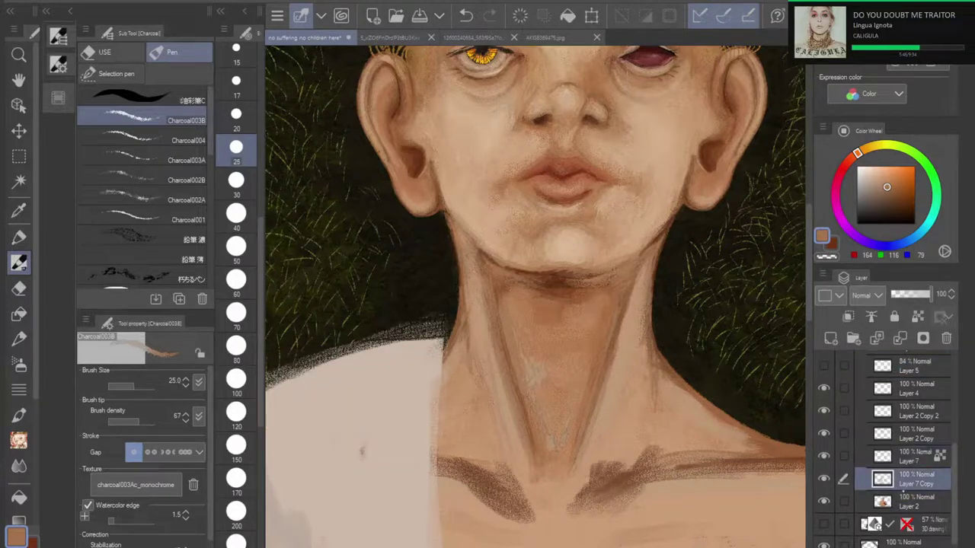
pyautogui.click(915, 499)
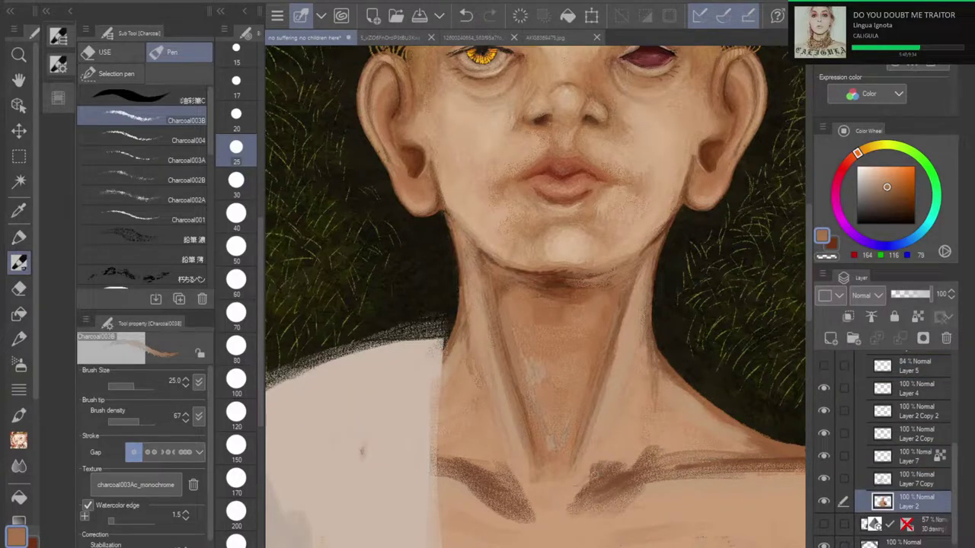
pyautogui.click(465, 15)
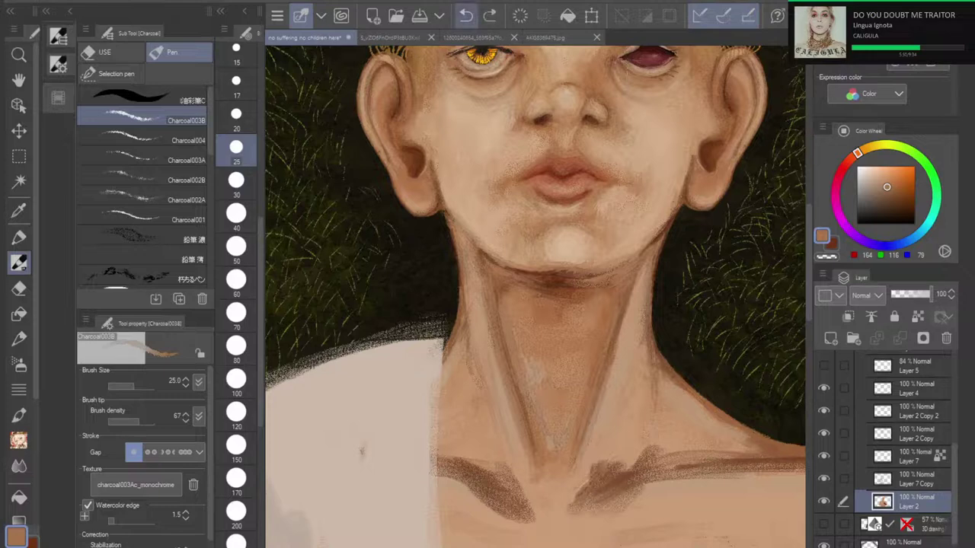
# Step: Set the paint brush to size 40 and sample skin tone RGB 195, 149, 111 from the neck
pyautogui.click(130, 98)
pyautogui.click(236, 216)
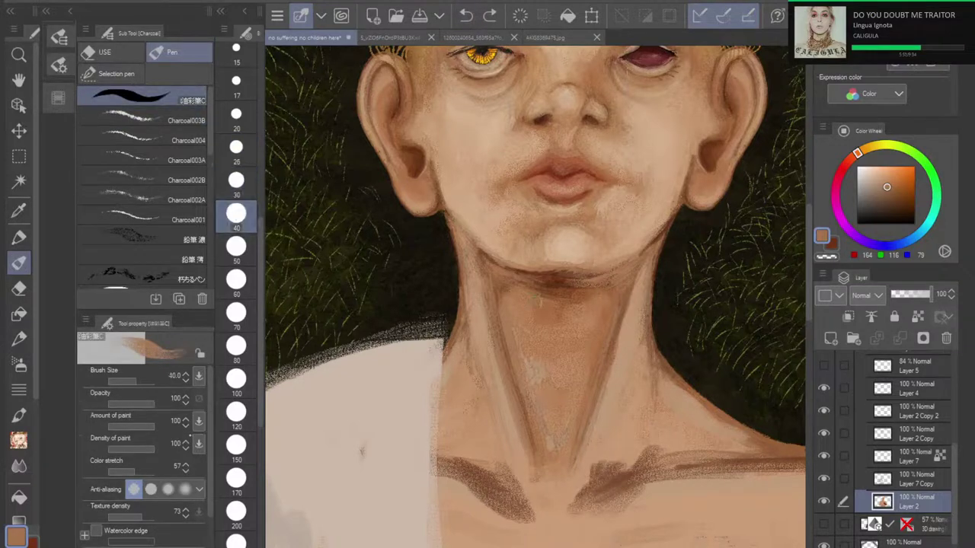
pyautogui.press('i')
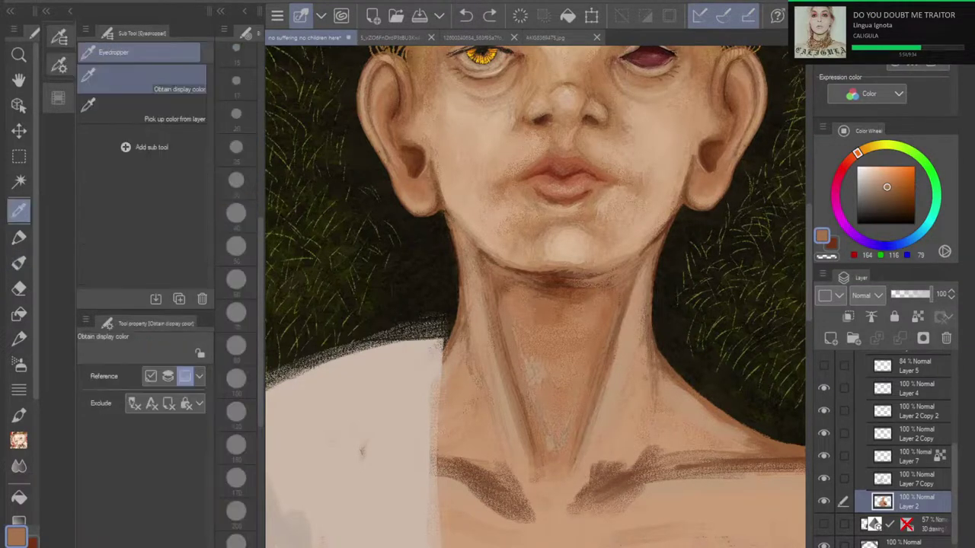
pyautogui.click(468, 381)
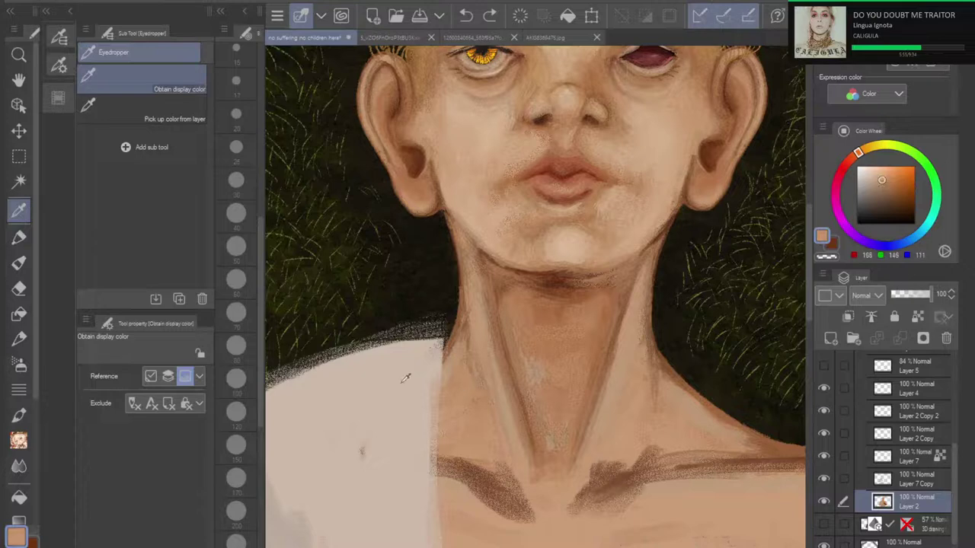
pyautogui.click(19, 262)
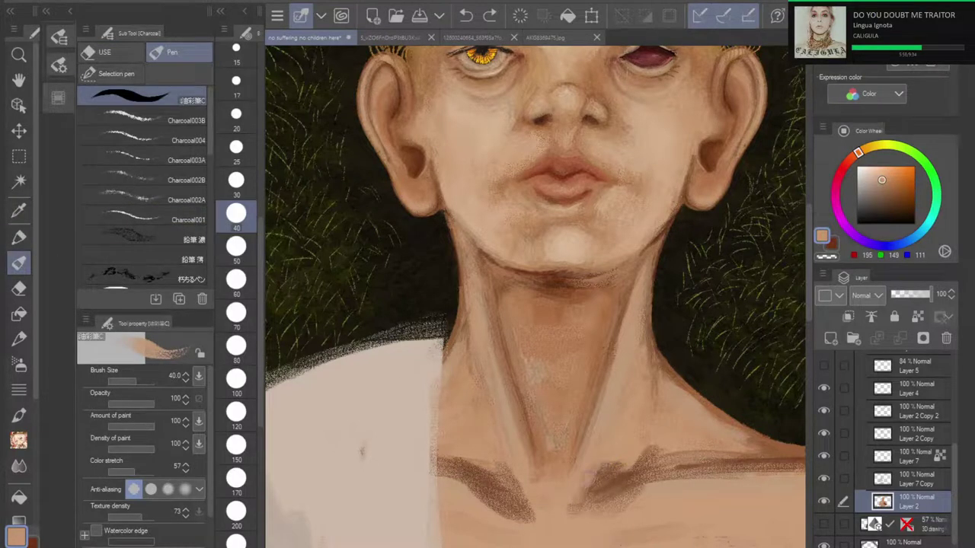
# Step: Paint skin tone over both edges of the bare shoulder's collarbone shadow to narrow it to a thin line
pyautogui.moveTo(599, 469)
pyautogui.mouseDown()
pyautogui.moveTo(586, 493)
pyautogui.moveTo(597, 485)
pyautogui.mouseUp()
pyautogui.moveTo(642, 456); pyautogui.dragTo(600, 481)
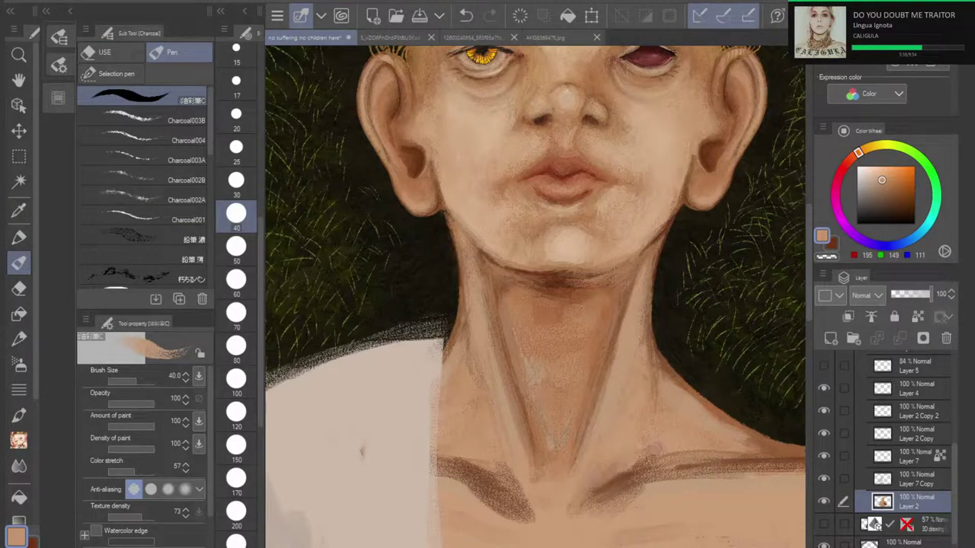
pyautogui.moveTo(655, 451)
pyautogui.mouseDown()
pyautogui.moveTo(619, 474)
pyautogui.moveTo(711, 466)
pyautogui.moveTo(611, 492)
pyautogui.mouseUp()
pyautogui.moveTo(704, 460); pyautogui.dragTo(784, 462)
pyautogui.moveTo(663, 480); pyautogui.dragTo(783, 465)
pyautogui.moveTo(606, 505); pyautogui.dragTo(640, 486)
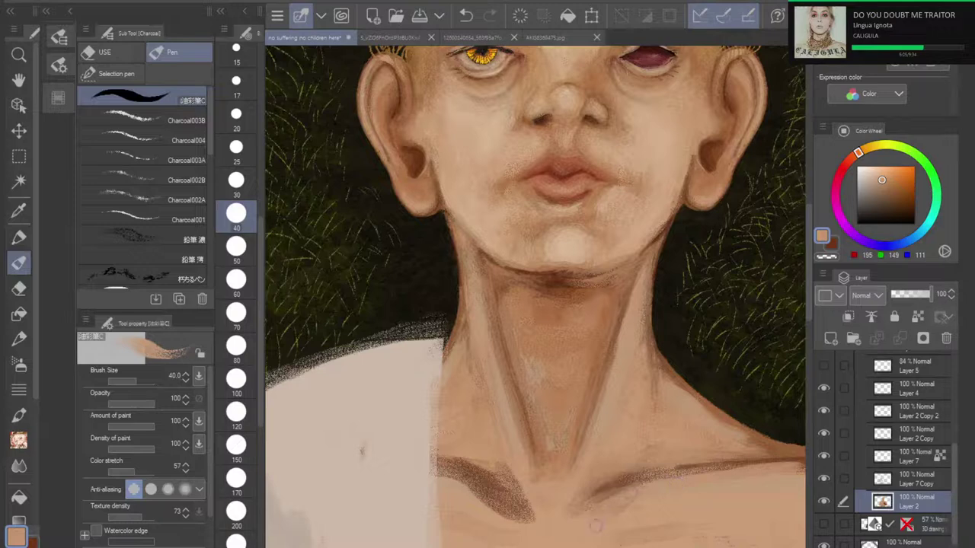
# Step: Thin the collarbone shadow beside the drape and soften the bare shoulder's collarbone line with skin tone
pyautogui.moveTo(526, 533)
pyautogui.mouseDown()
pyautogui.moveTo(488, 476)
pyautogui.moveTo(457, 462)
pyautogui.mouseUp()
pyautogui.moveTo(511, 518)
pyautogui.mouseDown()
pyautogui.moveTo(429, 475)
pyautogui.moveTo(527, 521)
pyautogui.mouseUp()
pyautogui.moveTo(475, 490); pyautogui.dragTo(531, 519)
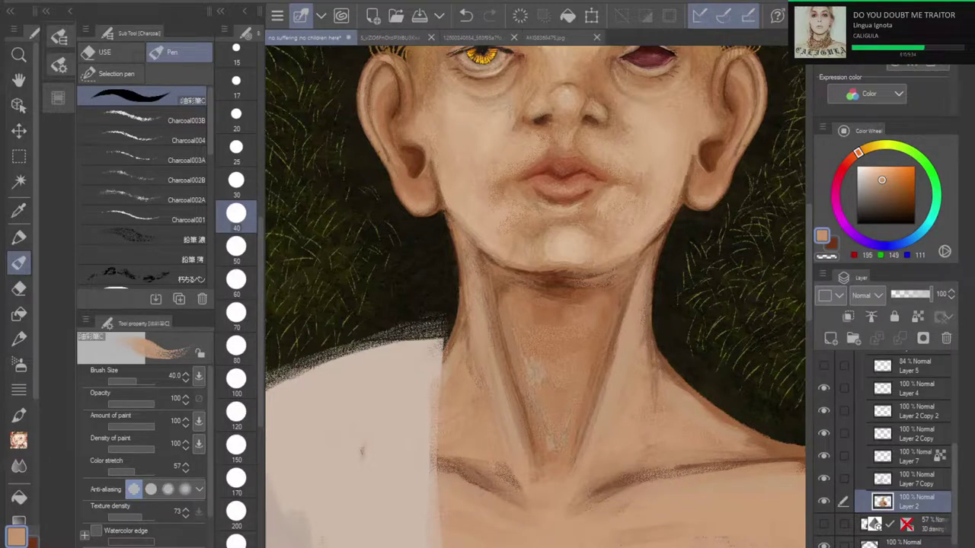
pyautogui.moveTo(502, 477)
pyautogui.mouseDown()
pyautogui.moveTo(481, 467)
pyautogui.moveTo(519, 484)
pyautogui.mouseUp()
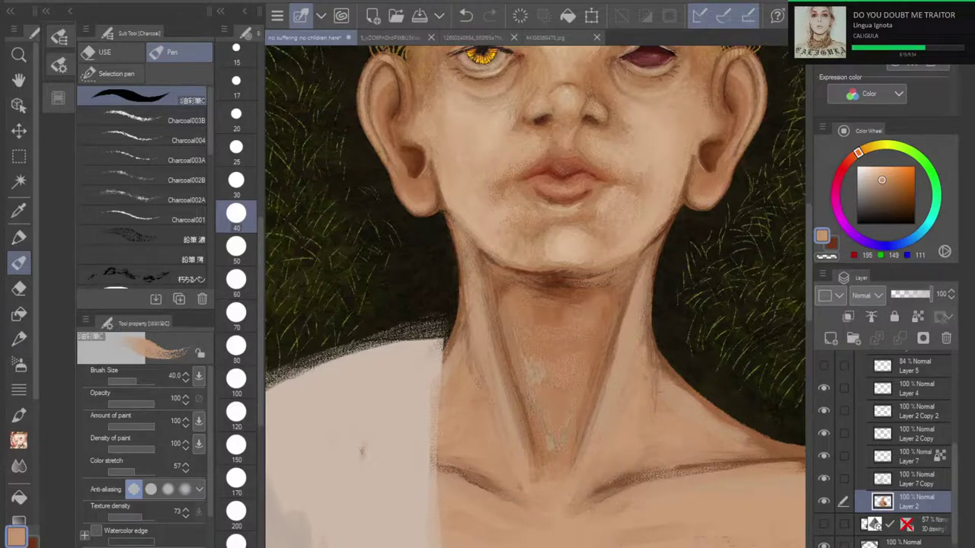
pyautogui.moveTo(749, 444)
pyautogui.mouseDown()
pyautogui.moveTo(771, 438)
pyautogui.moveTo(793, 455)
pyautogui.moveTo(782, 448)
pyautogui.moveTo(682, 467)
pyautogui.mouseUp()
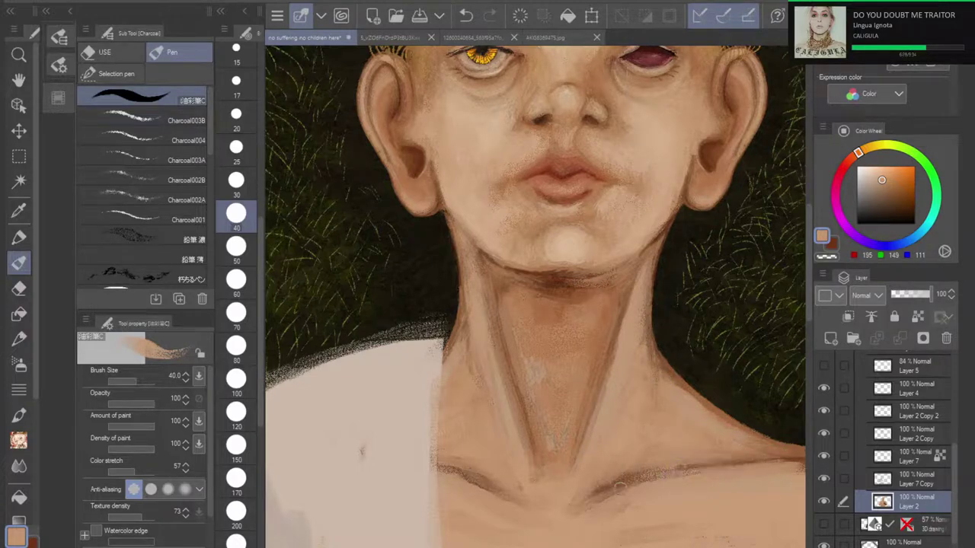
pyautogui.moveTo(626, 484); pyautogui.dragTo(588, 498)
# Step: Paint skin tone over the dark contour shading on the bare shoulder's outer curve and upper arm
pyautogui.scroll(-3, 562, 360)
pyautogui.moveTo(562, 360); pyautogui.dragTo(528, 332)
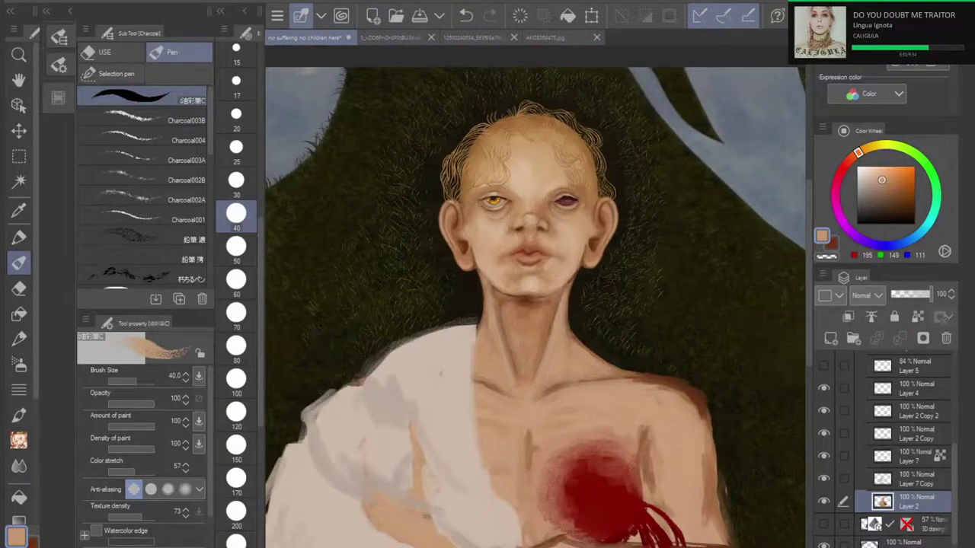
pyautogui.moveTo(614, 402); pyautogui.dragTo(565, 404)
pyautogui.scroll(3, 565, 404)
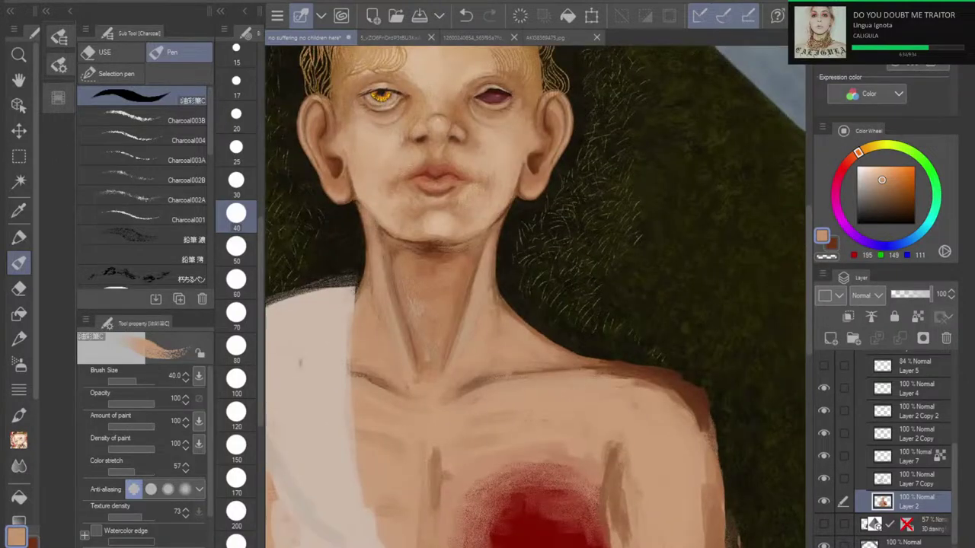
pyautogui.moveTo(646, 381)
pyautogui.mouseDown()
pyautogui.moveTo(605, 374)
pyautogui.moveTo(652, 378)
pyautogui.moveTo(702, 425)
pyautogui.moveTo(649, 377)
pyautogui.moveTo(683, 387)
pyautogui.moveTo(655, 378)
pyautogui.moveTo(703, 427)
pyautogui.mouseUp()
pyautogui.moveTo(705, 463); pyautogui.dragTo(710, 531)
pyautogui.moveTo(705, 491)
pyautogui.mouseDown()
pyautogui.moveTo(709, 544)
pyautogui.moveTo(697, 419)
pyautogui.moveTo(696, 467)
pyautogui.mouseUp()
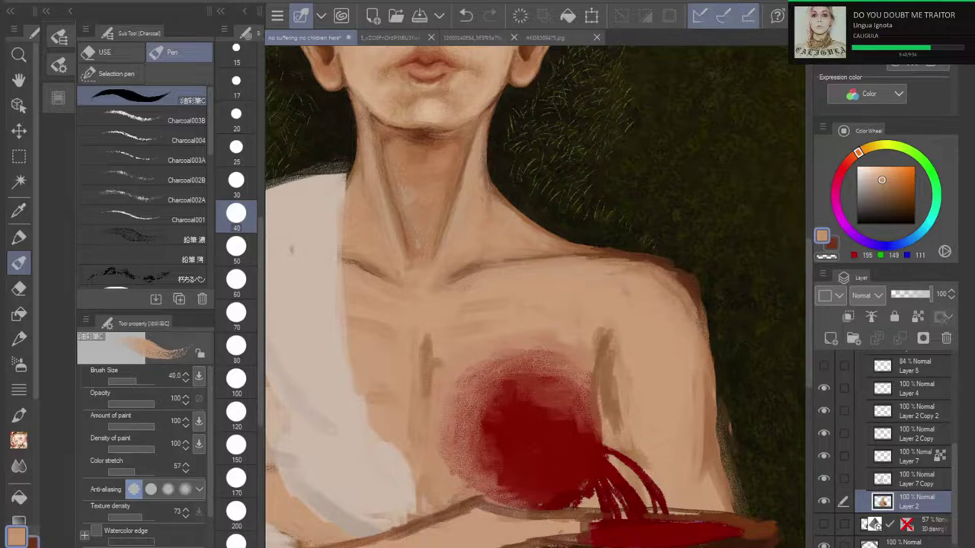
# Step: Erase the rough outer contour along the bare shoulder and upper arm using the transparent colour at brush size 40
pyautogui.click(27, 546)
pyautogui.moveTo(704, 280)
pyautogui.mouseDown()
pyautogui.moveTo(717, 324)
pyautogui.moveTo(692, 281)
pyautogui.moveTo(714, 332)
pyautogui.moveTo(718, 390)
pyautogui.moveTo(708, 291)
pyautogui.moveTo(730, 464)
pyautogui.moveTo(723, 381)
pyautogui.moveTo(723, 469)
pyautogui.moveTo(719, 346)
pyautogui.mouseUp()
pyautogui.moveTo(721, 460); pyautogui.dragTo(746, 519)
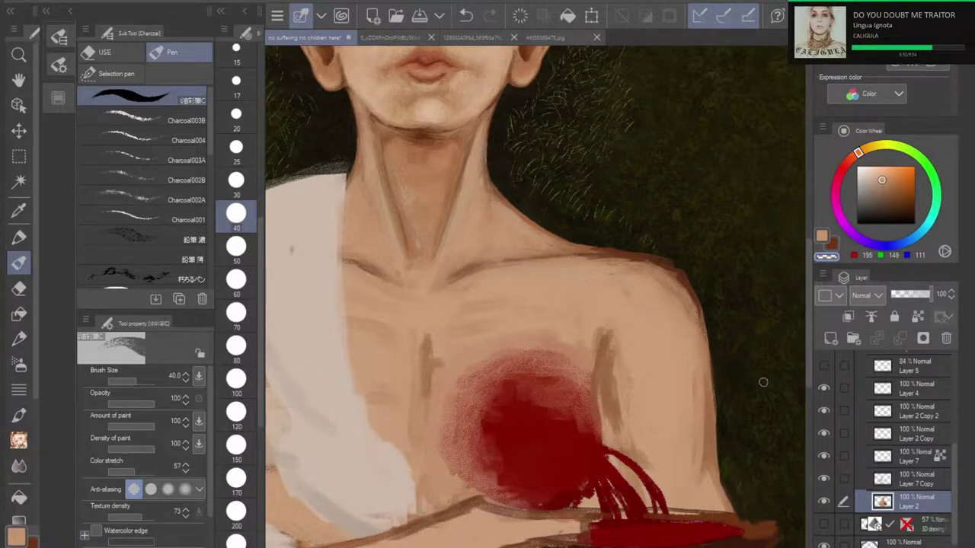
pyautogui.moveTo(632, 251)
pyautogui.mouseDown()
pyautogui.moveTo(698, 279)
pyautogui.moveTo(669, 256)
pyautogui.moveTo(702, 298)
pyautogui.mouseUp()
pyautogui.hotkey('ctrl', '0')
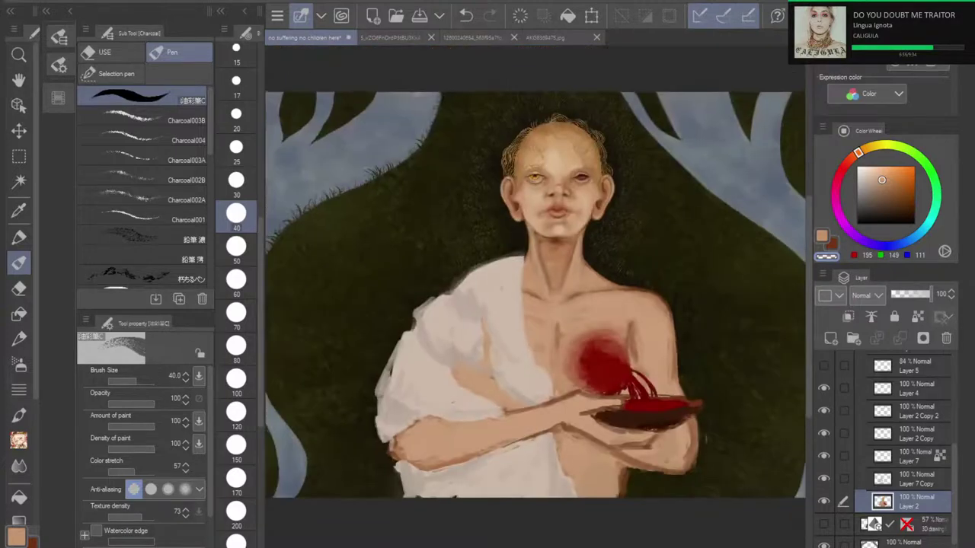
# Step: Erase the rough underside of the bent elbow below the bowl and save the painting
pyautogui.scroll(2, 712, 459)
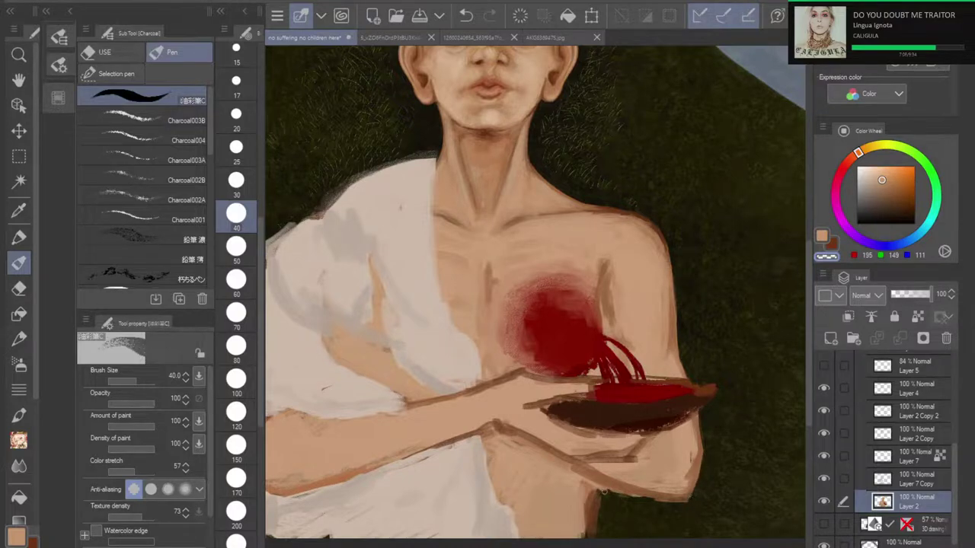
pyautogui.moveTo(603, 491); pyautogui.dragTo(688, 500)
pyautogui.hotkey('ctrl', '0')
pyautogui.scroll(1, 617, 366)
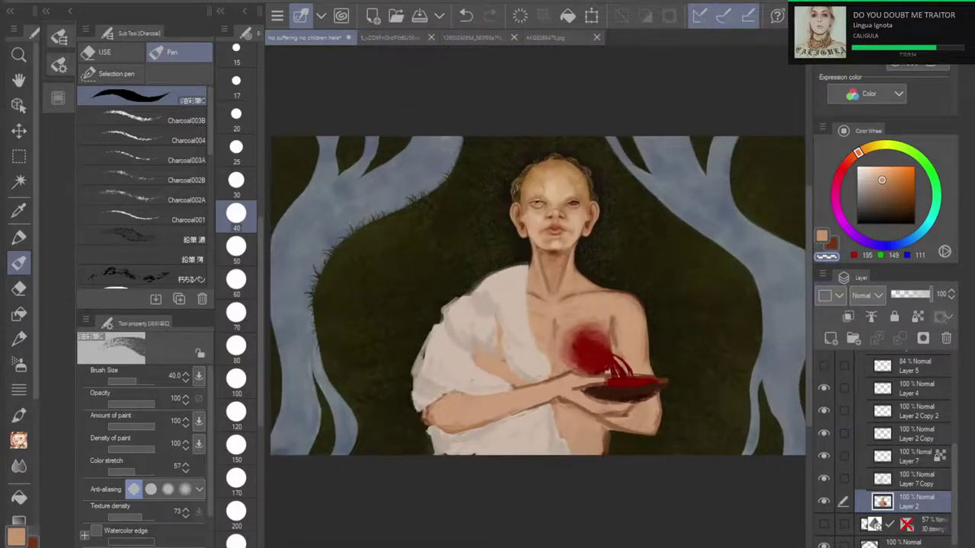
pyautogui.moveTo(594, 355); pyautogui.dragTo(620, 361)
pyautogui.scroll(2, 582, 361)
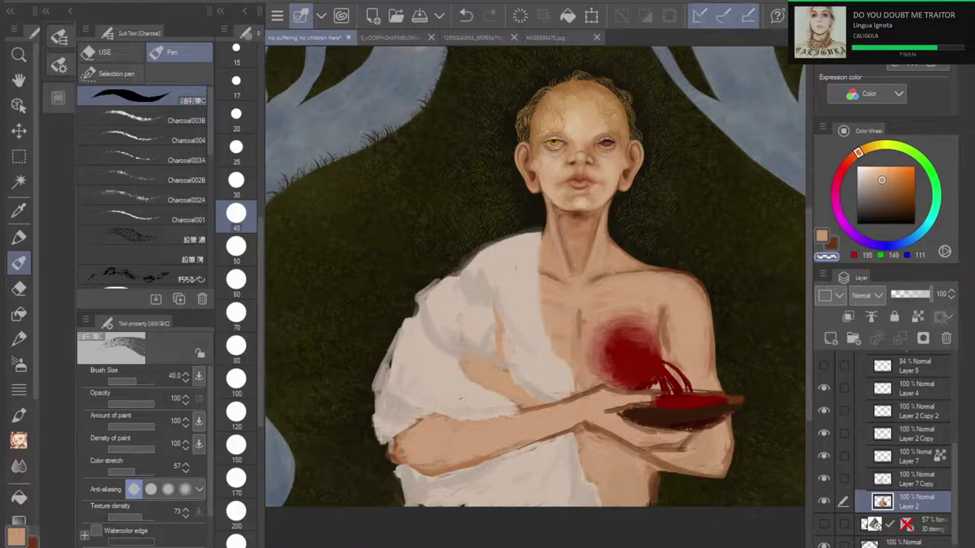
pyautogui.scroll(3, 681, 432)
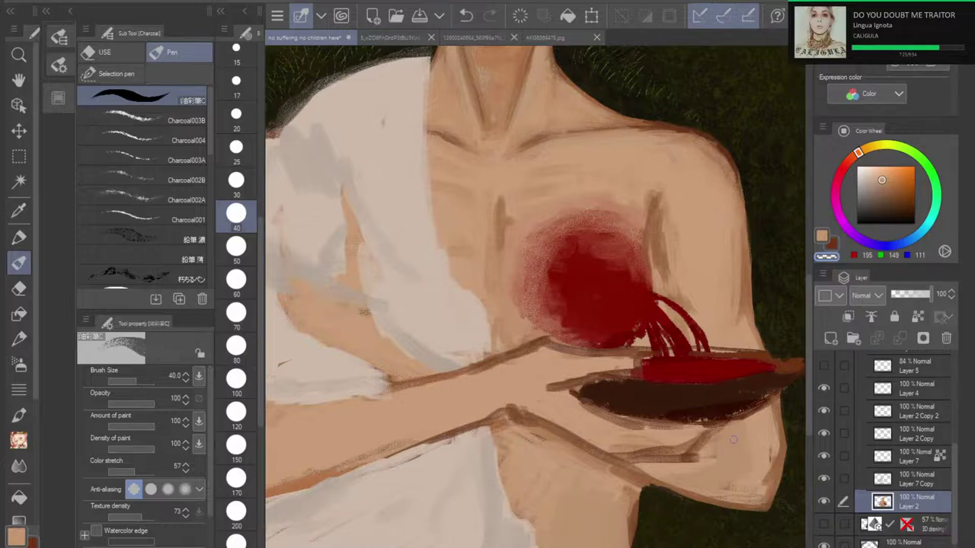
pyautogui.scroll(-5, 679, 501)
pyautogui.moveTo(536, 304); pyautogui.dragTo(538, 312)
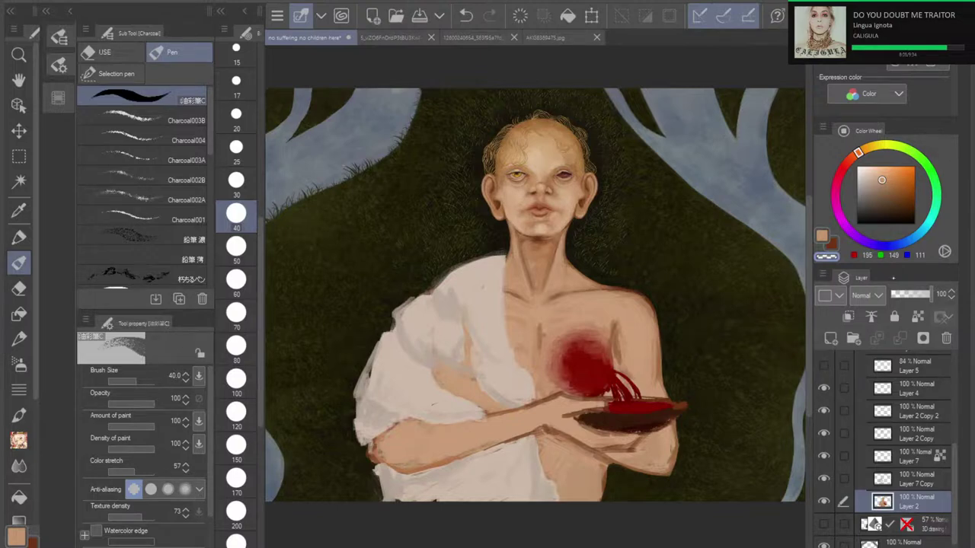
pyautogui.hotkey('ctrl', 's')
# Step: Inspect the face, neck, drape, torso and crossed arms at several magnifications for rough edges
pyautogui.scroll(-5, 592, 292)
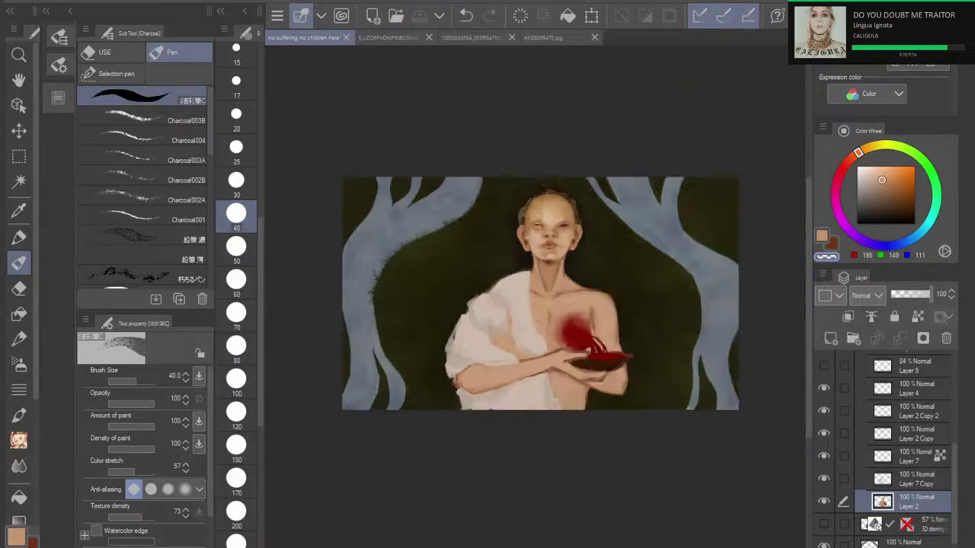
pyautogui.scroll(8, 588, 291)
pyautogui.moveTo(588, 290); pyautogui.dragTo(596, 331)
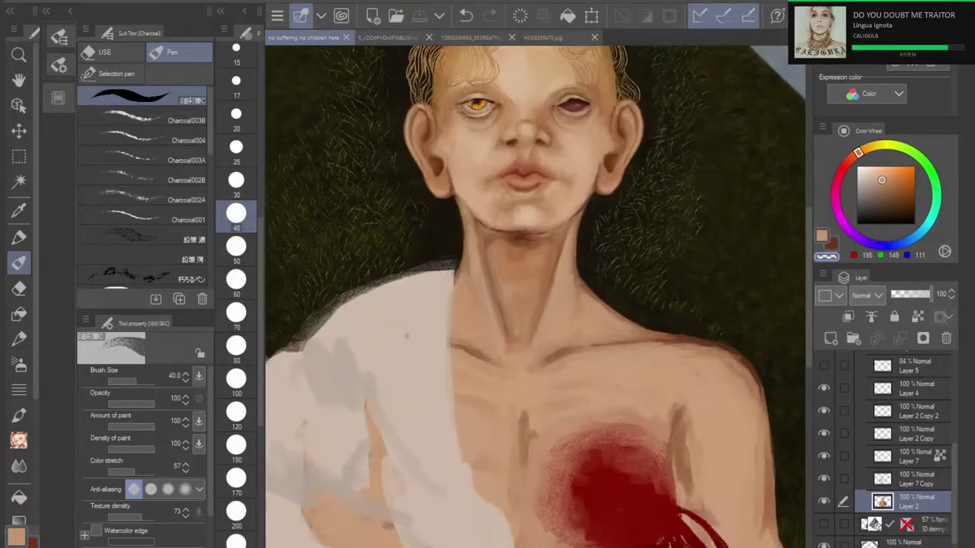
pyautogui.scroll(-8, 536, 297)
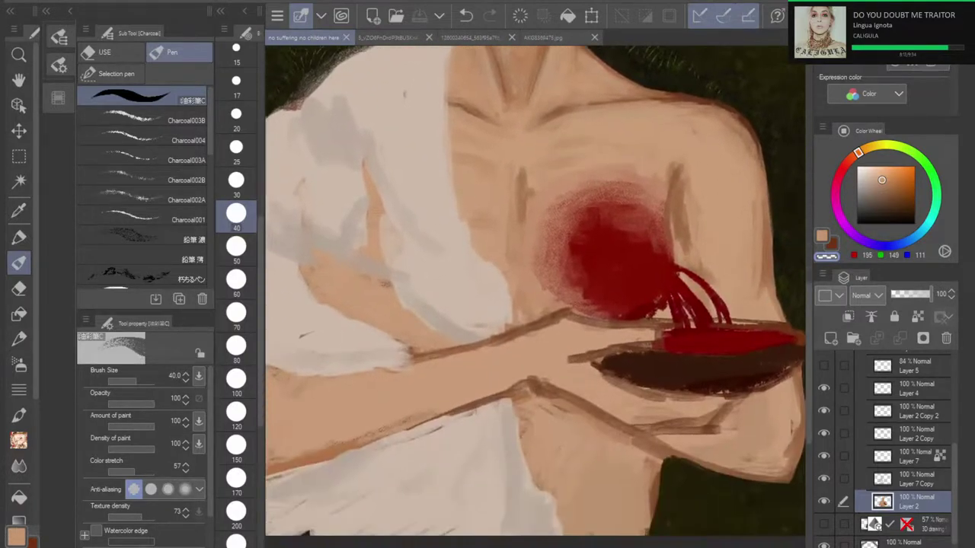
pyautogui.moveTo(536, 284); pyautogui.dragTo(519, 294)
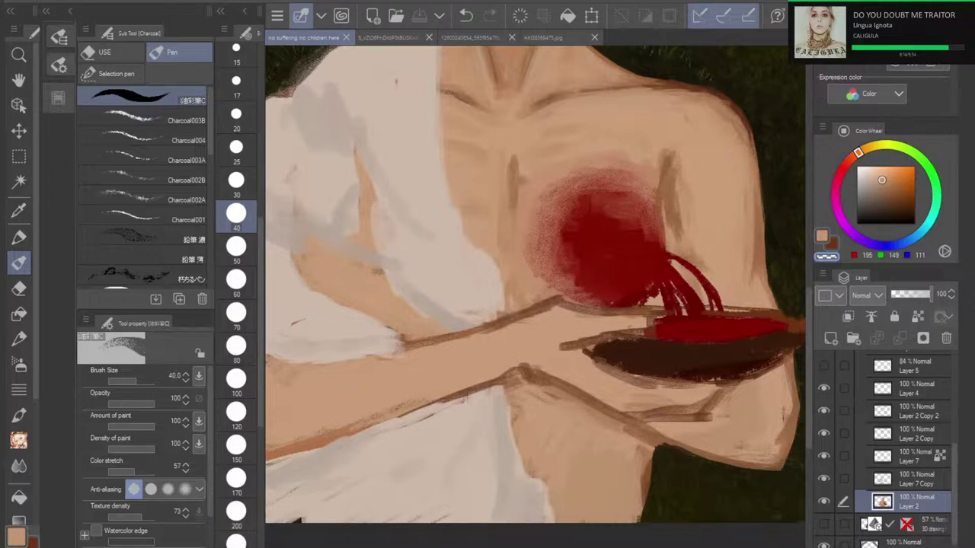
pyautogui.scroll(6, 536, 297)
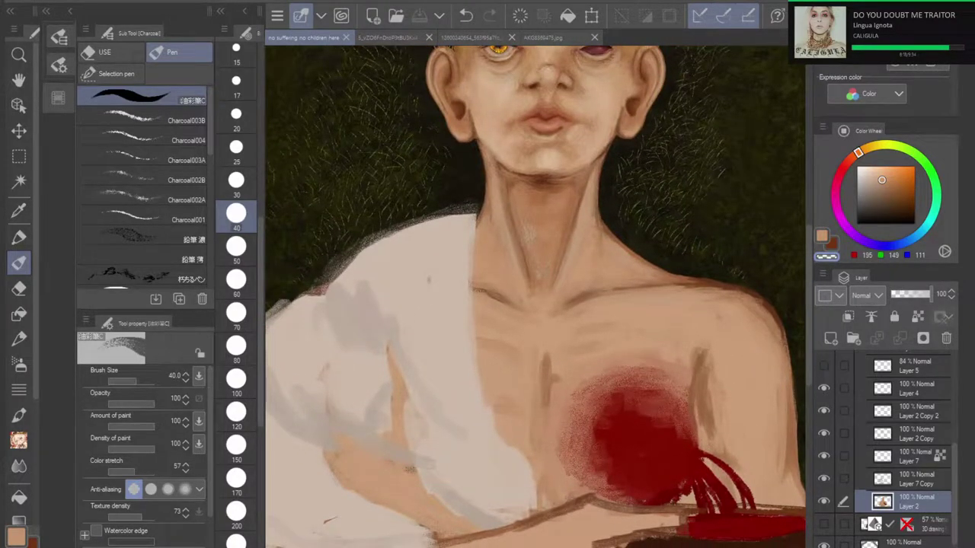
pyautogui.scroll(1, 536, 297)
pyautogui.scroll(1, 579, 339)
pyautogui.scroll(1, 535, 297)
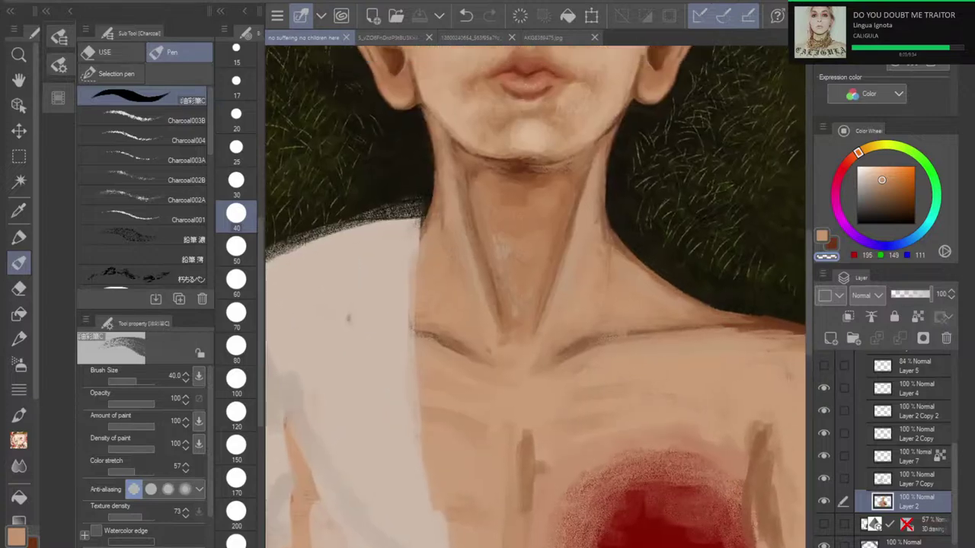
pyautogui.scroll(4, 535, 297)
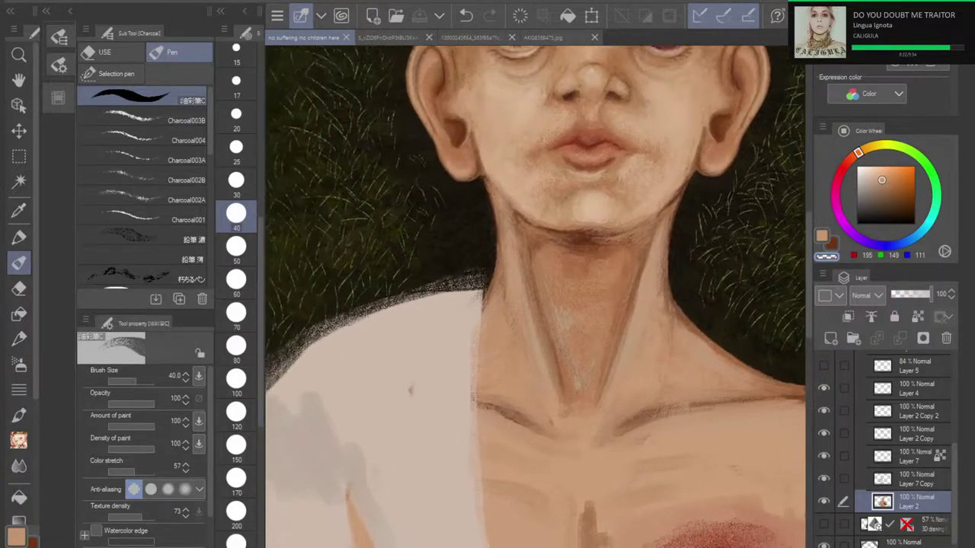
# Step: On Layer 7 Copy, erase the grainy fringe along the drape's shoulder edge from the neck outward
pyautogui.moveTo(536, 297); pyautogui.dragTo(577, 261)
pyautogui.click(914, 480)
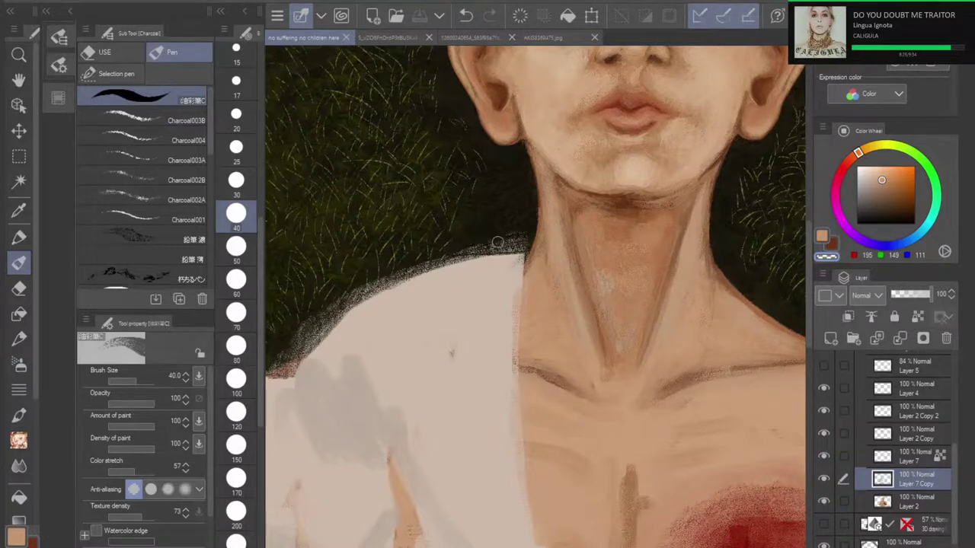
pyautogui.moveTo(496, 243)
pyautogui.mouseDown()
pyautogui.moveTo(419, 254)
pyautogui.moveTo(522, 234)
pyautogui.moveTo(482, 248)
pyautogui.moveTo(517, 248)
pyautogui.mouseUp()
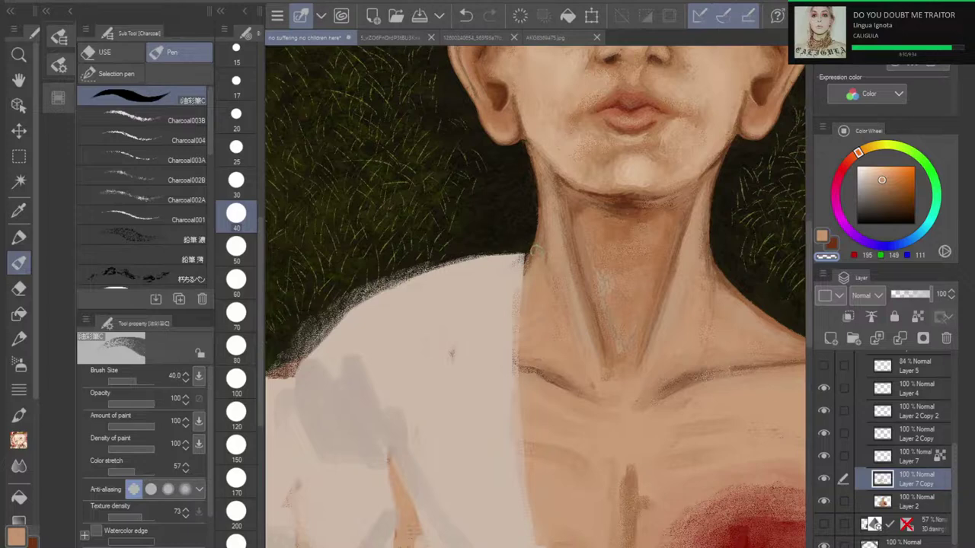
pyautogui.moveTo(371, 285)
pyautogui.mouseDown()
pyautogui.moveTo(288, 352)
pyautogui.moveTo(383, 285)
pyautogui.mouseUp()
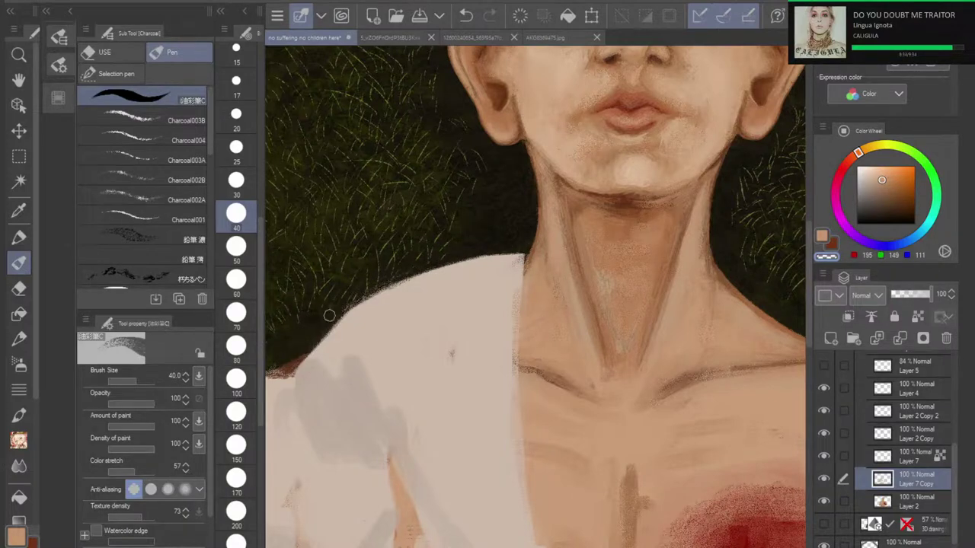
pyautogui.moveTo(328, 315); pyautogui.dragTo(393, 284)
# Step: Erase the grainy overspill along the drape's outer edge over the covered upper arm
pyautogui.moveTo(522, 206); pyautogui.dragTo(813, 137)
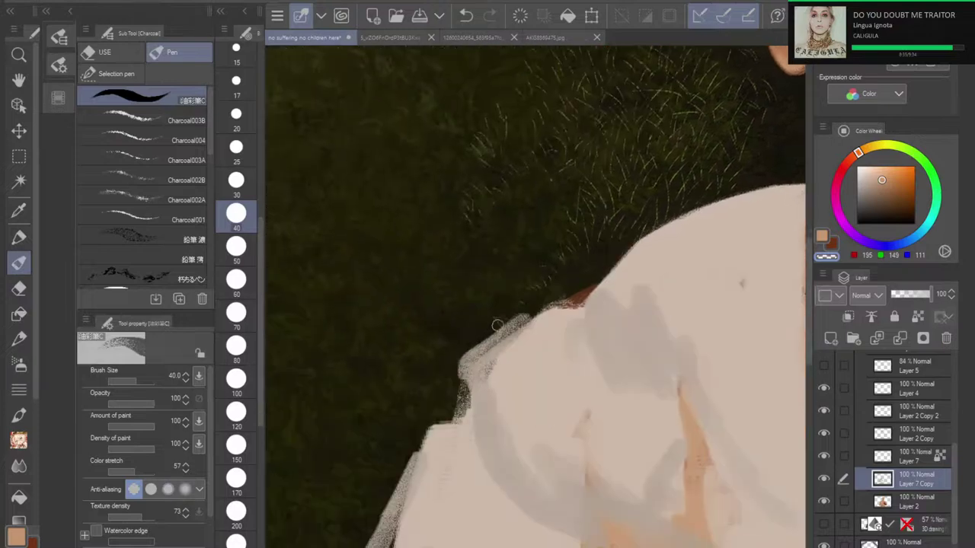
pyautogui.moveTo(497, 325); pyautogui.dragTo(572, 299)
pyautogui.moveTo(457, 344)
pyautogui.mouseDown()
pyautogui.moveTo(454, 413)
pyautogui.moveTo(456, 382)
pyautogui.moveTo(458, 404)
pyautogui.moveTo(417, 437)
pyautogui.moveTo(394, 474)
pyautogui.mouseUp()
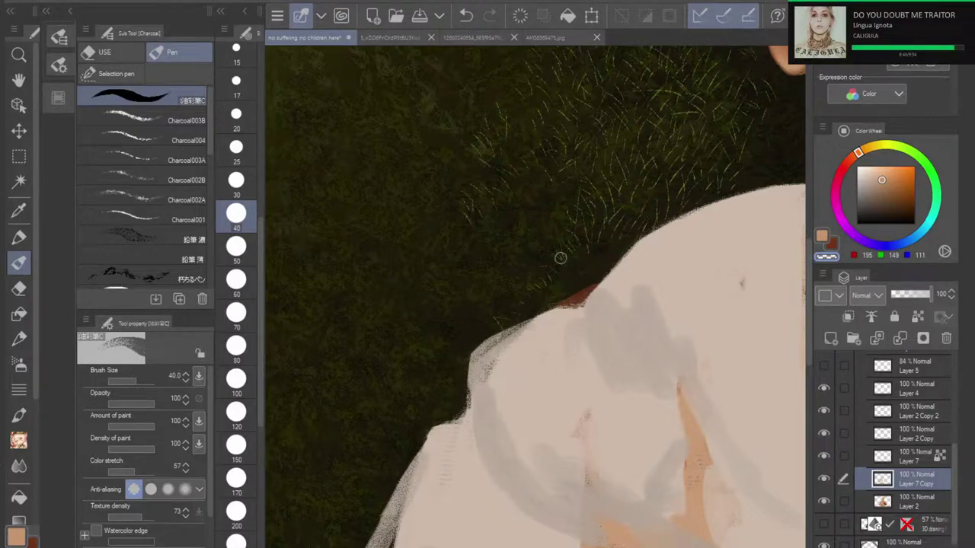
# Step: Set the brush size to 80 and erase the loose fringe along the sleeve's lower outer edge
pyautogui.scroll(-2, 559, 259)
pyautogui.moveTo(559, 259); pyautogui.dragTo(568, 128)
pyautogui.scroll(2, 531, 369)
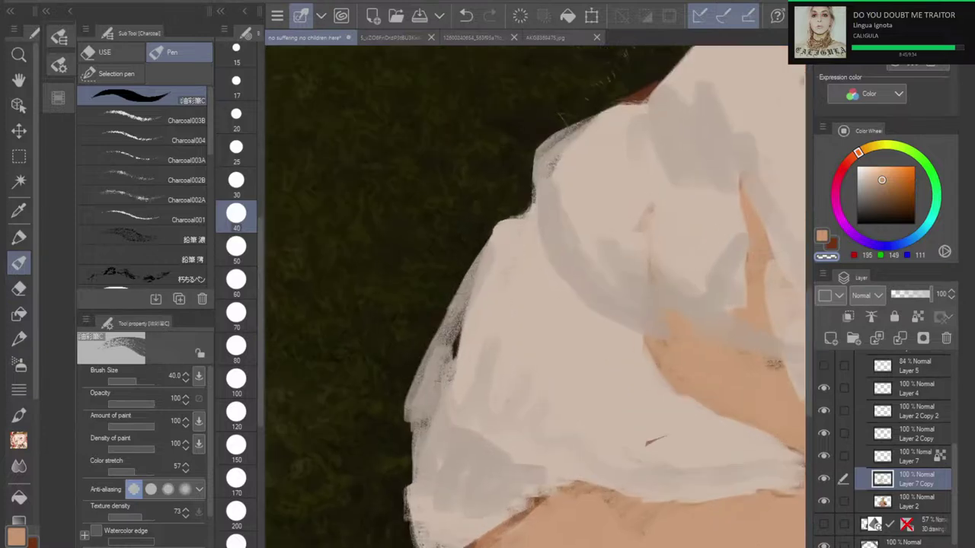
pyautogui.click(236, 348)
pyautogui.moveTo(435, 272)
pyautogui.mouseDown()
pyautogui.moveTo(442, 323)
pyautogui.moveTo(437, 273)
pyautogui.moveTo(415, 348)
pyautogui.moveTo(441, 353)
pyautogui.moveTo(400, 384)
pyautogui.moveTo(393, 429)
pyautogui.moveTo(390, 528)
pyautogui.moveTo(401, 547)
pyautogui.moveTo(399, 518)
pyautogui.mouseUp()
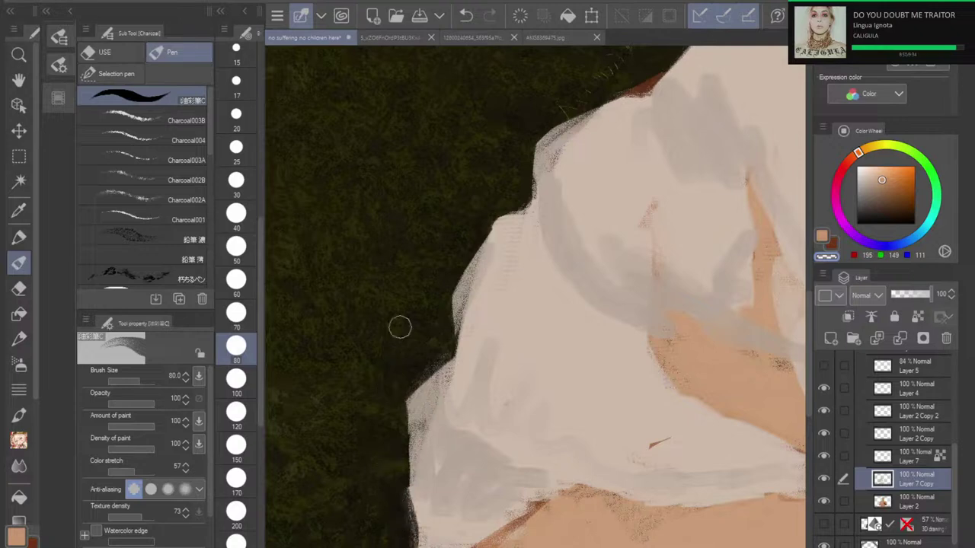
# Step: Erase drape overspill around the covered arm's elbow and forearm, and trim the cloth edges beside the chest and waist
pyautogui.scroll(-2, 481, 305)
pyautogui.moveTo(525, 380)
pyautogui.mouseDown()
pyautogui.moveTo(473, 257)
pyautogui.moveTo(488, 236)
pyautogui.mouseUp()
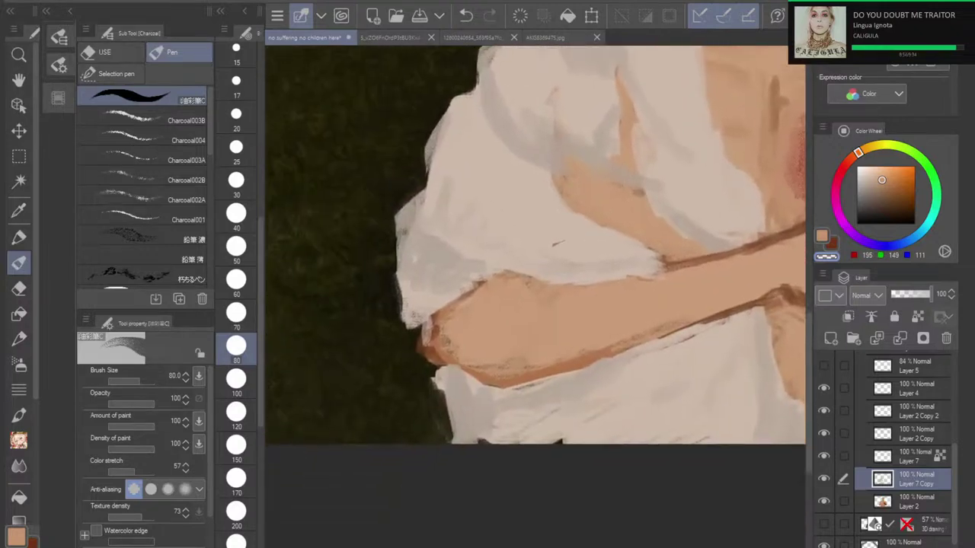
pyautogui.moveTo(421, 351)
pyautogui.mouseDown()
pyautogui.moveTo(480, 295)
pyautogui.moveTo(435, 340)
pyautogui.moveTo(394, 327)
pyautogui.moveTo(408, 334)
pyautogui.moveTo(501, 289)
pyautogui.moveTo(478, 291)
pyautogui.moveTo(536, 280)
pyautogui.moveTo(665, 275)
pyautogui.moveTo(629, 278)
pyautogui.mouseUp()
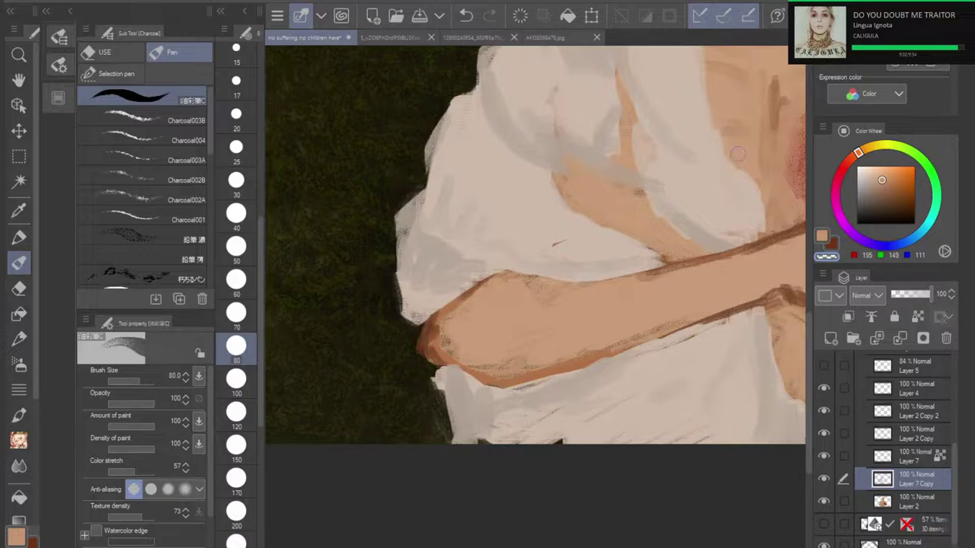
pyautogui.moveTo(749, 172)
pyautogui.mouseDown()
pyautogui.moveTo(787, 320)
pyautogui.moveTo(641, 438)
pyautogui.moveTo(603, 337)
pyautogui.mouseUp()
pyautogui.moveTo(634, 445)
pyautogui.mouseDown()
pyautogui.moveTo(639, 476)
pyautogui.moveTo(611, 489)
pyautogui.mouseUp()
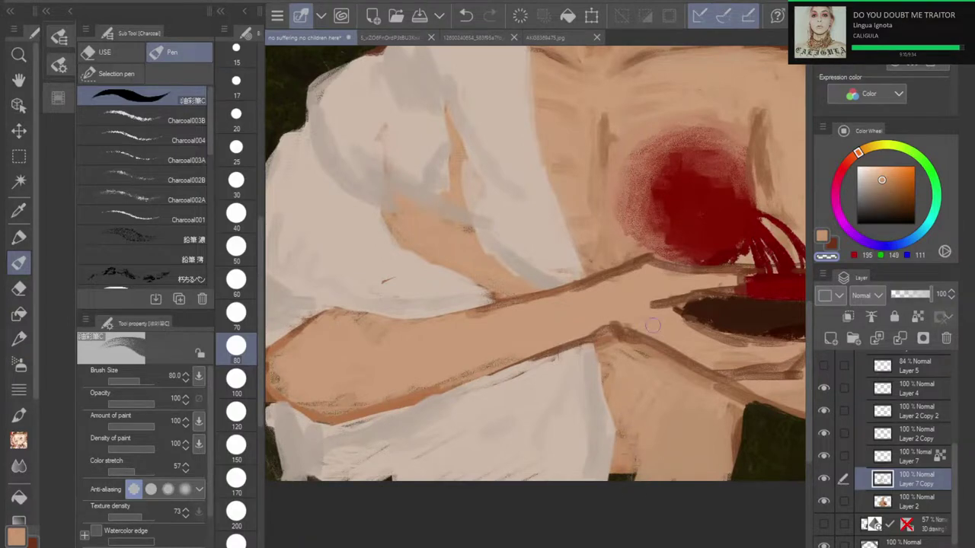
pyautogui.scroll(-5, 653, 326)
pyautogui.scroll(2, 653, 325)
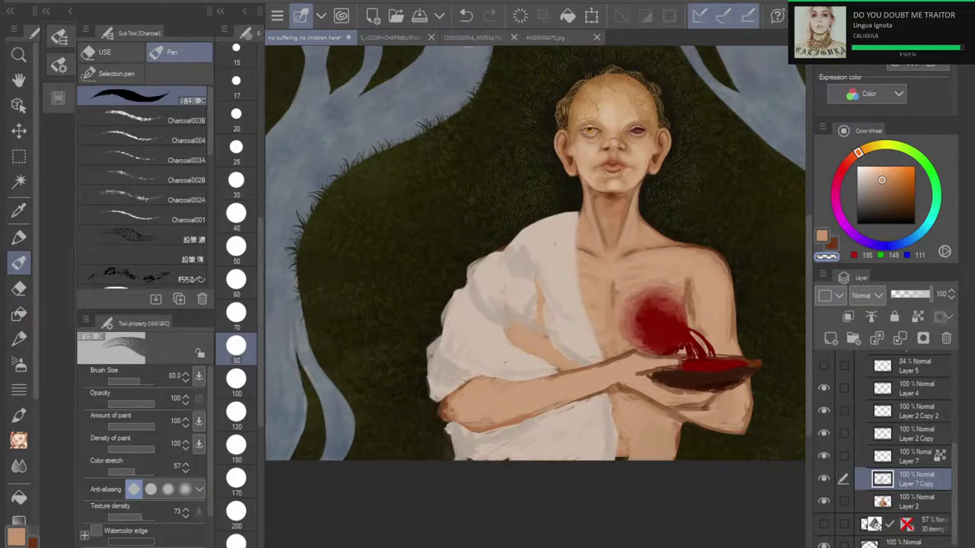
# Step: Sample cloth colour RGB 205, 186, 171 from the drape and extend the cloth's outer edge below the elbow
pyautogui.click(19, 212)
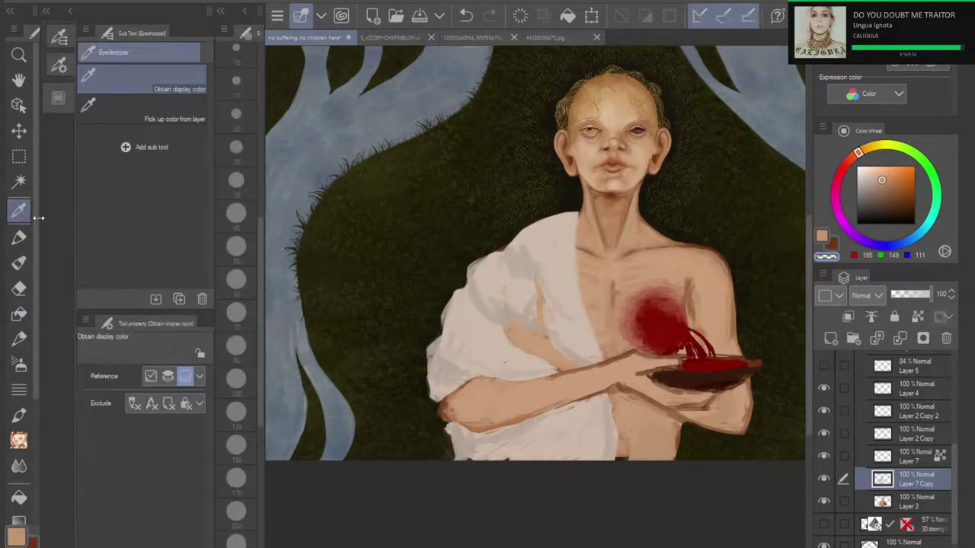
pyautogui.click(568, 269)
pyautogui.click(20, 263)
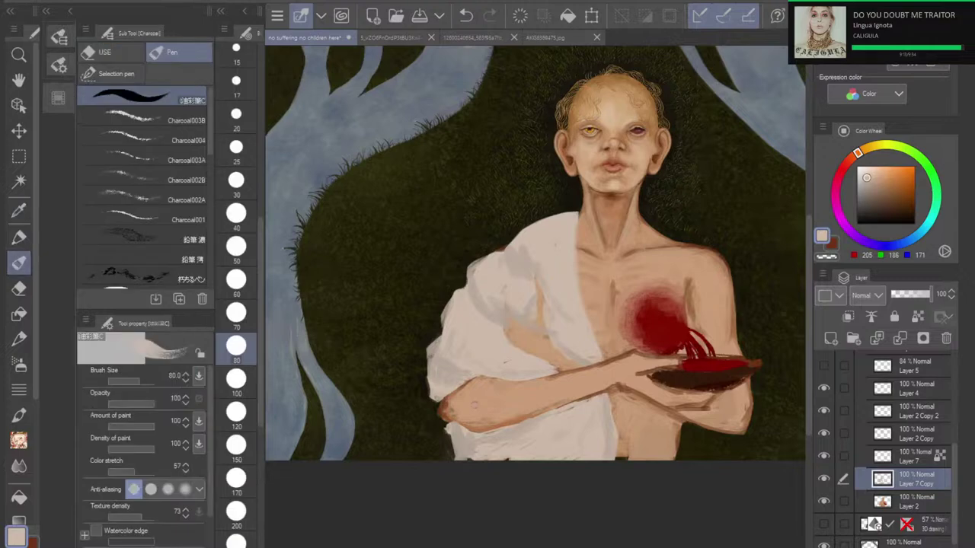
pyautogui.moveTo(450, 430); pyautogui.dragTo(440, 463)
pyautogui.moveTo(452, 436)
pyautogui.mouseDown()
pyautogui.moveTo(444, 463)
pyautogui.moveTo(453, 462)
pyautogui.mouseUp()
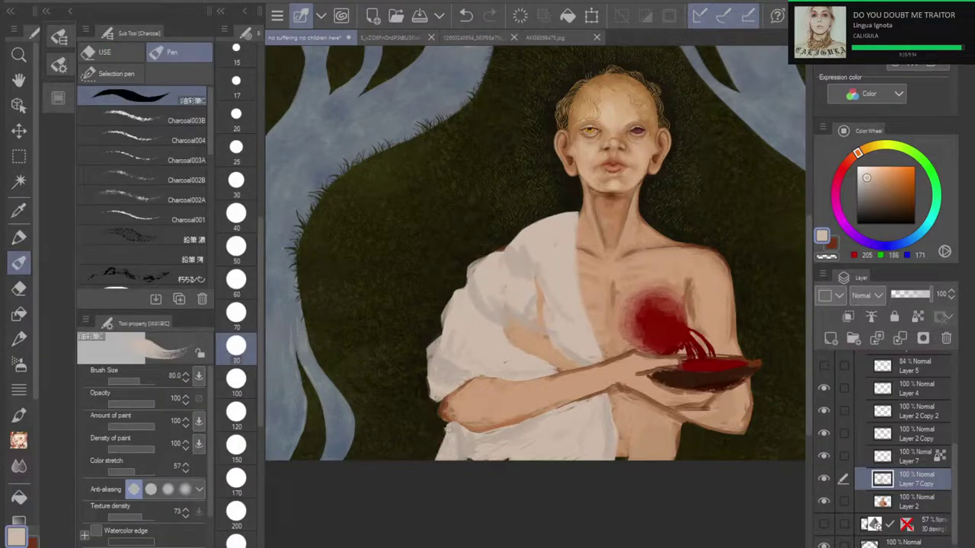
# Step: Paint cloth colour along the drape's chest edge and raise its shoulder edge up against the neck
pyautogui.moveTo(579, 302); pyautogui.dragTo(599, 361)
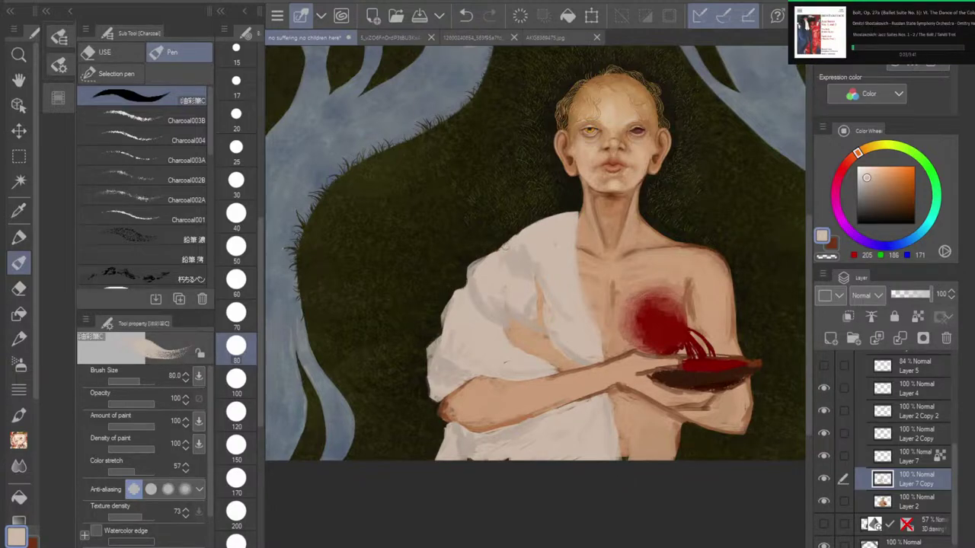
pyautogui.moveTo(505, 246)
pyautogui.mouseDown()
pyautogui.moveTo(523, 232)
pyautogui.moveTo(480, 257)
pyautogui.moveTo(577, 210)
pyautogui.mouseUp()
pyautogui.scroll(5, 609, 177)
pyautogui.moveTo(548, 267); pyautogui.dragTo(550, 392)
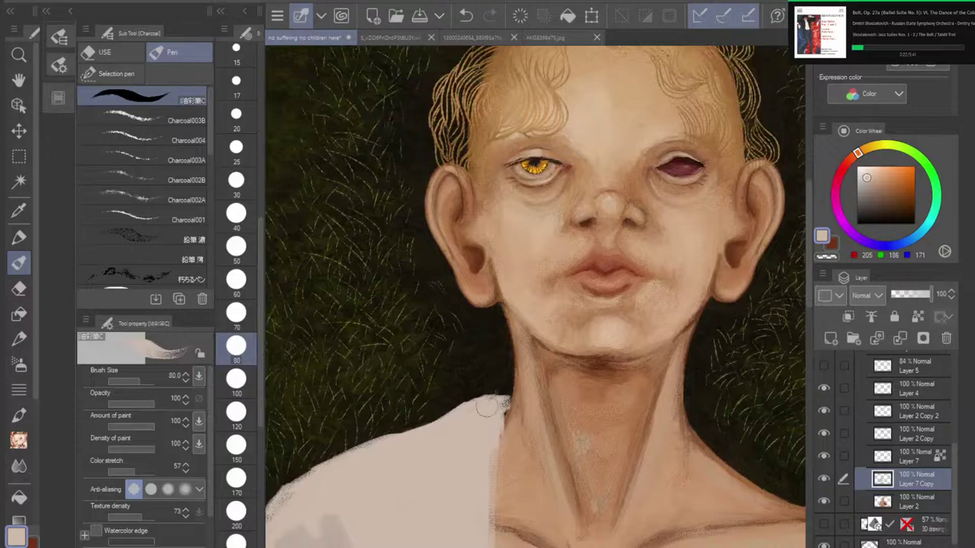
pyautogui.moveTo(508, 394); pyautogui.dragTo(487, 464)
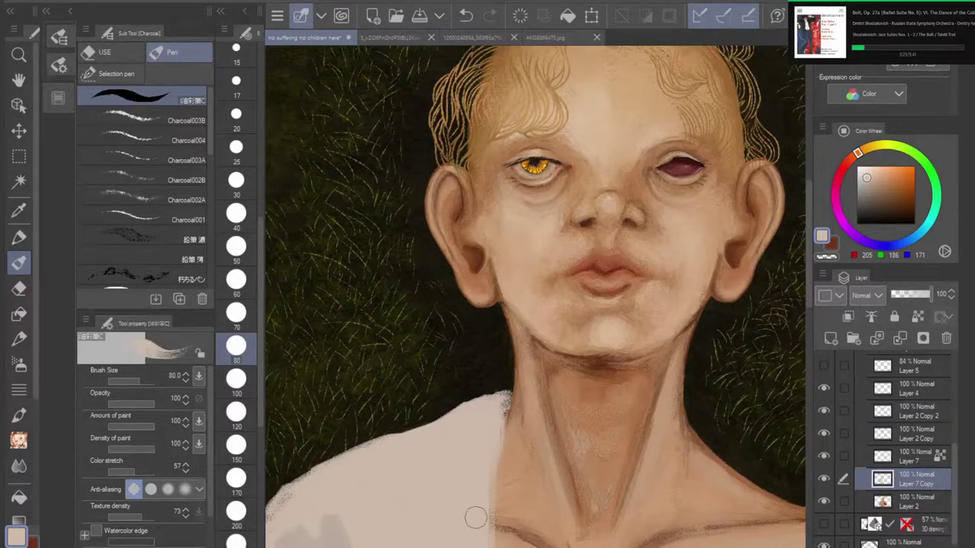
# Step: Inspect the drape's reshaped outline against the neck, chest and arms
pyautogui.moveTo(687, 332); pyautogui.dragTo(662, 396)
pyautogui.scroll(-1, 591, 375)
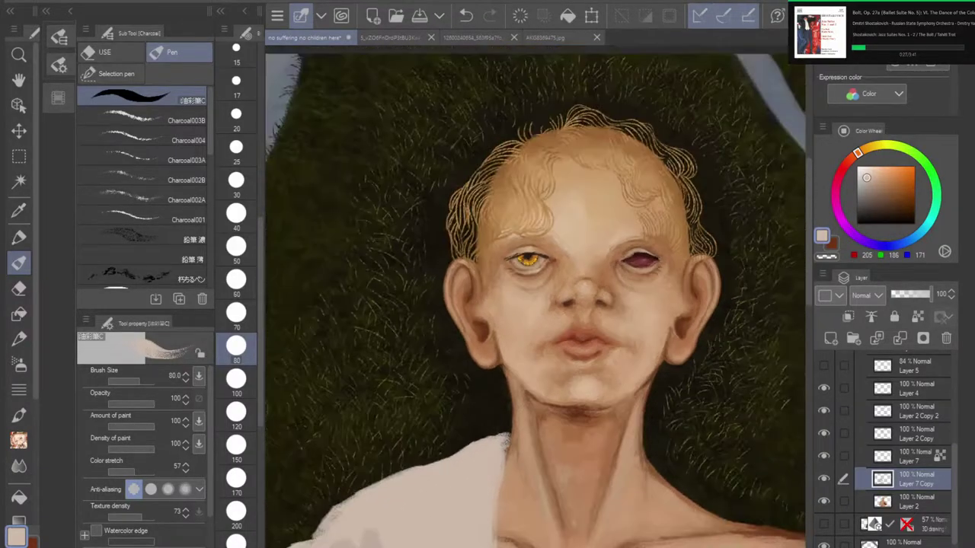
pyautogui.moveTo(591, 375)
pyautogui.mouseDown()
pyautogui.moveTo(540, 305)
pyautogui.moveTo(506, 208)
pyautogui.mouseUp()
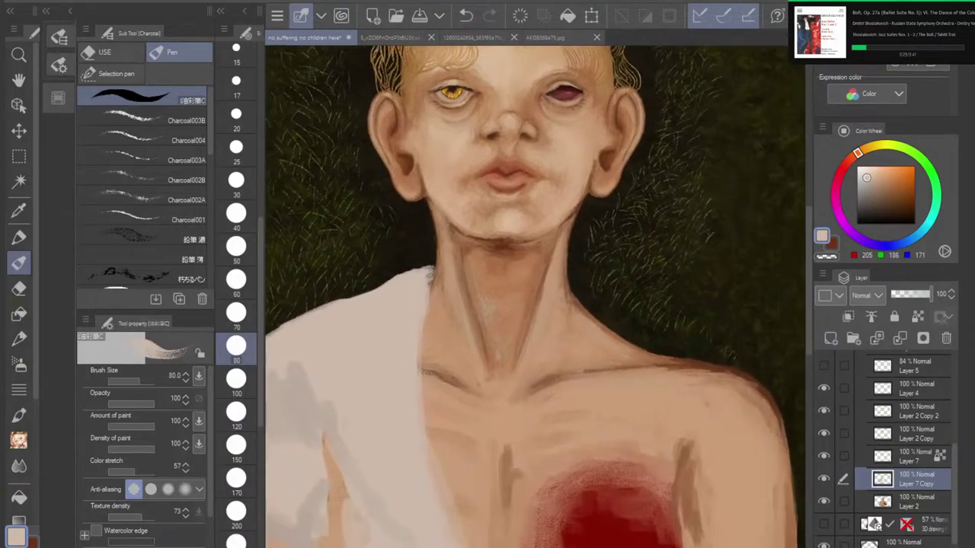
pyautogui.scroll(-4, 540, 380)
pyautogui.moveTo(547, 460)
pyautogui.mouseDown()
pyautogui.moveTo(549, 371)
pyautogui.moveTo(586, 374)
pyautogui.moveTo(598, 390)
pyautogui.moveTo(591, 409)
pyautogui.moveTo(616, 399)
pyautogui.mouseUp()
pyautogui.scroll(2, 586, 374)
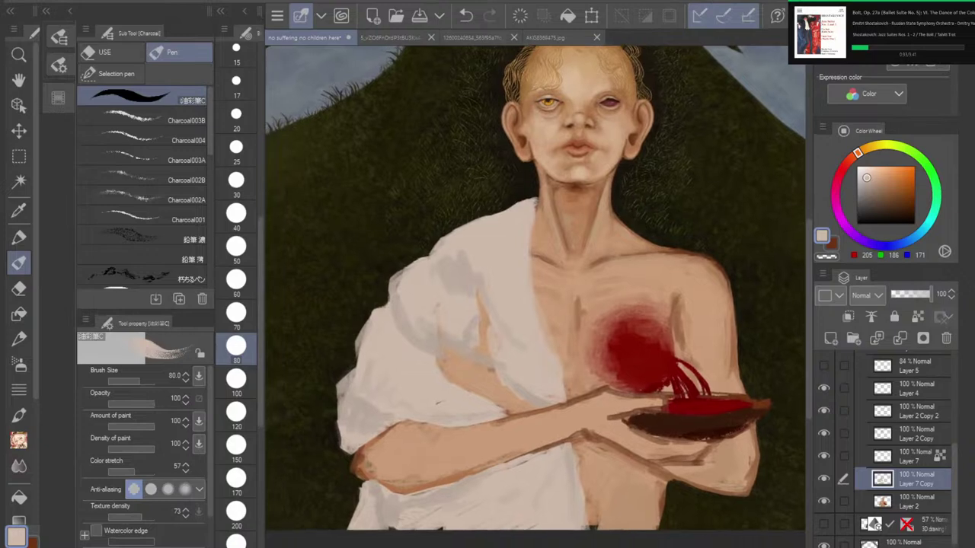
pyautogui.scroll(2, 492, 336)
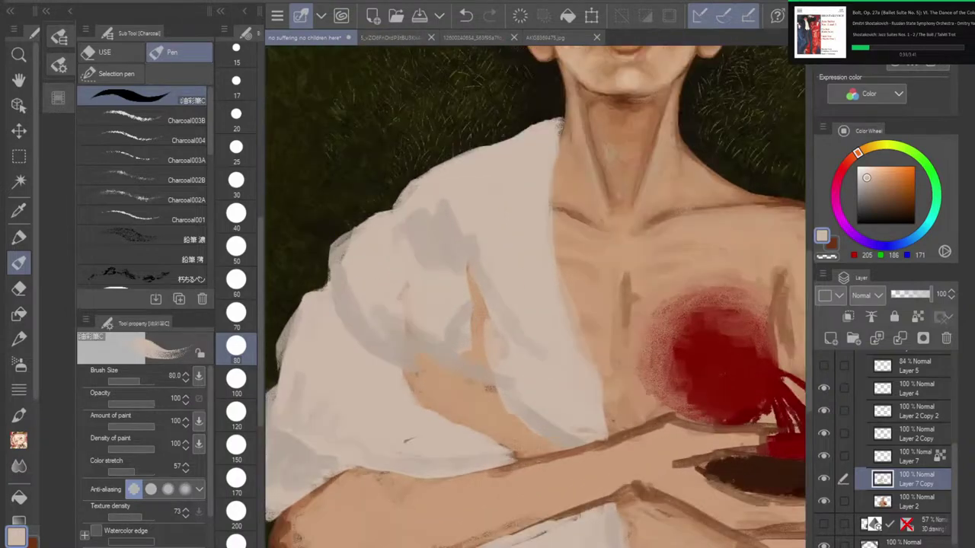
# Step: Erase the cloth paint covering the fingers and edges of the hand resting on the drape, and undo the last stray mark
pyautogui.press('c')
pyautogui.moveTo(458, 377)
pyautogui.mouseDown()
pyautogui.moveTo(444, 374)
pyautogui.moveTo(481, 318)
pyautogui.mouseUp()
pyautogui.moveTo(419, 374)
pyautogui.mouseDown()
pyautogui.moveTo(406, 326)
pyautogui.moveTo(408, 368)
pyautogui.moveTo(412, 288)
pyautogui.mouseUp()
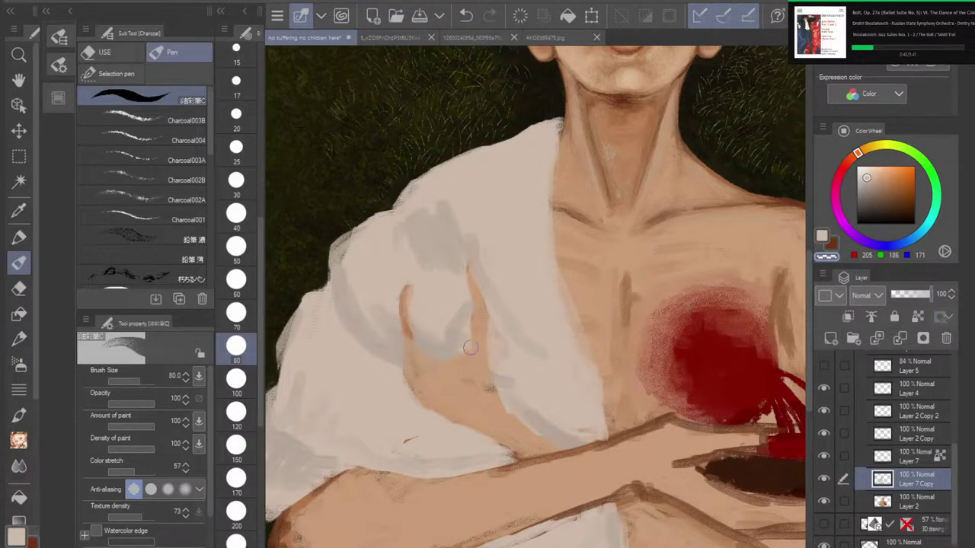
pyautogui.moveTo(470, 347); pyautogui.dragTo(473, 335)
pyautogui.moveTo(497, 381); pyautogui.dragTo(505, 415)
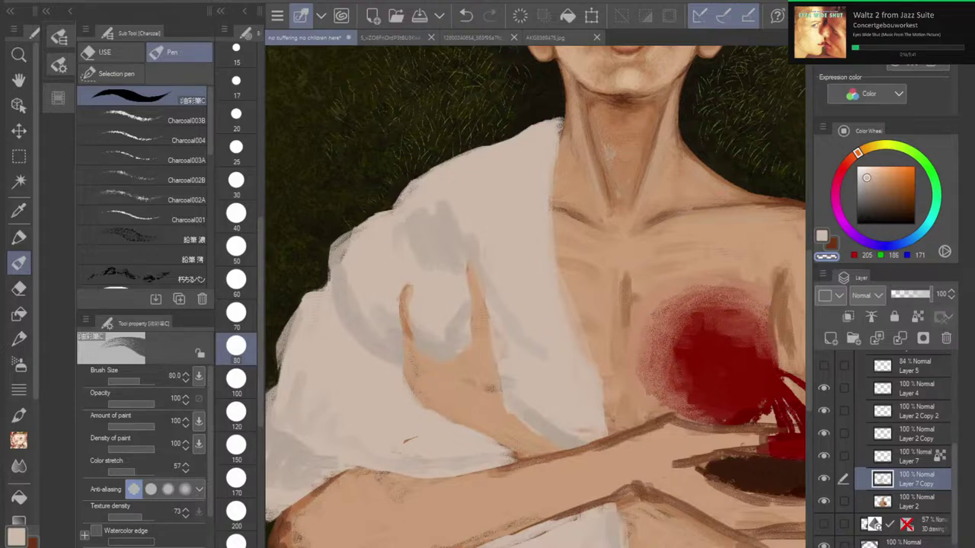
pyautogui.click(466, 15)
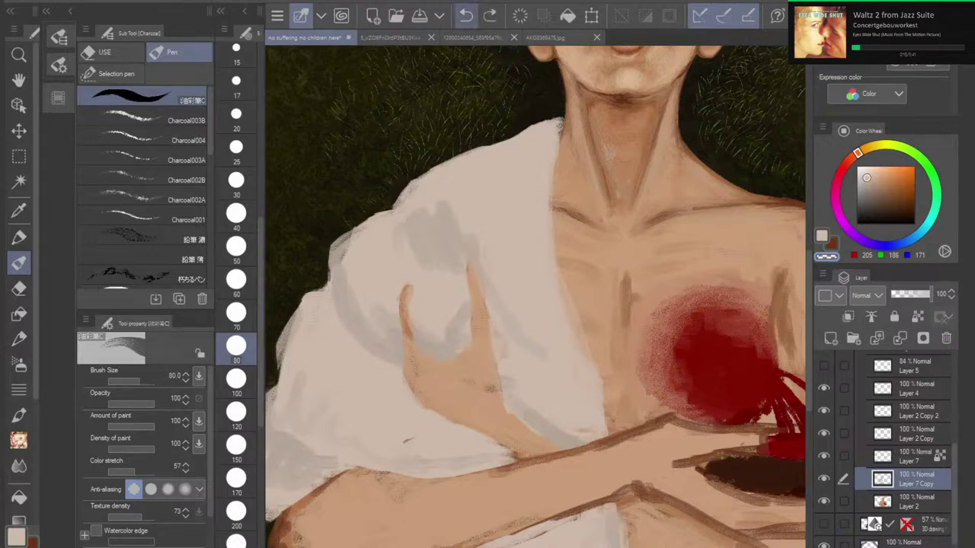
# Step: Paint cloth colour along the drape's lower edge above the forearm and along its edge beside the chest
pyautogui.press('c')
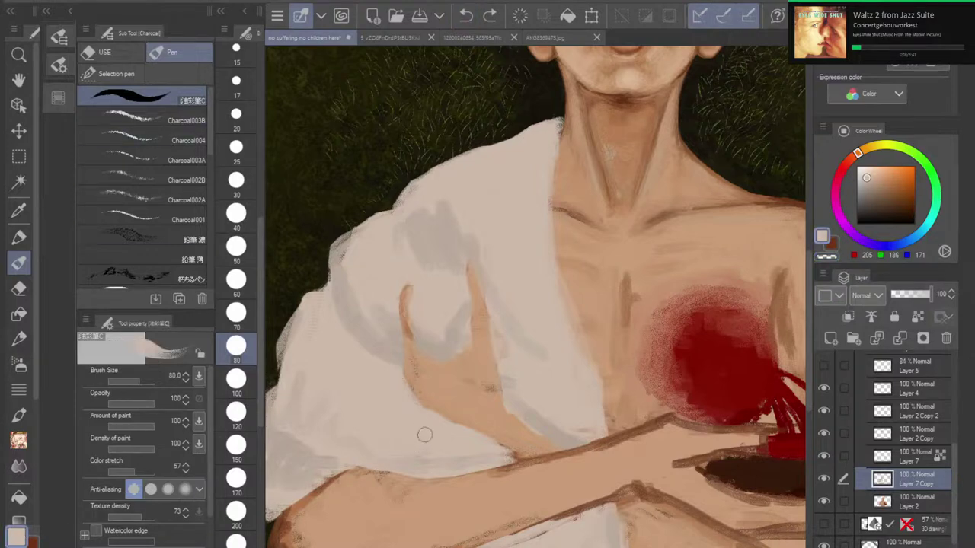
pyautogui.moveTo(448, 464); pyautogui.dragTo(491, 460)
pyautogui.moveTo(588, 426); pyautogui.dragTo(577, 317)
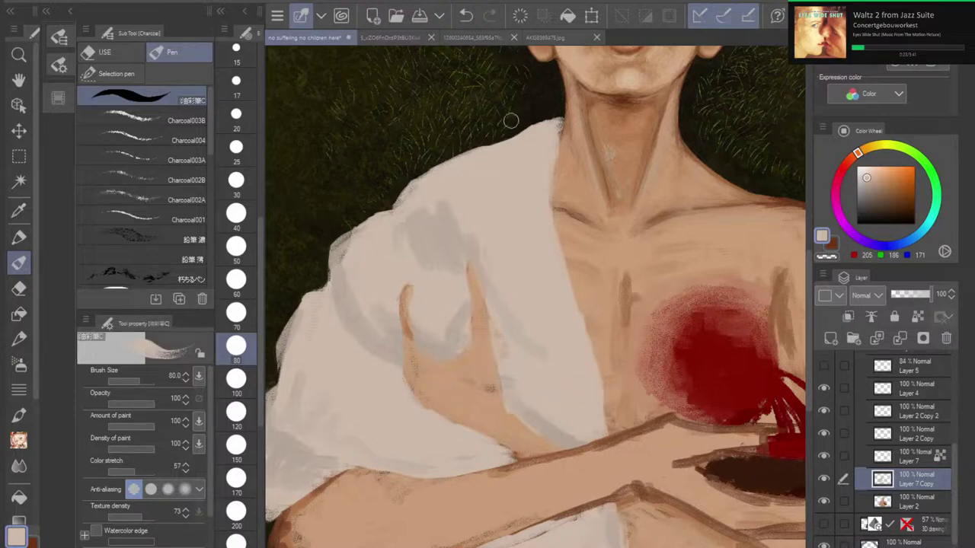
# Step: Examine the whole composition and the figure's head, neck and drape from different distances
pyautogui.hotkey('ctrl', '0')
pyautogui.scroll(-1, 540, 297)
pyautogui.moveTo(602, 300); pyautogui.dragTo(535, 296)
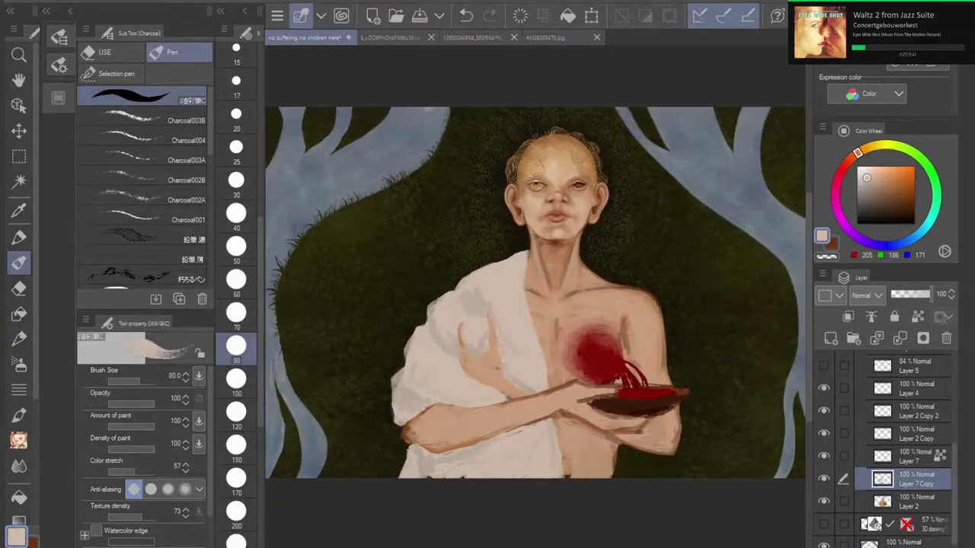
pyautogui.scroll(2, 567, 364)
pyautogui.moveTo(568, 364); pyautogui.dragTo(563, 424)
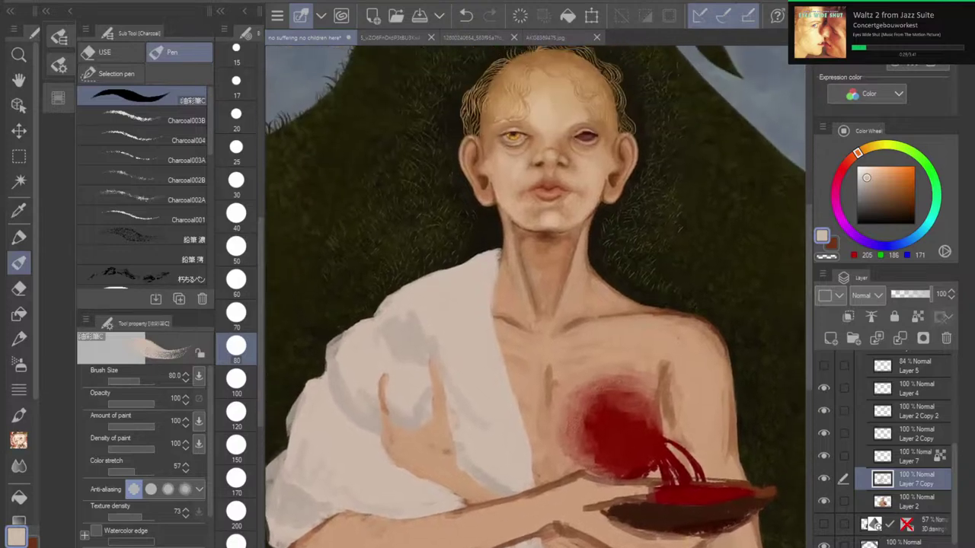
pyautogui.scroll(1, 540, 262)
pyautogui.moveTo(539, 262); pyautogui.dragTo(542, 322)
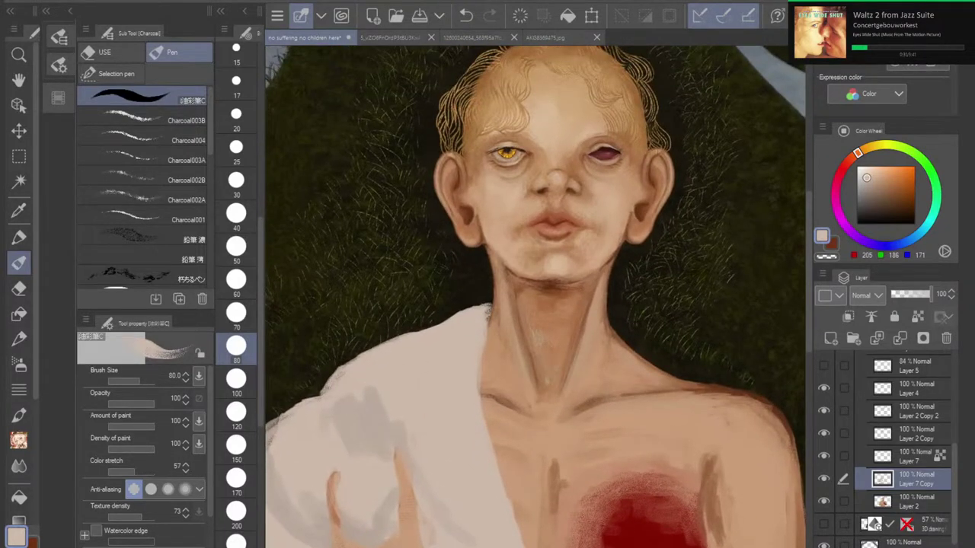
pyautogui.scroll(3, 536, 296)
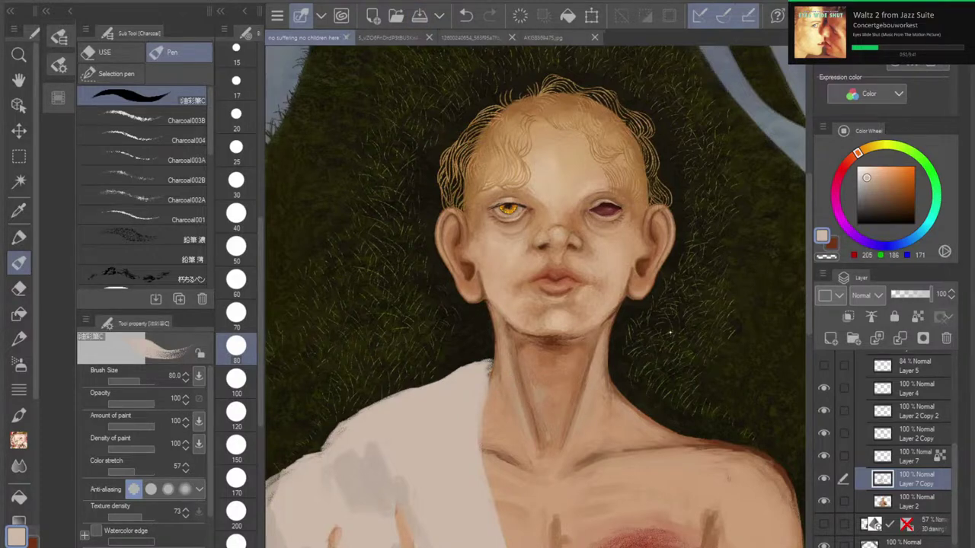
pyautogui.scroll(-3, 661, 348)
pyautogui.scroll(-2, 556, 305)
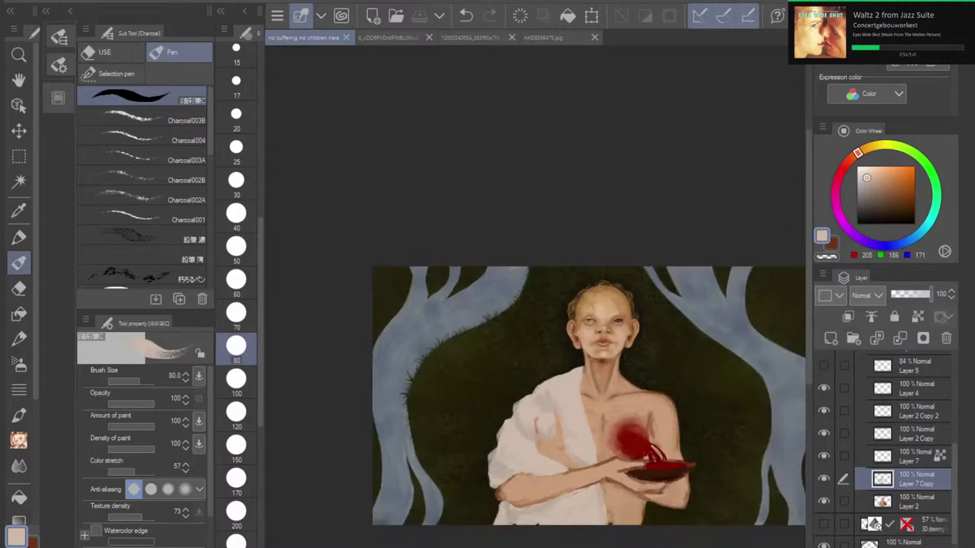
pyautogui.scroll(2, 606, 396)
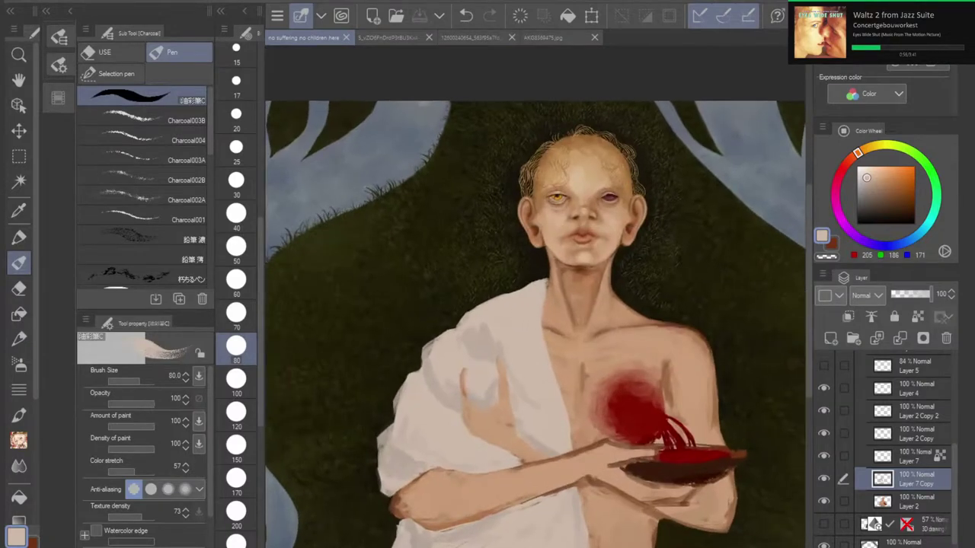
pyautogui.moveTo(606, 396); pyautogui.dragTo(613, 363)
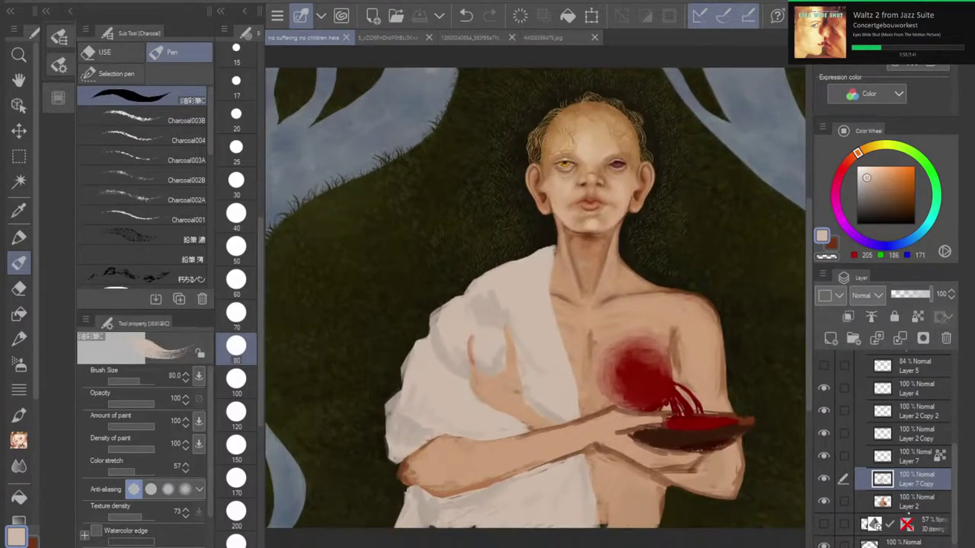
# Step: On Layer 2, sample skin colour RGB 201, 157, 120 from the bare upper arm and paint the waist skin beside the cloth
pyautogui.click(908, 509)
pyautogui.press('alt')
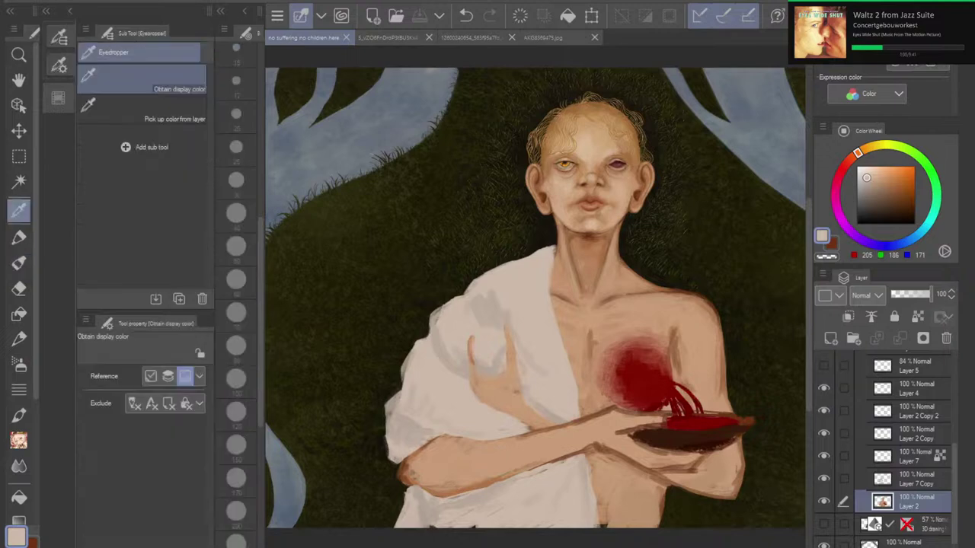
pyautogui.click(711, 338)
pyautogui.press('b')
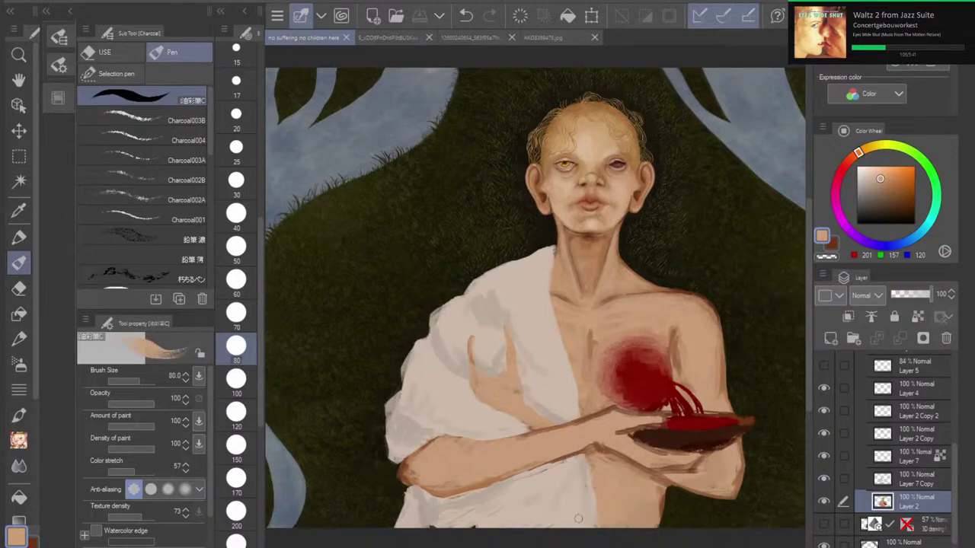
pyautogui.moveTo(573, 492); pyautogui.dragTo(569, 490)
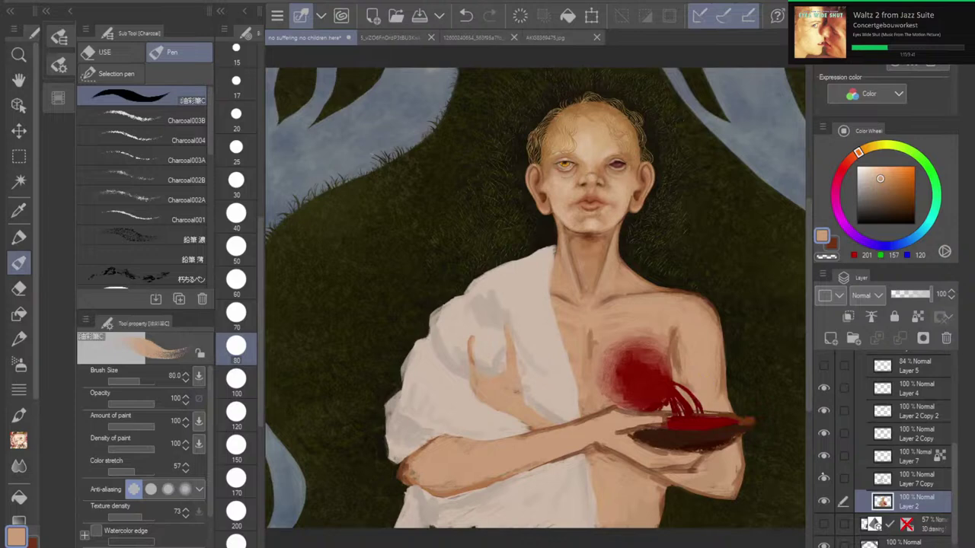
# Step: Hide Layer 7 Copy to check the body beneath the drape, undo the last change, and show the layer again
pyautogui.click(823, 478)
pyautogui.click(465, 16)
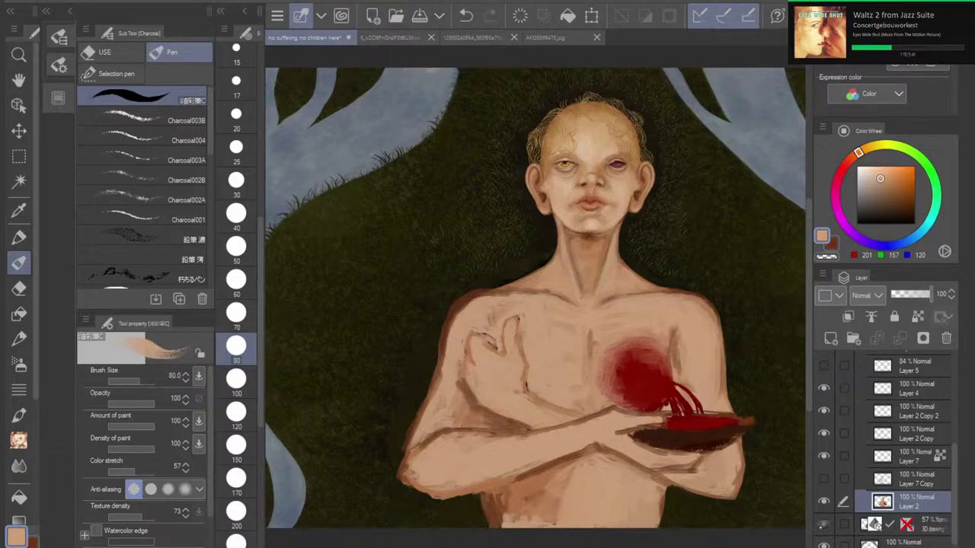
pyautogui.click(824, 479)
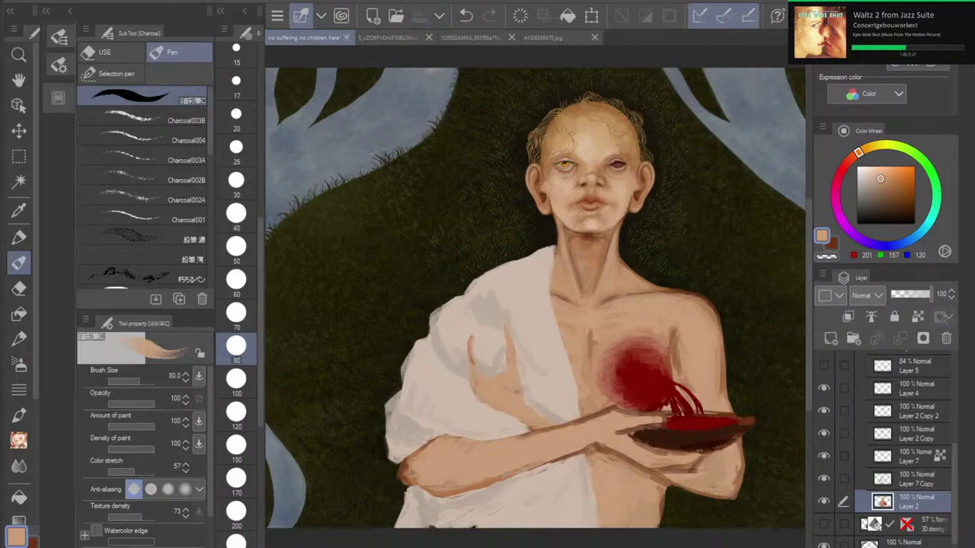
# Step: Paint skin colour over the dark sternum line and the armpit shadow on the bare chest to thin them
pyautogui.scroll(-3, 599, 302)
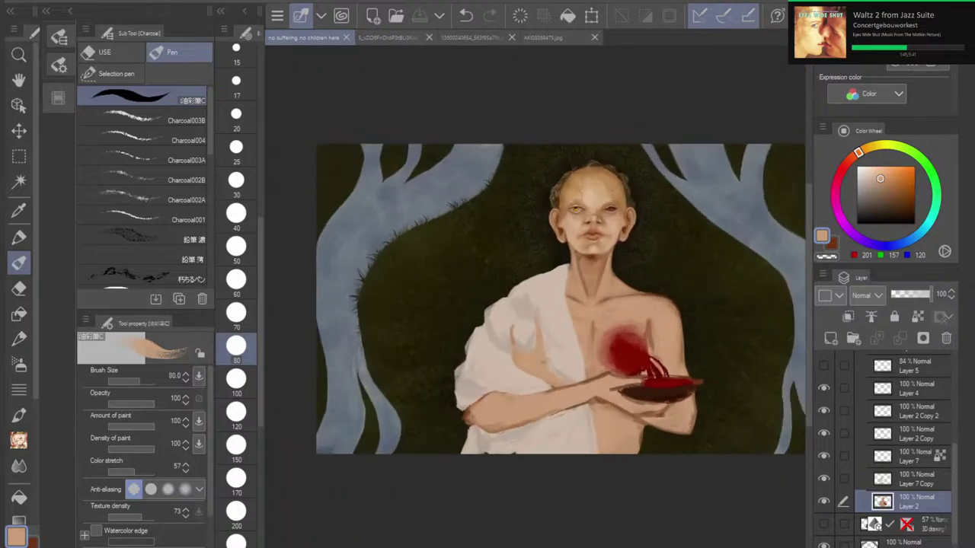
pyautogui.moveTo(598, 303); pyautogui.dragTo(586, 318)
pyautogui.scroll(3, 578, 278)
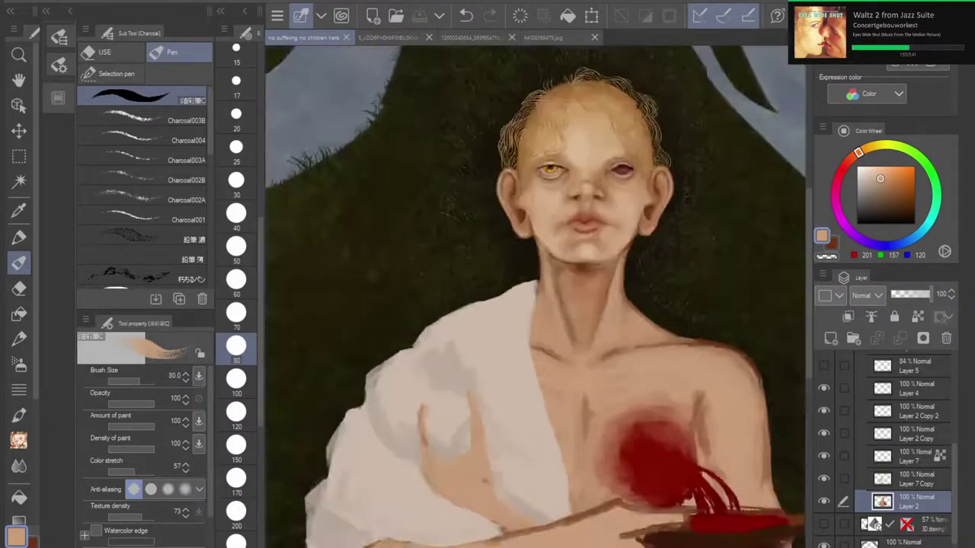
pyautogui.moveTo(578, 277)
pyautogui.mouseDown()
pyautogui.moveTo(533, 363)
pyautogui.moveTo(491, 188)
pyautogui.moveTo(492, 88)
pyautogui.moveTo(535, 86)
pyautogui.moveTo(548, 75)
pyautogui.moveTo(543, 95)
pyautogui.moveTo(533, 53)
pyautogui.mouseUp()
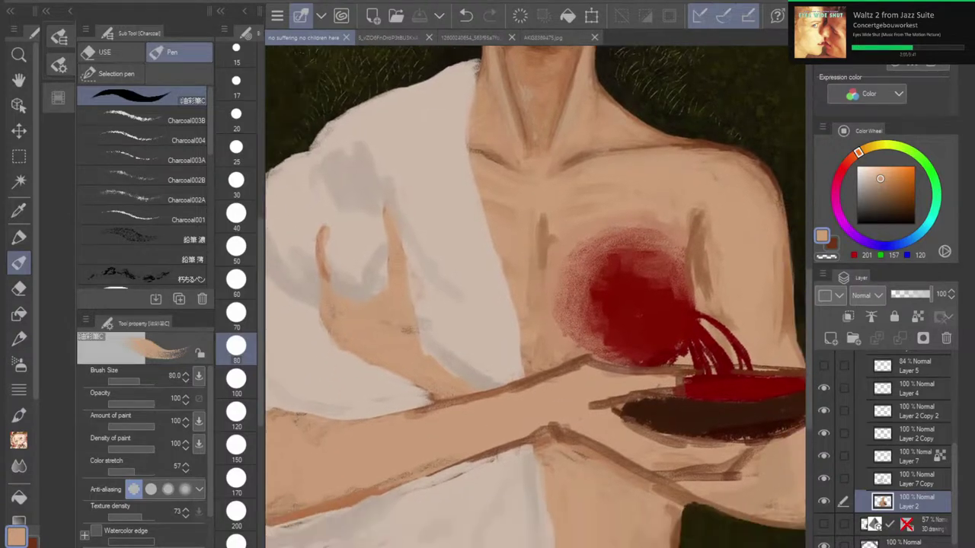
pyautogui.moveTo(549, 198)
pyautogui.mouseDown()
pyautogui.moveTo(602, 291)
pyautogui.moveTo(599, 415)
pyautogui.moveTo(604, 392)
pyautogui.moveTo(582, 439)
pyautogui.mouseUp()
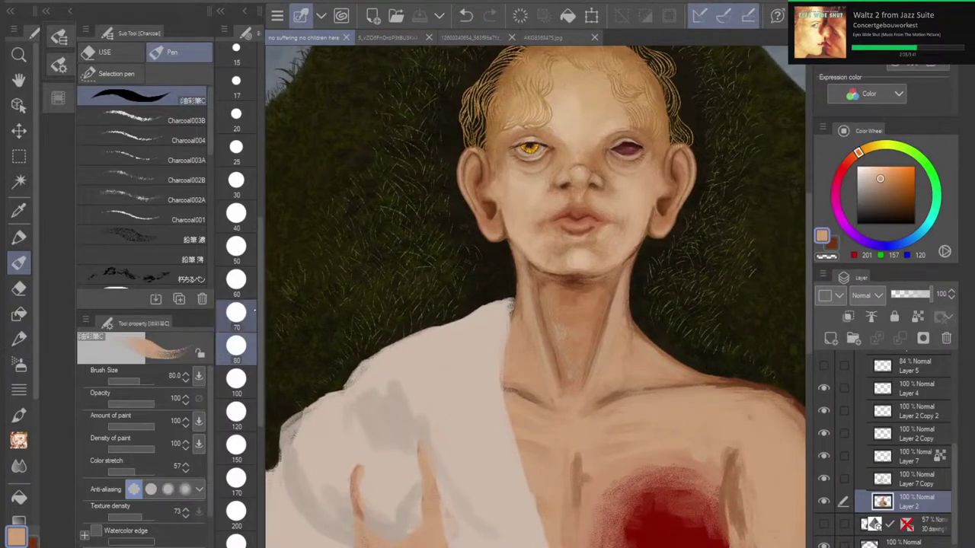
pyautogui.moveTo(582, 476)
pyautogui.mouseDown()
pyautogui.moveTo(584, 496)
pyautogui.moveTo(581, 460)
pyautogui.mouseUp()
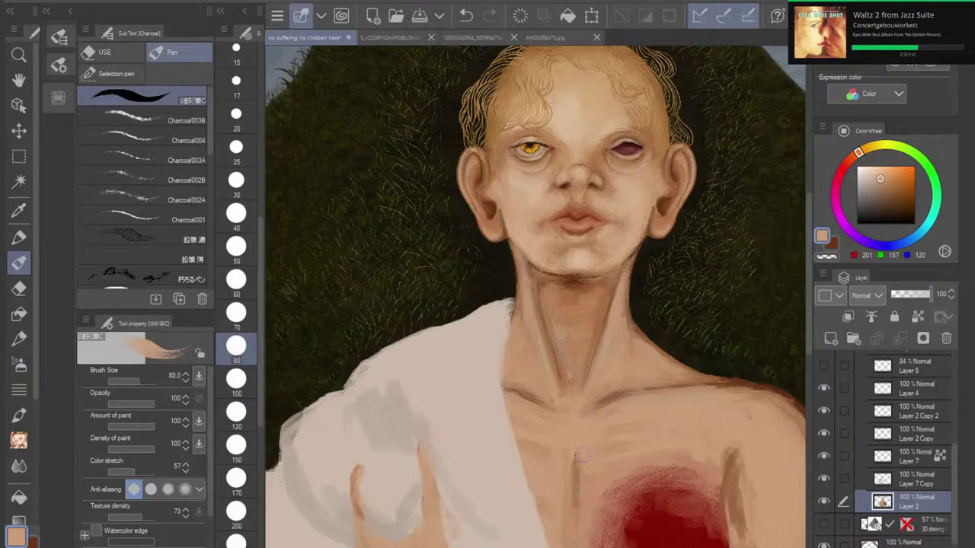
pyautogui.moveTo(737, 471)
pyautogui.mouseDown()
pyautogui.moveTo(745, 531)
pyautogui.moveTo(744, 483)
pyautogui.moveTo(722, 498)
pyautogui.moveTo(724, 522)
pyautogui.mouseUp()
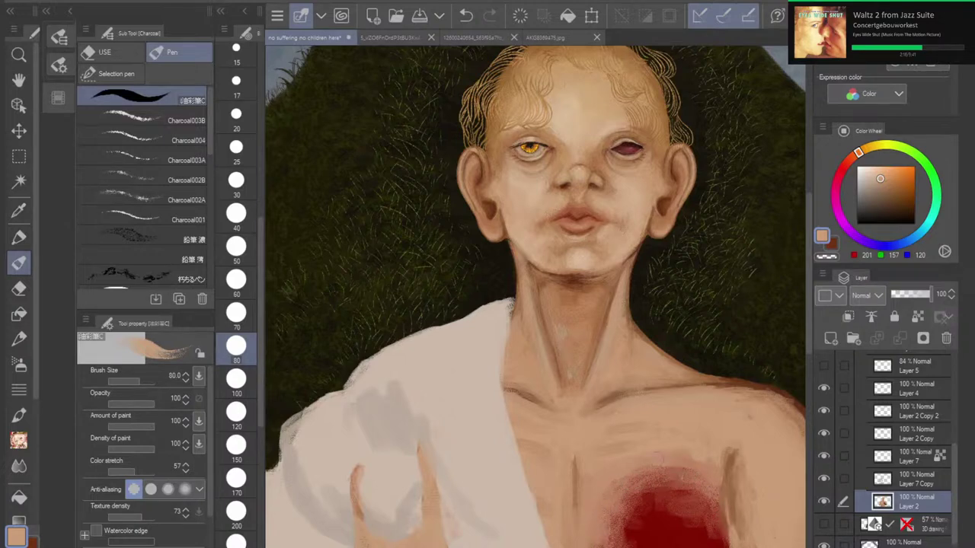
# Step: Examine the softened chest lines within the whole figure, and the face's eyes, nose and mouth up close
pyautogui.scroll(-3, 672, 475)
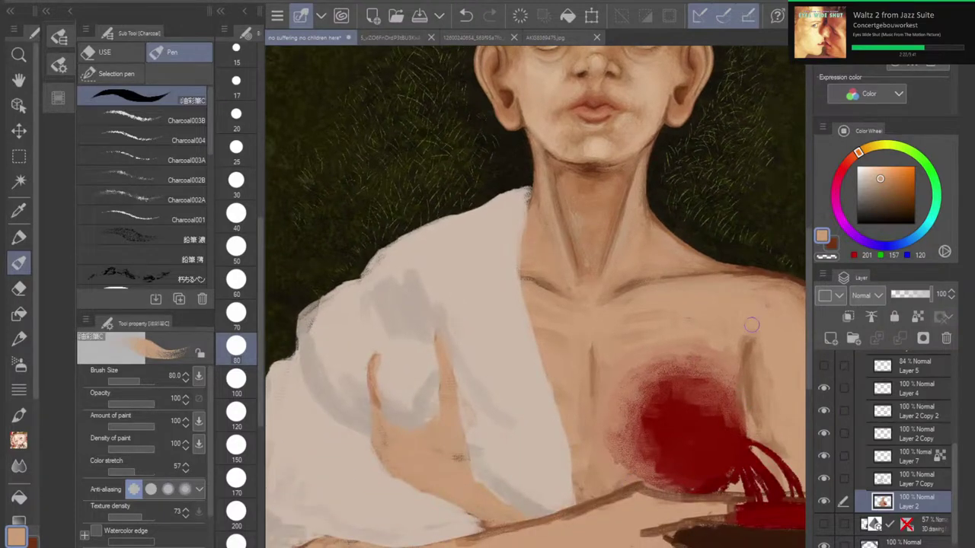
pyautogui.scroll(-4, 752, 325)
pyautogui.scroll(3, 723, 517)
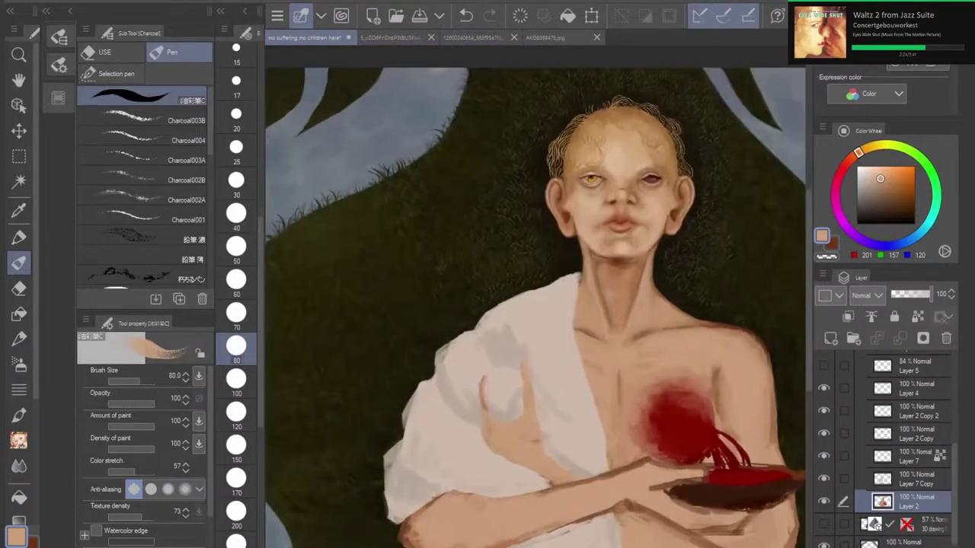
pyautogui.moveTo(579, 305); pyautogui.dragTo(553, 310)
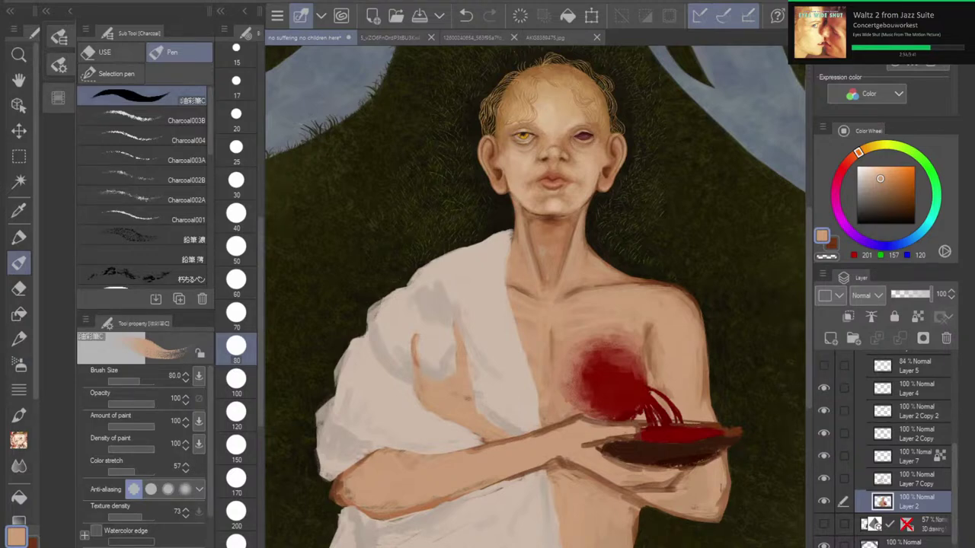
pyautogui.scroll(6, 564, 142)
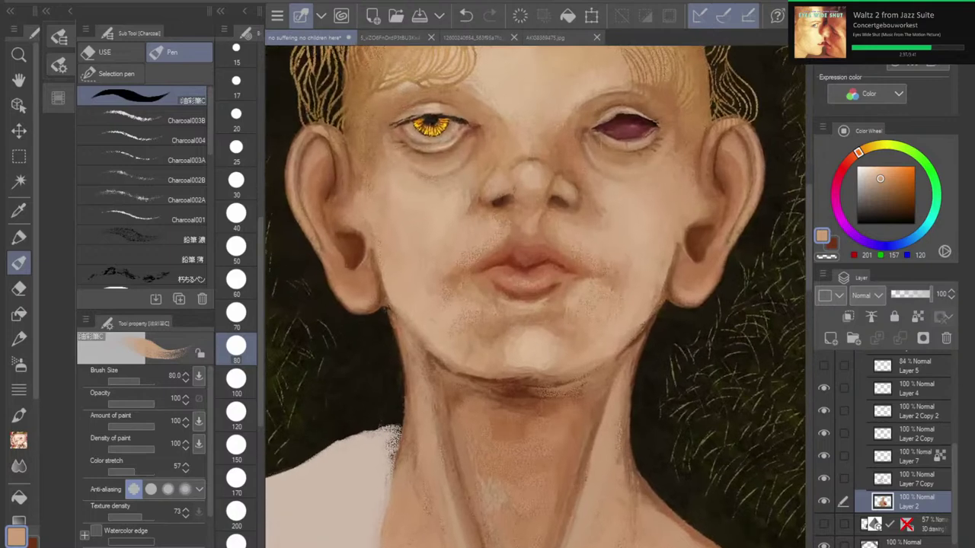
pyautogui.moveTo(535, 267); pyautogui.dragTo(536, 316)
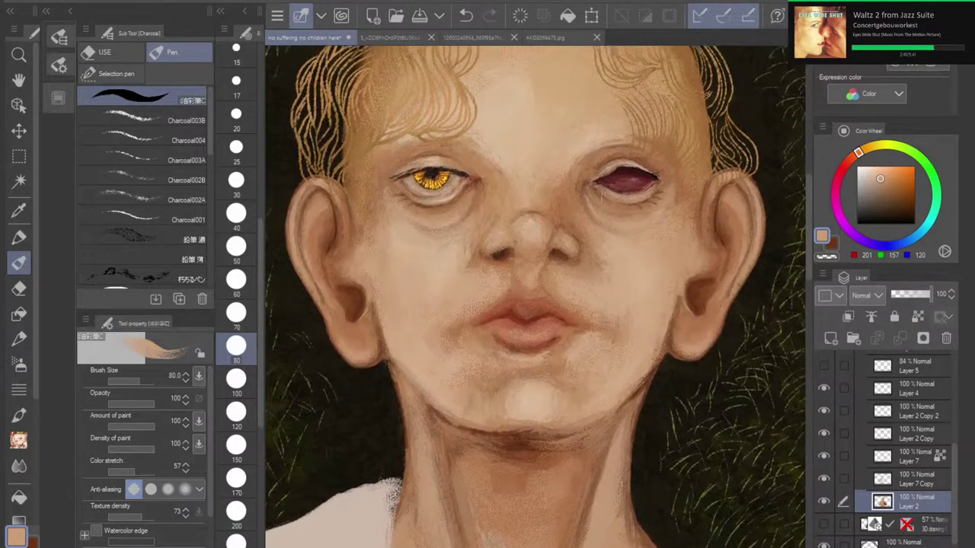
pyautogui.scroll(2, 533, 297)
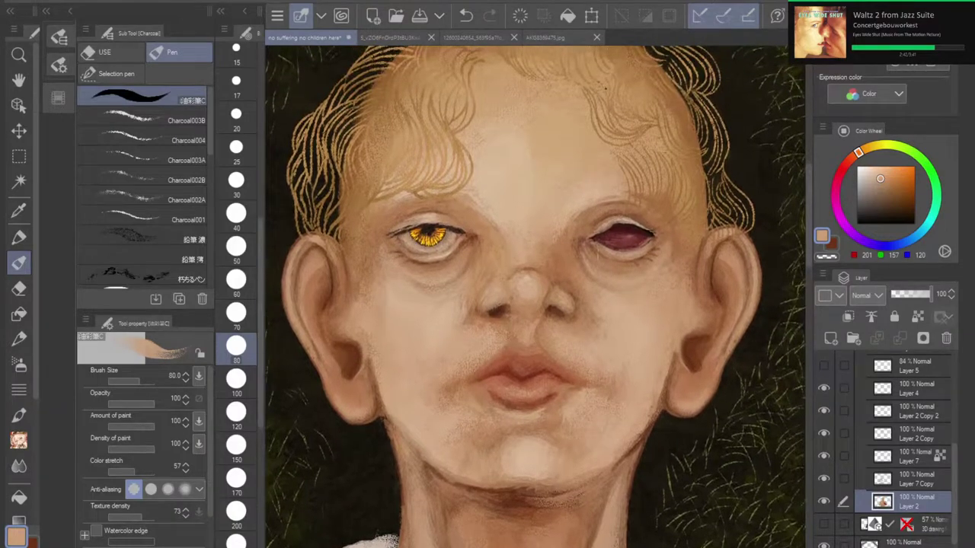
pyautogui.moveTo(606, 84); pyautogui.dragTo(611, 89)
pyautogui.scroll(4, 540, 290)
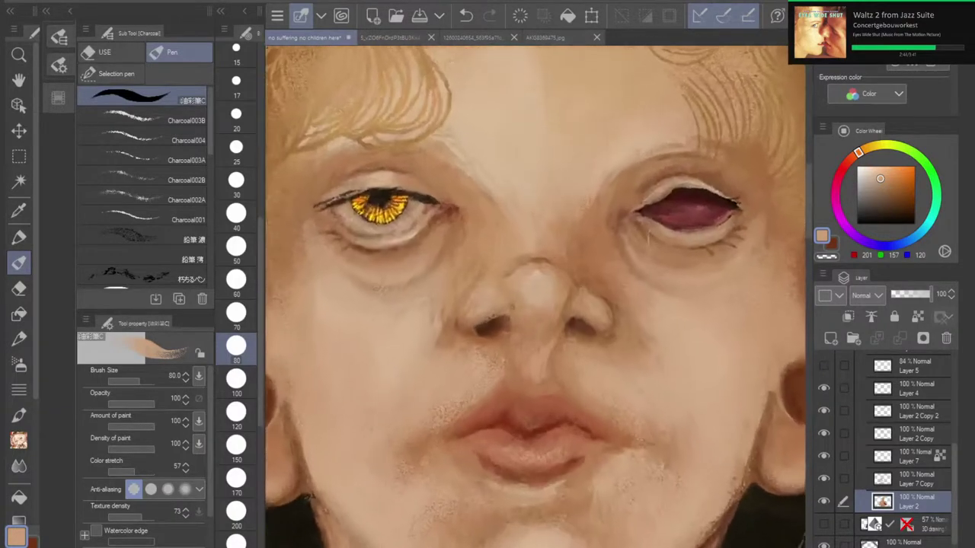
pyautogui.scroll(-2, 535, 297)
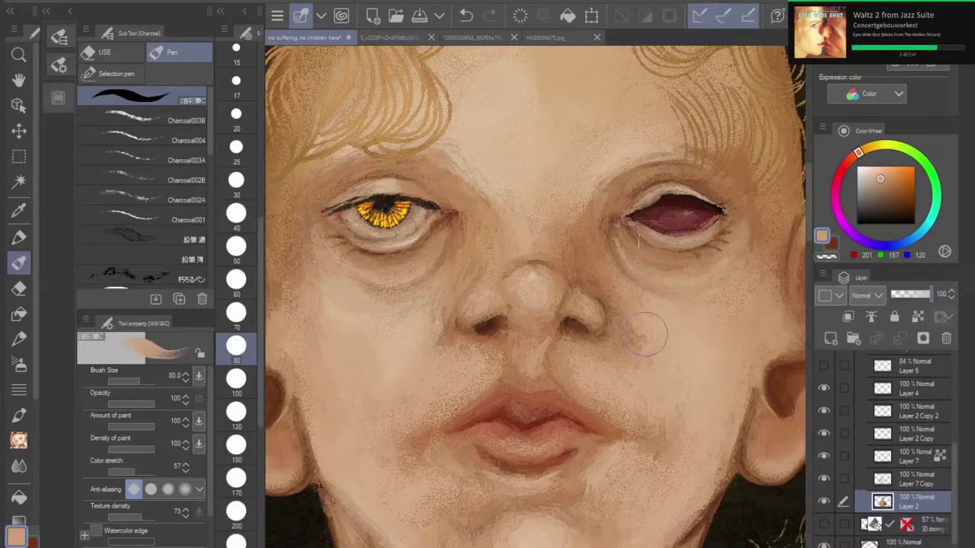
pyautogui.moveTo(646, 334)
pyautogui.mouseDown()
pyautogui.moveTo(758, 298)
pyautogui.moveTo(560, 334)
pyautogui.mouseUp()
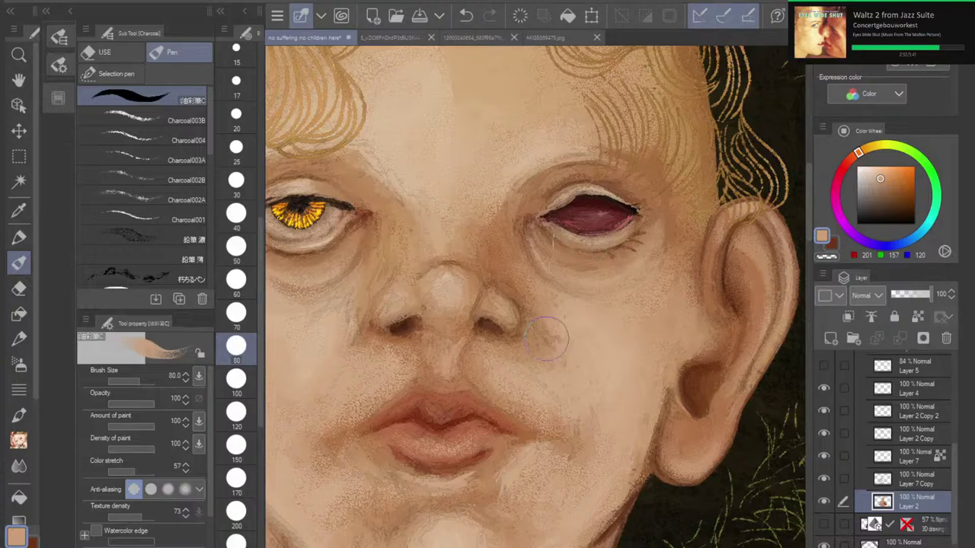
# Step: With the Charcoal003B brush at size 25, sample skin tone RGB 175, 119, 77 from the neck and deepen the shading of the neck
pyautogui.moveTo(562, 335); pyautogui.dragTo(562, 205)
pyautogui.moveTo(526, 434); pyautogui.dragTo(594, 156)
pyautogui.click(133, 116)
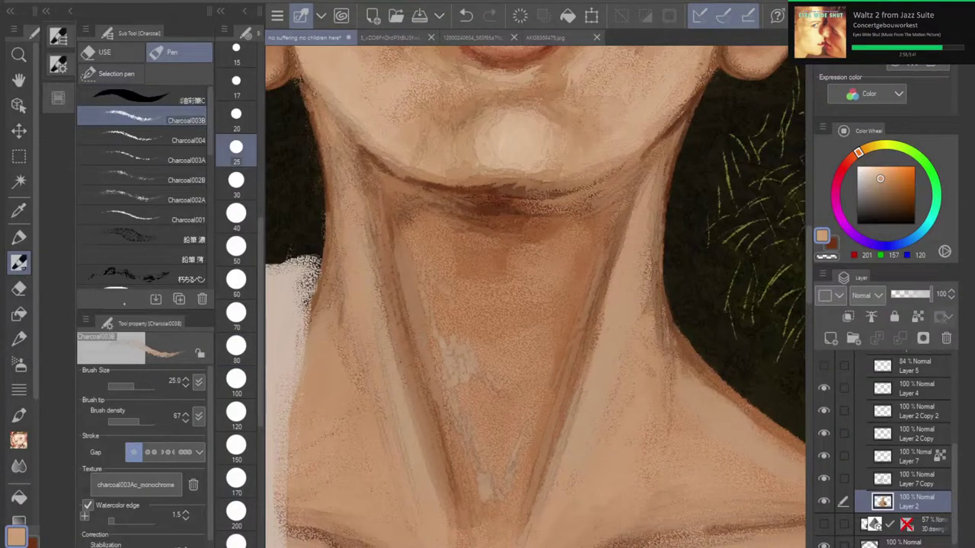
pyautogui.press('i')
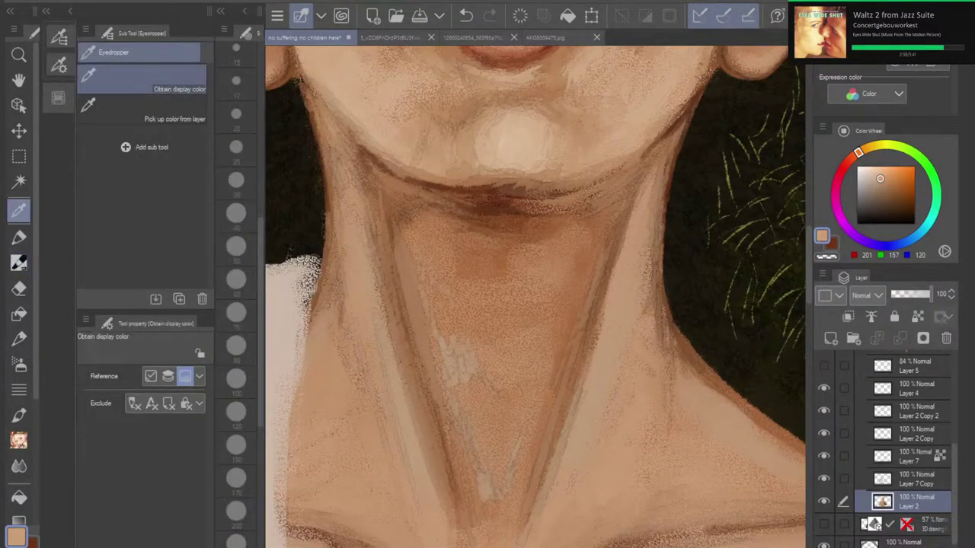
pyautogui.click(562, 225)
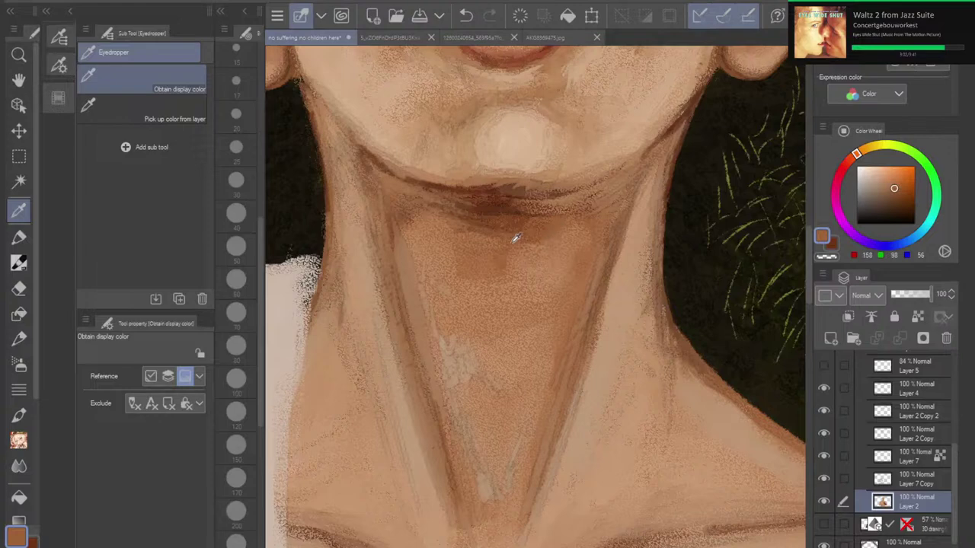
pyautogui.click(454, 242)
pyautogui.click(495, 265)
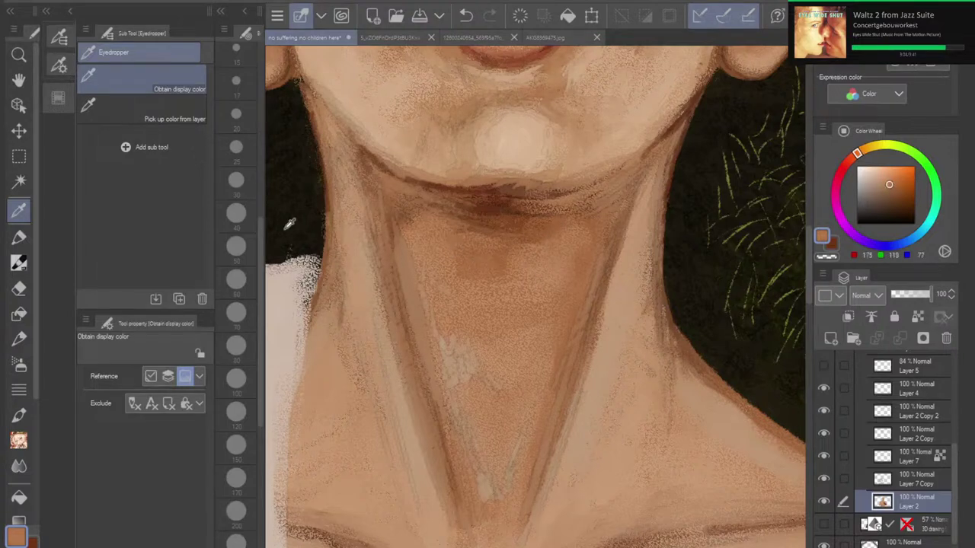
pyautogui.press('b')
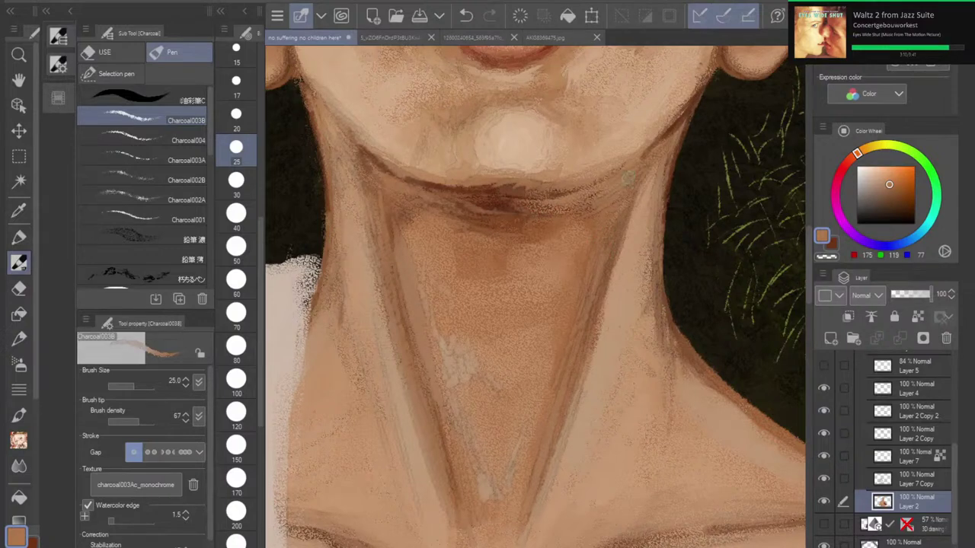
pyautogui.moveTo(696, 116)
pyautogui.mouseDown()
pyautogui.moveTo(704, 157)
pyautogui.moveTo(712, 99)
pyautogui.mouseUp()
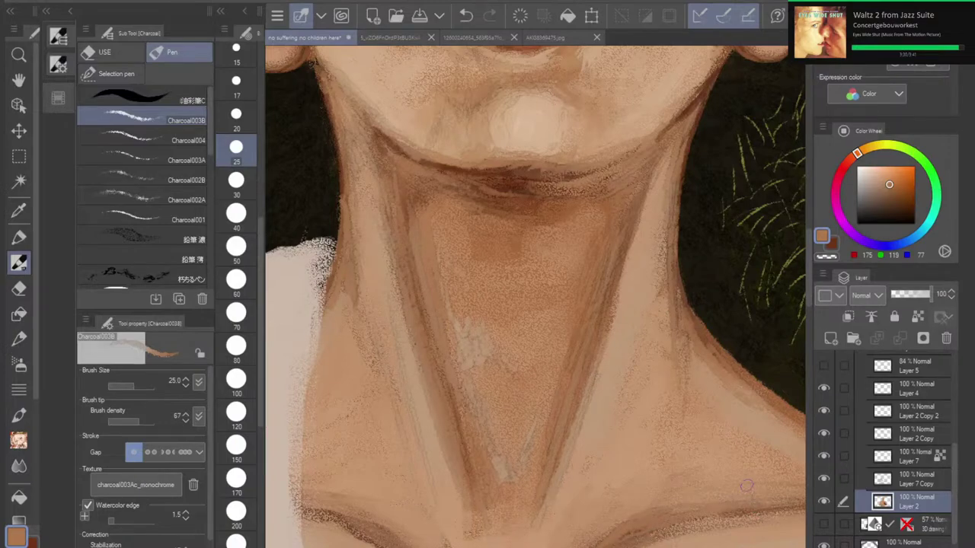
# Step: Examine how the neck shading reads against the chest, drape and whole figure
pyautogui.scroll(-5, 607, 309)
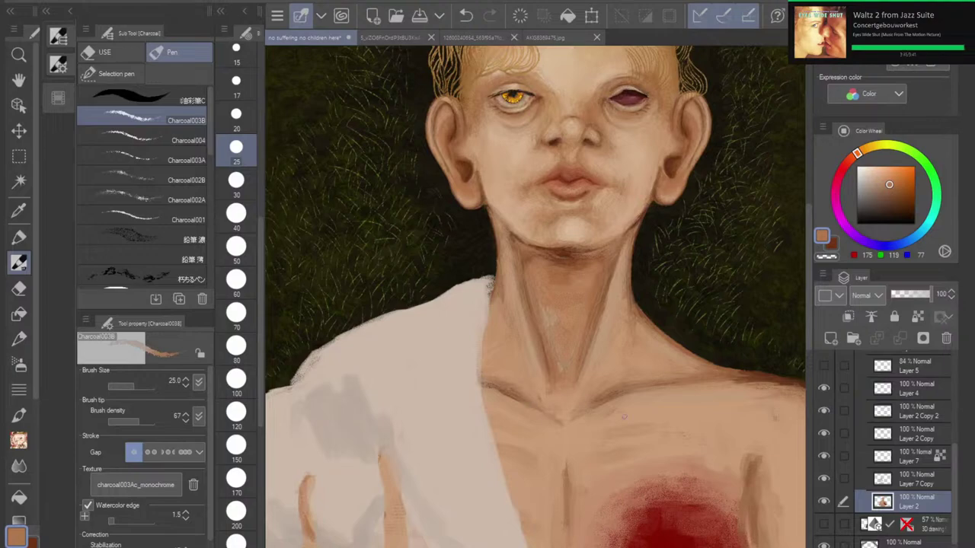
pyautogui.scroll(-4, 623, 416)
pyautogui.moveTo(623, 416); pyautogui.dragTo(616, 353)
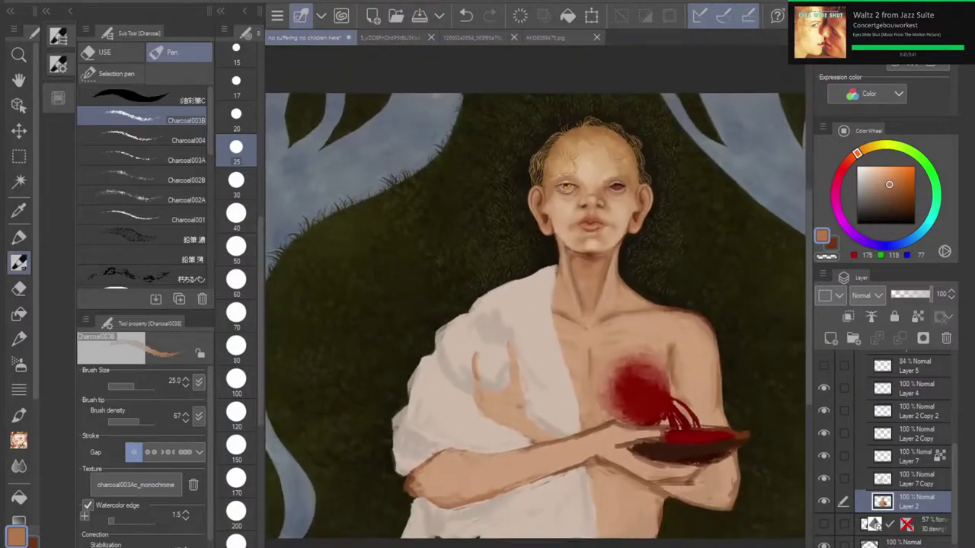
pyautogui.scroll(4, 613, 347)
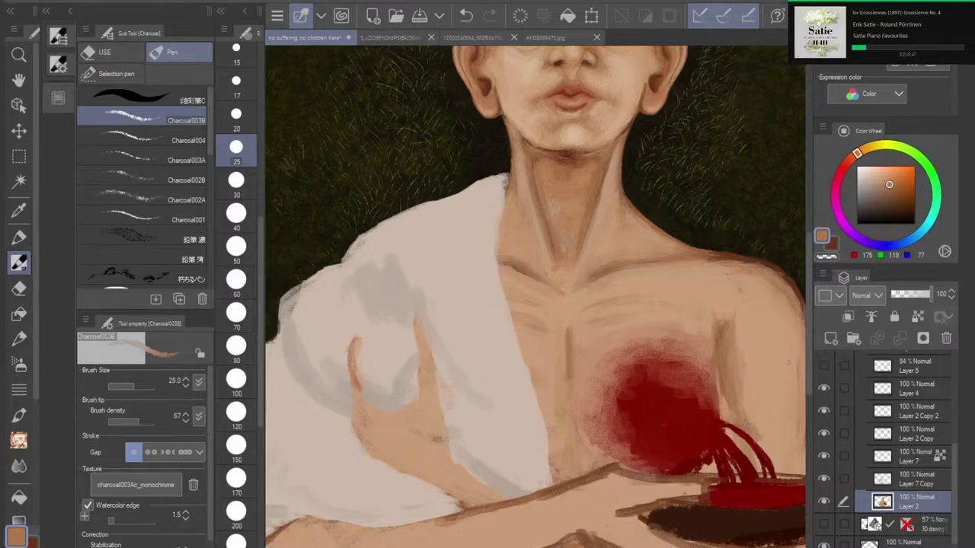
pyautogui.hotkey('ctrl', '0')
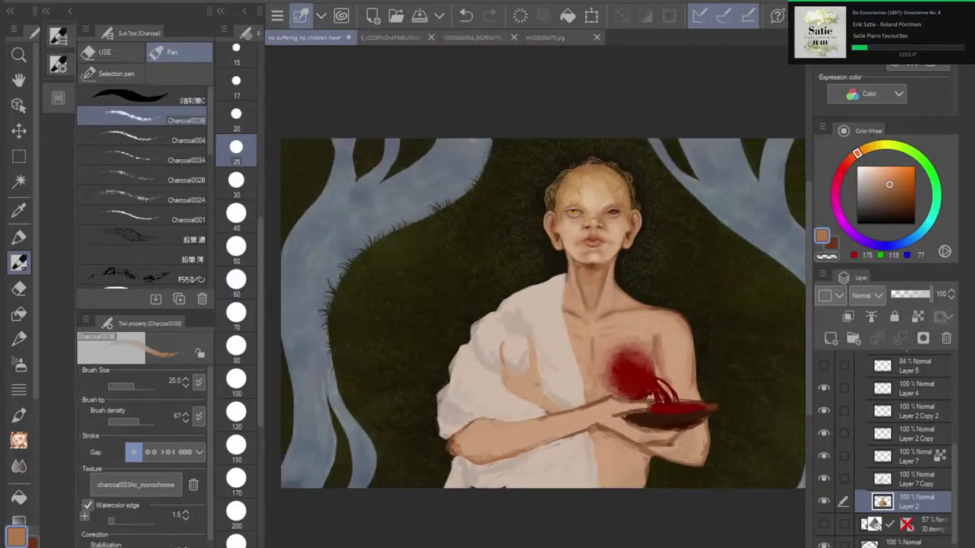
pyautogui.scroll(3, 650, 329)
pyautogui.scroll(-1, 650, 329)
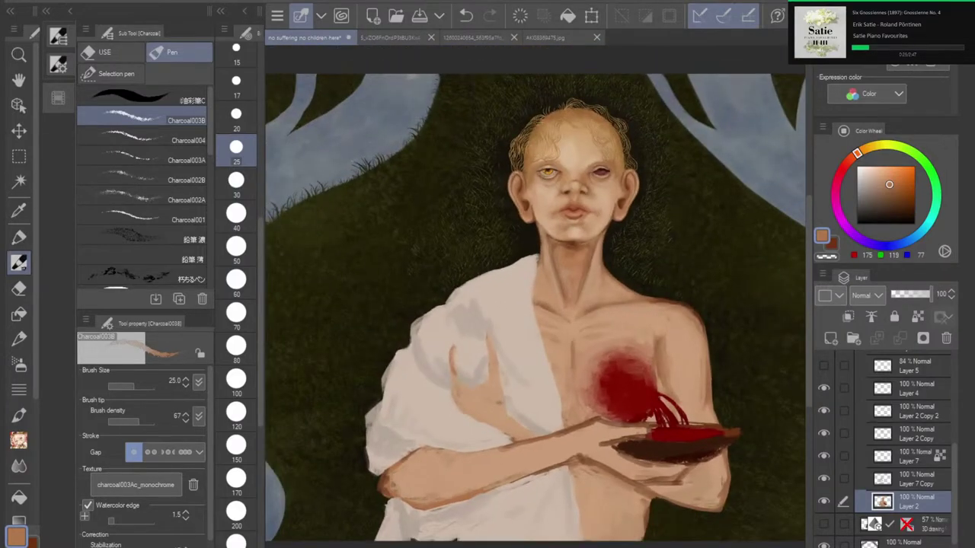
pyautogui.moveTo(535, 315); pyautogui.dragTo(539, 300)
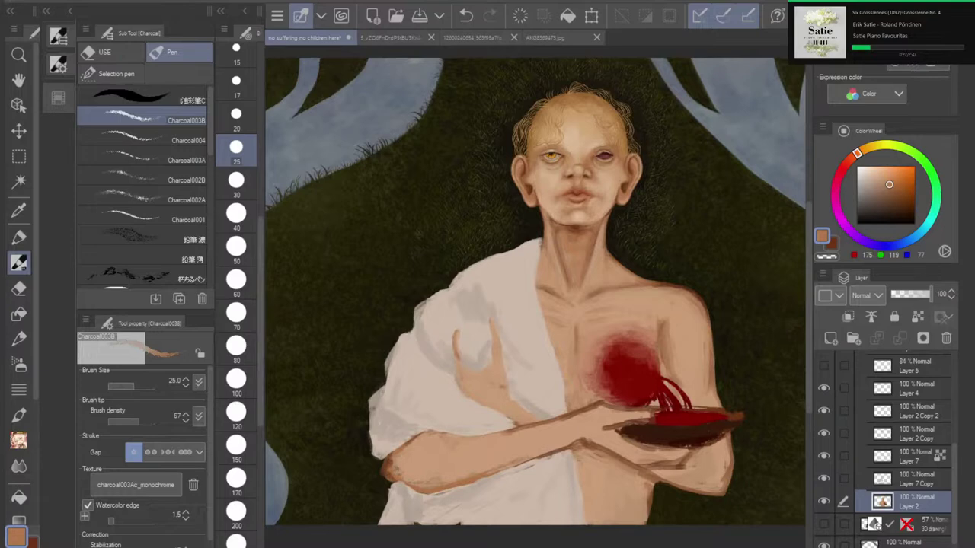
# Step: Set the charcoal brush size to 60 and hatch brown shading strokes across the upper chest below the collarbones
pyautogui.click(238, 283)
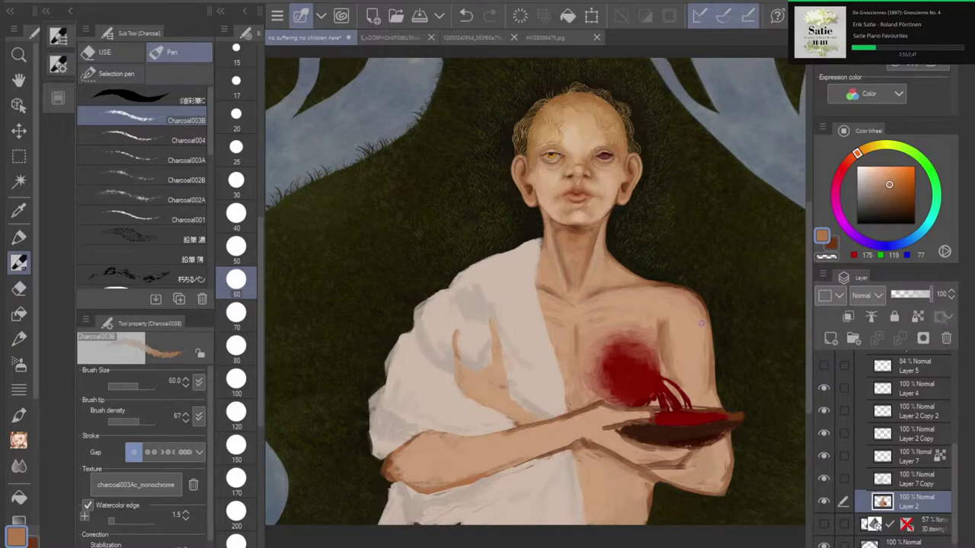
pyautogui.scroll(3, 700, 323)
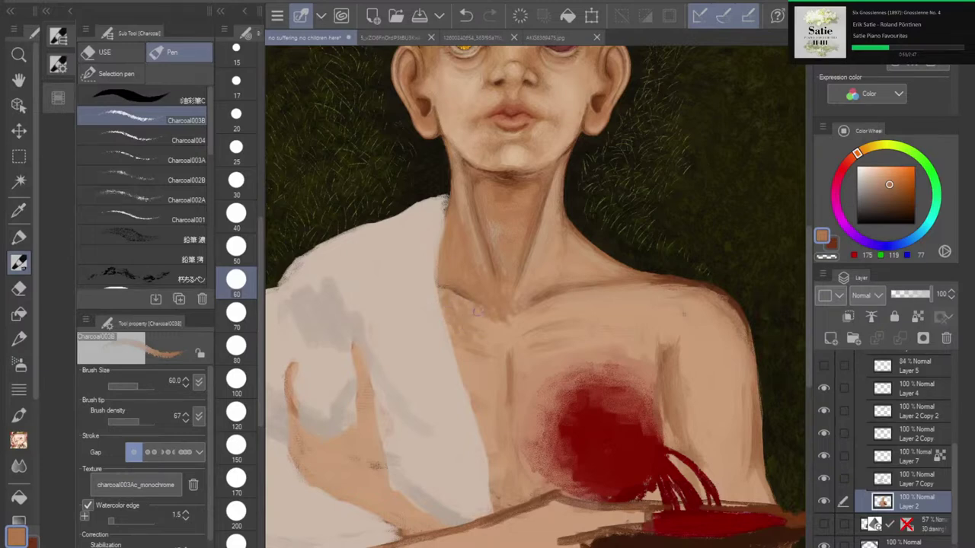
pyautogui.hotkey('ctrl', '0')
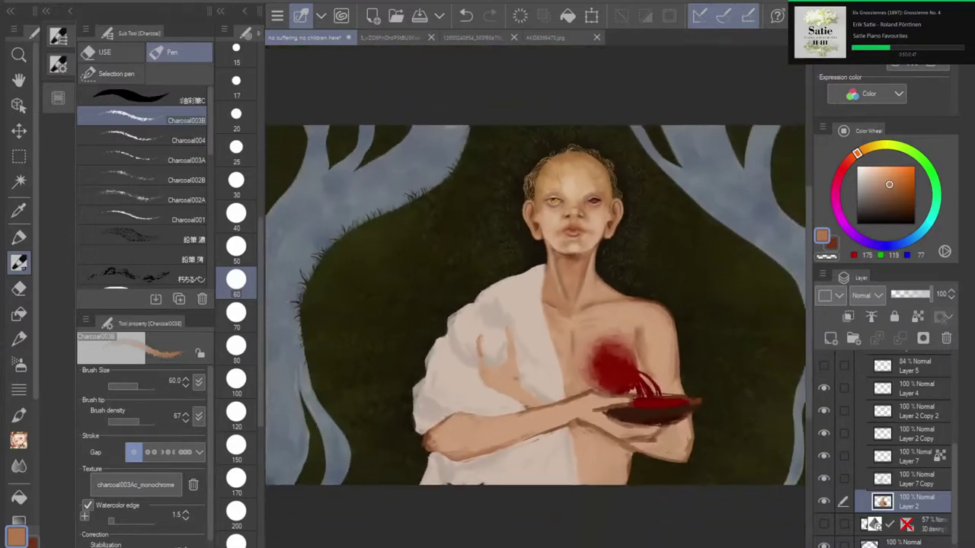
pyautogui.scroll(2, 607, 412)
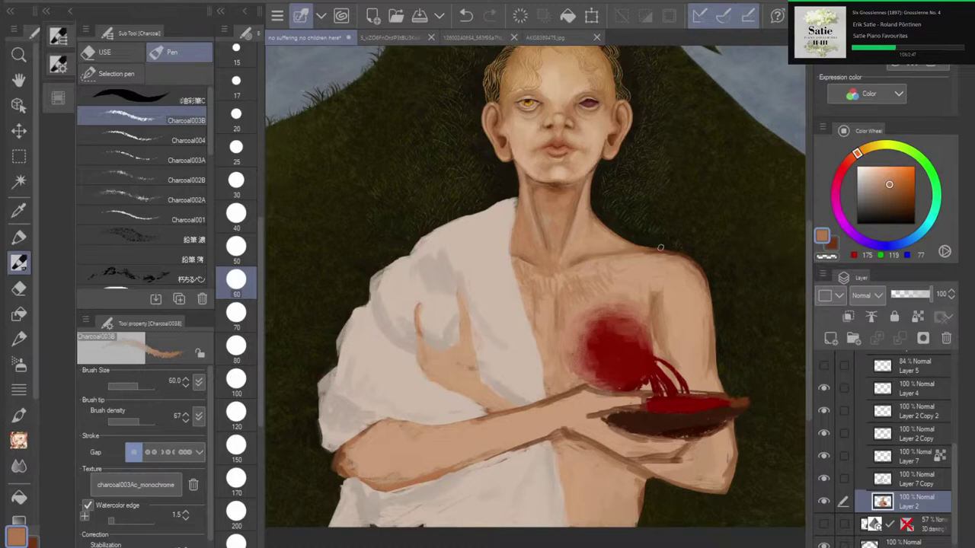
pyautogui.scroll(-2, 661, 247)
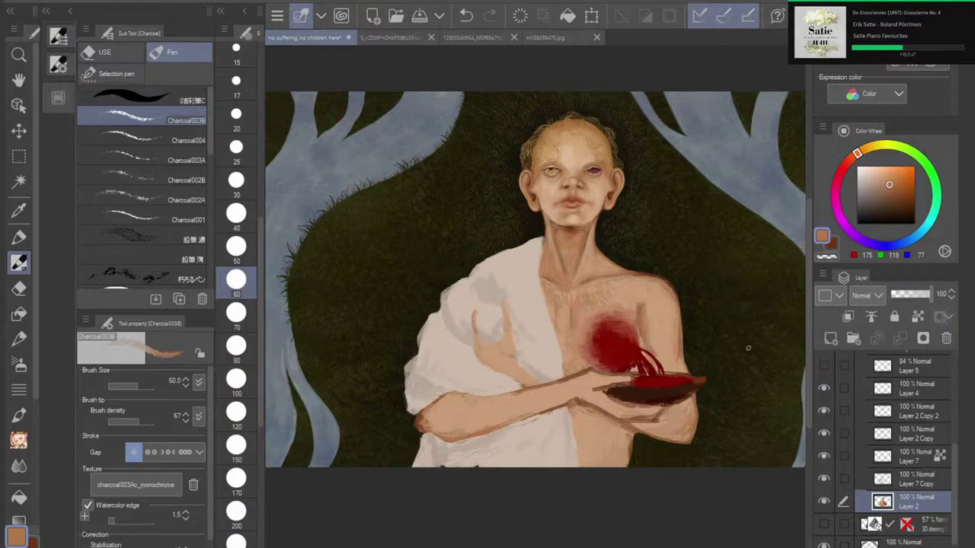
# Step: Add brown shading strokes to the bare waist beneath the hand holding the bowl
pyautogui.scroll(2, 747, 348)
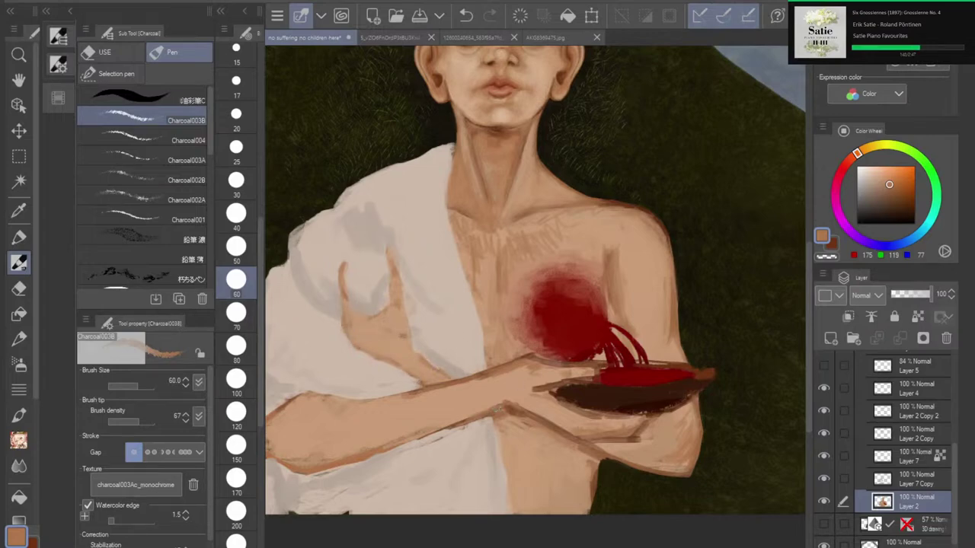
pyautogui.moveTo(595, 471)
pyautogui.mouseDown()
pyautogui.moveTo(590, 511)
pyautogui.moveTo(597, 468)
pyautogui.mouseUp()
pyautogui.scroll(-2, 611, 448)
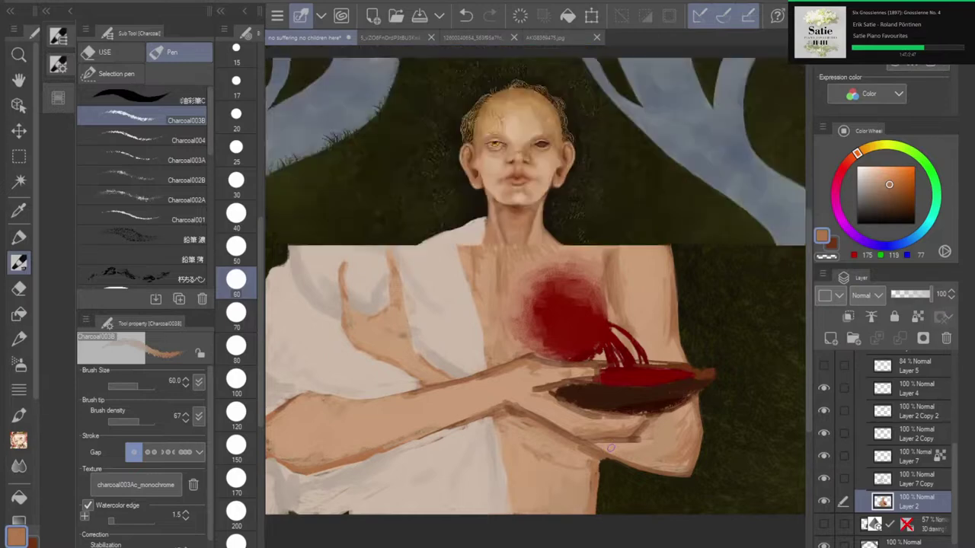
pyautogui.scroll(-1, 610, 449)
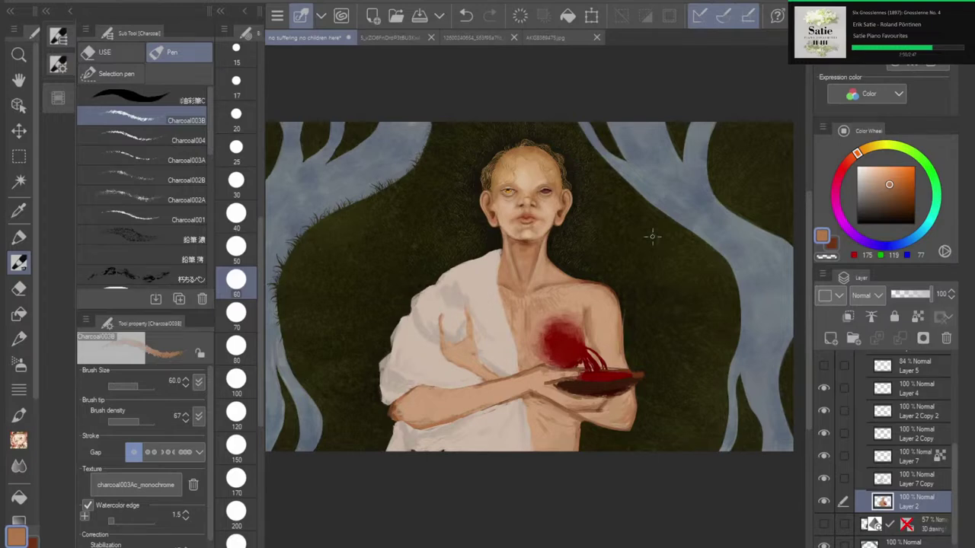
# Step: Set the brush size to 100, undo the last stroke, and brush brown shading onto the folded forearm and waist
pyautogui.click(236, 383)
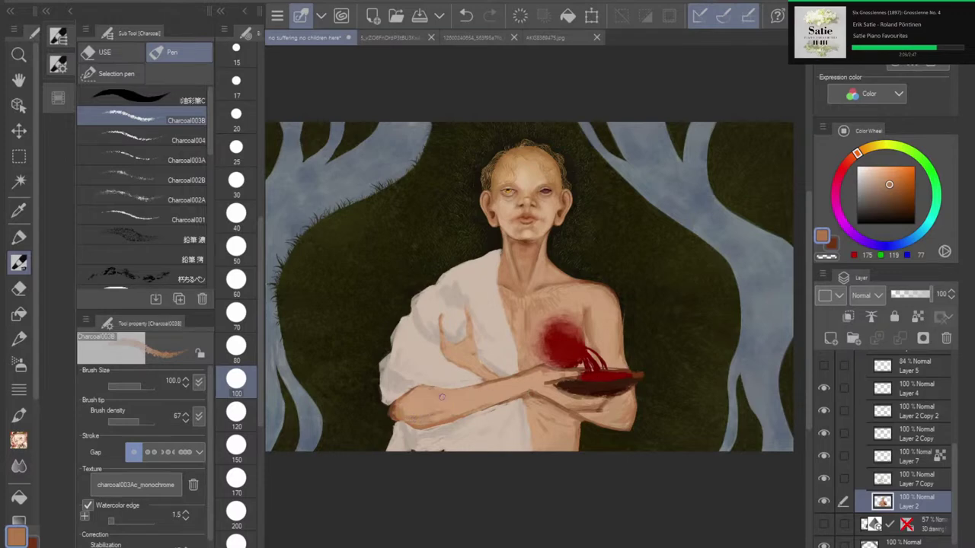
pyautogui.click(466, 16)
pyautogui.moveTo(412, 418)
pyautogui.mouseDown()
pyautogui.moveTo(422, 409)
pyautogui.moveTo(407, 417)
pyautogui.mouseUp()
pyautogui.scroll(4, 517, 327)
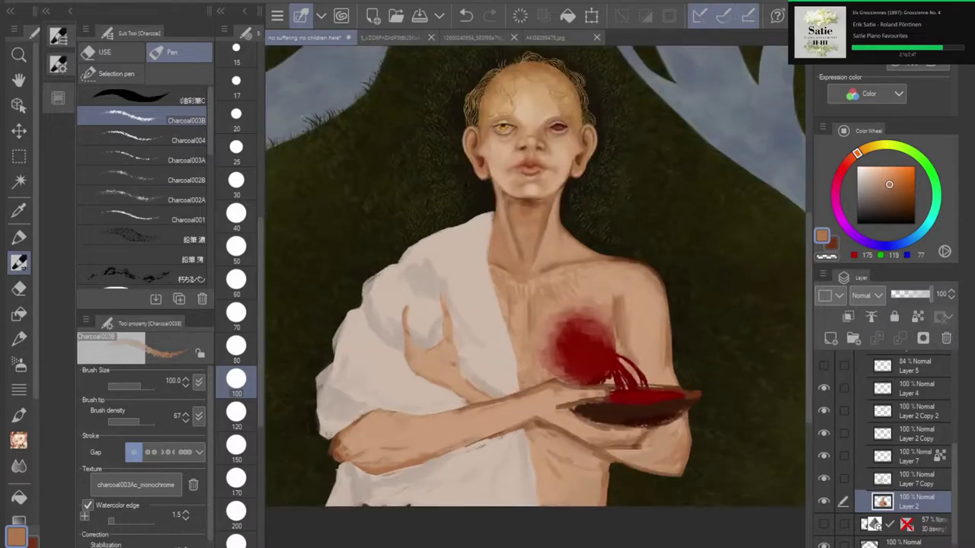
pyautogui.moveTo(516, 326); pyautogui.dragTo(521, 342)
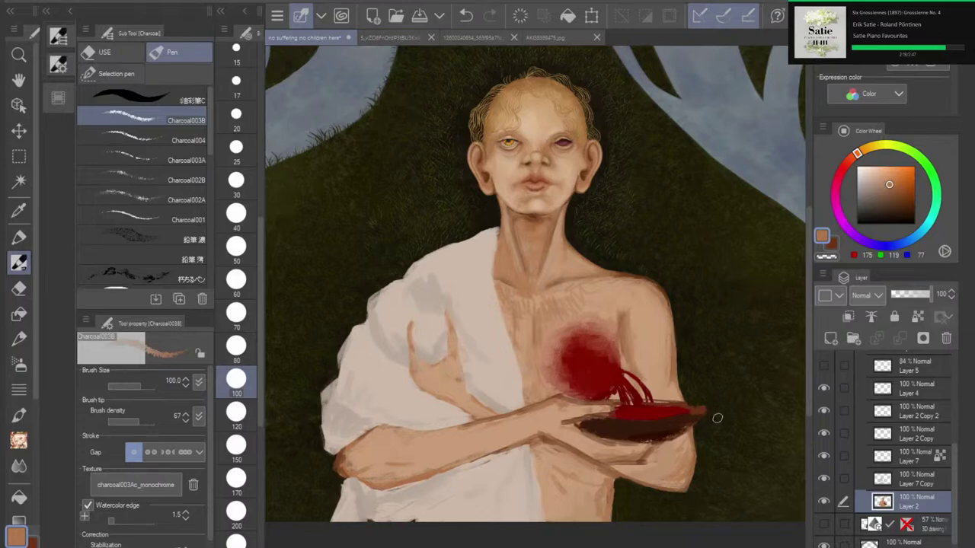
pyautogui.hotkey('ctrl', '0')
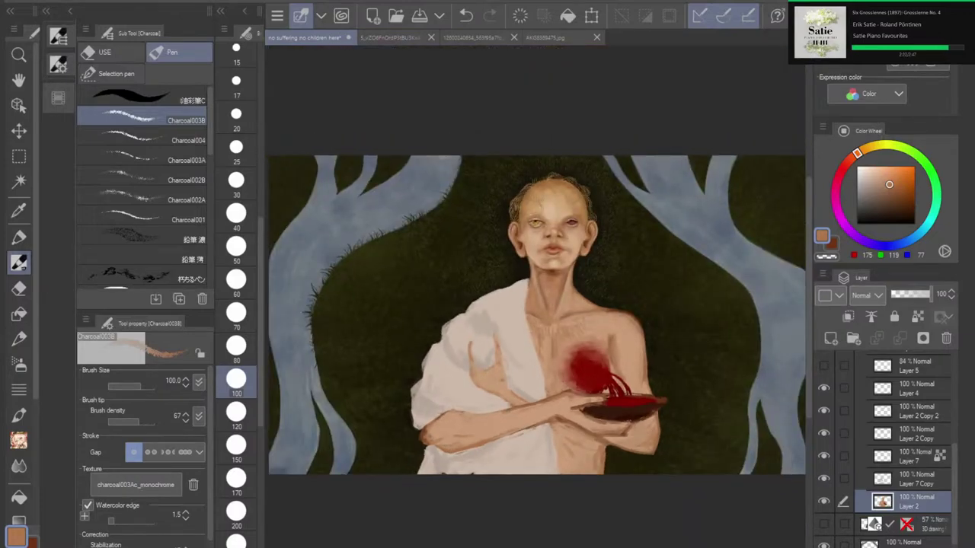
# Step: Check the shaded head, neck and torso up close and in full, and save the illustration
pyautogui.scroll(5, 548, 275)
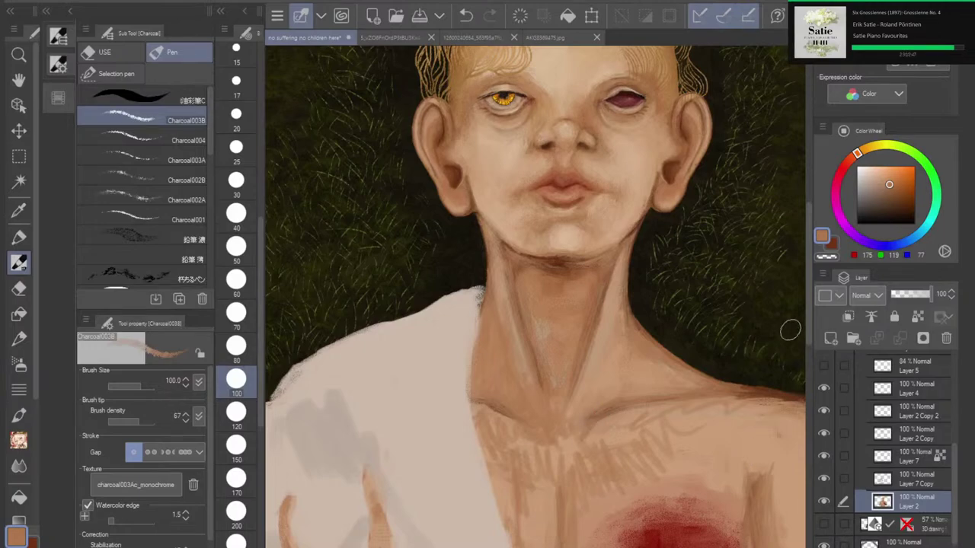
pyautogui.scroll(-6, 661, 335)
pyautogui.moveTo(609, 381); pyautogui.dragTo(611, 338)
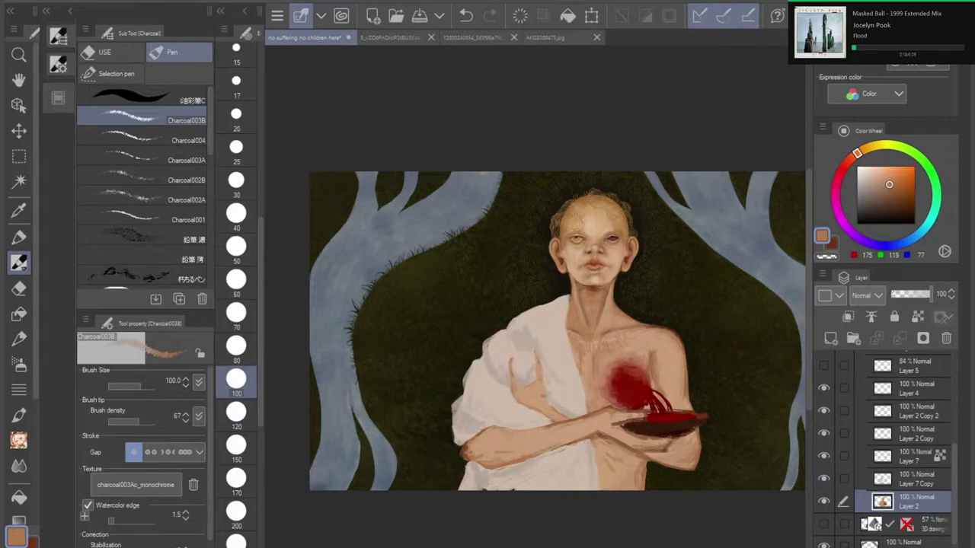
pyautogui.hotkey('ctrl', 's')
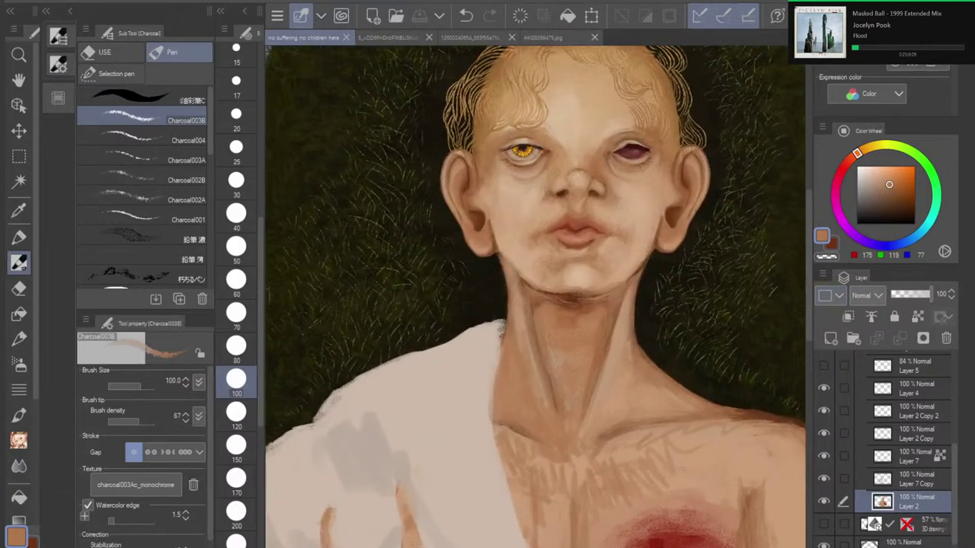
pyautogui.scroll(2, 533, 297)
pyautogui.moveTo(533, 297); pyautogui.dragTo(522, 339)
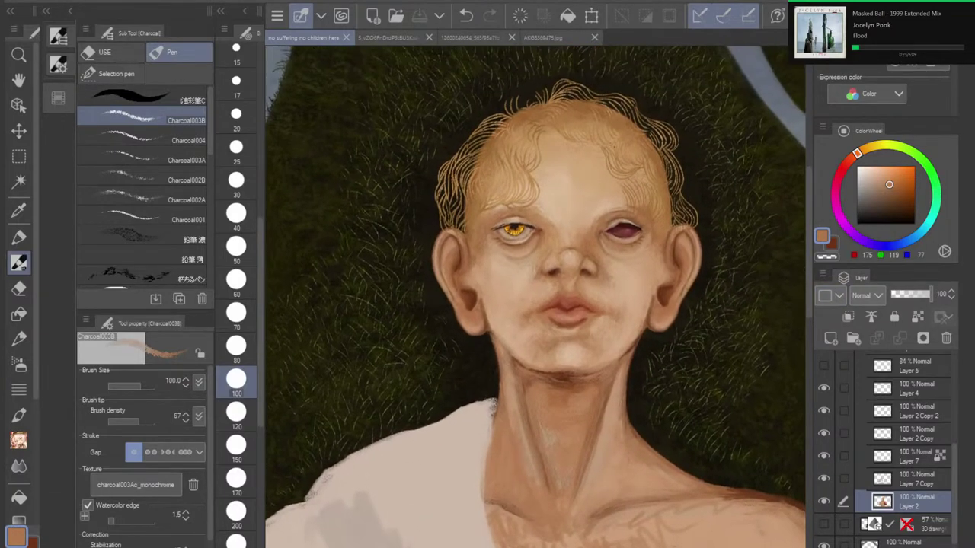
# Step: Collapse Folder 1 and show the [RAW] Orange Multiply layer, the [RAW] Concord Lighter color layer and the Layer 10 Glow dodge layer
pyautogui.scroll(-2, 888, 449)
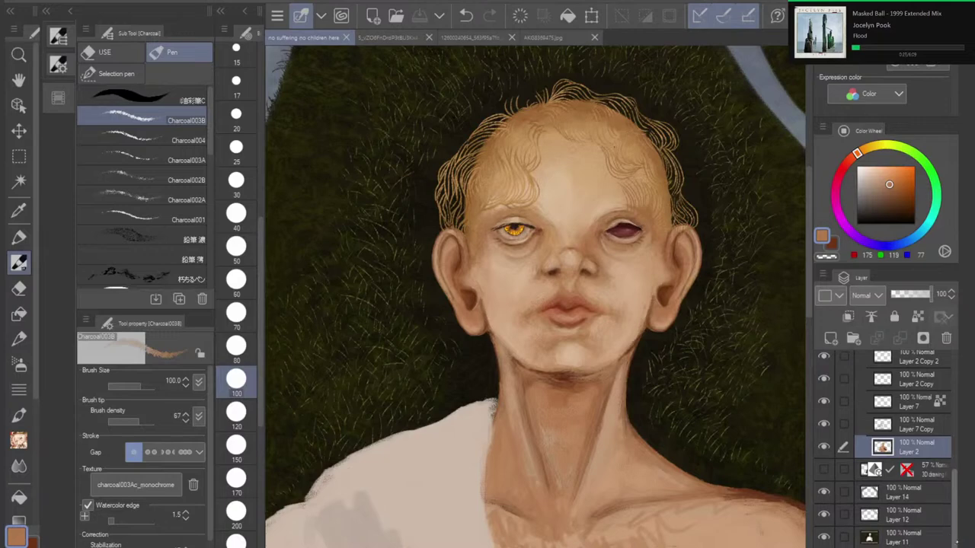
pyautogui.moveTo(954, 539); pyautogui.dragTo(953, 423)
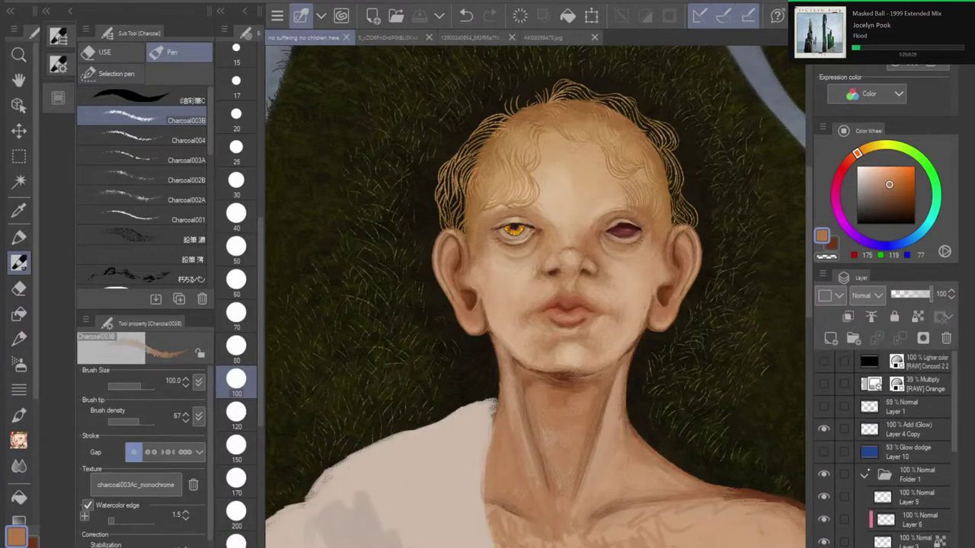
pyautogui.click(865, 474)
pyautogui.click(823, 383)
pyautogui.click(824, 361)
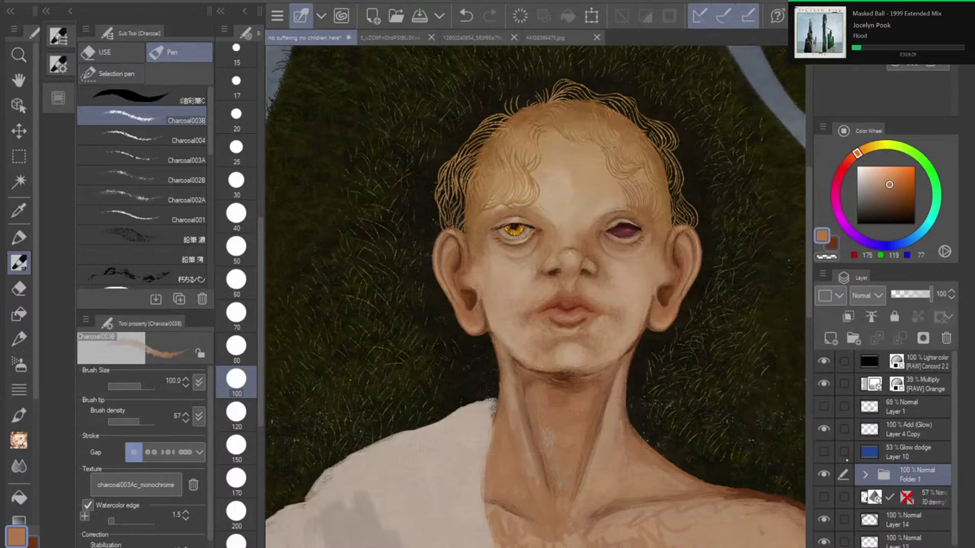
pyautogui.click(823, 452)
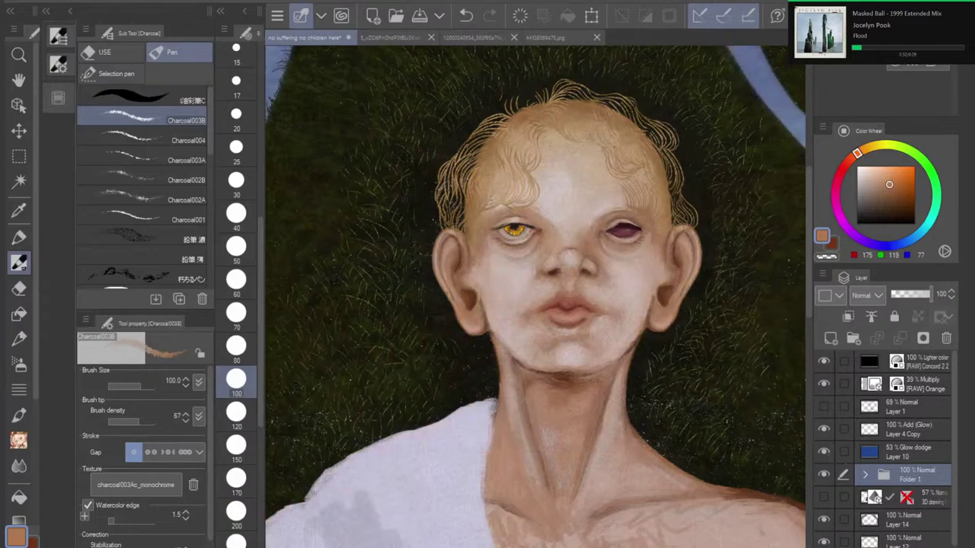
pyautogui.scroll(-5, 598, 339)
pyautogui.moveTo(597, 339); pyautogui.dragTo(585, 282)
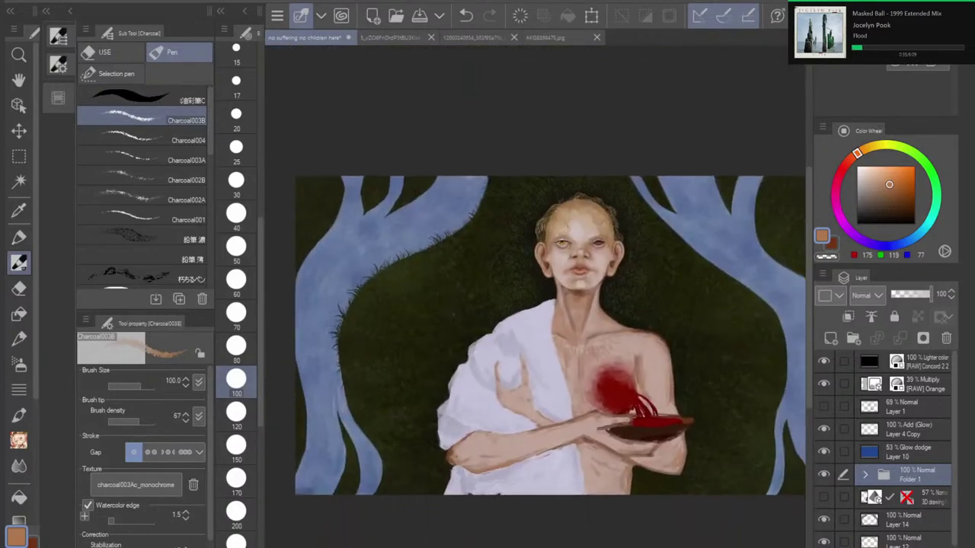
pyautogui.scroll(5, 579, 244)
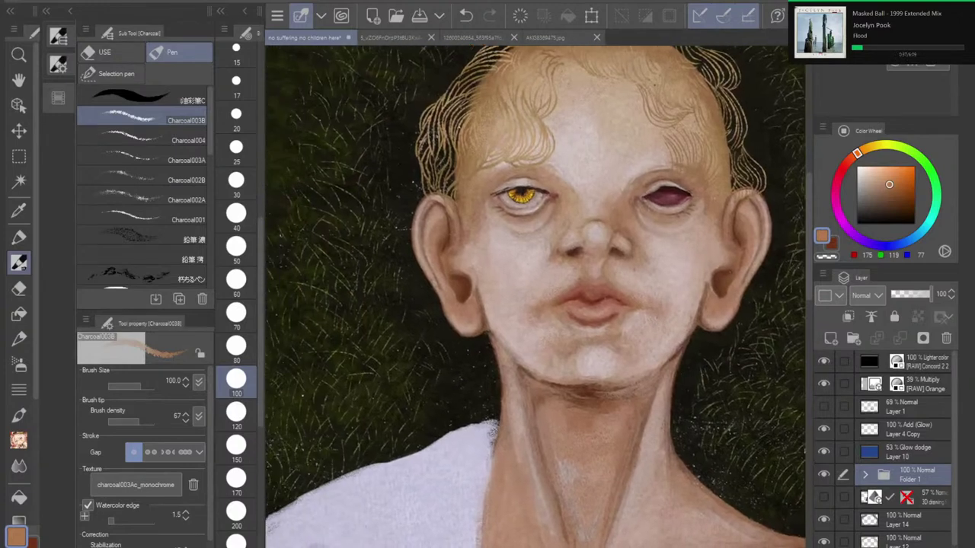
pyautogui.moveTo(579, 244); pyautogui.dragTo(582, 243)
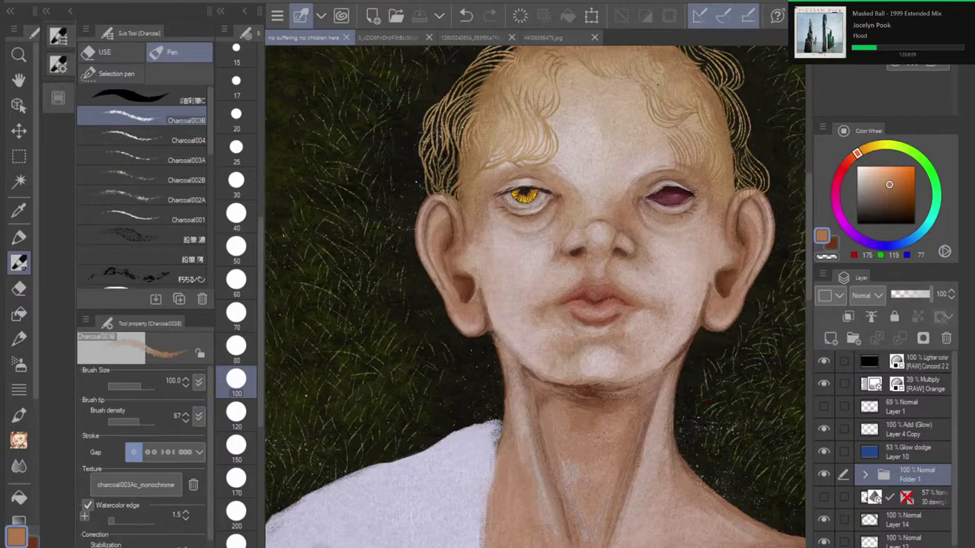
# Step: Delete the hidden 69 % Normal Layer 1 above the Layer 4 Copy glow layer
pyautogui.click(907, 451)
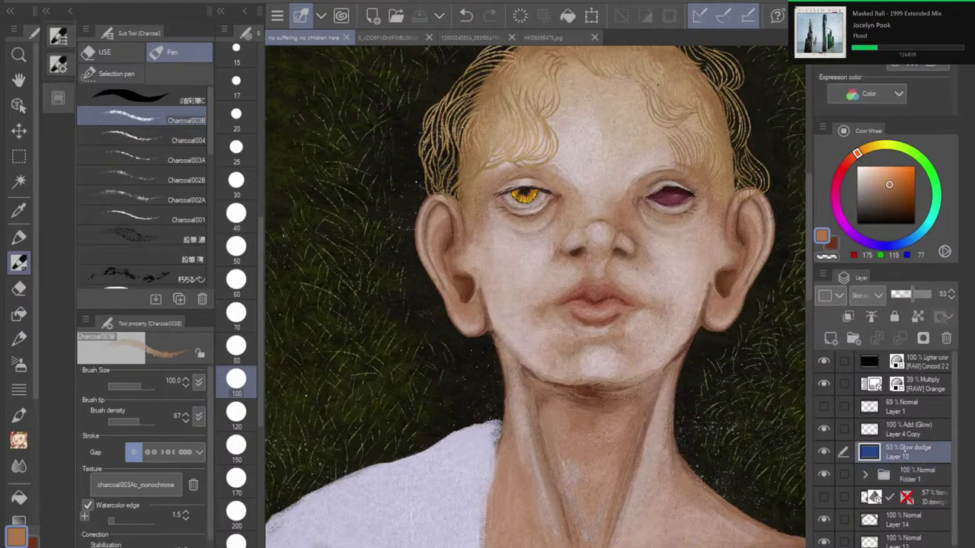
pyautogui.click(911, 407)
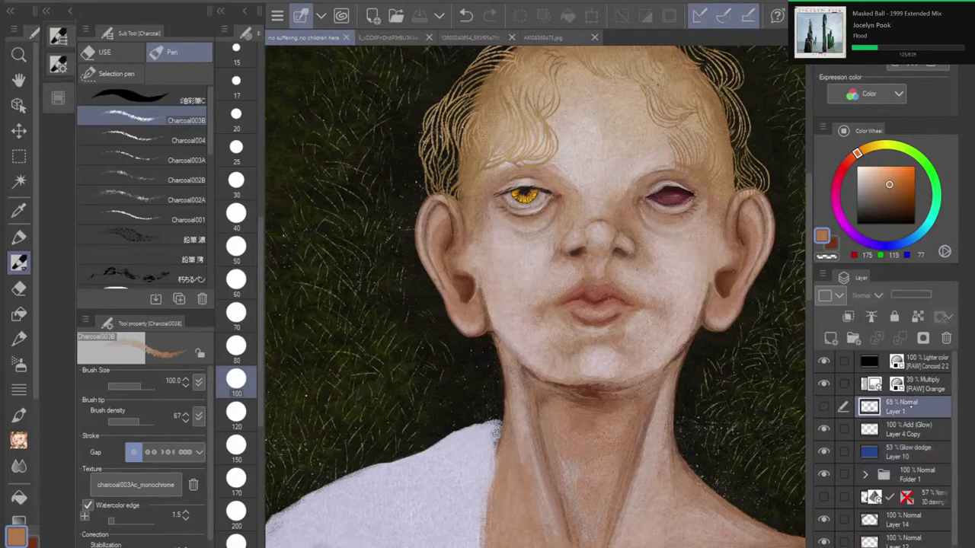
pyautogui.click(946, 338)
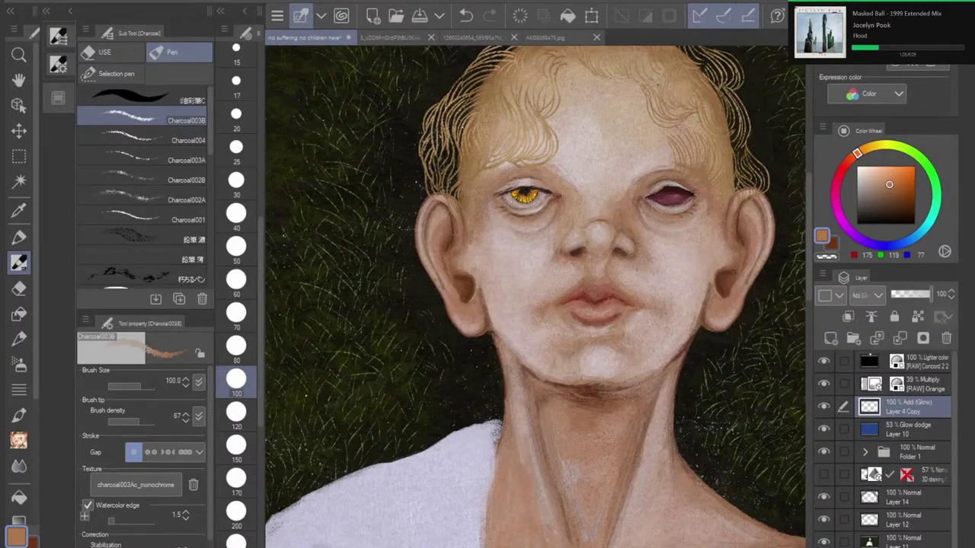
pyautogui.scroll(-5, 553, 308)
pyautogui.moveTo(553, 364); pyautogui.dragTo(521, 313)
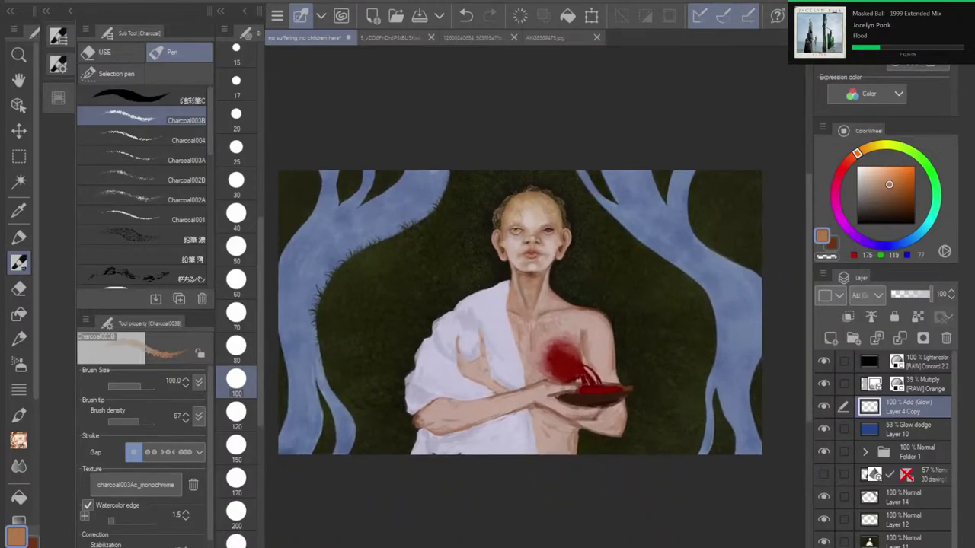
pyautogui.scroll(-1, 887, 450)
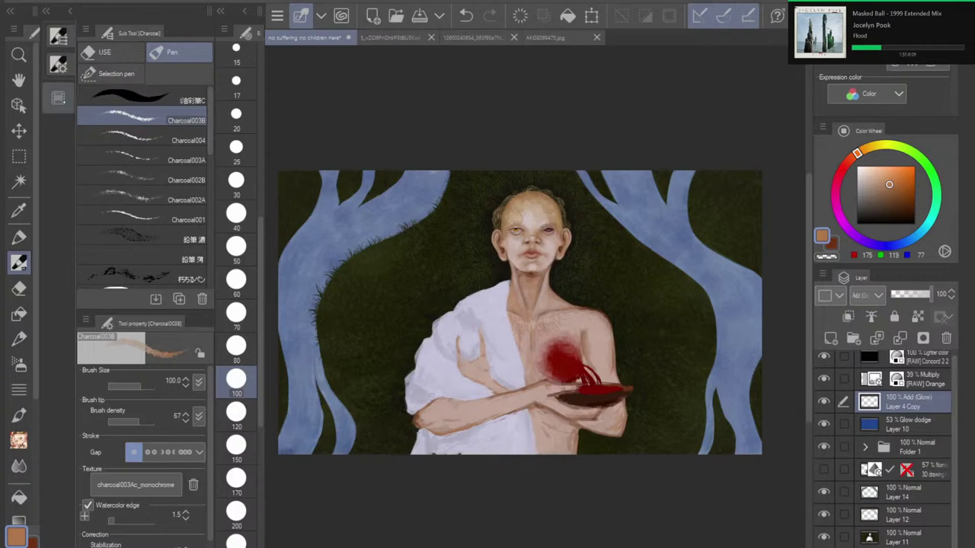
# Step: Pick olive green from the color history, select Layer 12, and toggle its visibility off and on to check its content
pyautogui.click(57, 98)
pyautogui.click(202, 190)
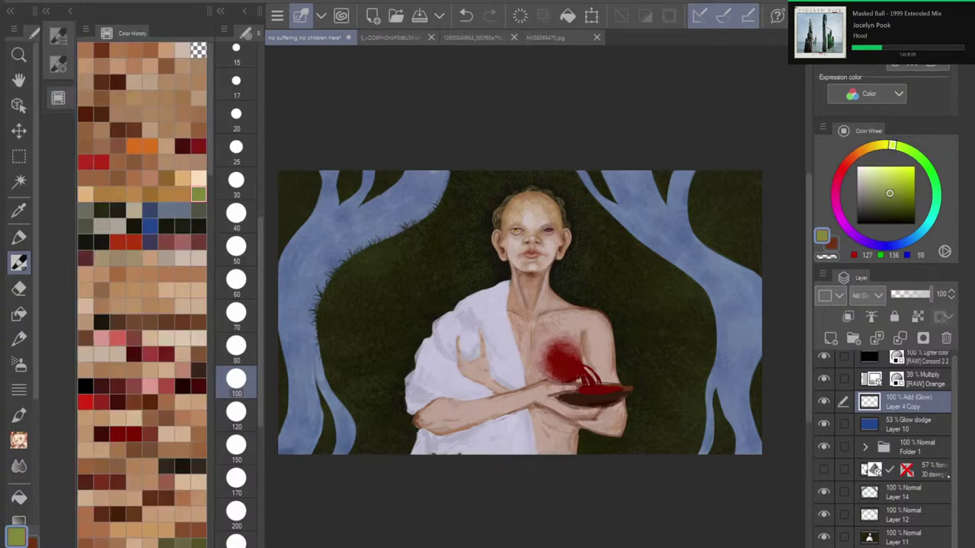
pyautogui.click(894, 513)
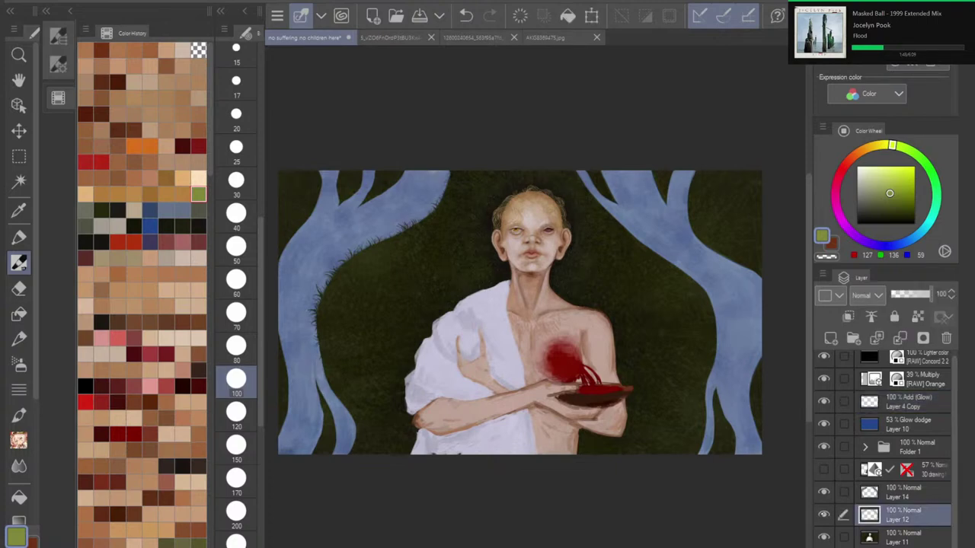
pyautogui.click(823, 515)
pyautogui.click(823, 515)
# Step: Examine the figure's head, neck and torso up close, and then the whole composition
pyautogui.scroll(5, 519, 247)
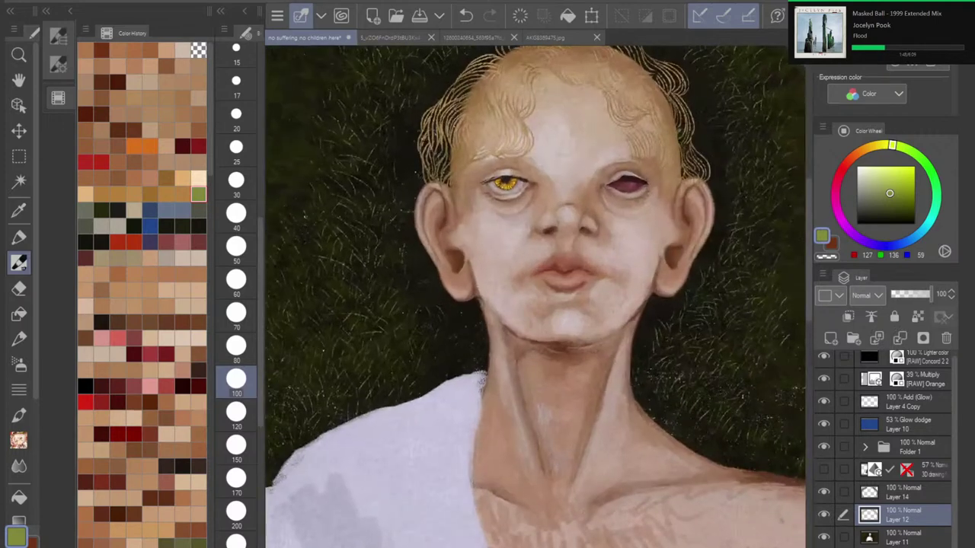
pyautogui.moveTo(535, 297)
pyautogui.mouseDown()
pyautogui.moveTo(501, 284)
pyautogui.moveTo(568, 327)
pyautogui.moveTo(587, 356)
pyautogui.moveTo(560, 425)
pyautogui.moveTo(529, 354)
pyautogui.moveTo(541, 280)
pyautogui.mouseUp()
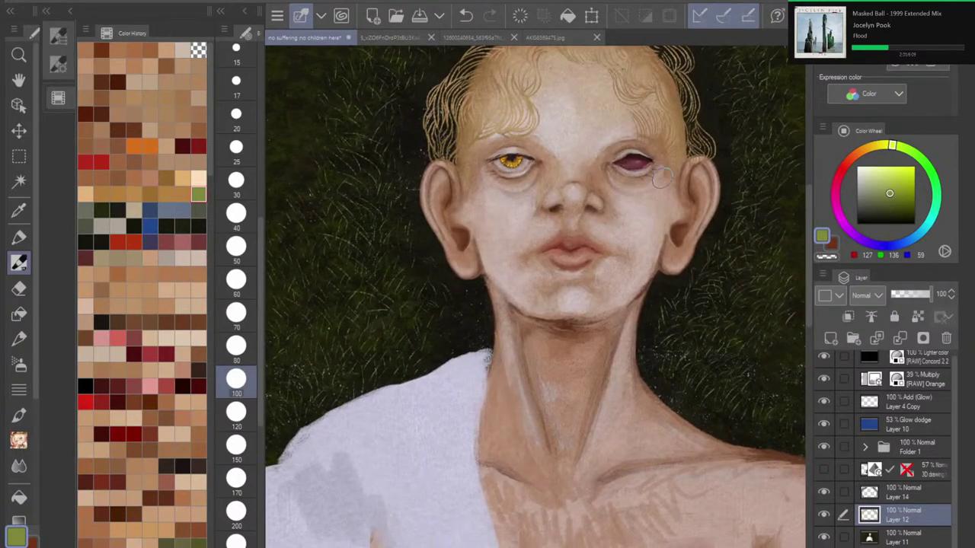
pyautogui.moveTo(602, 434); pyautogui.dragTo(523, 71)
pyautogui.moveTo(533, 179); pyautogui.dragTo(656, 542)
pyautogui.scroll(-4, 585, 329)
pyautogui.moveTo(622, 388); pyautogui.dragTo(596, 326)
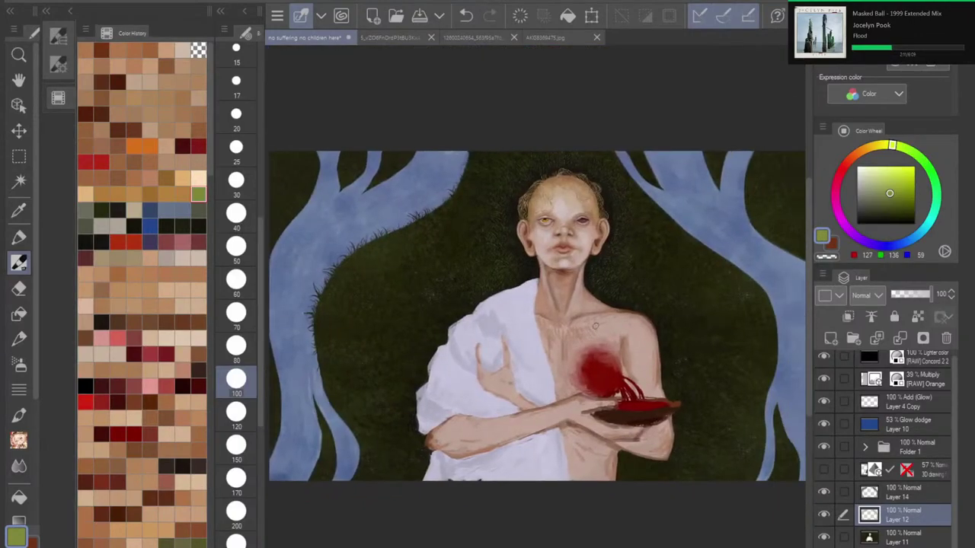